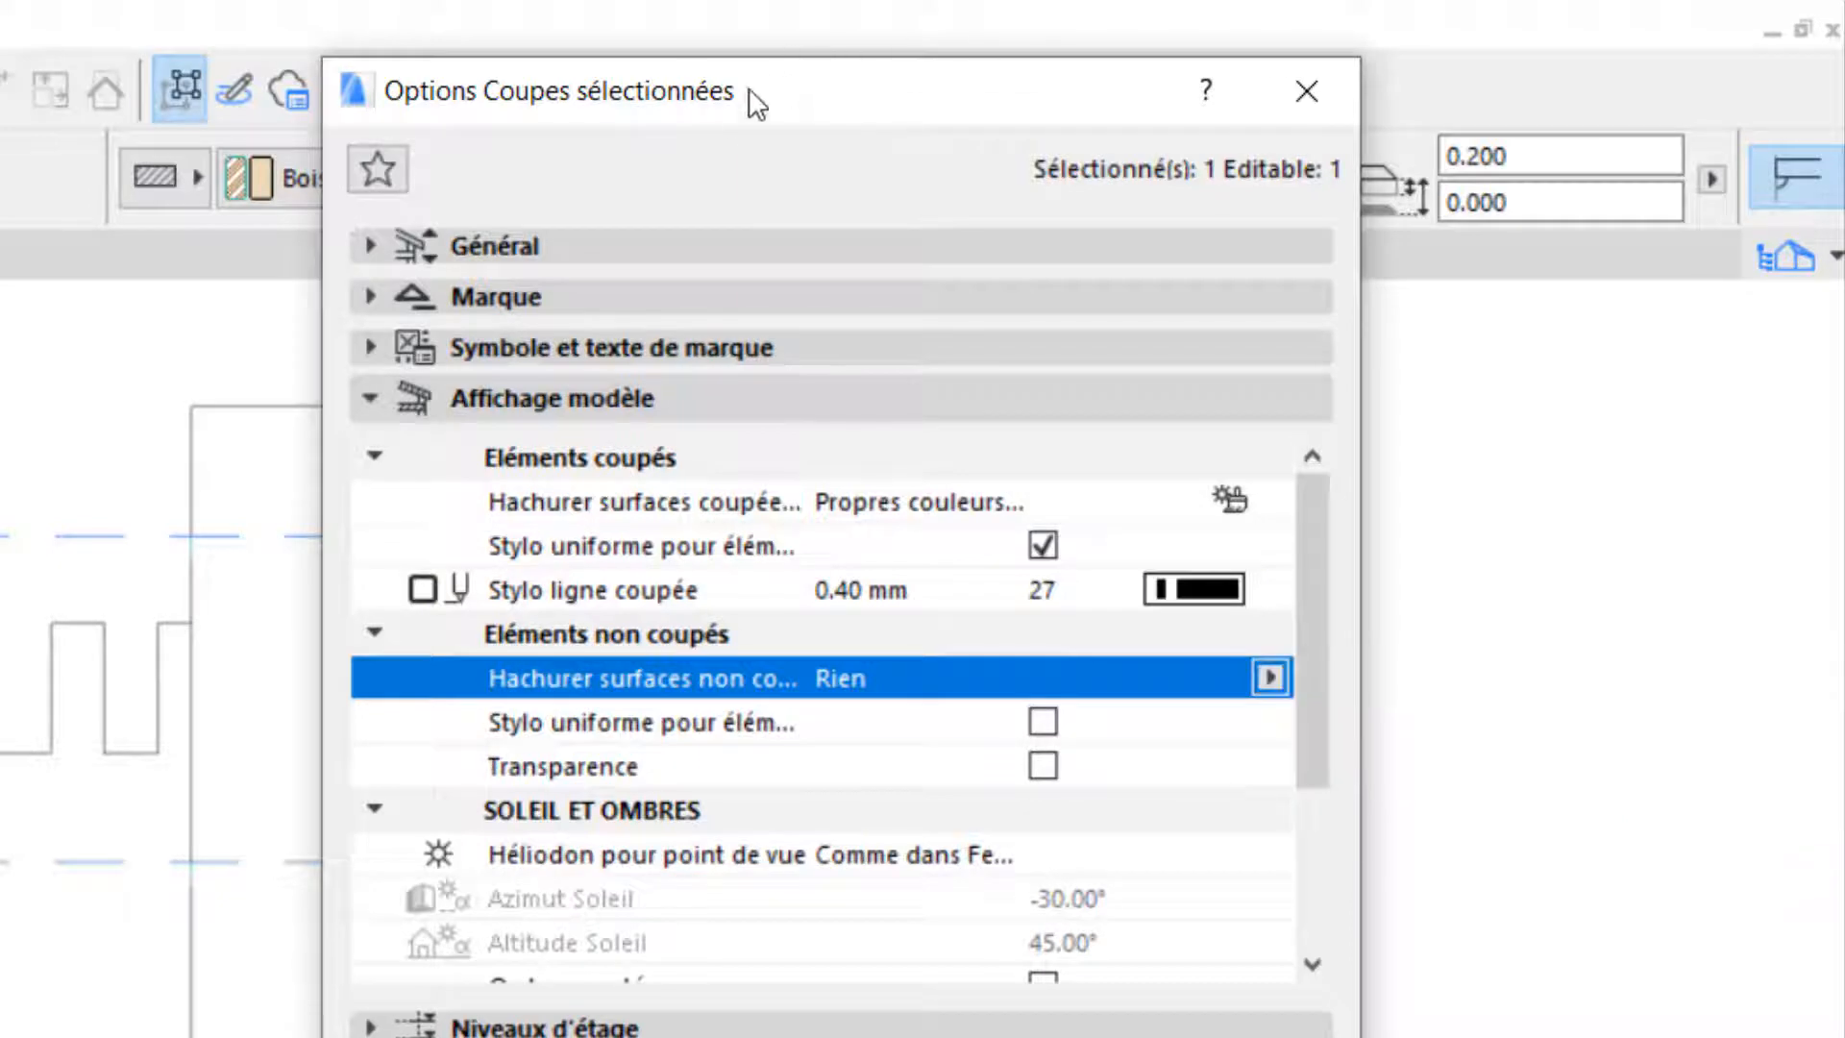
- Fill the section's uncut surfaces with uniform pen colours (Couleurs de stylo uniformes) using tan pen 114
{"action": "left_click_drag", "start_coordinate": [735, 104], "coordinate": [1149, 93]}
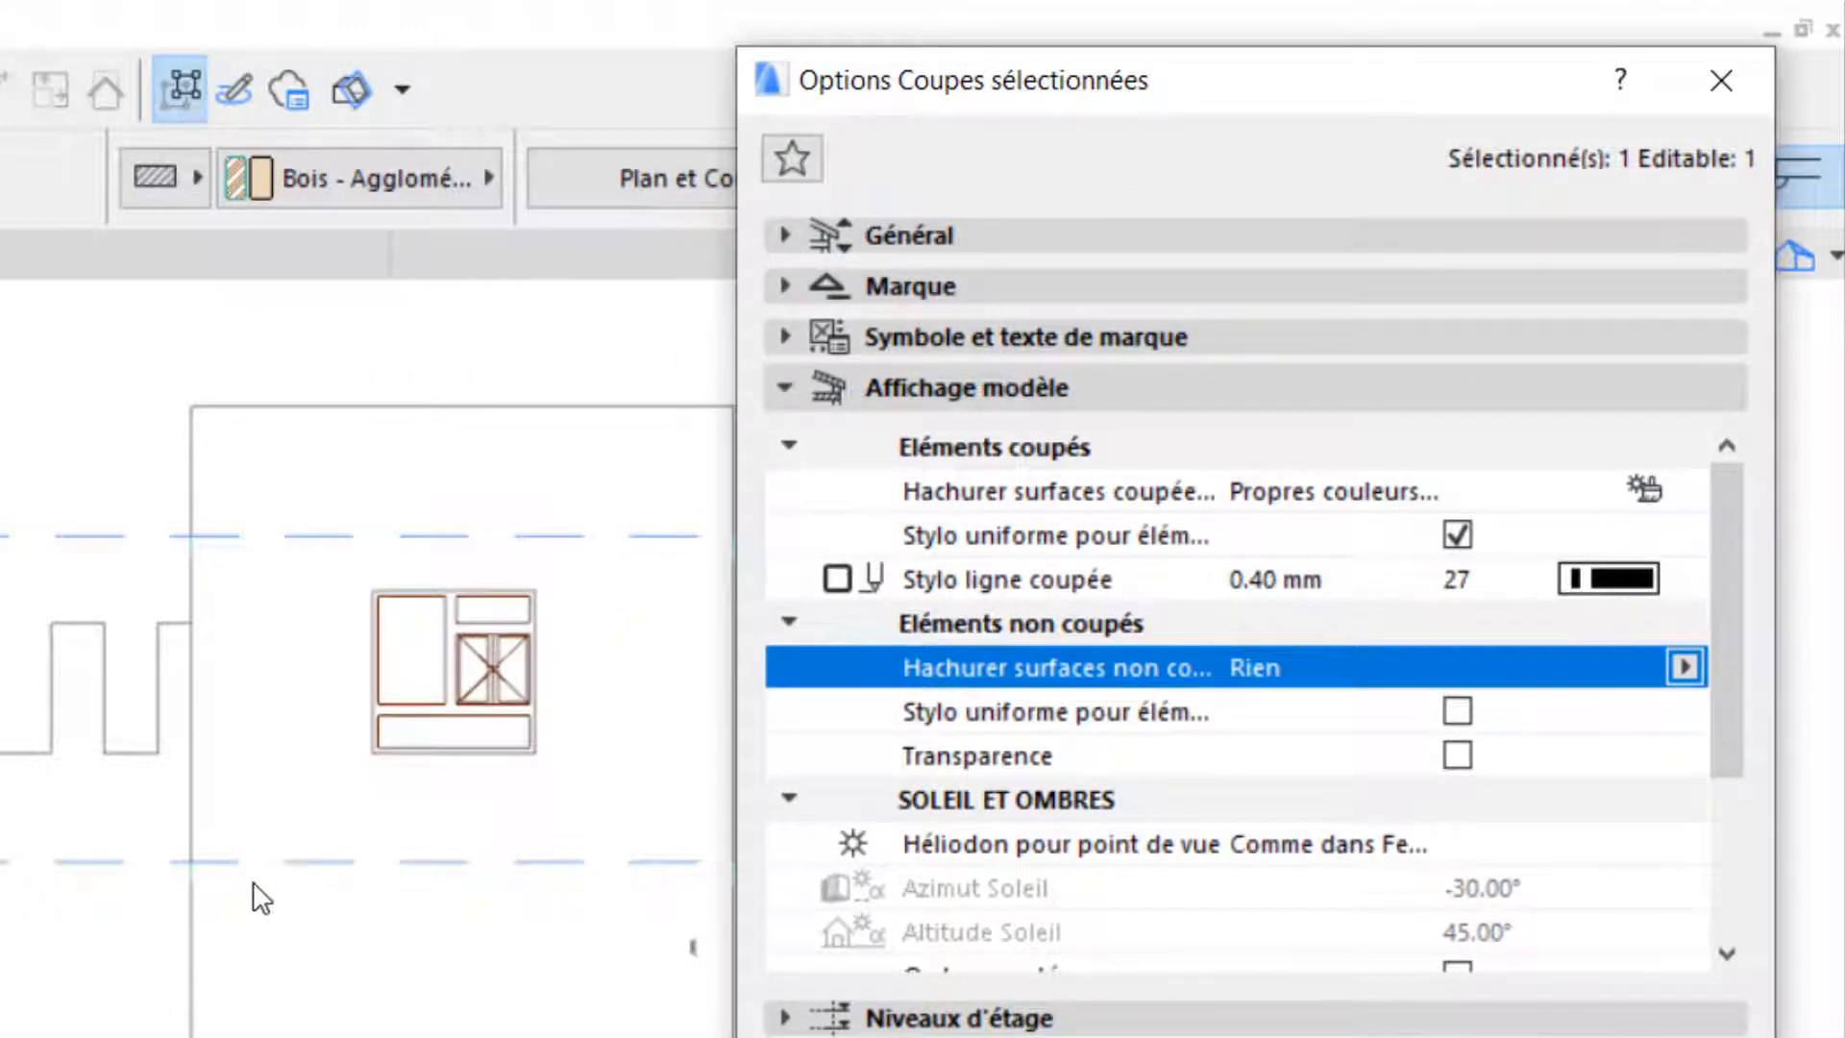
{"action": "left_click_drag", "start_coordinate": [1372, 96], "coordinate": [919, 132]}
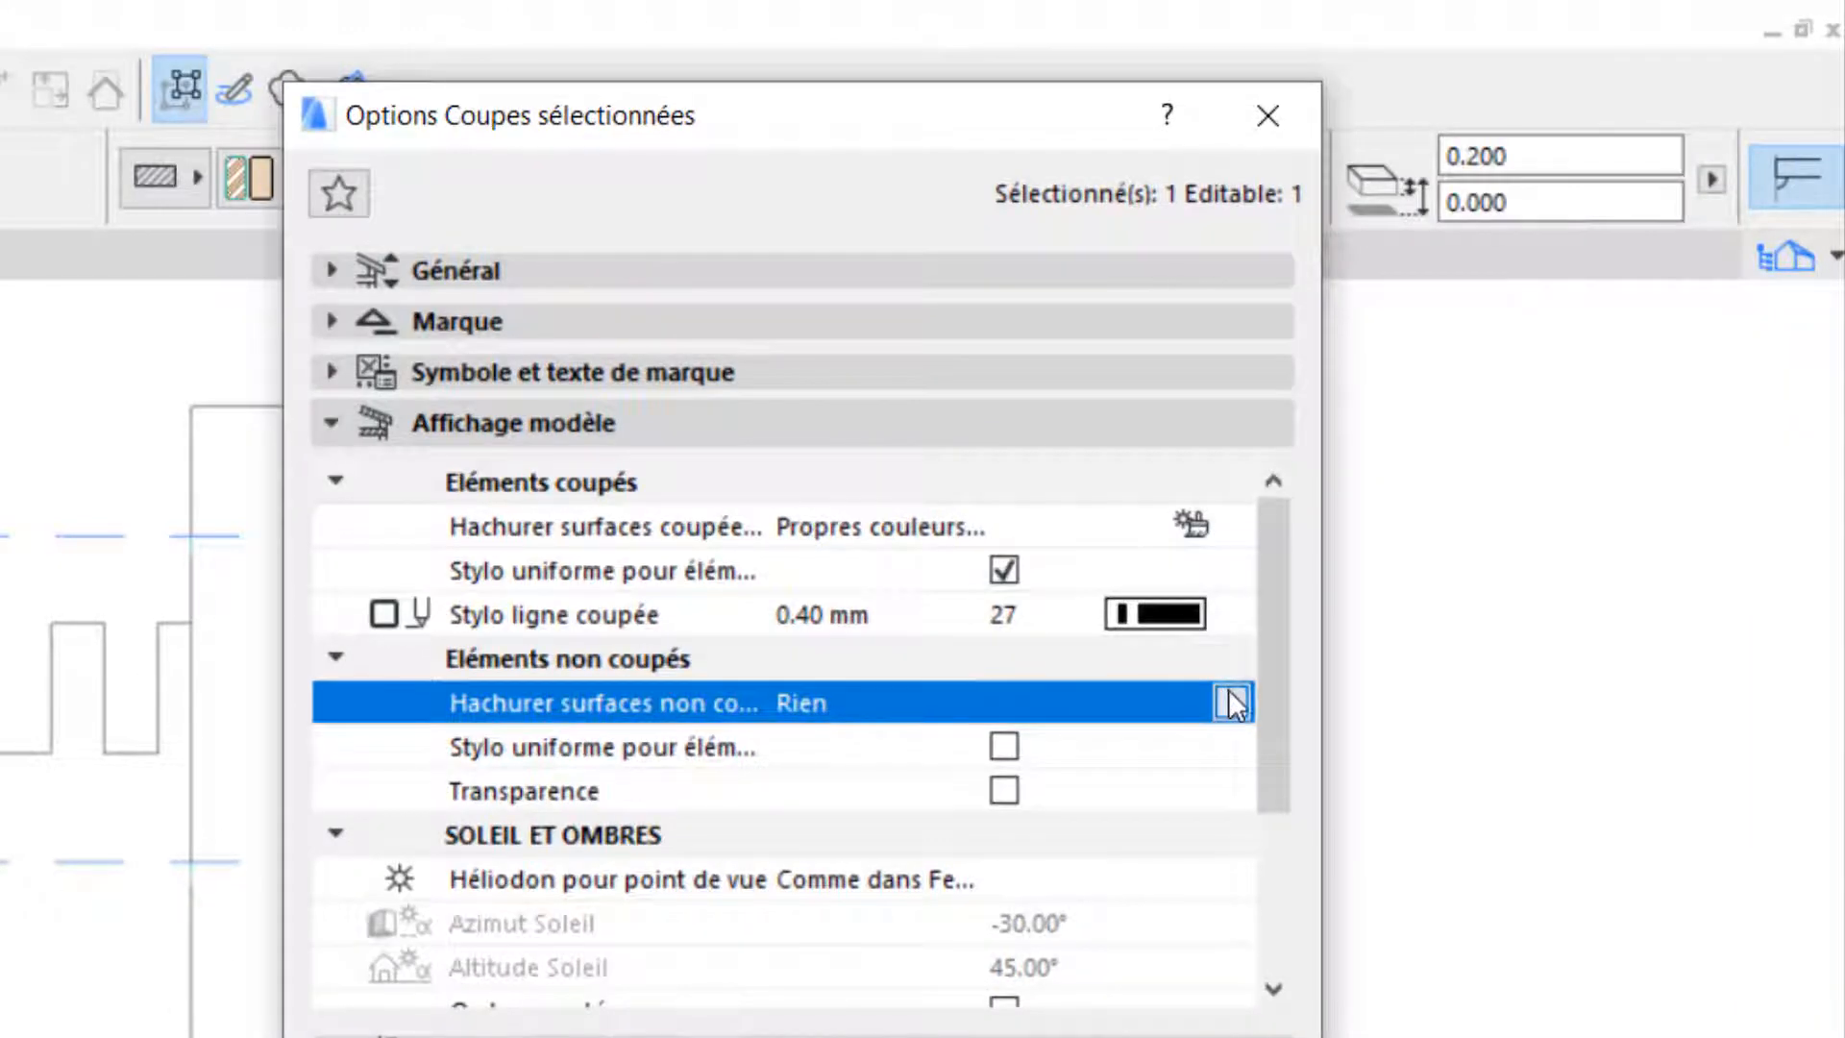
{"action": "left_click", "coordinate": [1230, 705]}
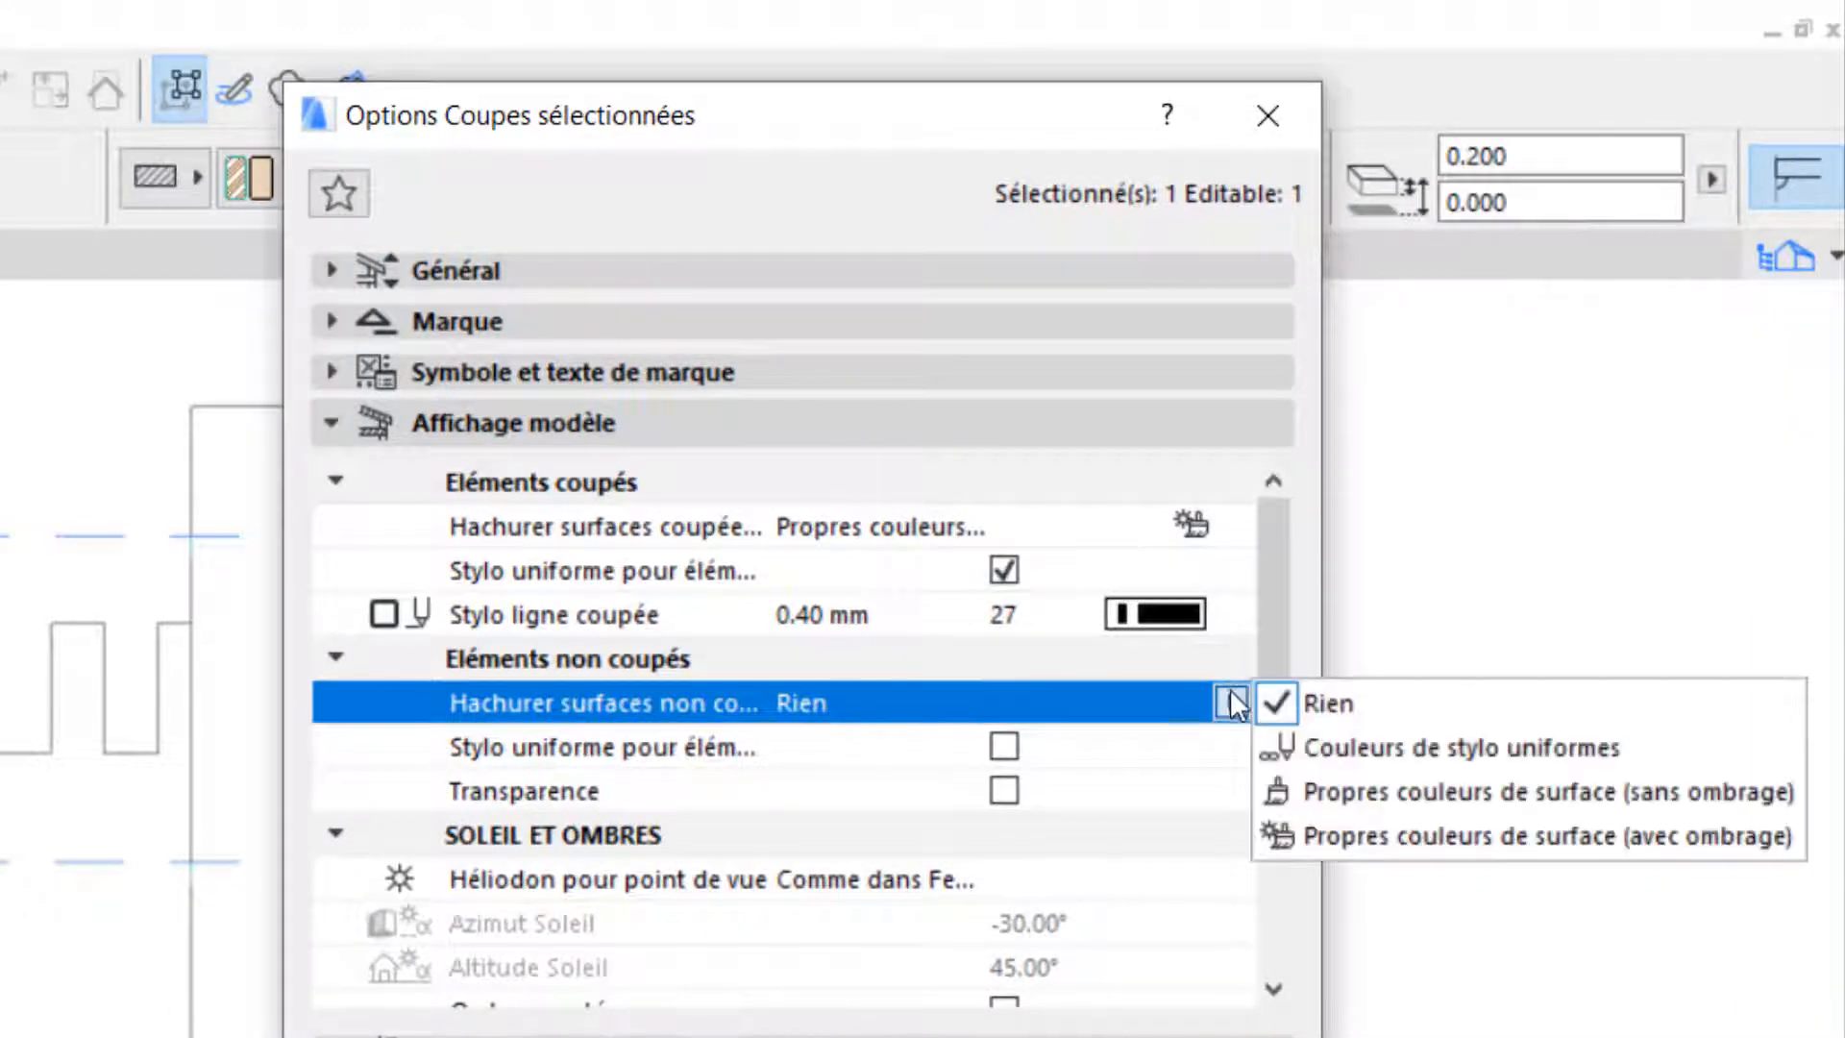
{"action": "left_click", "coordinate": [1376, 741]}
{"action": "left_click", "coordinate": [1021, 749]}
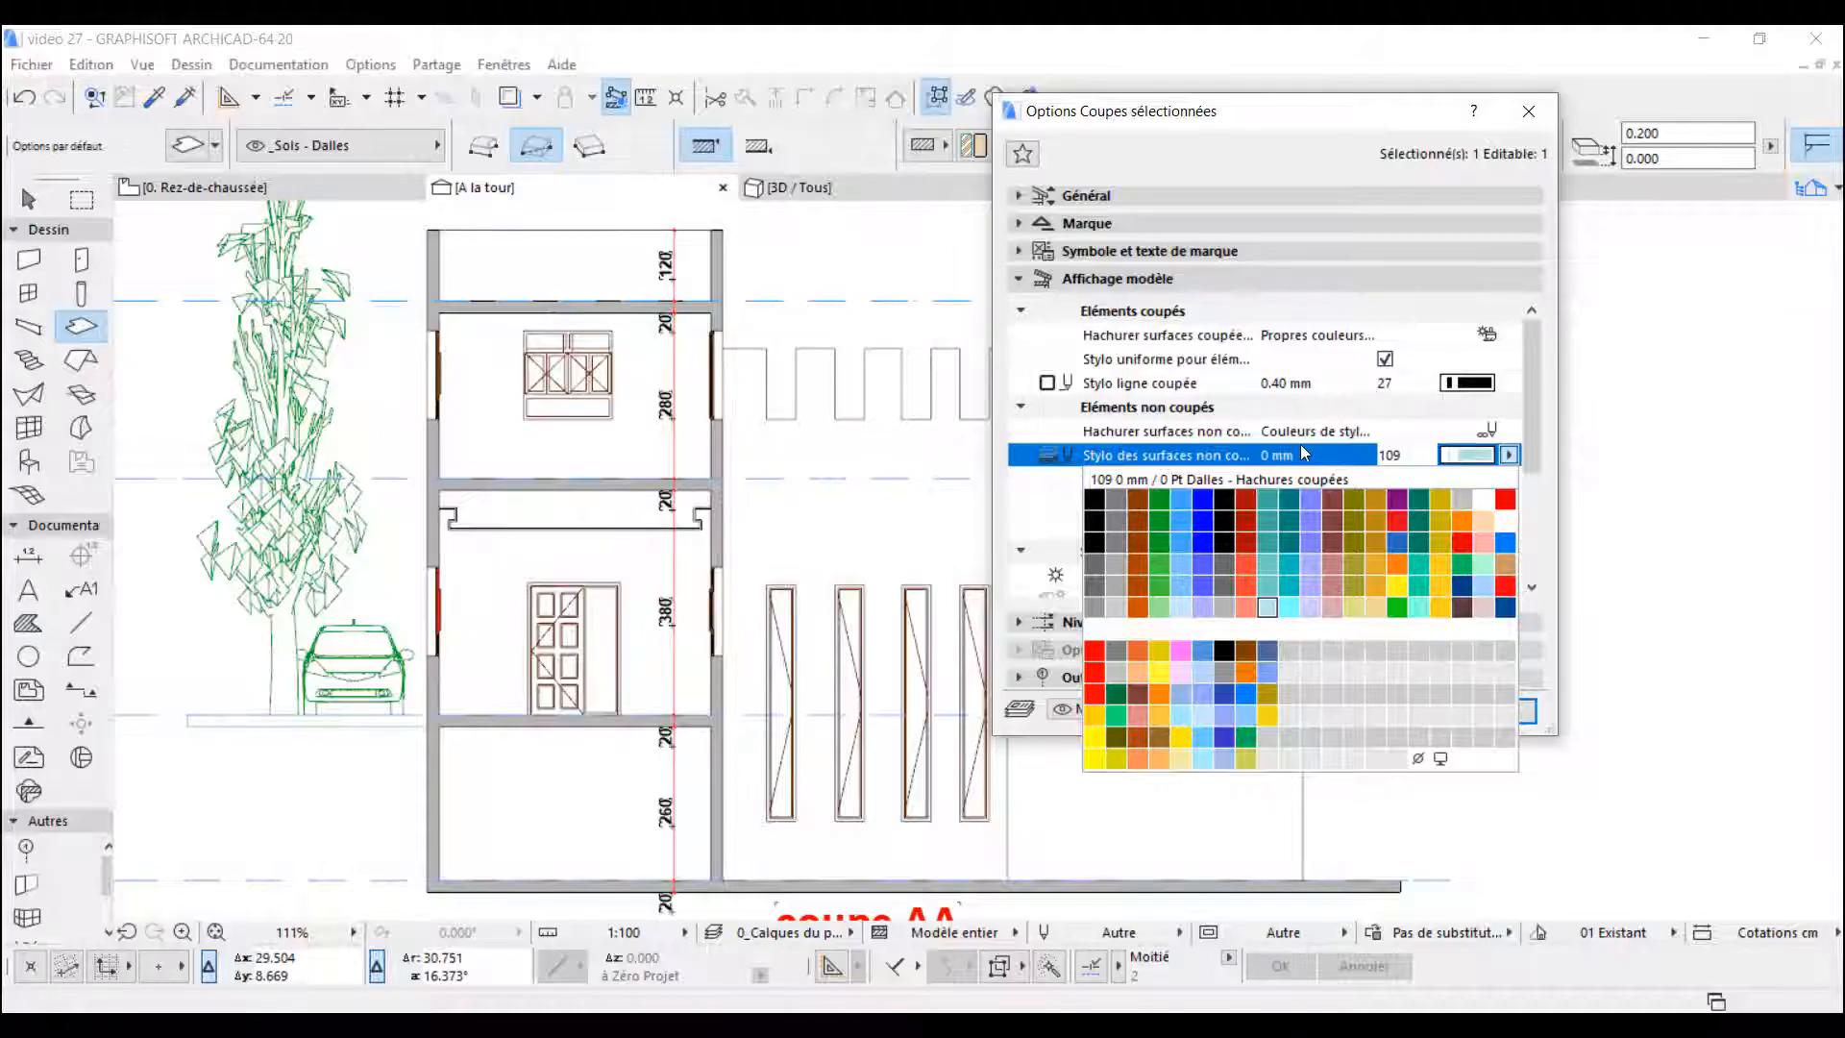
{"action": "left_click", "coordinate": [1299, 442]}
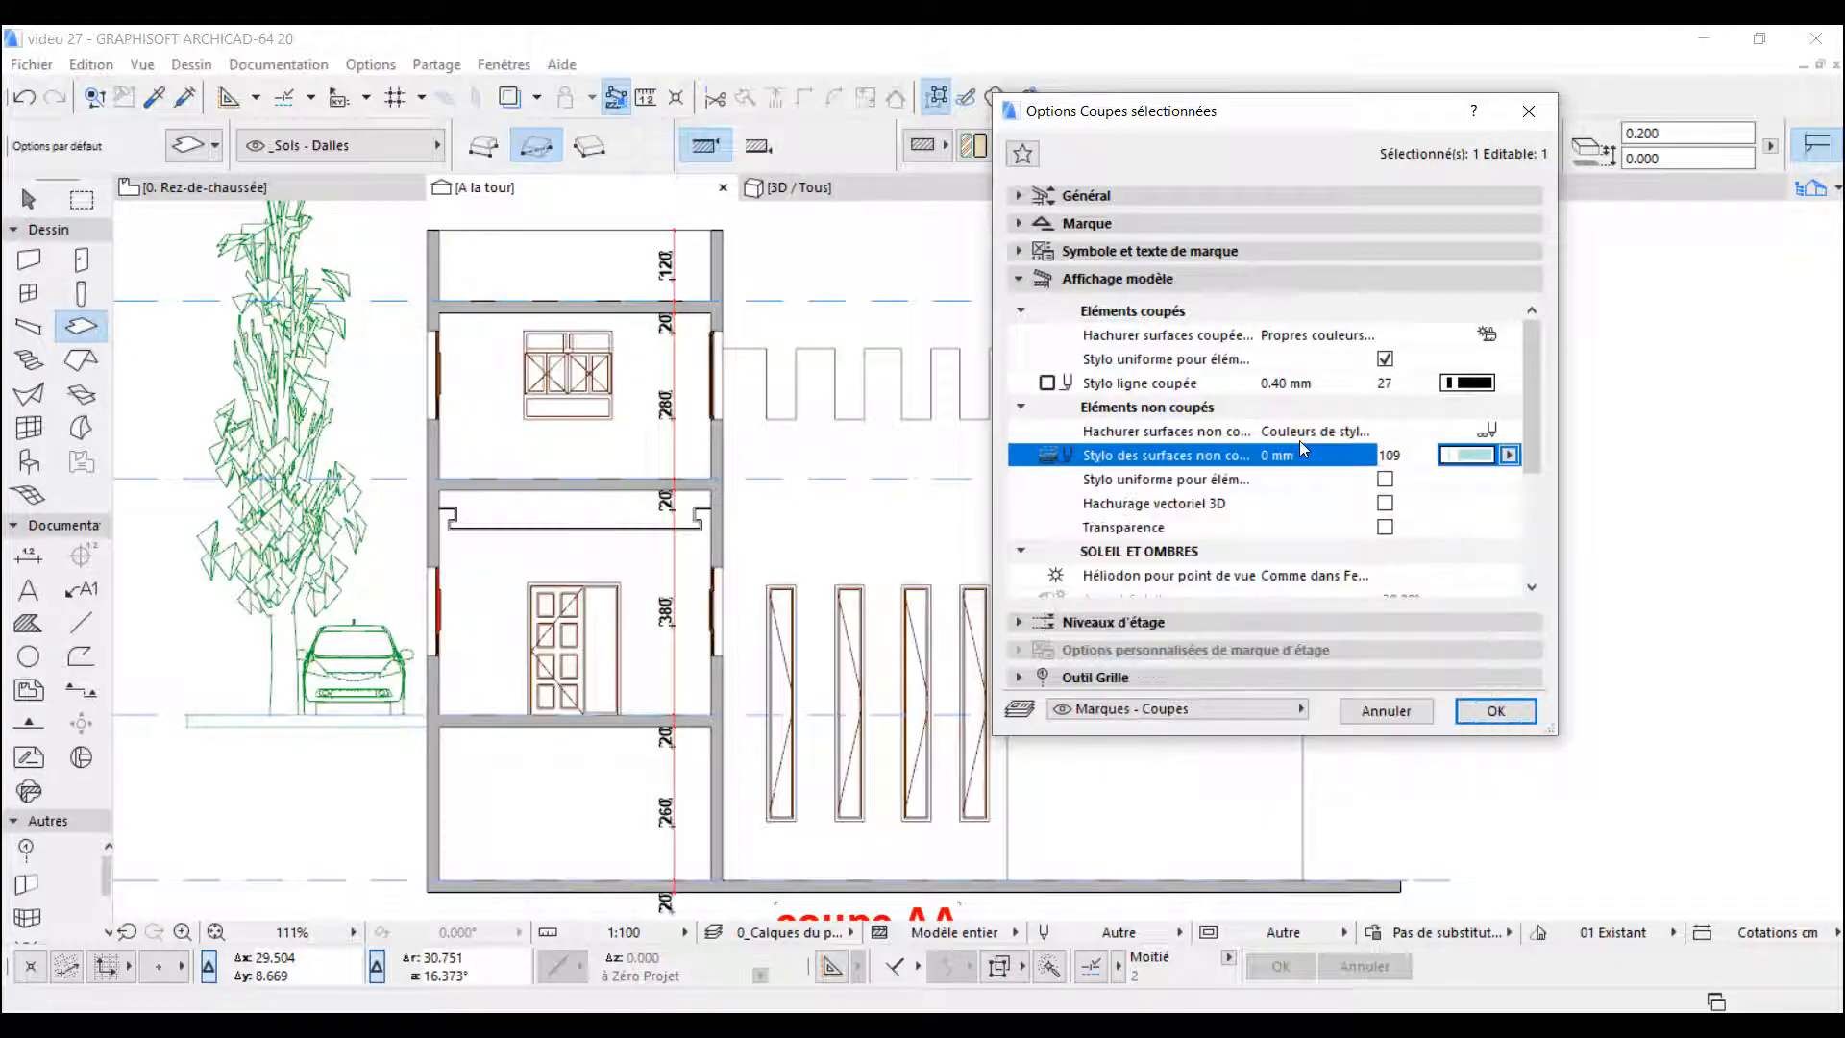
{"action": "left_click", "coordinate": [1459, 459]}
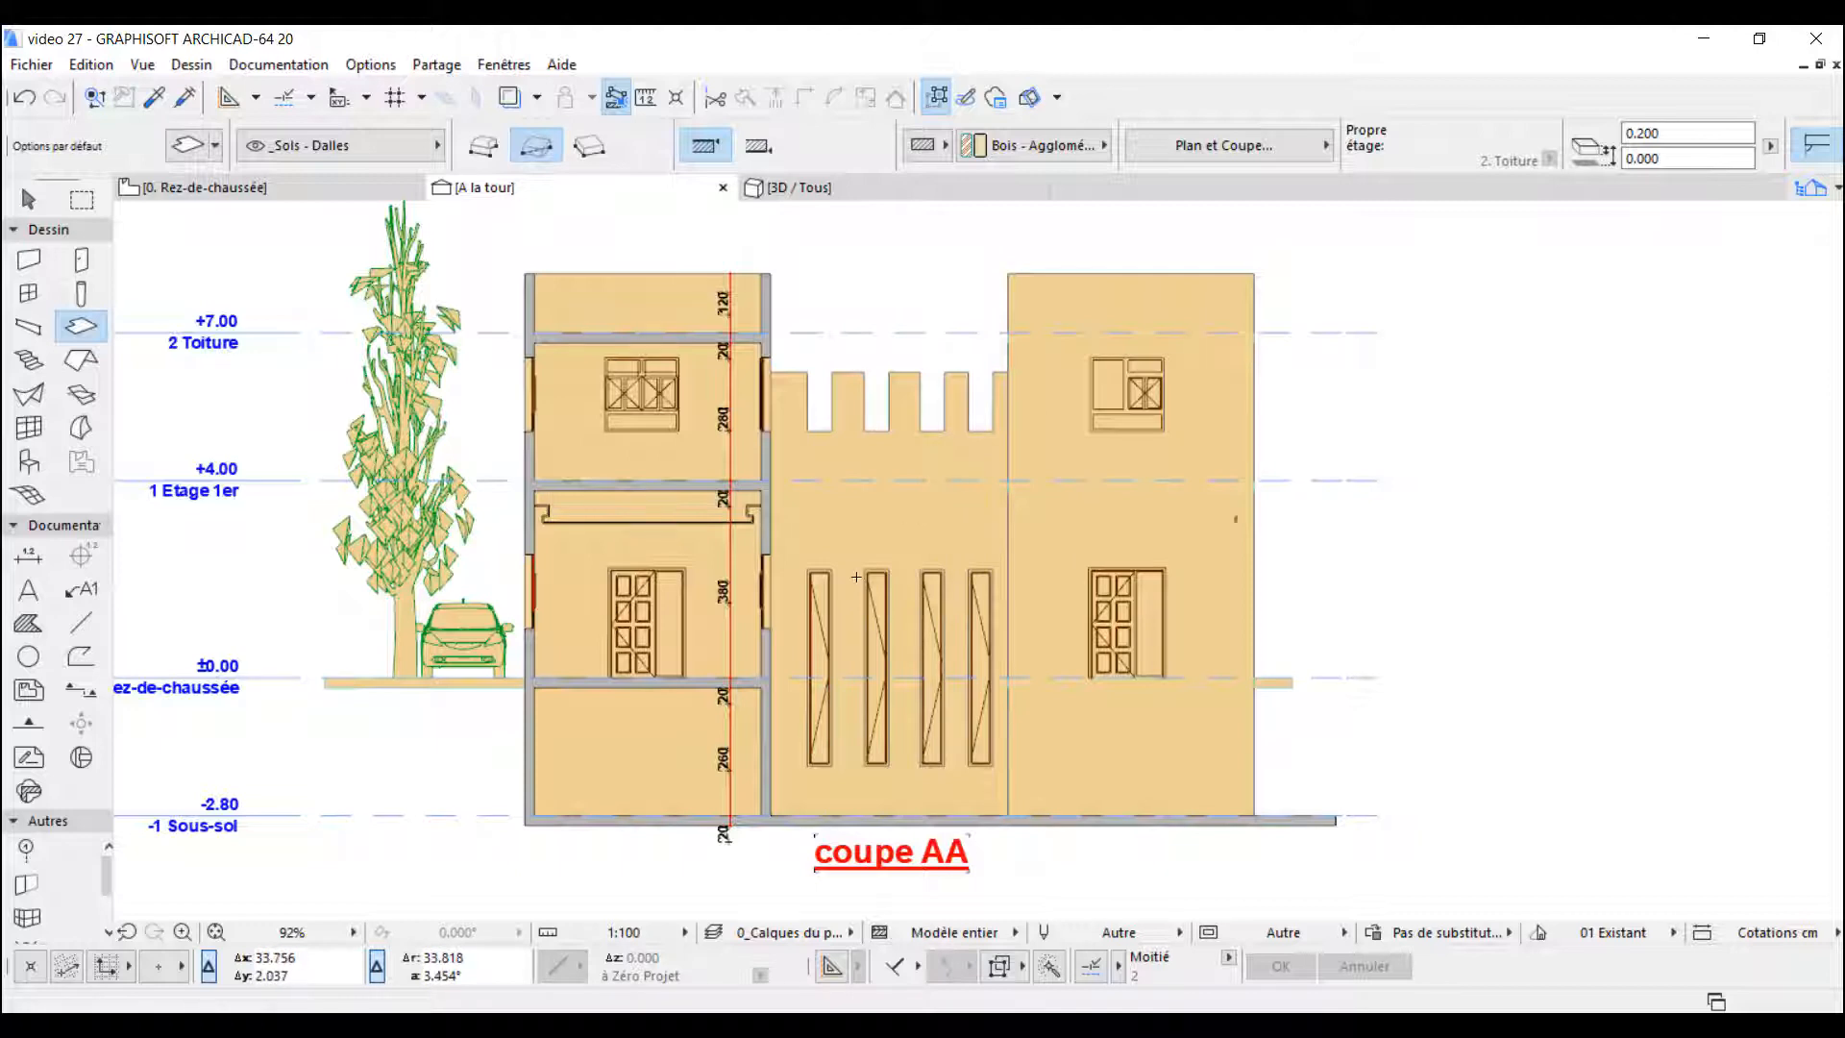
- Reopen the section's options and enable the uniform pen for uncut elements
{"action": "middle_click_drag", "start_coordinate": [855, 518], "coordinate": [898, 485]}
{"action": "middle_click_drag", "start_coordinate": [559, 586], "coordinate": [599, 592]}
{"action": "scroll", "coordinate": [542, 595], "scroll_direction": "up", "scroll_amount": 3}
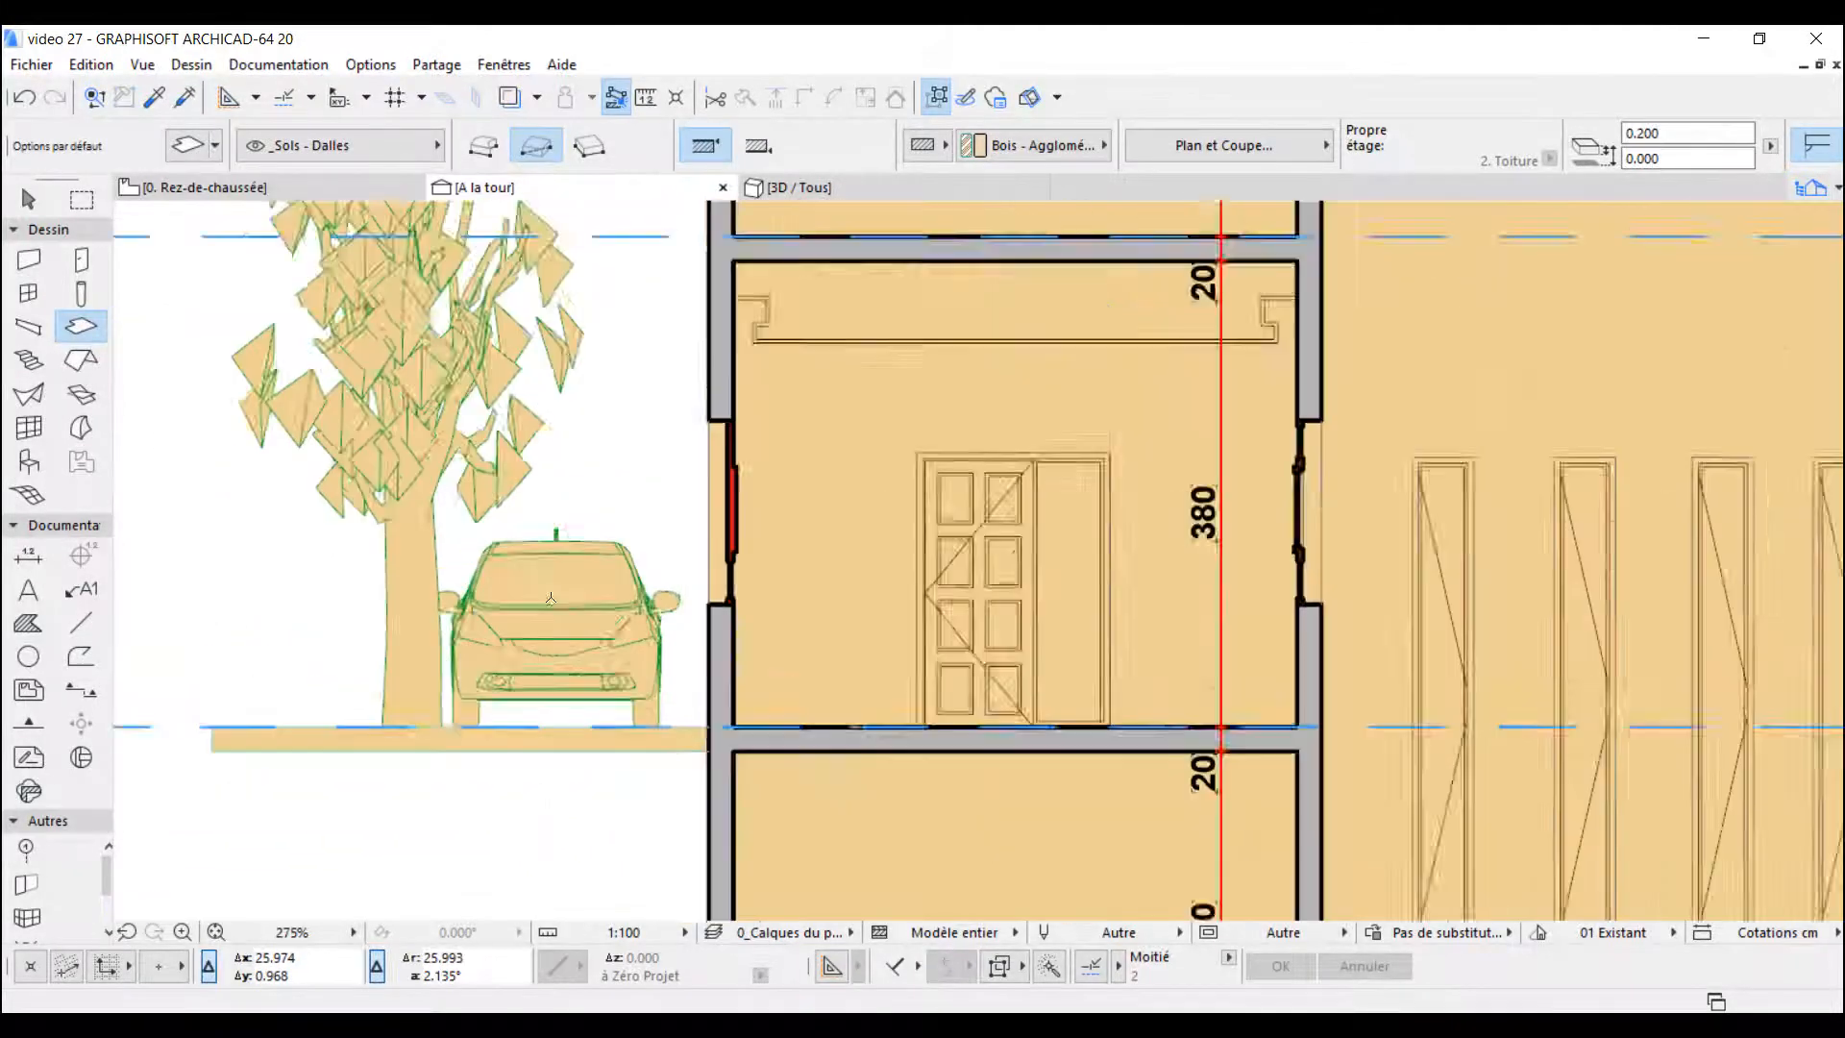
{"action": "scroll", "coordinate": [435, 680], "scroll_direction": "down", "scroll_amount": 3}
{"action": "right_click", "coordinate": [511, 187]}
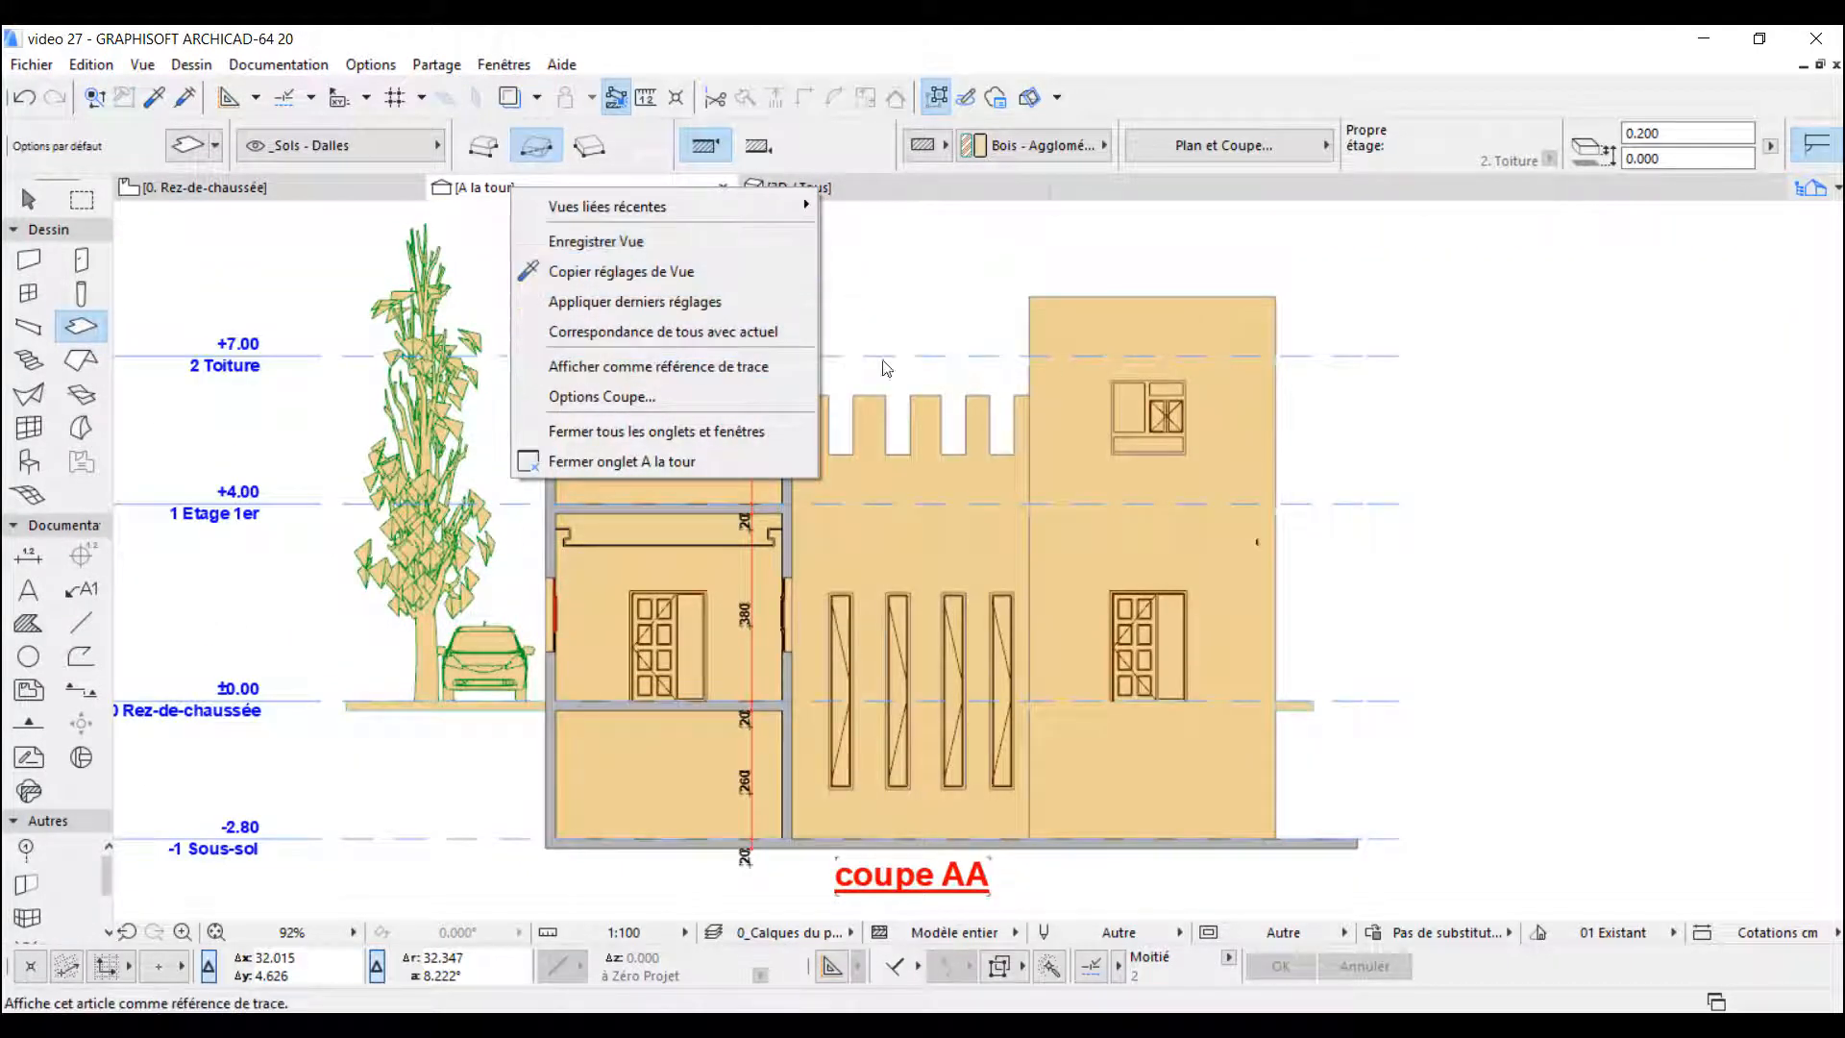
{"action": "left_click", "coordinate": [661, 394]}
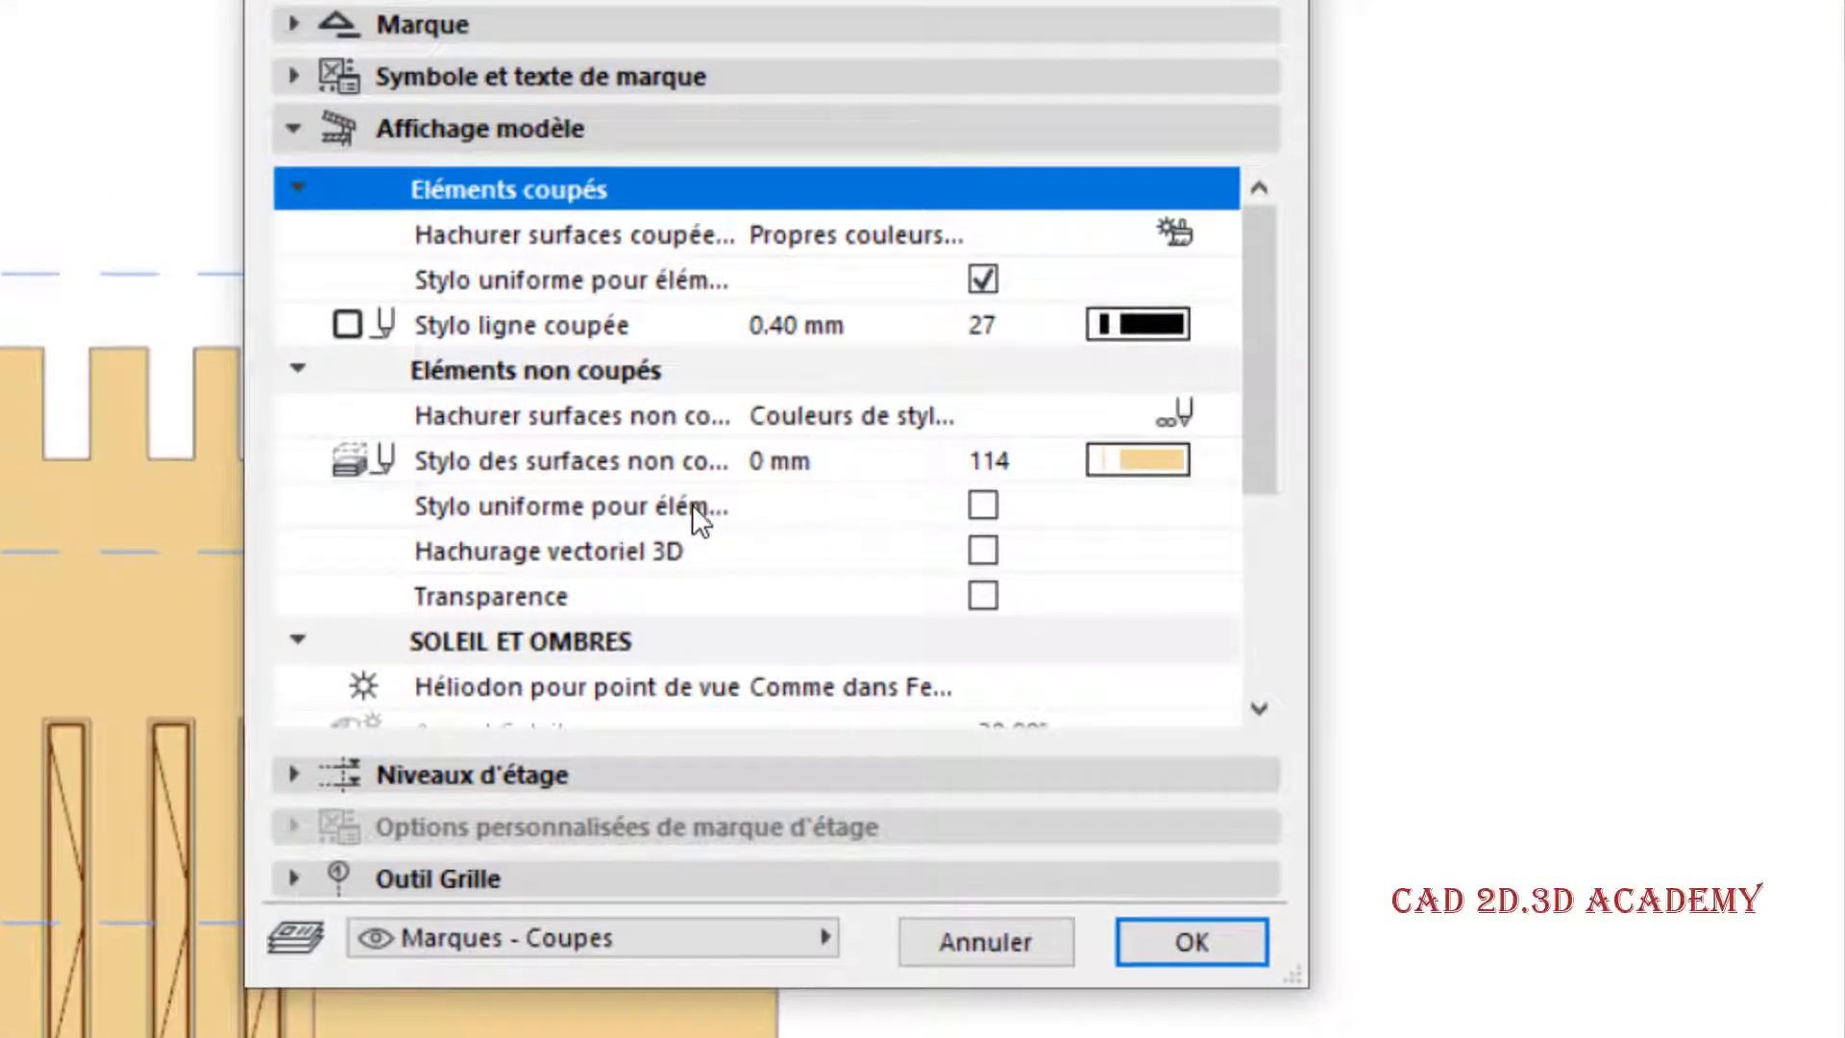
{"action": "left_click", "coordinate": [984, 504]}
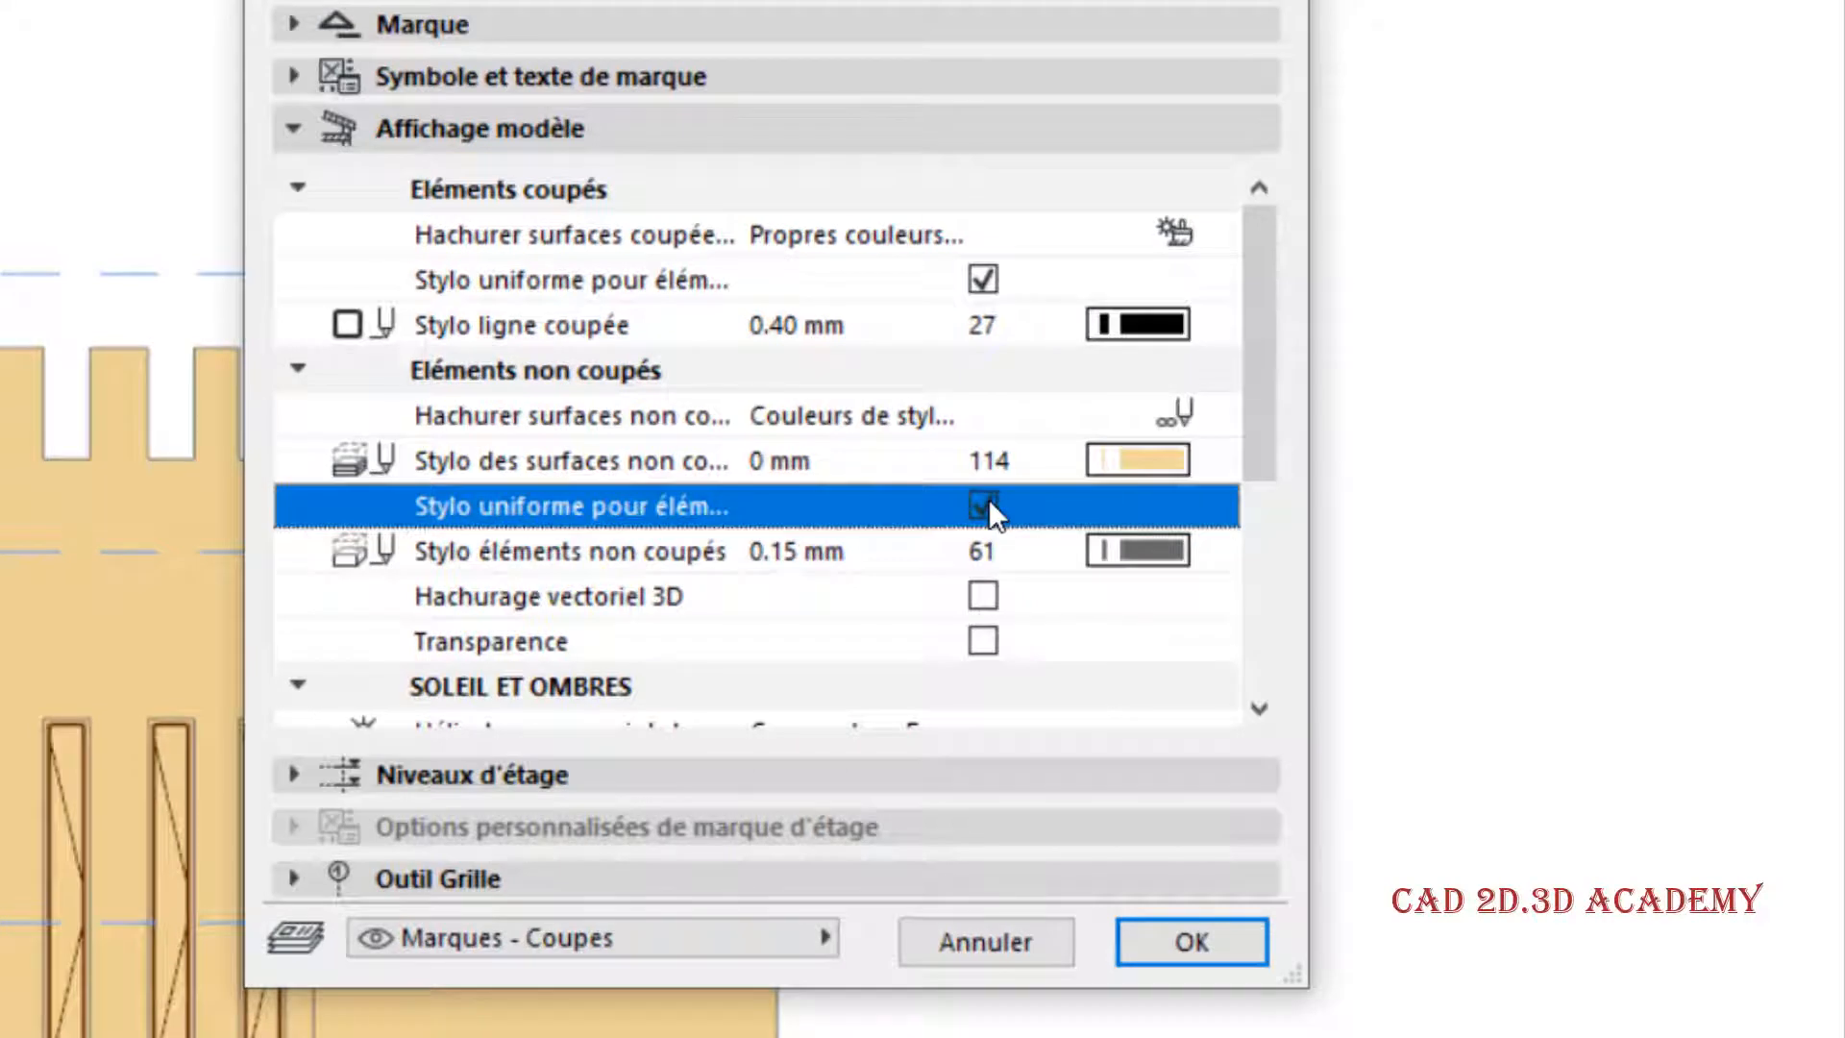
{"action": "left_click", "coordinate": [983, 504]}
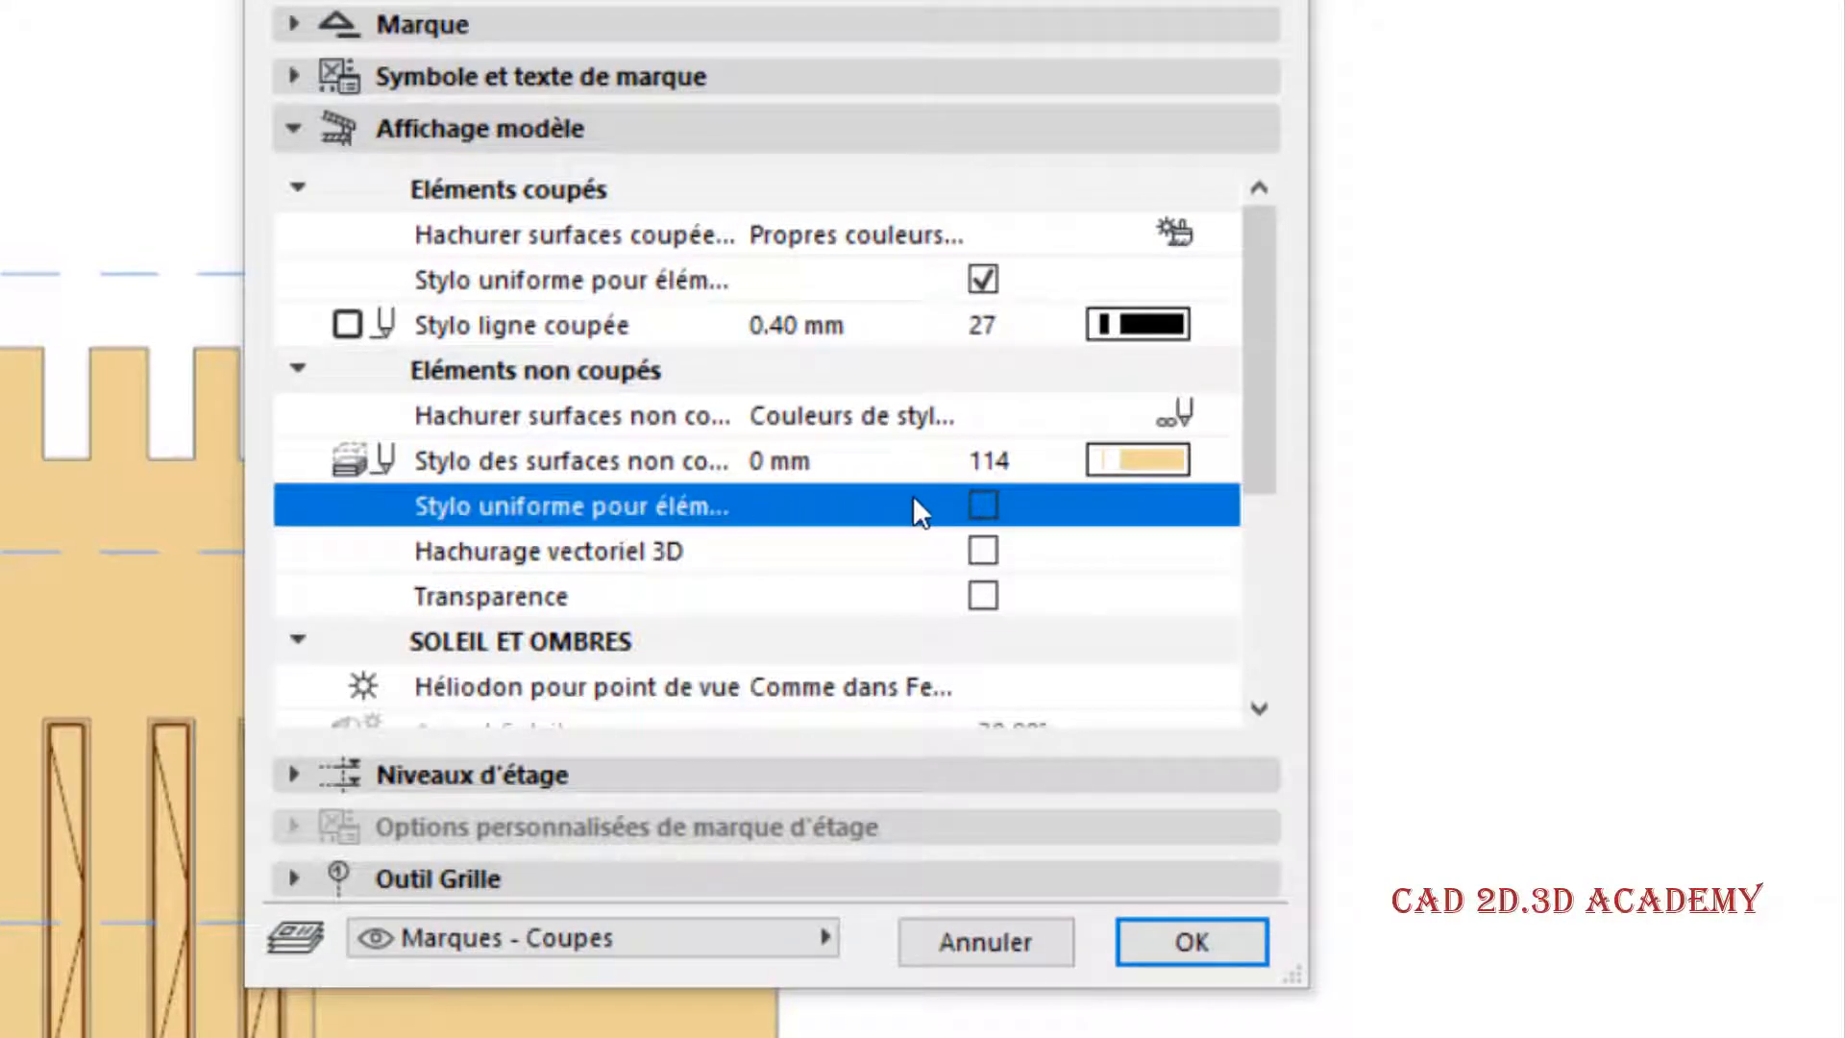
{"action": "left_click", "coordinate": [984, 503]}
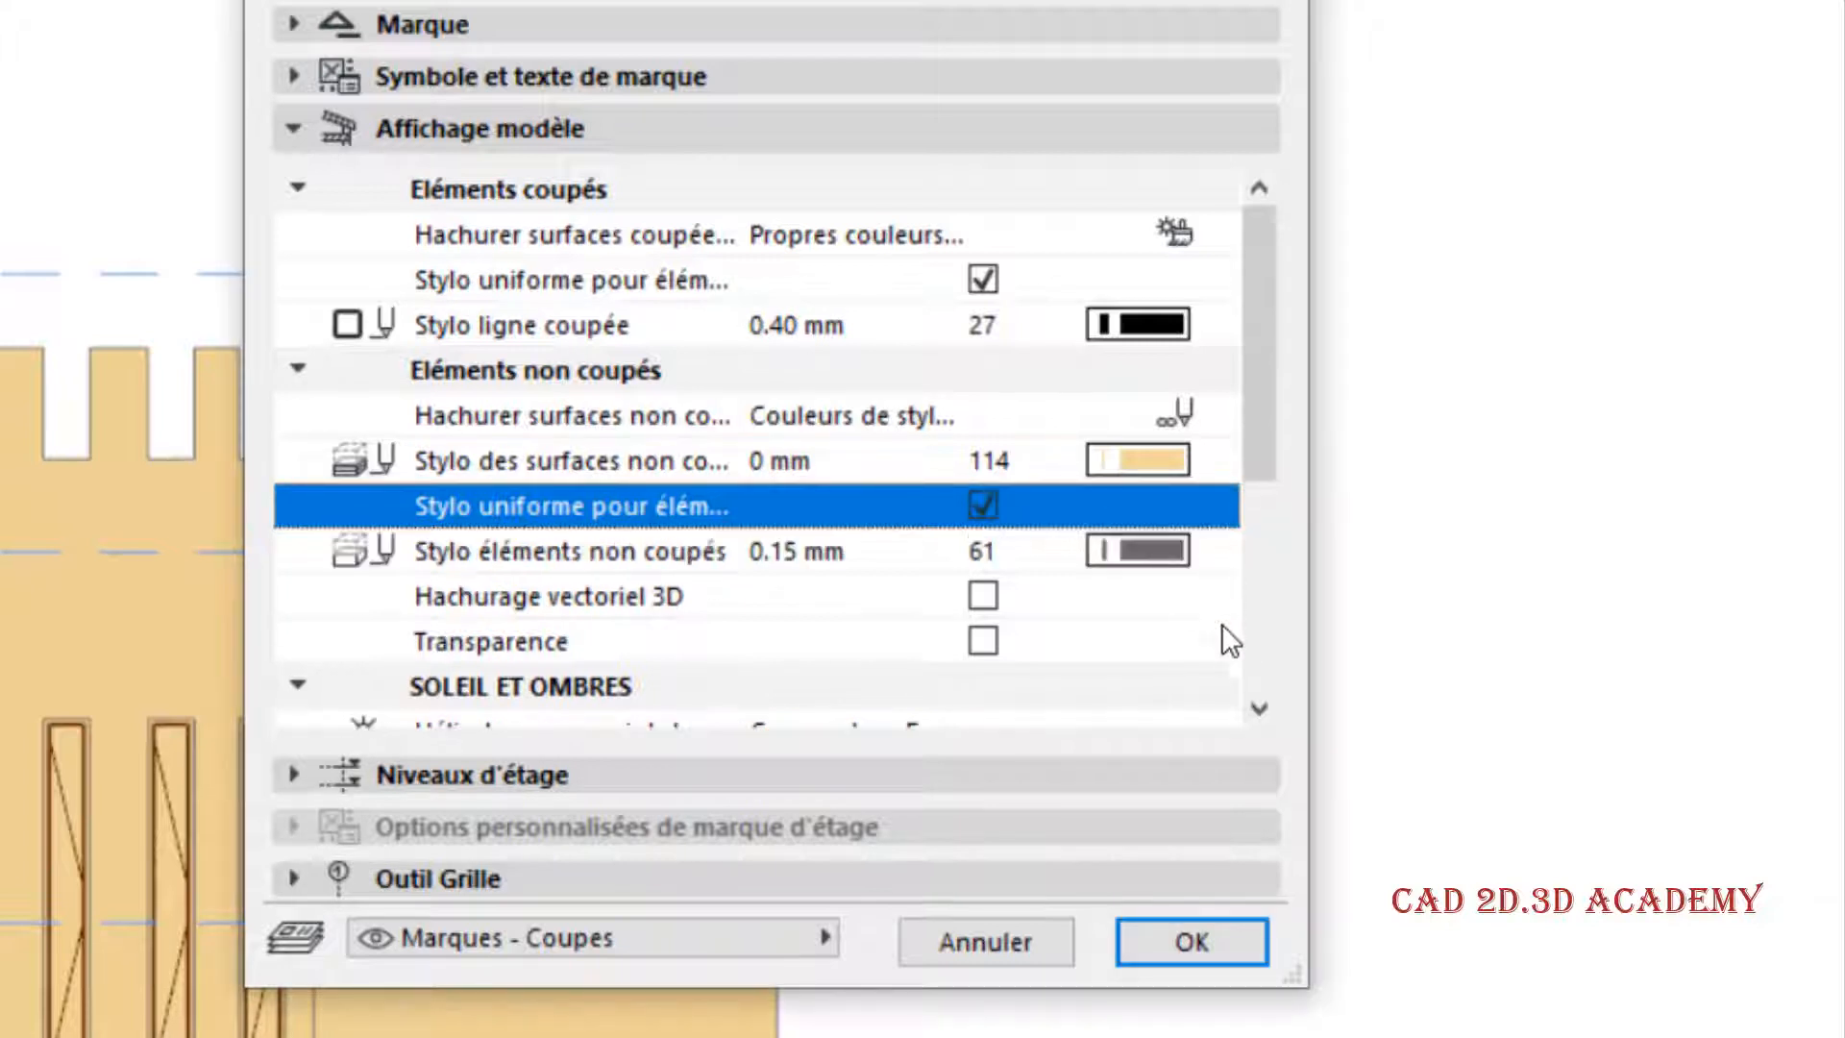
- Set the uncut elements' pen to red pen 20, 0.20 mm, and apply the section options
{"action": "left_click", "coordinate": [740, 549]}
{"action": "left_click", "coordinate": [1162, 547]}
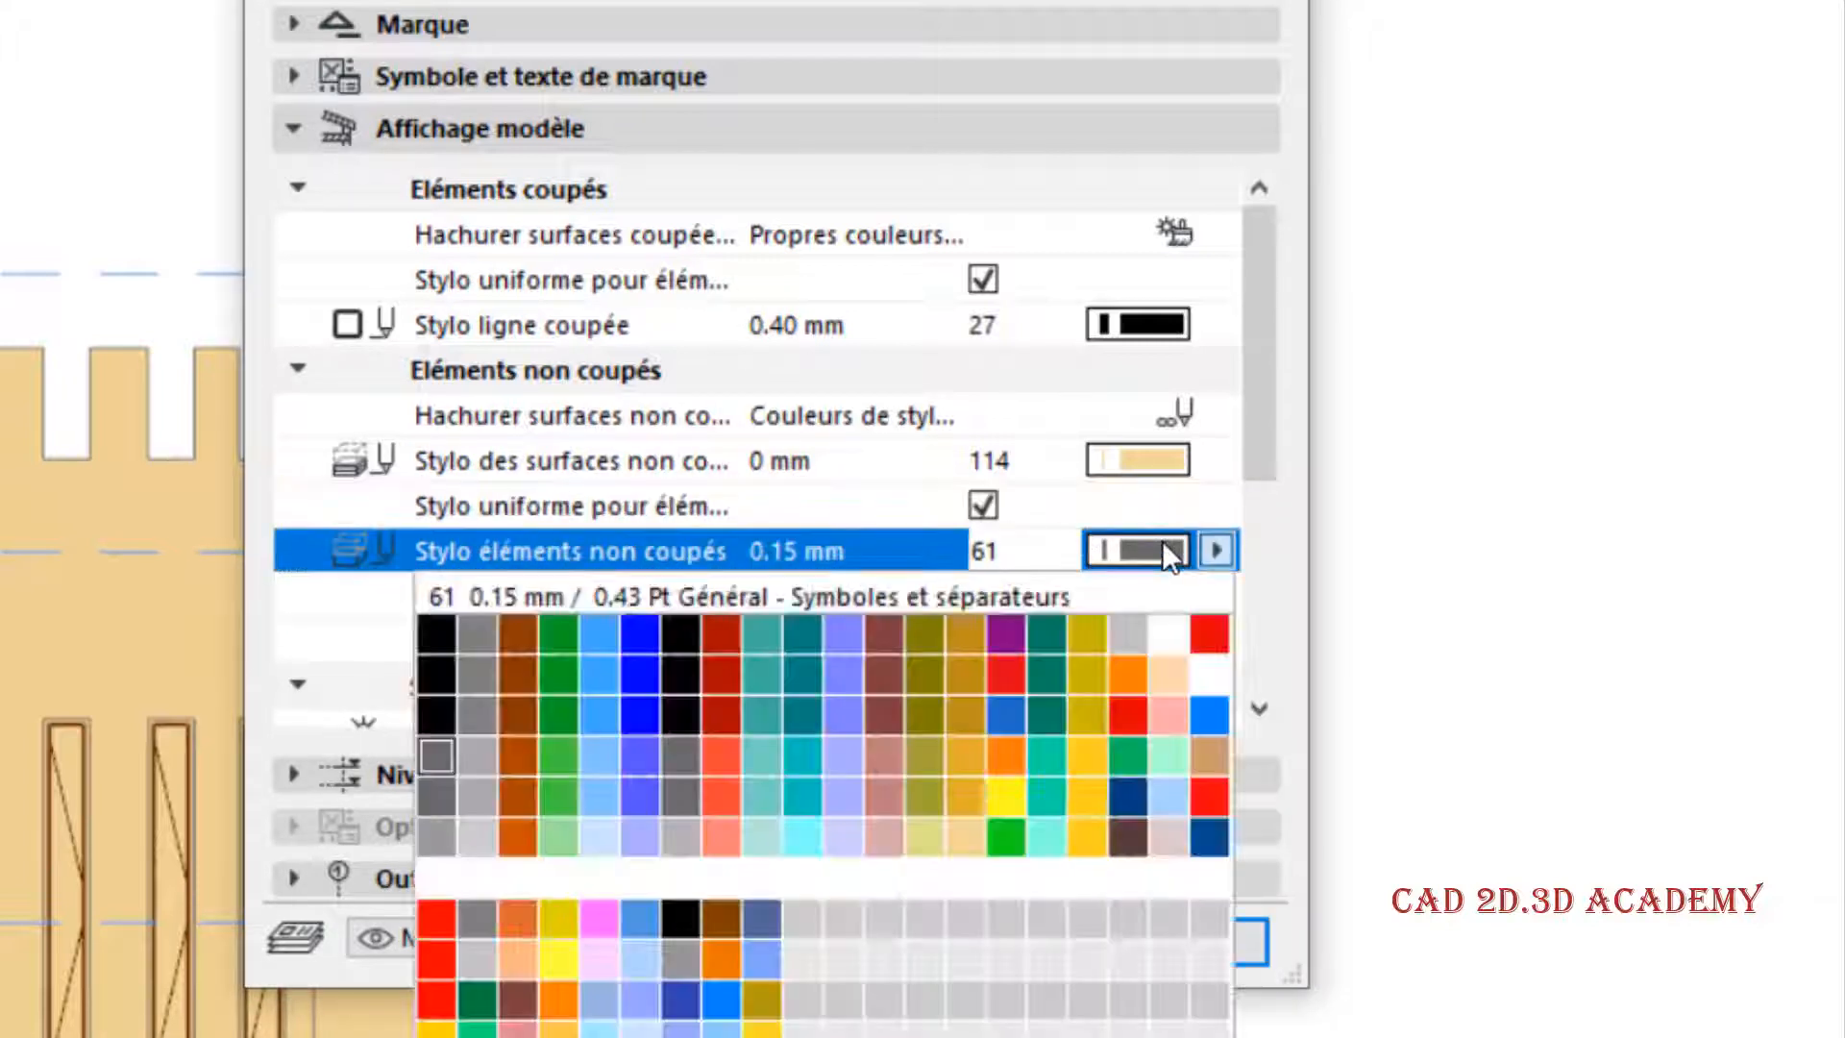
{"action": "left_click", "coordinate": [1207, 633]}
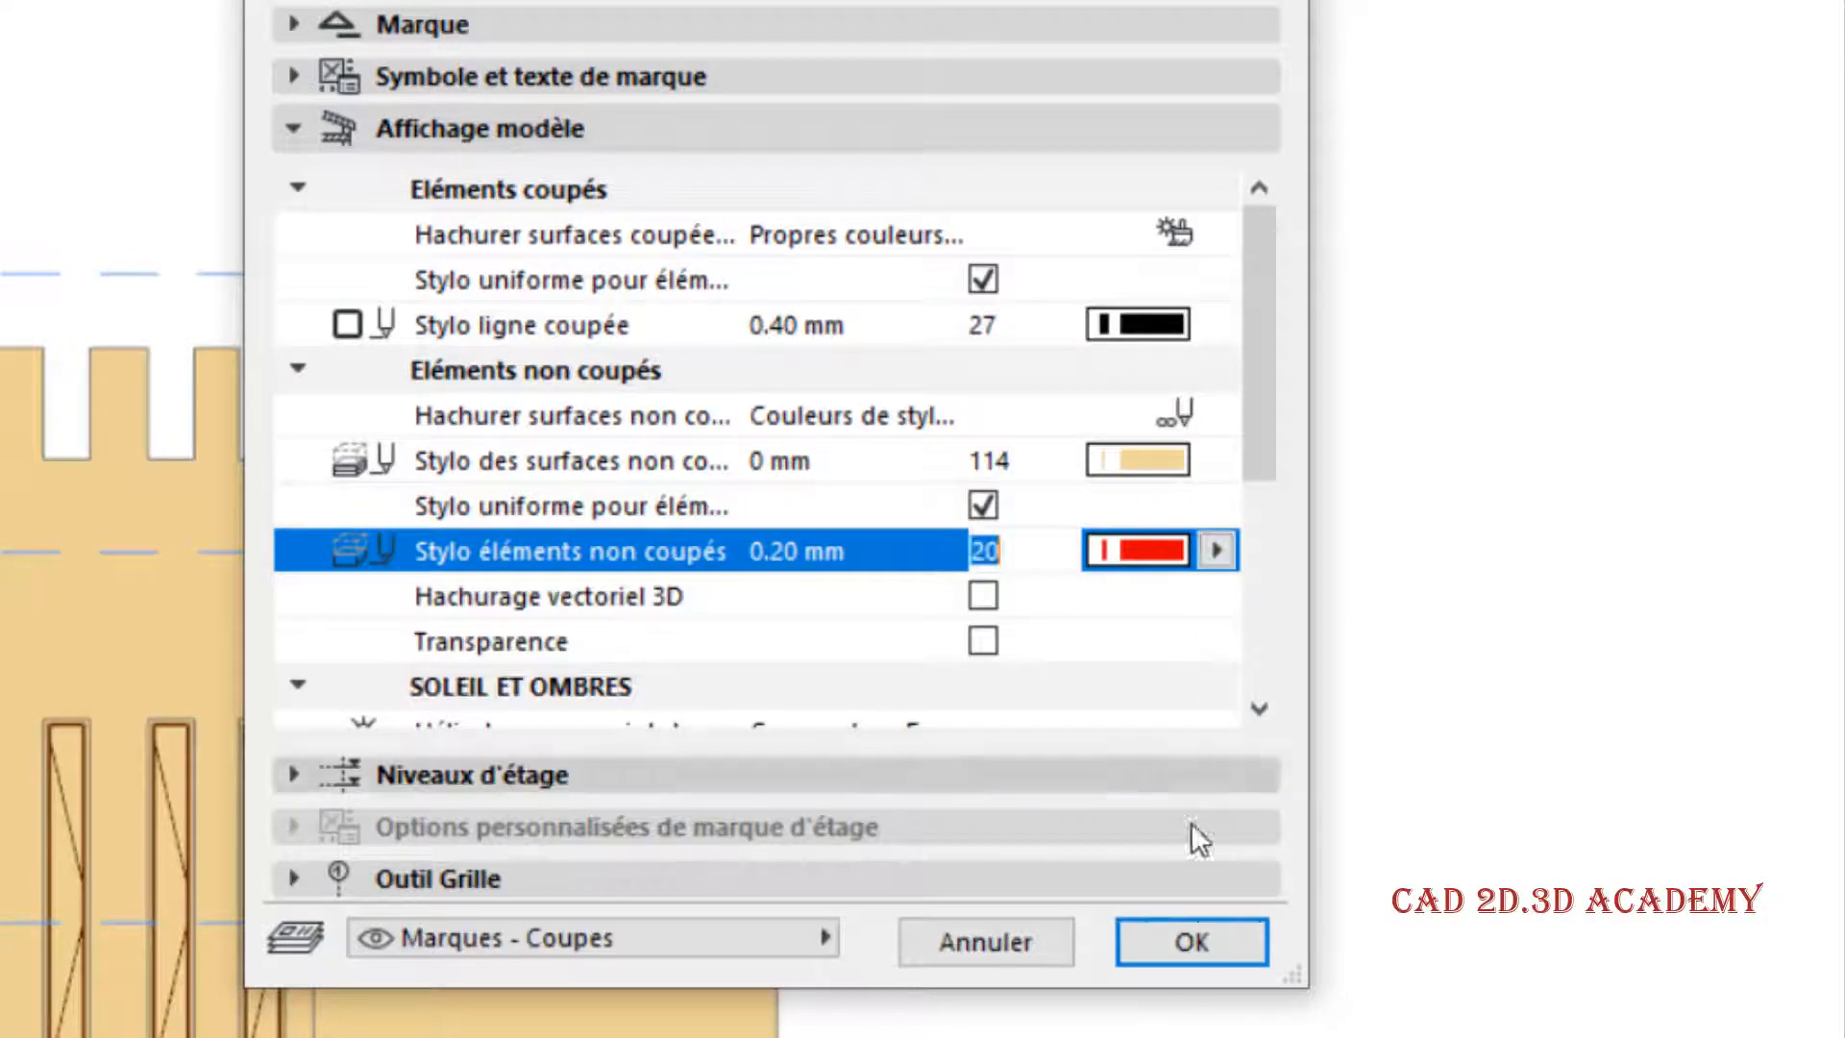
{"action": "left_click", "coordinate": [1196, 939]}
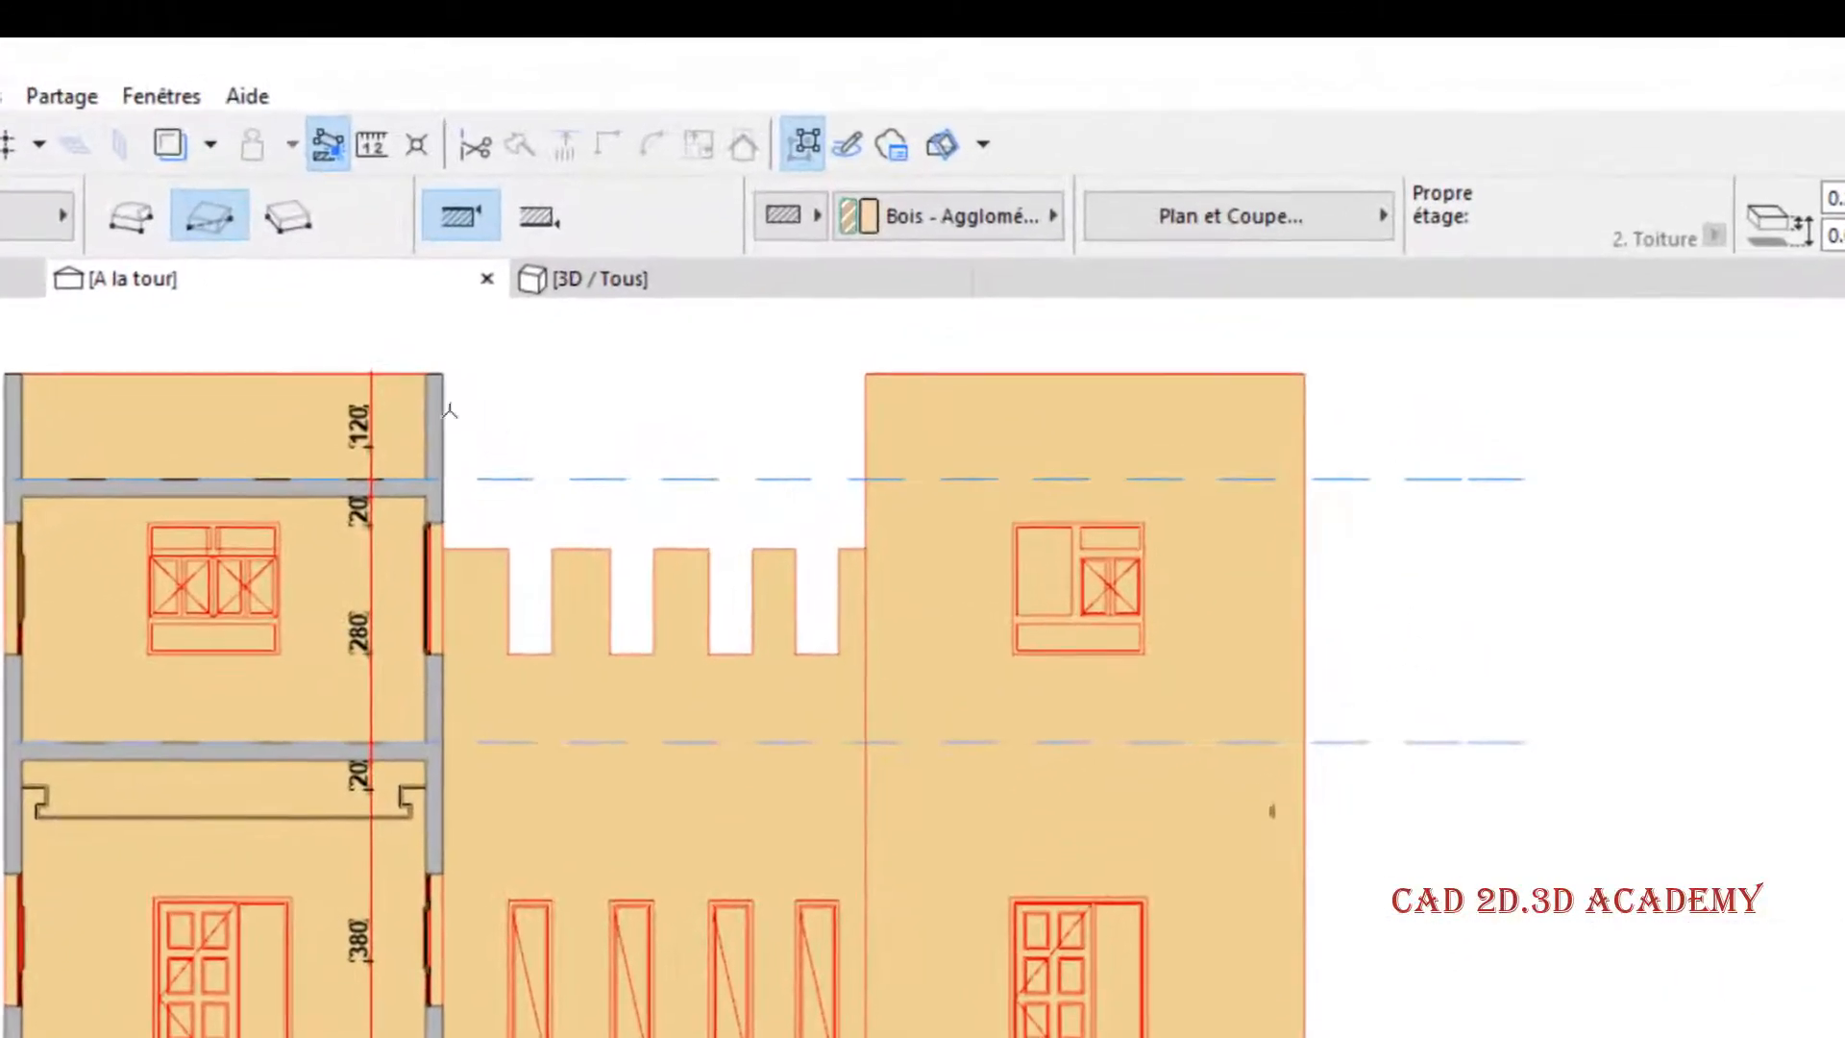
- Change the section's uncut surface fill to Propres couleurs de surface (sans ombrage) and apply it
{"action": "right_click", "coordinate": [640, 190]}
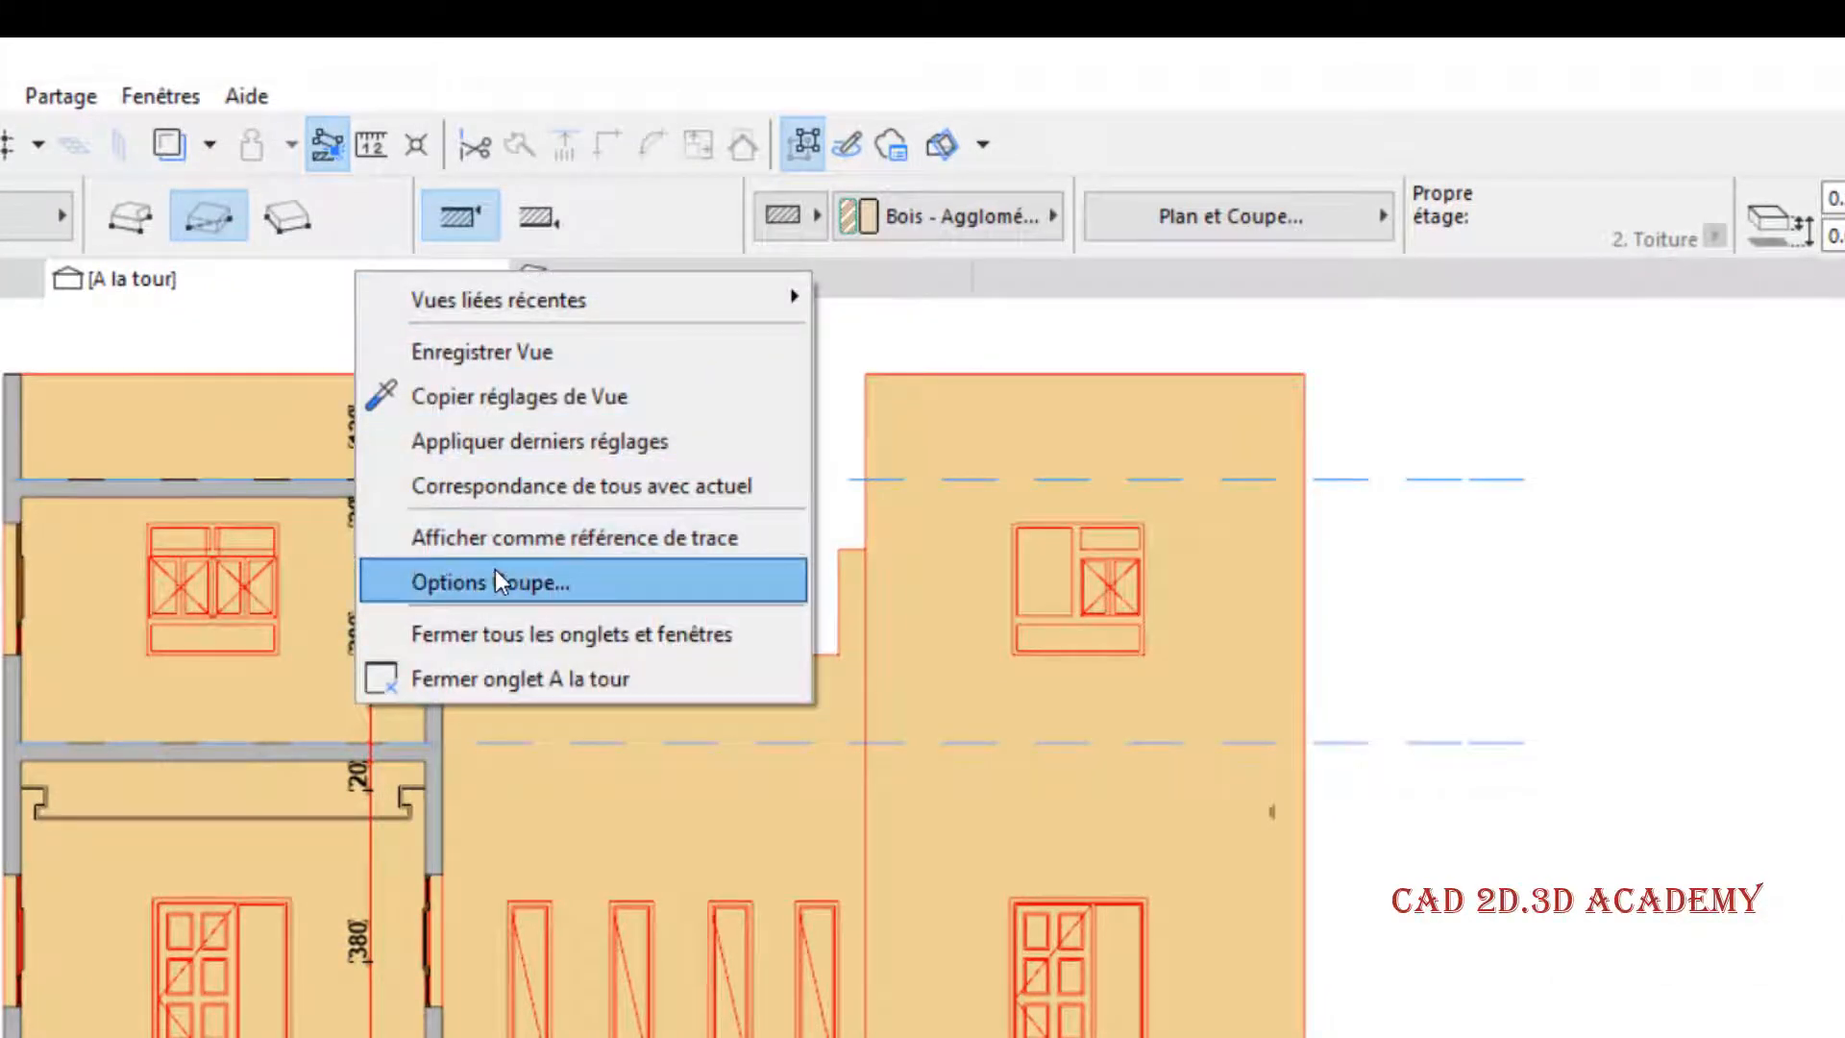
{"action": "left_click", "coordinate": [491, 582]}
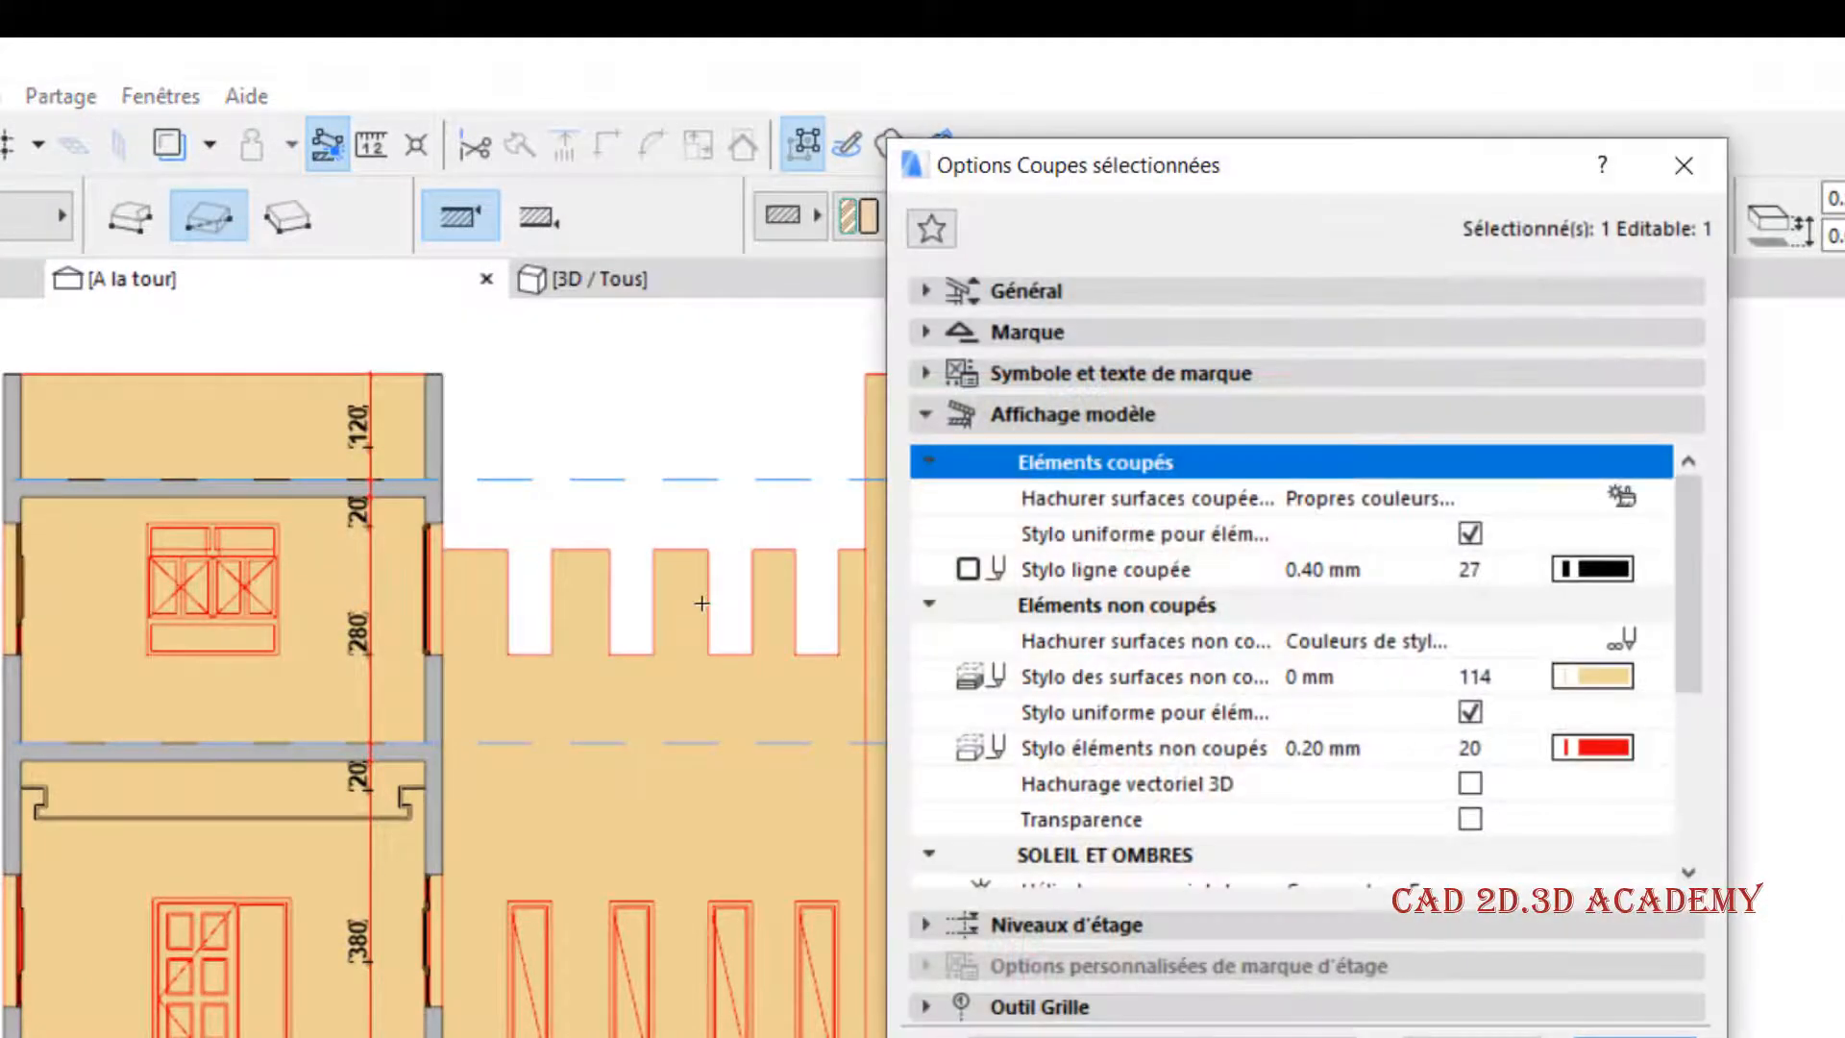
{"action": "left_click", "coordinate": [1628, 640]}
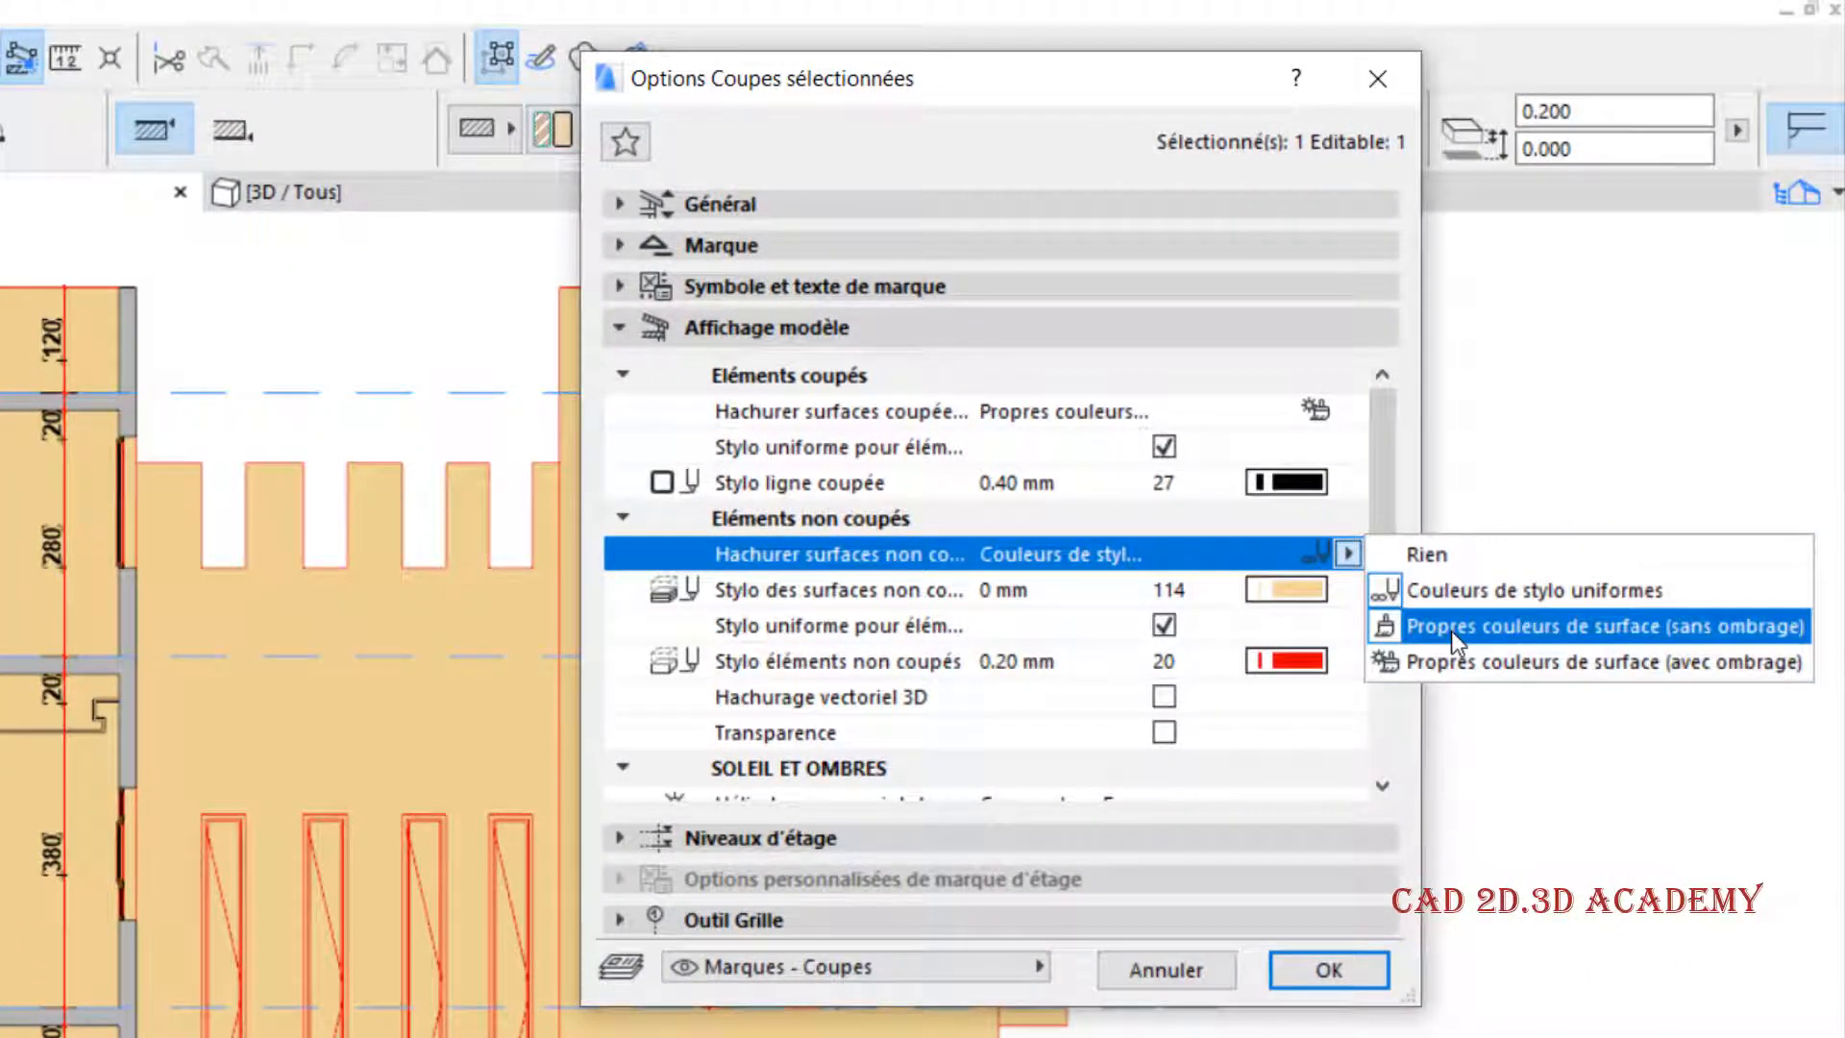
{"action": "left_click", "coordinate": [1451, 627]}
{"action": "left_click", "coordinate": [1333, 968]}
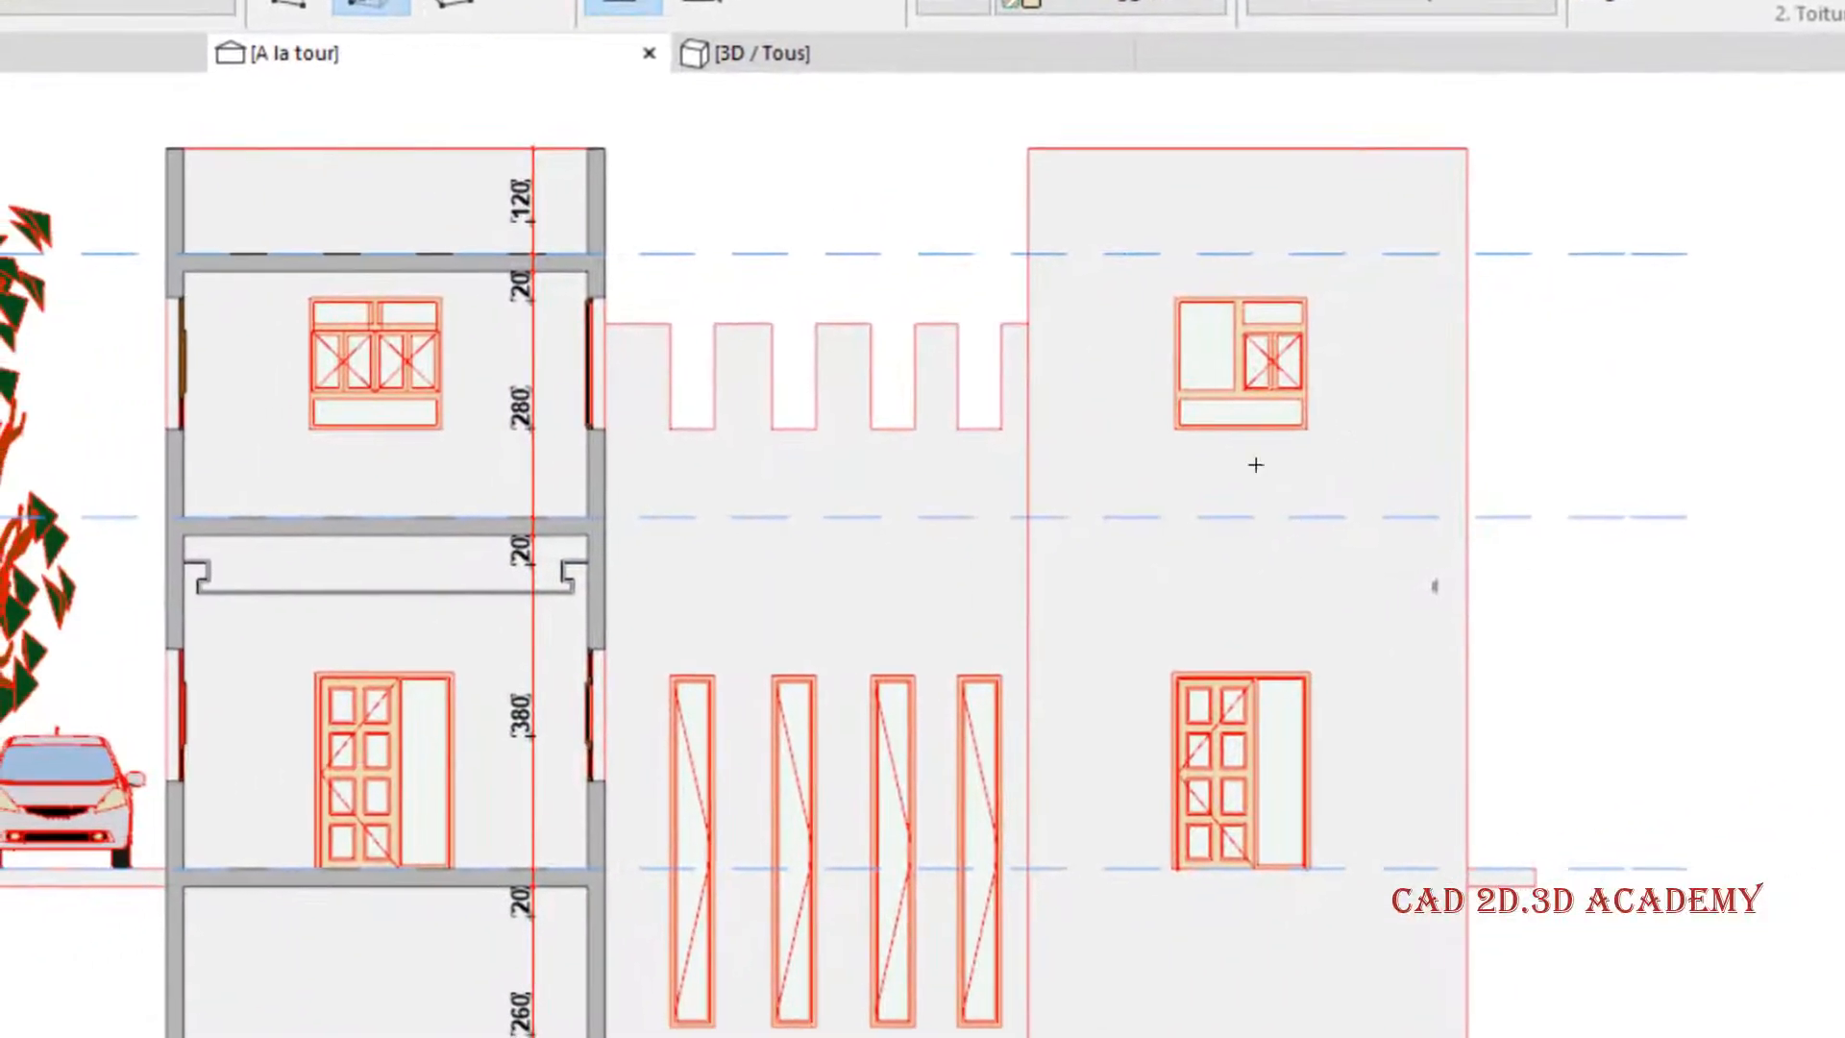
- Review the settings of the first-floor wall on the tower beyond the crenellated wall, then deselect it
{"action": "left_click", "coordinate": [1450, 438]}
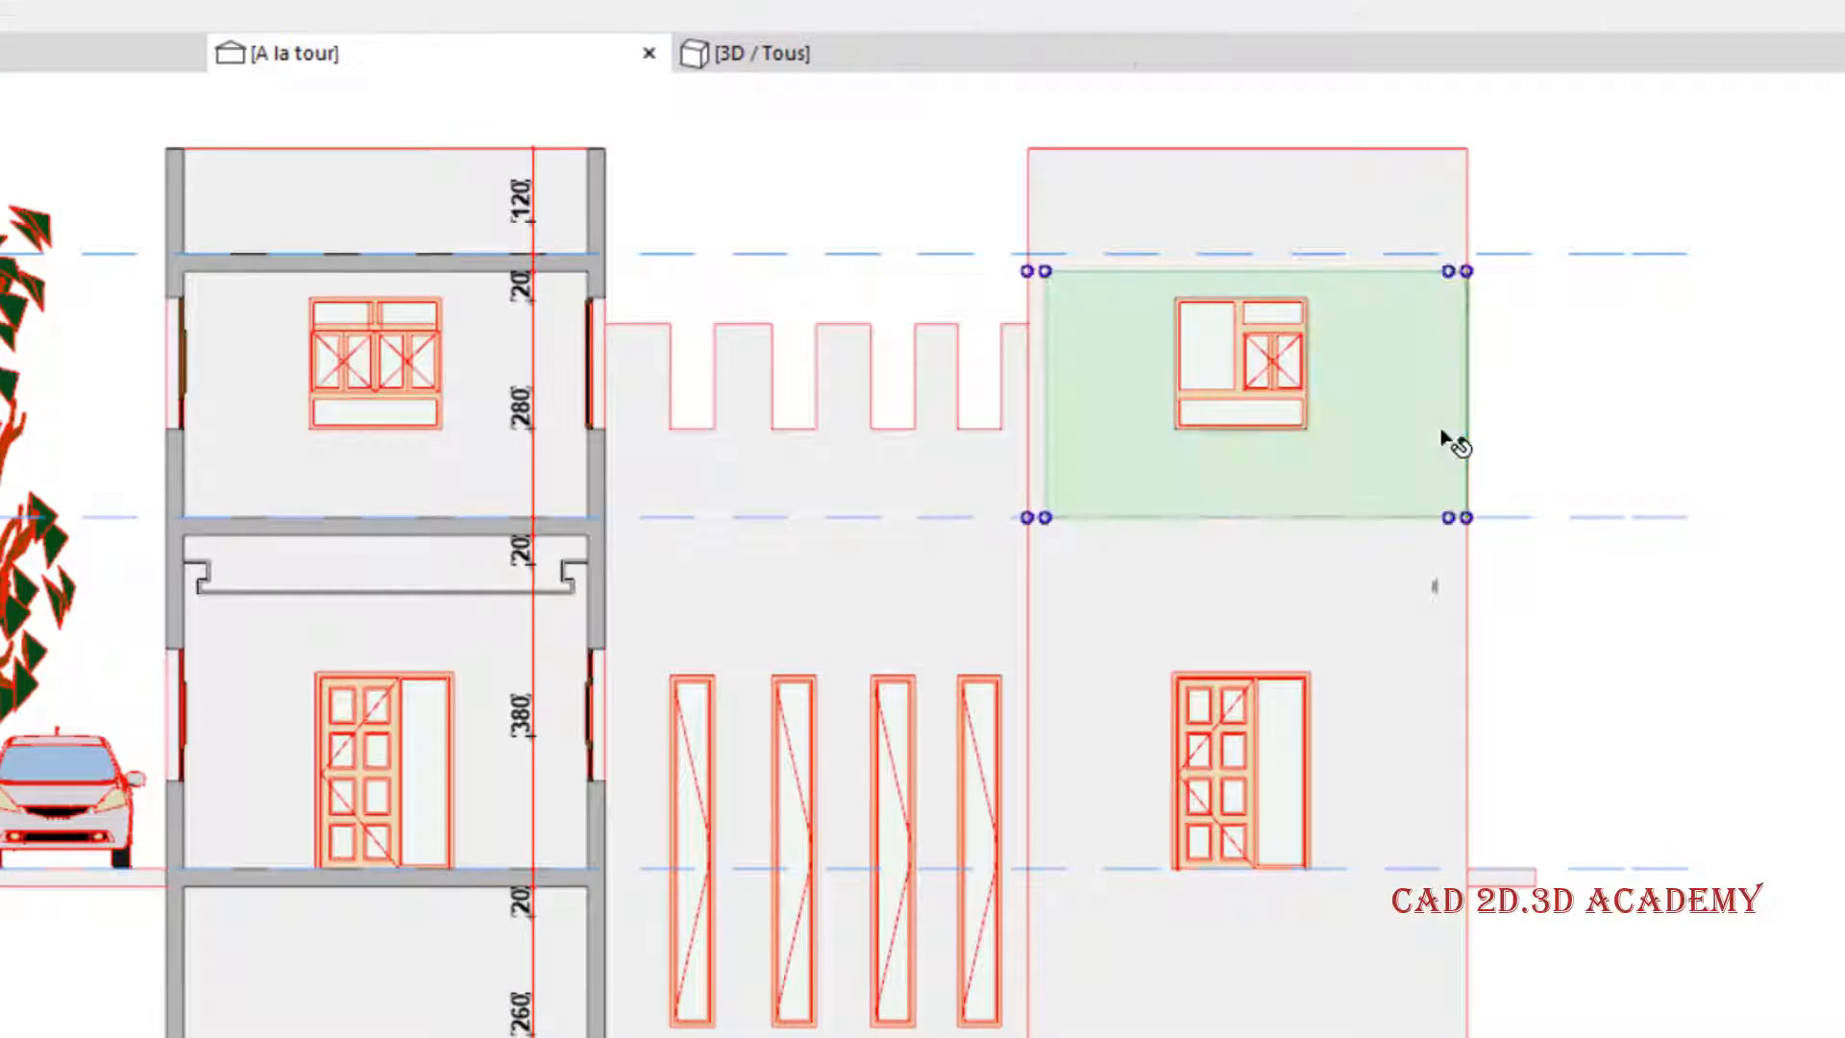
{"action": "left_click", "coordinate": [1676, 416]}
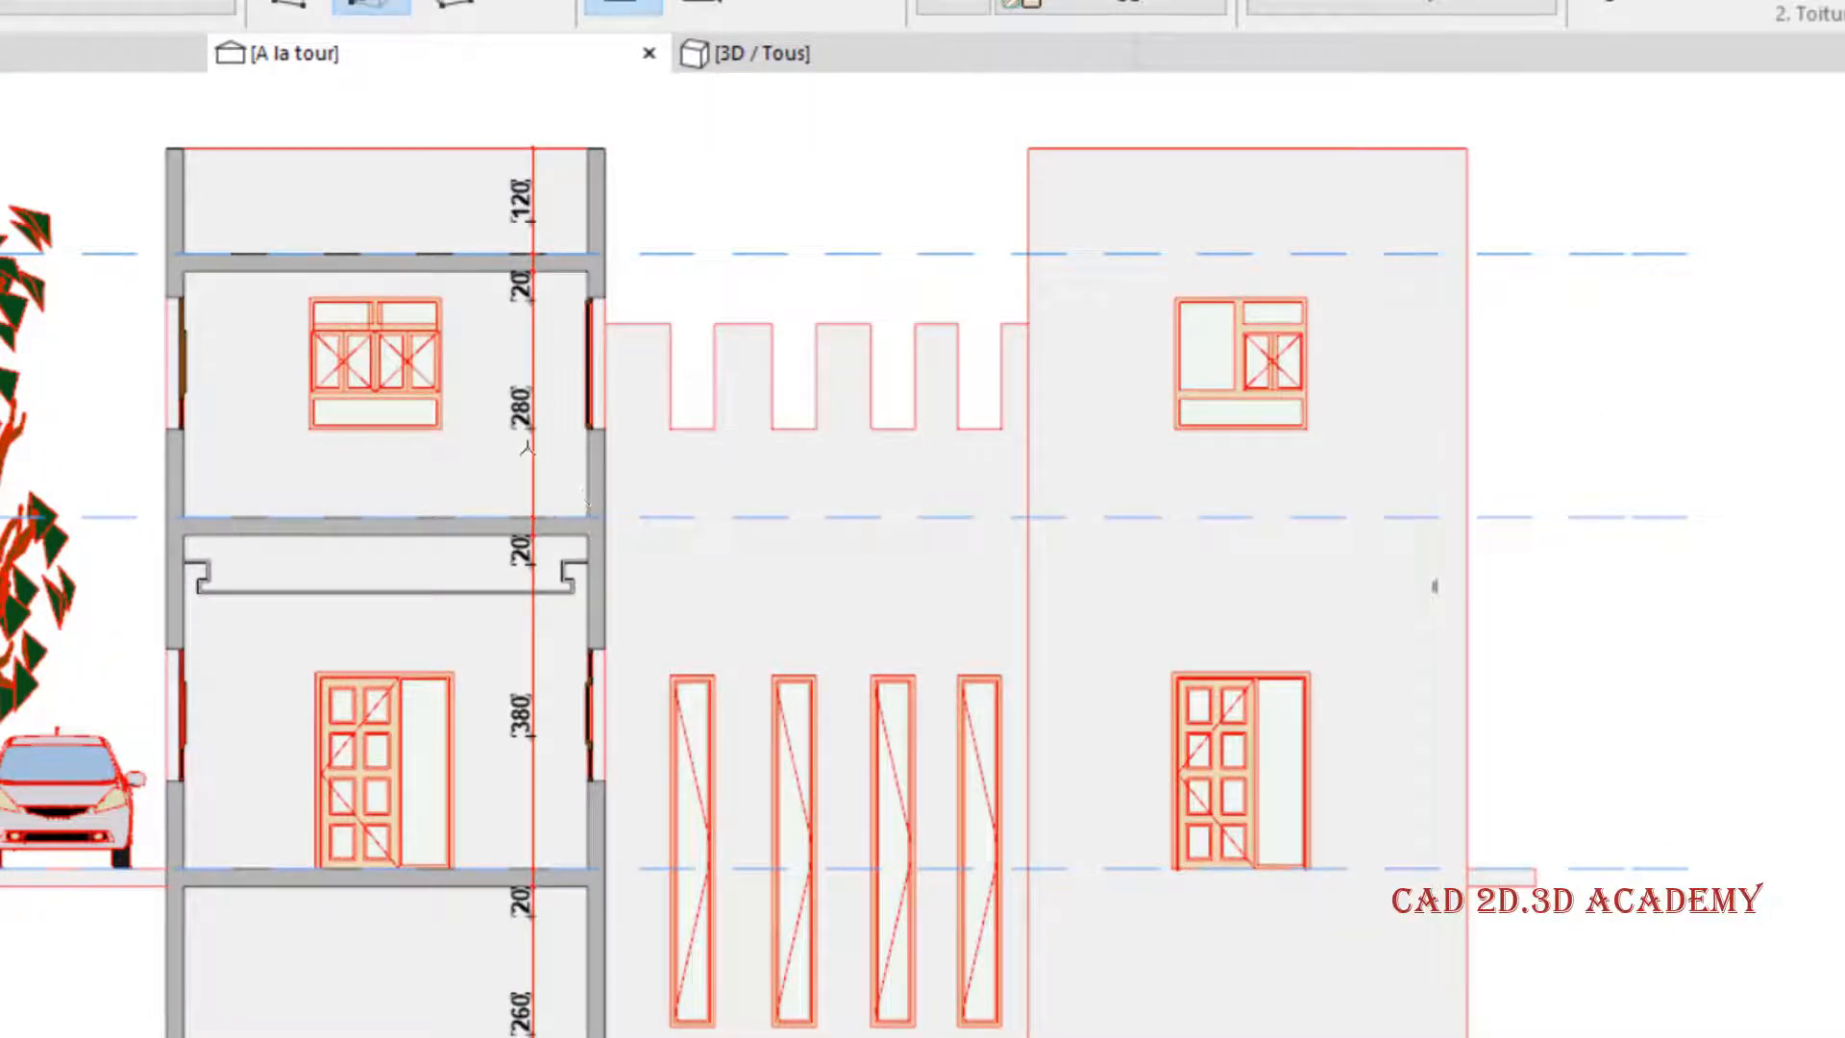
{"action": "middle_click_drag", "start_coordinate": [458, 460], "coordinate": [473, 447]}
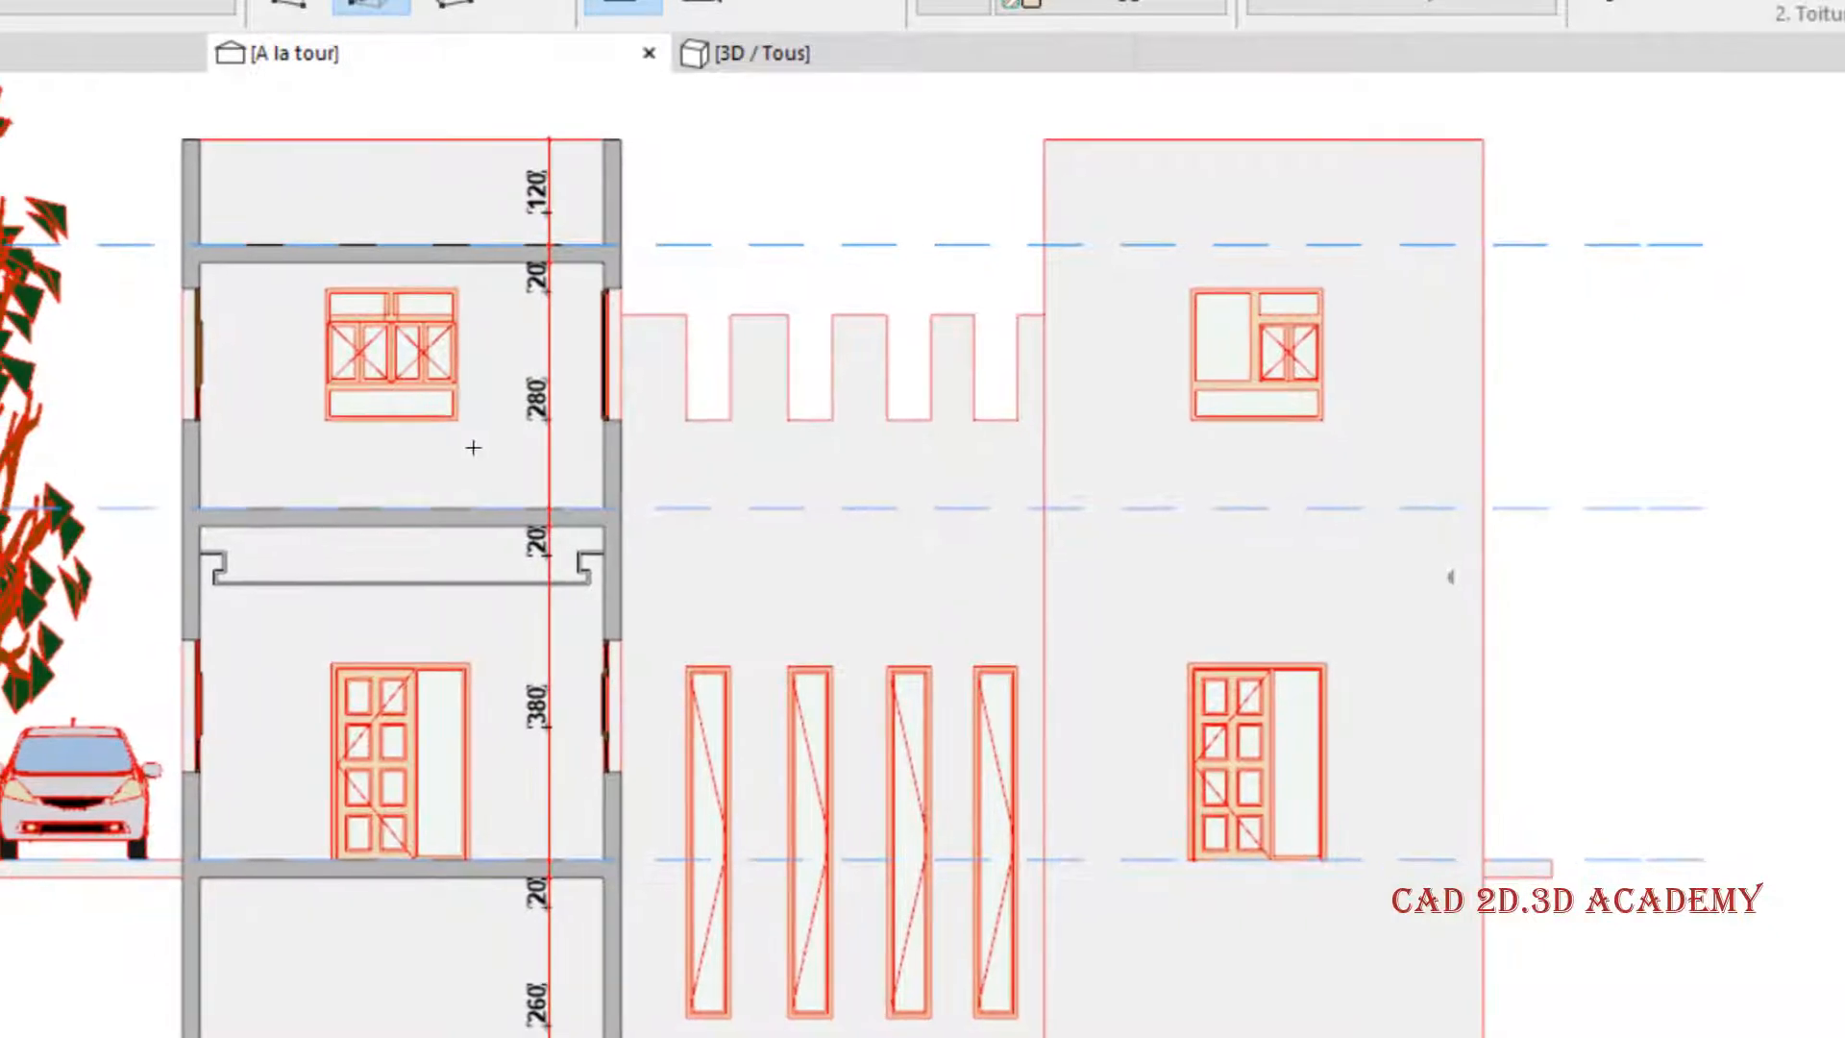
{"action": "left_click", "coordinate": [1431, 394]}
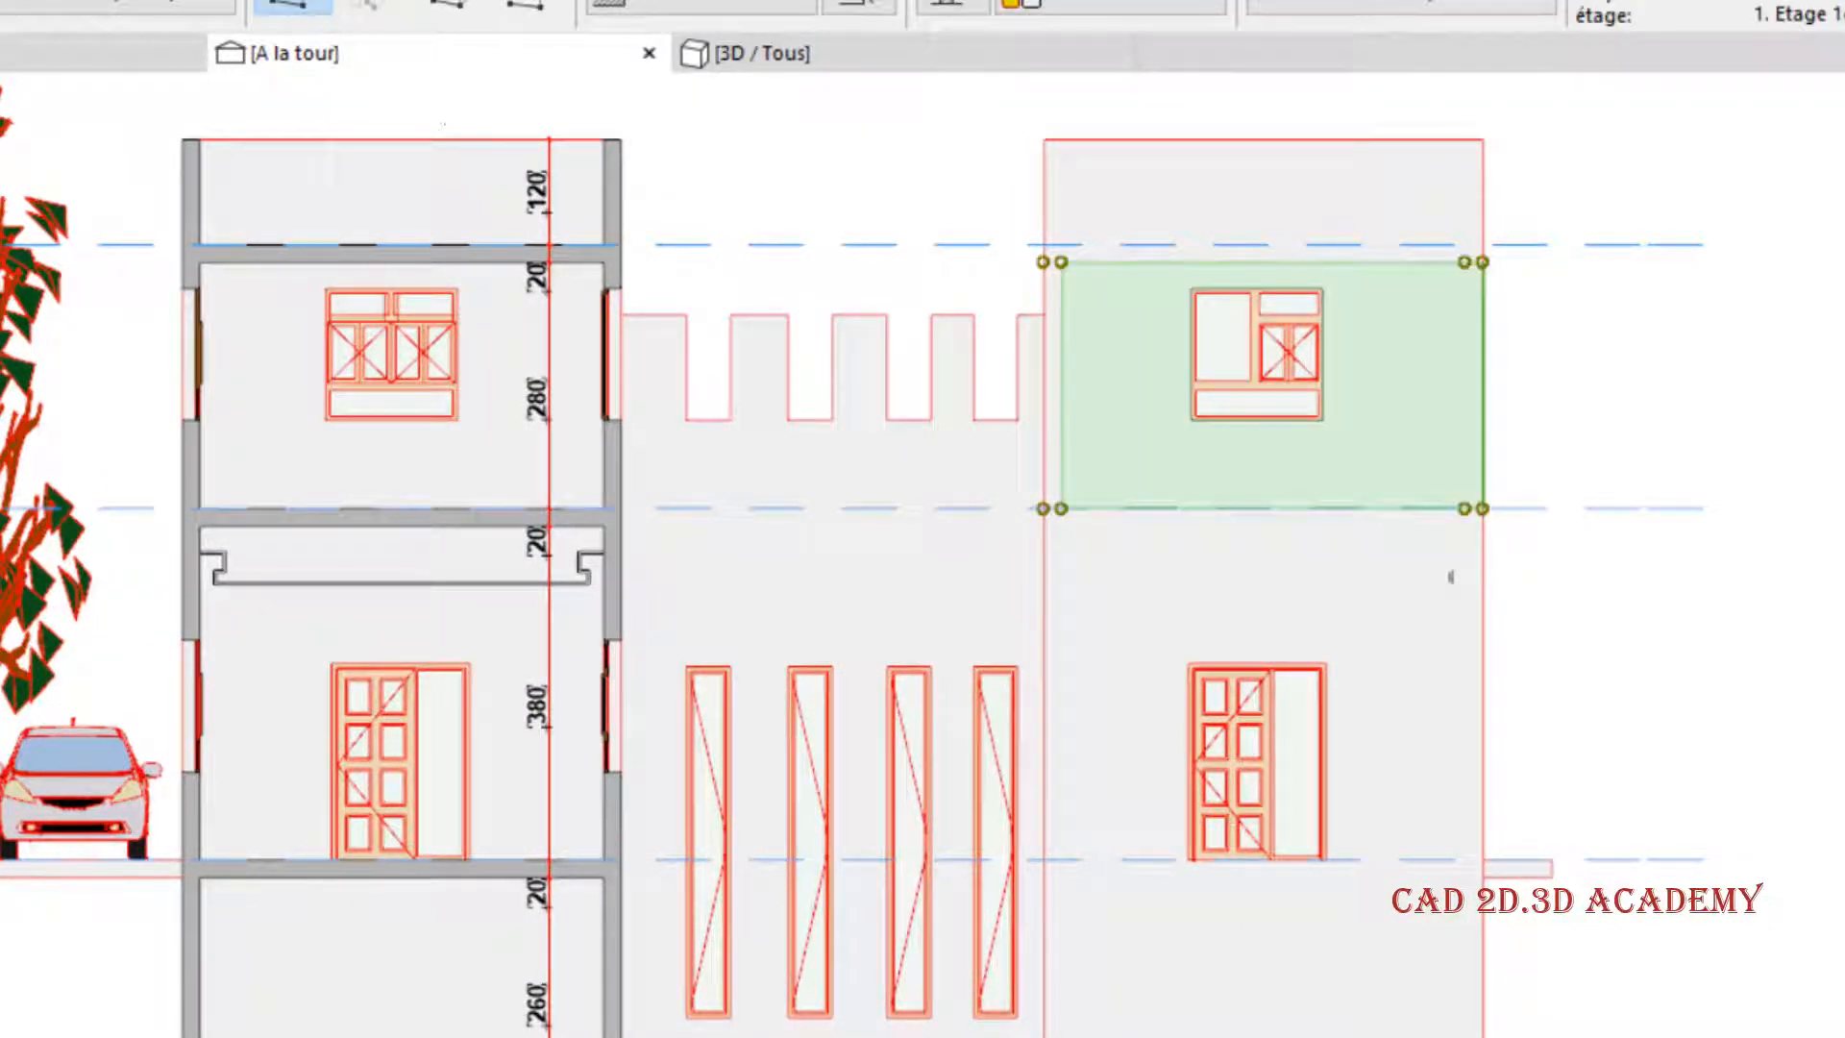
{"action": "key", "text": "ctrl+t"}
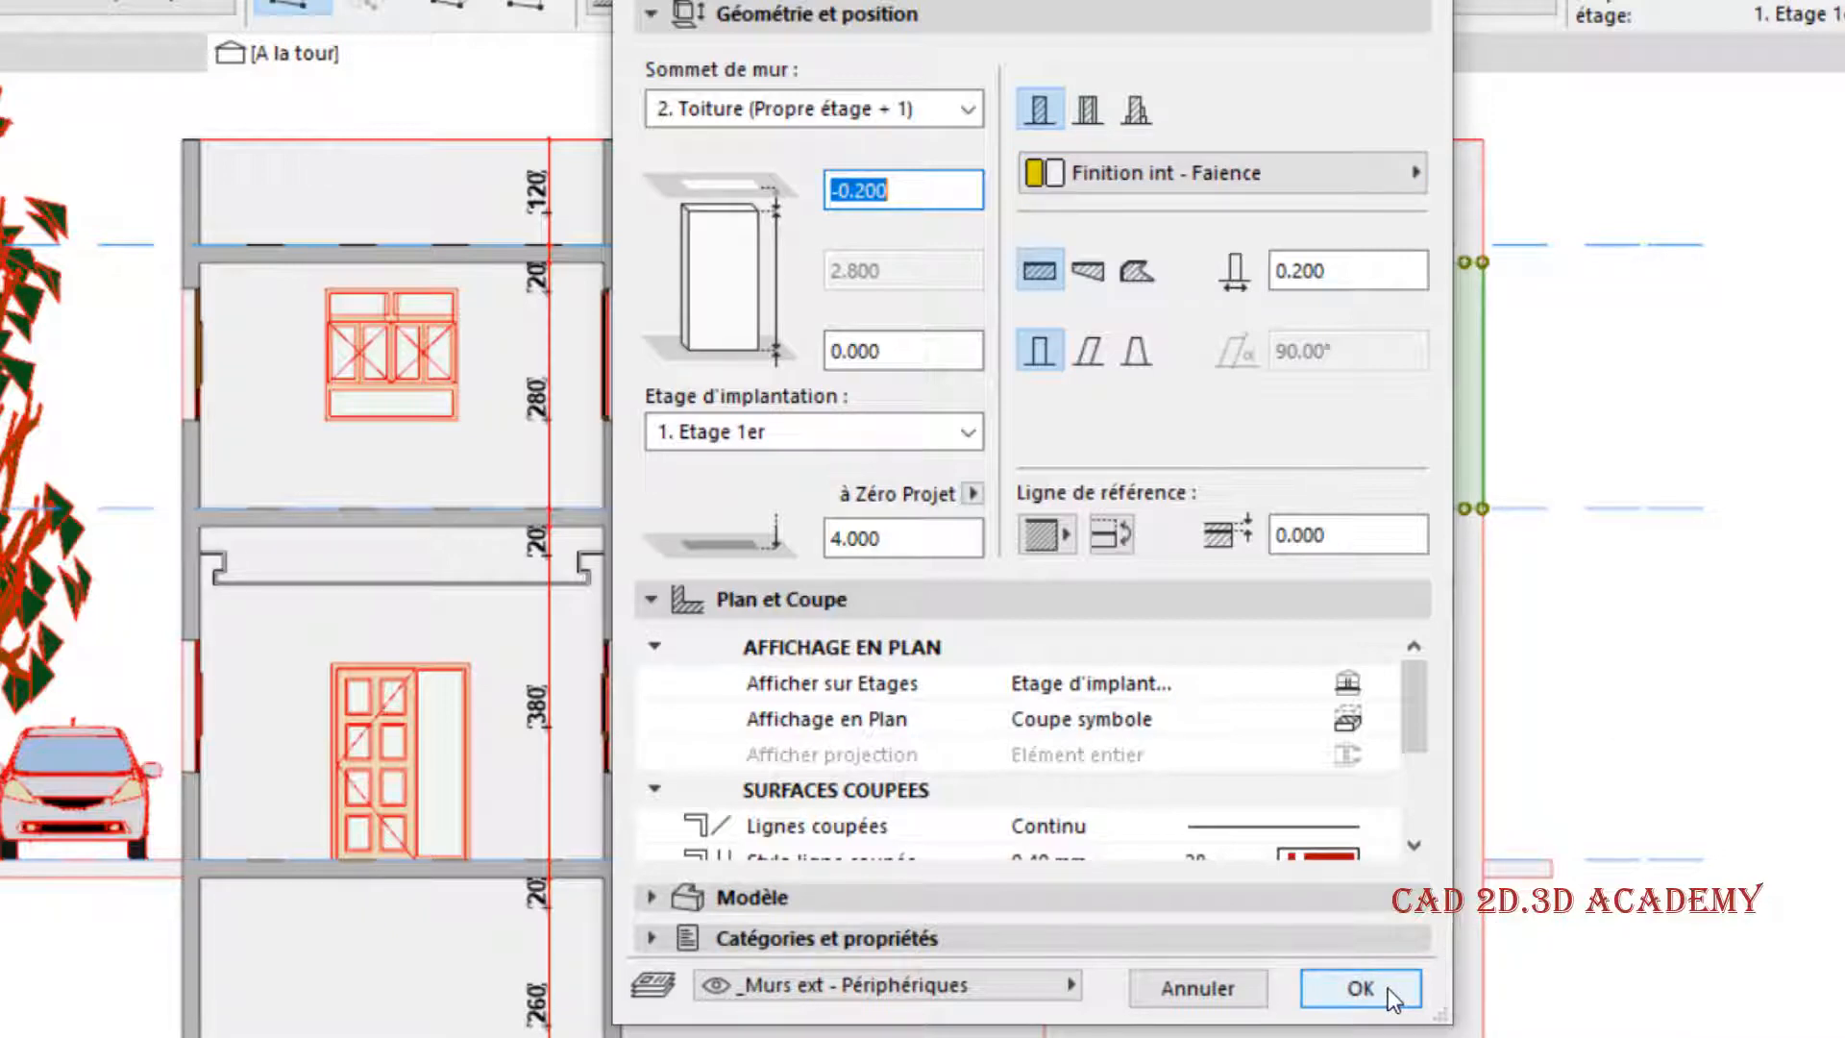
{"action": "left_click", "coordinate": [1360, 988]}
{"action": "key", "text": "Escape"}
- Change the section's uncut surface fill to Propres couleurs de surface (avec ombrage) and apply it
{"action": "right_click", "coordinate": [420, 53]}
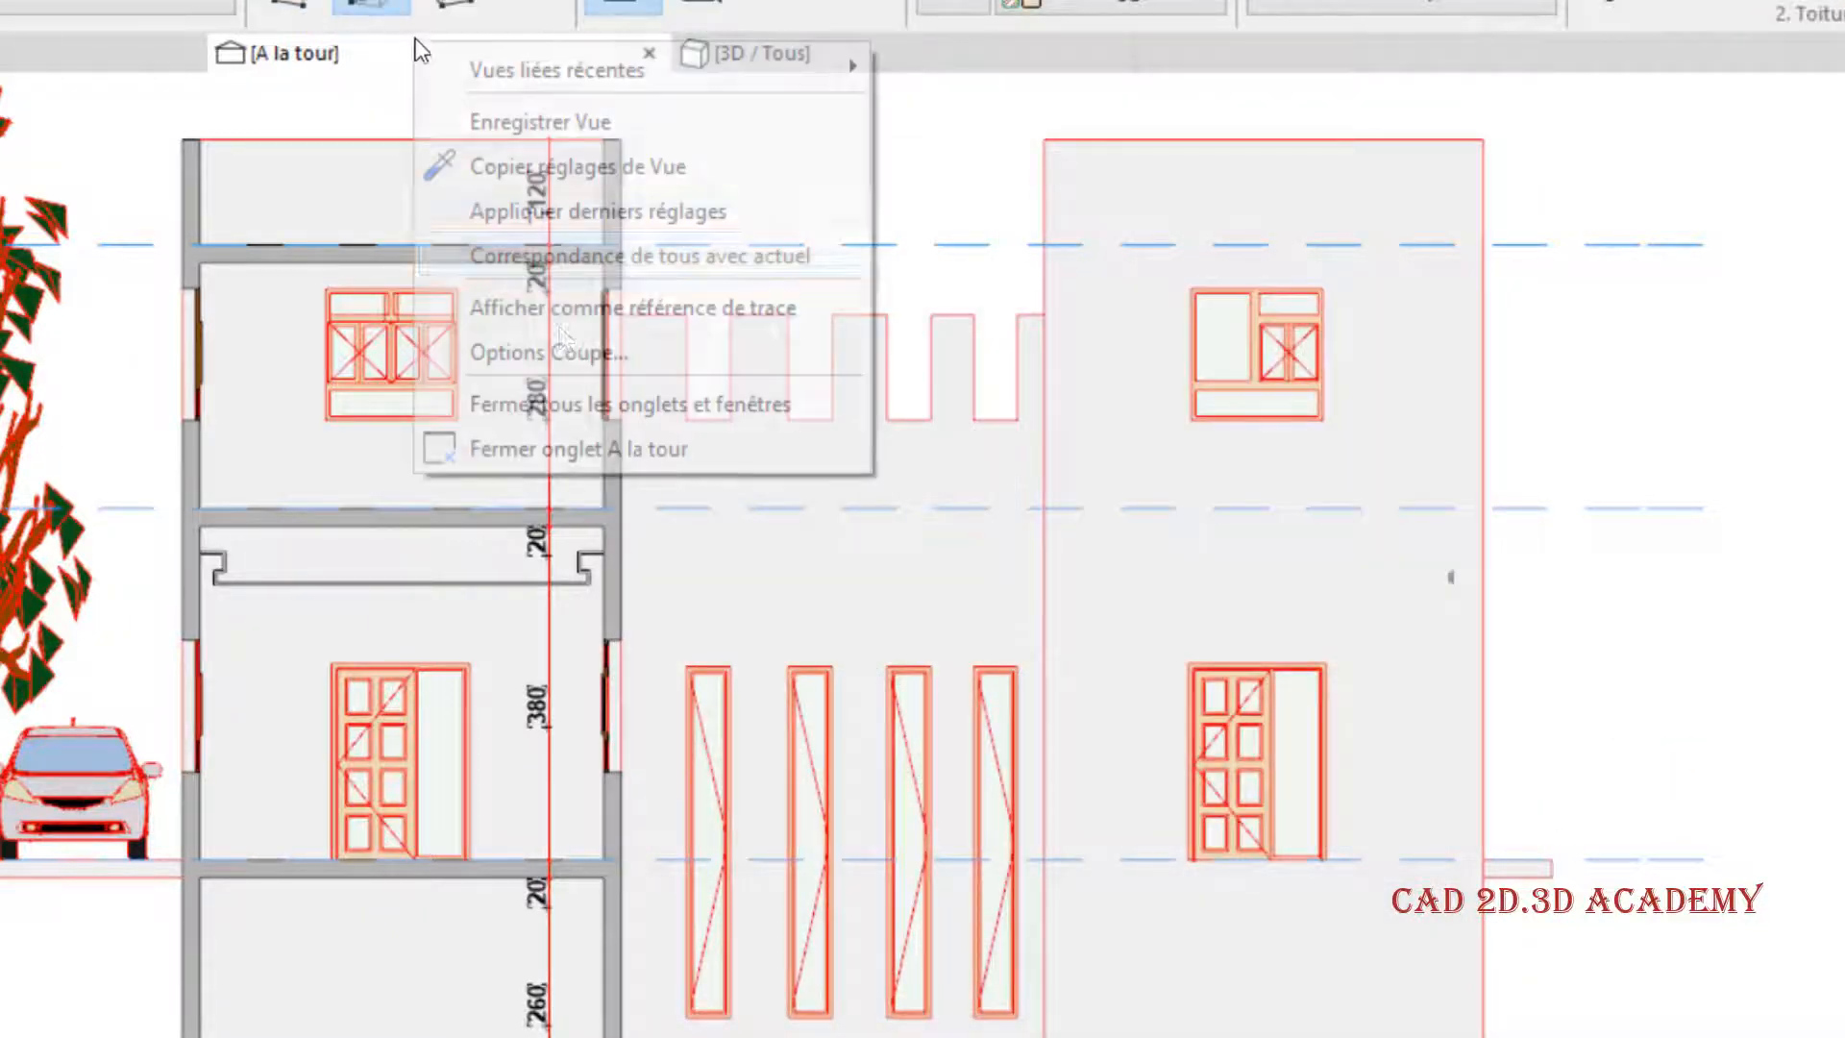
{"action": "left_click", "coordinate": [562, 352]}
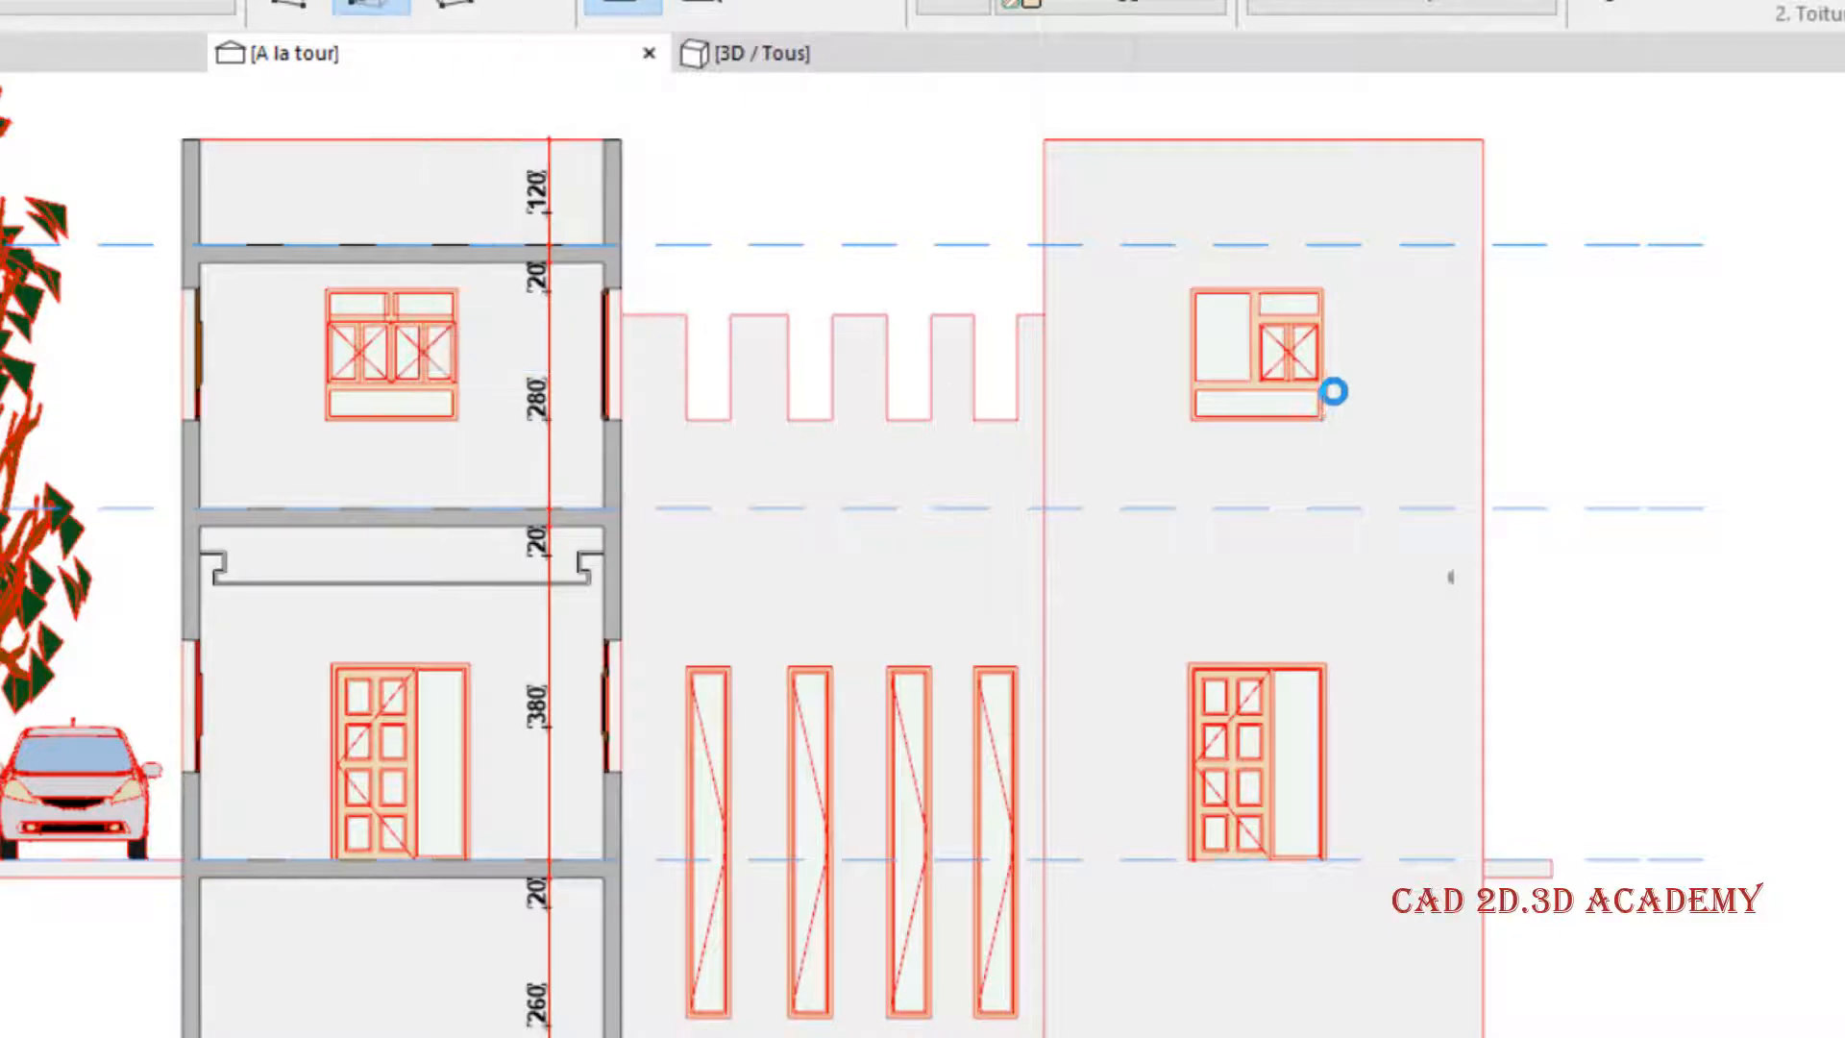
{"action": "left_click", "coordinate": [1359, 384]}
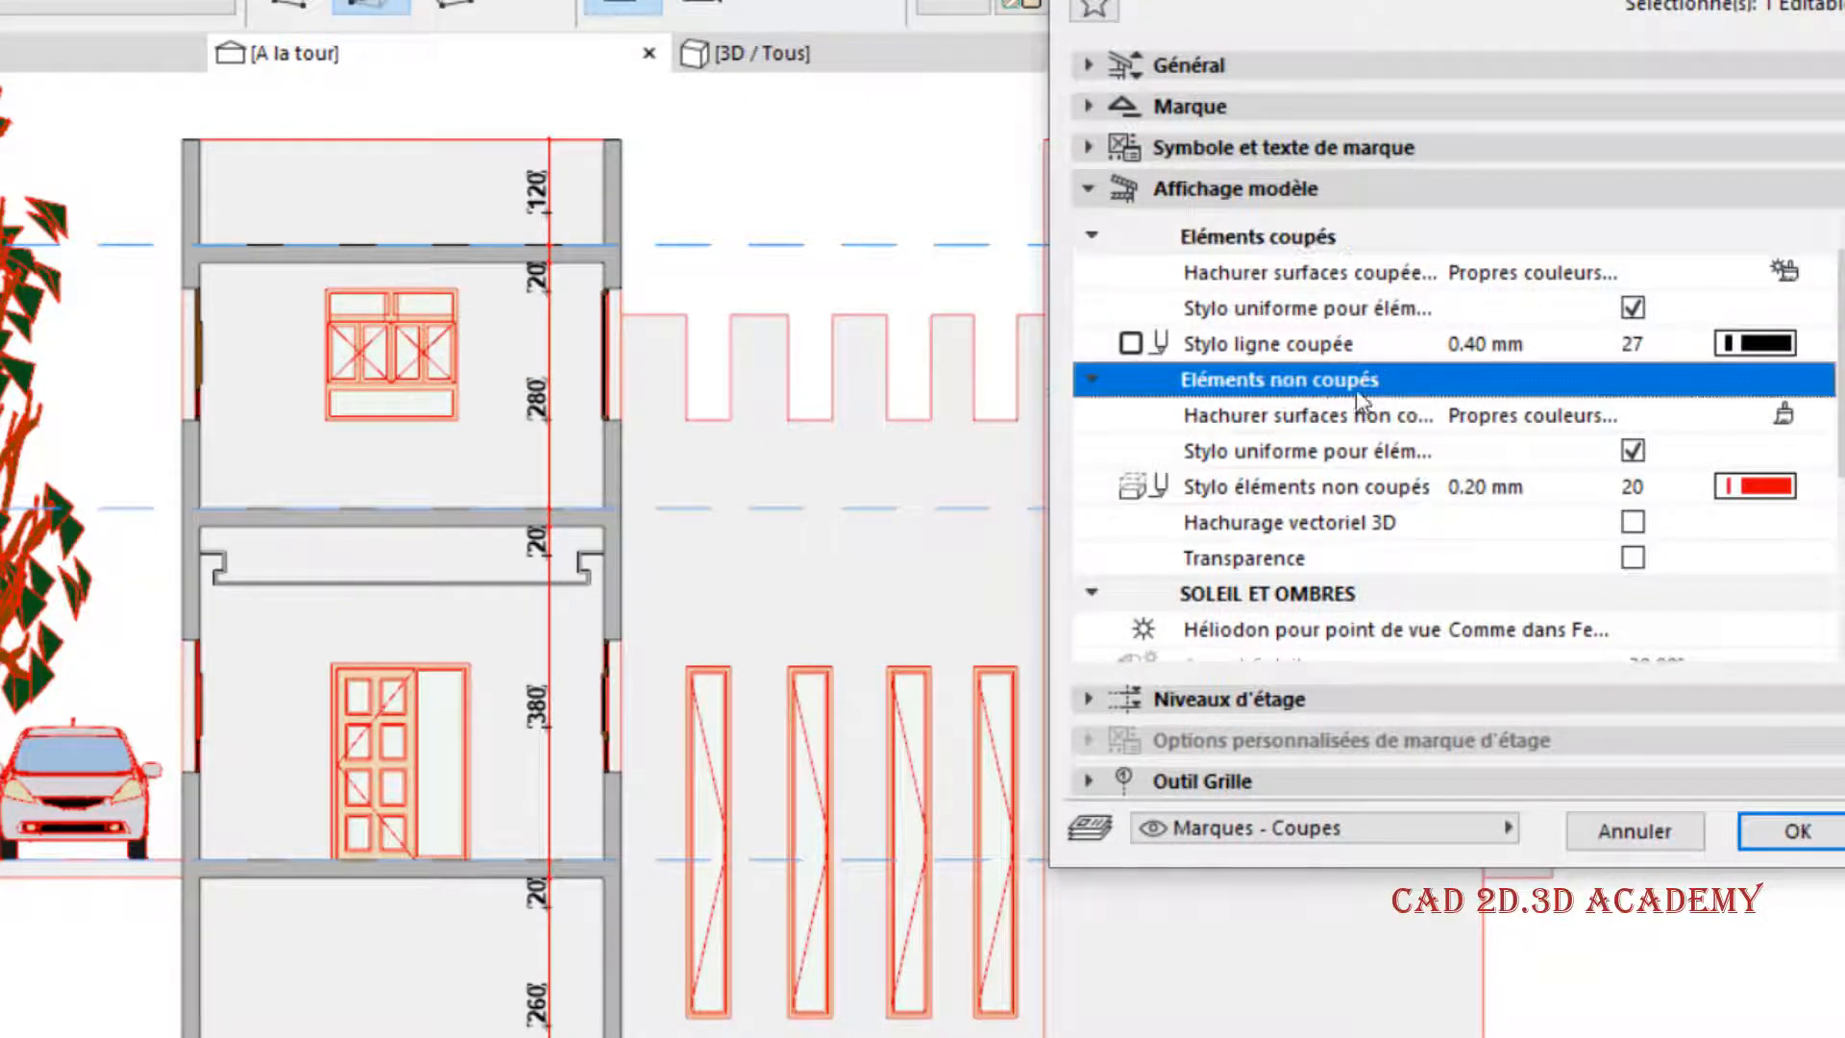
{"action": "left_click", "coordinate": [1739, 416]}
{"action": "left_click", "coordinate": [1817, 415]}
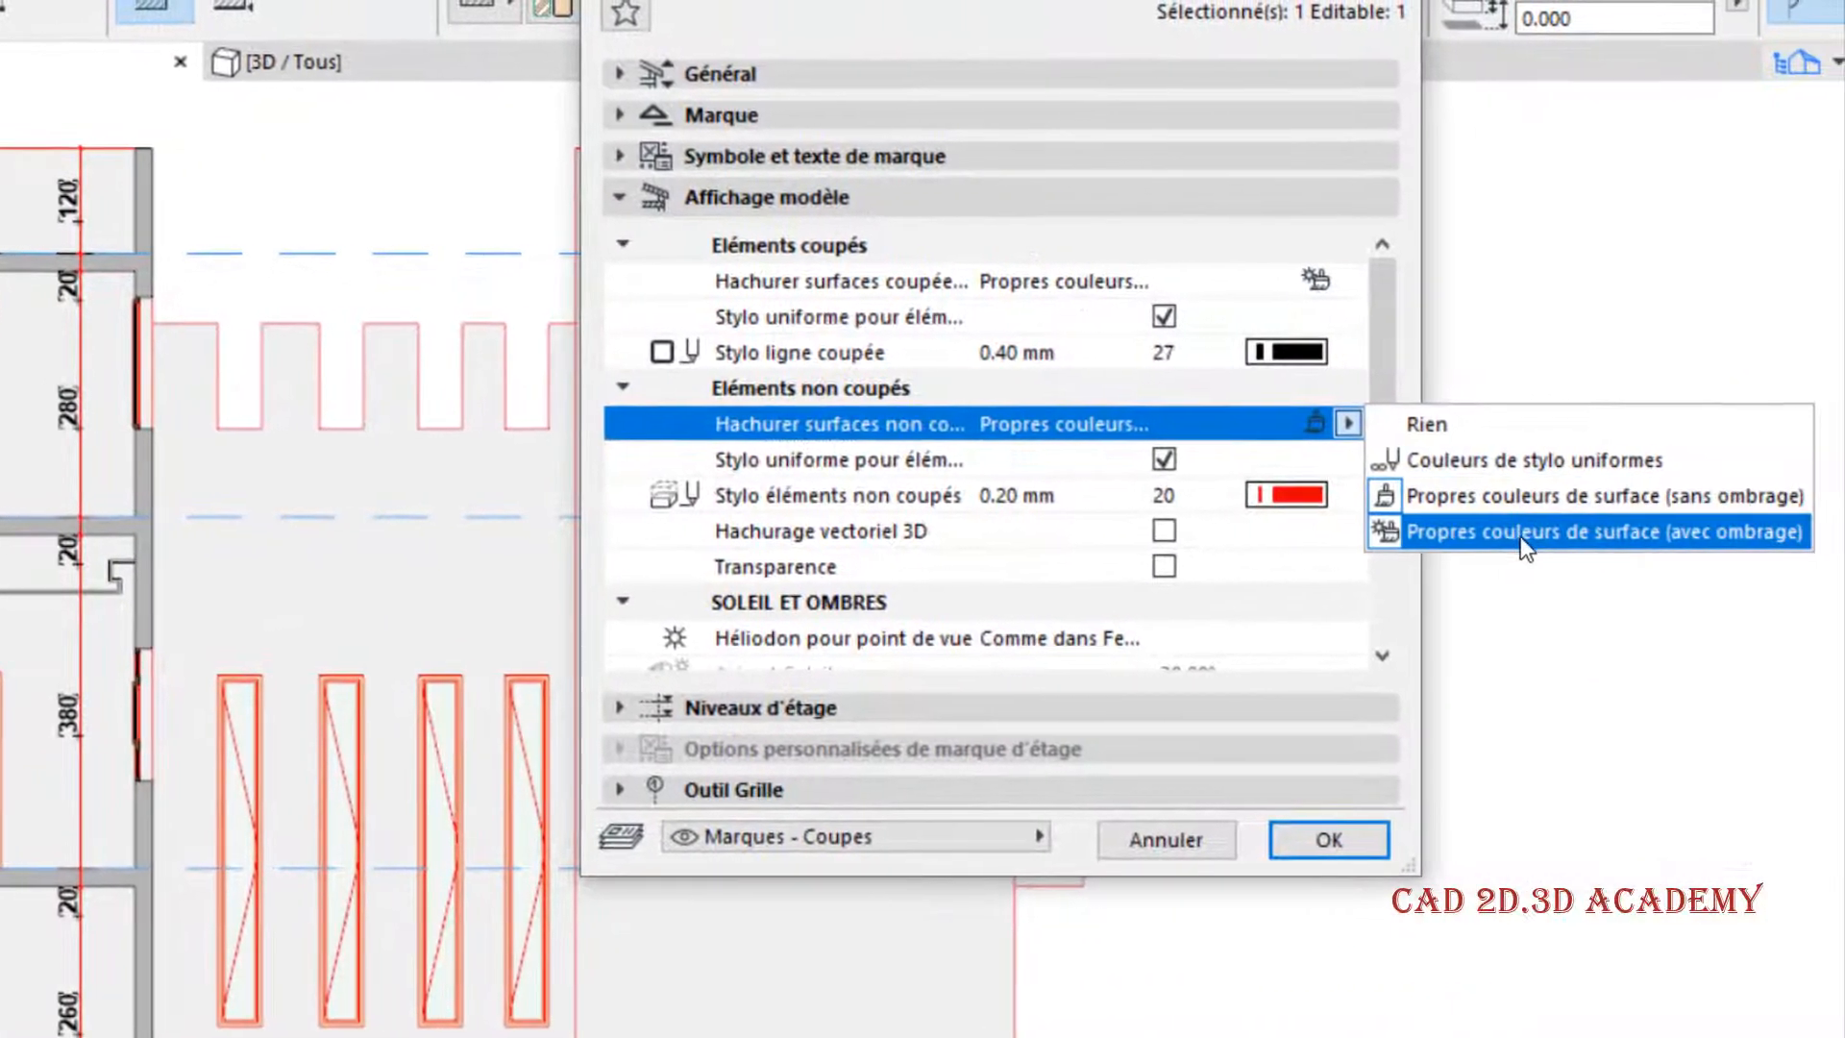
{"action": "left_click", "coordinate": [1528, 534]}
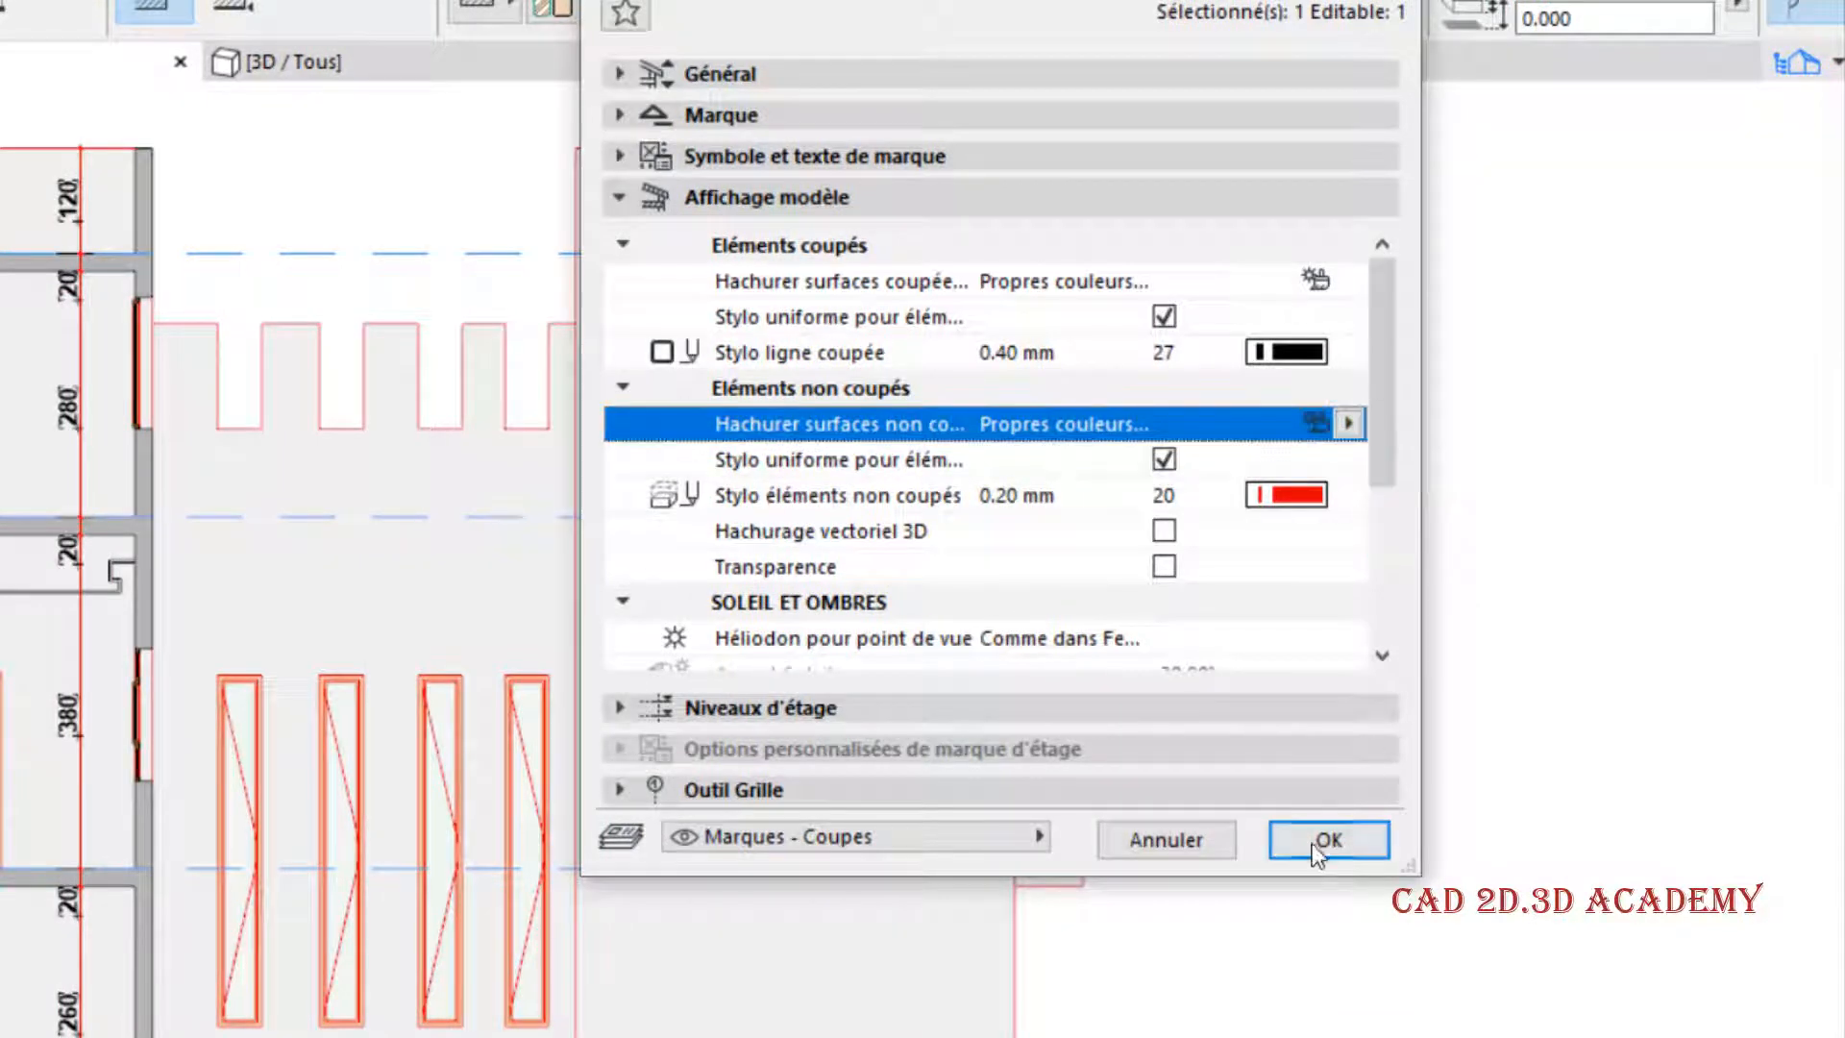
{"action": "left_click", "coordinate": [1318, 834]}
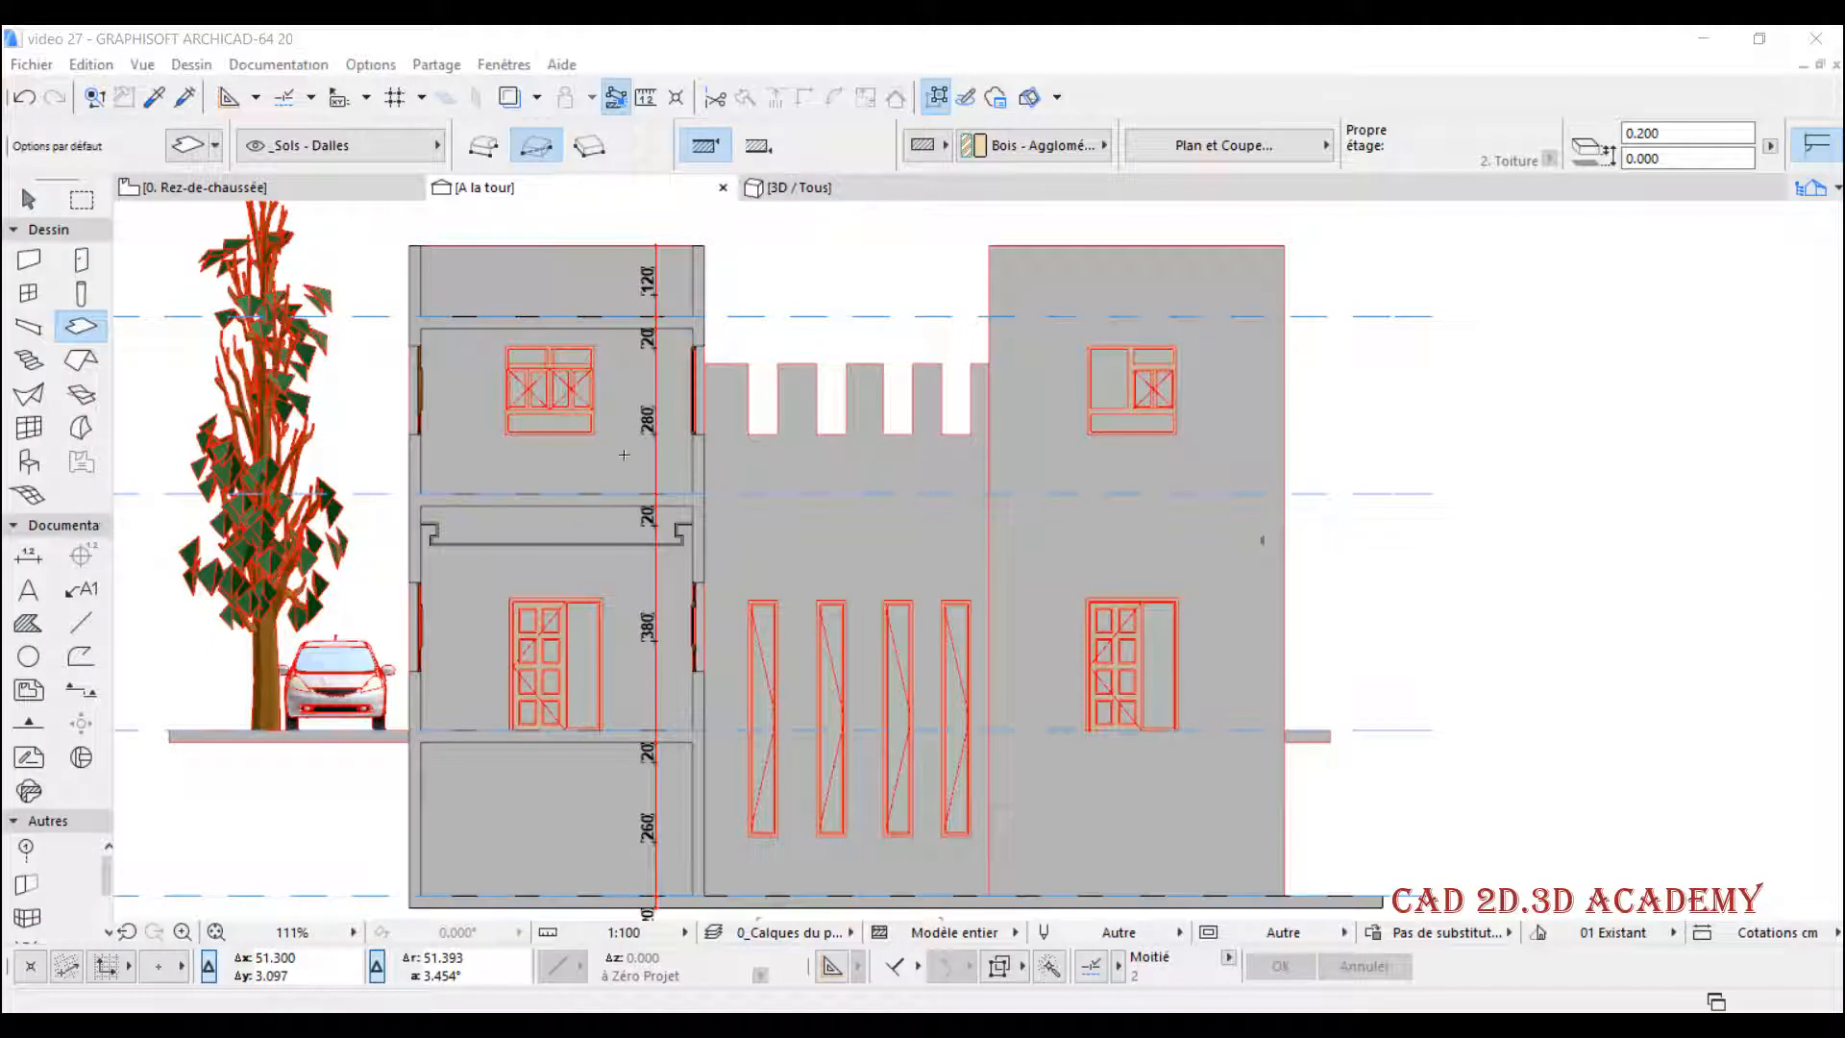
- Return the section's uncut surface fill to Propres couleurs de surface (sans ombrage) and apply it
{"action": "right_click", "coordinate": [517, 185]}
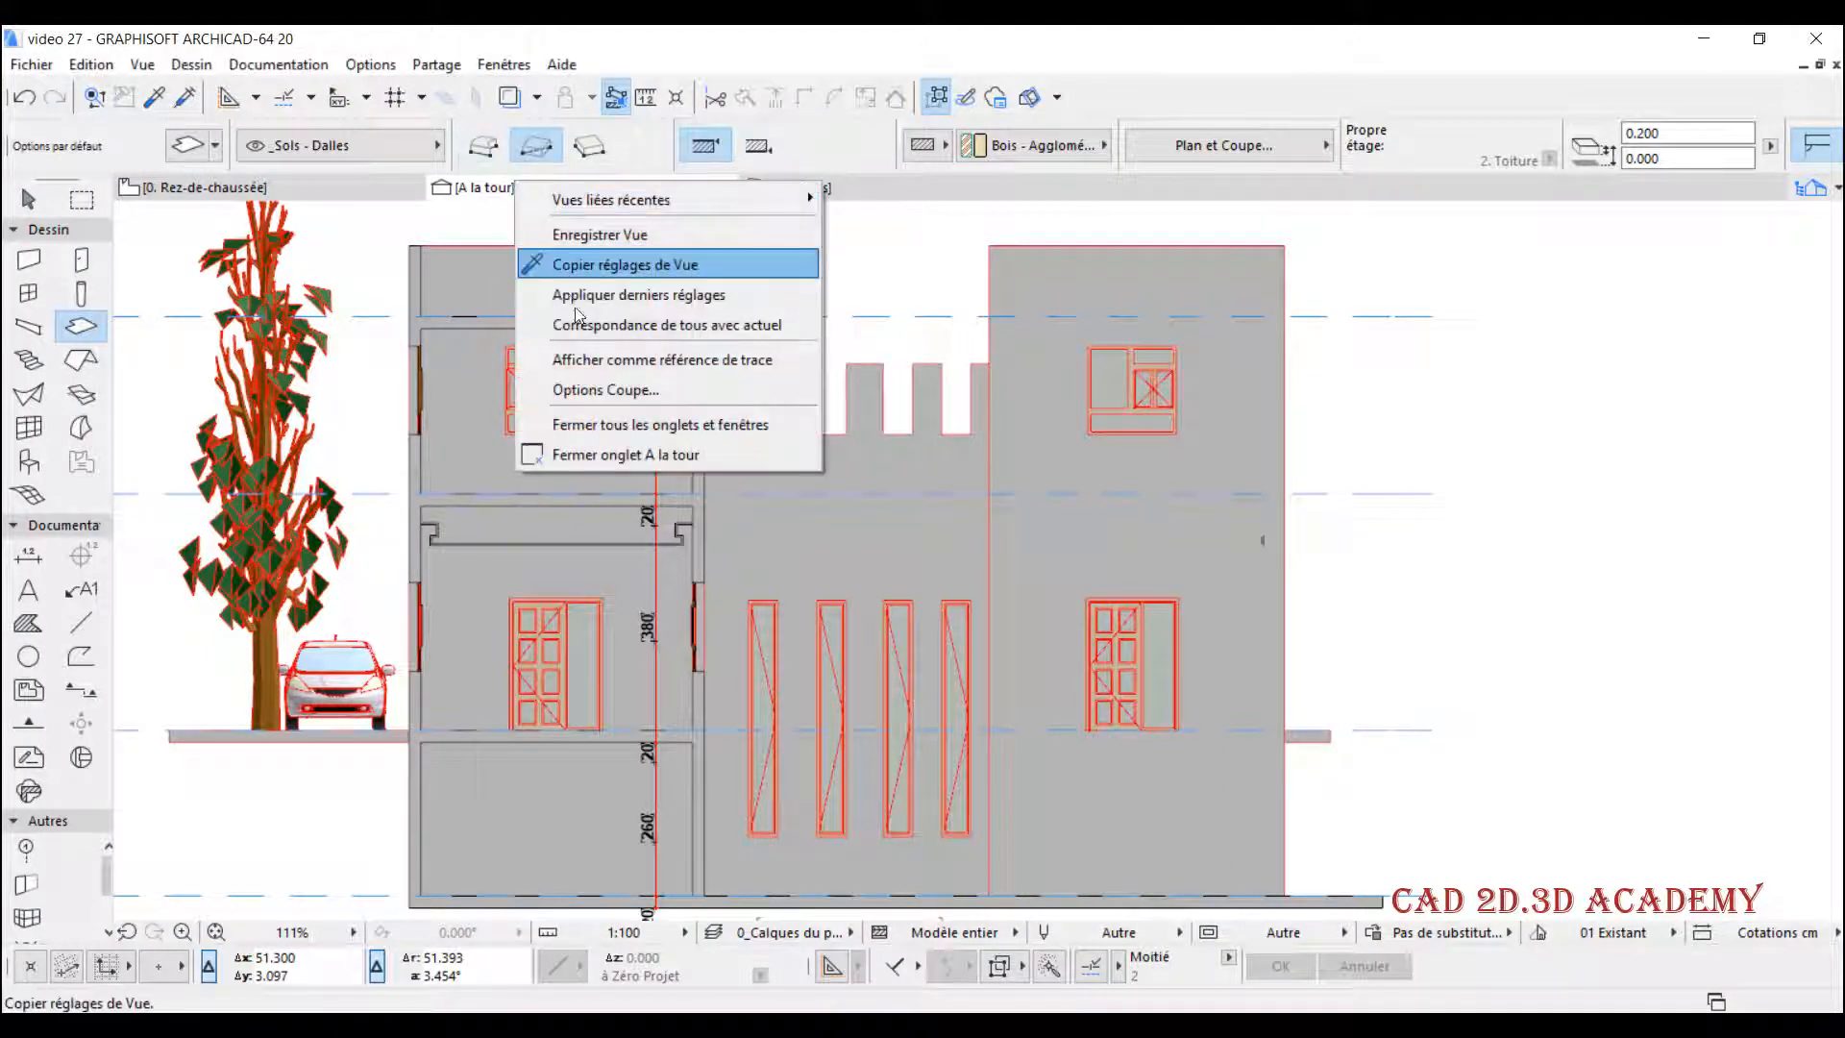
{"action": "left_click", "coordinate": [601, 389]}
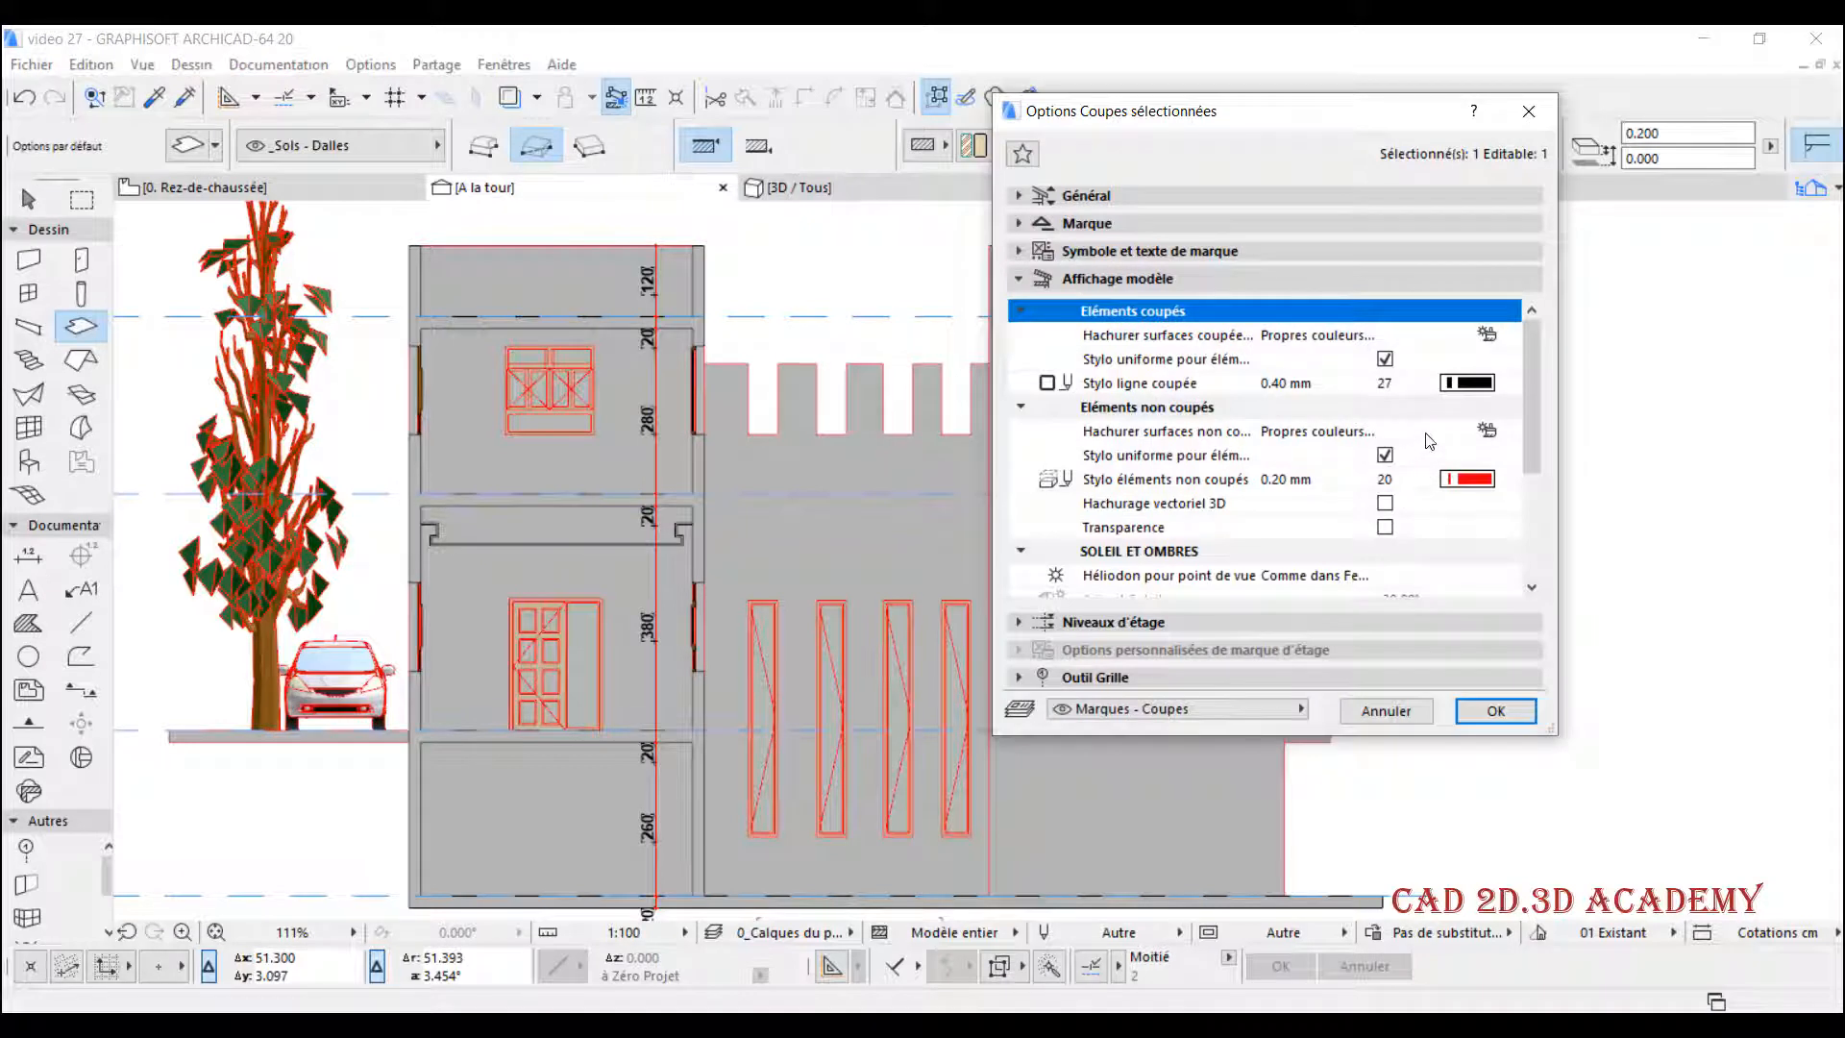
{"action": "left_click", "coordinate": [1429, 436]}
{"action": "left_click", "coordinate": [1508, 430]}
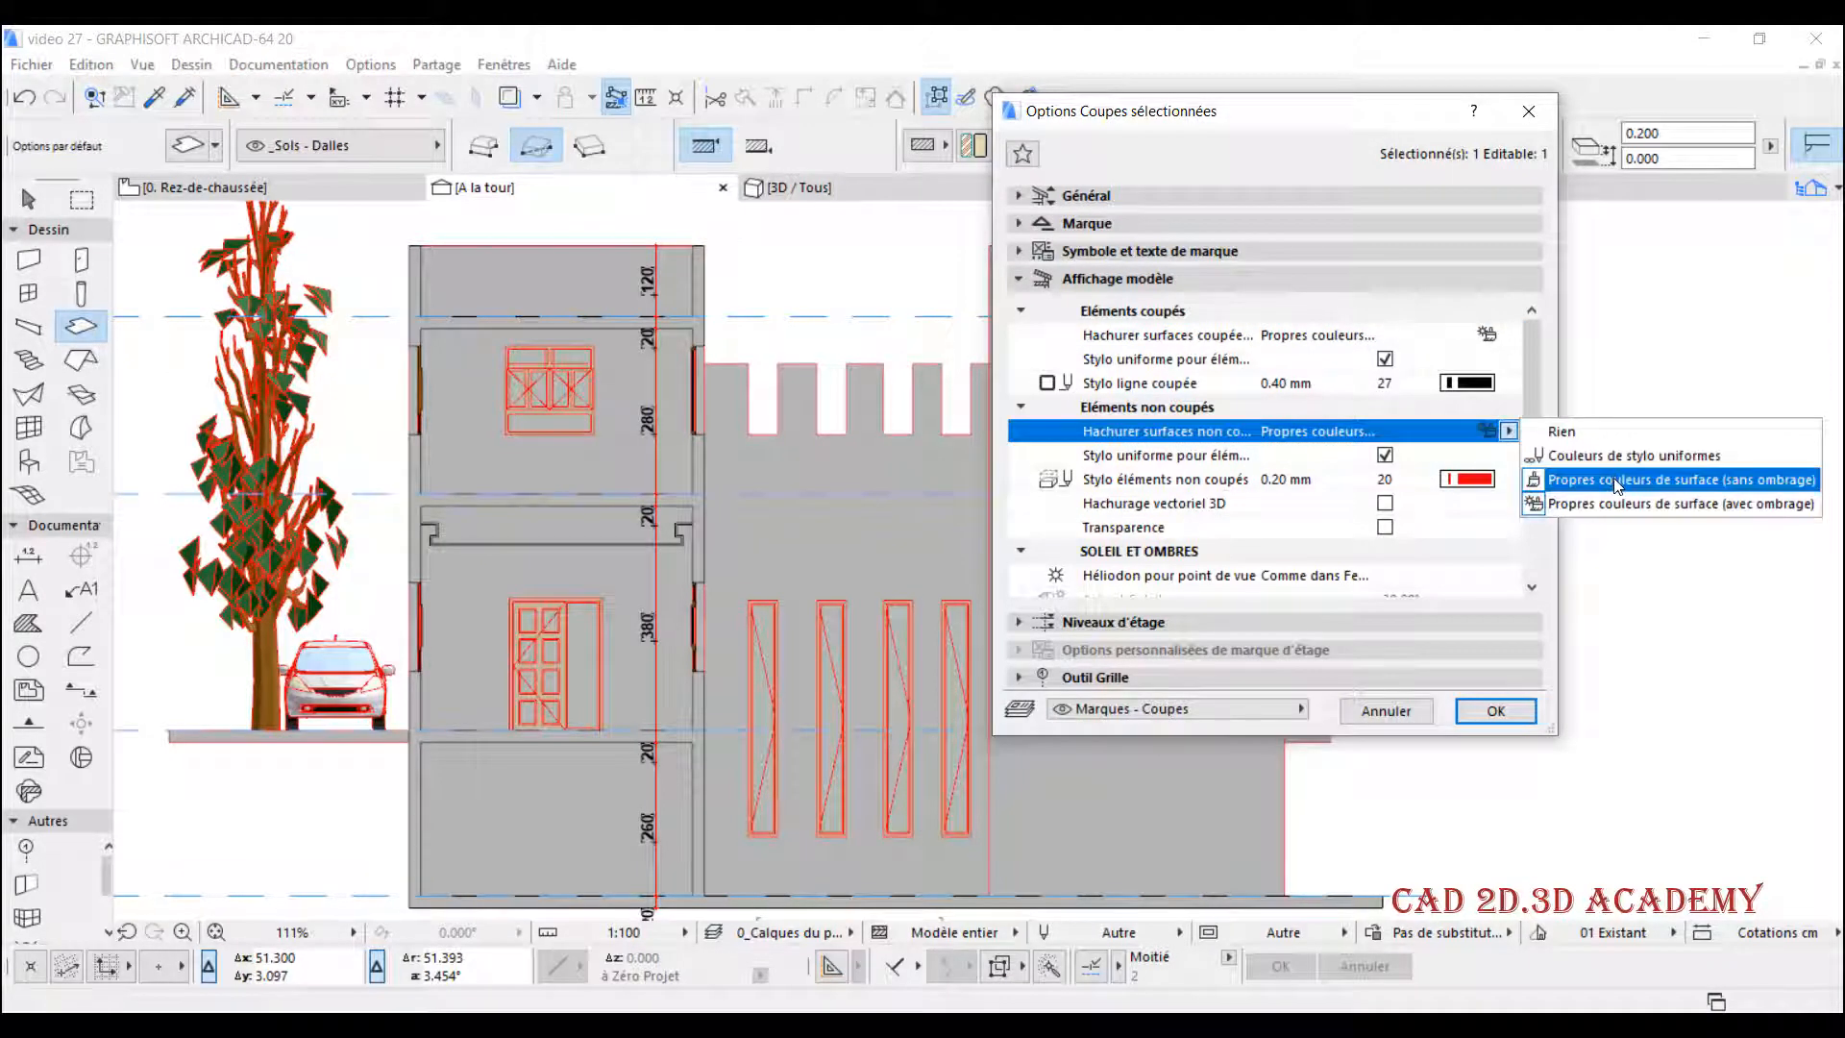
{"action": "left_click", "coordinate": [1618, 483]}
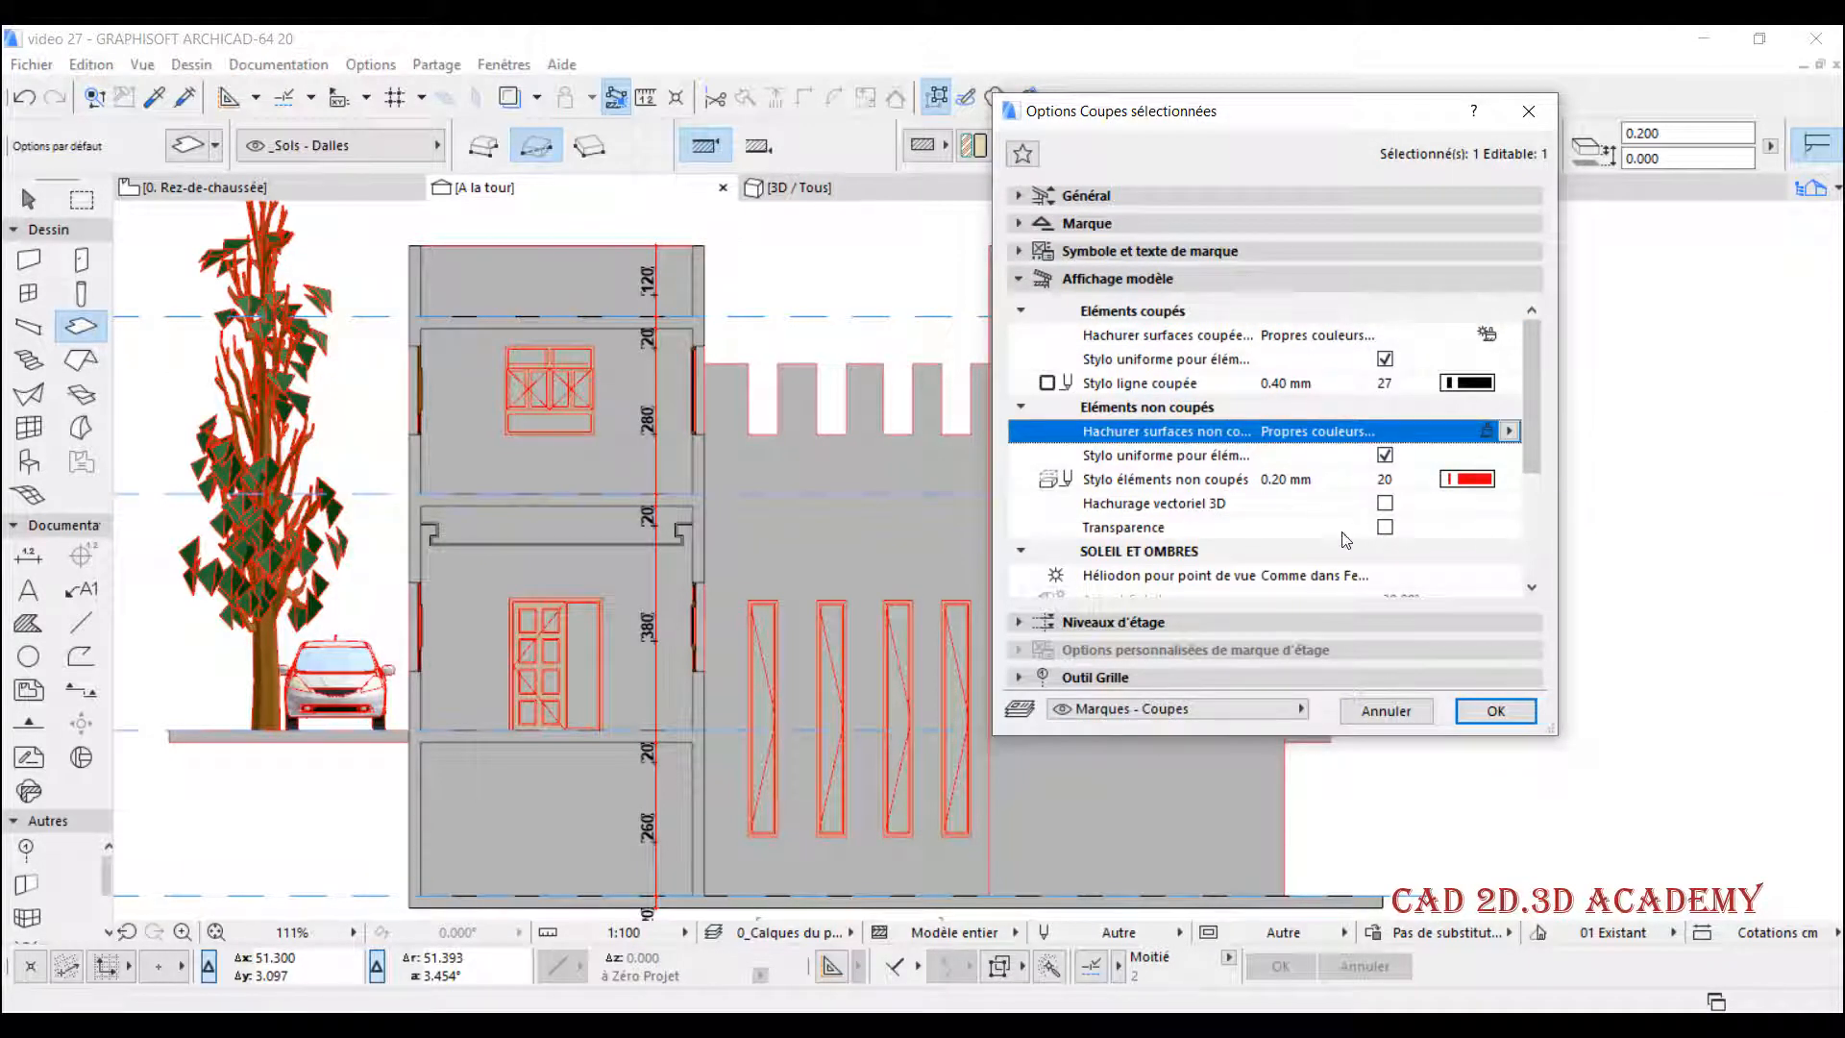
{"action": "left_click", "coordinate": [1526, 721]}
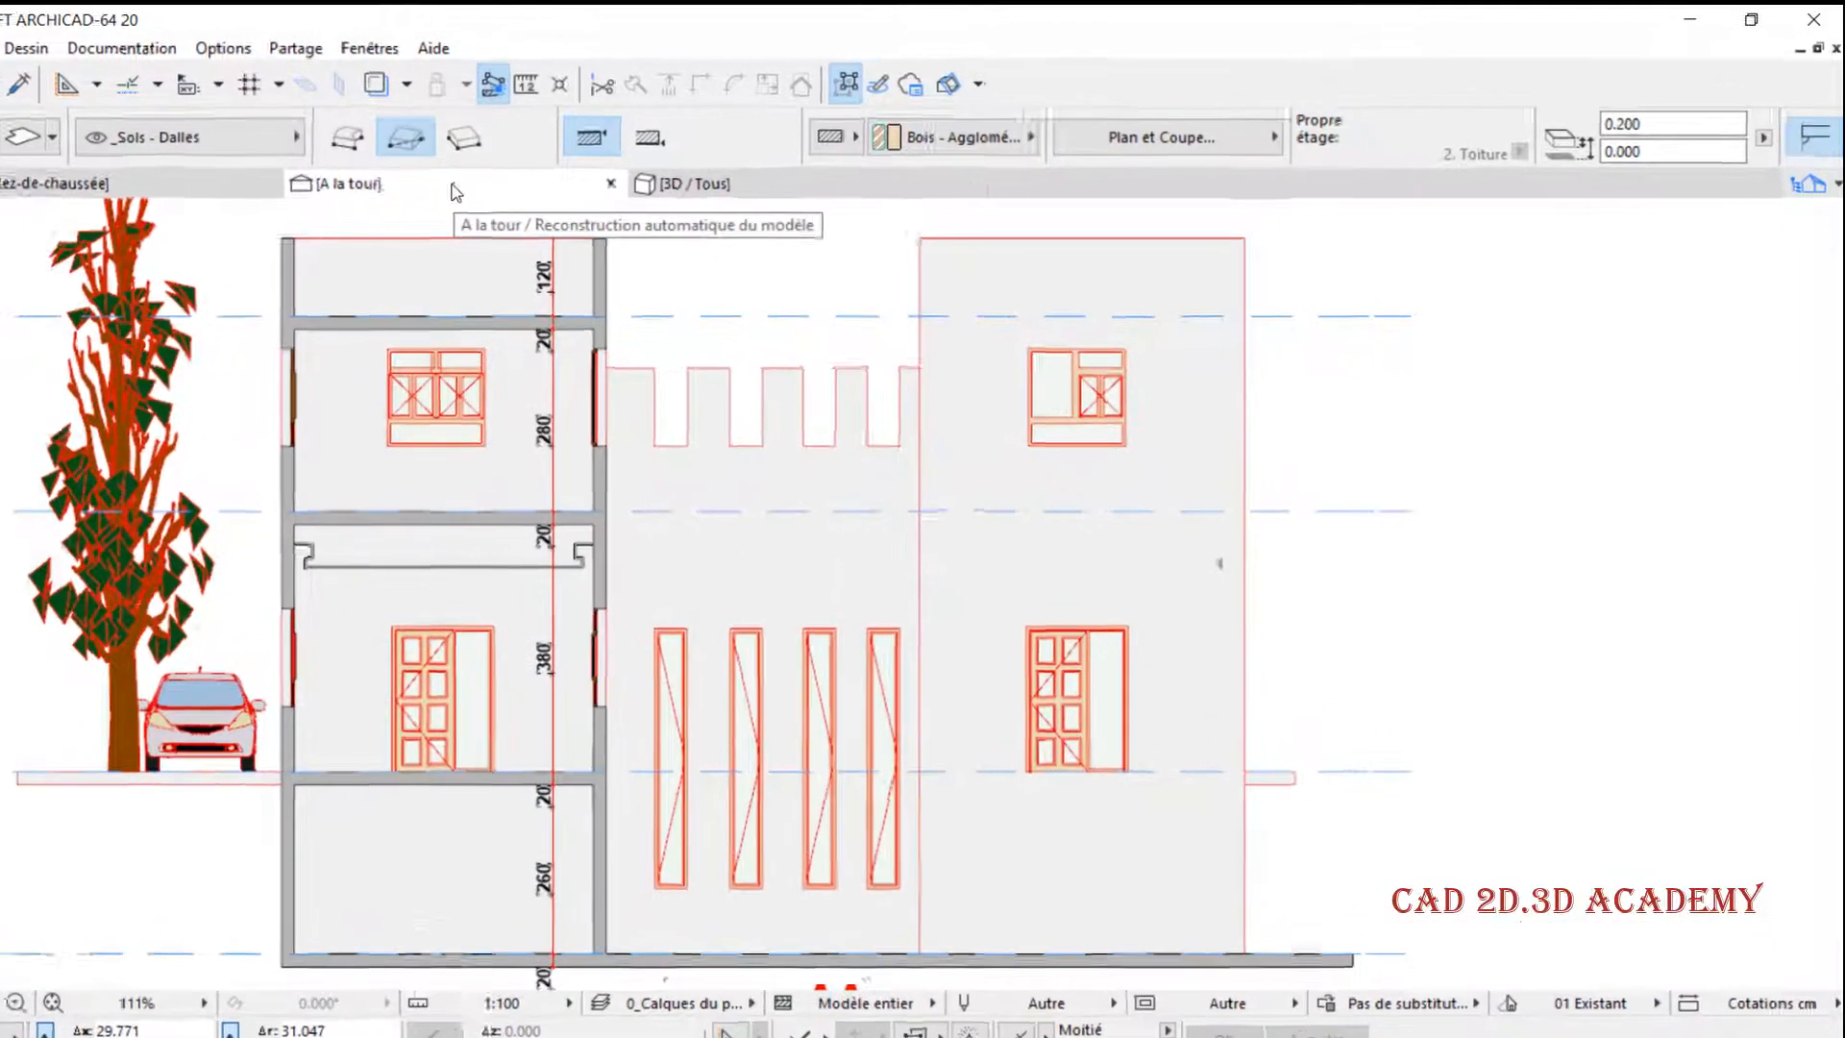
- Enable Hachurage vectoriel 3D for the section's uncut elements, apply it and examine the hatching on the walls
{"action": "right_click", "coordinate": [457, 192]}
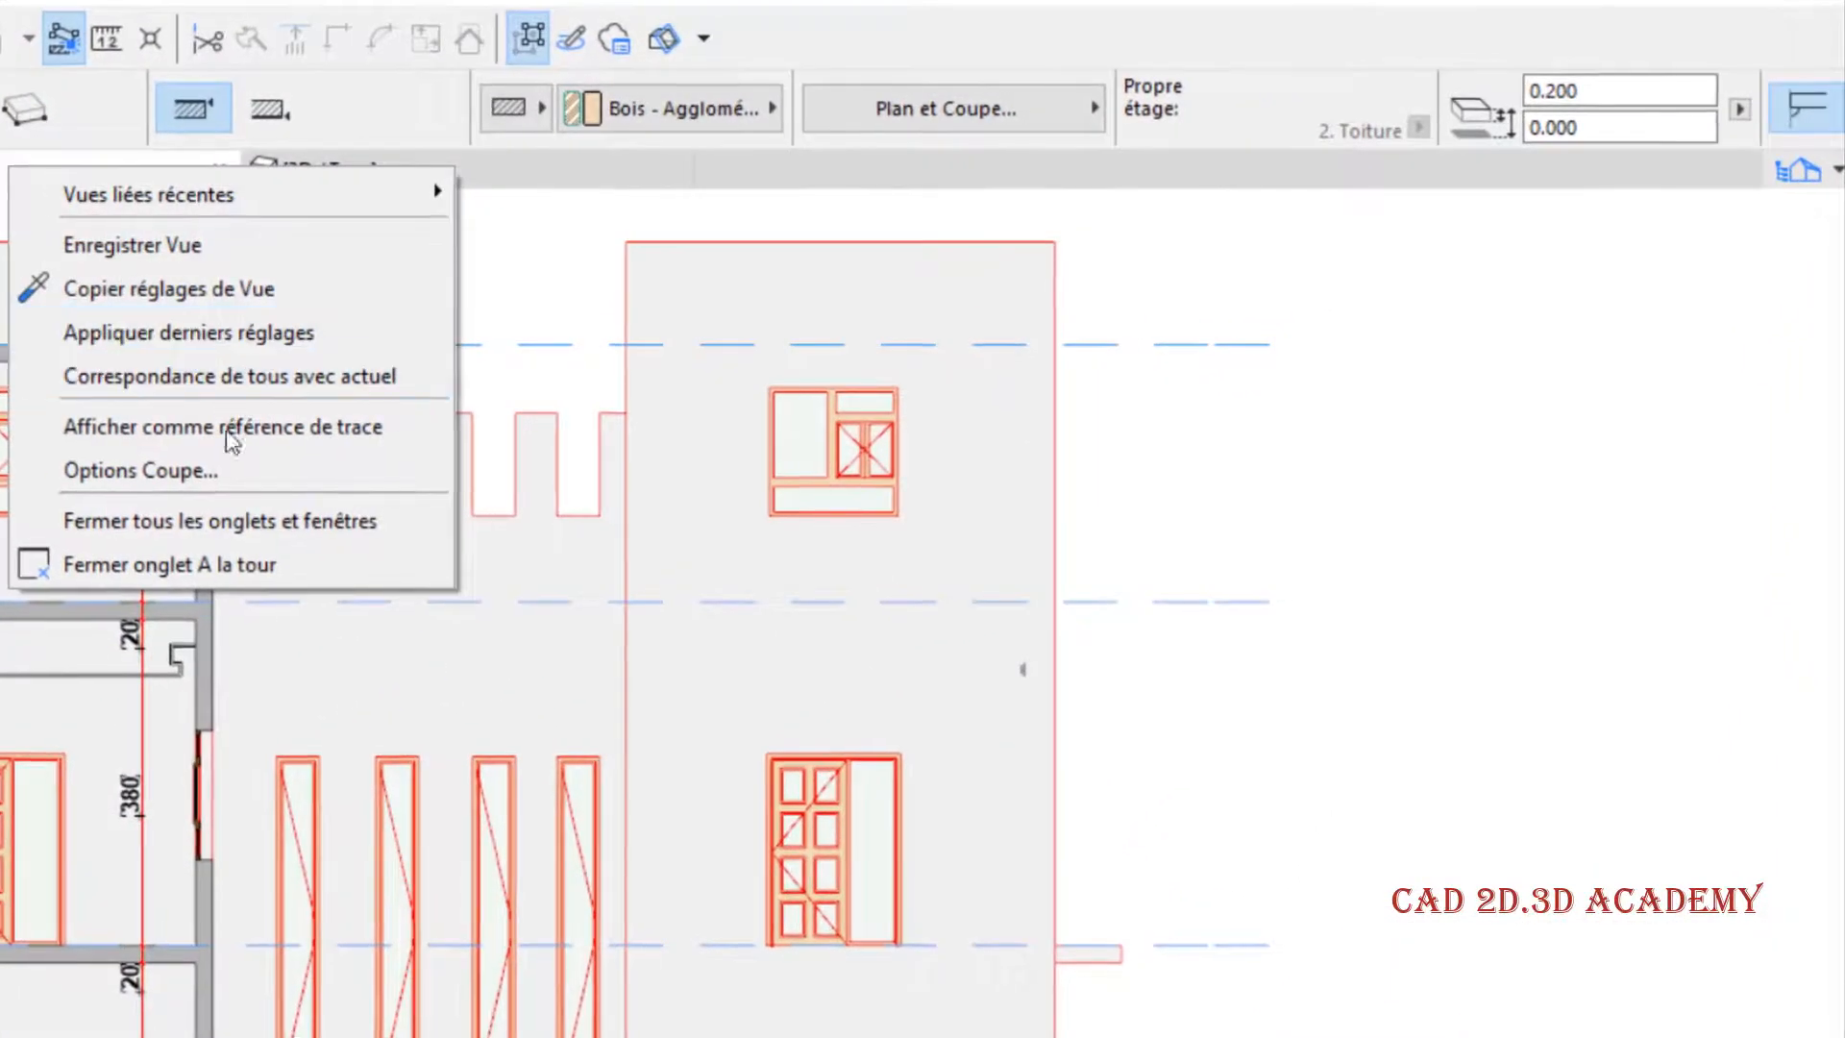
{"action": "left_click", "coordinate": [617, 406]}
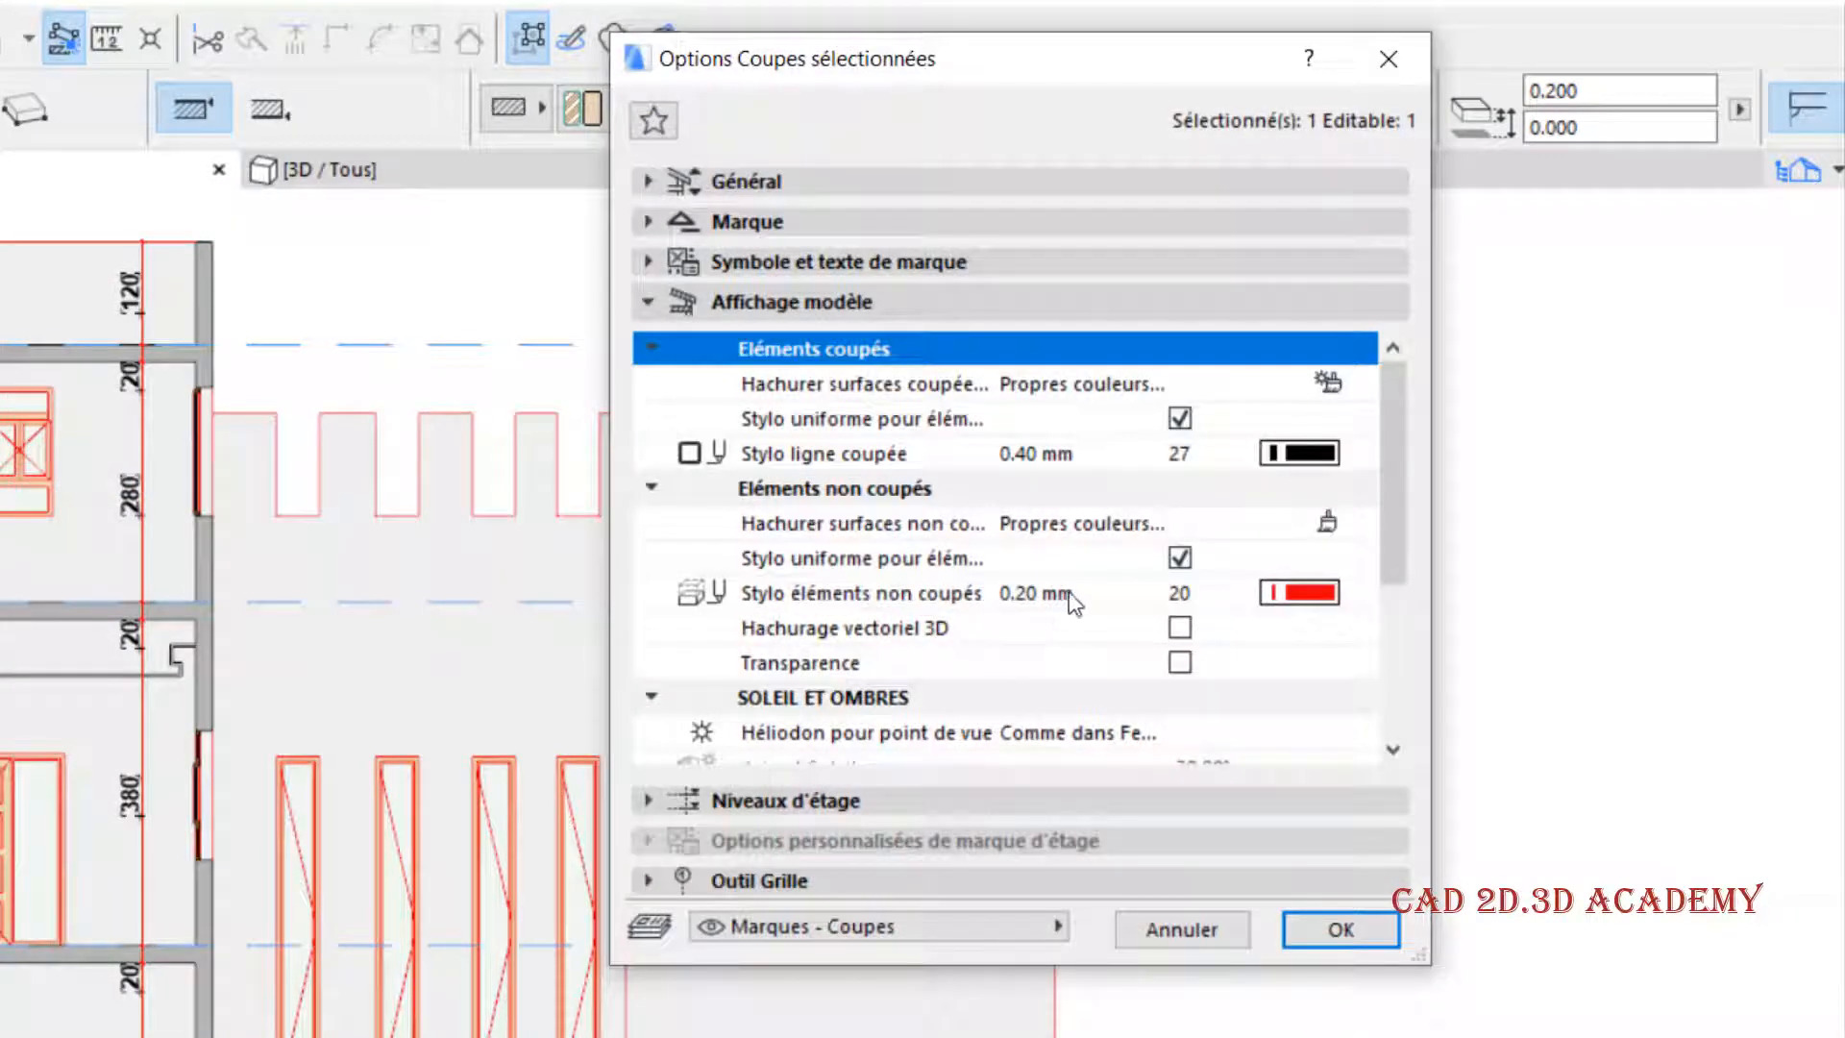
{"action": "left_click", "coordinate": [901, 629]}
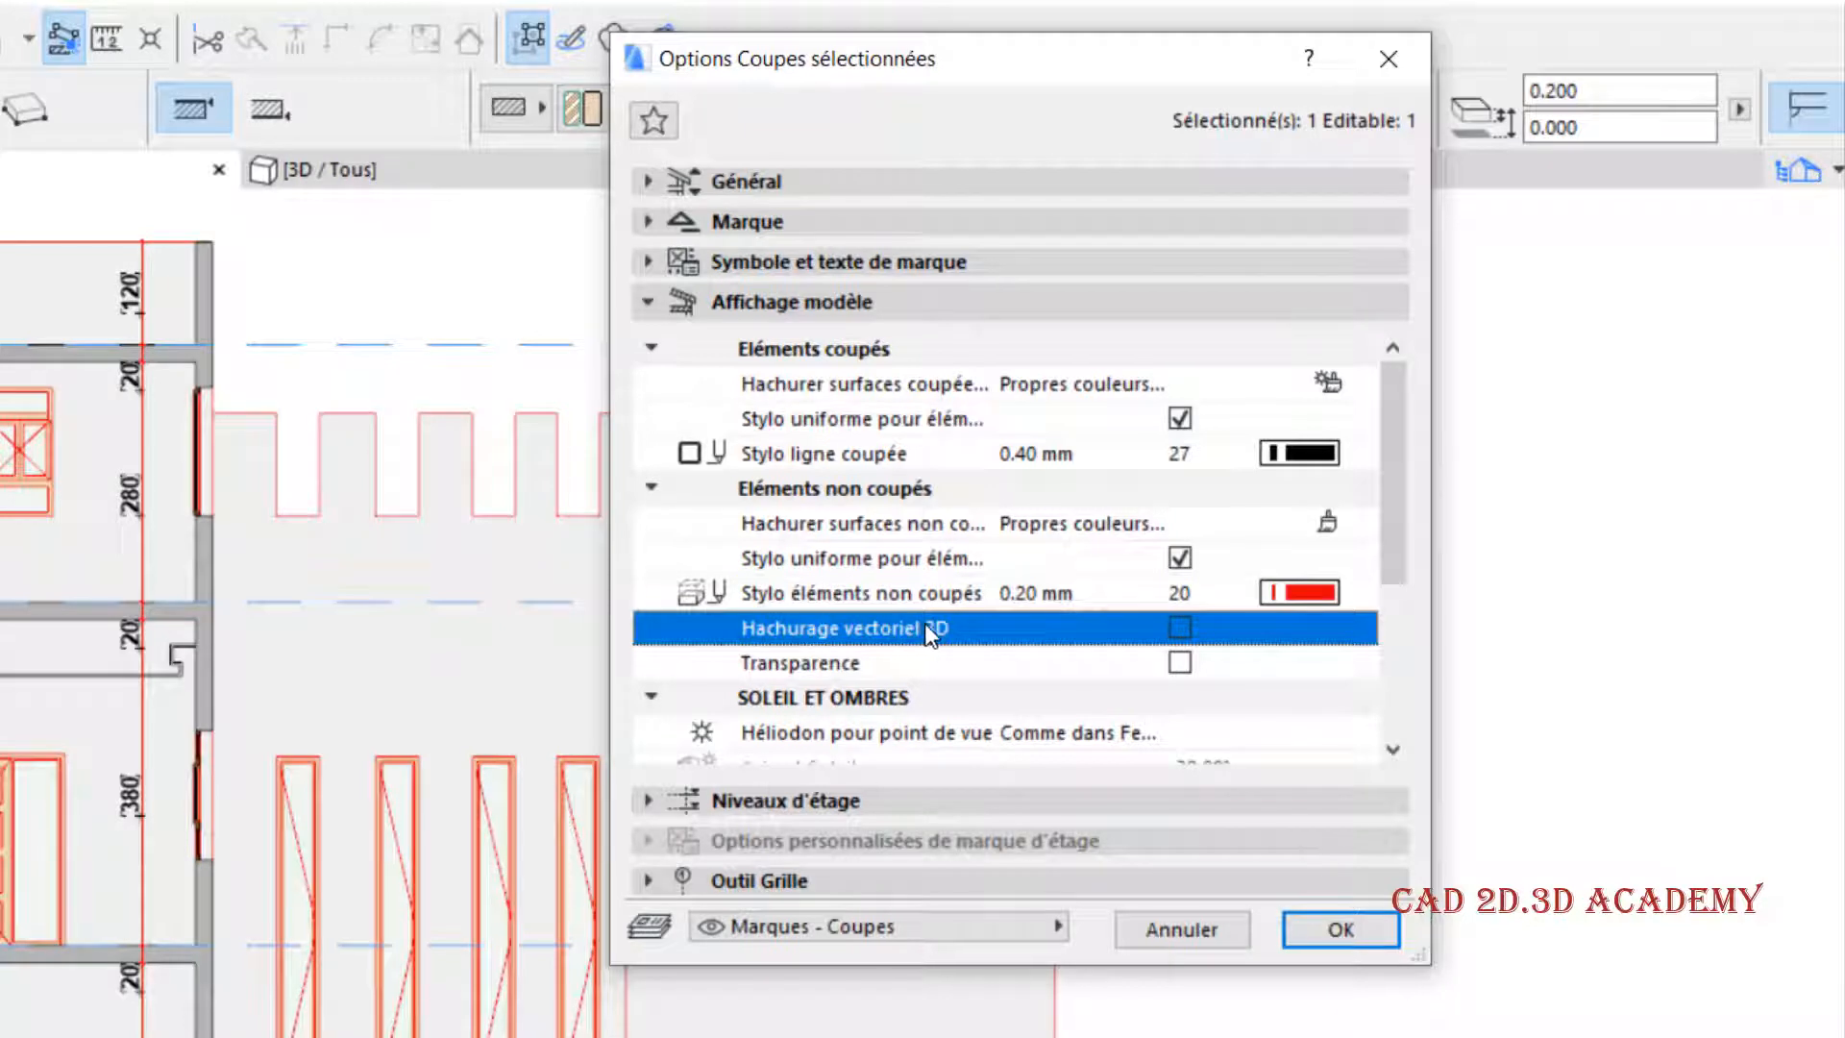
{"action": "left_click", "coordinate": [1180, 629]}
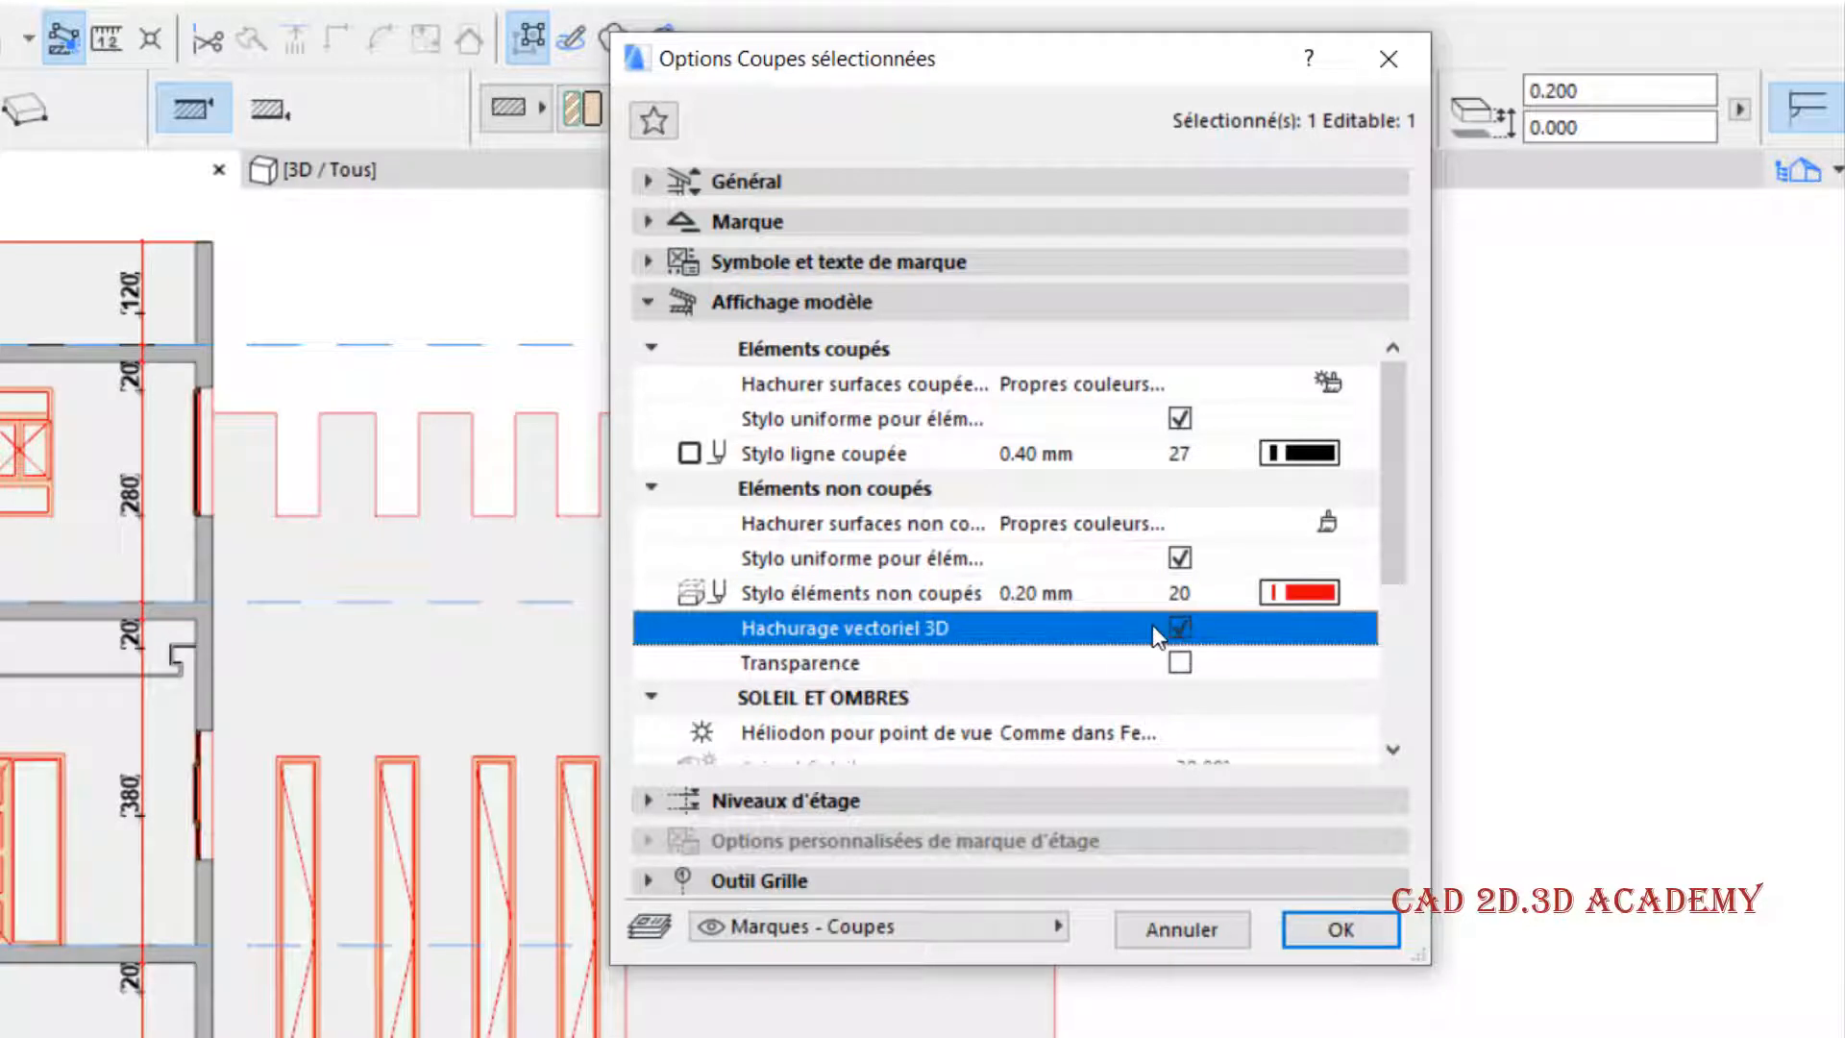
{"action": "left_click", "coordinate": [1341, 929]}
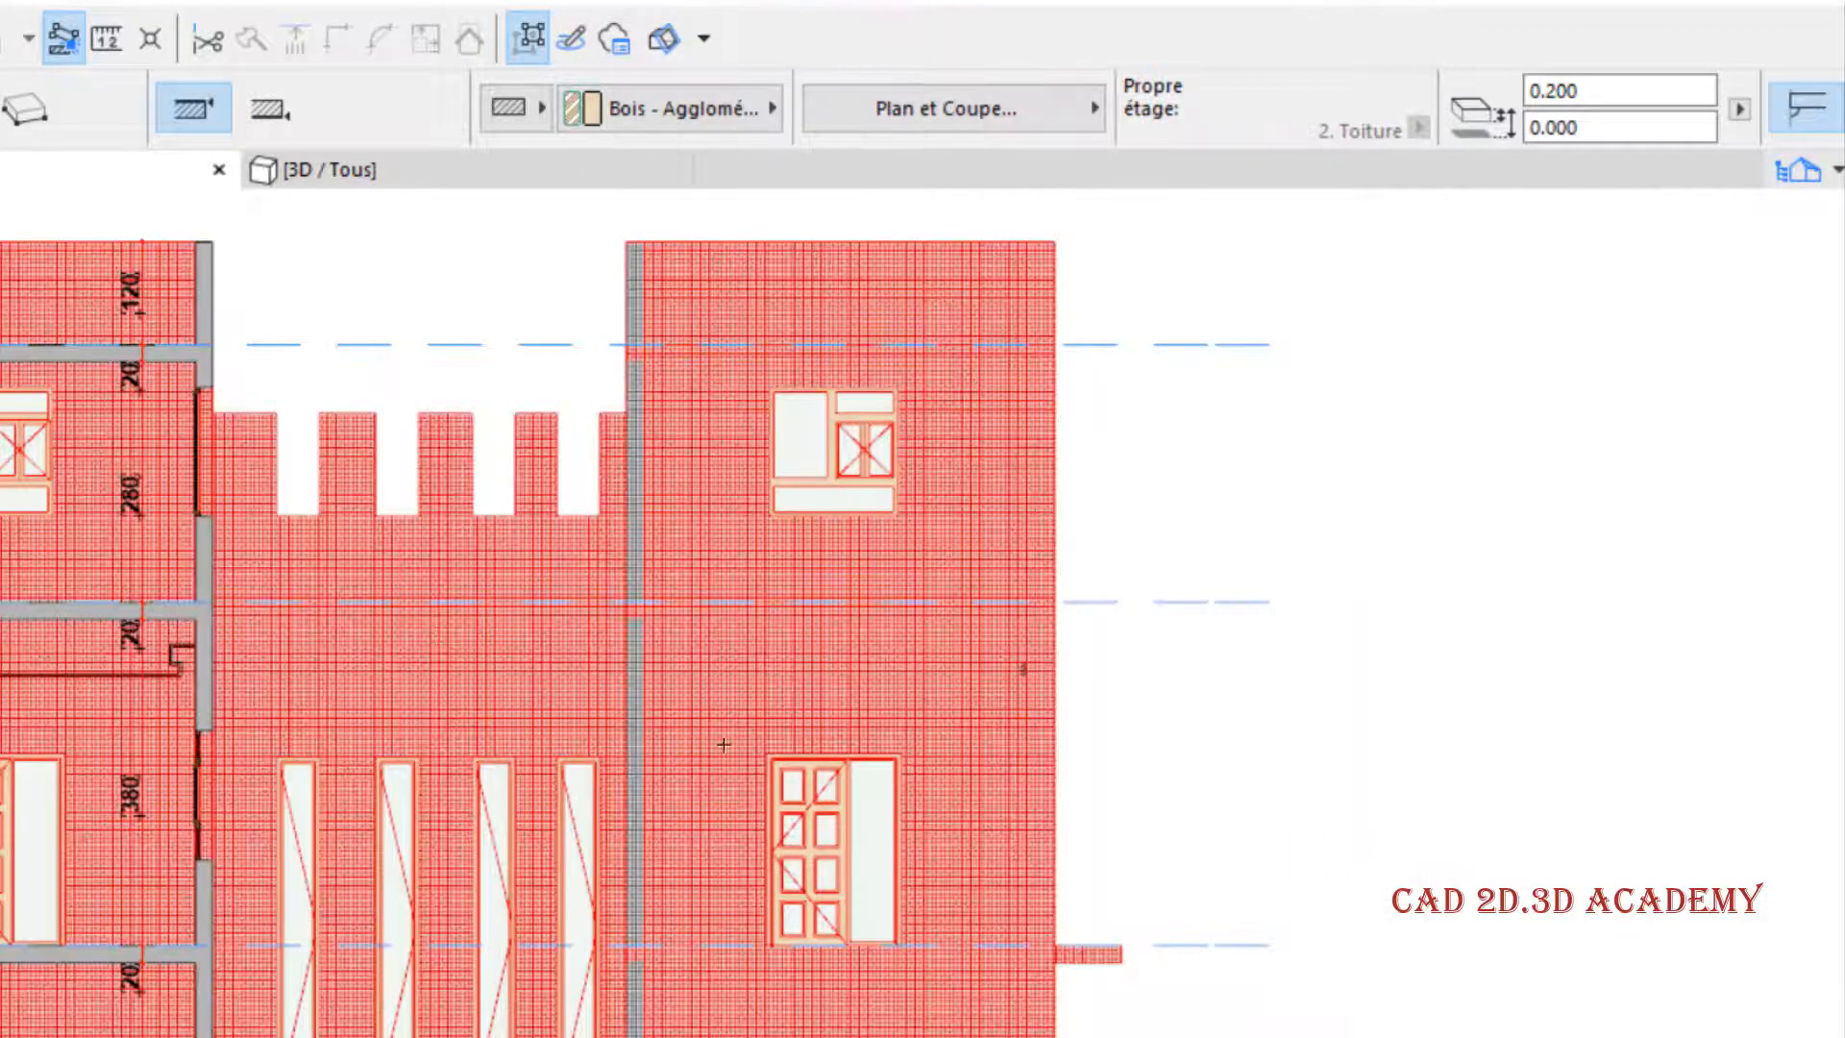
{"action": "scroll", "coordinate": [394, 540], "scroll_direction": "up", "scroll_amount": 6}
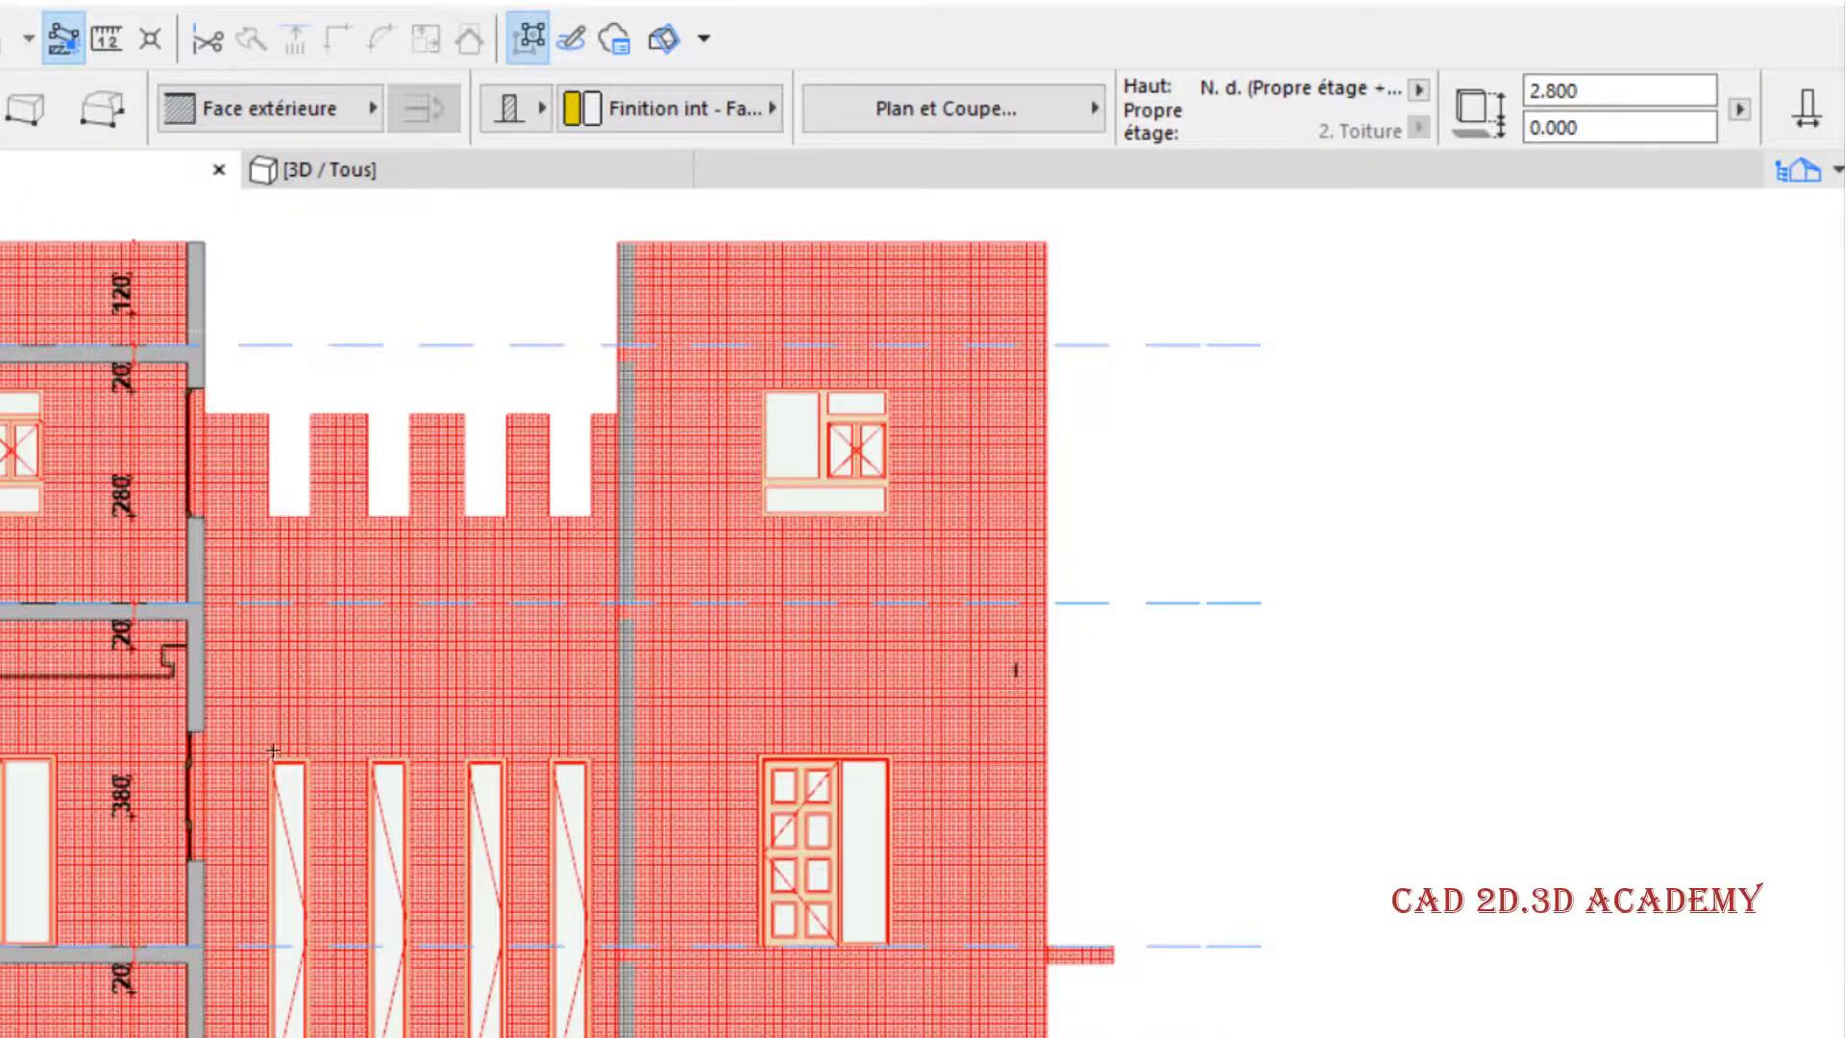
{"action": "scroll", "coordinate": [273, 749], "scroll_direction": "up", "scroll_amount": 5}
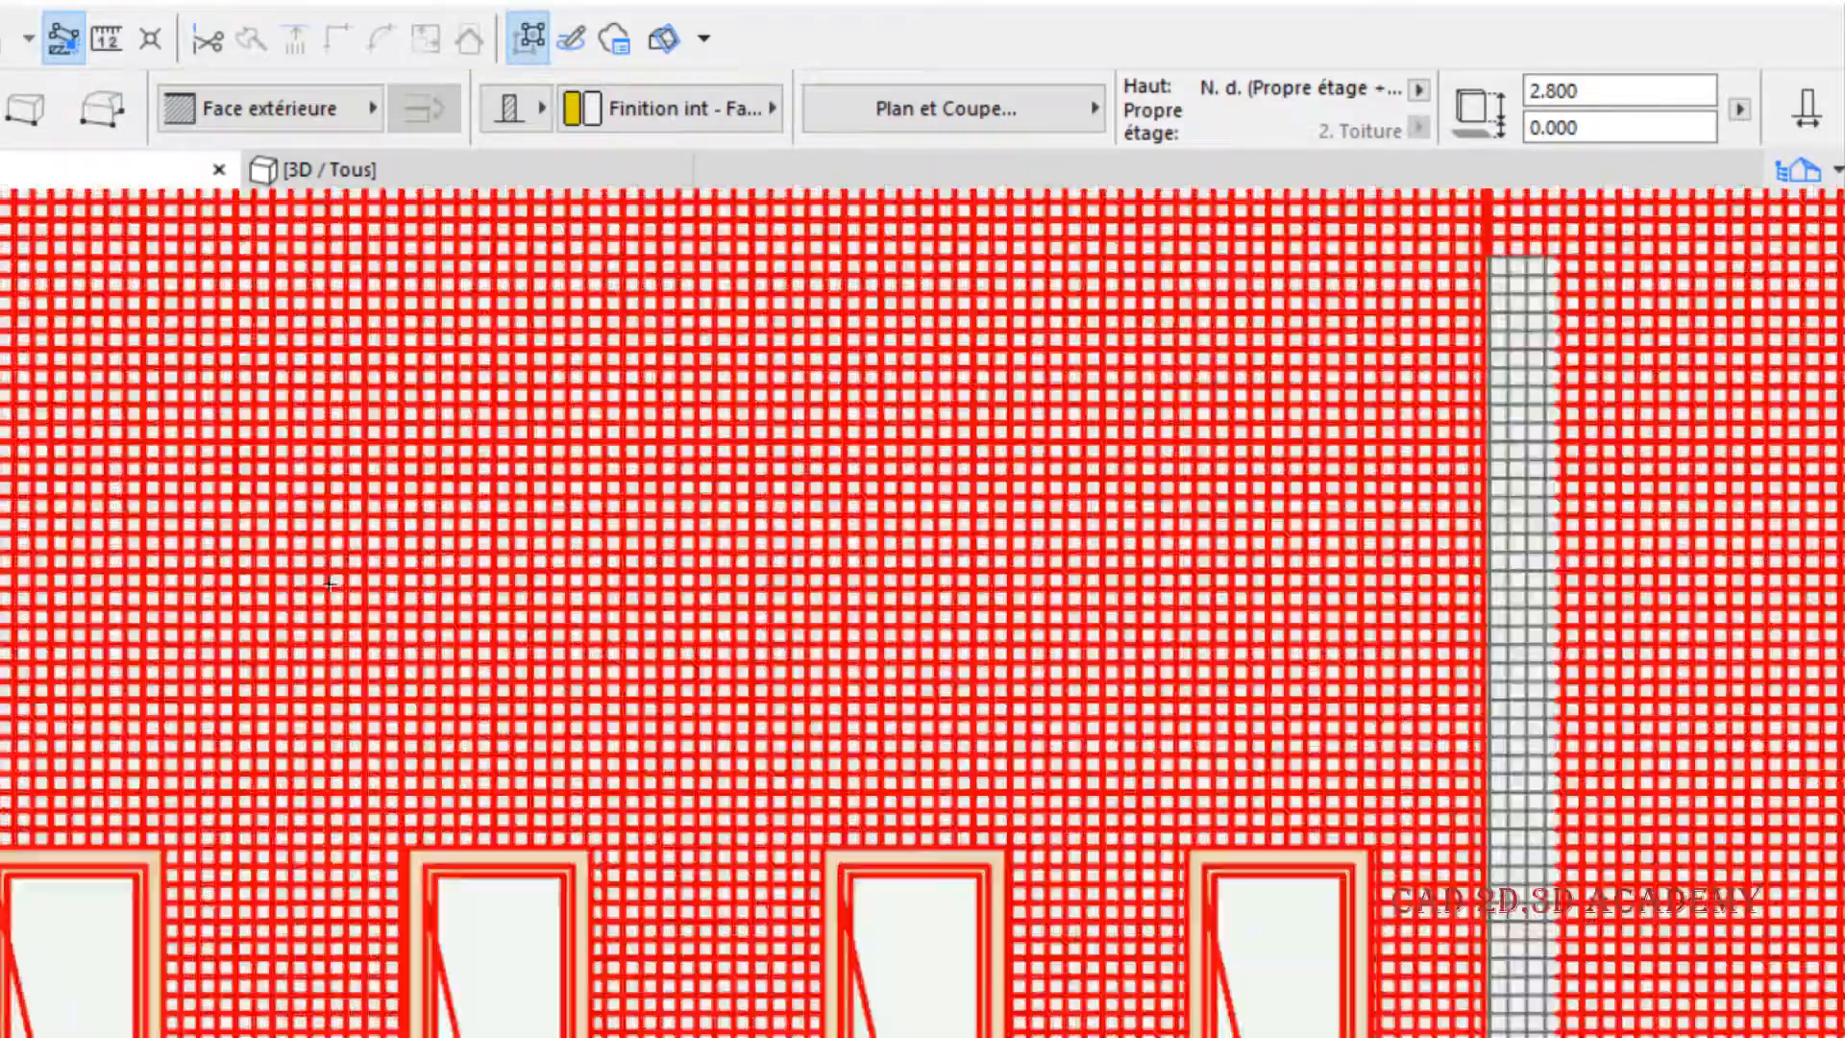
{"action": "scroll", "coordinate": [330, 583], "scroll_direction": "down", "scroll_amount": 8}
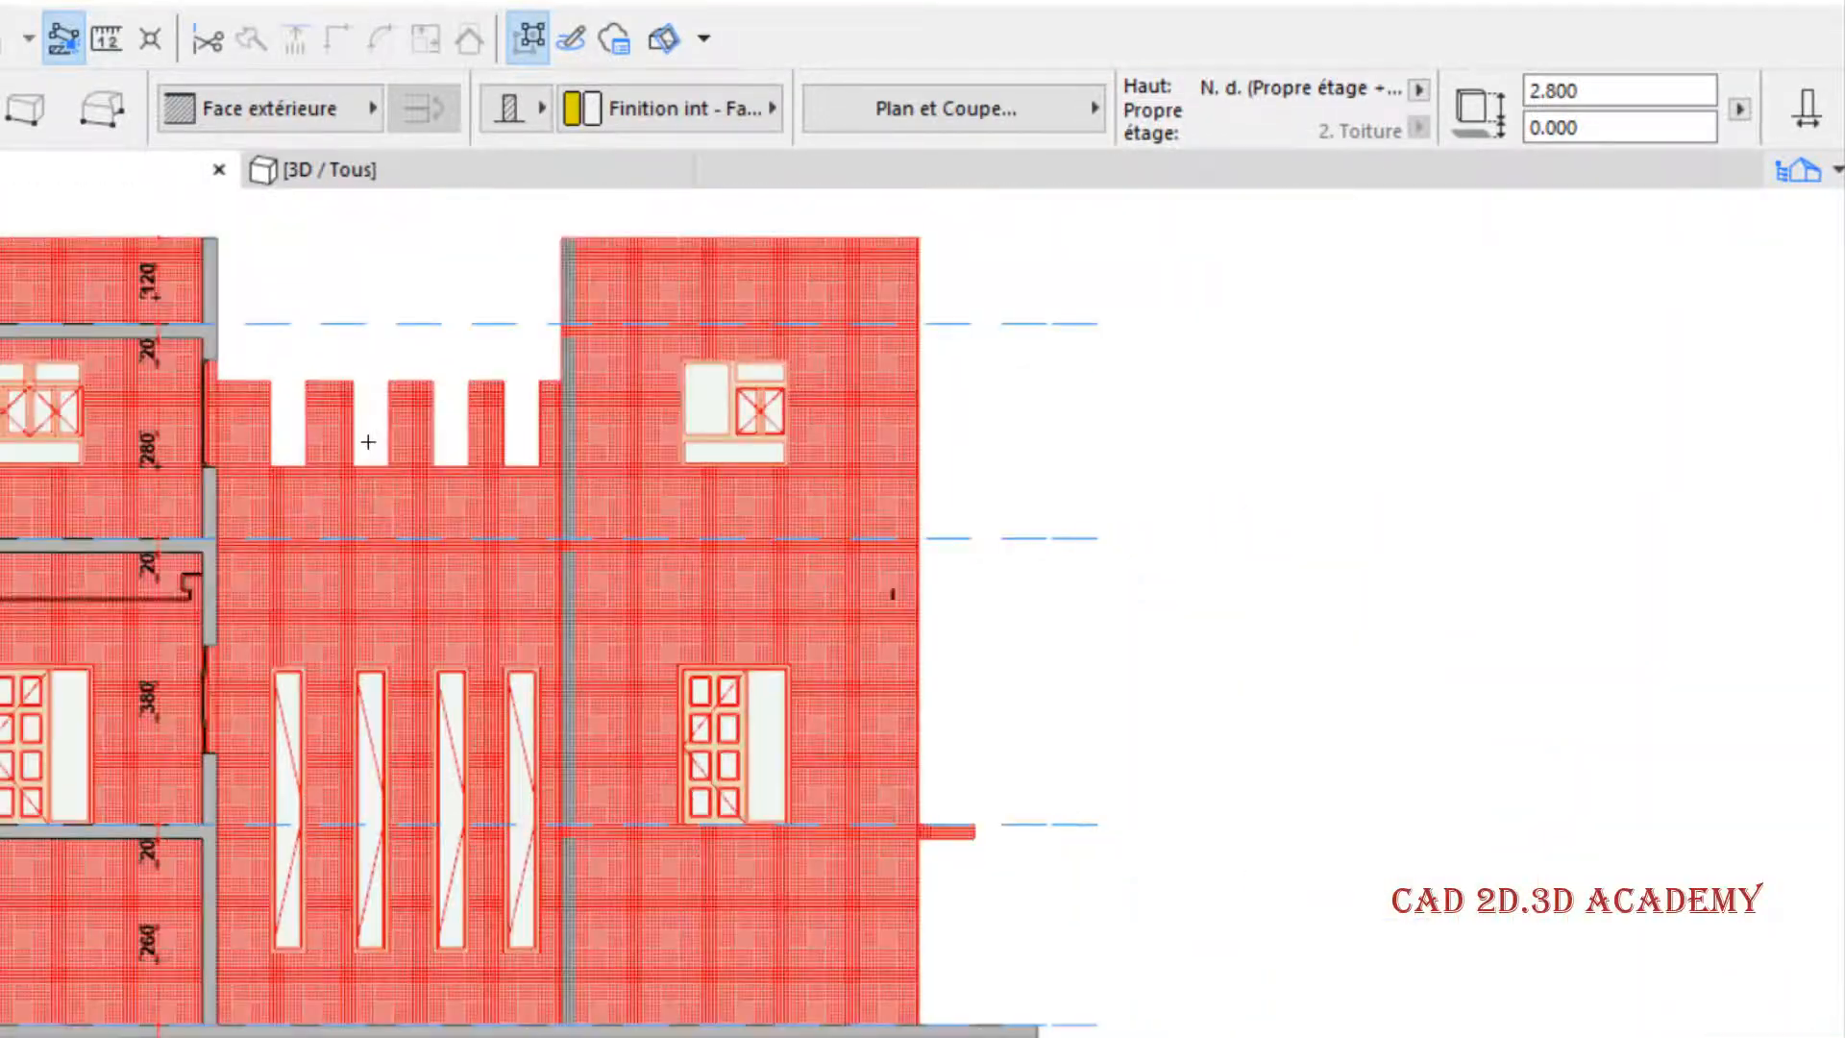
{"action": "middle_click_drag", "start_coordinate": [368, 442], "coordinate": [340, 528]}
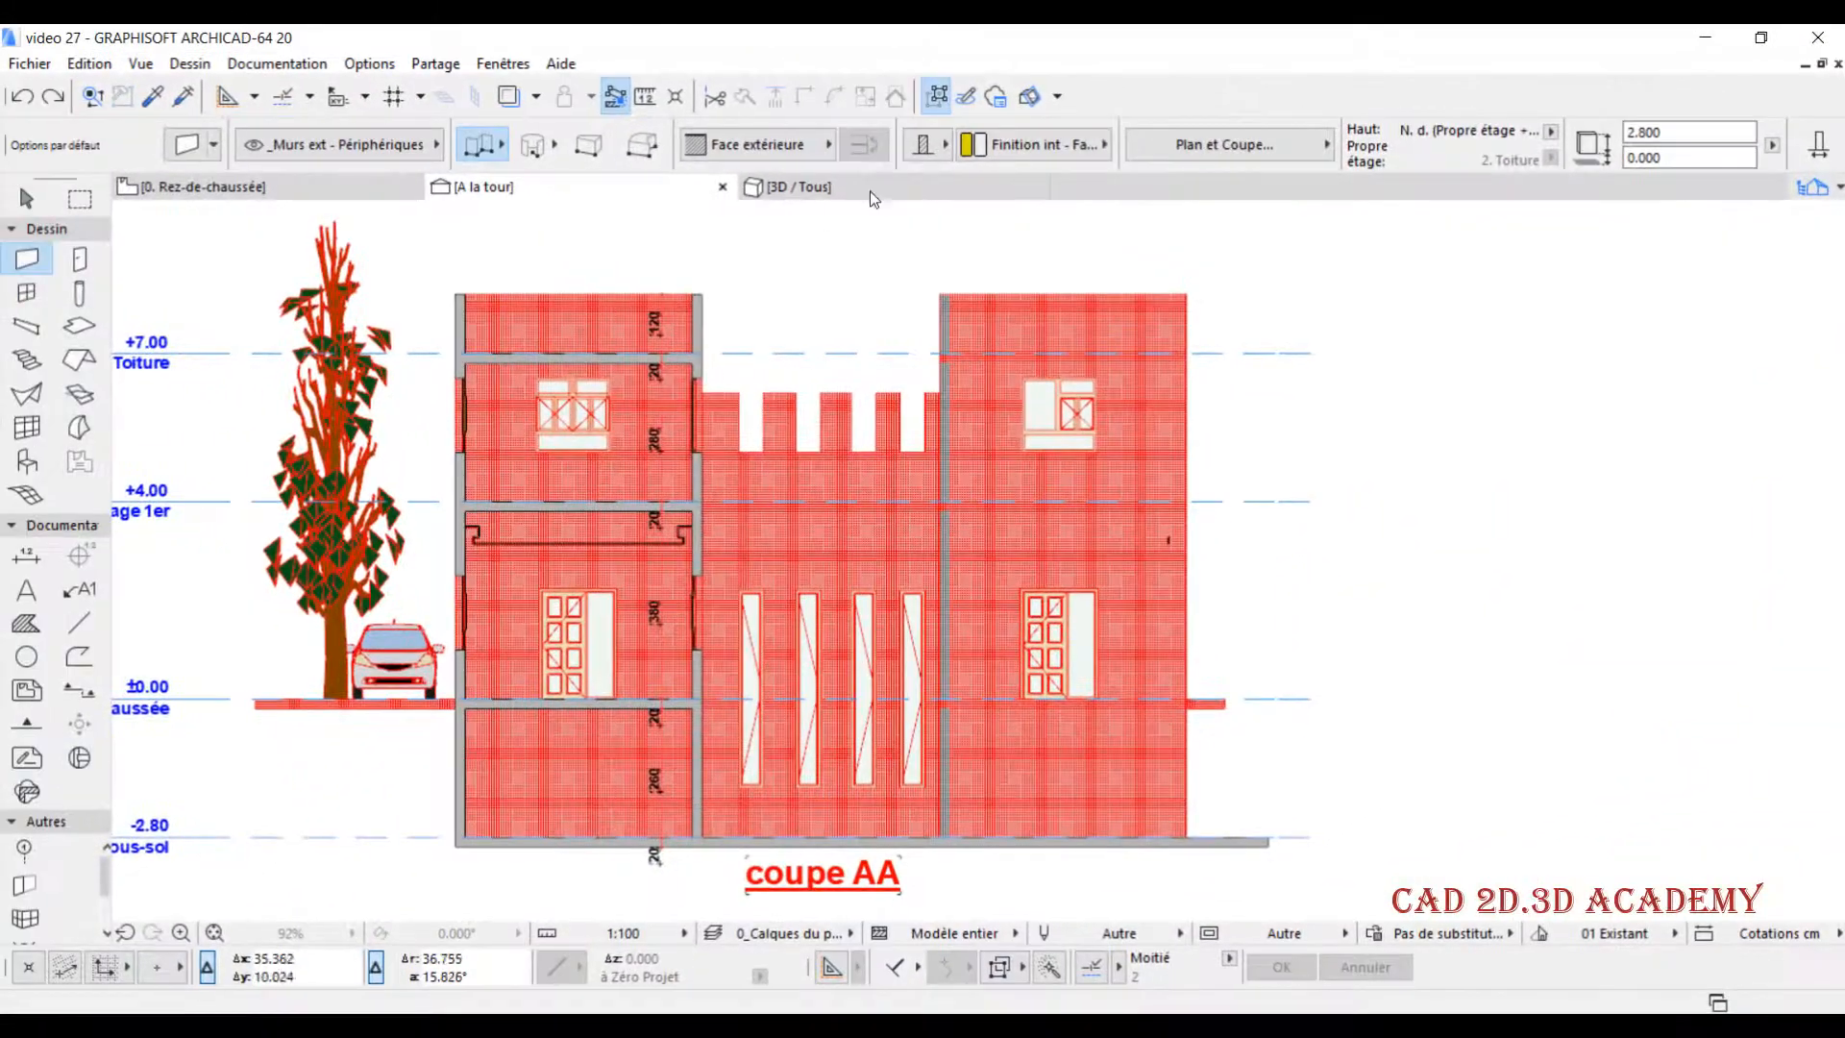
- In the 3D view, clear the slab selection, set the building material of all walls to GENERIQUE - CLOISONS, and deselect them
{"action": "left_click", "coordinate": [869, 190]}
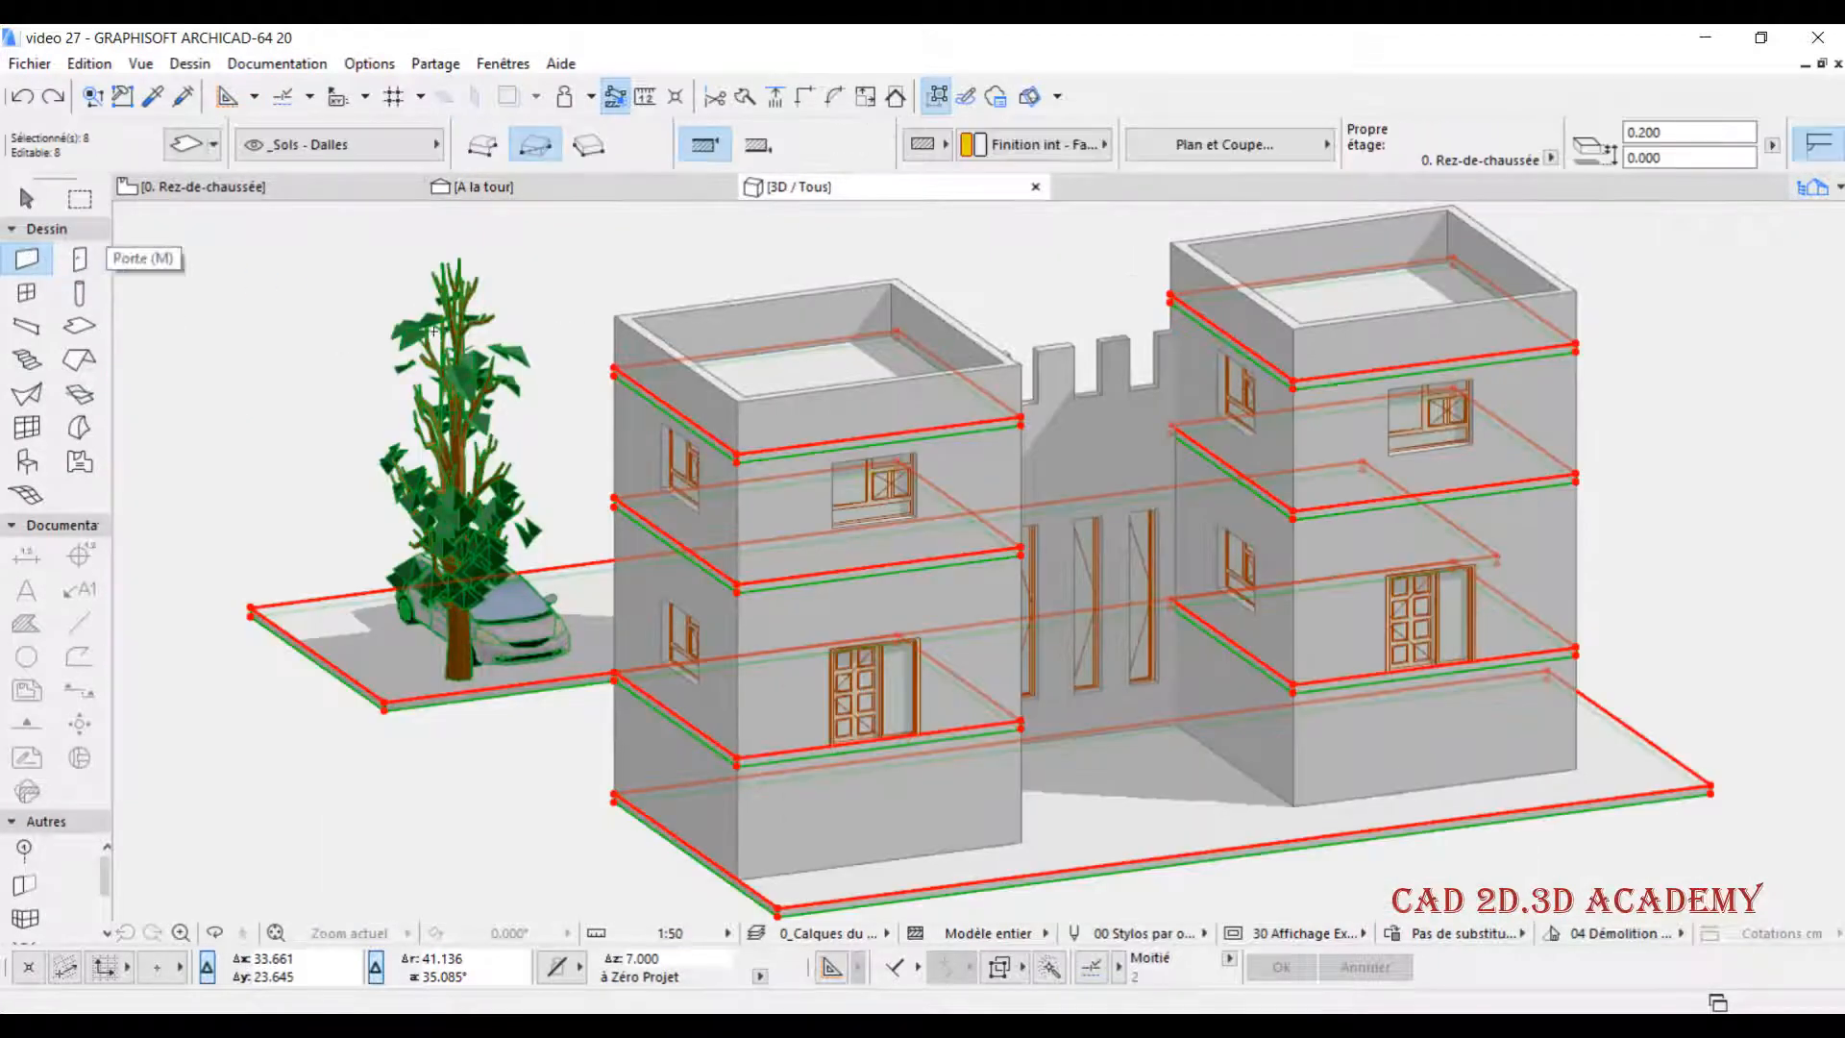
{"action": "key", "text": "Escape"}
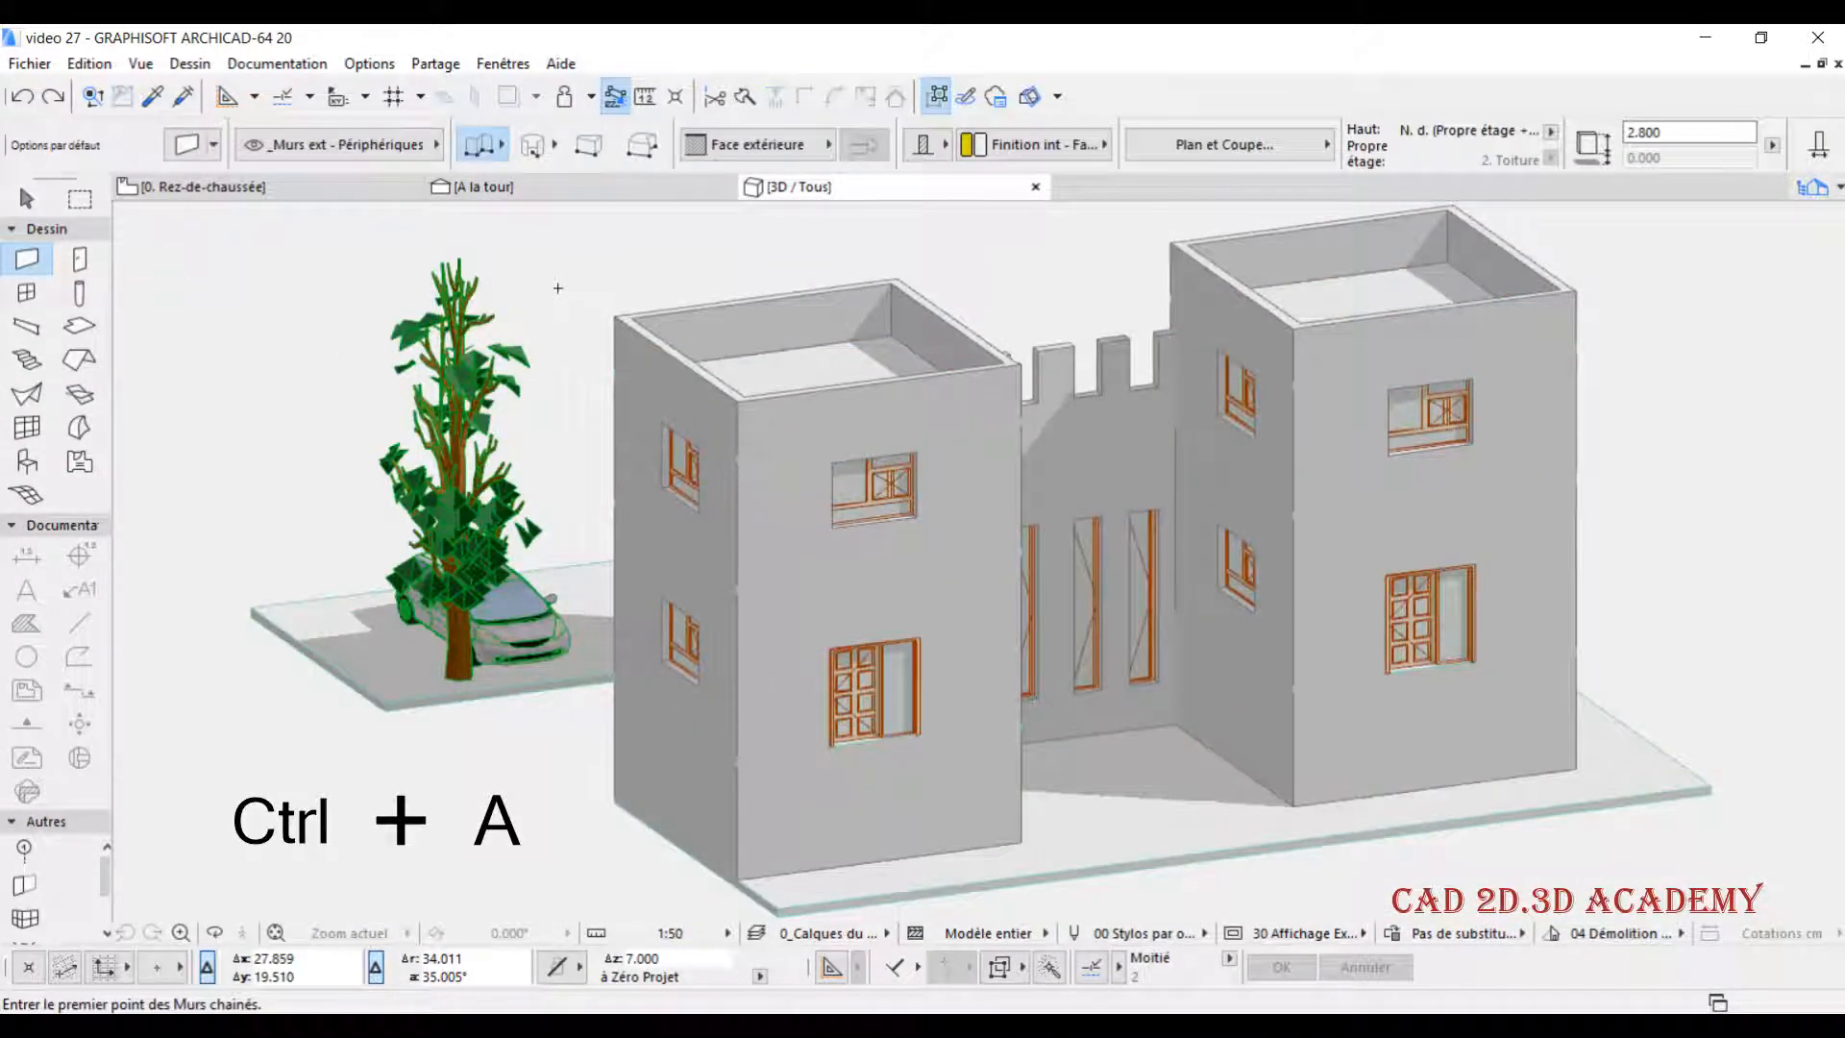
{"action": "key", "text": "ctrl+a"}
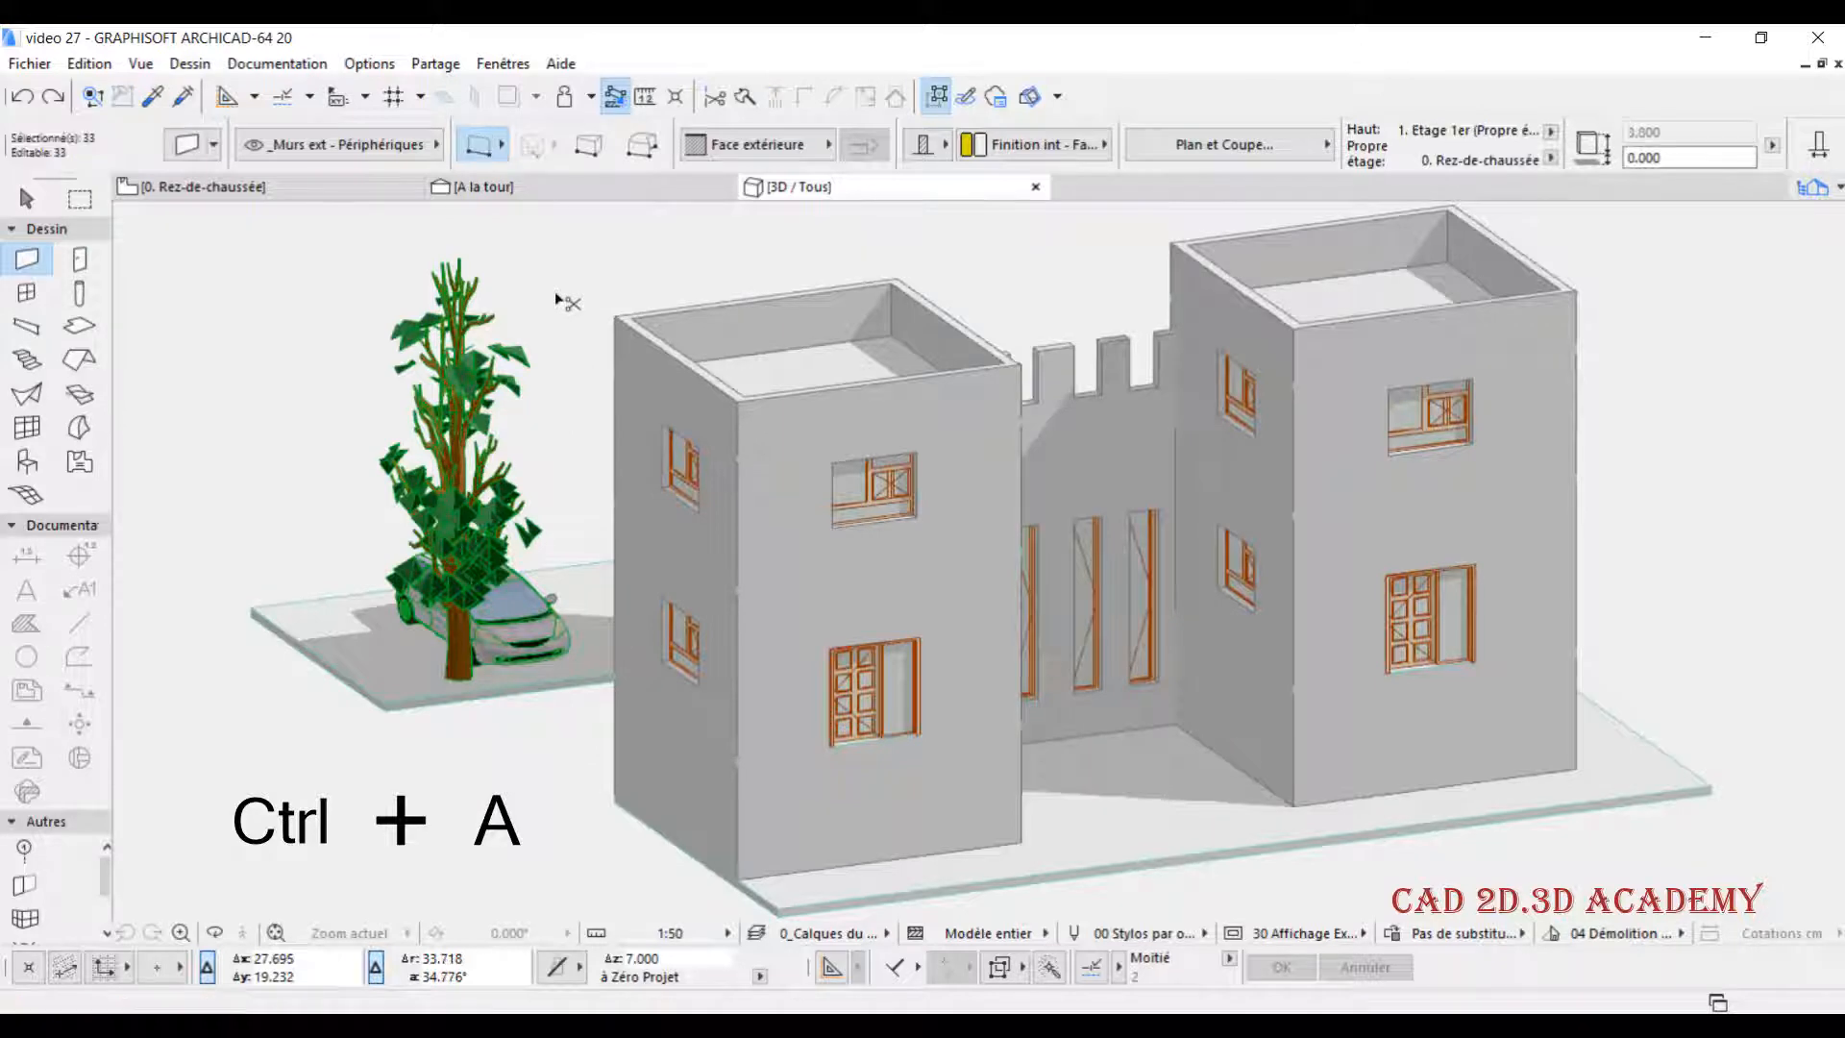
{"action": "key", "text": "ctrl+t"}
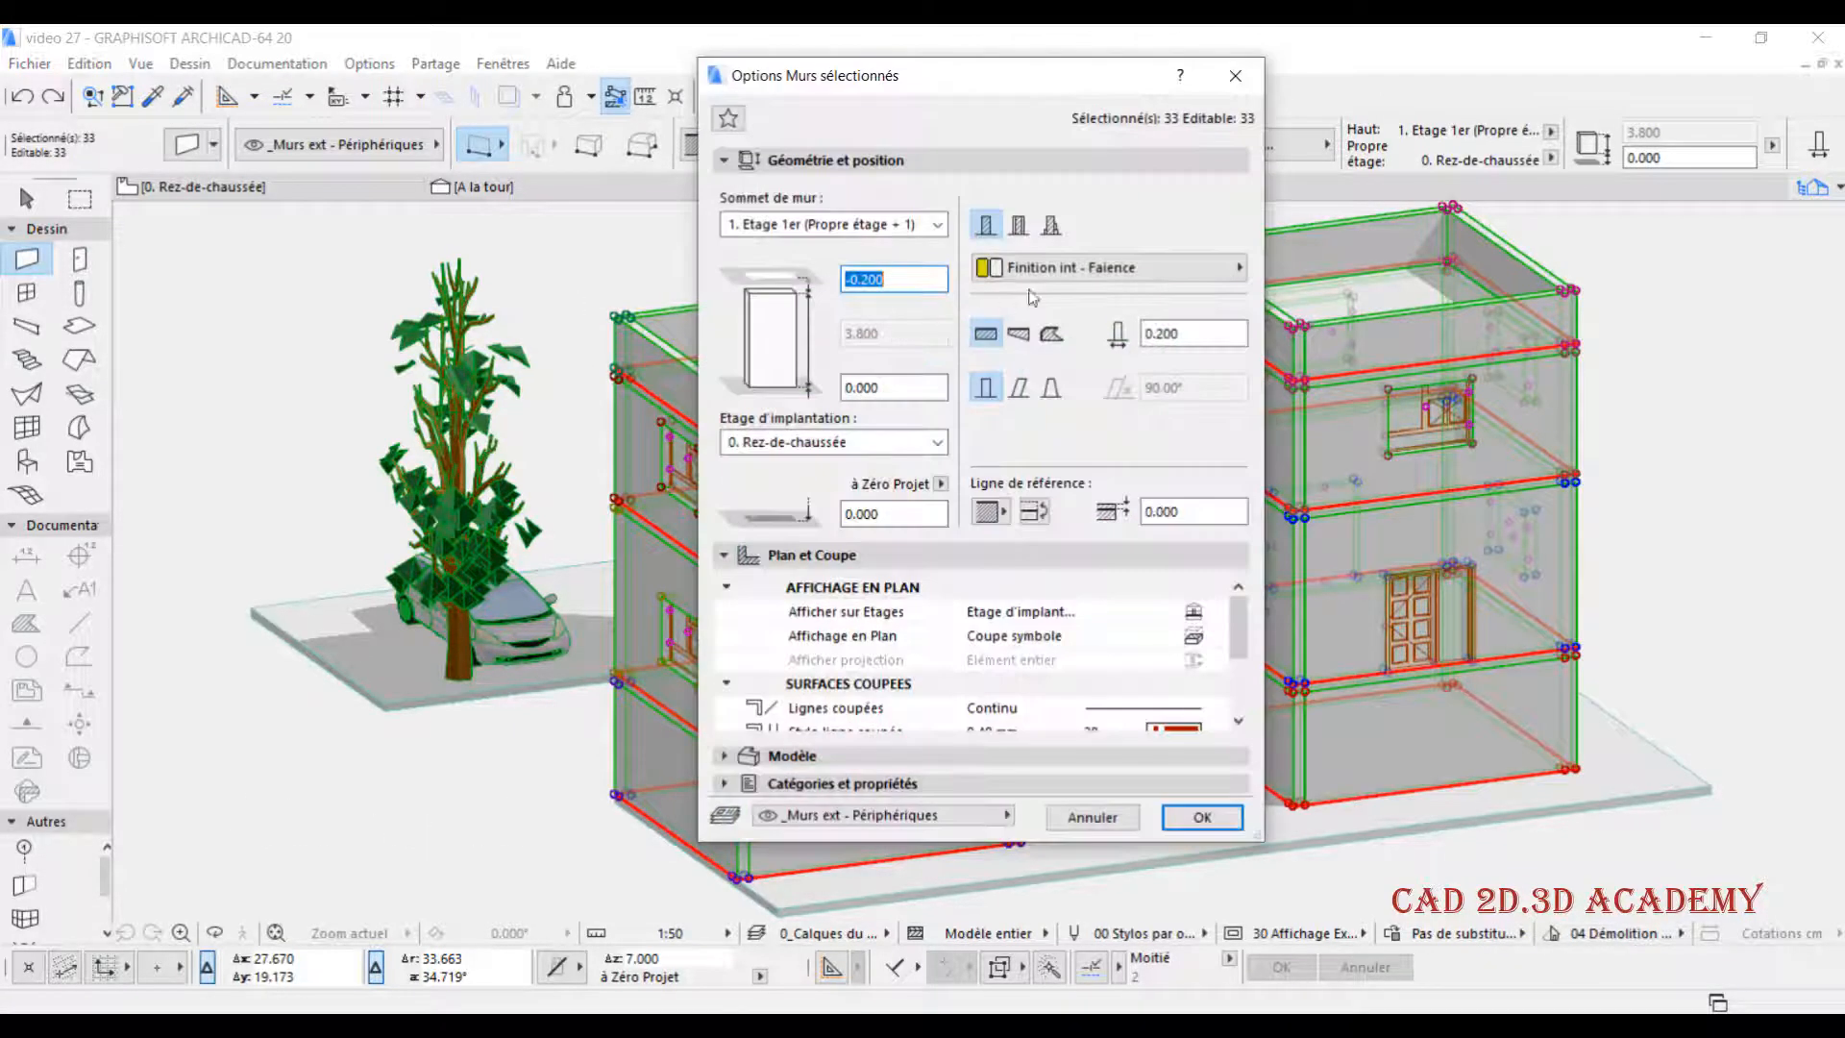
{"action": "left_click", "coordinate": [1105, 268]}
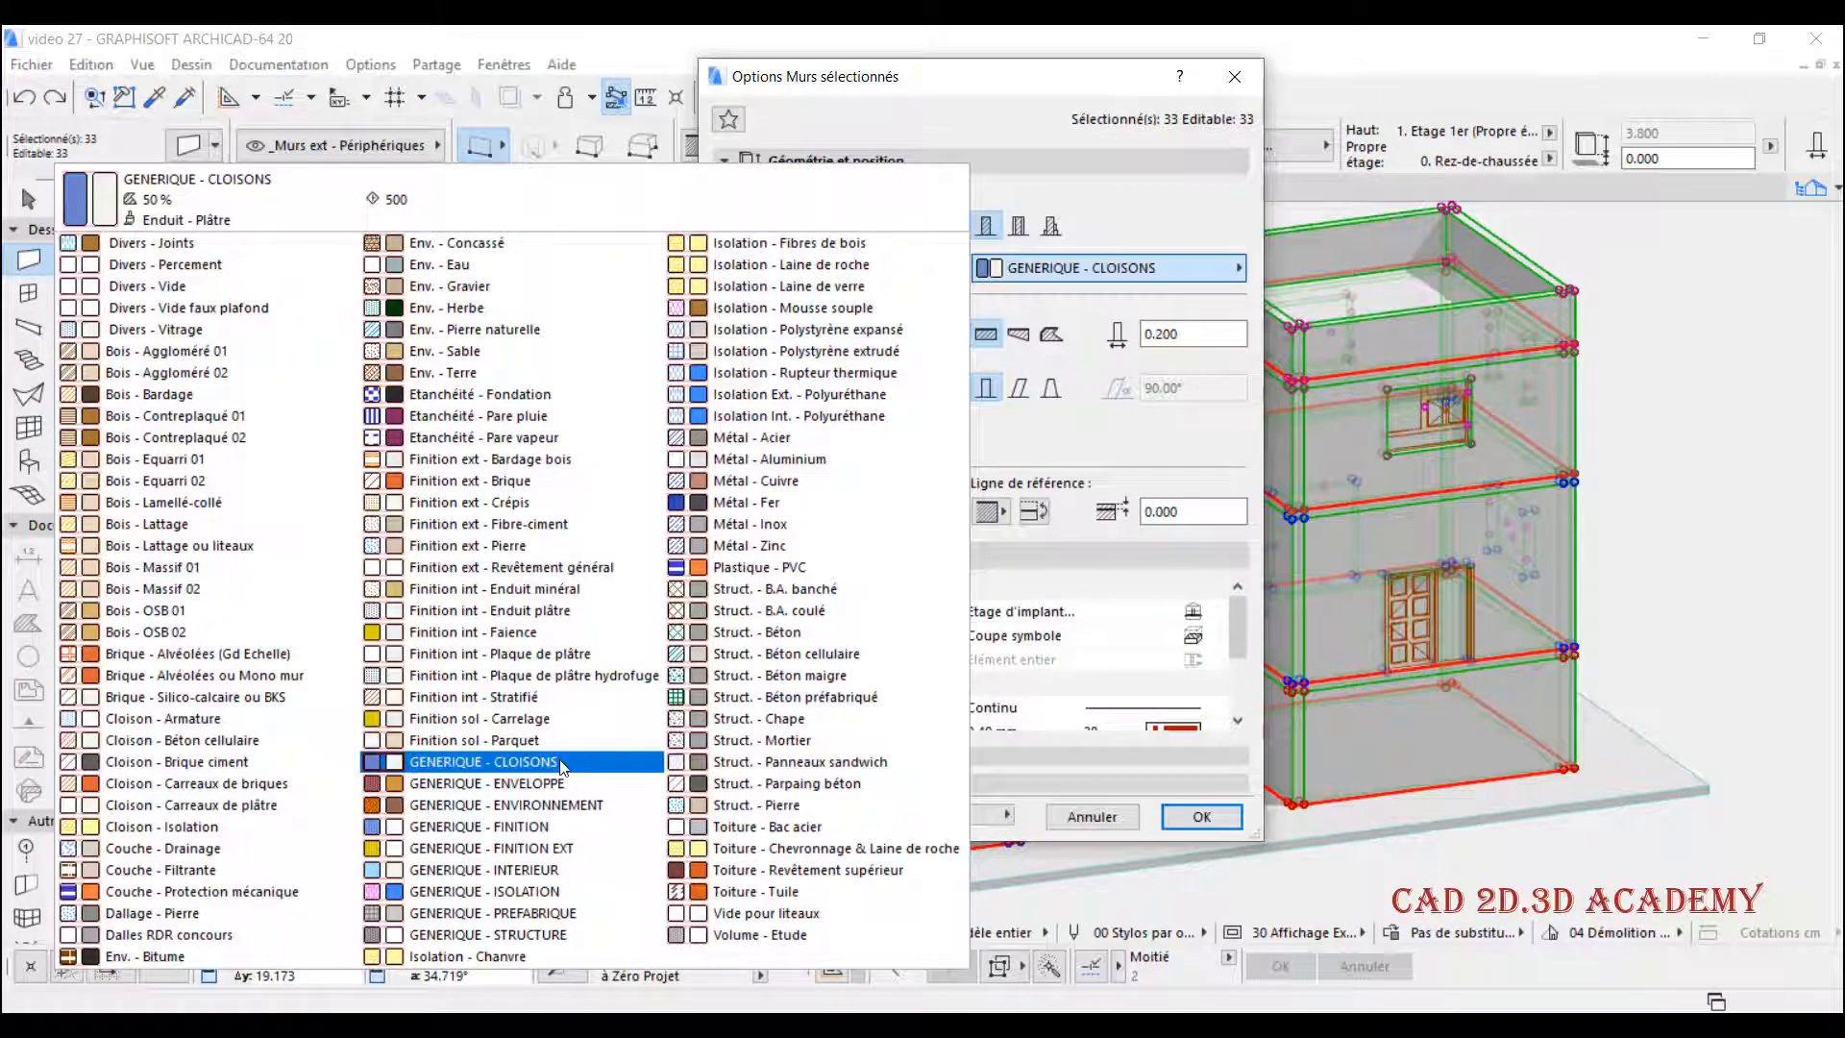
{"action": "left_click", "coordinate": [562, 764]}
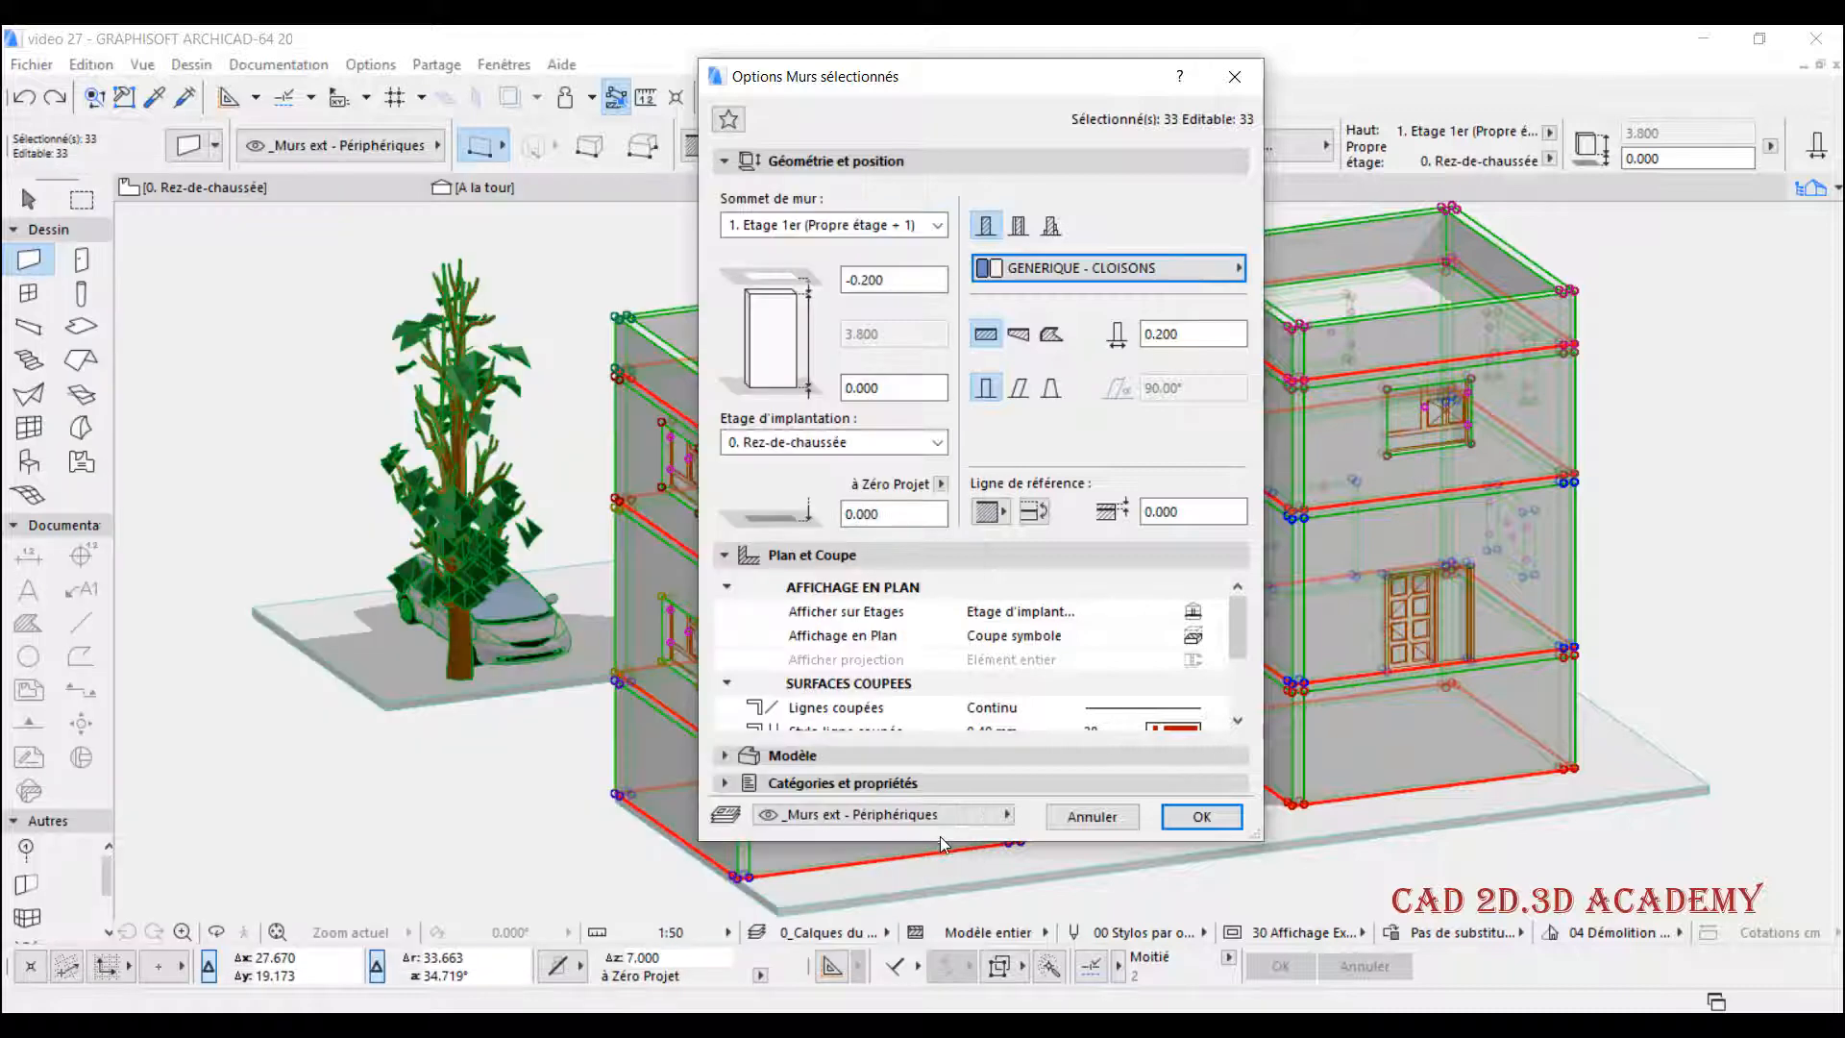
{"action": "left_click", "coordinate": [1201, 815]}
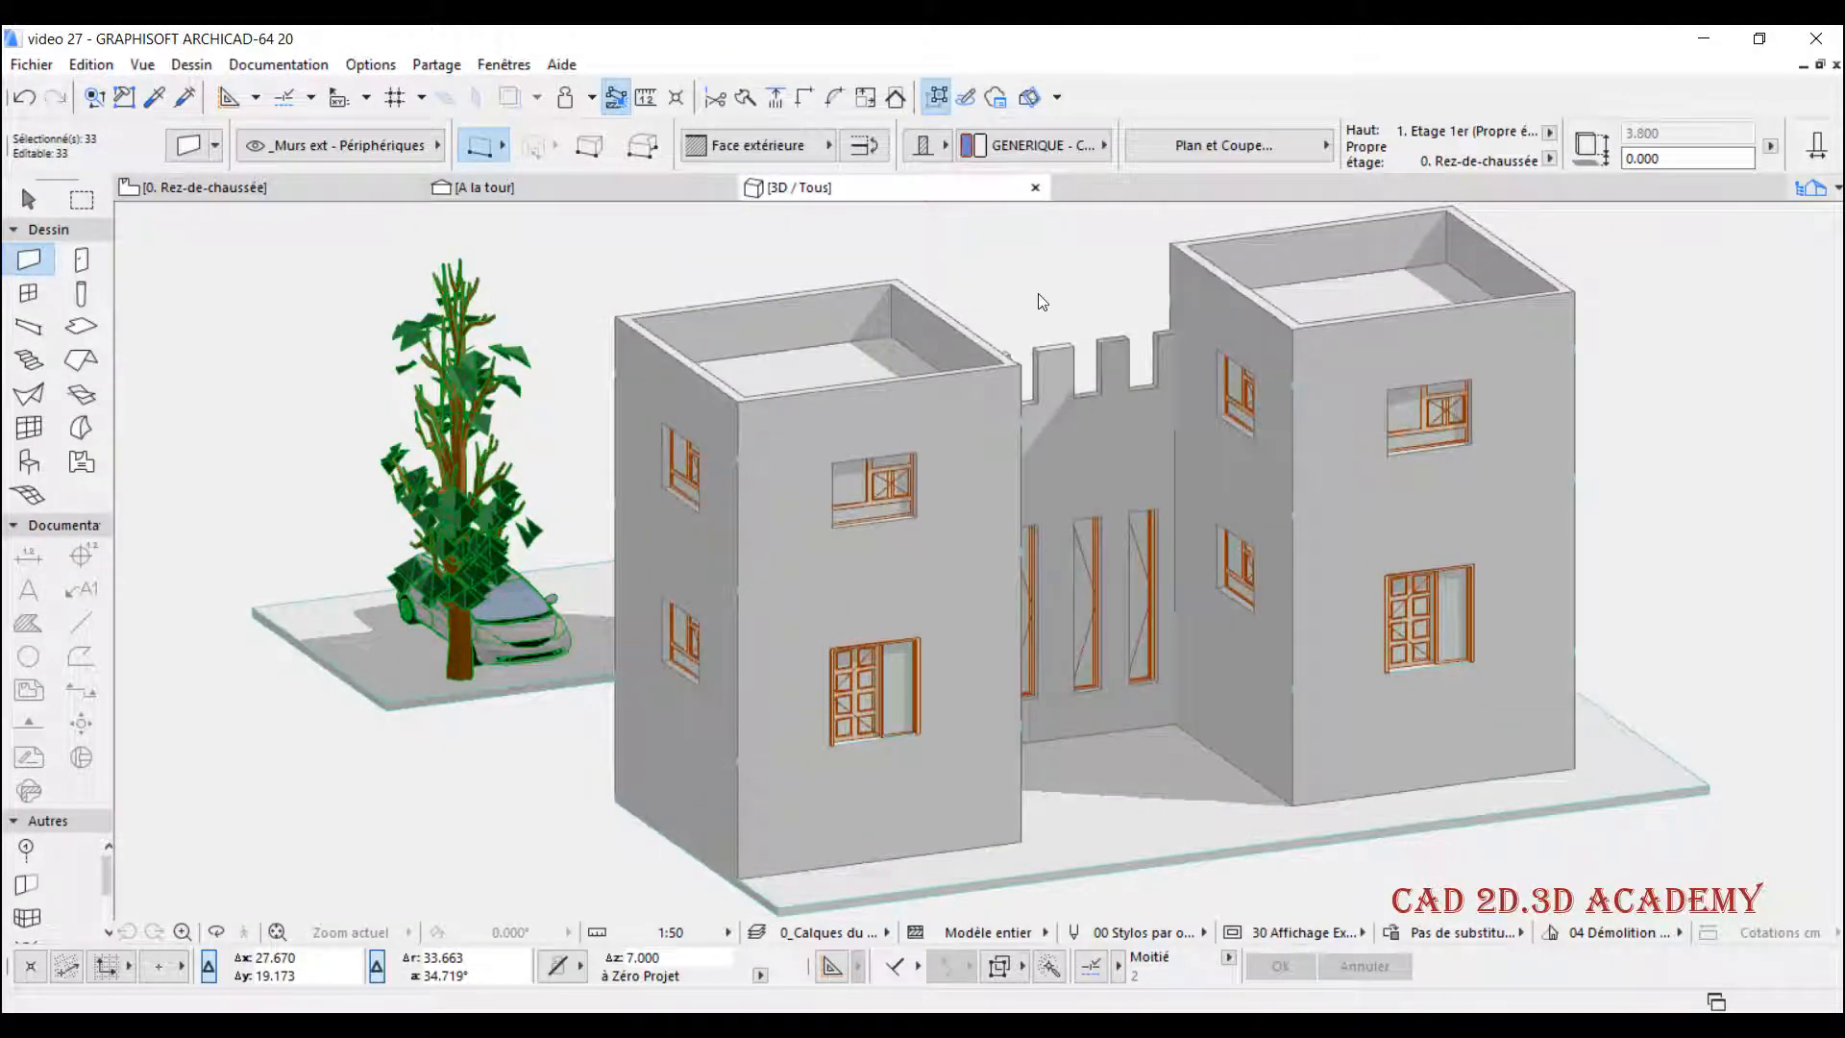
{"action": "key", "text": "Escape"}
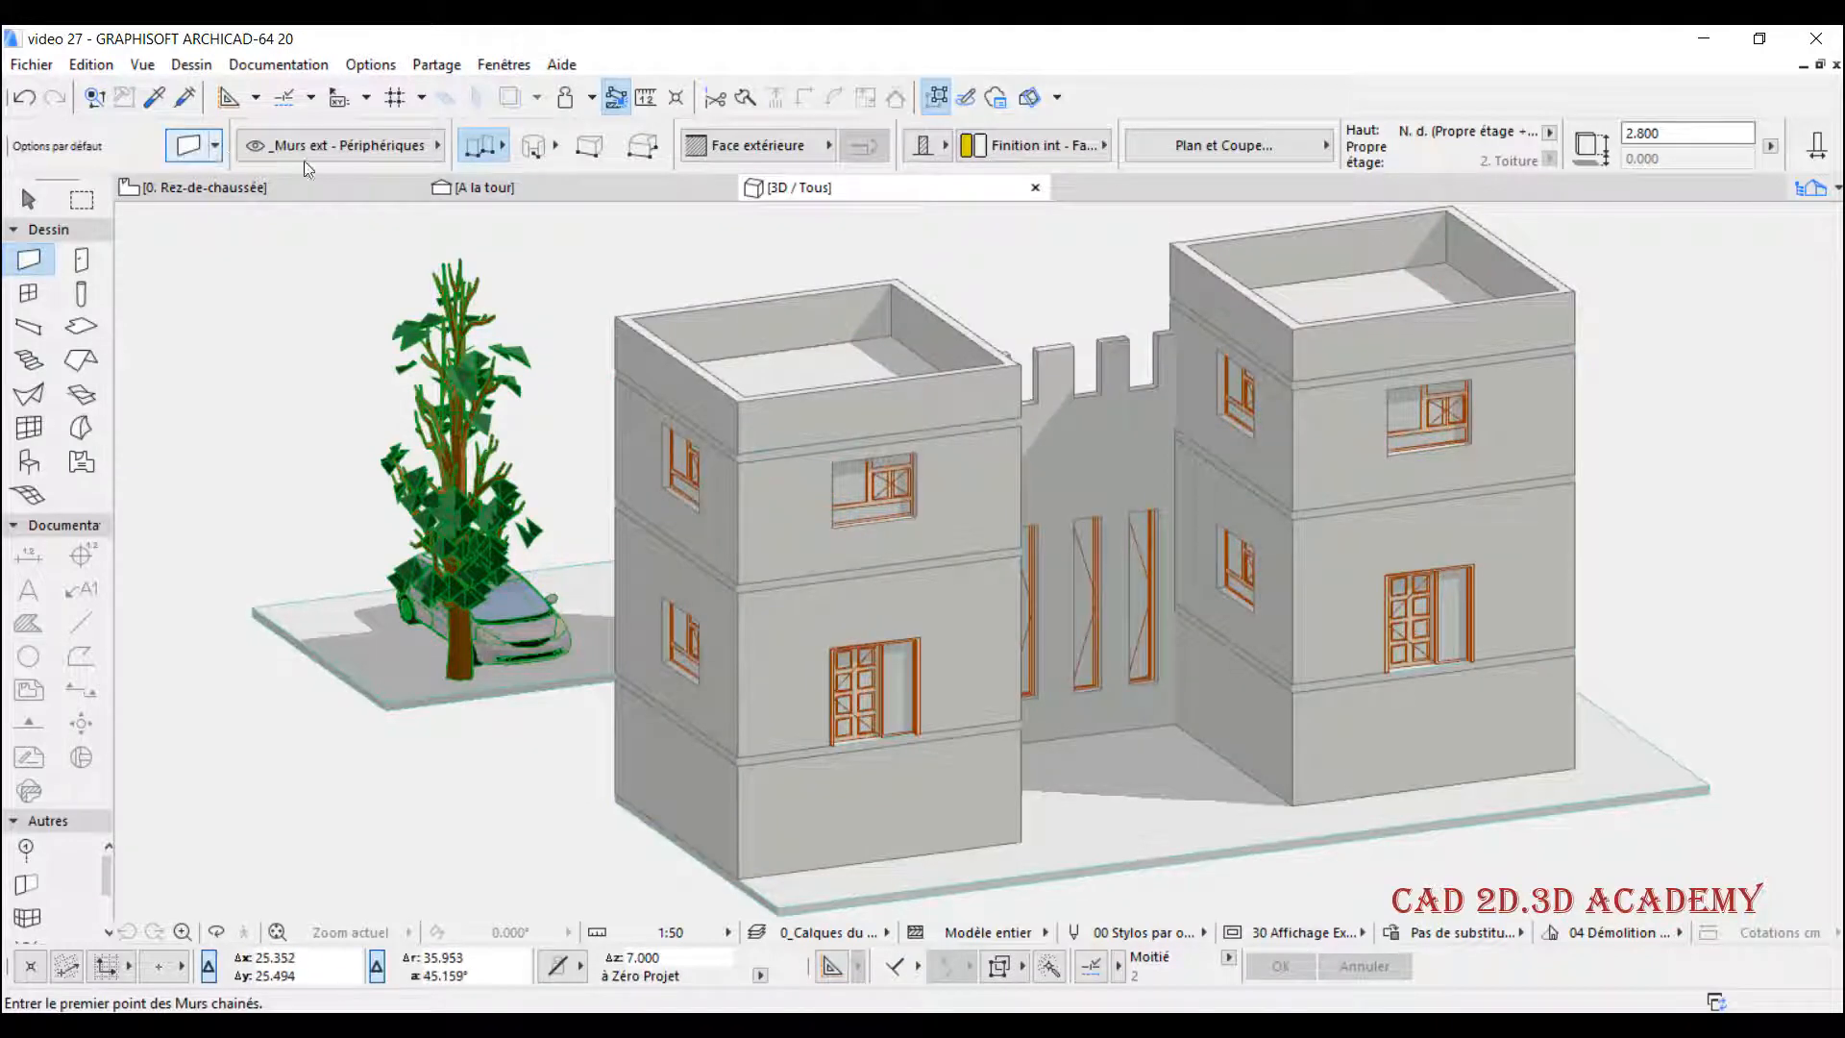
- Return to the A la tour section and set the crenellated wall's building material to Brique - Alvéolées (Gd Echelle), then deselect it
{"action": "left_click", "coordinate": [527, 188]}
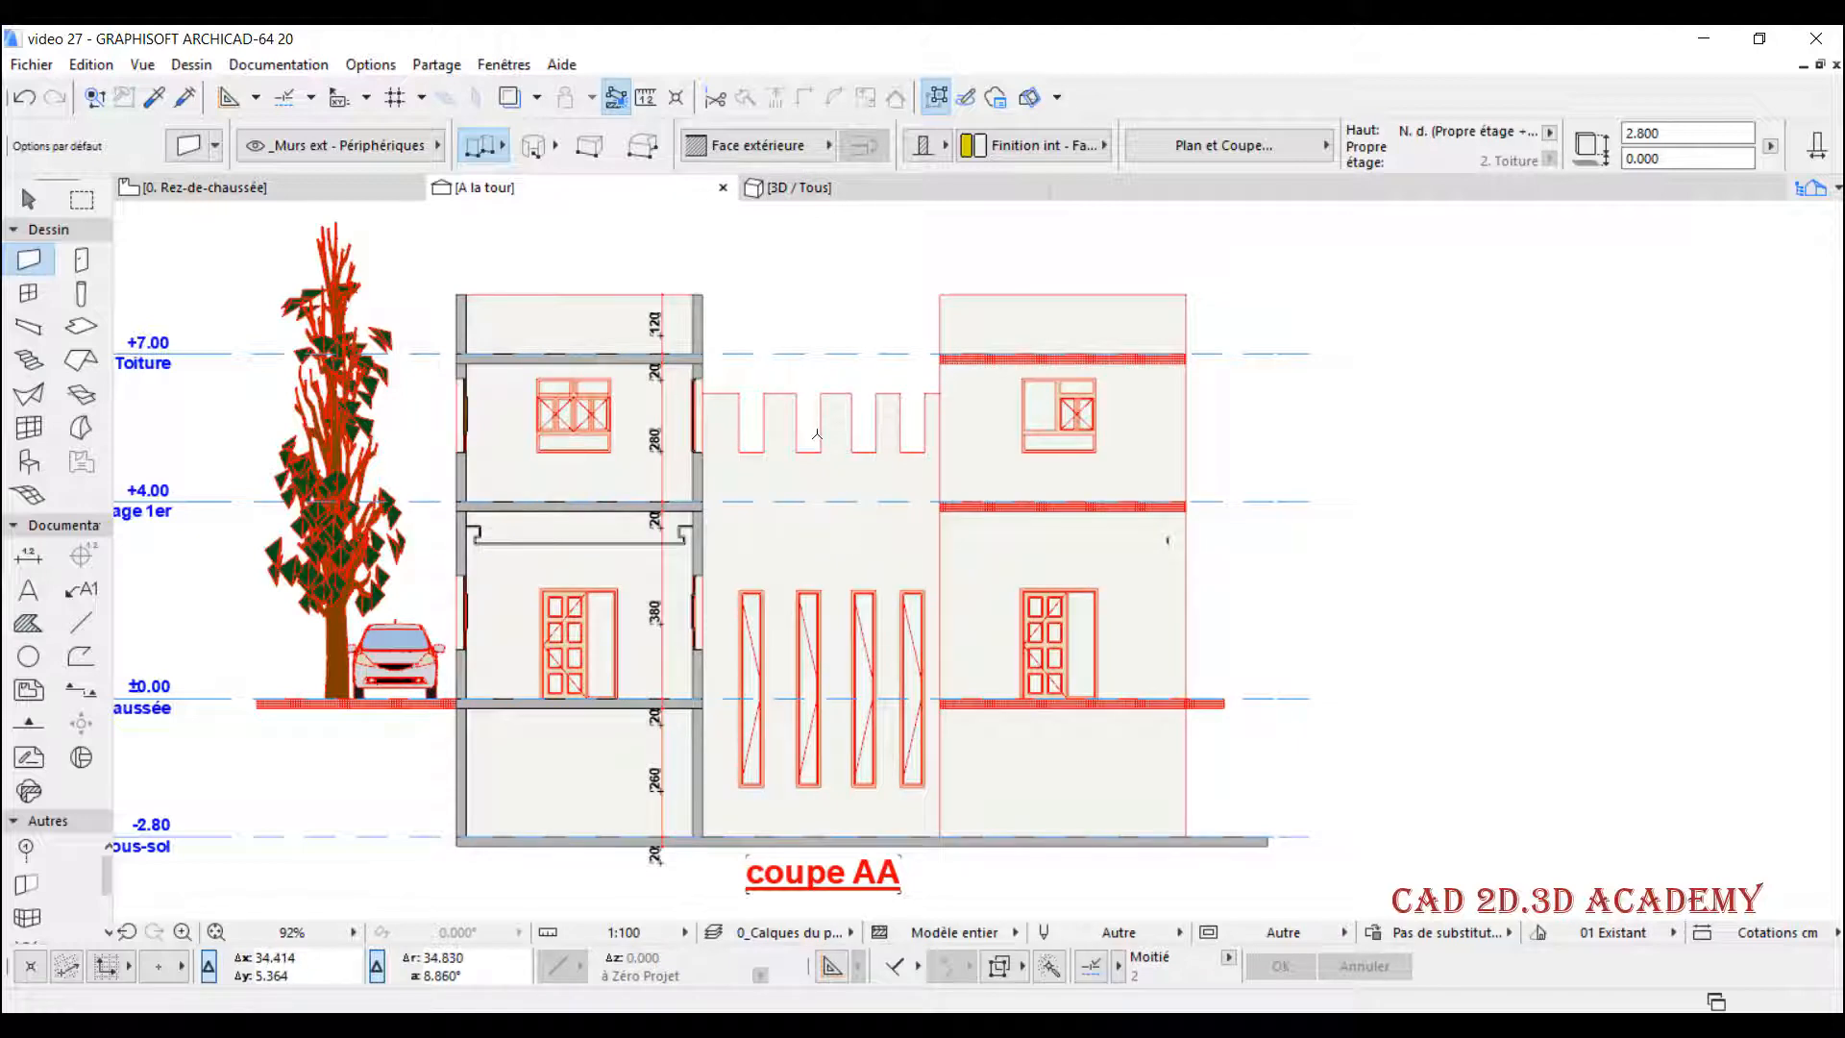
{"action": "scroll", "coordinate": [813, 435], "scroll_direction": "up", "scroll_amount": 3}
{"action": "key", "text": "space"}
{"action": "left_click", "coordinate": [840, 475]}
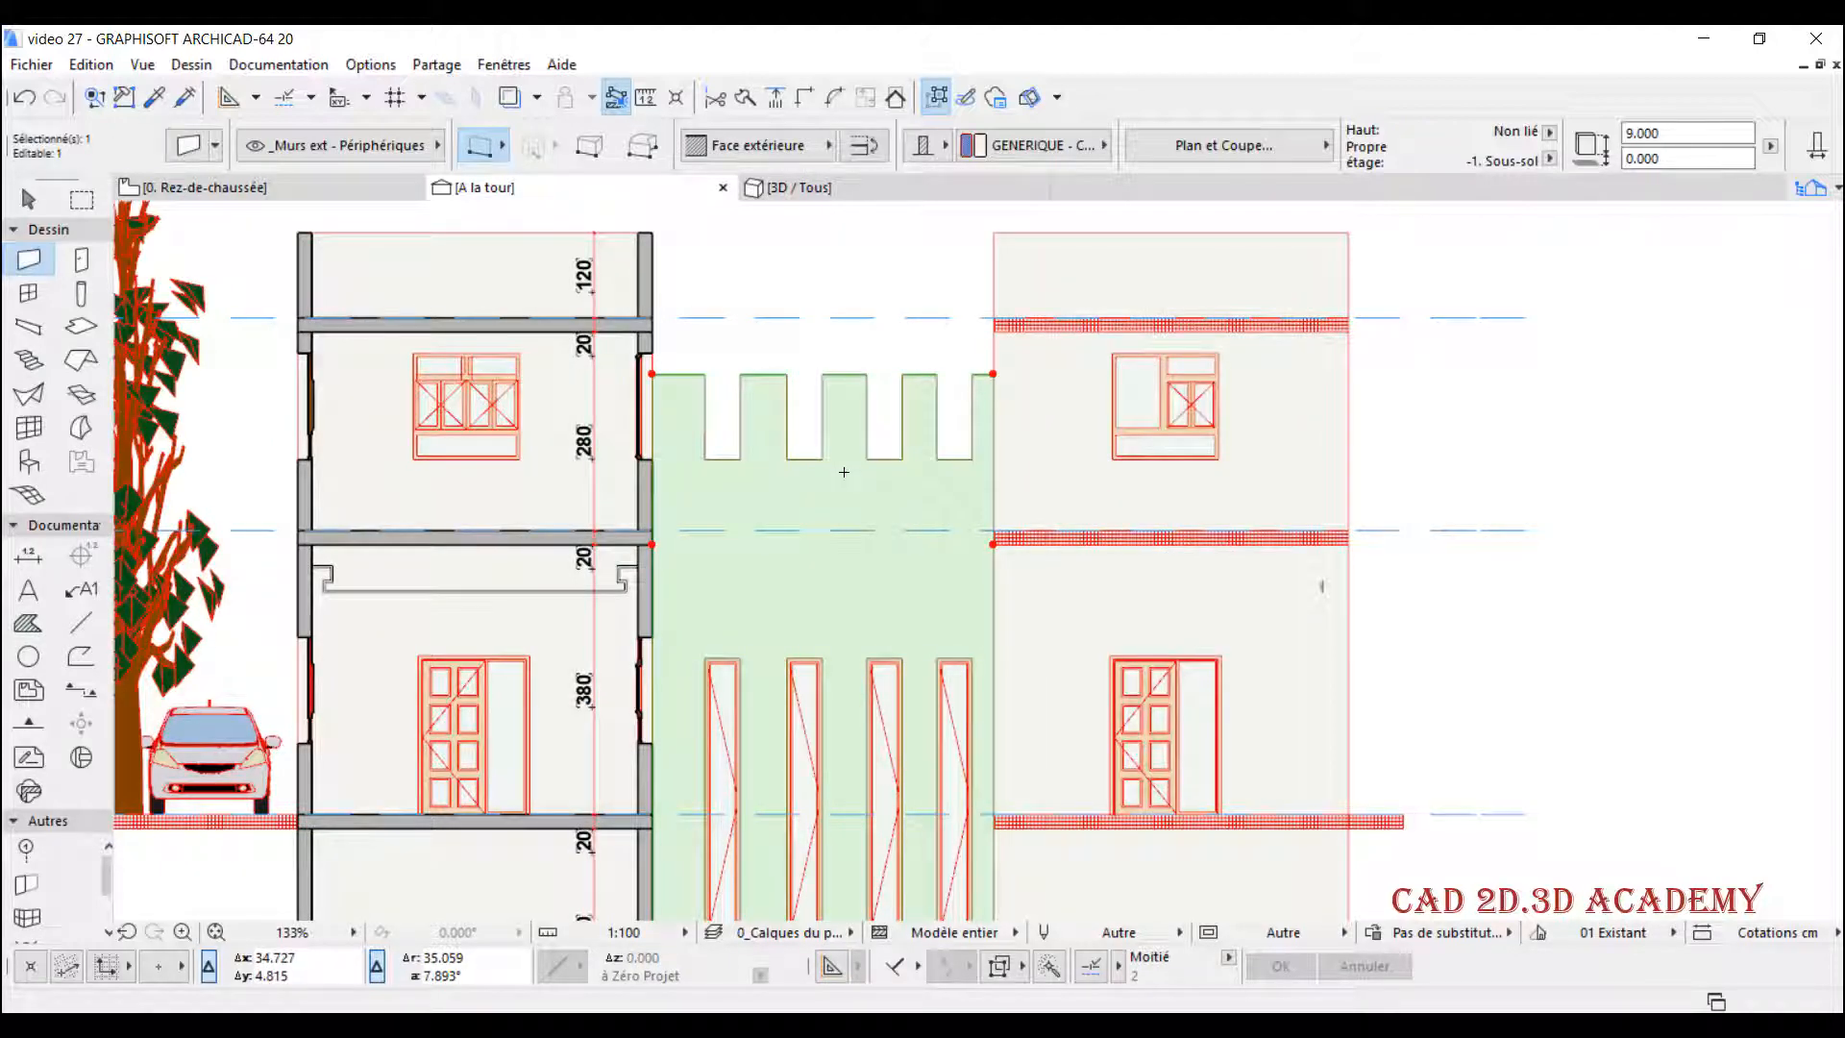
{"action": "scroll", "coordinate": [892, 467], "scroll_direction": "down", "scroll_amount": 1}
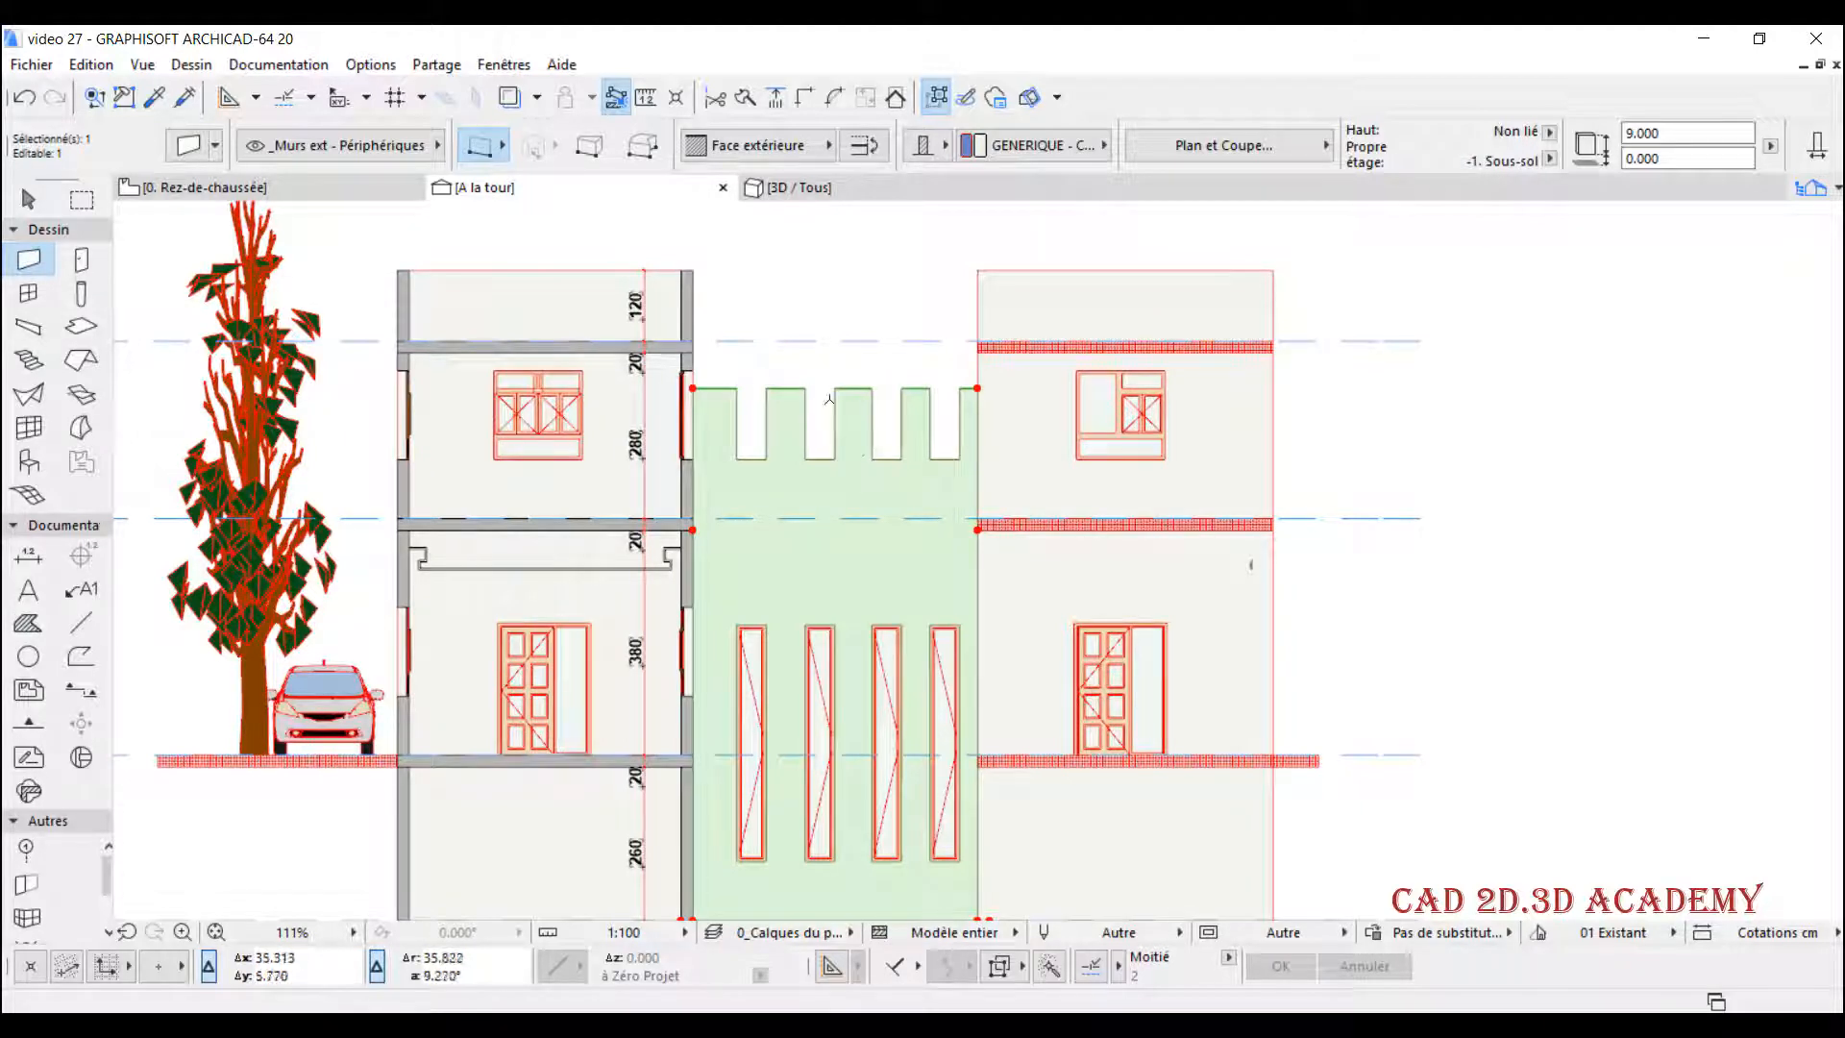
{"action": "middle_click_drag", "start_coordinate": [829, 399], "coordinate": [815, 407]}
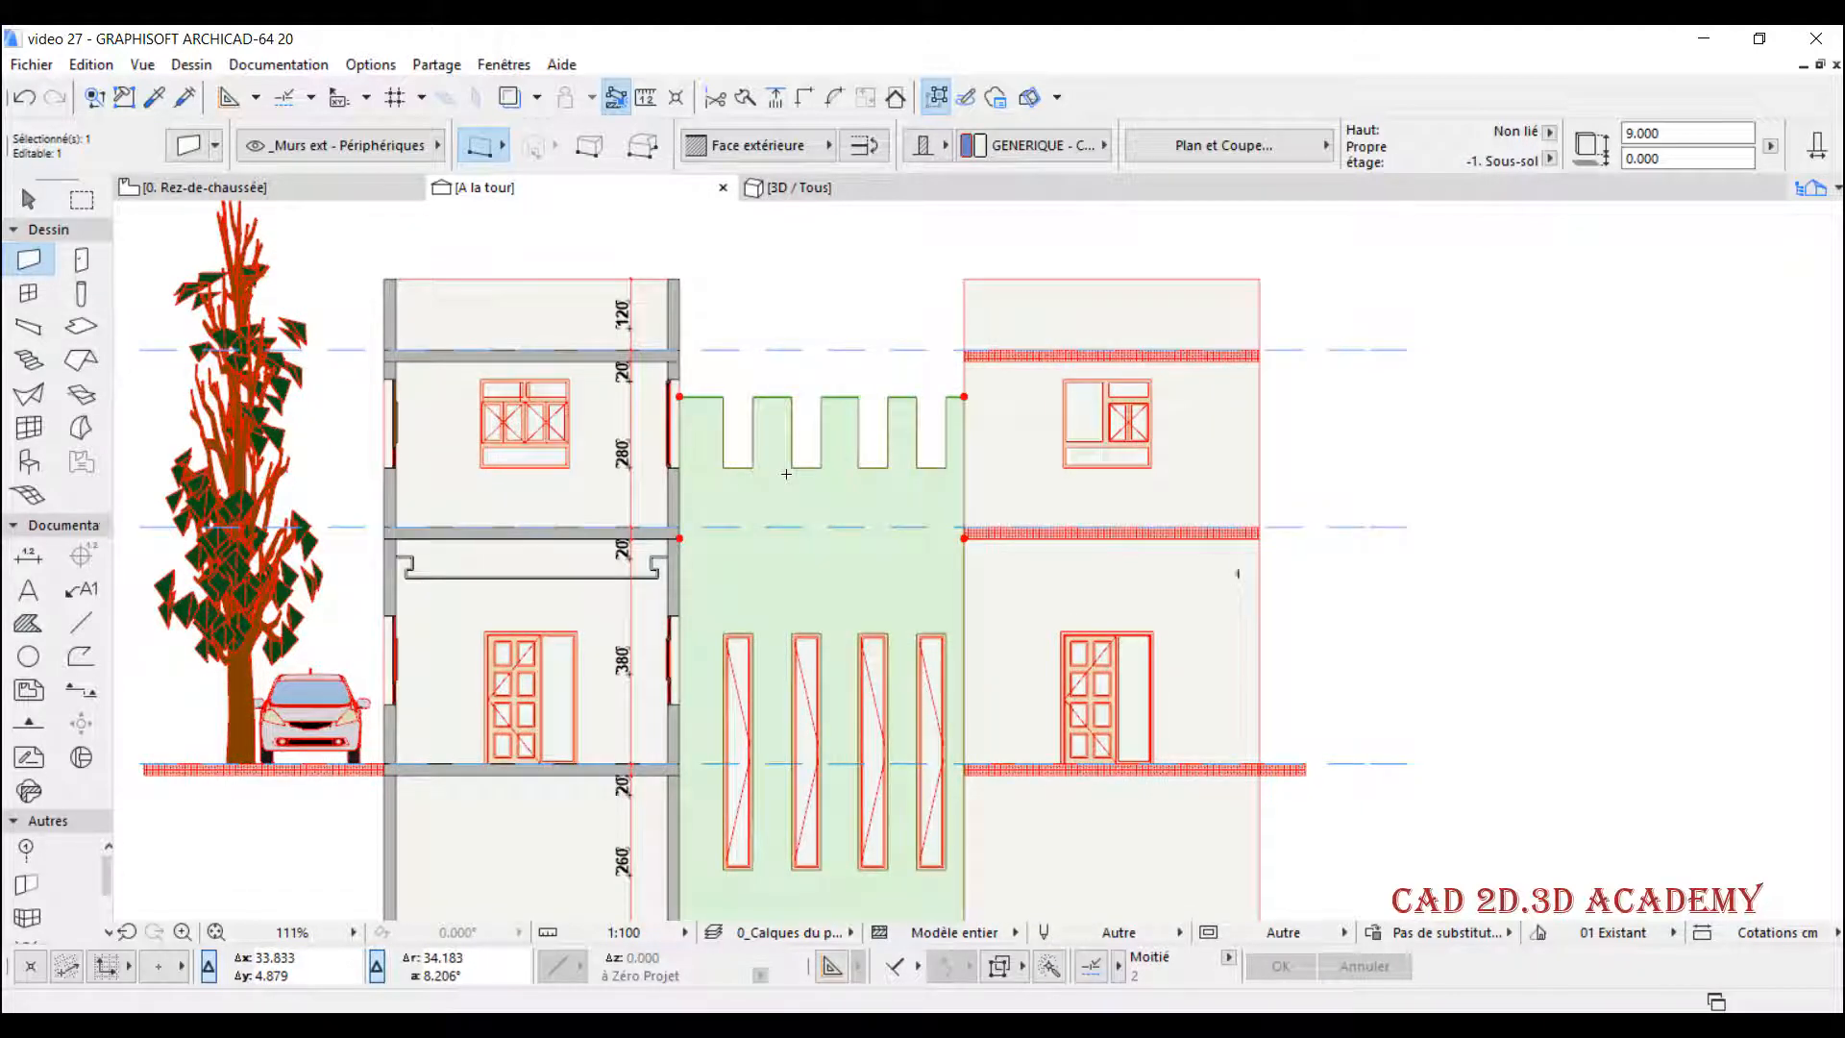
{"action": "double_click", "coordinate": [786, 473]}
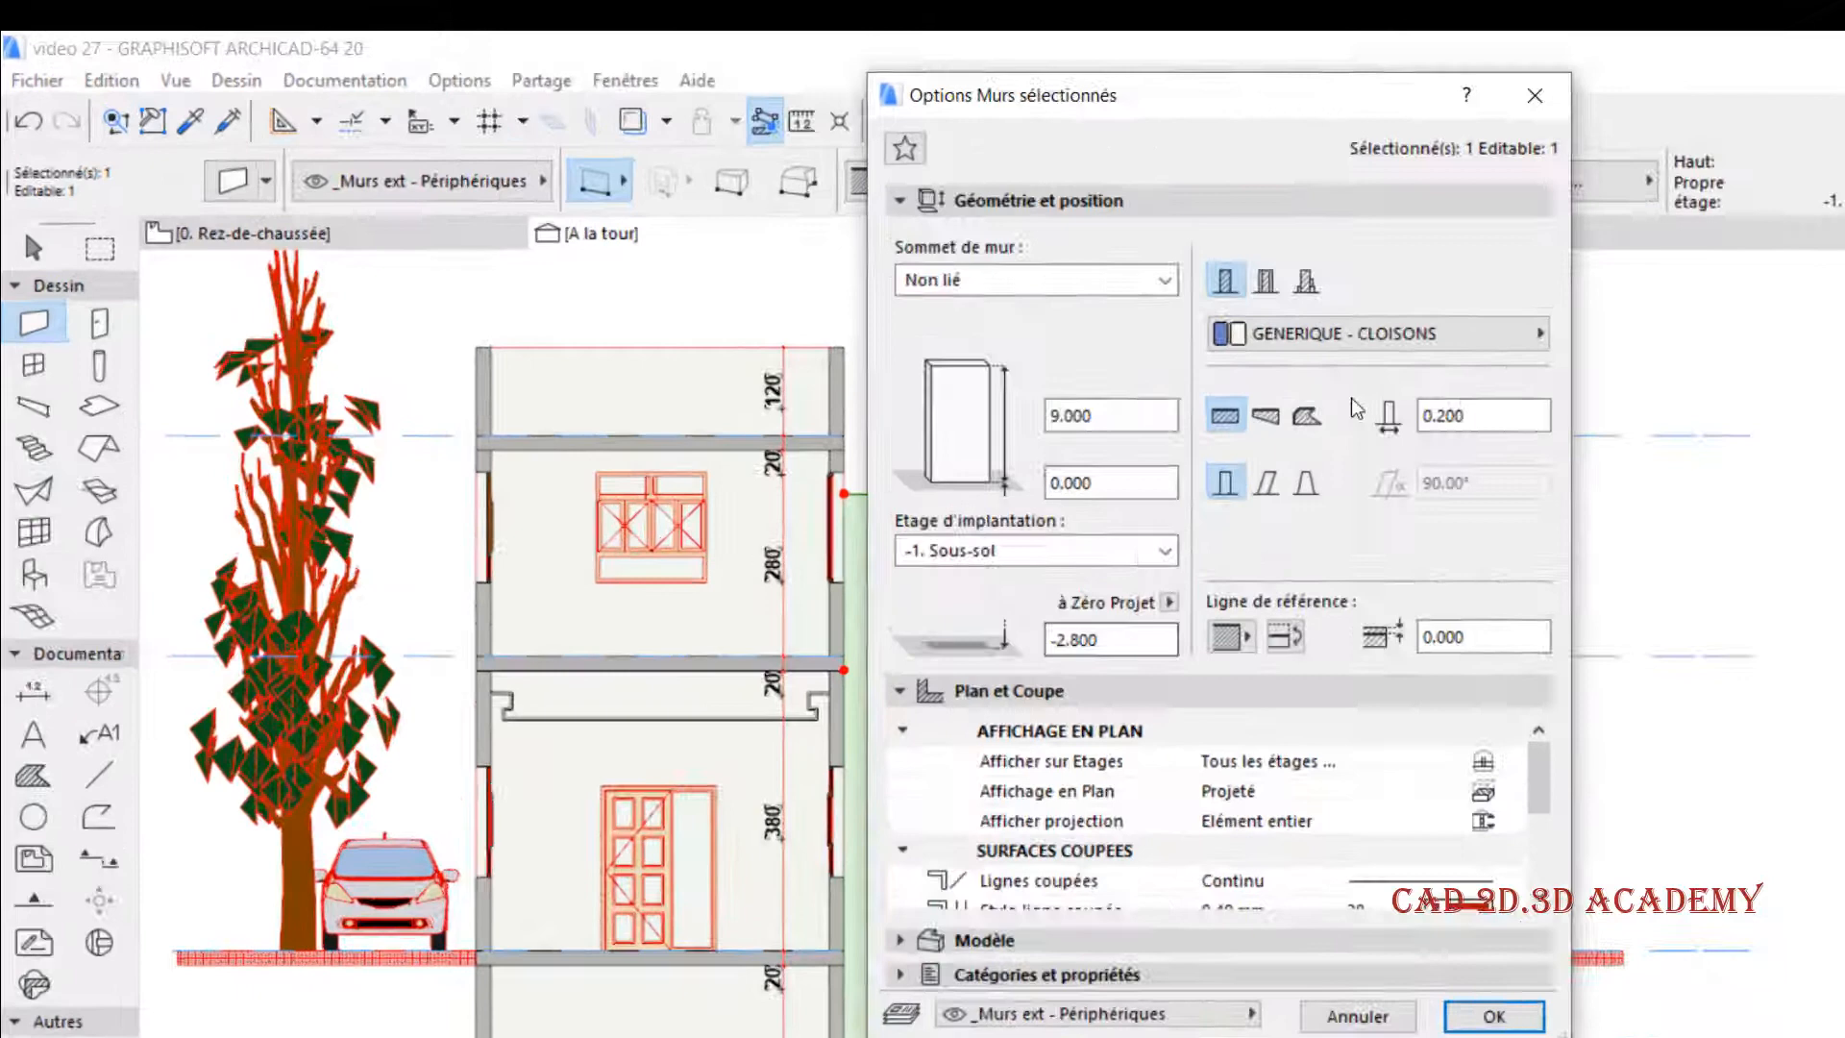
{"action": "left_click", "coordinate": [1096, 269]}
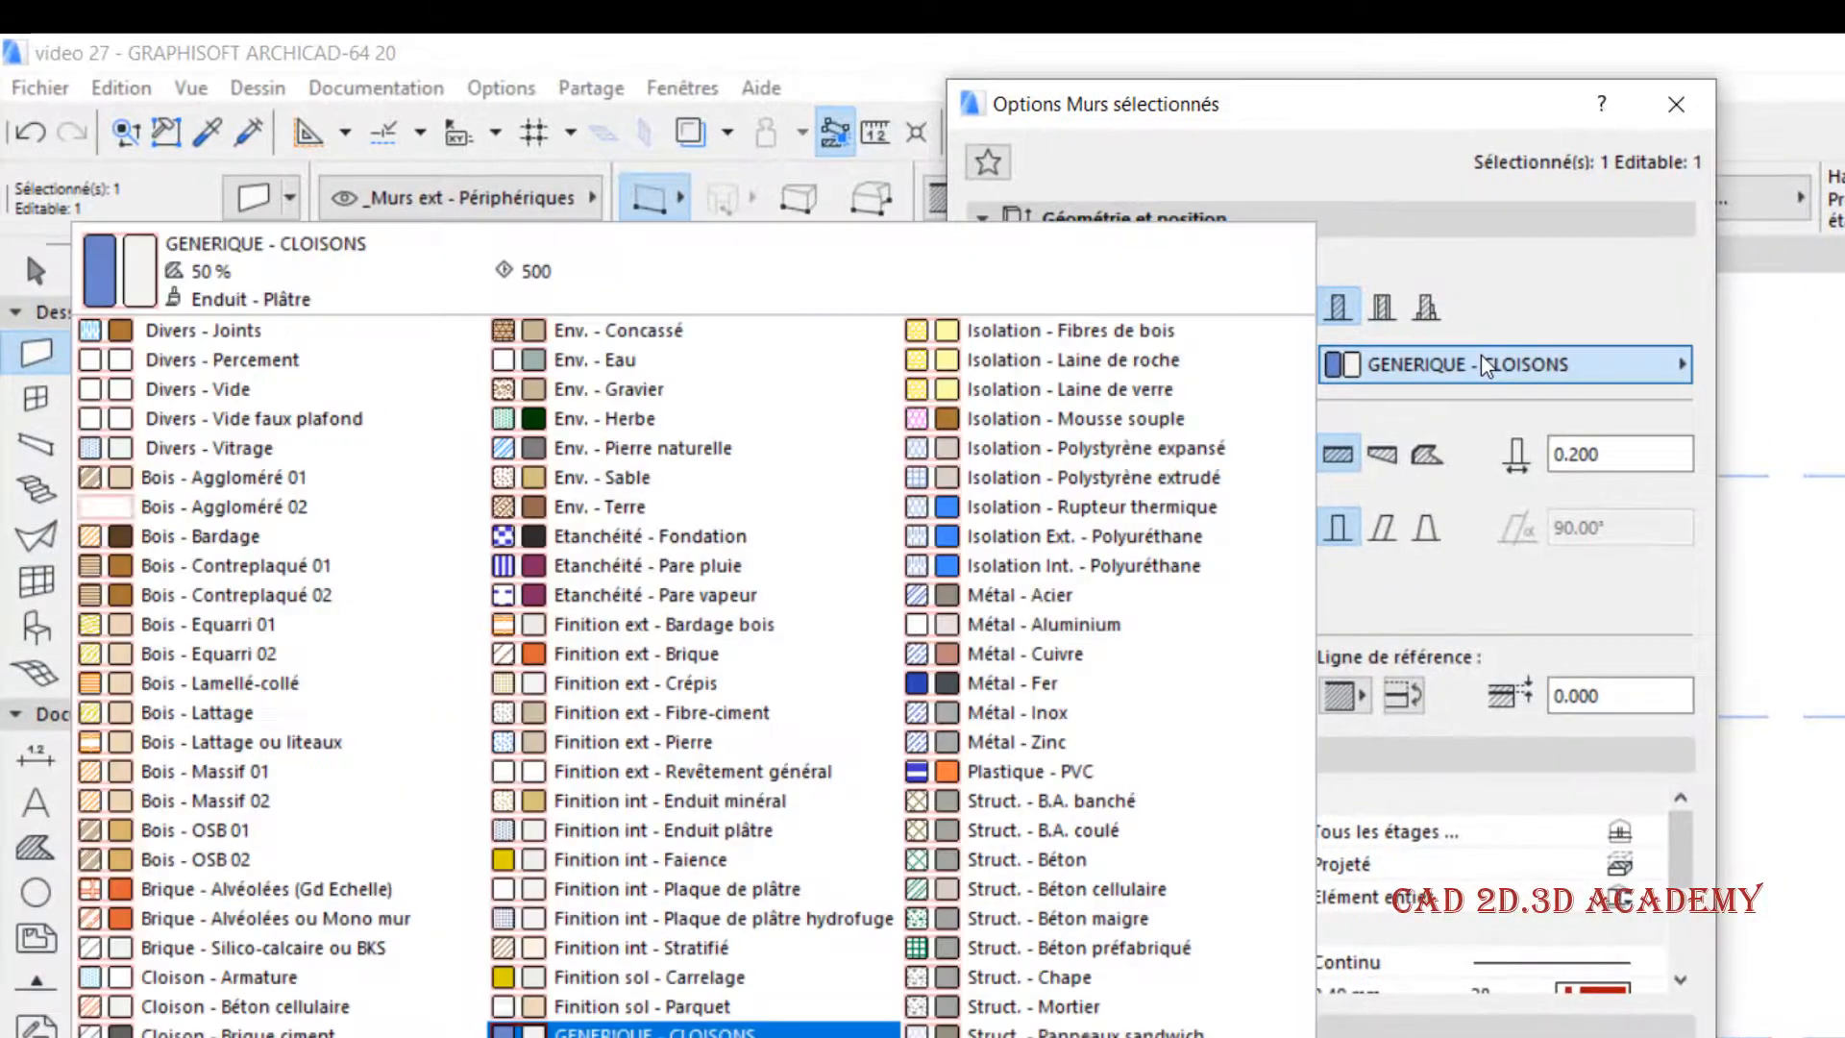
{"action": "left_click", "coordinate": [340, 891]}
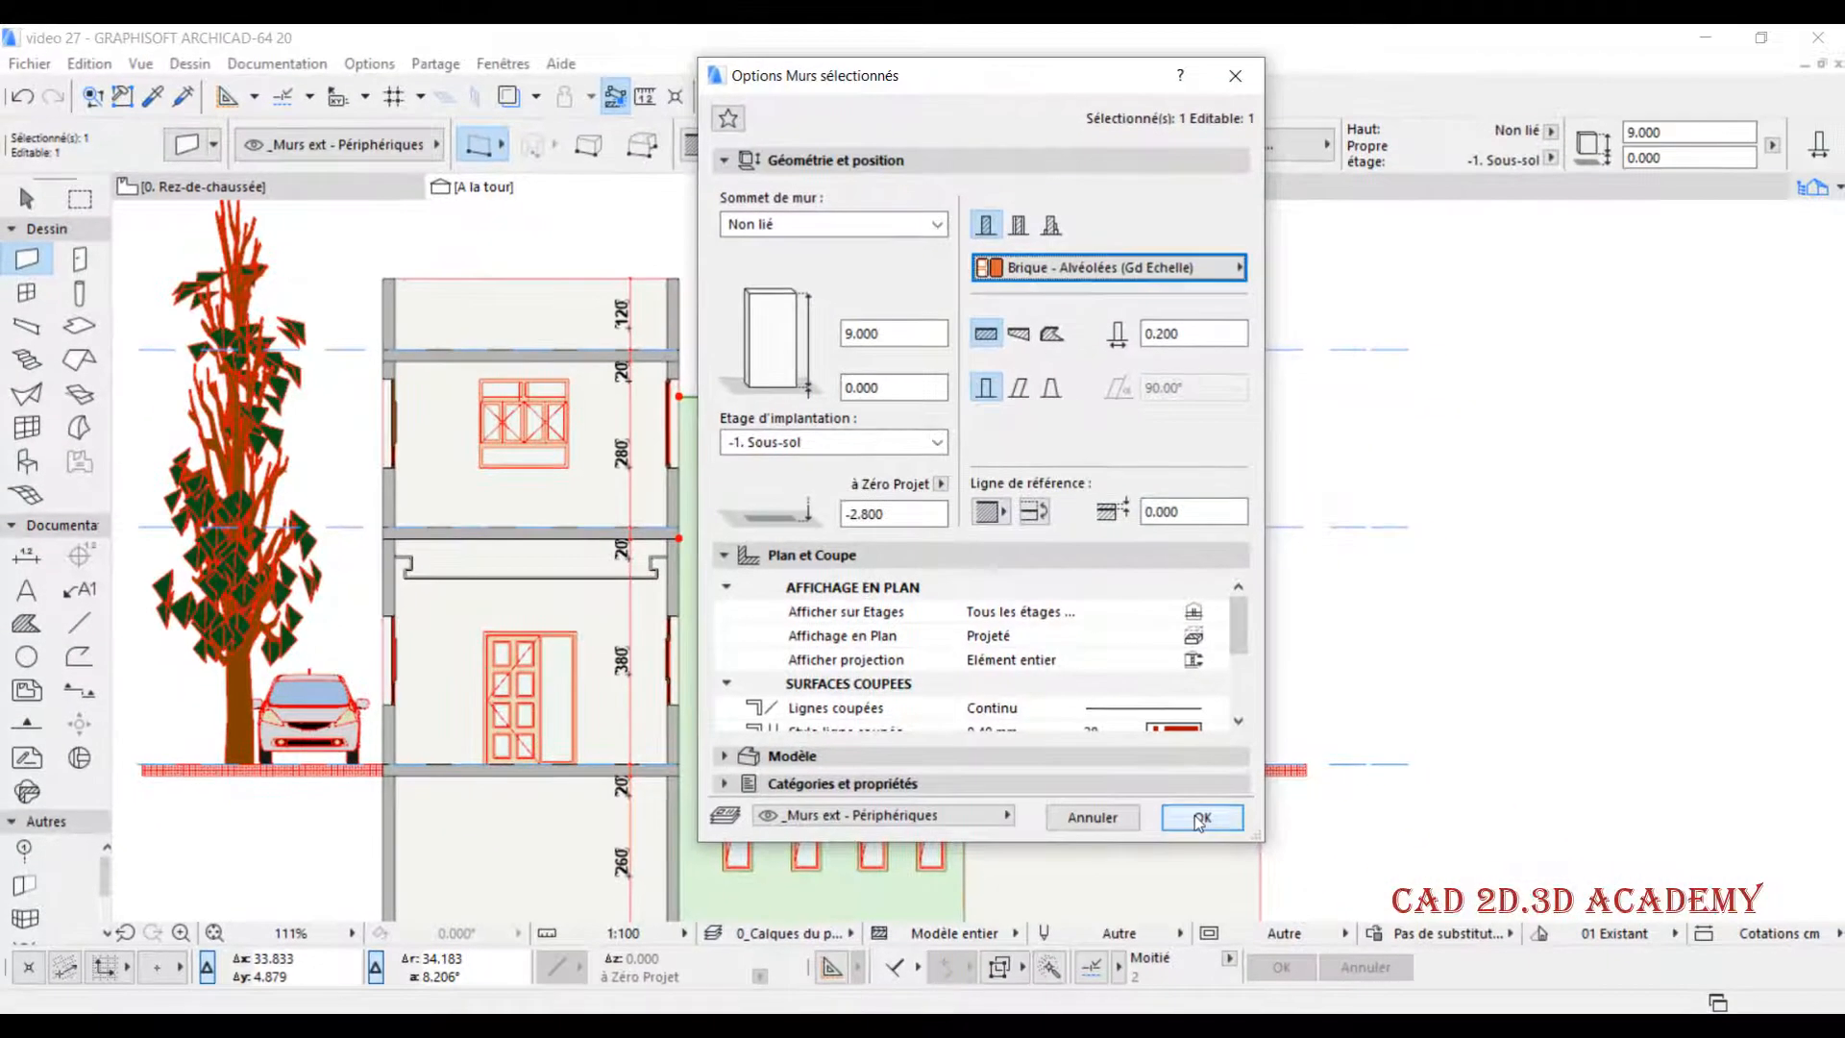
{"action": "left_click", "coordinate": [1316, 893]}
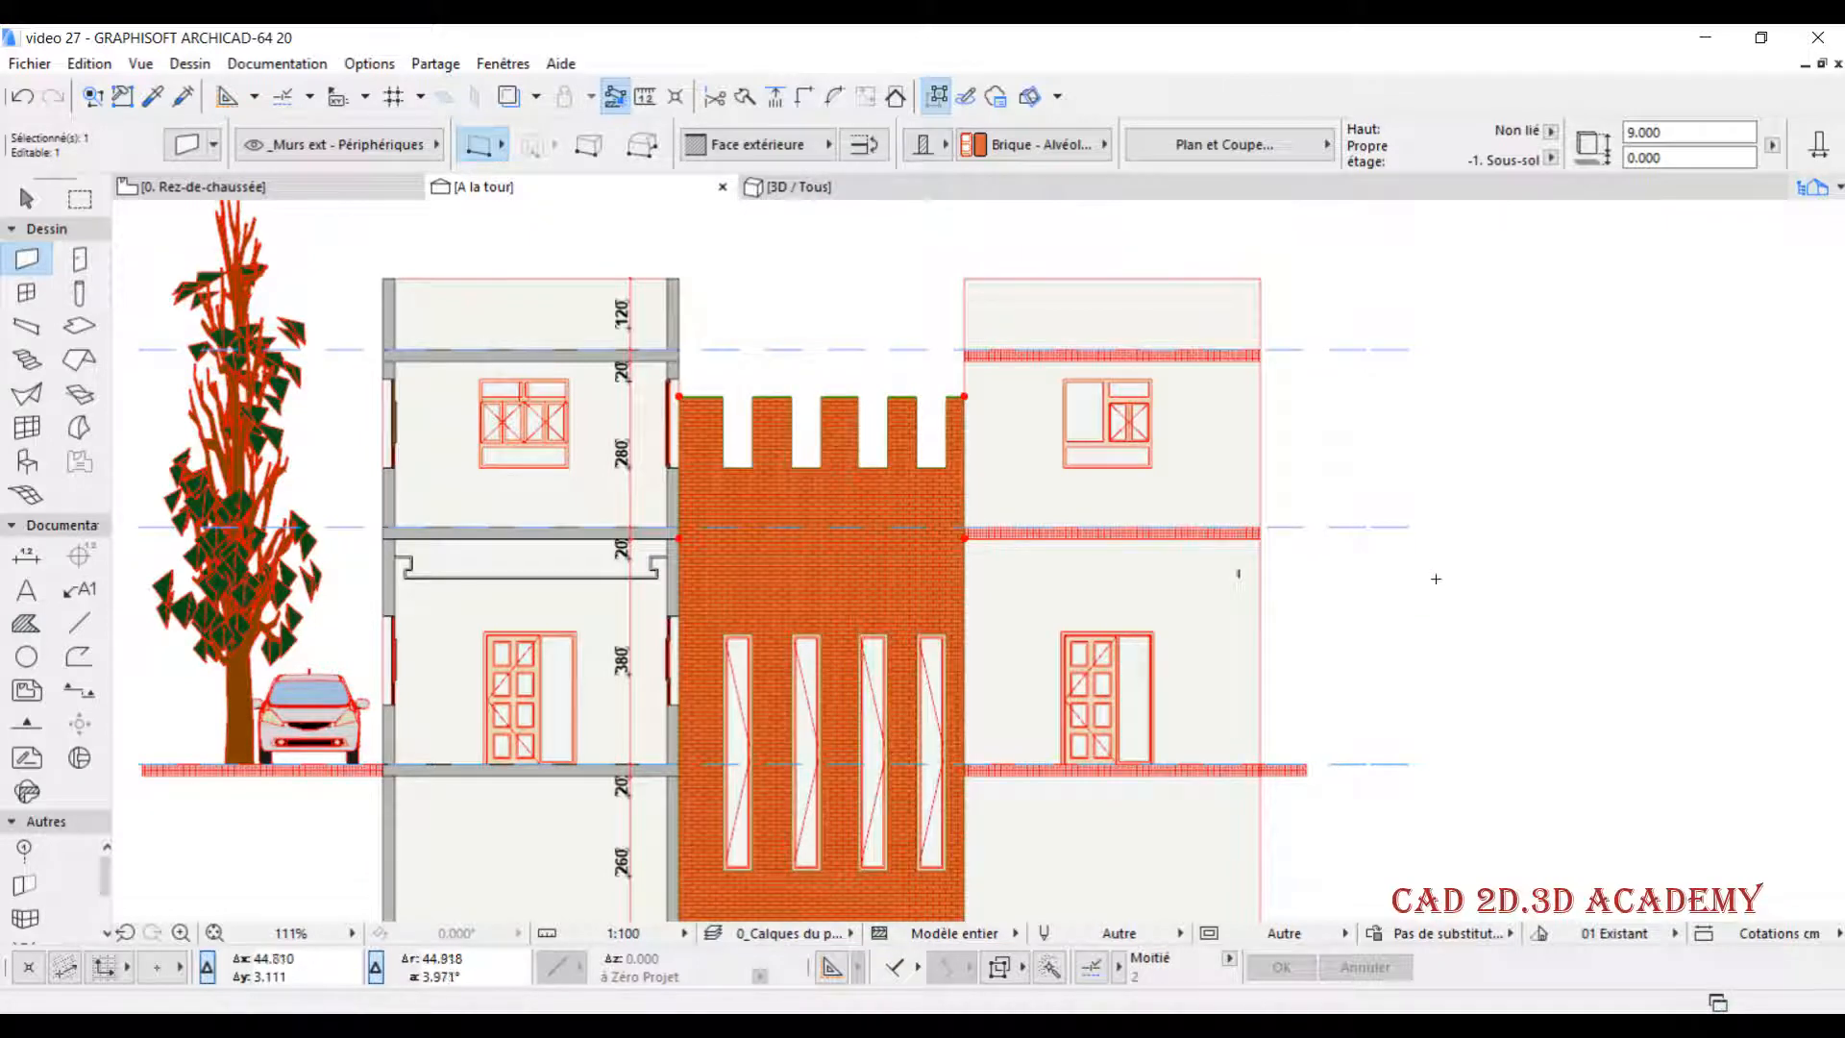
{"action": "key", "text": "Escape"}
- Examine the brick hatching on the crenellated wall up close and against the neighbouring towers
{"action": "scroll", "coordinate": [873, 493], "scroll_direction": "up", "scroll_amount": 10}
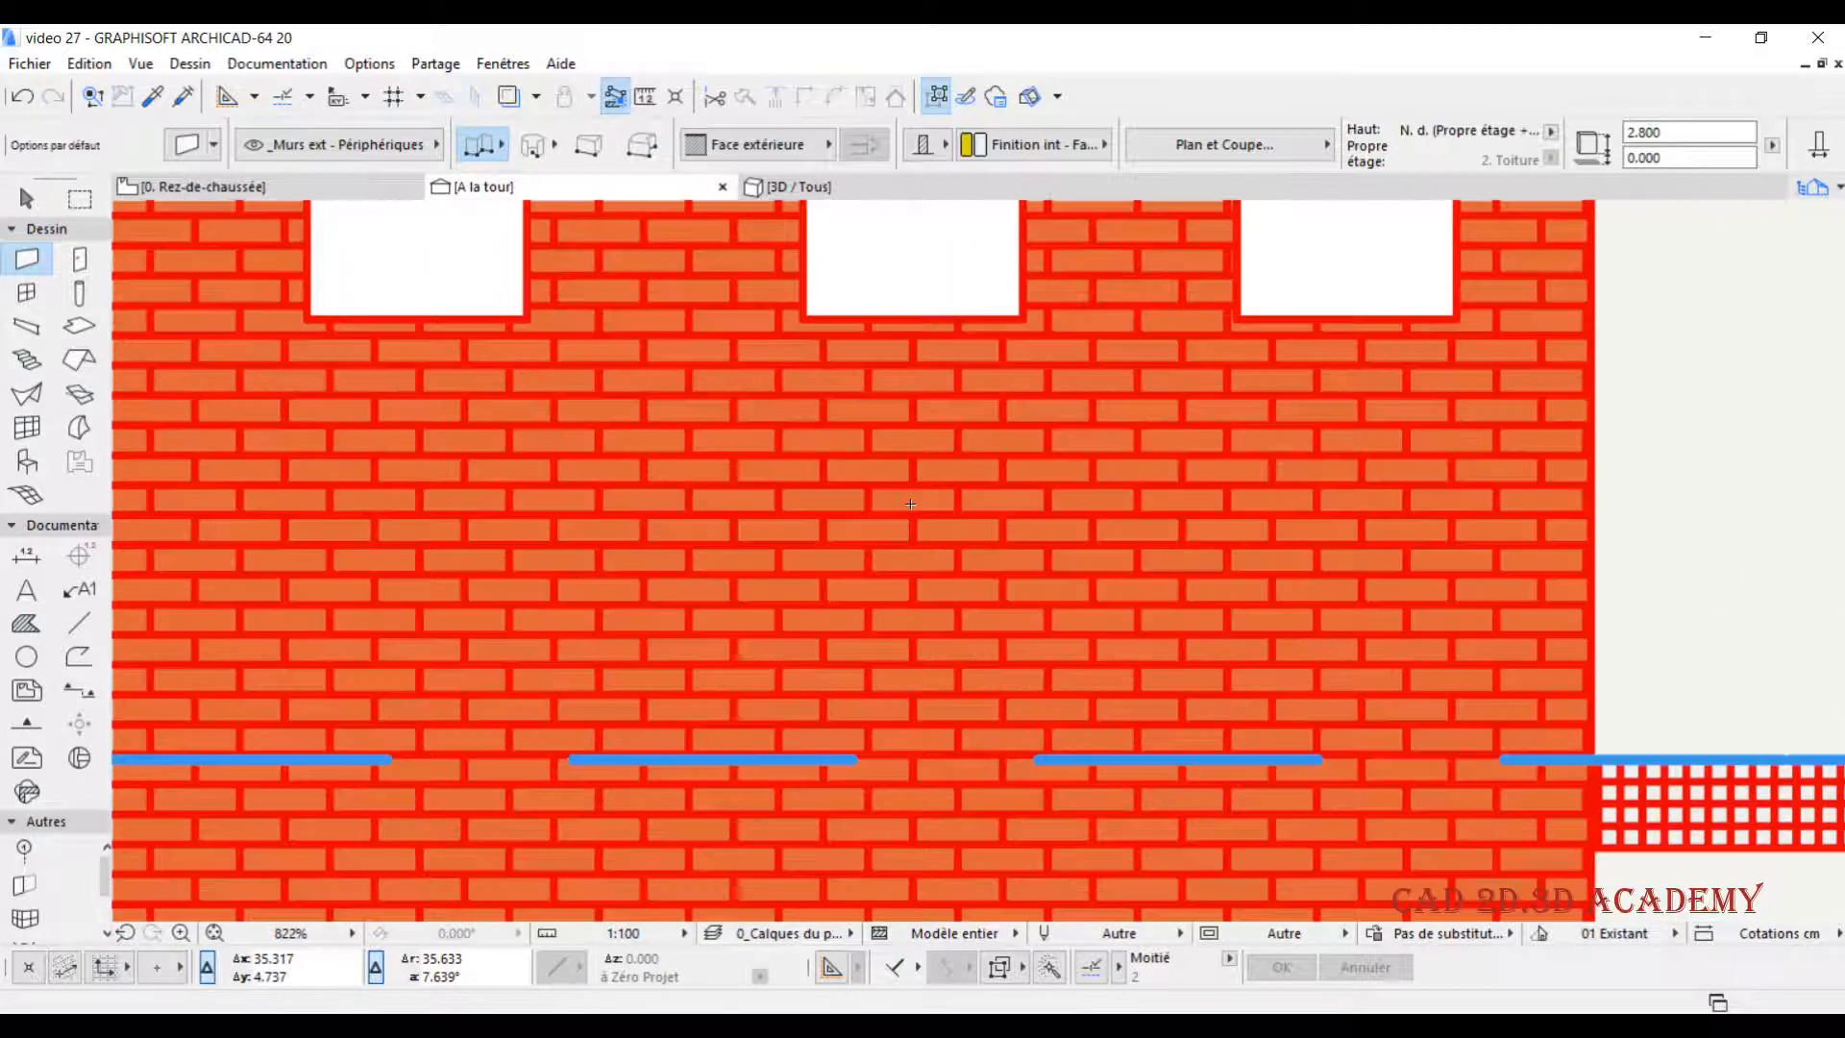
{"action": "scroll", "coordinate": [928, 510], "scroll_direction": "up", "scroll_amount": 3}
{"action": "scroll", "coordinate": [929, 511], "scroll_direction": "down", "scroll_amount": 3}
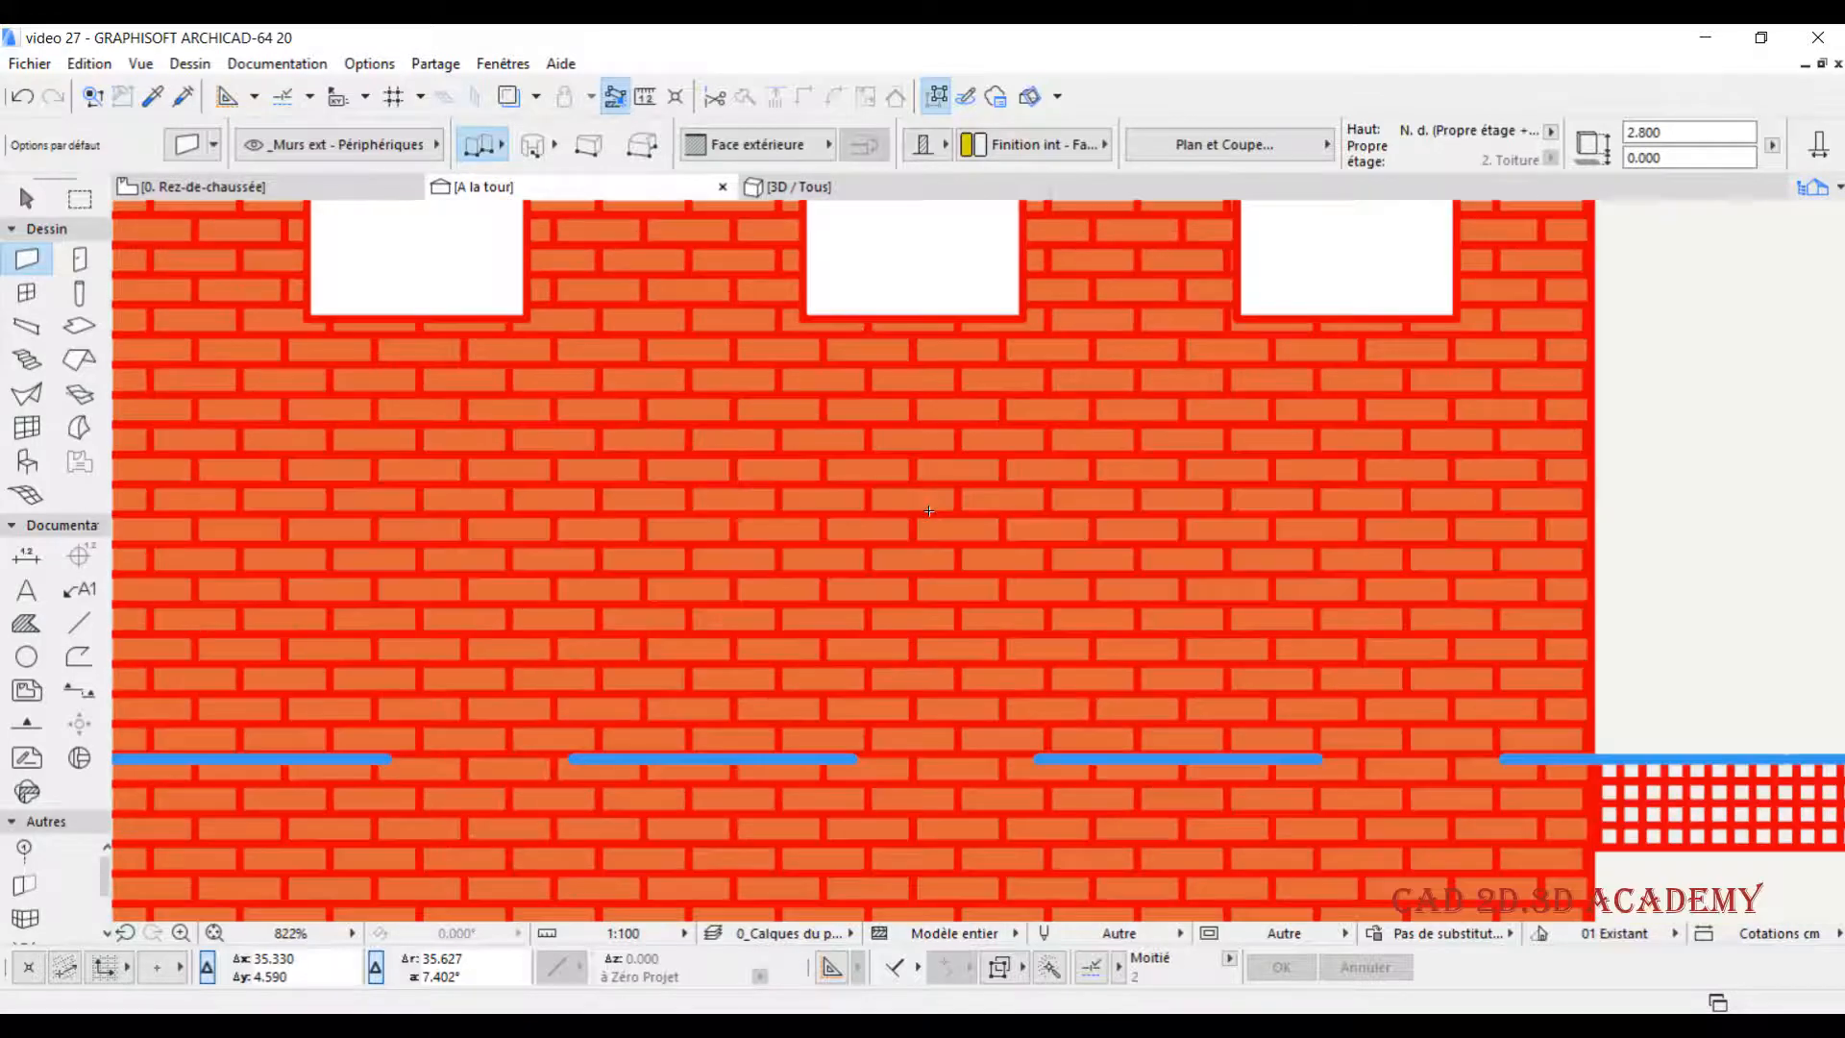
{"action": "scroll", "coordinate": [929, 511], "scroll_direction": "down", "scroll_amount": 8}
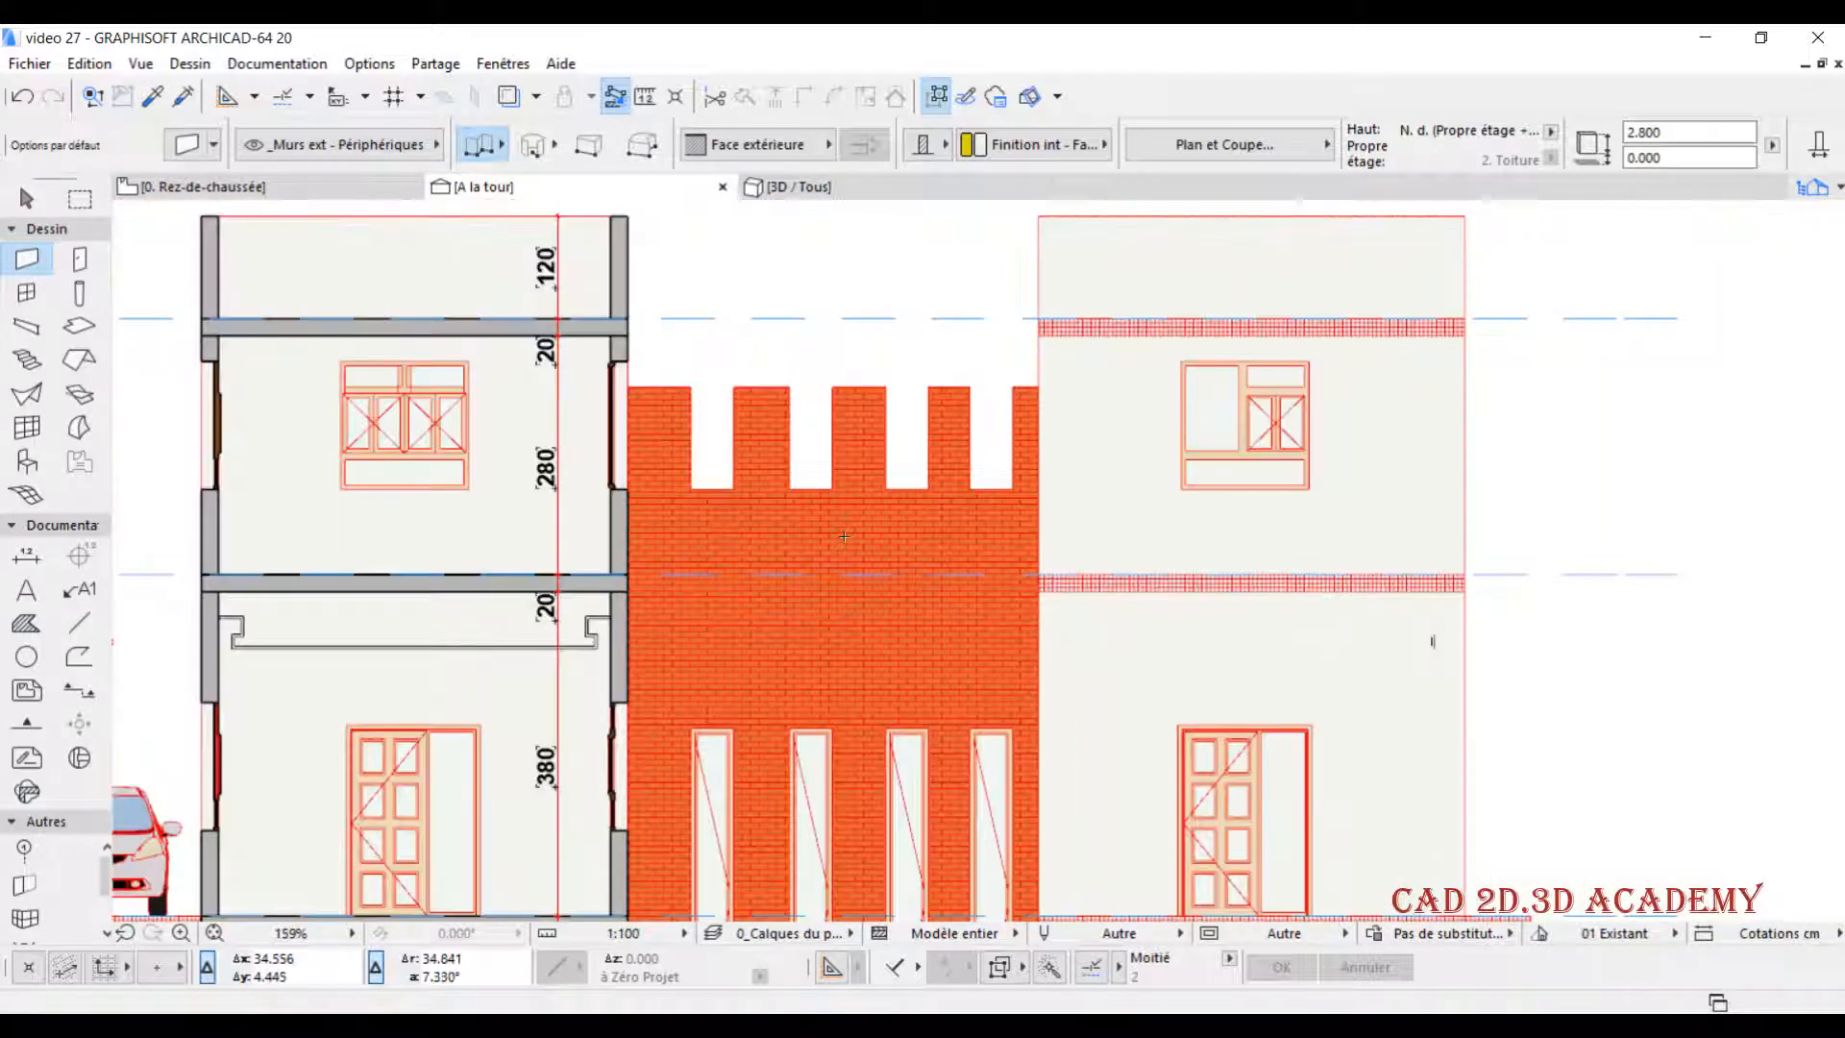
{"action": "scroll", "coordinate": [844, 543], "scroll_direction": "down", "scroll_amount": 1}
{"action": "scroll", "coordinate": [836, 595], "scroll_direction": "down", "scroll_amount": 1}
{"action": "middle_click_drag", "start_coordinate": [836, 595], "coordinate": [837, 519]}
{"action": "scroll", "coordinate": [838, 518], "scroll_direction": "up", "scroll_amount": 1}
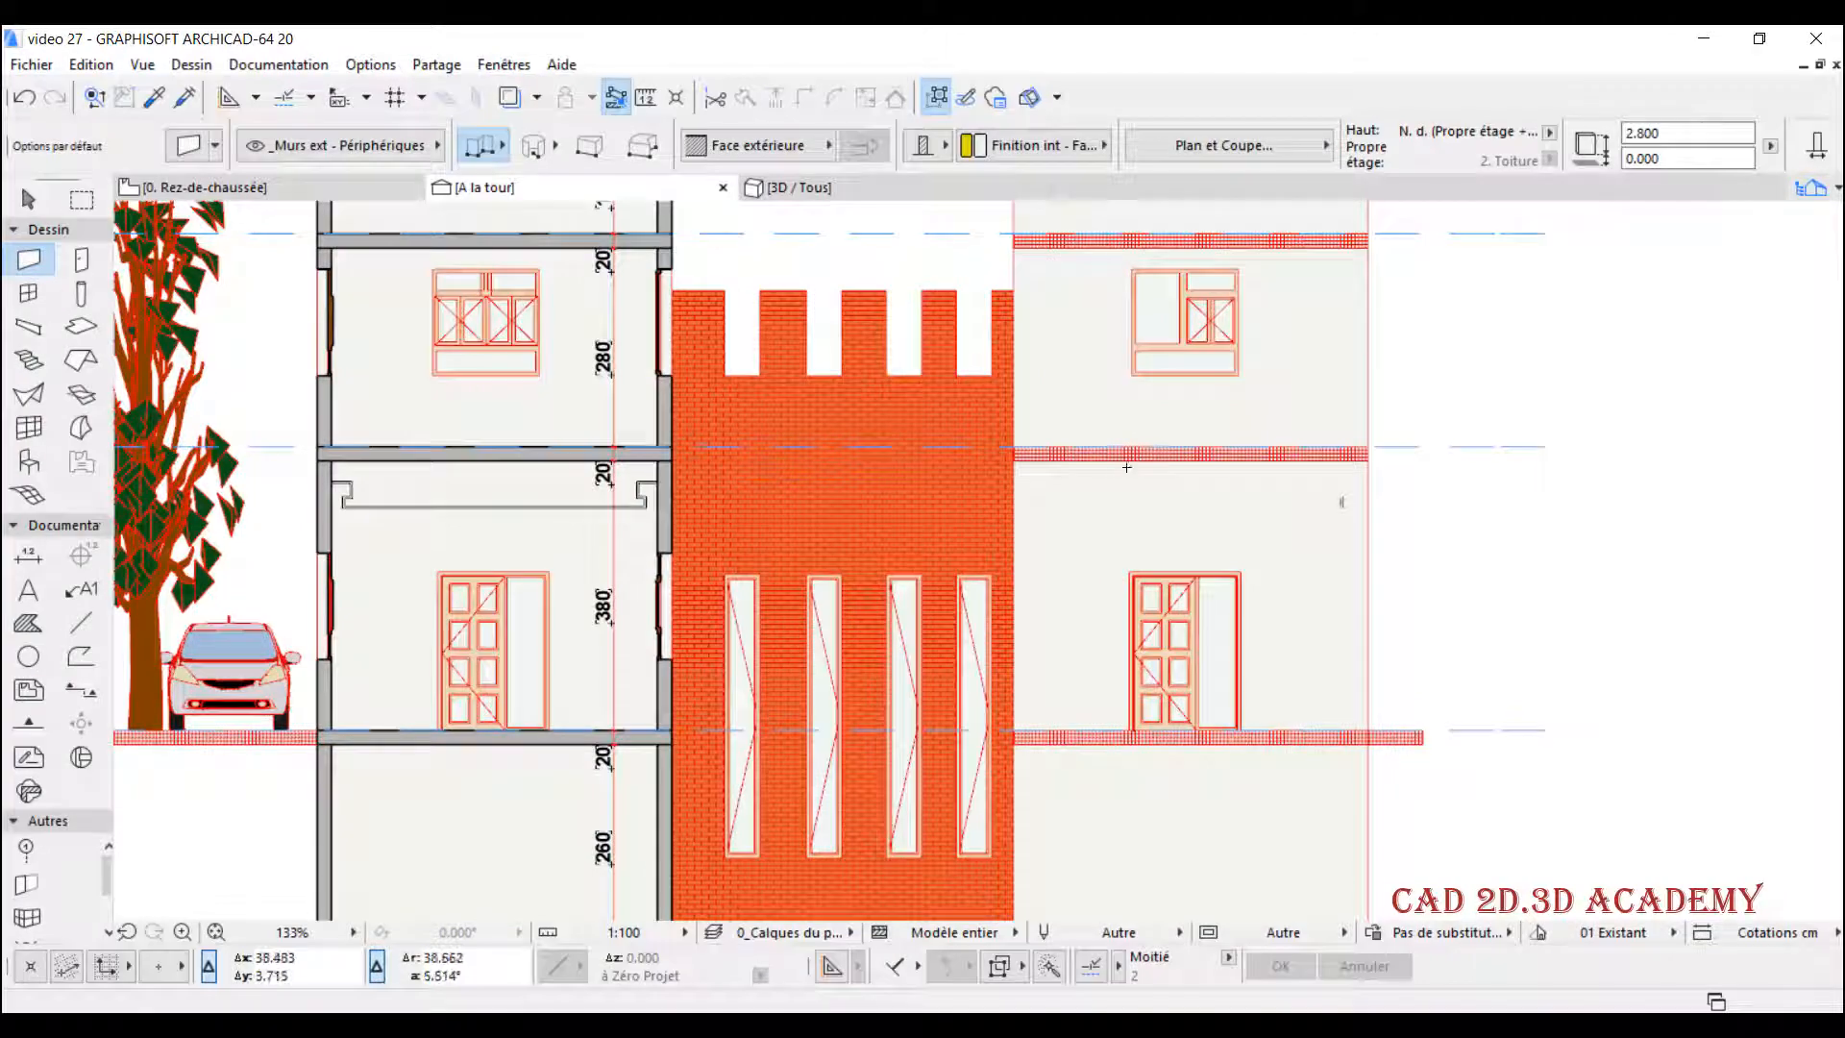
- Disable Hachurage vectoriel 3D for the section's uncut elements, apply it and check the crenellated wall's surface
{"action": "right_click", "coordinate": [623, 174]}
{"action": "left_click", "coordinate": [610, 180]}
{"action": "right_click", "coordinate": [609, 182]}
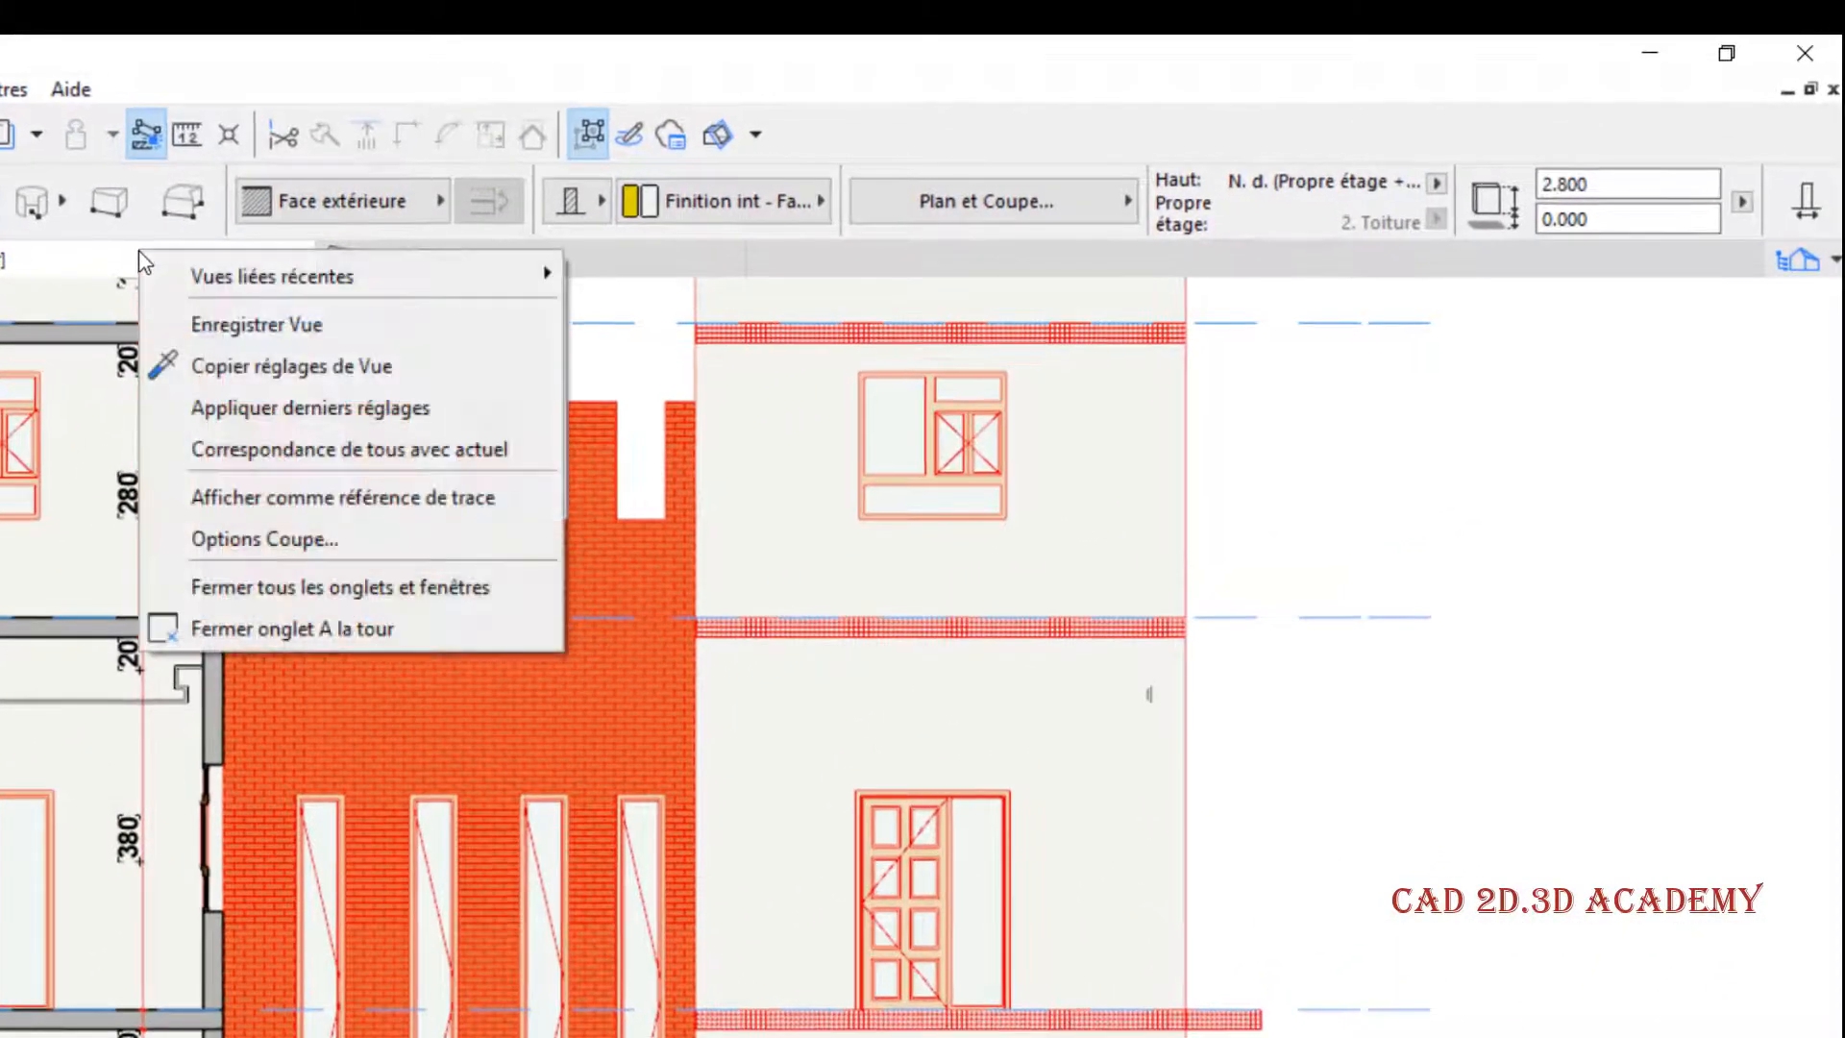
{"action": "left_click", "coordinate": [240, 546]}
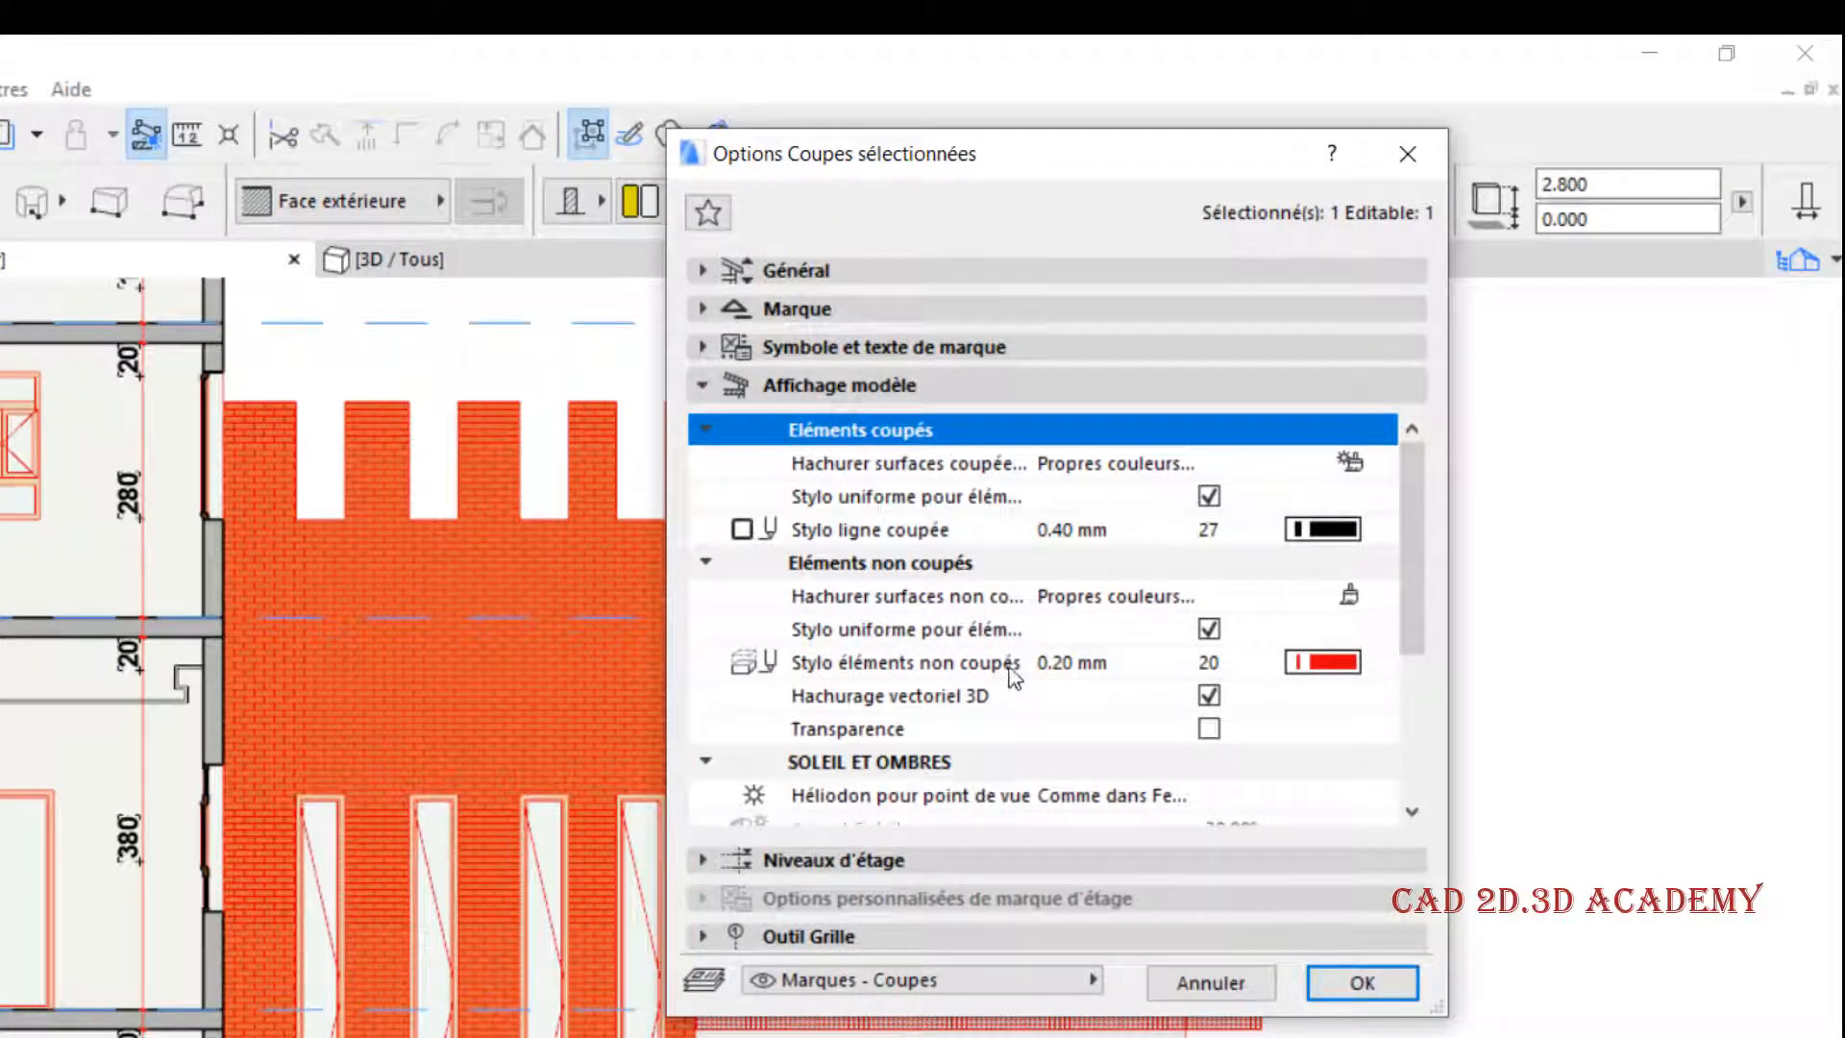
{"action": "left_click", "coordinate": [1208, 695]}
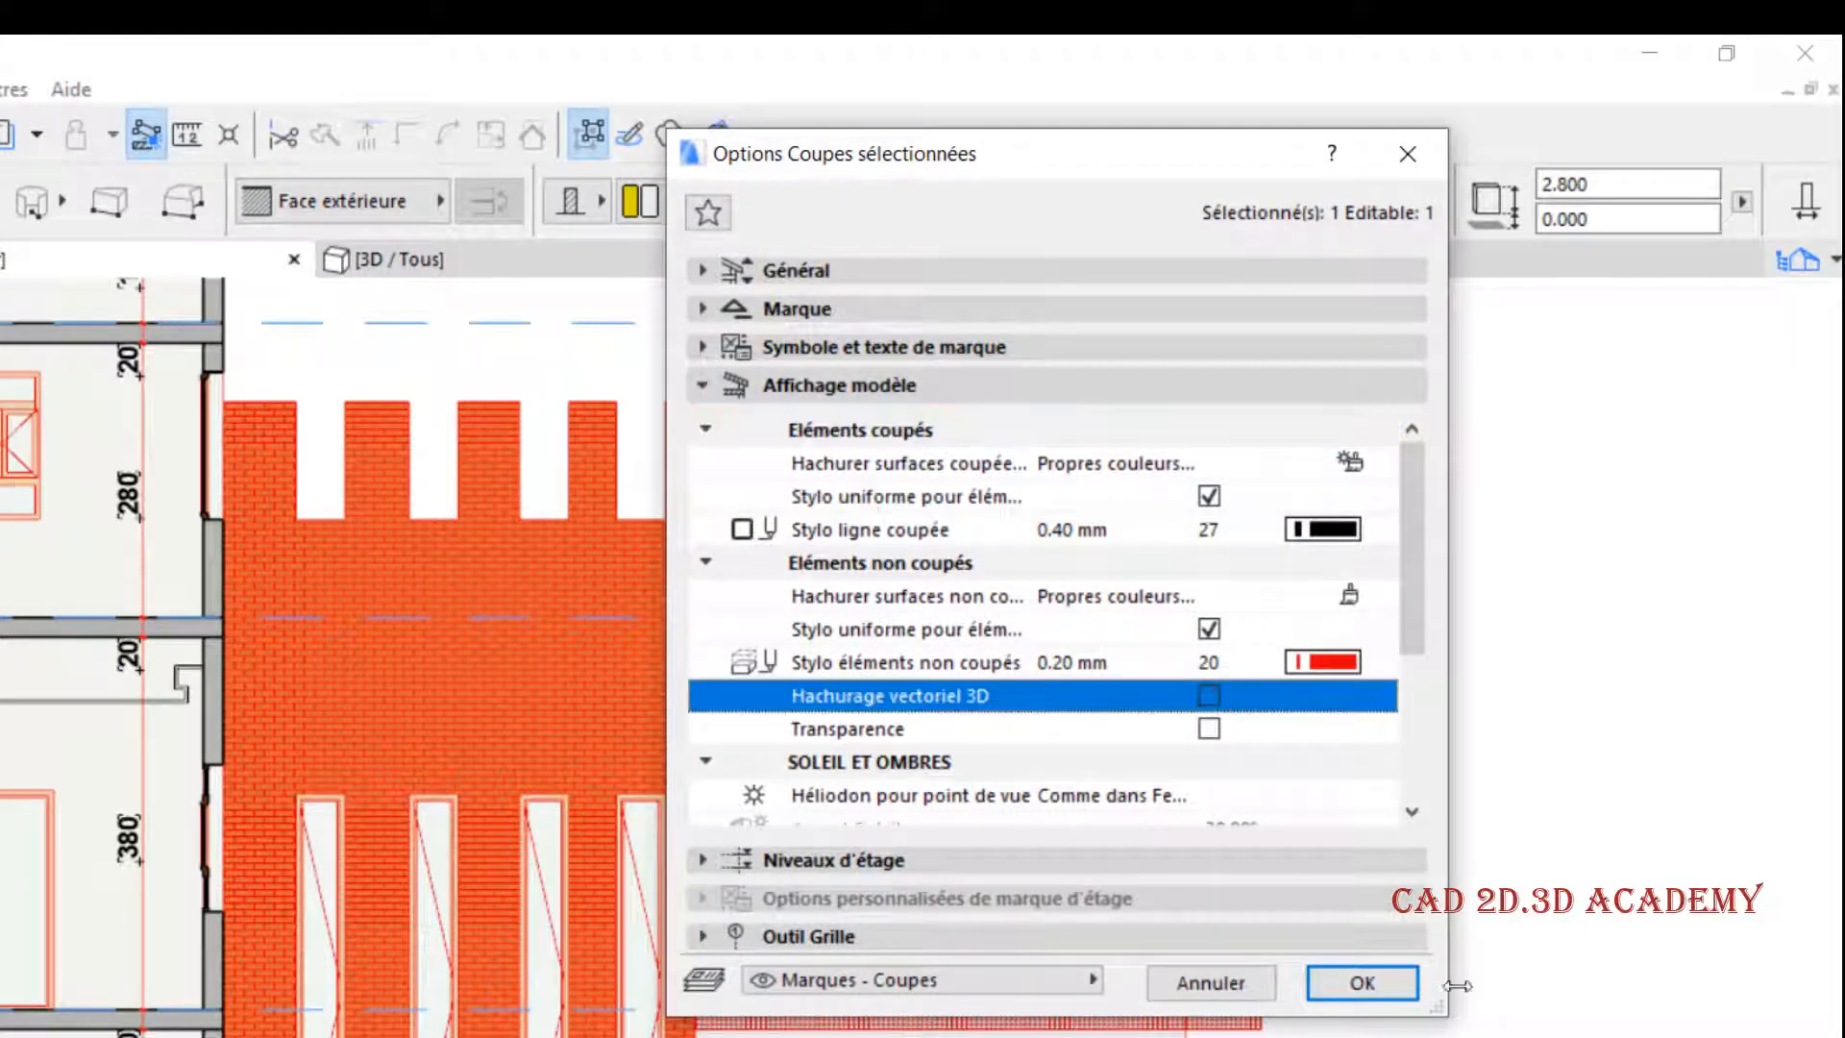
{"action": "left_click", "coordinate": [1386, 997]}
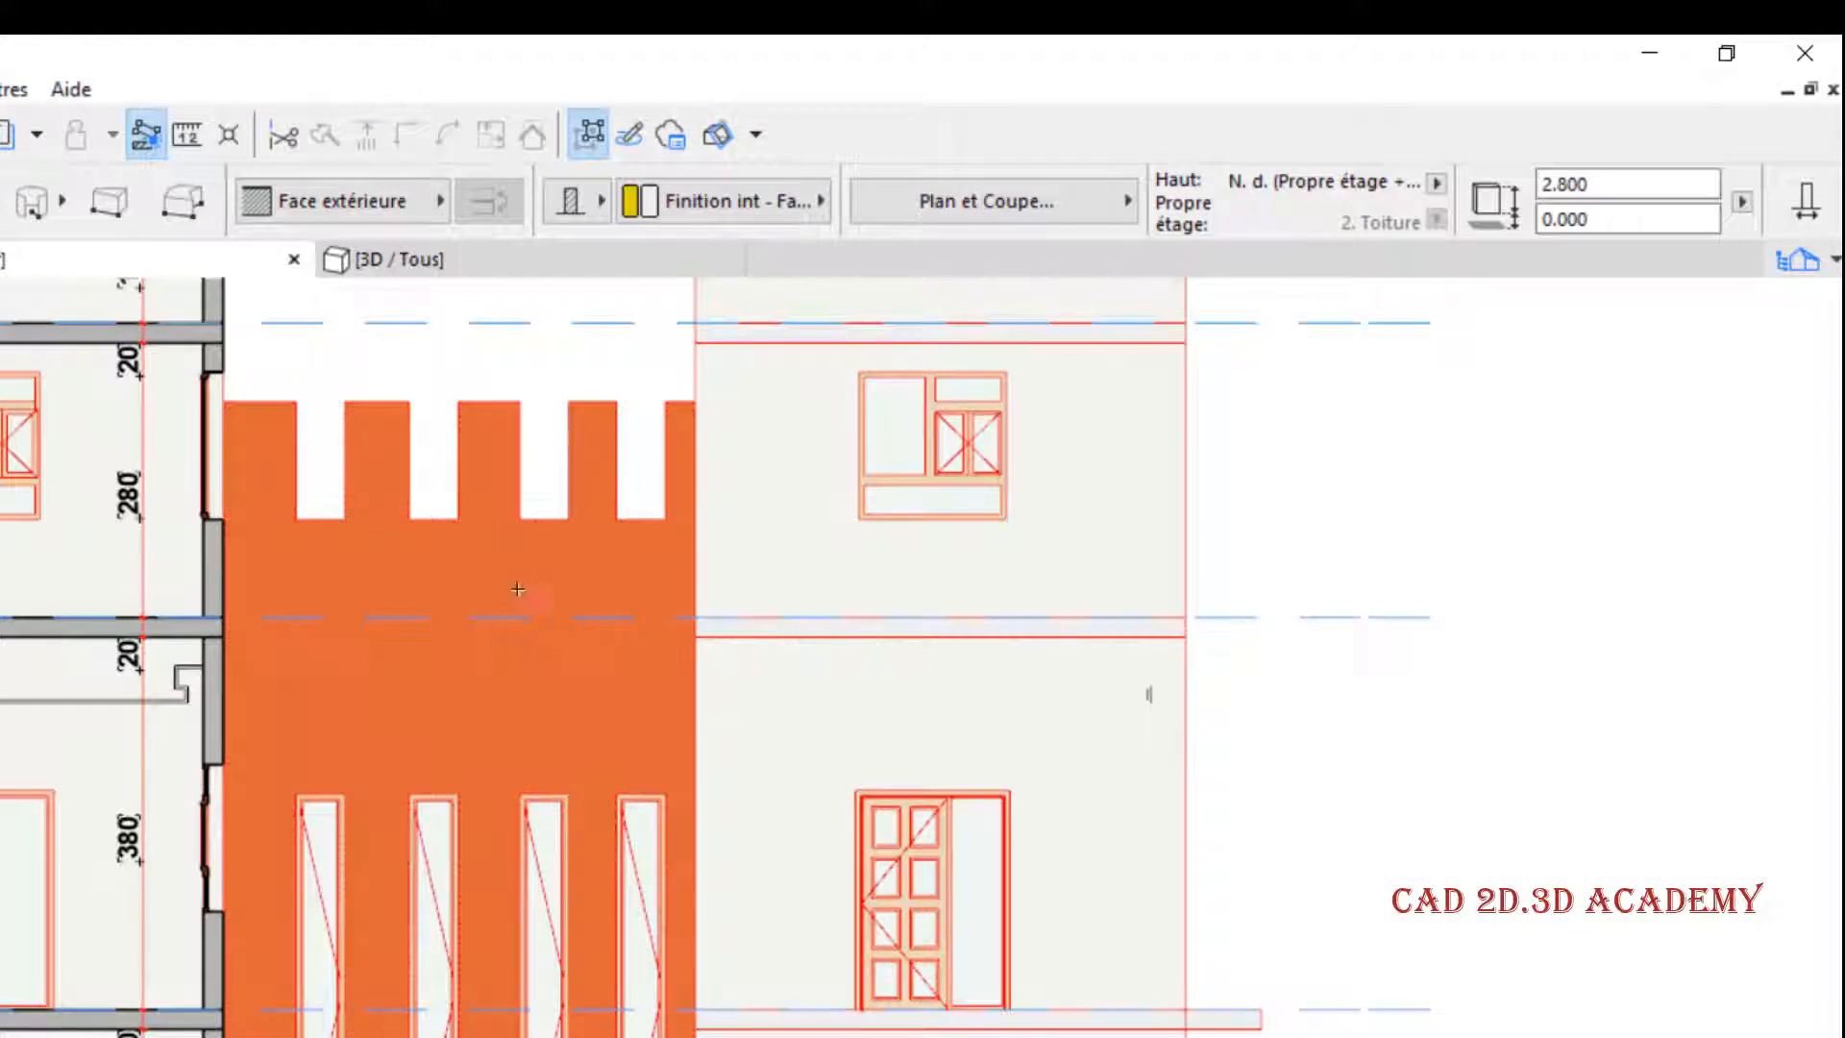
{"action": "scroll", "coordinate": [478, 547], "scroll_direction": "up", "scroll_amount": 3}
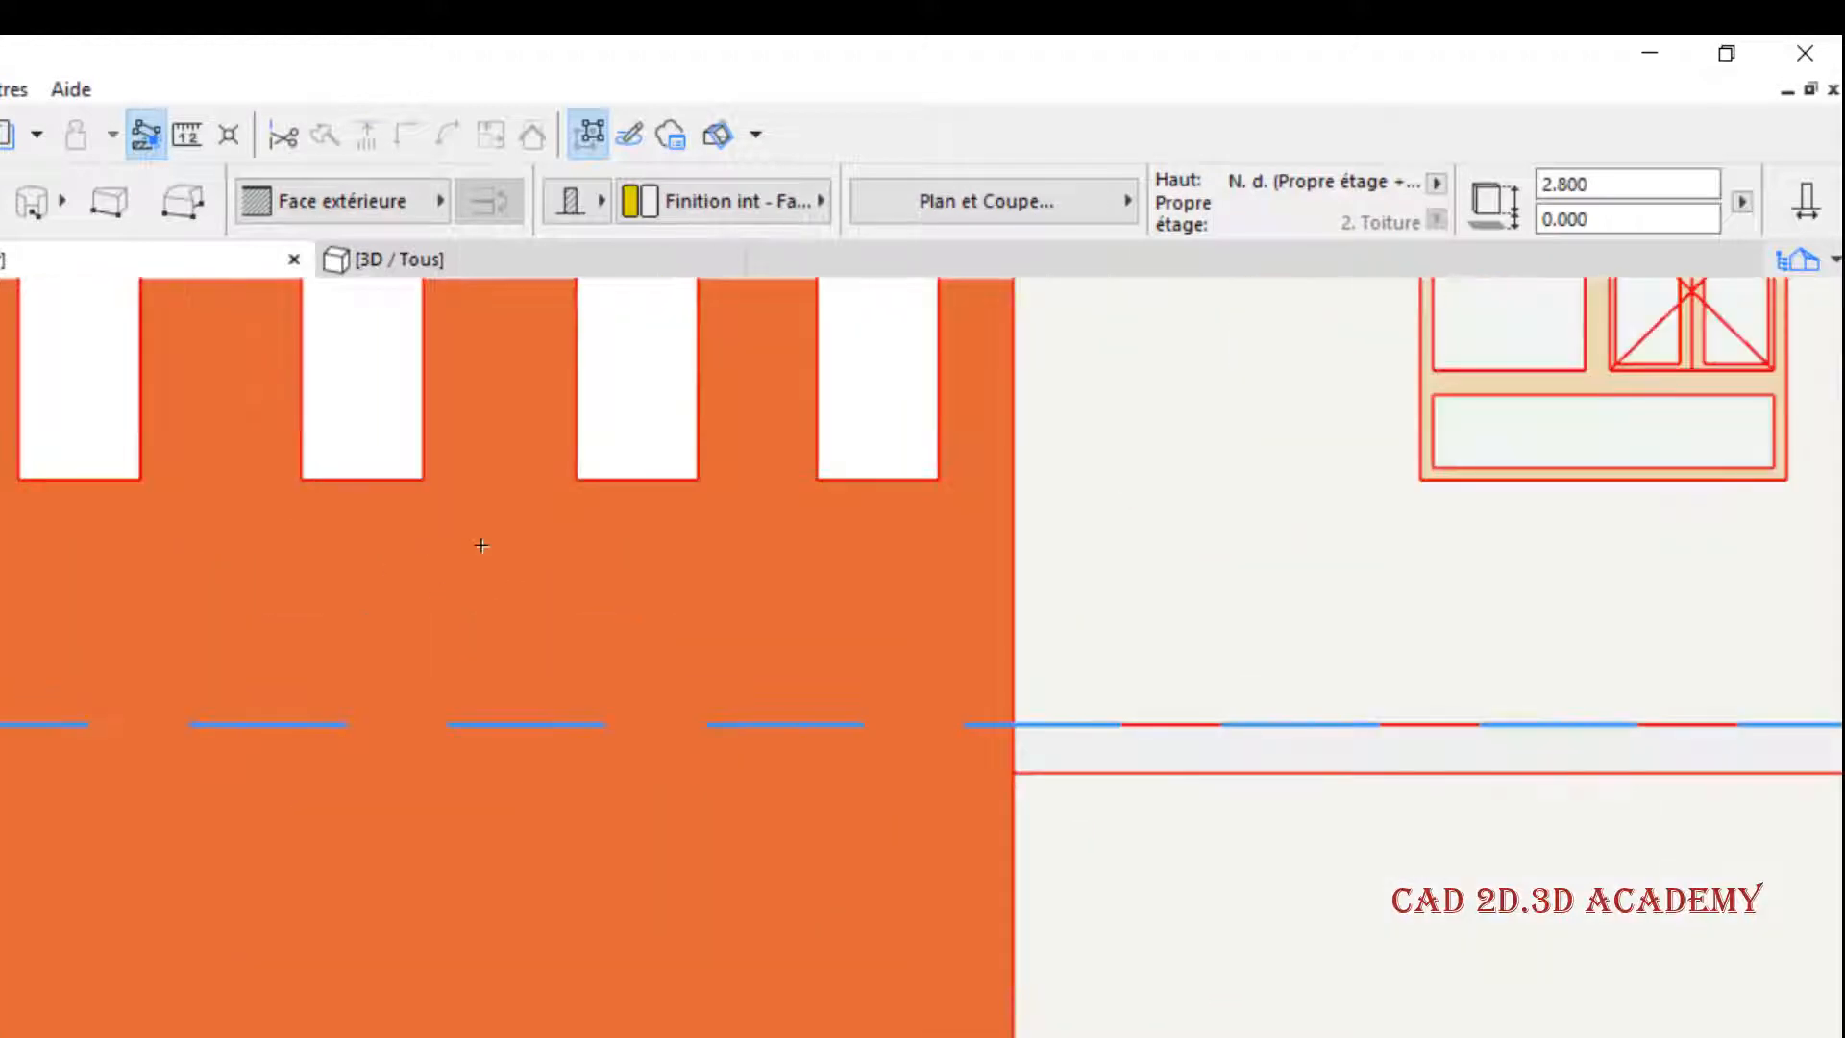
{"action": "scroll", "coordinate": [380, 642], "scroll_direction": "down", "scroll_amount": 1}
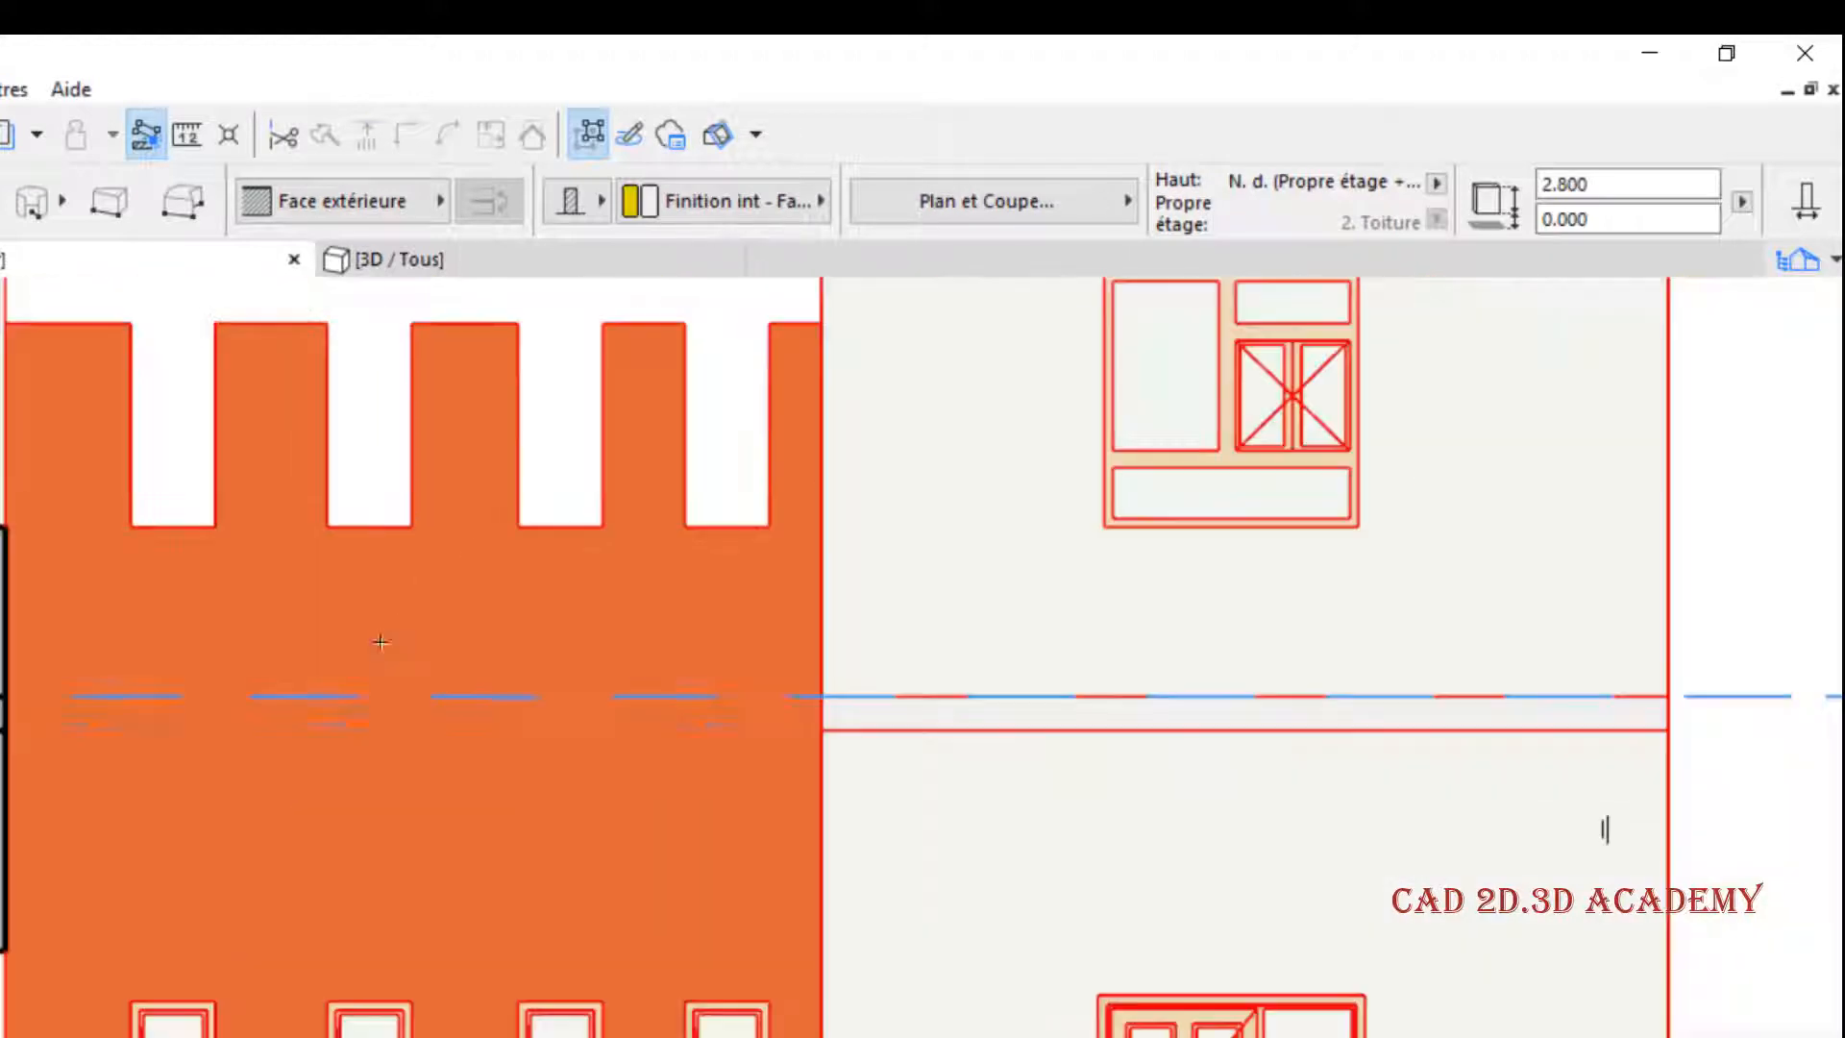
- Enable Hachurage vectoriel 3D for the section's uncut elements, apply it and check the brick pattern on the crenellated wall
{"action": "right_click", "coordinate": [39, 254]}
{"action": "left_click", "coordinate": [154, 530]}
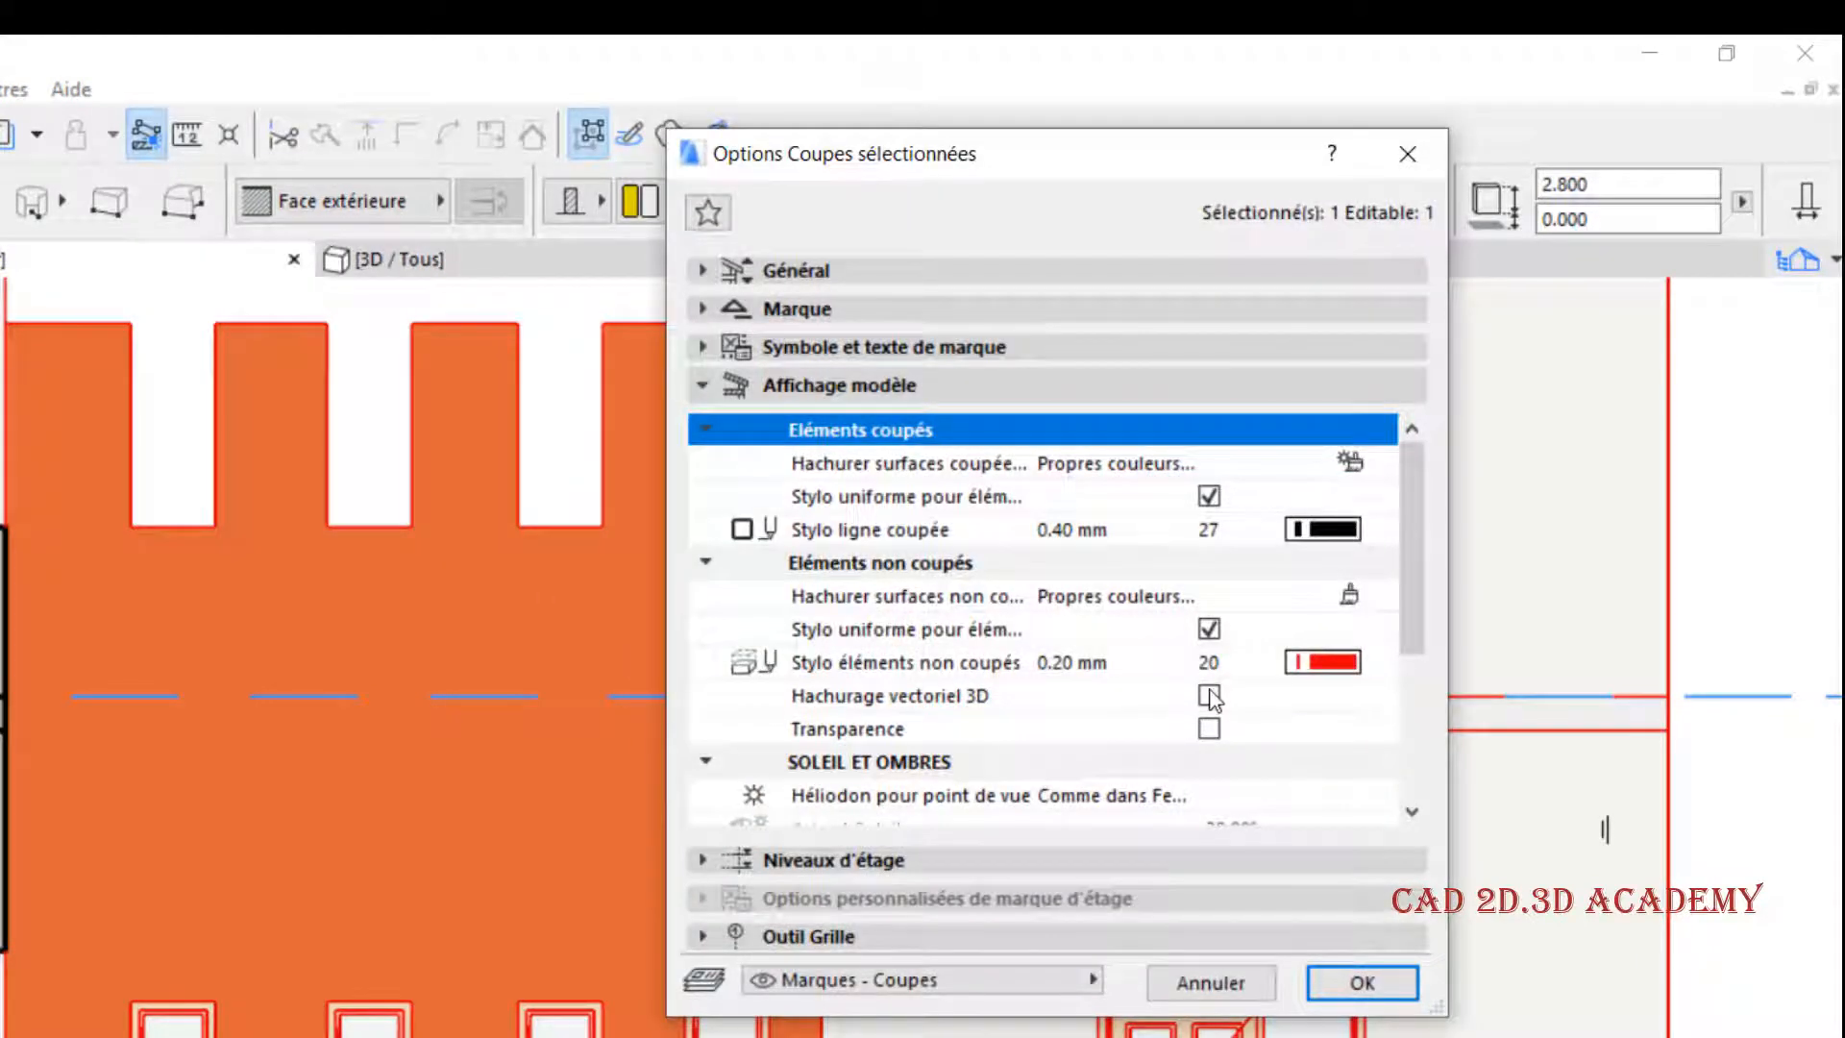
{"action": "left_click", "coordinate": [1209, 696]}
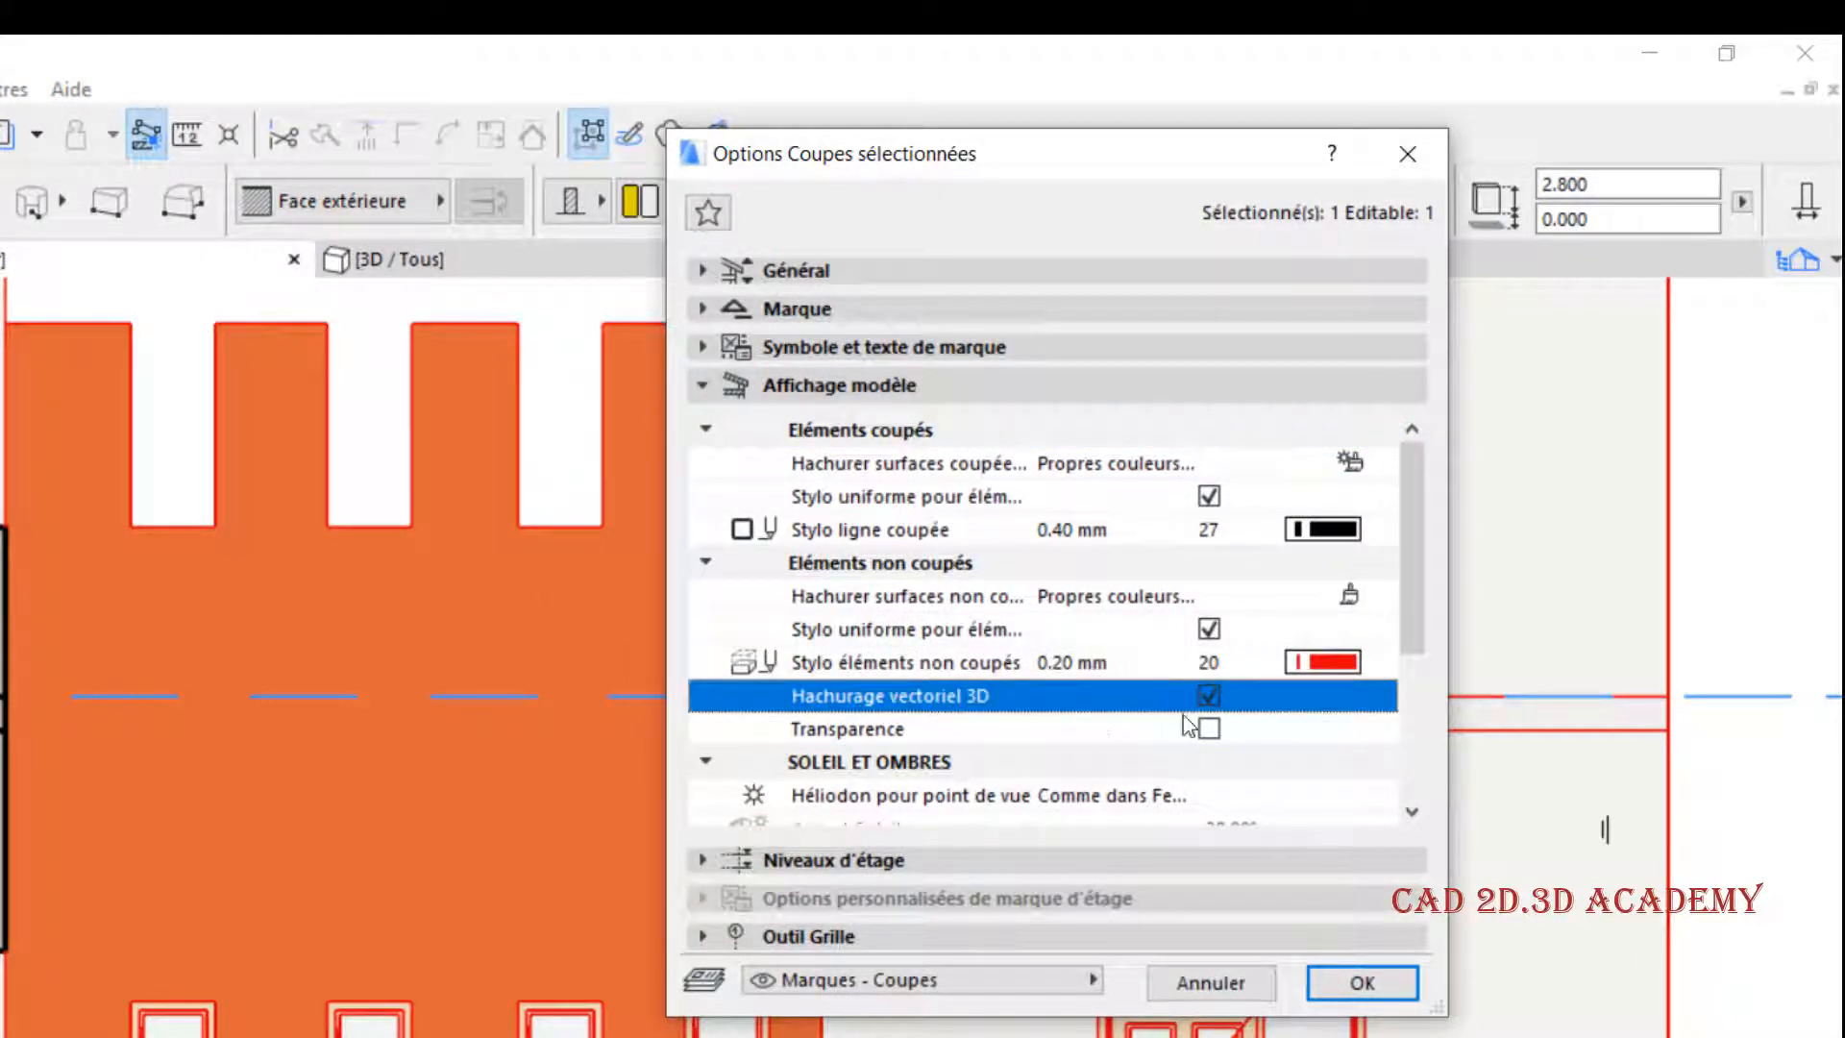
{"action": "left_click", "coordinate": [1361, 982]}
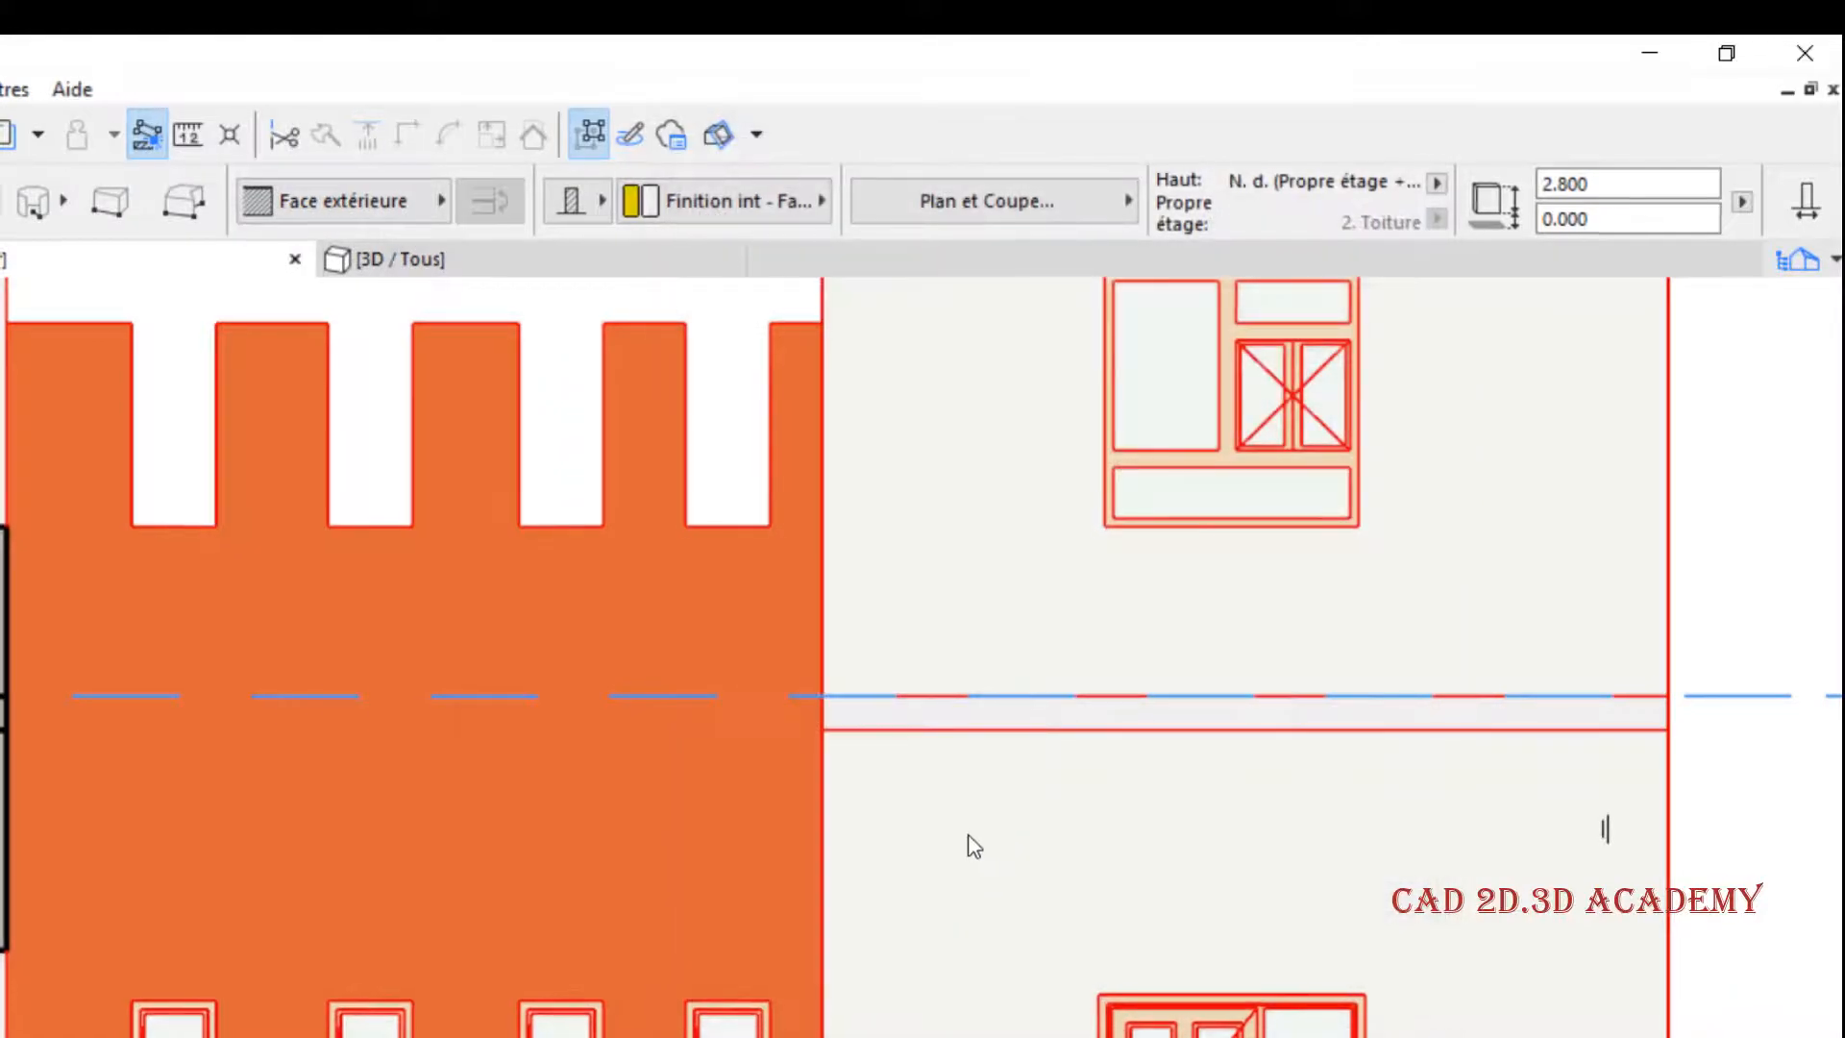
{"action": "scroll", "coordinate": [1115, 662], "scroll_direction": "down", "scroll_amount": 3}
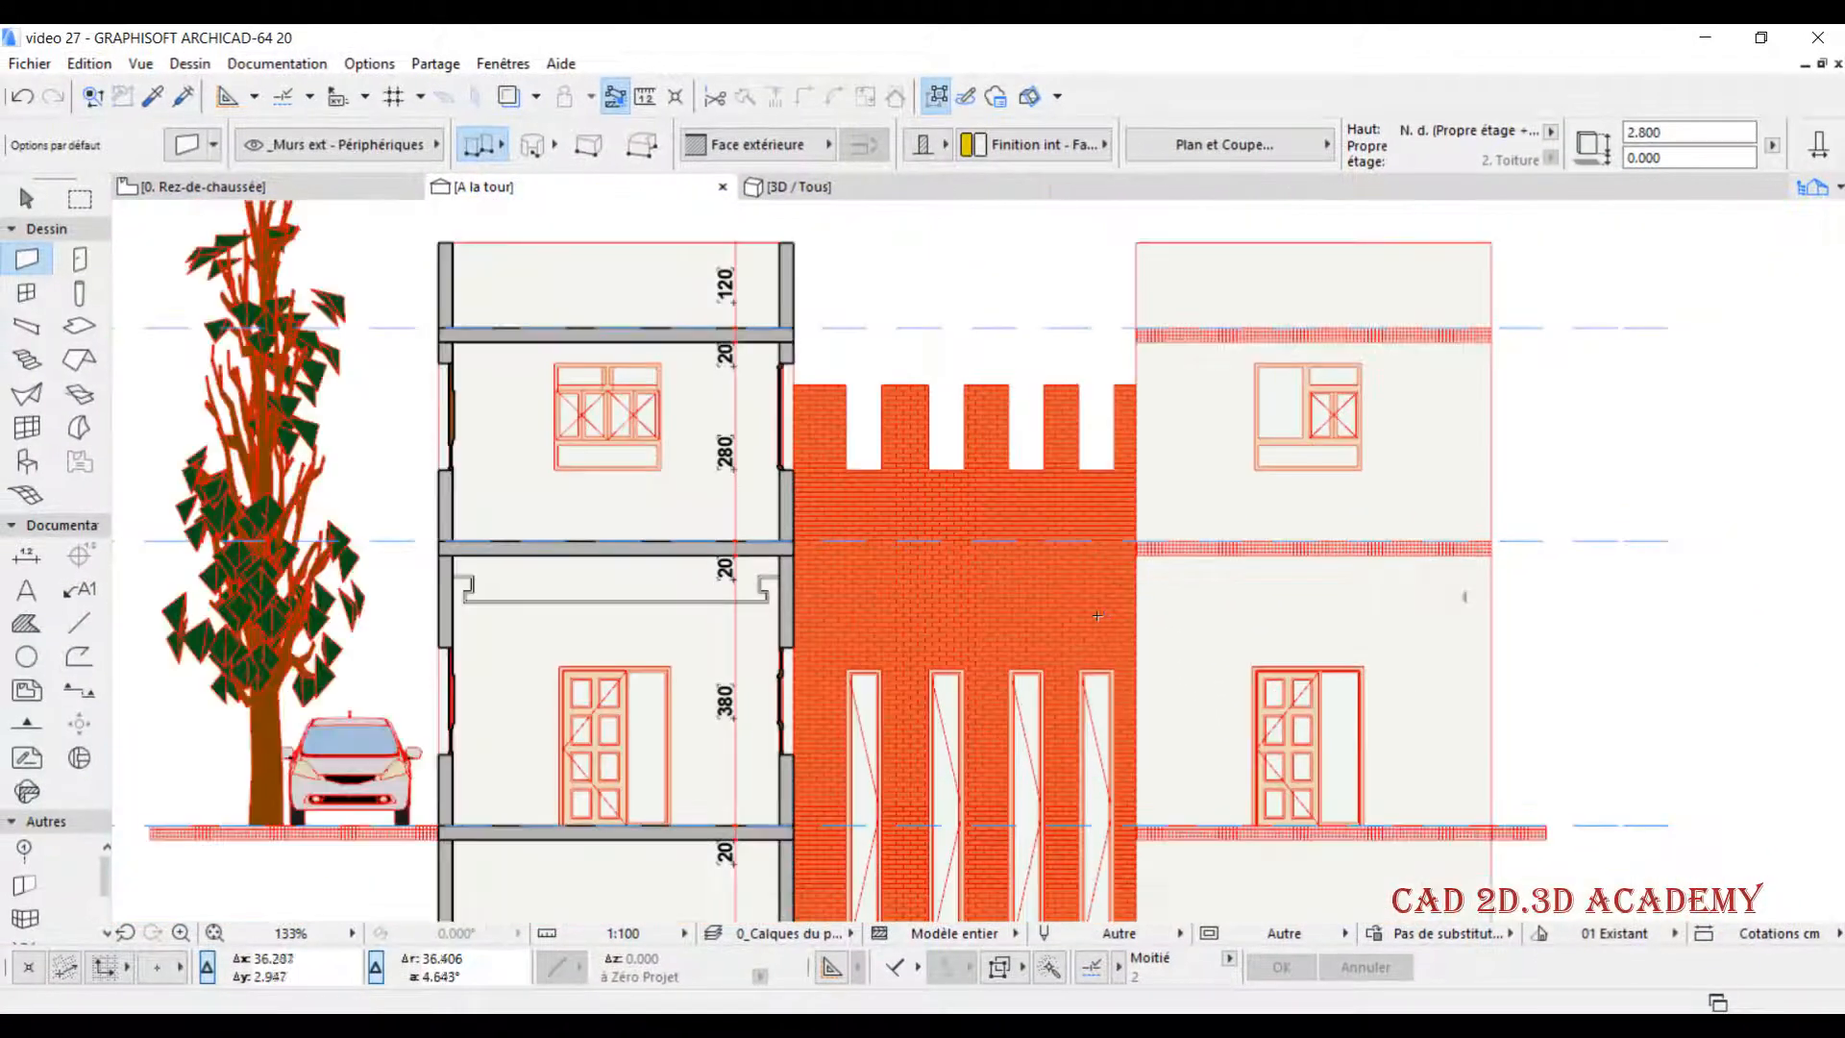
{"action": "scroll", "coordinate": [288, 744], "scroll_direction": "up", "scroll_amount": 7}
{"action": "scroll", "coordinate": [512, 732], "scroll_direction": "down", "scroll_amount": 5}
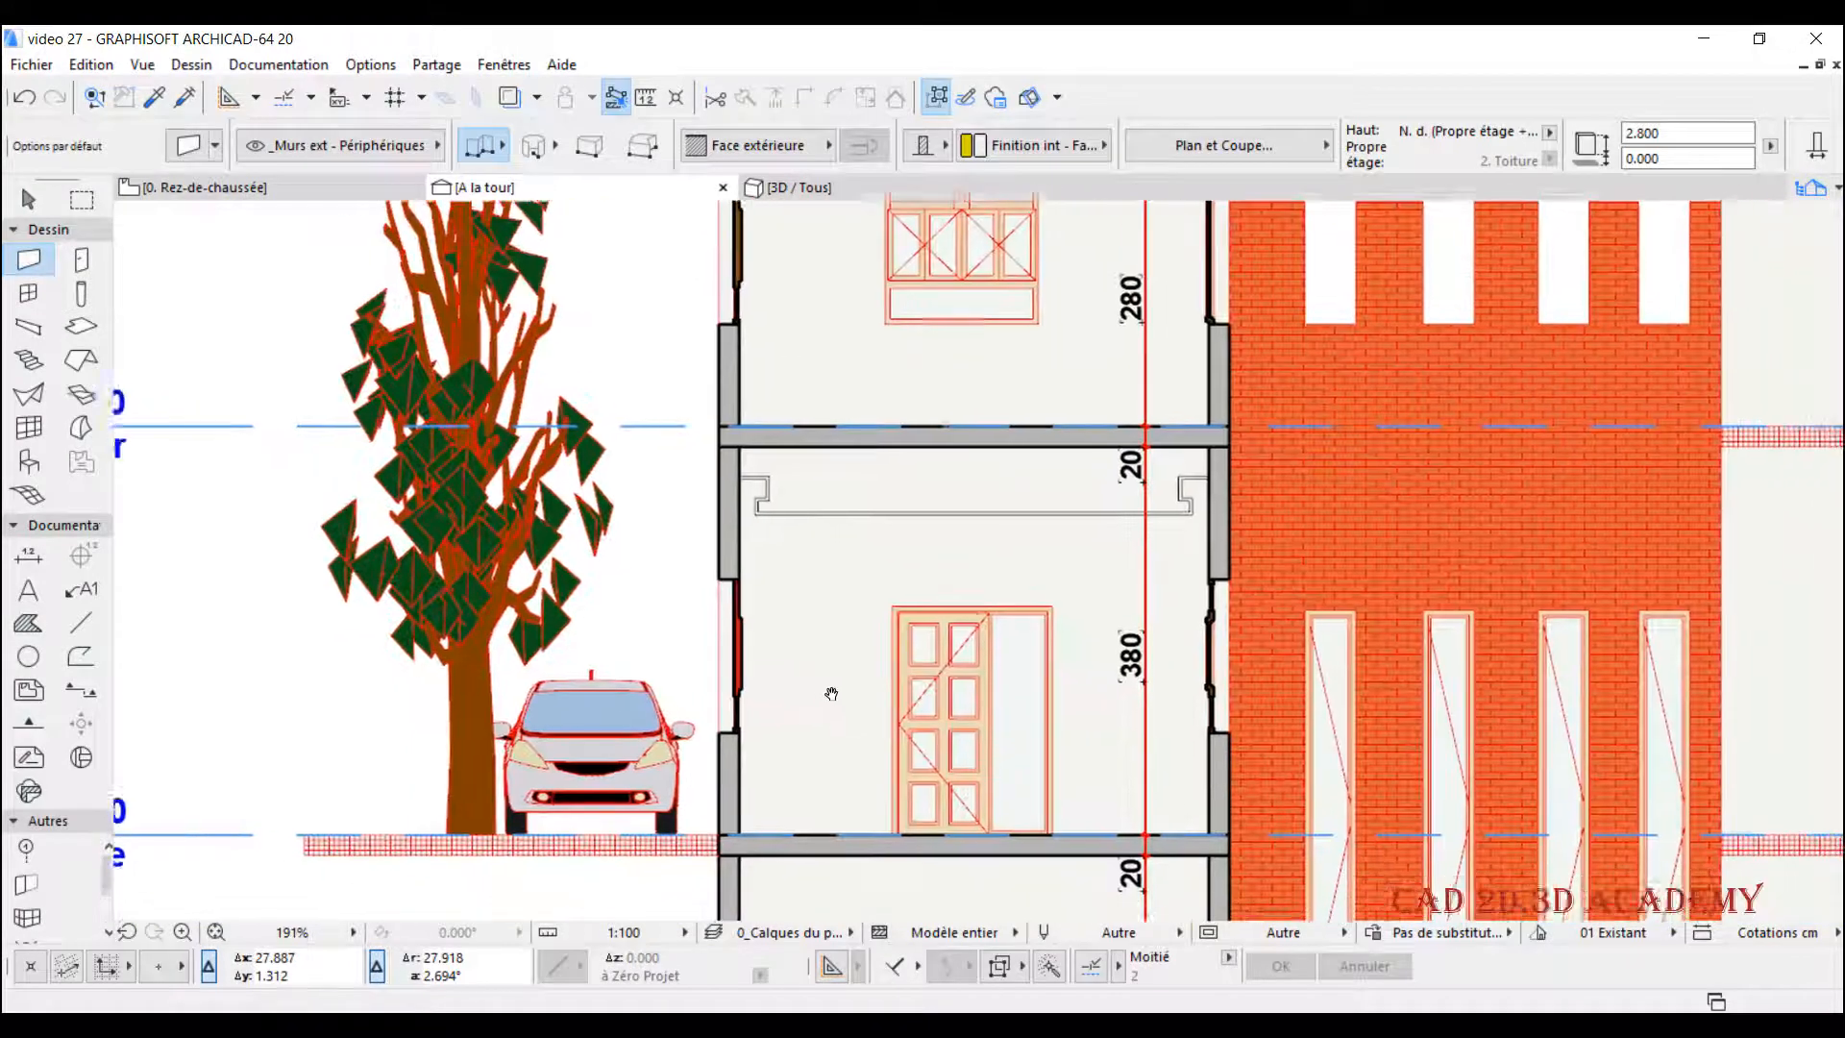
{"action": "scroll", "coordinate": [820, 663], "scroll_direction": "down", "scroll_amount": 3}
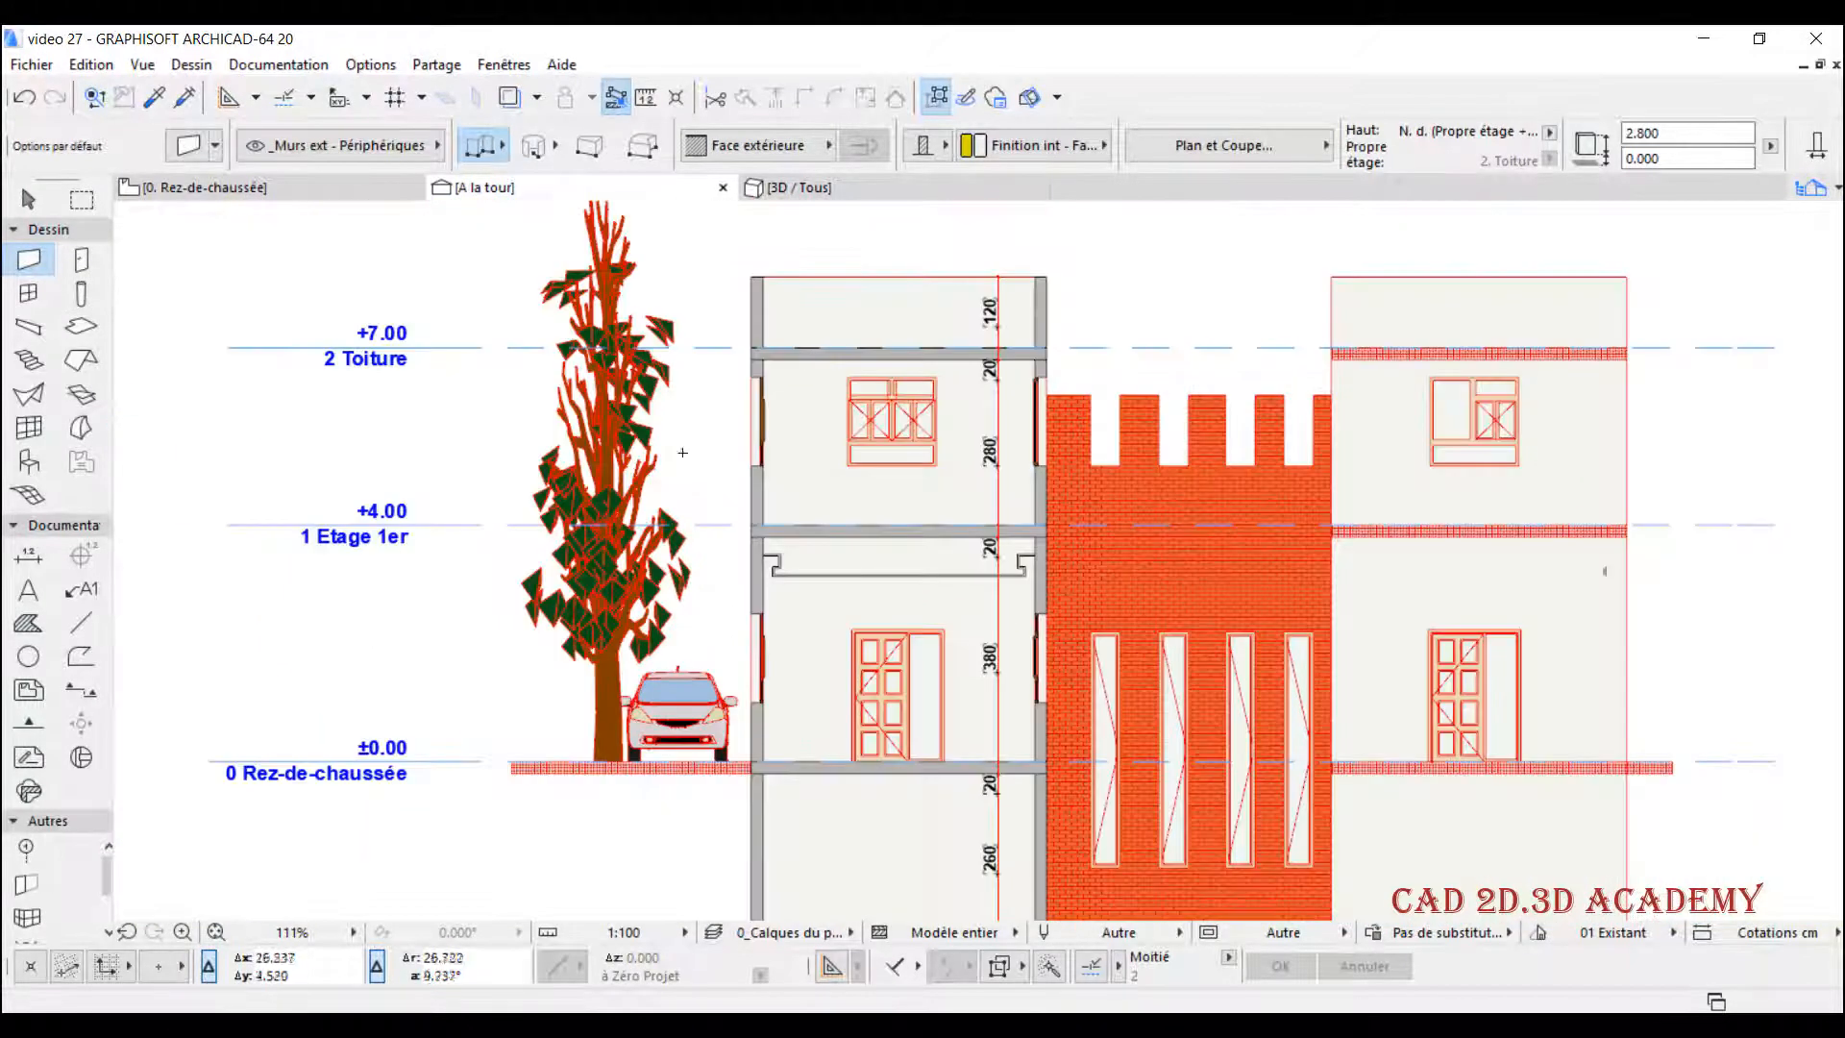
- Go back to the Rez-de-chaussée floor plan and clear the wall selection
{"action": "left_click", "coordinate": [272, 190]}
{"action": "scroll", "coordinate": [858, 512], "scroll_direction": "down", "scroll_amount": 3}
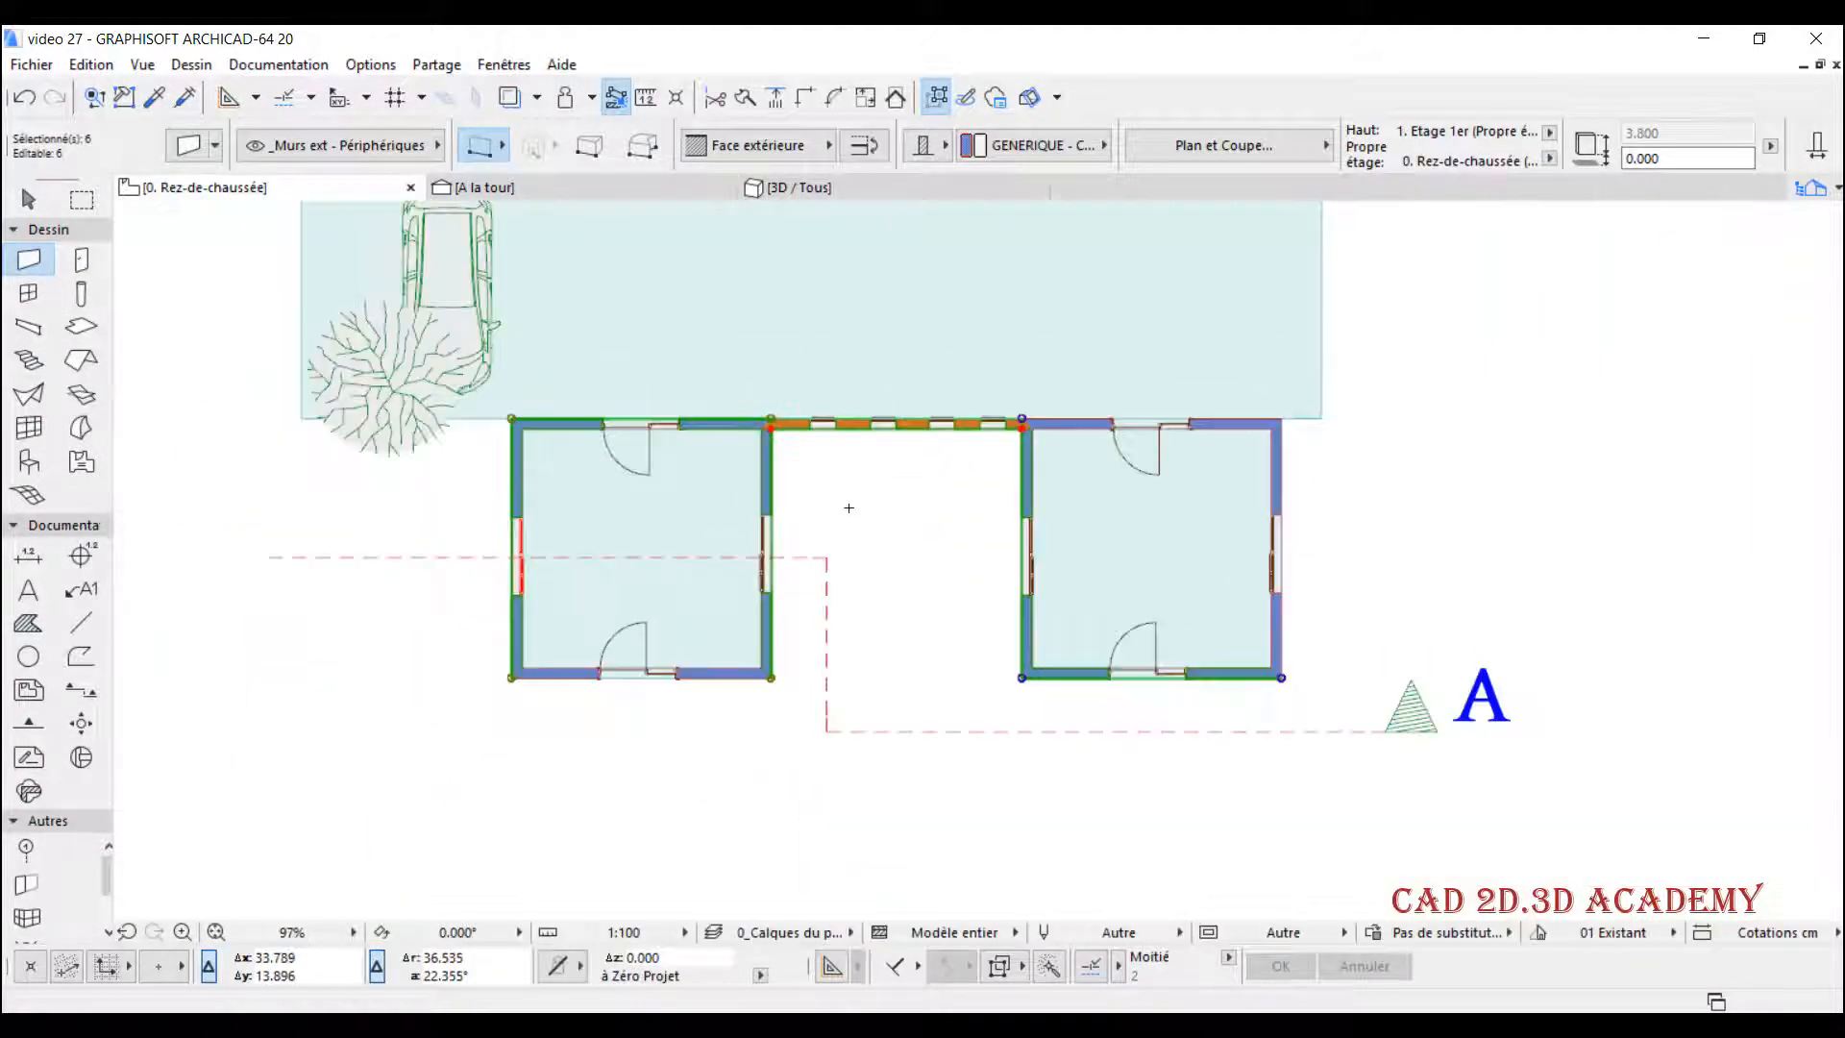
{"action": "middle_click_drag", "start_coordinate": [867, 481], "coordinate": [870, 550]}
{"action": "key", "text": "Escape"}
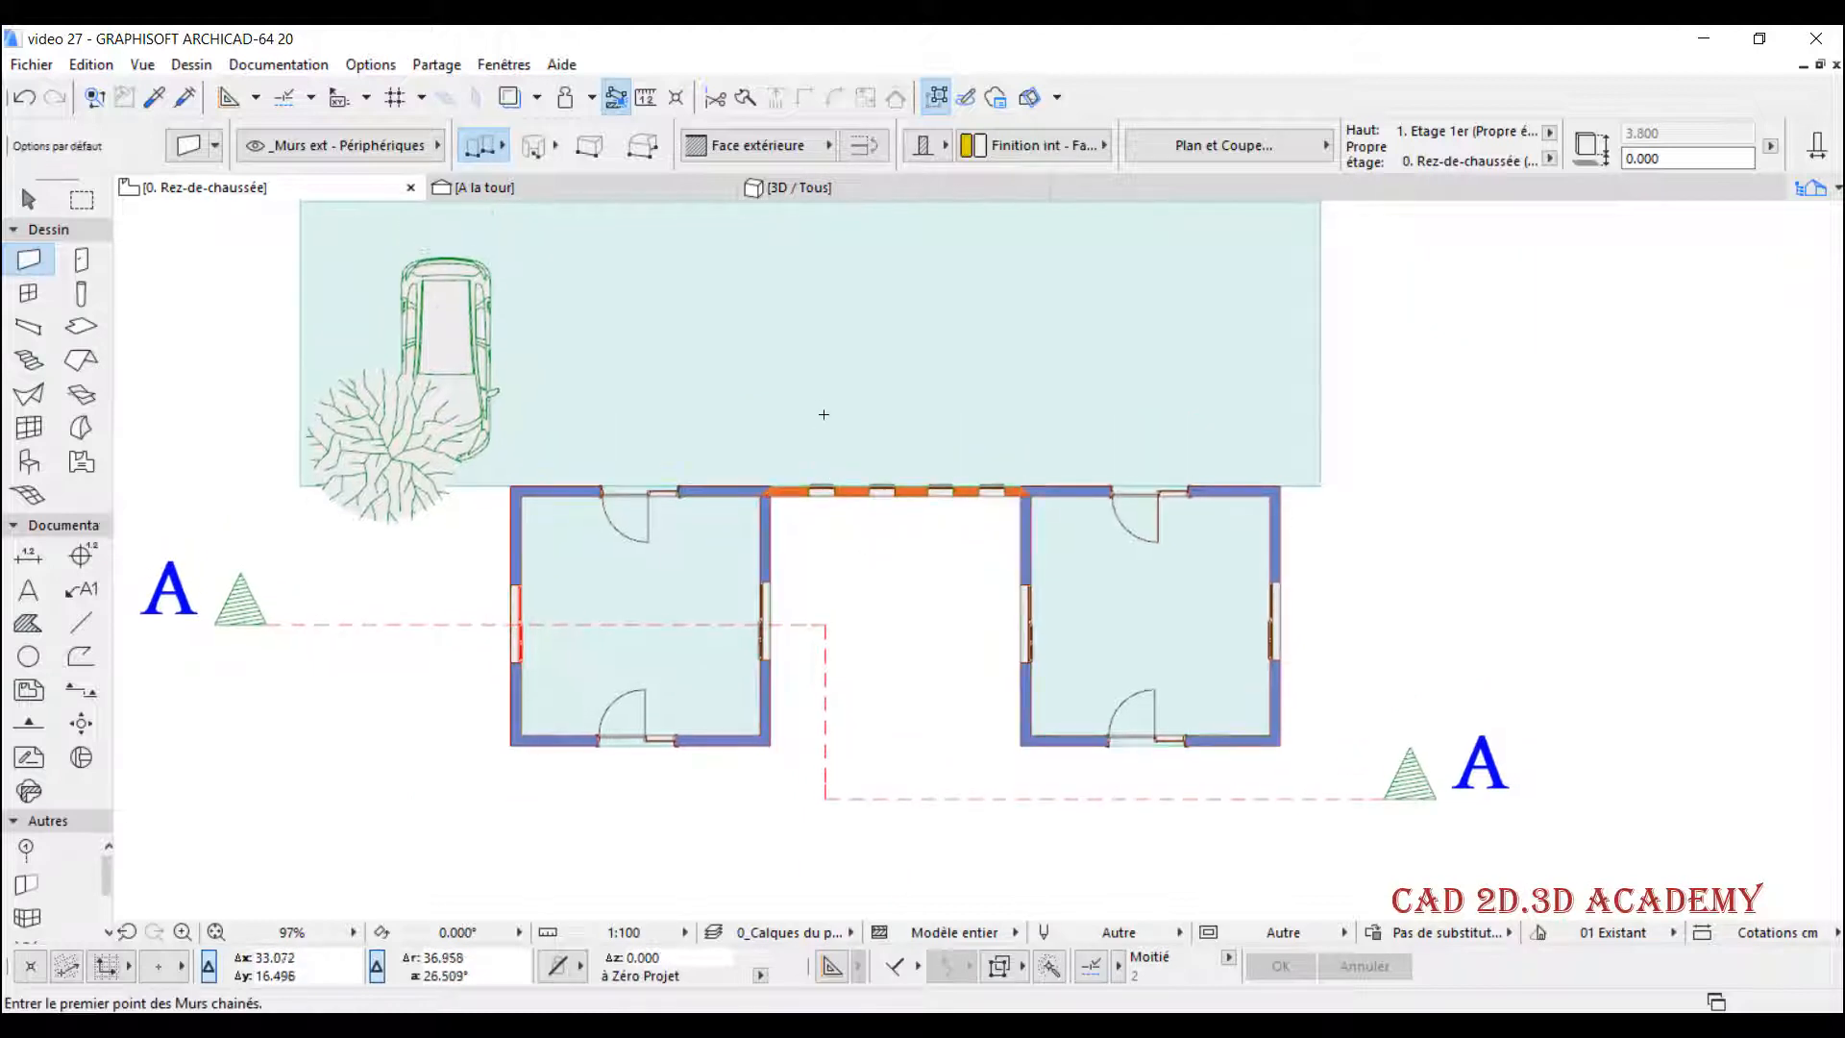
- Start the Object tool and choose Homme à vélo 20 from the Personnages 20 library as the default object
{"action": "middle_click_drag", "start_coordinate": [823, 412], "coordinate": [831, 492]}
{"action": "scroll", "coordinate": [509, 584], "scroll_direction": "up", "scroll_amount": 5}
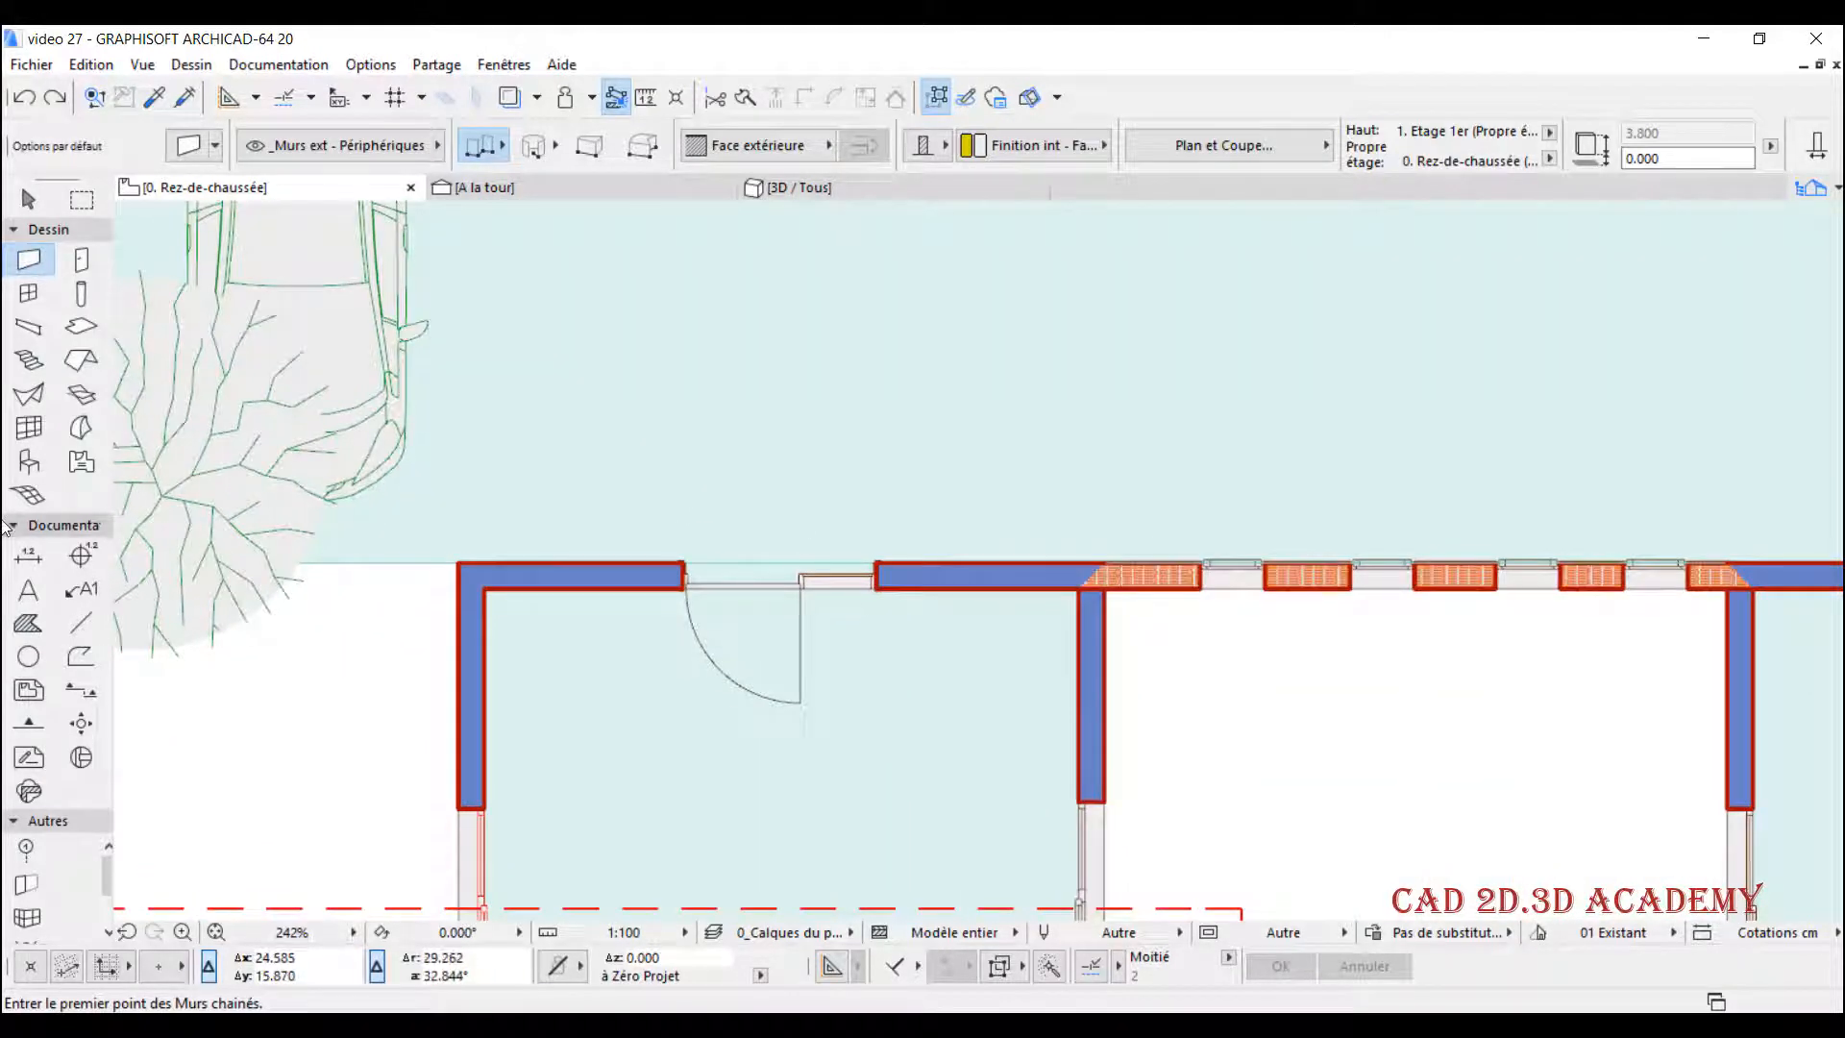
{"action": "left_click", "coordinate": [38, 465]}
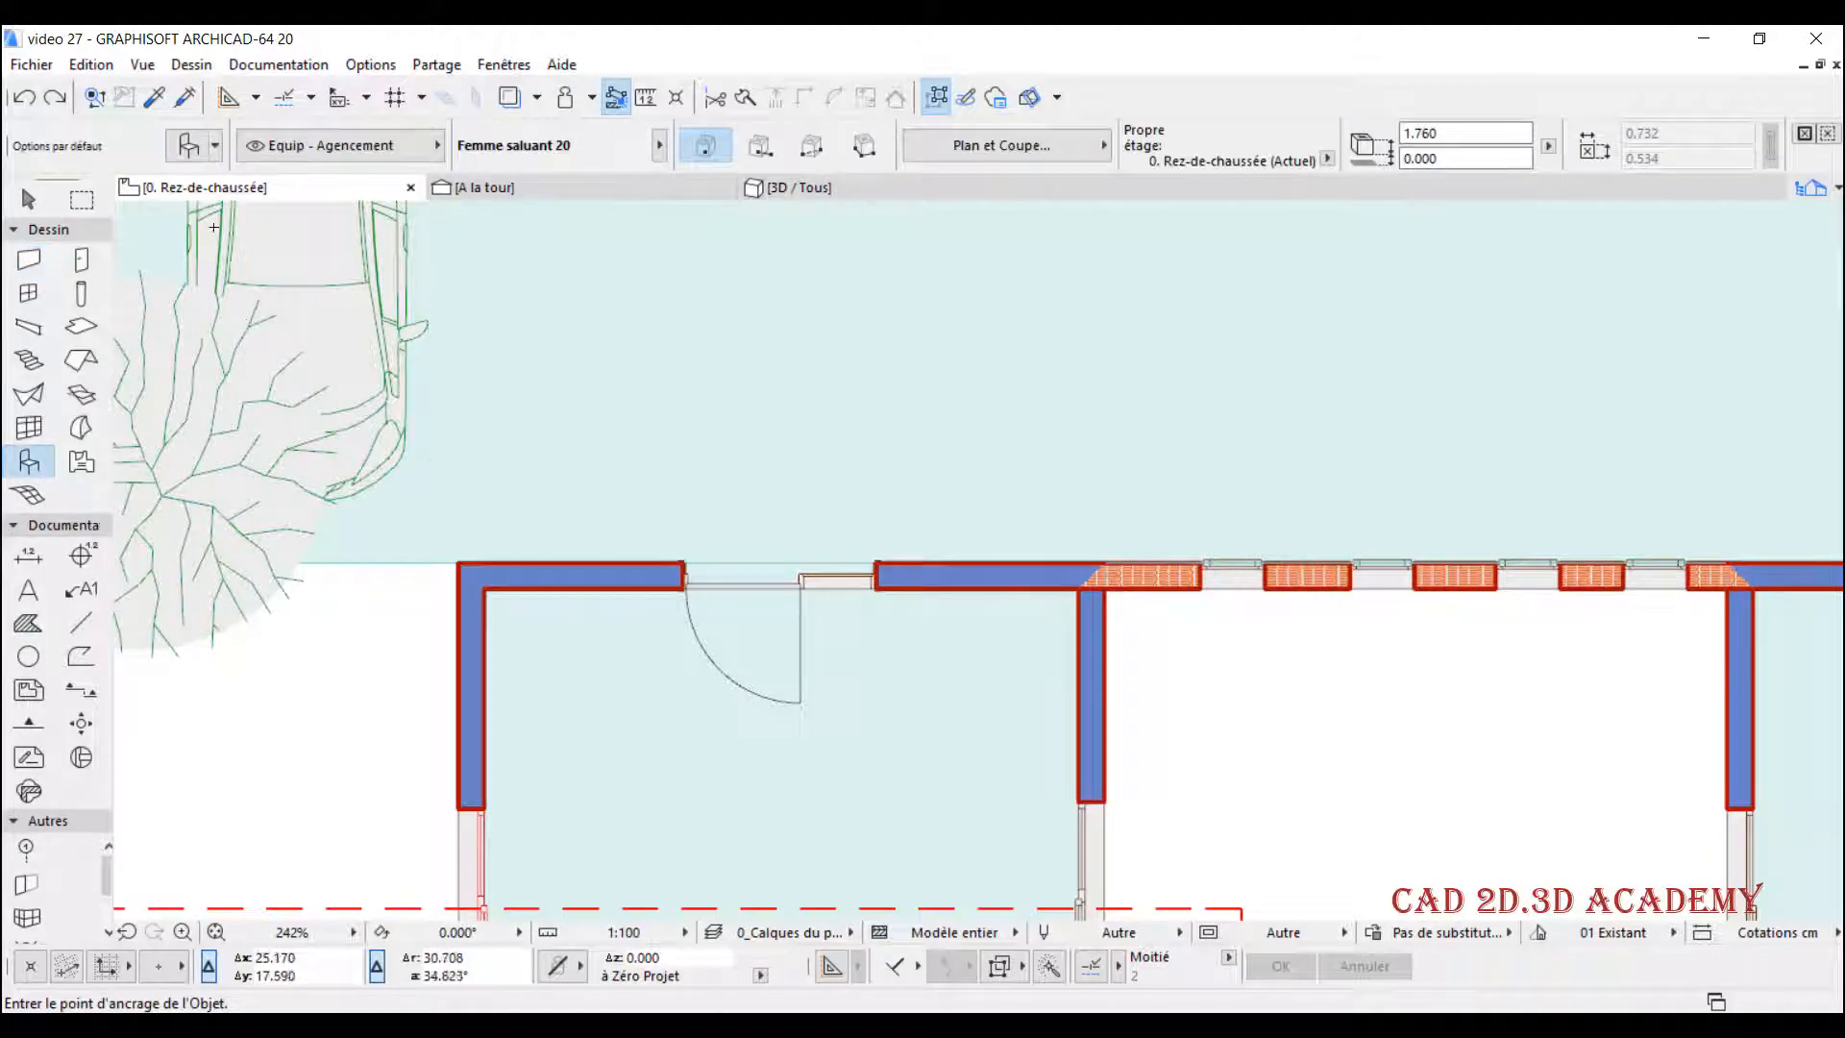
{"action": "left_click", "coordinate": [195, 152]}
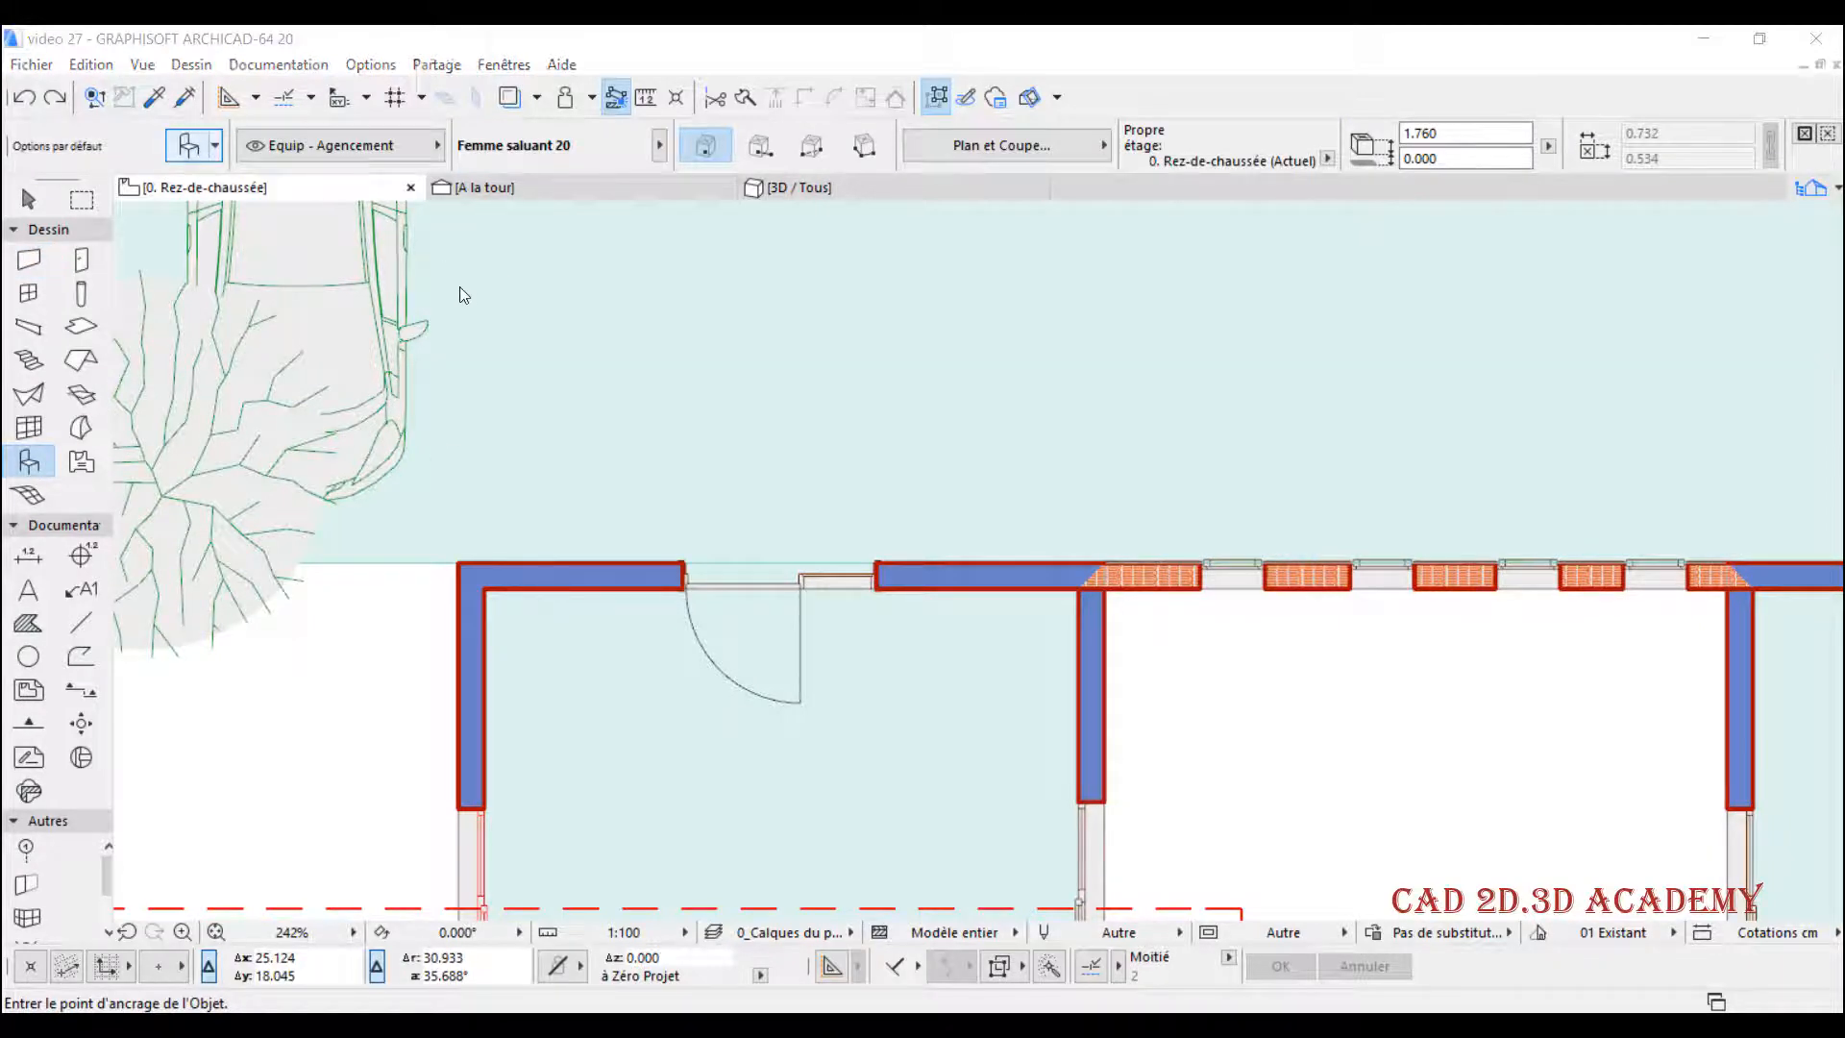
{"action": "scroll", "coordinate": [690, 563], "scroll_direction": "down", "scroll_amount": 4}
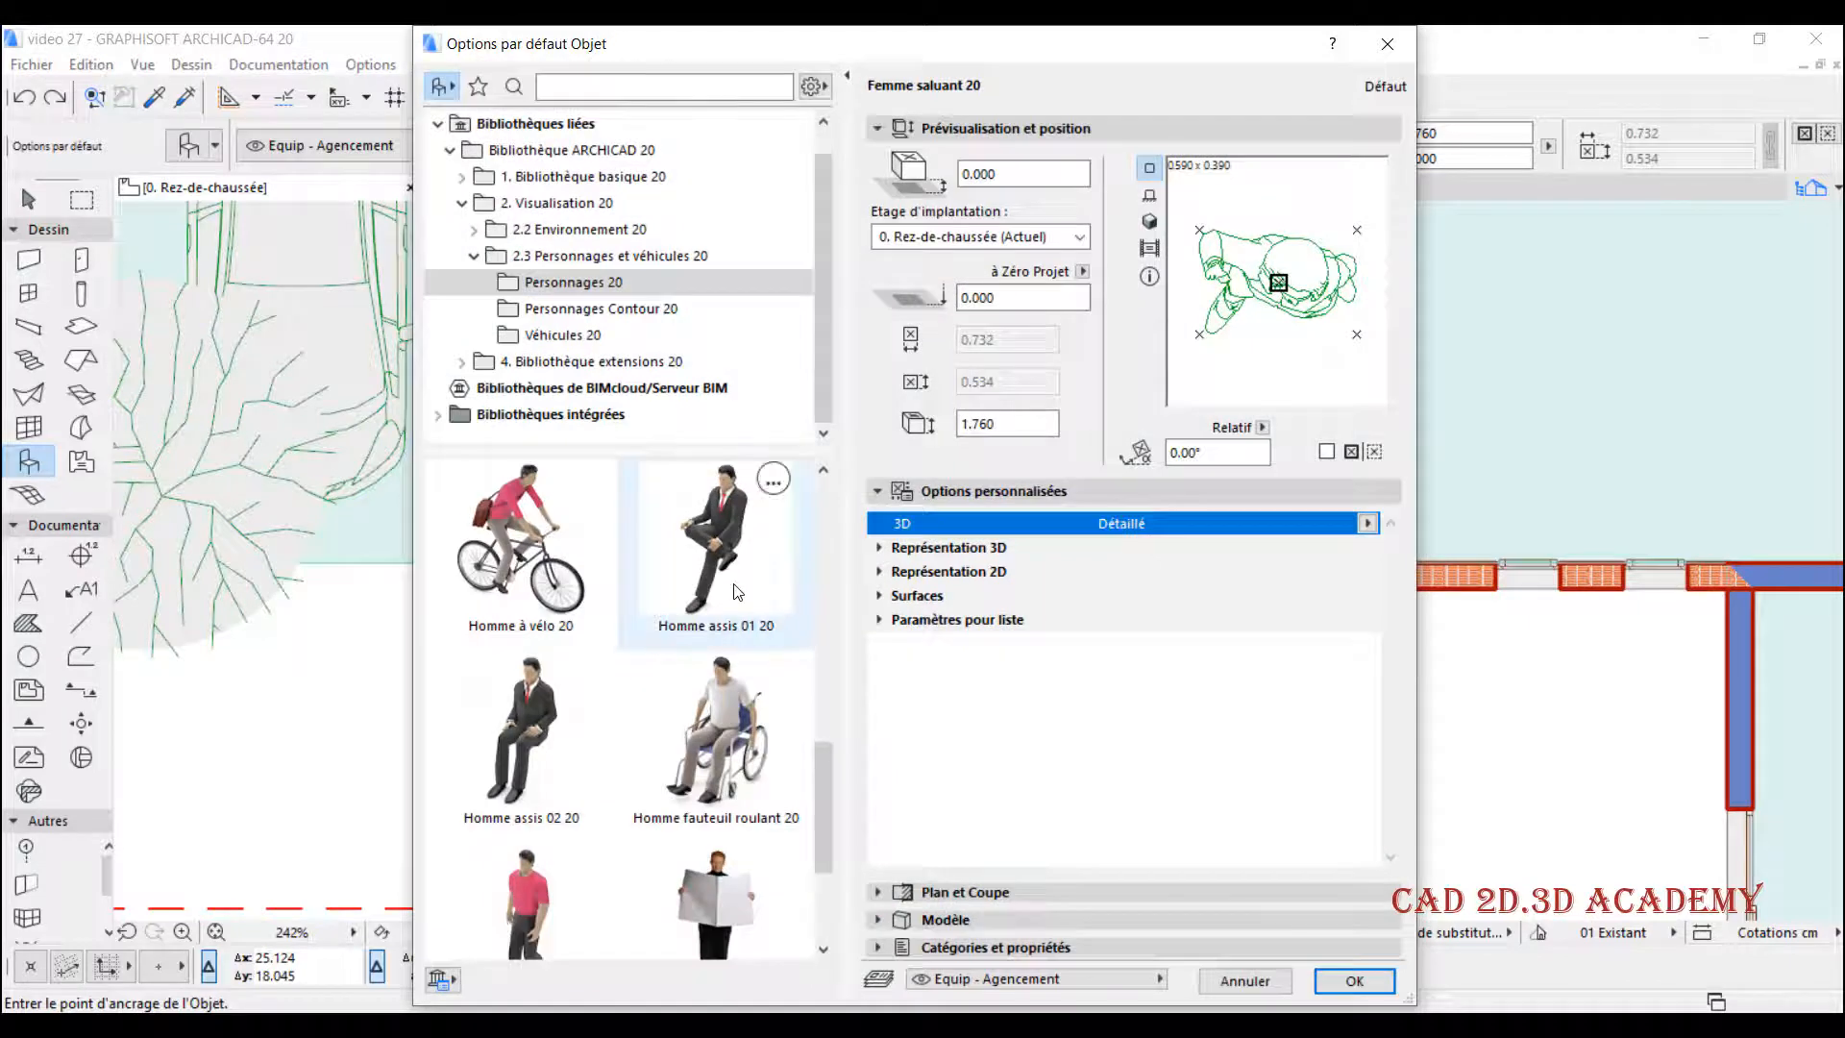
{"action": "scroll", "coordinate": [653, 563], "scroll_direction": "down", "scroll_amount": 6}
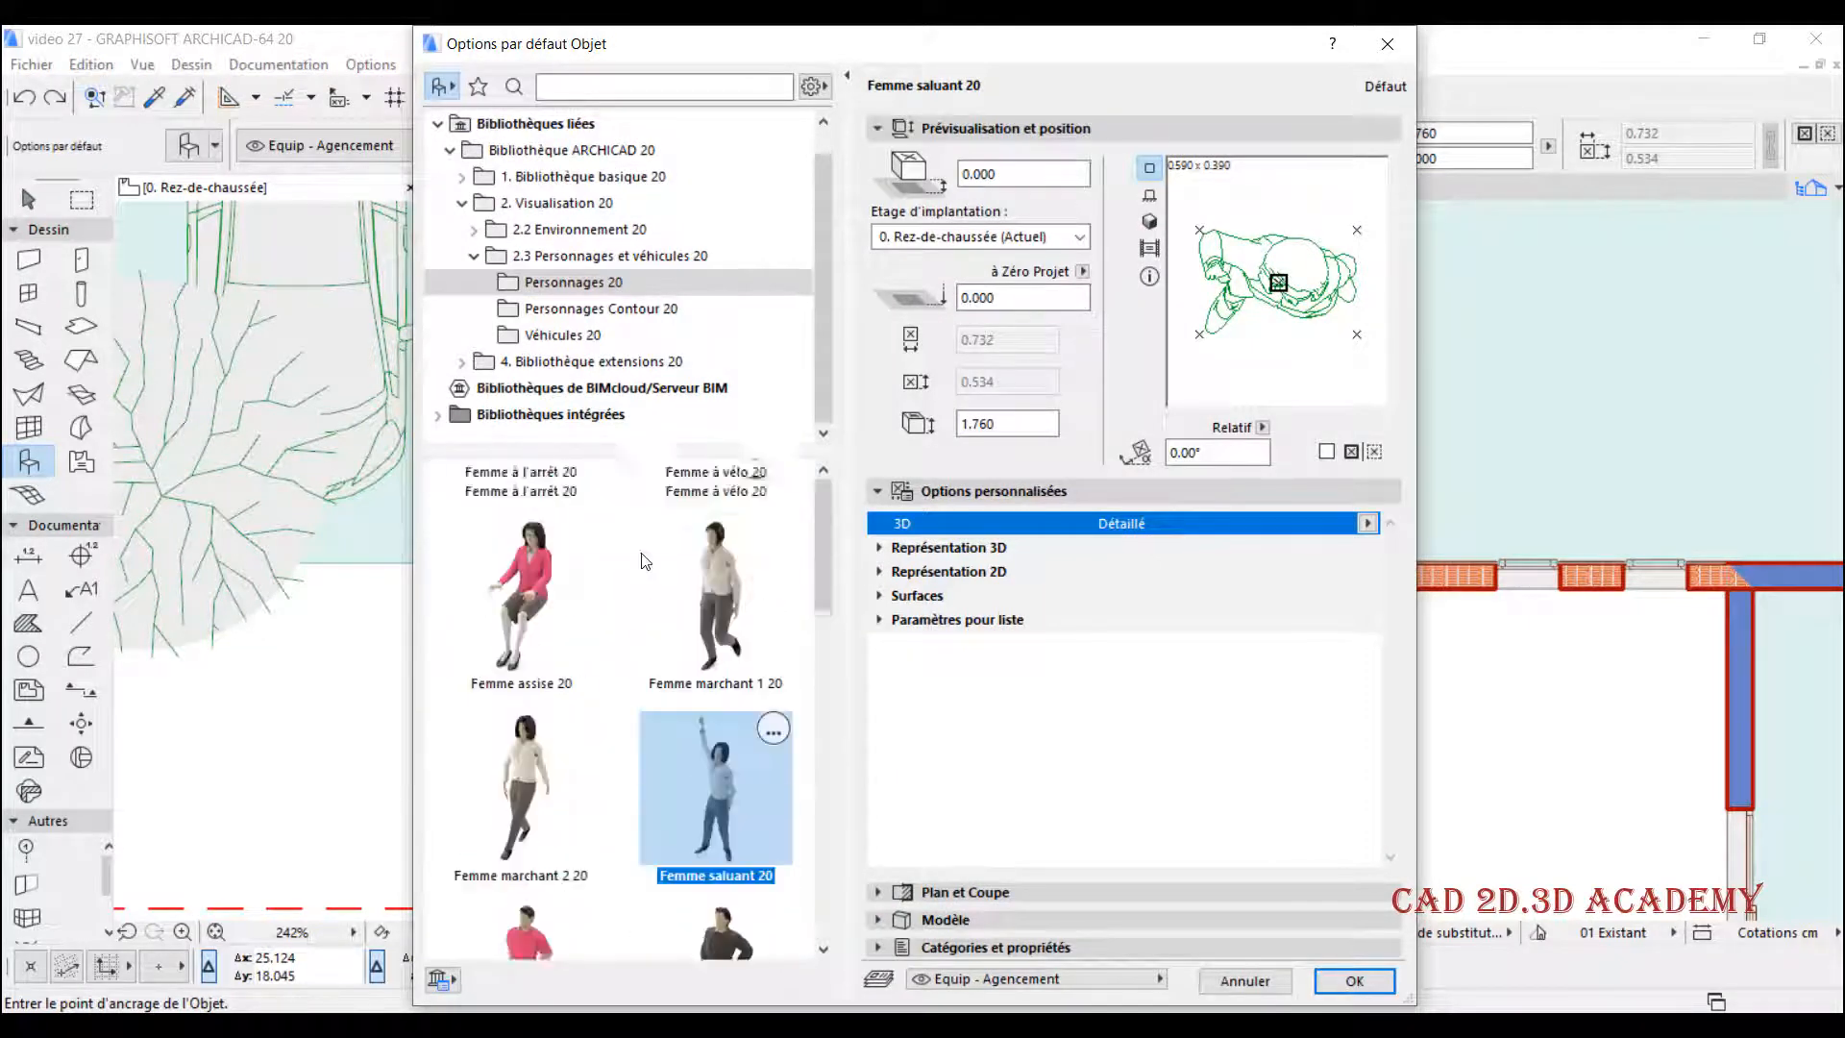
{"action": "scroll", "coordinate": [677, 549], "scroll_direction": "down", "scroll_amount": 6}
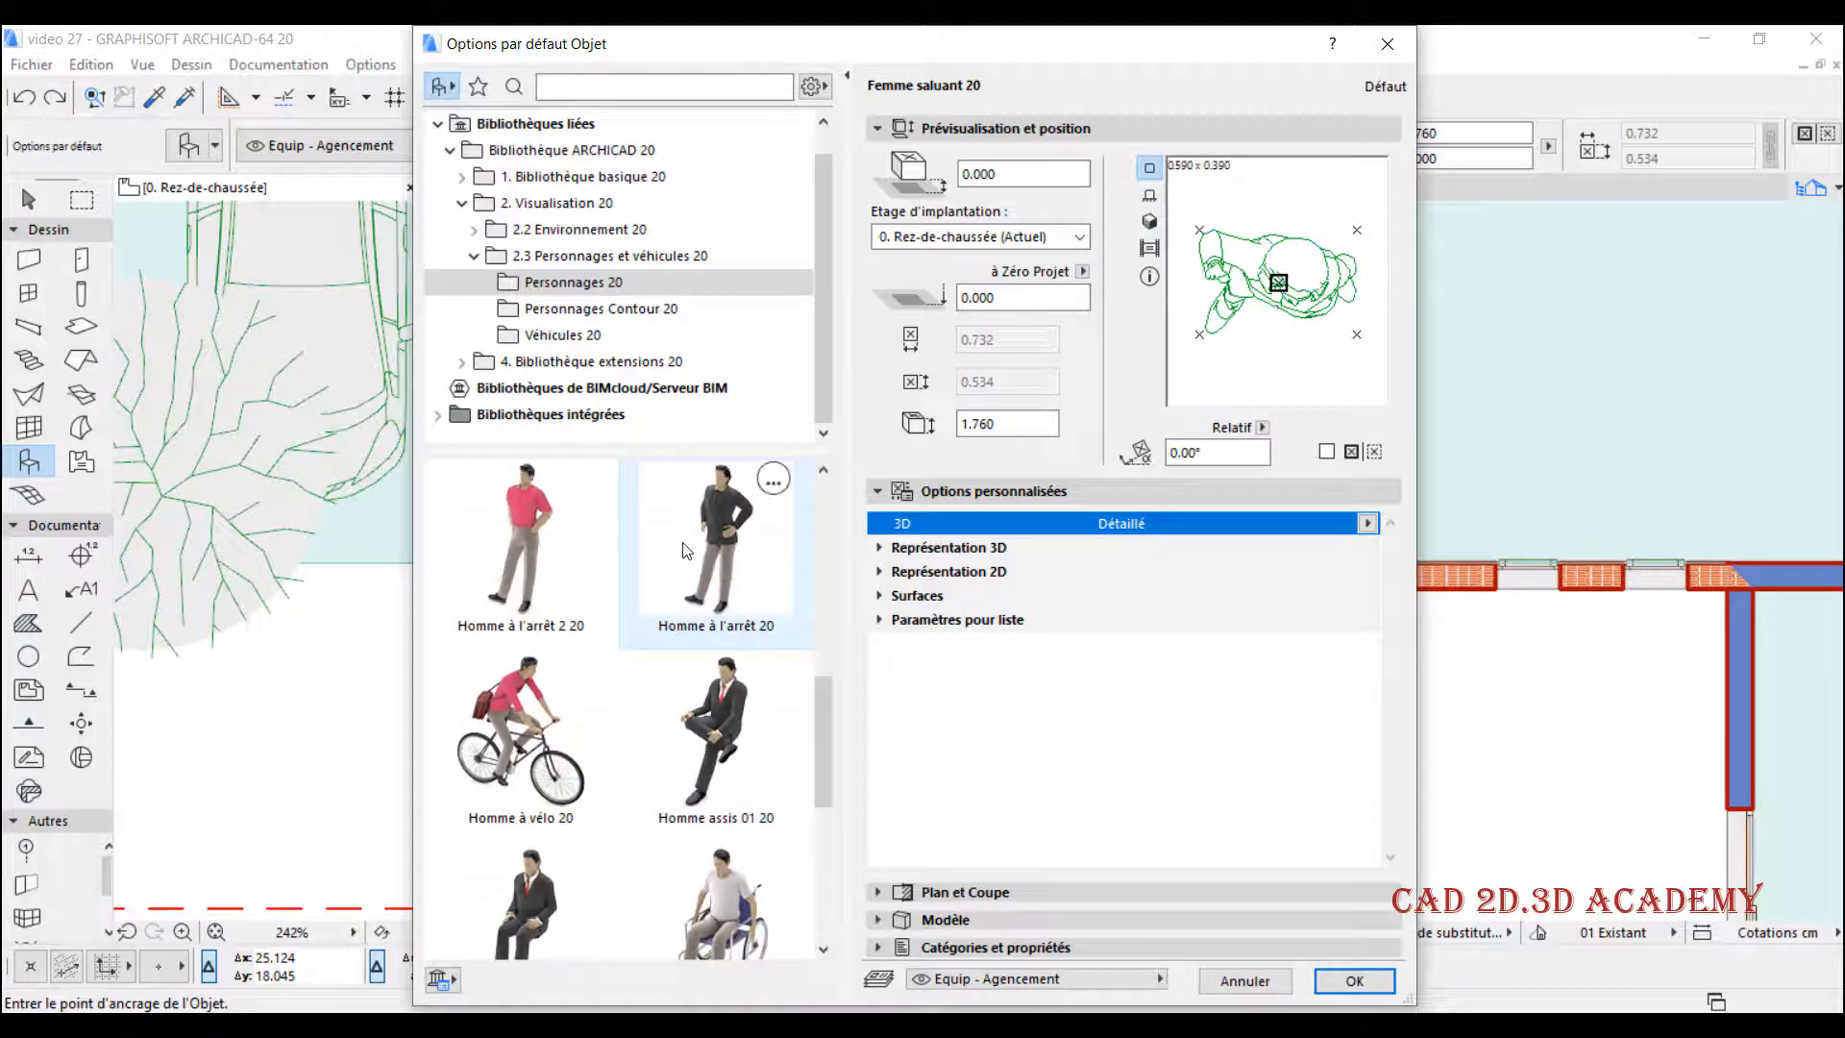
{"action": "left_click", "coordinate": [524, 730]}
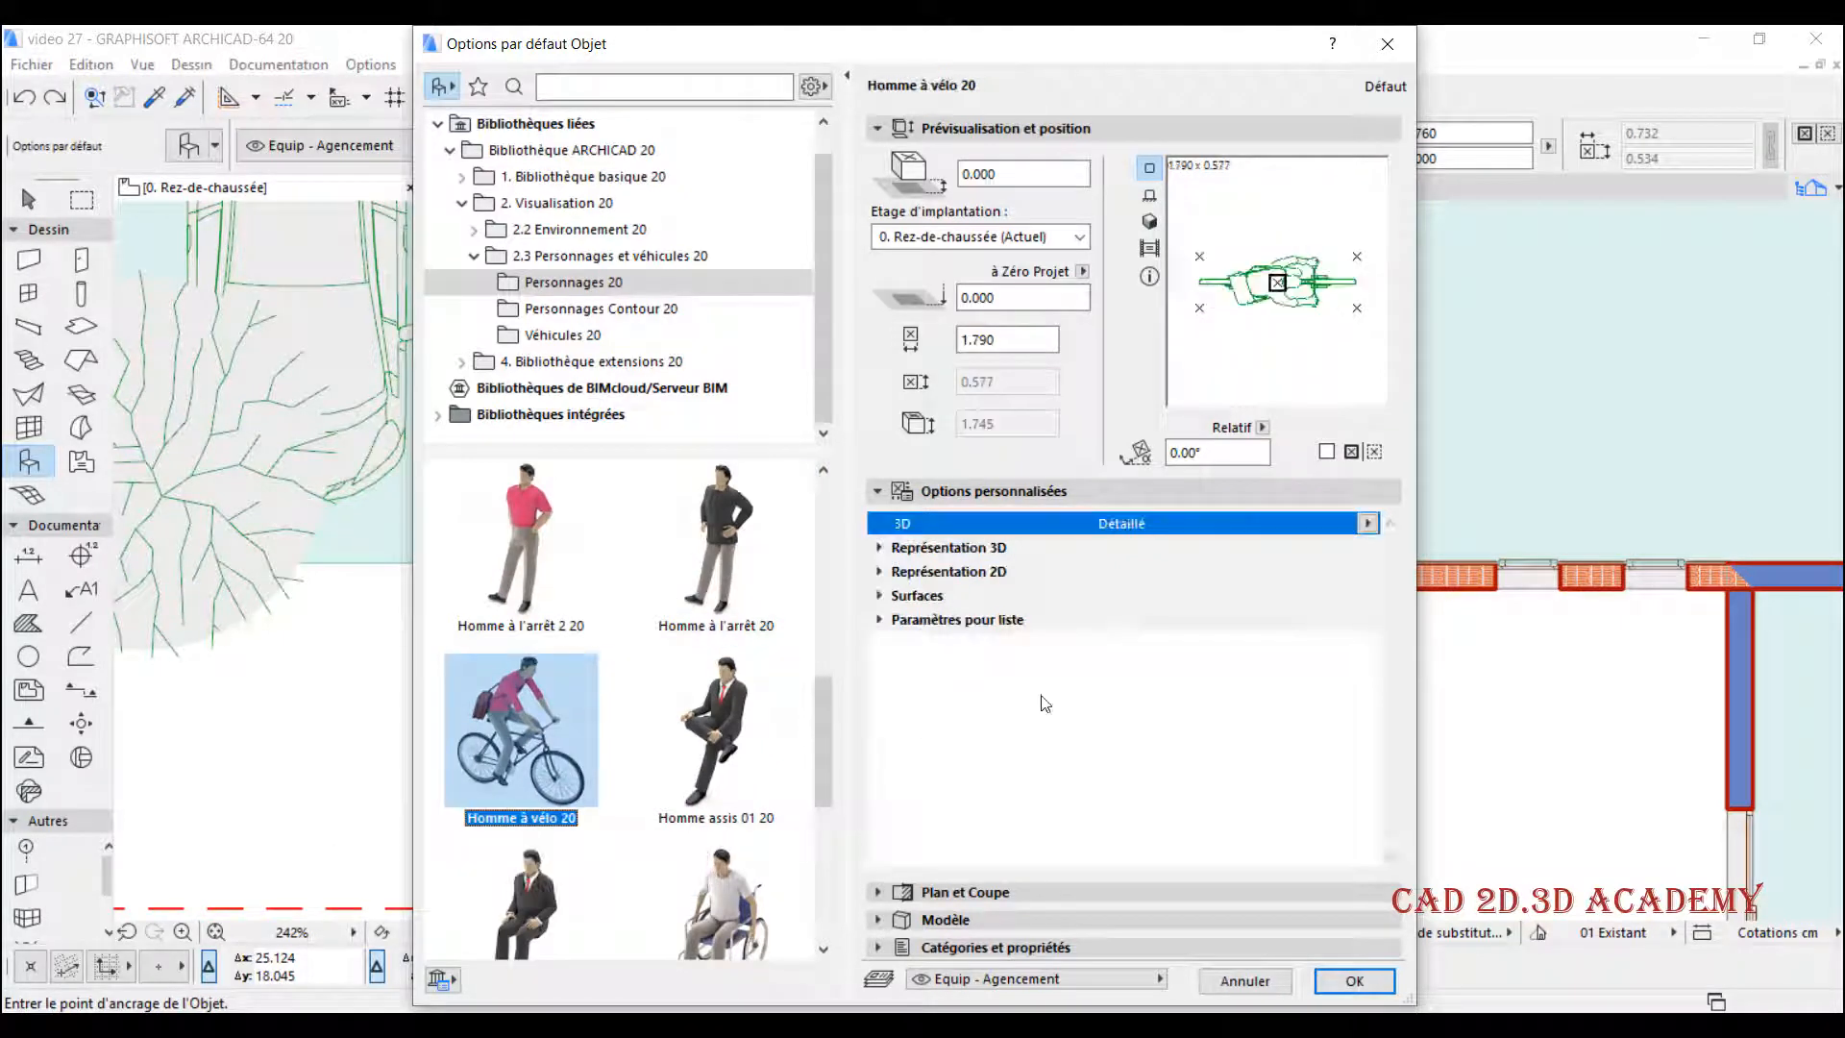
{"action": "left_click", "coordinate": [1353, 981]}
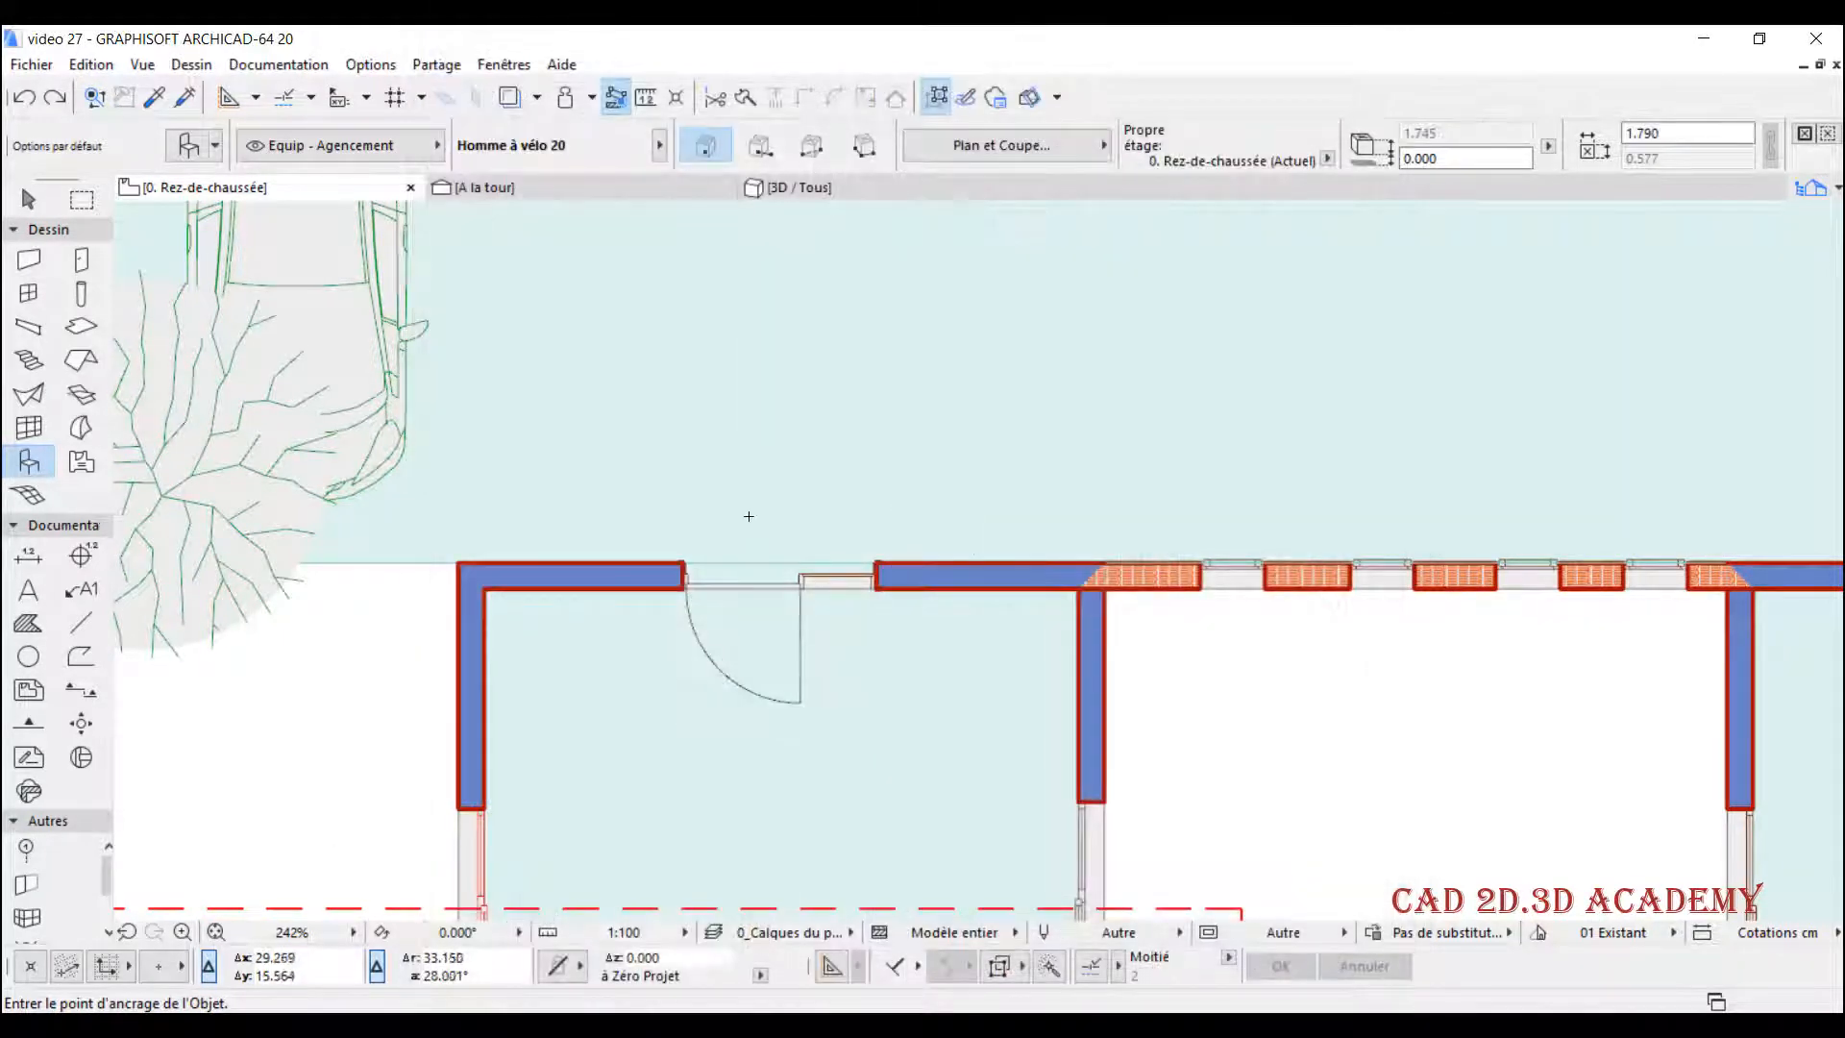
- Place the cyclist just outside the upper door of the left tower, move it slightly to the right and deselect it
{"action": "scroll", "coordinate": [748, 516], "scroll_direction": "up", "scroll_amount": 2}
{"action": "left_click", "coordinate": [735, 532]}
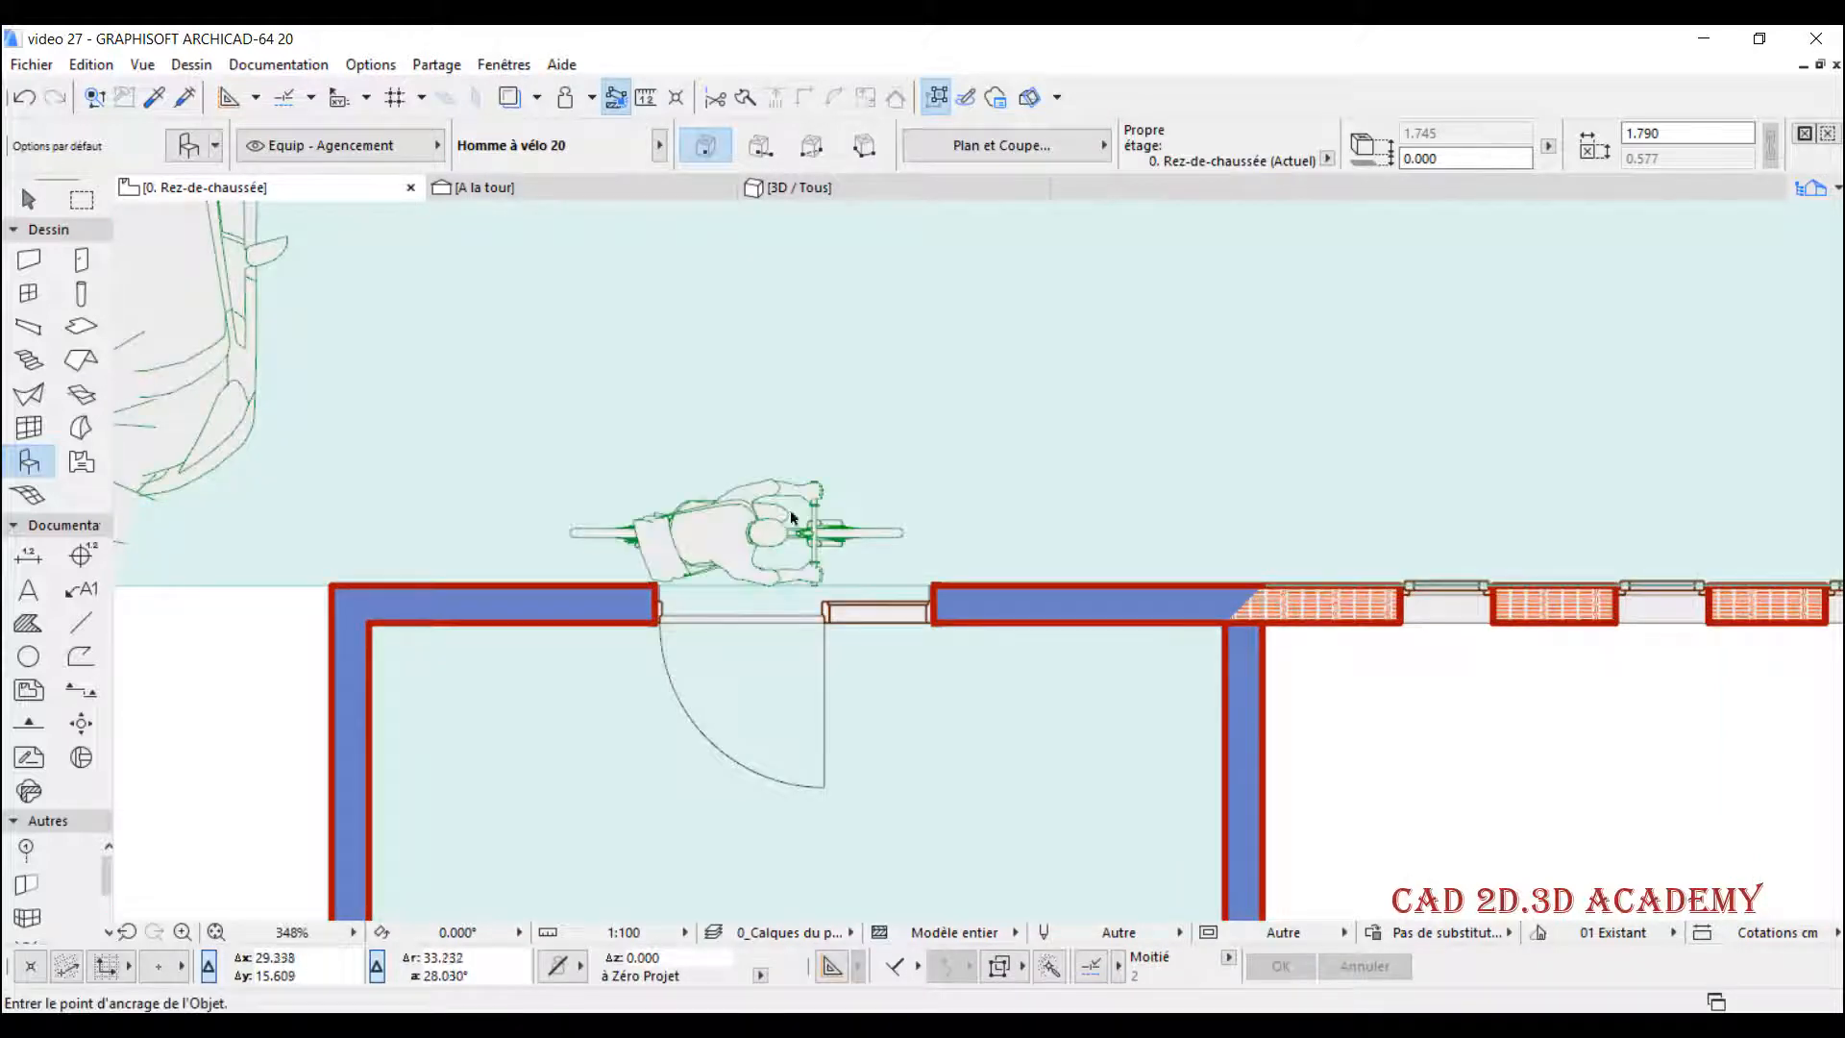
{"action": "left_click_drag", "start_coordinate": [900, 455], "coordinate": [719, 565], "text": "shift"}
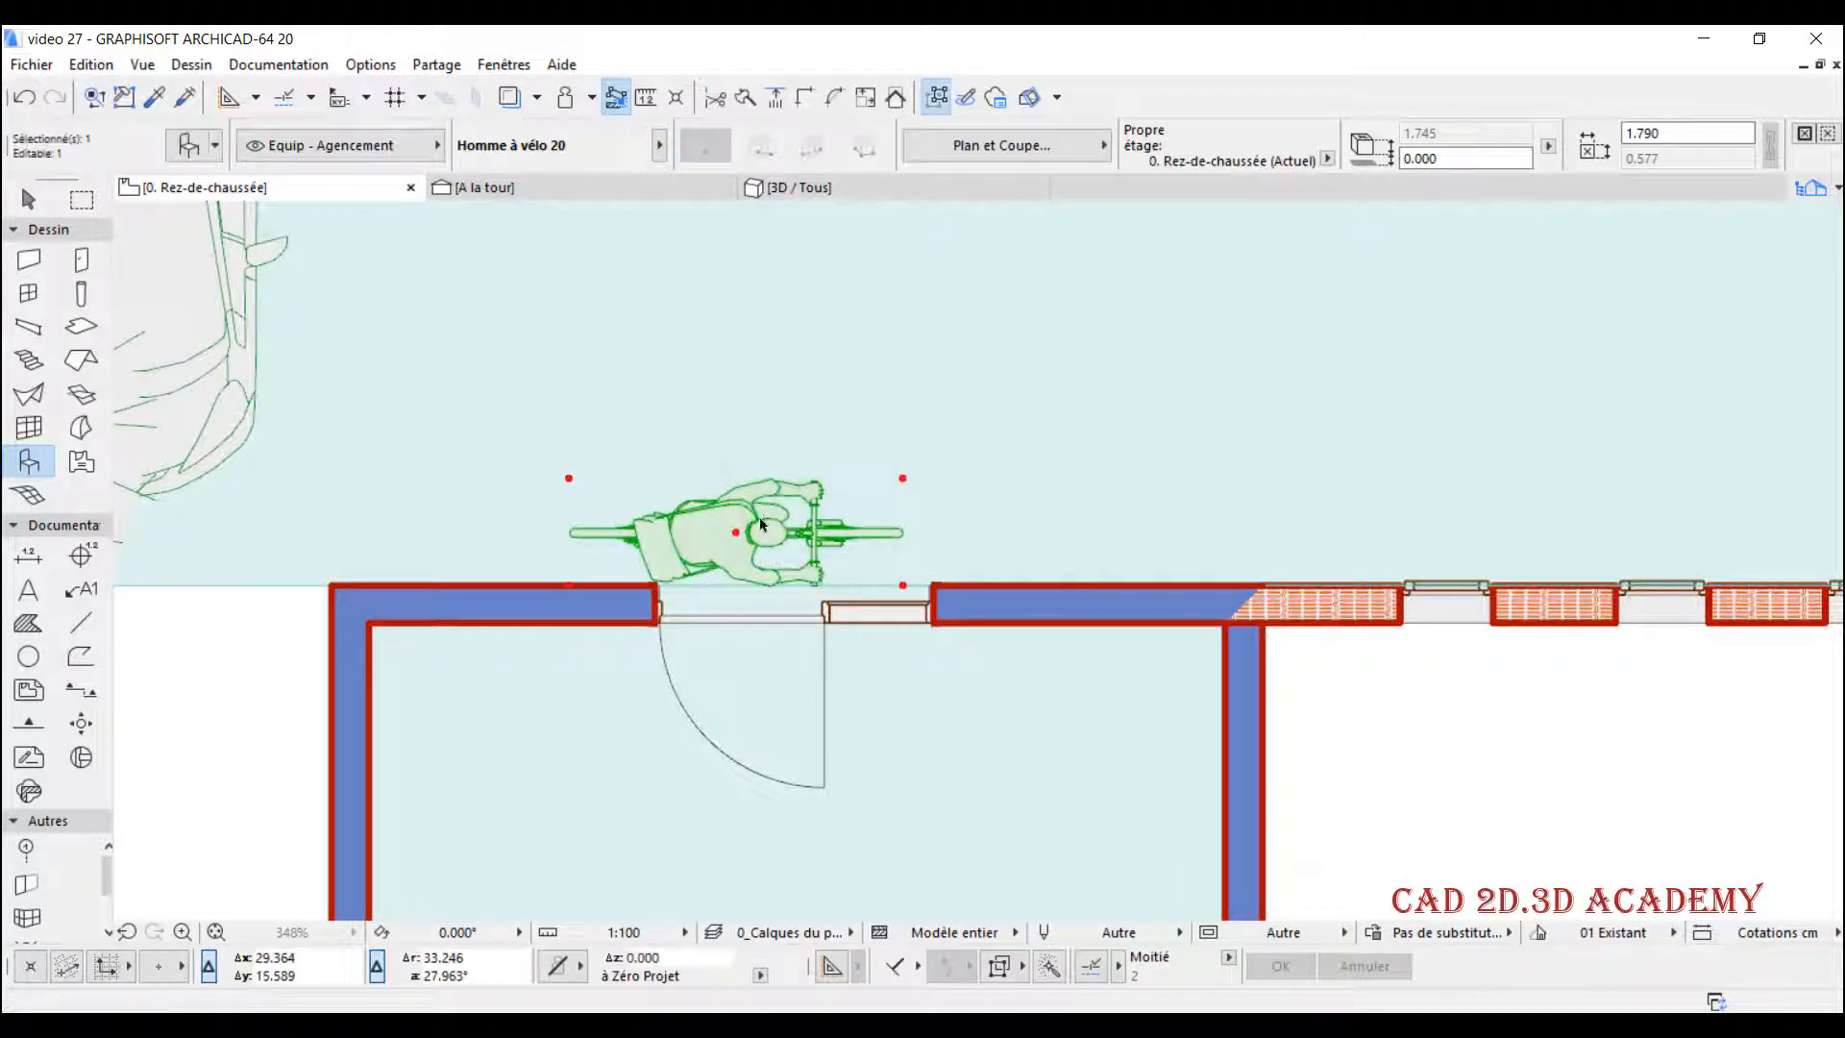
{"action": "key", "text": "ctrl+d"}
{"action": "left_click", "coordinate": [760, 526]}
{"action": "left_click", "coordinate": [791, 526]}
{"action": "key", "text": "Escape"}
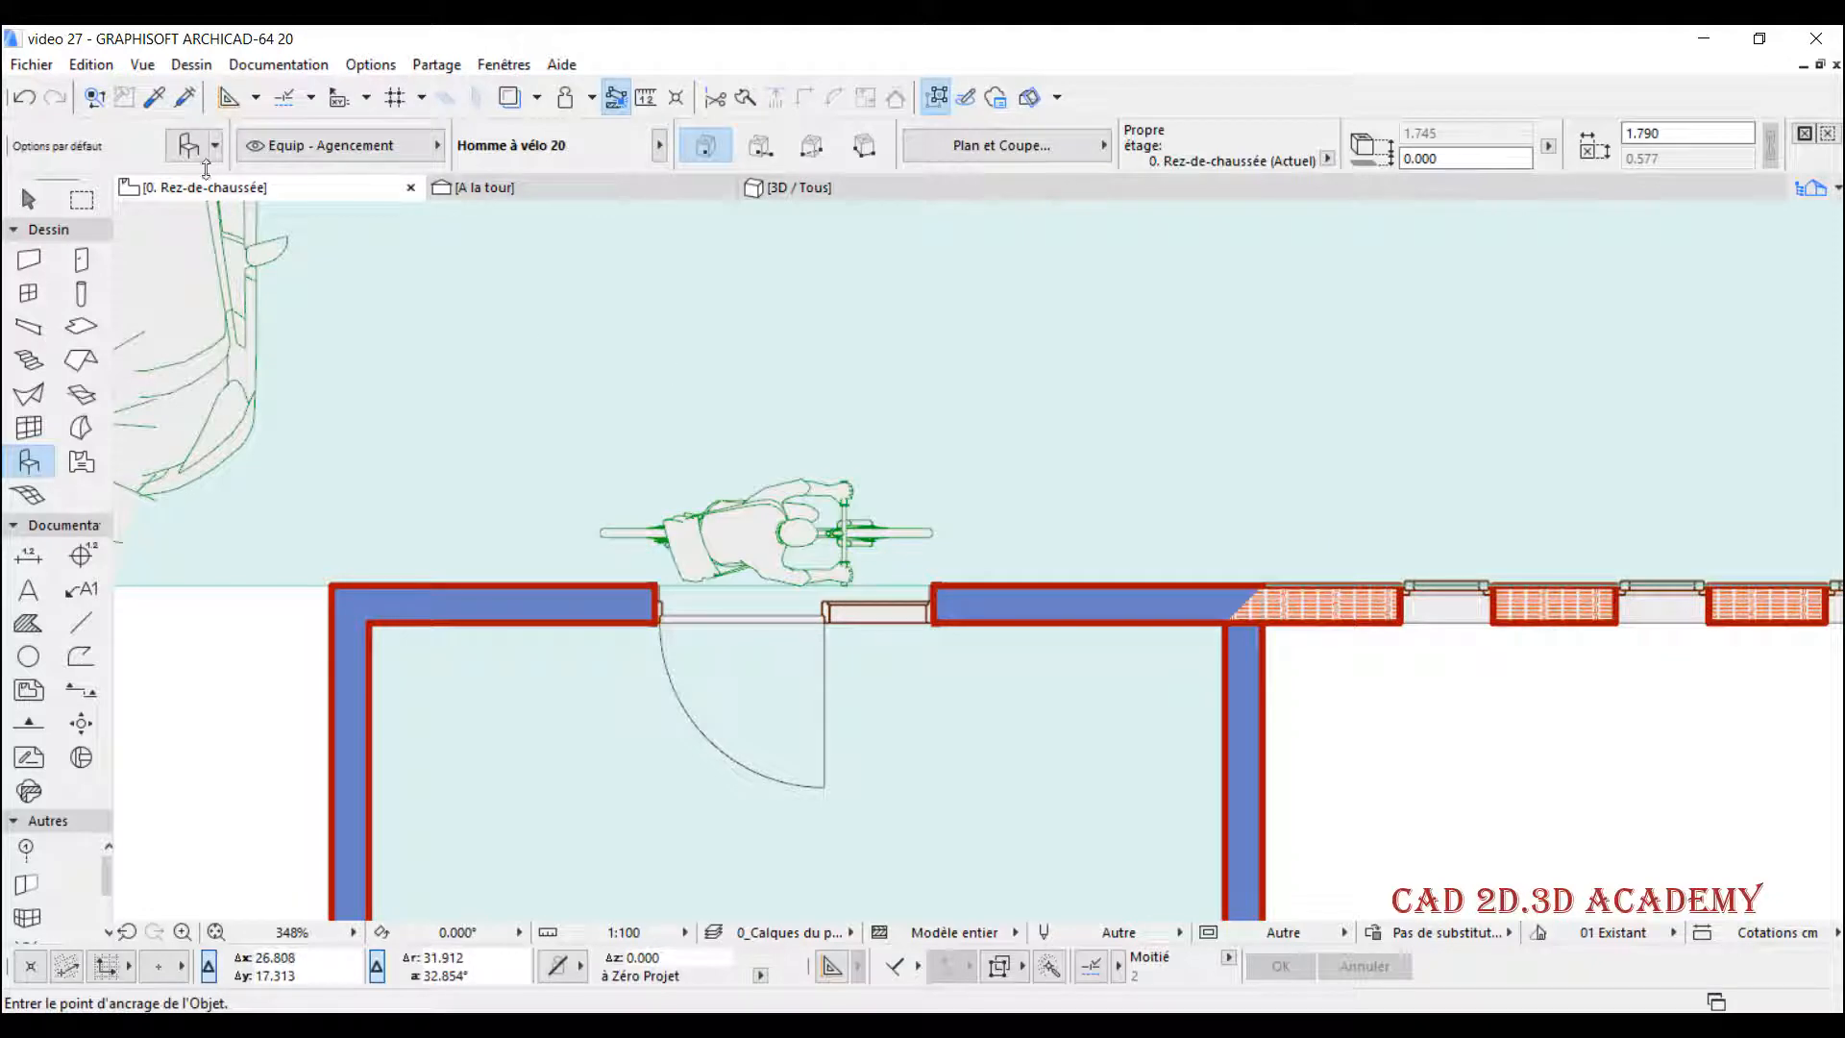
- Change the default object to Femme saluant 20 from the Personnages 20 library
{"action": "key", "text": "ctrl+t"}
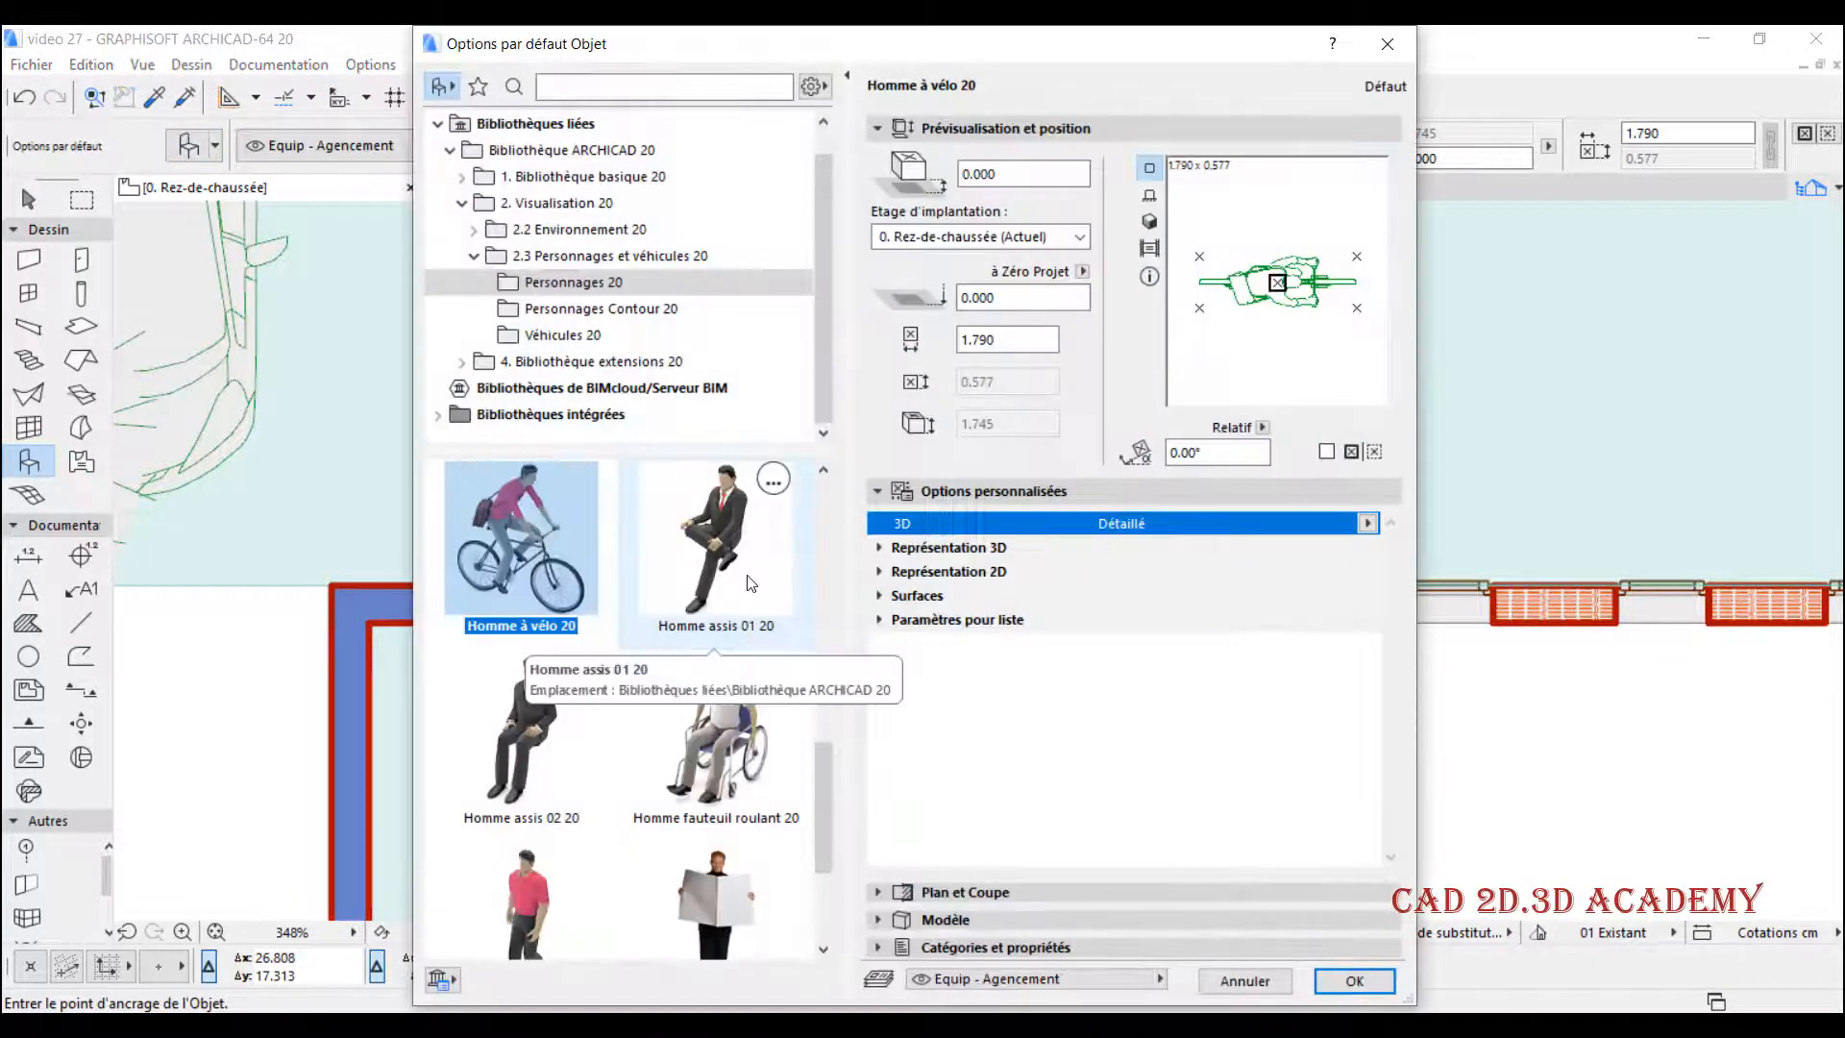
{"action": "scroll", "coordinate": [759, 619], "scroll_direction": "up", "scroll_amount": 3}
{"action": "scroll", "coordinate": [749, 634], "scroll_direction": "down", "scroll_amount": 3}
{"action": "scroll", "coordinate": [736, 654], "scroll_direction": "up", "scroll_amount": 2}
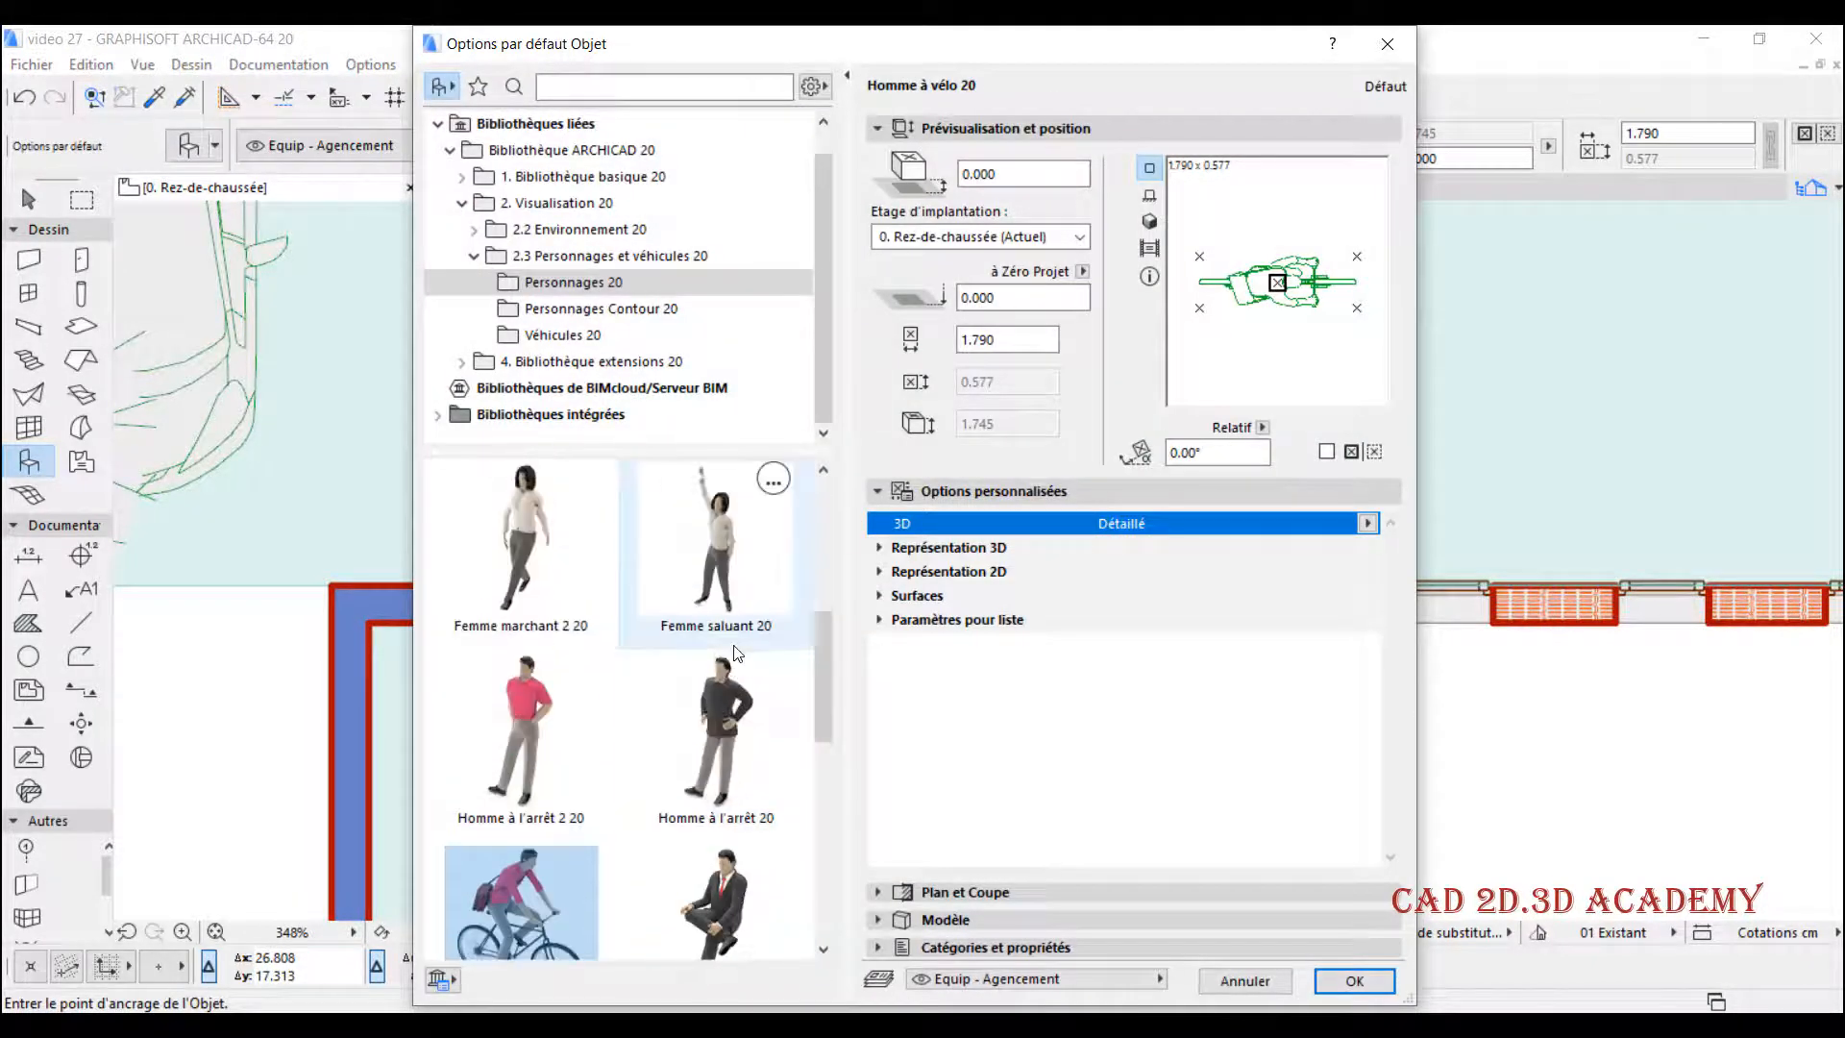
{"action": "scroll", "coordinate": [749, 620], "scroll_direction": "up", "scroll_amount": 1}
{"action": "left_click", "coordinate": [775, 684]}
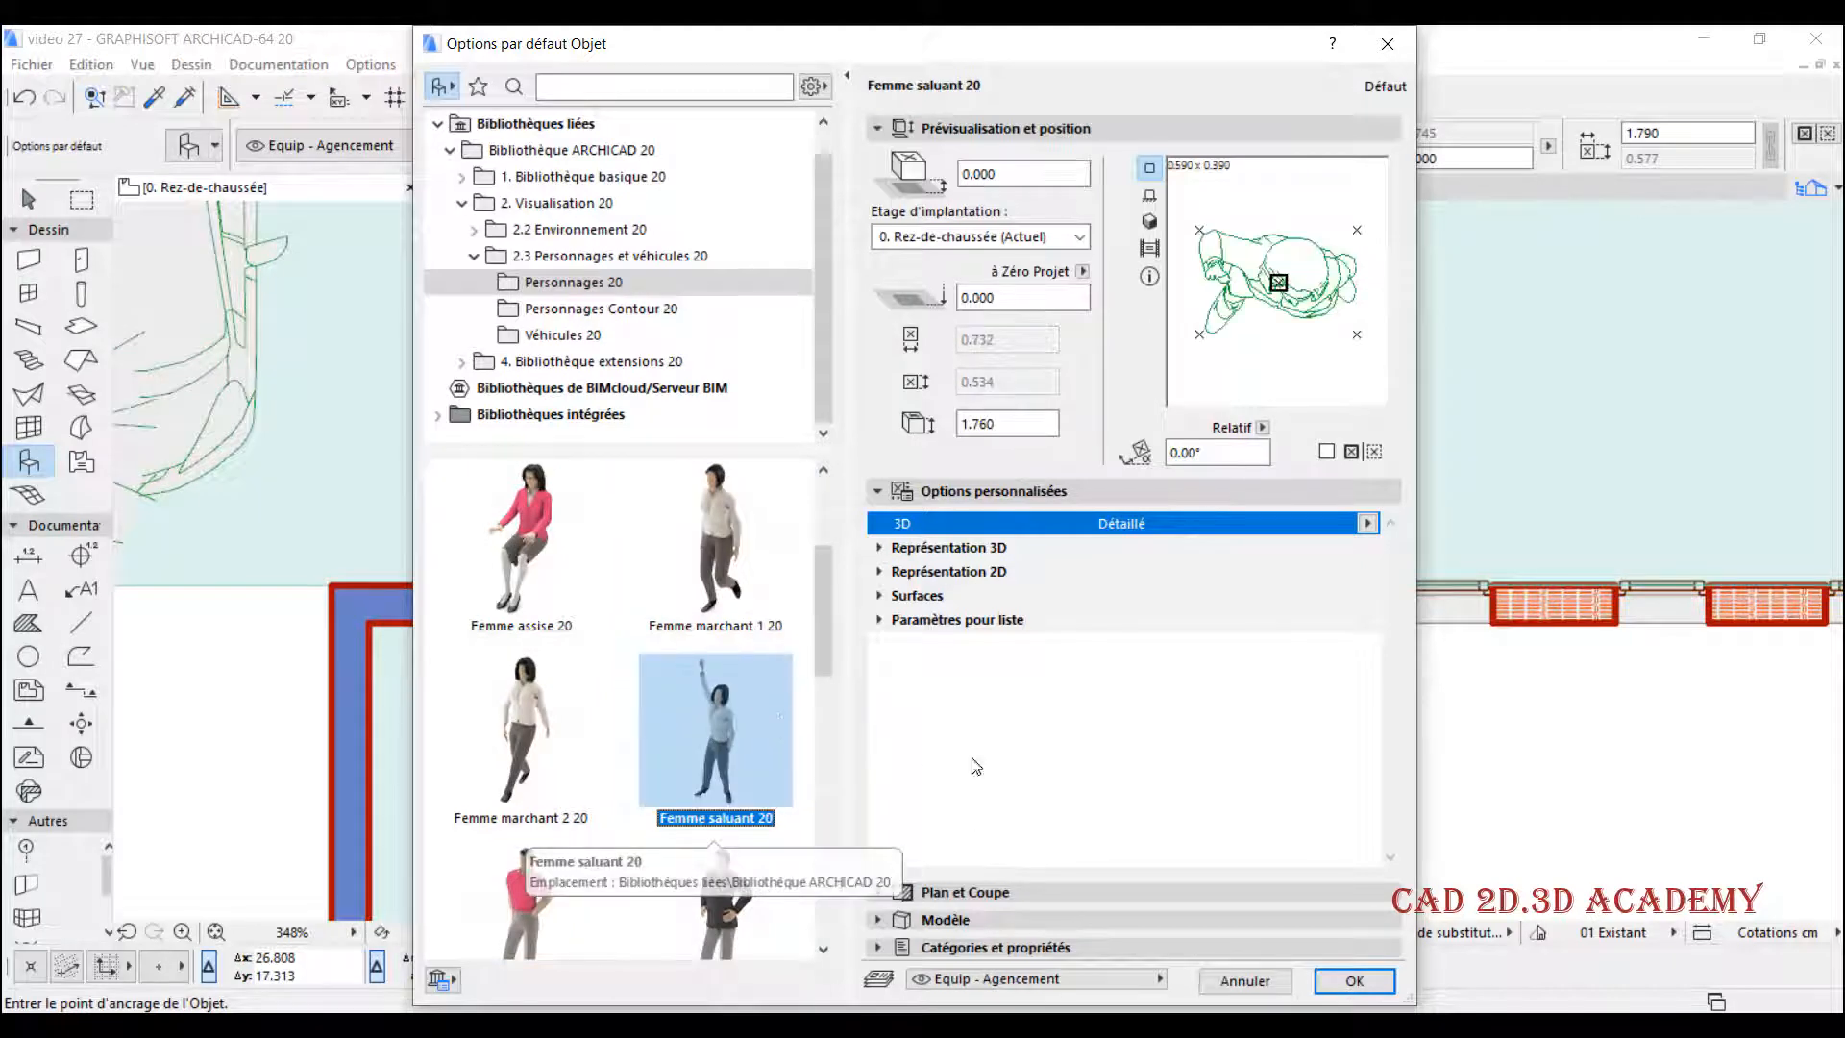
{"action": "left_click", "coordinate": [1354, 980]}
- Place the waving woman just outside the upper door of the right tower, move her slightly to the right and deselect her
{"action": "scroll", "coordinate": [1148, 665], "scroll_direction": "down", "scroll_amount": 3}
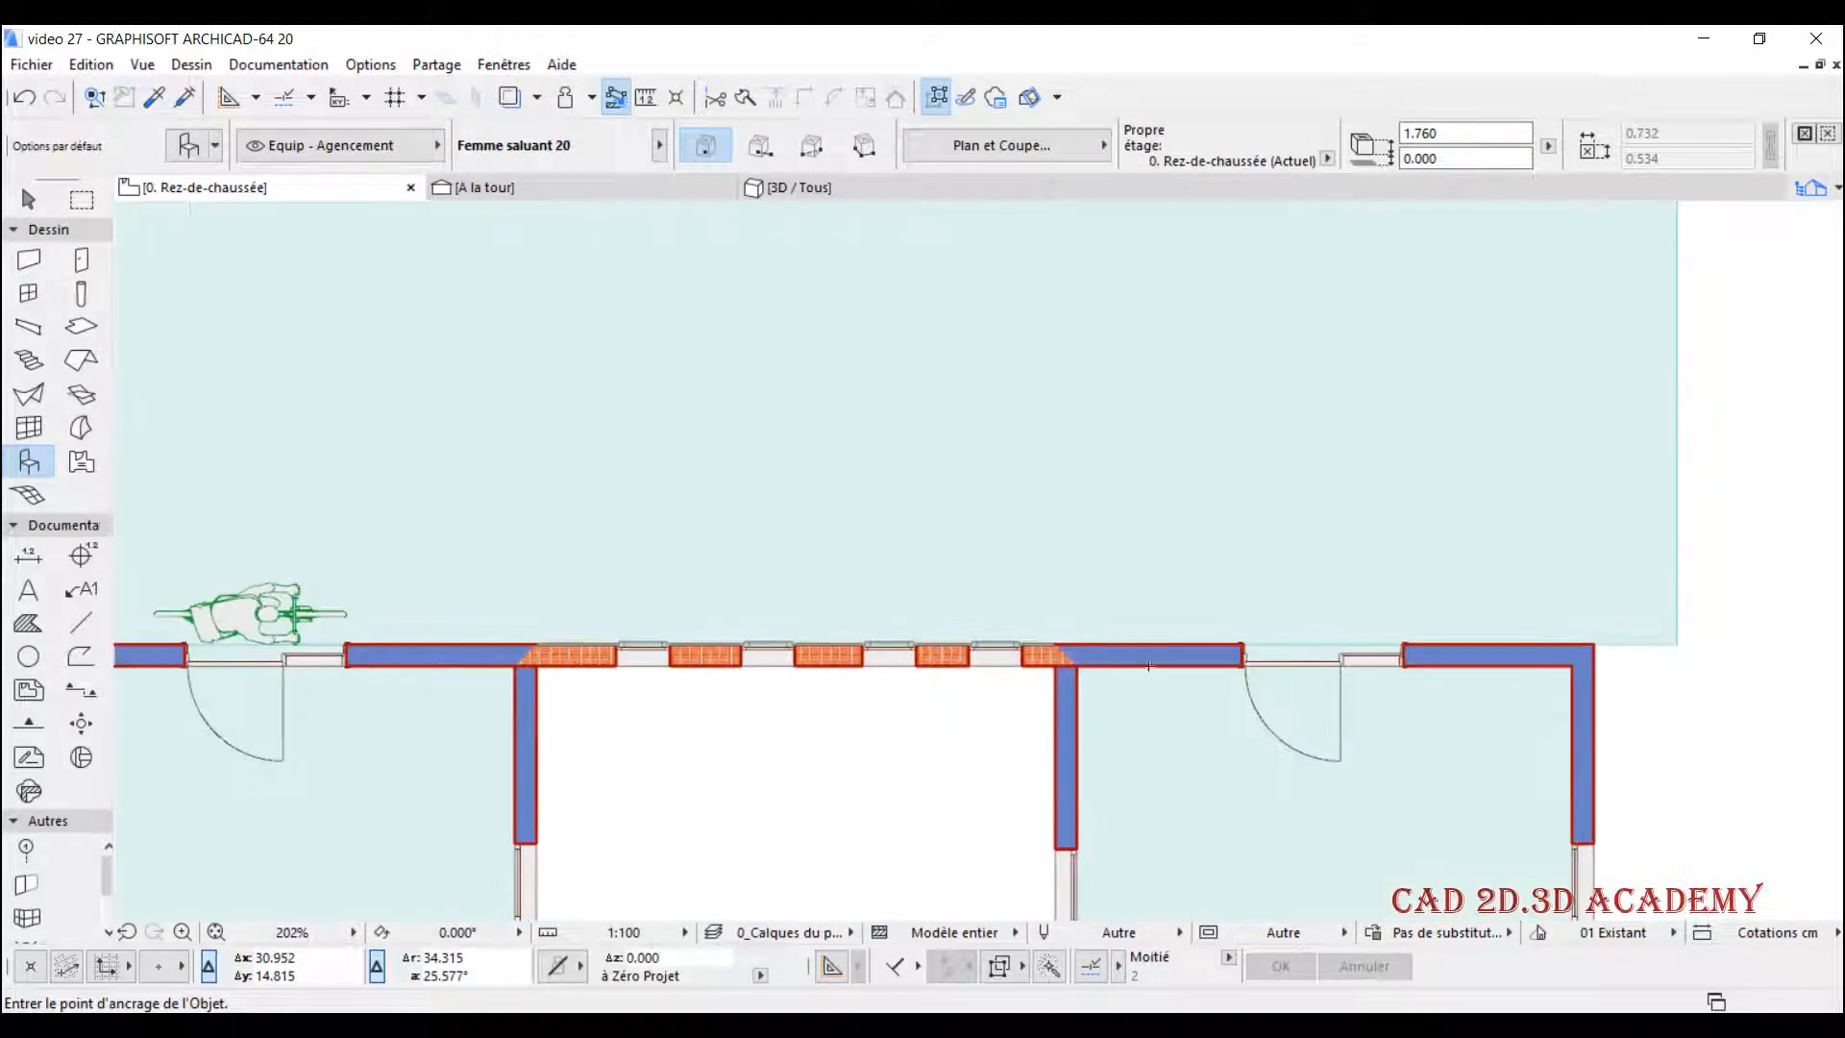
{"action": "scroll", "coordinate": [1346, 622], "scroll_direction": "up", "scroll_amount": 3}
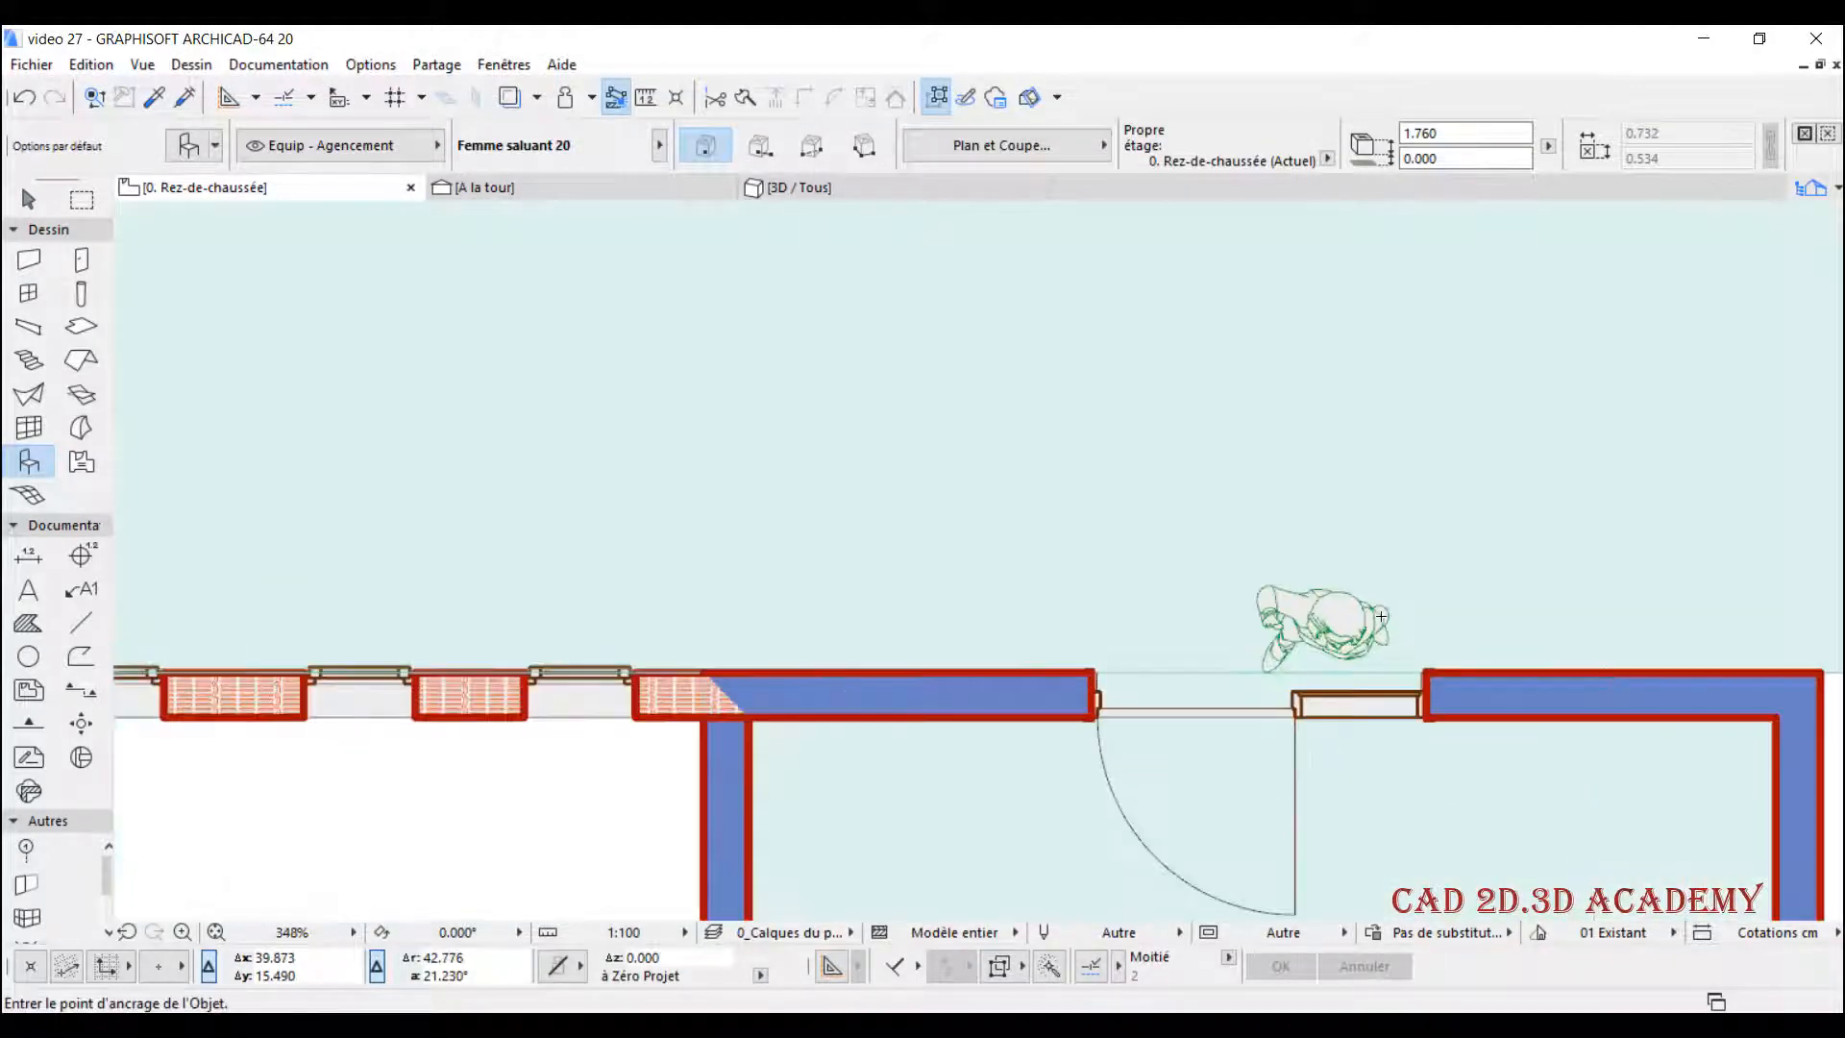
{"action": "left_click", "coordinate": [1381, 557]}
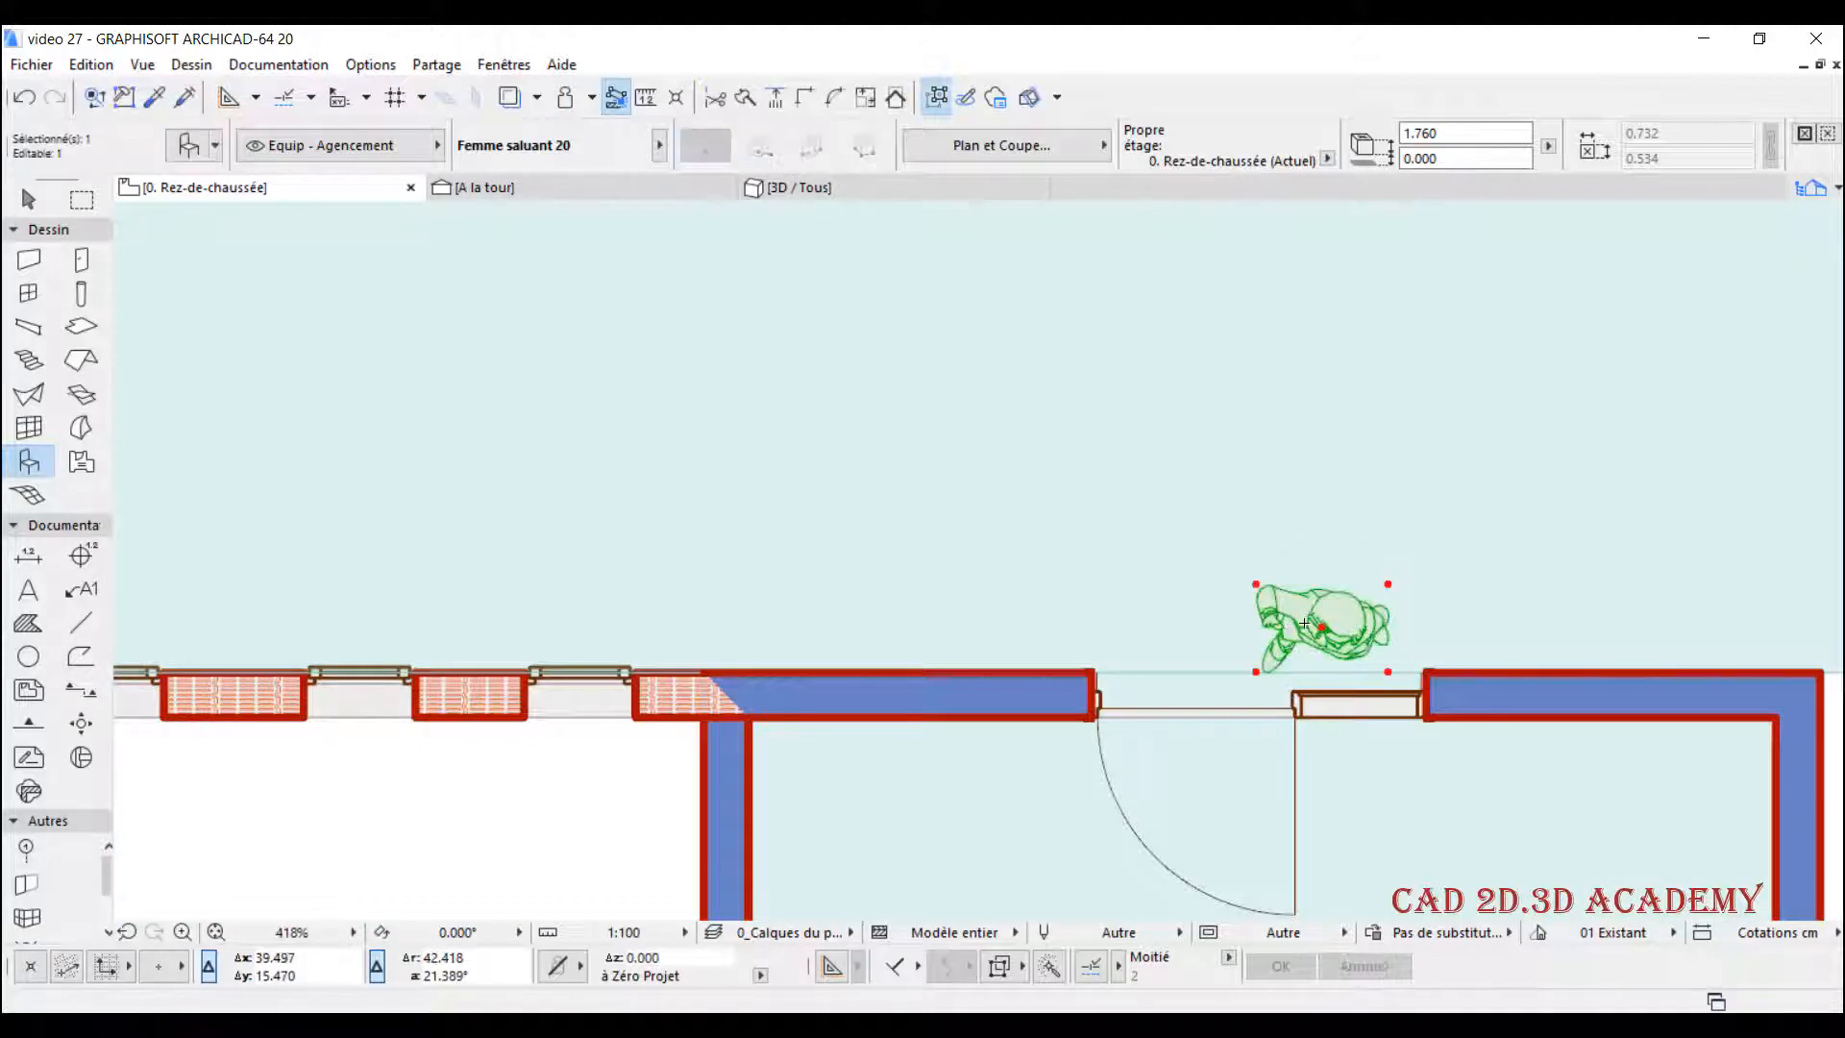
{"action": "key", "text": "ctrl+d"}
{"action": "left_click", "coordinate": [1388, 672]}
{"action": "left_click", "coordinate": [1403, 671]}
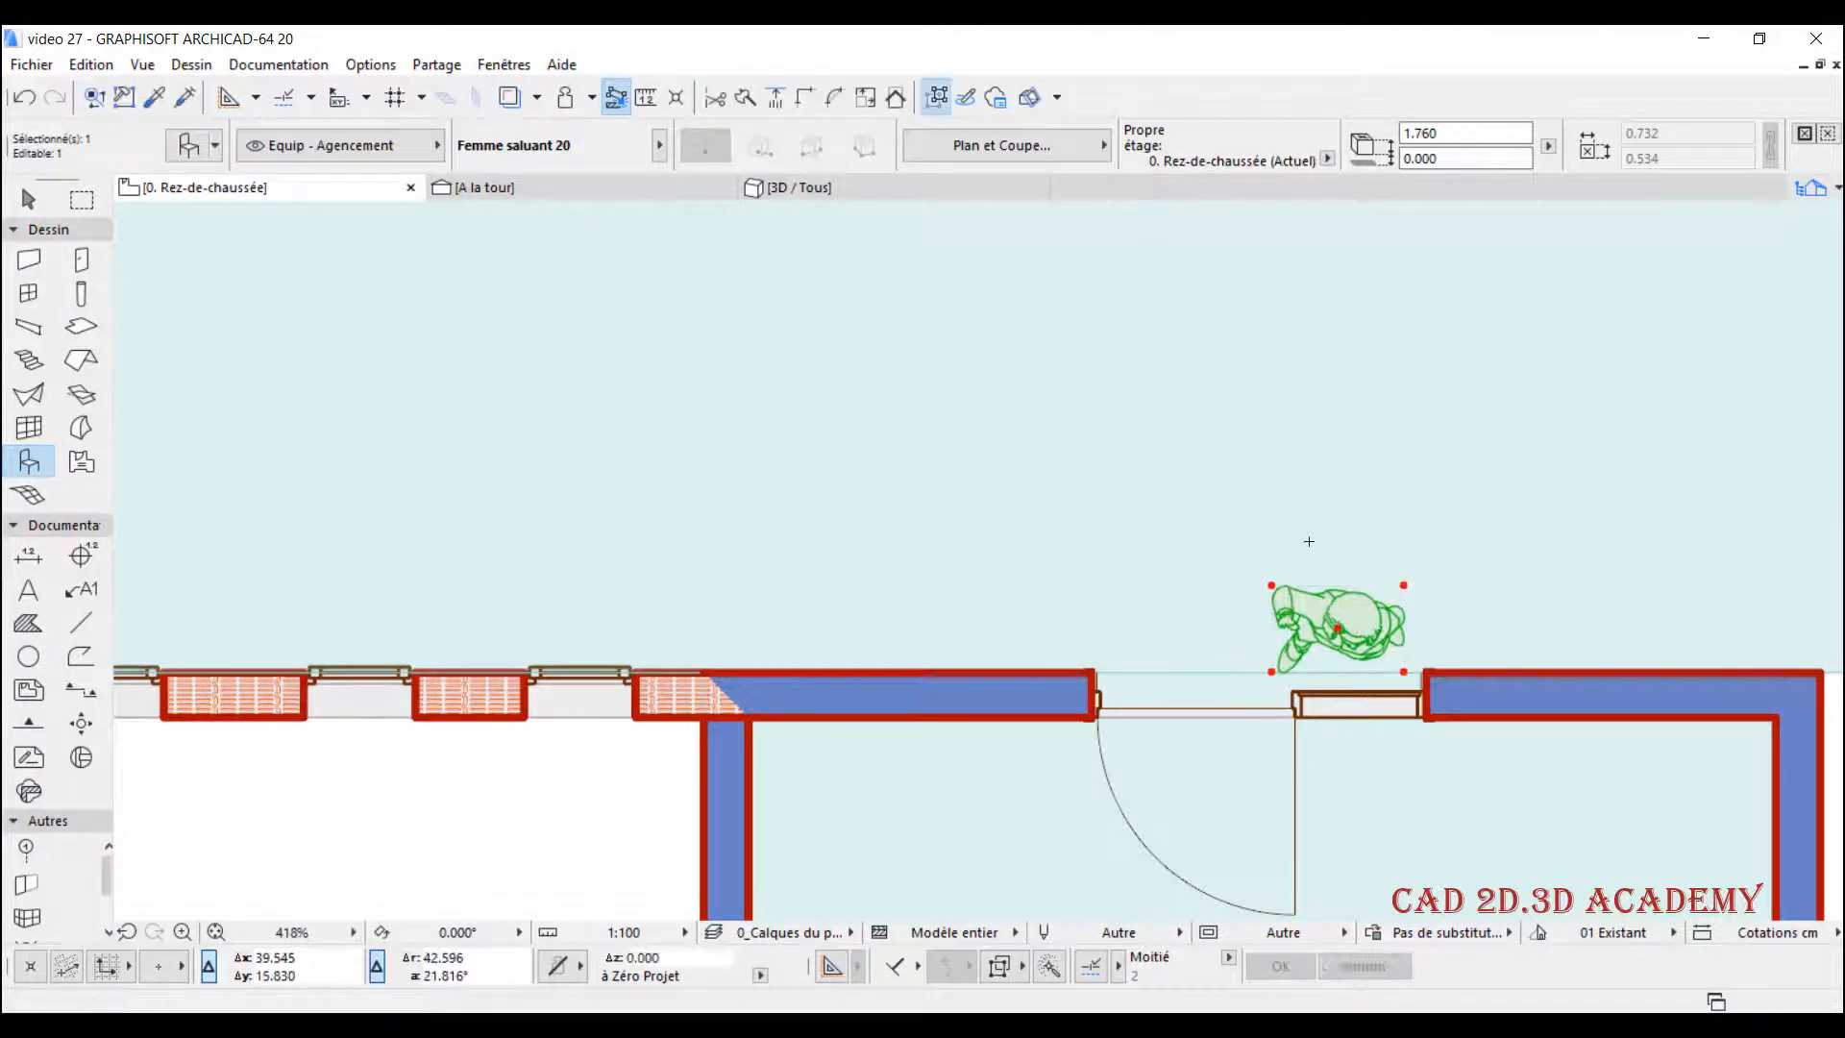
{"action": "key", "text": "Escape"}
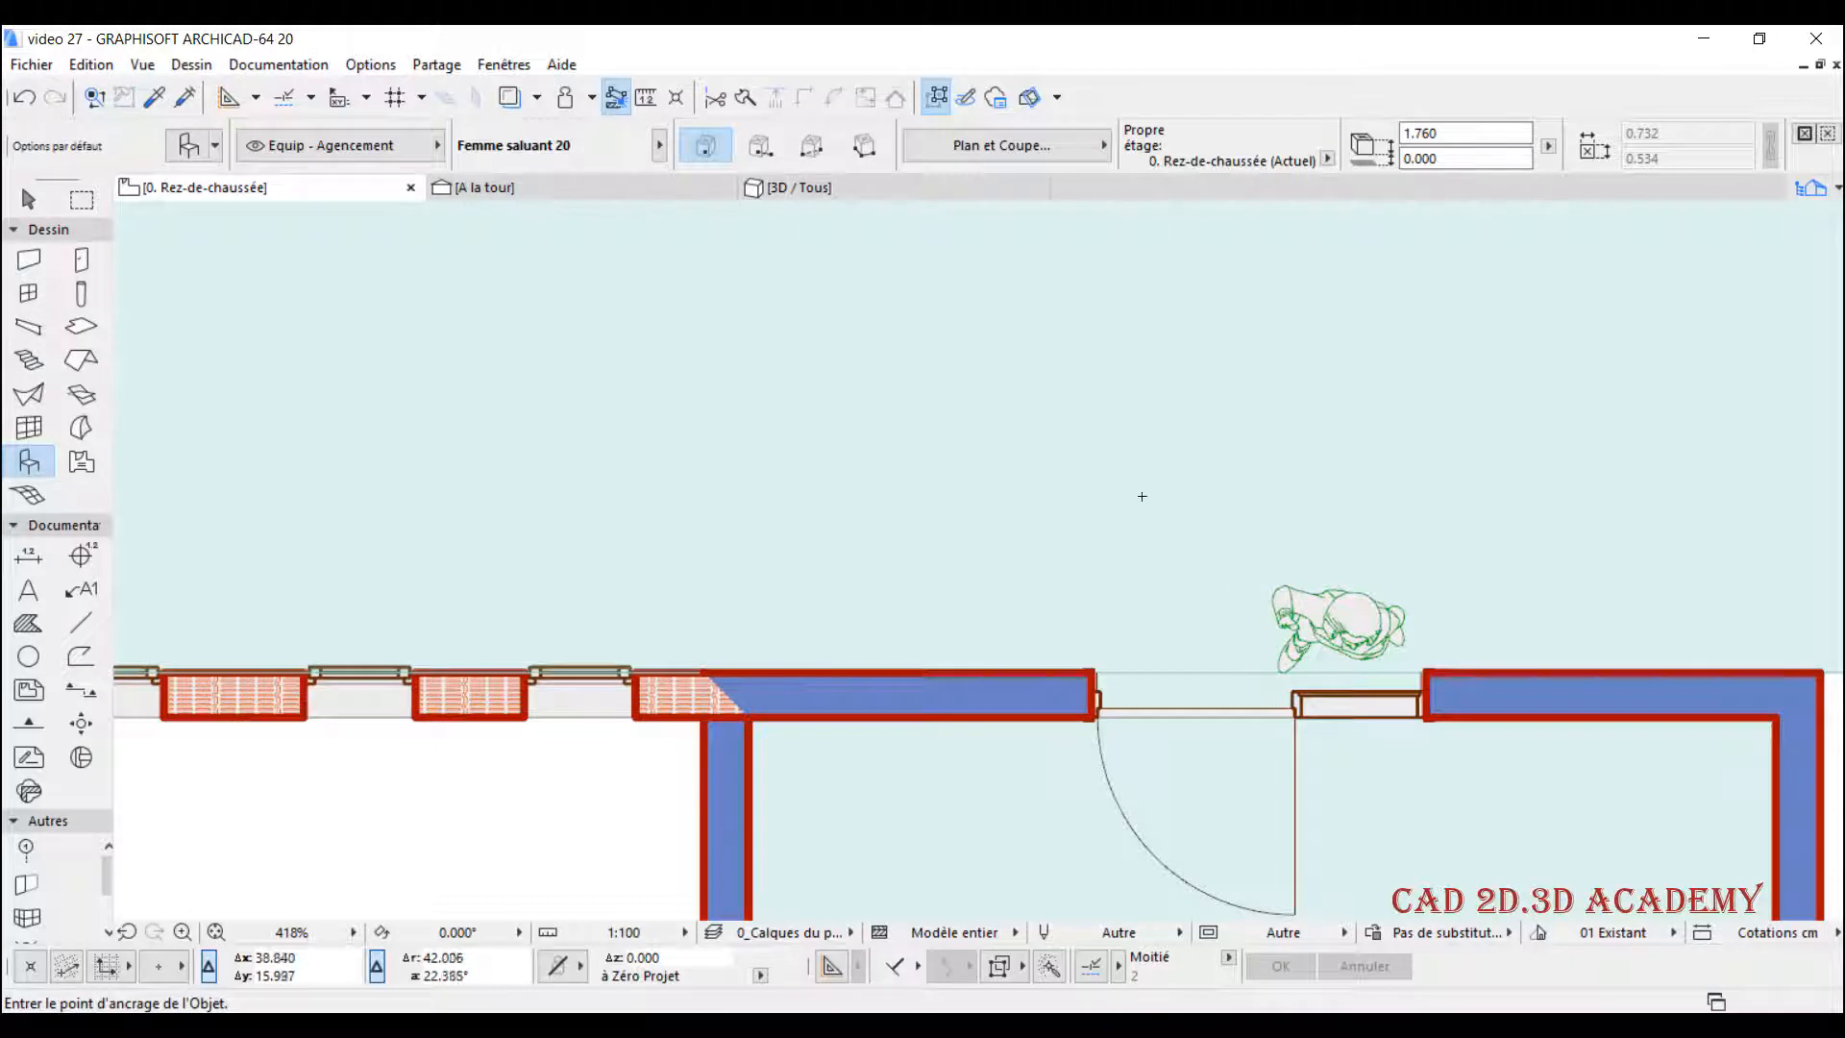
- Return to the A la tour section, check its ground-floor doors, and enable Transparence for the uncut elements
{"action": "left_click", "coordinate": [485, 187]}
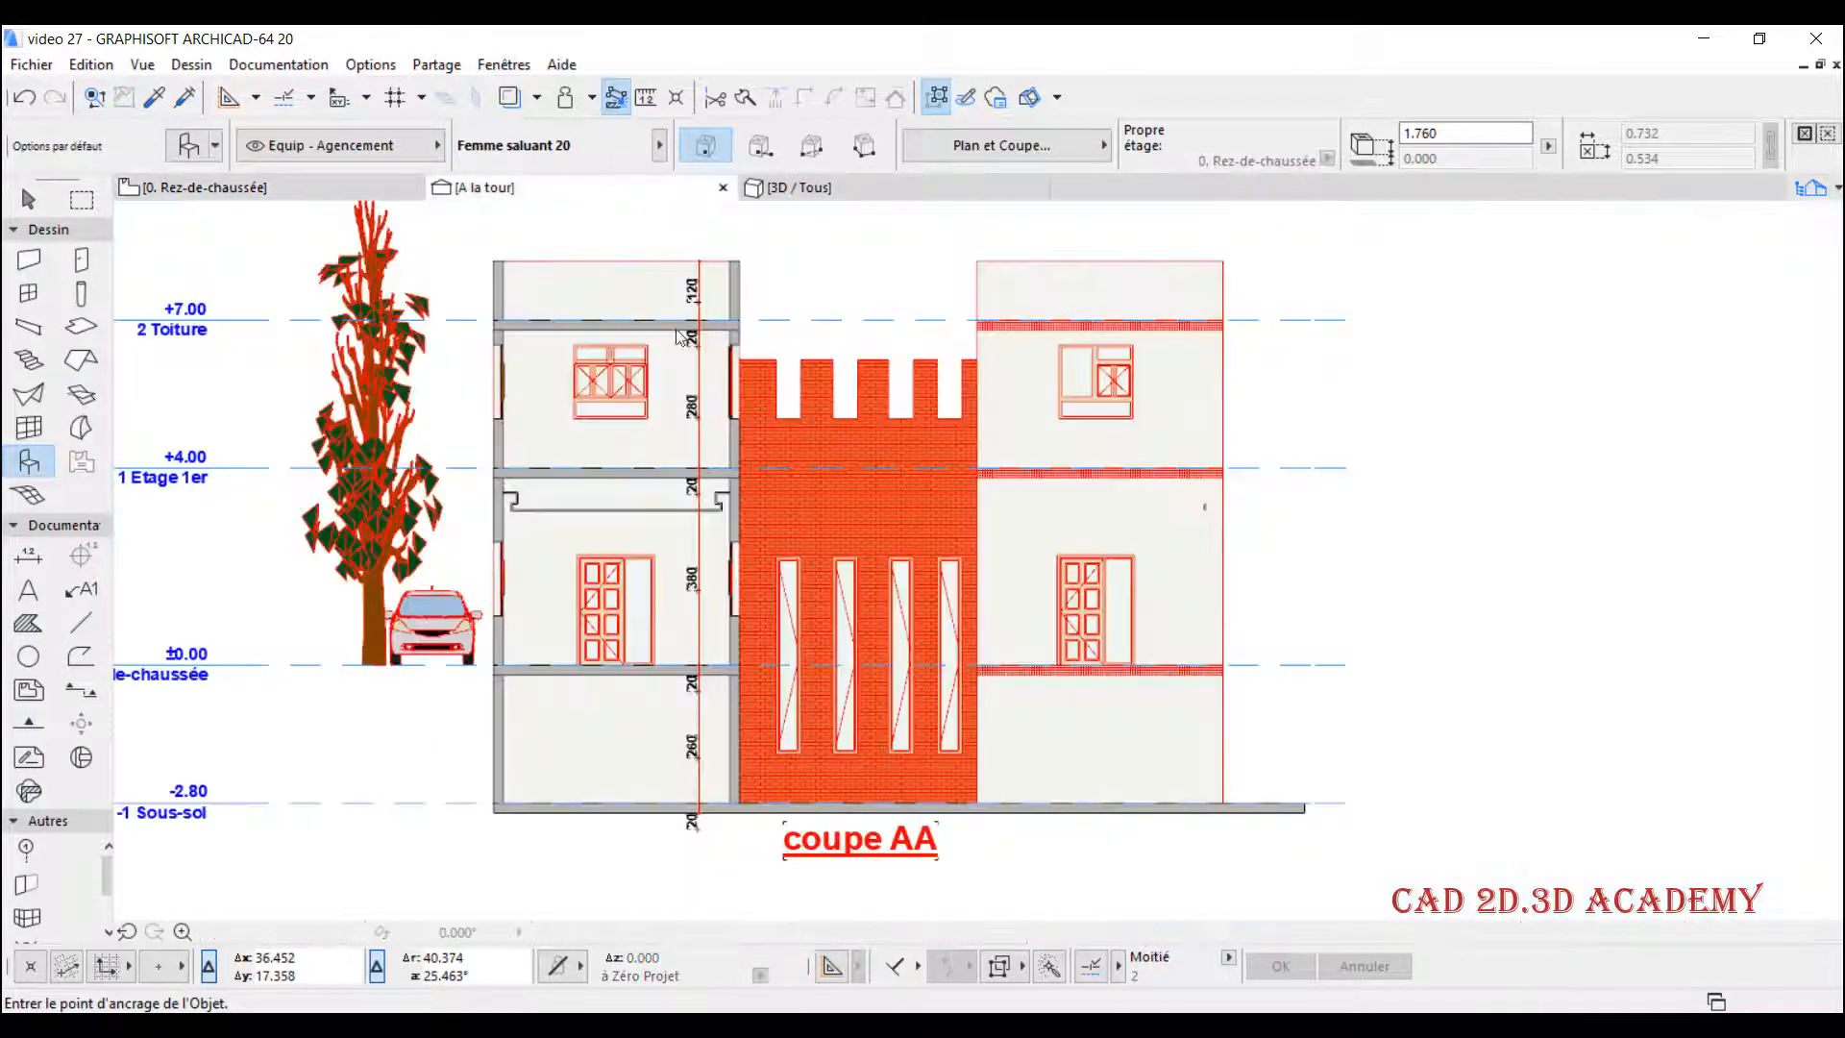
{"action": "scroll", "coordinate": [606, 588], "scroll_direction": "up", "scroll_amount": 7}
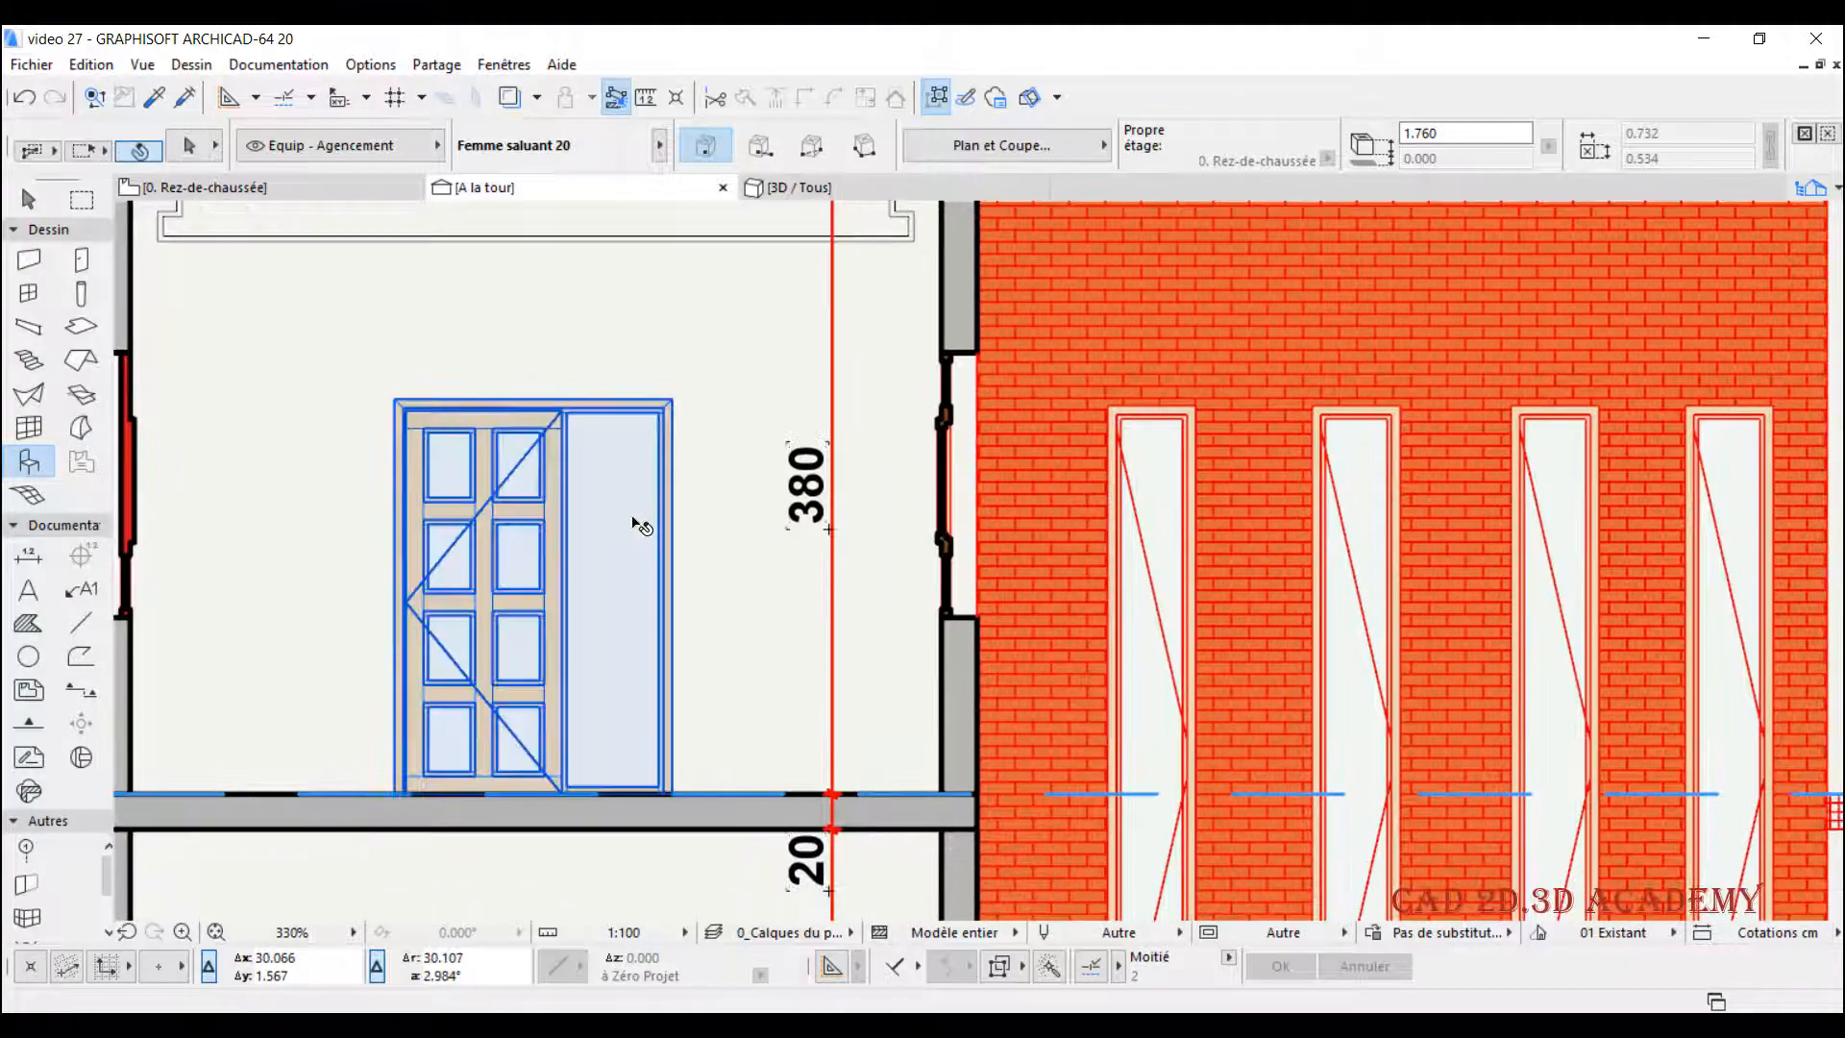
{"action": "scroll", "coordinate": [567, 598], "scroll_direction": "down", "scroll_amount": 2}
{"action": "scroll", "coordinate": [567, 603], "scroll_direction": "down", "scroll_amount": 1}
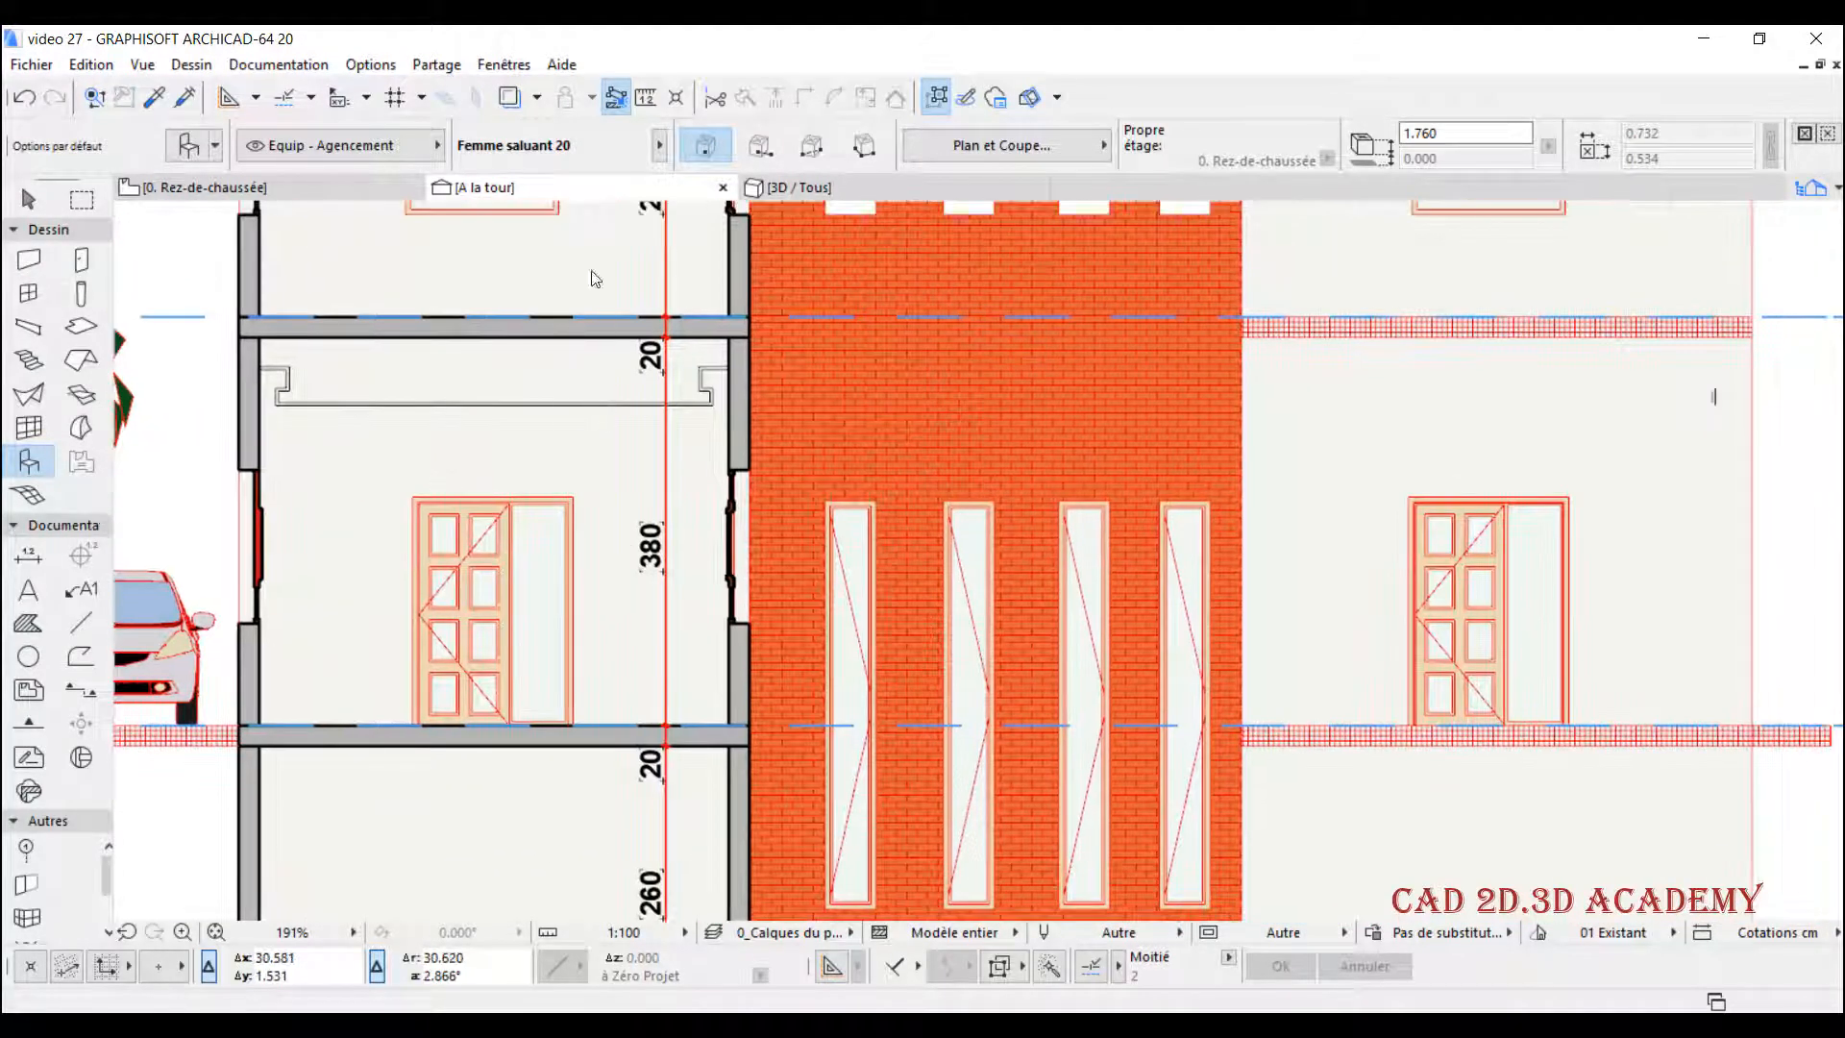
{"action": "right_click", "coordinate": [576, 188]}
{"action": "left_click", "coordinate": [665, 392]}
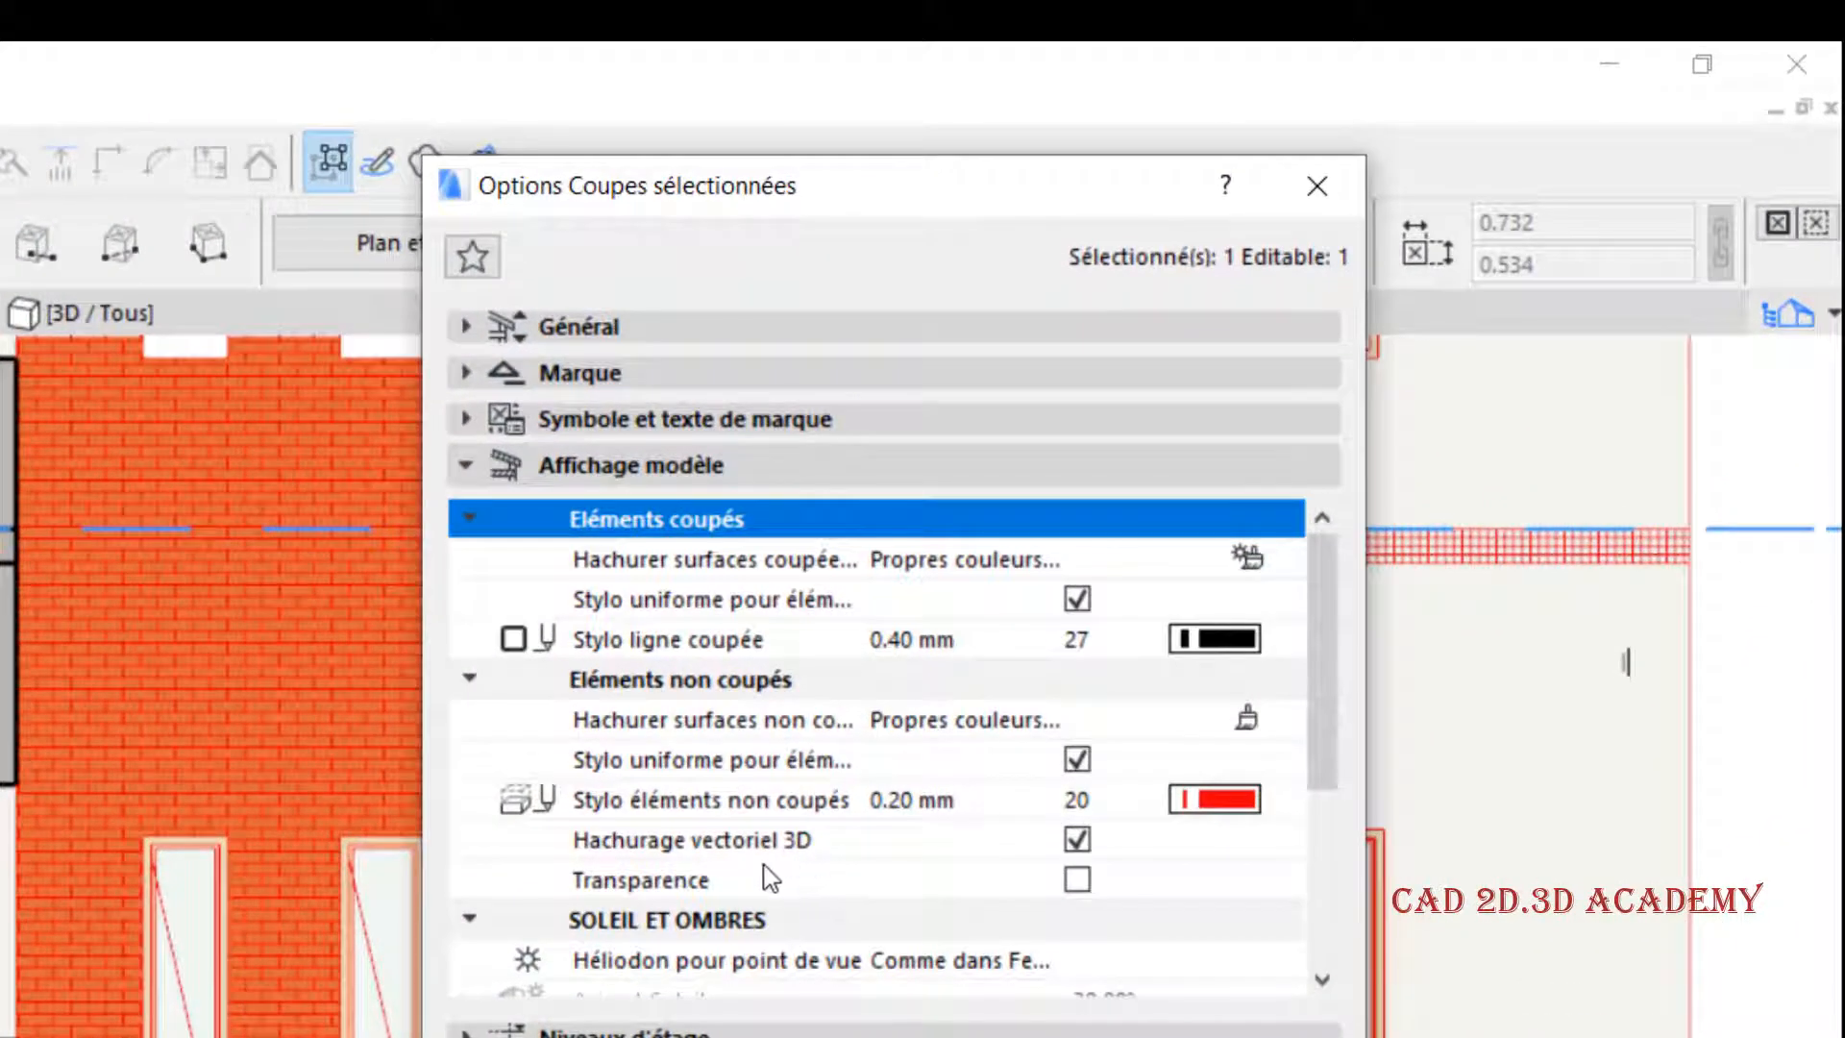
{"action": "left_click", "coordinate": [767, 876]}
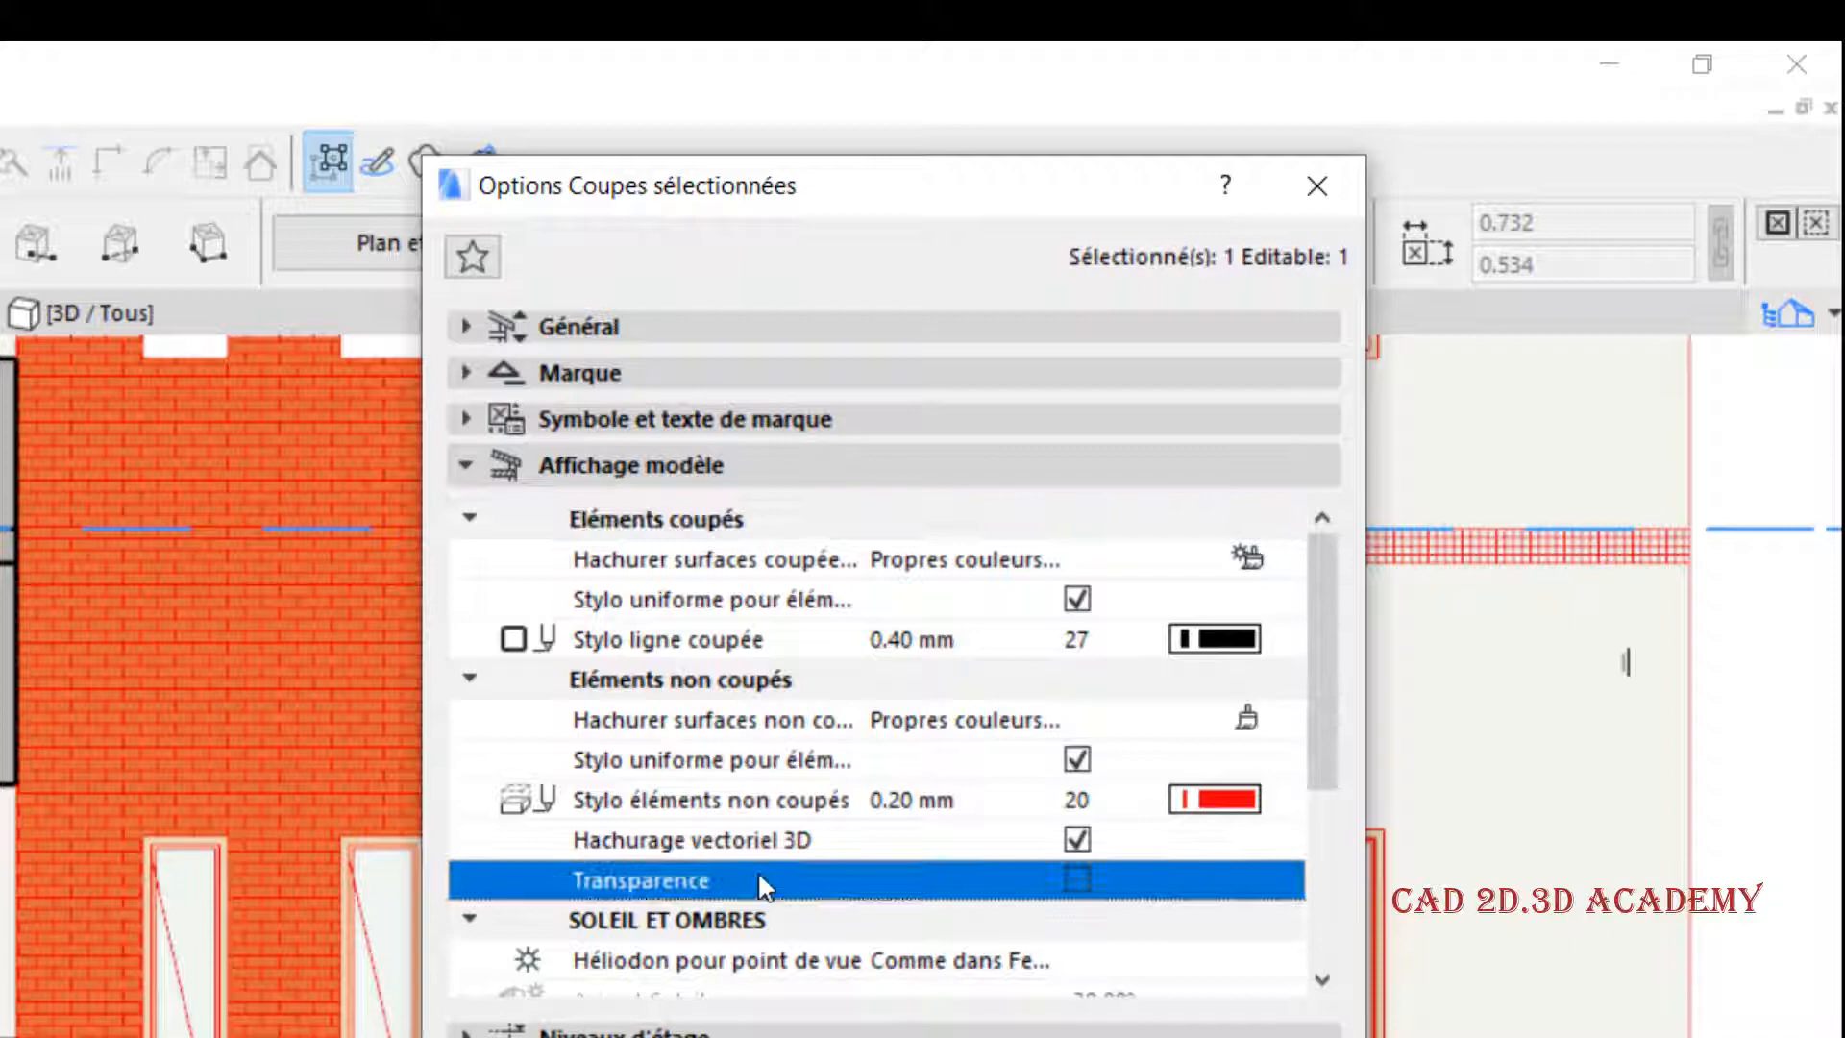
{"action": "left_click", "coordinate": [1077, 880]}
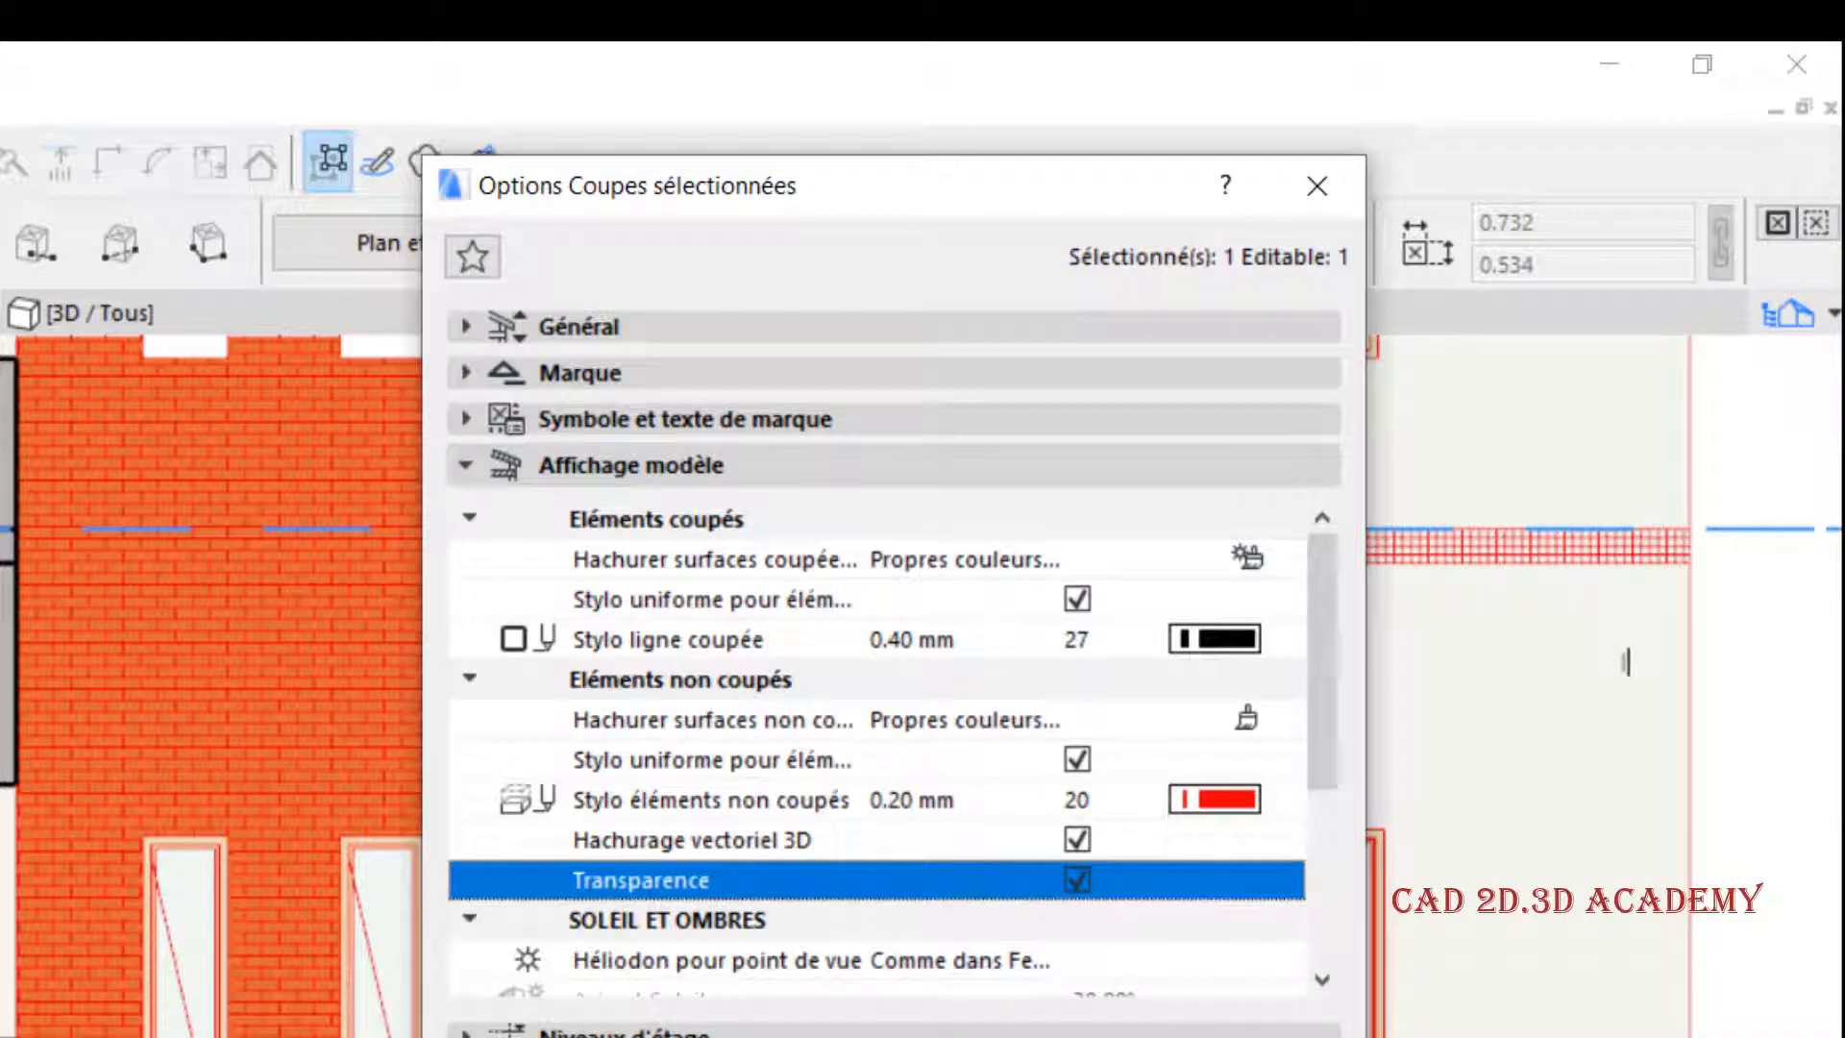
{"action": "left_click", "coordinate": [1425, 815]}
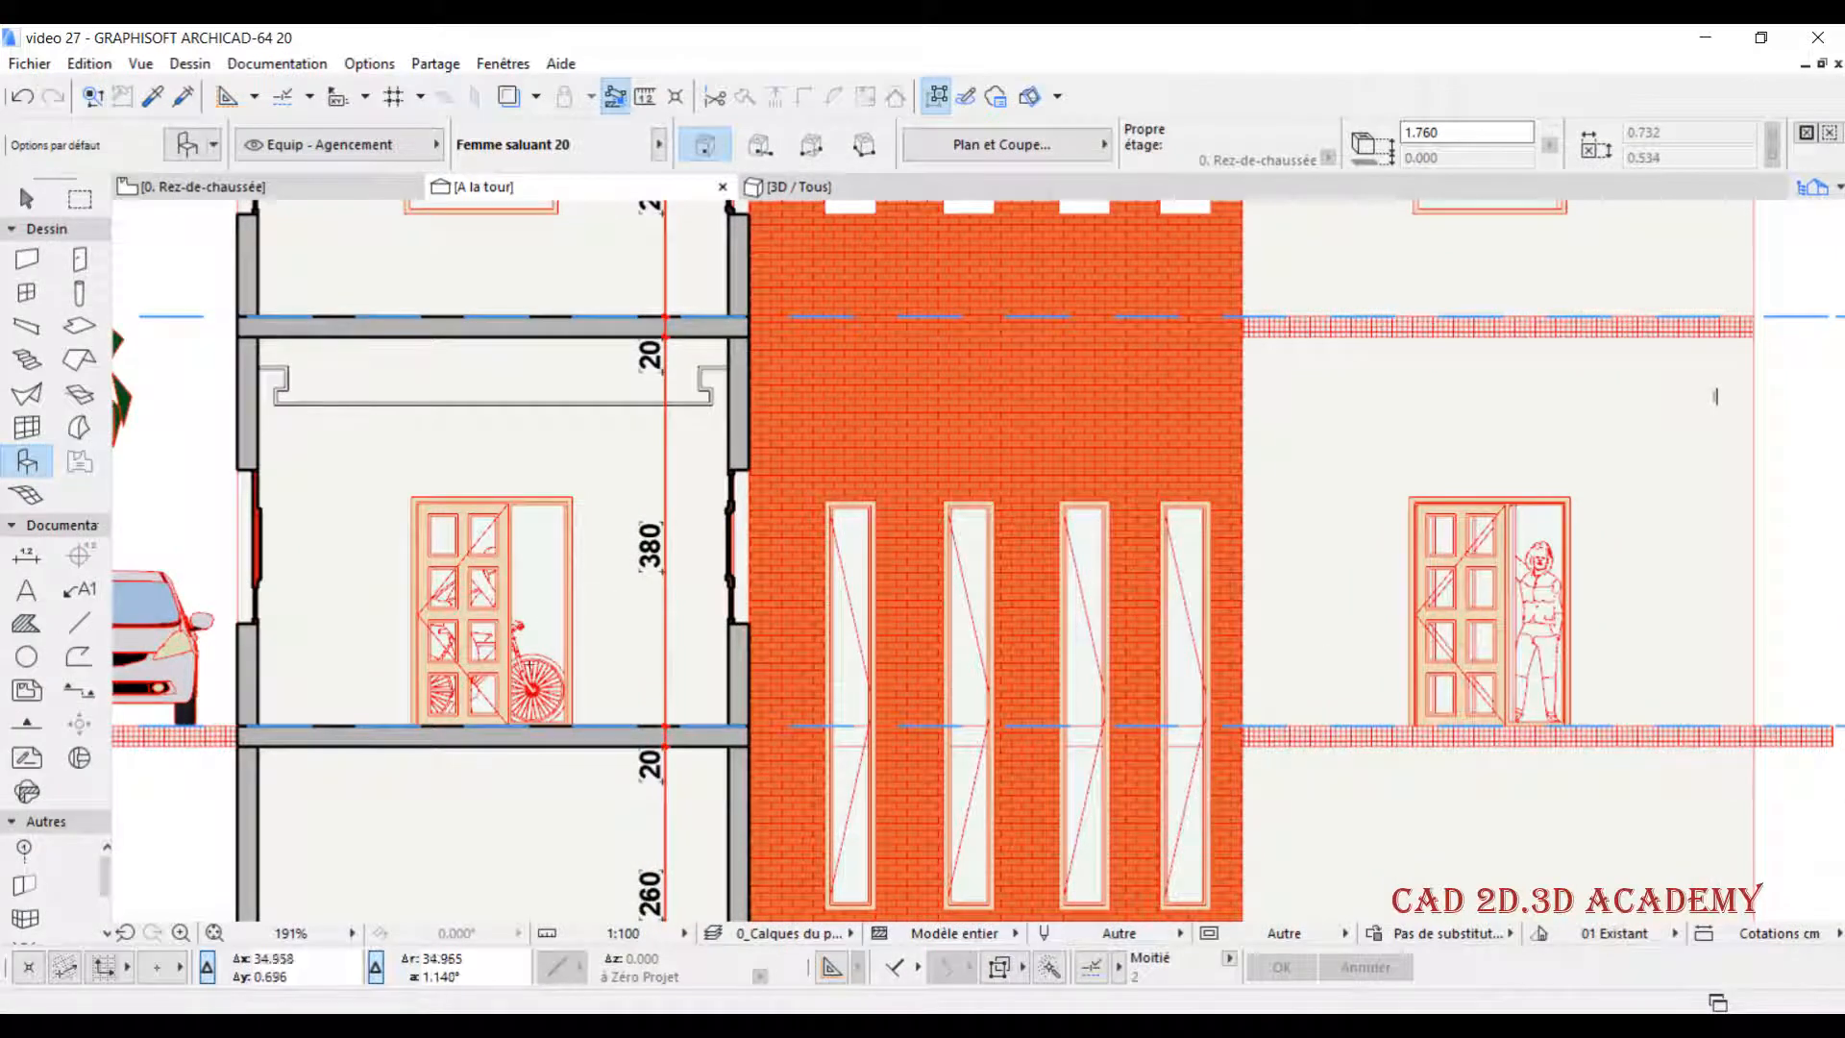
- Examine the ground-floor doors of both towers up close to check the figures behind their glazing
{"action": "scroll", "coordinate": [500, 584], "scroll_direction": "up", "scroll_amount": 5}
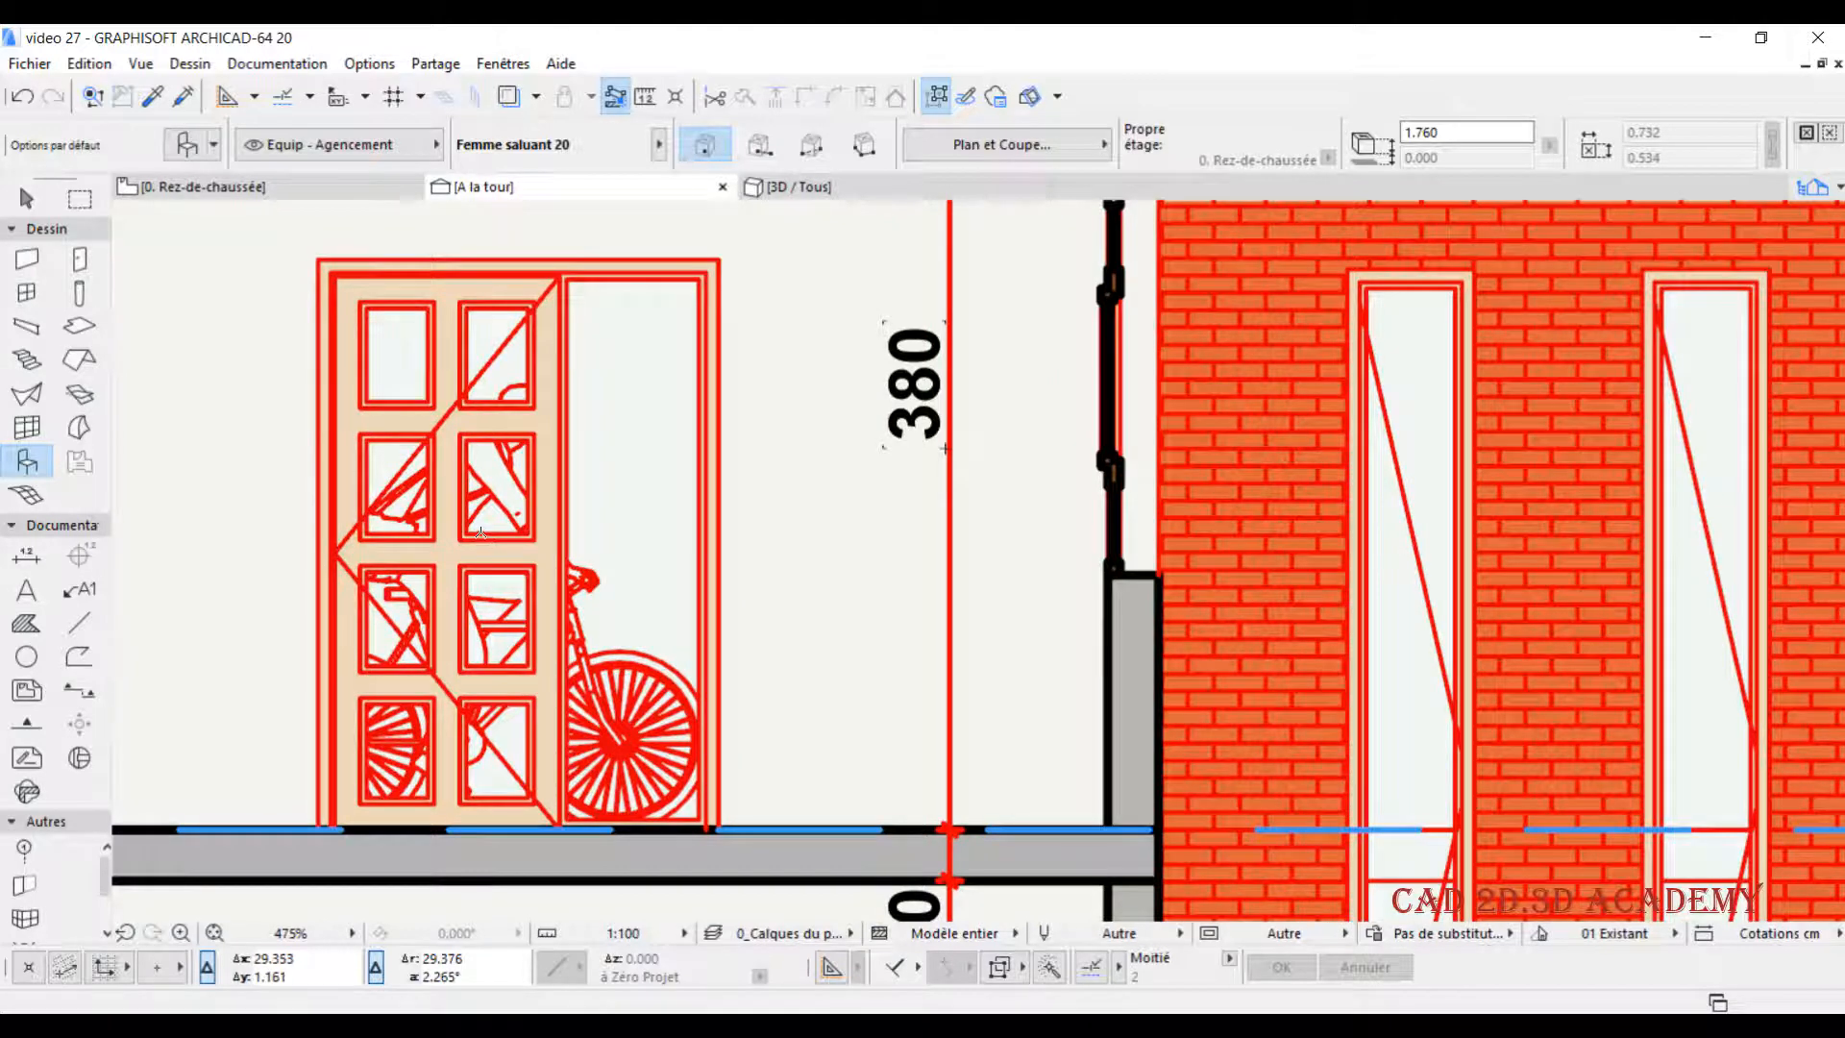
{"action": "scroll", "coordinate": [480, 532], "scroll_direction": "down", "scroll_amount": 3}
{"action": "scroll", "coordinate": [891, 535], "scroll_direction": "down", "scroll_amount": 1}
{"action": "middle_click_drag", "start_coordinate": [891, 535], "coordinate": [511, 536]}
{"action": "middle_click_drag", "start_coordinate": [730, 536], "coordinate": [327, 539]}
{"action": "scroll", "coordinate": [816, 533], "scroll_direction": "up", "scroll_amount": 2}
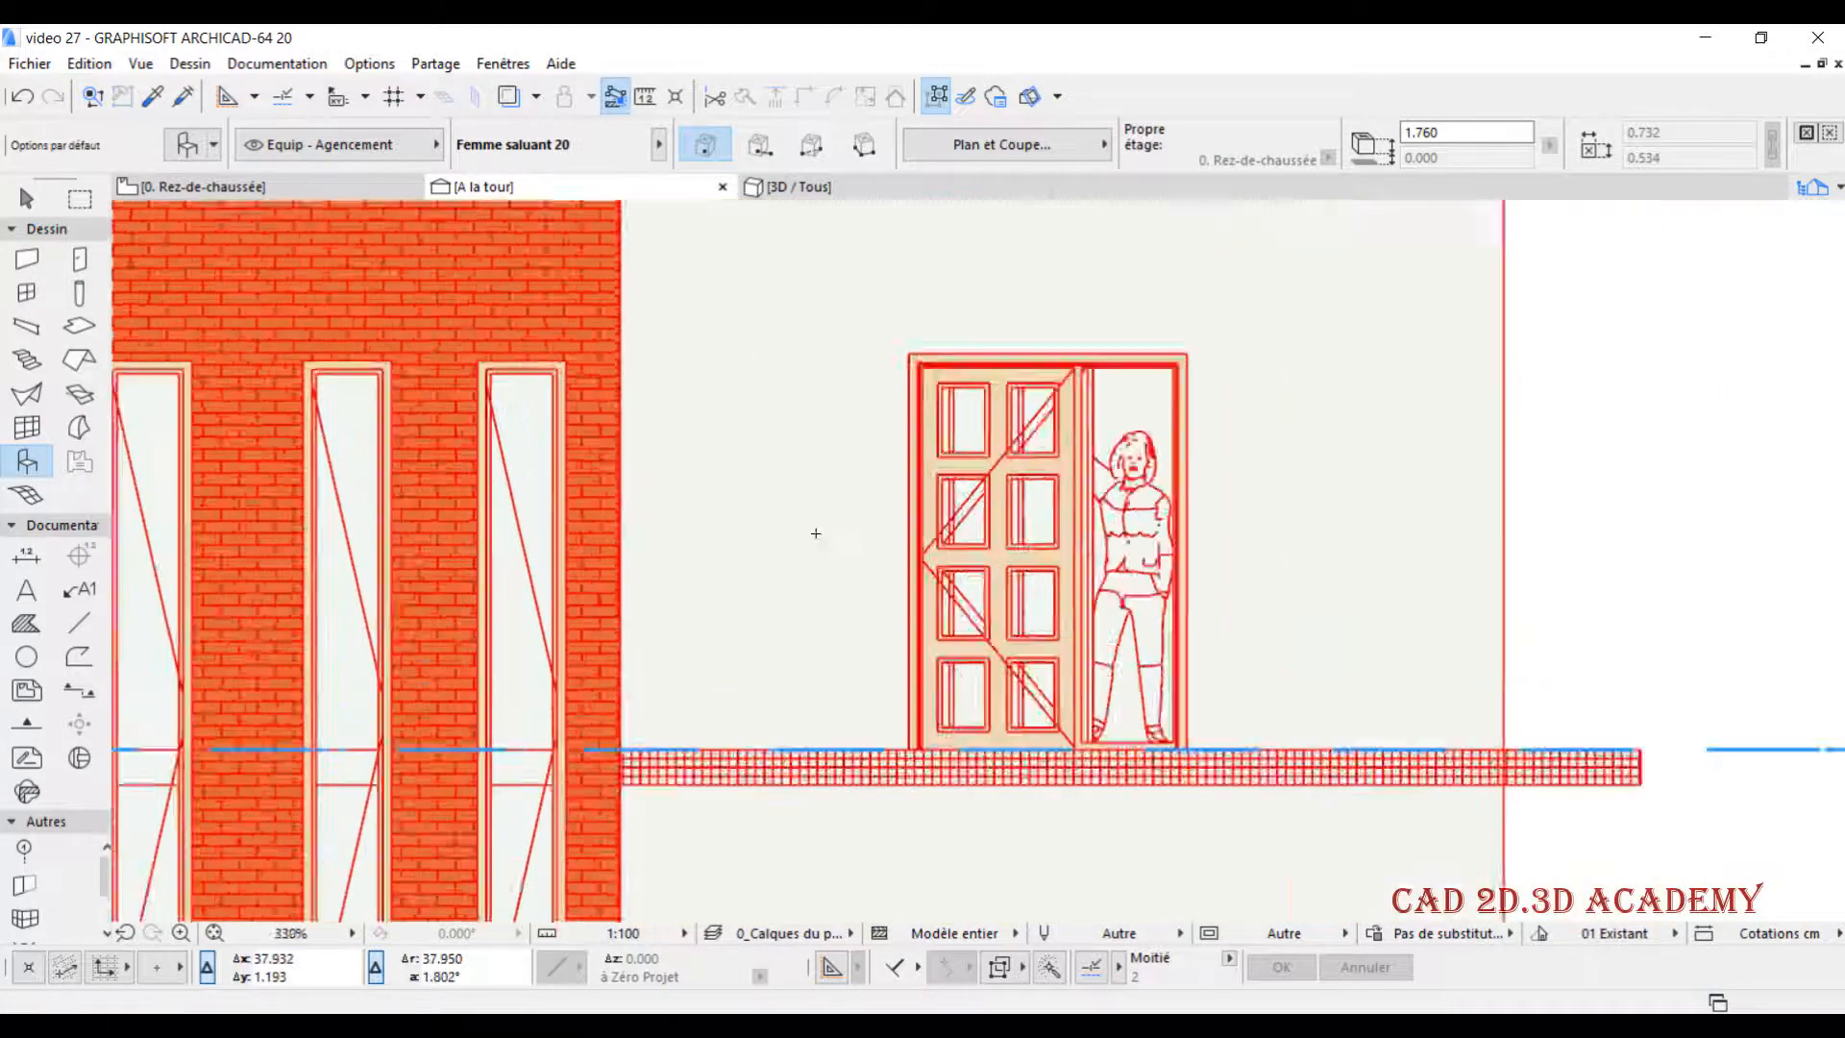
- Compare the figure behind the right tower's ground-floor door with the bicycle behind the left tower's door
{"action": "scroll", "coordinate": [815, 533], "scroll_direction": "up", "scroll_amount": 3}
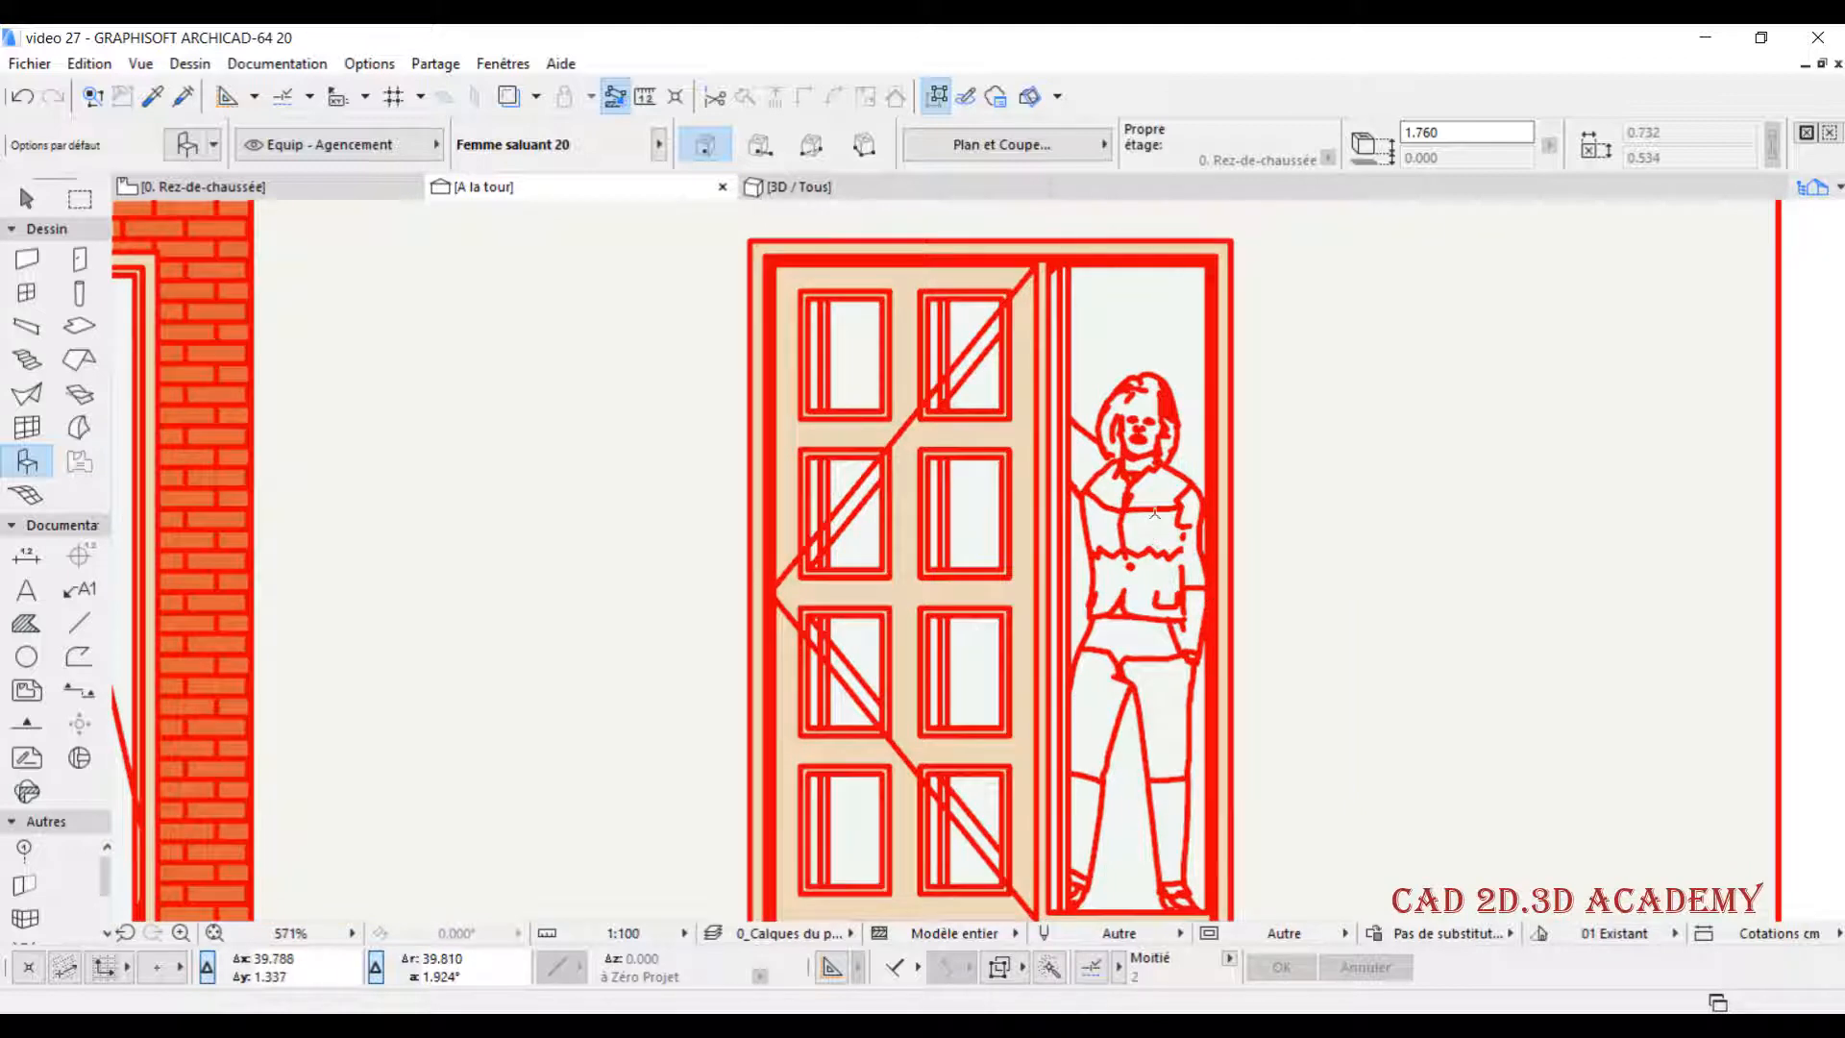
{"action": "scroll", "coordinate": [1154, 509], "scroll_direction": "down", "scroll_amount": 7}
{"action": "scroll", "coordinate": [1158, 514], "scroll_direction": "down", "scroll_amount": 2}
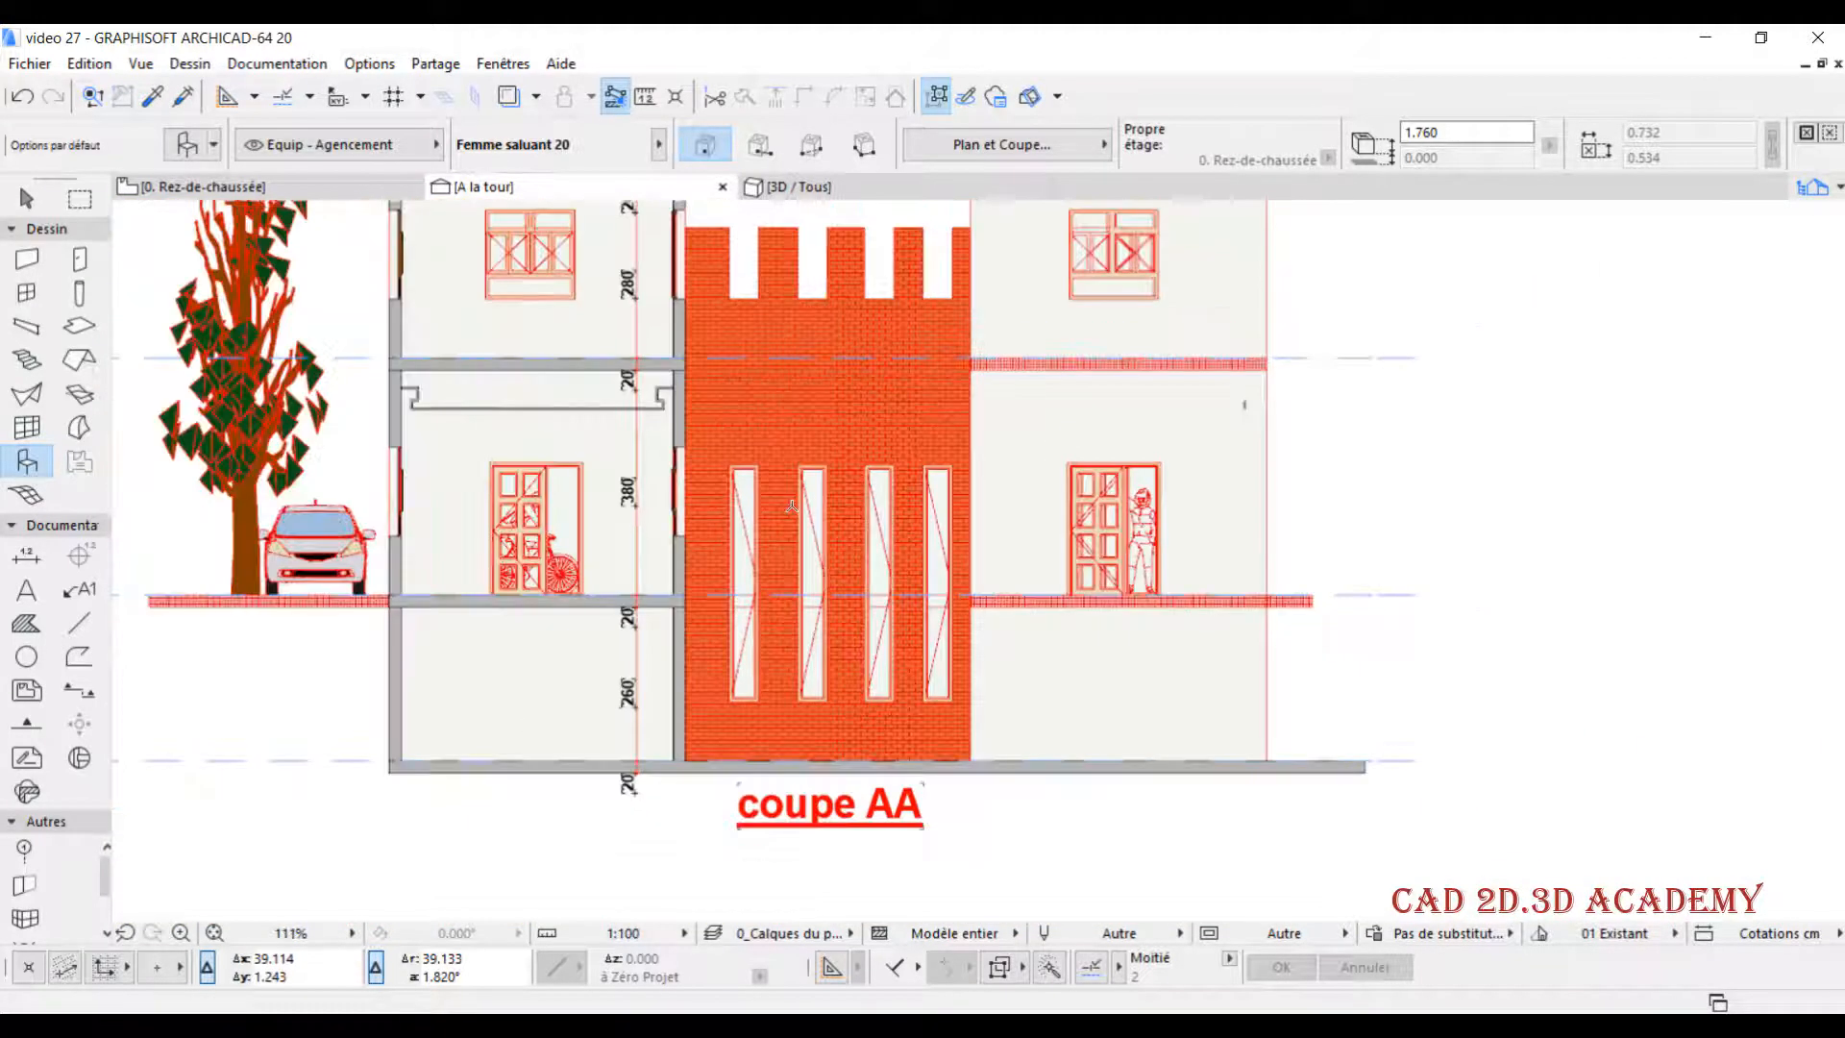
{"action": "middle_click_drag", "start_coordinate": [841, 510], "coordinate": [1020, 540]}
{"action": "scroll", "coordinate": [654, 557], "scroll_direction": "up", "scroll_amount": 2}
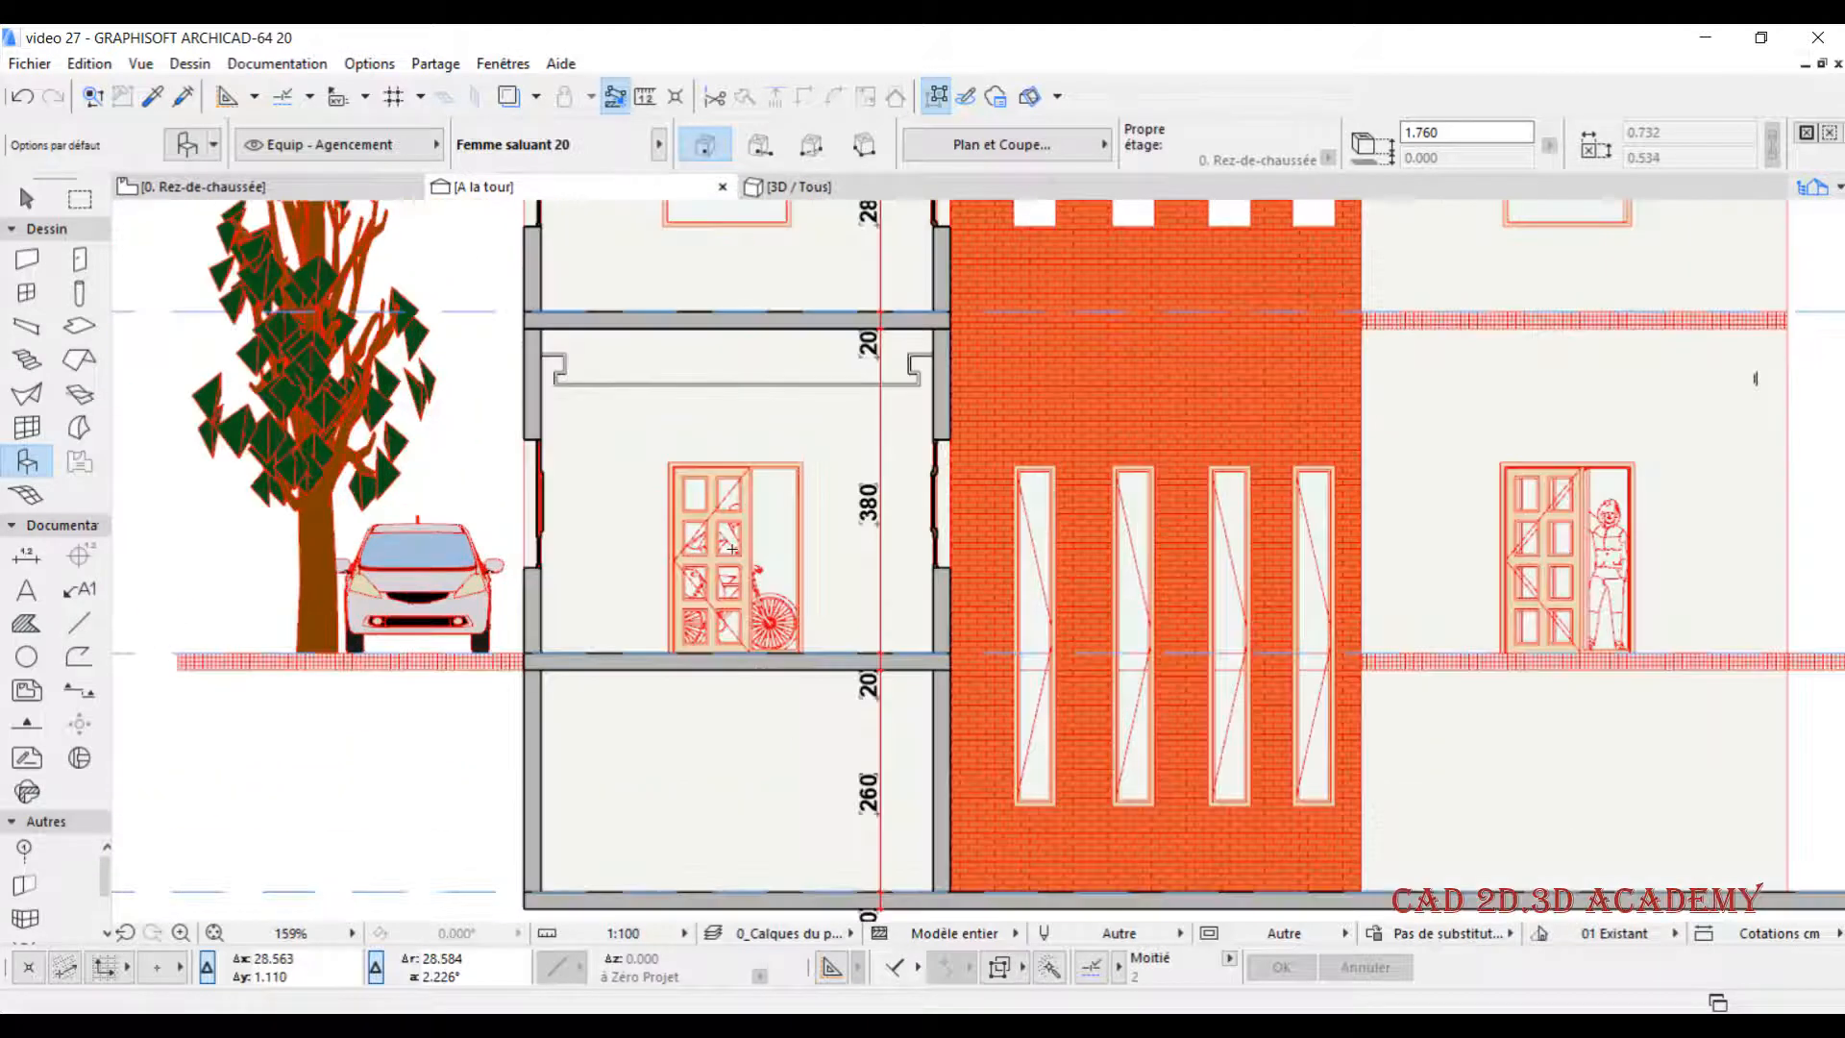
{"action": "scroll", "coordinate": [792, 538], "scroll_direction": "down", "scroll_amount": 2}
{"action": "middle_click_drag", "start_coordinate": [791, 538], "coordinate": [680, 587]}
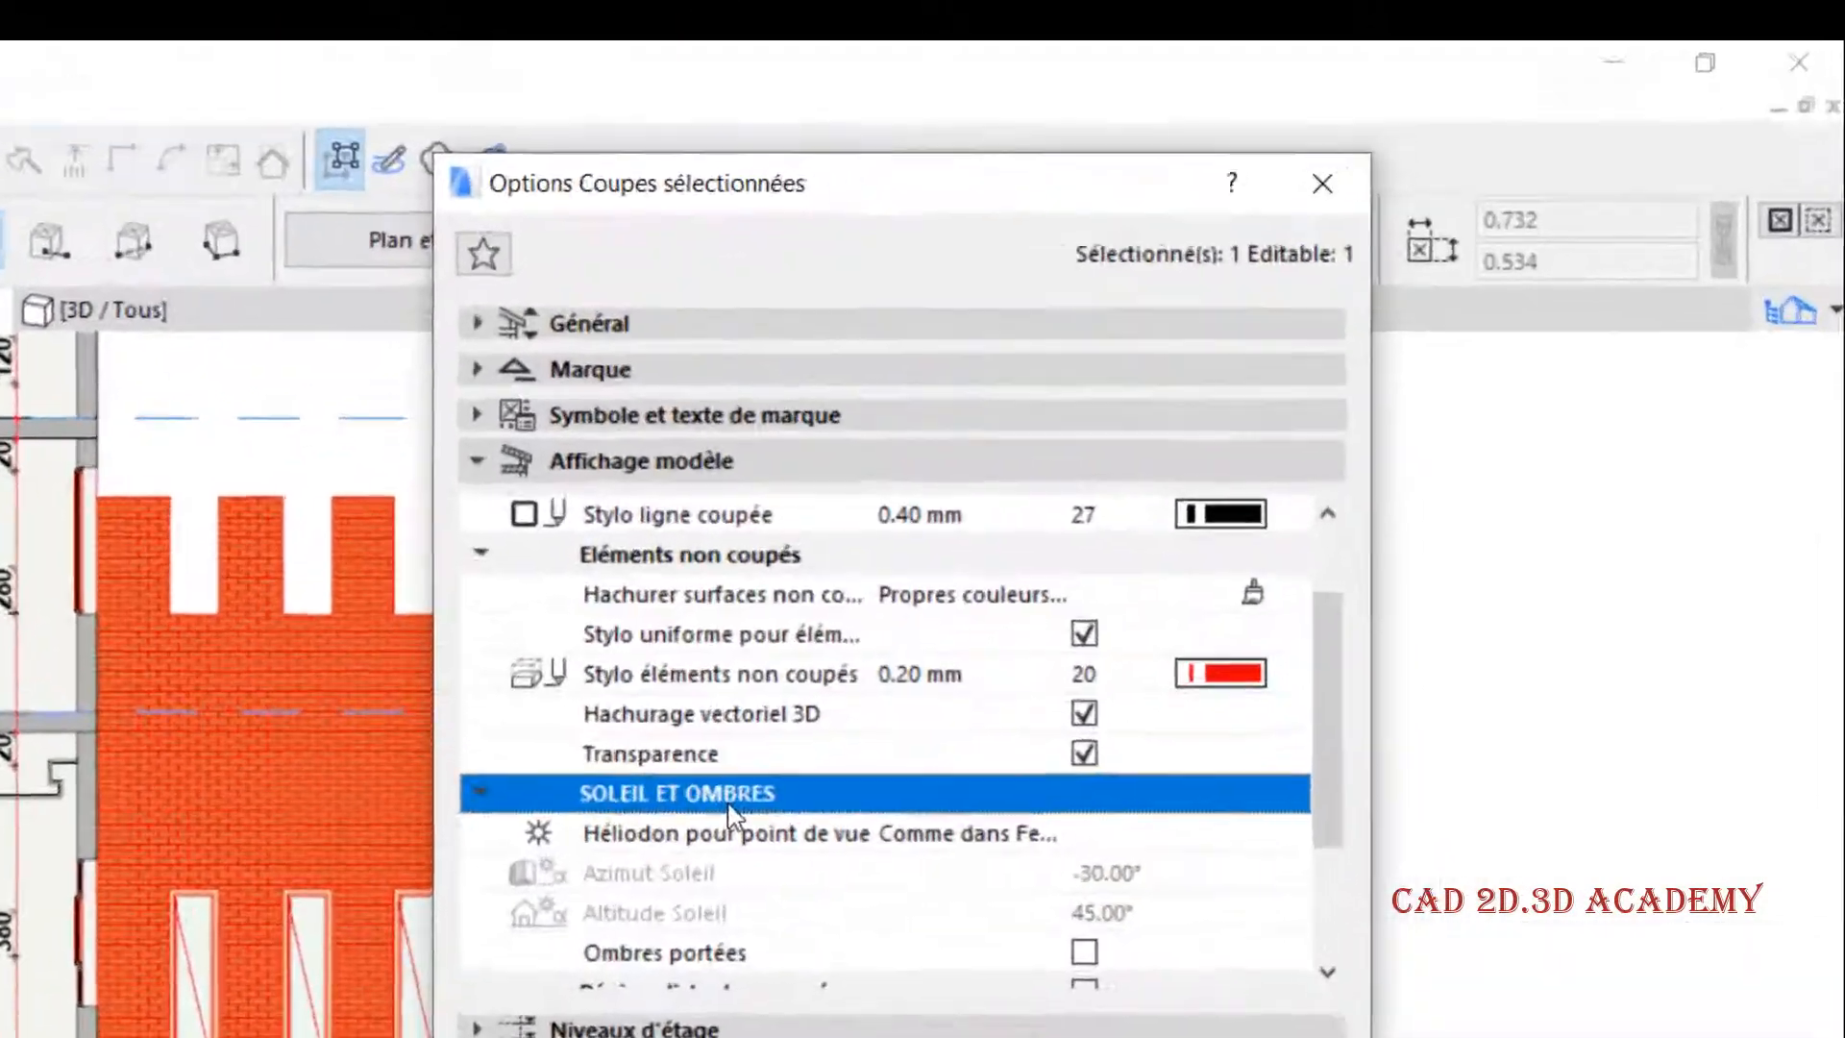
- Enable Ombres portées in the section's Affichage modèle settings and apply the change
{"action": "scroll", "coordinate": [711, 993], "scroll_direction": "down", "scroll_amount": 2}
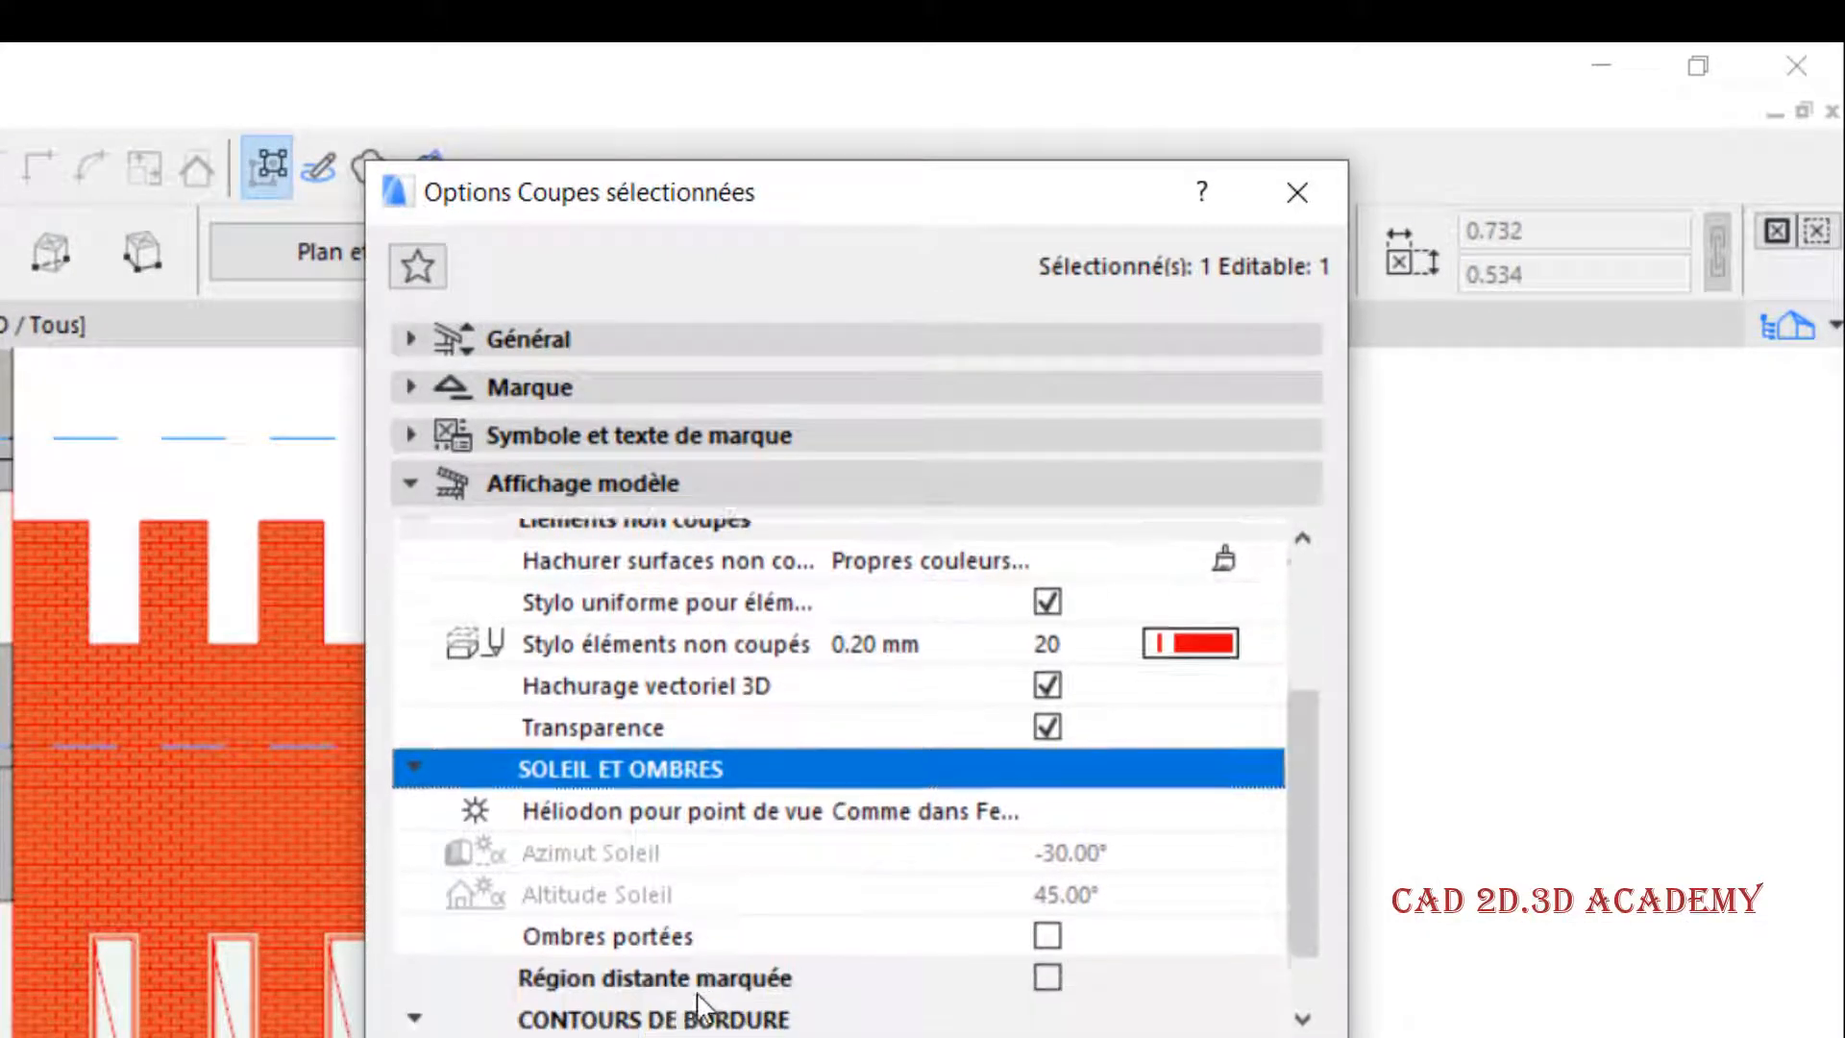
{"action": "left_click", "coordinate": [651, 879]}
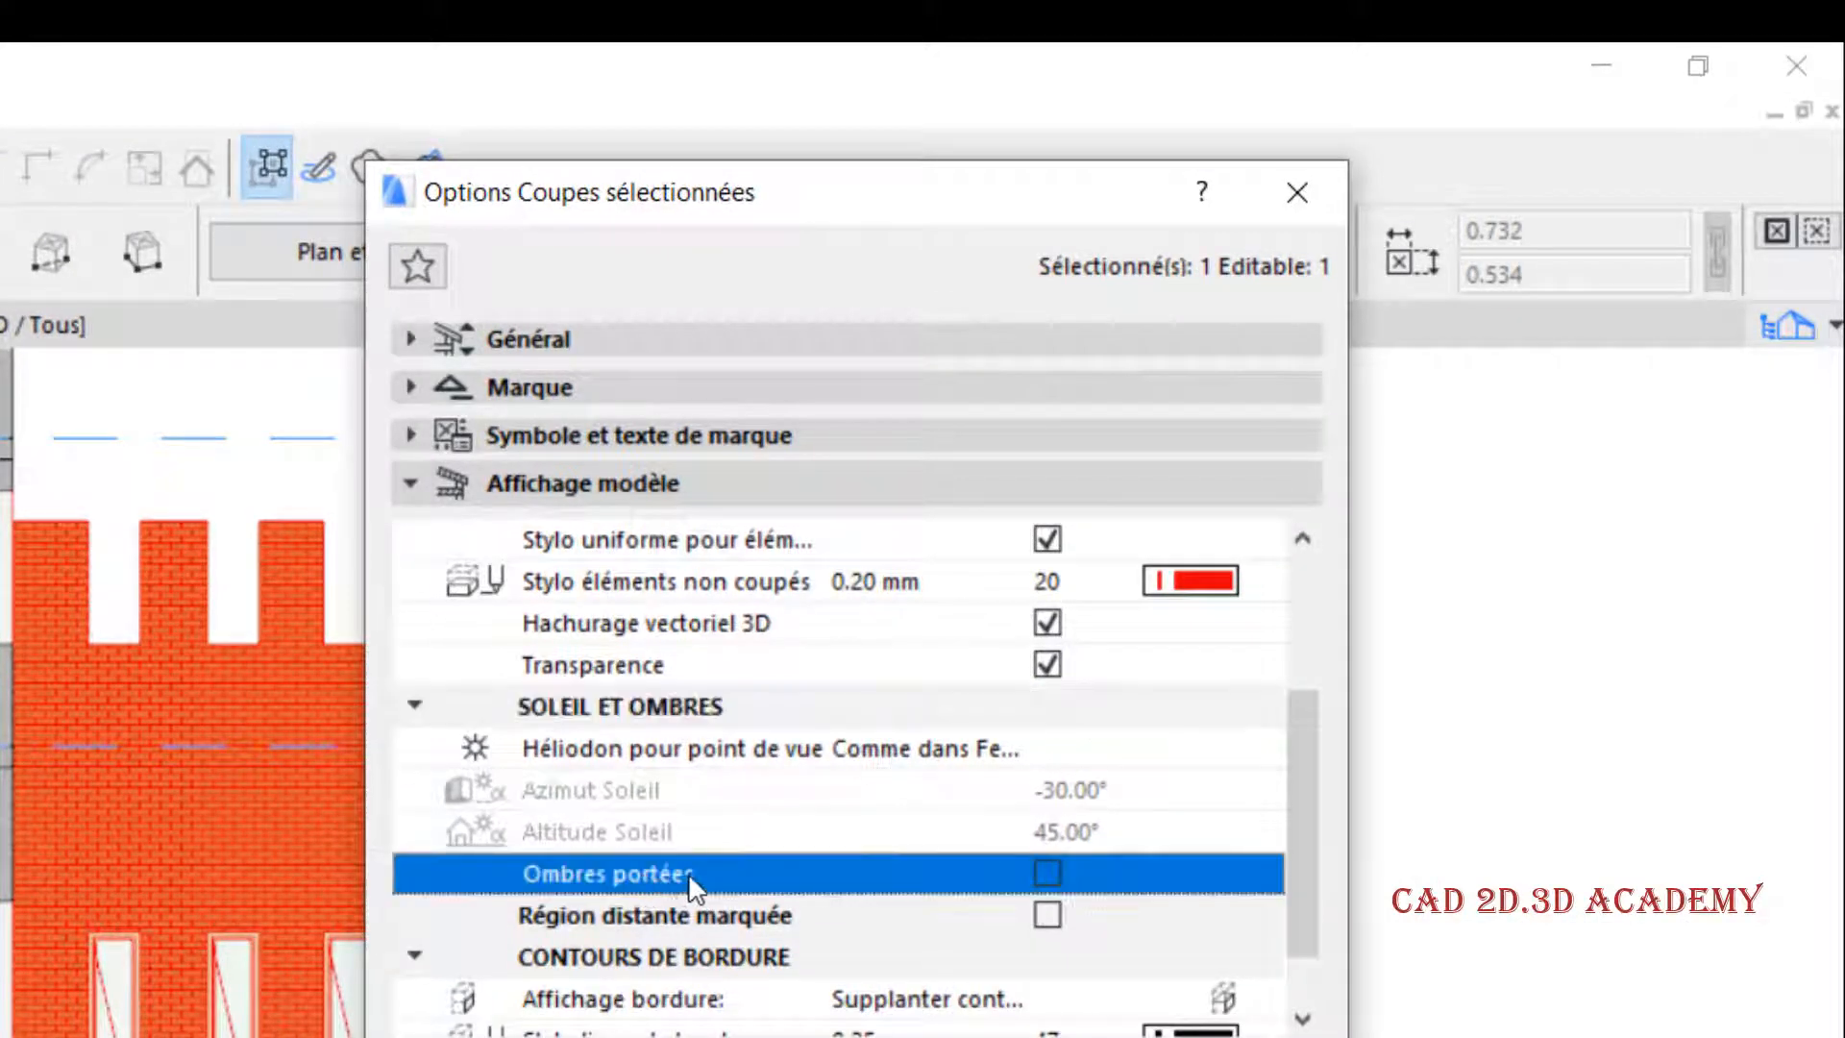
{"action": "left_click", "coordinate": [1046, 873]}
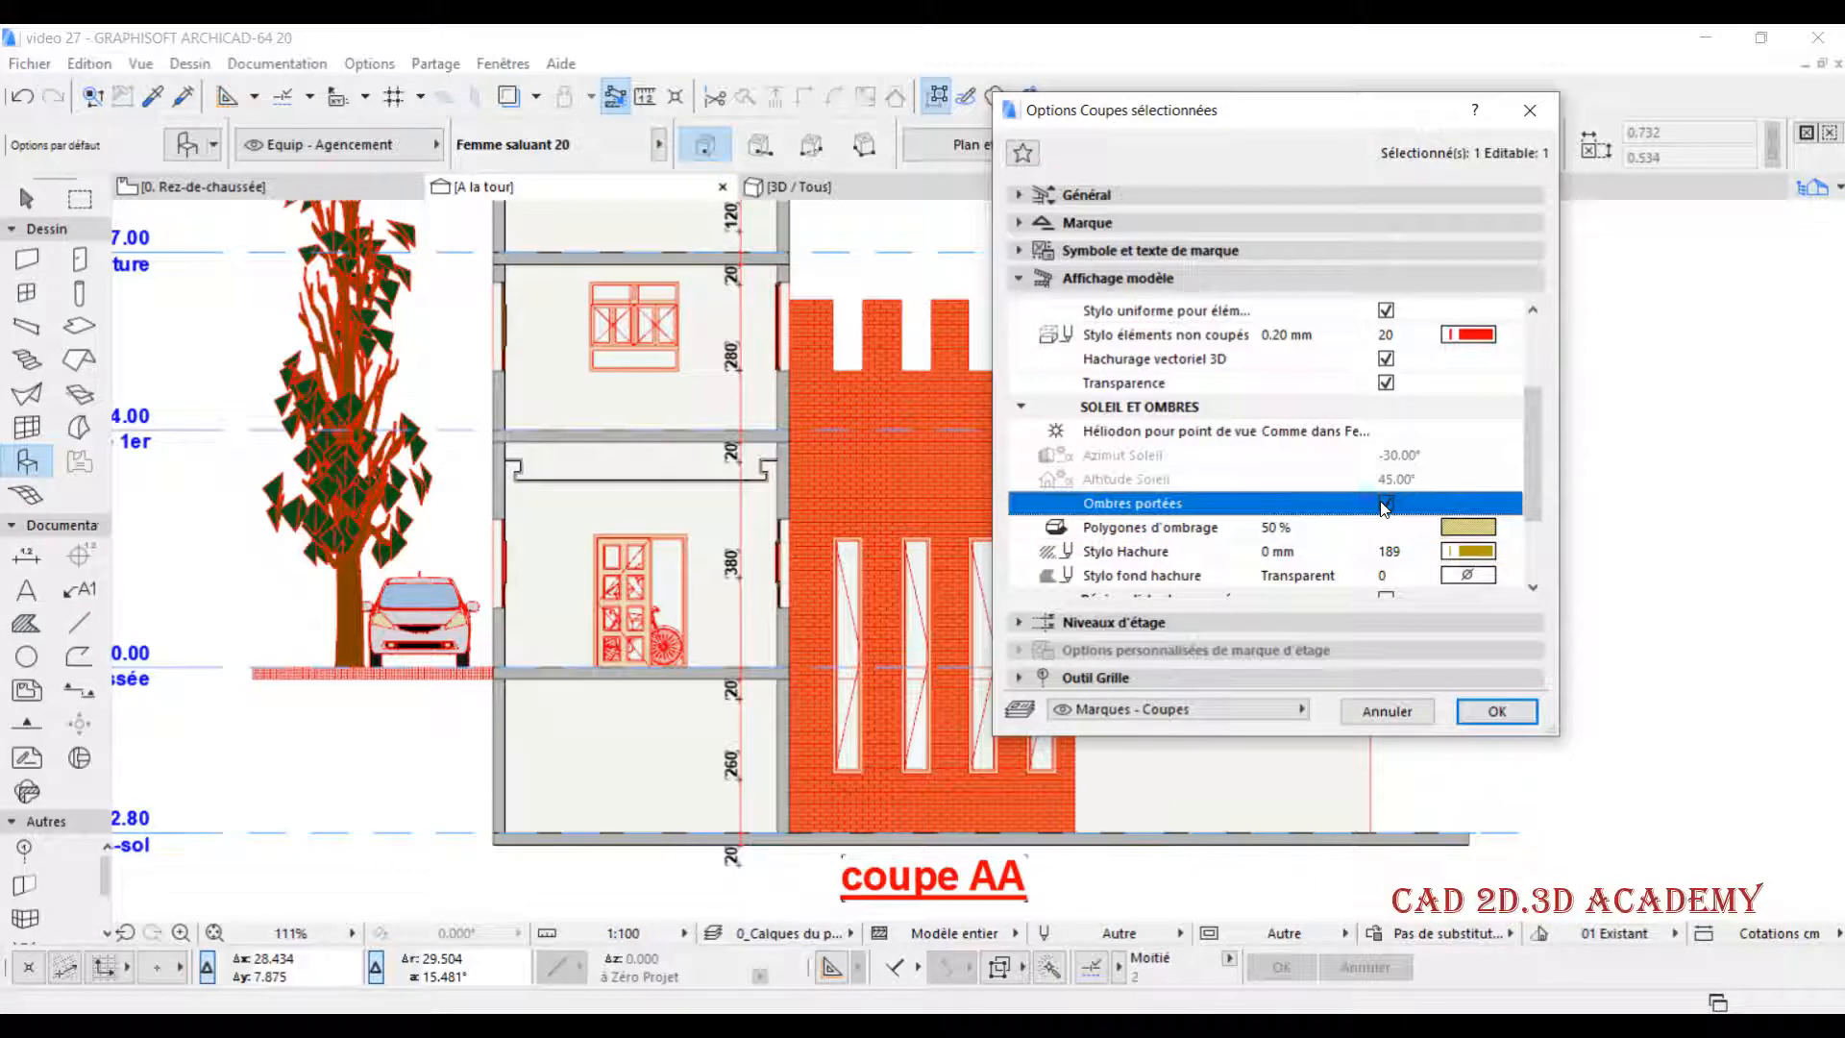
{"action": "left_click", "coordinate": [1496, 711]}
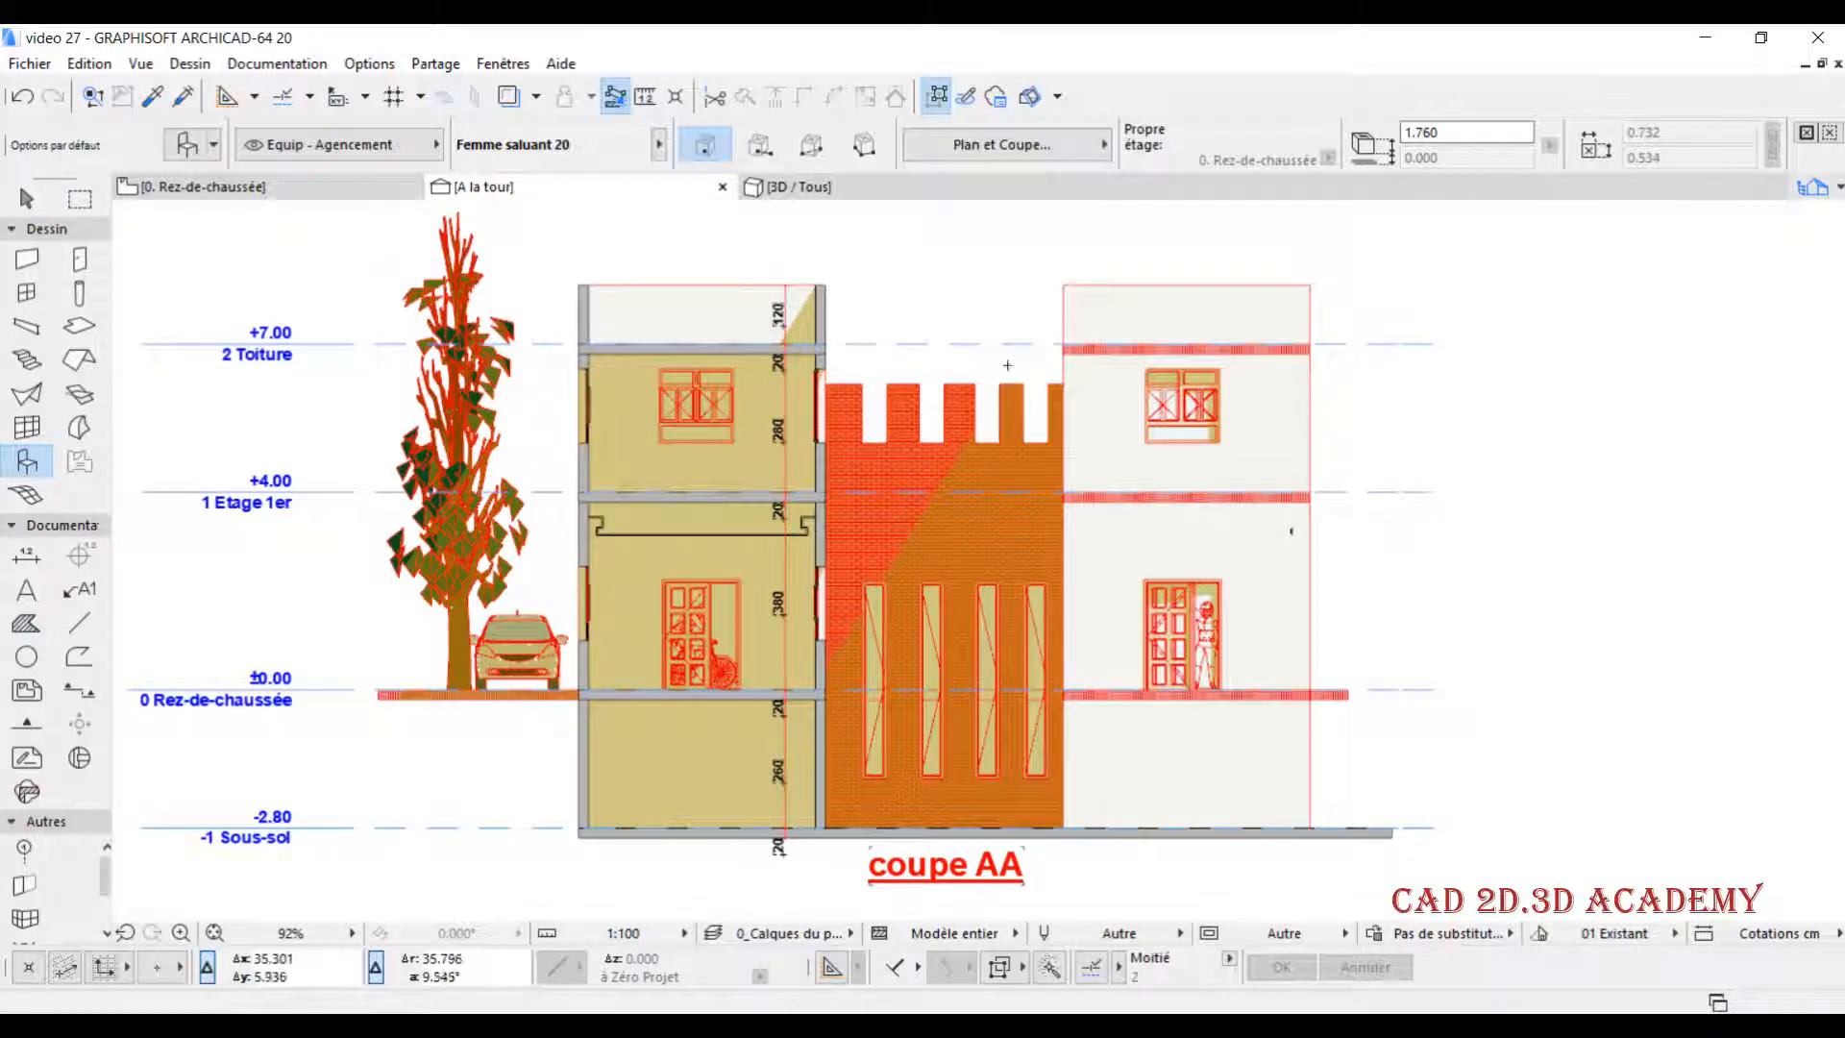
- Examine the cast shadows on both towers, their windows and doors, and the crenellated brick wall
{"action": "scroll", "coordinate": [1214, 382], "scroll_direction": "up", "scroll_amount": 8}
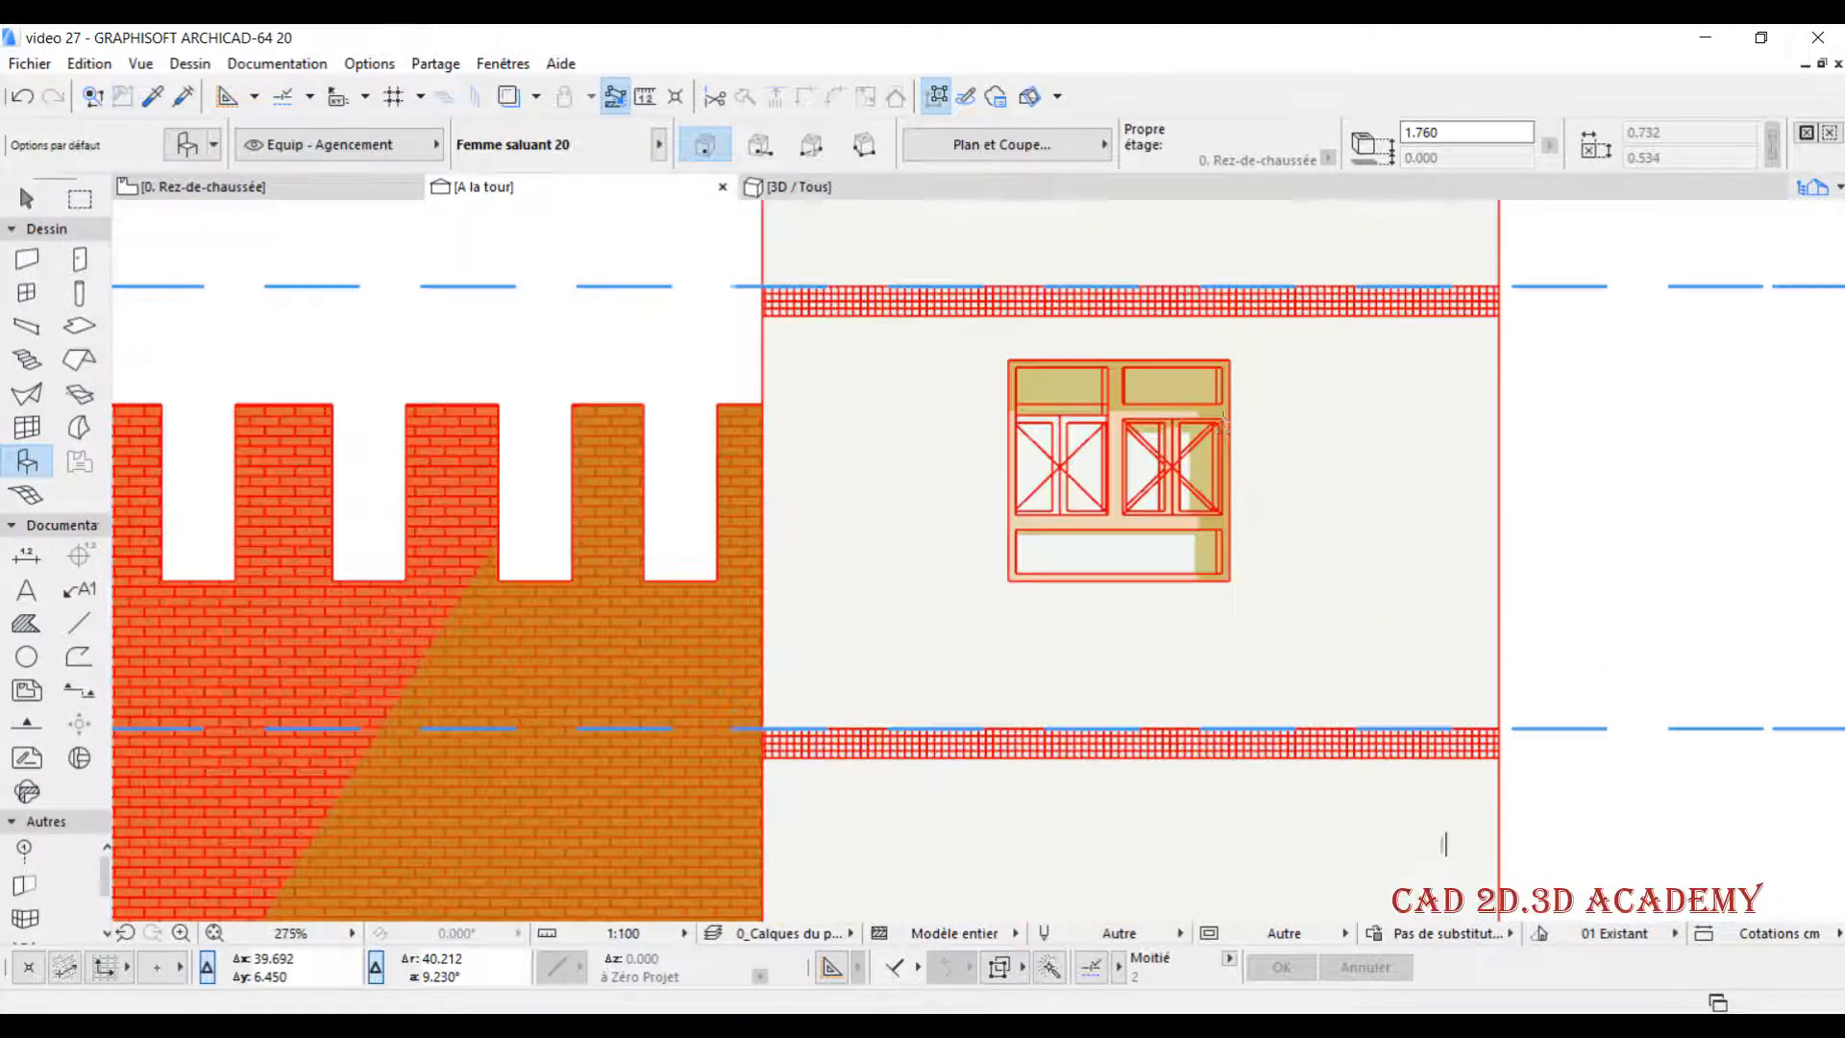
{"action": "scroll", "coordinate": [1242, 635], "scroll_direction": "down", "scroll_amount": 6}
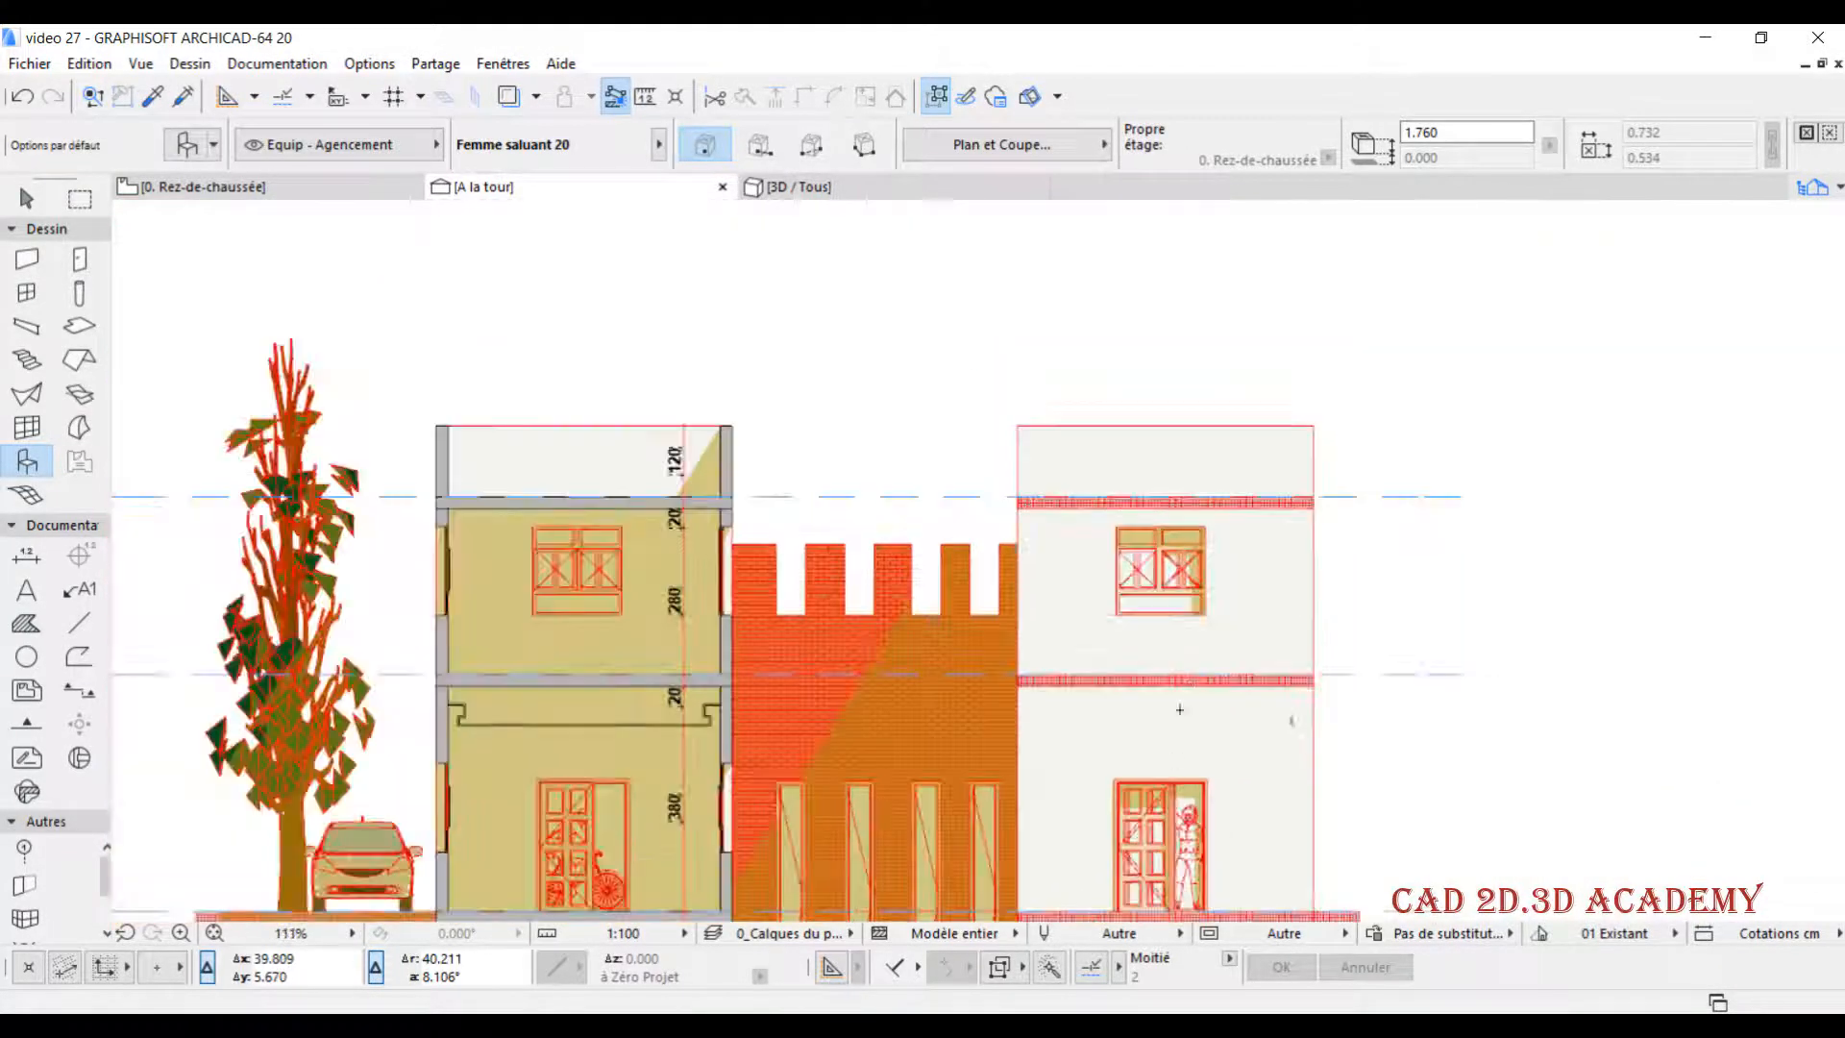
{"action": "scroll", "coordinate": [1277, 513], "scroll_direction": "up", "scroll_amount": 4}
{"action": "scroll", "coordinate": [1277, 513], "scroll_direction": "down", "scroll_amount": 4}
{"action": "scroll", "coordinate": [835, 398], "scroll_direction": "up", "scroll_amount": 4}
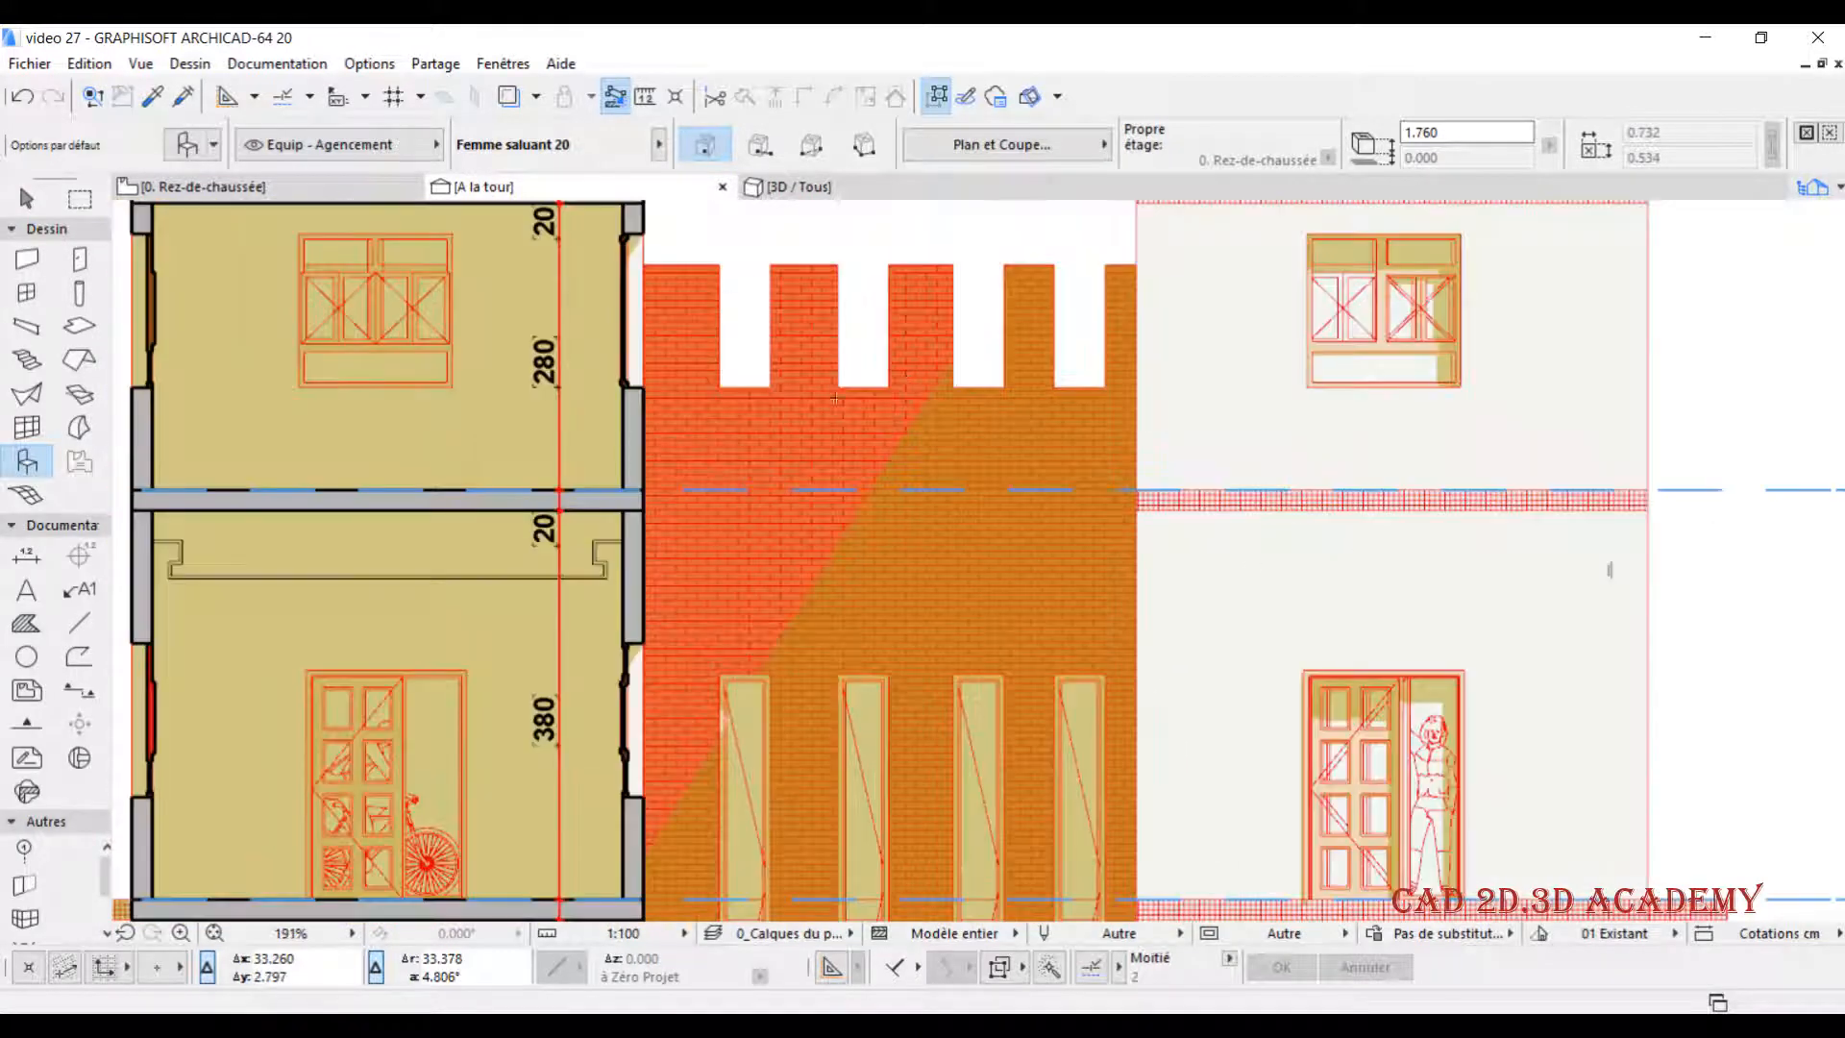
{"action": "scroll", "coordinate": [890, 493], "scroll_direction": "down", "scroll_amount": 1}
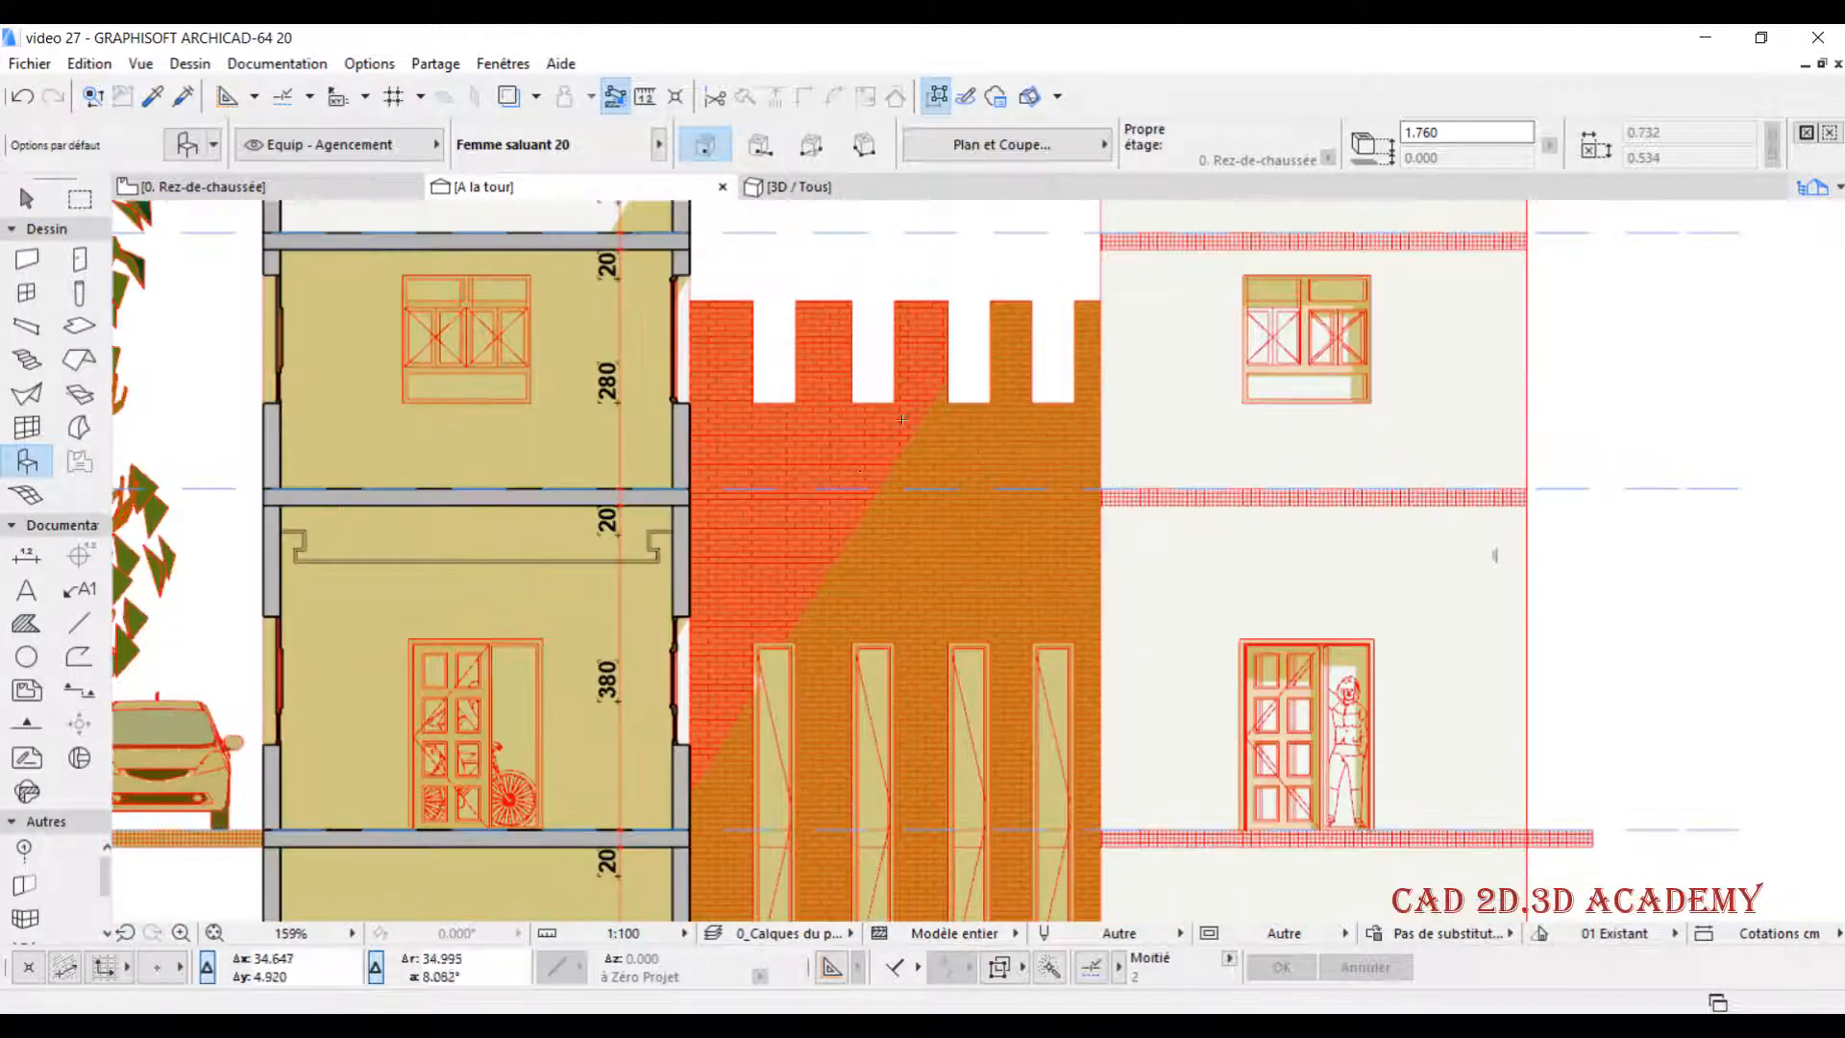
{"action": "scroll", "coordinate": [807, 446], "scroll_direction": "down", "scroll_amount": 1}
{"action": "scroll", "coordinate": [607, 420], "scroll_direction": "down", "scroll_amount": 1}
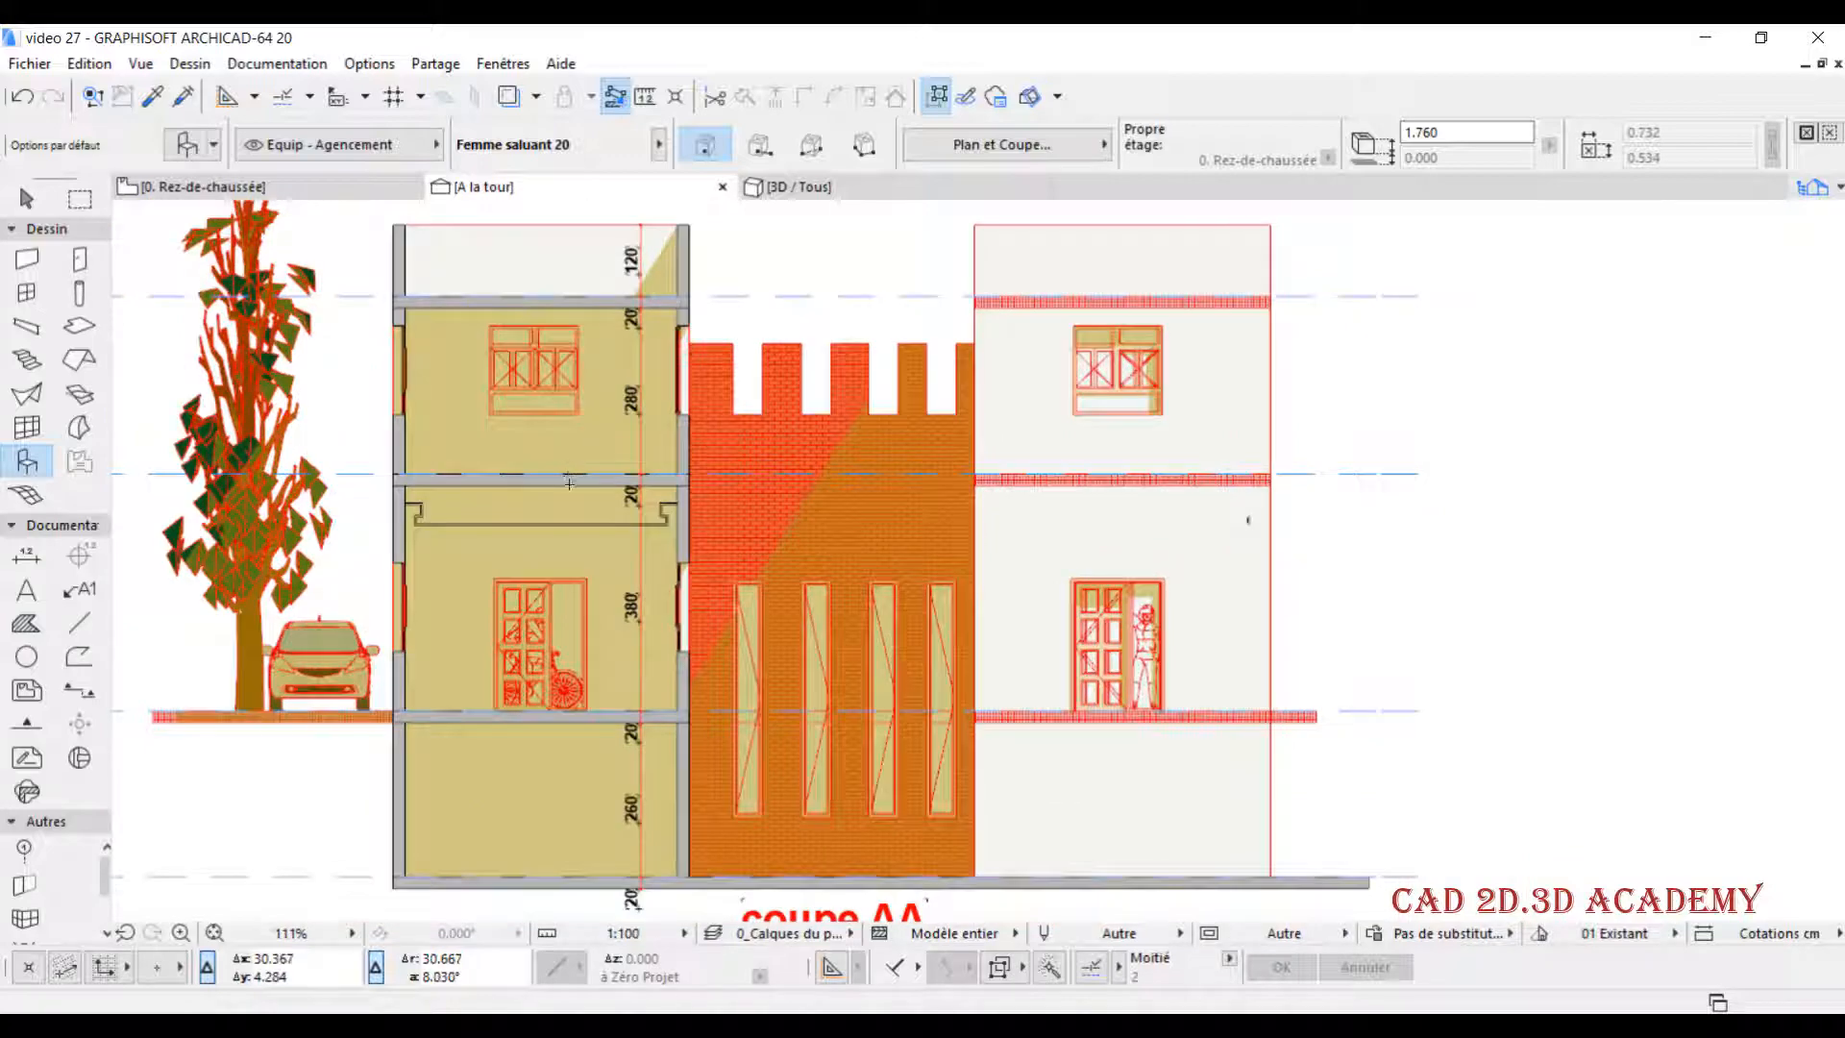
- Try the Personnalisé sun setting with its azimuth and altitude fields, then restore Comme dans Fenêtre 3D for the section
{"action": "scroll", "coordinate": [608, 415], "scroll_direction": "down", "scroll_amount": 1}
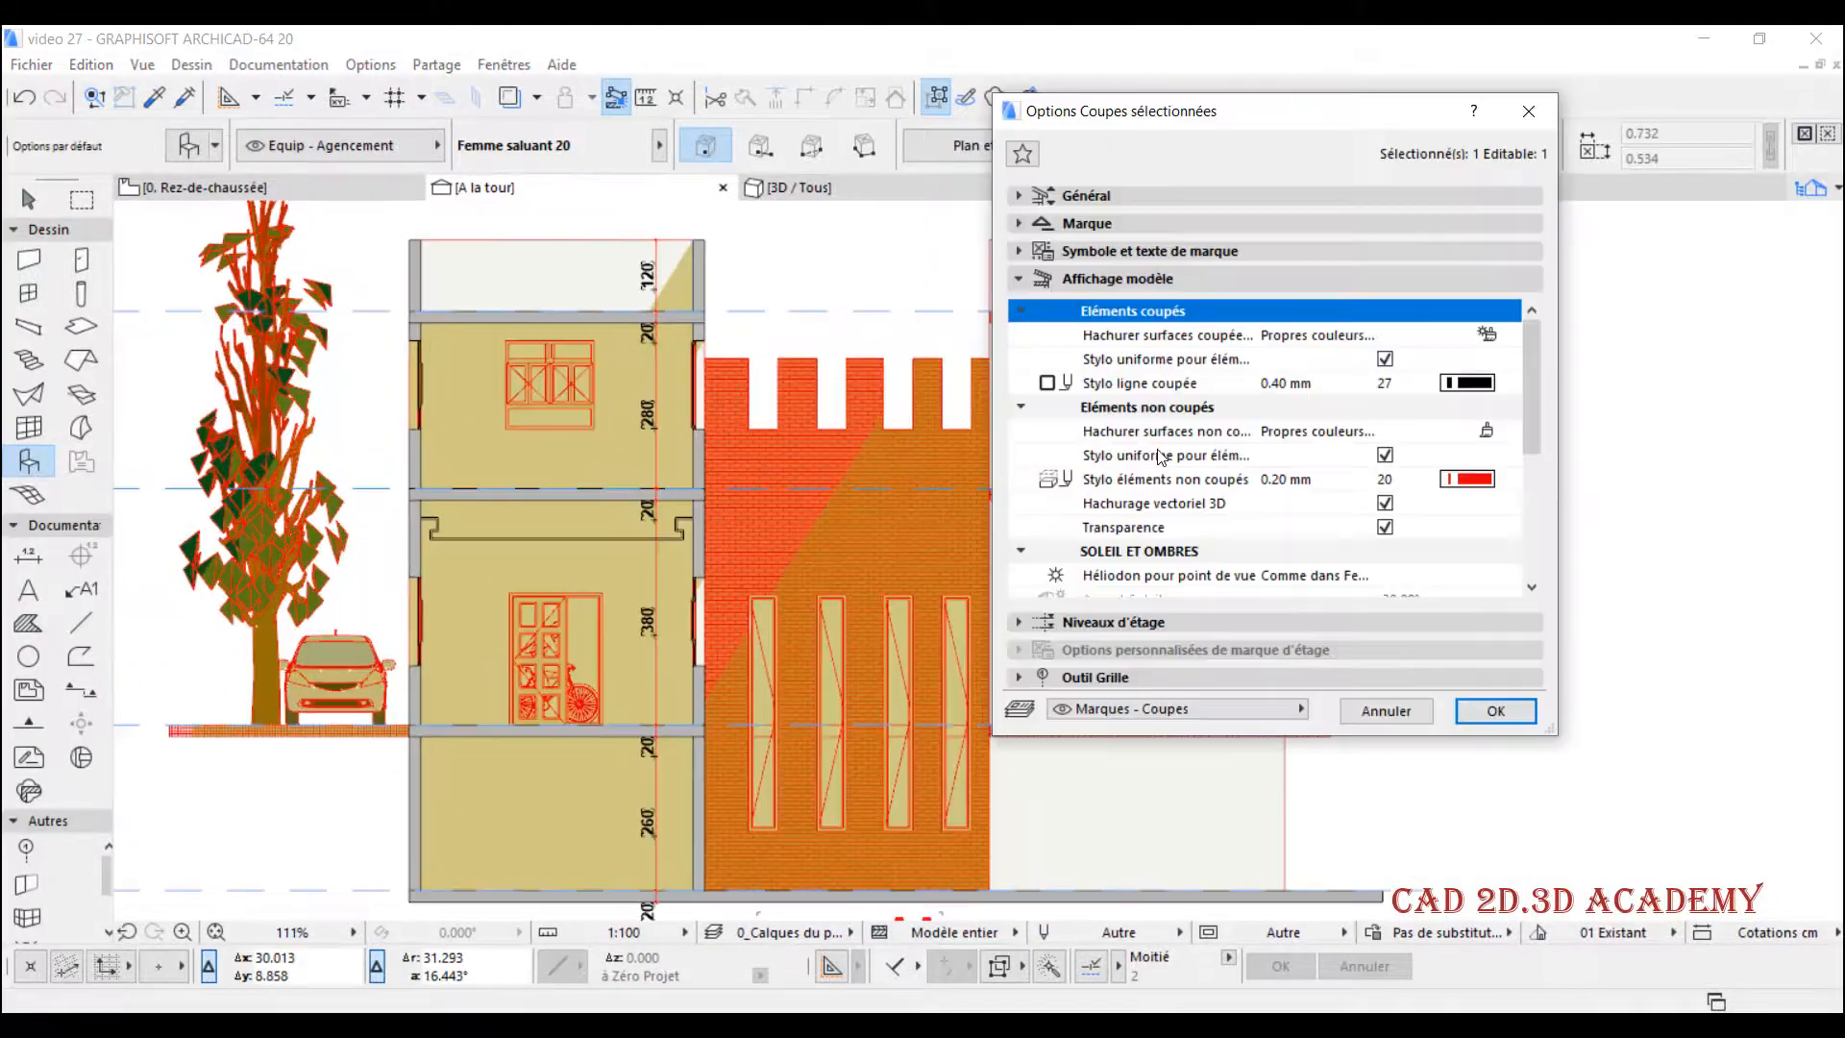
{"action": "scroll", "coordinate": [1160, 458], "scroll_direction": "down", "scroll_amount": 2}
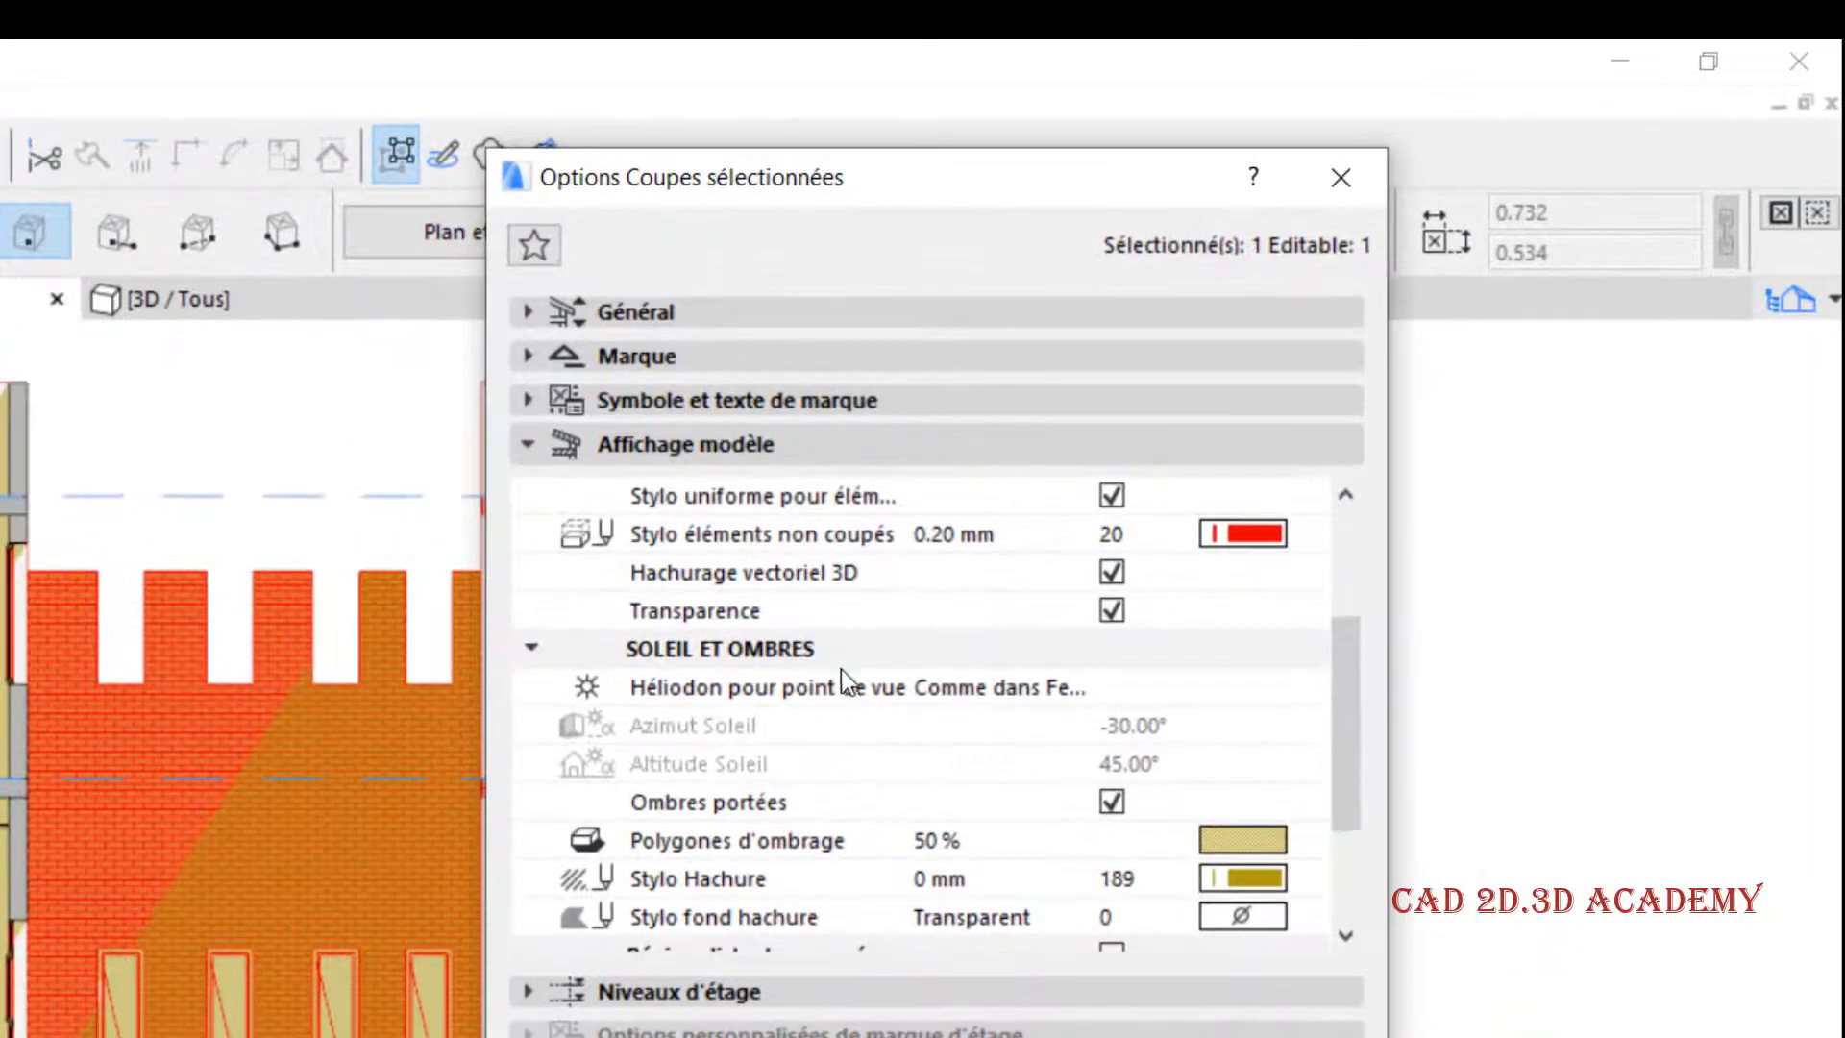
{"action": "left_click", "coordinate": [850, 683]}
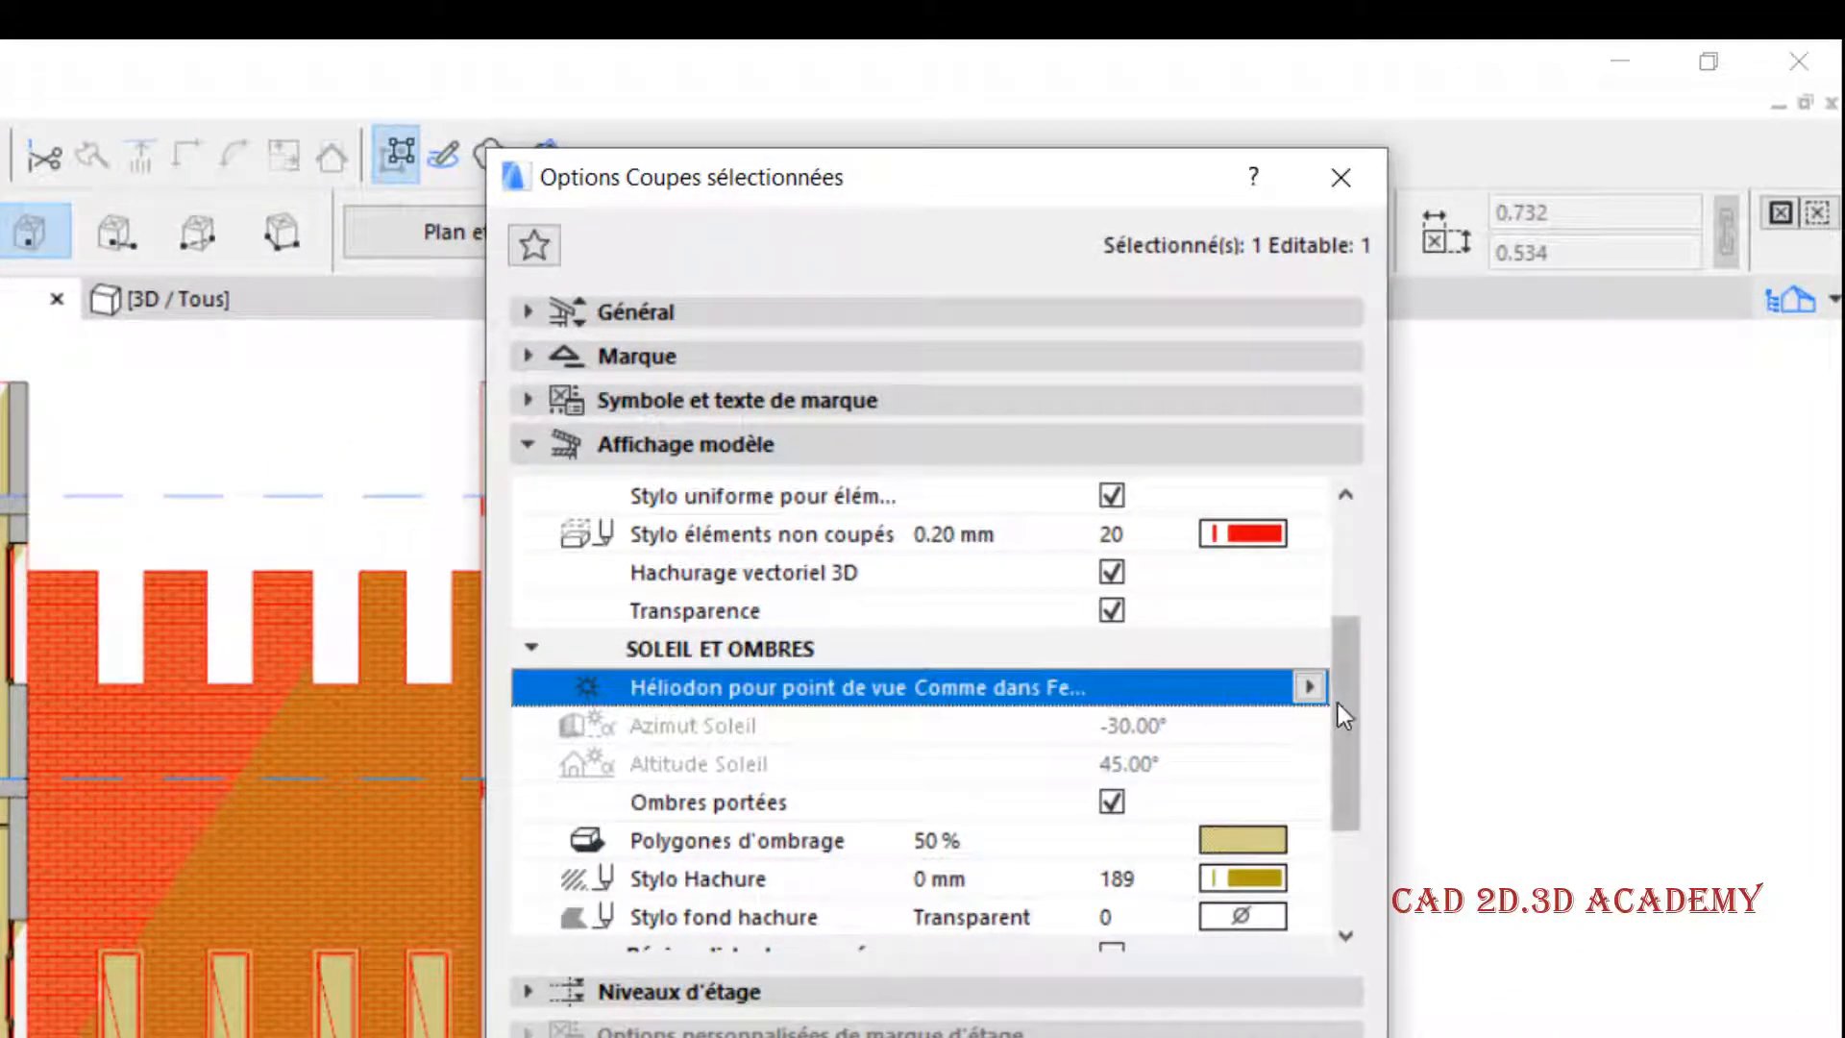
{"action": "left_click", "coordinate": [1308, 687]}
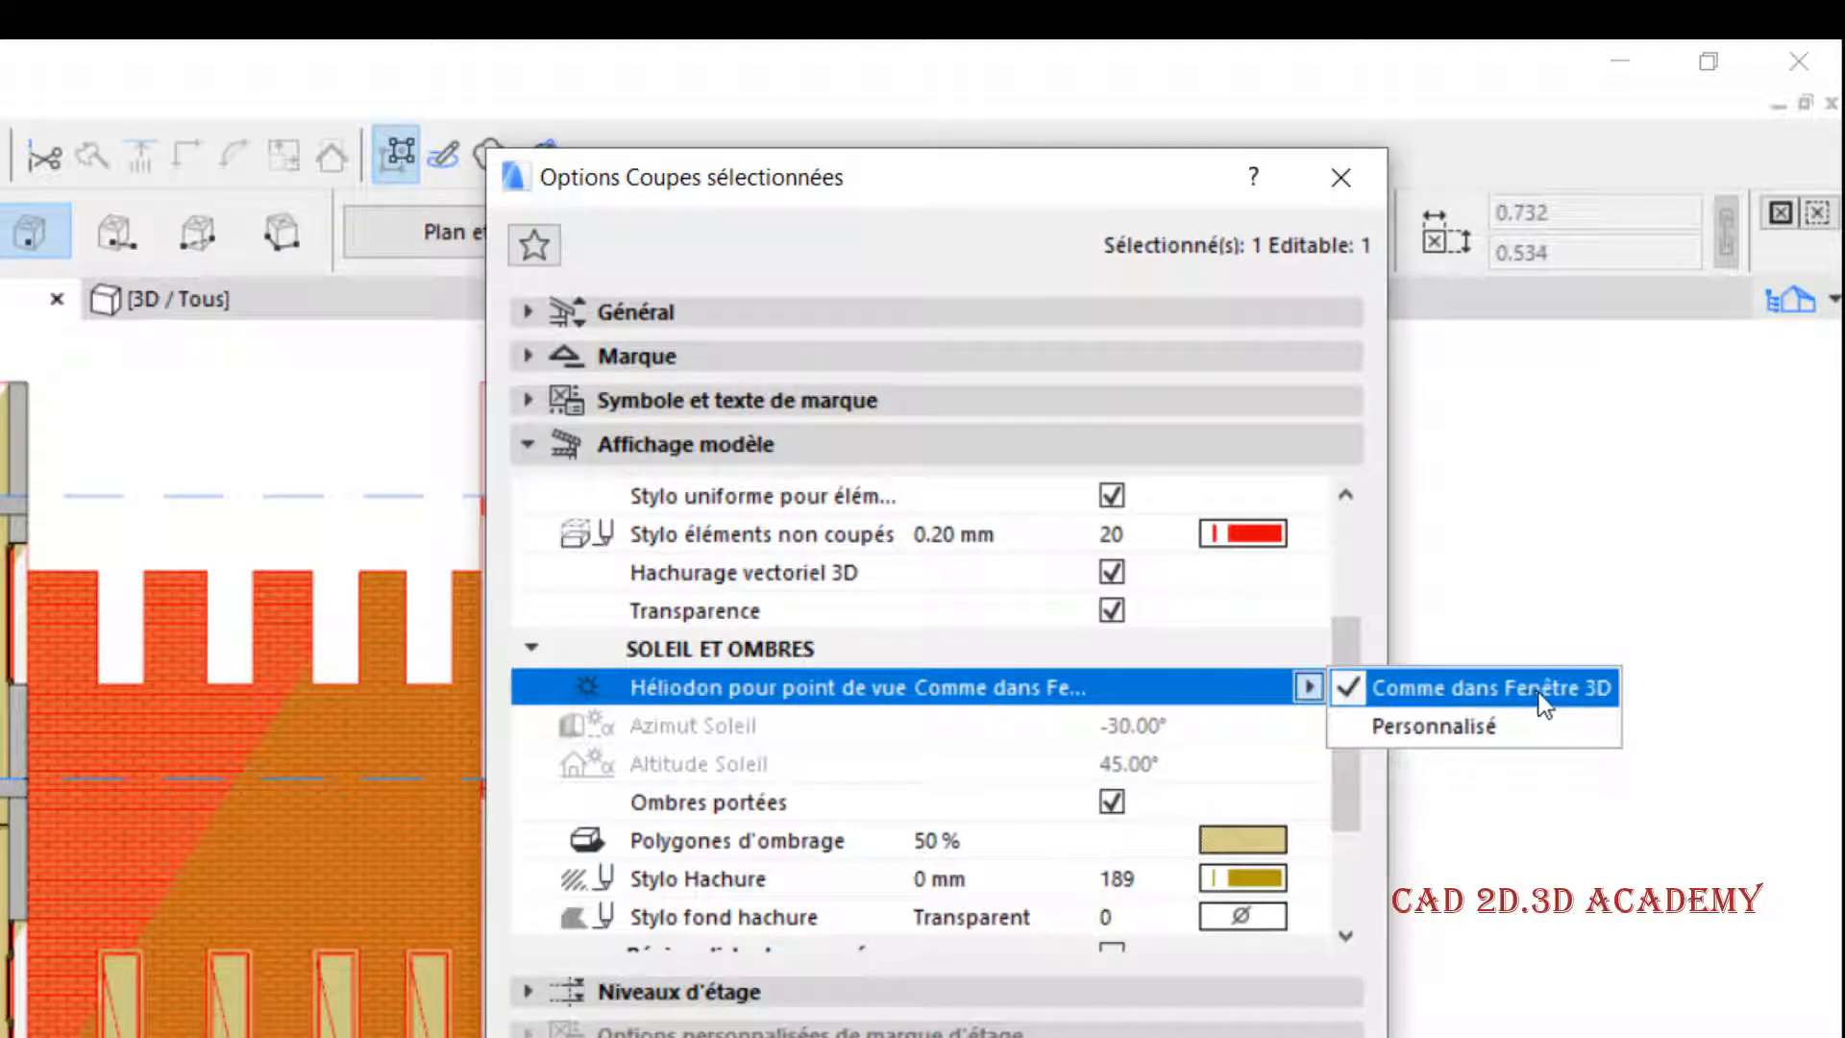
{"action": "left_click", "coordinate": [1435, 720]}
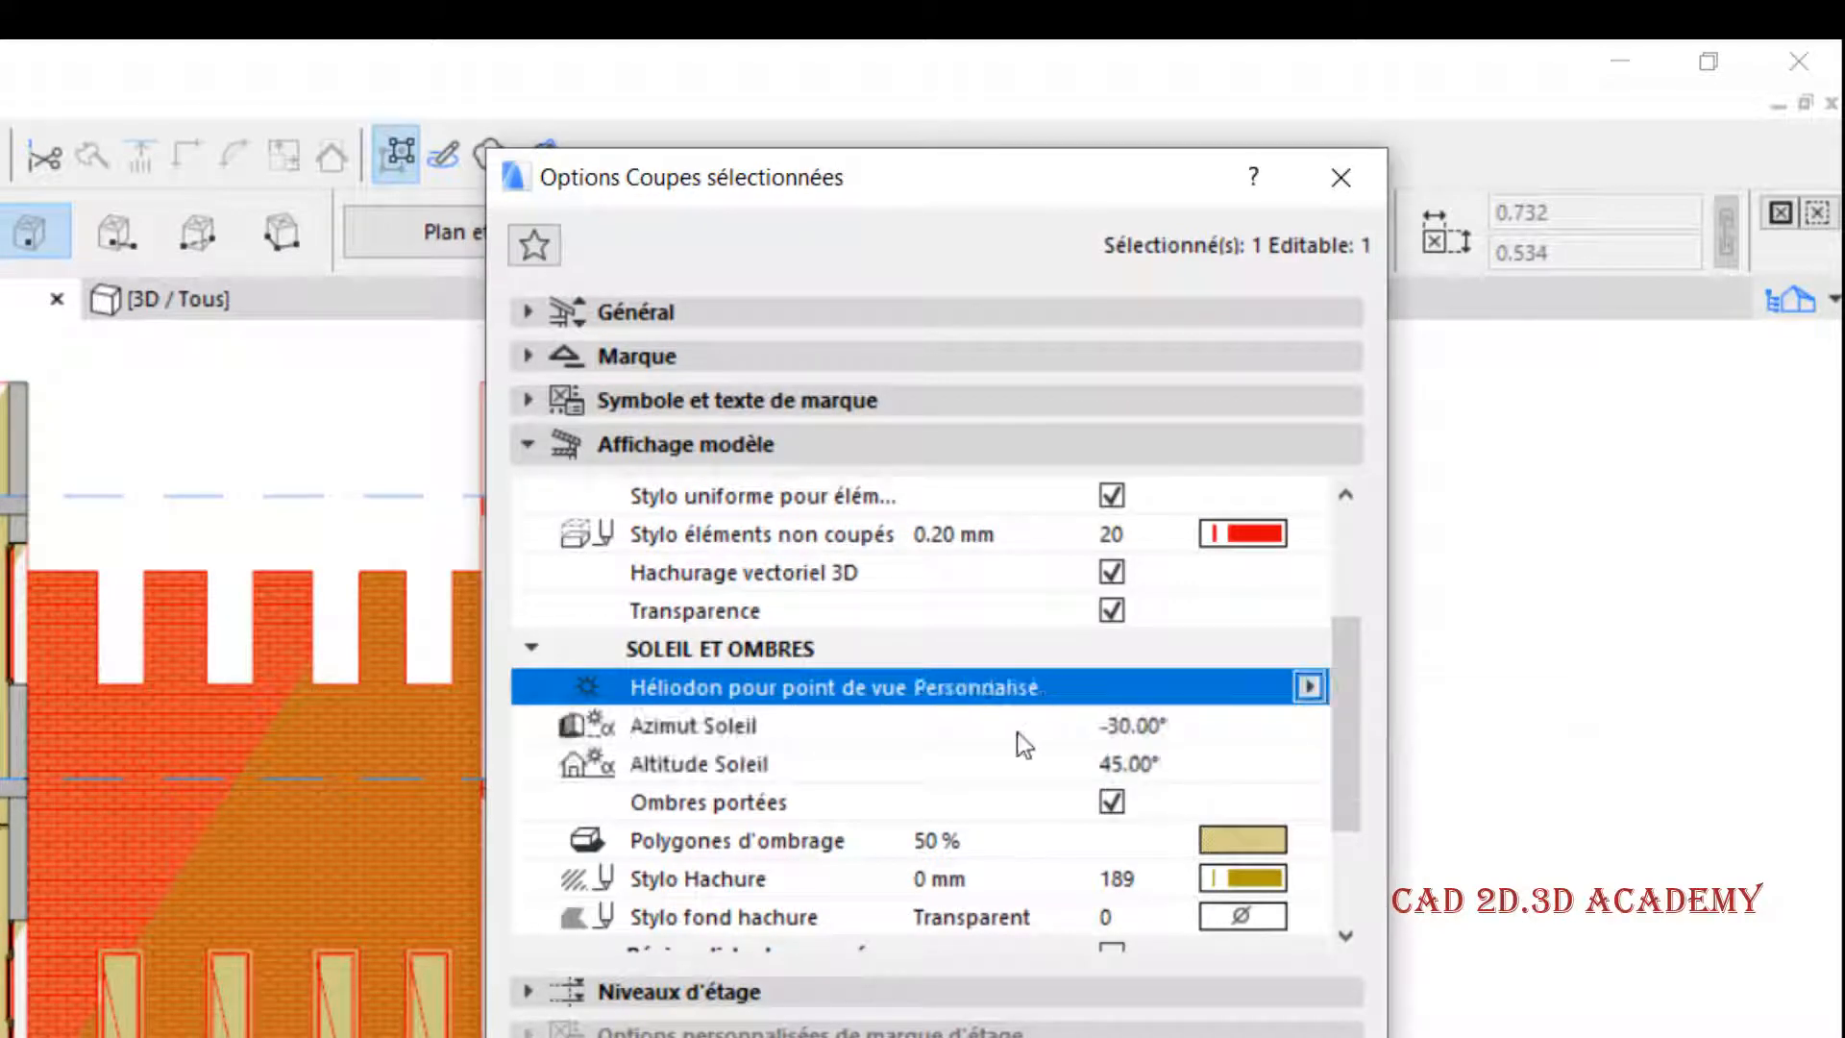
{"action": "left_click", "coordinate": [703, 723]}
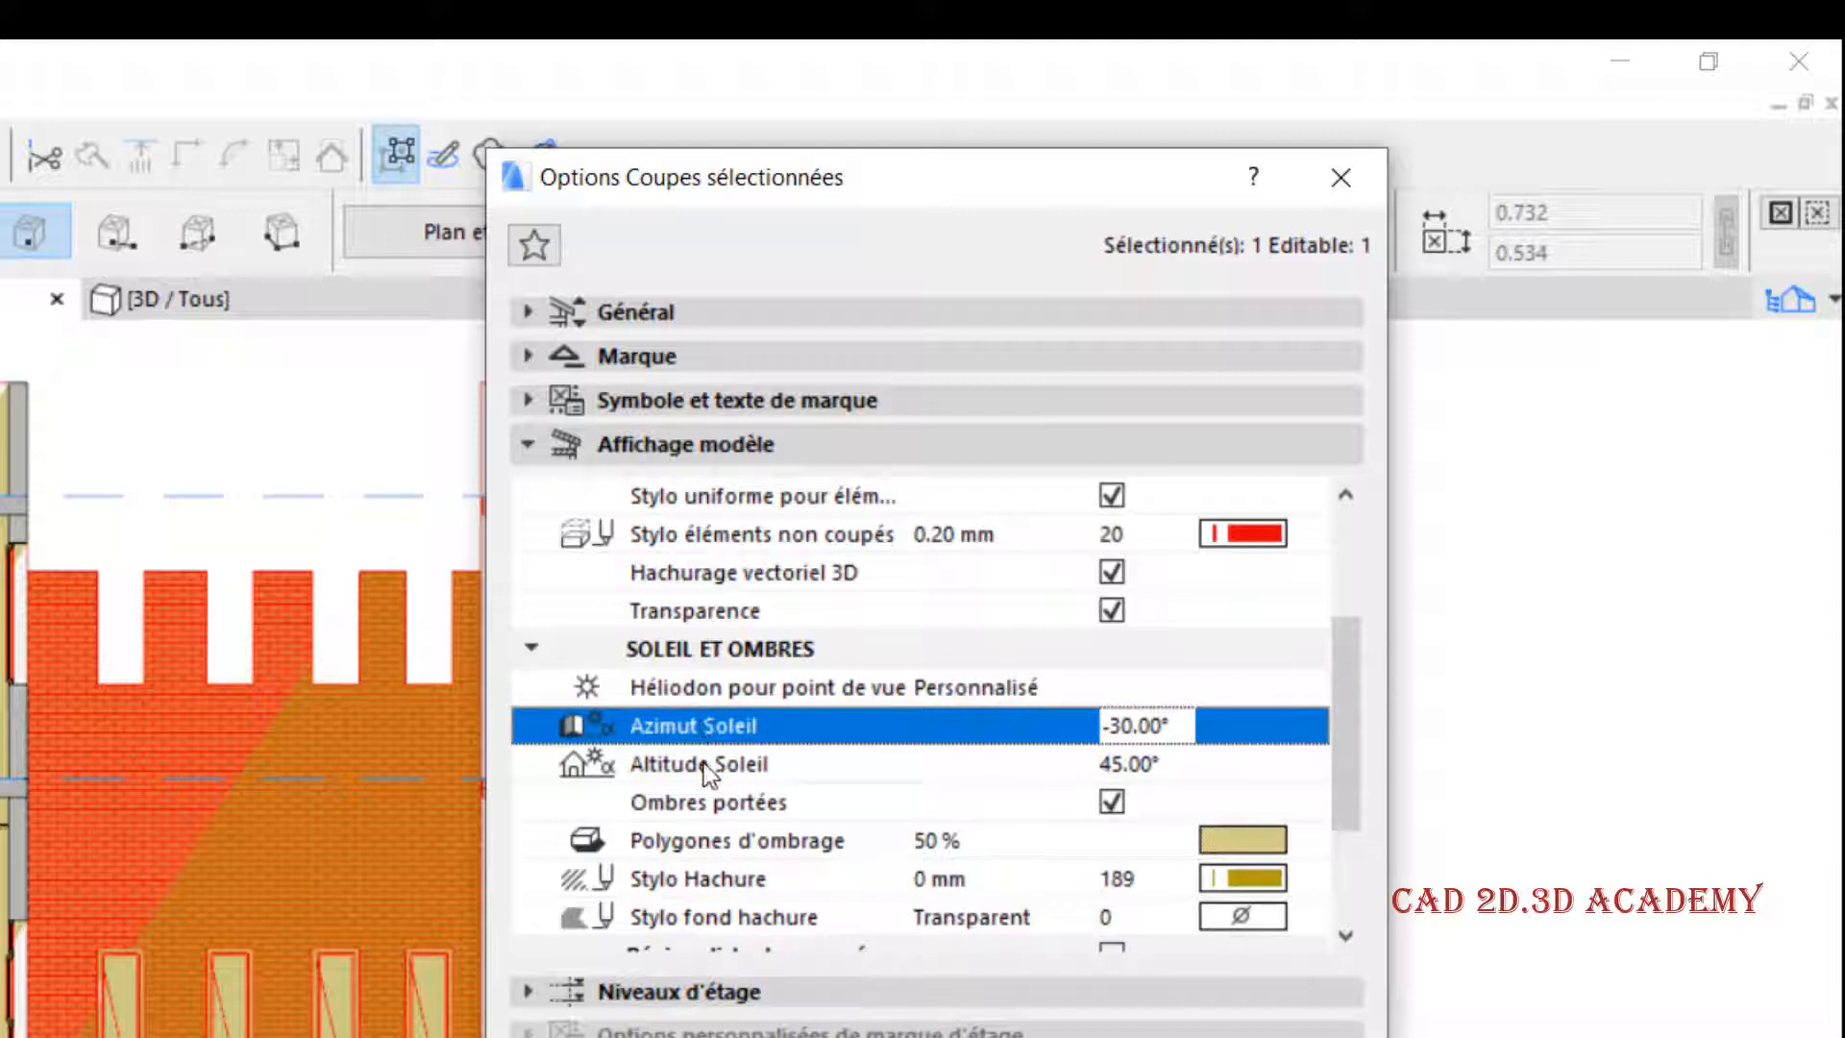
{"action": "left_click", "coordinate": [703, 763]}
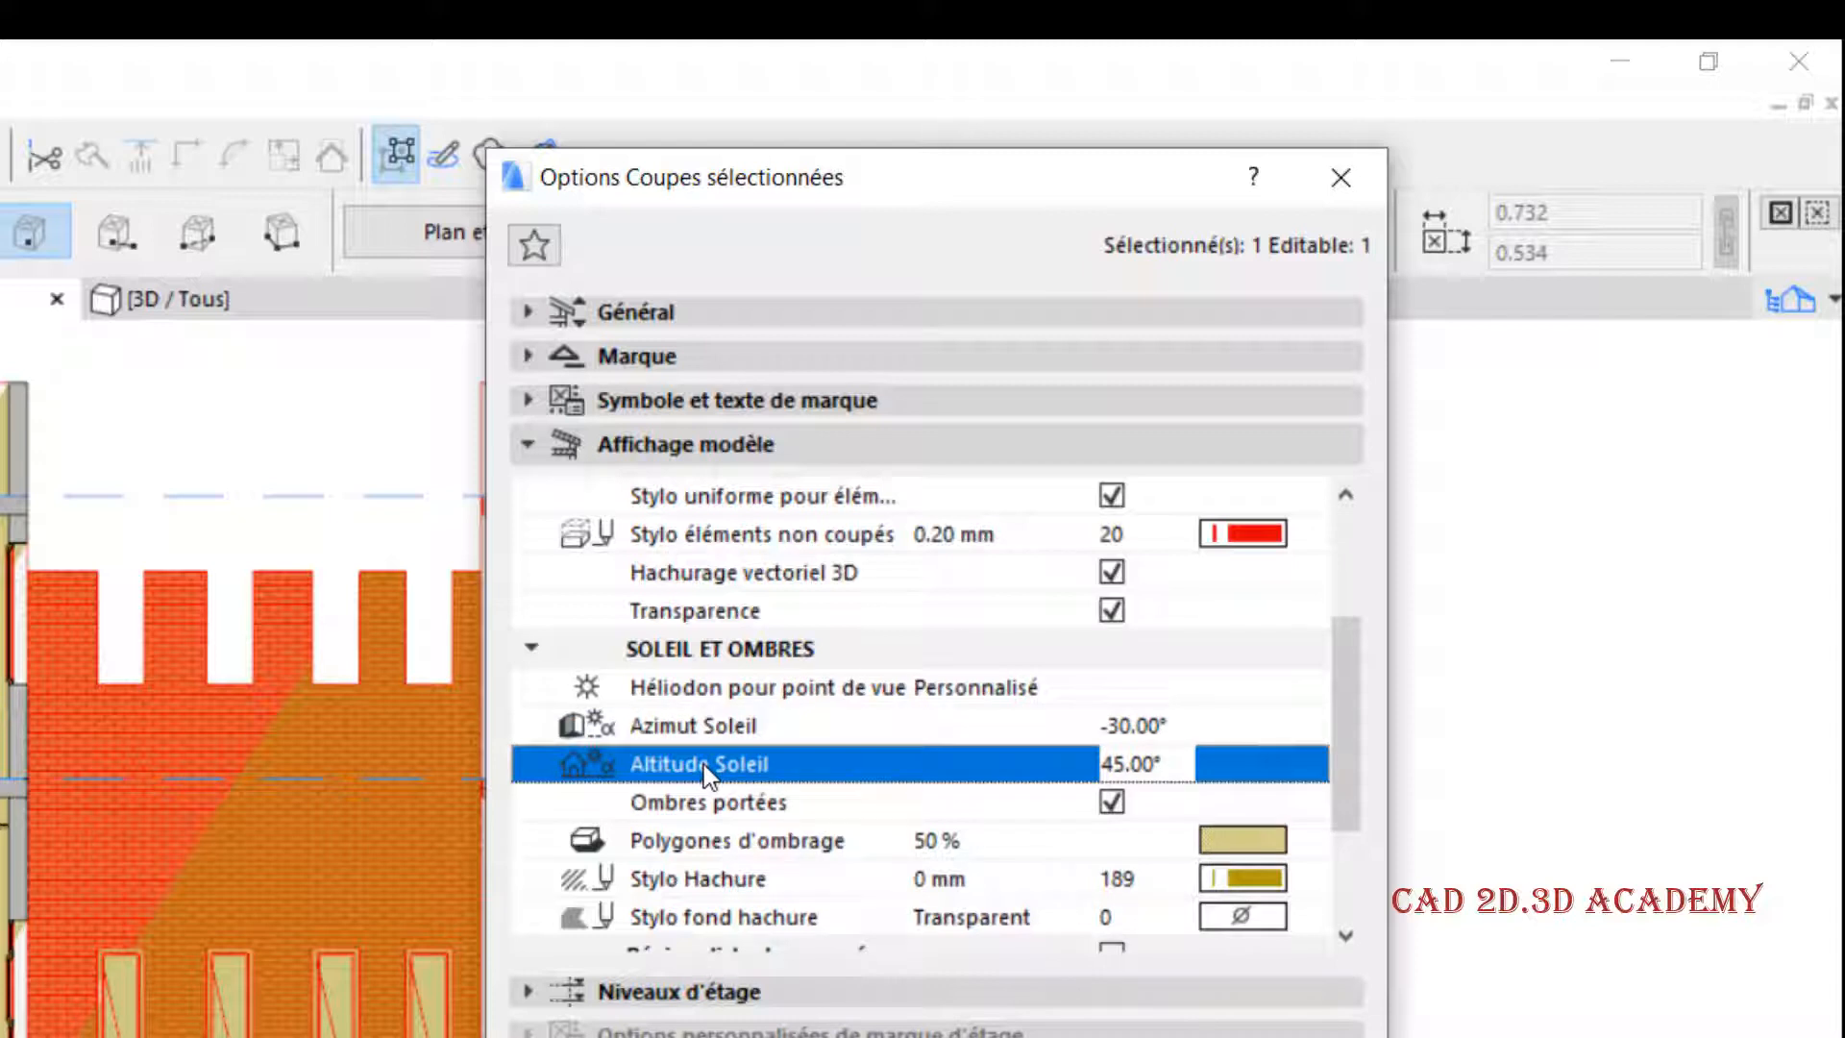
{"action": "left_click", "coordinate": [786, 690]}
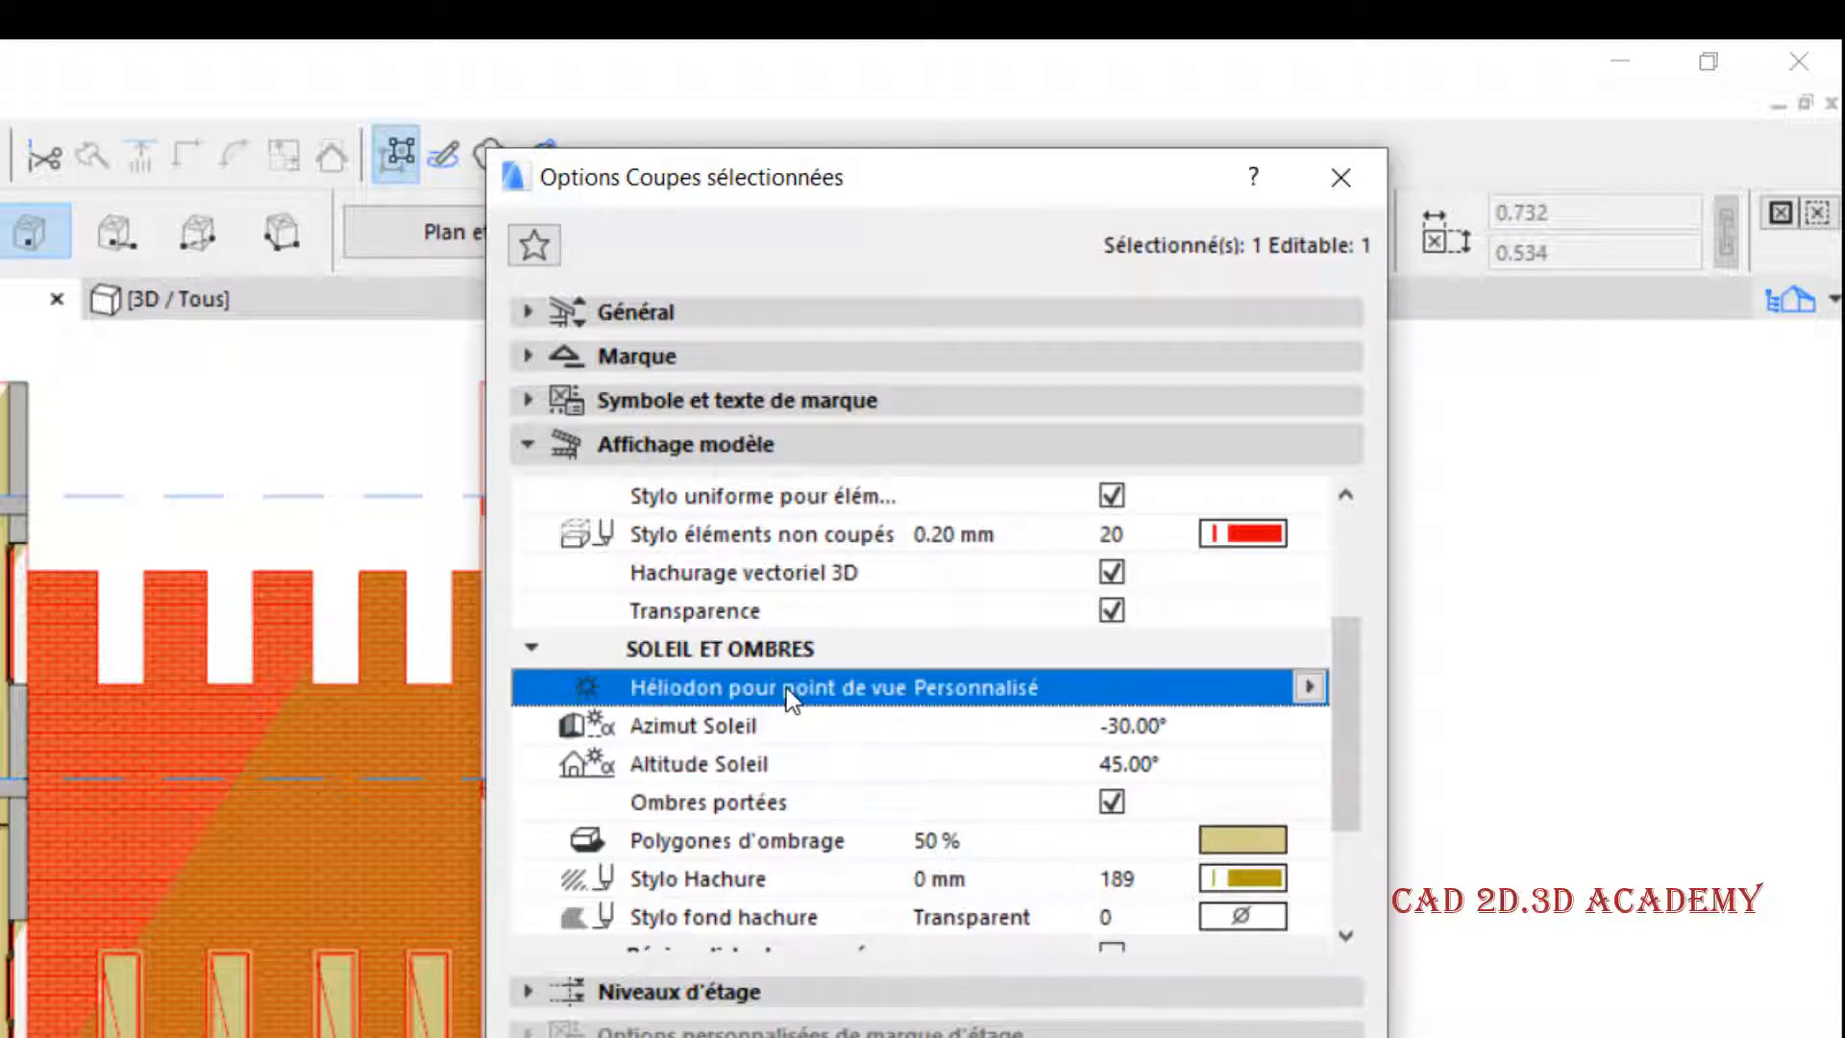
{"action": "left_click", "coordinate": [1308, 686]}
{"action": "left_click", "coordinate": [1374, 688]}
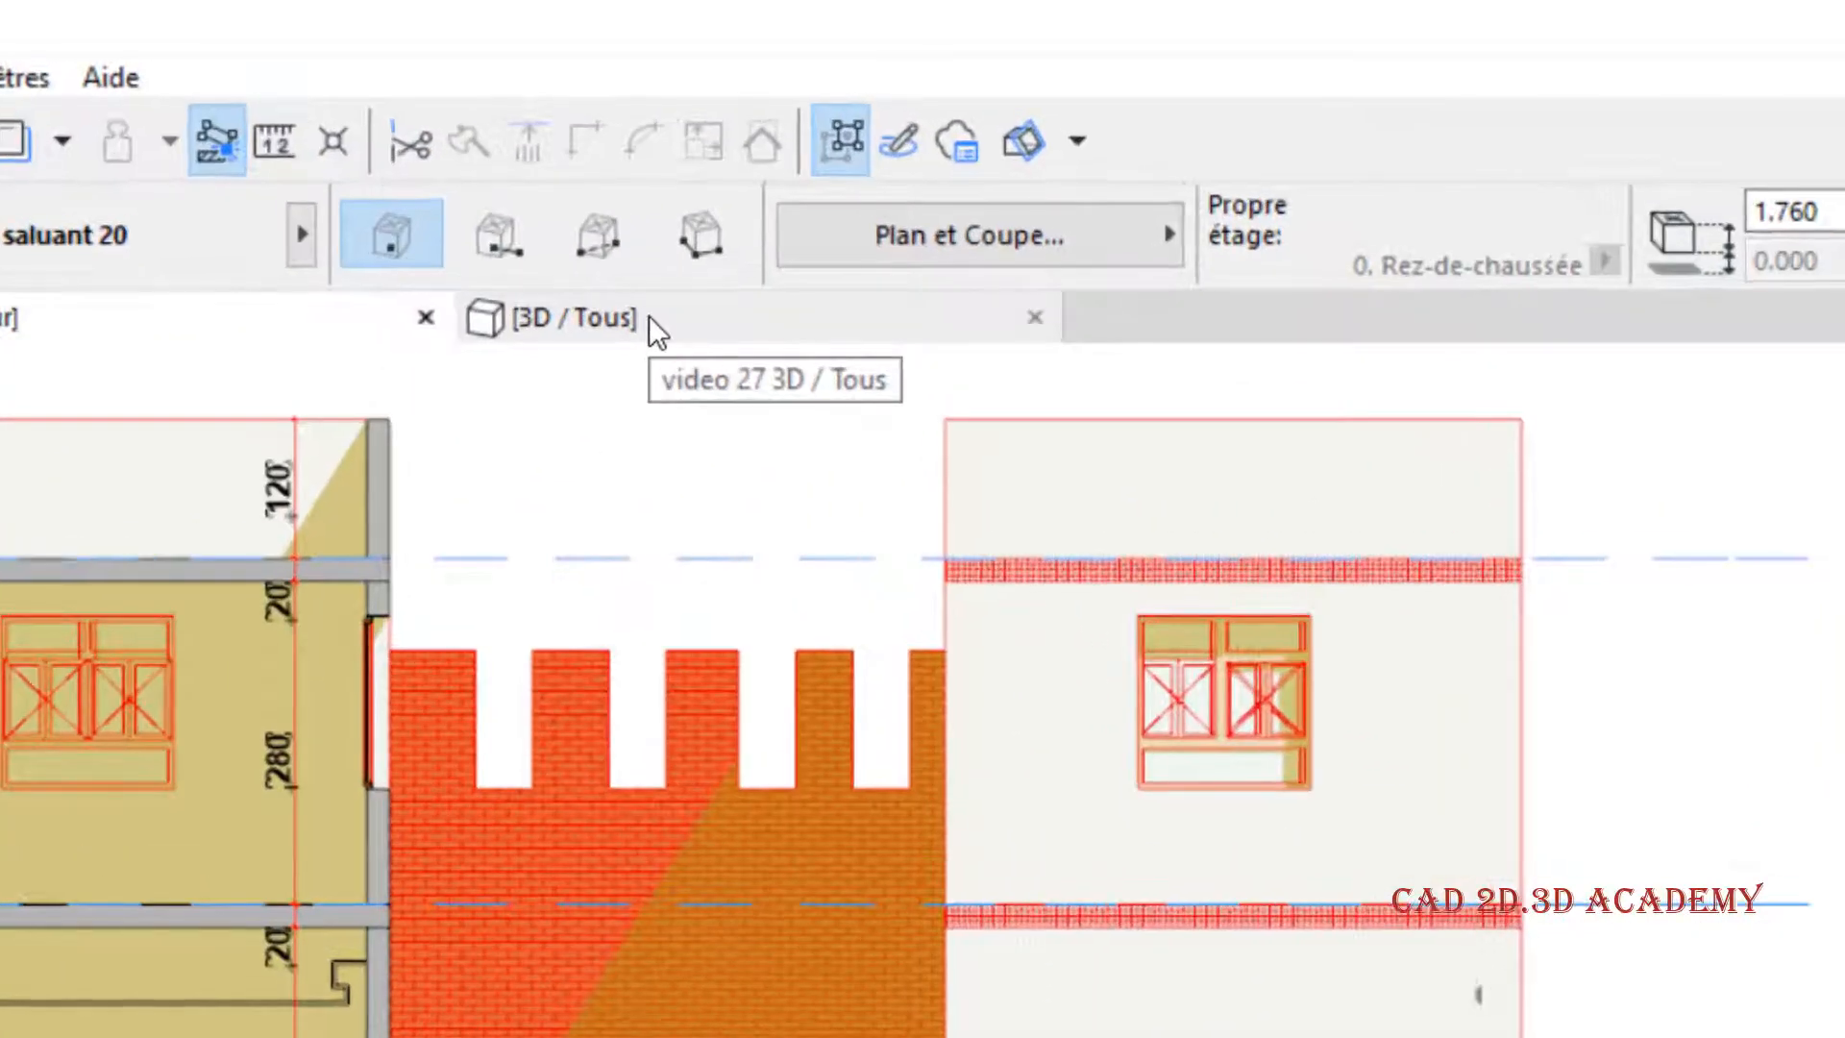
- Switch to the 3D view and enable Ombres portées on all surfaces in the 3D window options
{"action": "left_click", "coordinate": [649, 317]}
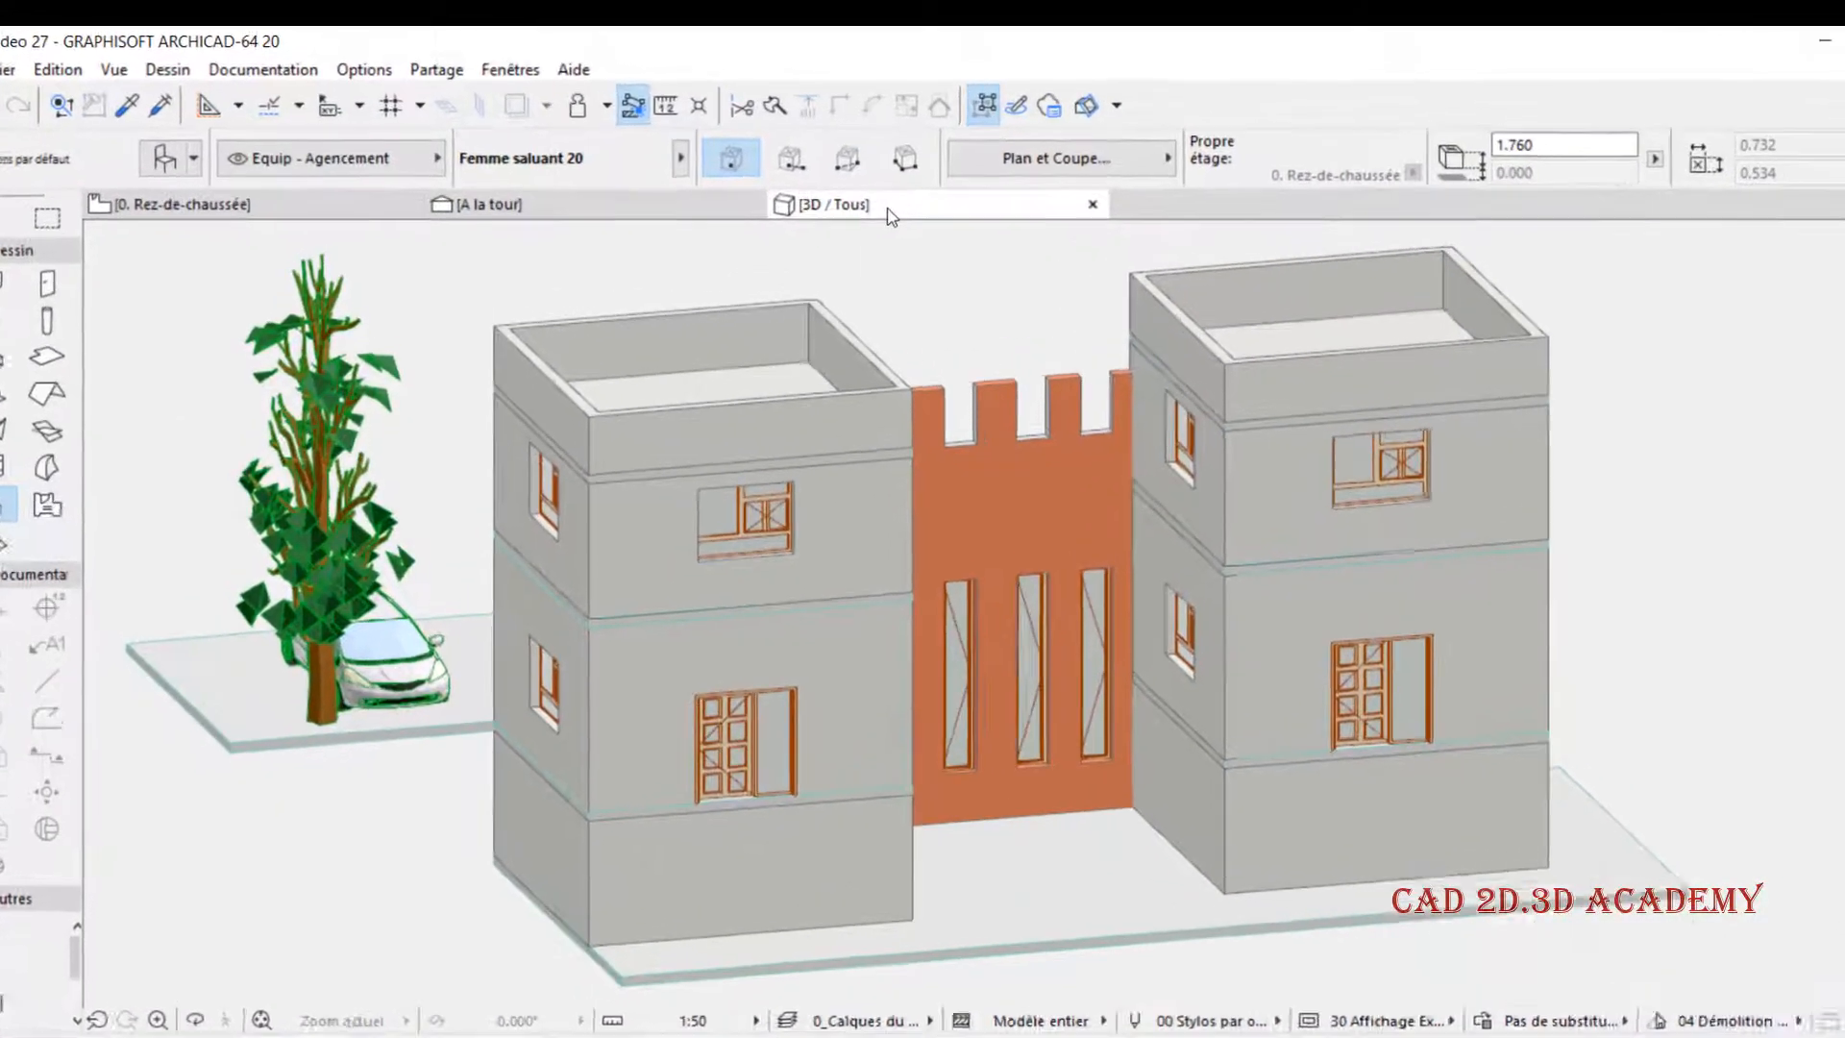
{"action": "right_click", "coordinate": [833, 186]}
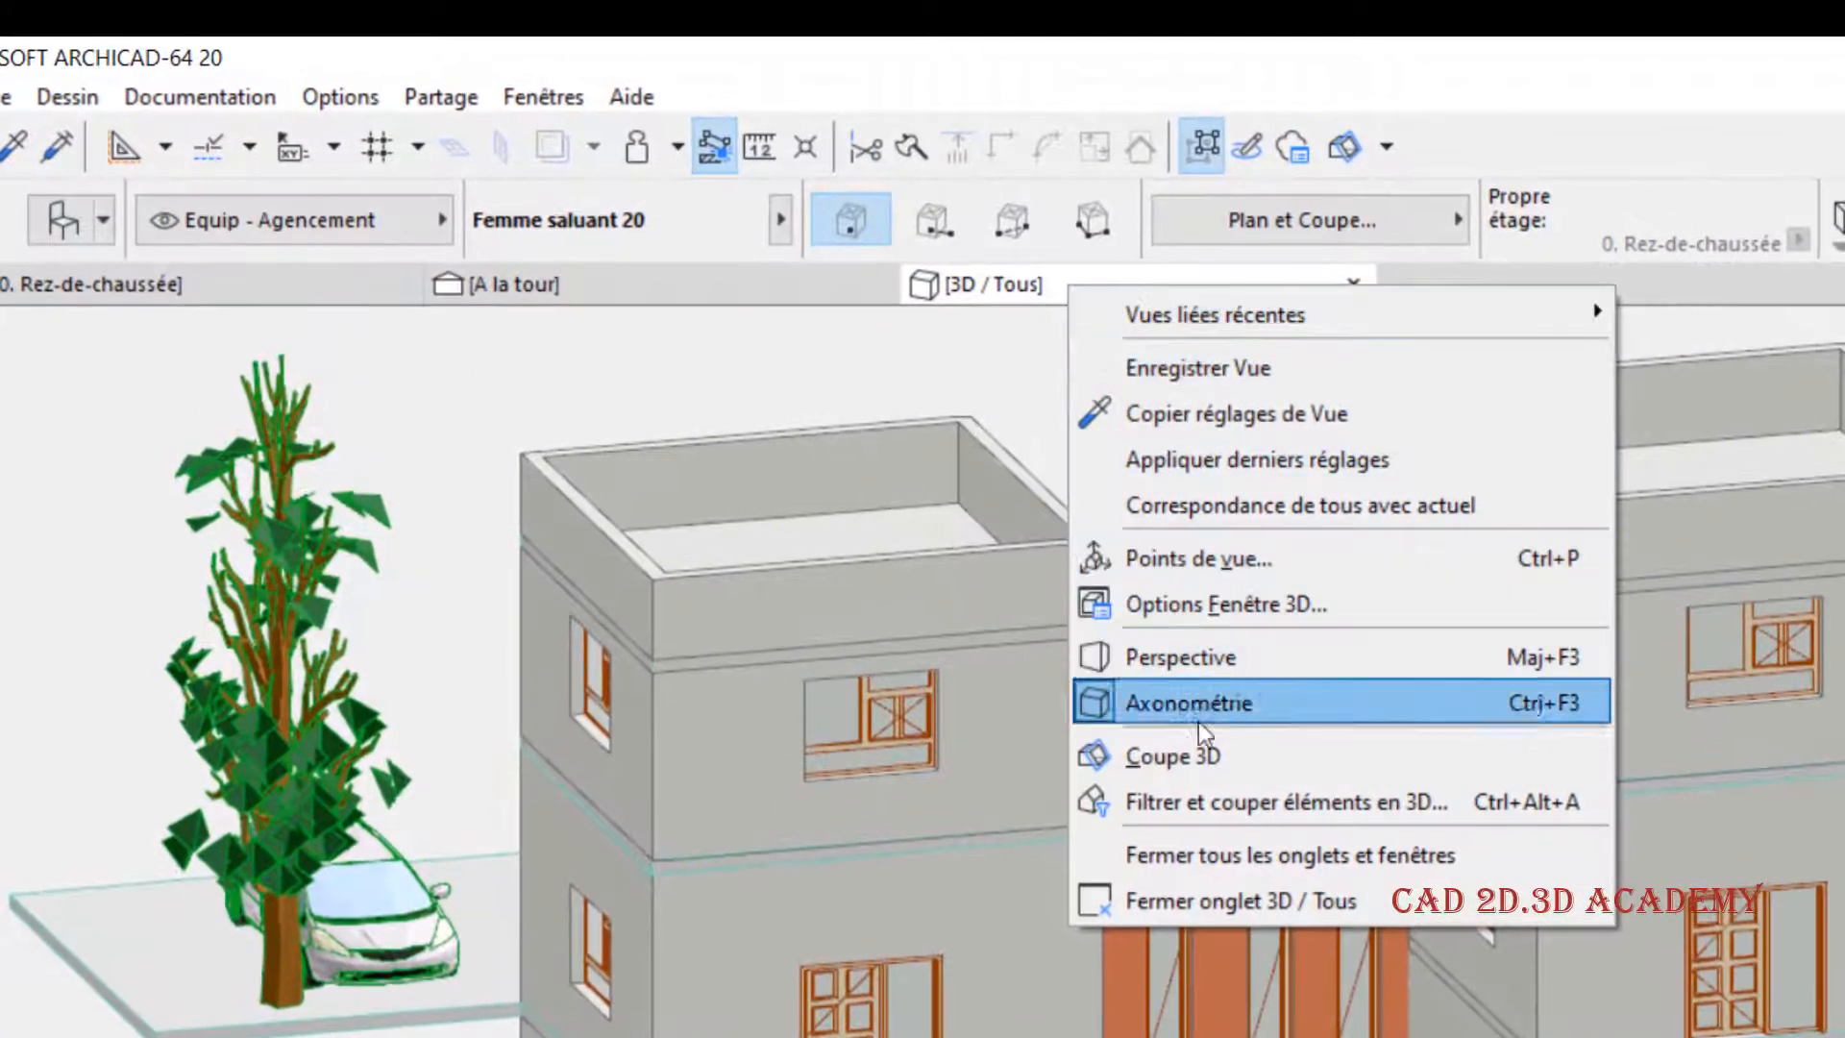
{"action": "left_click", "coordinate": [1251, 608]}
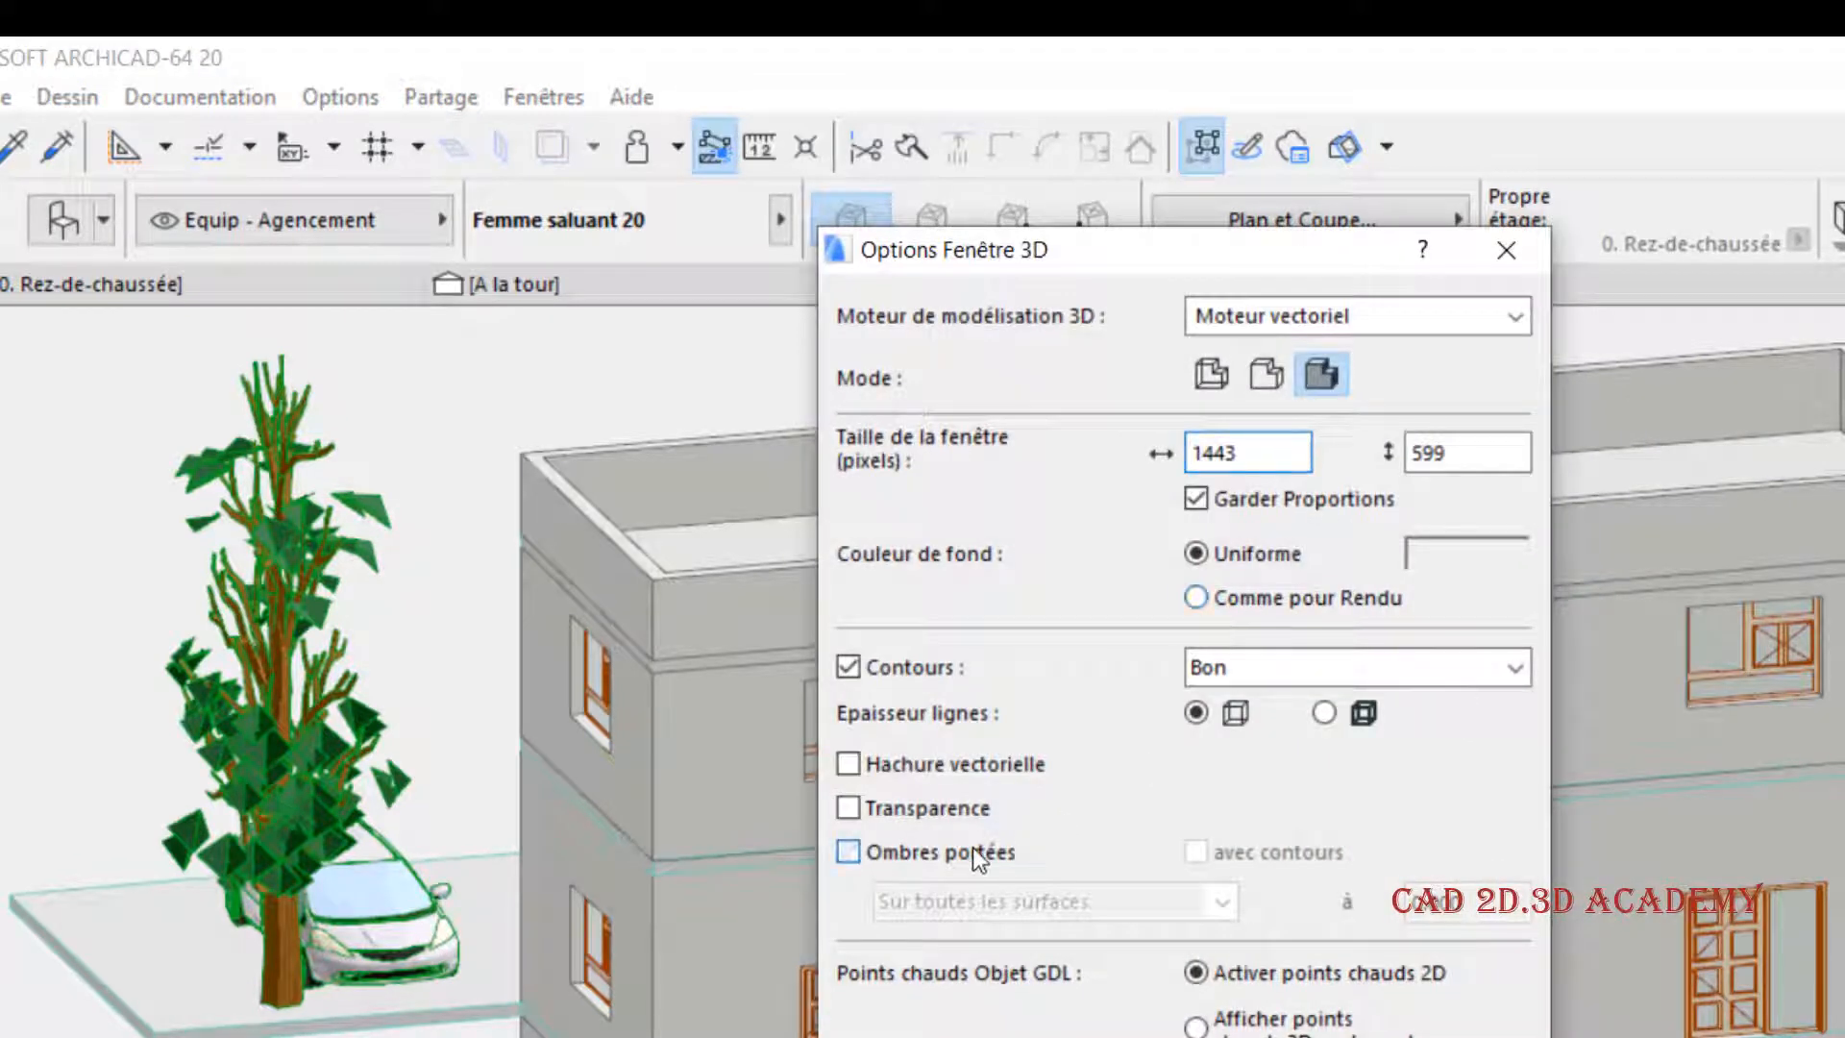
{"action": "left_click", "coordinate": [972, 848]}
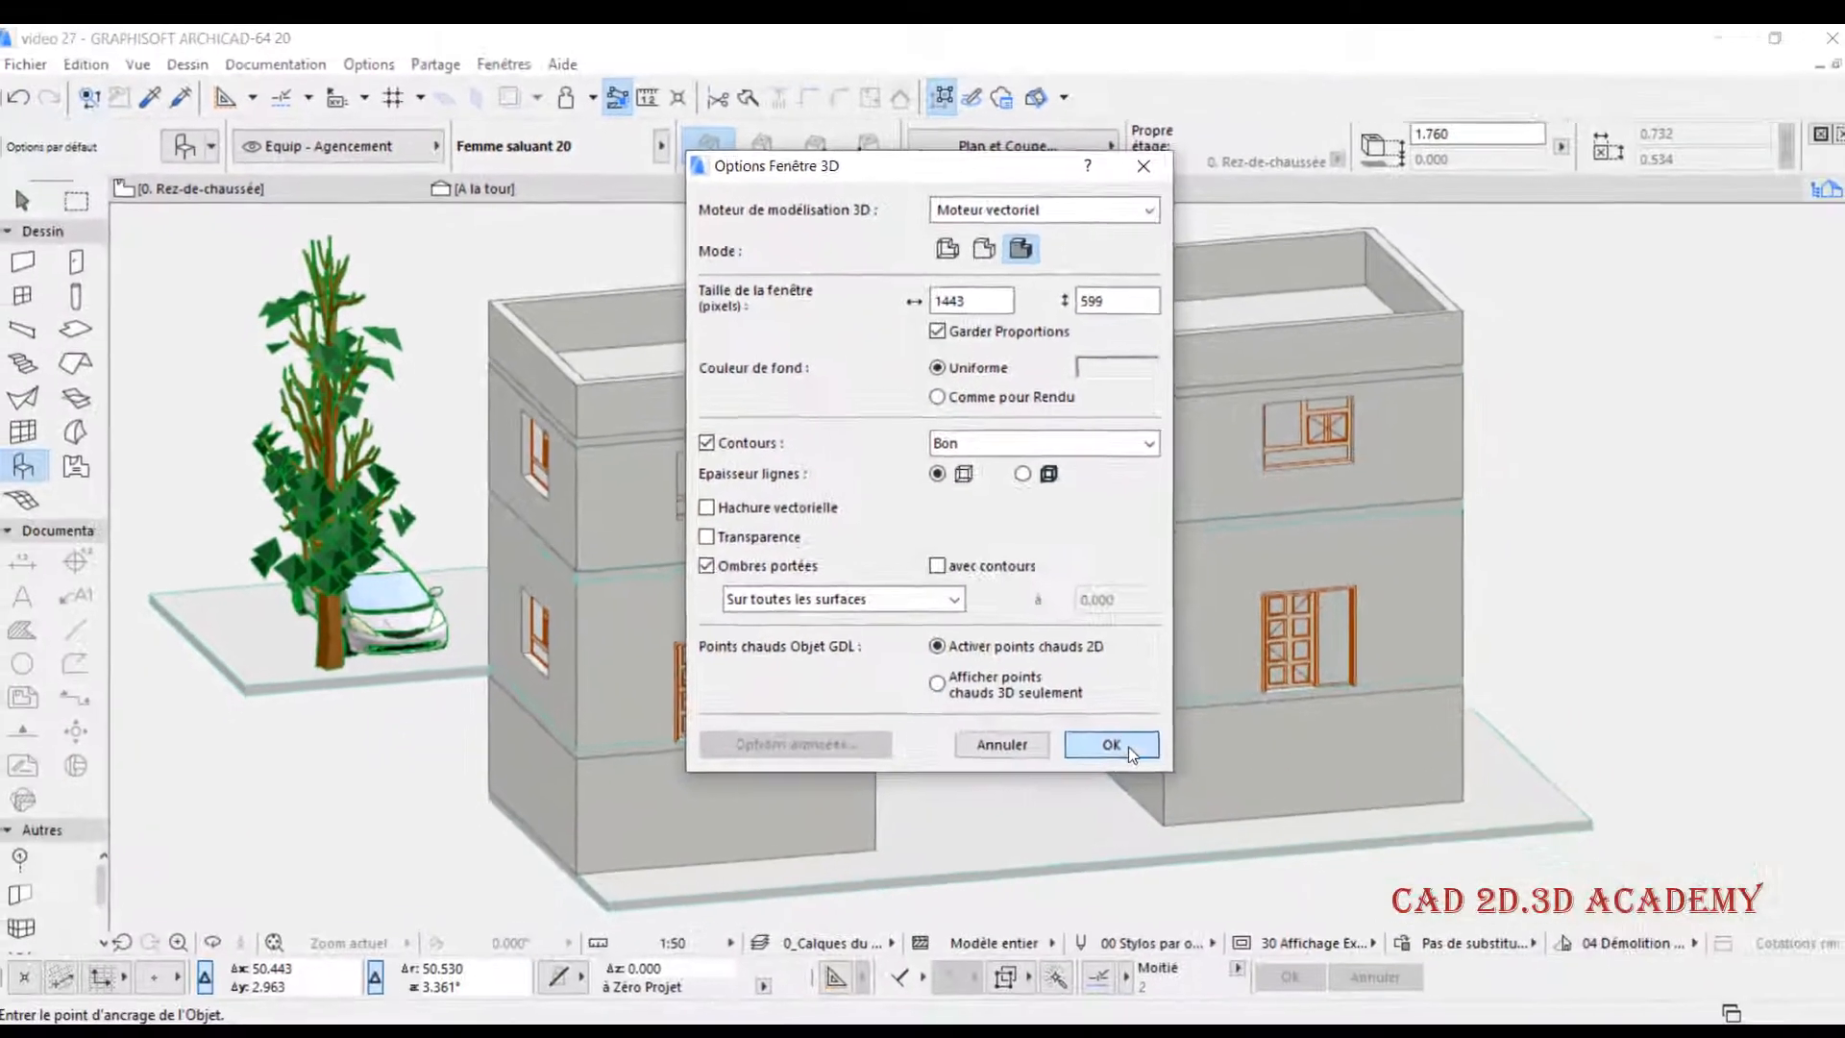
{"action": "left_click", "coordinate": [1122, 745]}
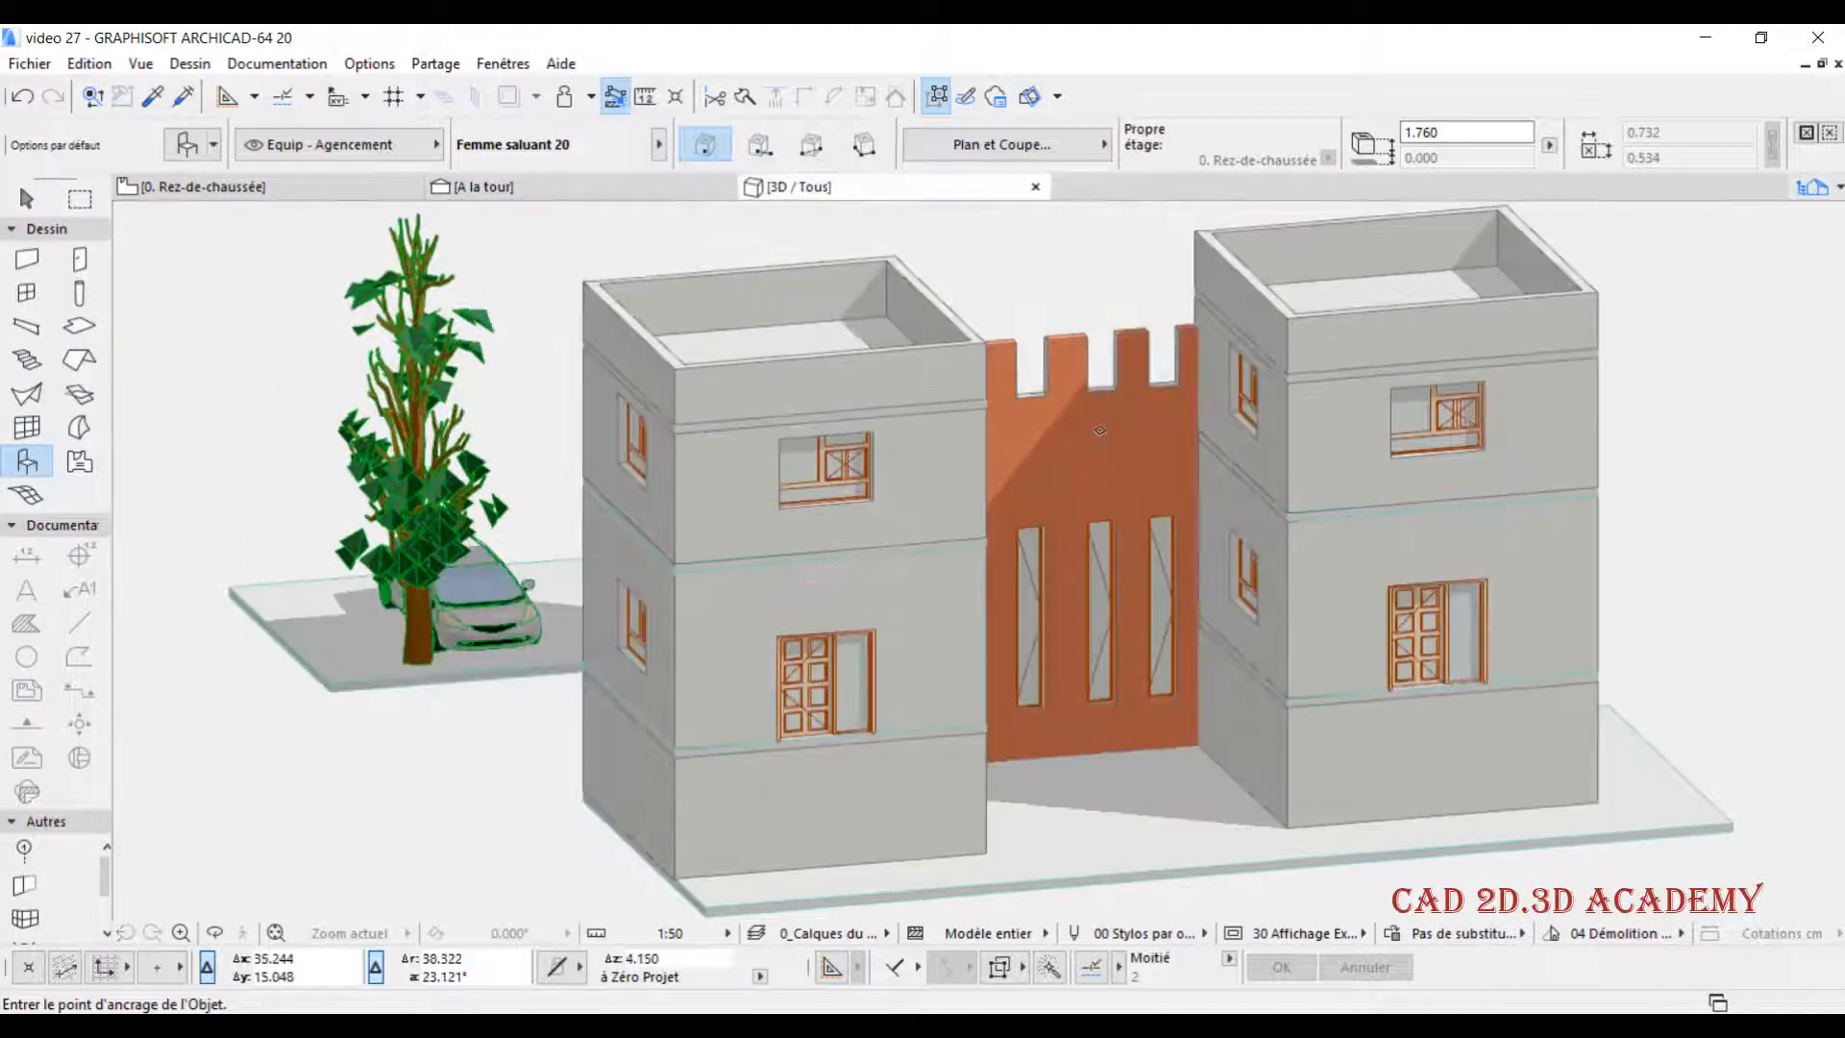
{"action": "middle_click_drag", "start_coordinate": [1164, 517], "coordinate": [1042, 540]}
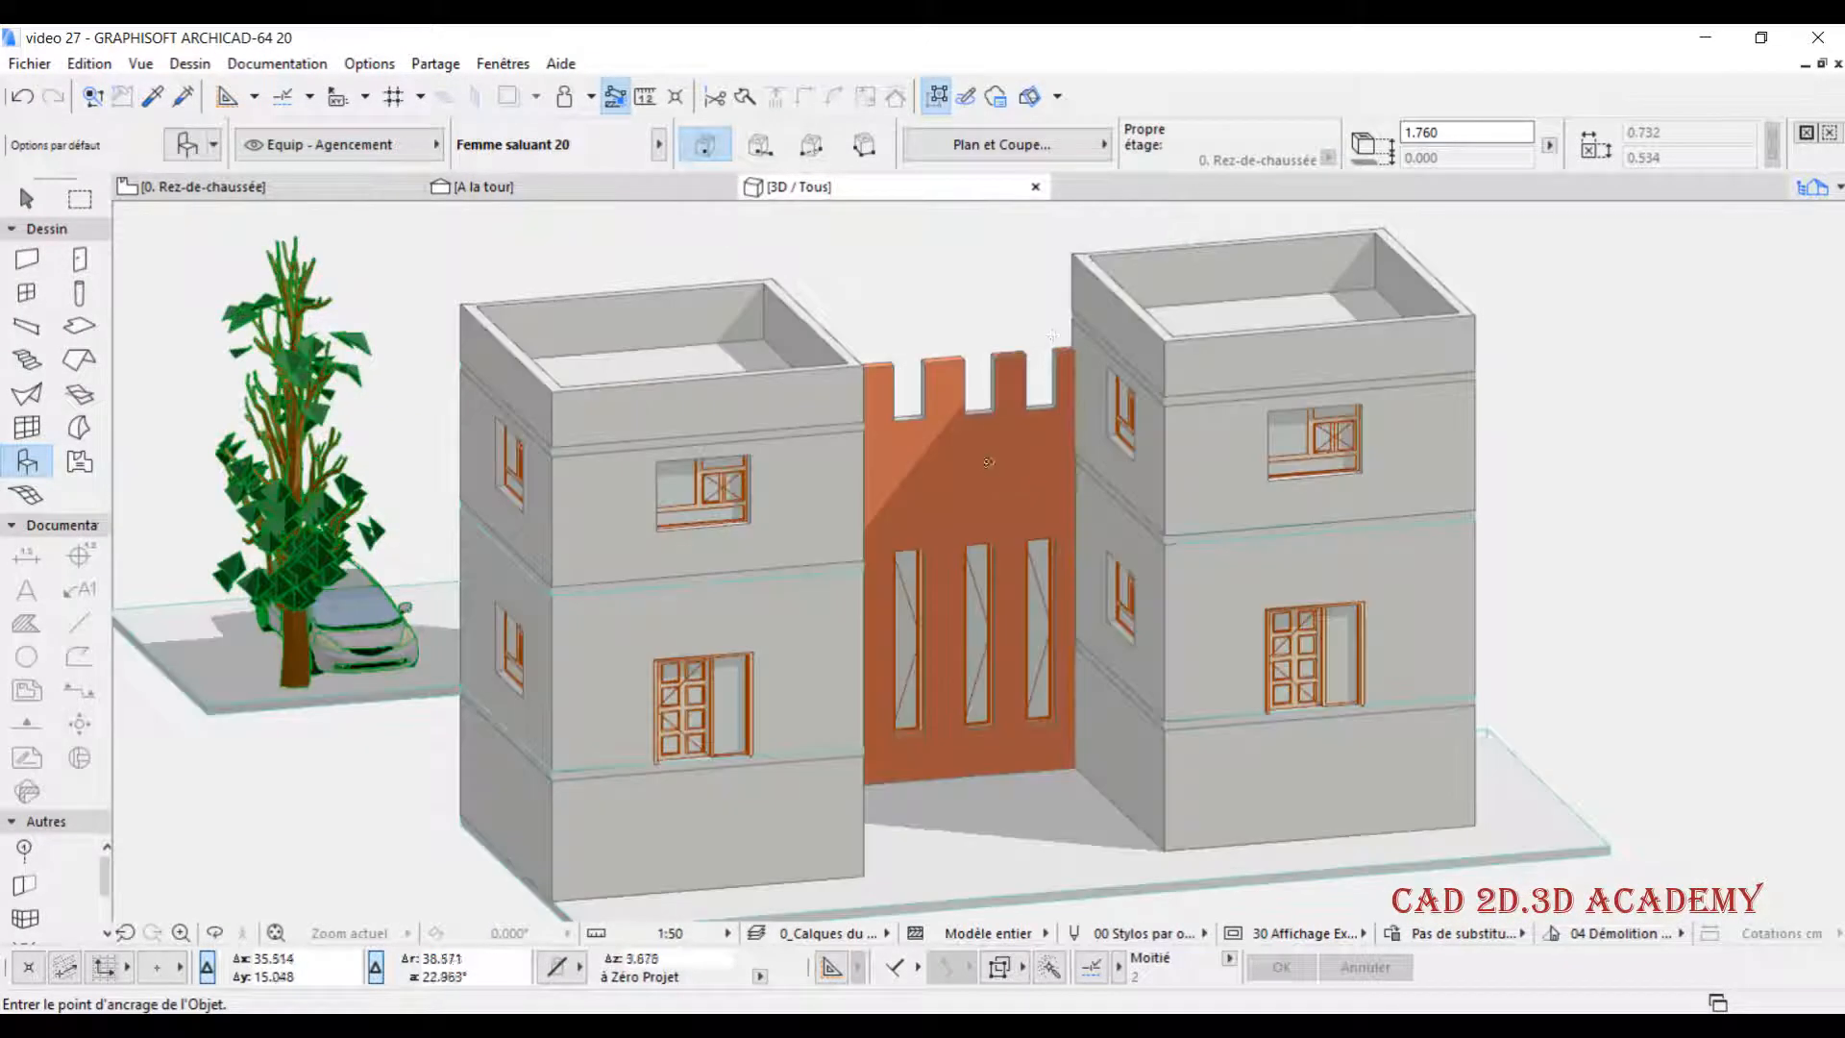
- Check the sun azimuth and altitude in the 3D view's parallel projection options
{"action": "right_click", "coordinate": [855, 187]}
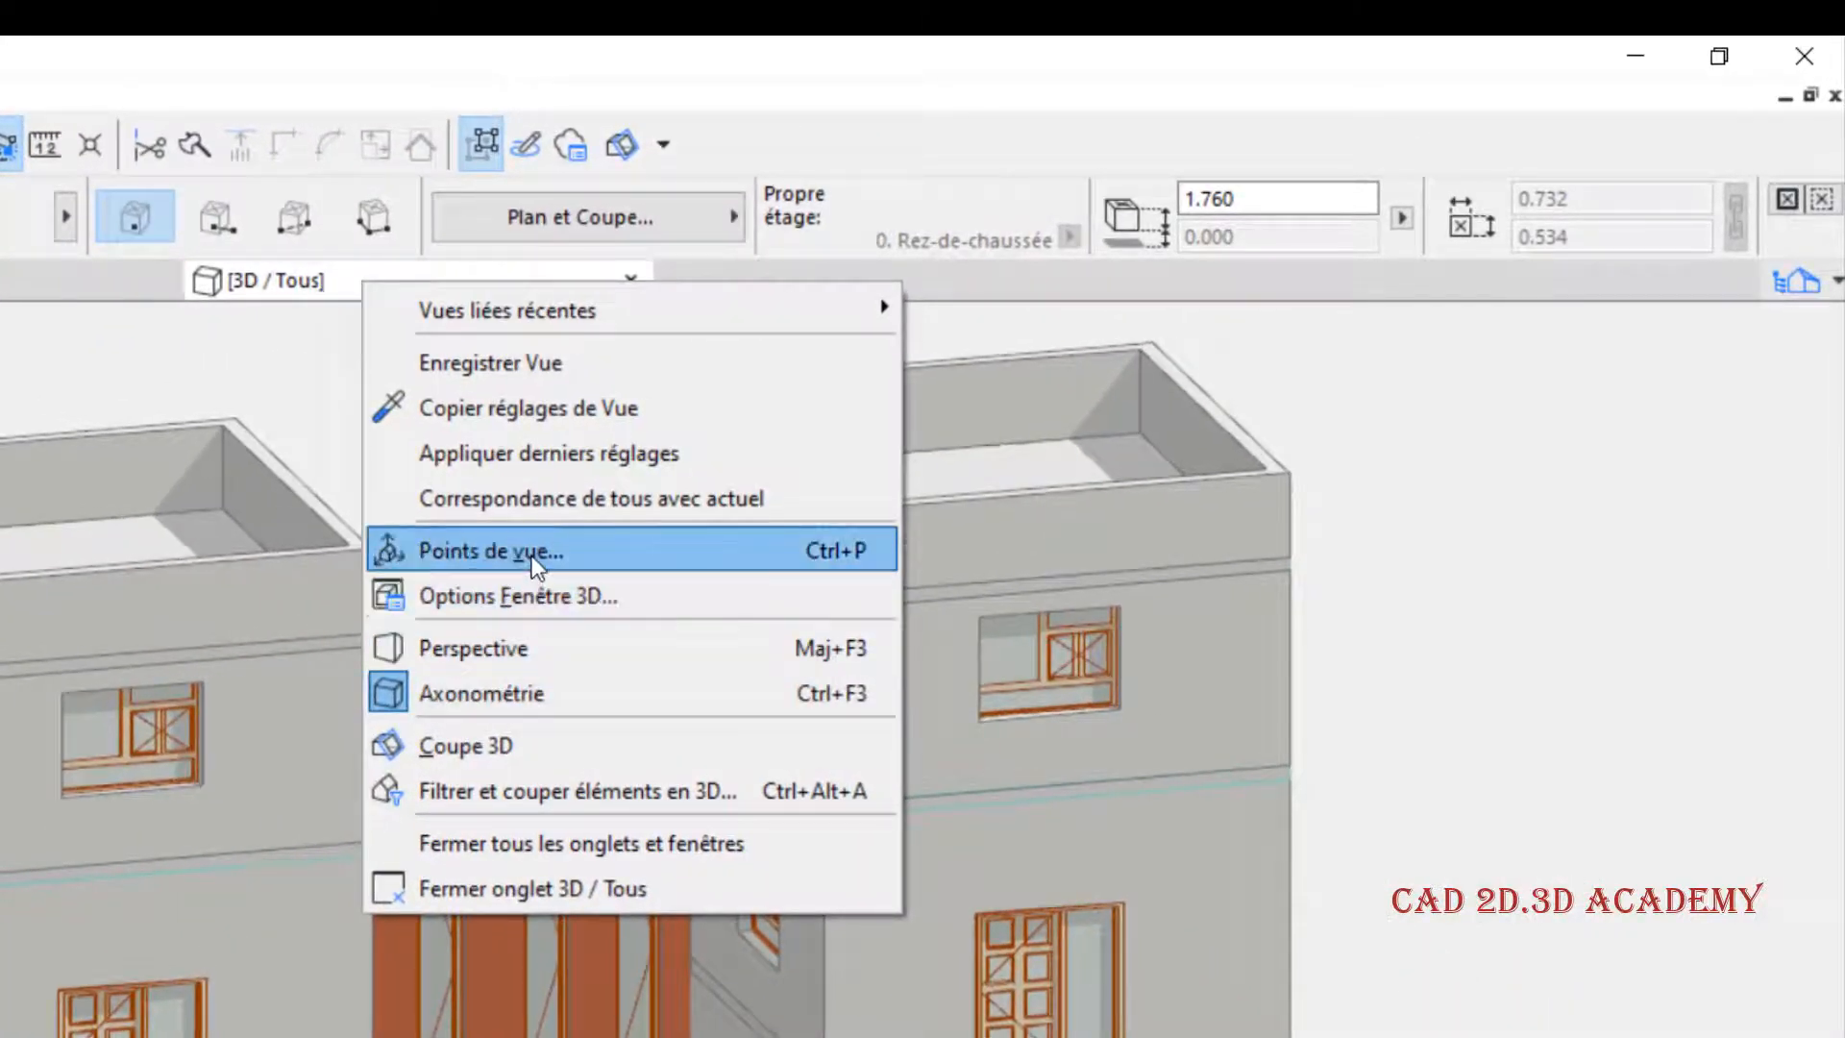
{"action": "left_click", "coordinate": [532, 555]}
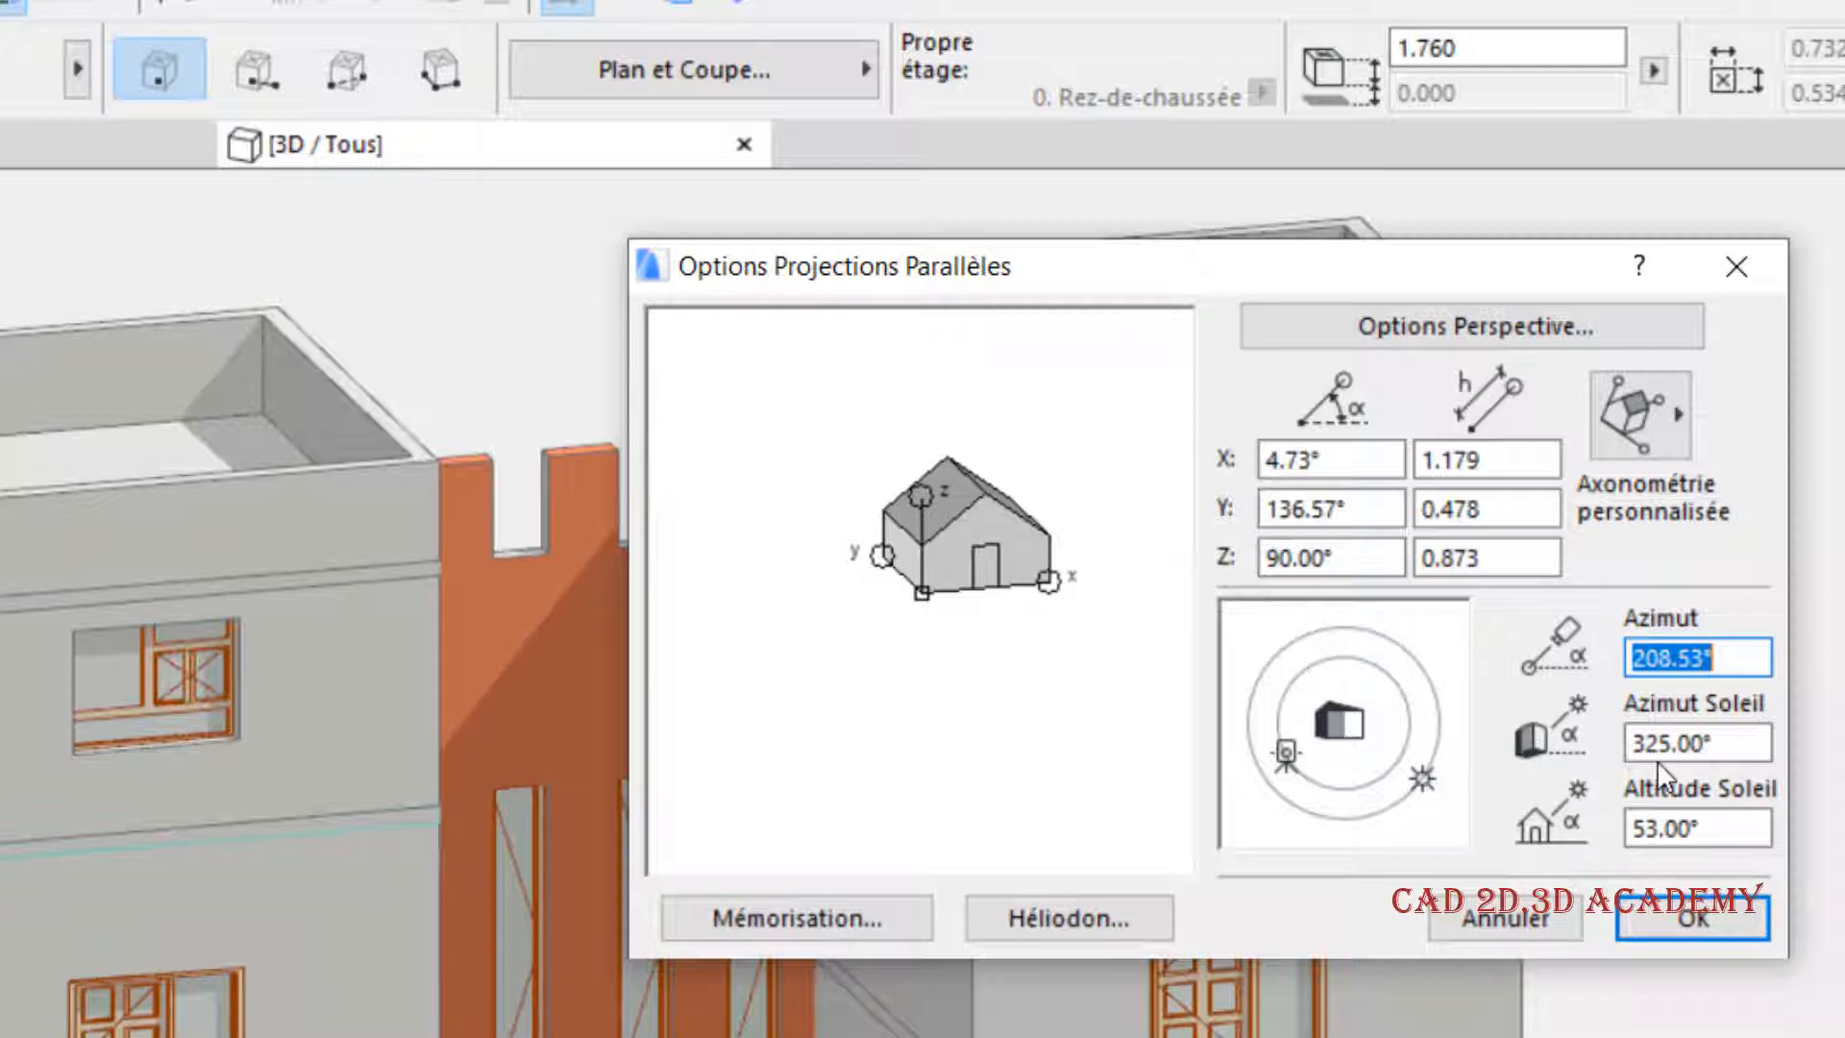
{"action": "key", "text": "Tab"}
{"action": "key", "text": "shift+Tab"}
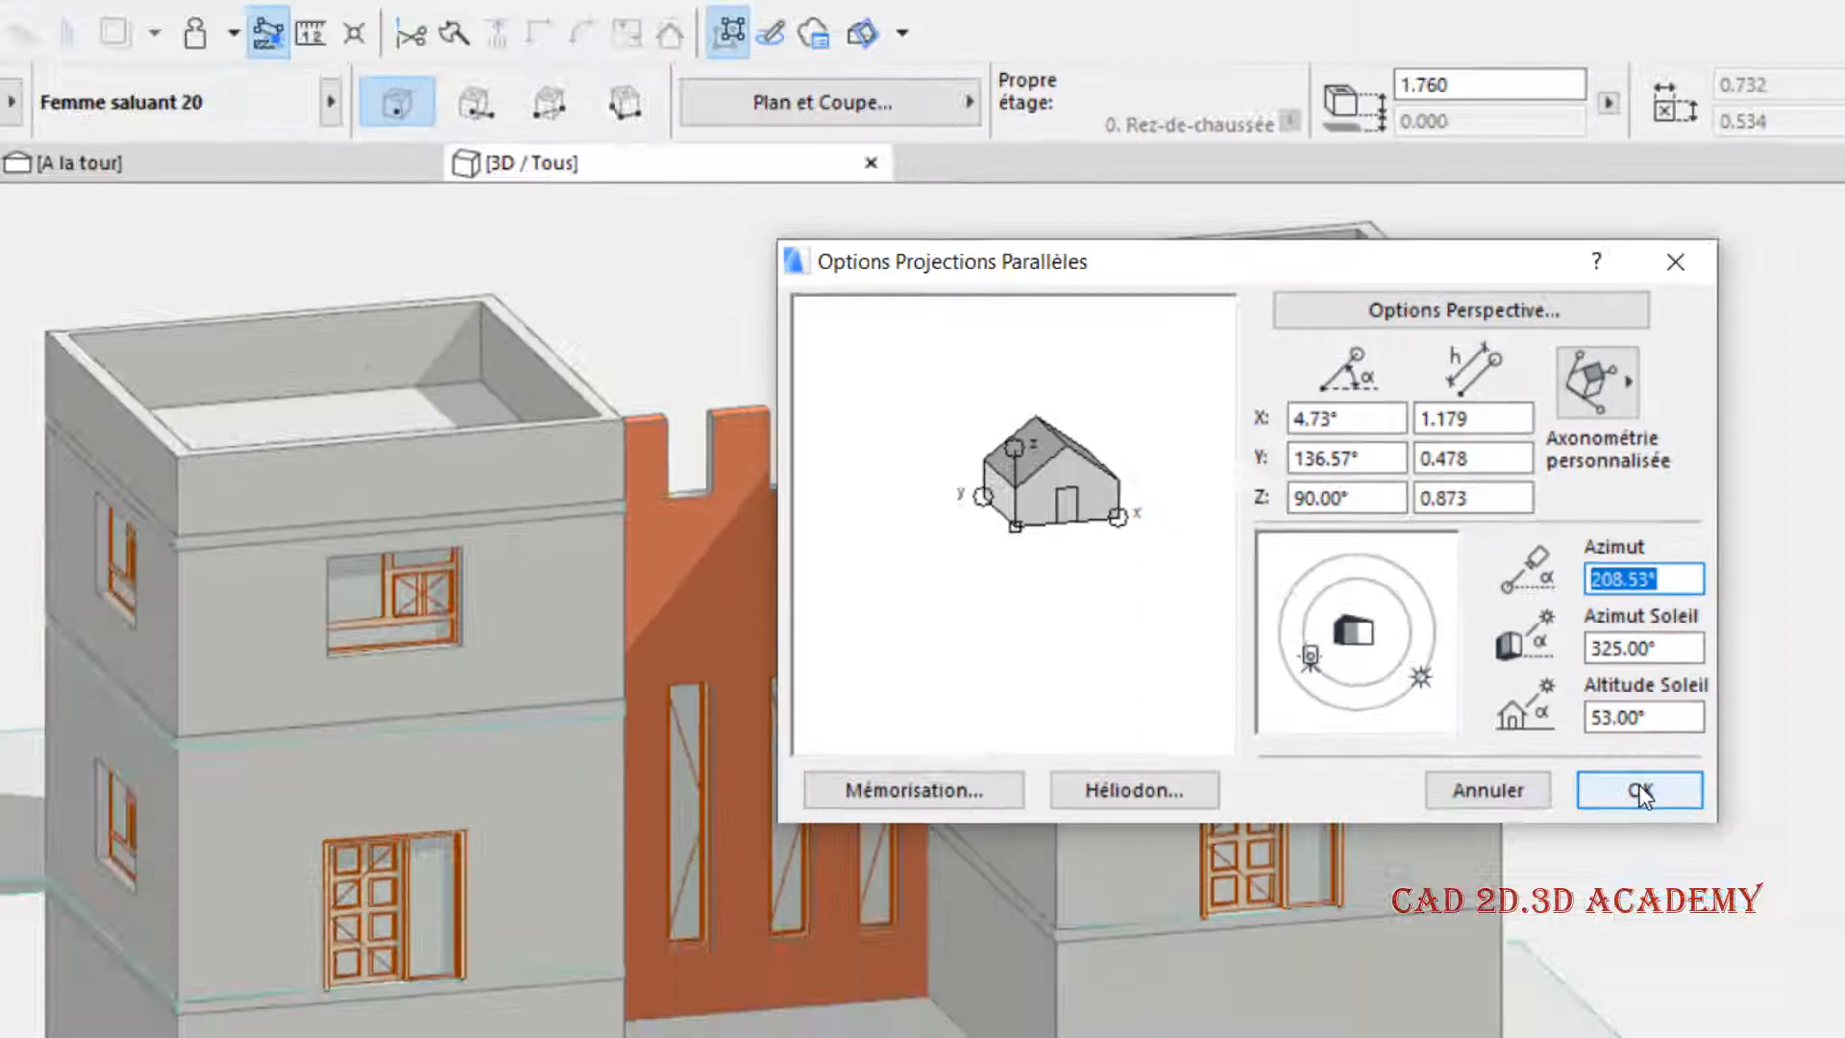
{"action": "left_click", "coordinate": [1693, 918]}
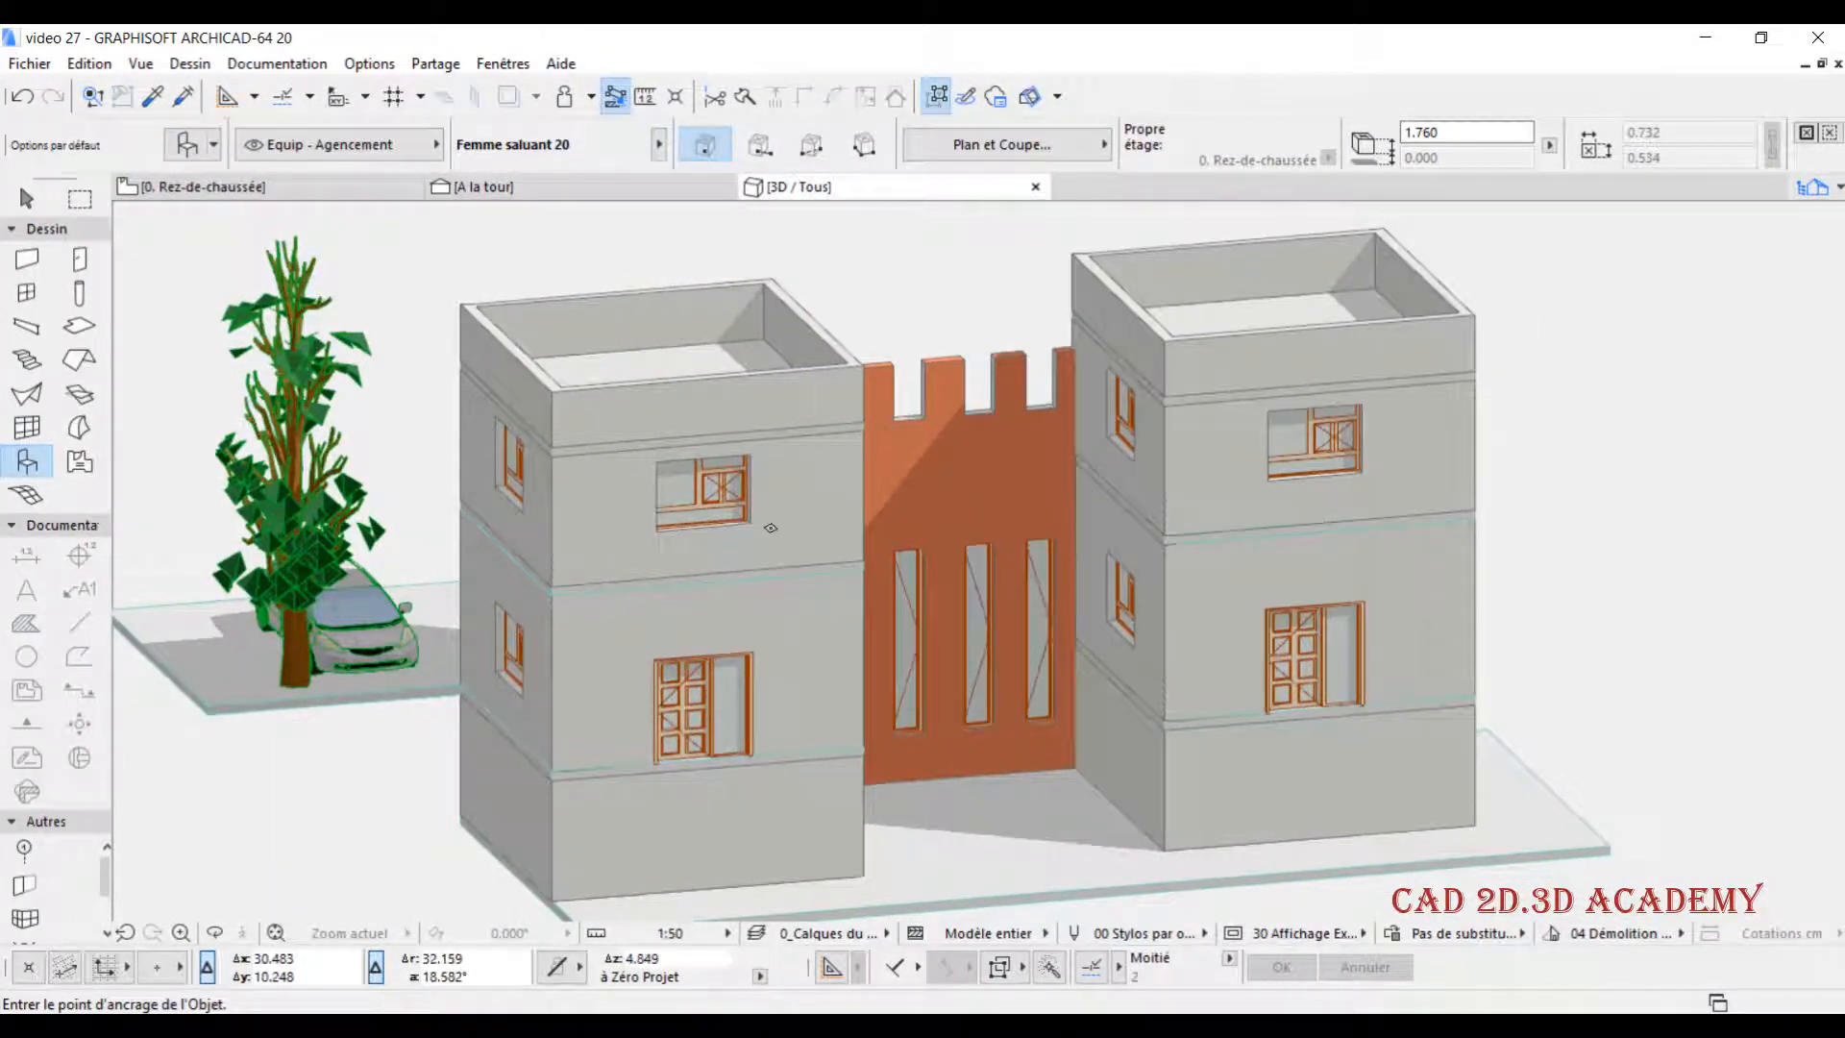
- Return to the A la tour section and set its Polygones d'ombrage fill to Hachure solide in the section options
{"action": "left_click", "coordinate": [551, 190]}
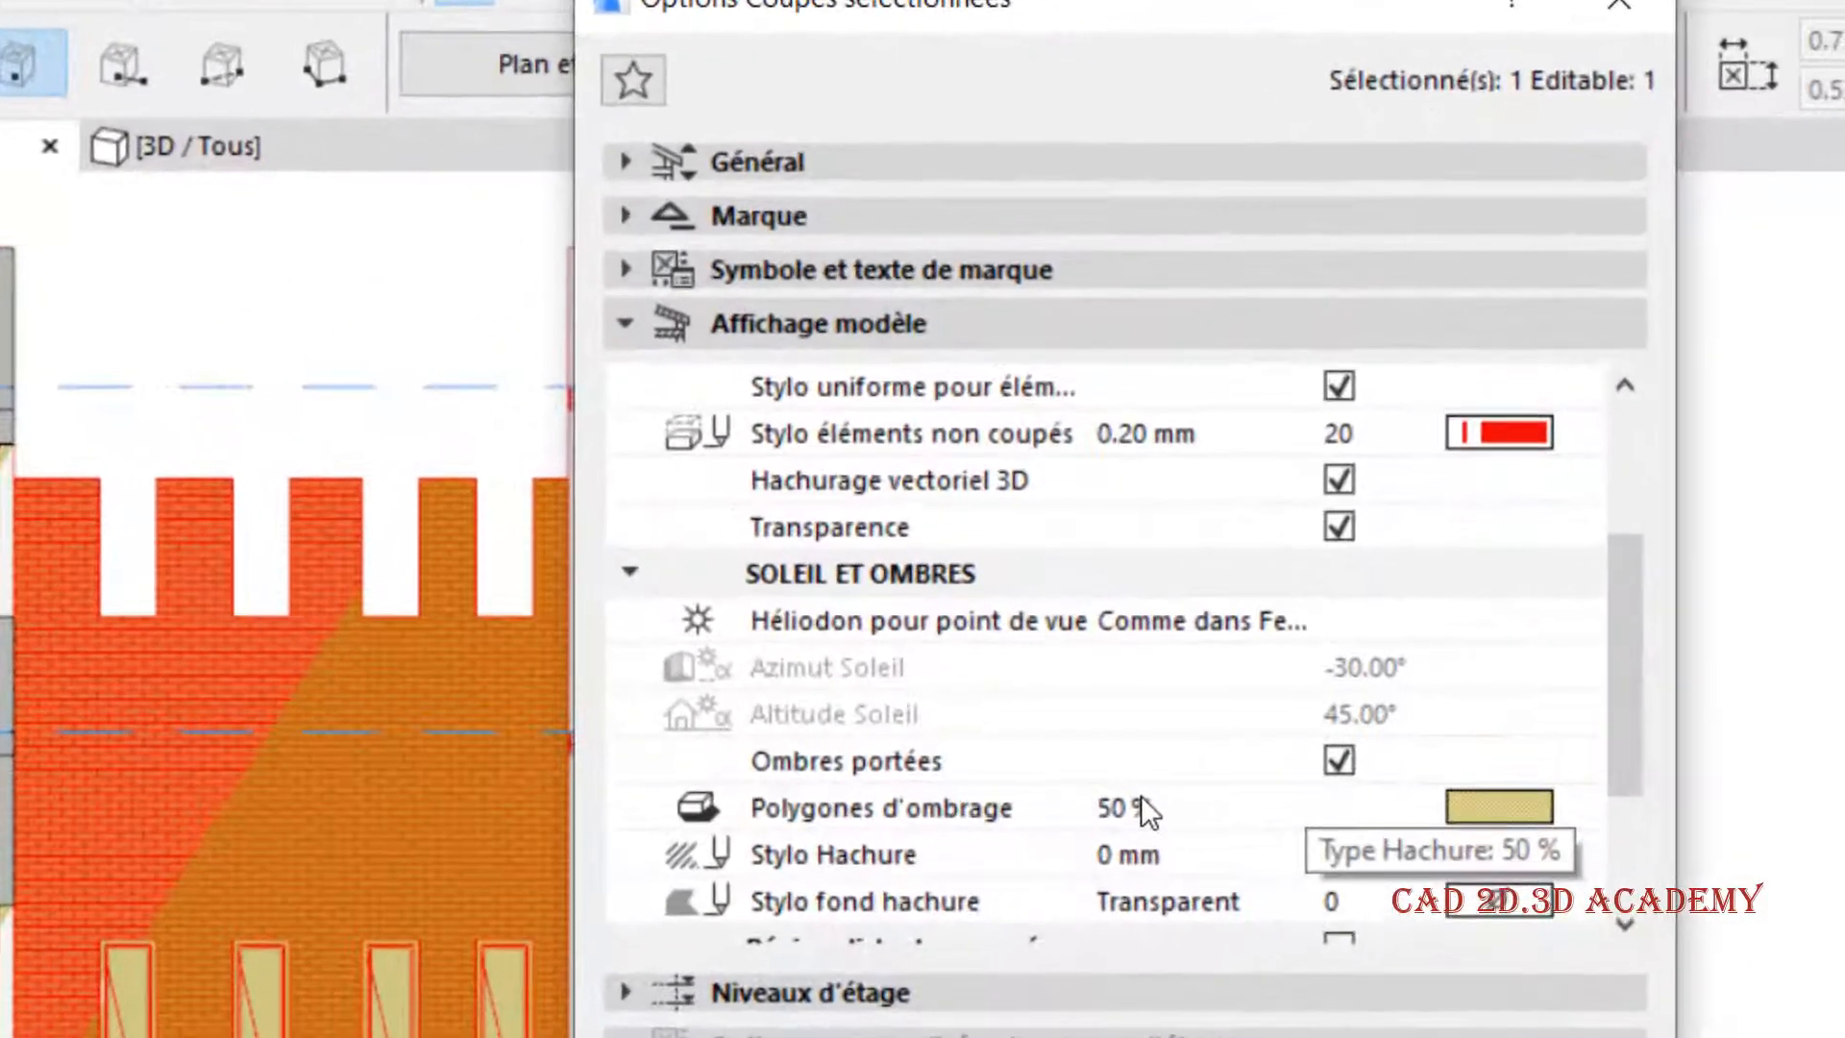
{"action": "scroll", "coordinate": [1292, 529], "scroll_direction": "down", "scroll_amount": 2}
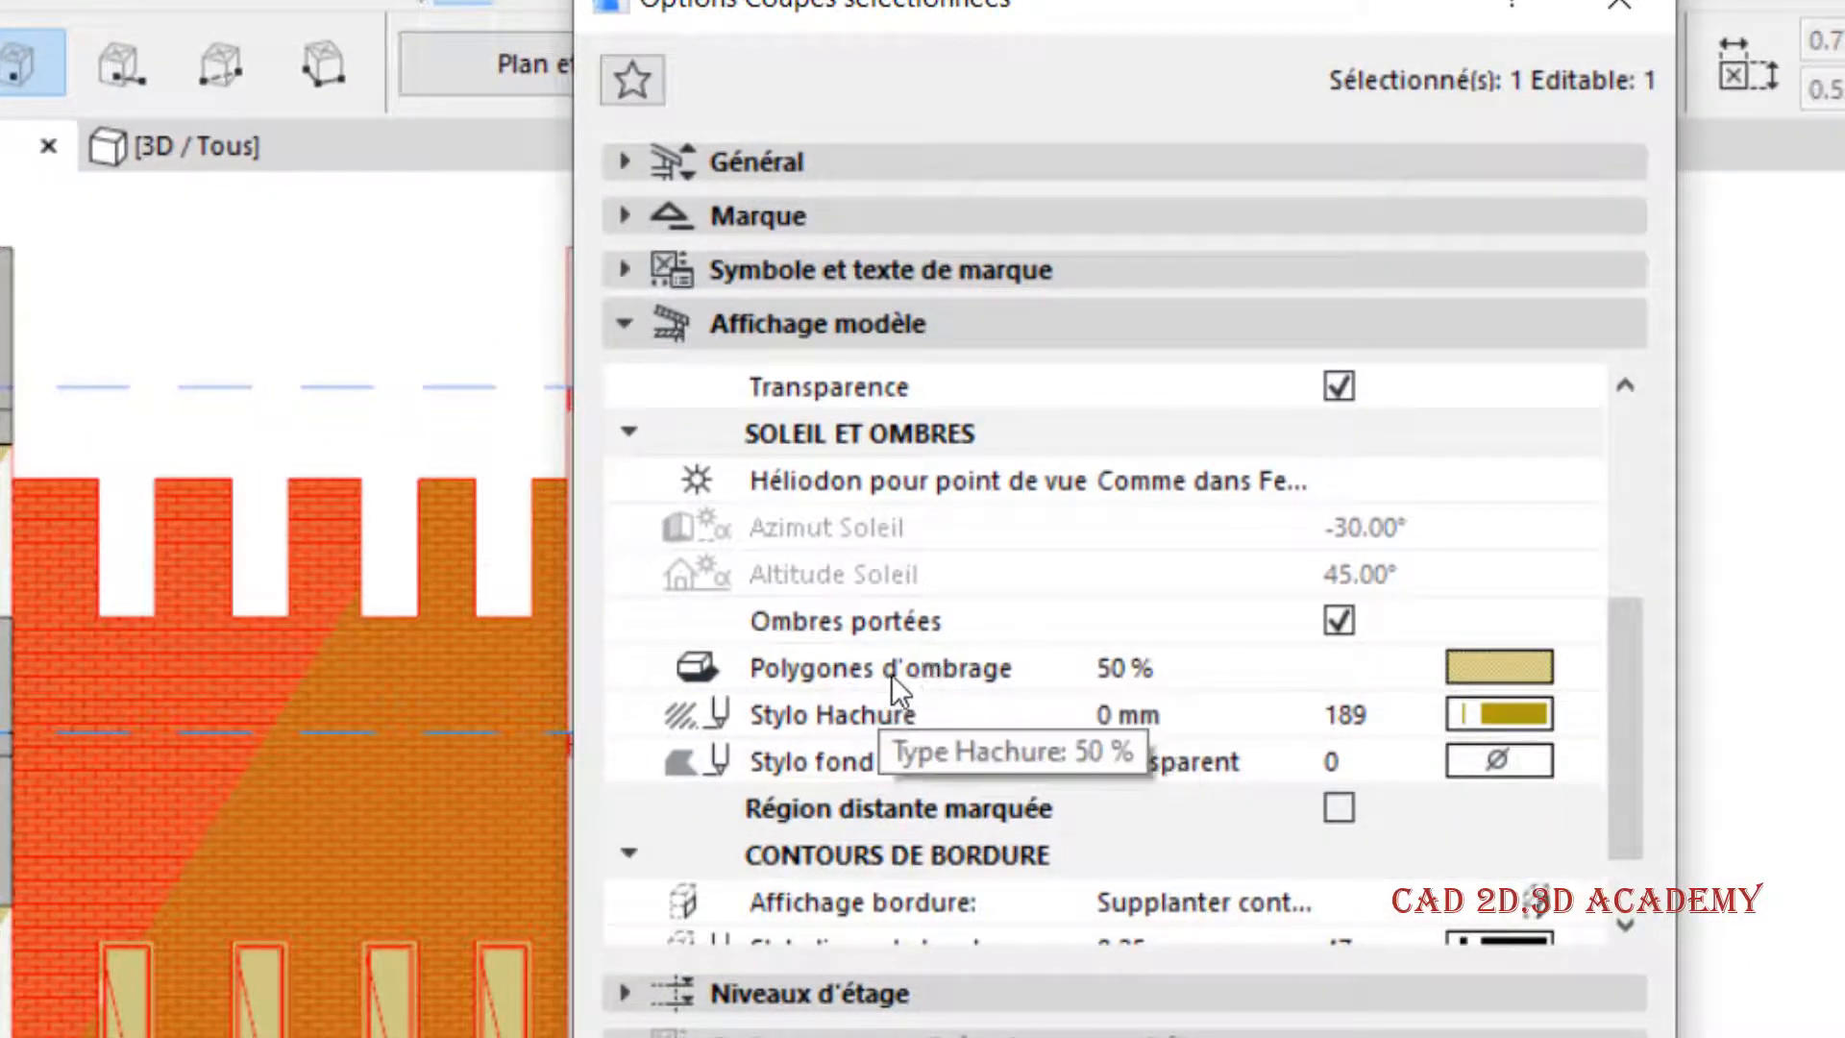
{"action": "left_click", "coordinate": [914, 669]}
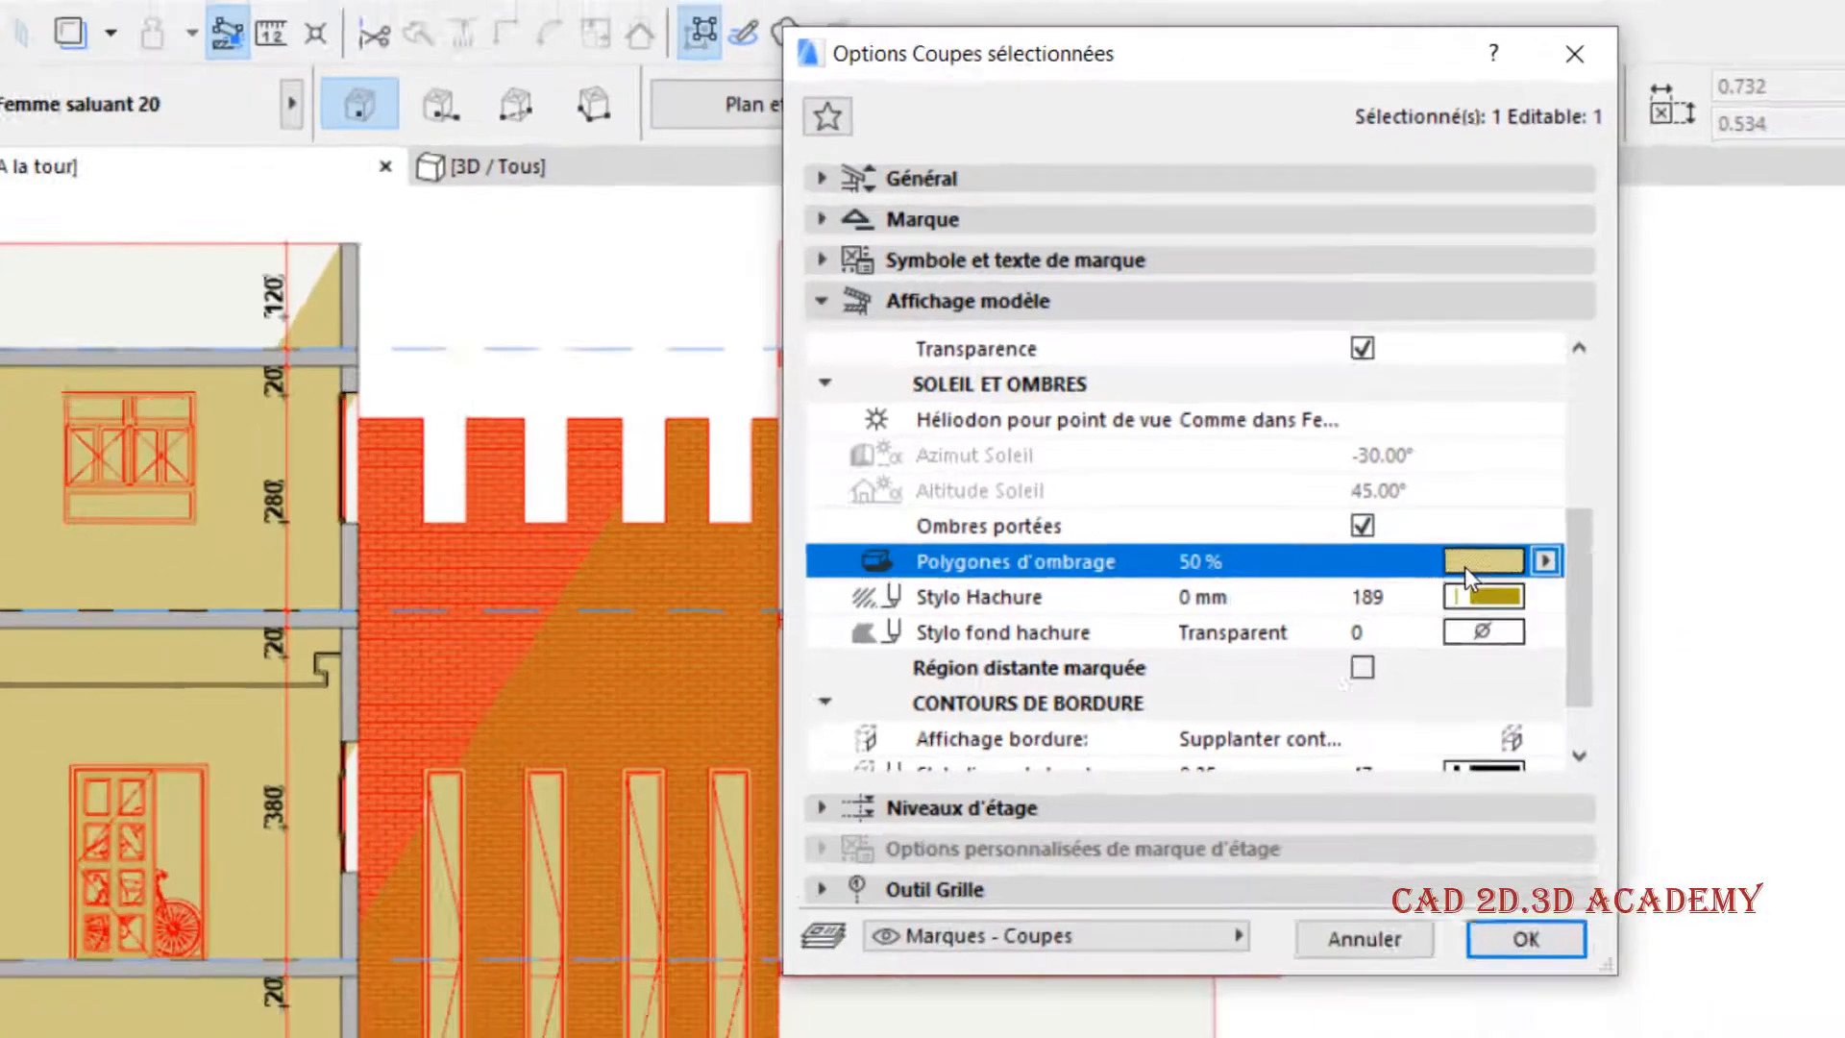
{"action": "left_click", "coordinate": [1580, 667]}
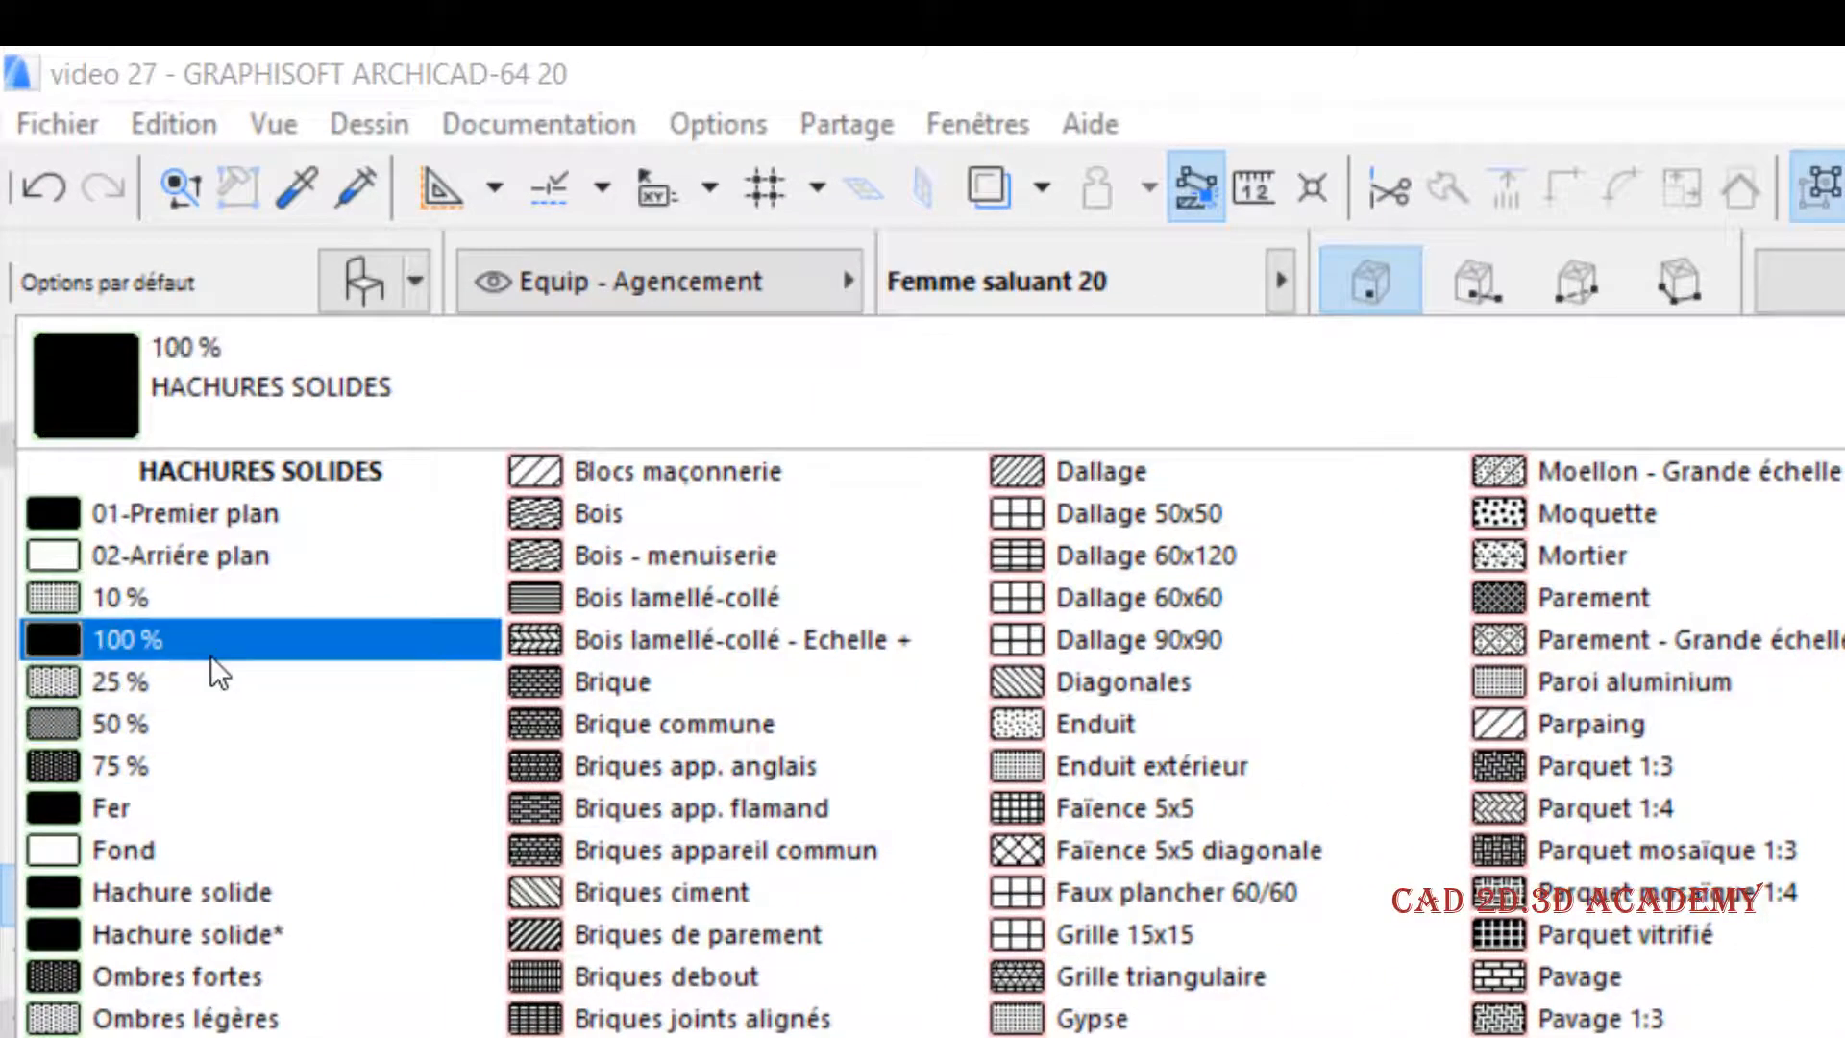
{"action": "left_click", "coordinate": [223, 885]}
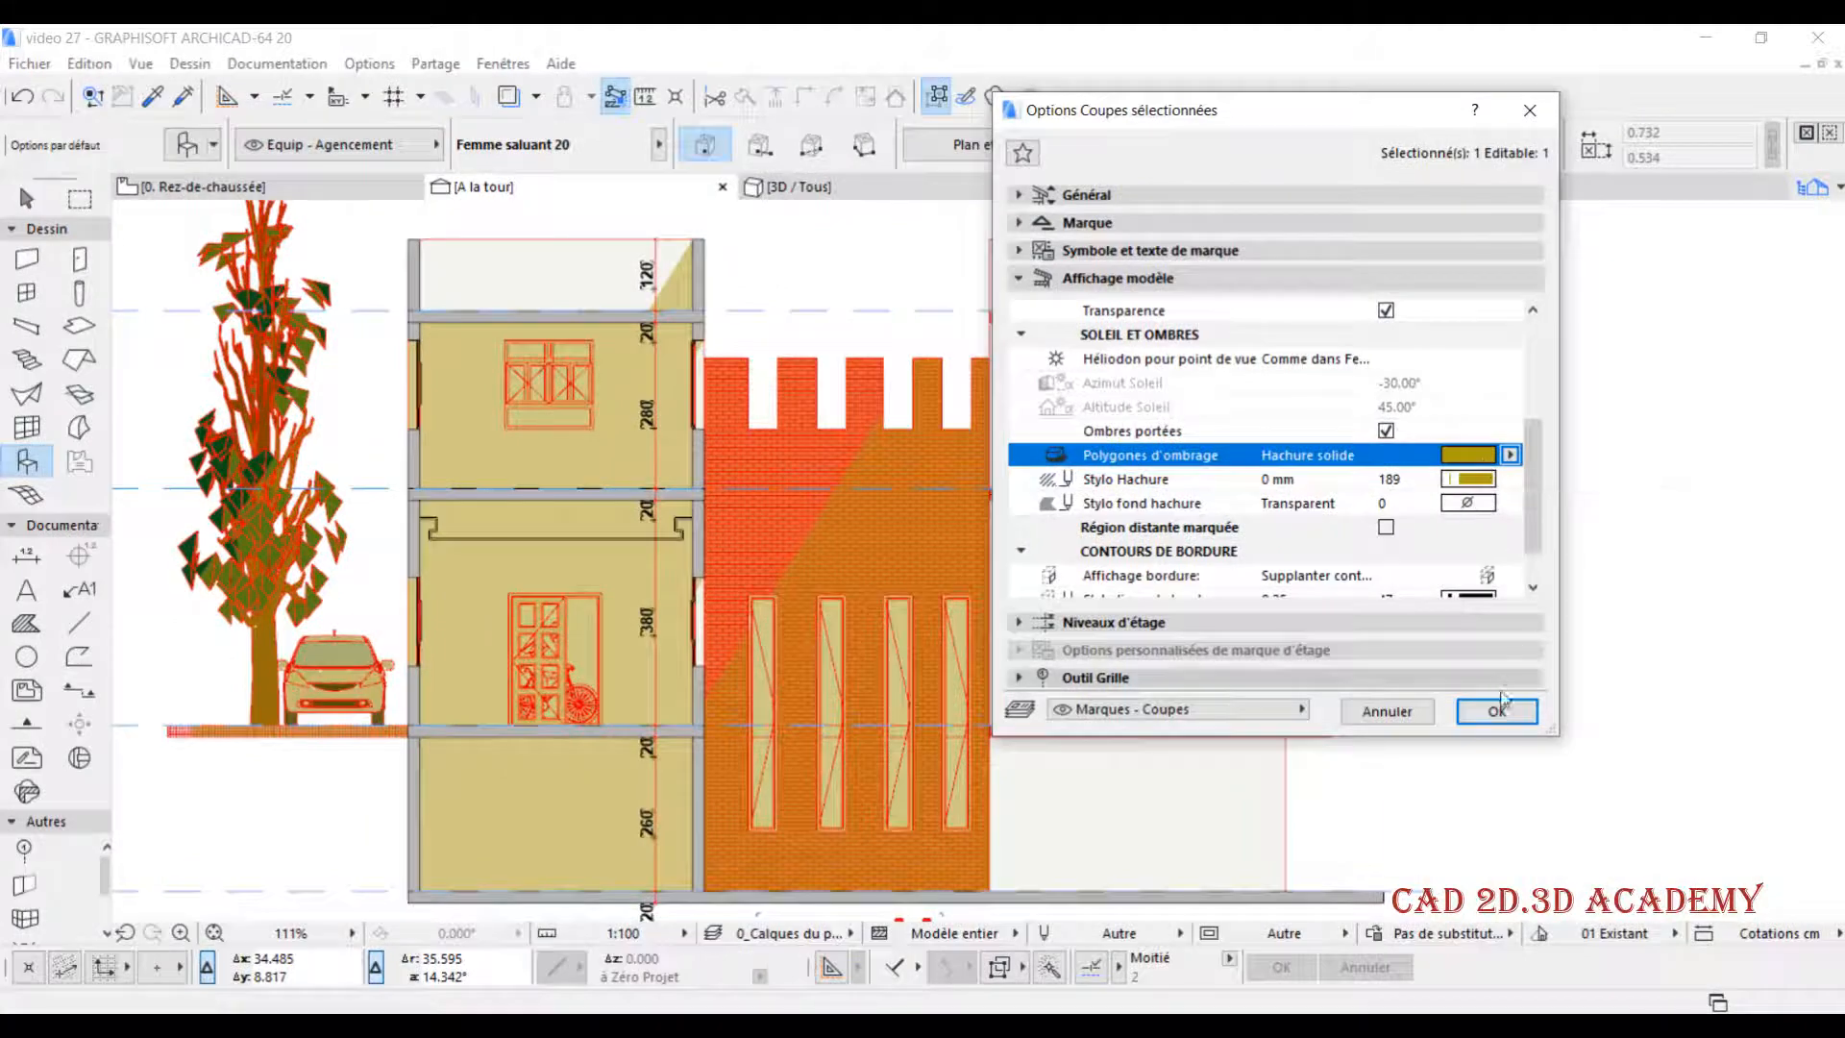
{"action": "left_click", "coordinate": [1488, 709]}
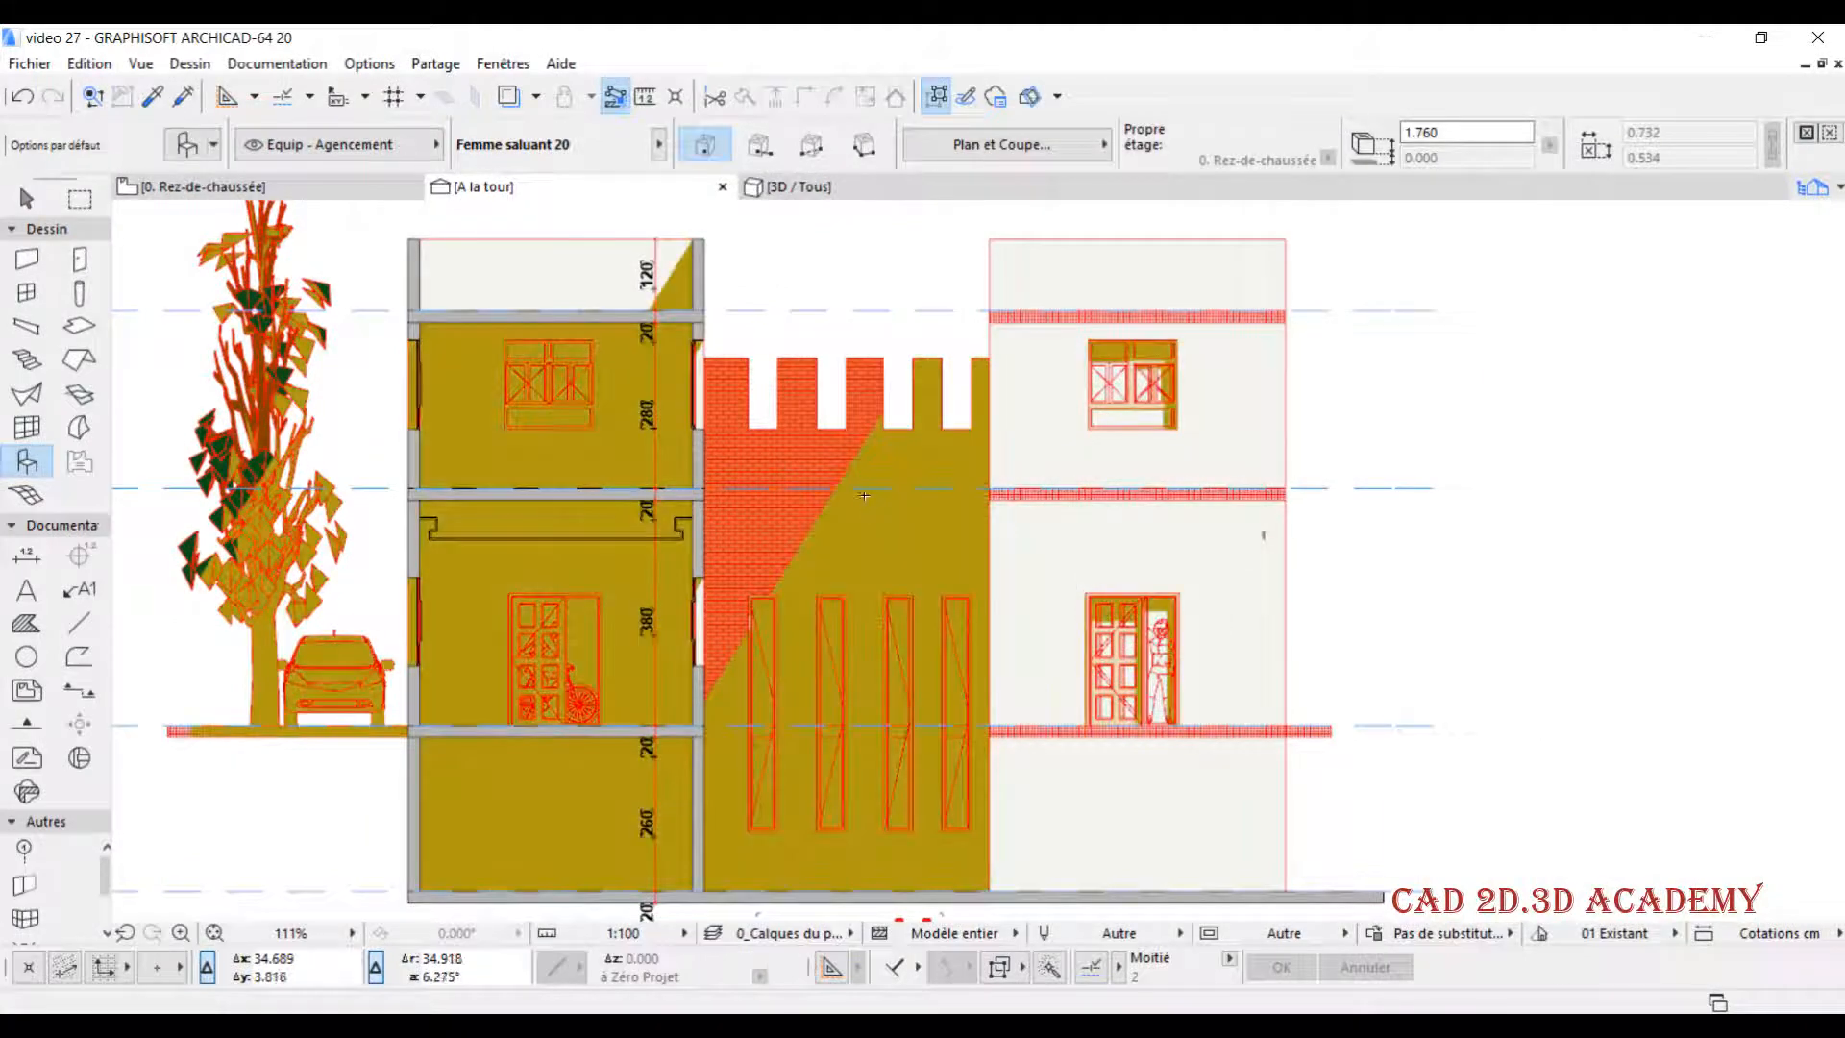
{"action": "scroll", "coordinate": [851, 514], "scroll_direction": "up", "scroll_amount": 3}
{"action": "scroll", "coordinate": [850, 513], "scroll_direction": "up", "scroll_amount": 4}
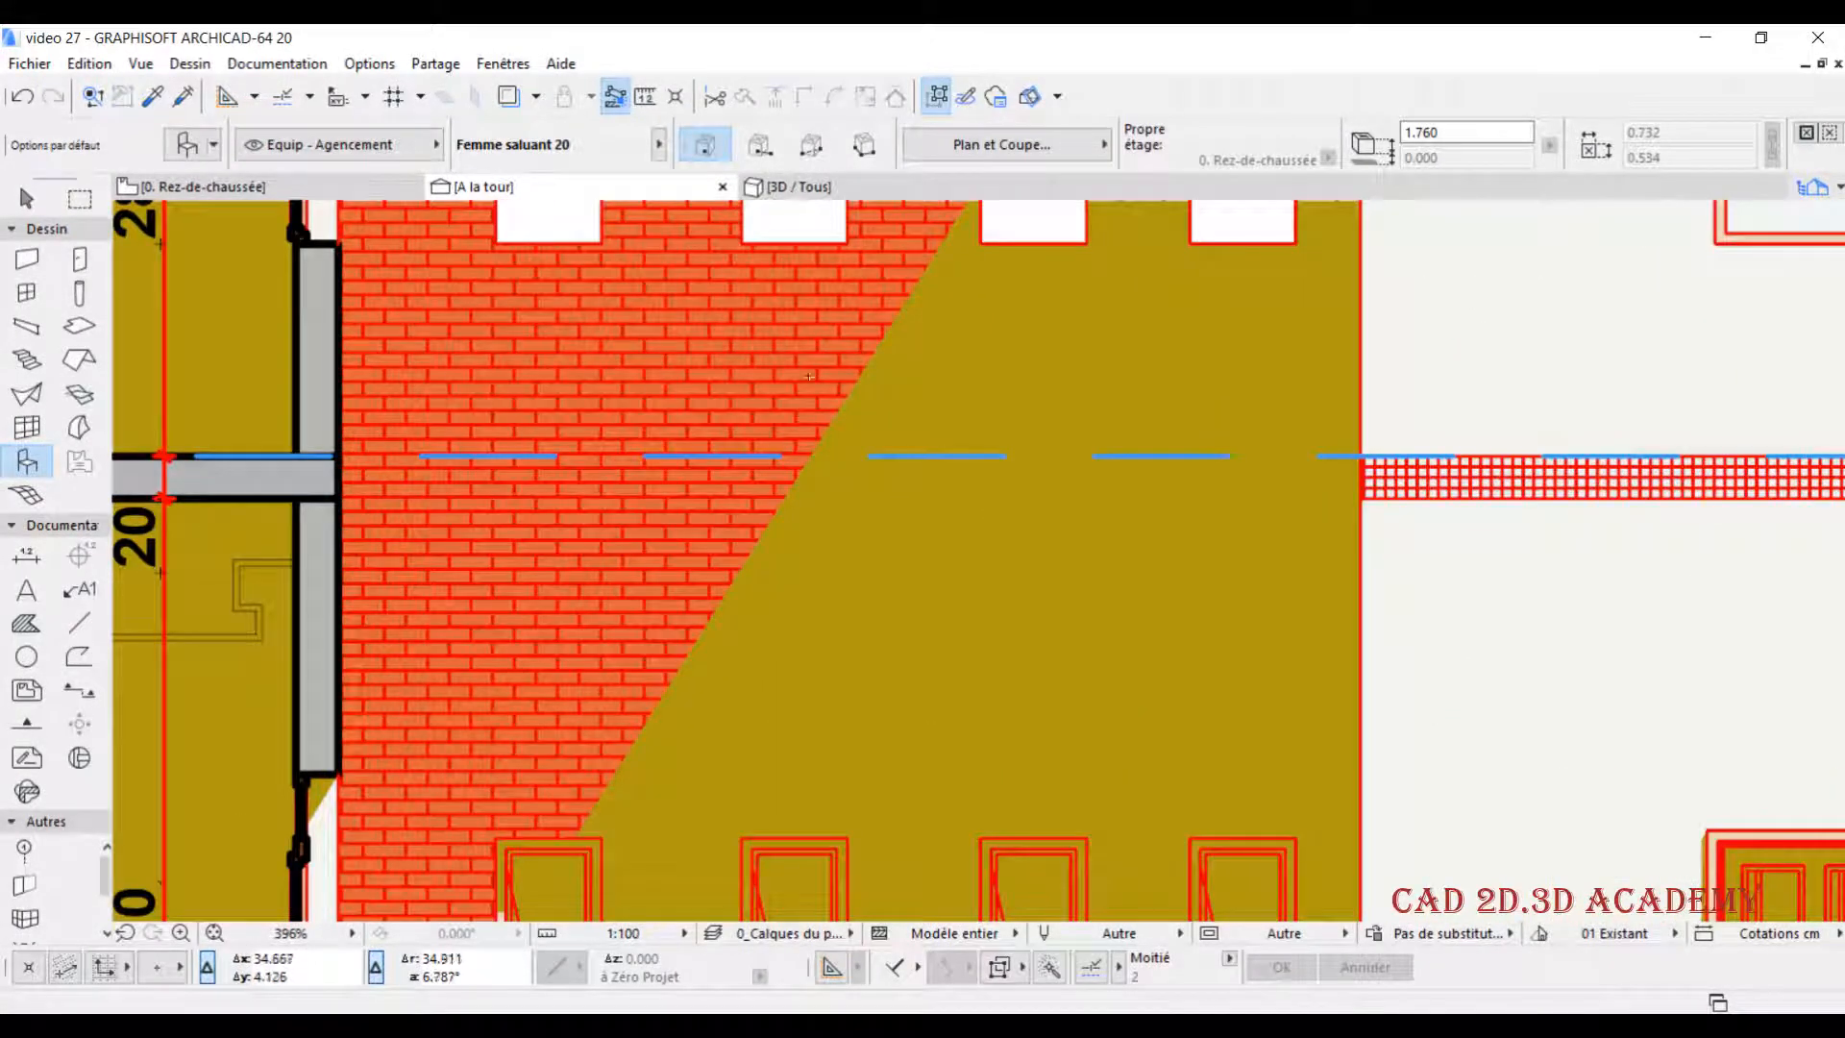
- Set the section's Polygones d'ombrage fill to 50 % and check the shadow over the crenellated brick wall
{"action": "right_click", "coordinate": [591, 181]}
{"action": "left_click", "coordinate": [680, 388]}
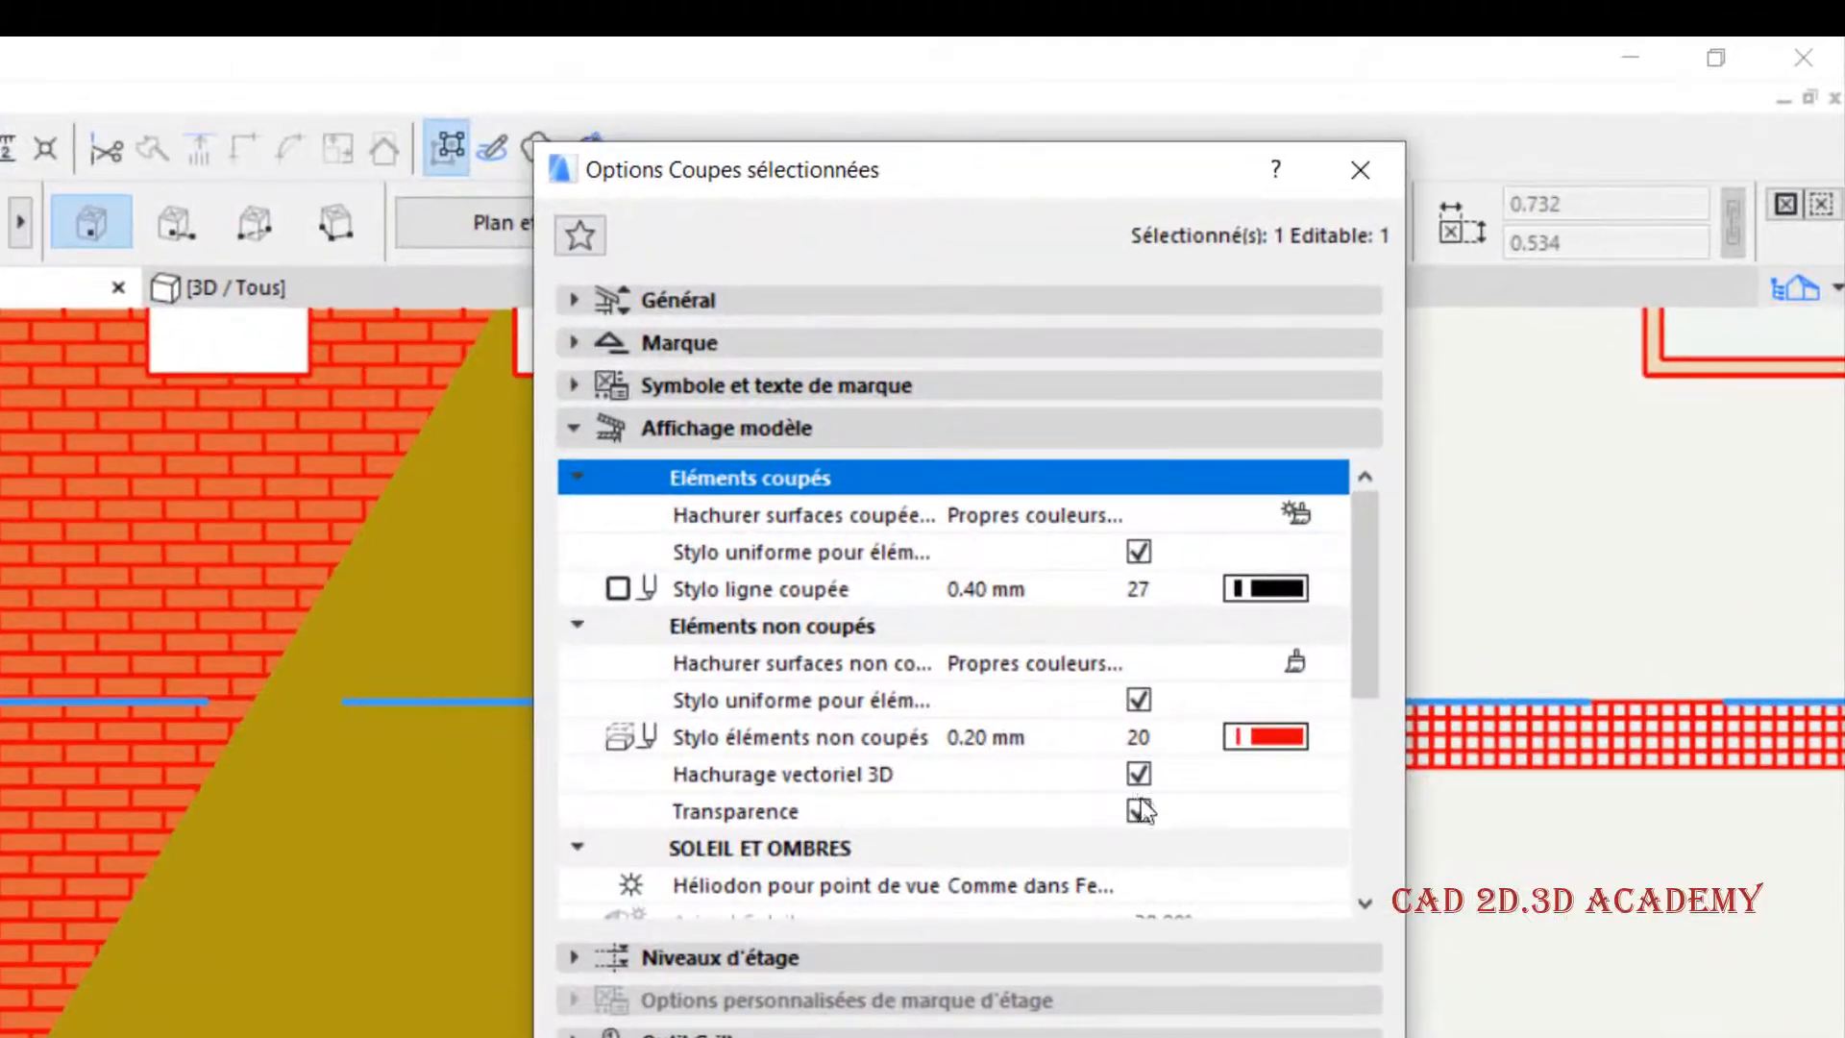
{"action": "scroll", "coordinate": [1261, 723], "scroll_direction": "down", "scroll_amount": 3}
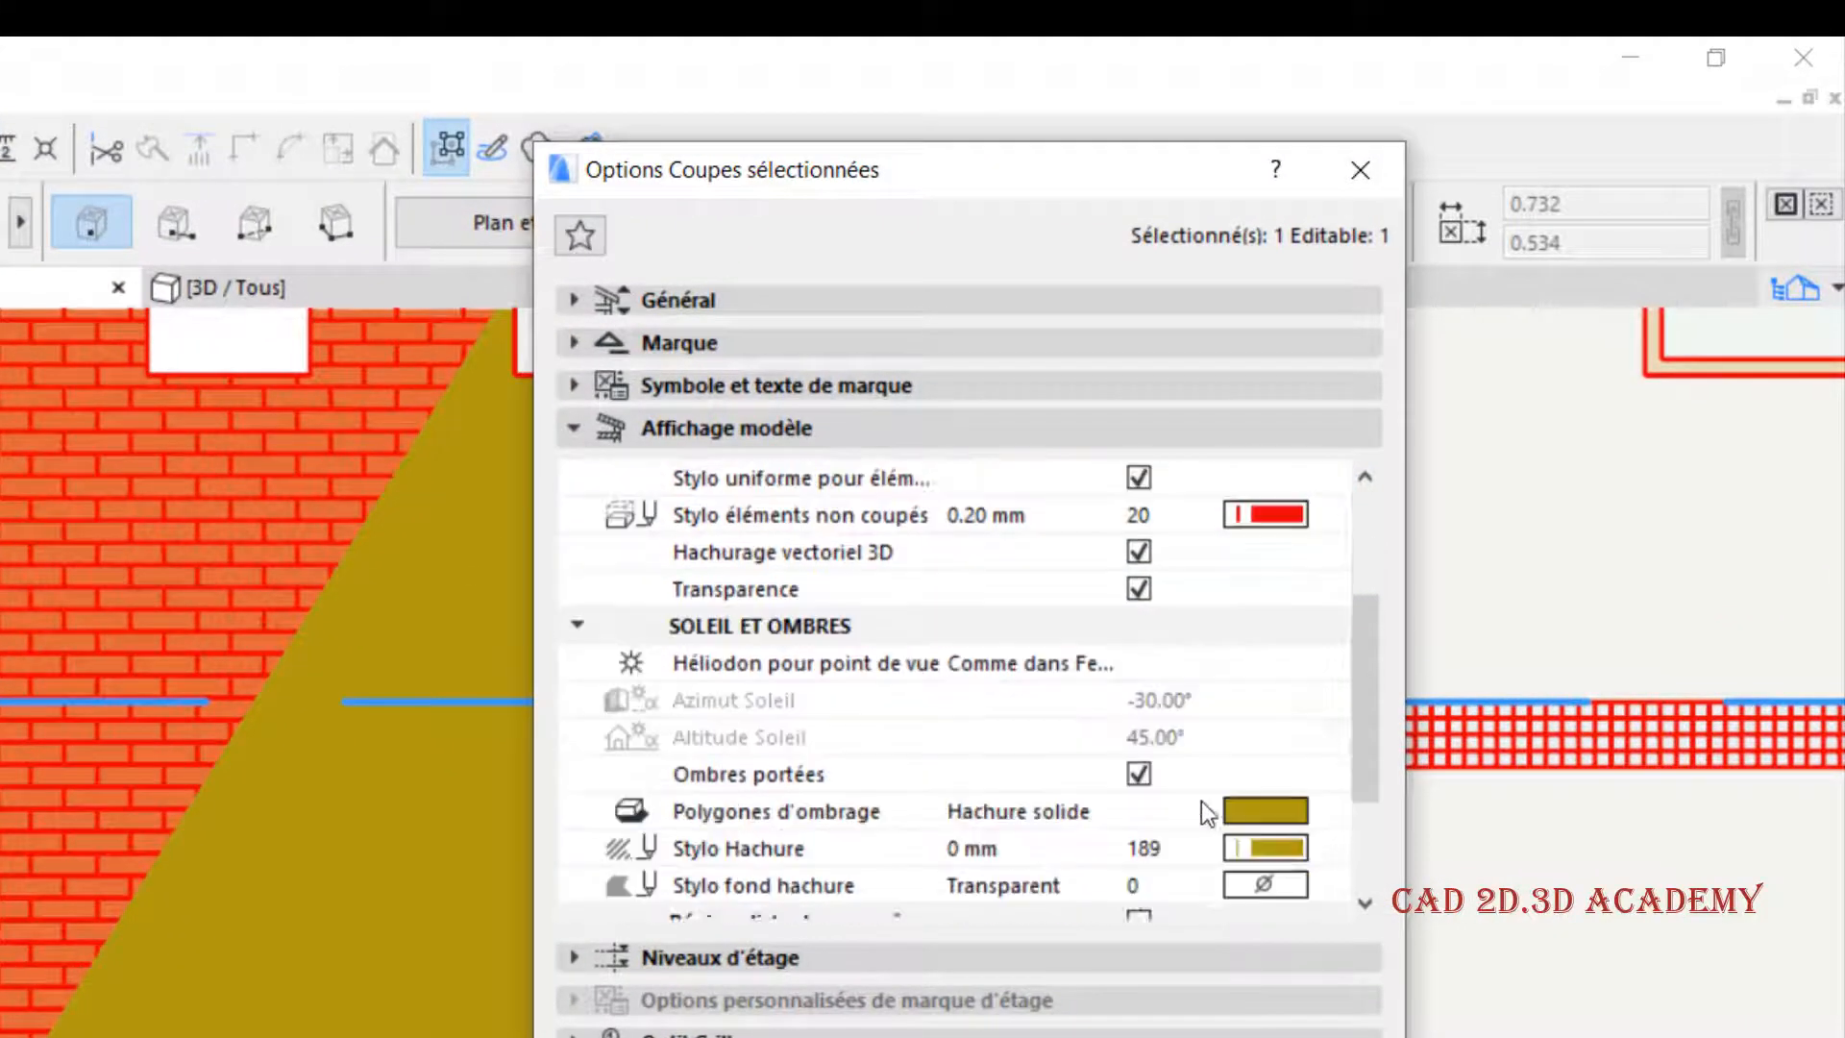
{"action": "left_click", "coordinate": [1264, 698]}
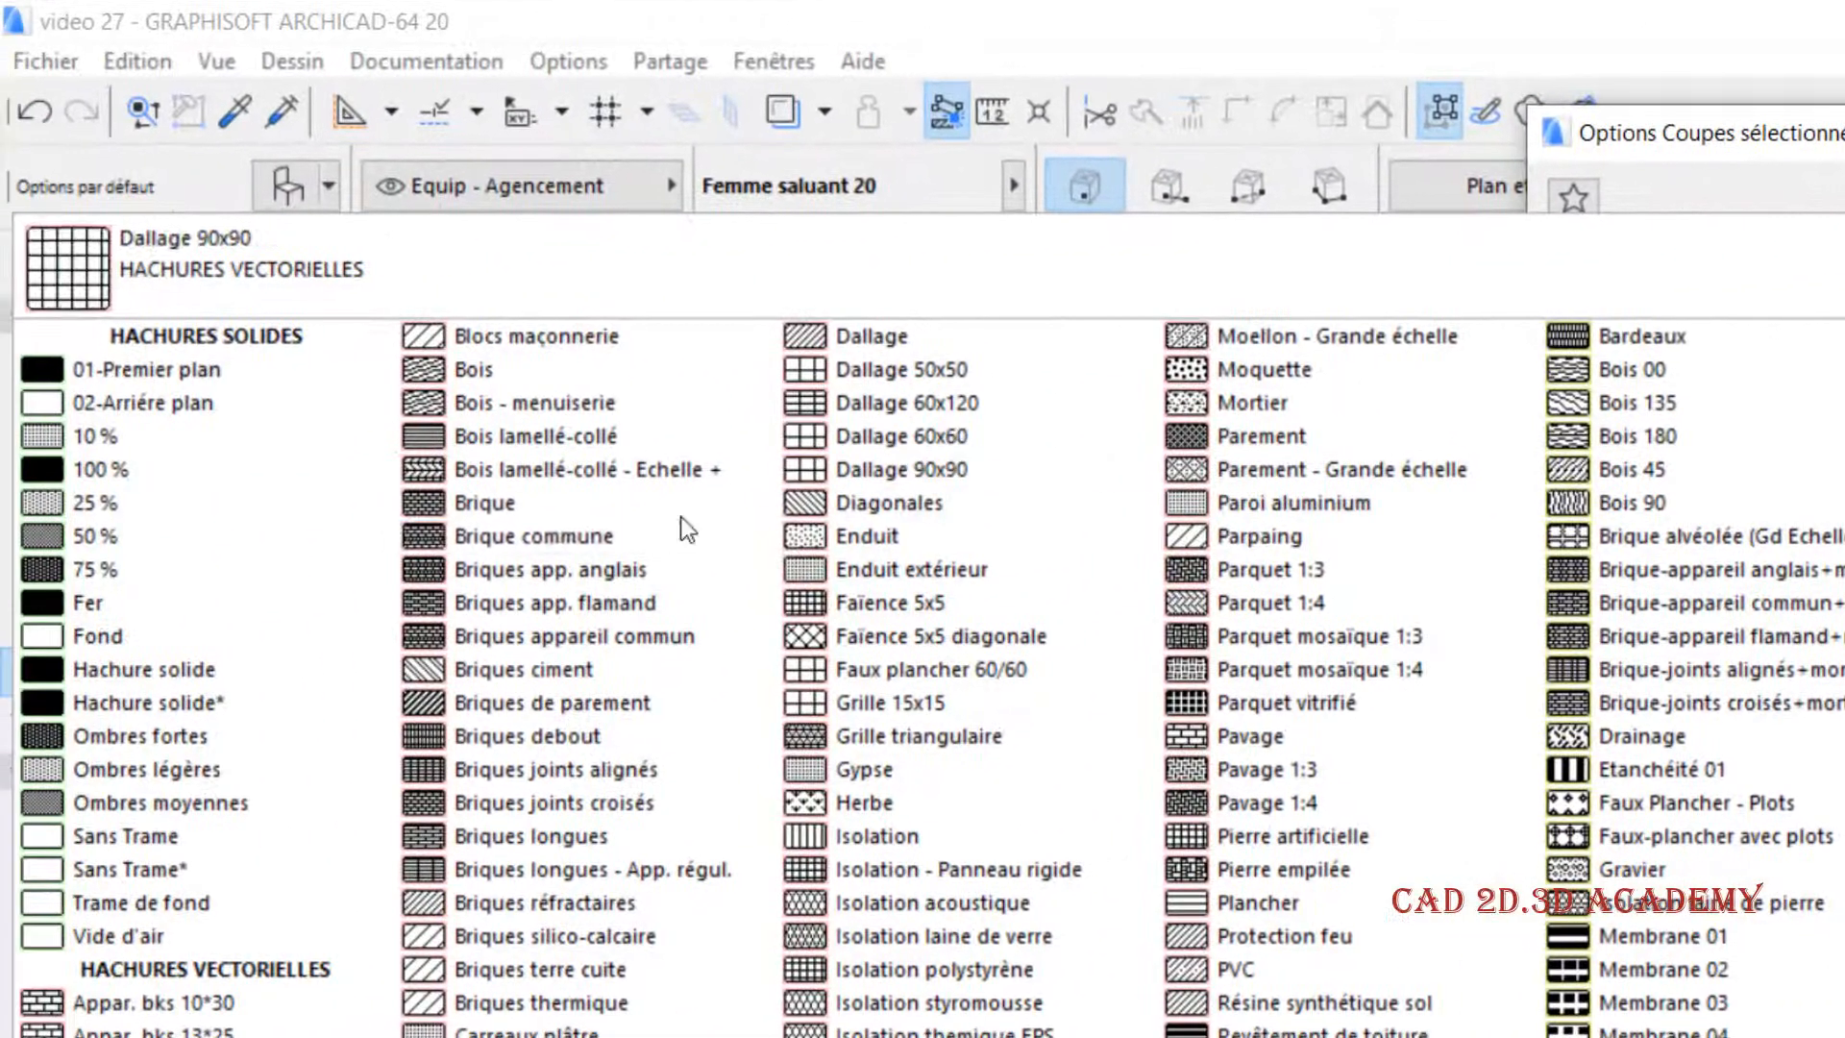
{"action": "left_click", "coordinate": [154, 537]}
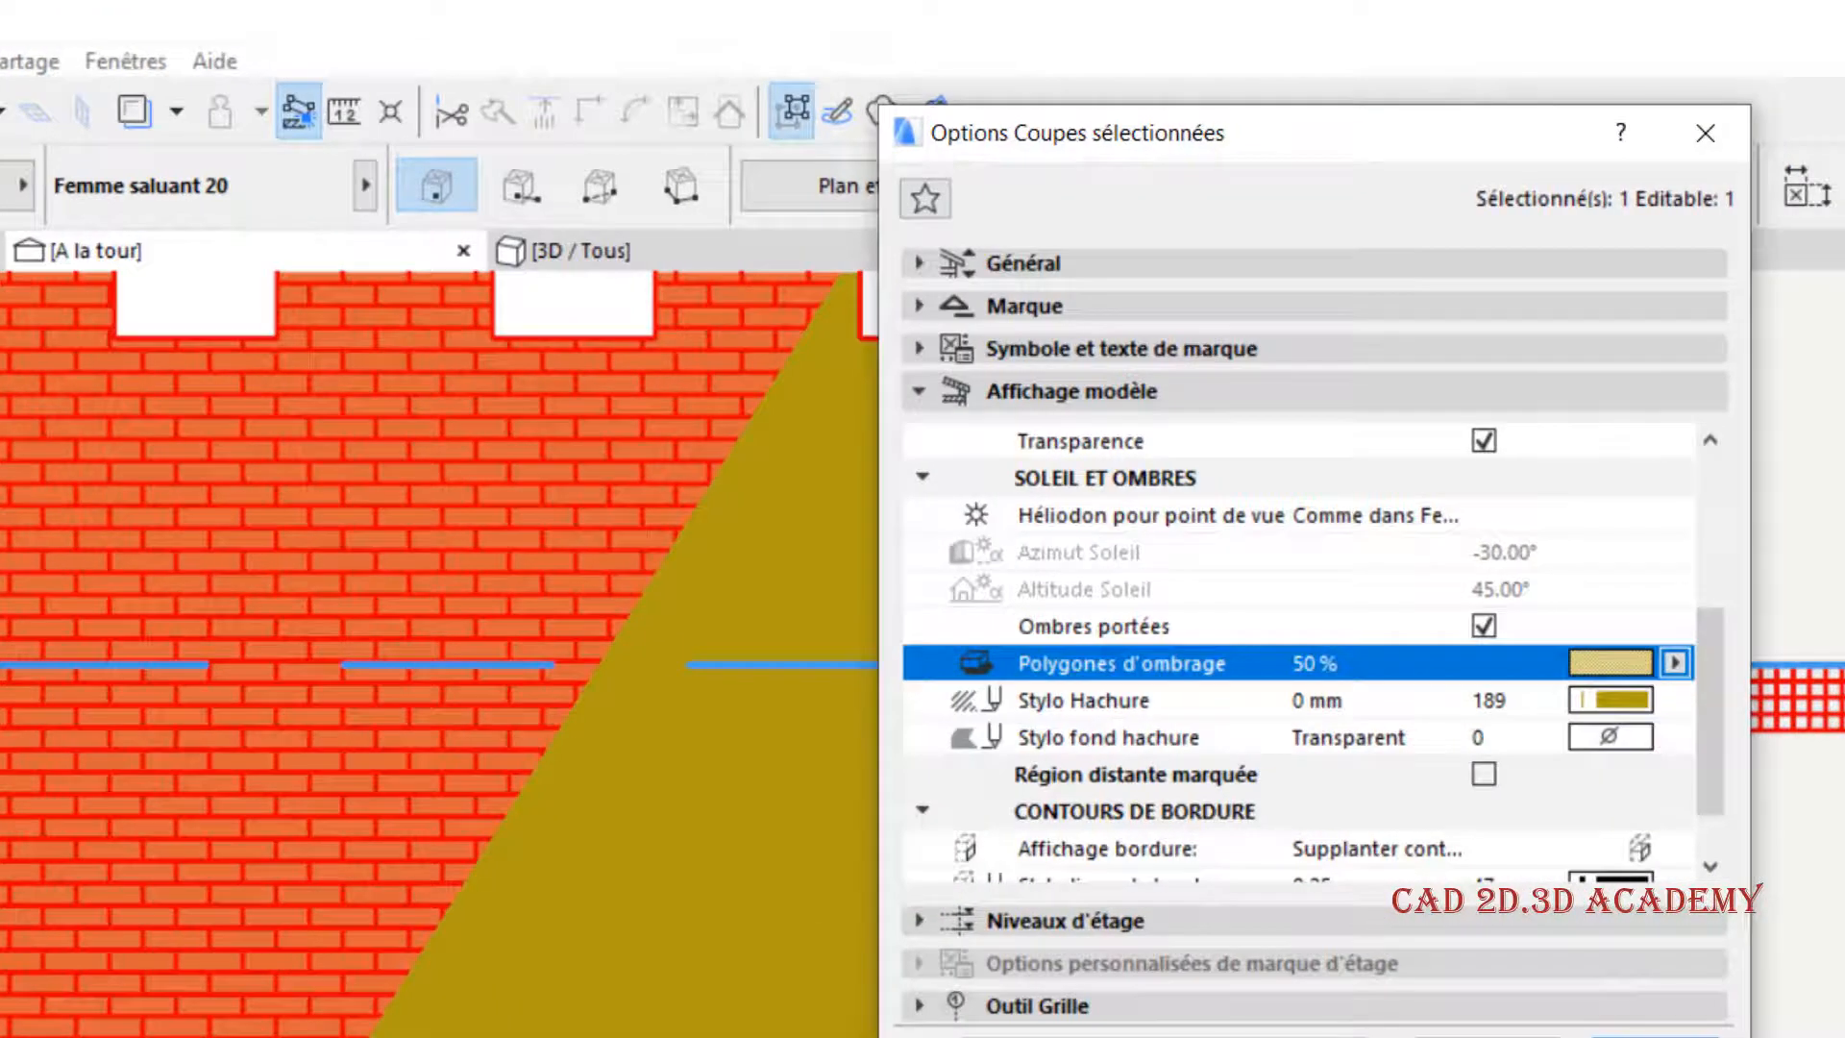
{"action": "left_click", "coordinate": [1654, 1035]}
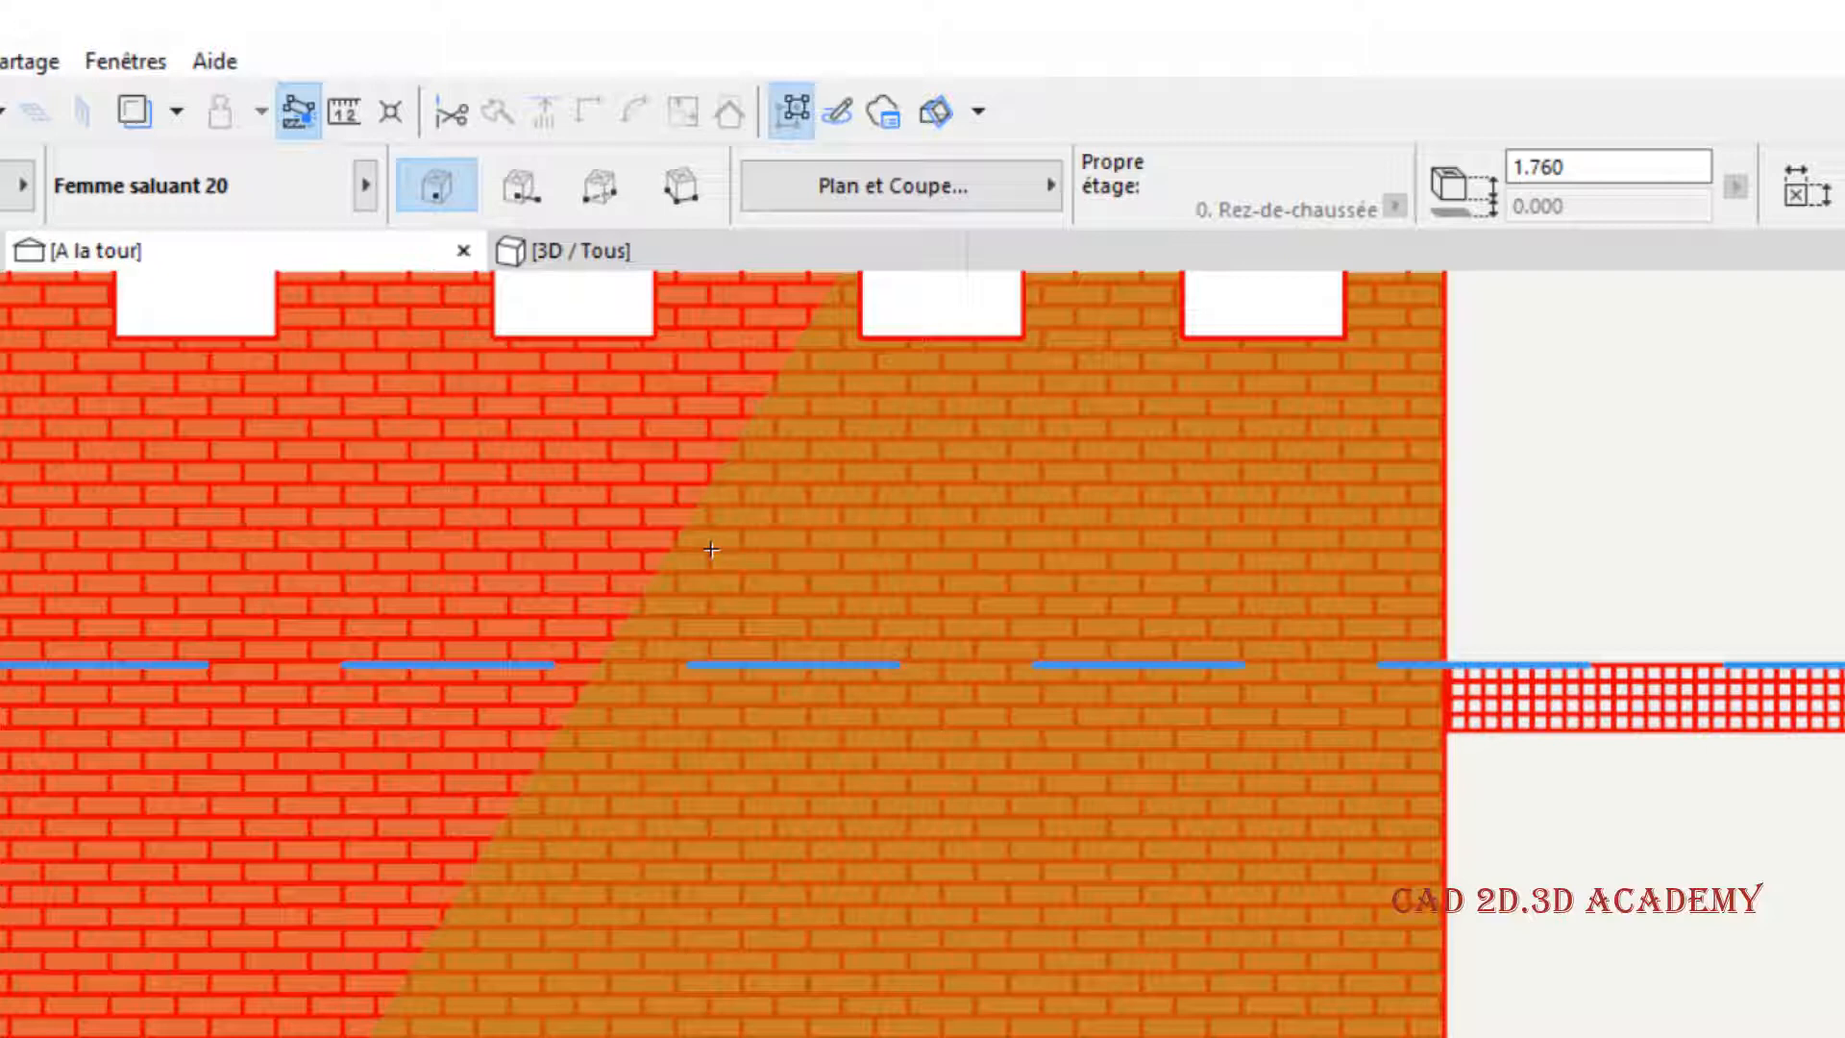
{"action": "scroll", "coordinate": [834, 621], "scroll_direction": "down", "scroll_amount": 2}
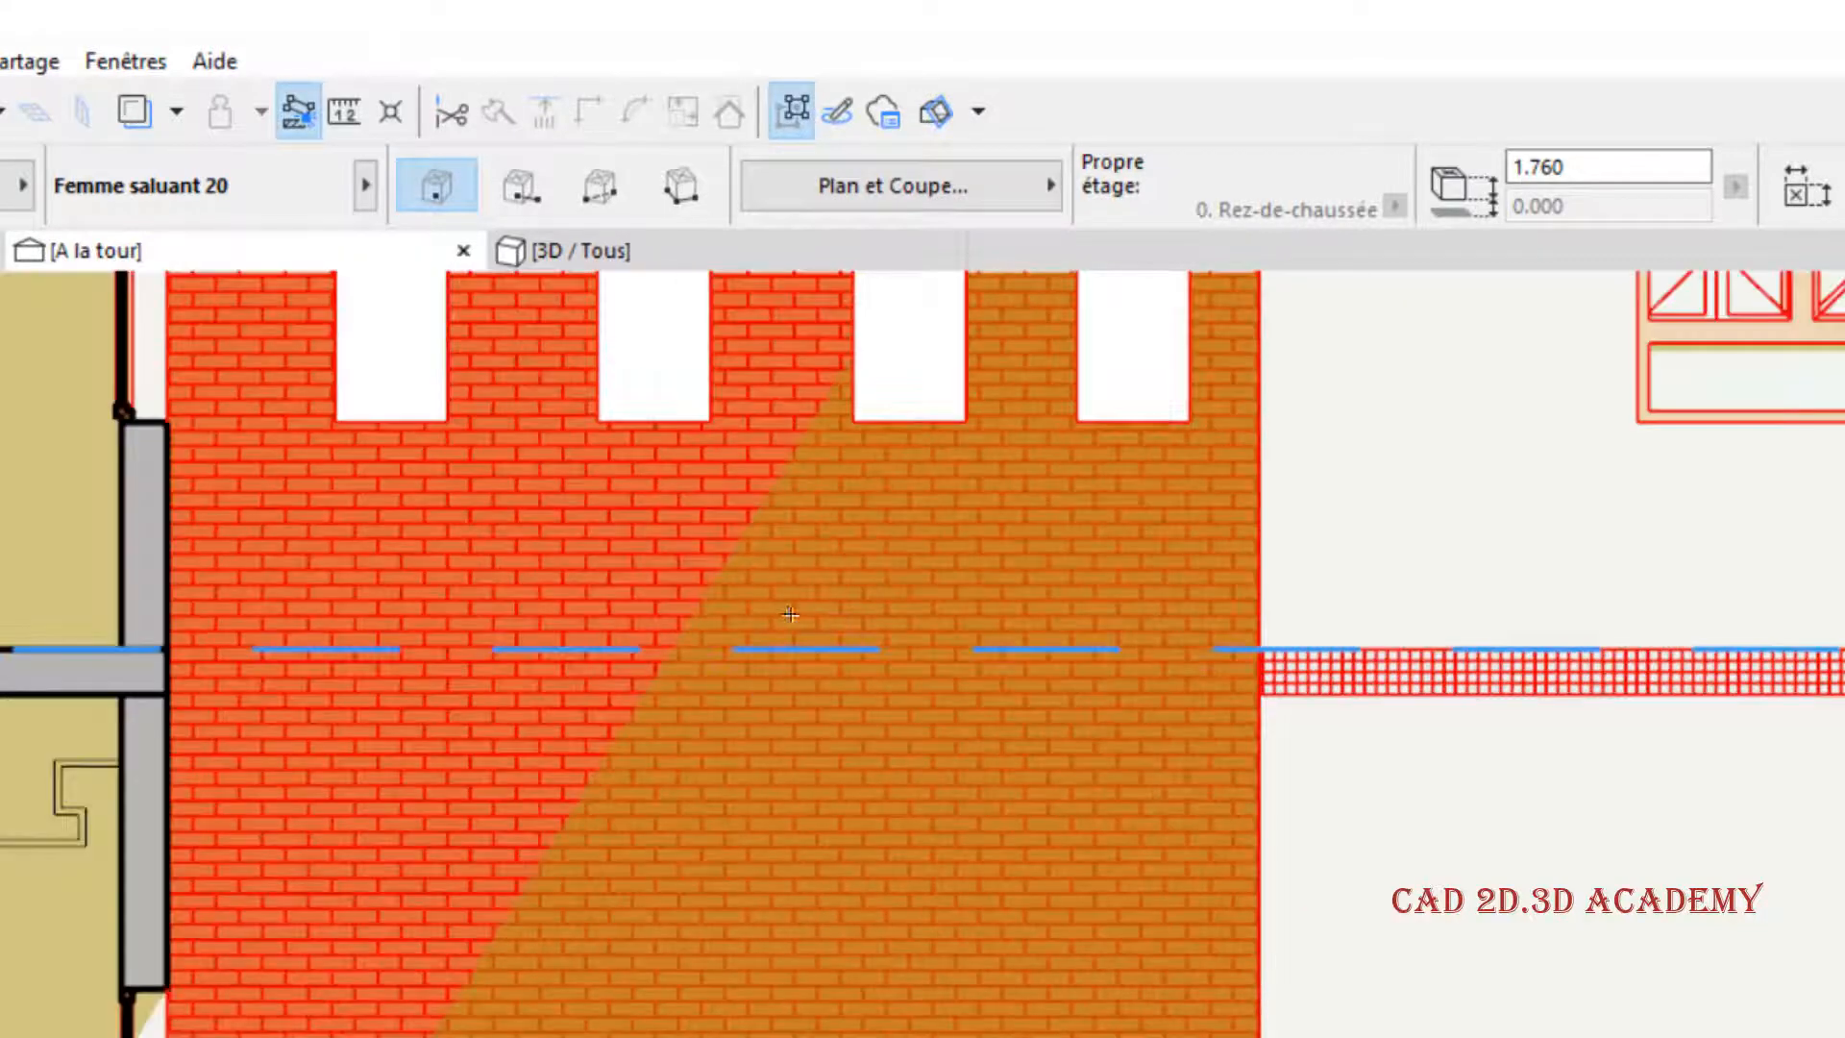
{"action": "middle_click_drag", "start_coordinate": [837, 561], "coordinate": [816, 603]}
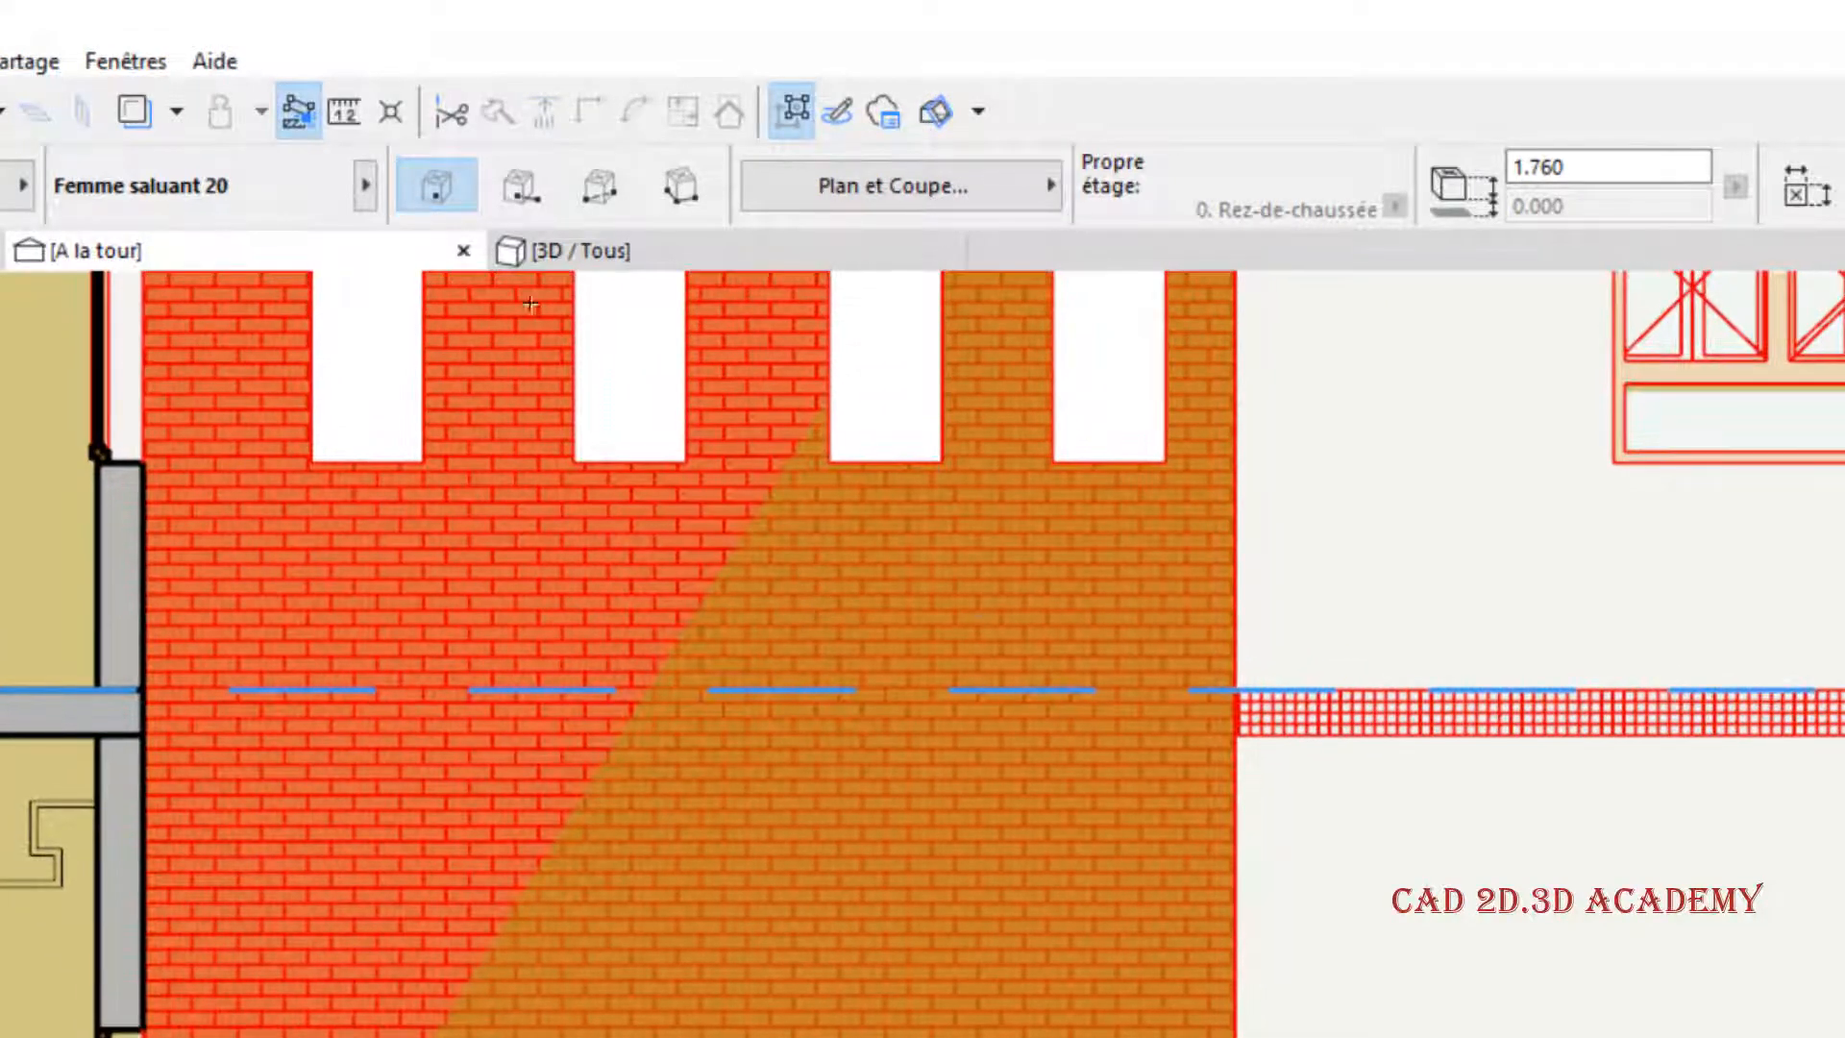
- Set the shadow's Stylo Hachure to light grey pen 107 and inspect the shaded brick wall and window
{"action": "right_click", "coordinate": [305, 252]}
{"action": "left_click", "coordinate": [419, 571]}
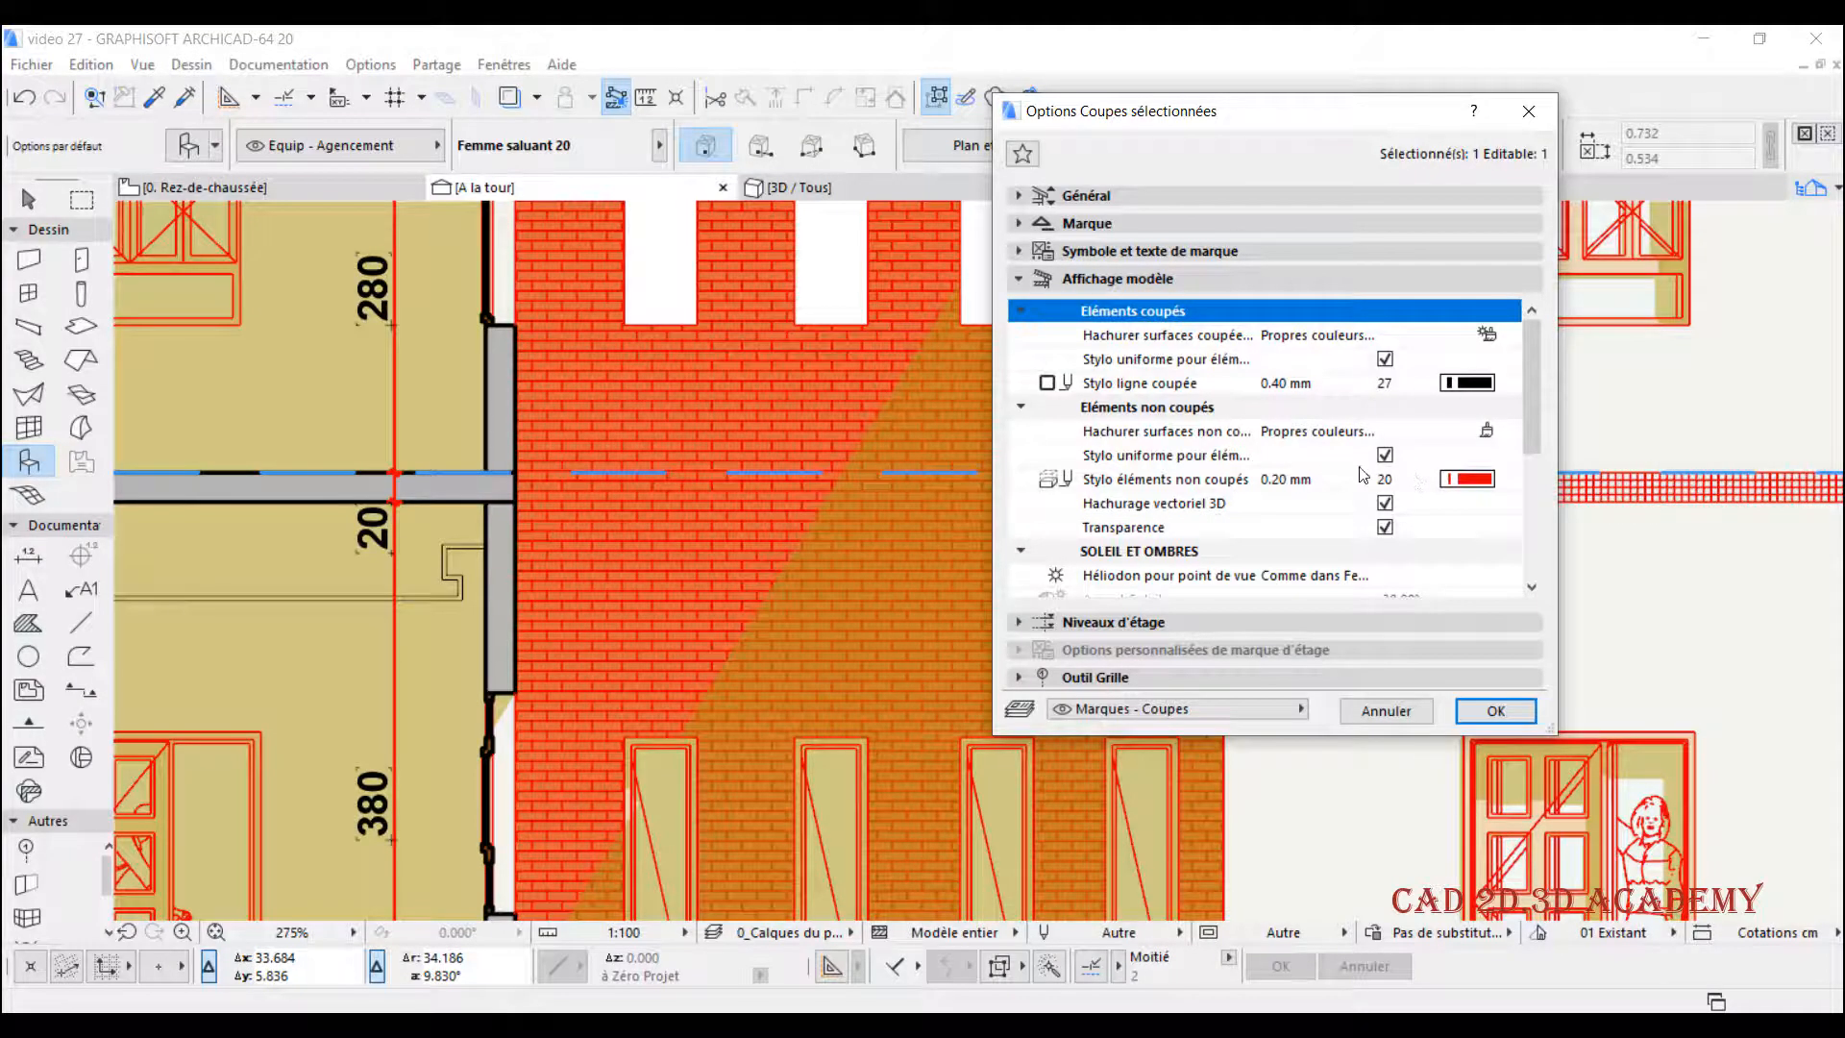
{"action": "scroll", "coordinate": [1362, 474], "scroll_direction": "down", "scroll_amount": 3}
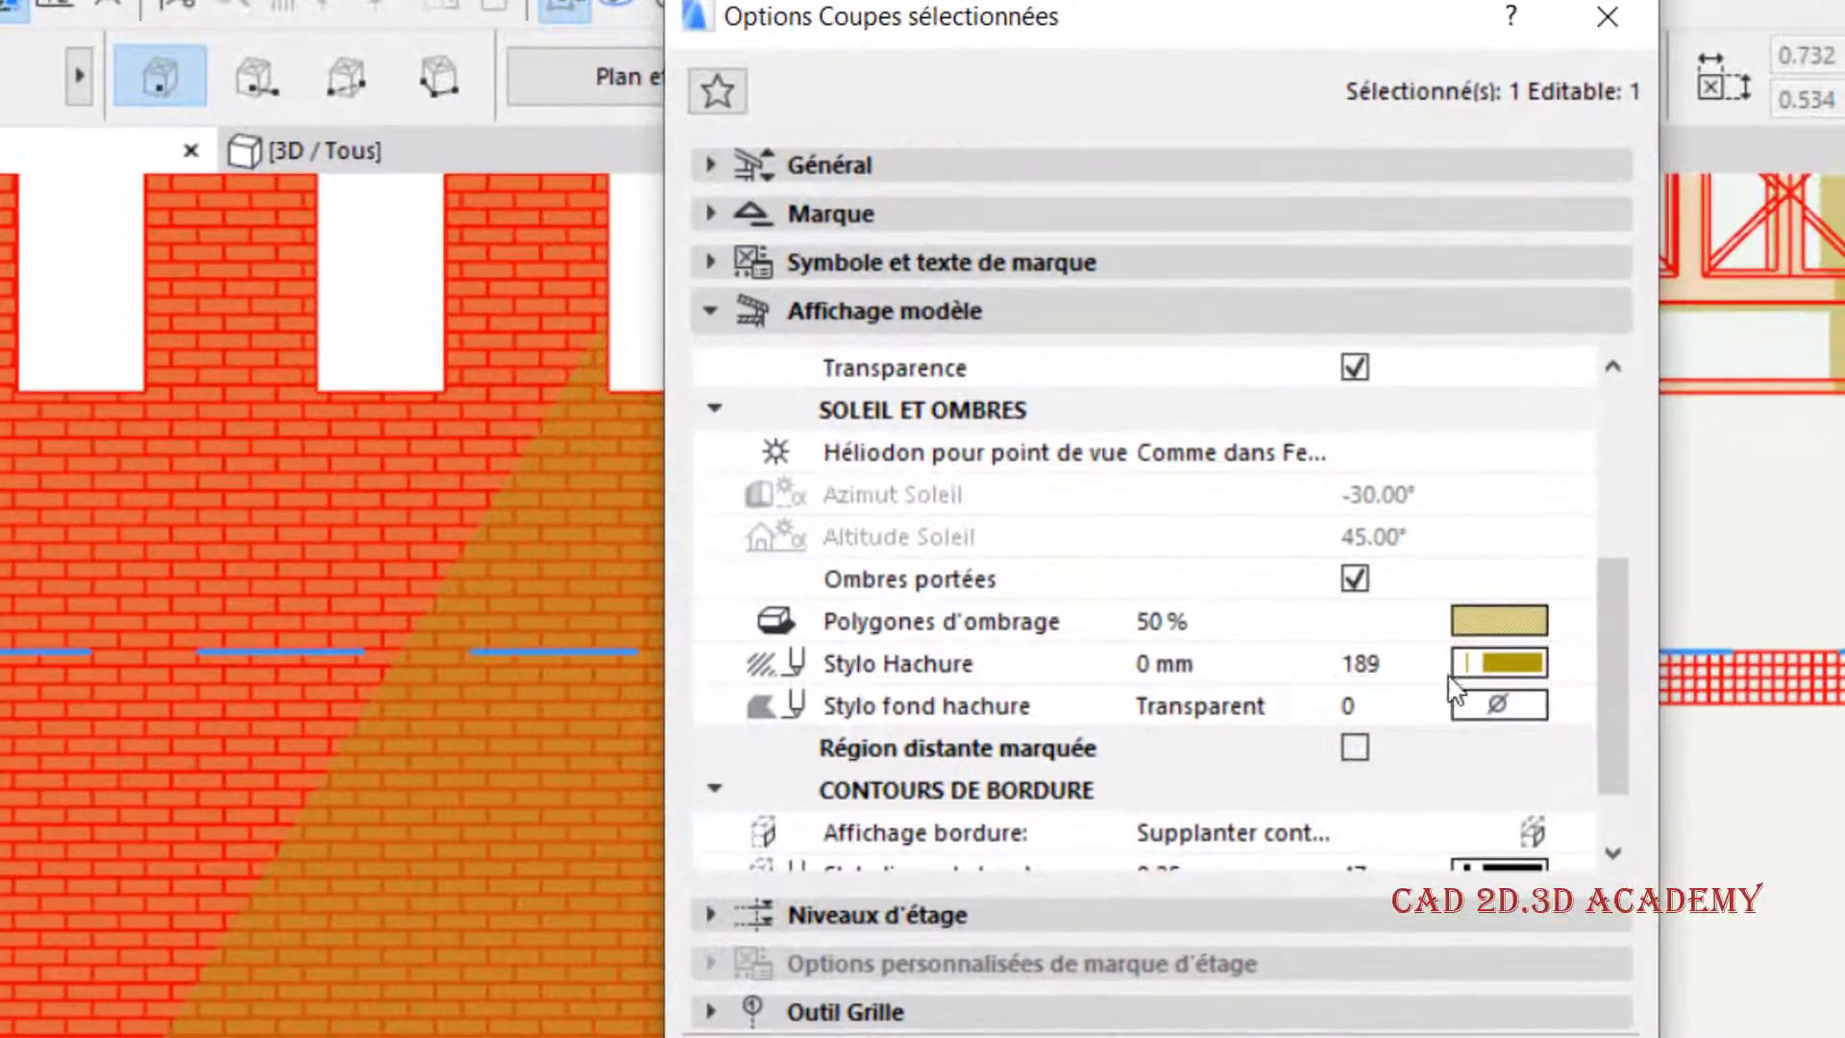
{"action": "left_click", "coordinate": [1506, 662]}
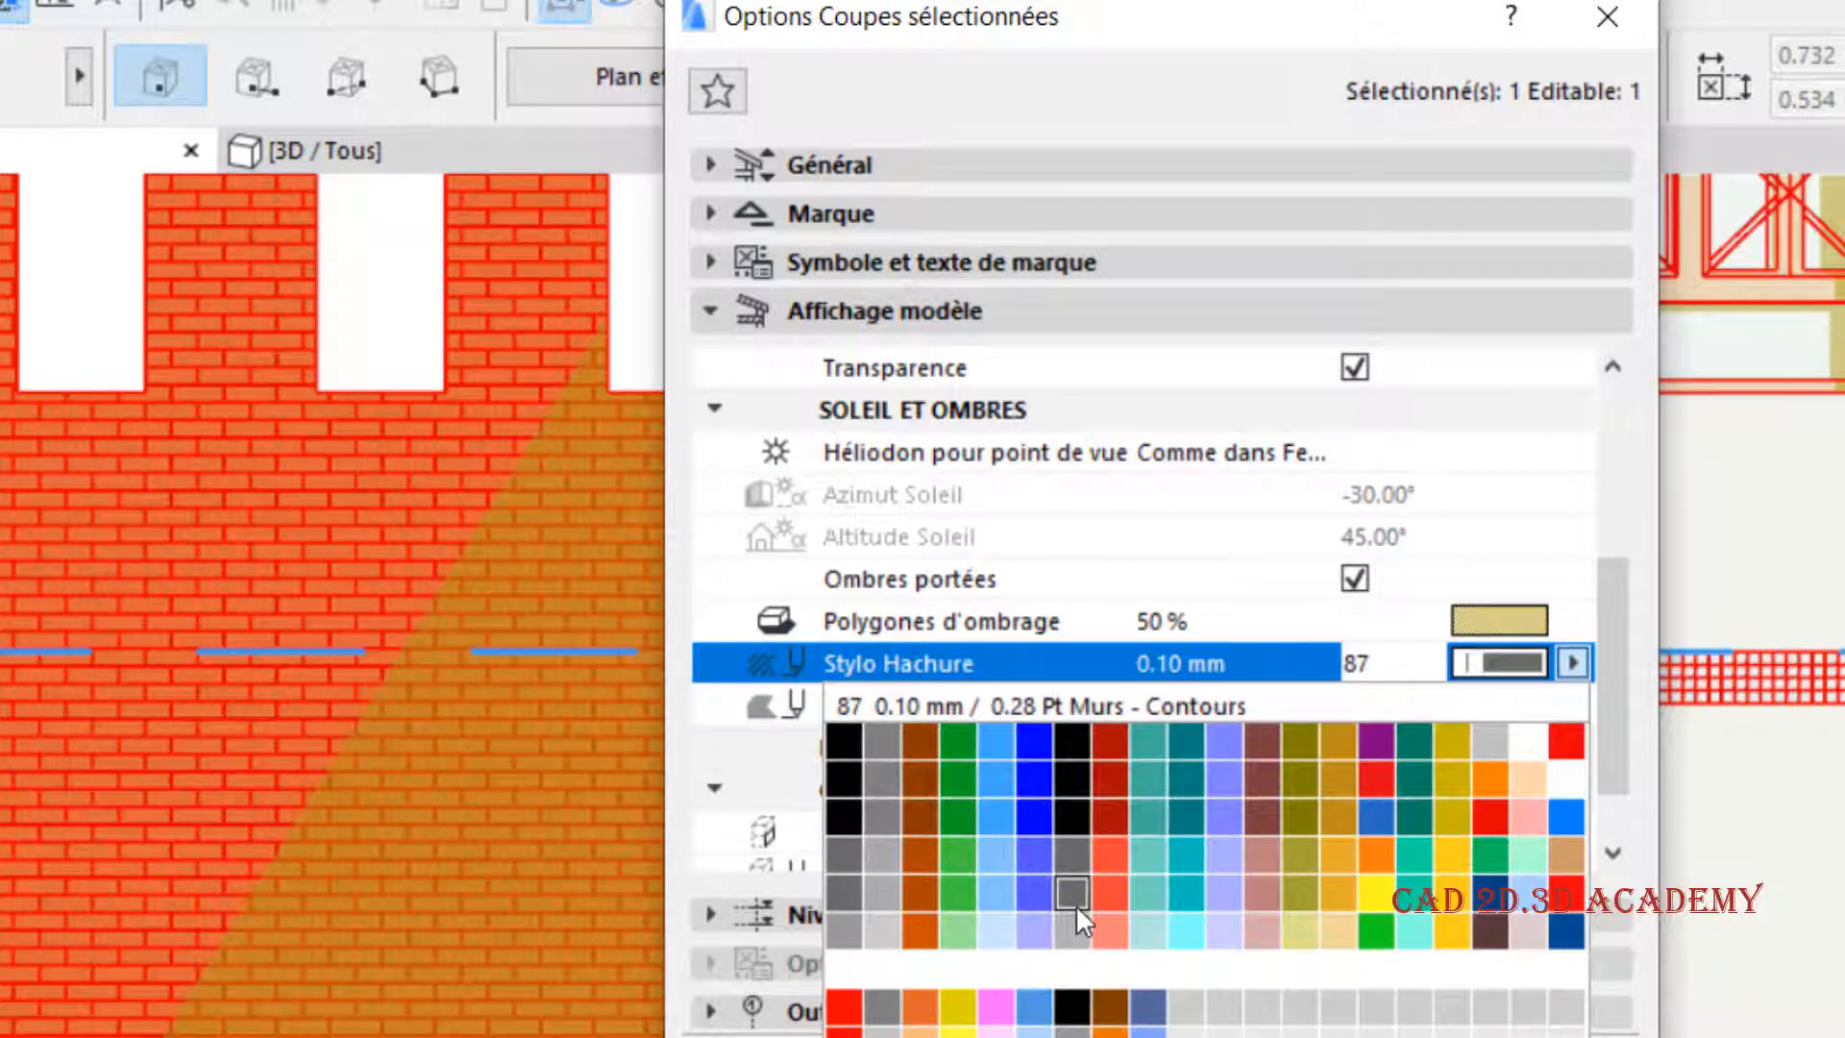
{"action": "left_click", "coordinate": [1074, 928]}
{"action": "key", "text": "Return"}
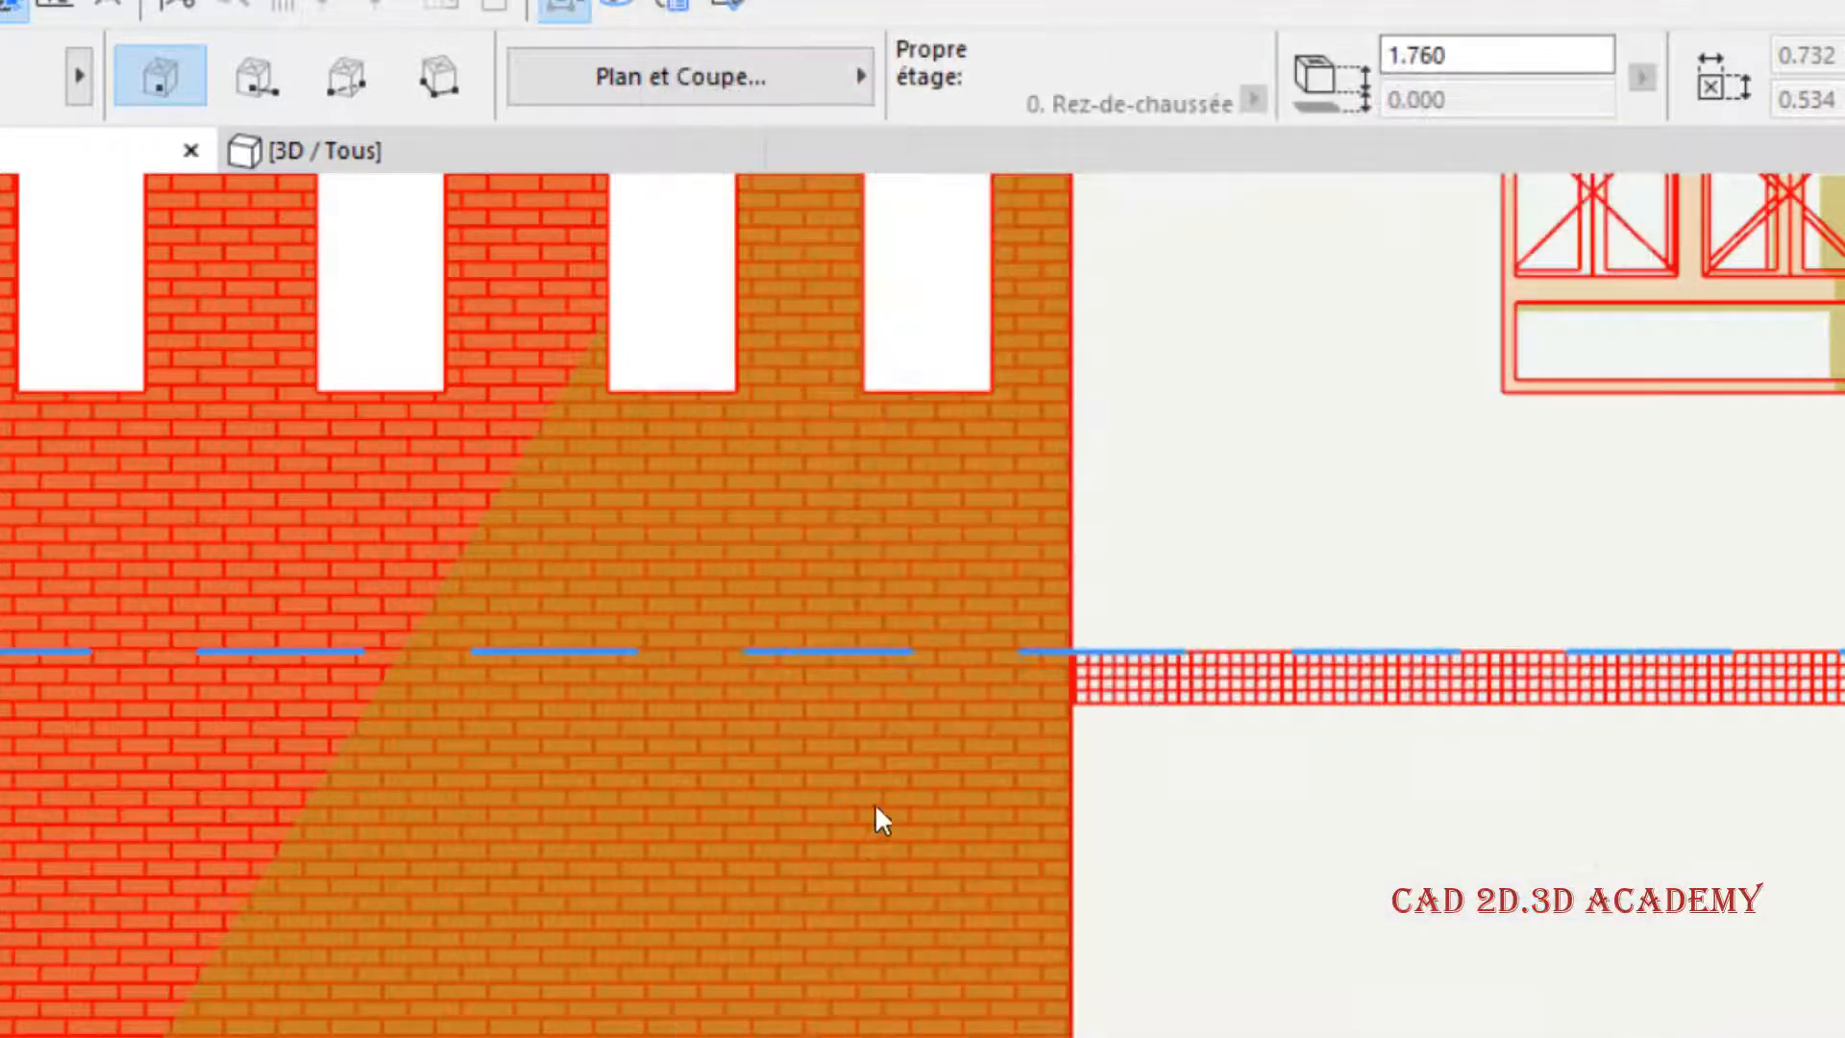
{"action": "scroll", "coordinate": [261, 799], "scroll_direction": "down", "scroll_amount": 3}
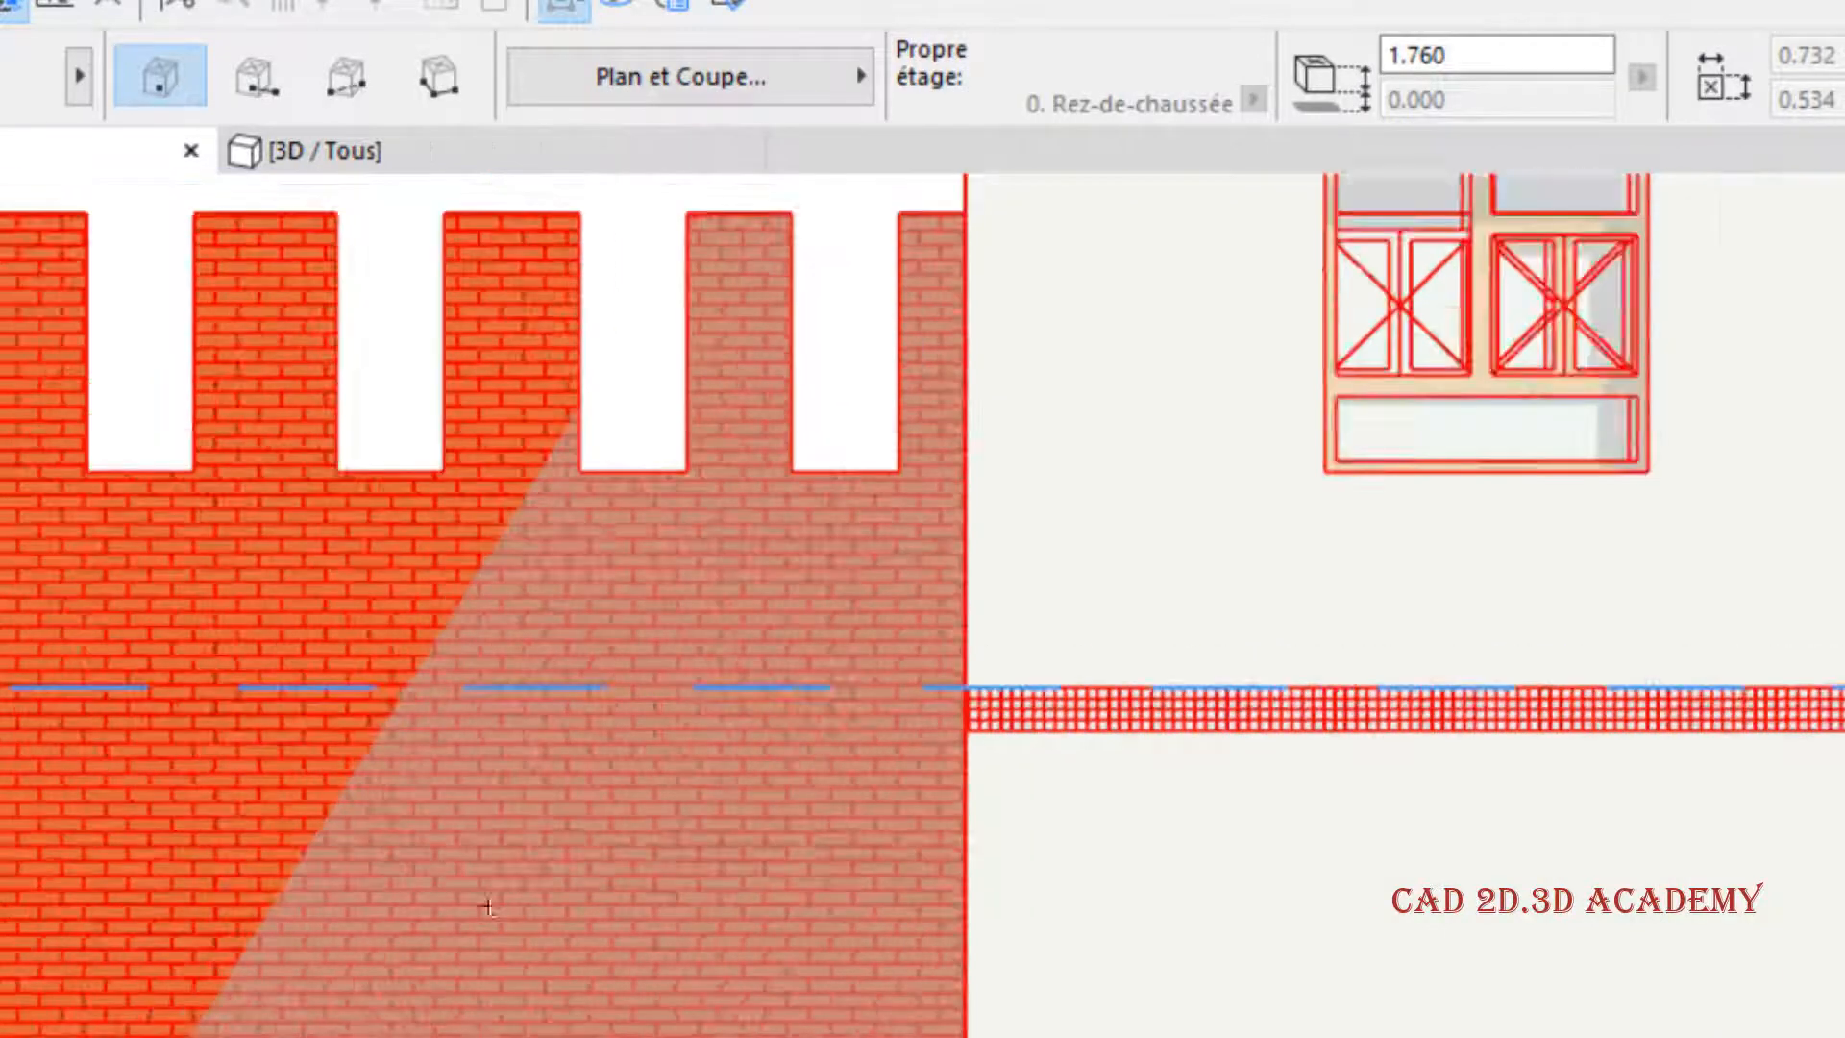
{"action": "scroll", "coordinate": [136, 536], "scroll_direction": "up", "scroll_amount": 1}
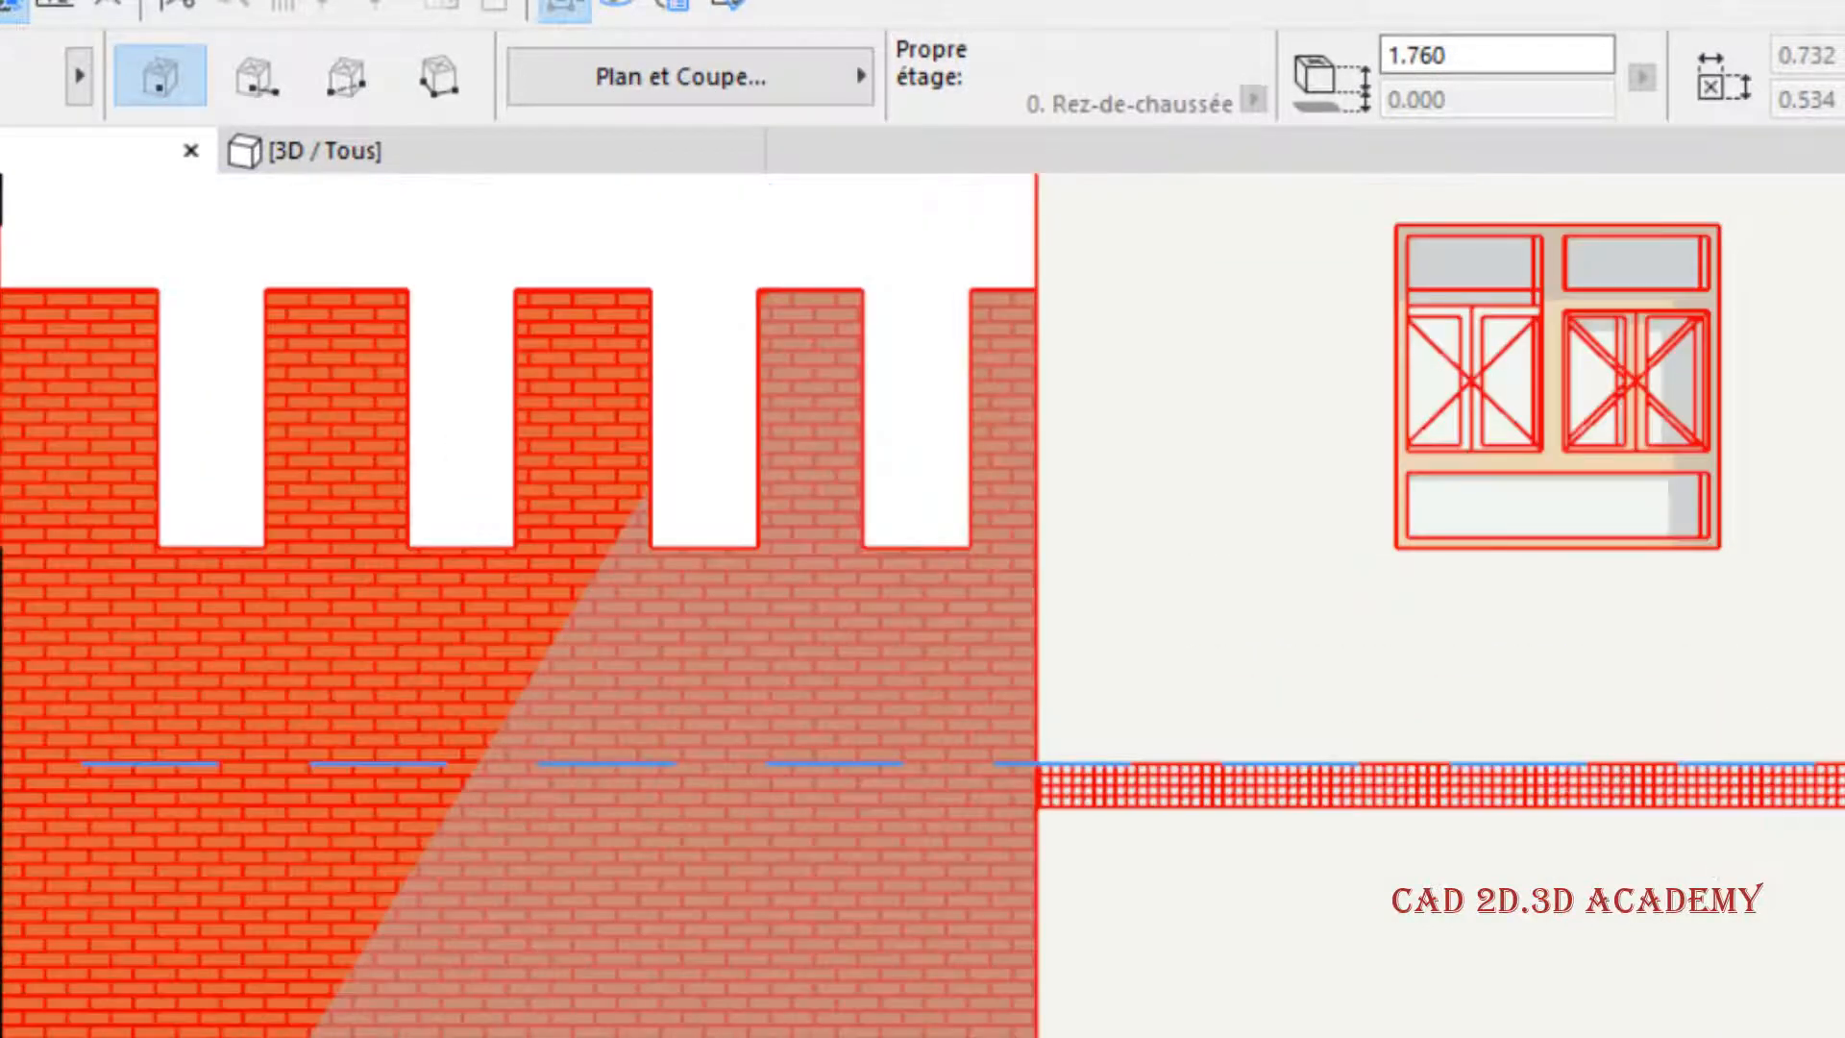
- Set the shadow's Stylo Hachure to the darker grey pen 101 in the section options
{"action": "right_click", "coordinate": [2, 156]}
{"action": "left_click", "coordinate": [72, 521]}
{"action": "scroll", "coordinate": [1420, 706], "scroll_direction": "down", "scroll_amount": 3}
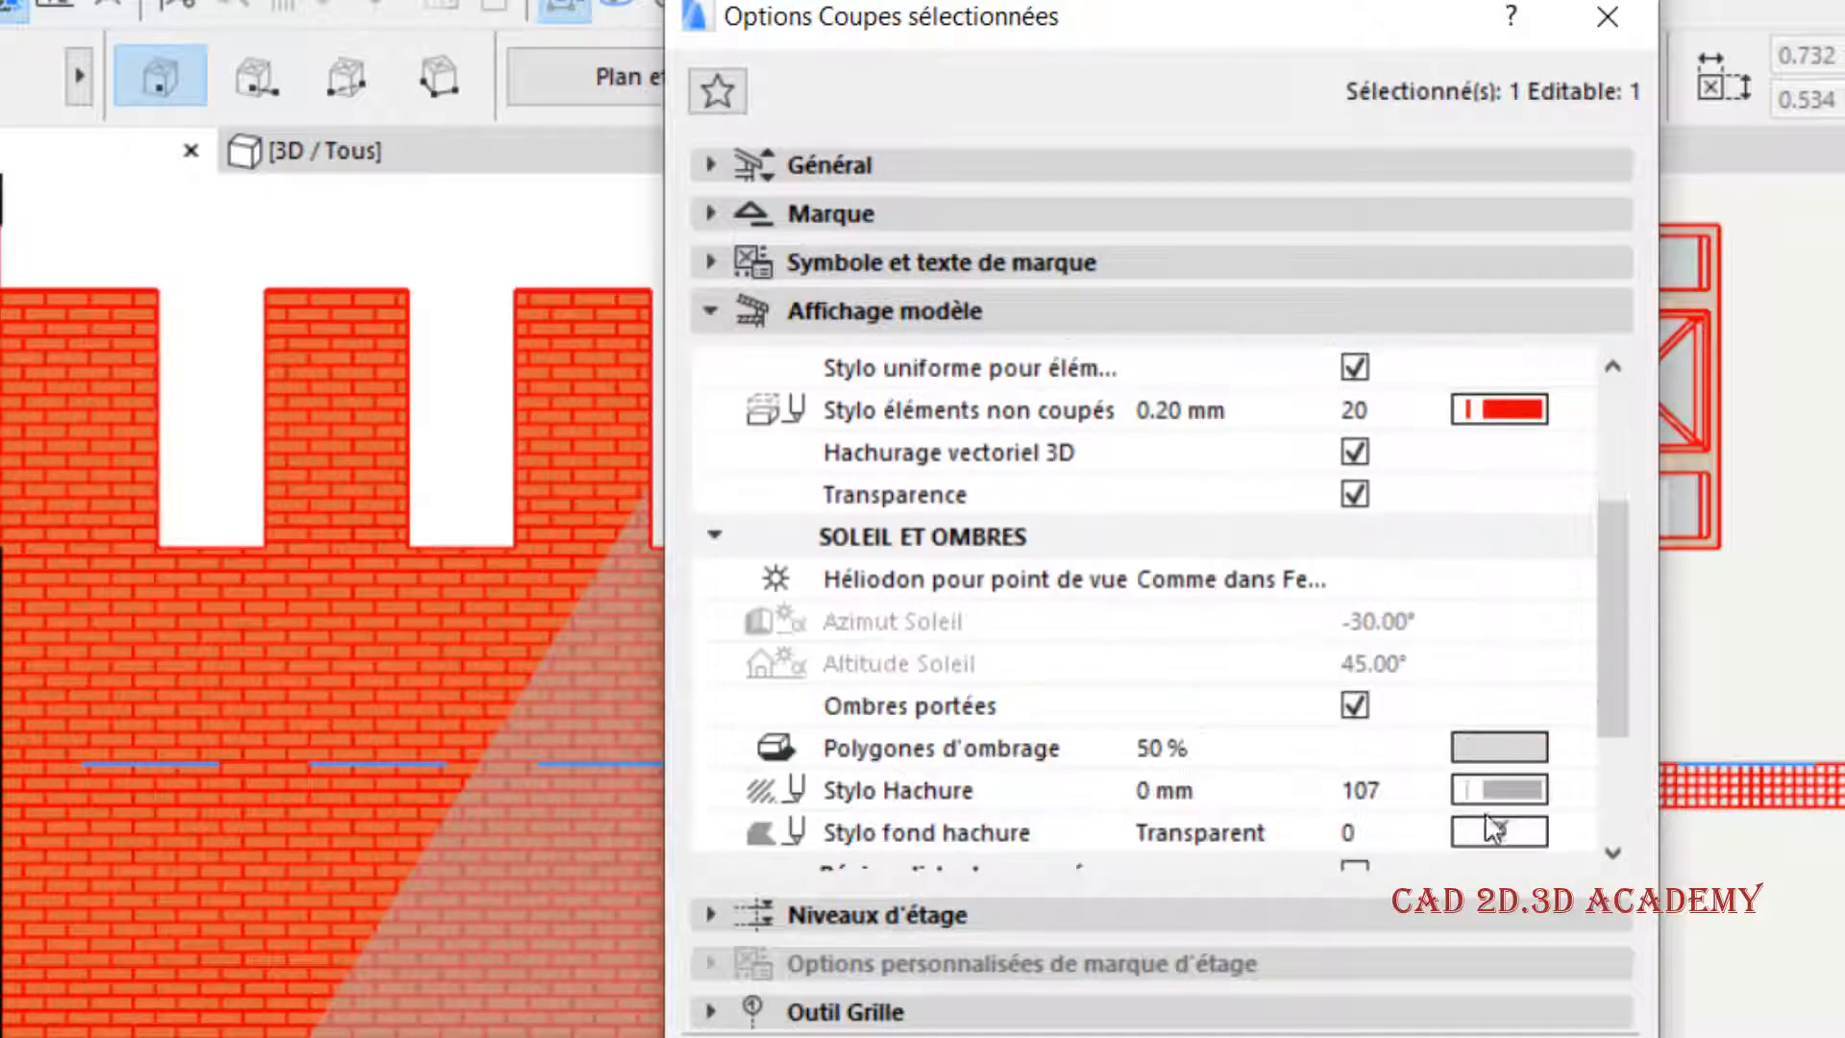
{"action": "left_click", "coordinate": [1486, 782]}
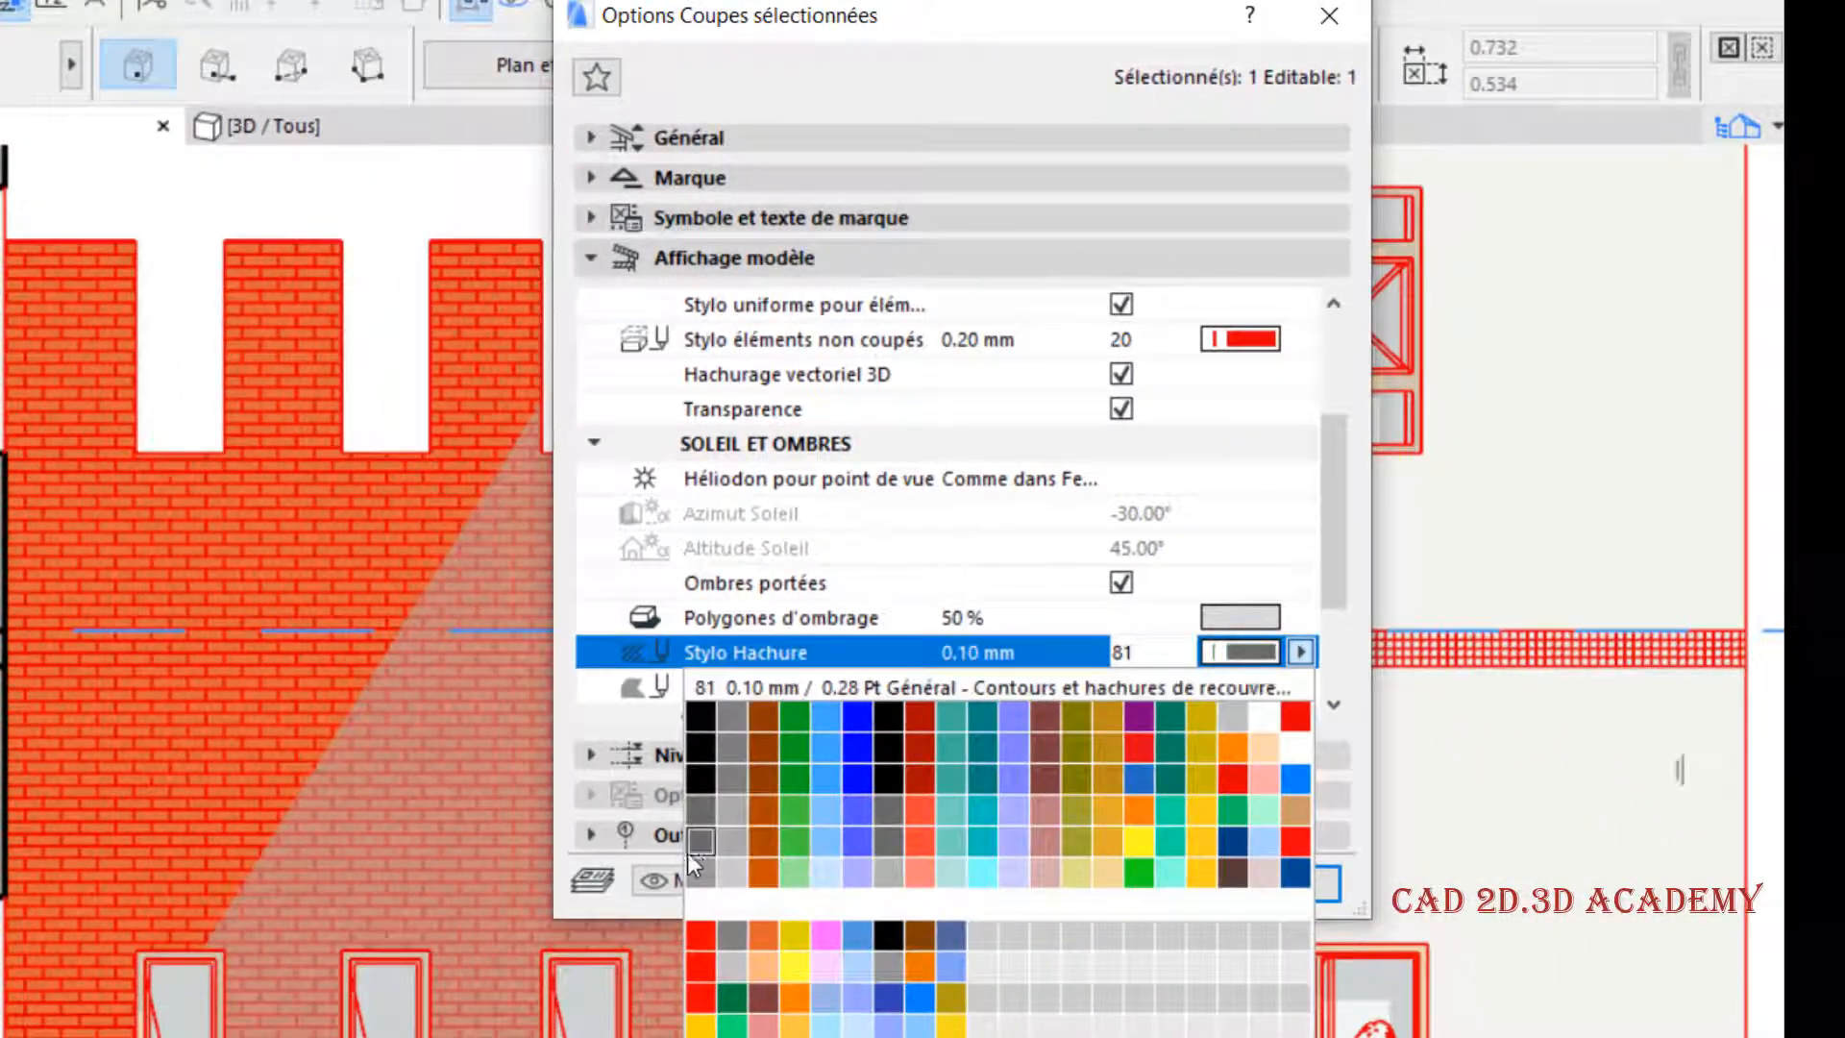
{"action": "left_click", "coordinate": [701, 872]}
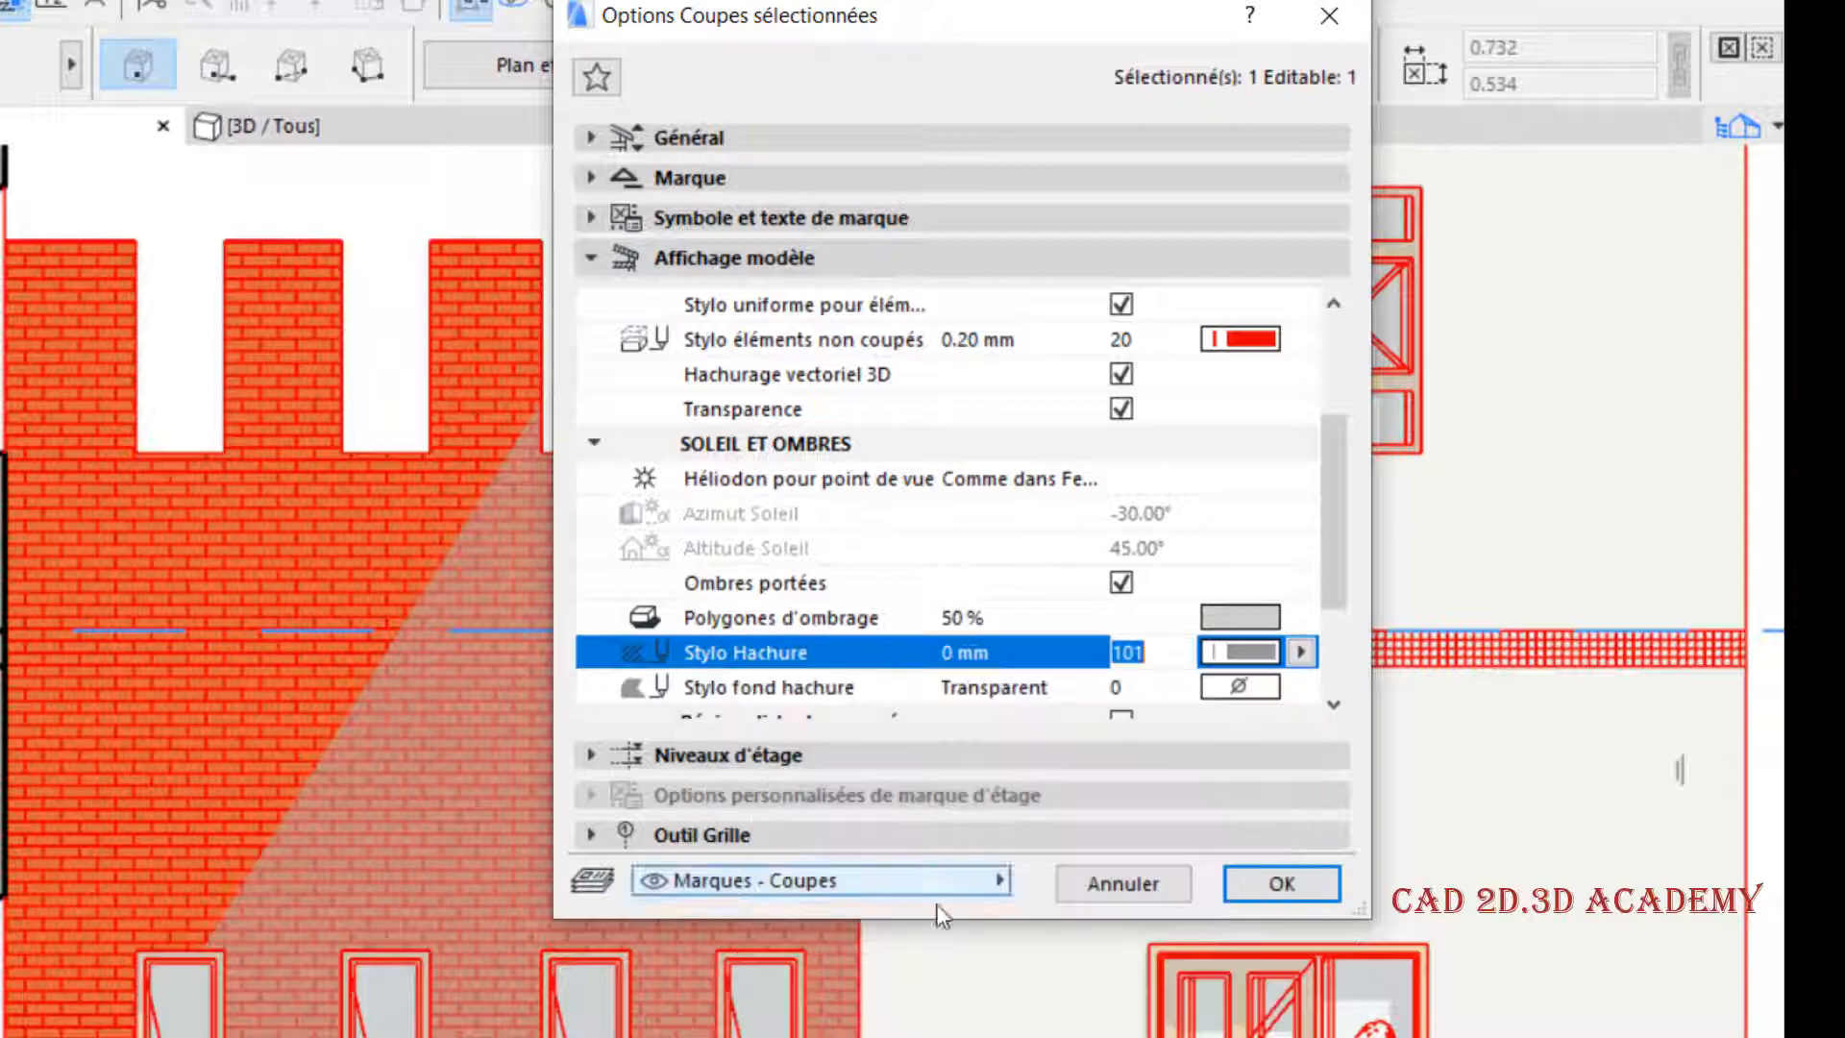
{"action": "left_click", "coordinate": [1301, 892]}
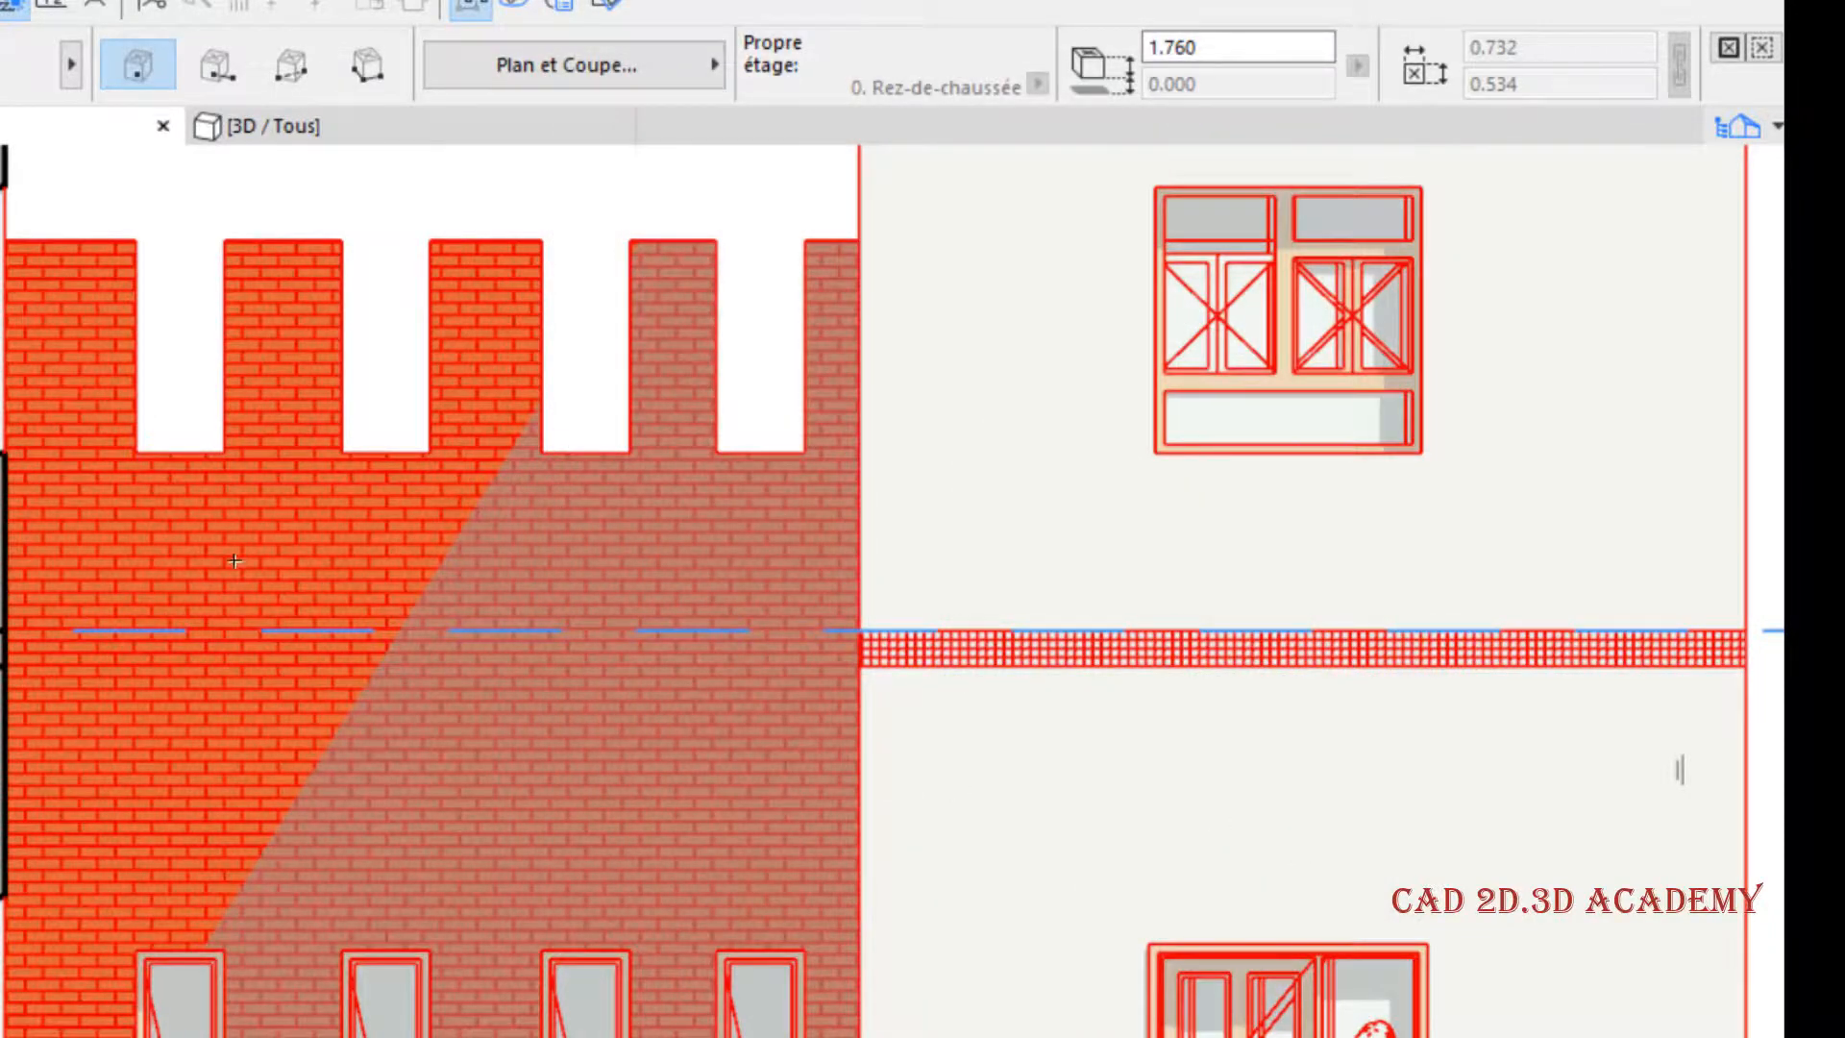
- Review the section's sun and shadow, Région distante marquée and Contours de bordure settings
{"action": "right_click", "coordinate": [558, 165]}
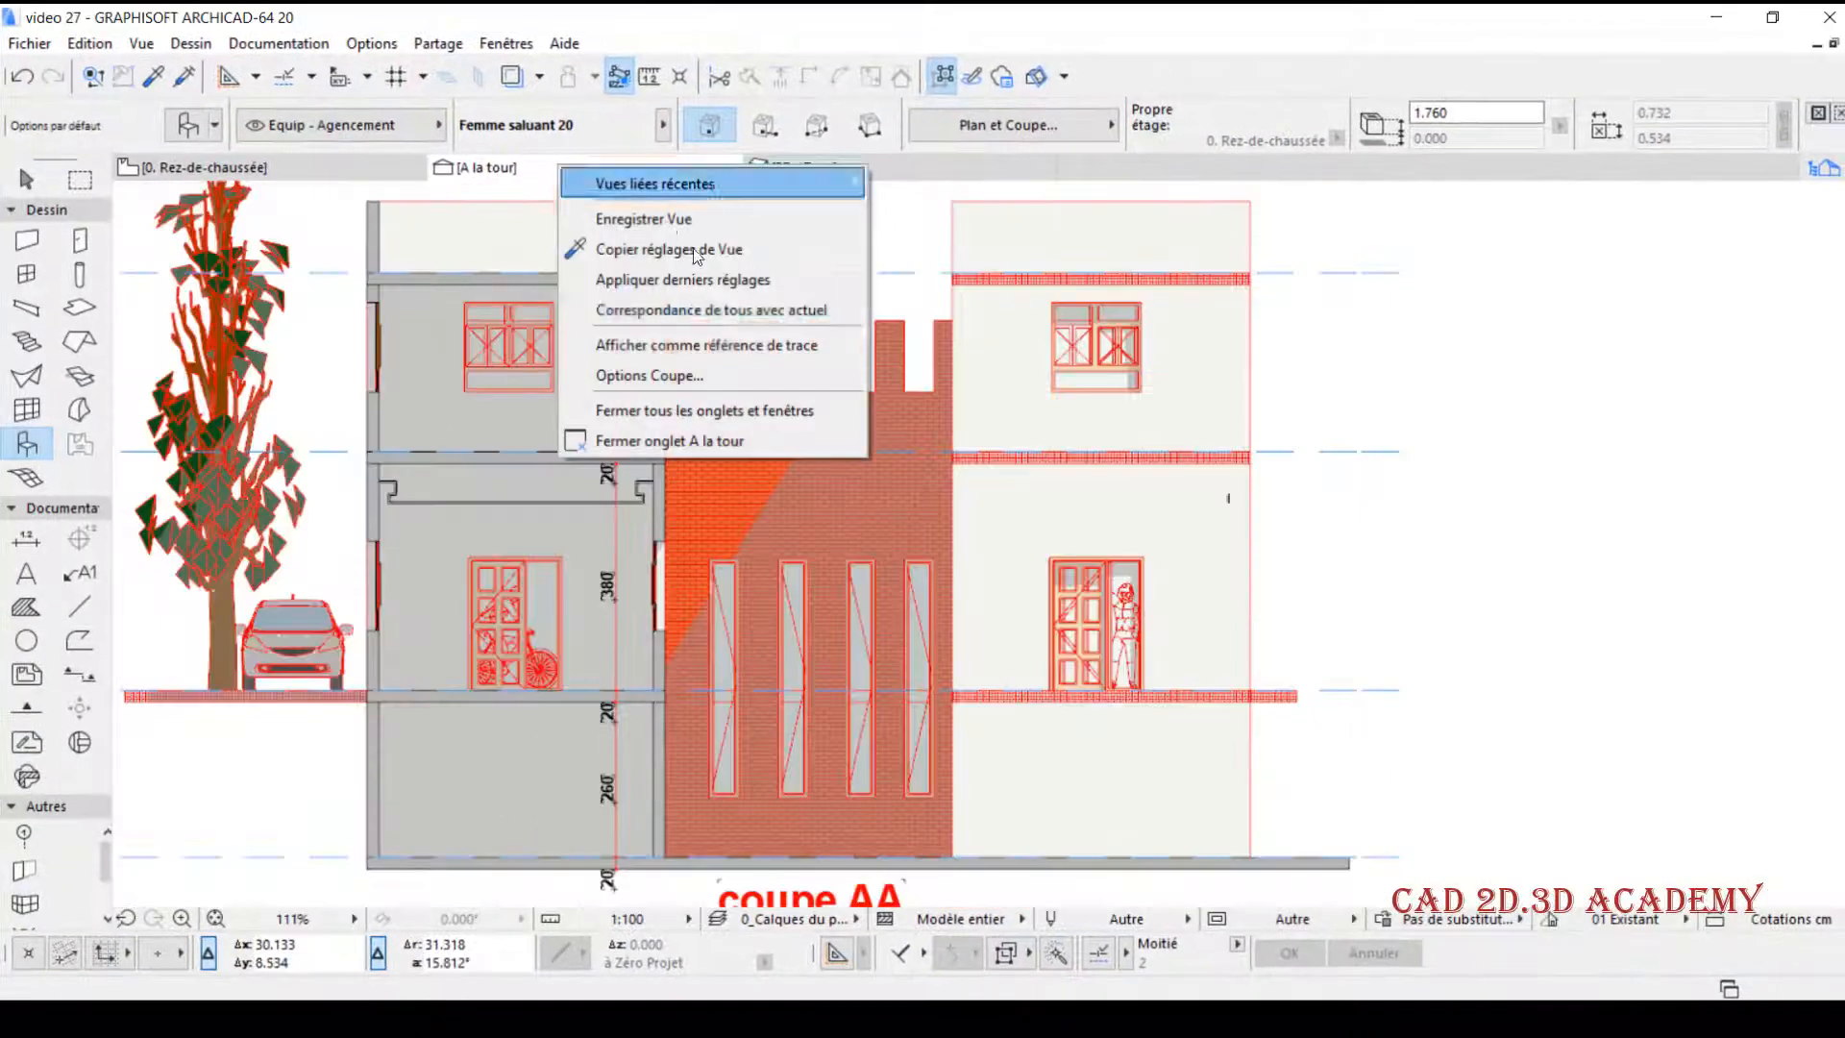
{"action": "left_click", "coordinate": [722, 355]}
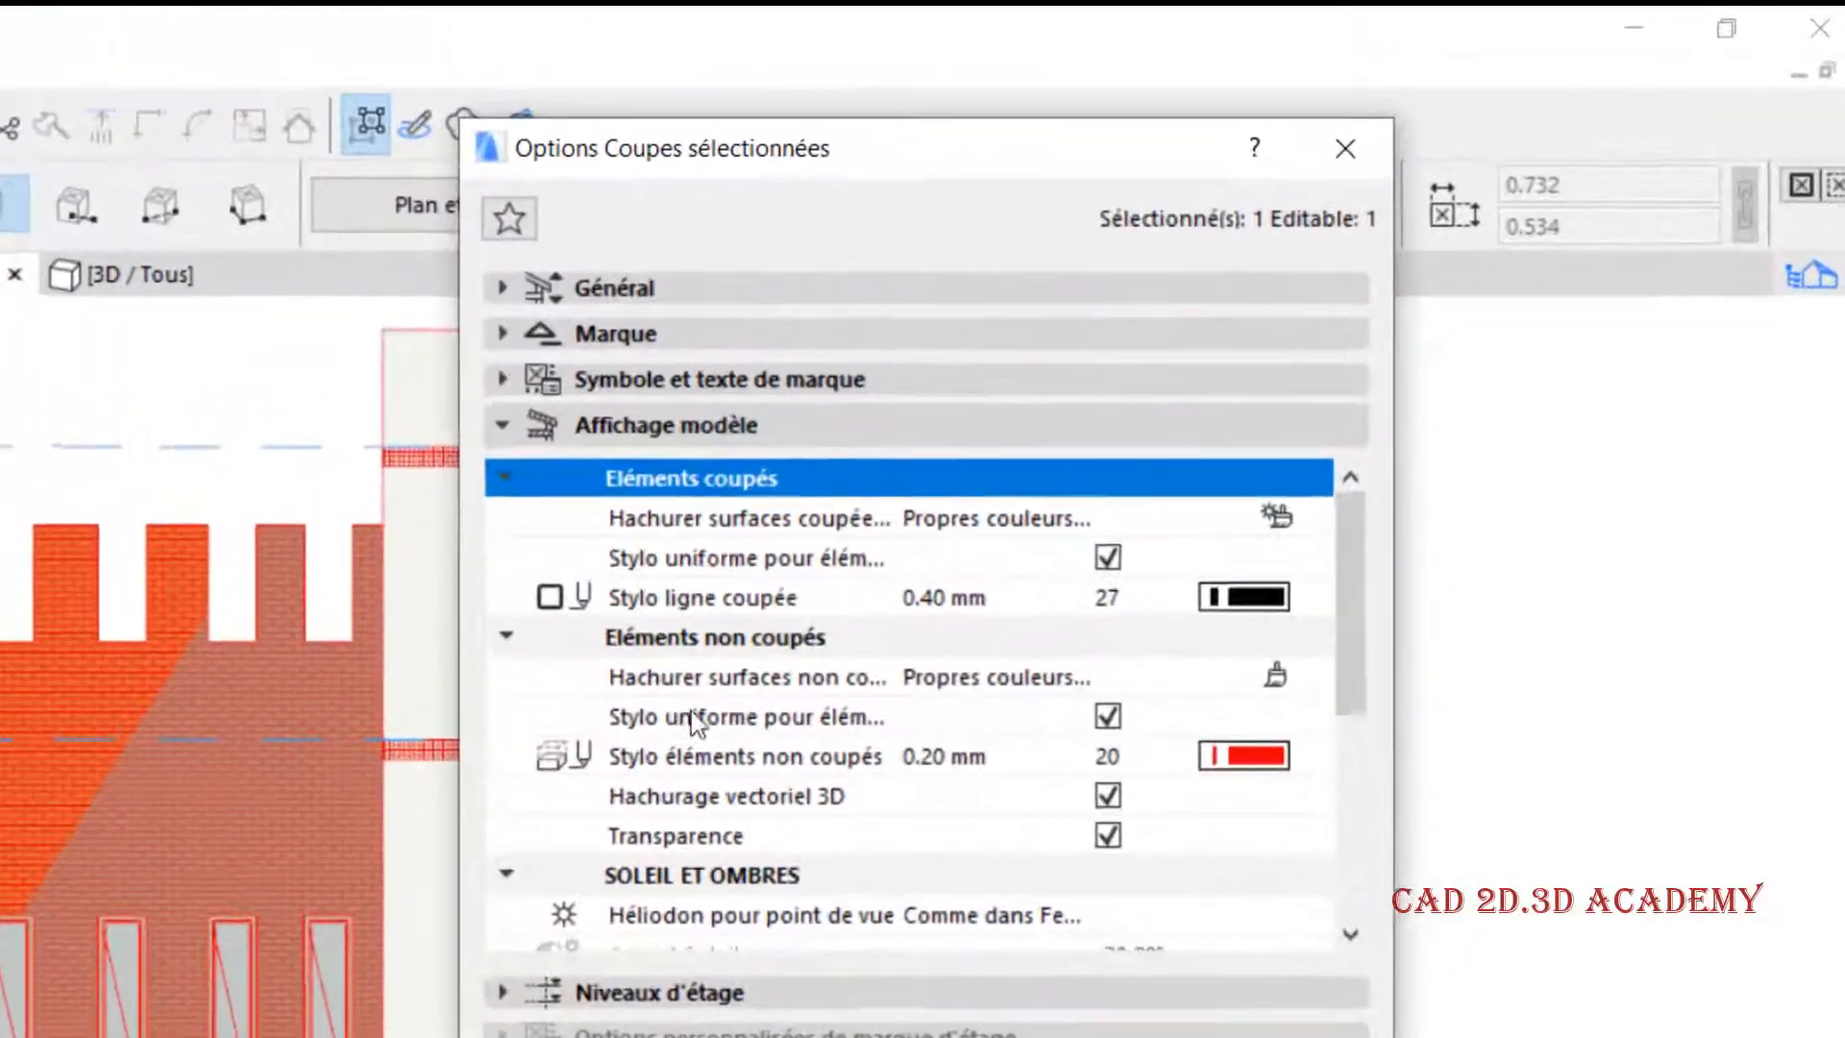
{"action": "scroll", "coordinate": [1262, 464], "scroll_direction": "down", "scroll_amount": 4}
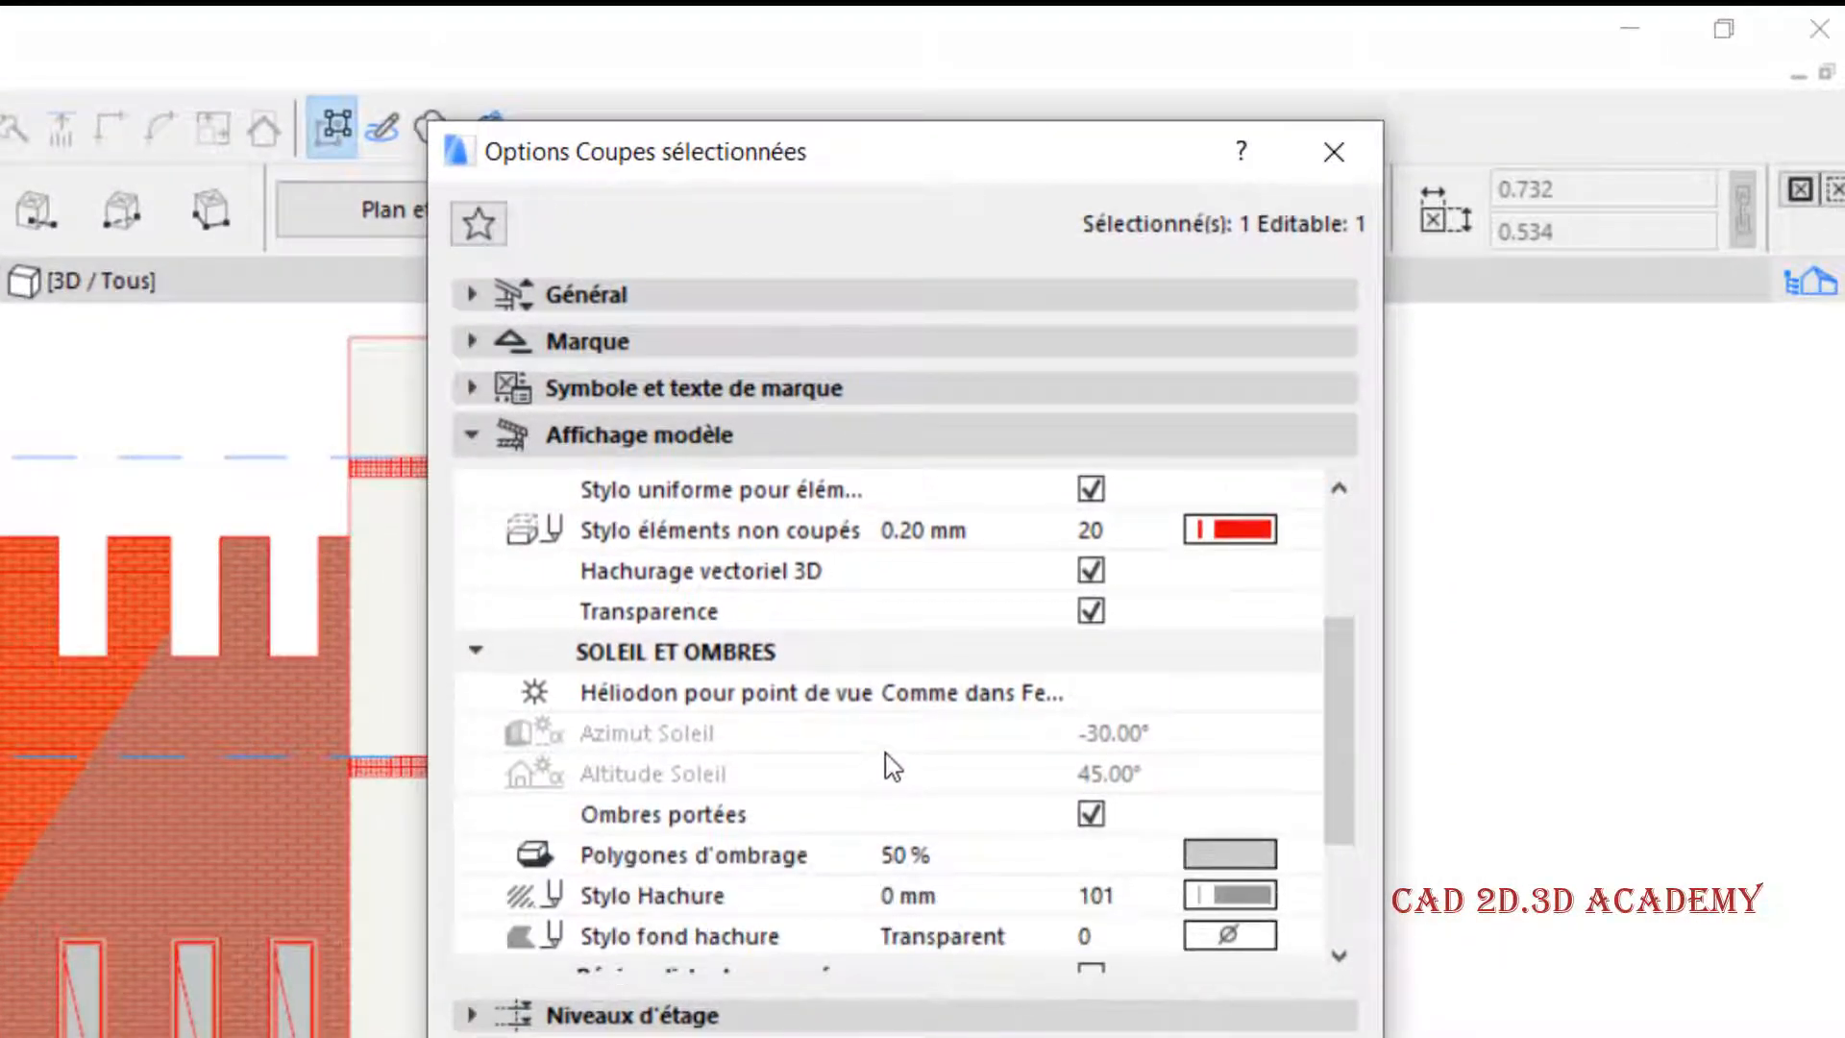
{"action": "scroll", "coordinate": [893, 765], "scroll_direction": "down", "scroll_amount": 1}
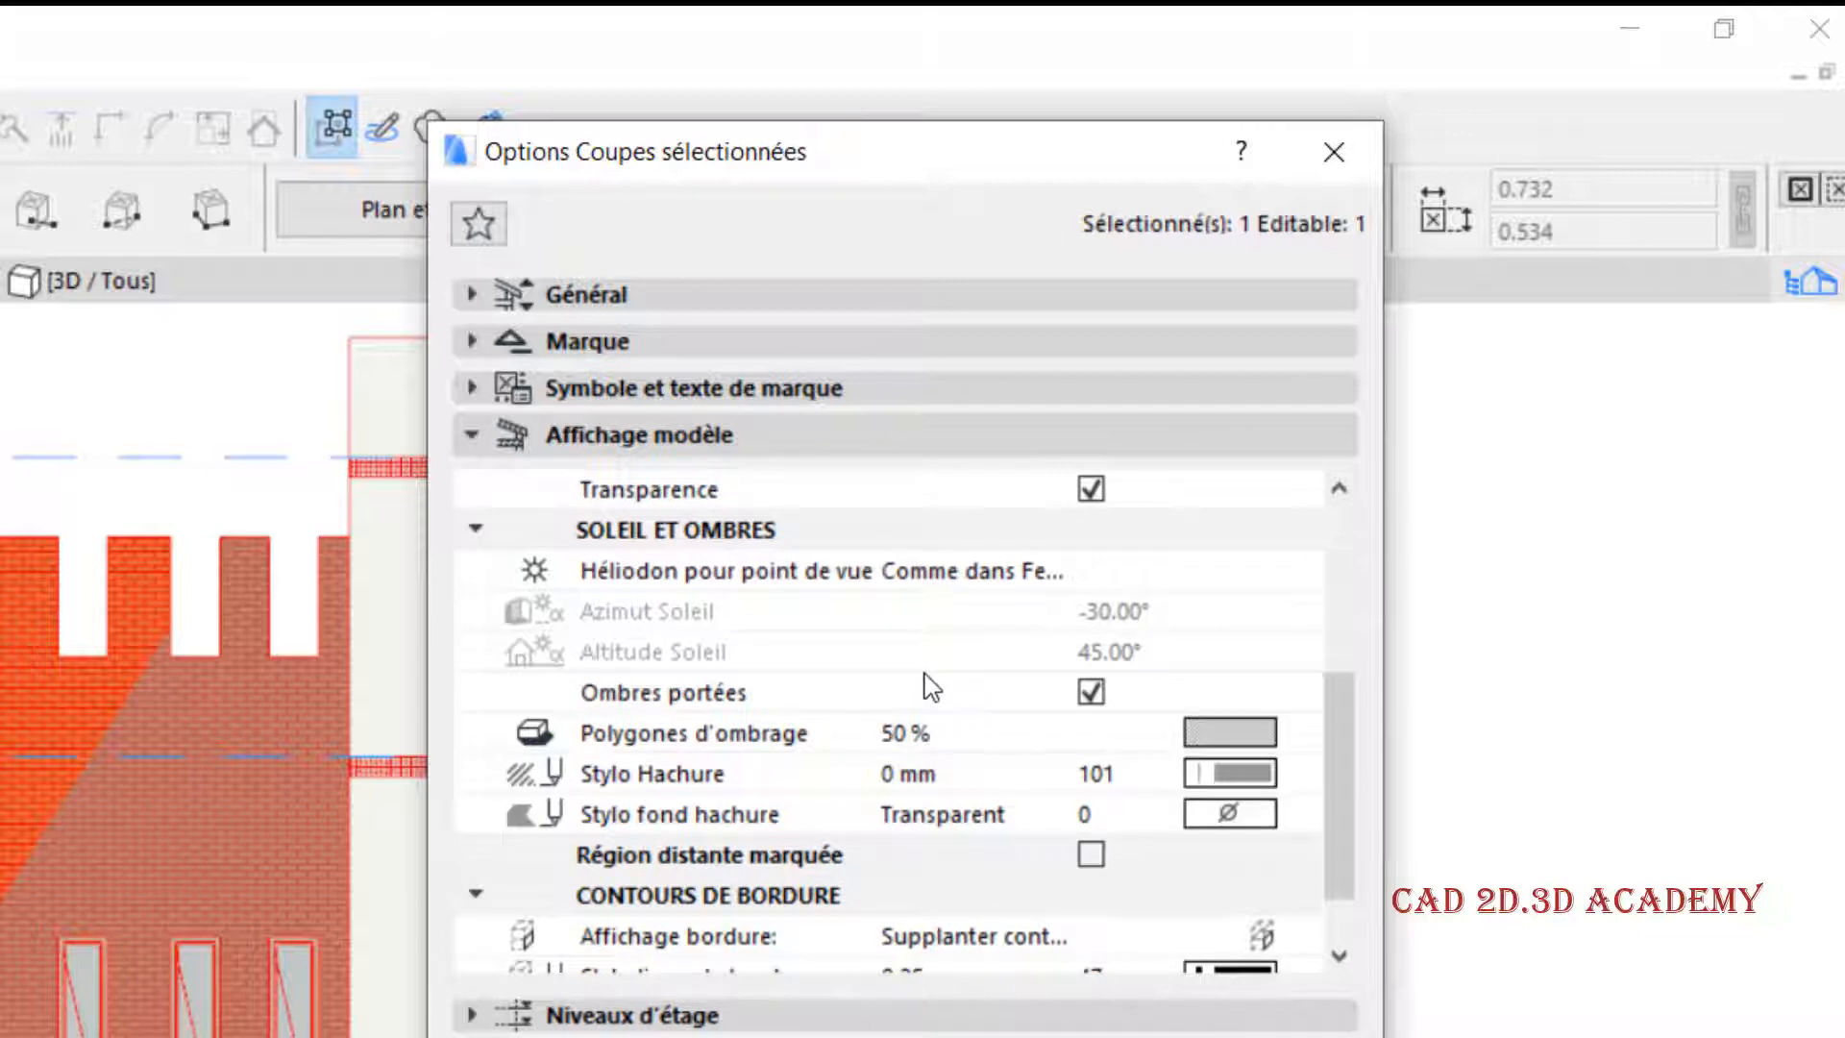
{"action": "scroll", "coordinate": [931, 686], "scroll_direction": "down", "scroll_amount": 1}
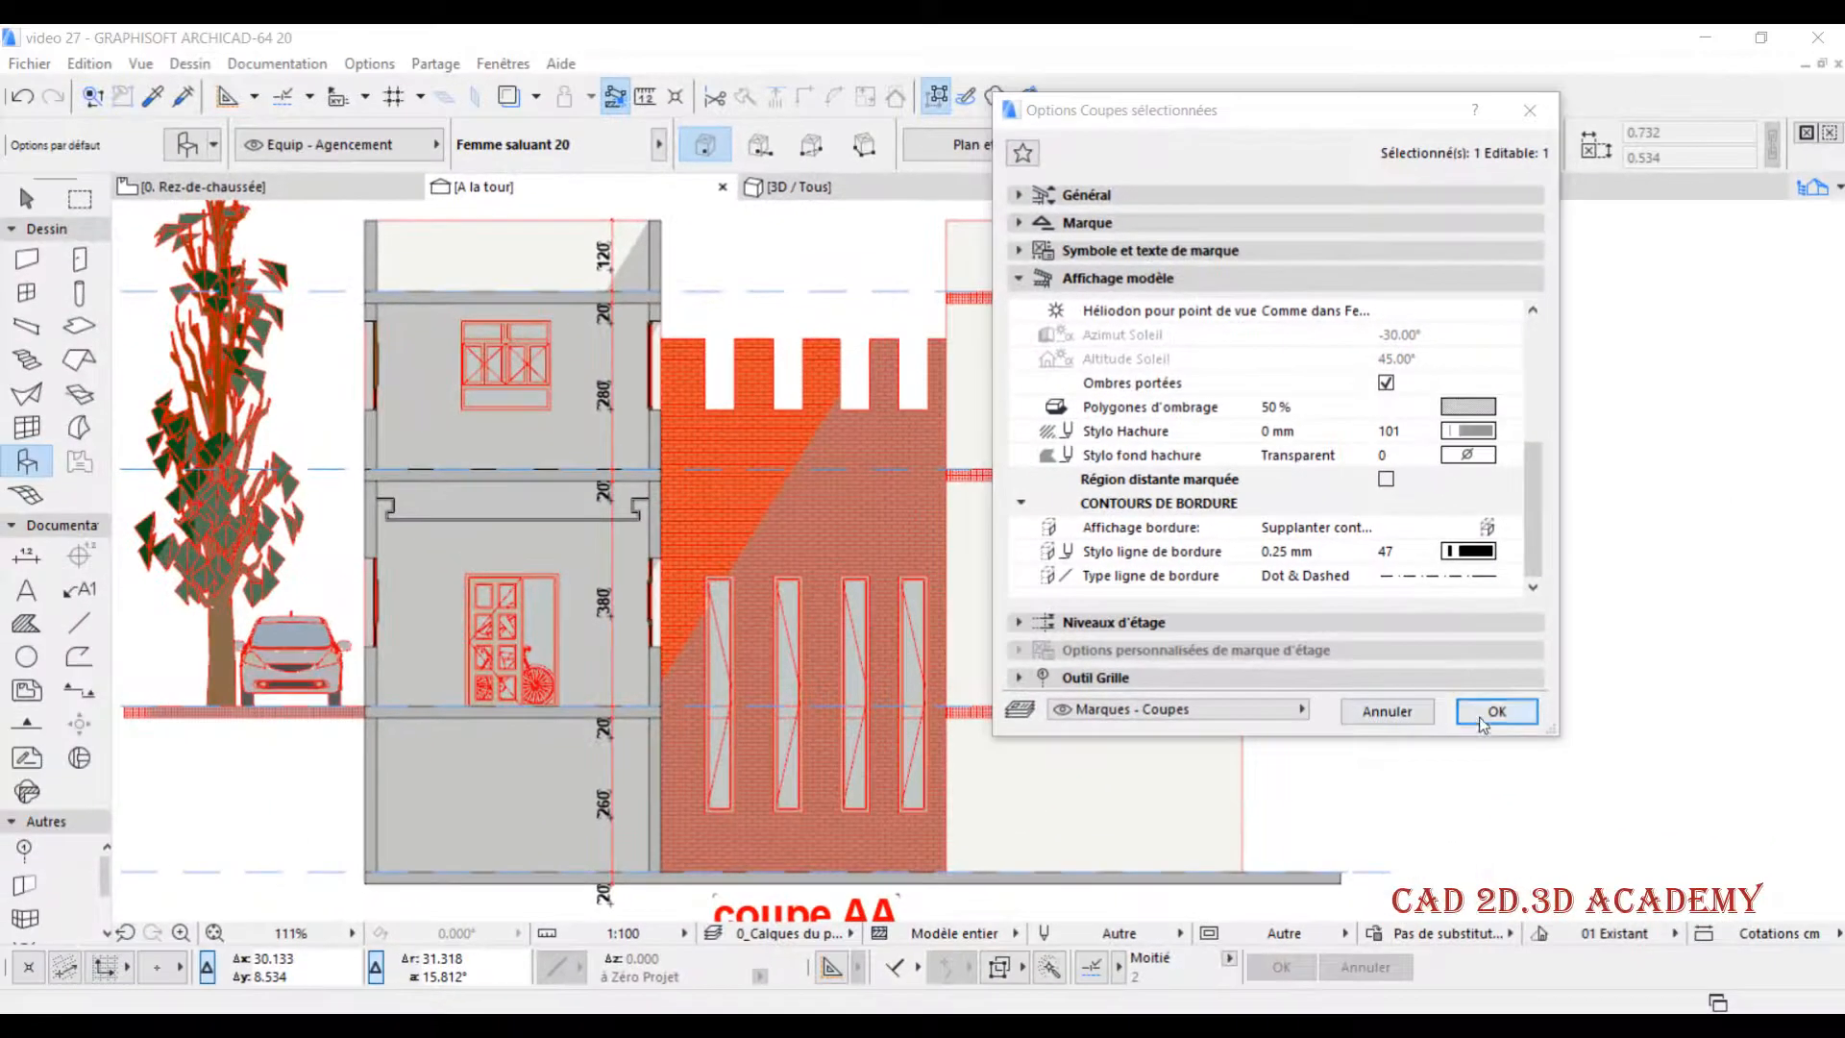
{"action": "left_click", "coordinate": [1499, 711]}
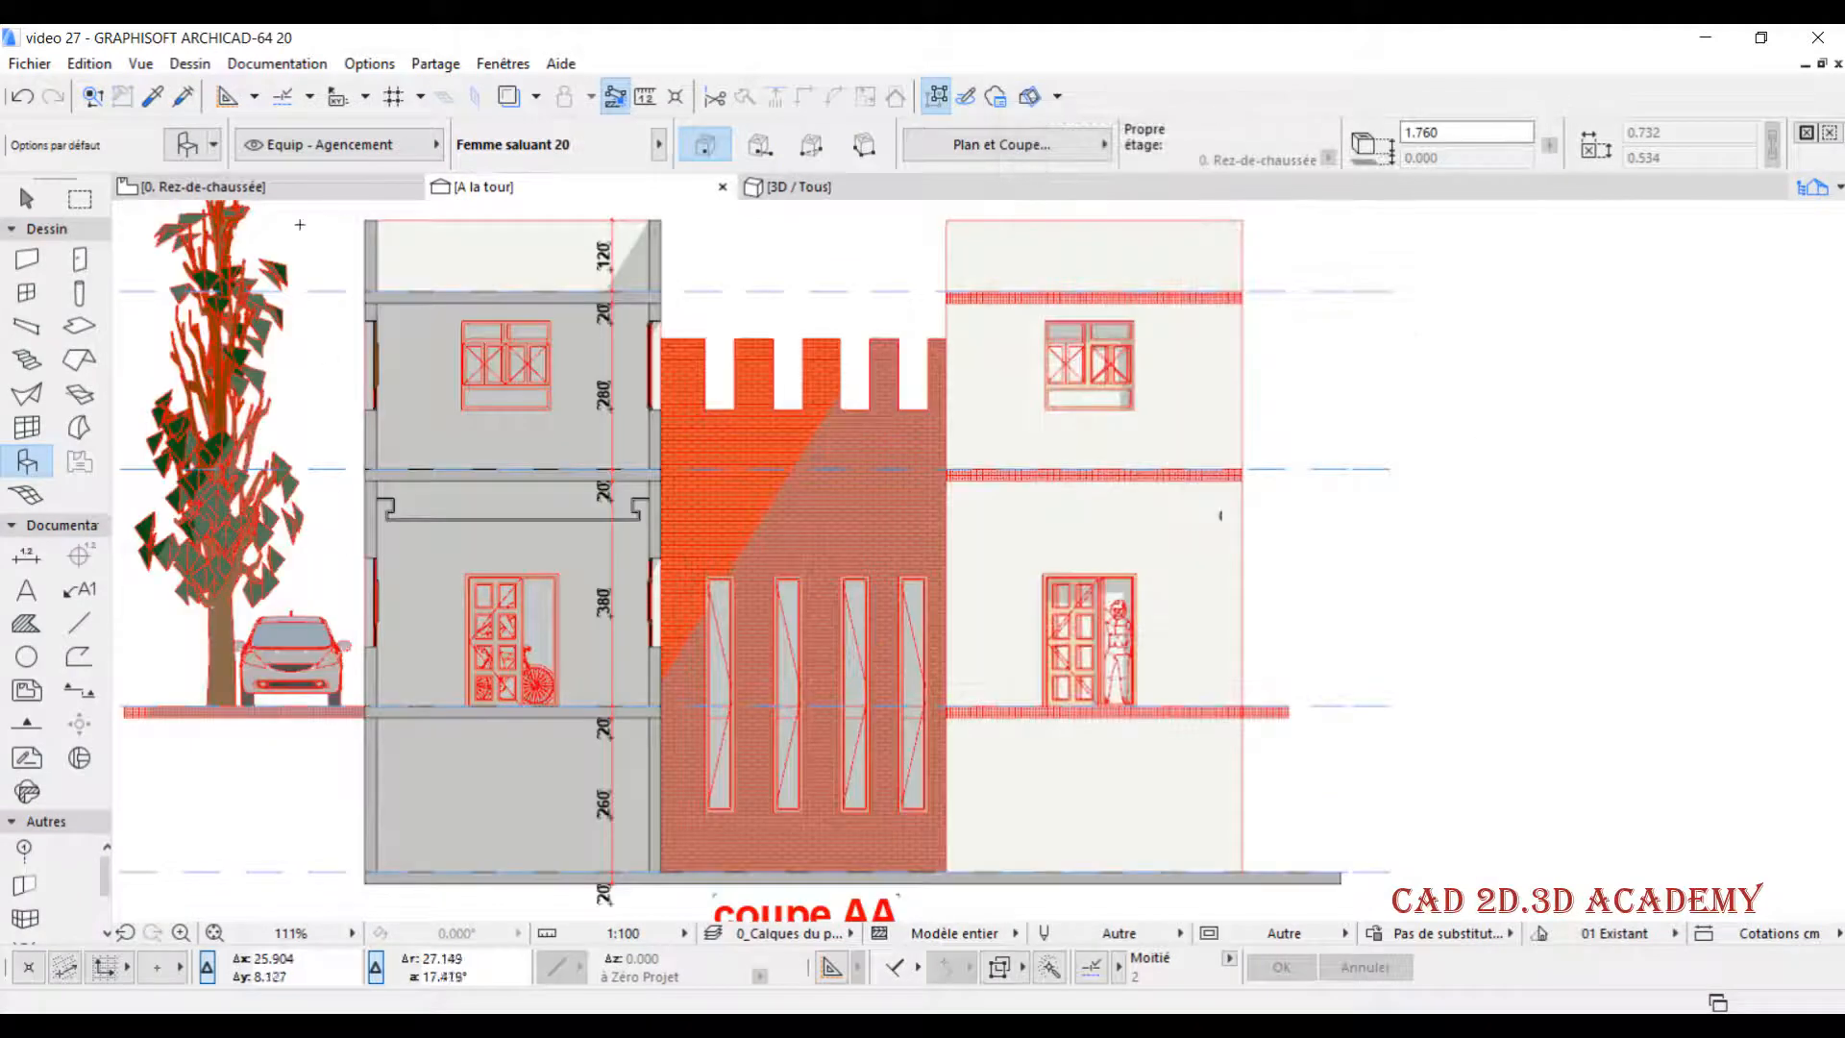
- On the Rez-de-chaussée plan, draw an all-storeys rectangular marquee around the building, its terrain, objects and section line A
{"action": "left_click", "coordinate": [288, 187]}
{"action": "scroll", "coordinate": [659, 446], "scroll_direction": "down", "scroll_amount": 5}
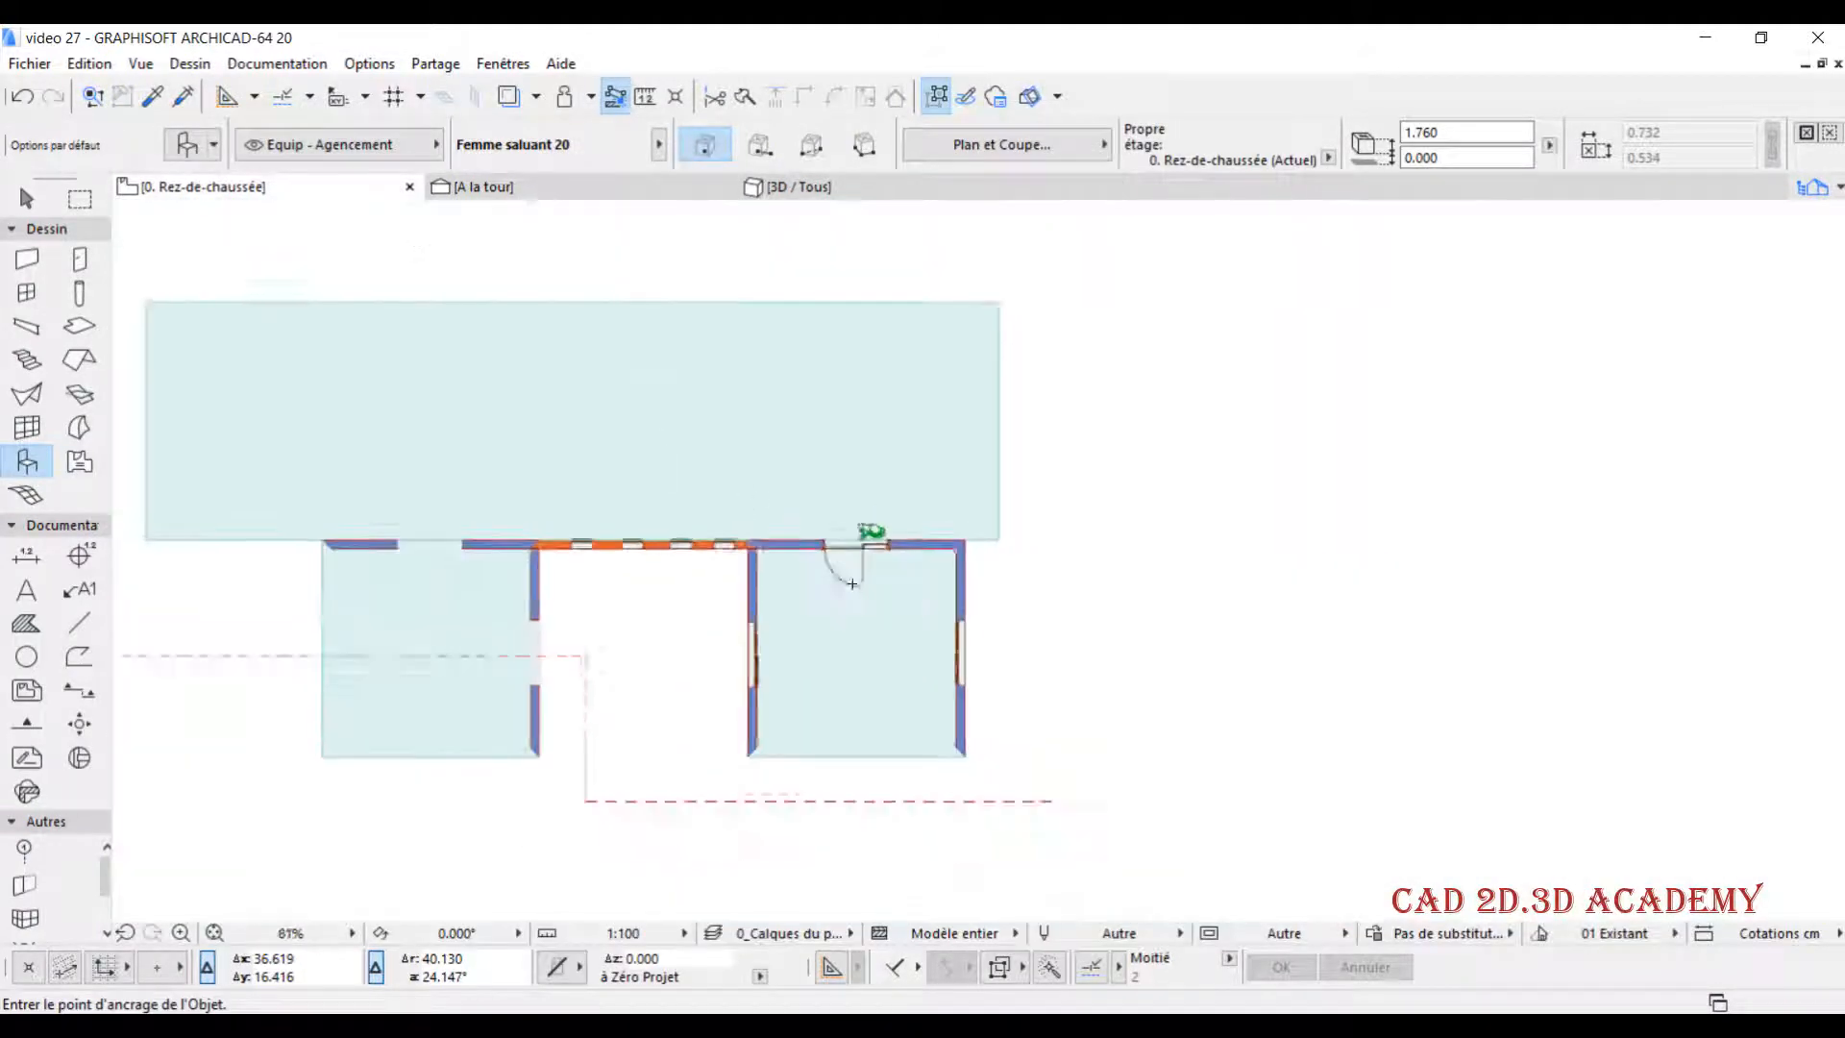
{"action": "left_click", "coordinate": [450, 649], "text": "shift"}
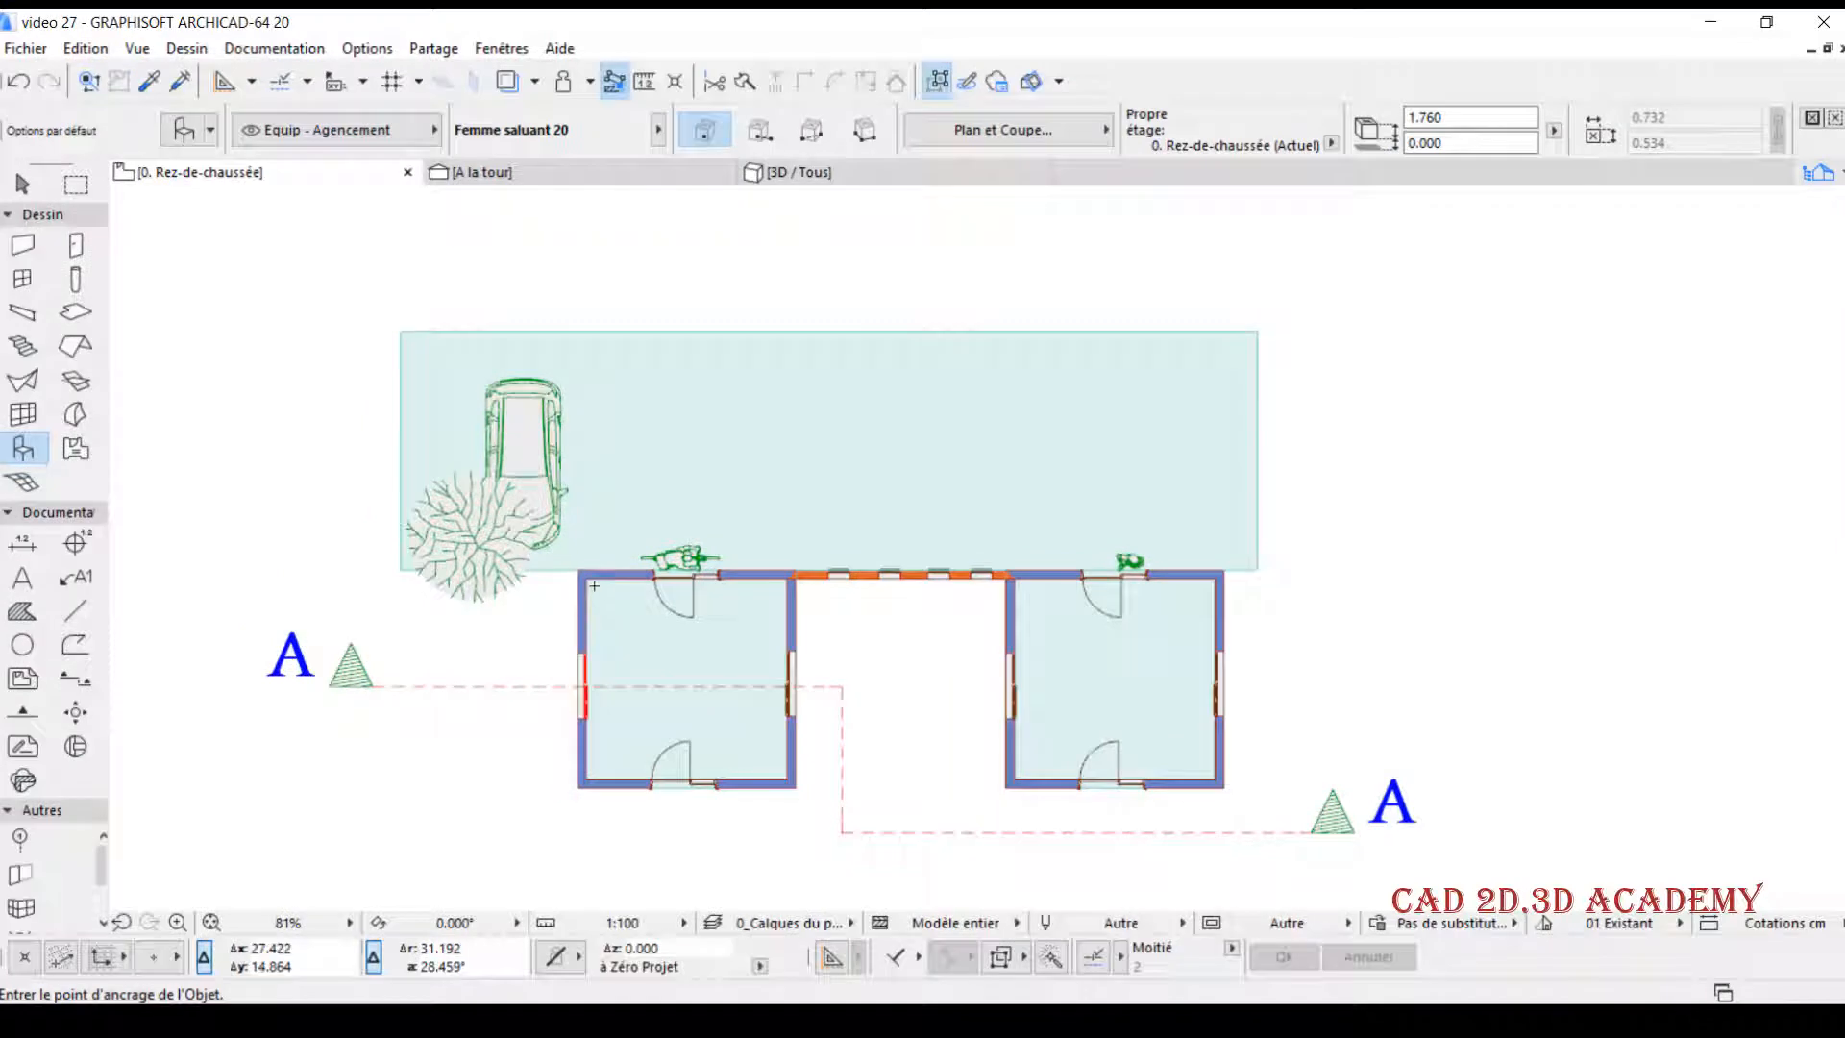
{"action": "scroll", "coordinate": [547, 503], "scroll_direction": "down", "scroll_amount": 4}
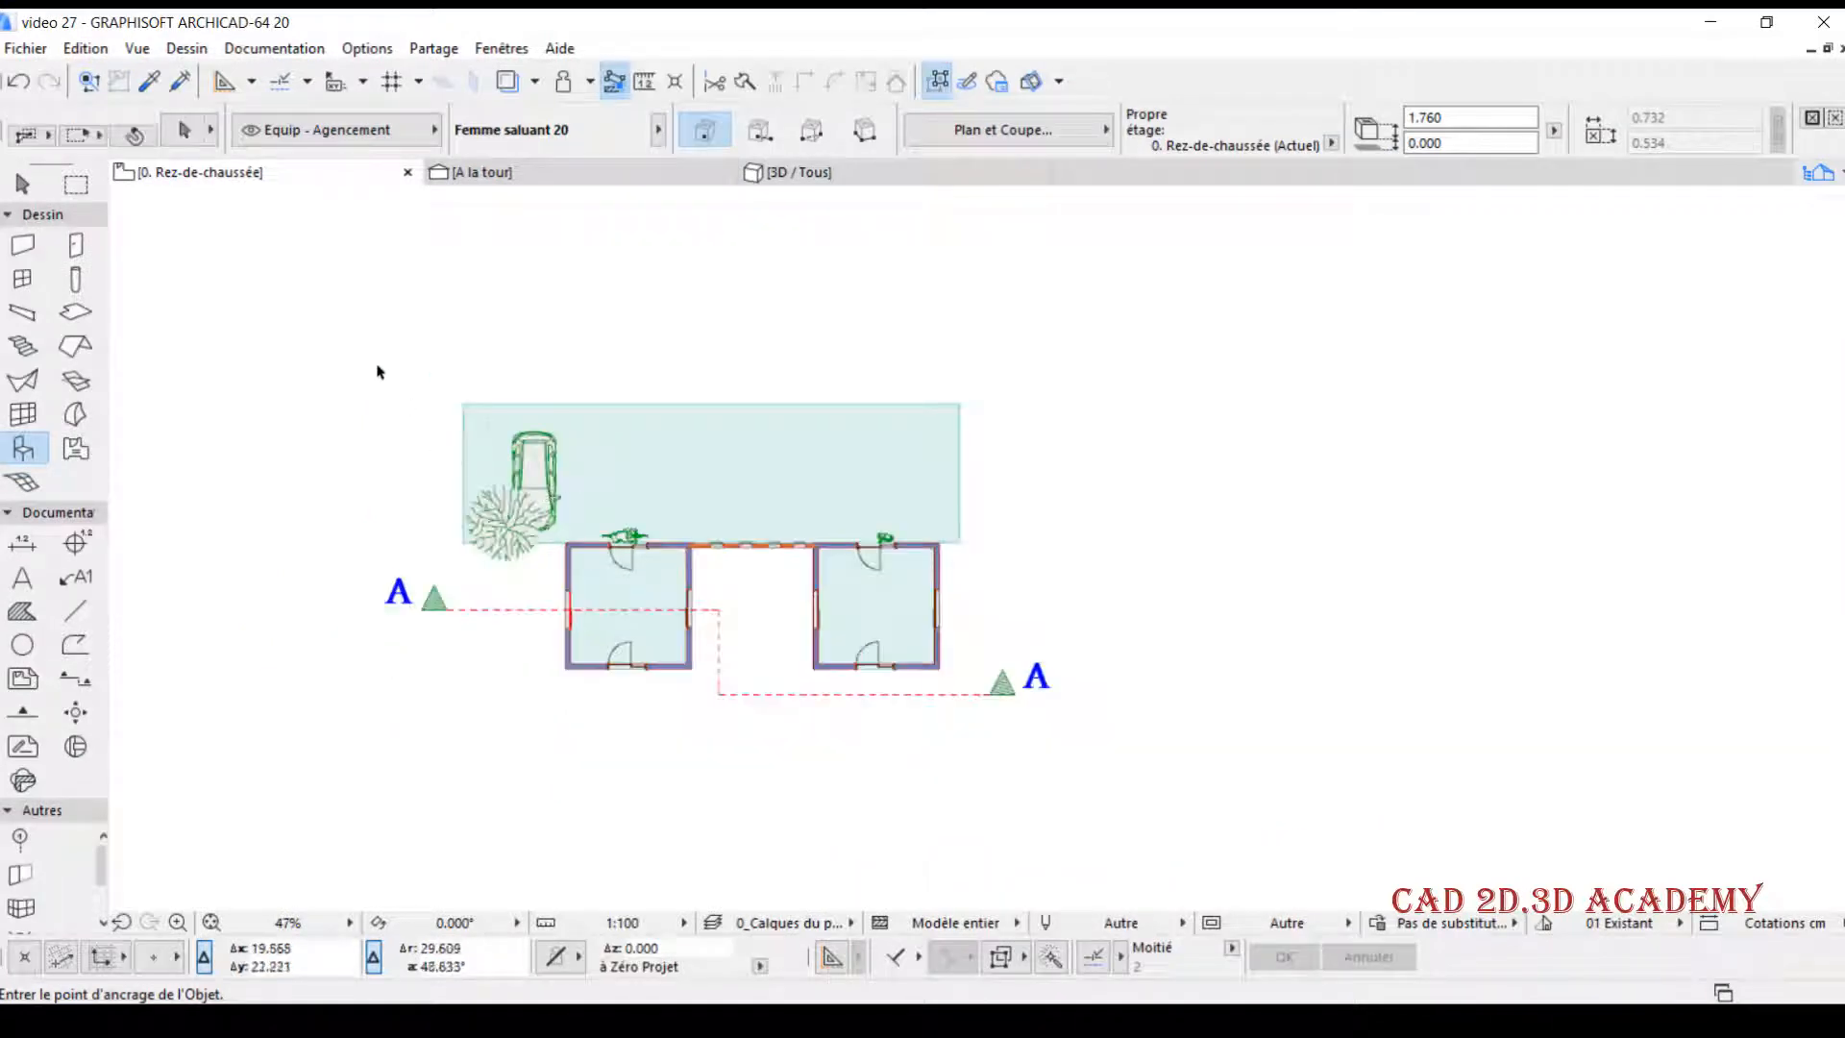
{"action": "middle_click_drag", "start_coordinate": [547, 477], "coordinate": [633, 483]}
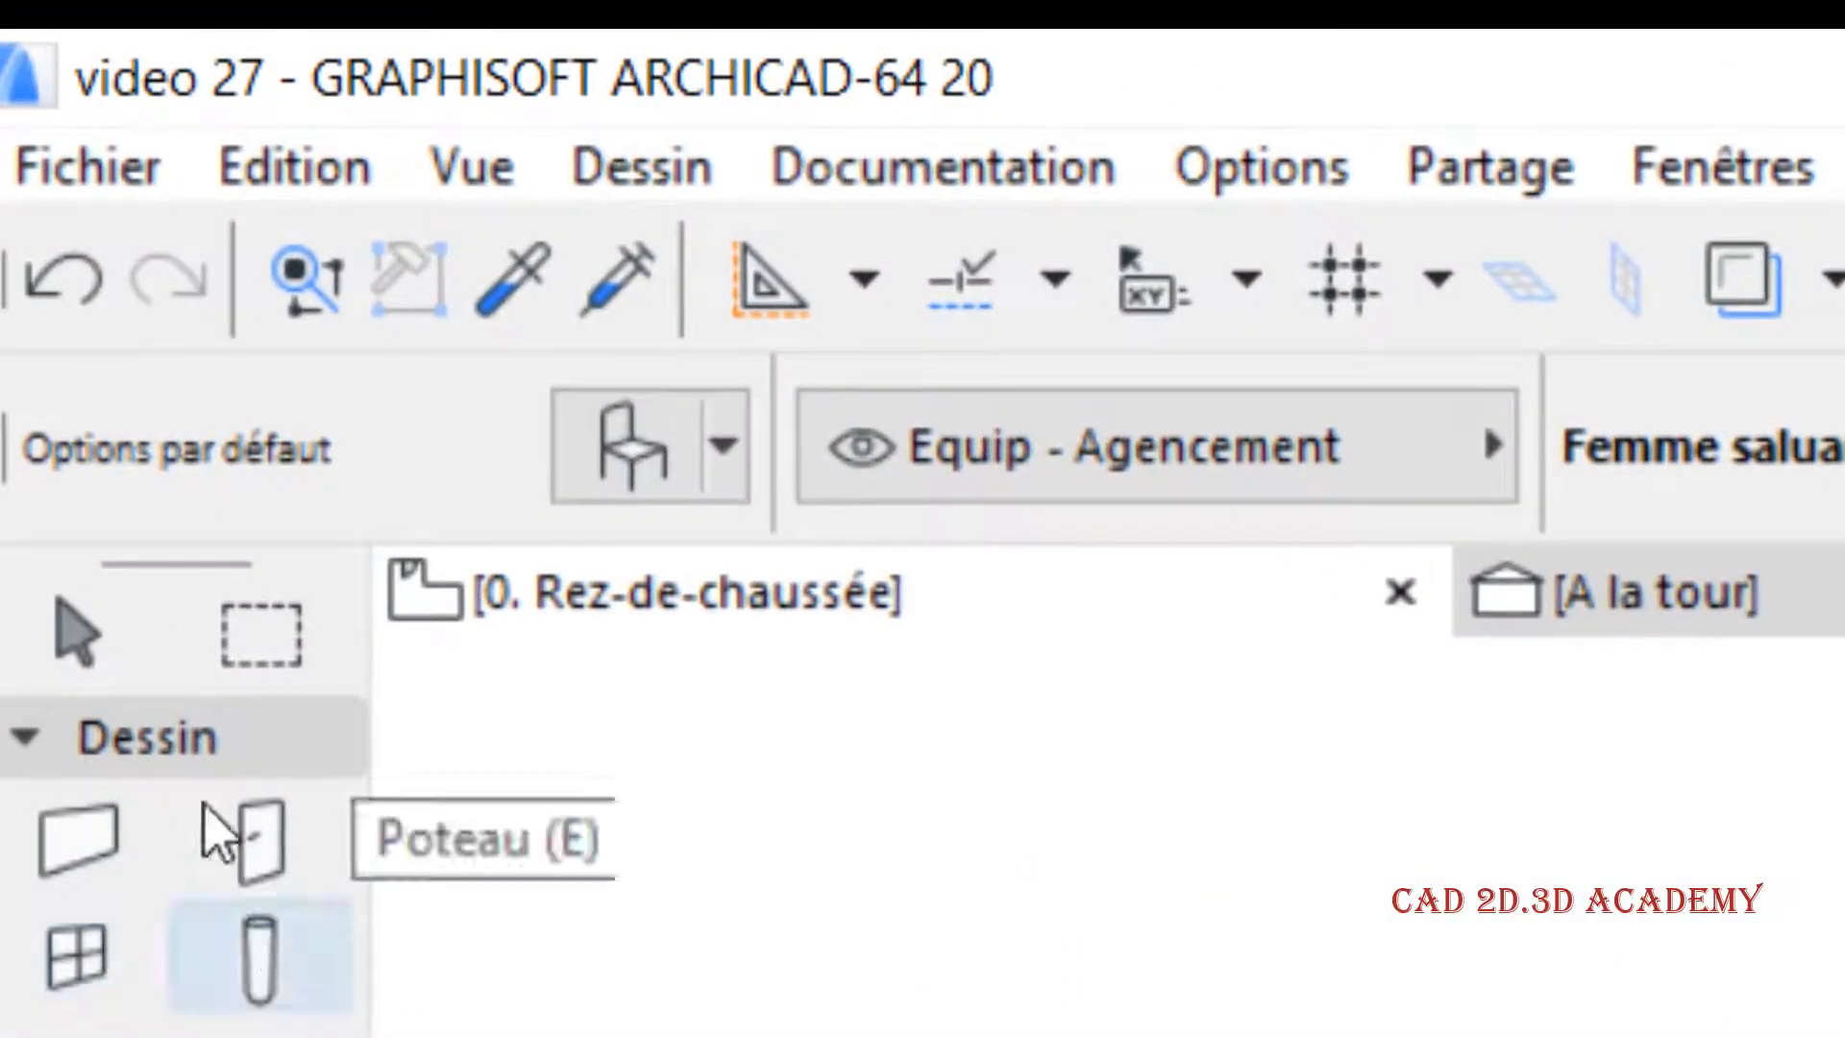
{"action": "left_click", "coordinate": [251, 634]}
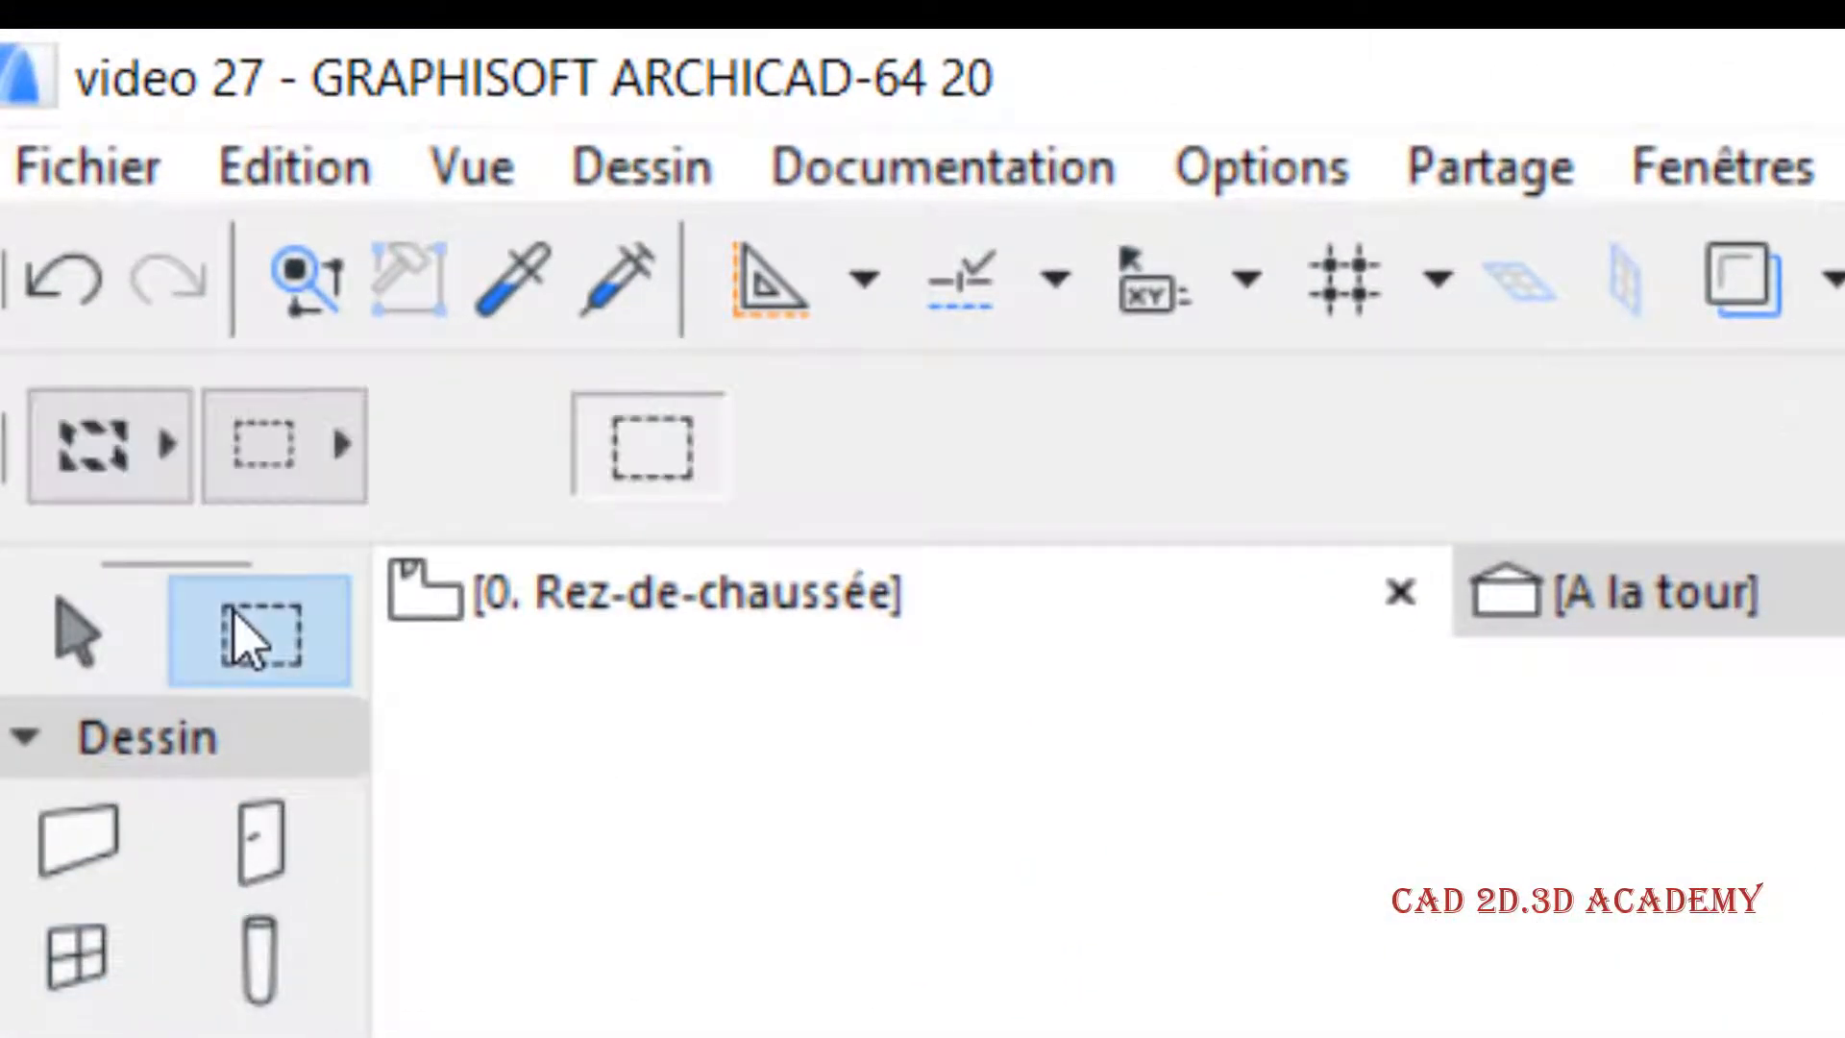
{"action": "left_click", "coordinate": [144, 452]}
{"action": "left_click", "coordinate": [278, 364]}
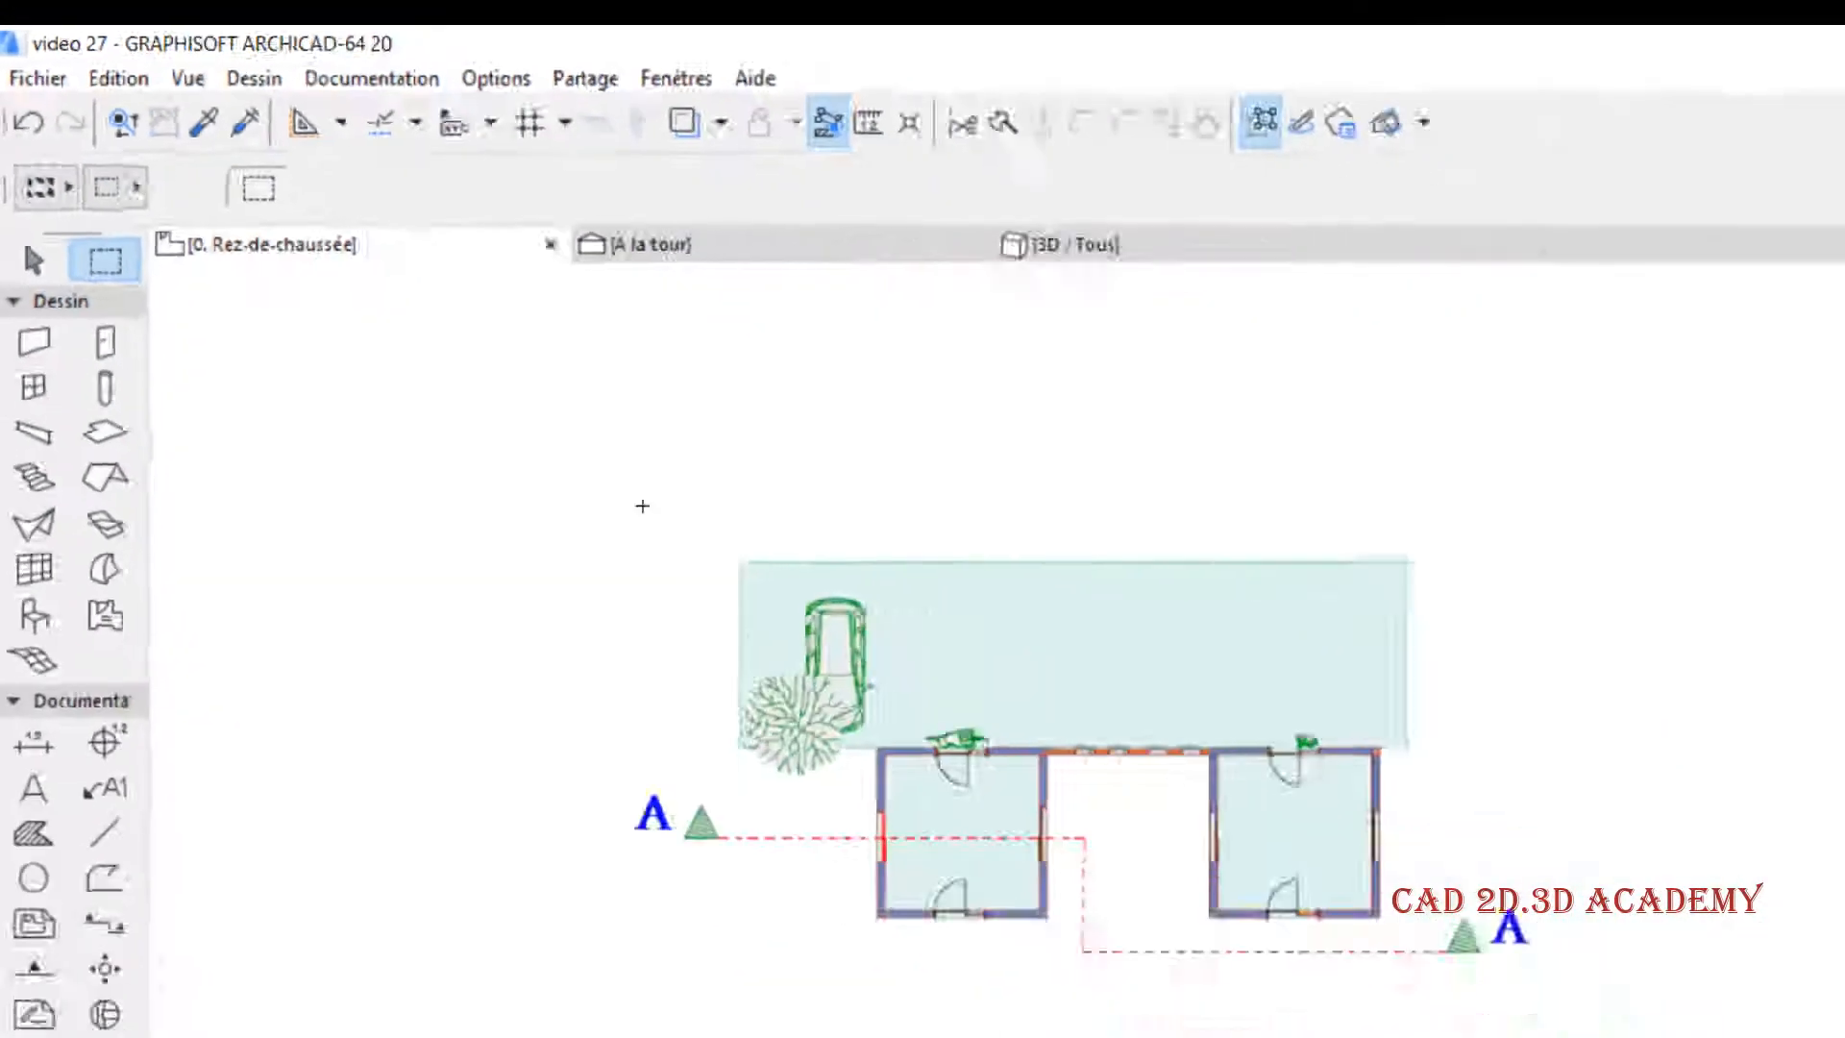
{"action": "left_click", "coordinate": [444, 366]}
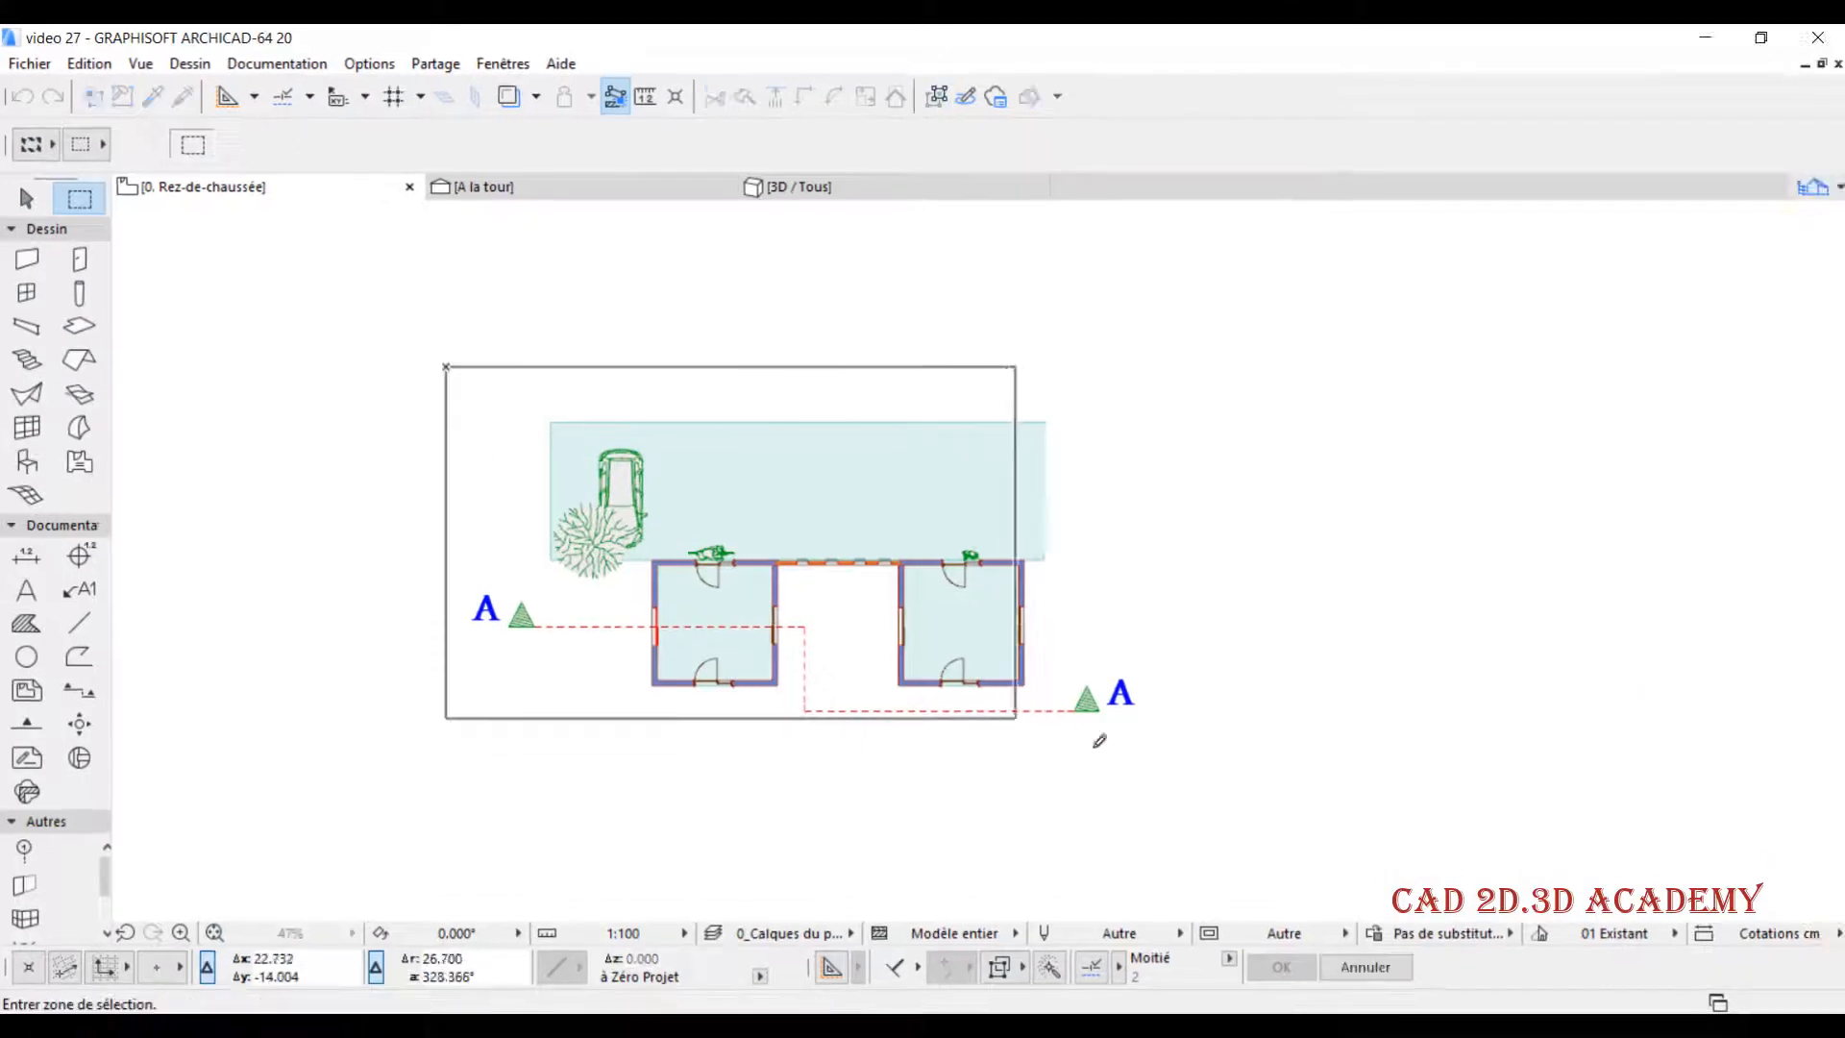
{"action": "left_click", "coordinate": [1160, 751]}
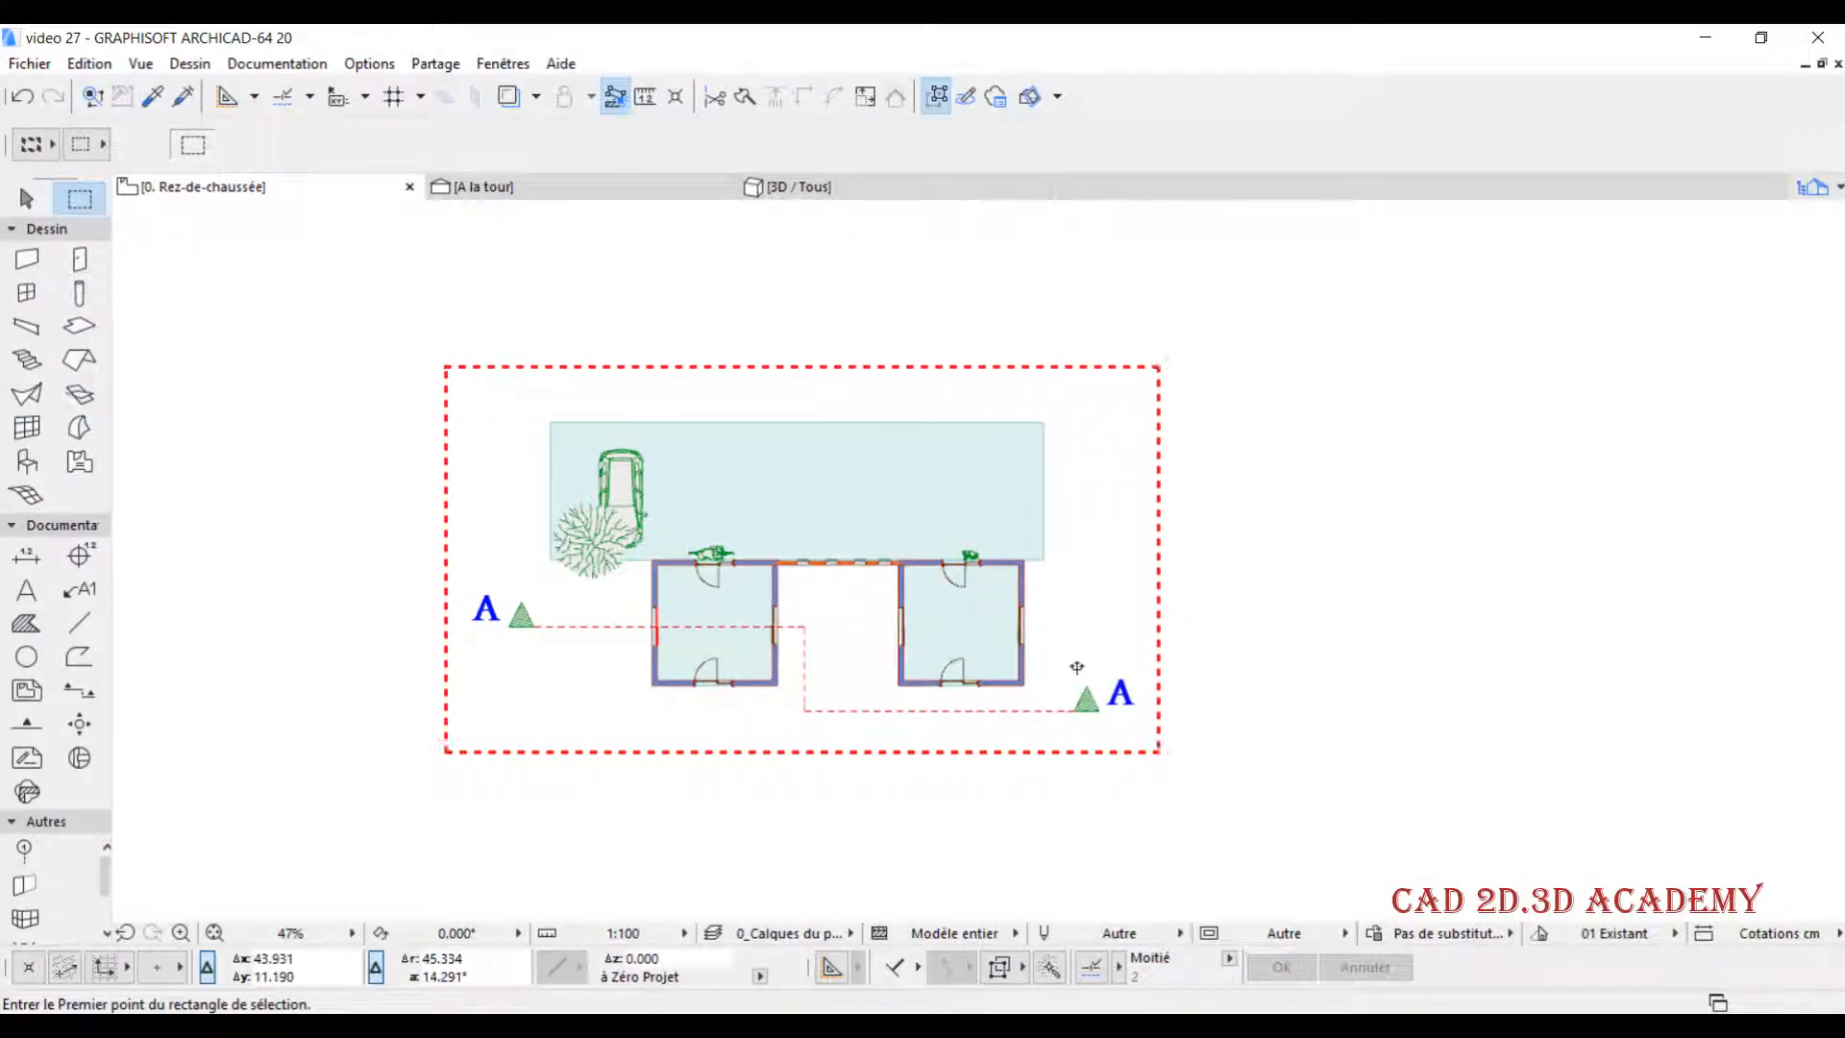
- Rotate a copy of the marquee contents 90° counterclockwise about the terrain's upper-left corner, accepting changes on non-visible storeys
{"action": "left_click", "coordinate": [1076, 667]}
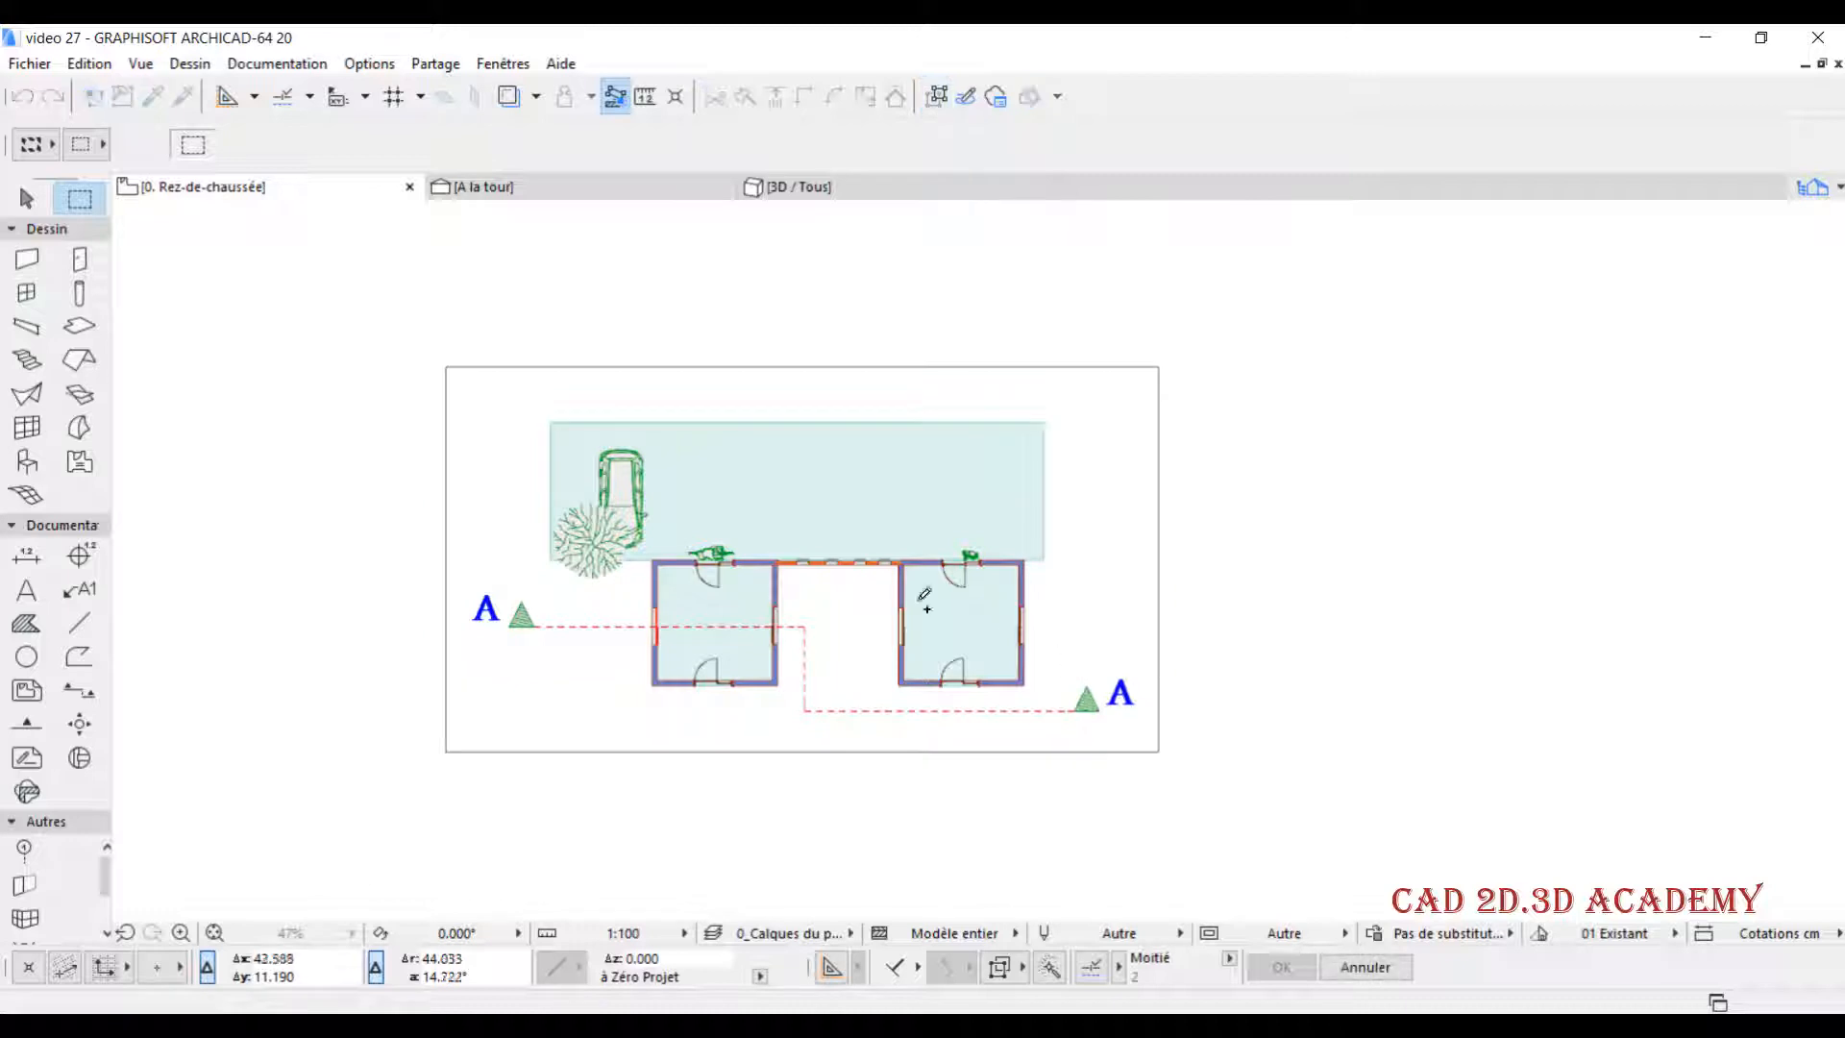
{"action": "scroll", "coordinate": [677, 476], "scroll_direction": "down", "scroll_amount": 1}
{"action": "middle_click_drag", "start_coordinate": [674, 475], "coordinate": [711, 656]}
{"action": "left_click", "coordinate": [606, 614]}
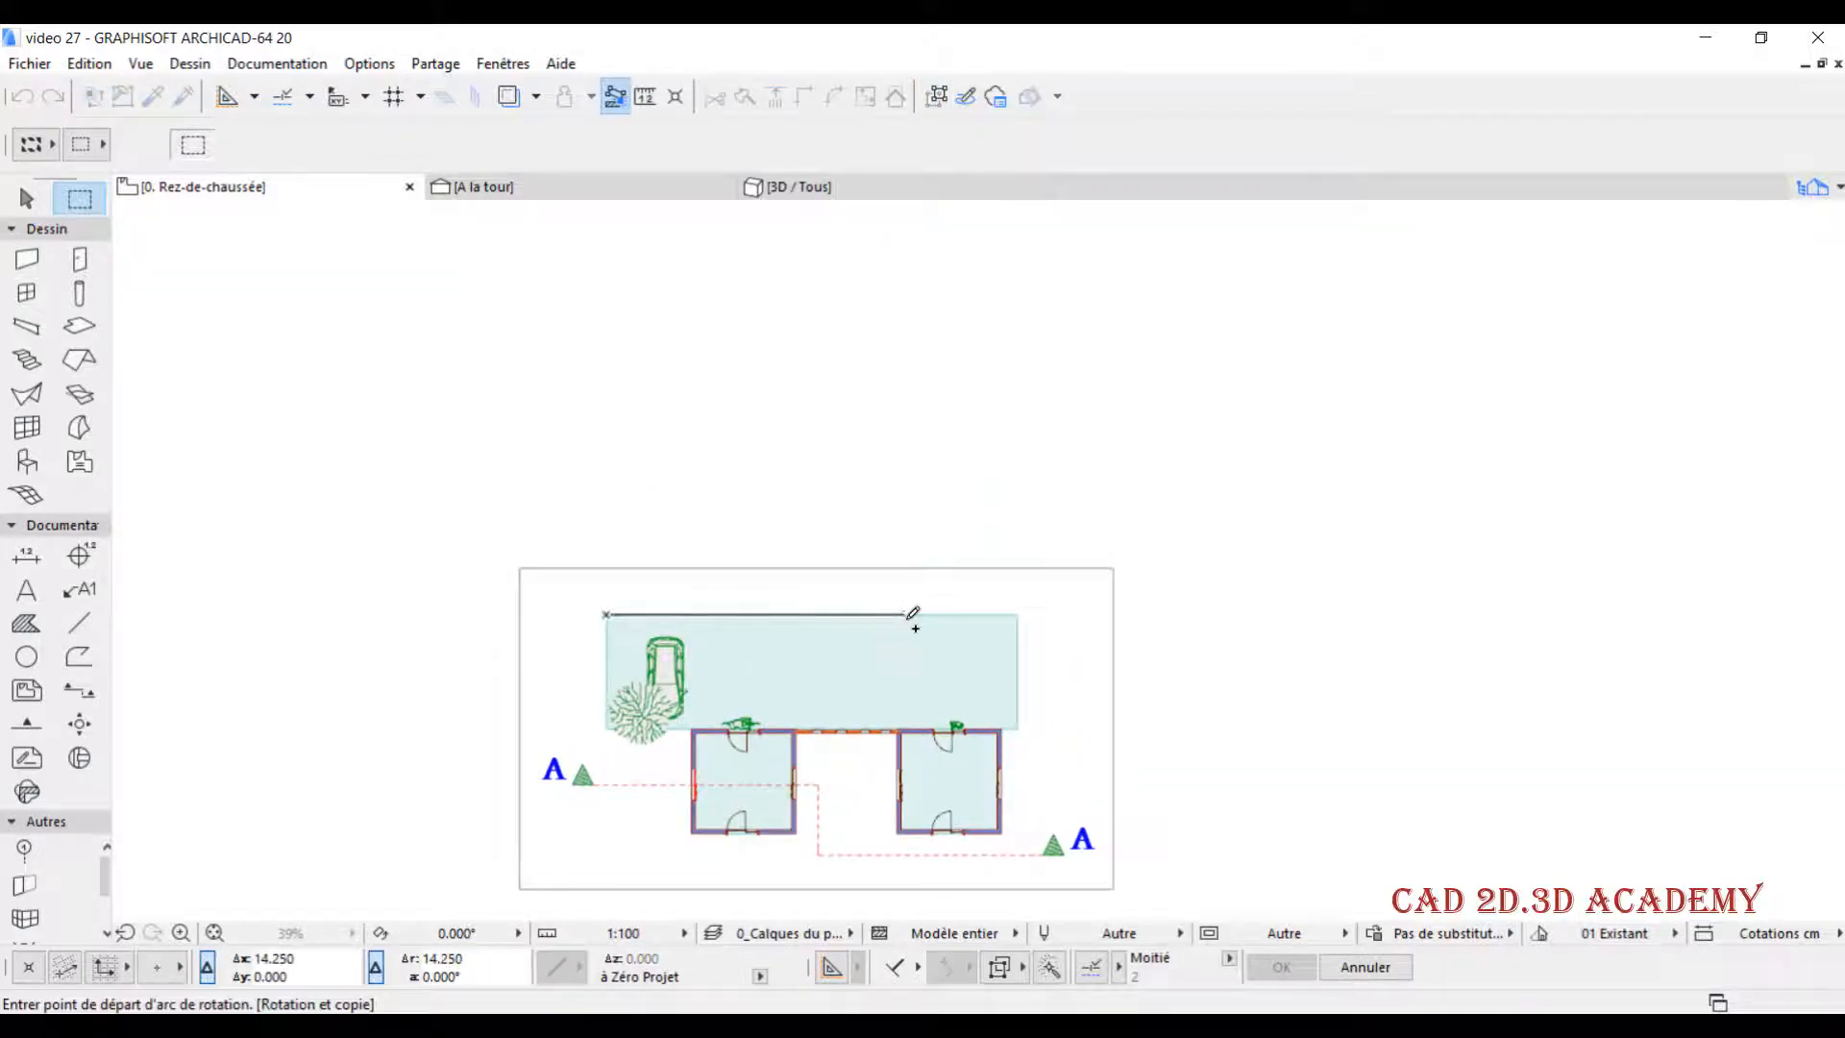
{"action": "left_click", "coordinate": [908, 614]}
{"action": "left_click", "coordinate": [609, 296]}
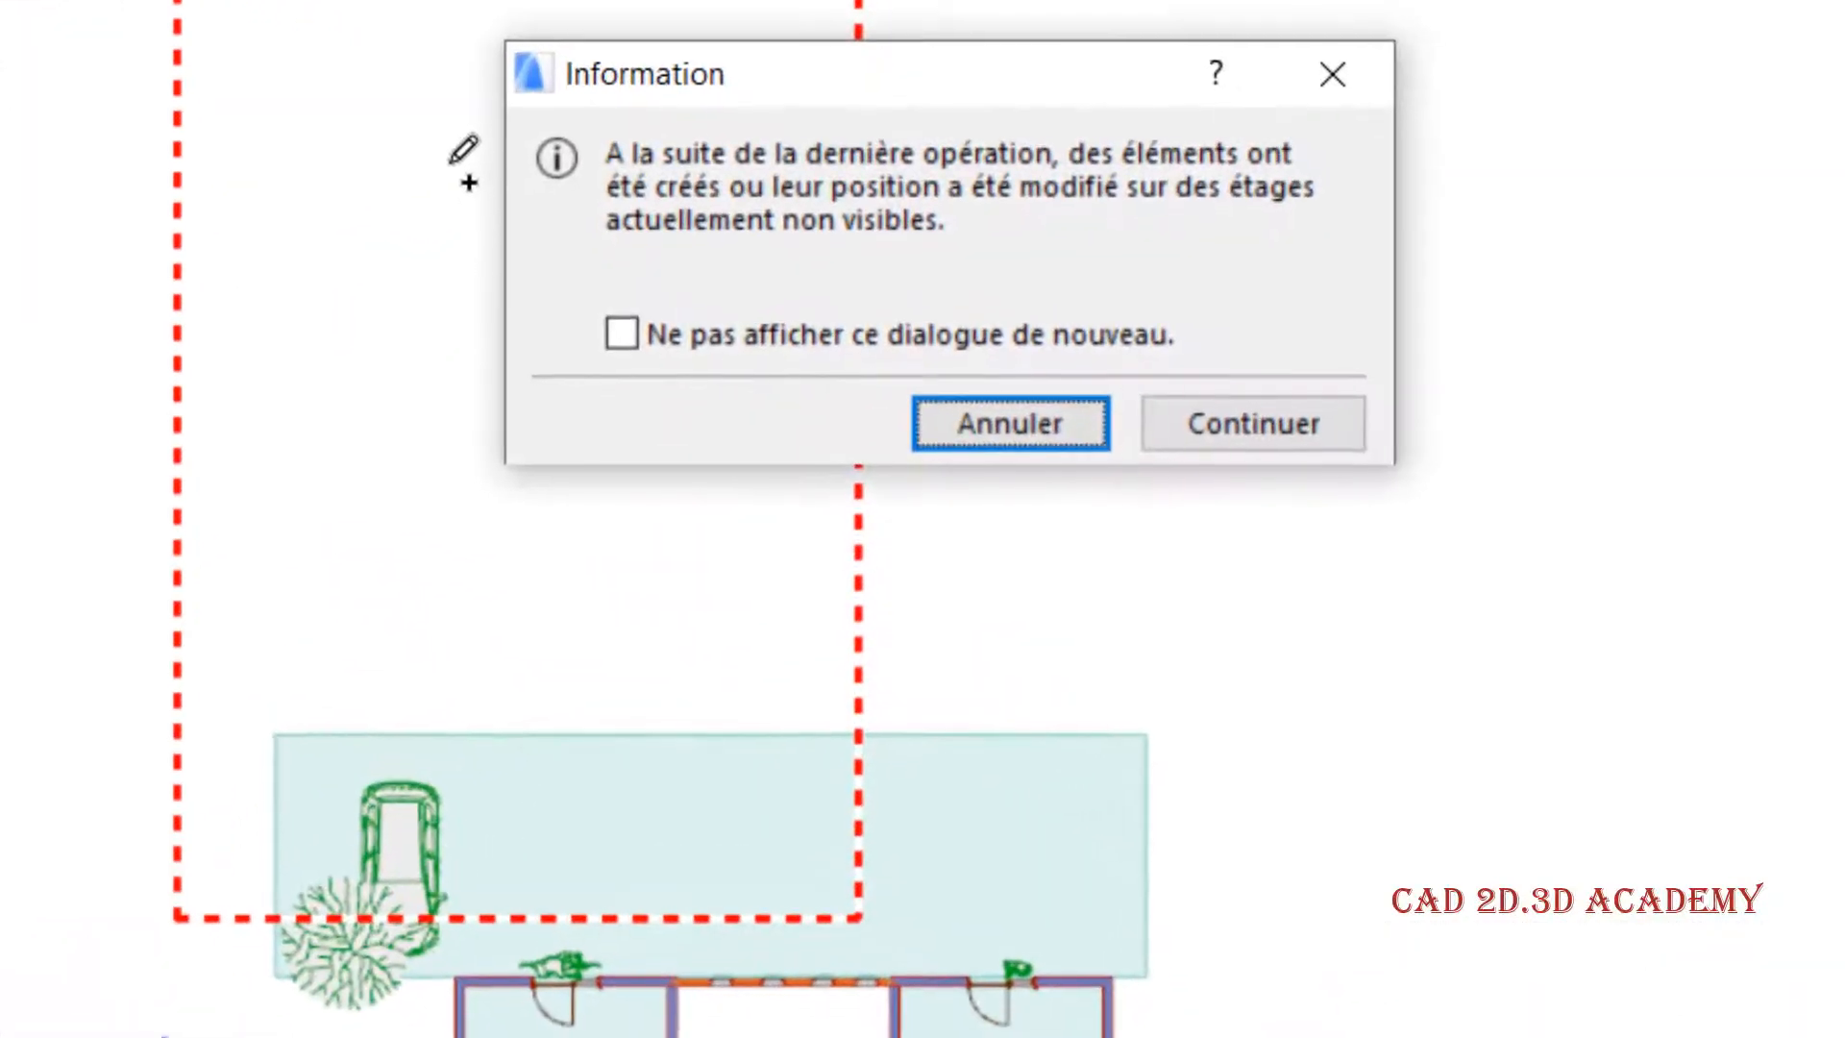
{"action": "left_click", "coordinate": [1295, 429]}
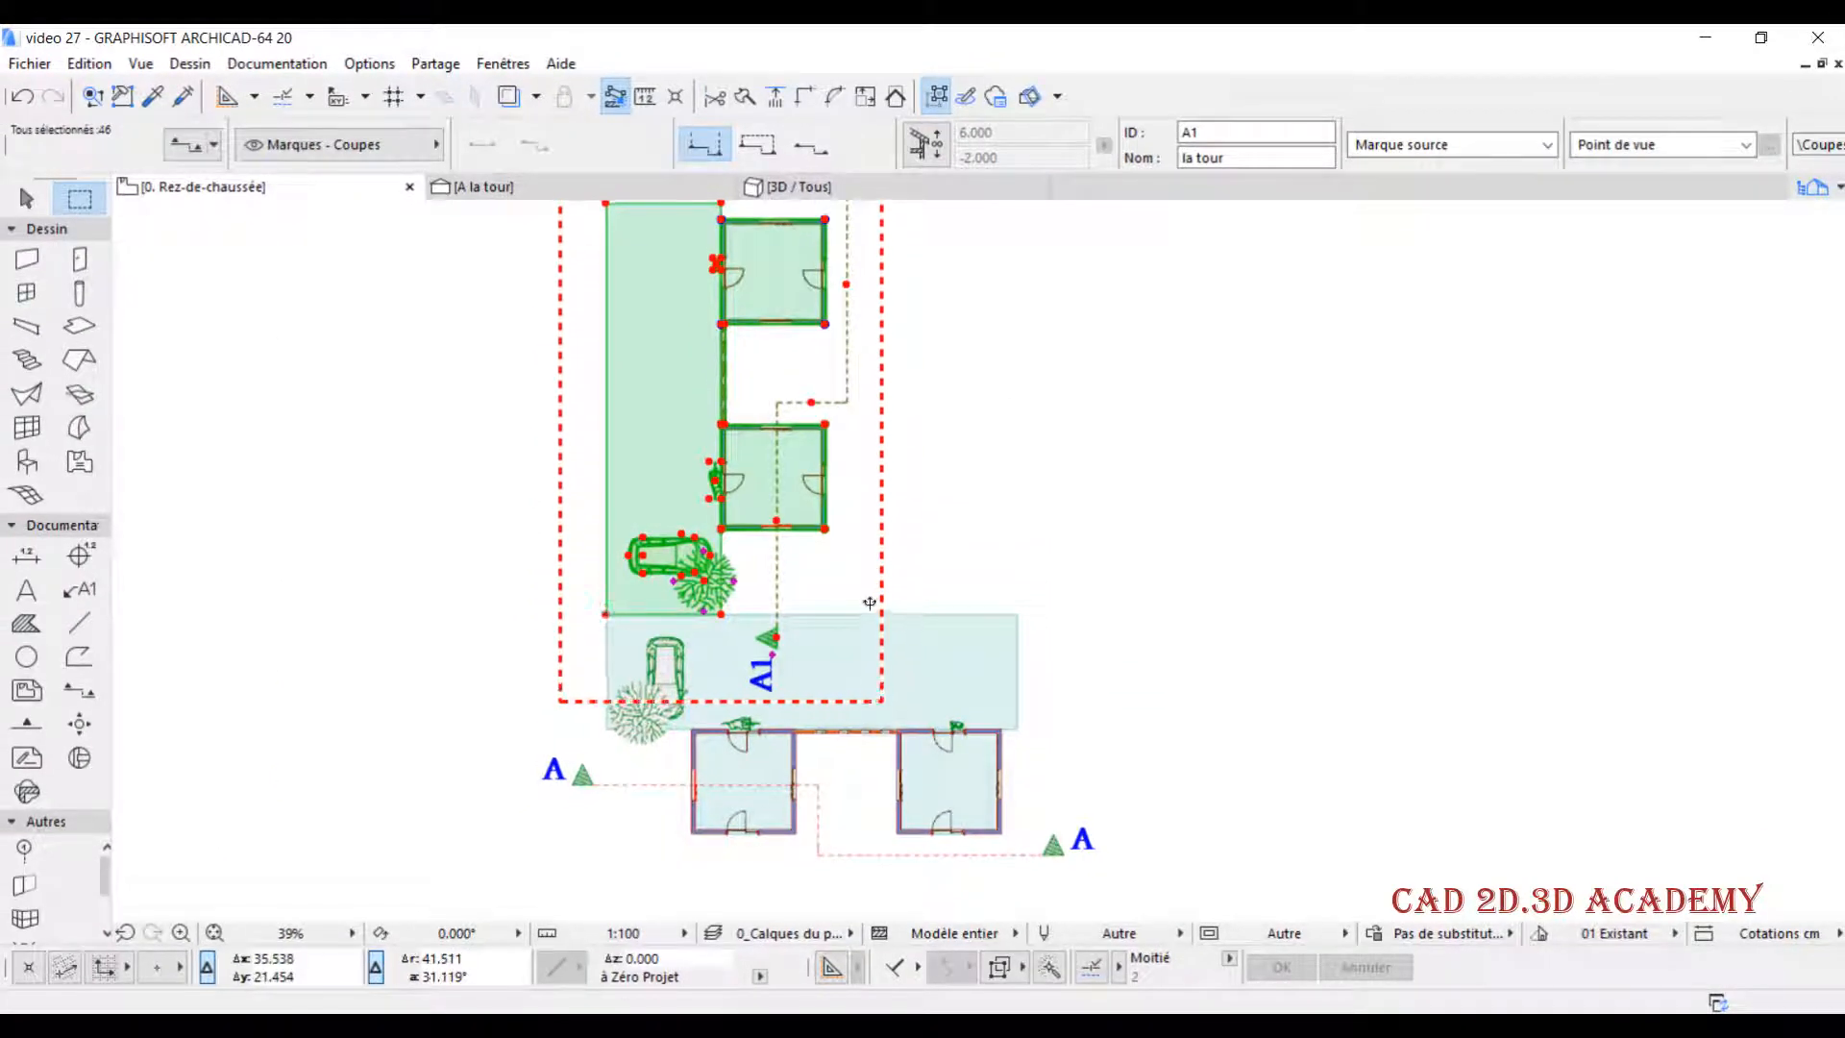
- Delete the copied section mark A1 beside the rotated building together with its viewpoint
{"action": "middle_click_drag", "start_coordinate": [793, 369], "coordinate": [796, 588]}
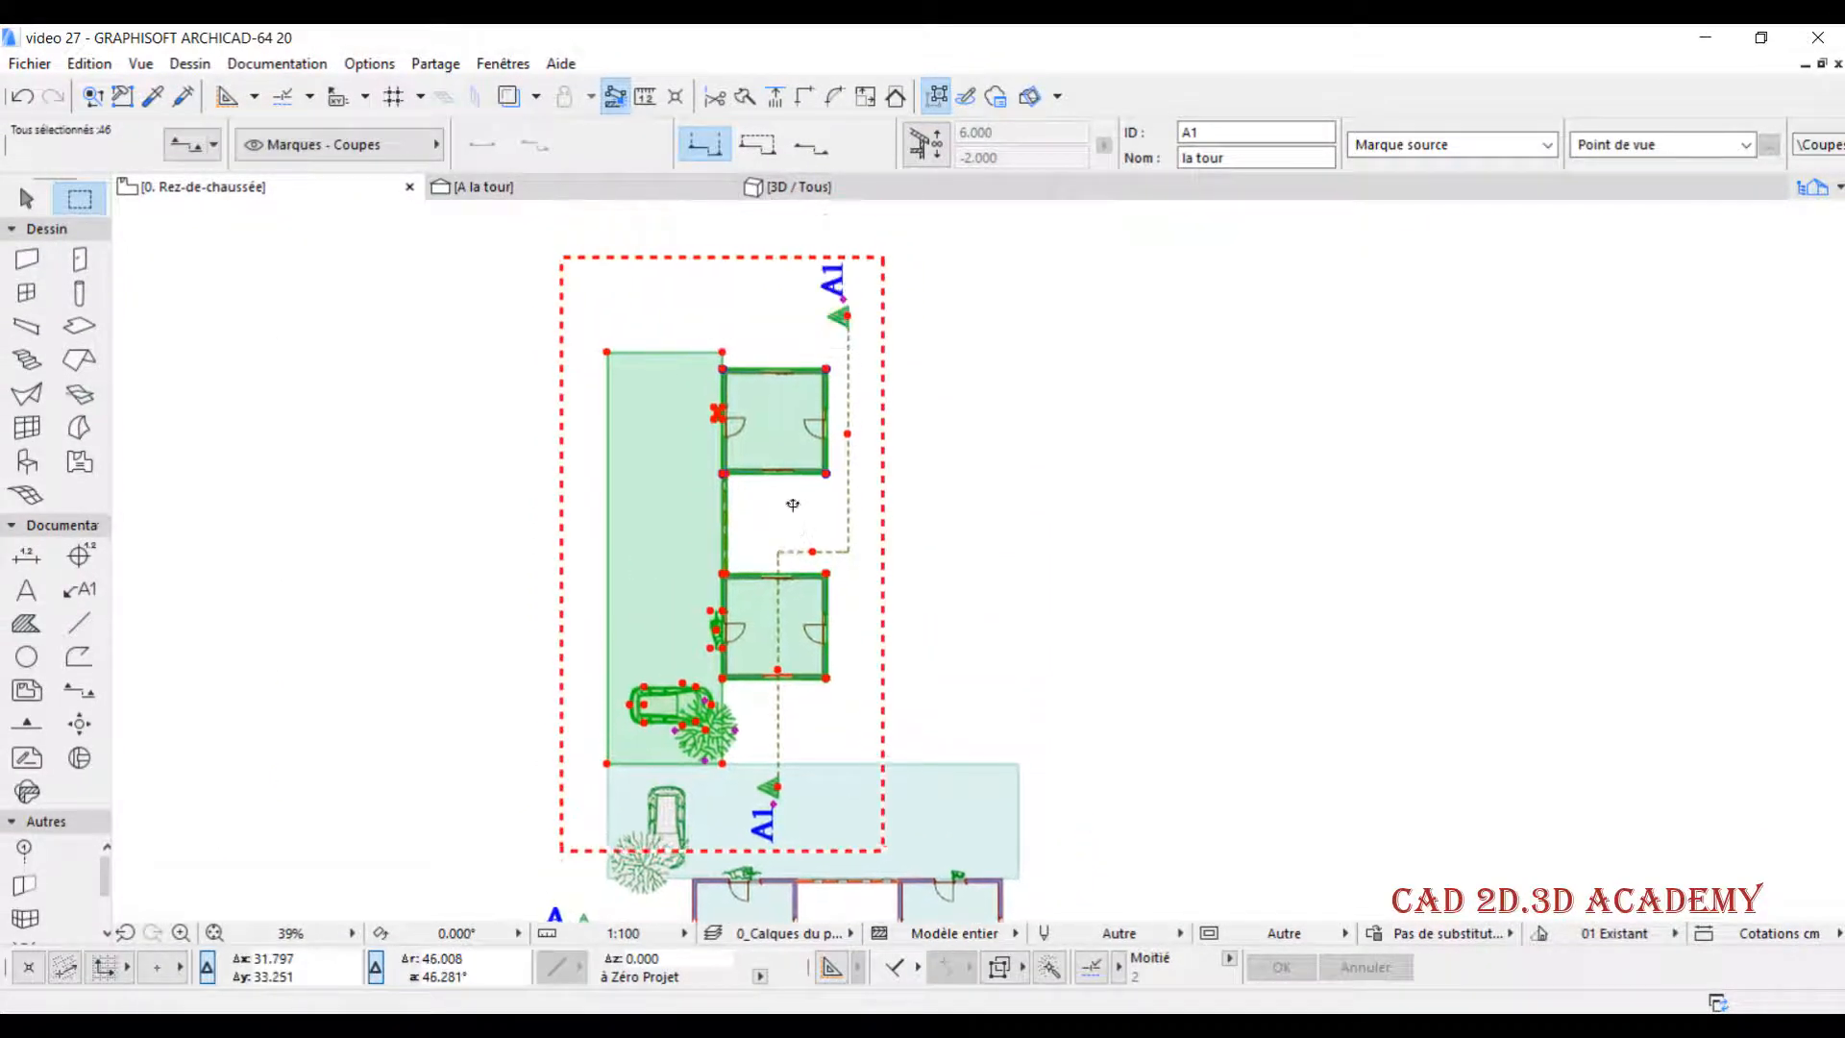
{"action": "key", "text": "Escape"}
{"action": "key", "text": "Escape"}
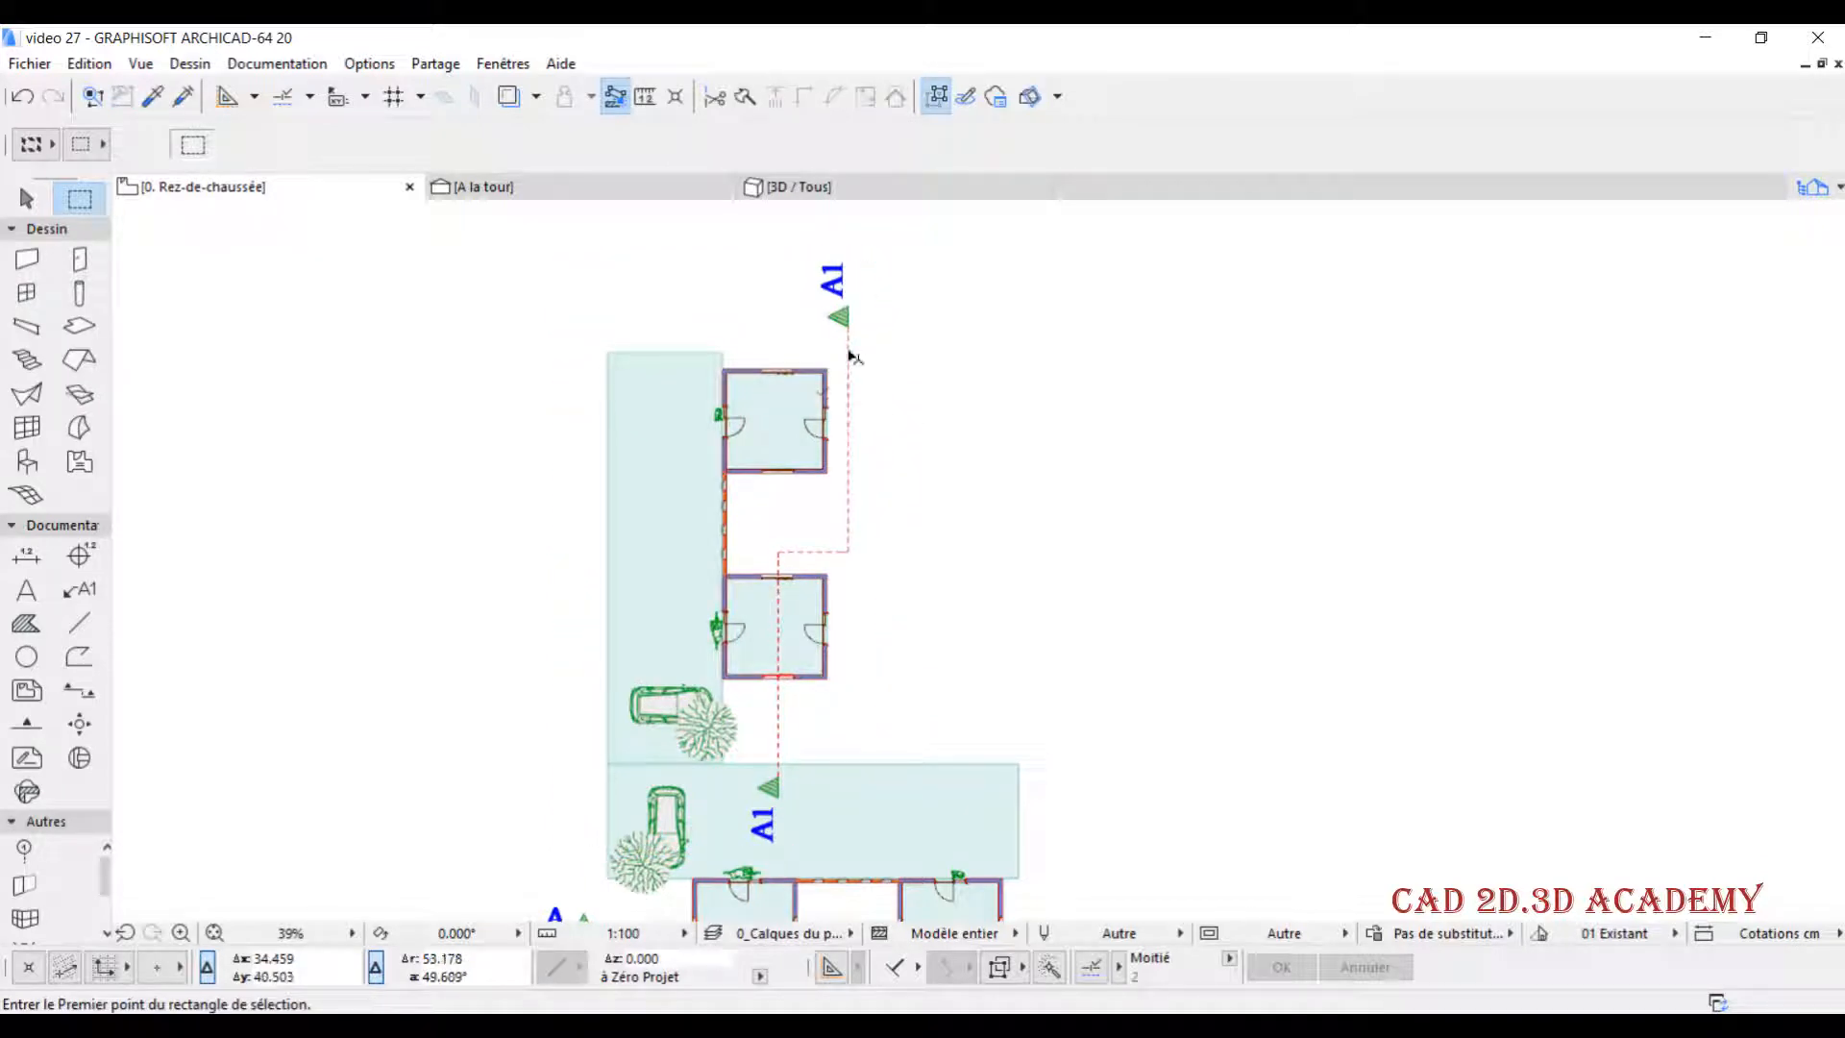
{"action": "left_click", "coordinate": [849, 357], "text": "shift"}
{"action": "key", "text": "Delete"}
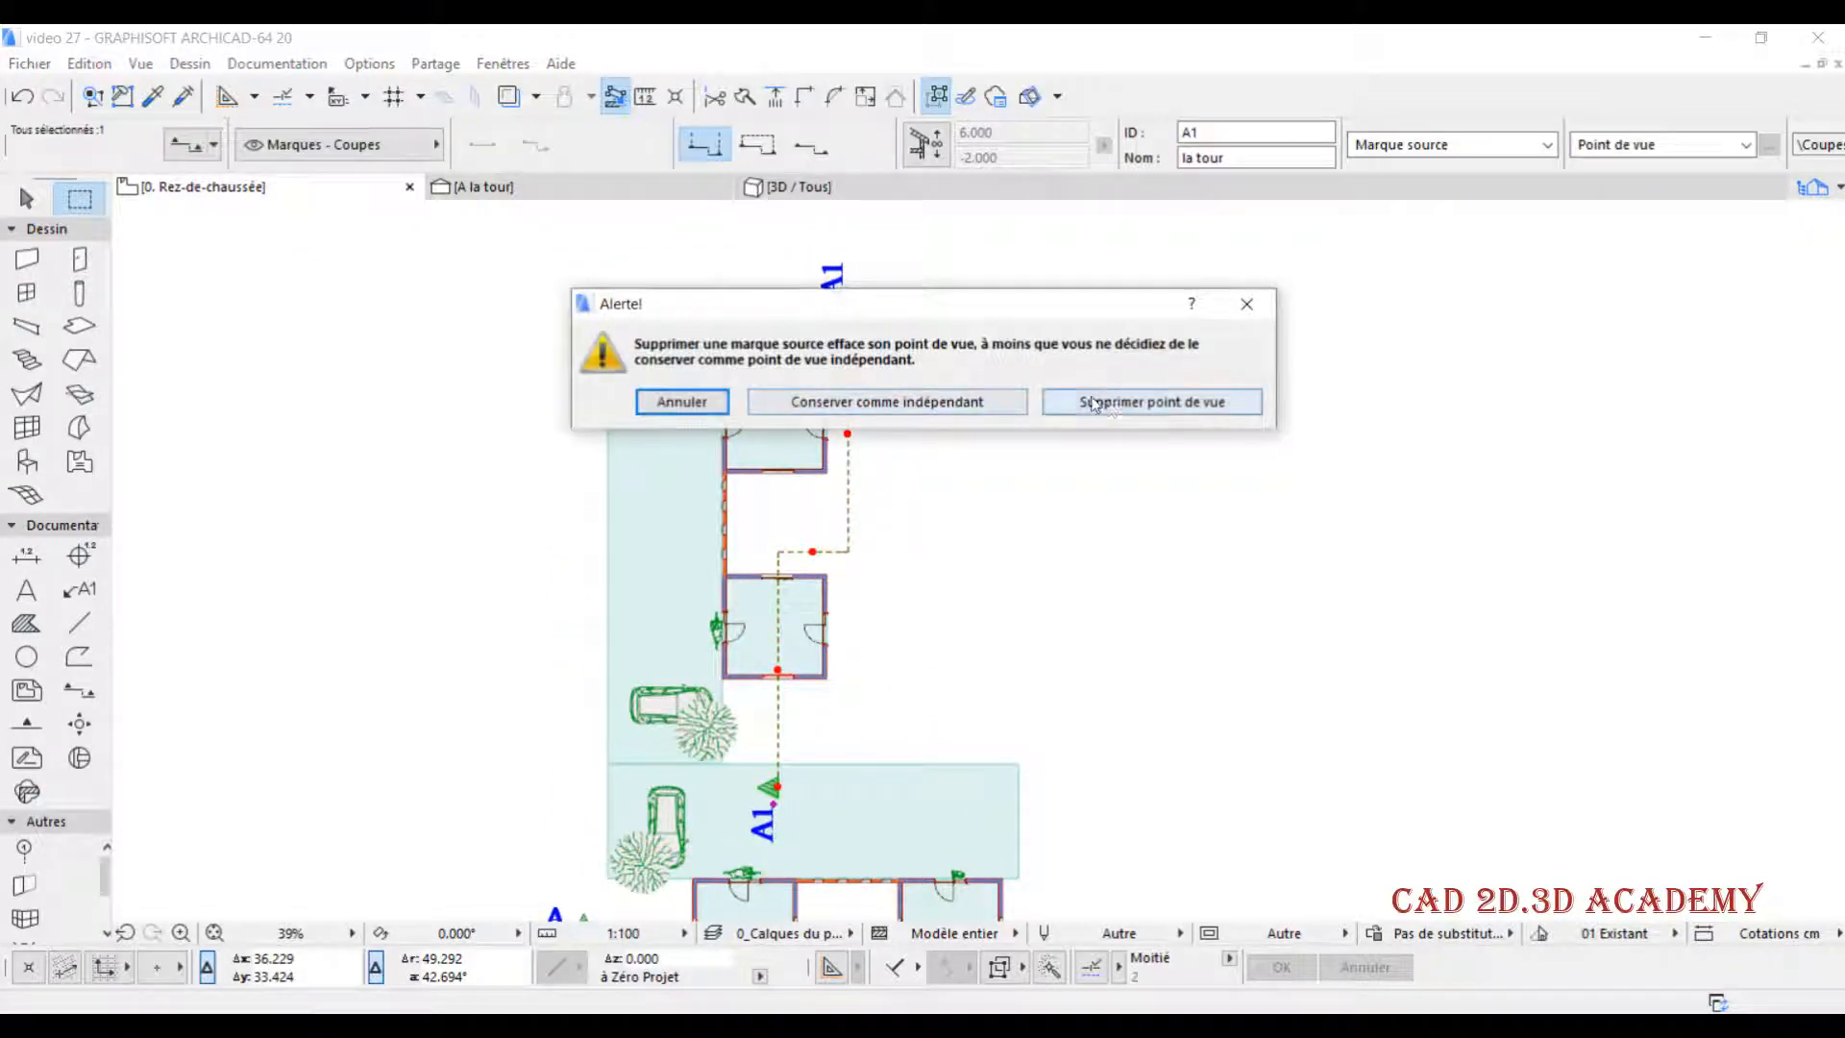
{"action": "left_click", "coordinate": [1093, 401]}
{"action": "left_click", "coordinate": [1123, 460]}
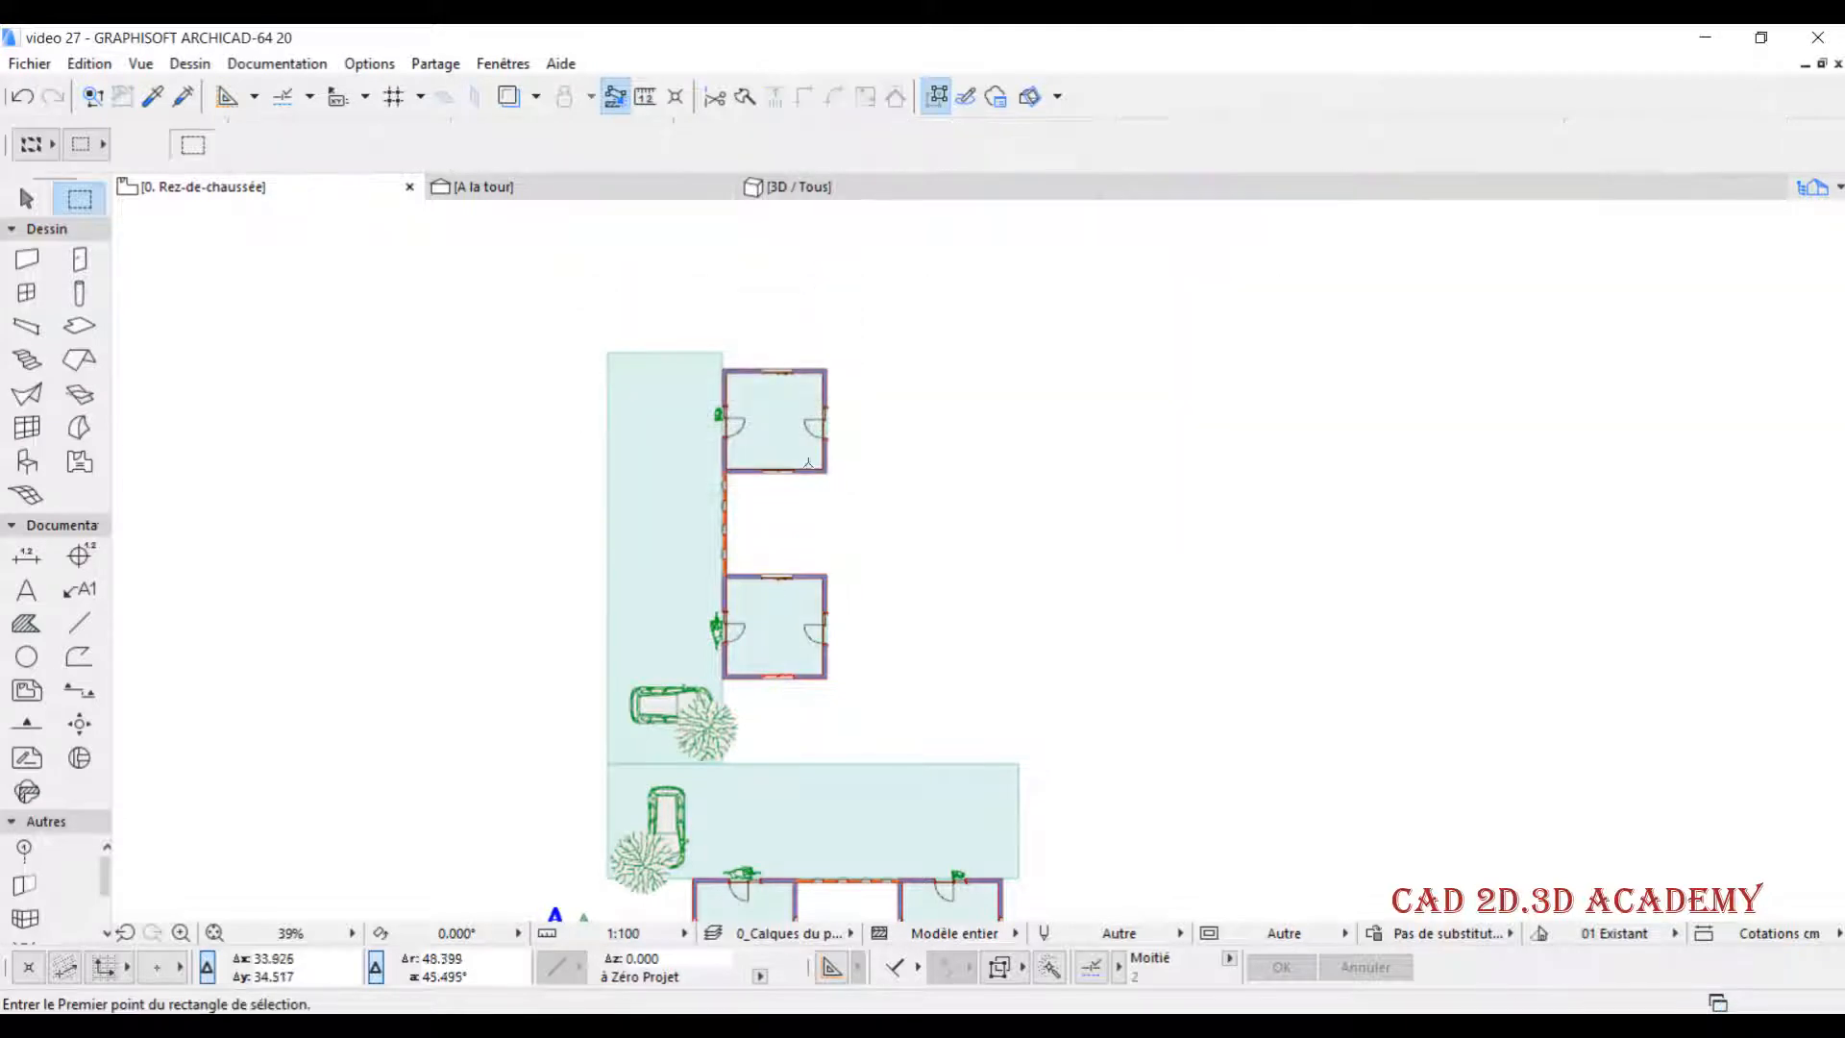
- Enclose the rotated building in a marquee and move it horizontally to the left, aligning its outer wall corner with the original building's left wall
{"action": "left_click", "coordinate": [528, 287]}
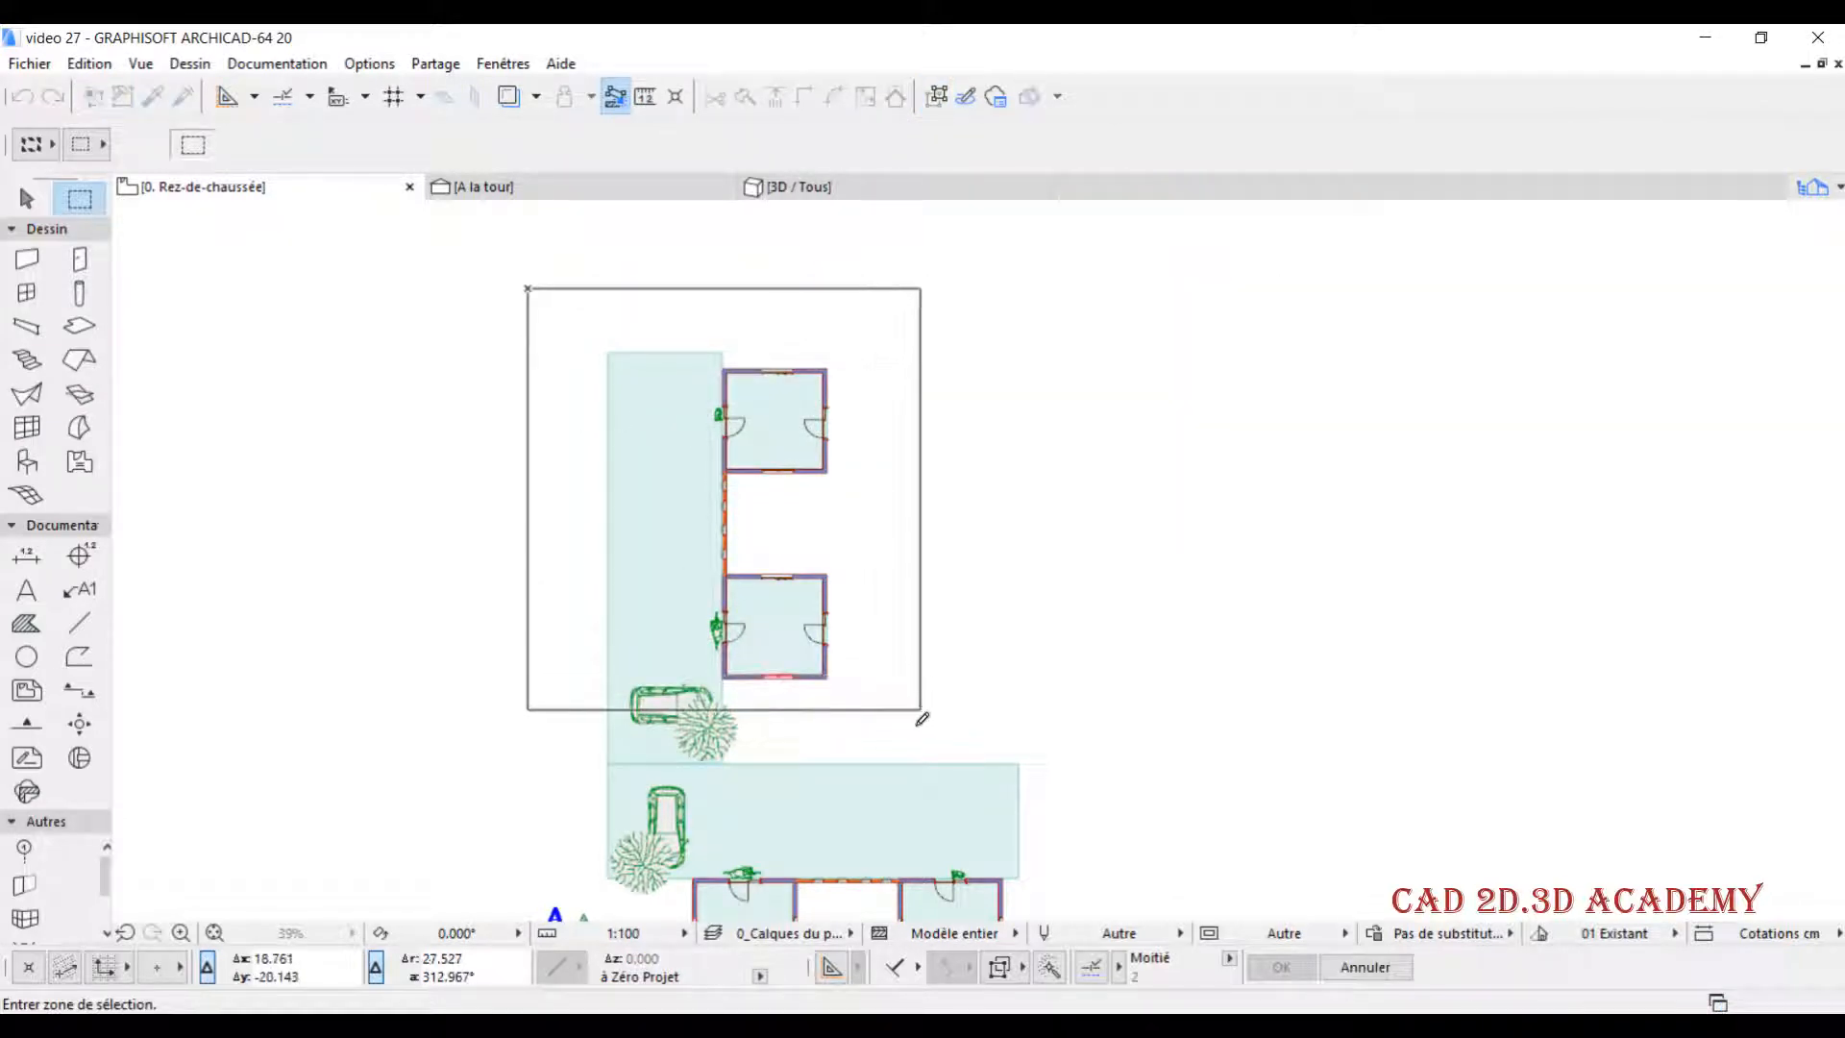
{"action": "left_click", "coordinate": [883, 738]}
{"action": "key", "text": "Escape"}
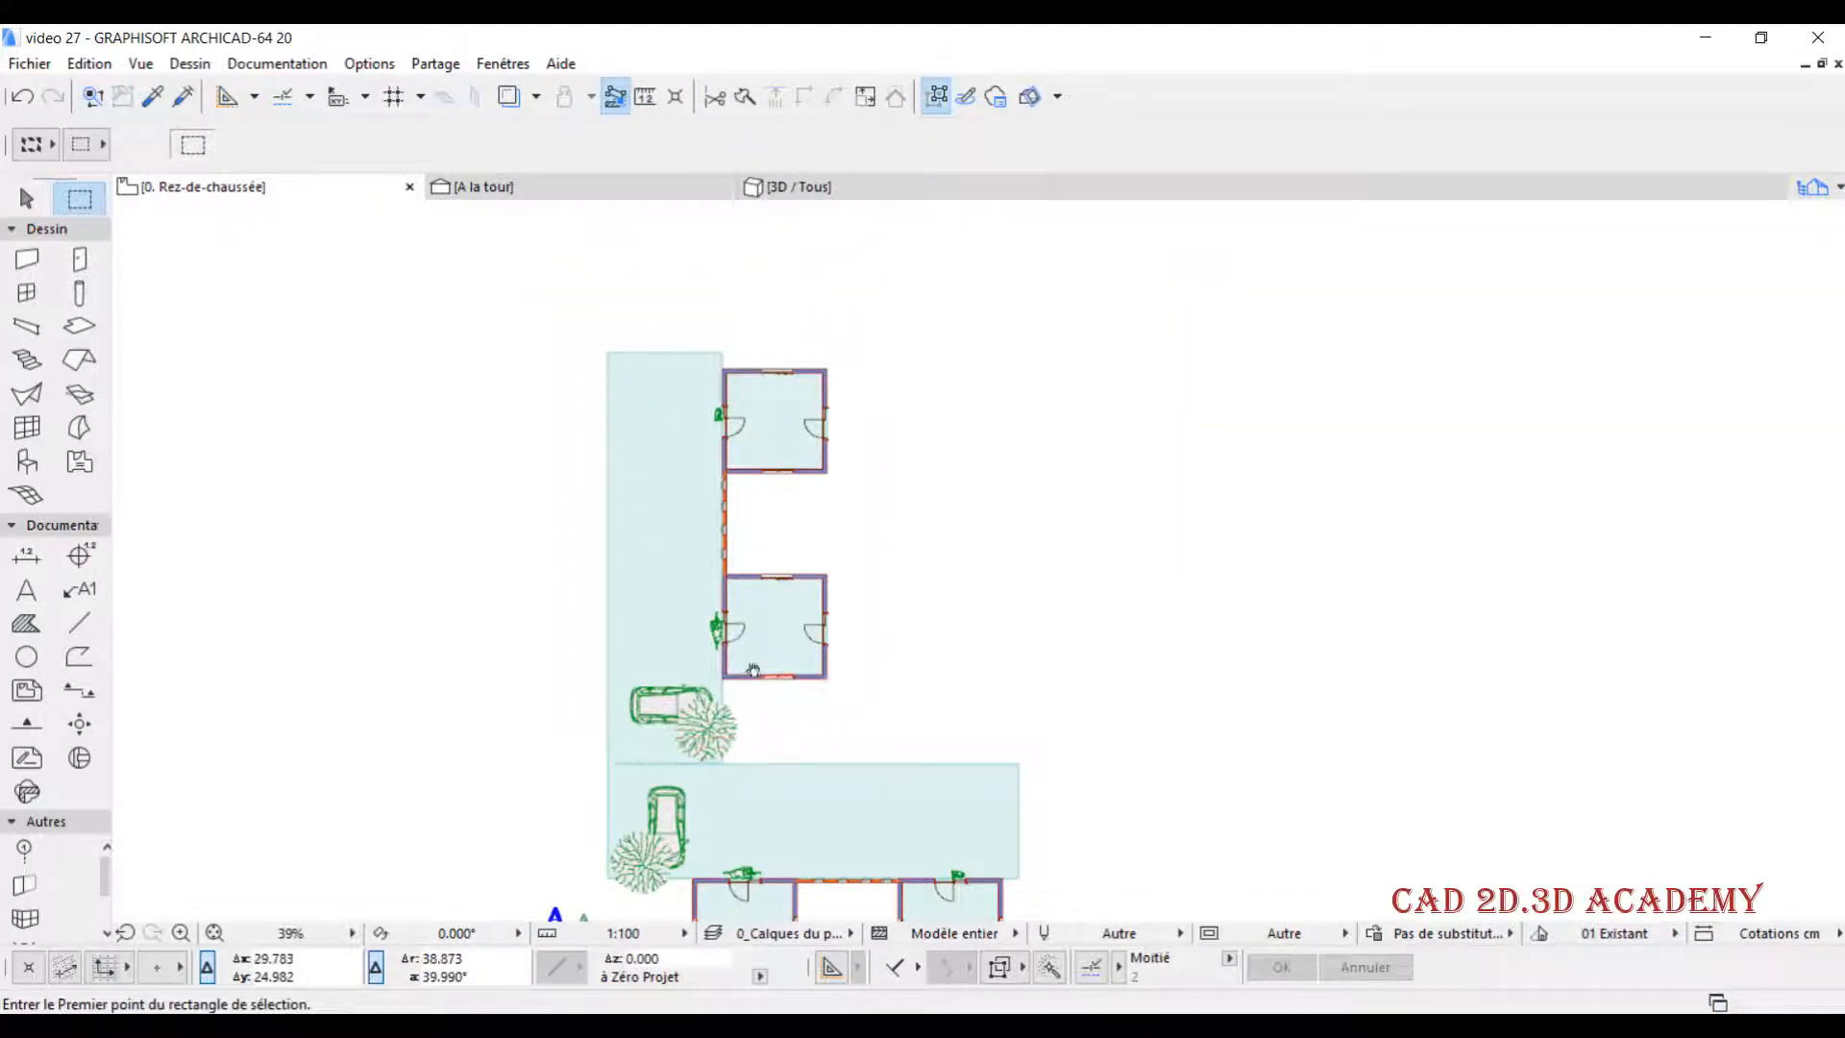
{"action": "middle_click_drag", "start_coordinate": [751, 673], "coordinate": [772, 576]}
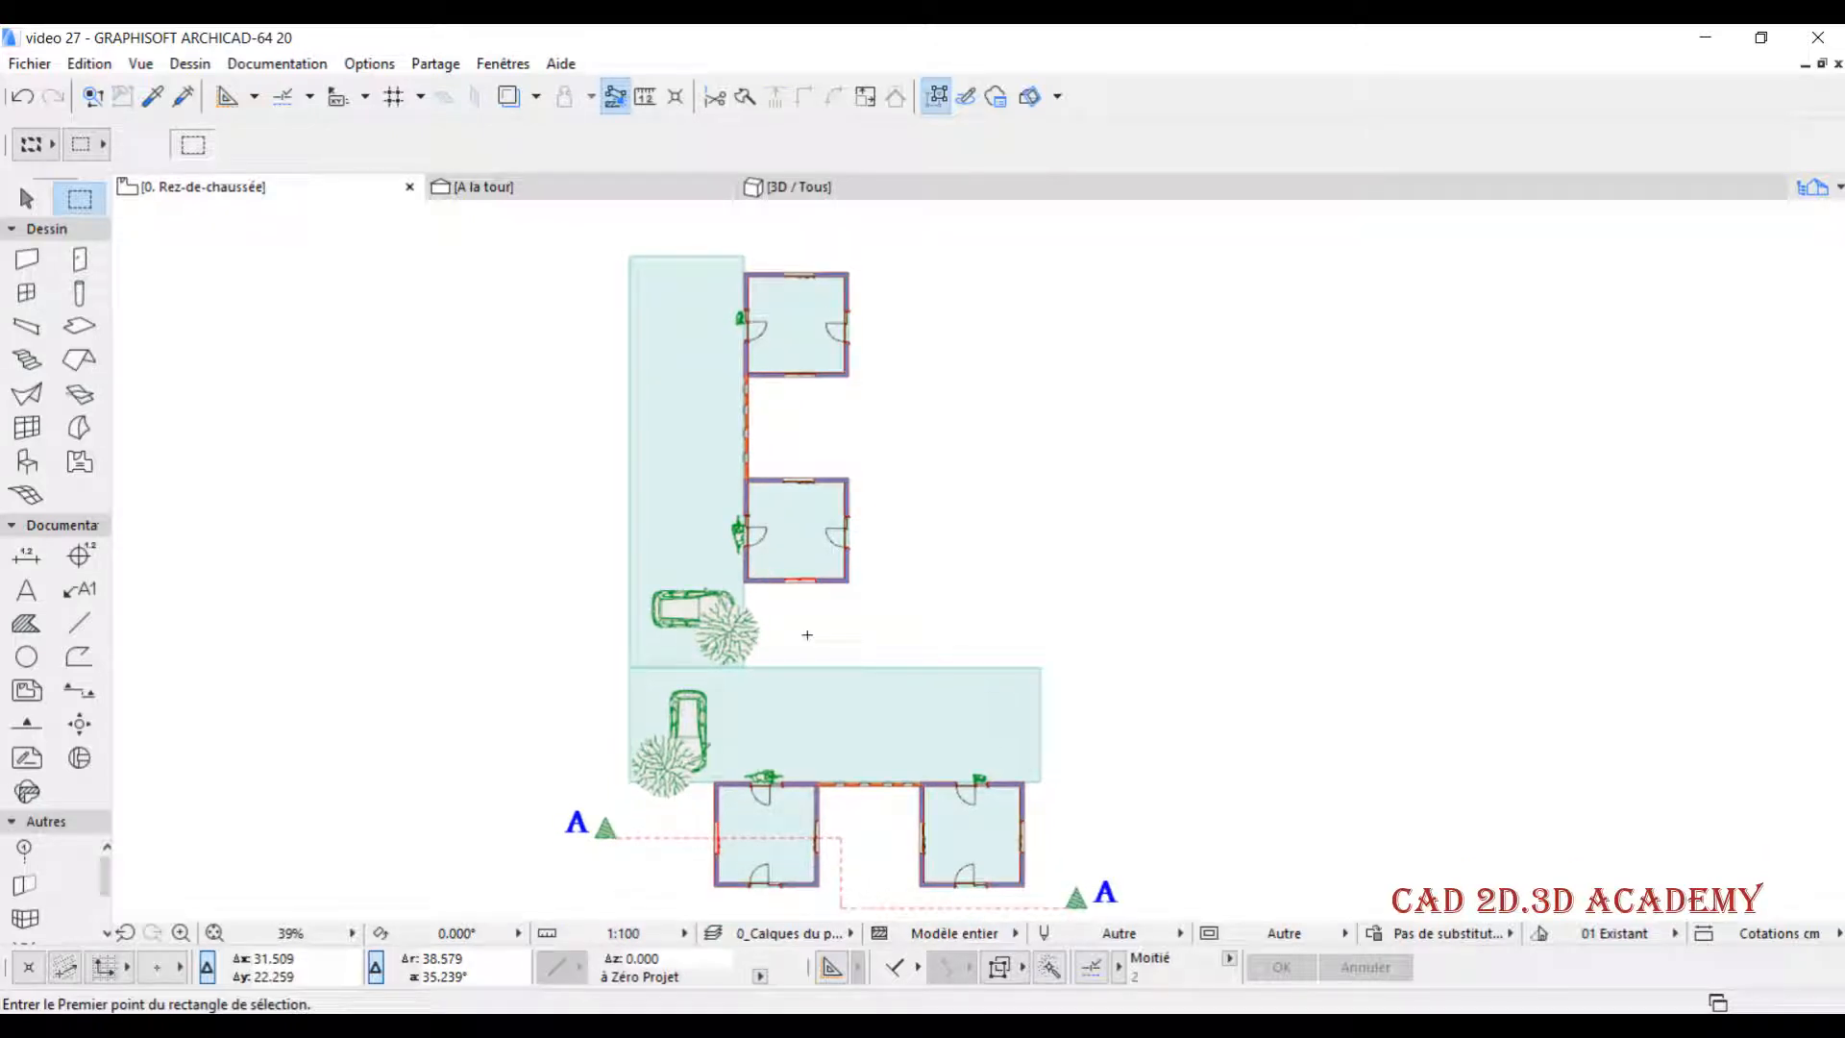
{"action": "key", "text": "ctrl+d"}
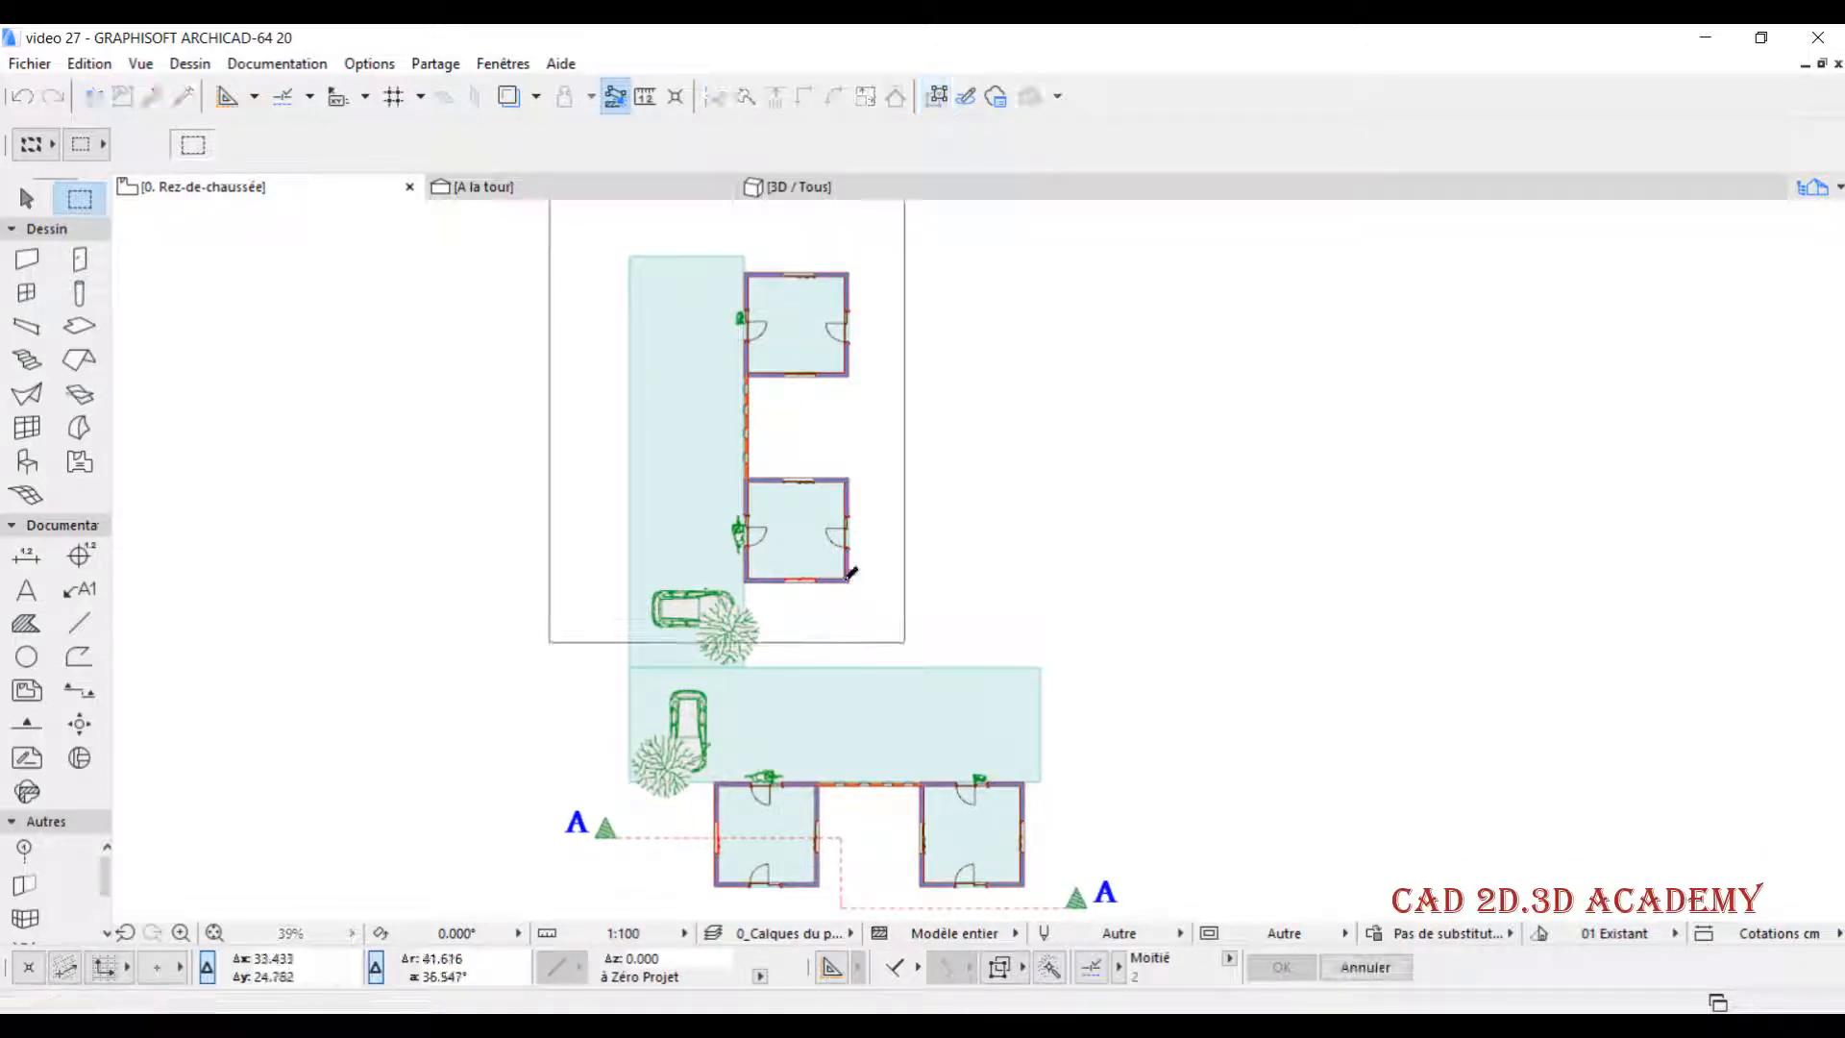
{"action": "left_click", "coordinate": [849, 581]}
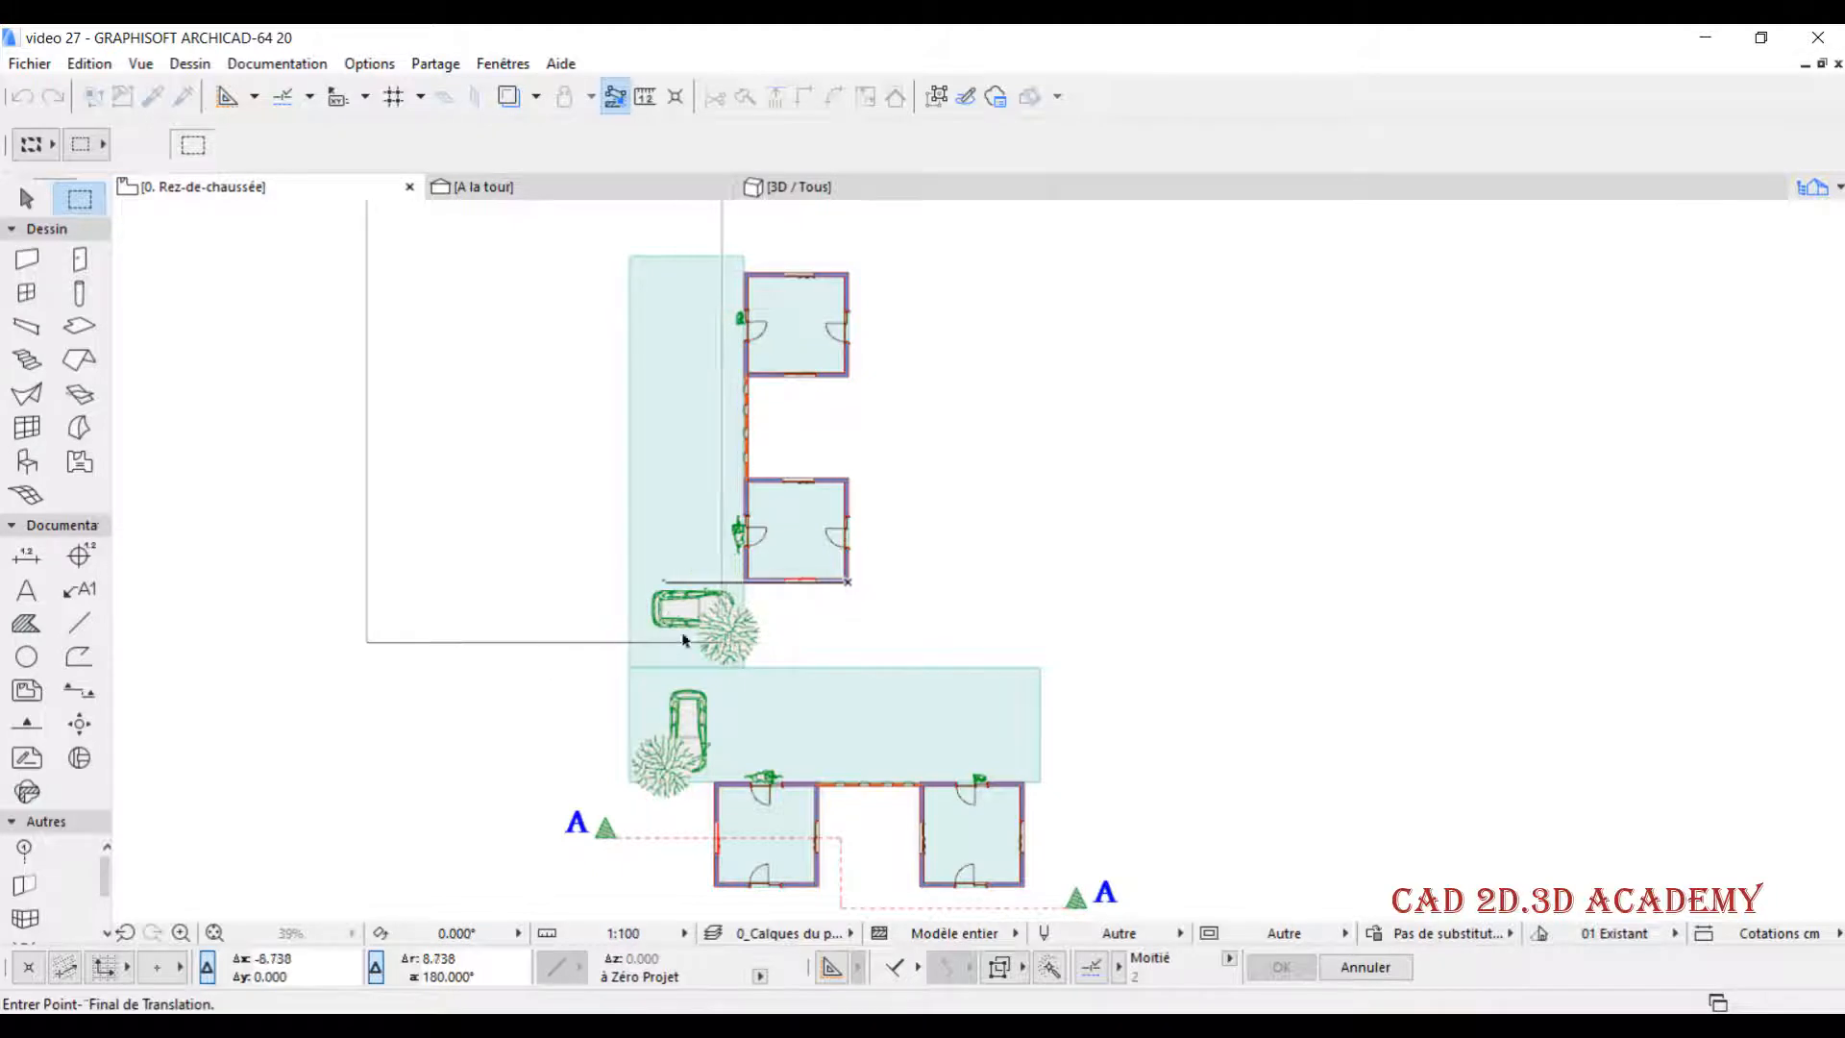
{"action": "left_click", "coordinate": [716, 802]}
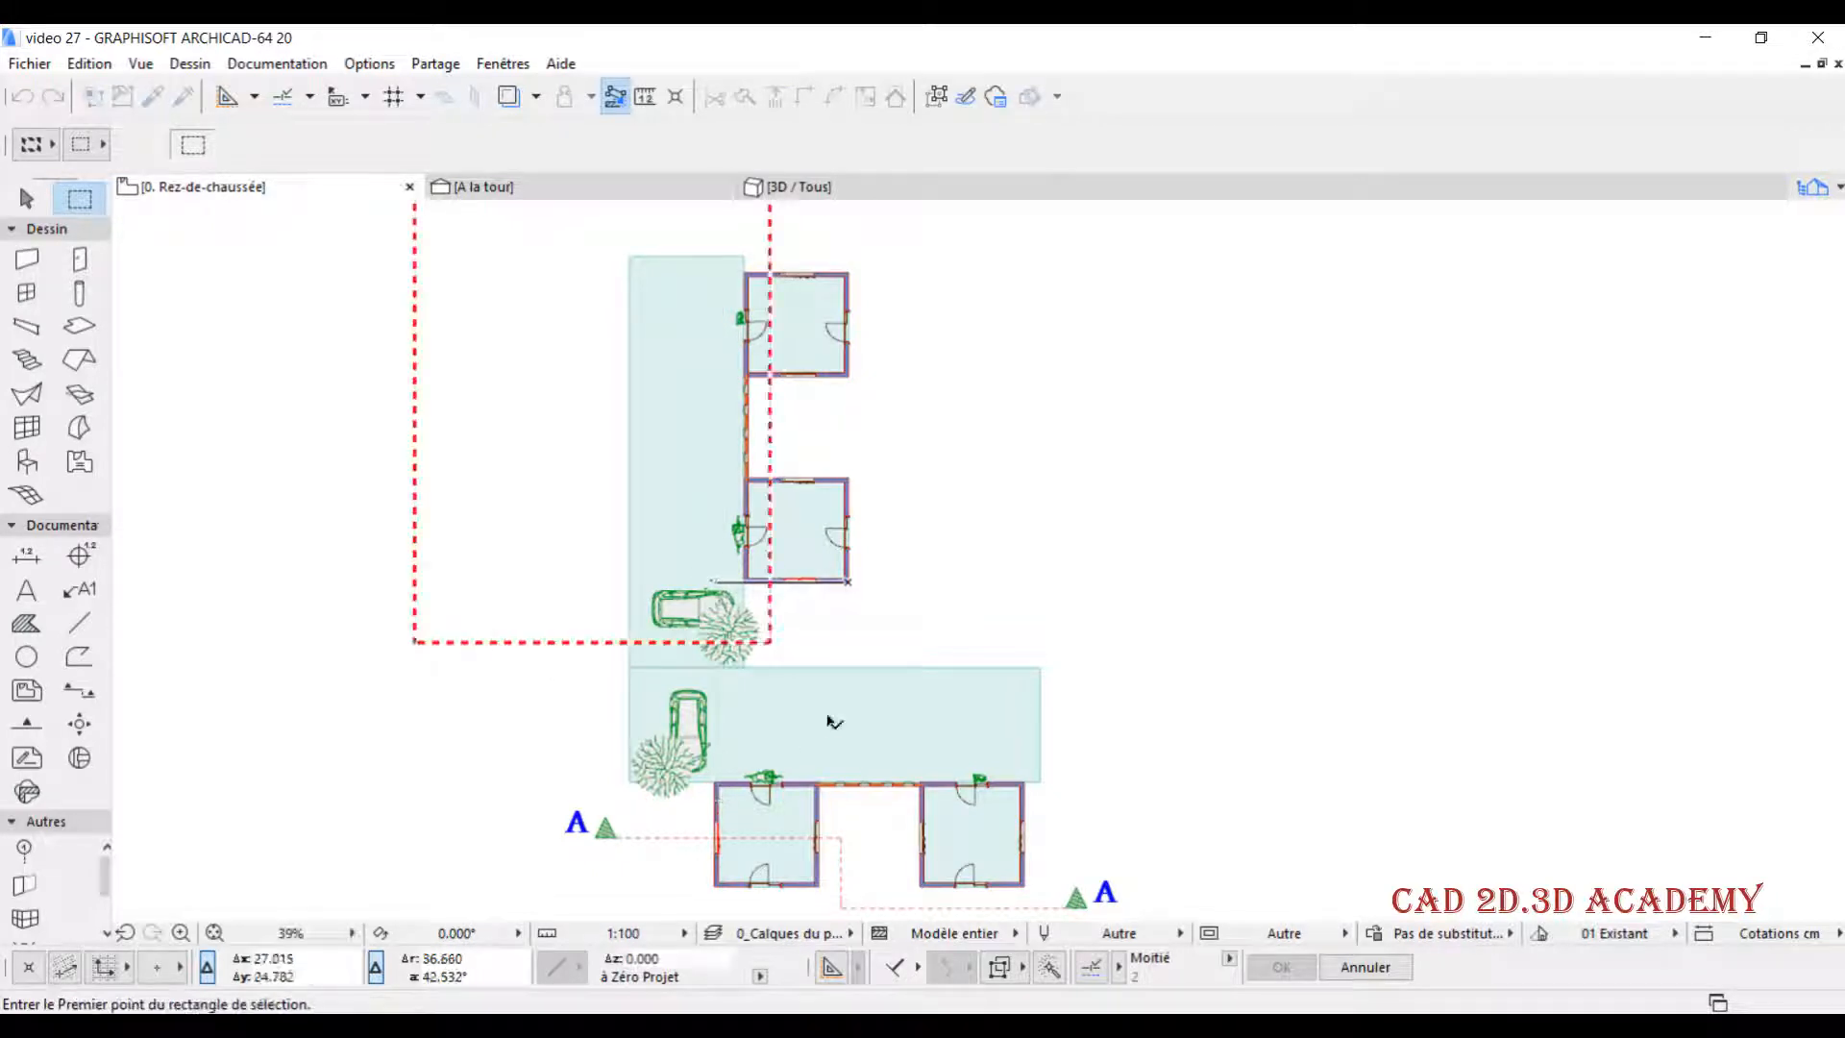
{"action": "scroll", "coordinate": [601, 668], "scroll_direction": "up", "scroll_amount": 3}
{"action": "key", "text": "Escape"}
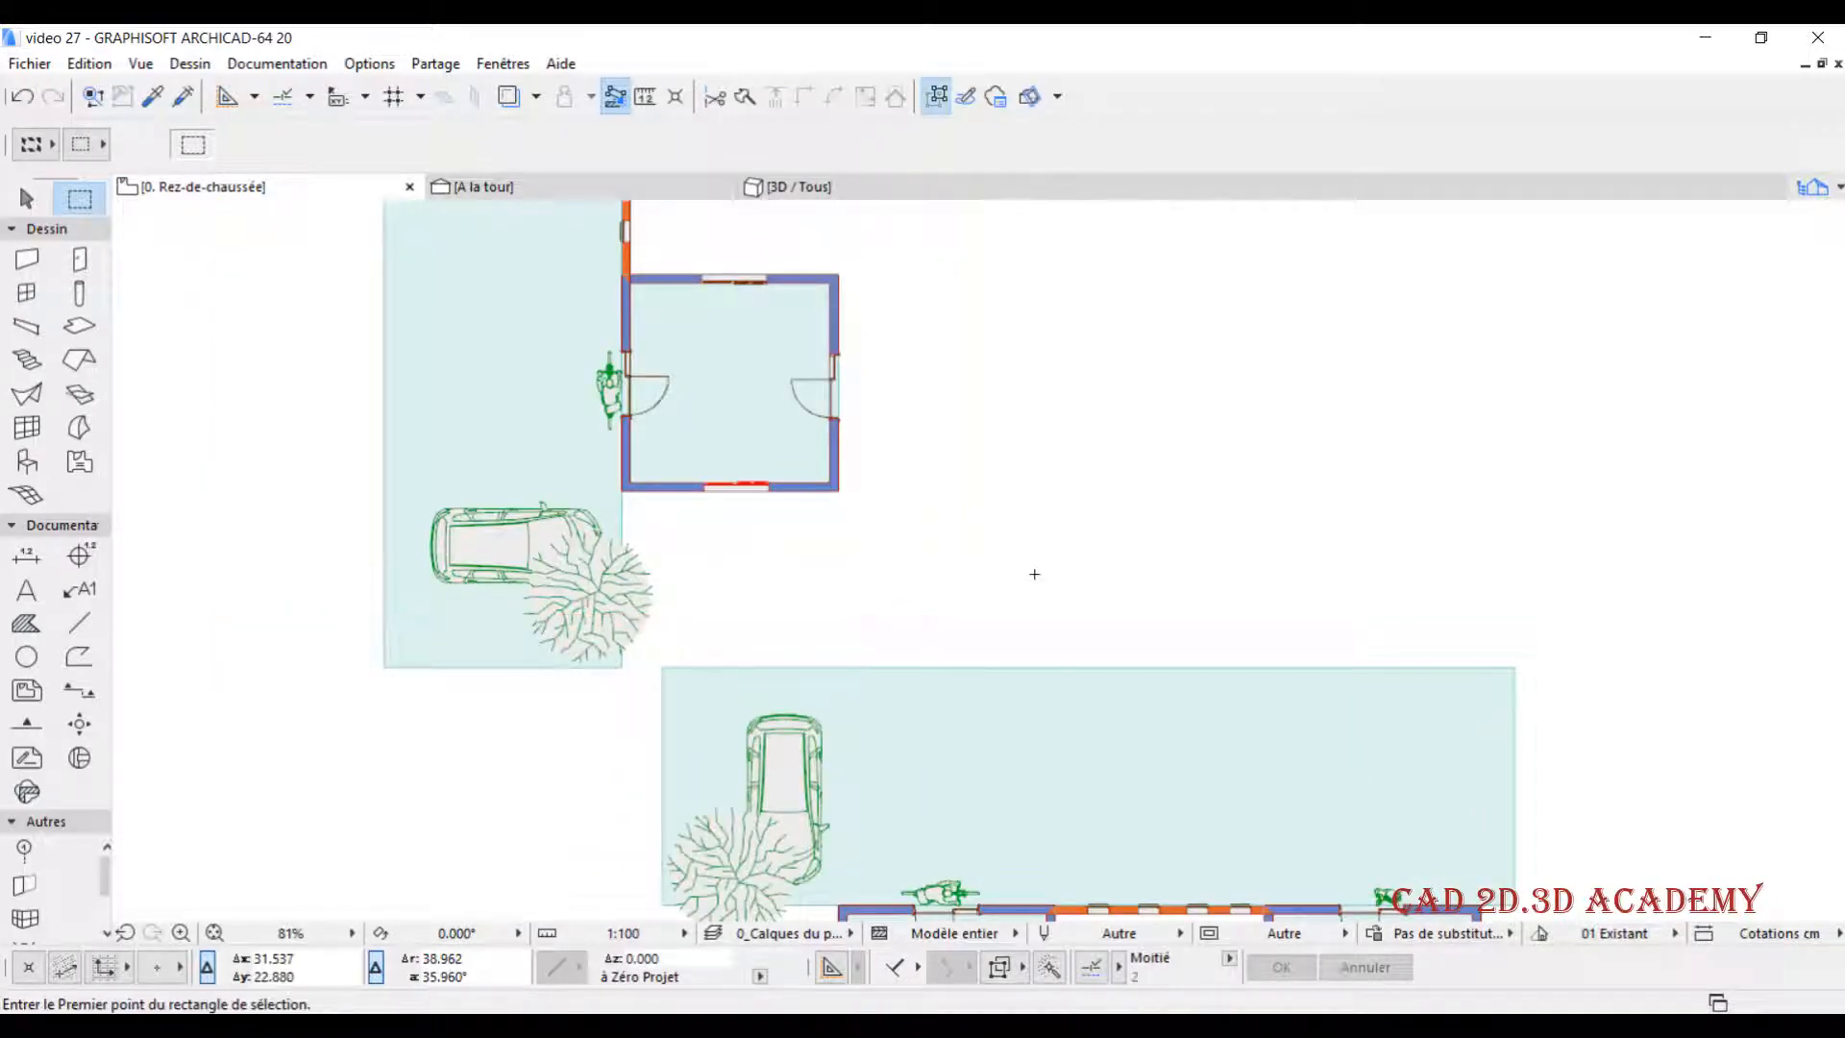
- Examine the original and the rotated building in the 3D view
{"action": "scroll", "coordinate": [846, 639], "scroll_direction": "down", "scroll_amount": 3}
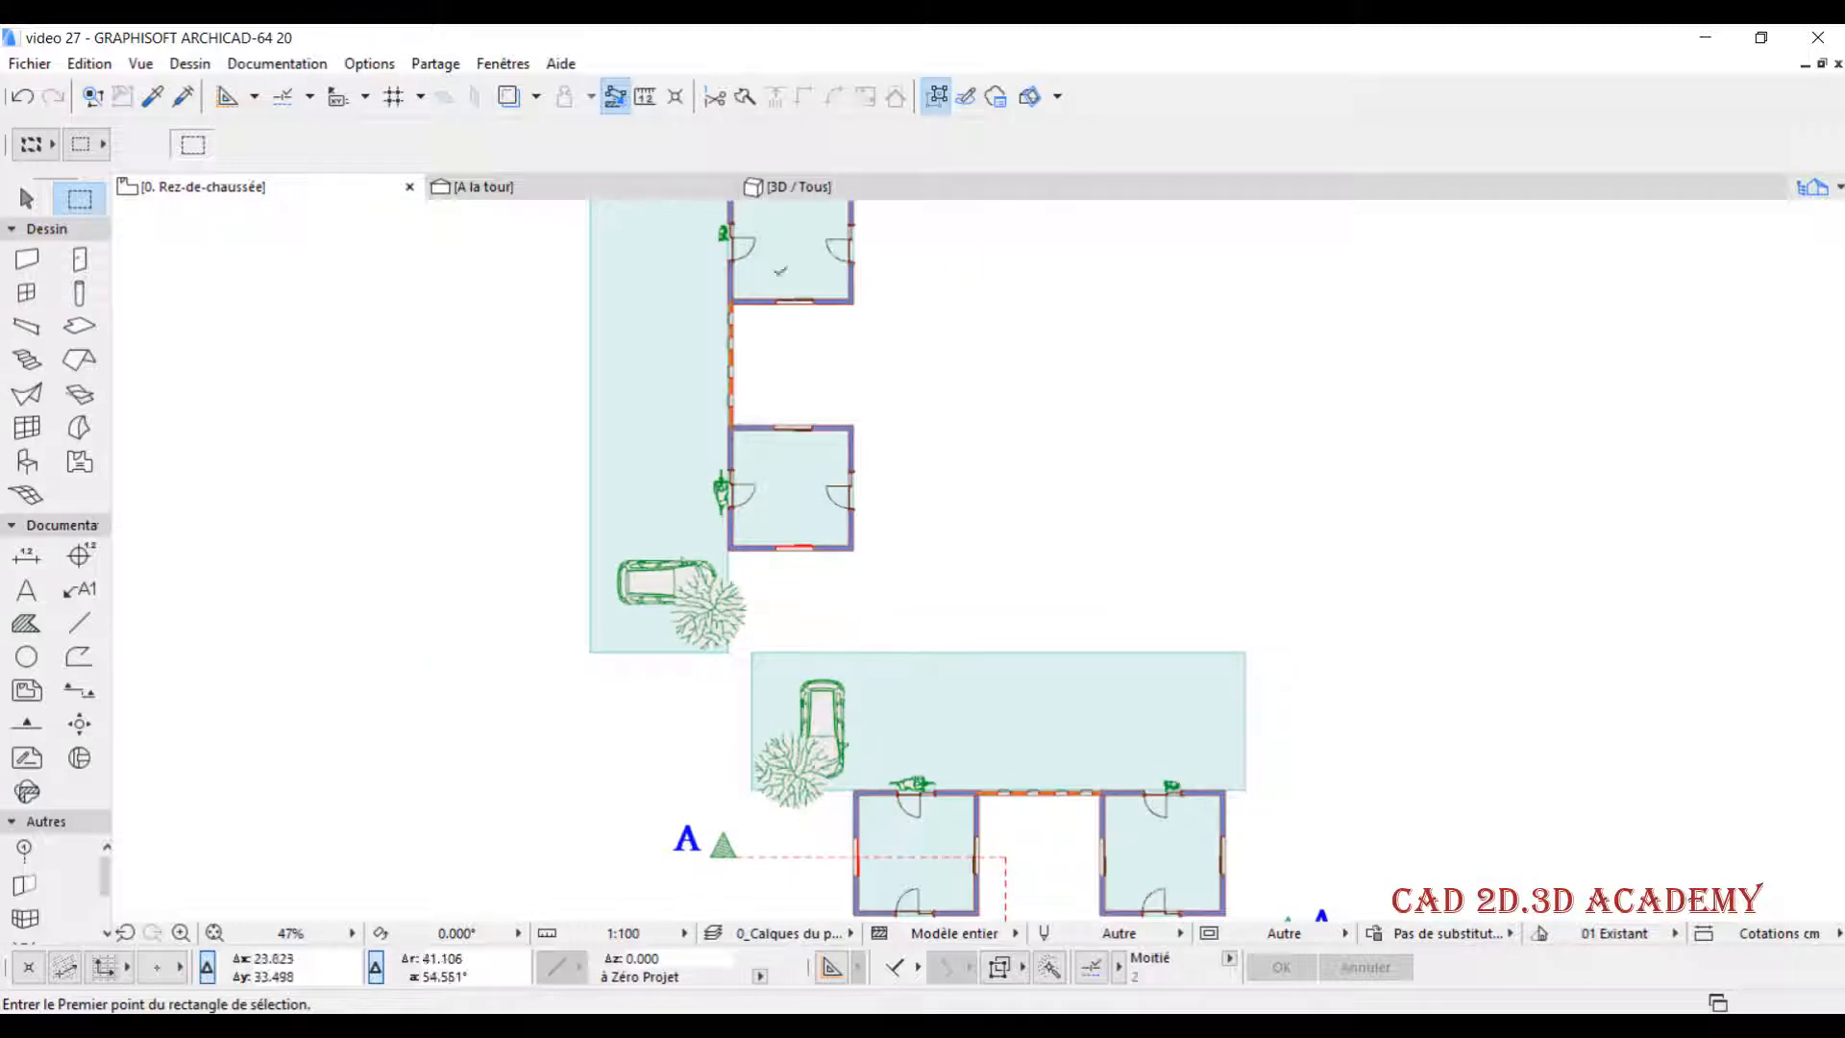
{"action": "left_click", "coordinate": [832, 182]}
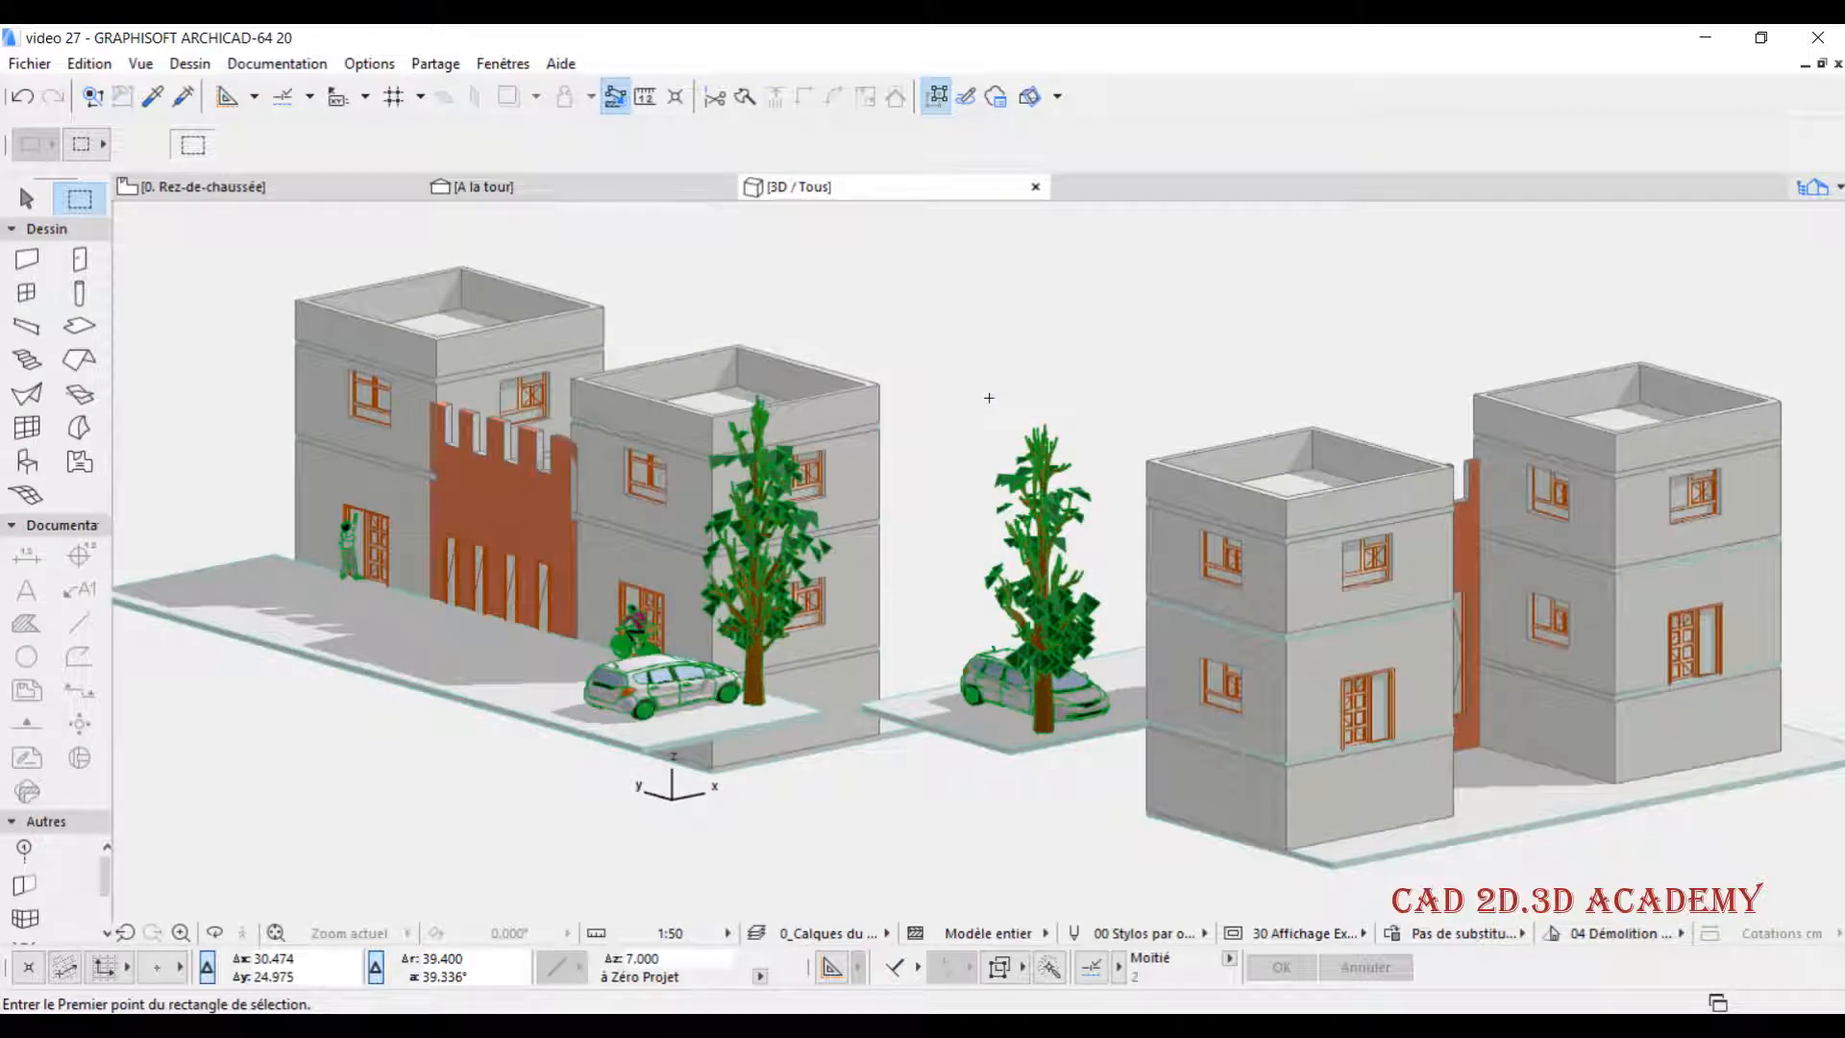
{"action": "middle_click_drag", "start_coordinate": [964, 391], "coordinate": [910, 408]}
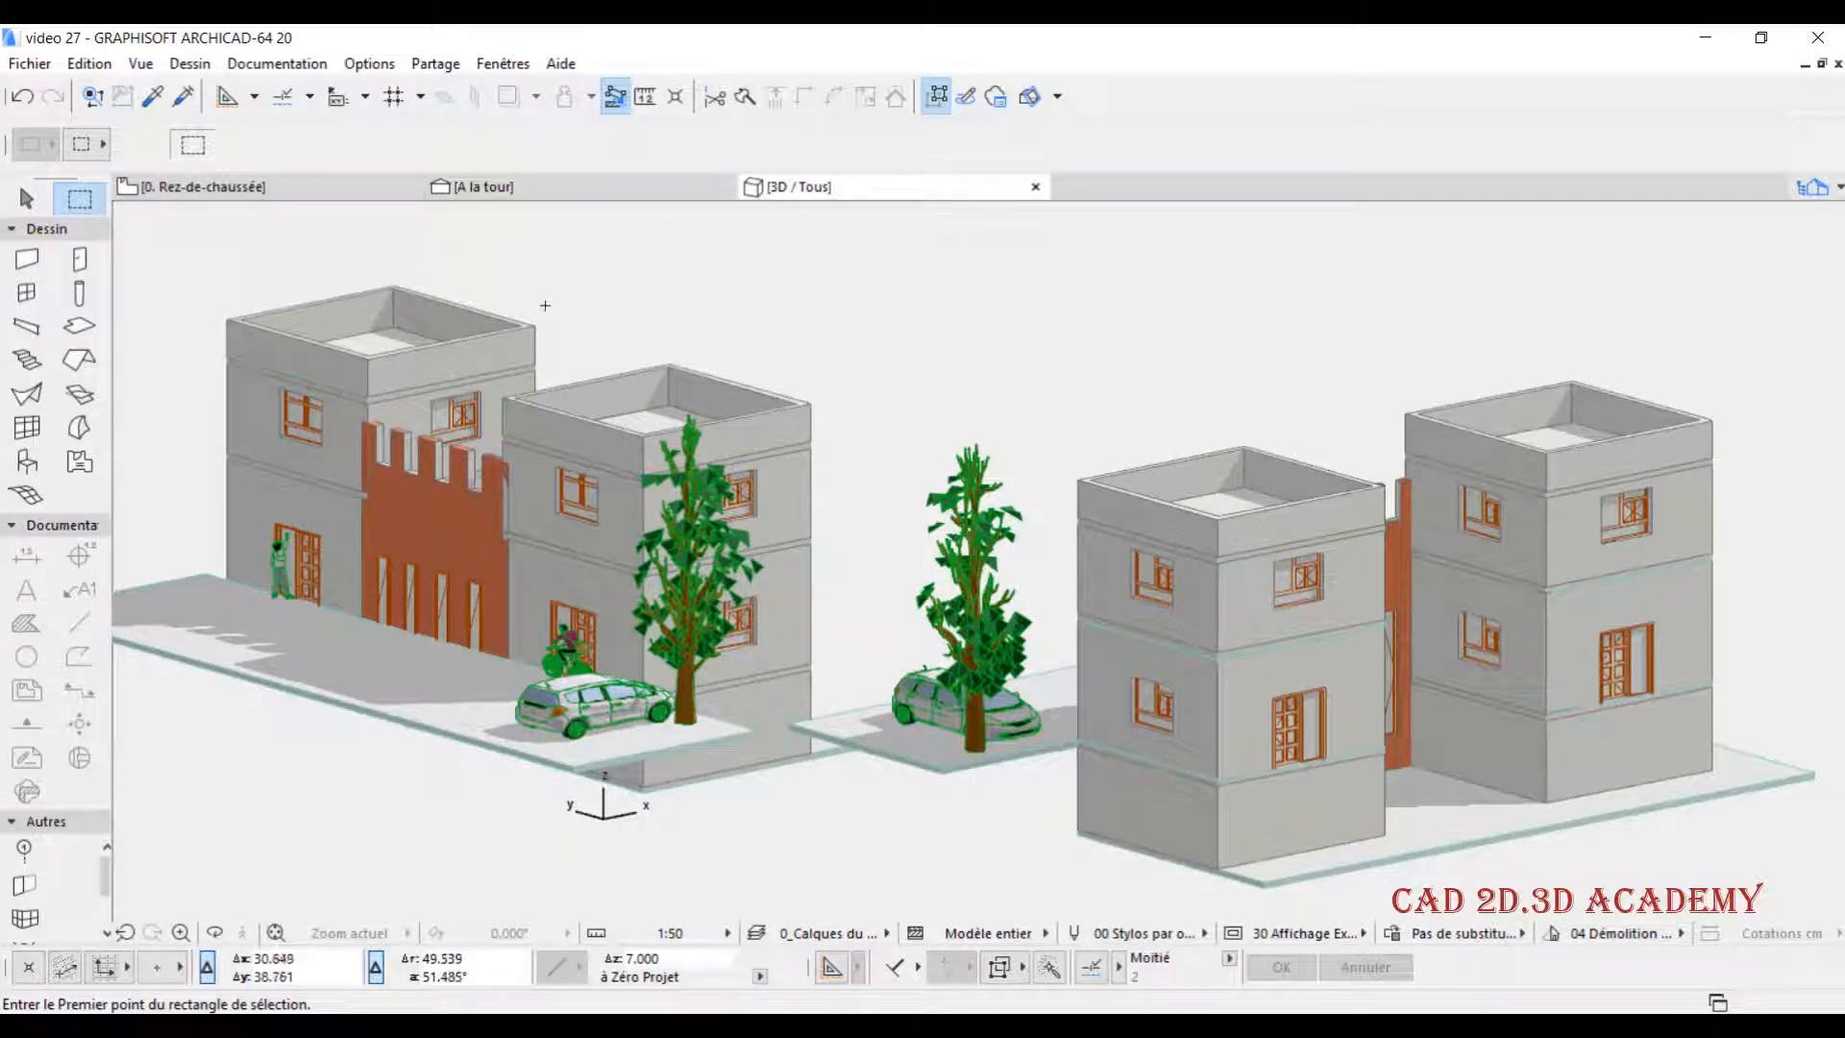
- On the Rez-de-chaussée plan, stretch the left end of section line A outward past the original building's tree
{"action": "left_click", "coordinate": [325, 193]}
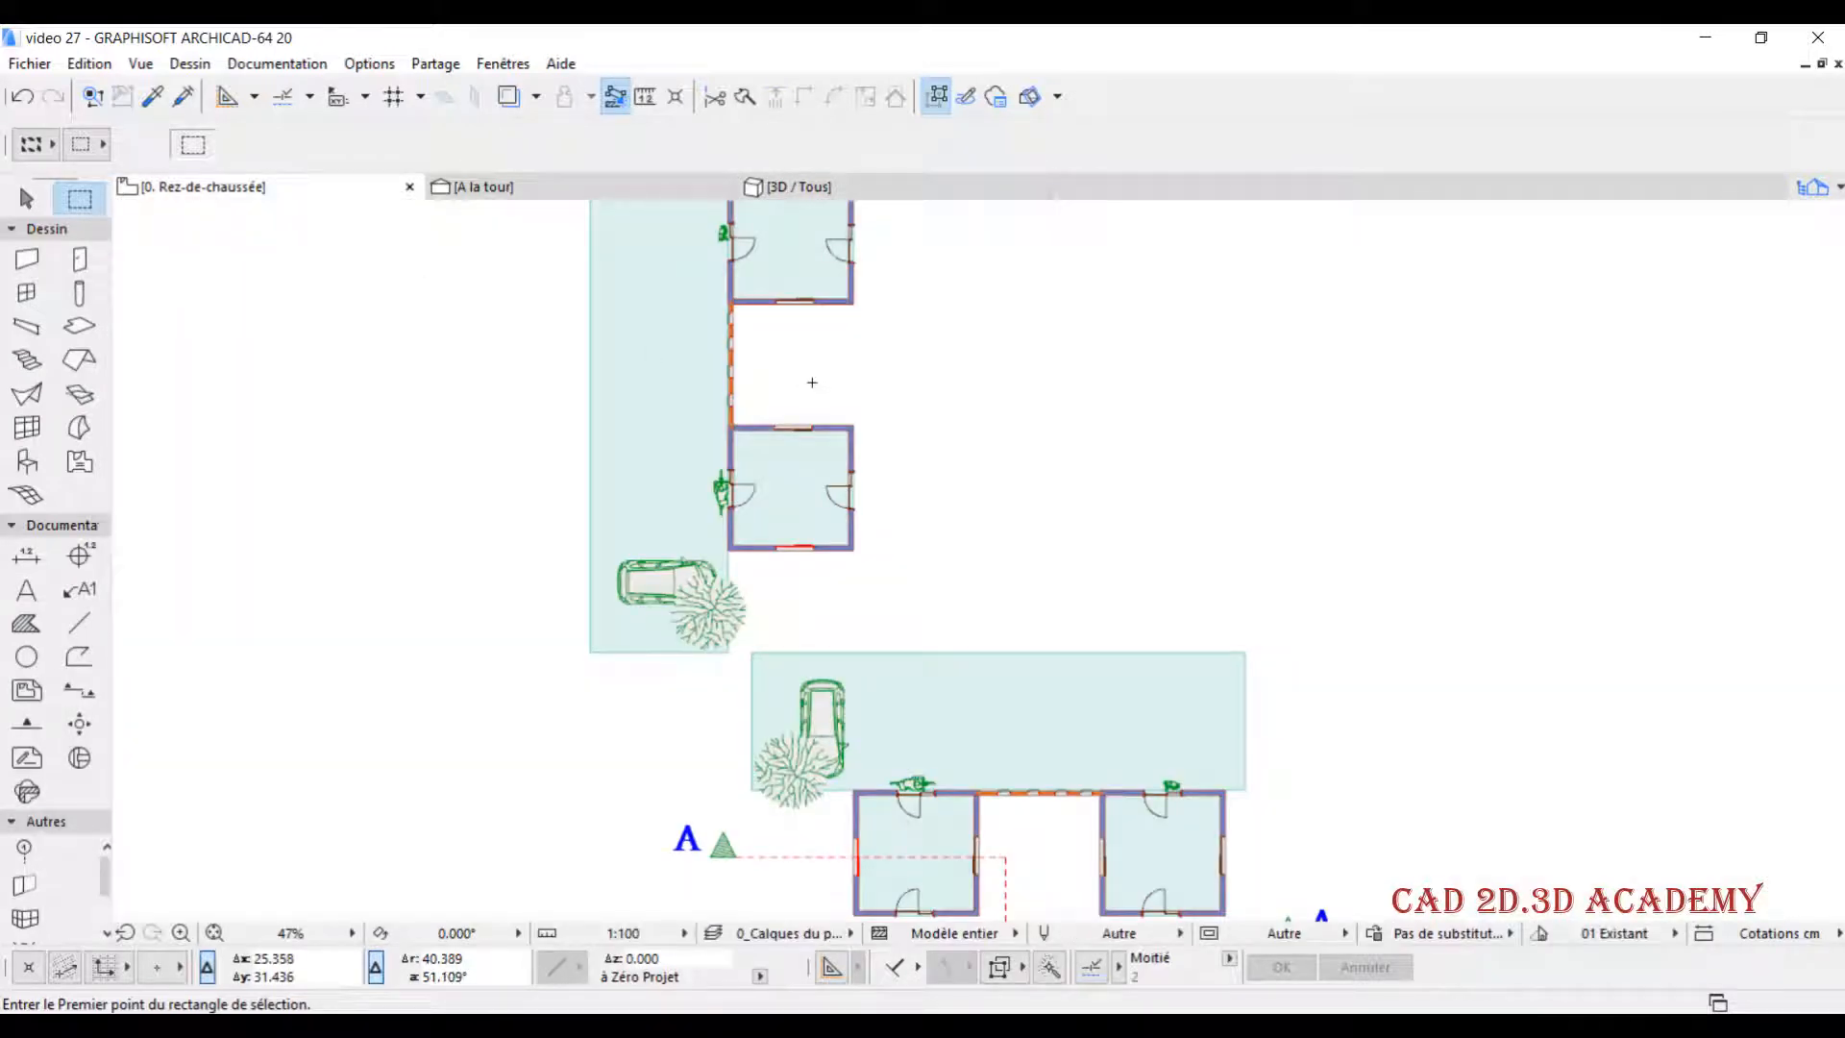
{"action": "middle_click_drag", "start_coordinate": [676, 632], "coordinate": [647, 444]}
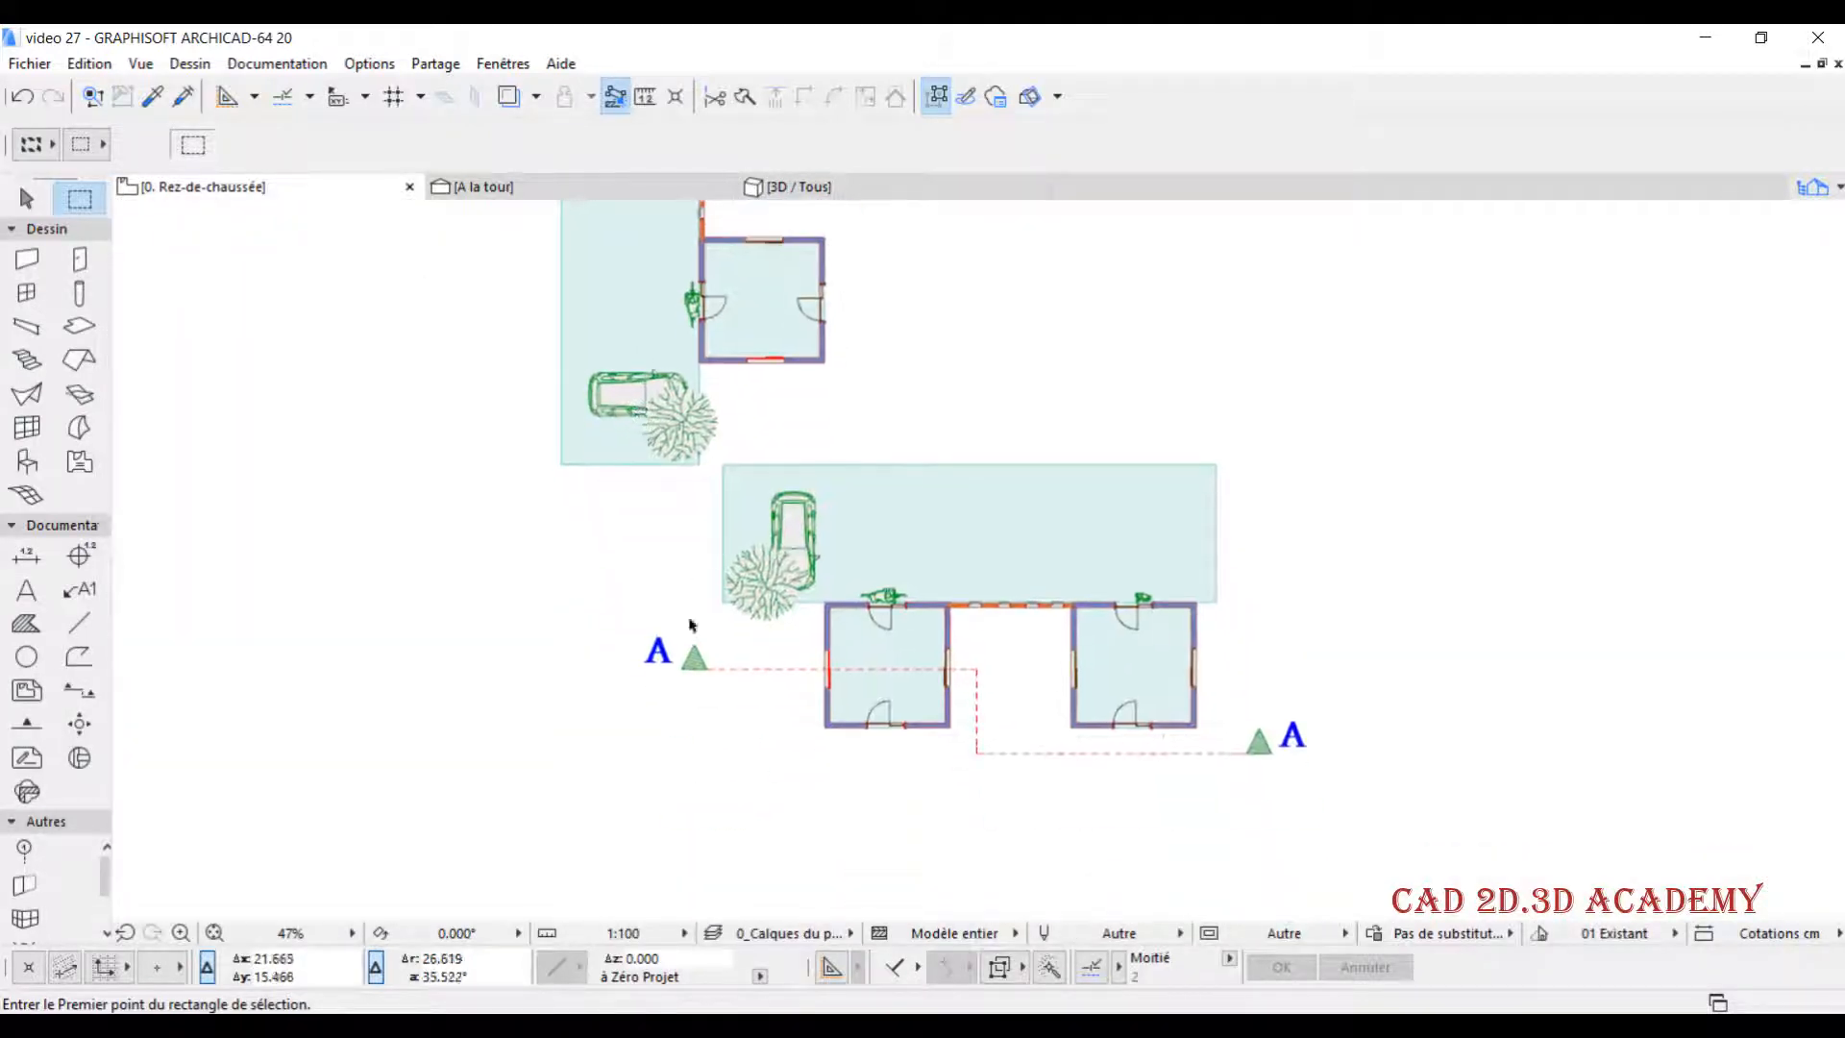
{"action": "left_click", "coordinate": [715, 669]}
{"action": "left_click", "coordinate": [709, 669]}
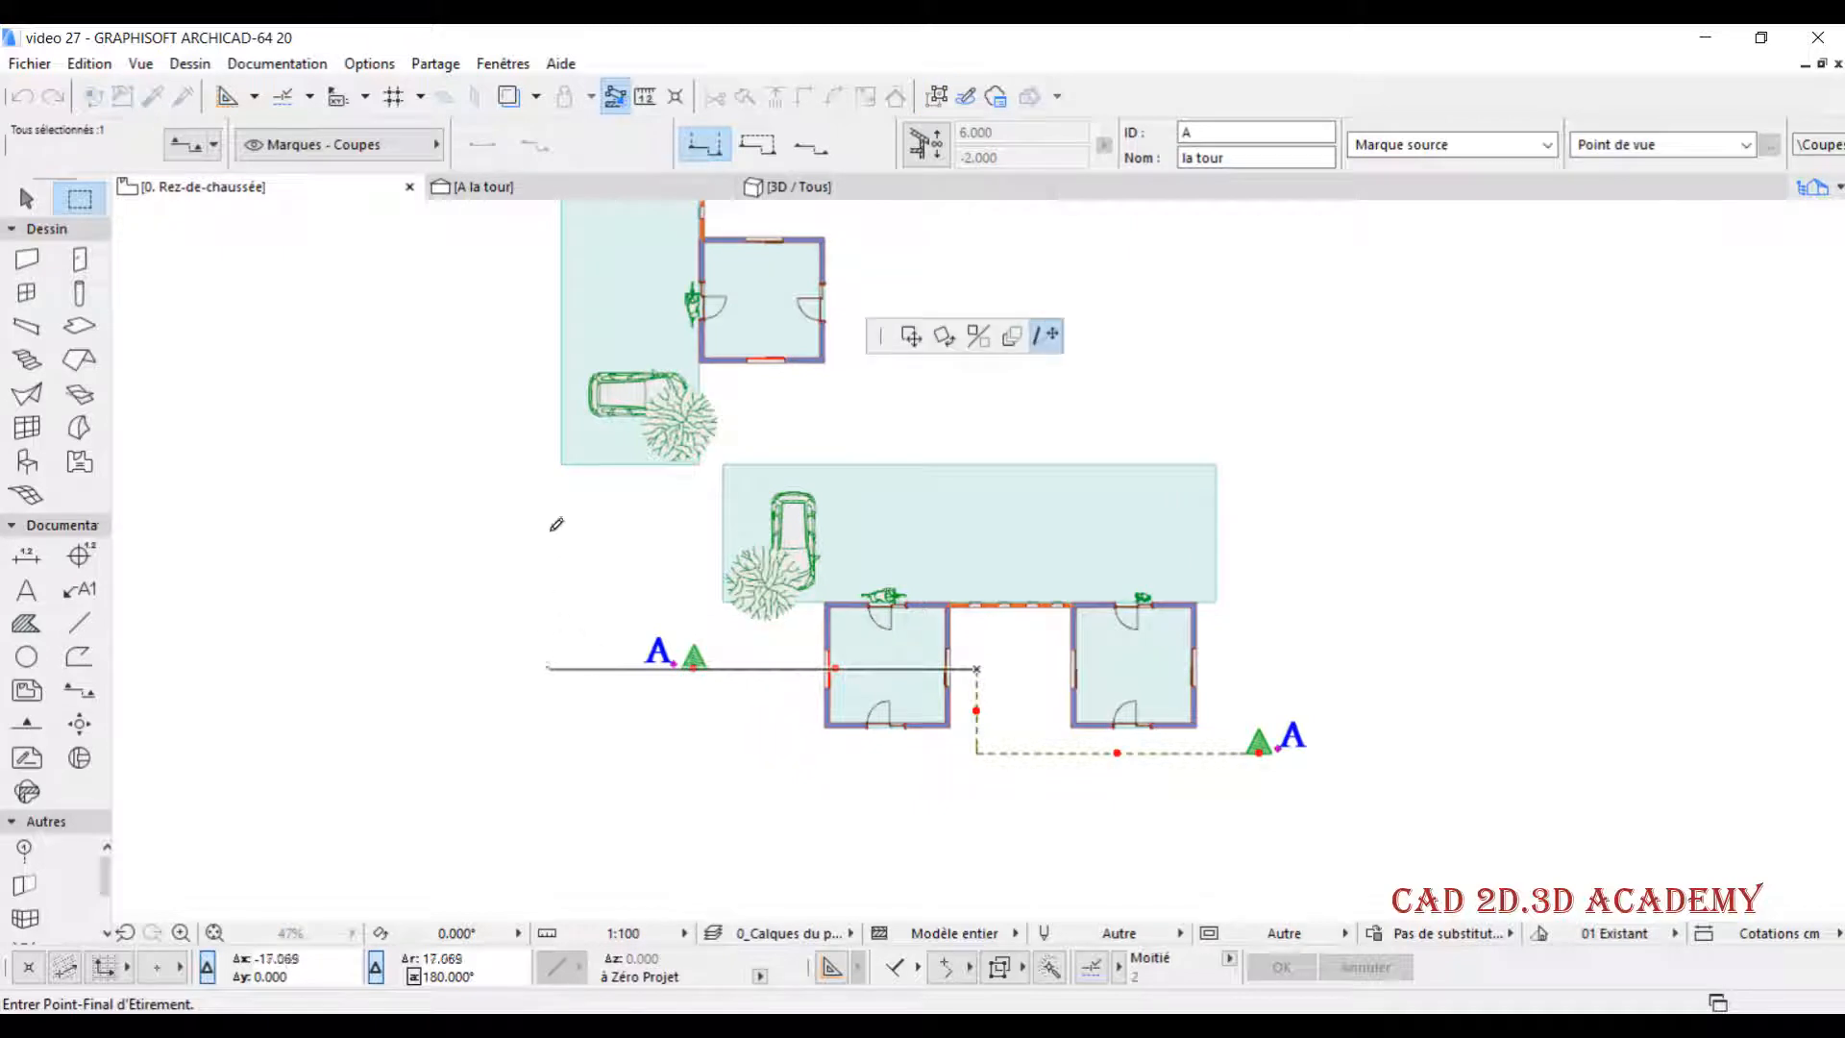
{"action": "left_click", "coordinate": [565, 469]}
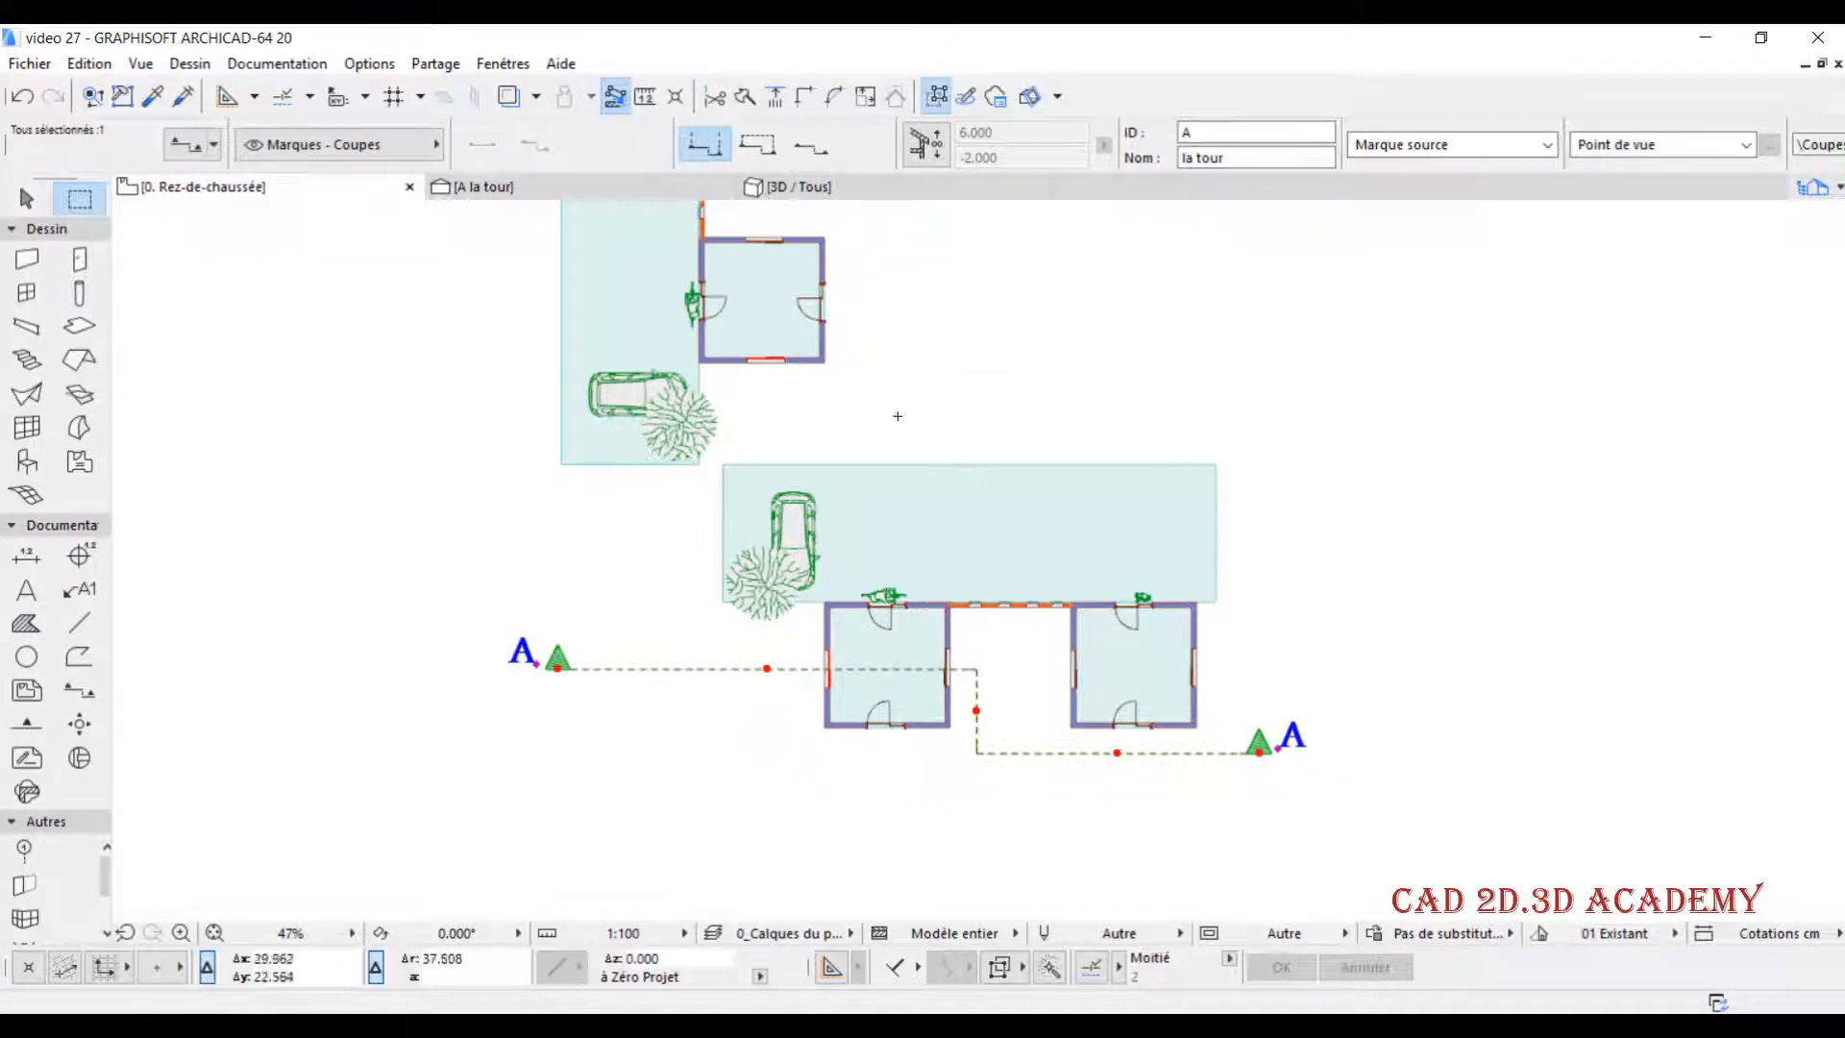
{"action": "key", "text": "Escape"}
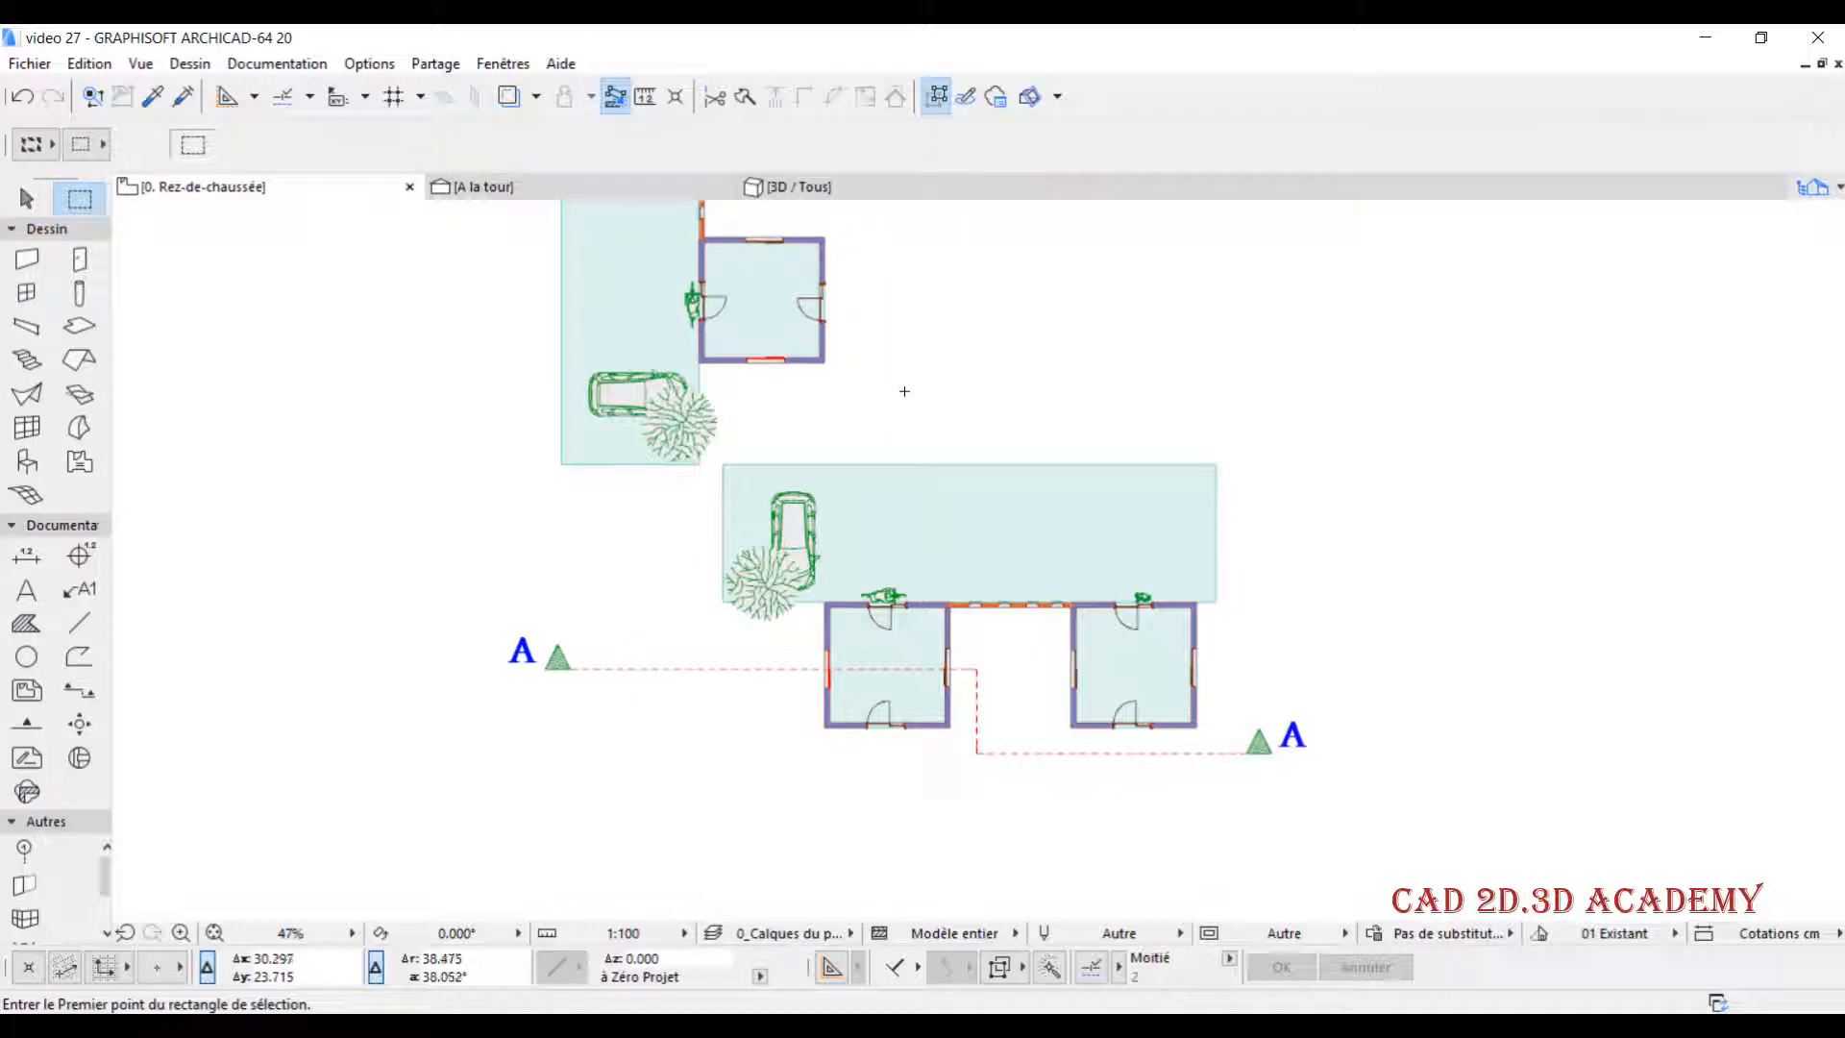
- Check the horizontal range of section line A on the plan and examine the full A la tour section
{"action": "scroll", "coordinate": [887, 419], "scroll_direction": "down", "scroll_amount": 1}
{"action": "middle_click_drag", "start_coordinate": [823, 429], "coordinate": [760, 508]}
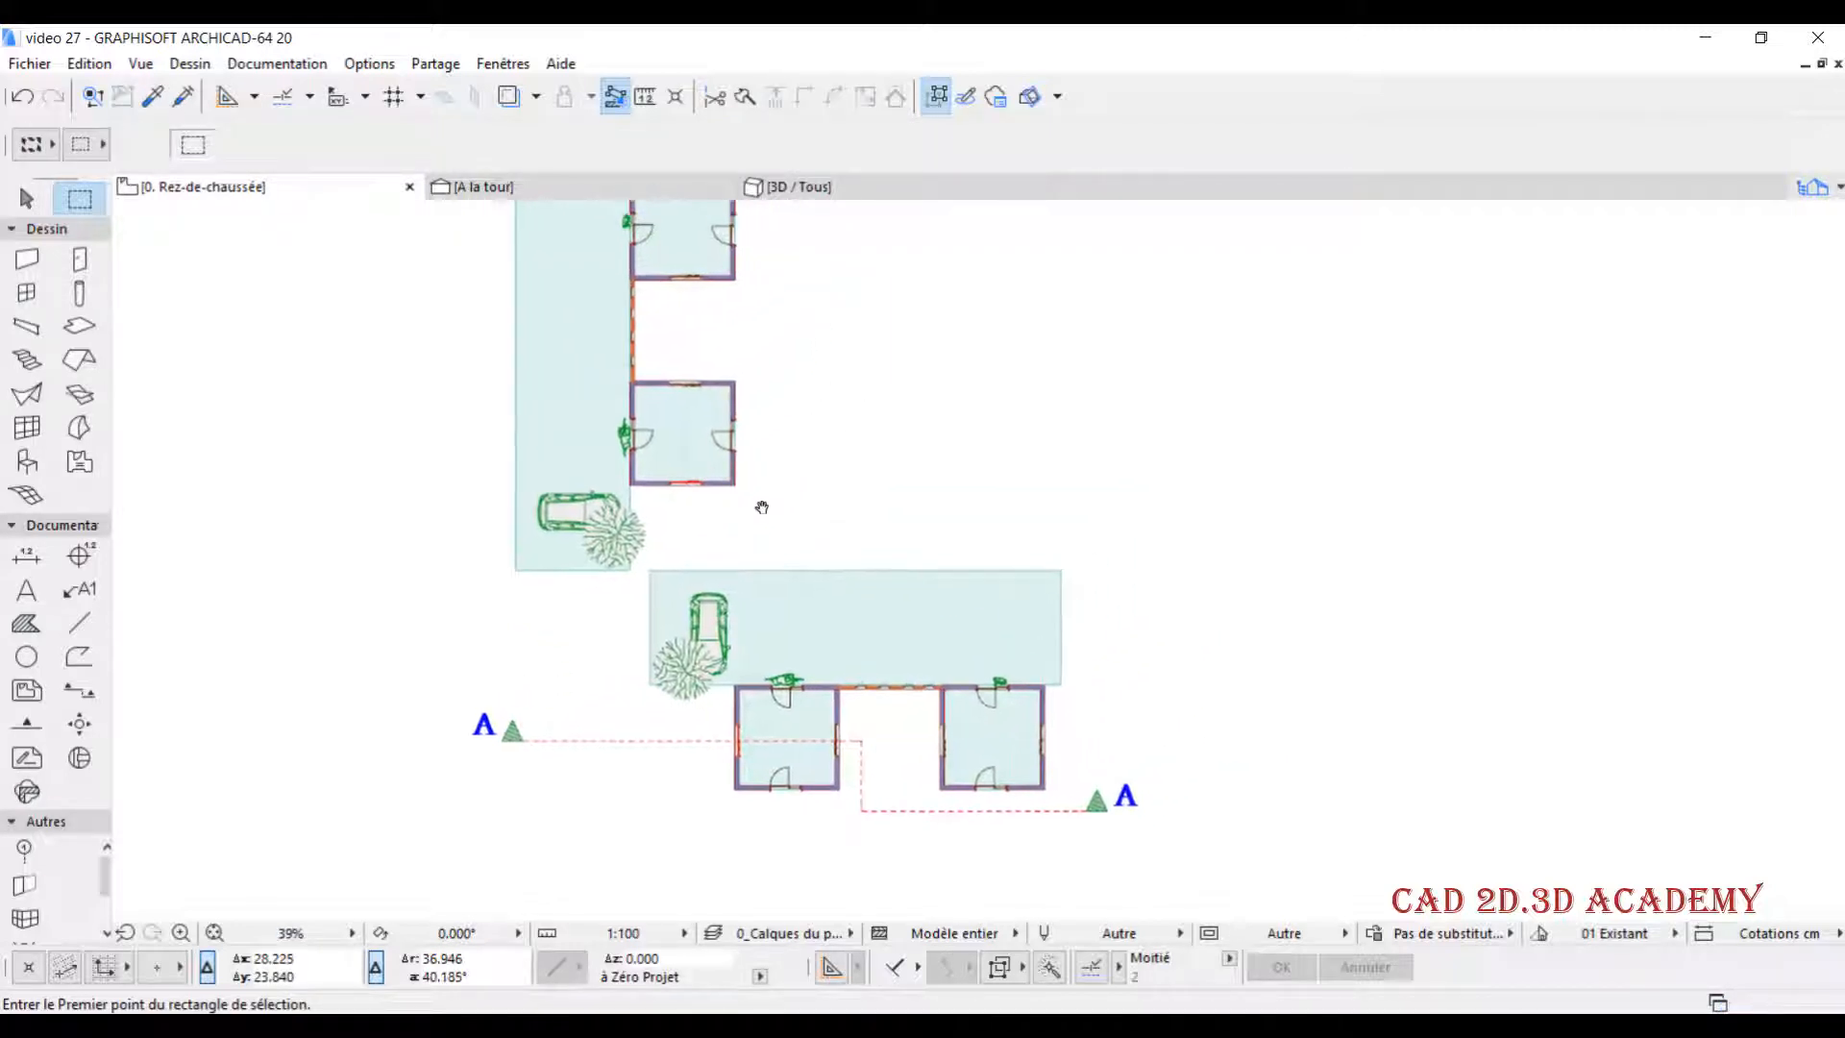
{"action": "scroll", "coordinate": [815, 475], "scroll_direction": "down", "scroll_amount": 1}
{"action": "middle_click_drag", "start_coordinate": [845, 462], "coordinate": [774, 506]}
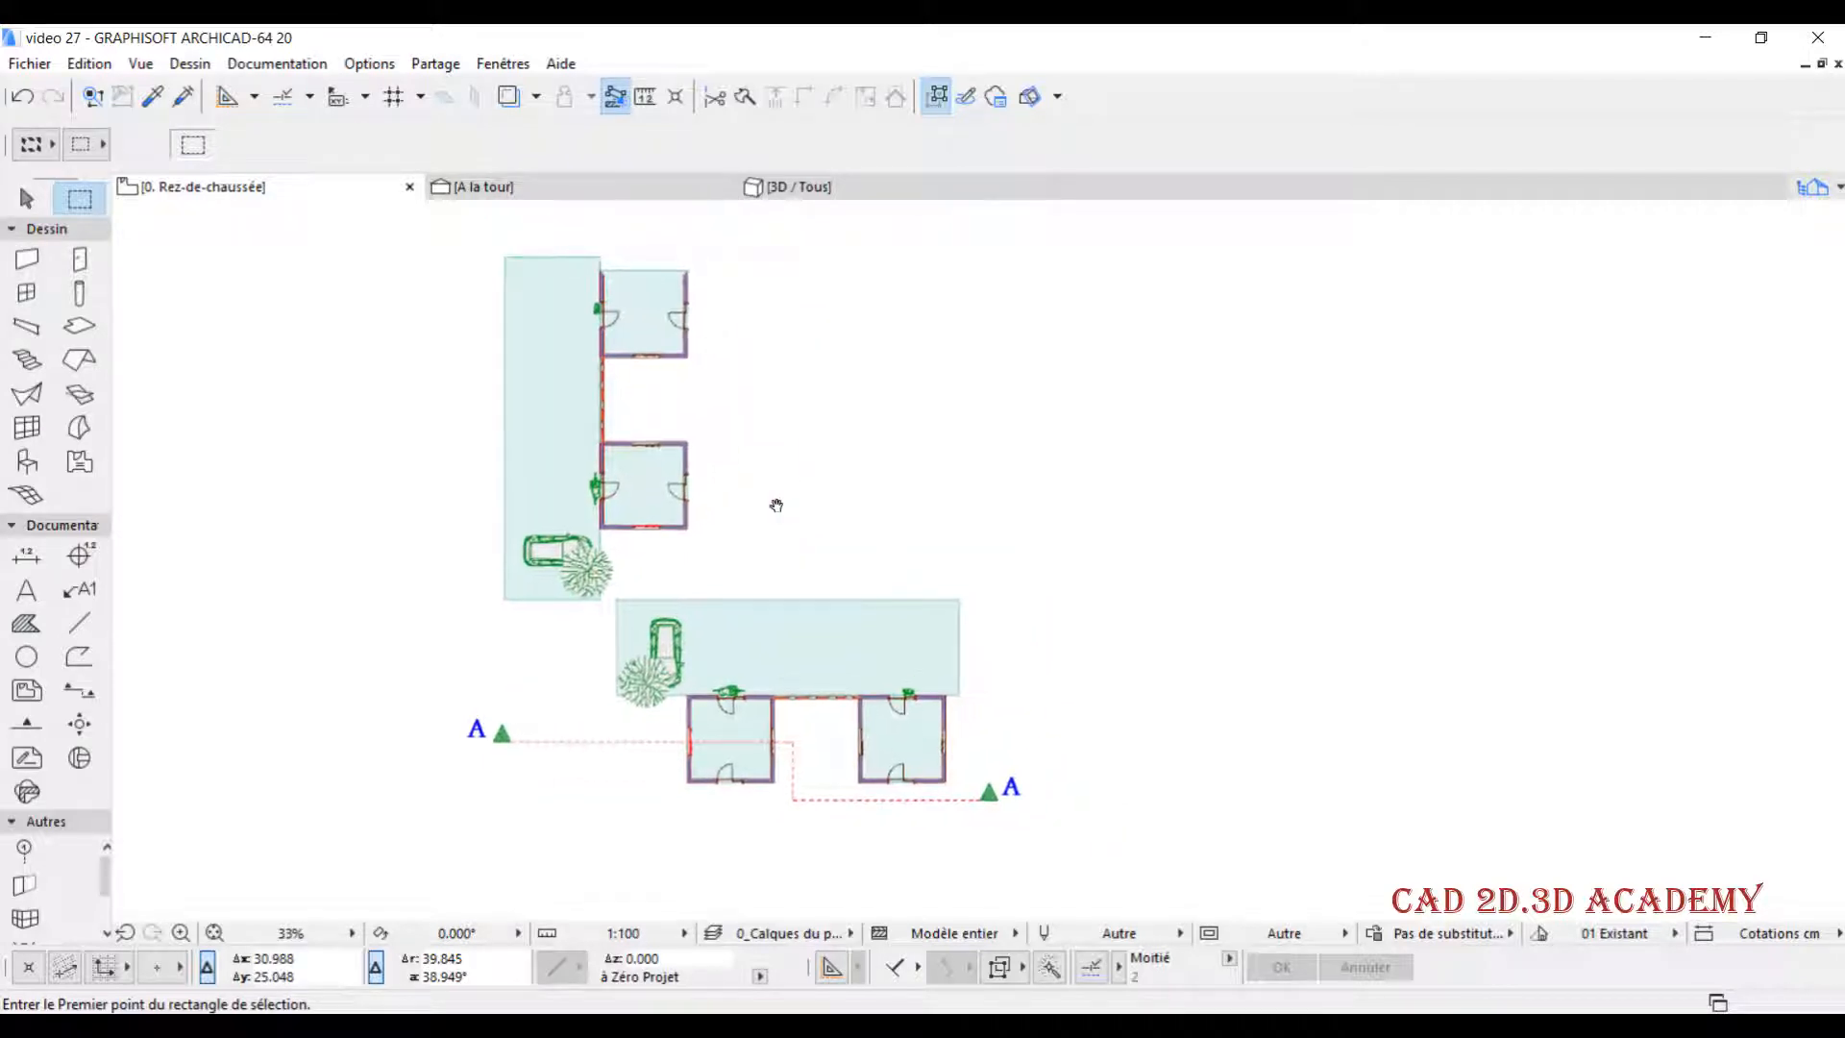
{"action": "left_click", "coordinate": [570, 742]}
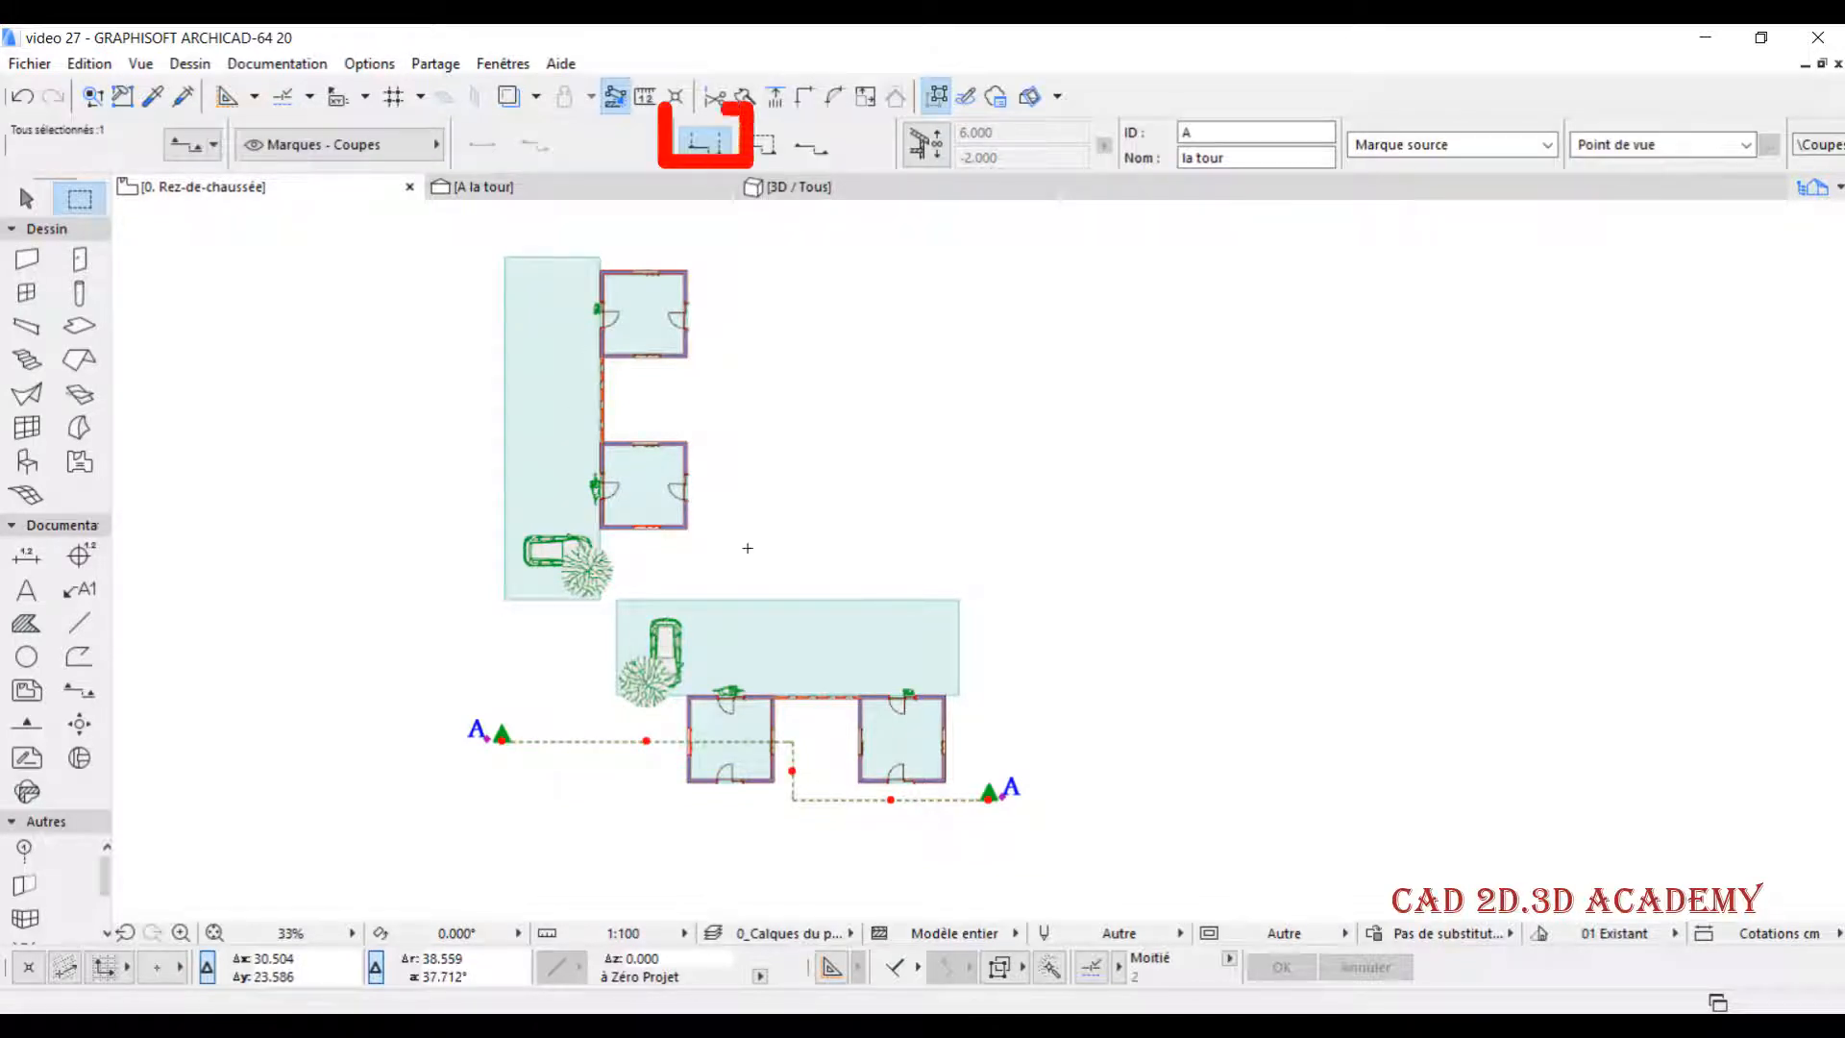
{"action": "left_click", "coordinate": [663, 184]}
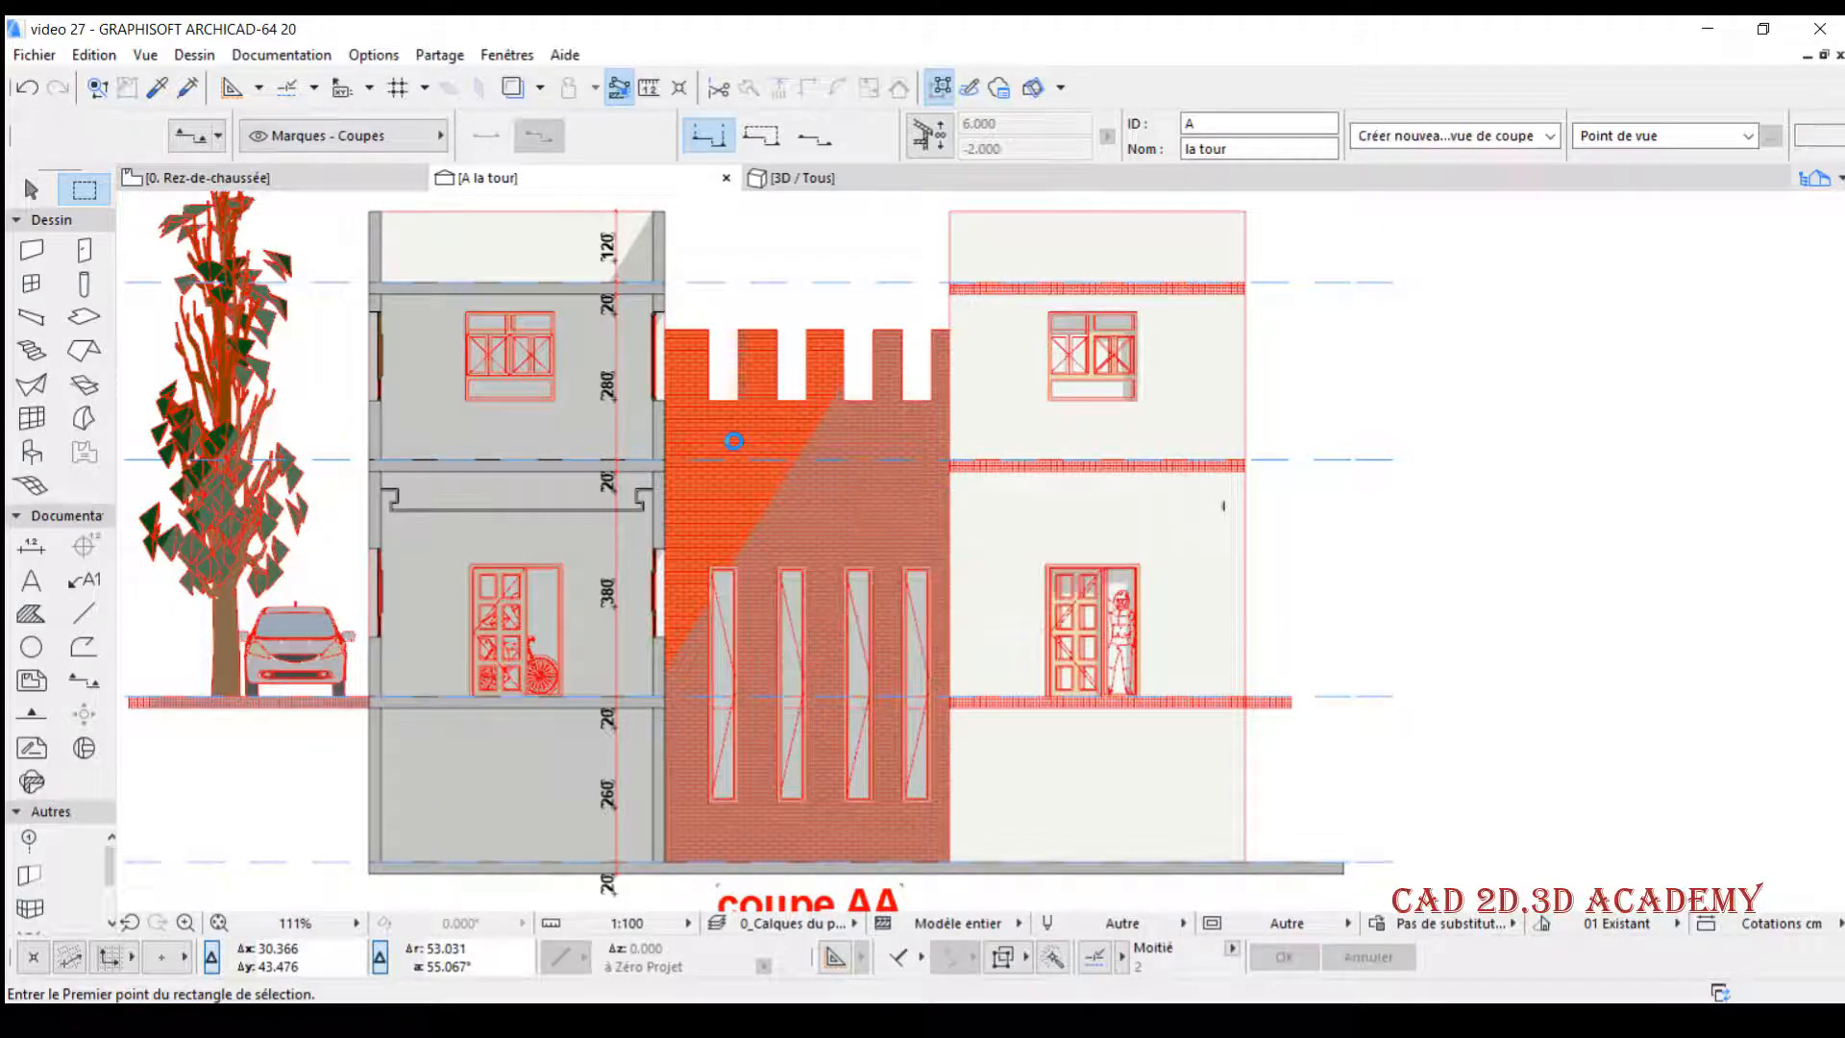
{"action": "scroll", "coordinate": [1071, 539], "scroll_direction": "down", "scroll_amount": 2}
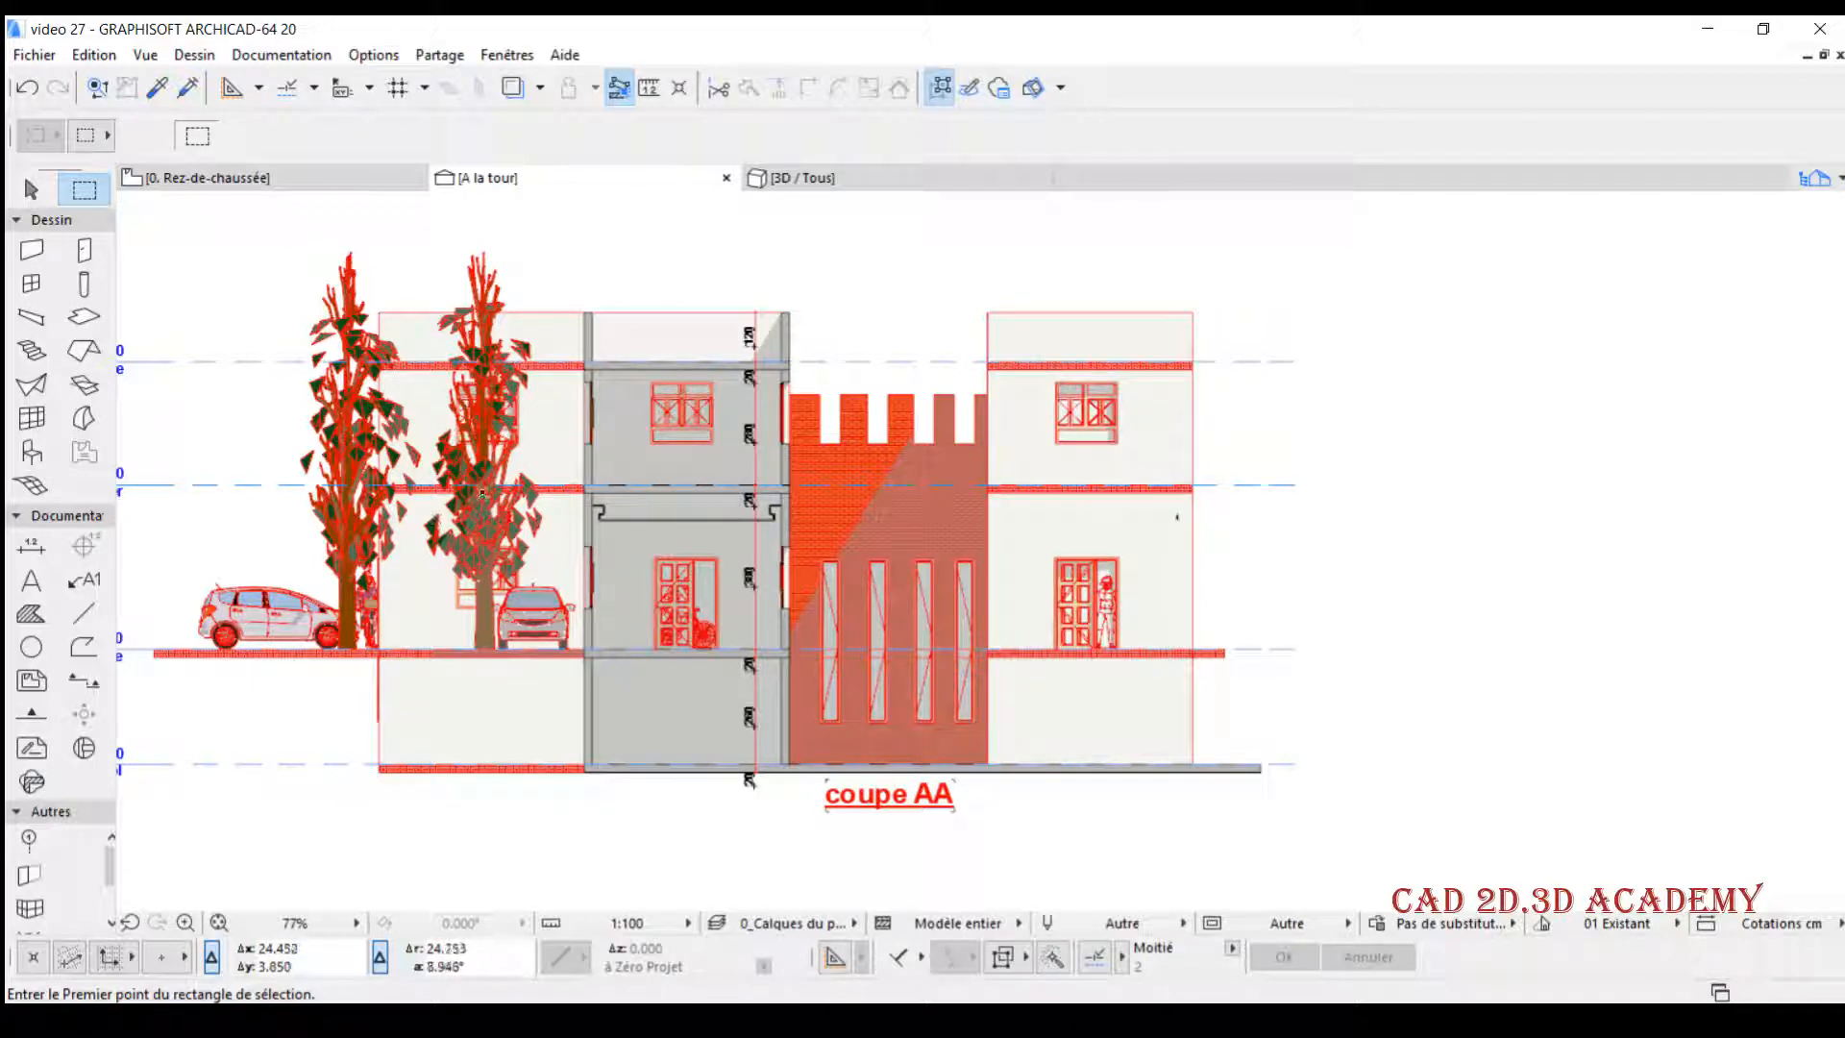
- Delete the detailed tree standing beside the front-facing car in the A la tour section
{"action": "left_click", "coordinate": [479, 518]}
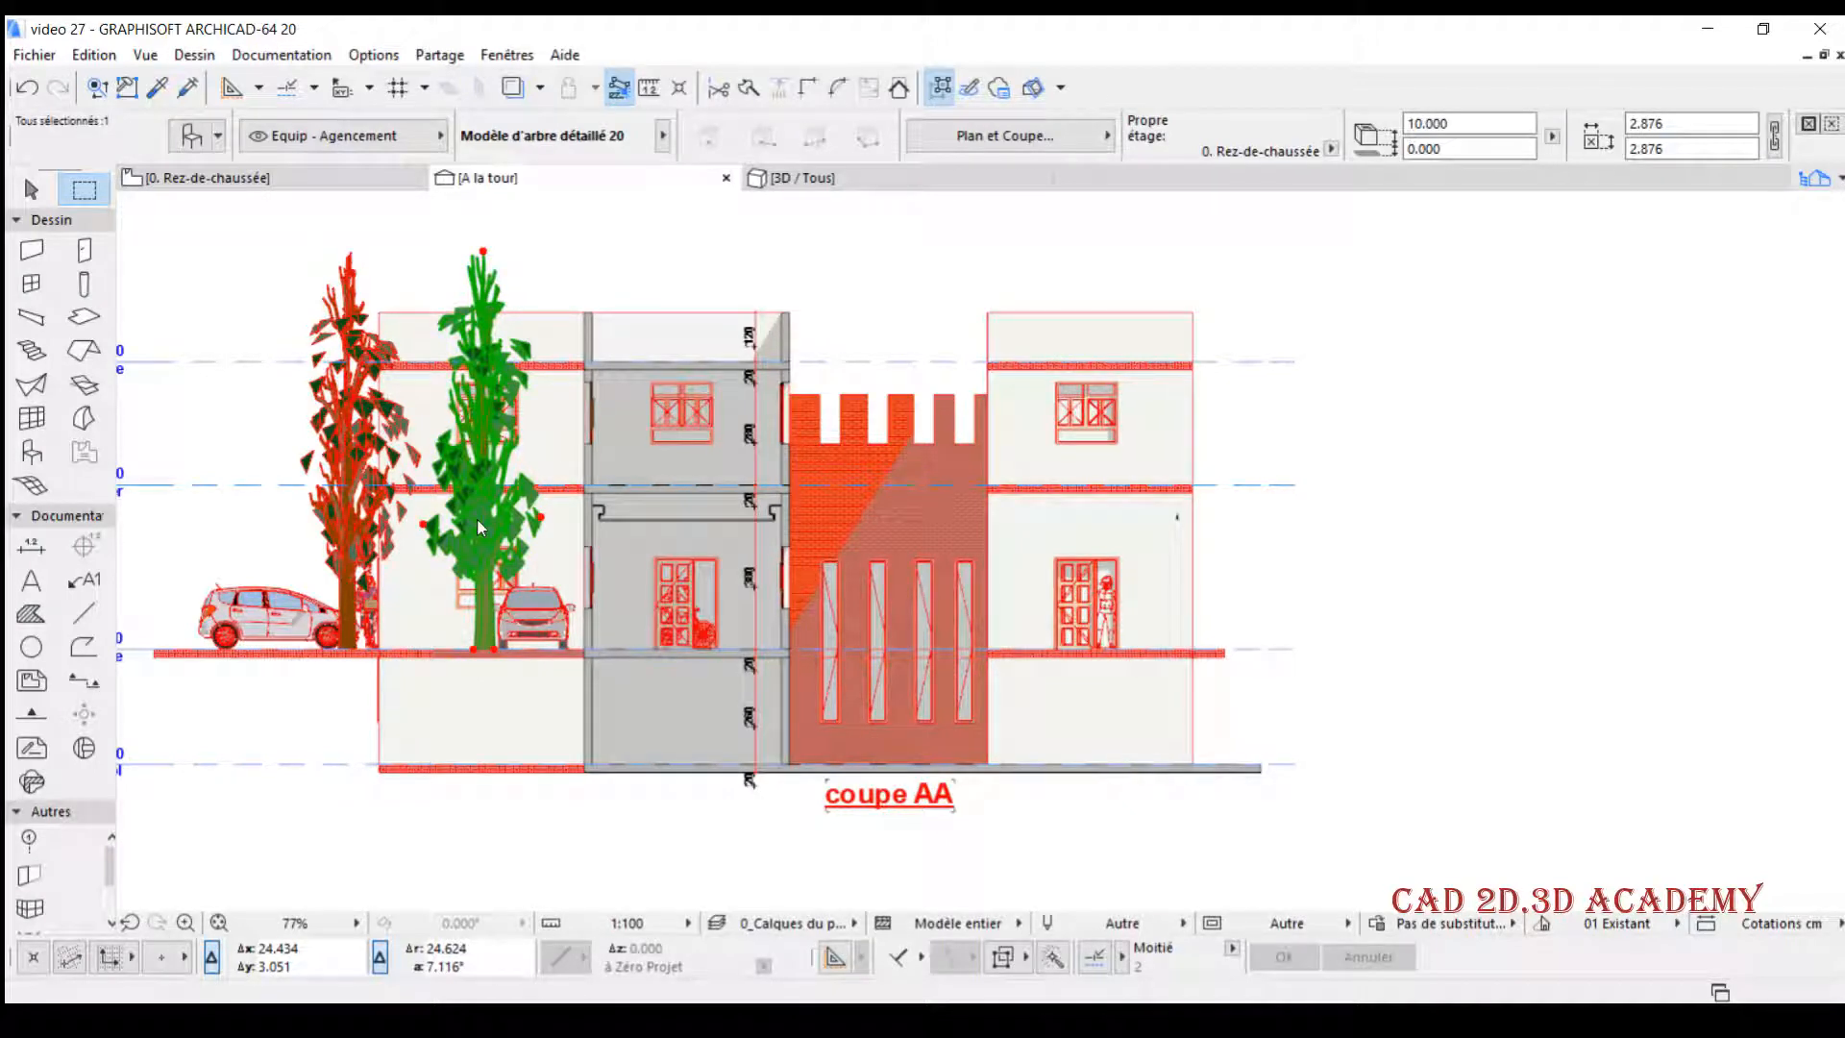
{"action": "key", "text": "Delete"}
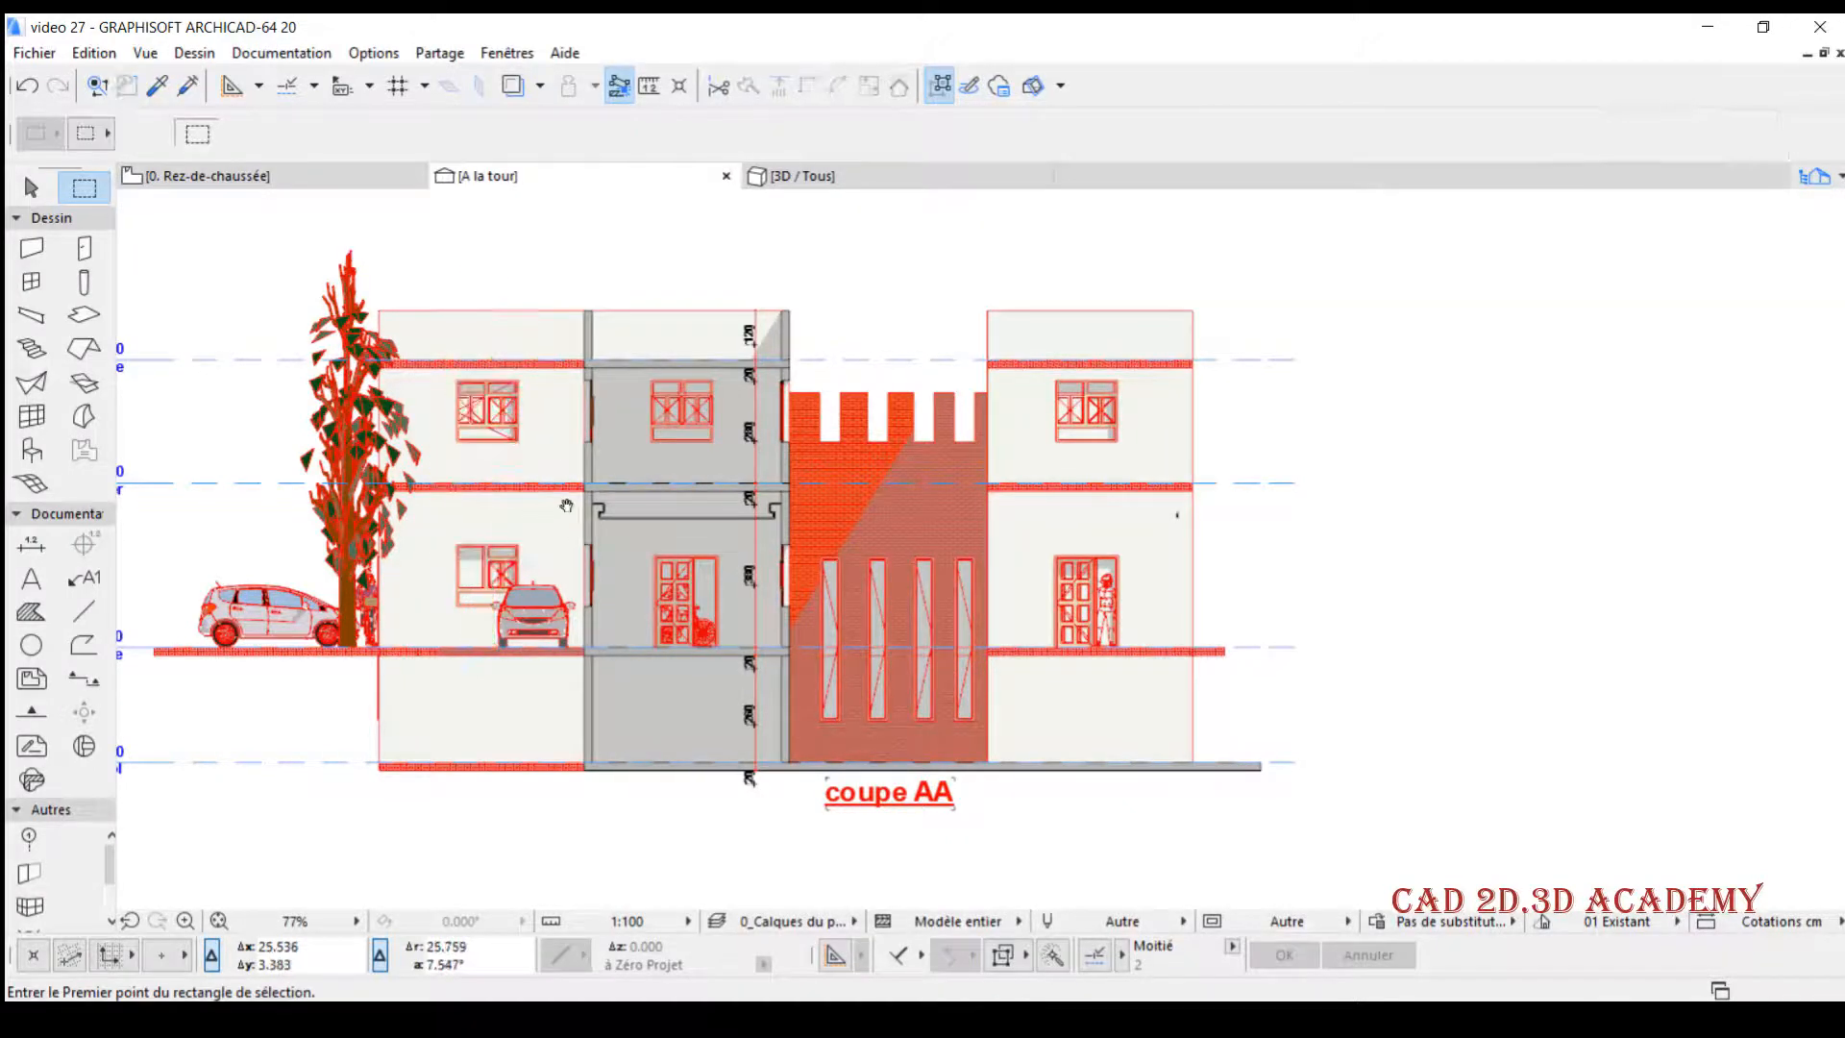
{"action": "middle_click_drag", "start_coordinate": [567, 506], "coordinate": [633, 492]}
{"action": "scroll", "coordinate": [583, 335], "scroll_direction": "up", "scroll_amount": 1}
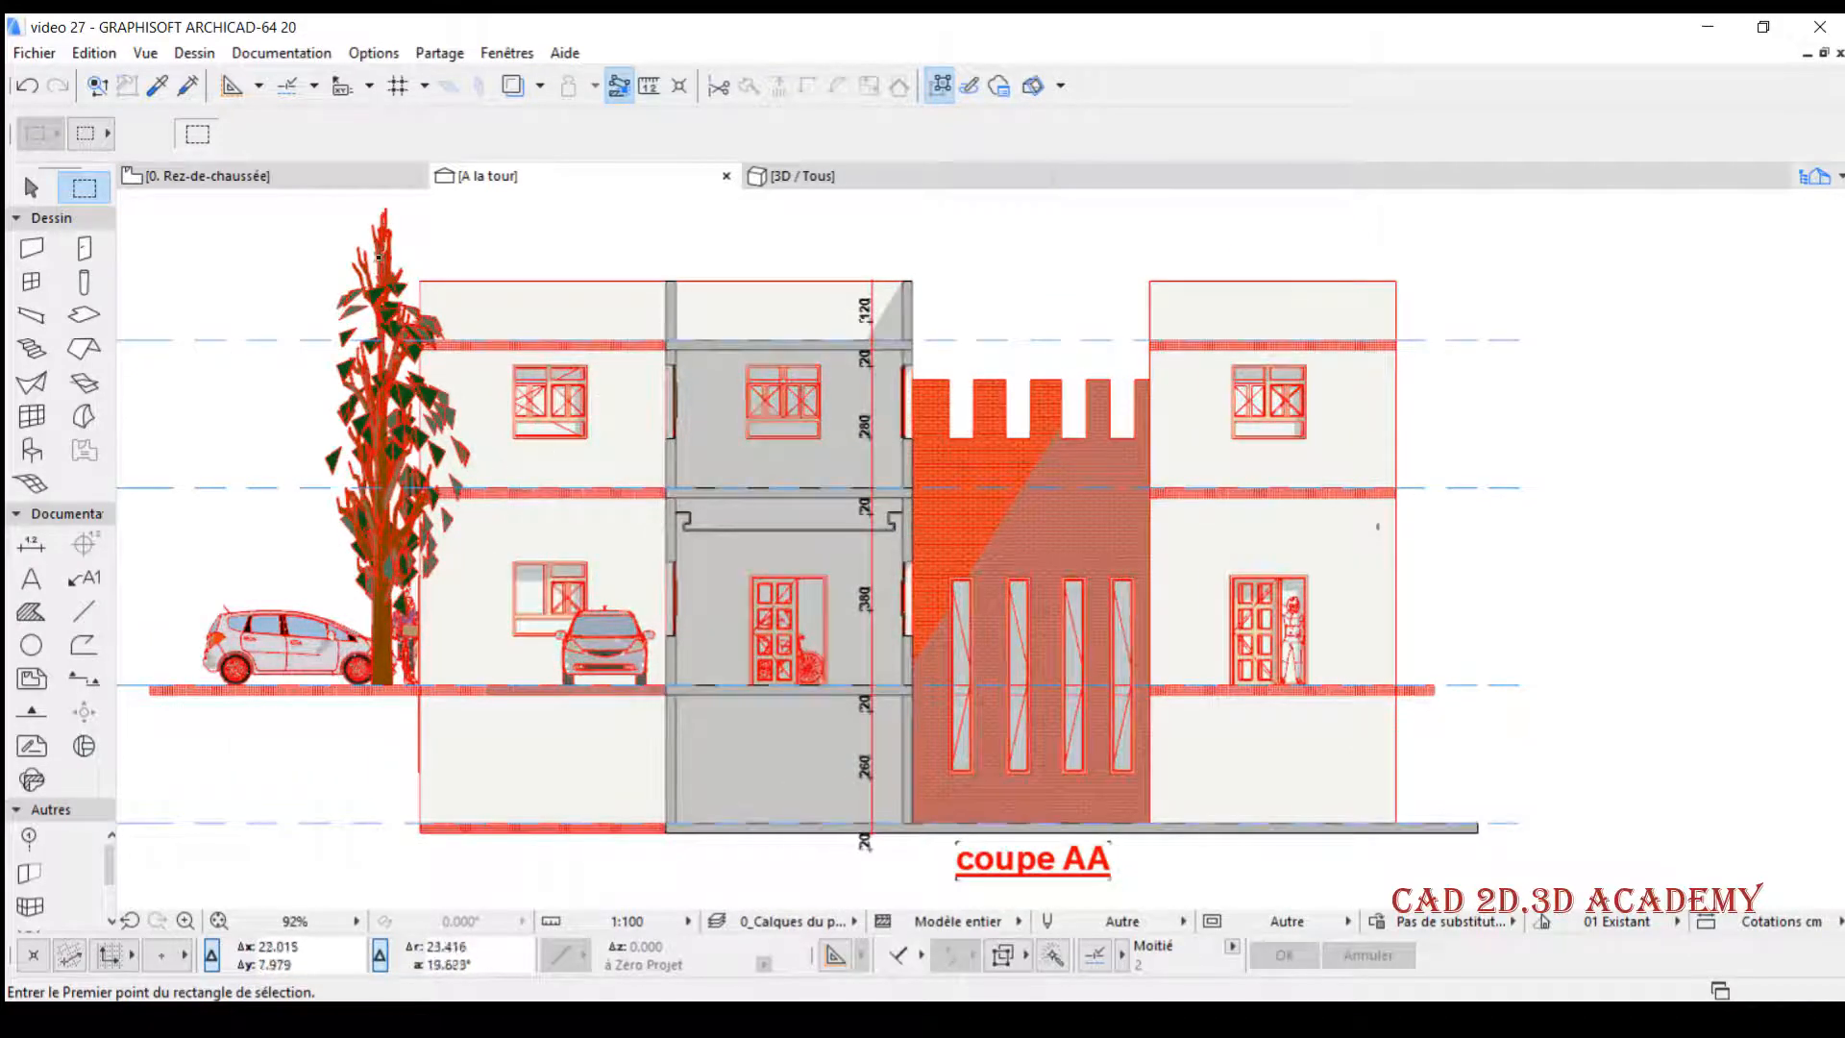
- Set section A's horizontal range to limited, move its boundary slightly toward the original building, and check the A la tour section
{"action": "left_click", "coordinate": [330, 177]}
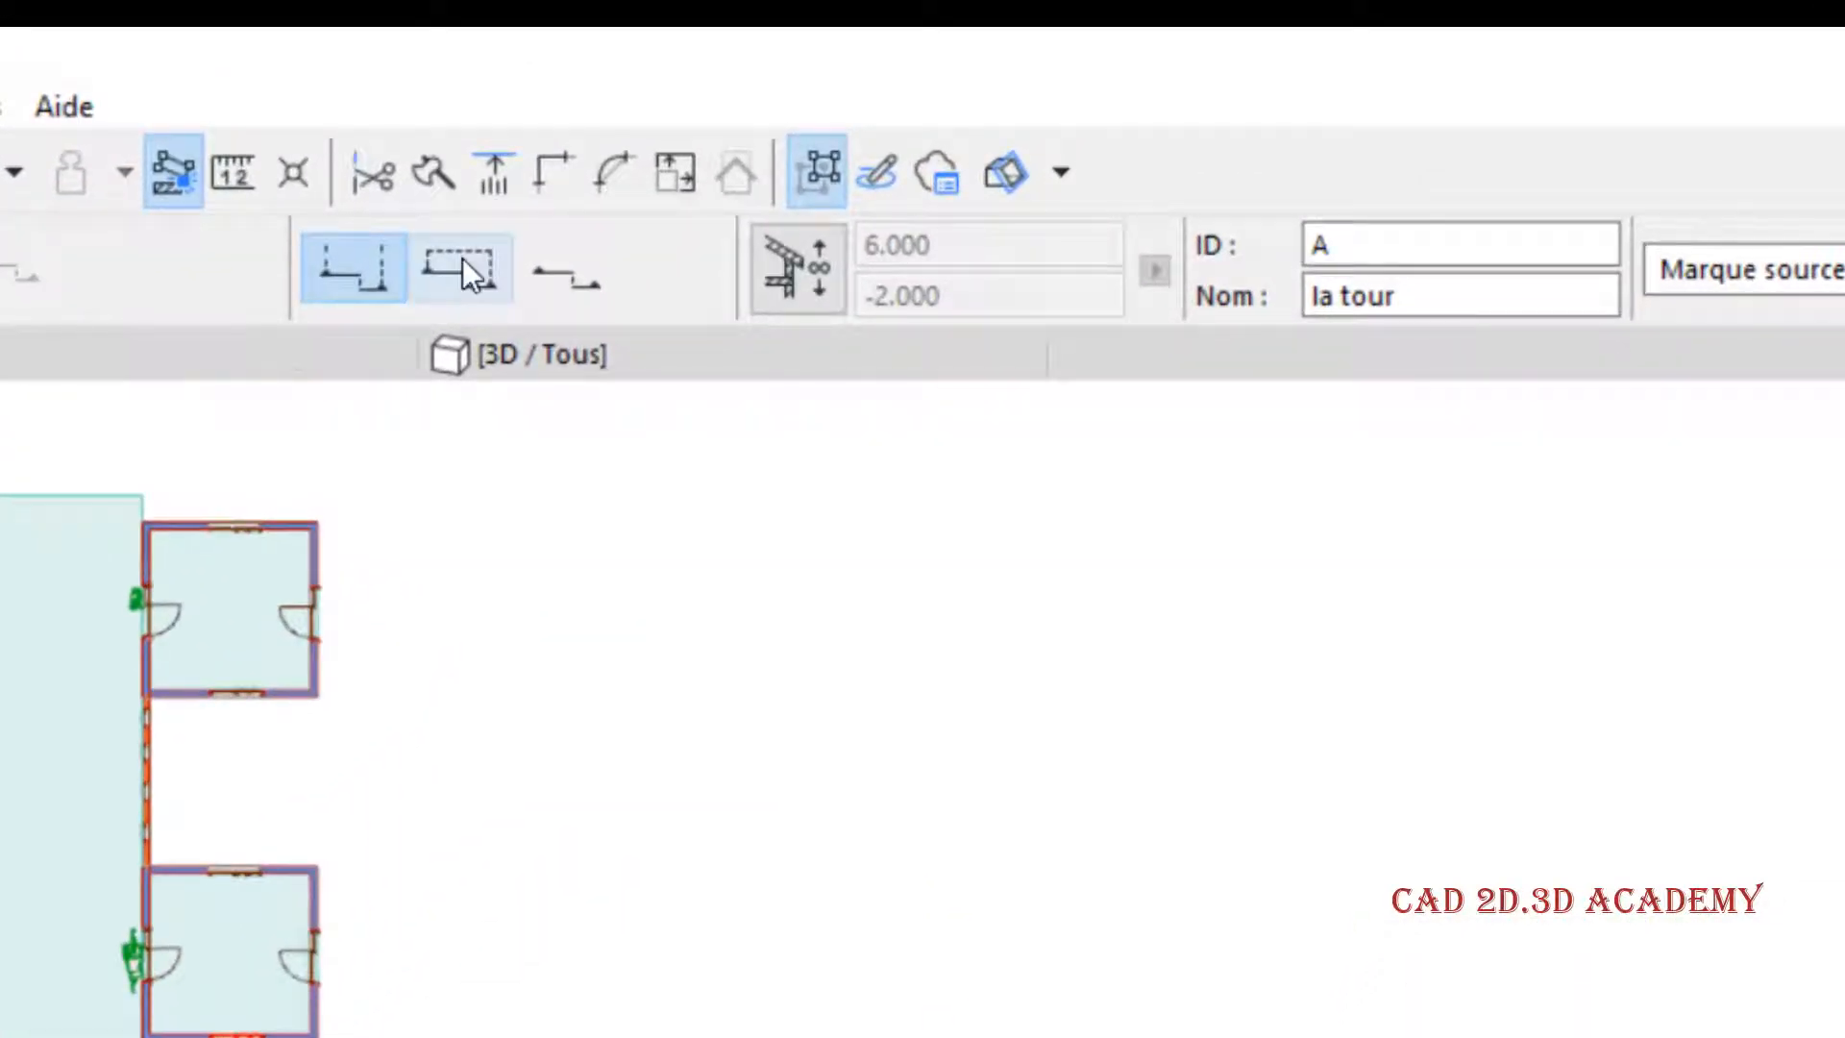
{"action": "left_click", "coordinate": [460, 255]}
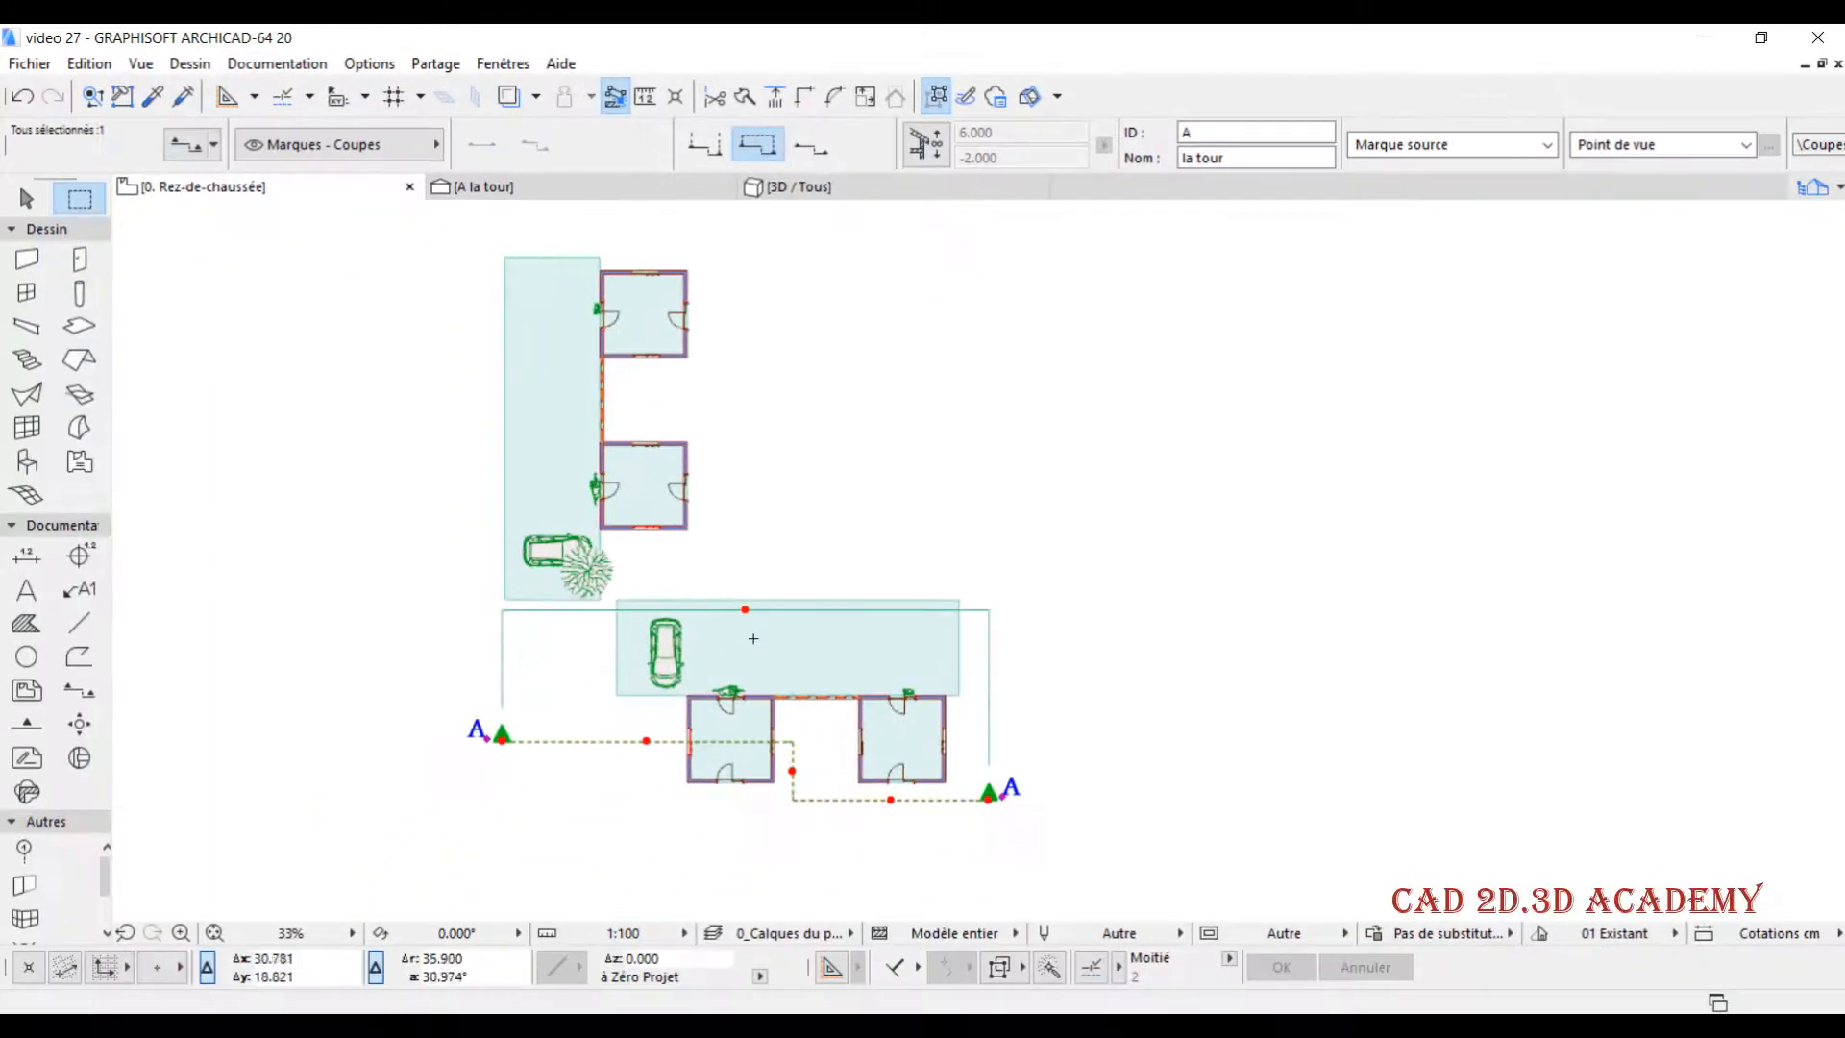
{"action": "scroll", "coordinate": [741, 605], "scroll_direction": "up", "scroll_amount": 3}
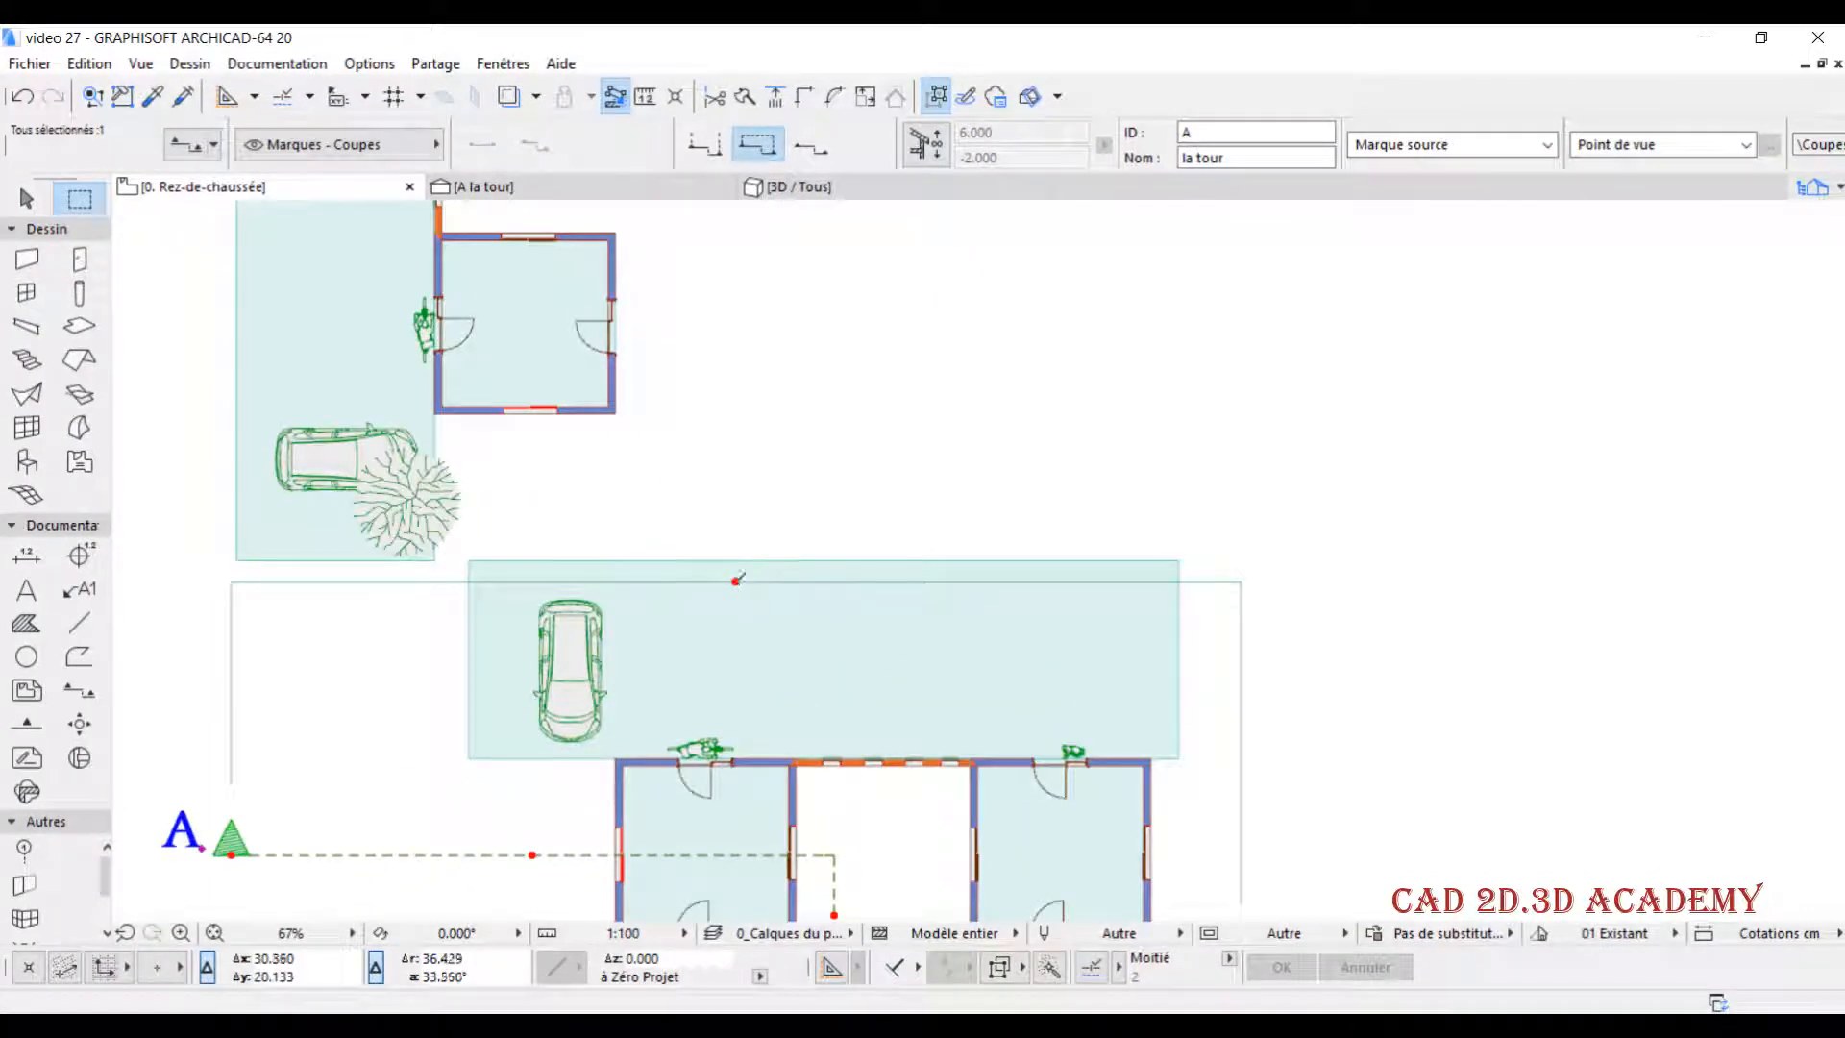
{"action": "left_click", "coordinate": [735, 580]}
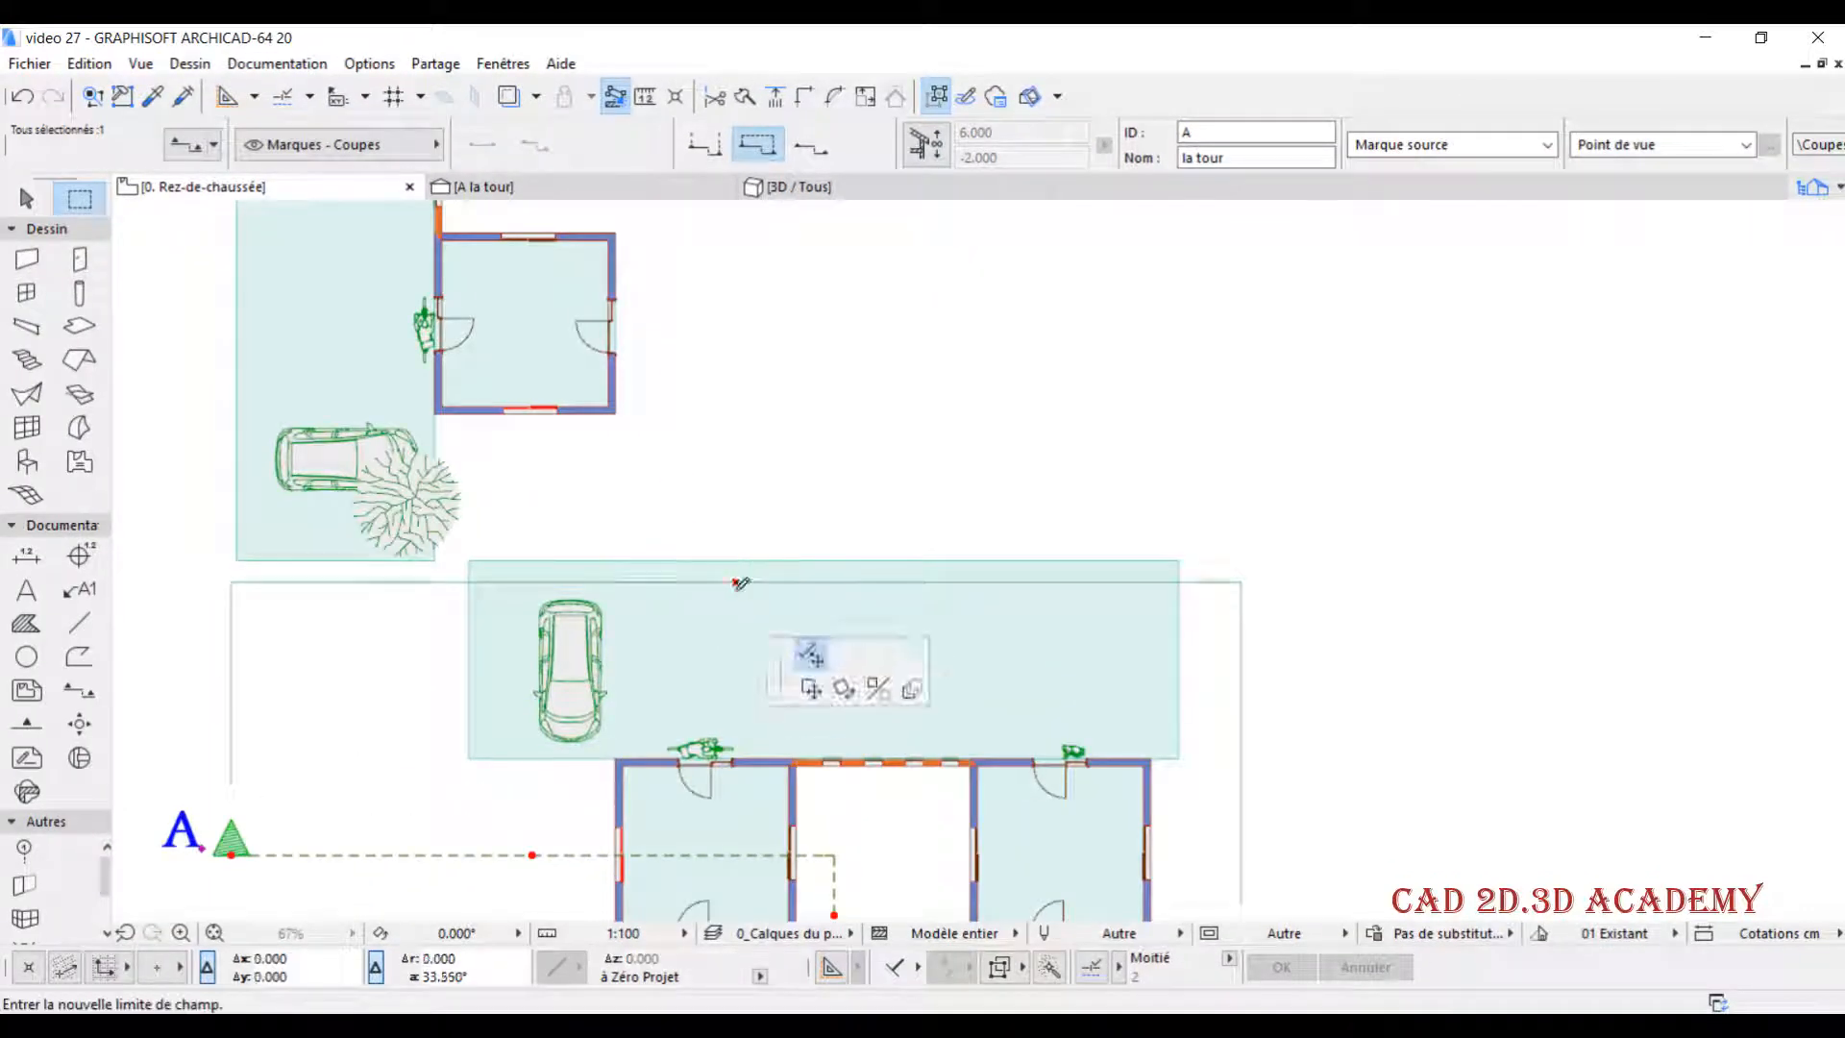
{"action": "left_click", "coordinate": [532, 586]}
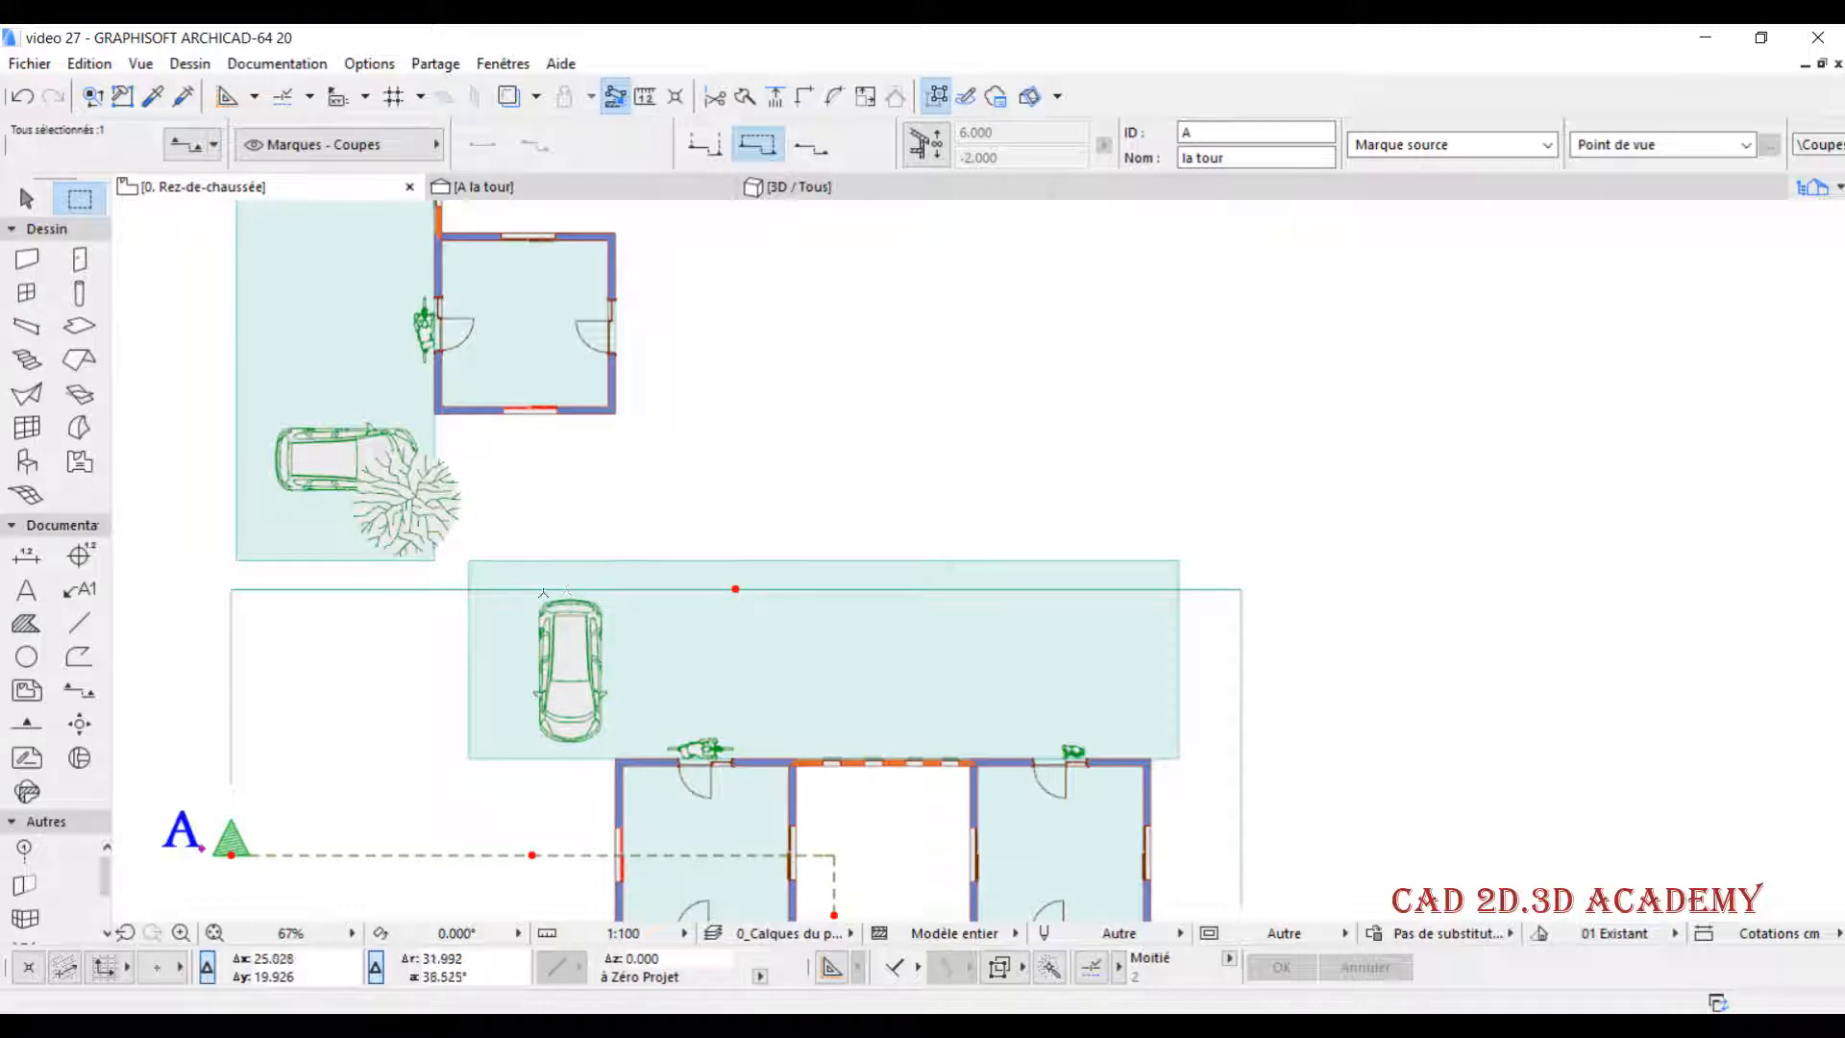
{"action": "scroll", "coordinate": [594, 588], "scroll_direction": "down", "scroll_amount": 2}
{"action": "left_click", "coordinate": [594, 185]}
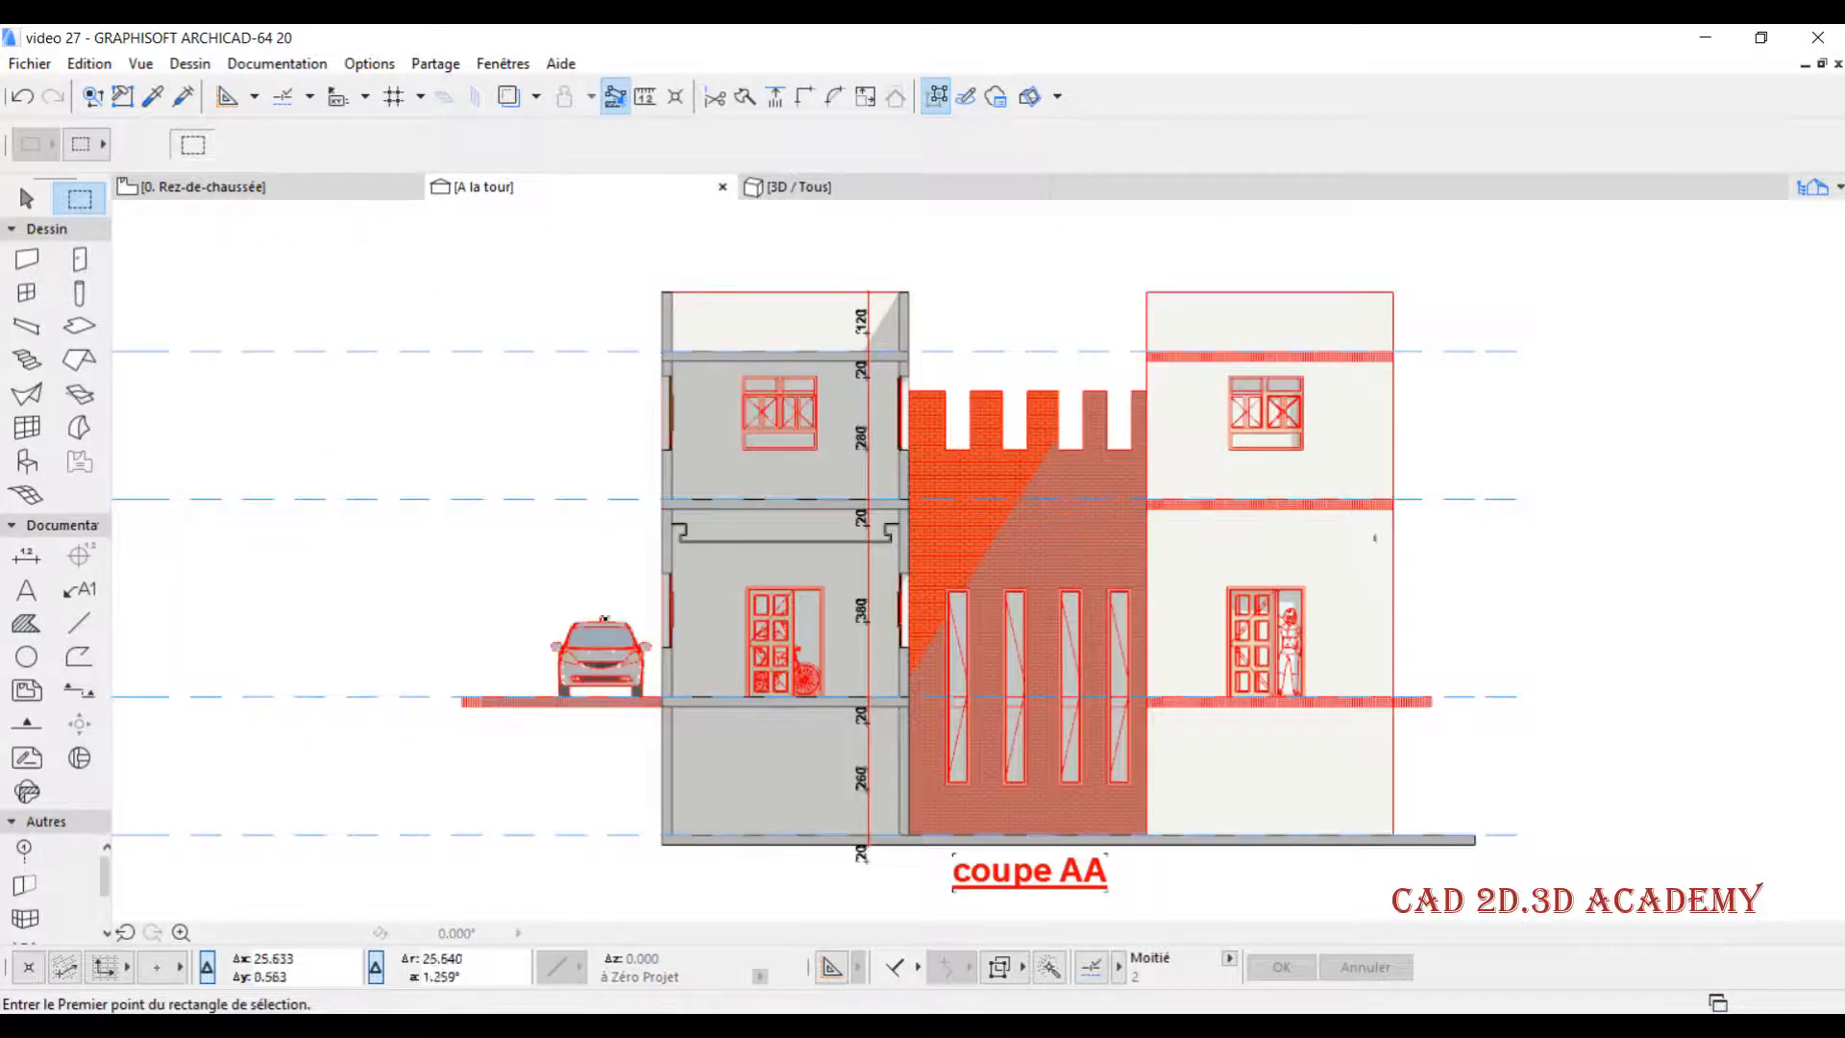
{"action": "scroll", "coordinate": [549, 535], "scroll_direction": "down", "scroll_amount": 2}
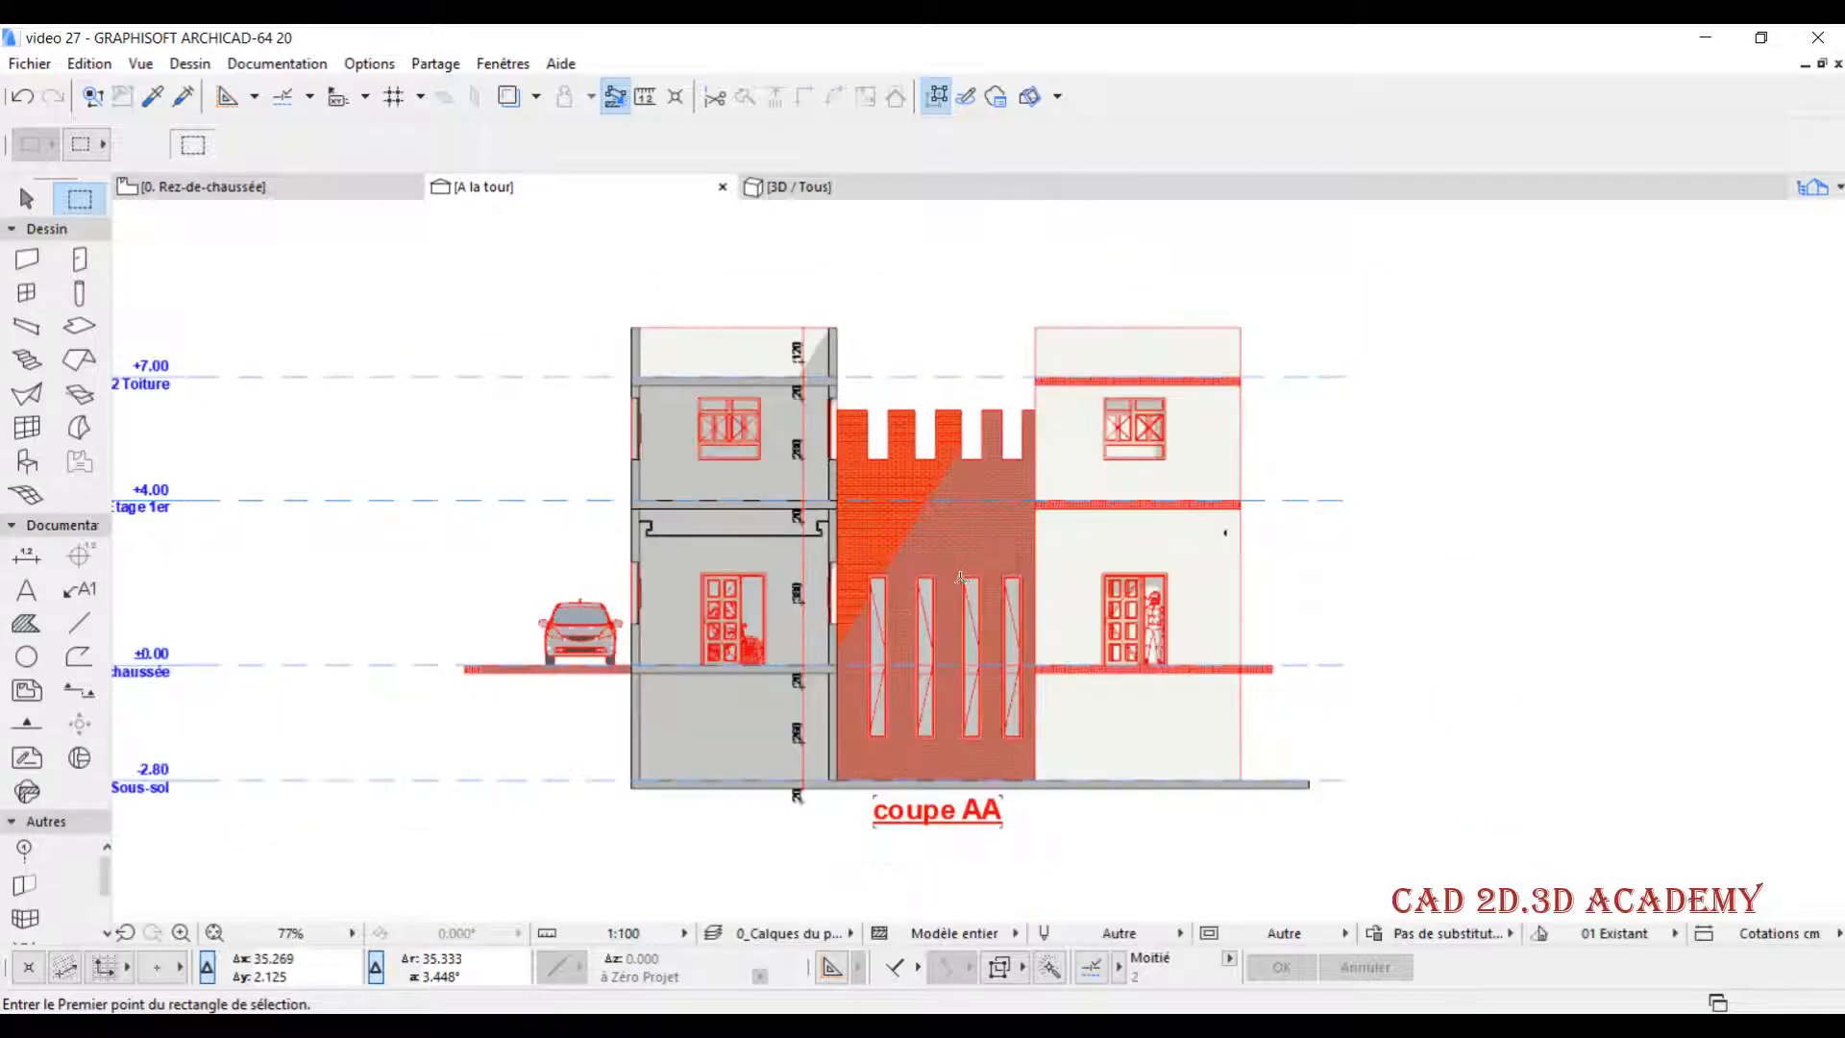
- Enable Région distante marquée in the model display settings of section A
{"action": "left_click", "coordinate": [284, 187]}
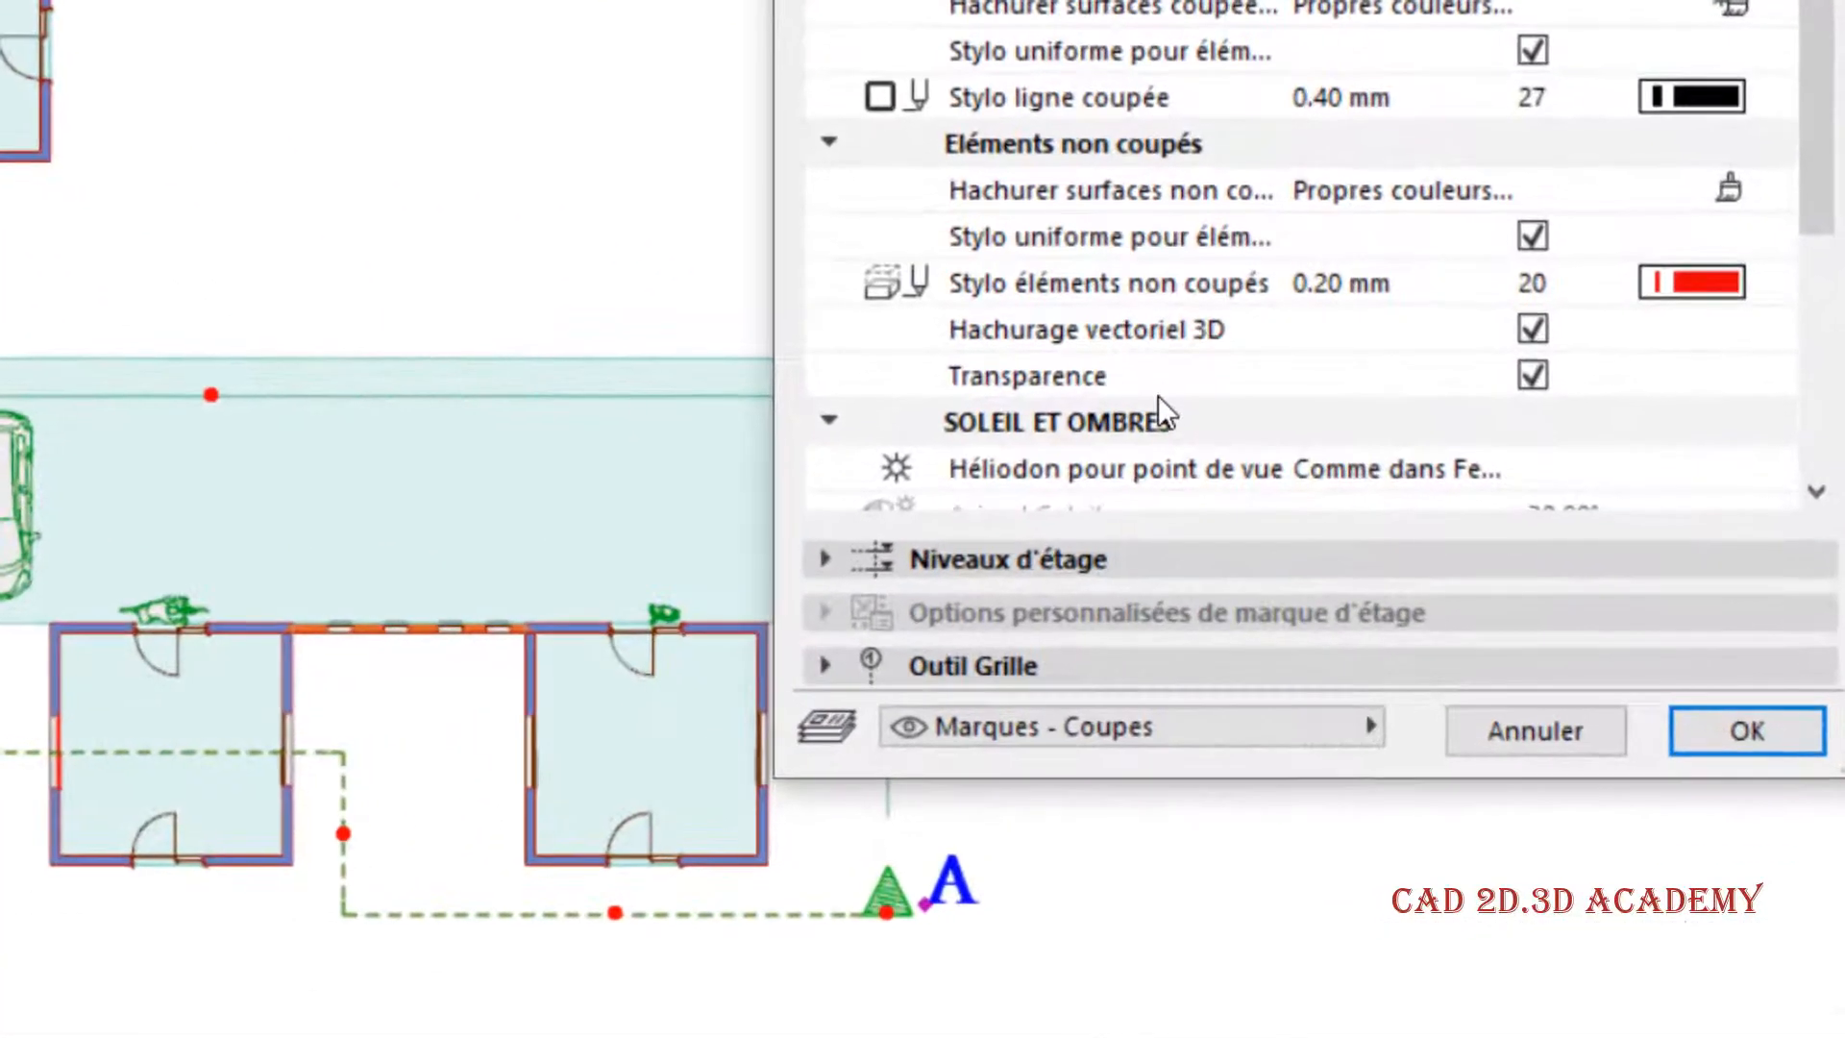
{"action": "scroll", "coordinate": [1152, 484], "scroll_direction": "down", "scroll_amount": 4}
{"action": "left_click", "coordinate": [940, 526]}
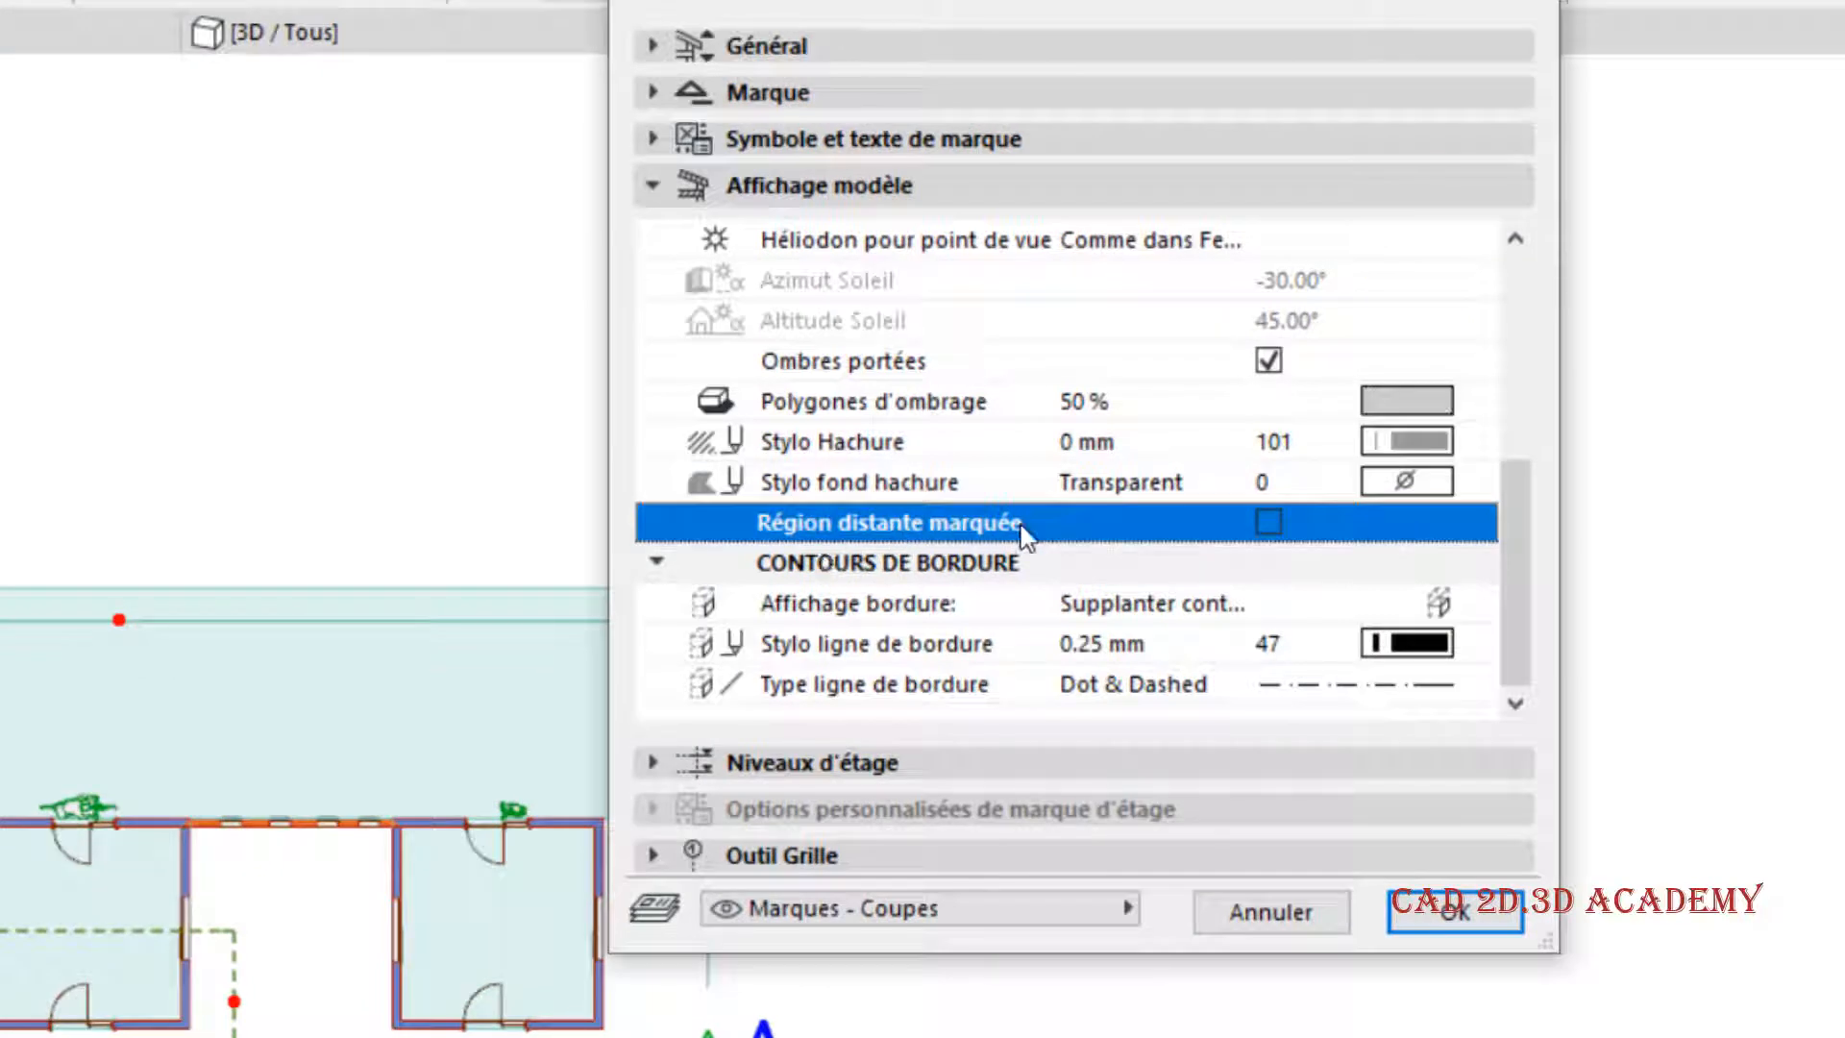
{"action": "left_click", "coordinate": [1269, 524]}
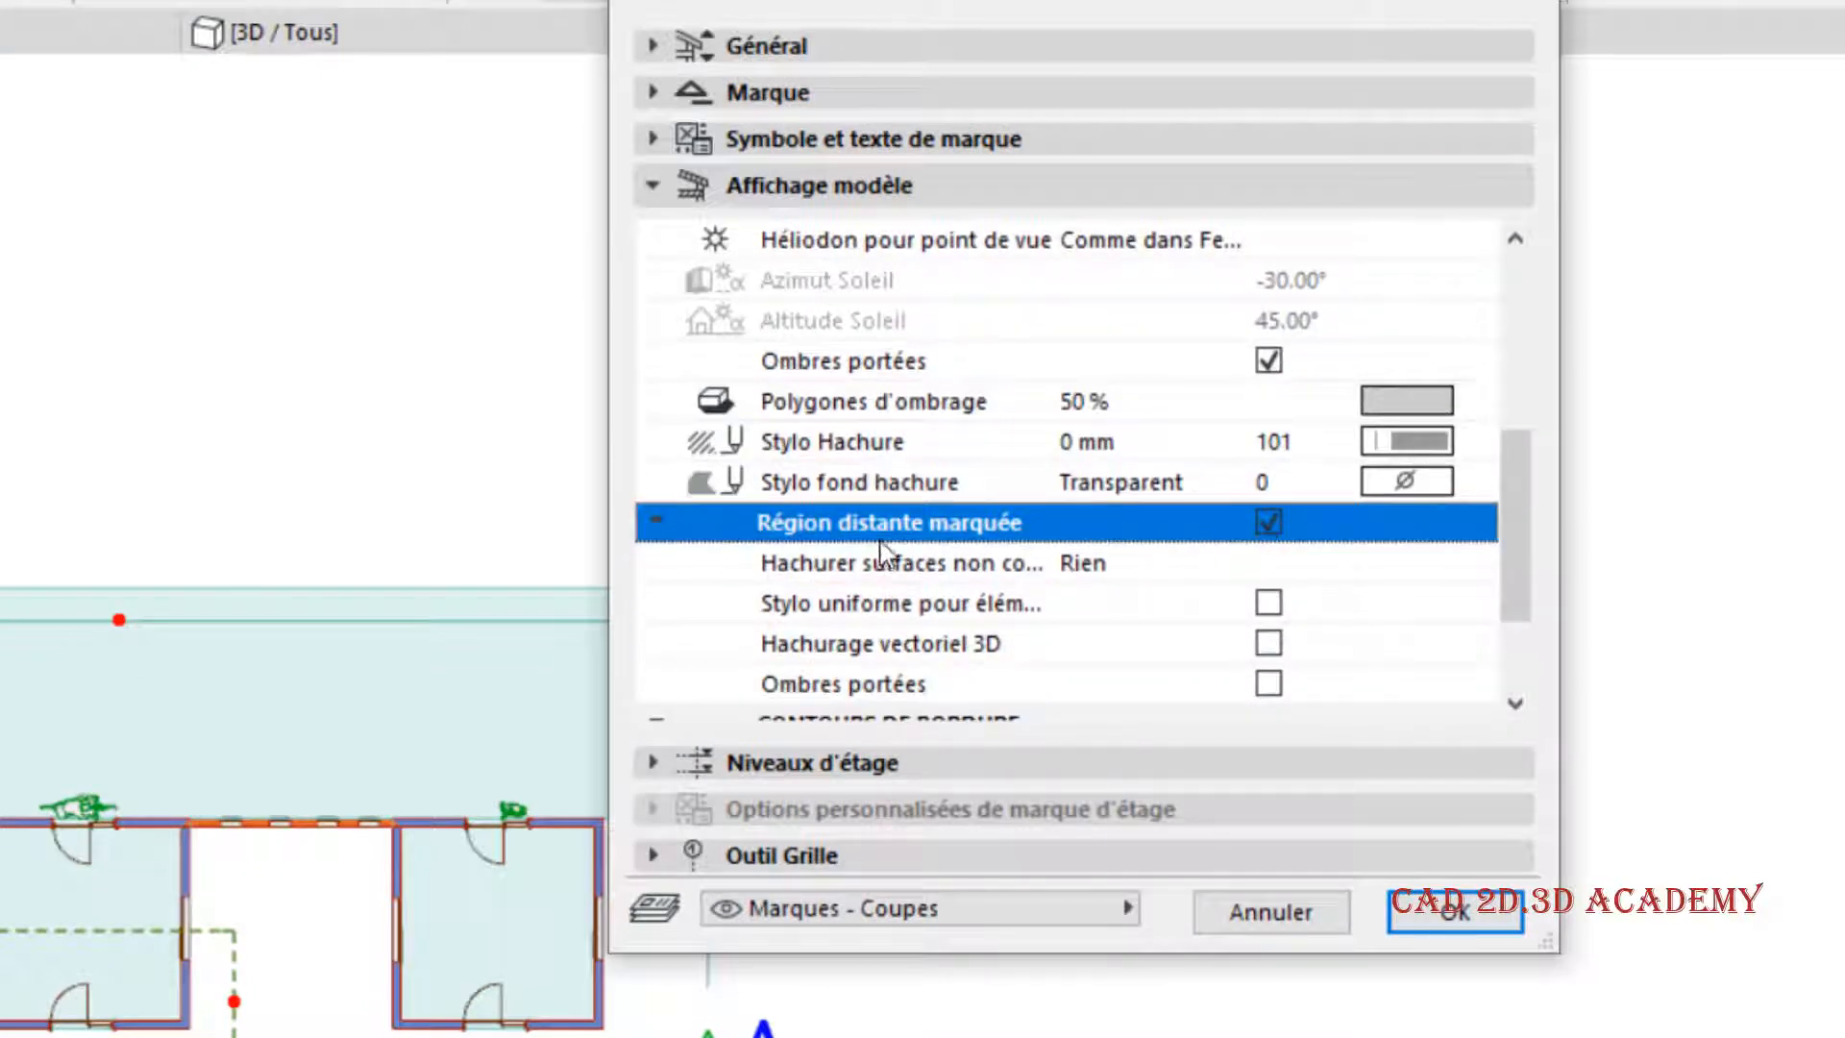
{"action": "left_click", "coordinate": [1441, 911]}
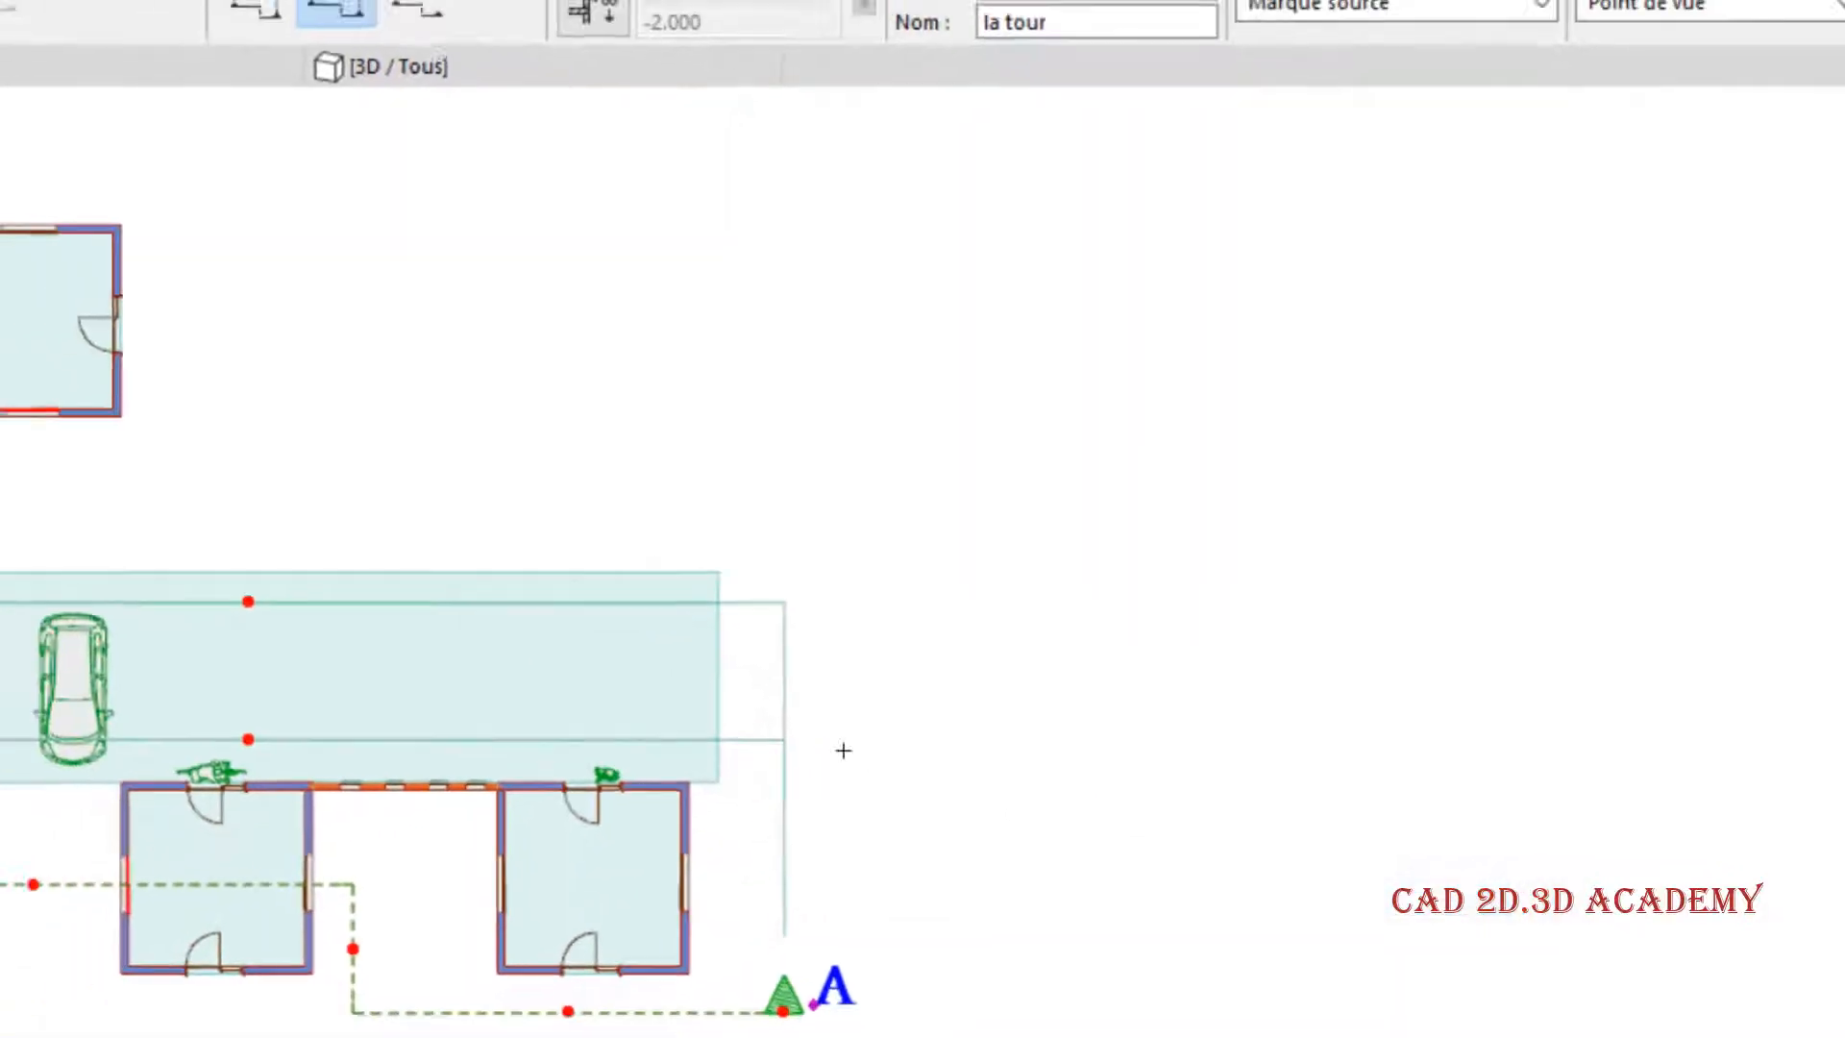
- On the plan, move section A's distant-region line outward across the front of the original building's car
{"action": "left_click", "coordinate": [248, 739]}
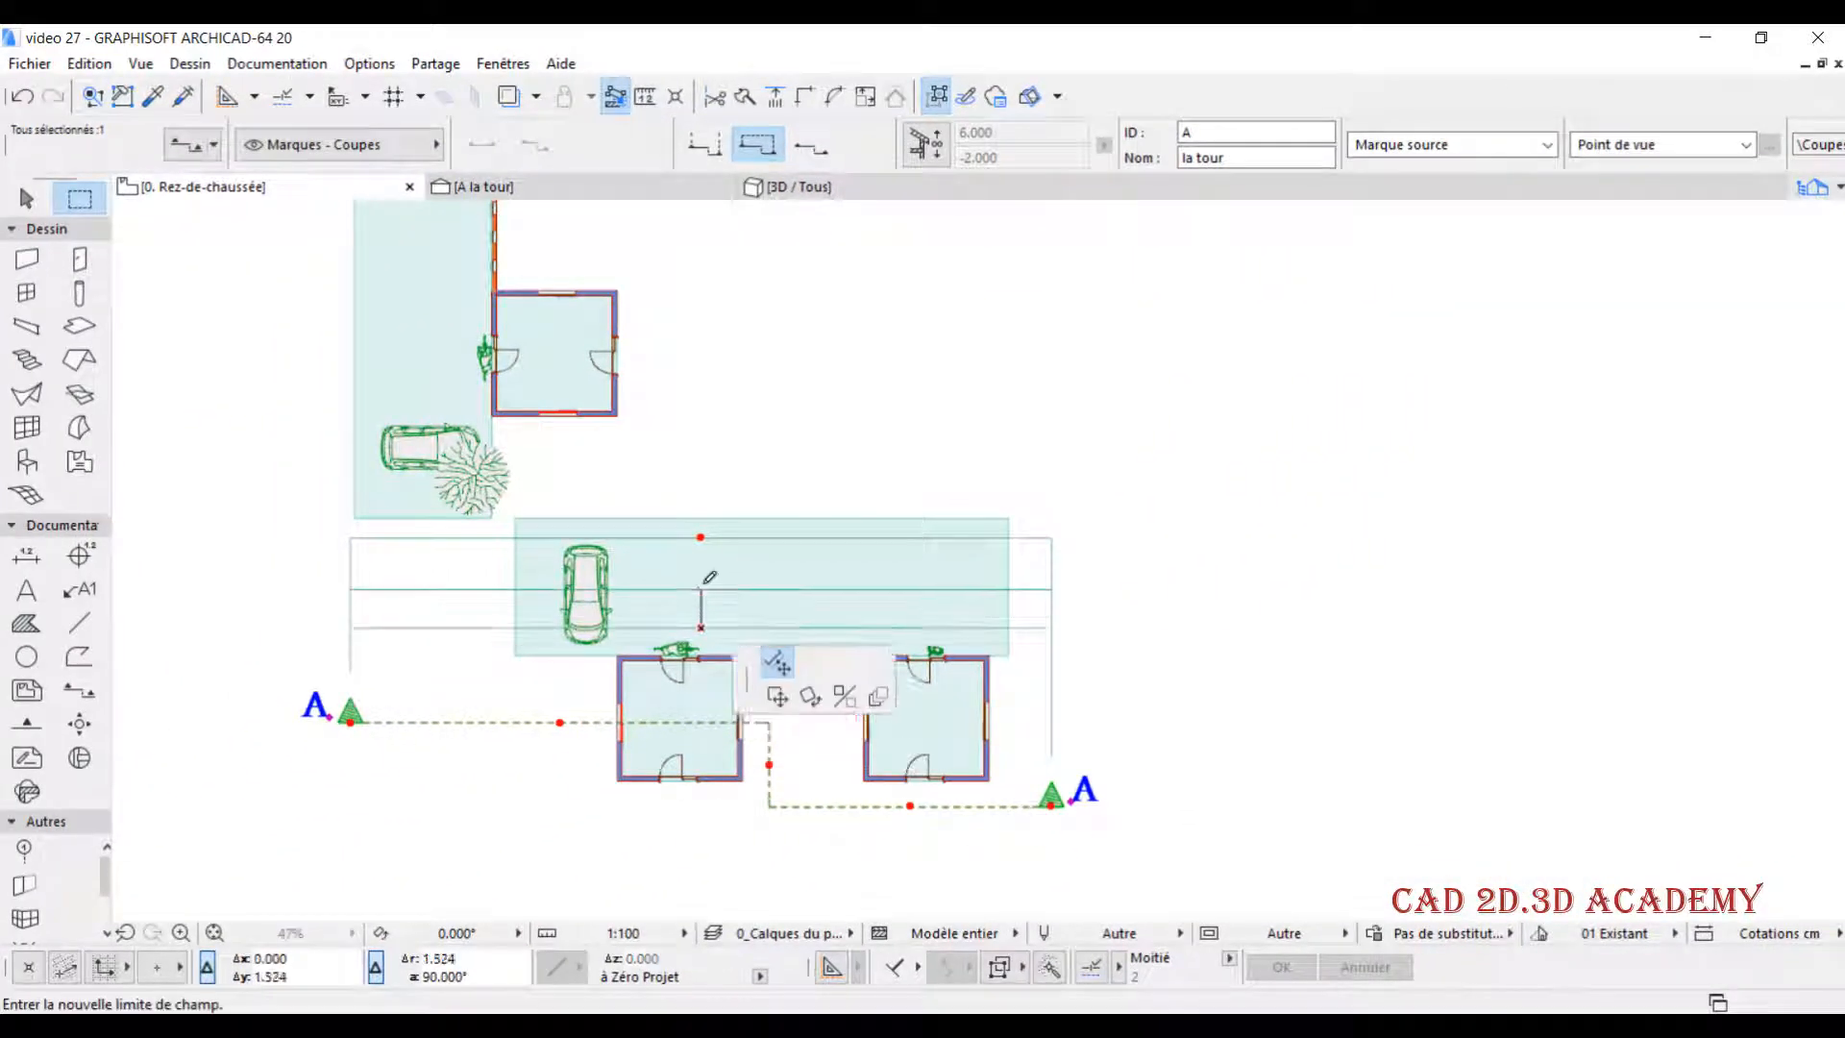
{"action": "left_click", "coordinate": [247, 679]}
{"action": "left_click", "coordinate": [700, 588]}
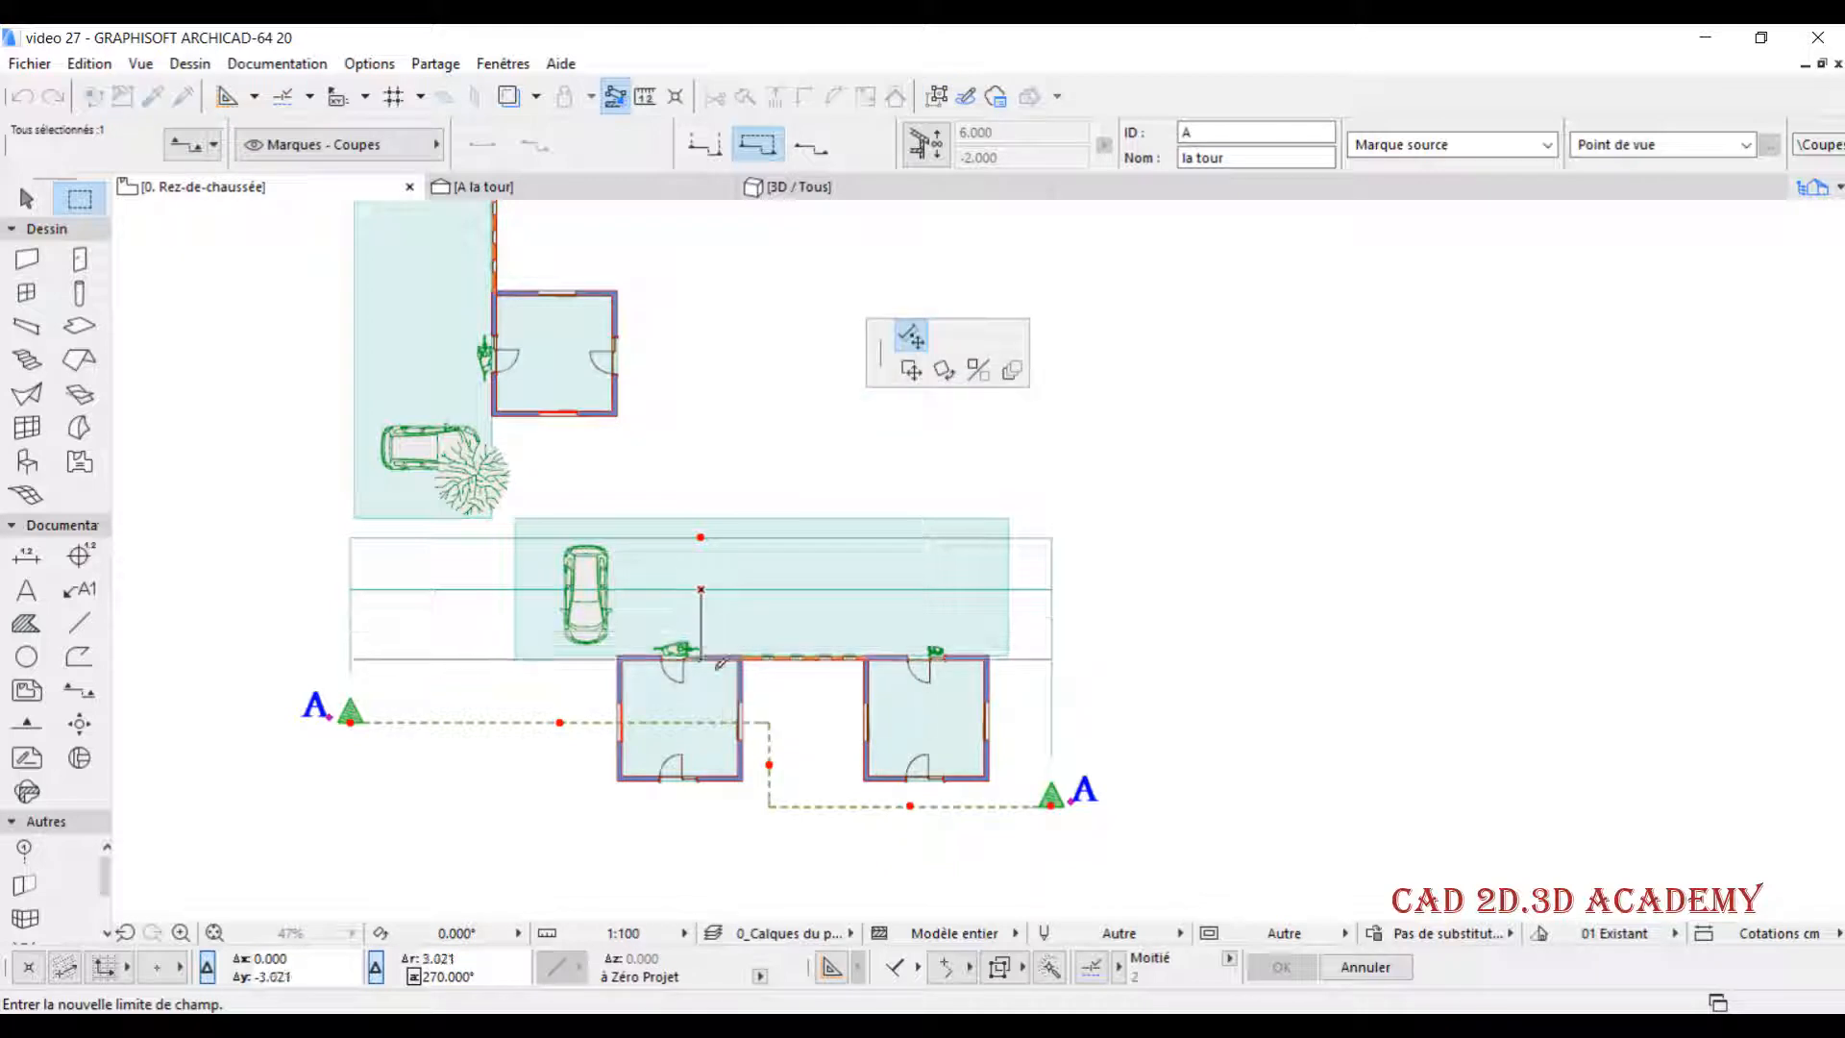
{"action": "left_click", "coordinate": [732, 563]}
- Set section A's horizontal range to infinite, shift the distant-region line toward the original building, and view the A la tour section
{"action": "scroll", "coordinate": [698, 548], "scroll_direction": "up", "scroll_amount": 2}
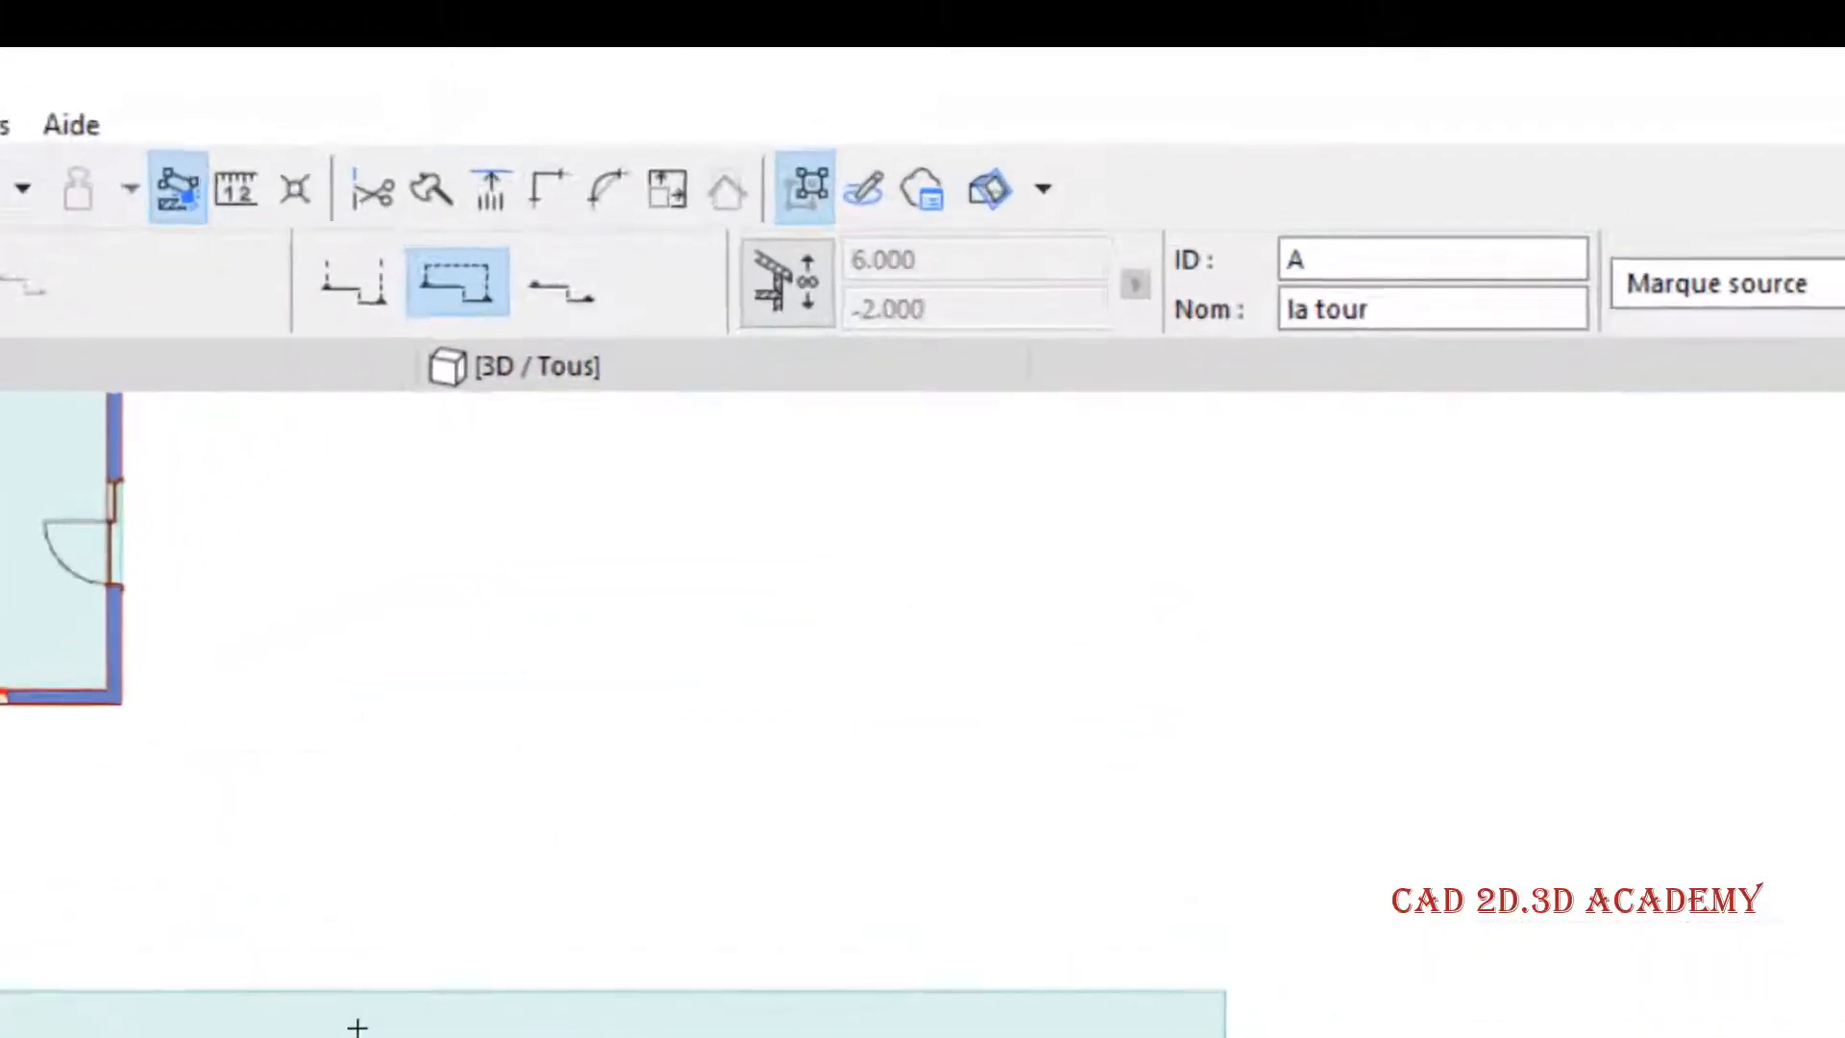
{"action": "left_click", "coordinate": [273, 325]}
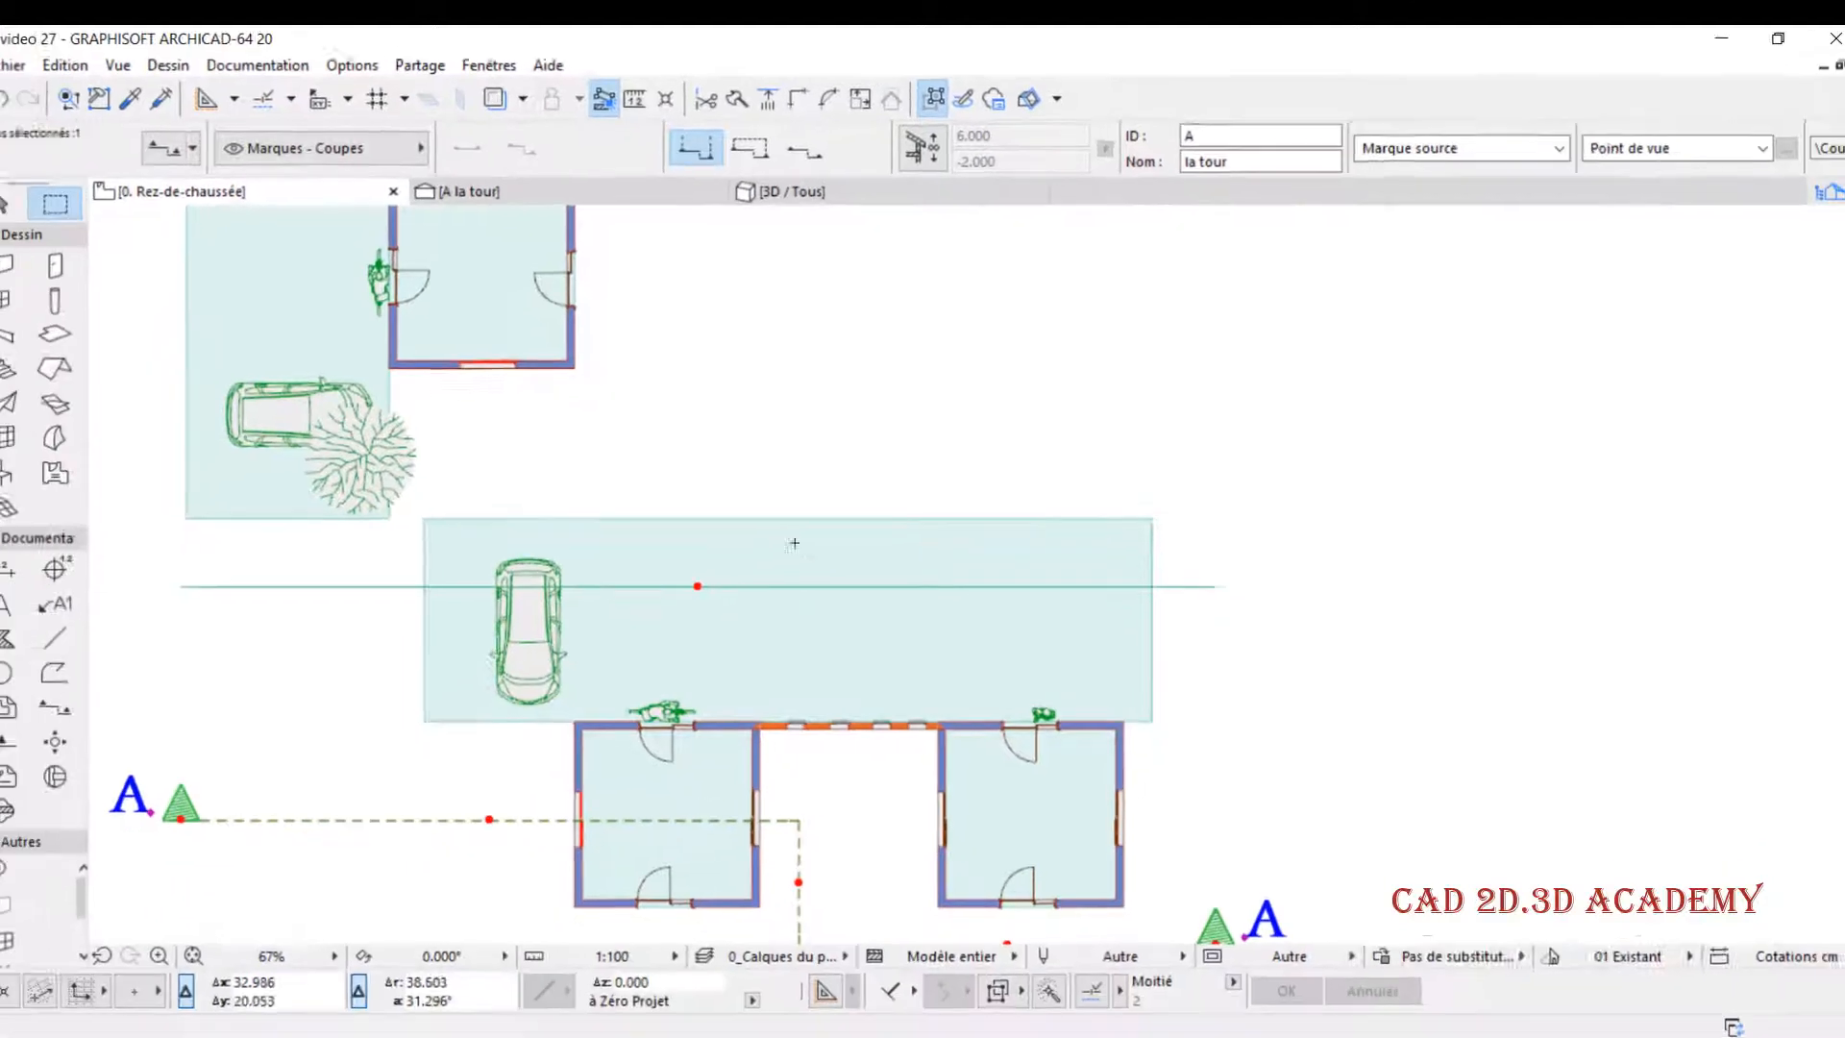
{"action": "middle_click_drag", "start_coordinate": [786, 558], "coordinate": [823, 504]}
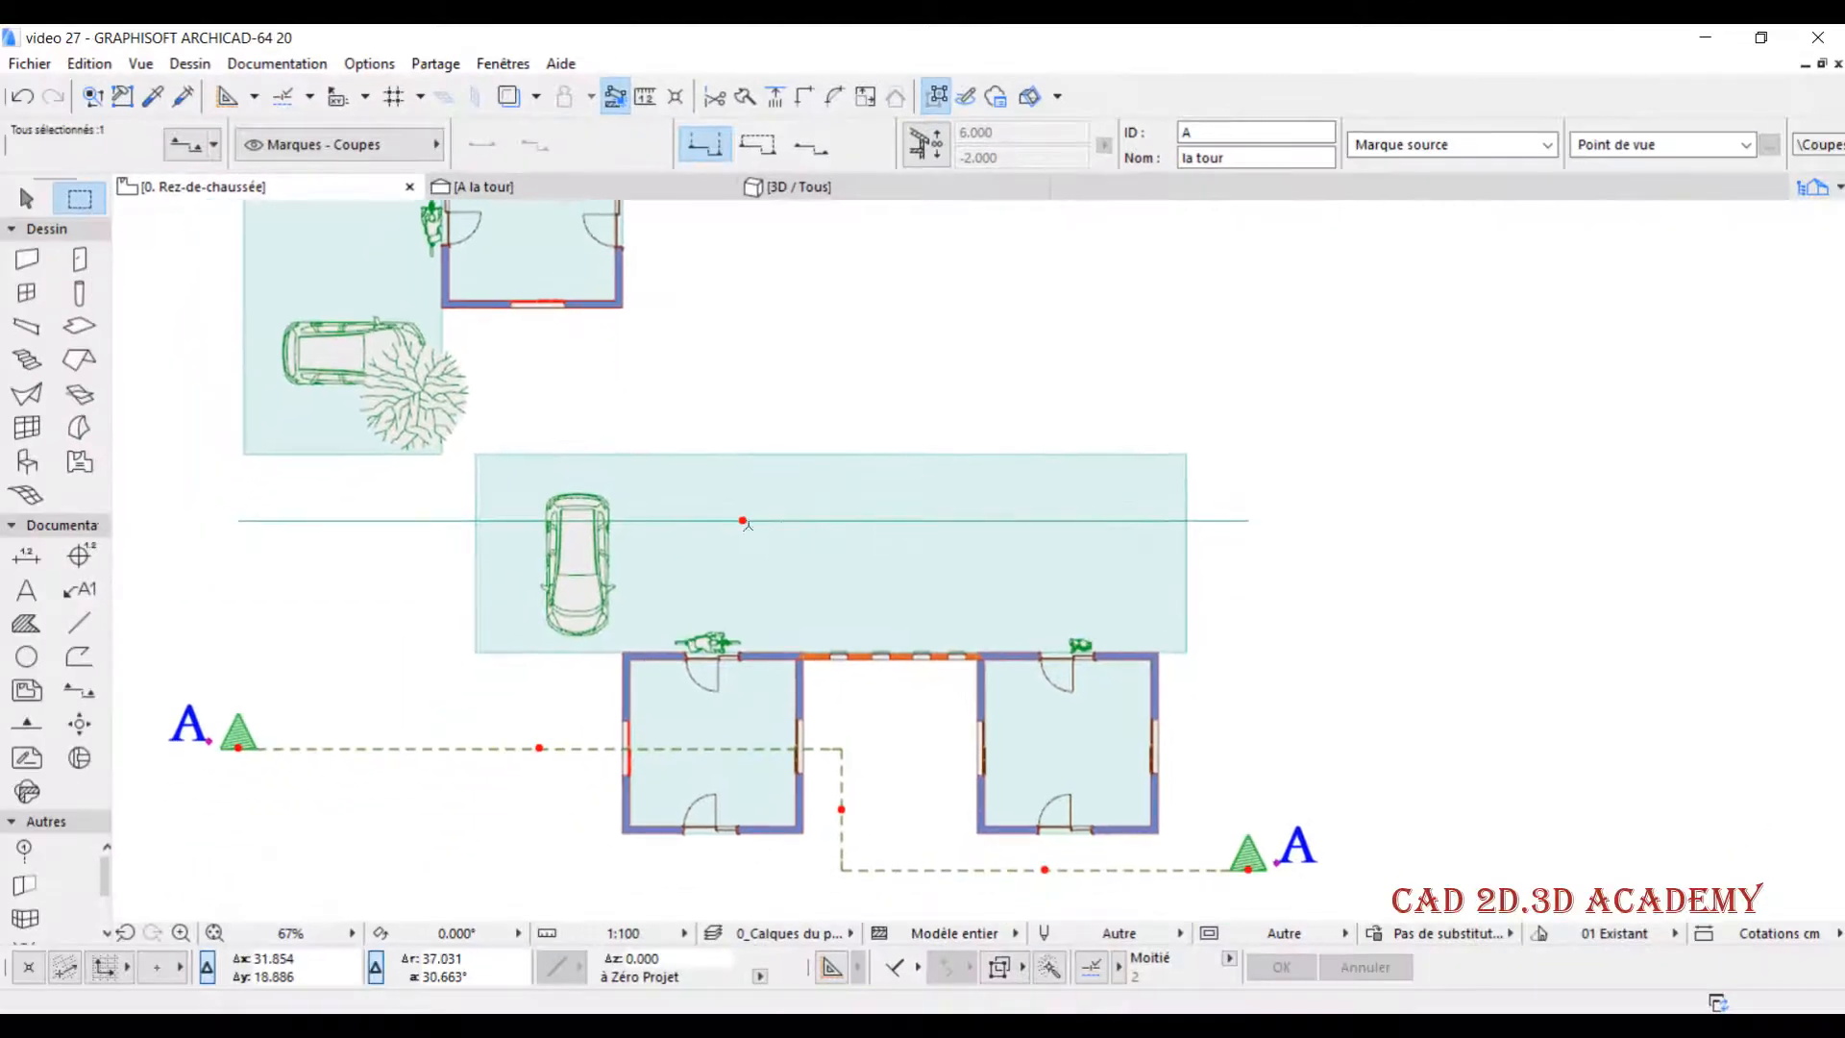
{"action": "left_click", "coordinate": [743, 520]}
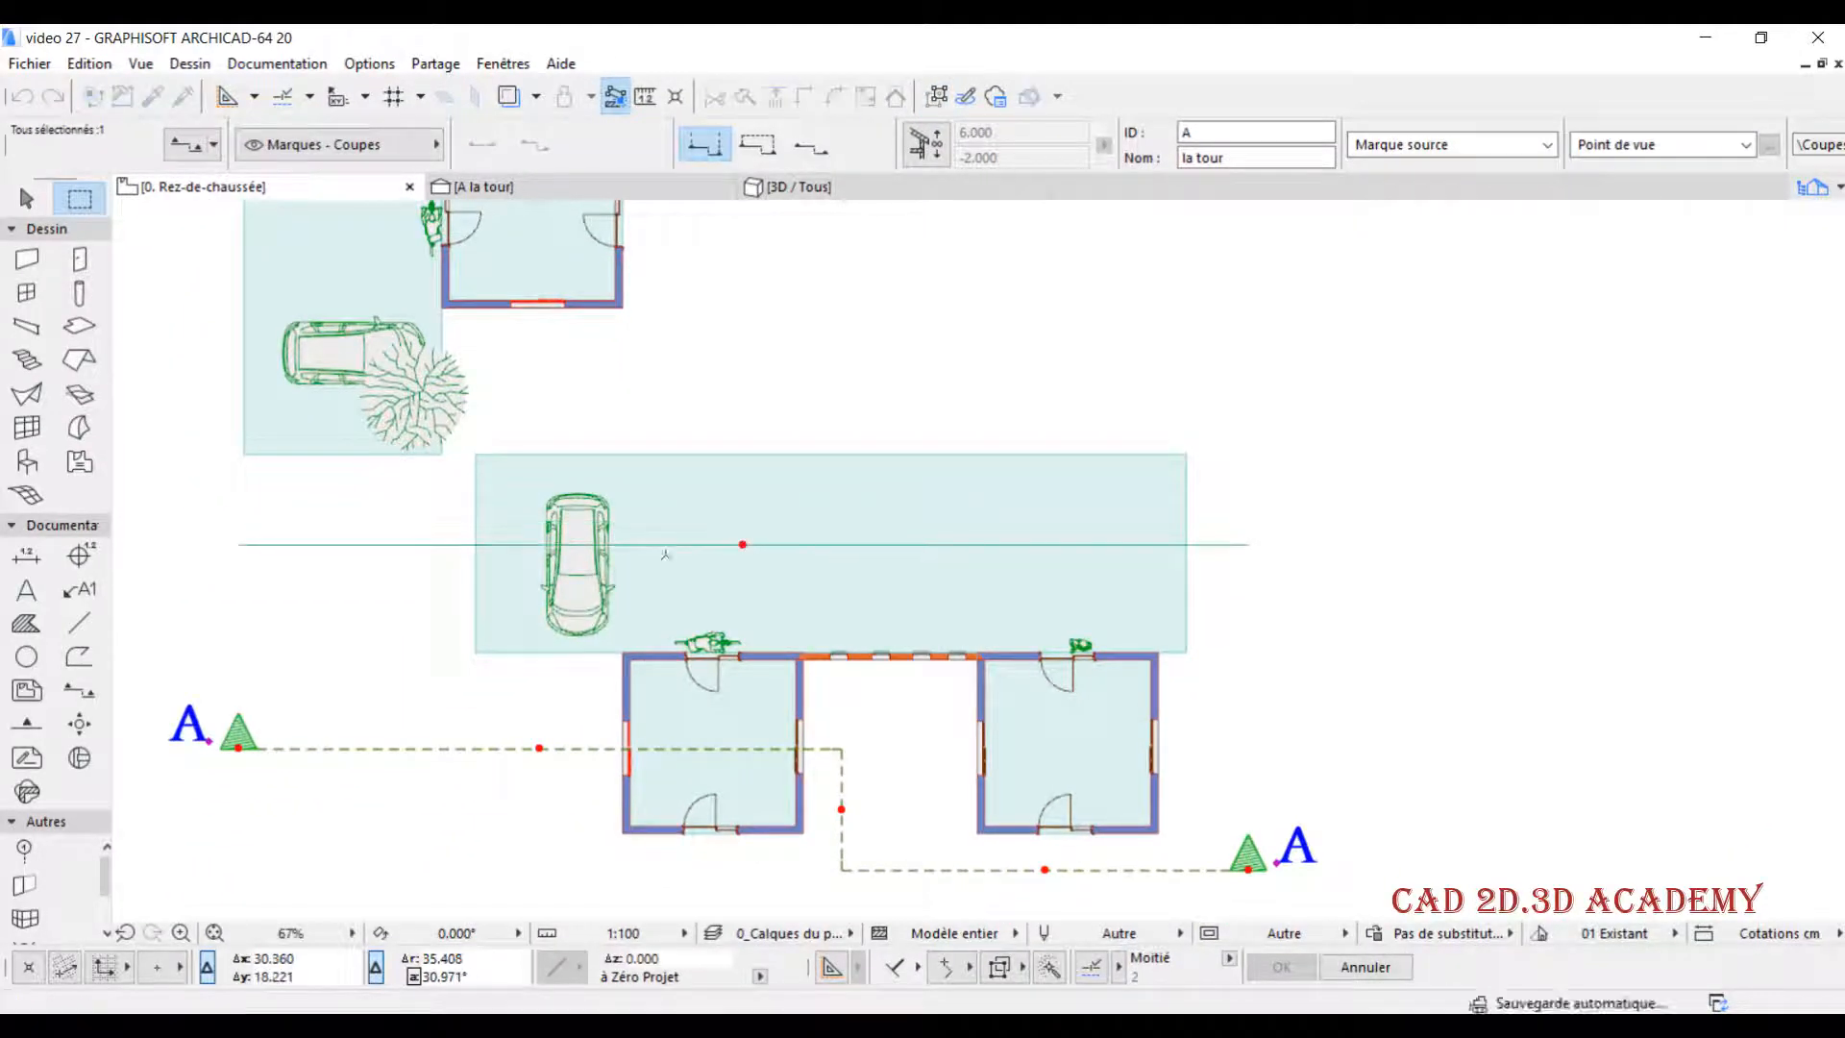
{"action": "left_click", "coordinate": [573, 189]}
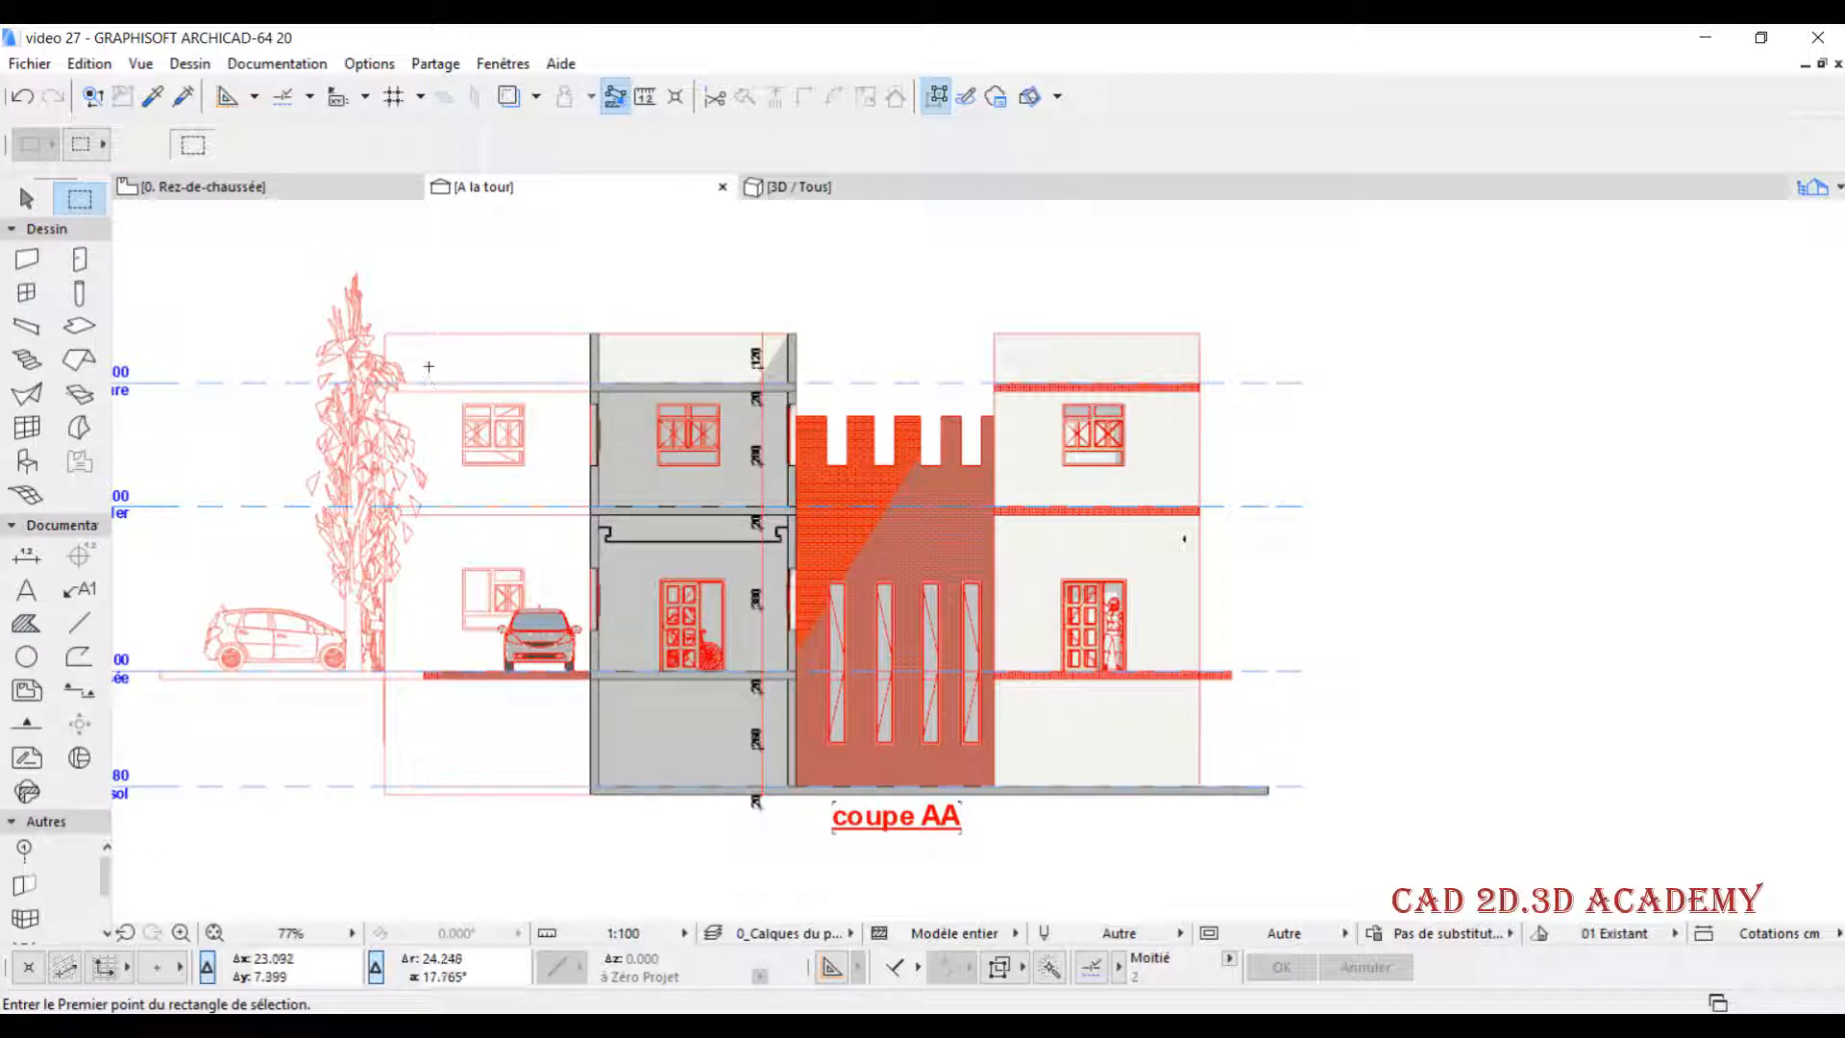
- Switch section A's horizontal range back to limited and check the A la tour section
{"action": "left_click", "coordinate": [313, 193]}
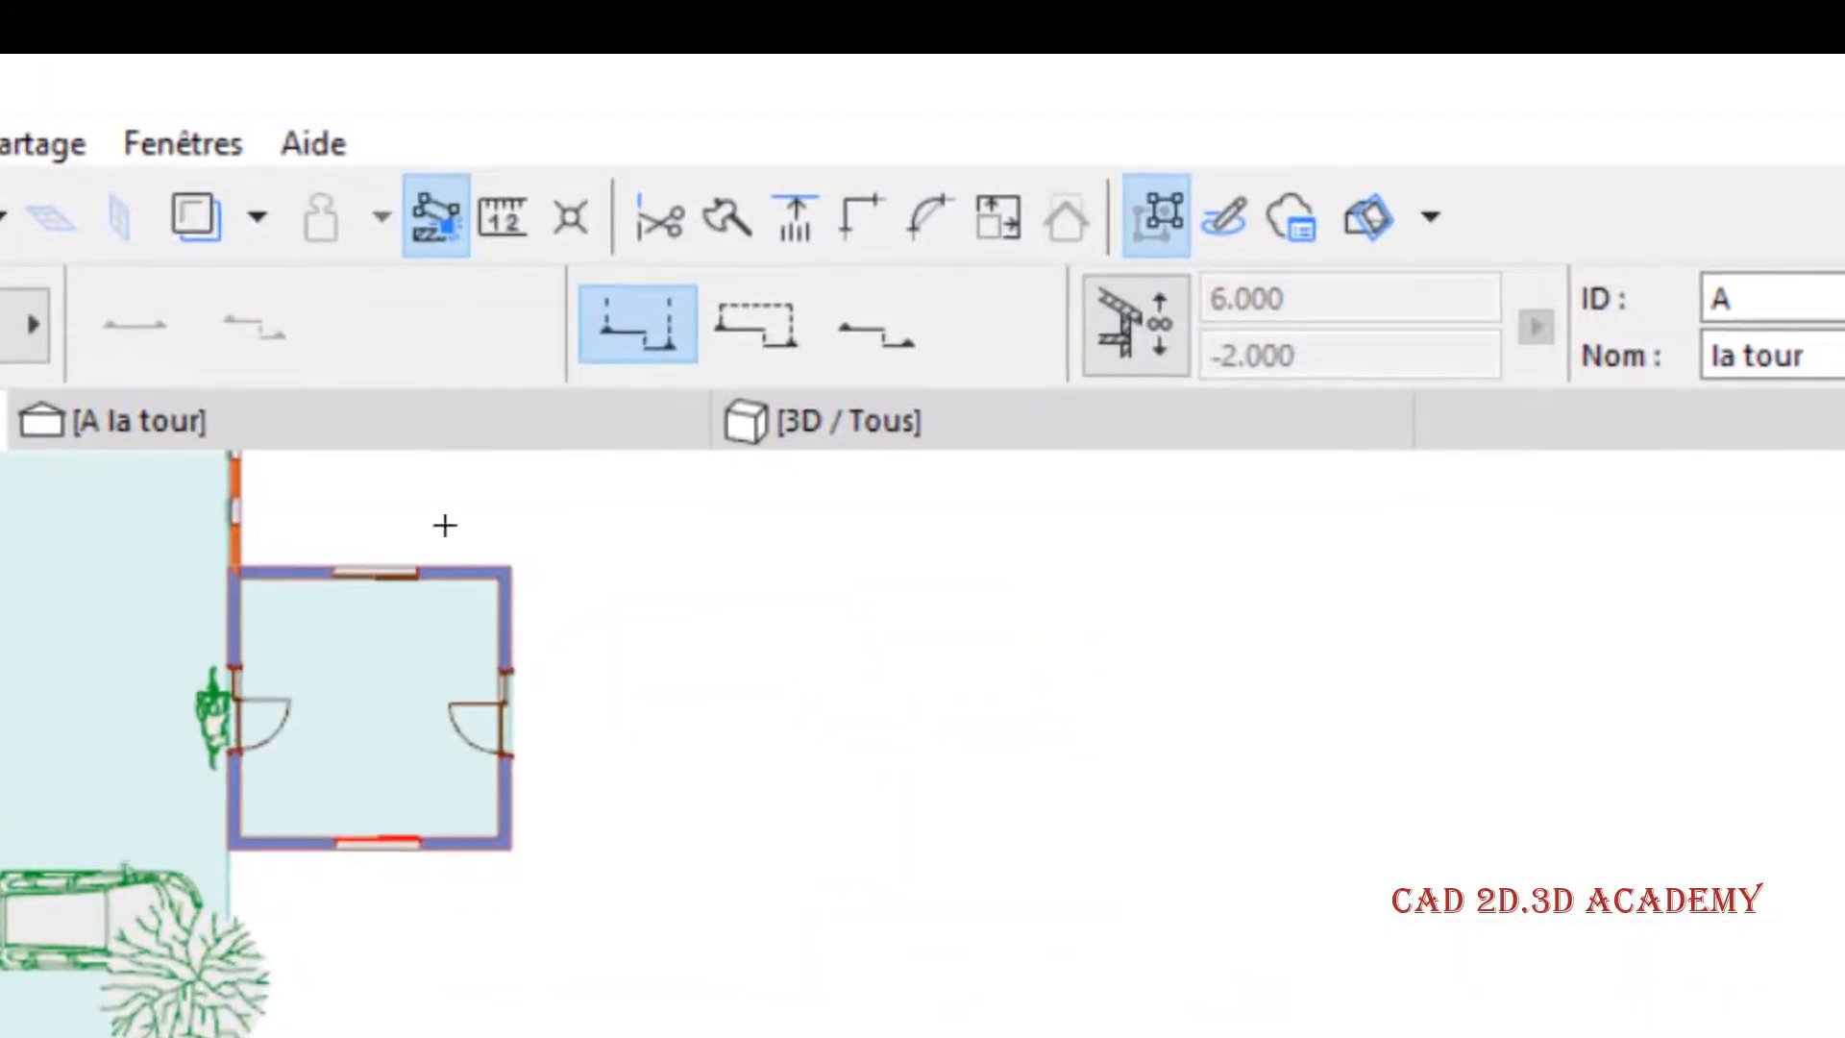
{"action": "left_click", "coordinate": [778, 338]}
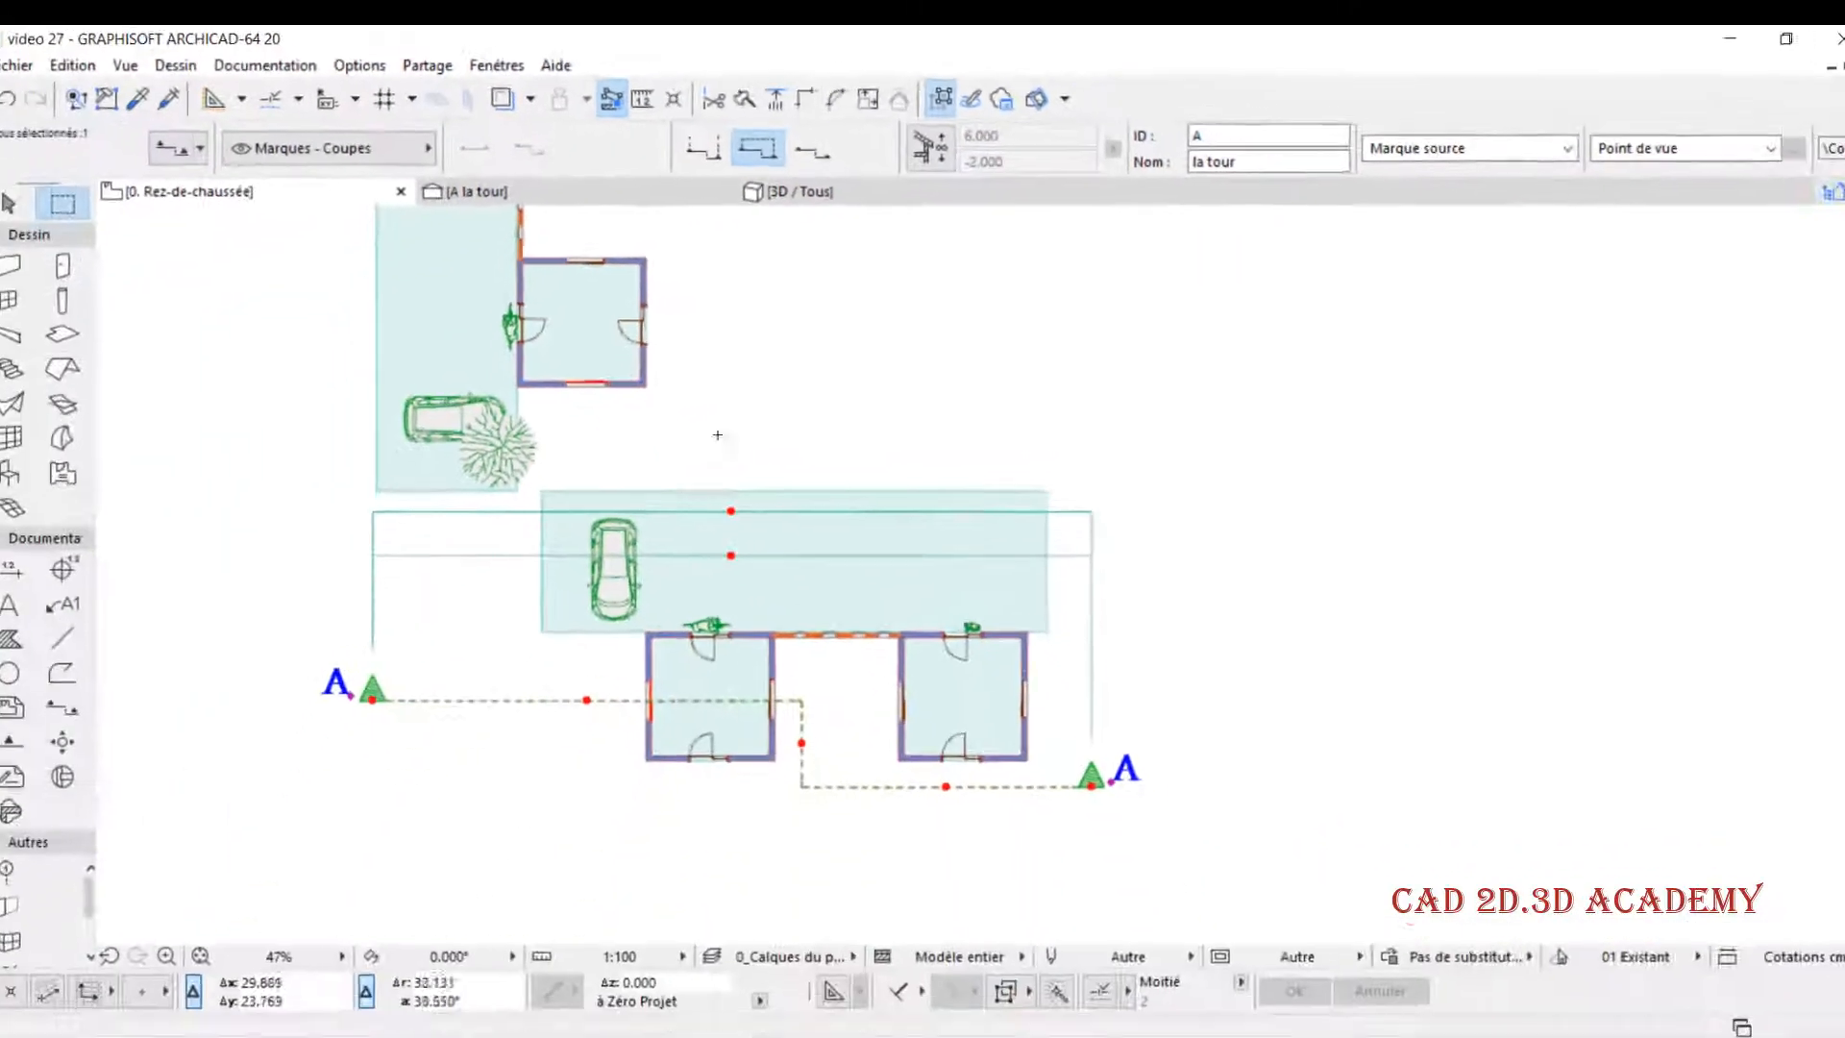
{"action": "left_click", "coordinate": [482, 189]}
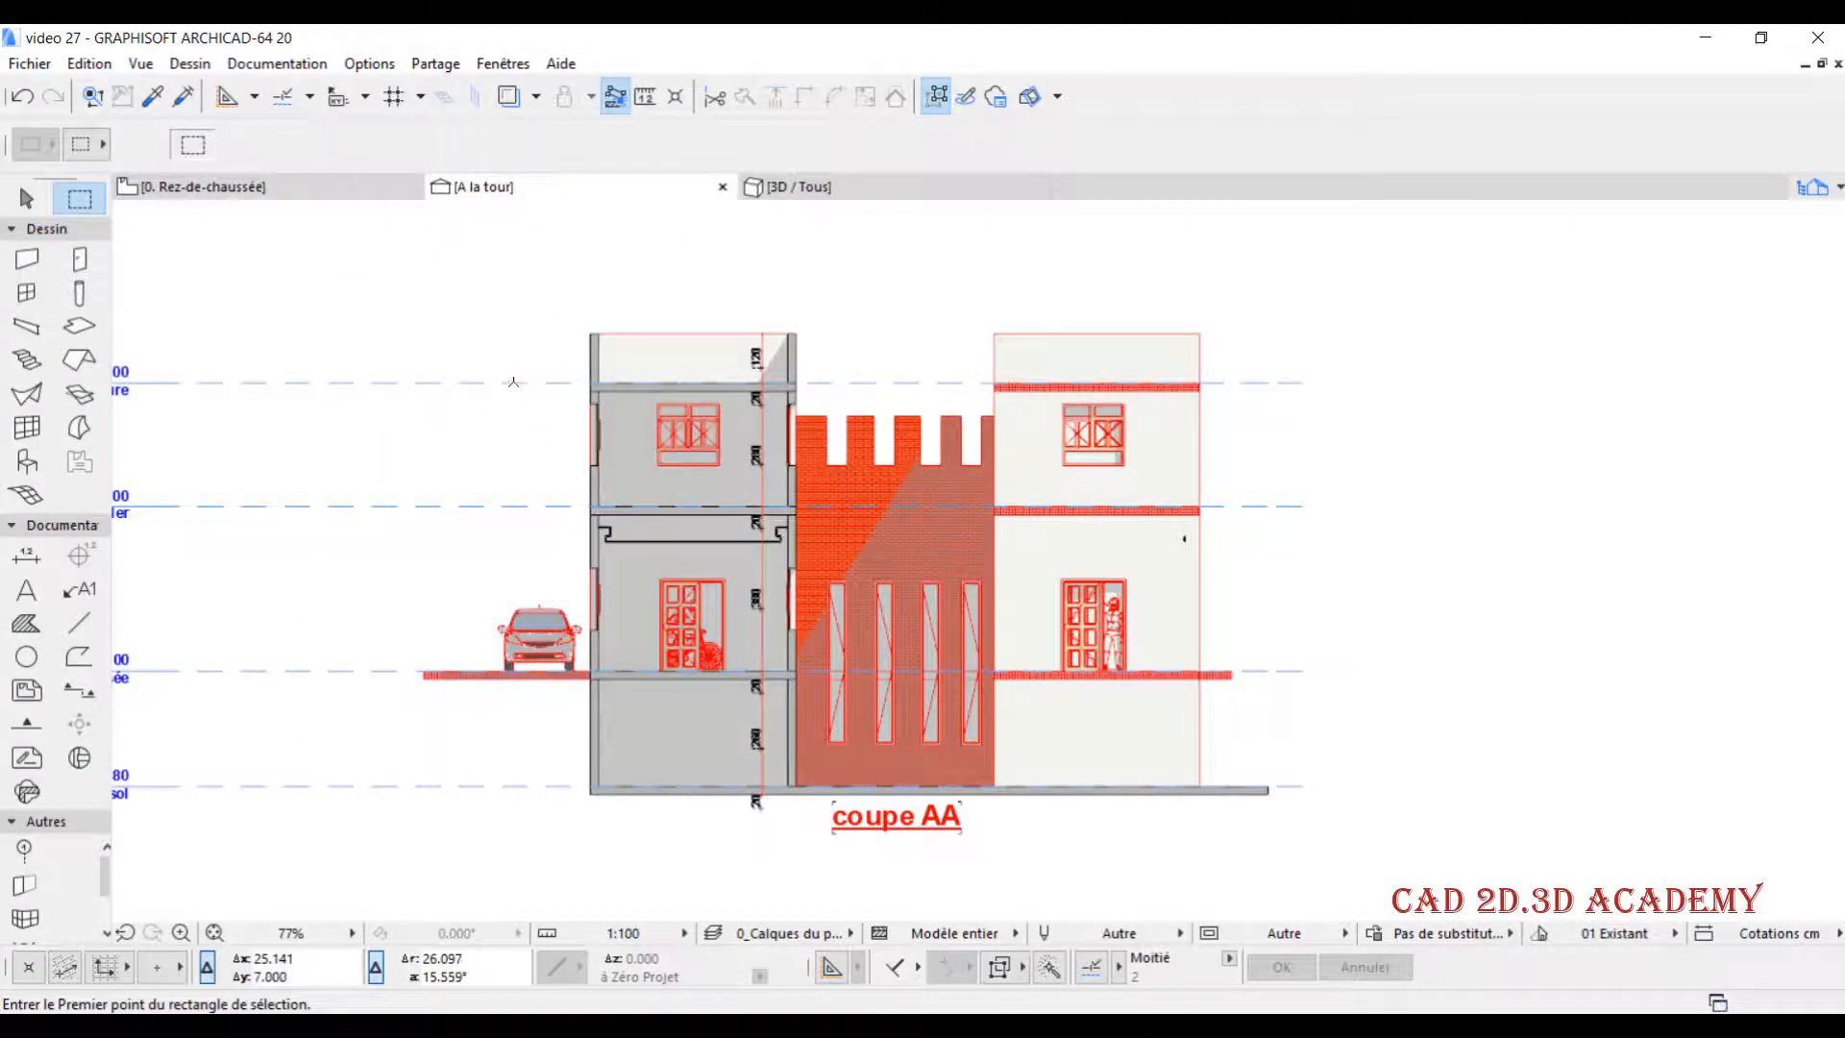
- Return section A to infinite range, move the distant-region line near the slab's outer edge beyond the car, and examine the section
{"action": "left_click", "coordinate": [338, 184]}
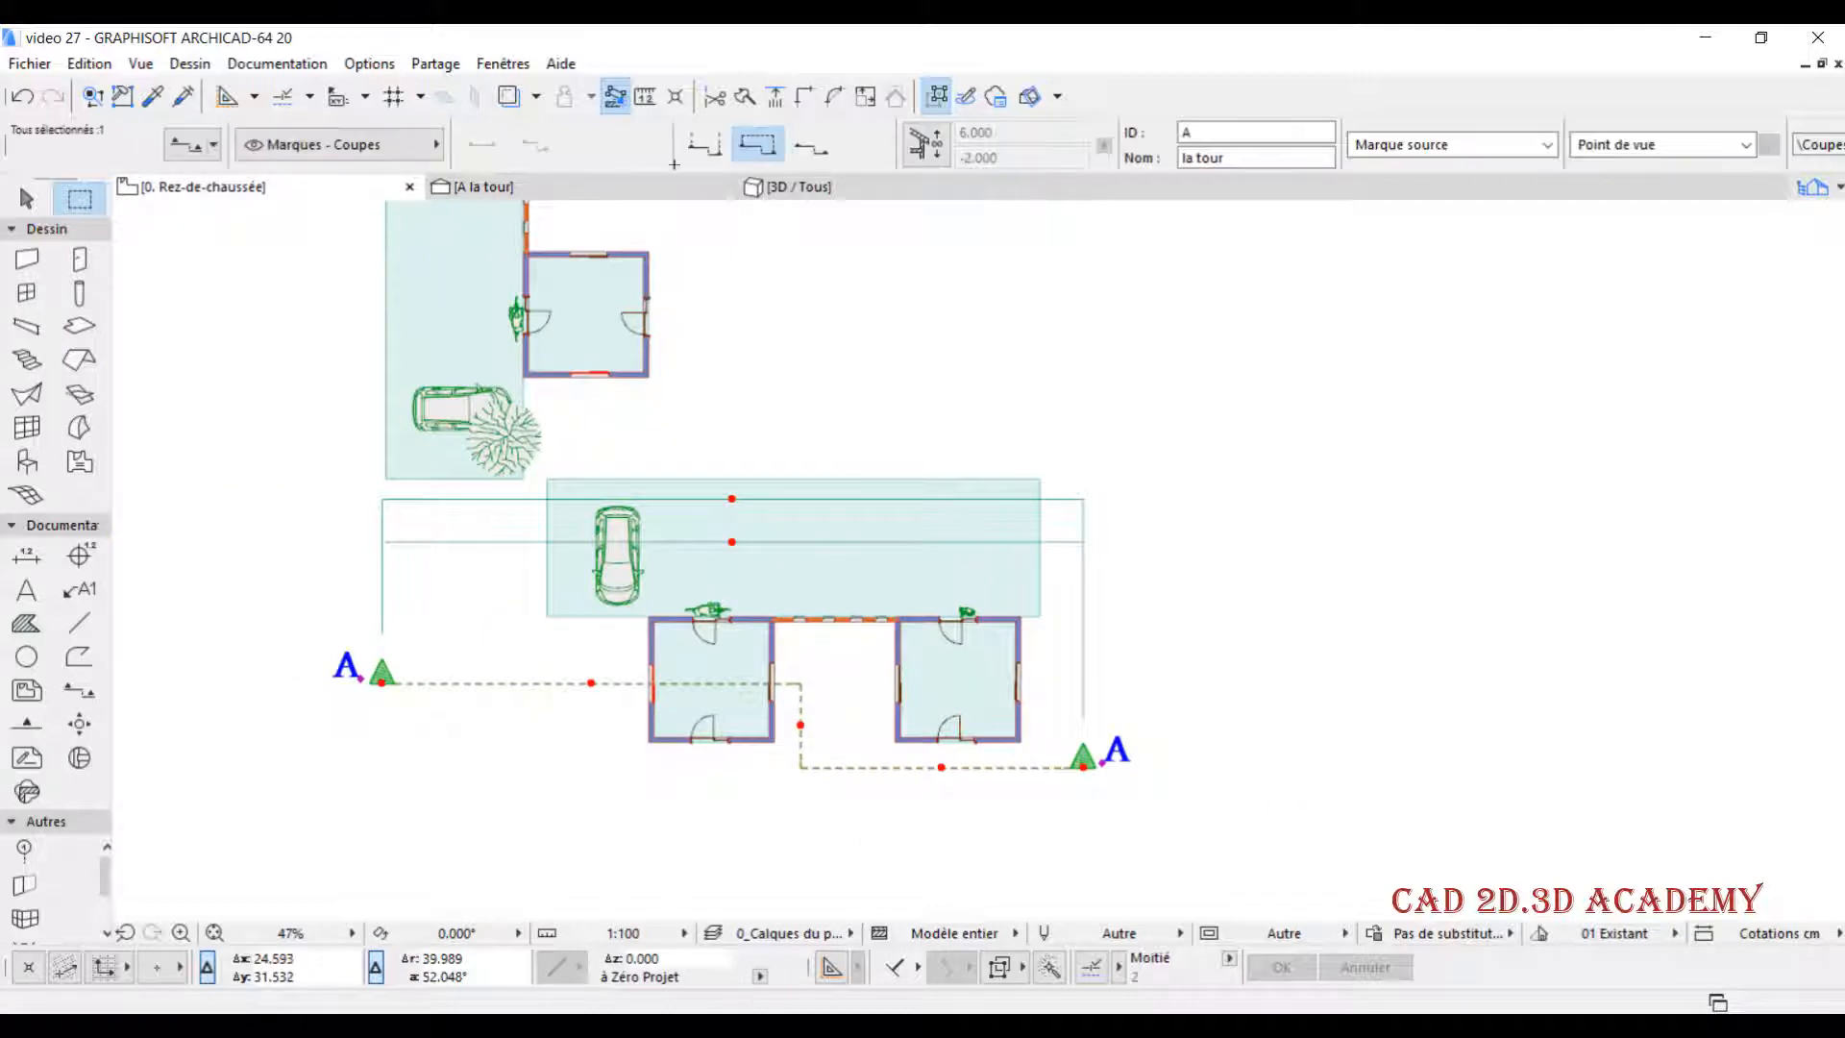
{"action": "left_click", "coordinate": [704, 144]}
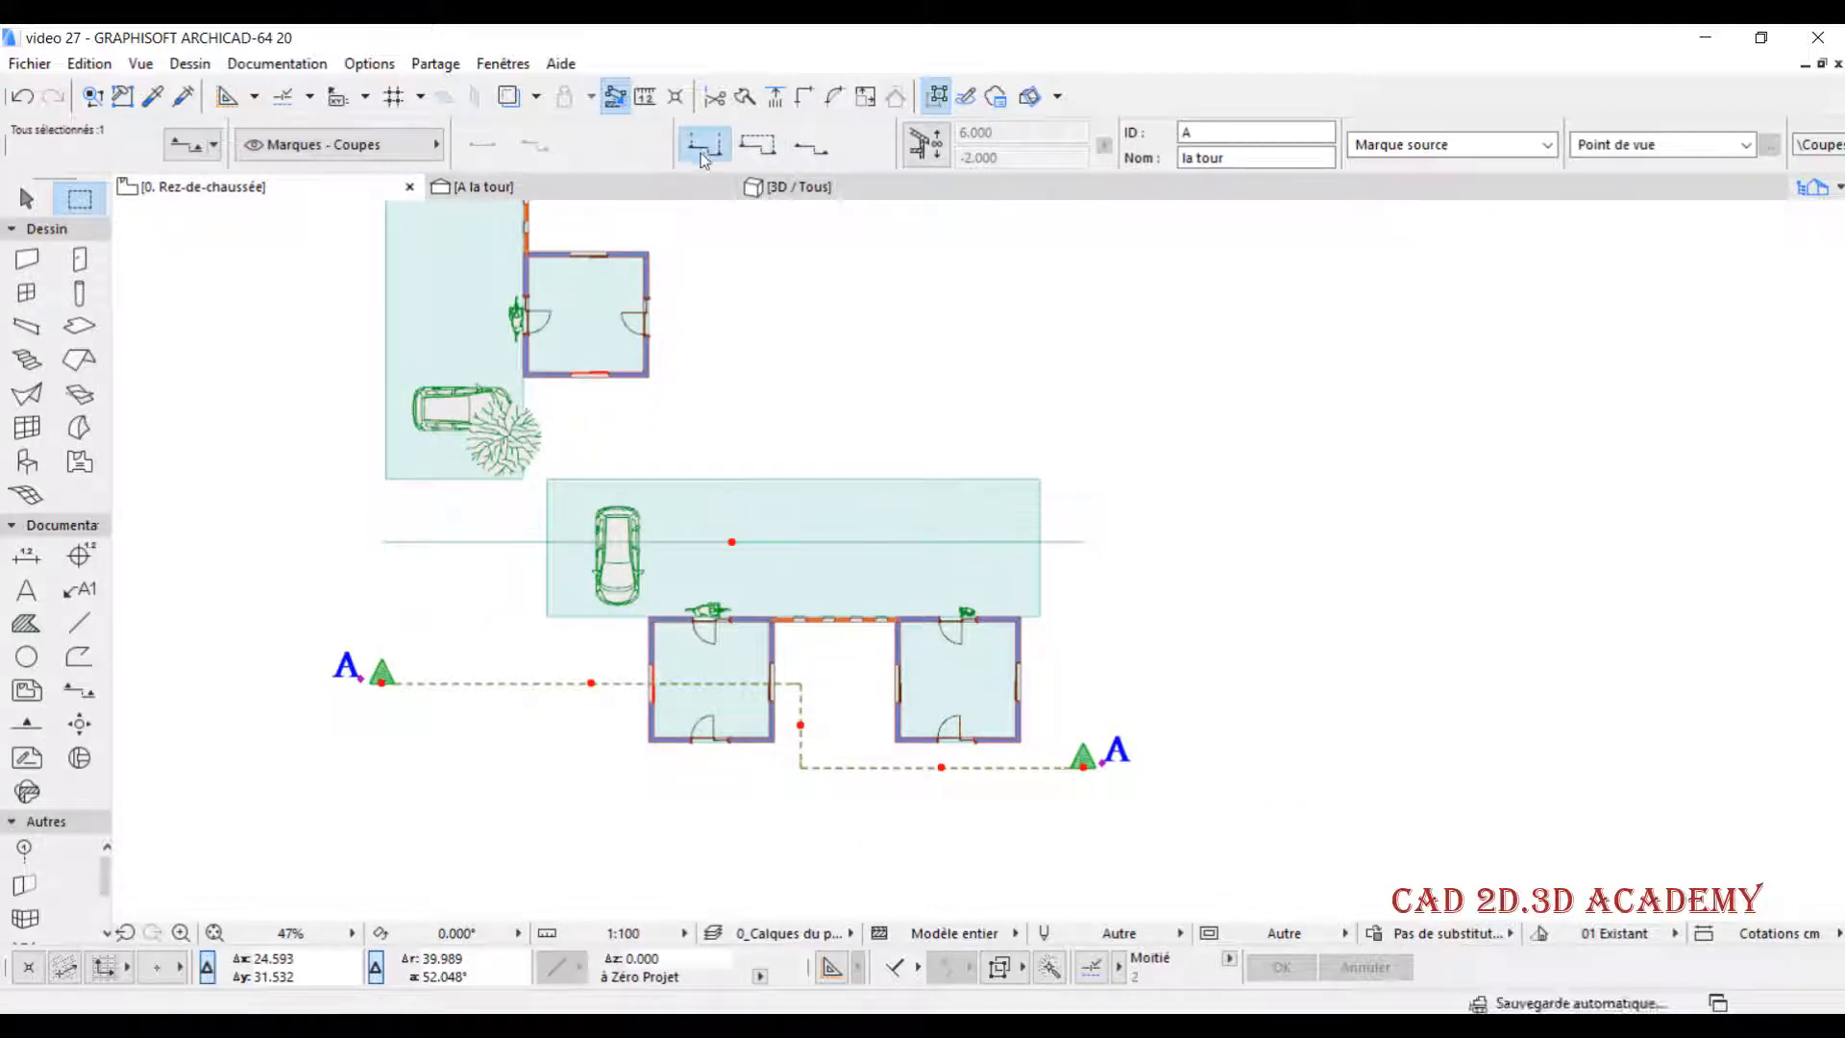
{"action": "left_click", "coordinate": [732, 541]}
{"action": "left_click", "coordinate": [740, 498]}
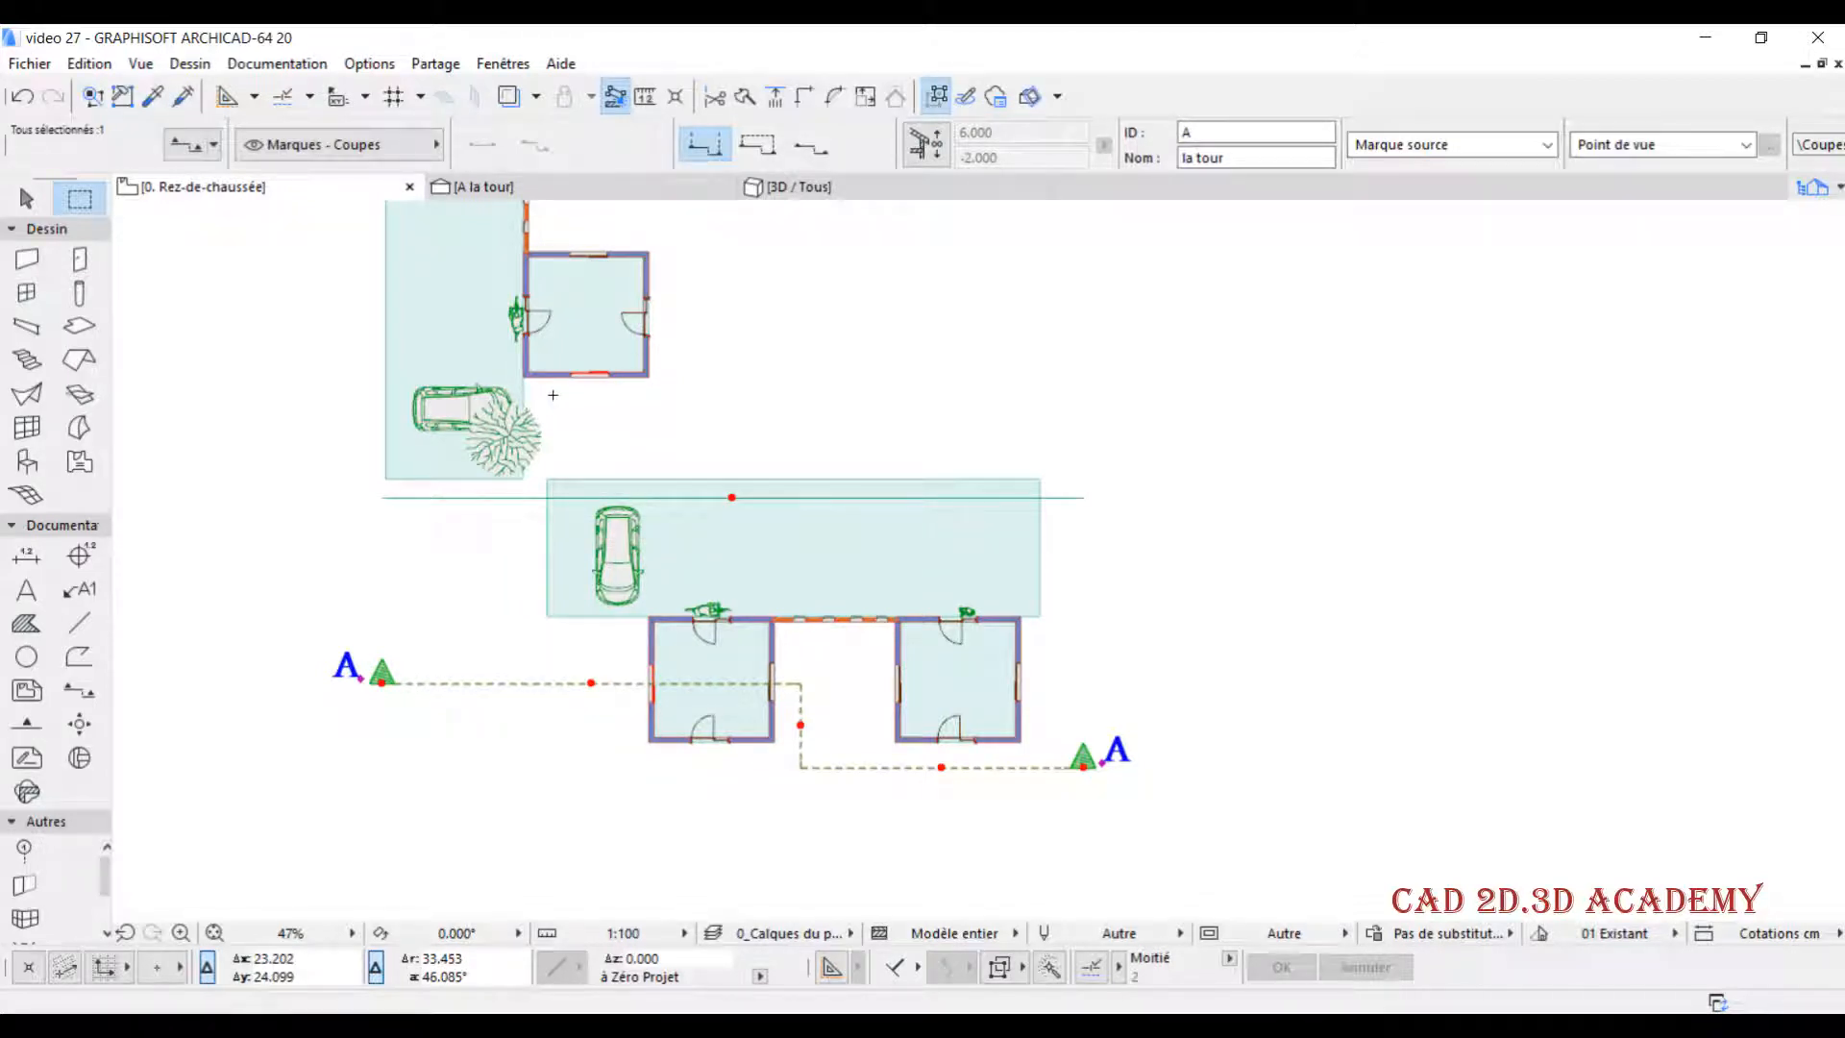
{"action": "left_click", "coordinate": [540, 195]}
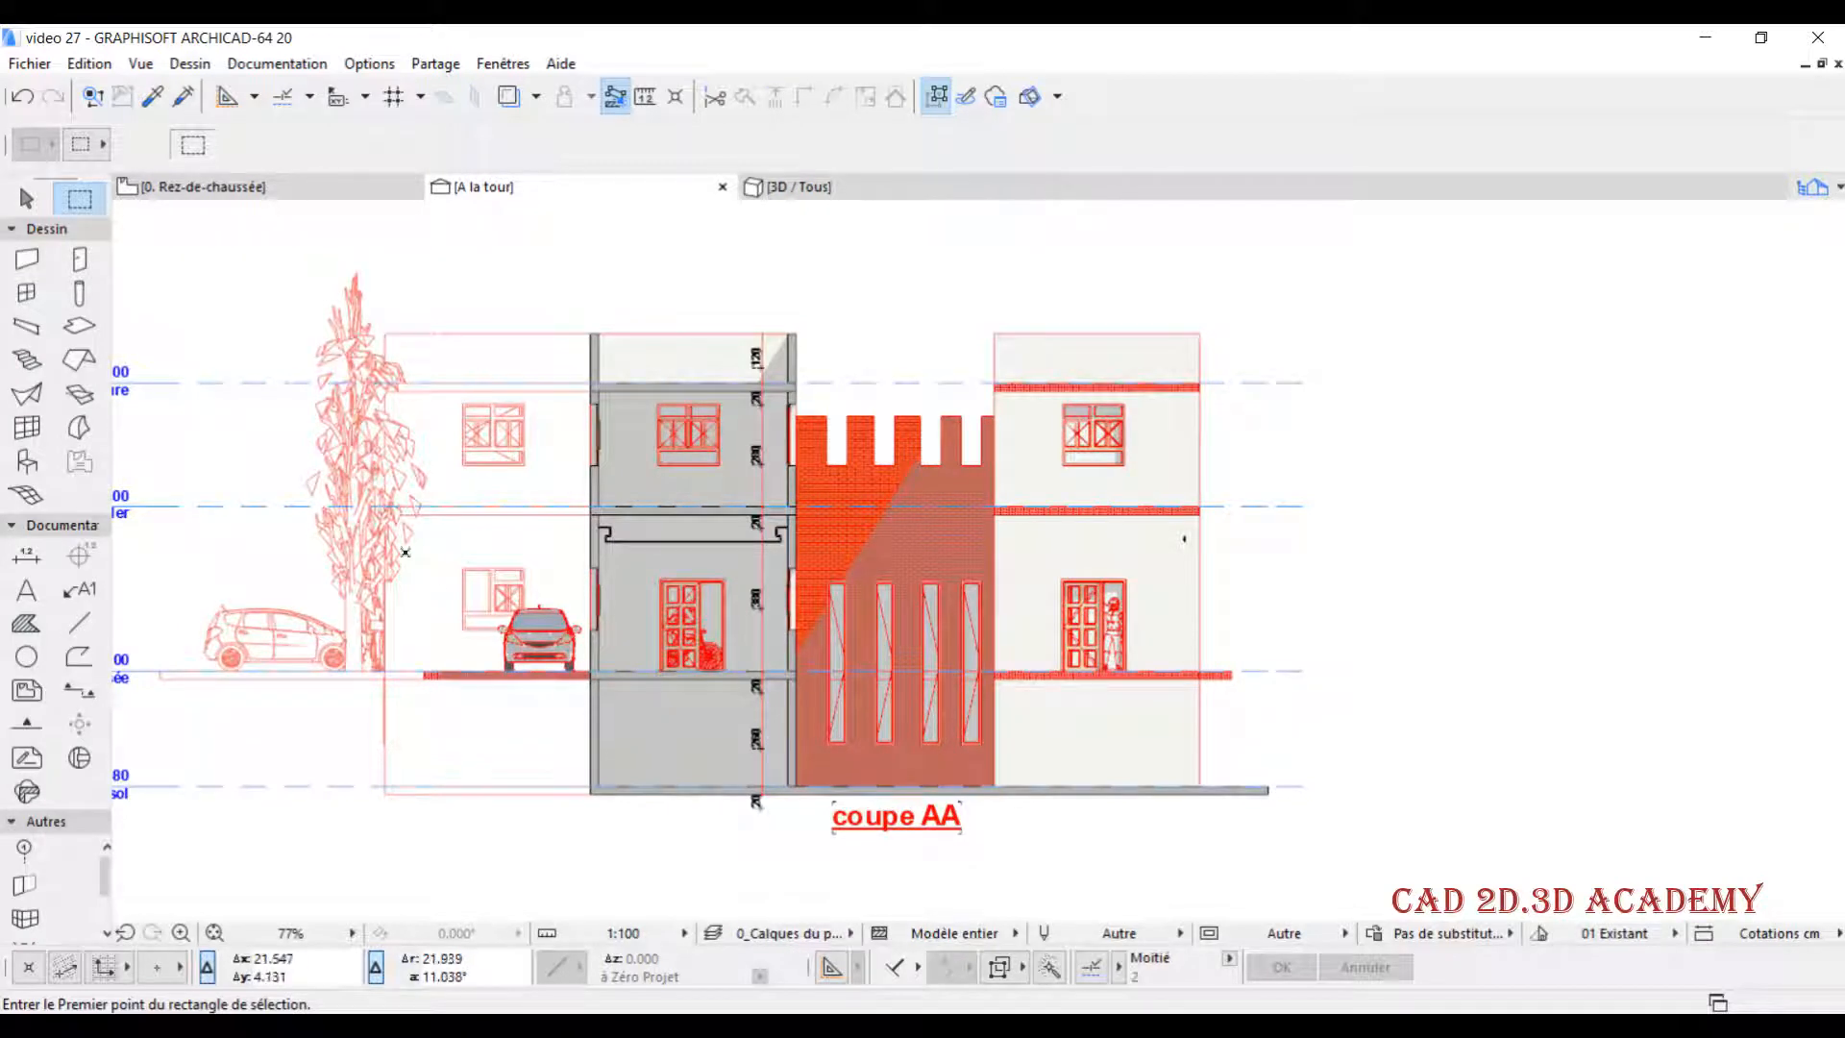
{"action": "scroll", "coordinate": [493, 480], "scroll_direction": "up", "scroll_amount": 1}
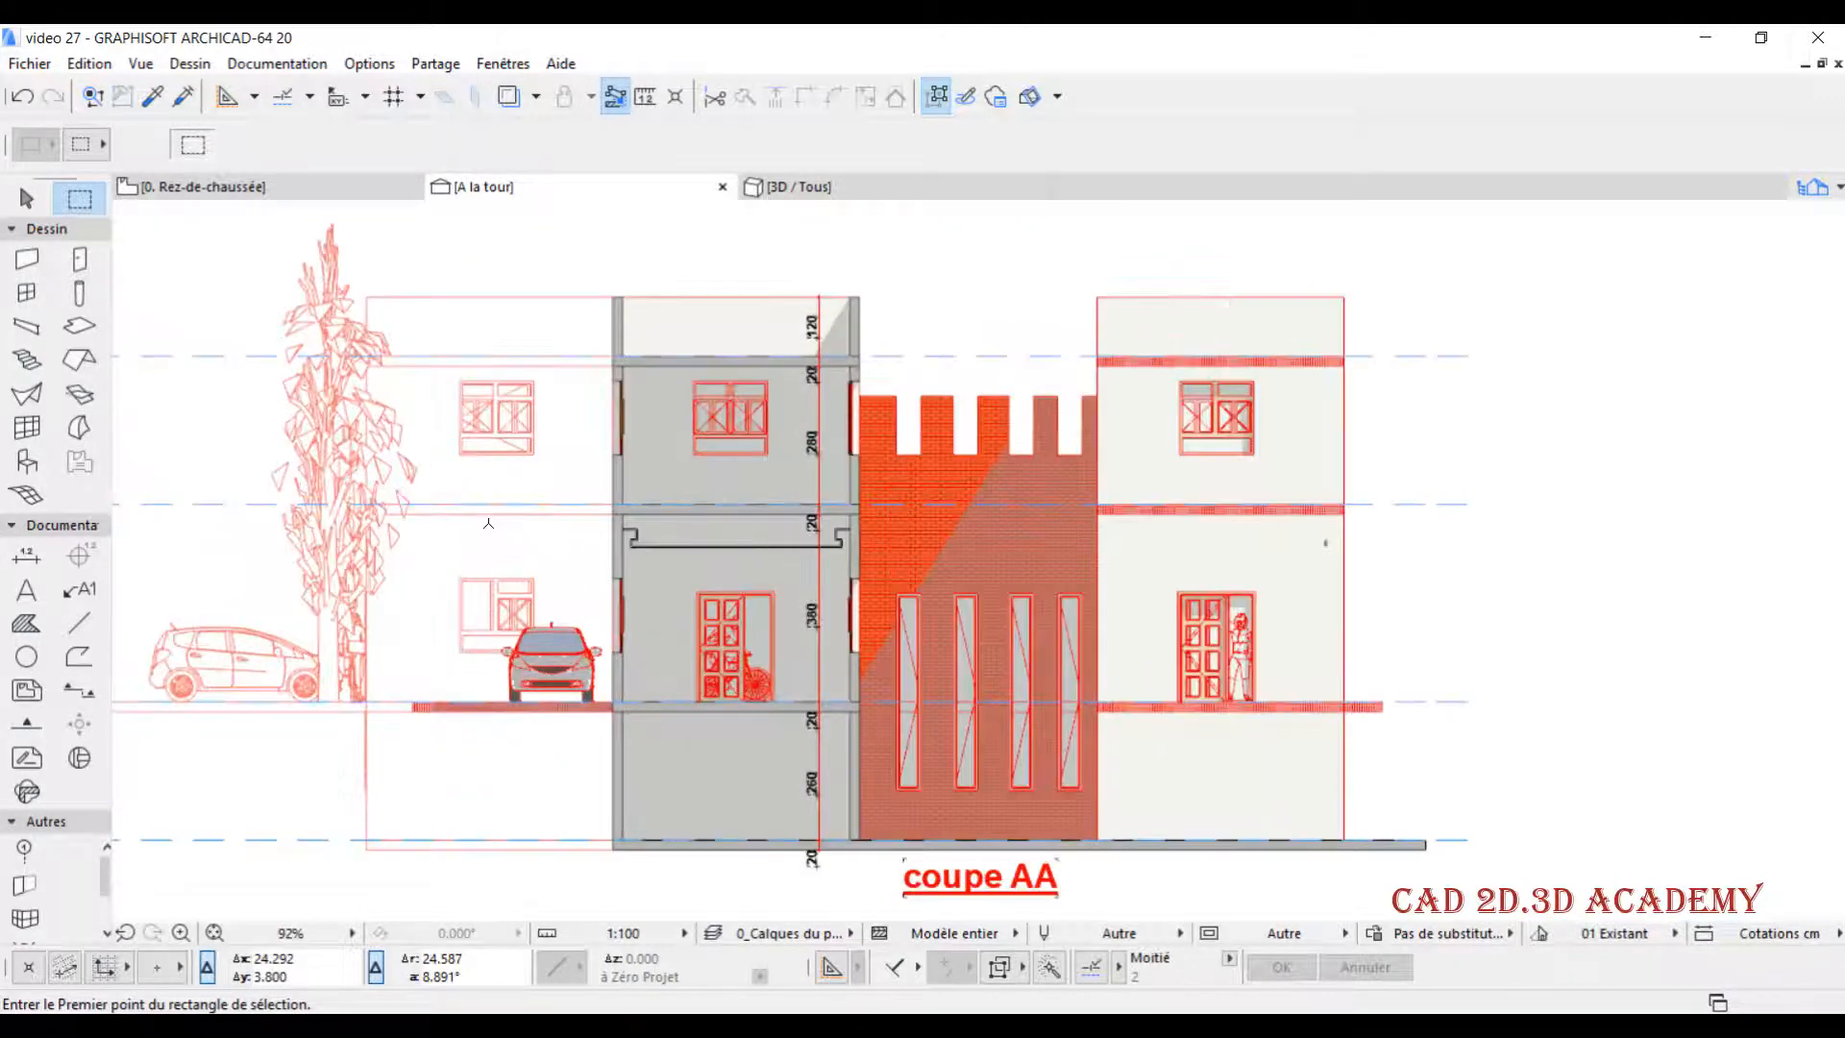
{"action": "middle_click_drag", "start_coordinate": [488, 526], "coordinate": [627, 525]}
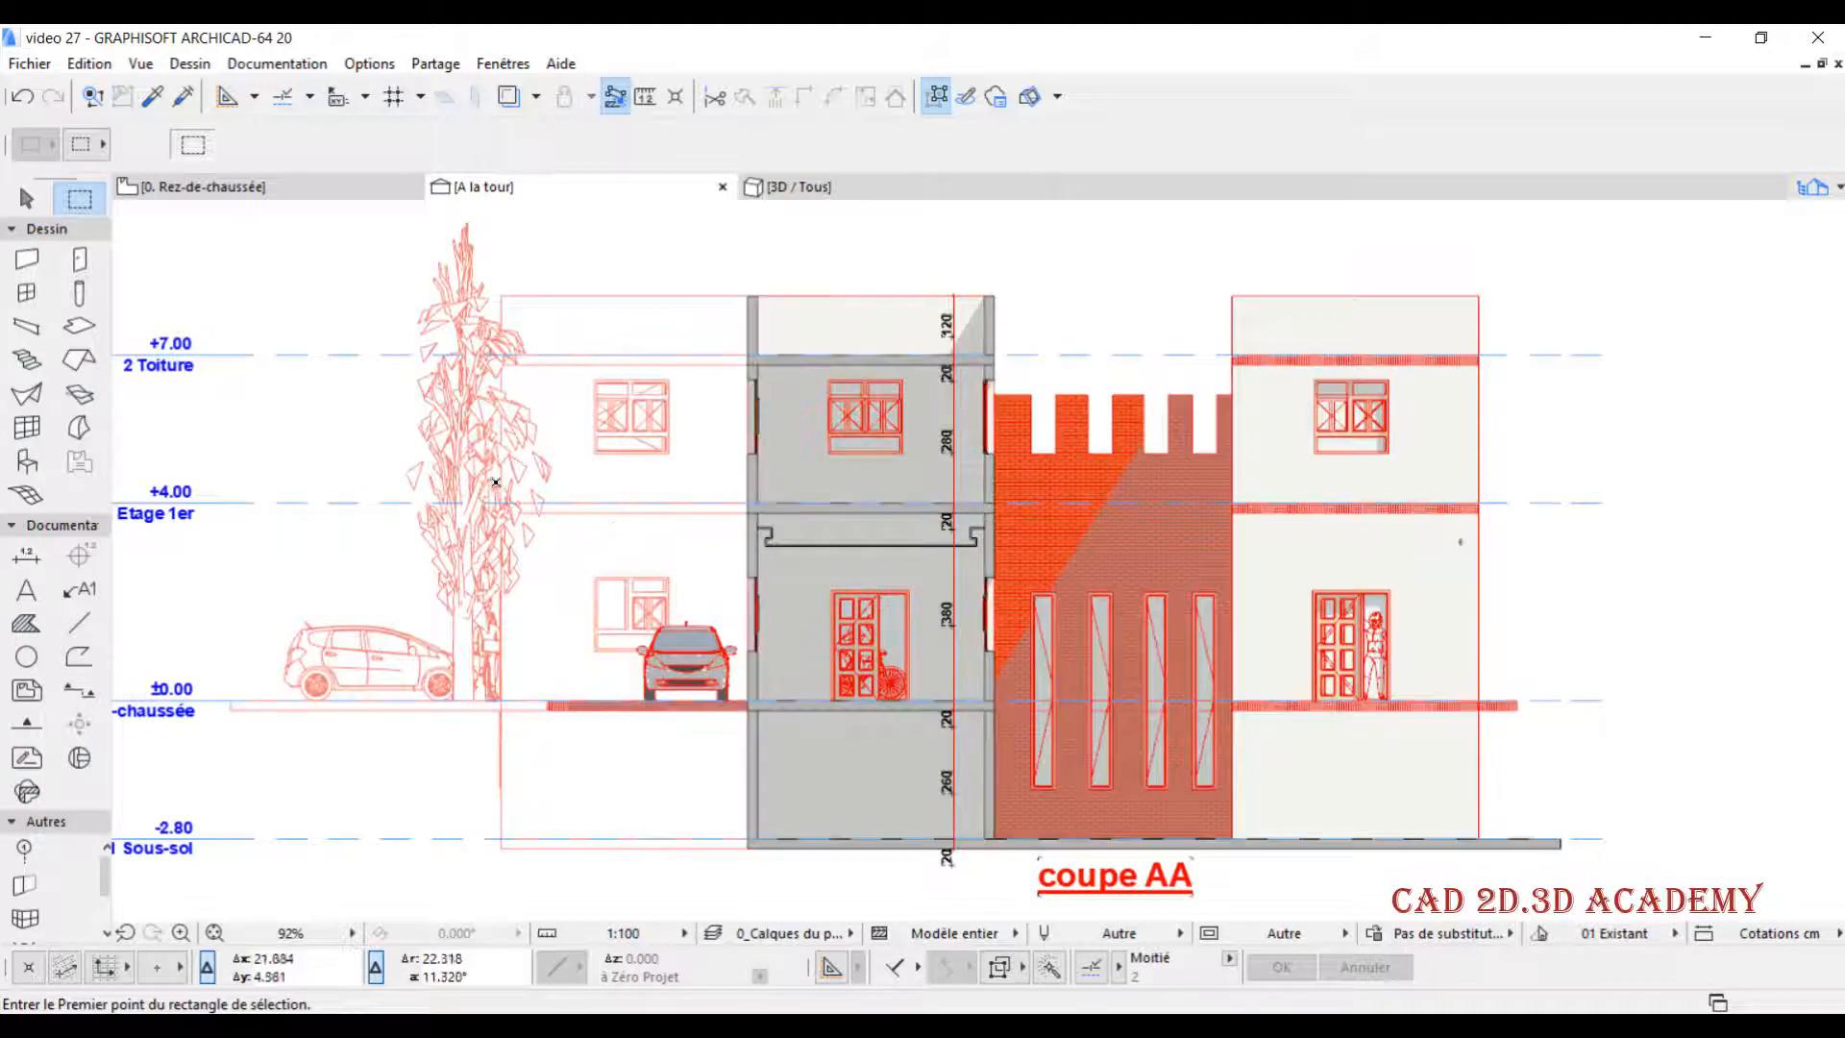
{"action": "middle_click_drag", "start_coordinate": [534, 471], "coordinate": [478, 464]}
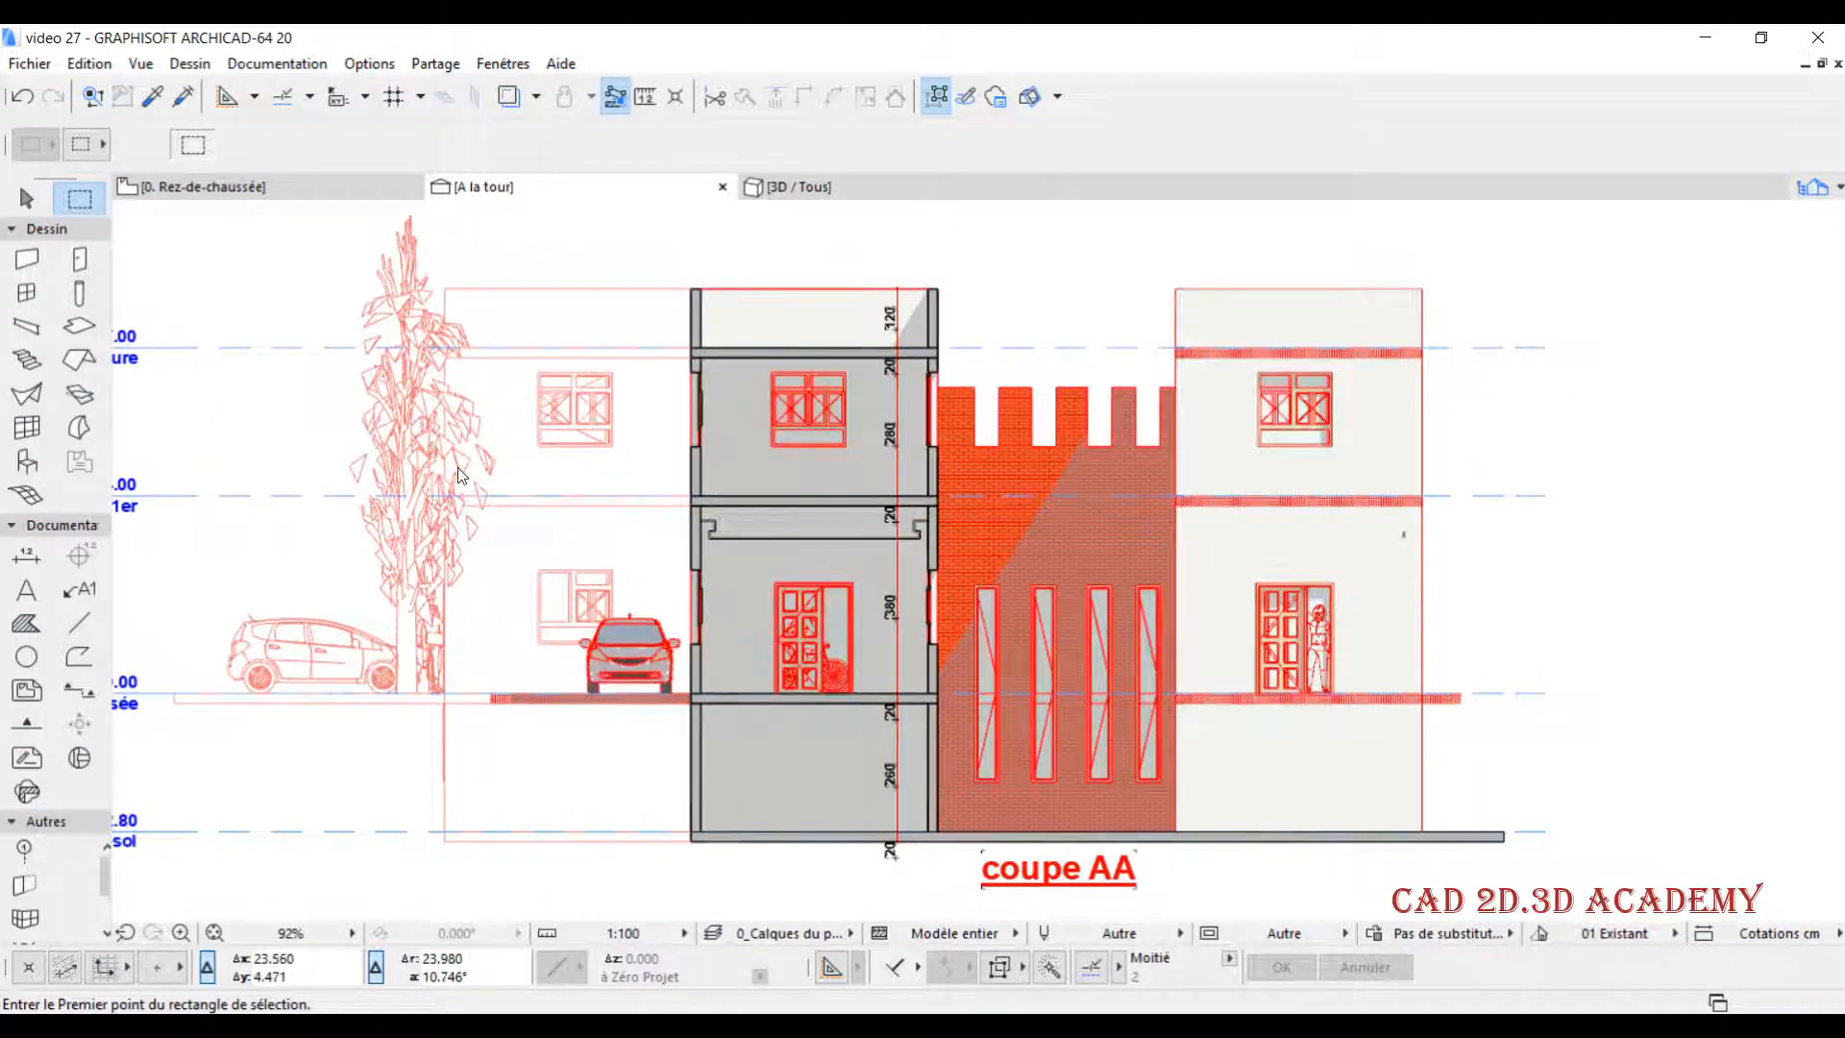
- Set the uncut-surface fill of section A la tour's marked distant region to uniform pen colours with red pen 20
{"action": "right_click", "coordinate": [516, 189]}
{"action": "left_click", "coordinate": [675, 406]}
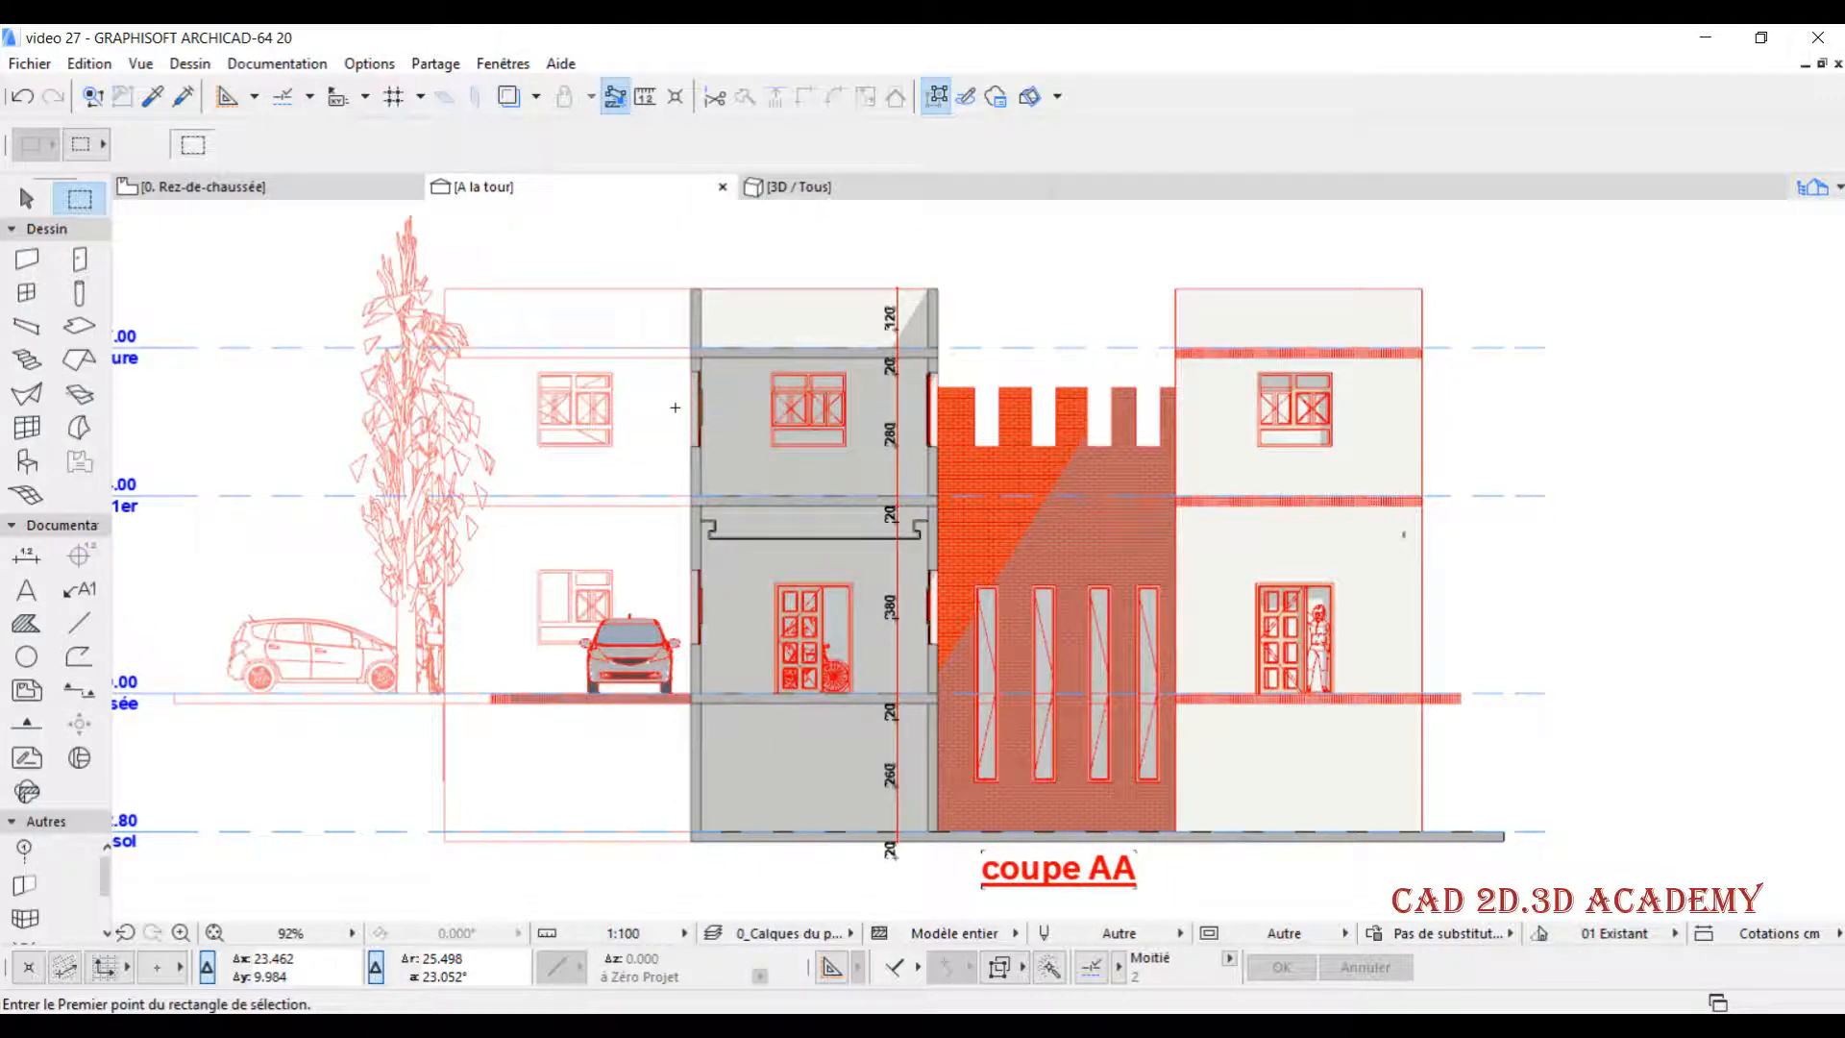
{"action": "scroll", "coordinate": [1191, 526], "scroll_direction": "down", "scroll_amount": 3}
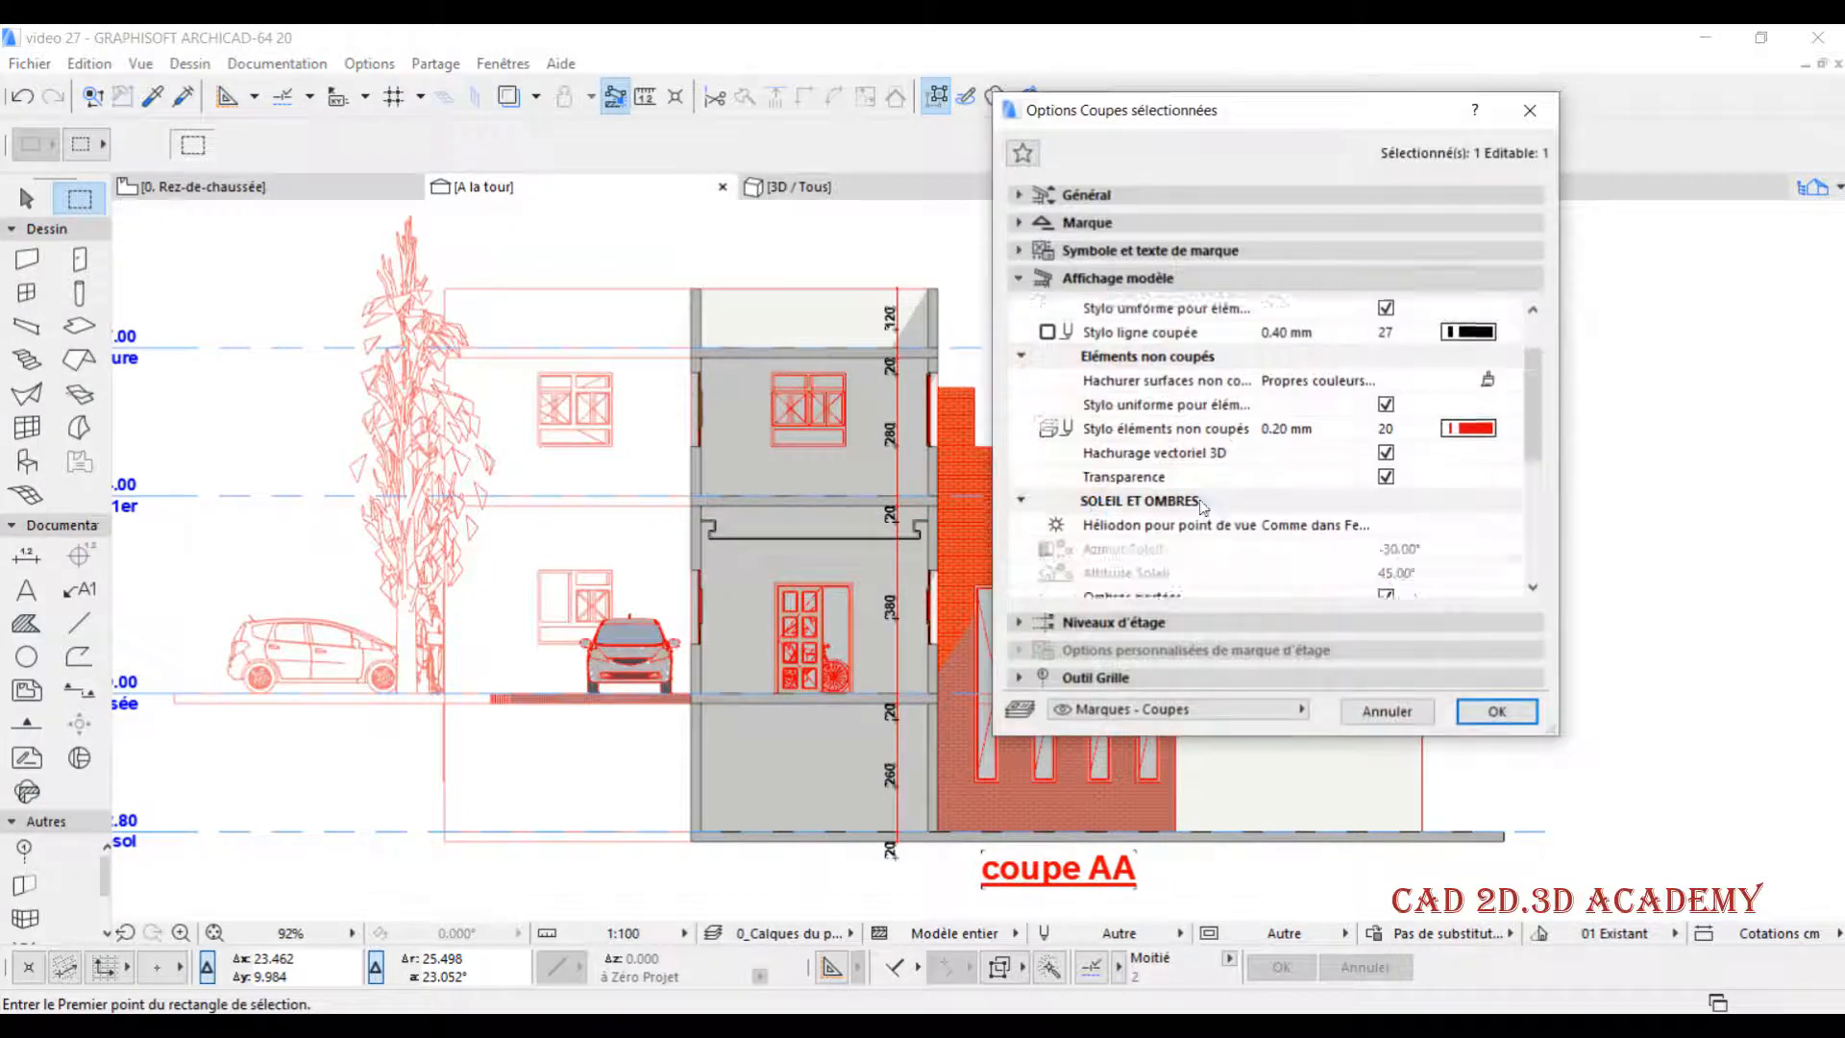
{"action": "scroll", "coordinate": [1223, 527], "scroll_direction": "down", "scroll_amount": 1}
{"action": "scroll", "coordinate": [1188, 519], "scroll_direction": "down", "scroll_amount": 1}
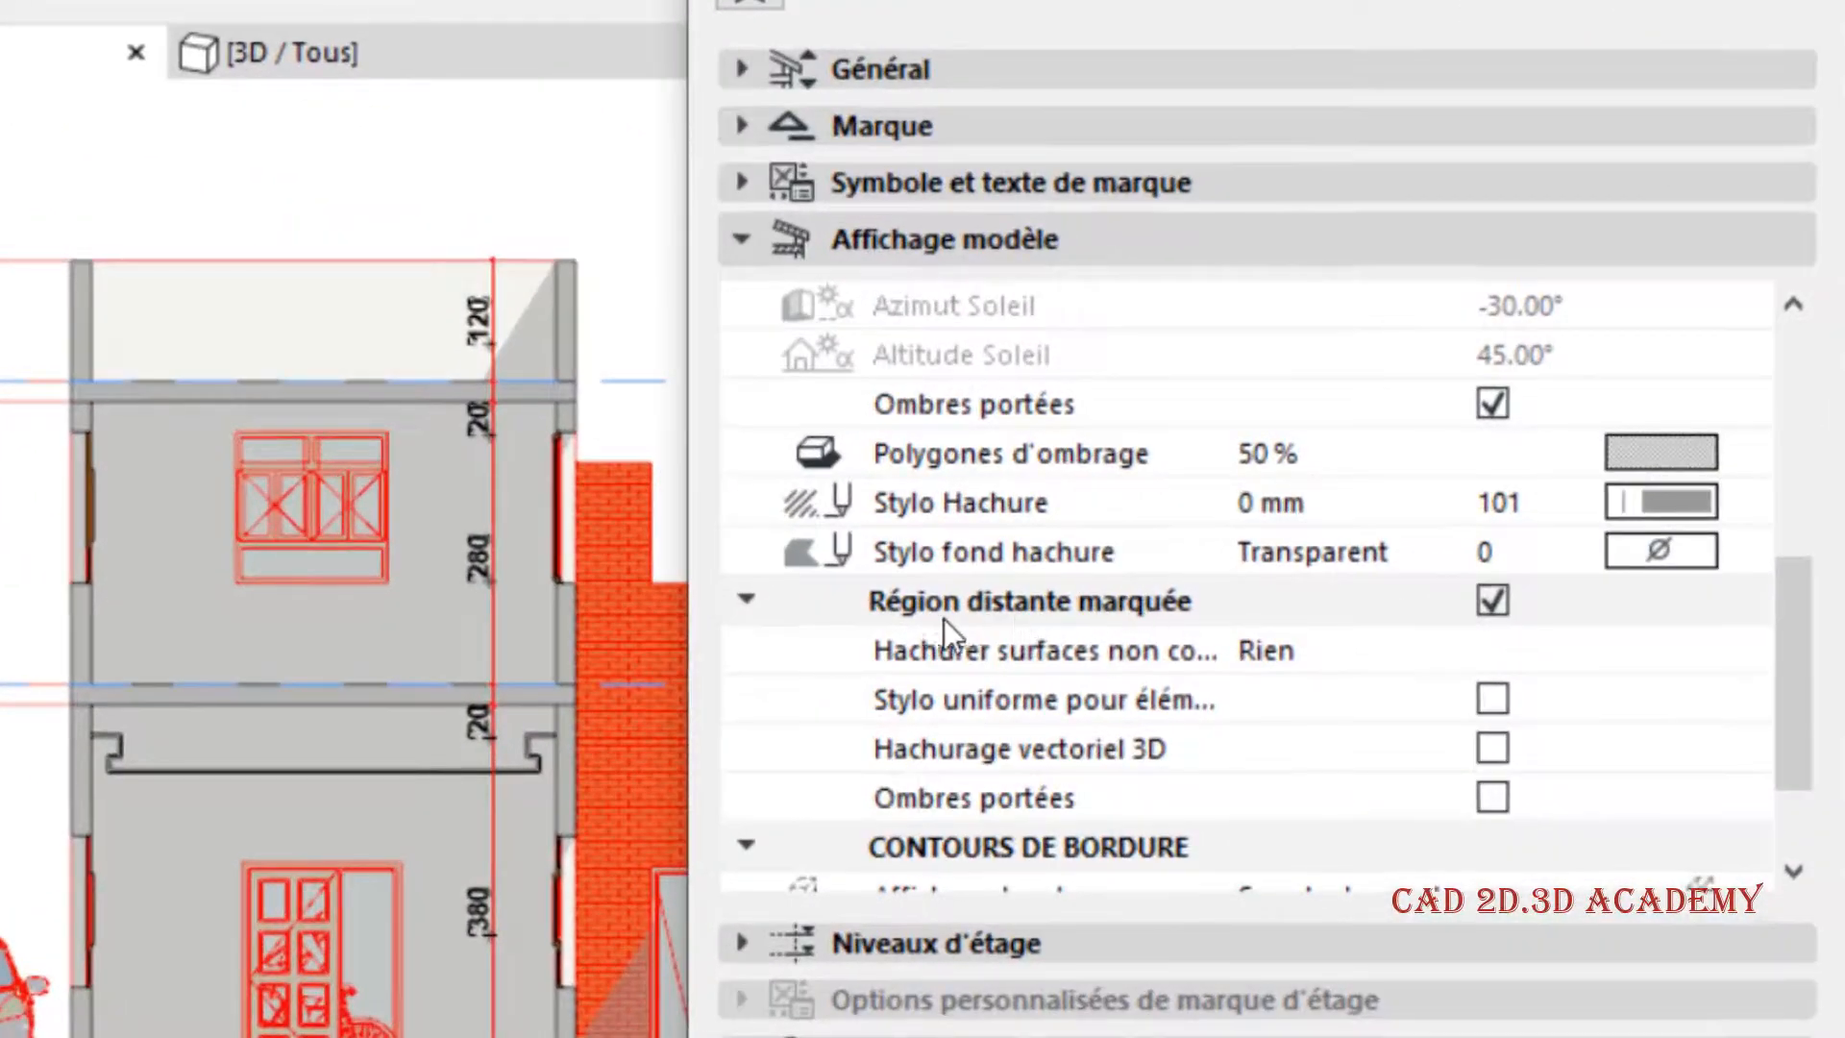
{"action": "left_click", "coordinate": [1118, 656]}
{"action": "left_click", "coordinate": [1742, 649]}
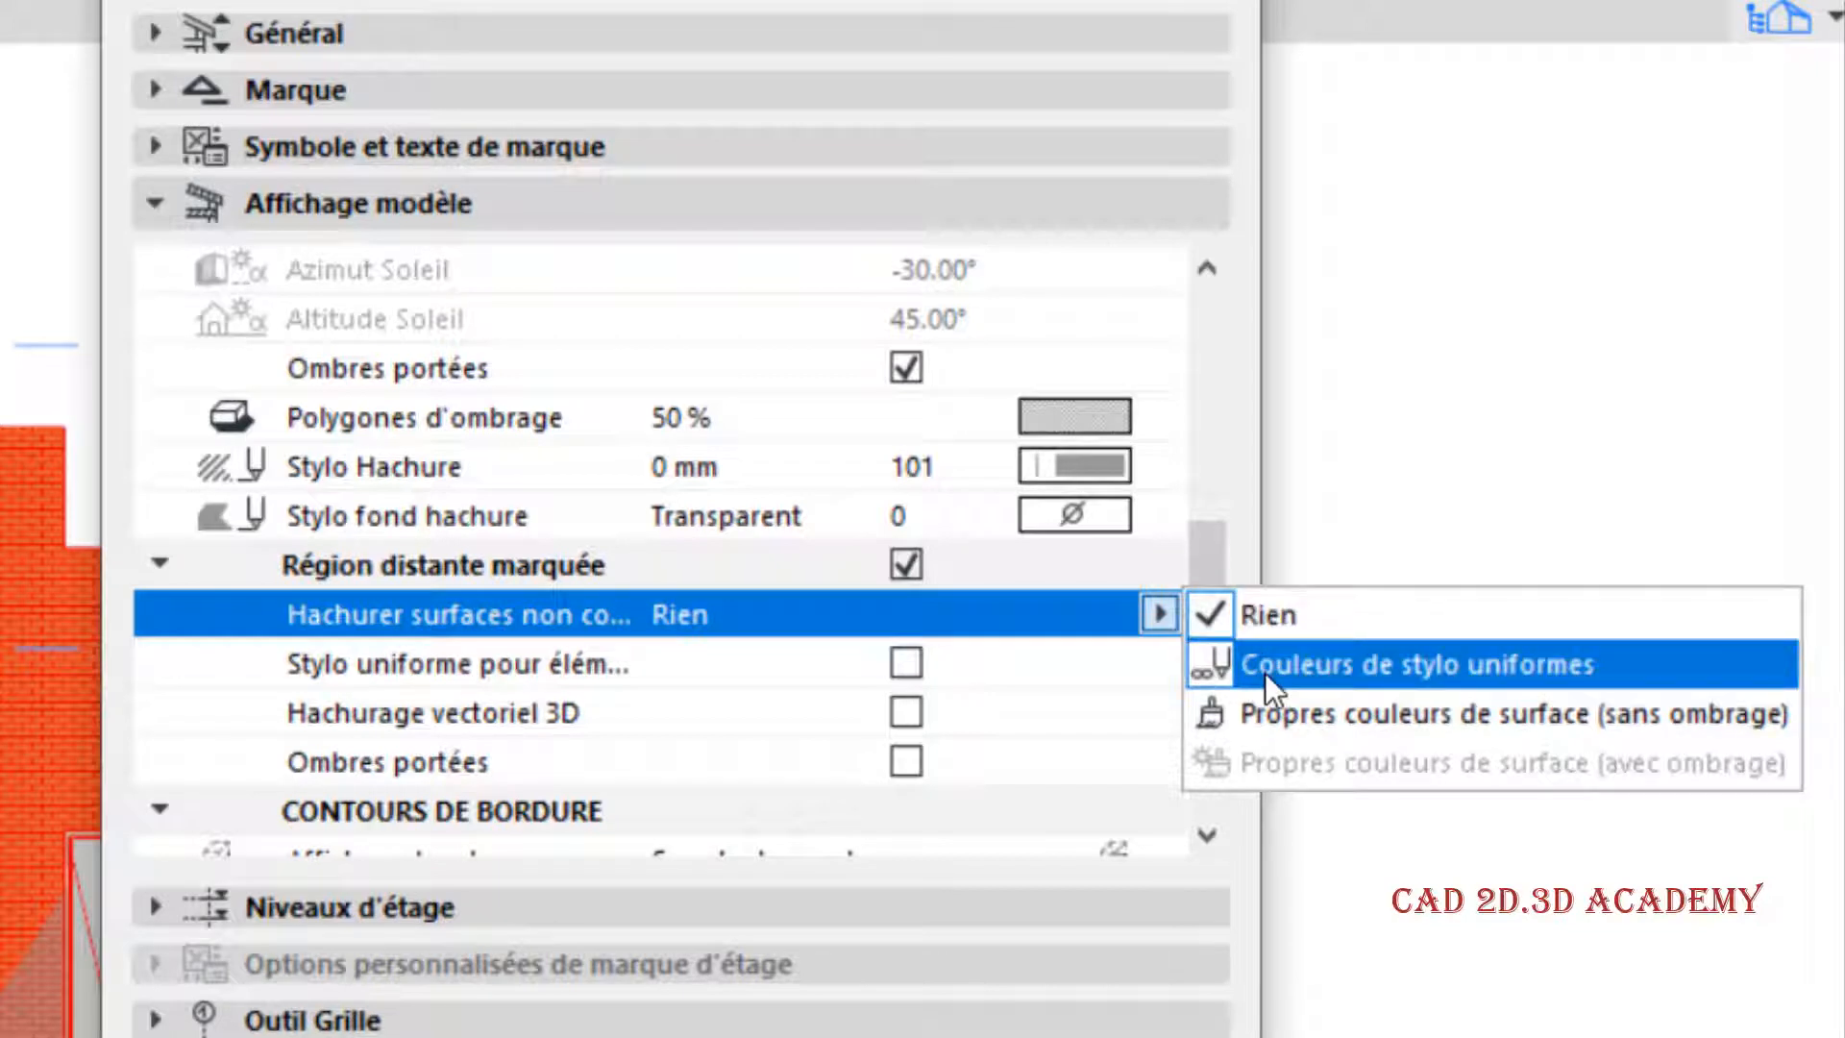
{"action": "left_click", "coordinate": [1288, 663]}
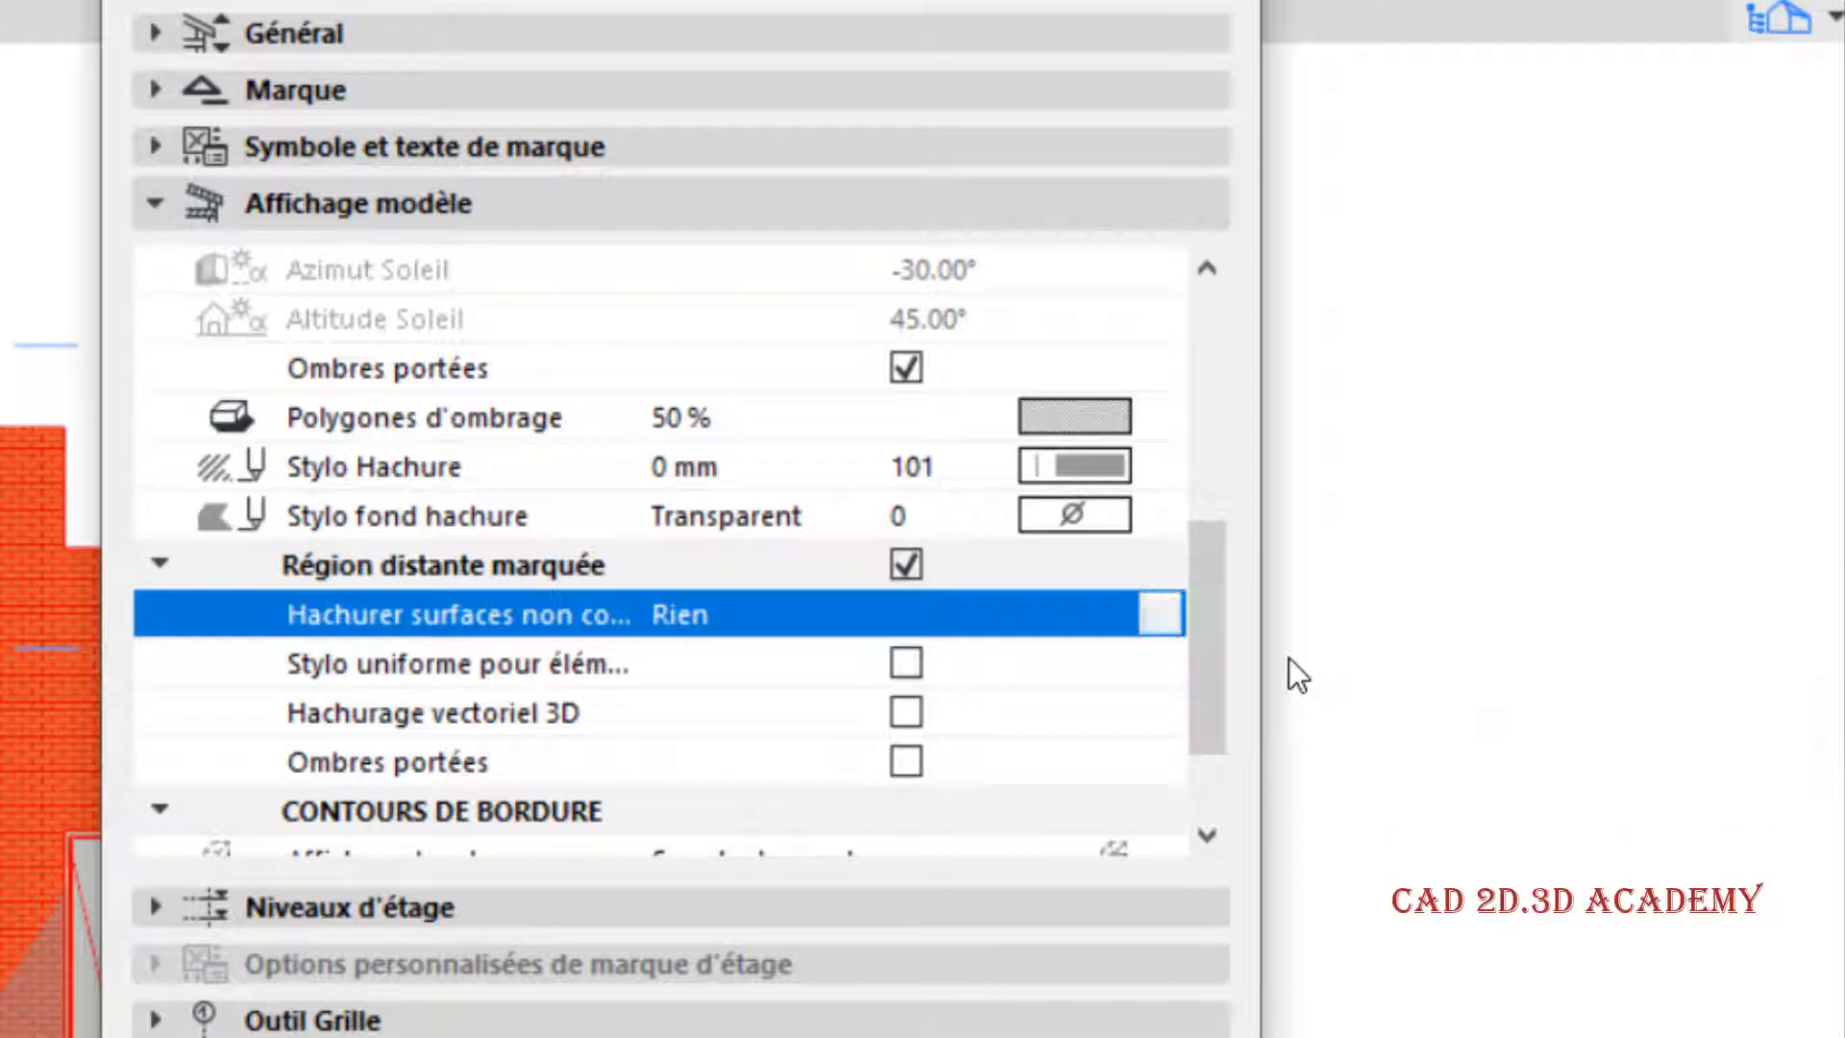
{"action": "left_click", "coordinate": [1095, 663]}
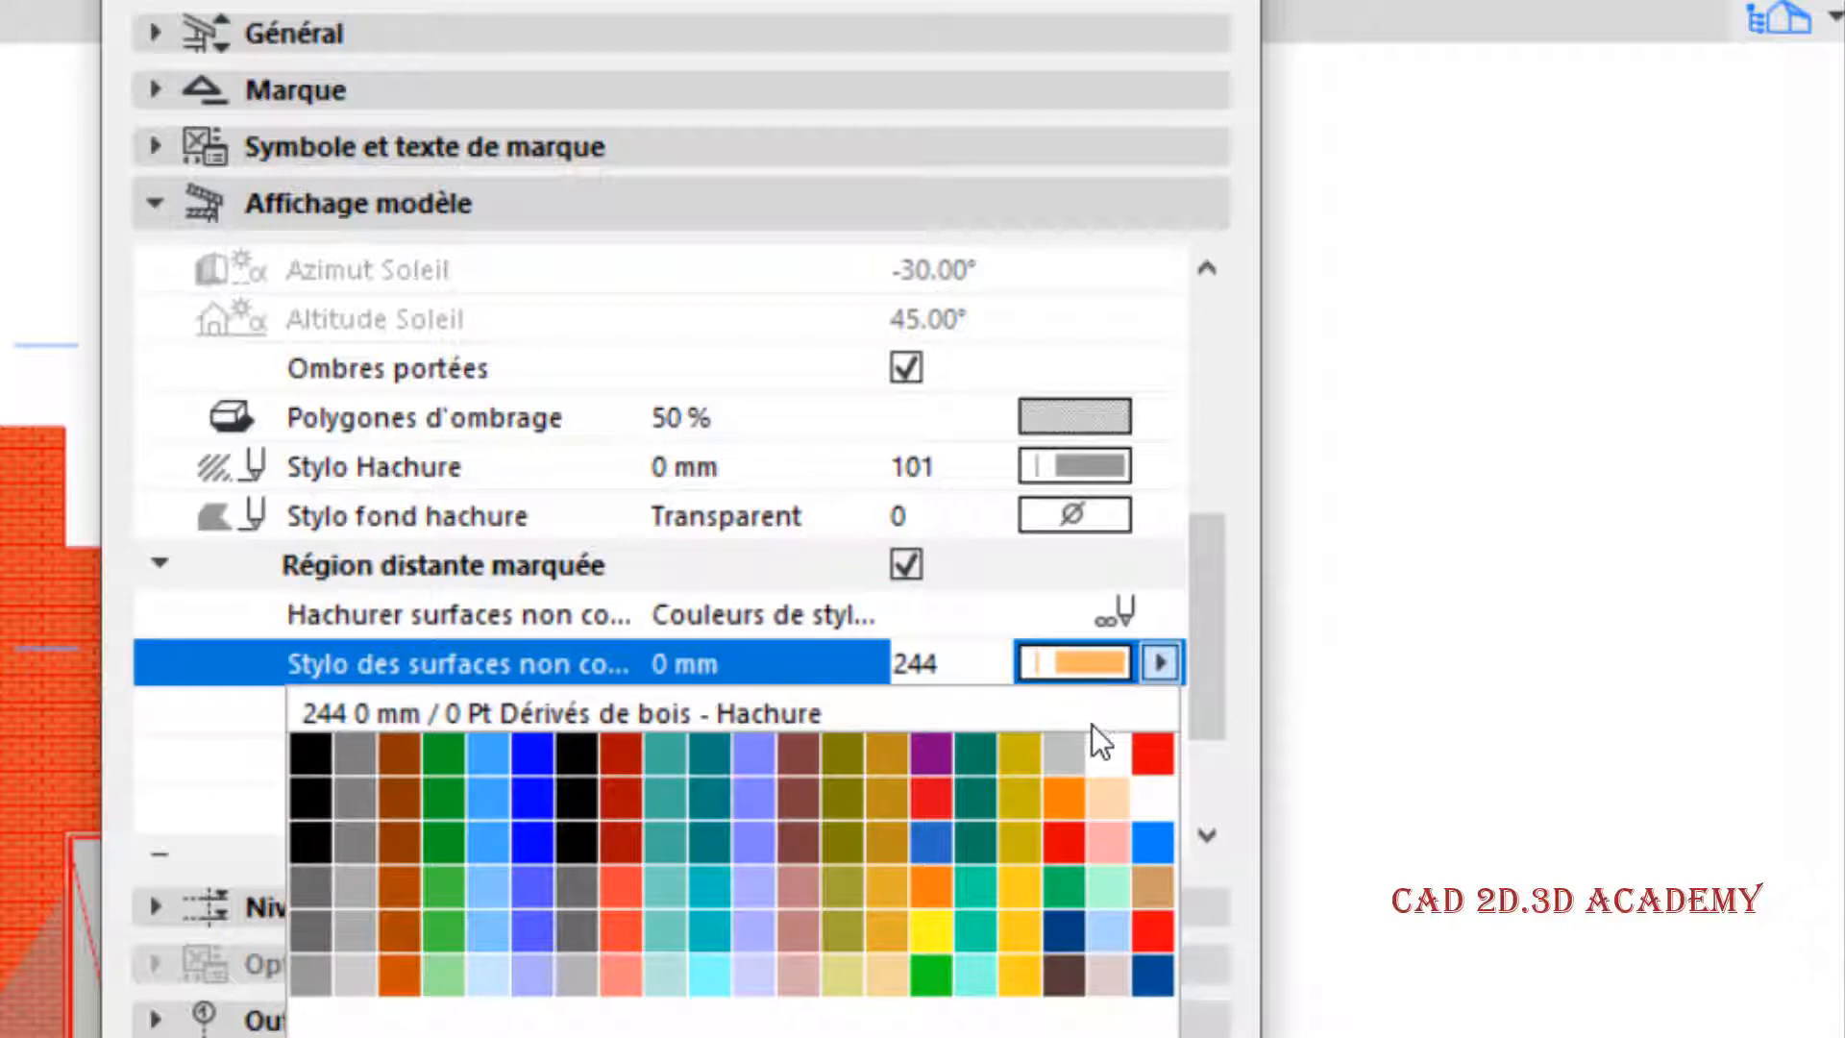
{"action": "left_click", "coordinate": [1150, 756]}
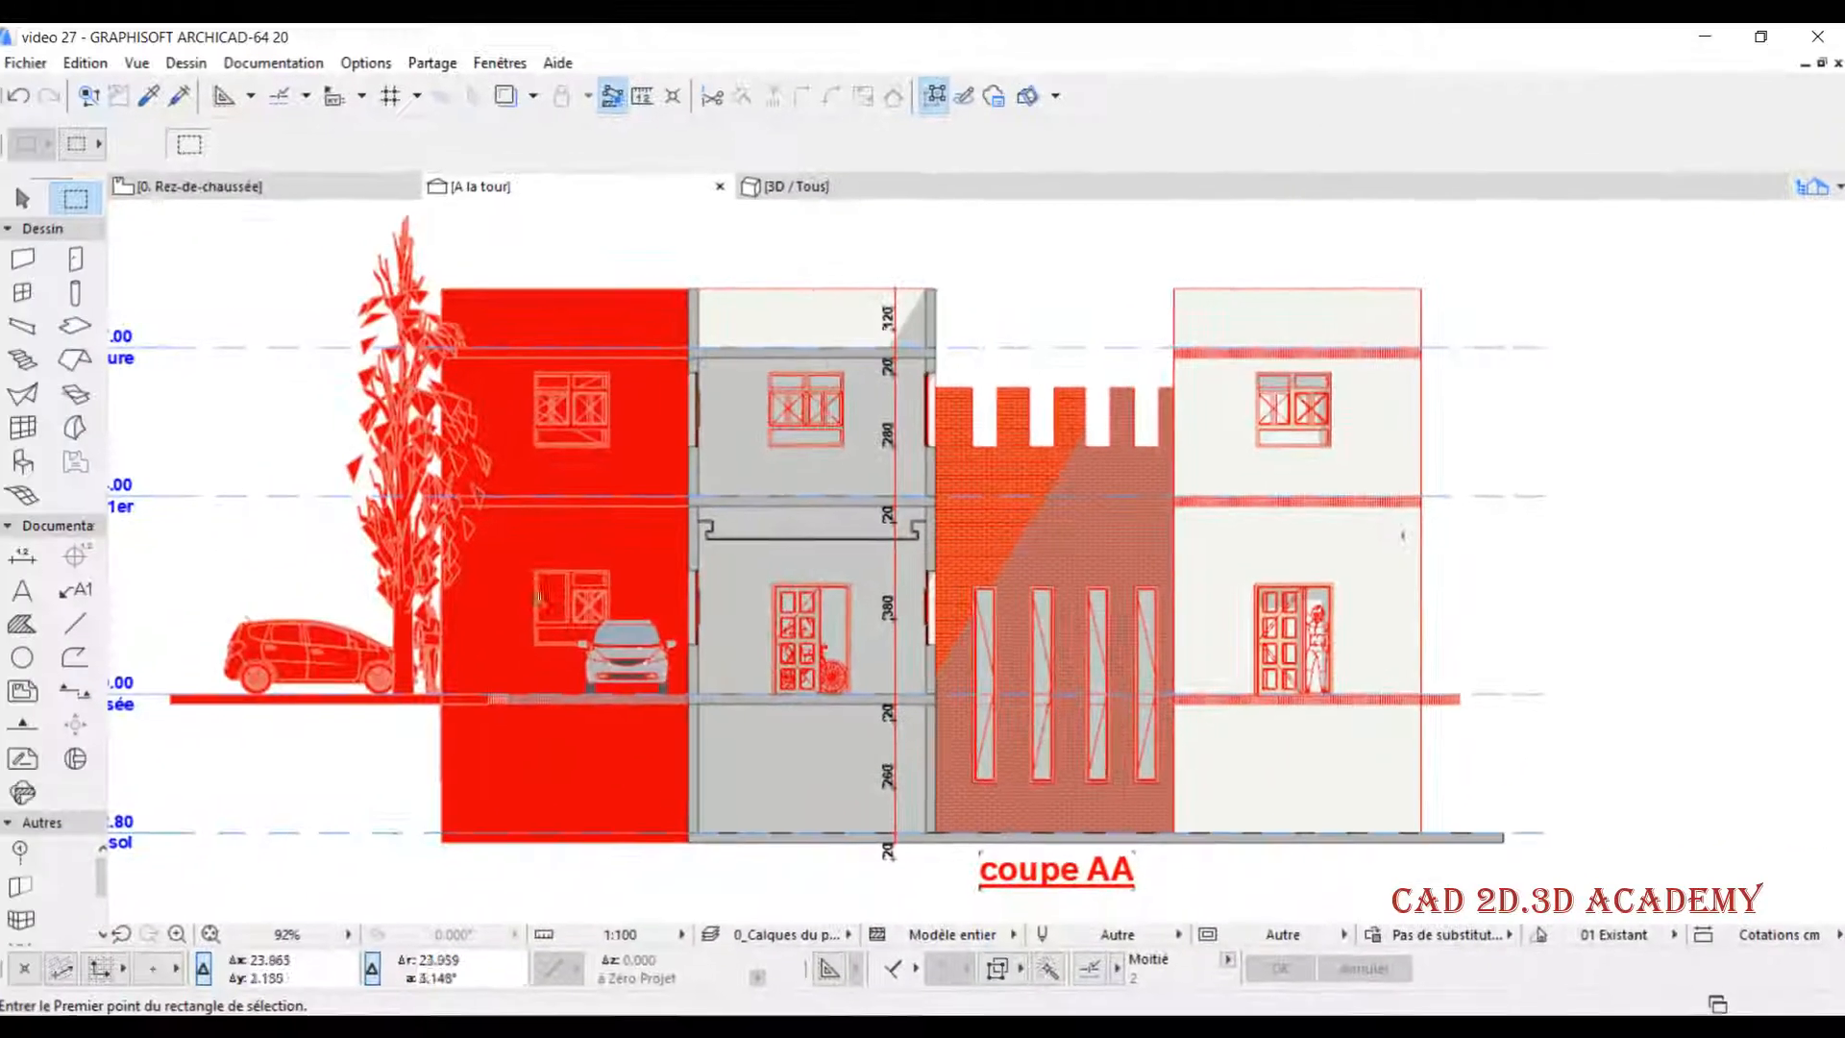
- In the A la tour section's model display settings, set the marked distant region's uncut-surface fill back to Rien
{"action": "right_click", "coordinate": [516, 184]}
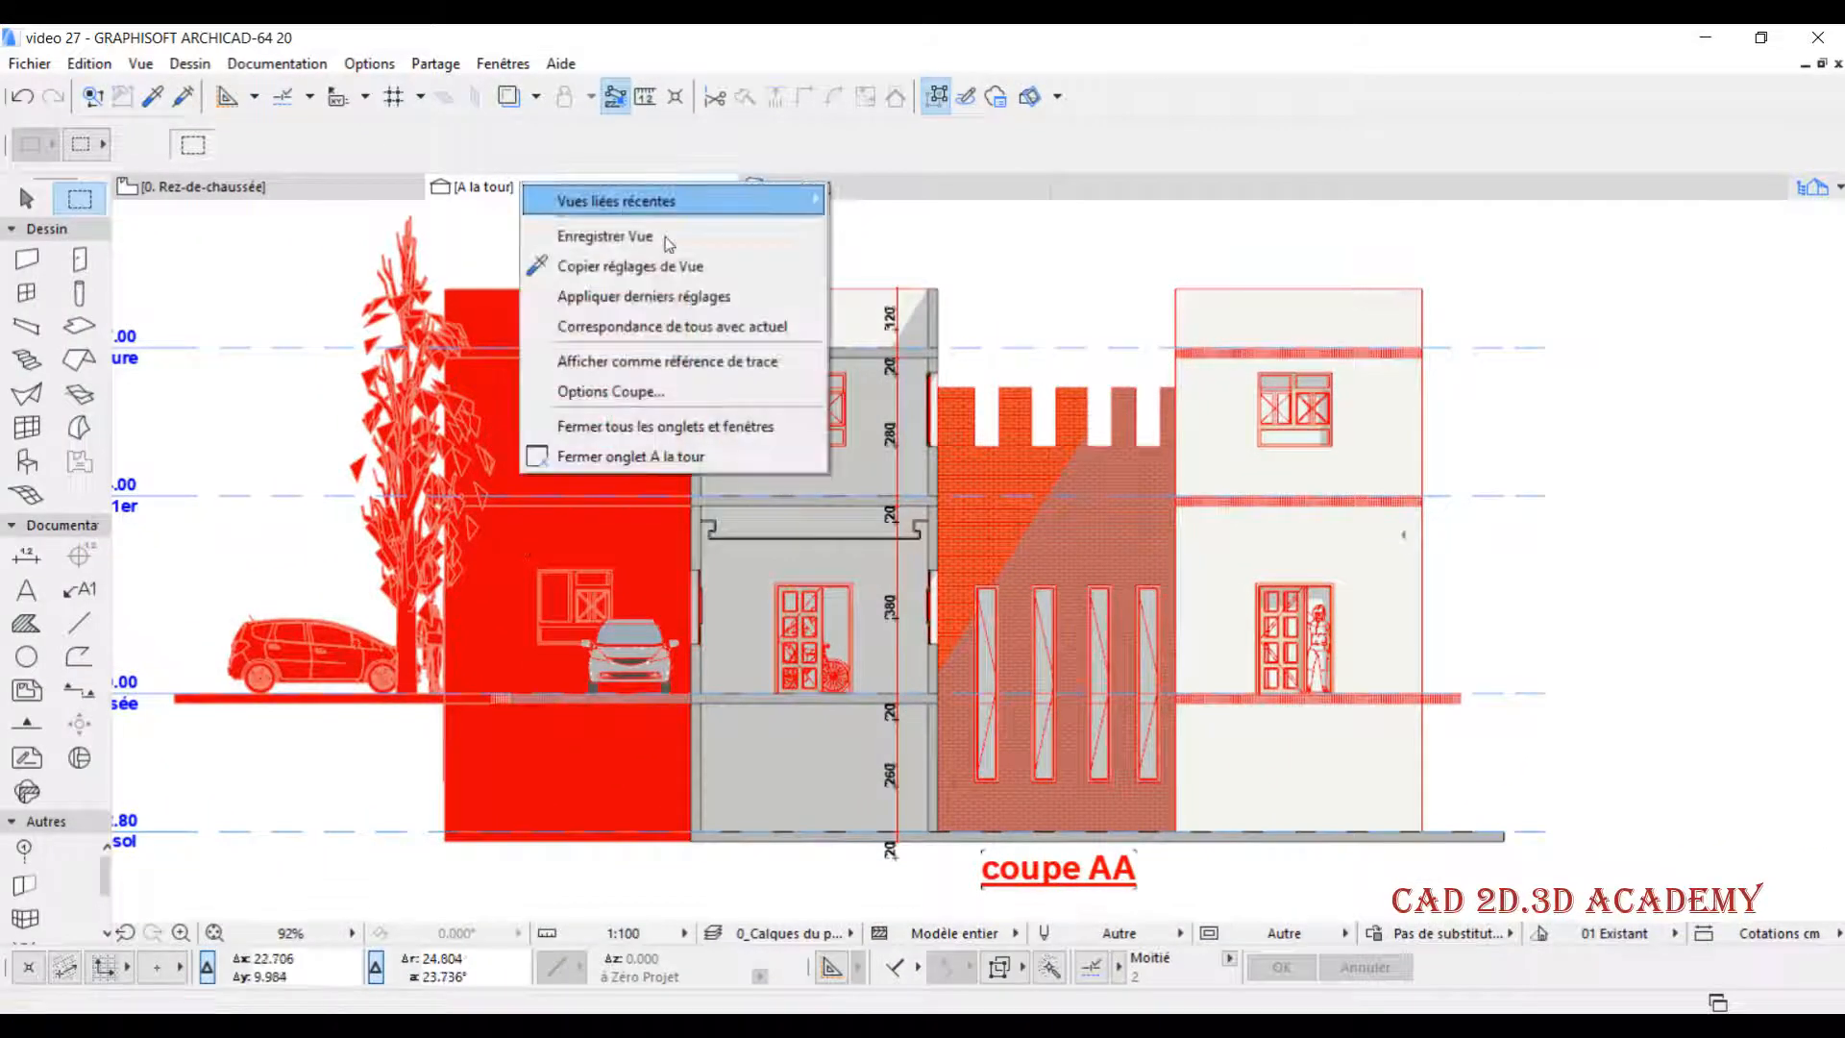
{"action": "left_click", "coordinate": [686, 390]}
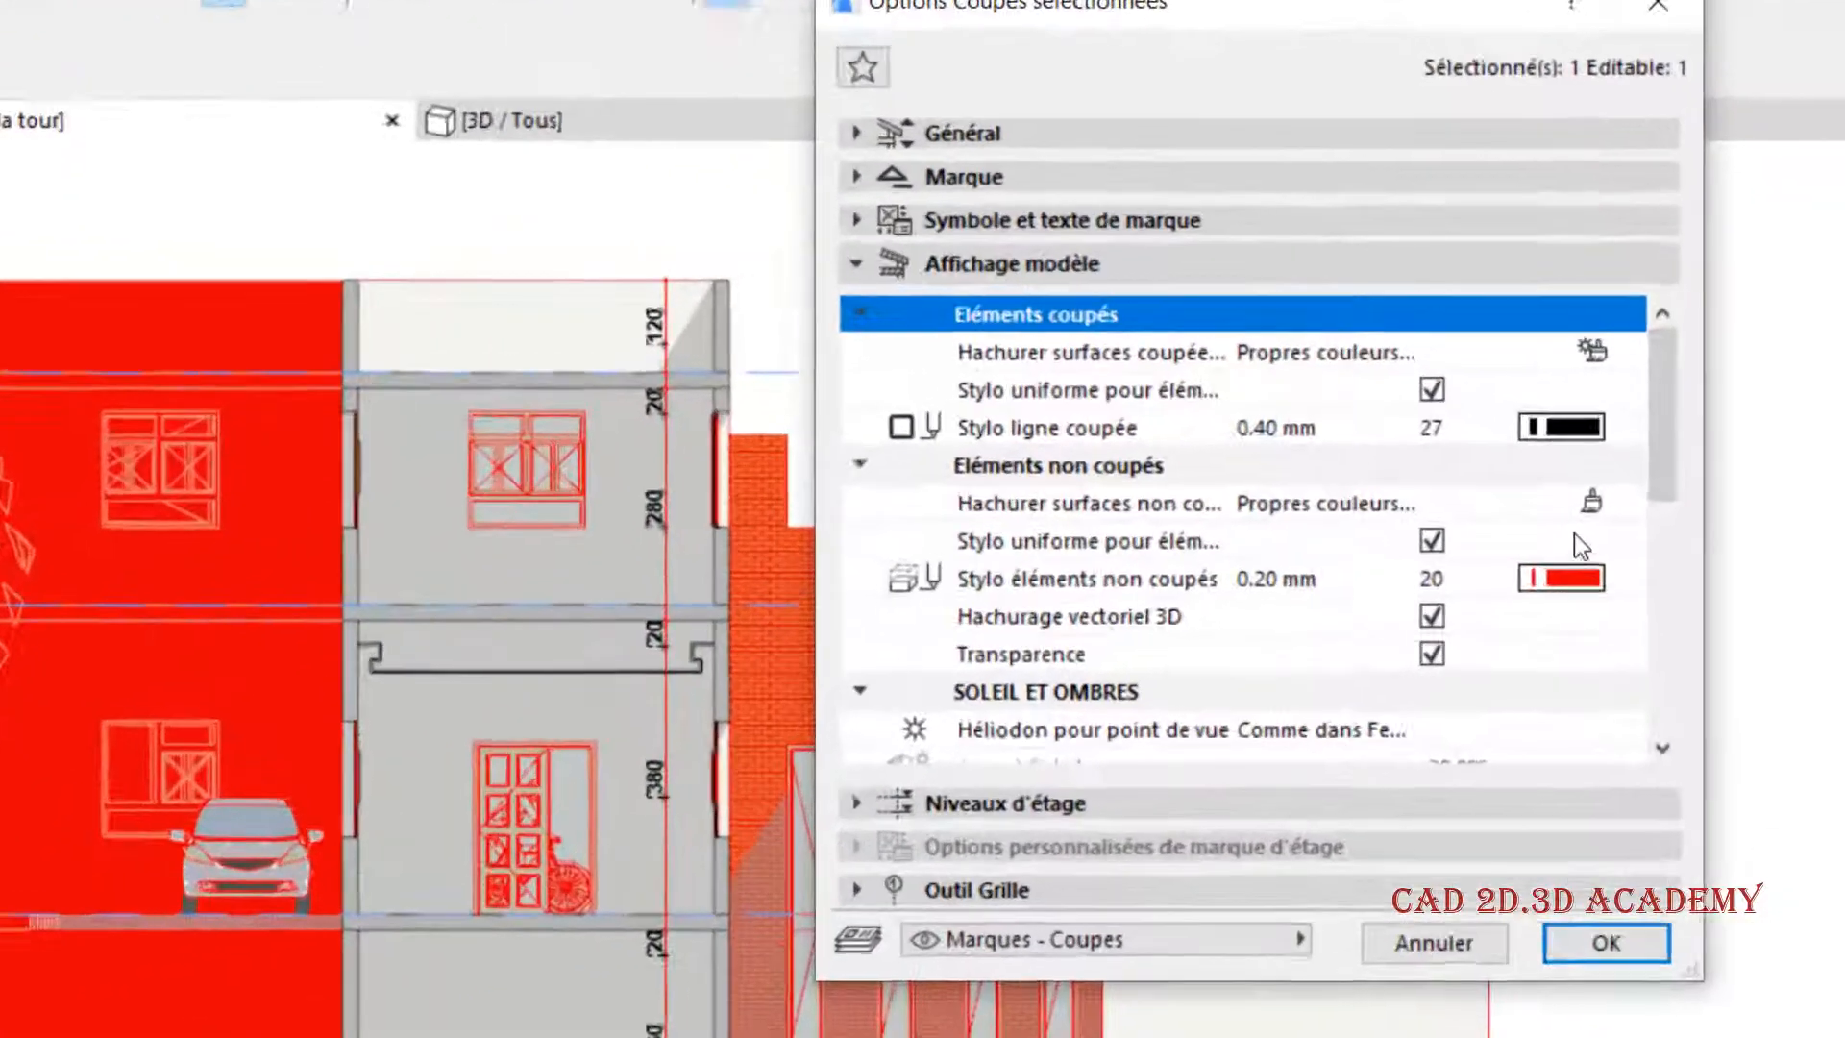
{"action": "scroll", "coordinate": [1601, 542], "scroll_direction": "down", "scroll_amount": 5}
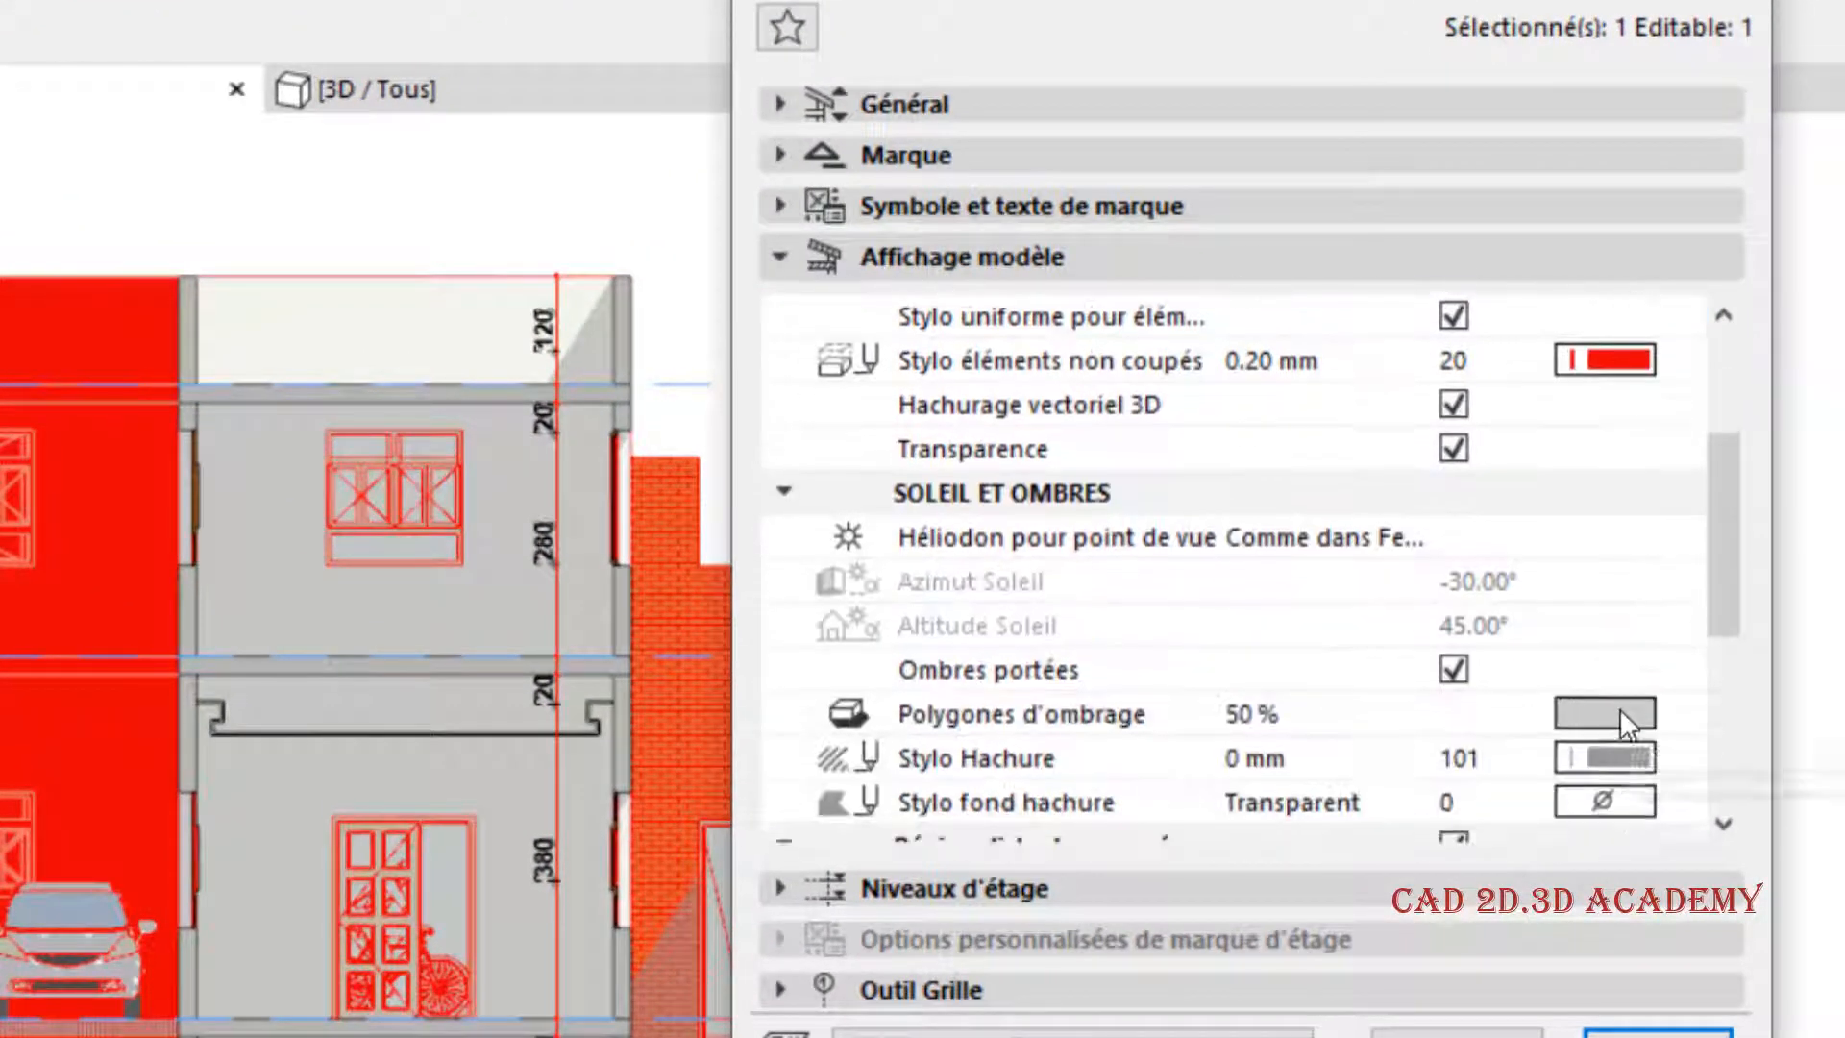
{"action": "scroll", "coordinate": [1255, 617], "scroll_direction": "down", "scroll_amount": 1}
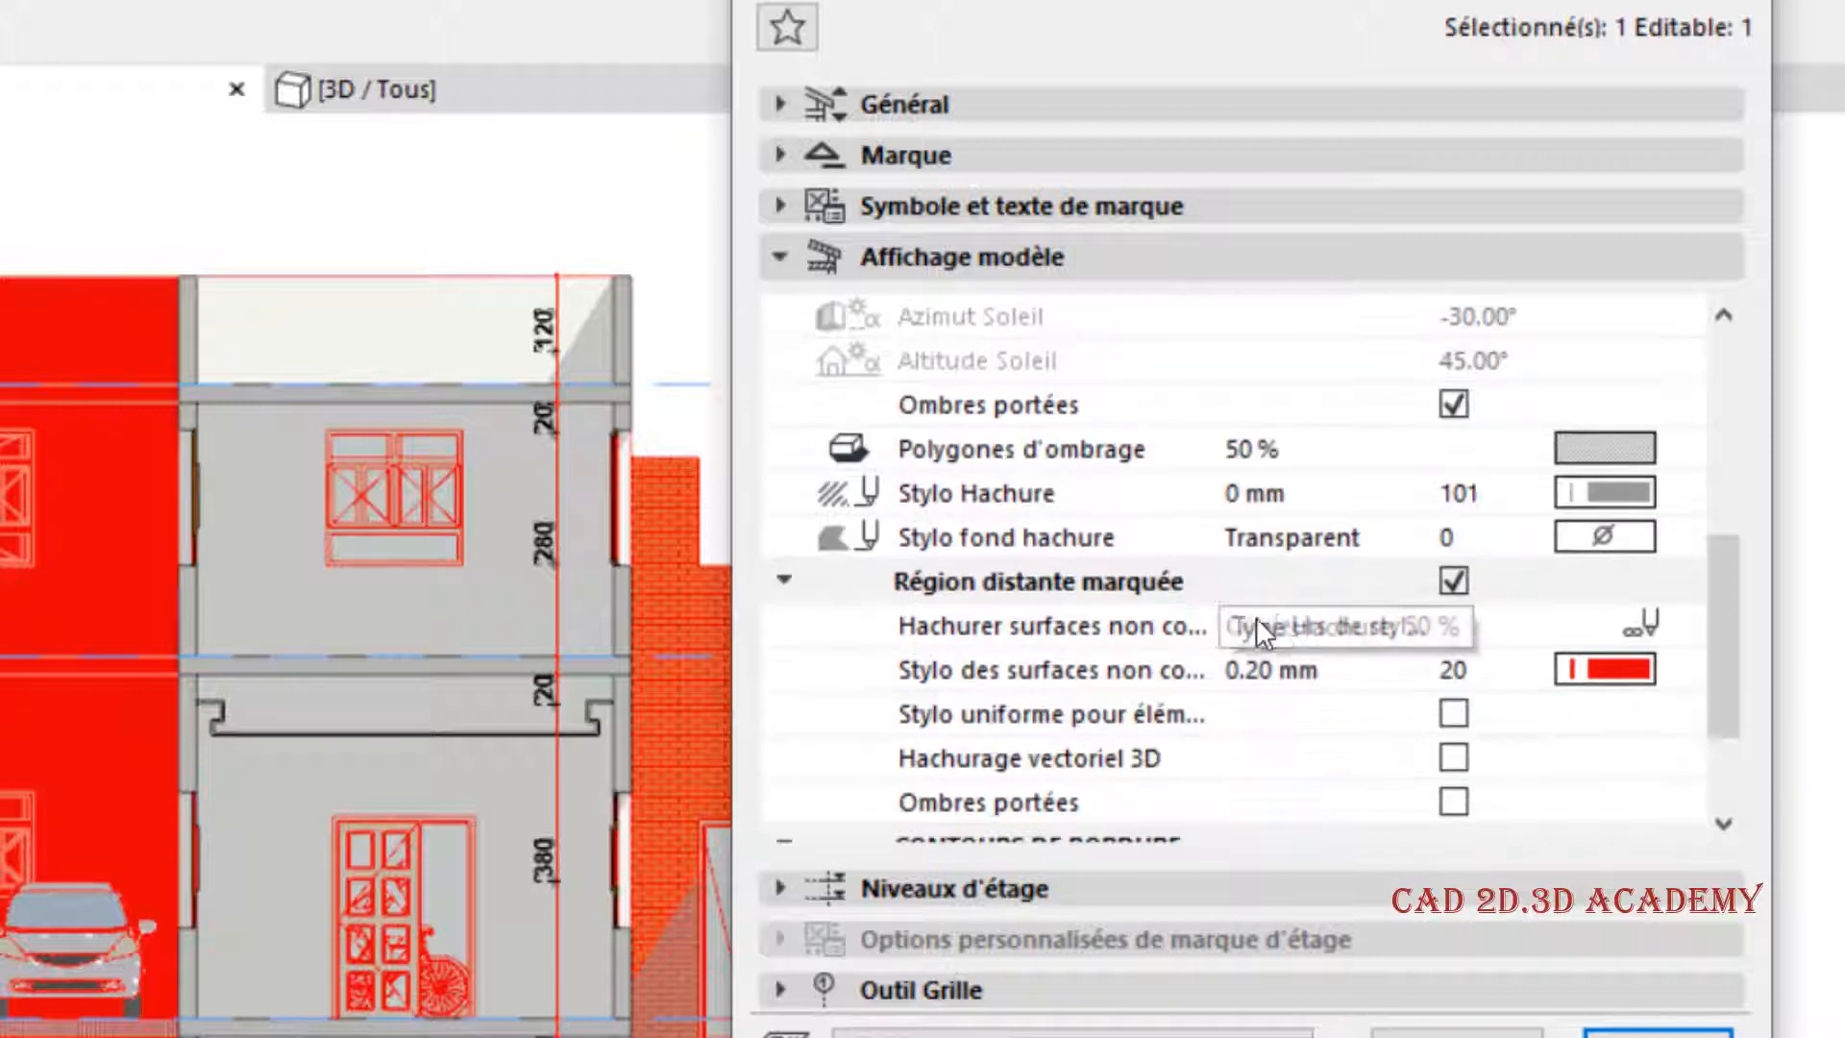
{"action": "left_click", "coordinate": [1637, 630]}
{"action": "left_click", "coordinate": [1760, 621]}
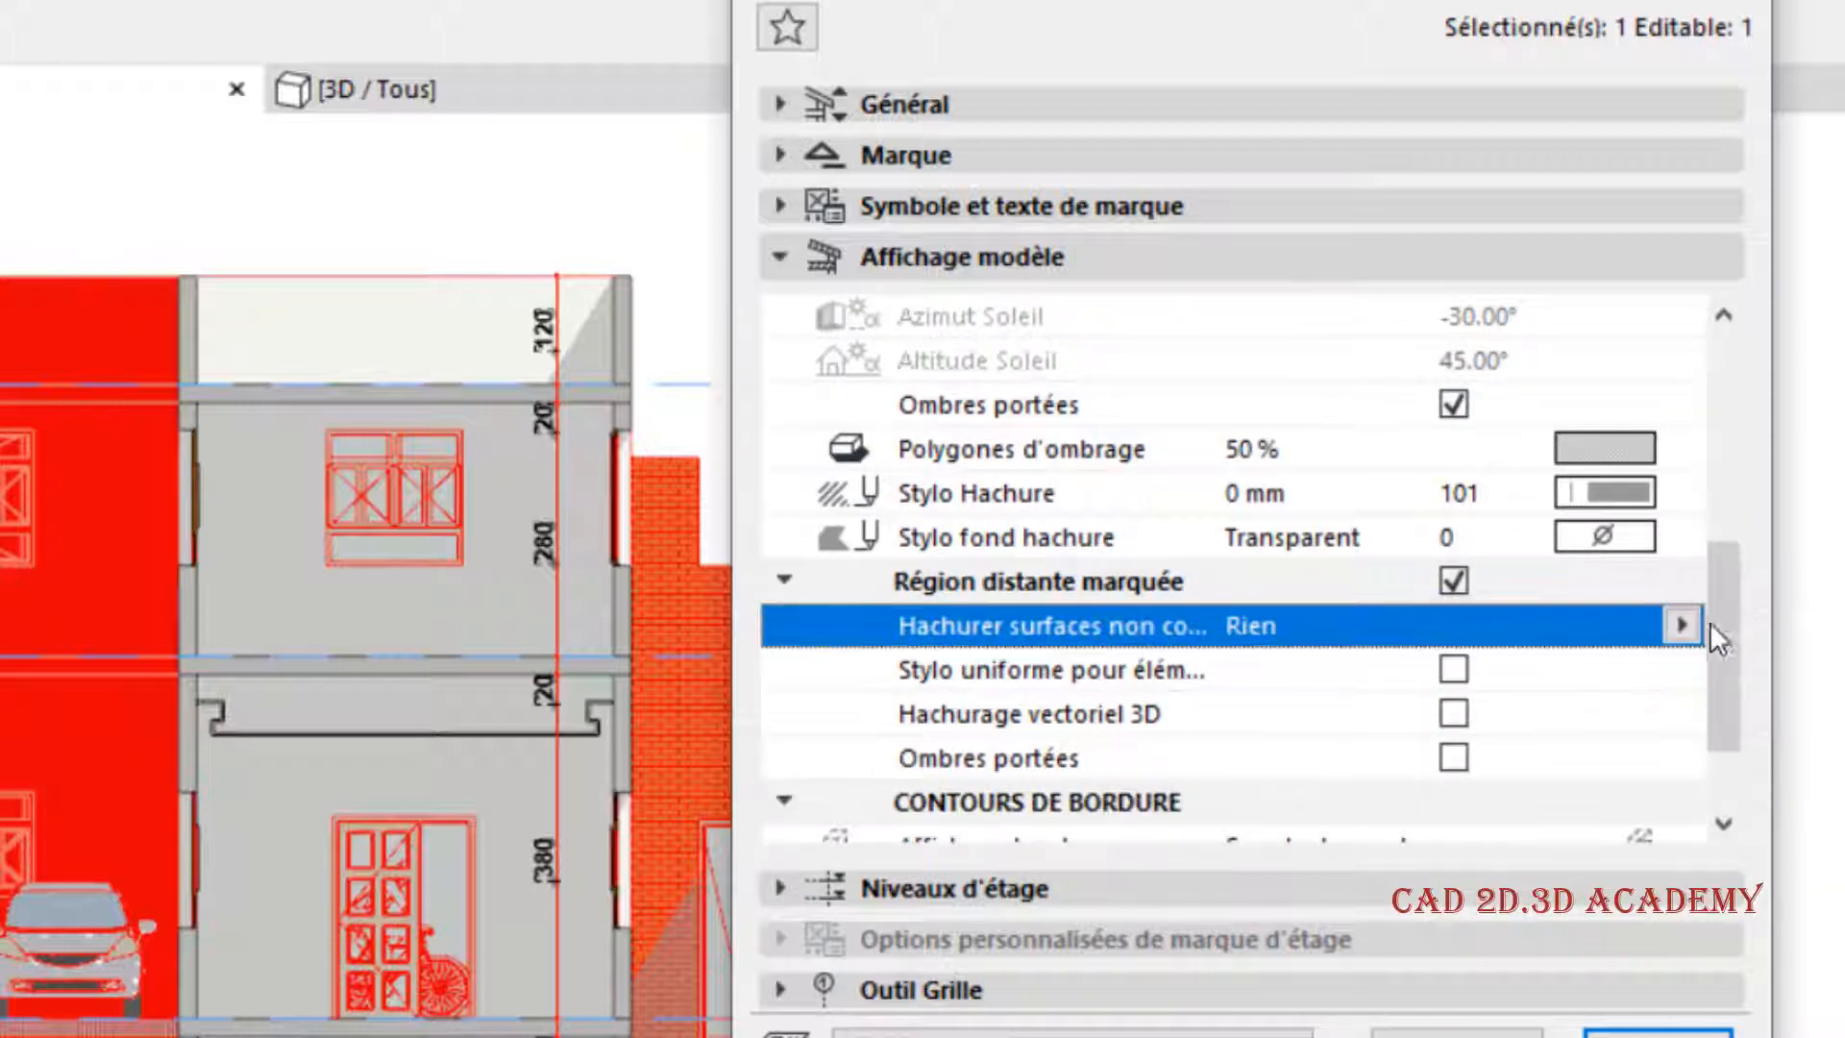
- Enable a uniform pen for uncut elements in the marked distant region, choose grey pen 102, and apply the section settings
{"action": "left_click", "coordinate": [1452, 667]}
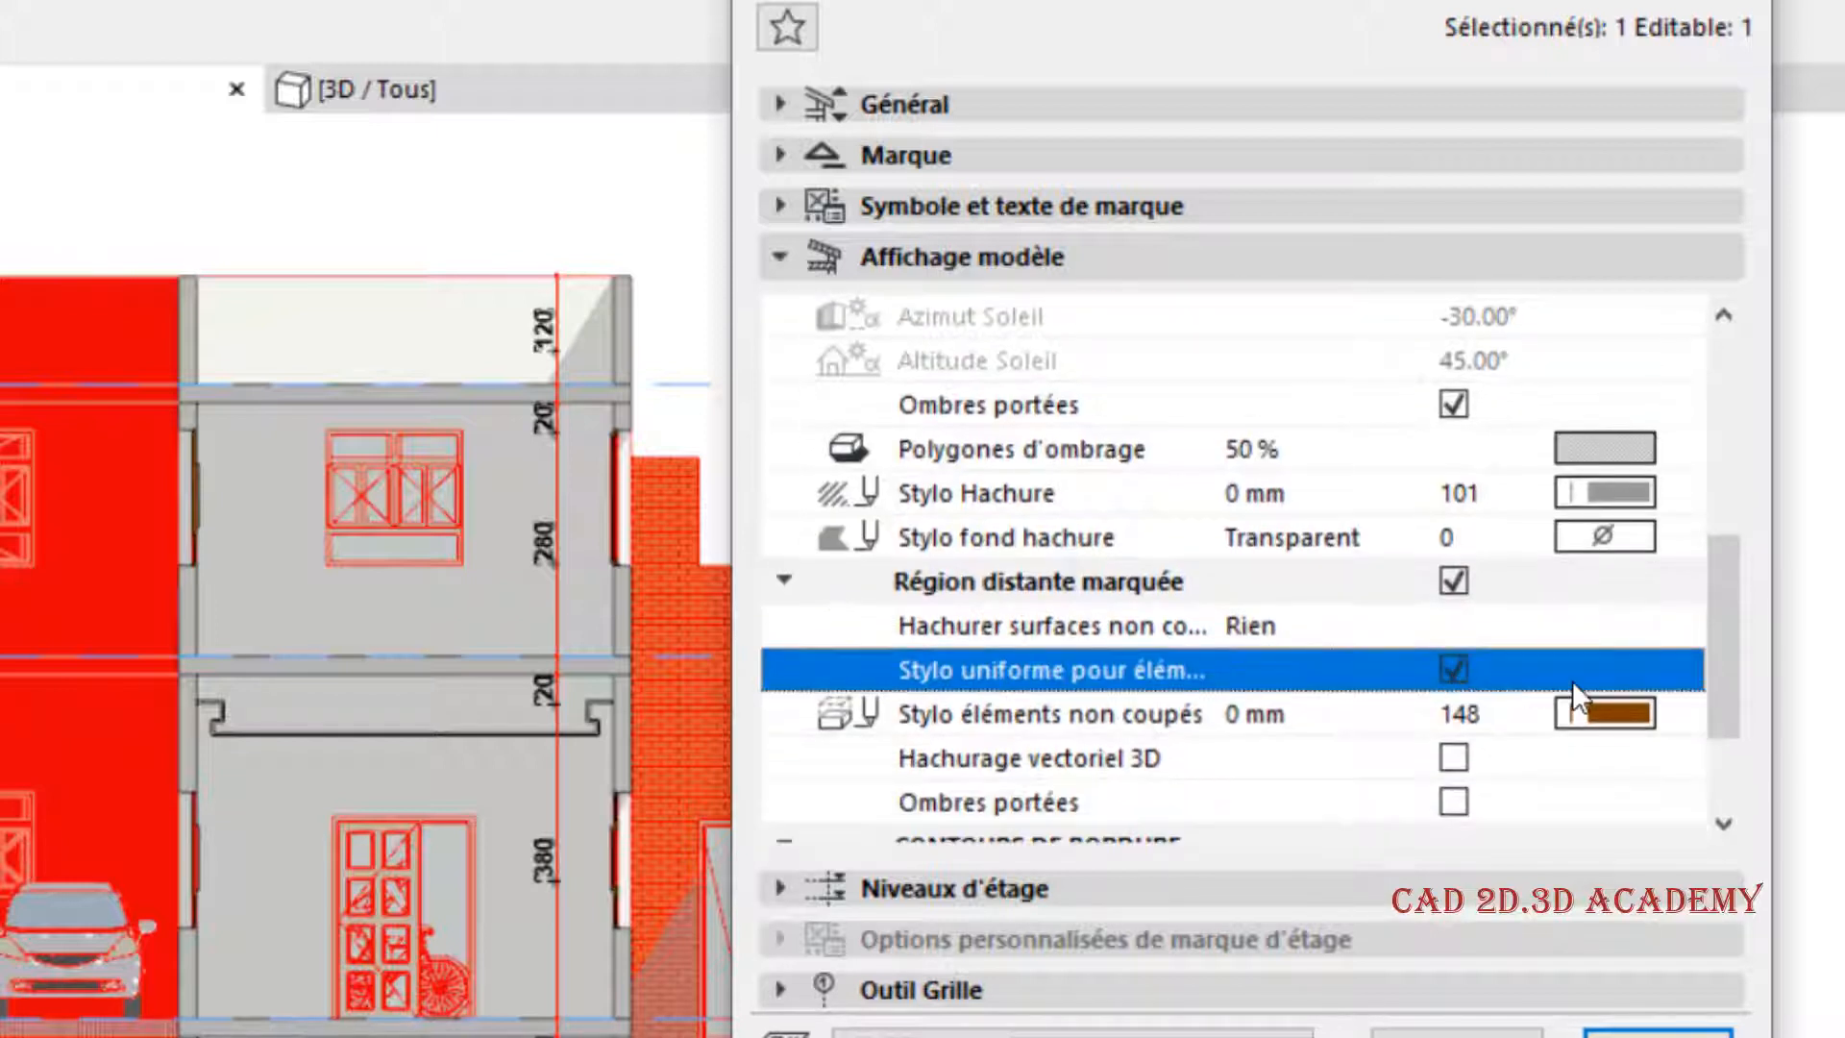
{"action": "left_click", "coordinate": [1627, 714]}
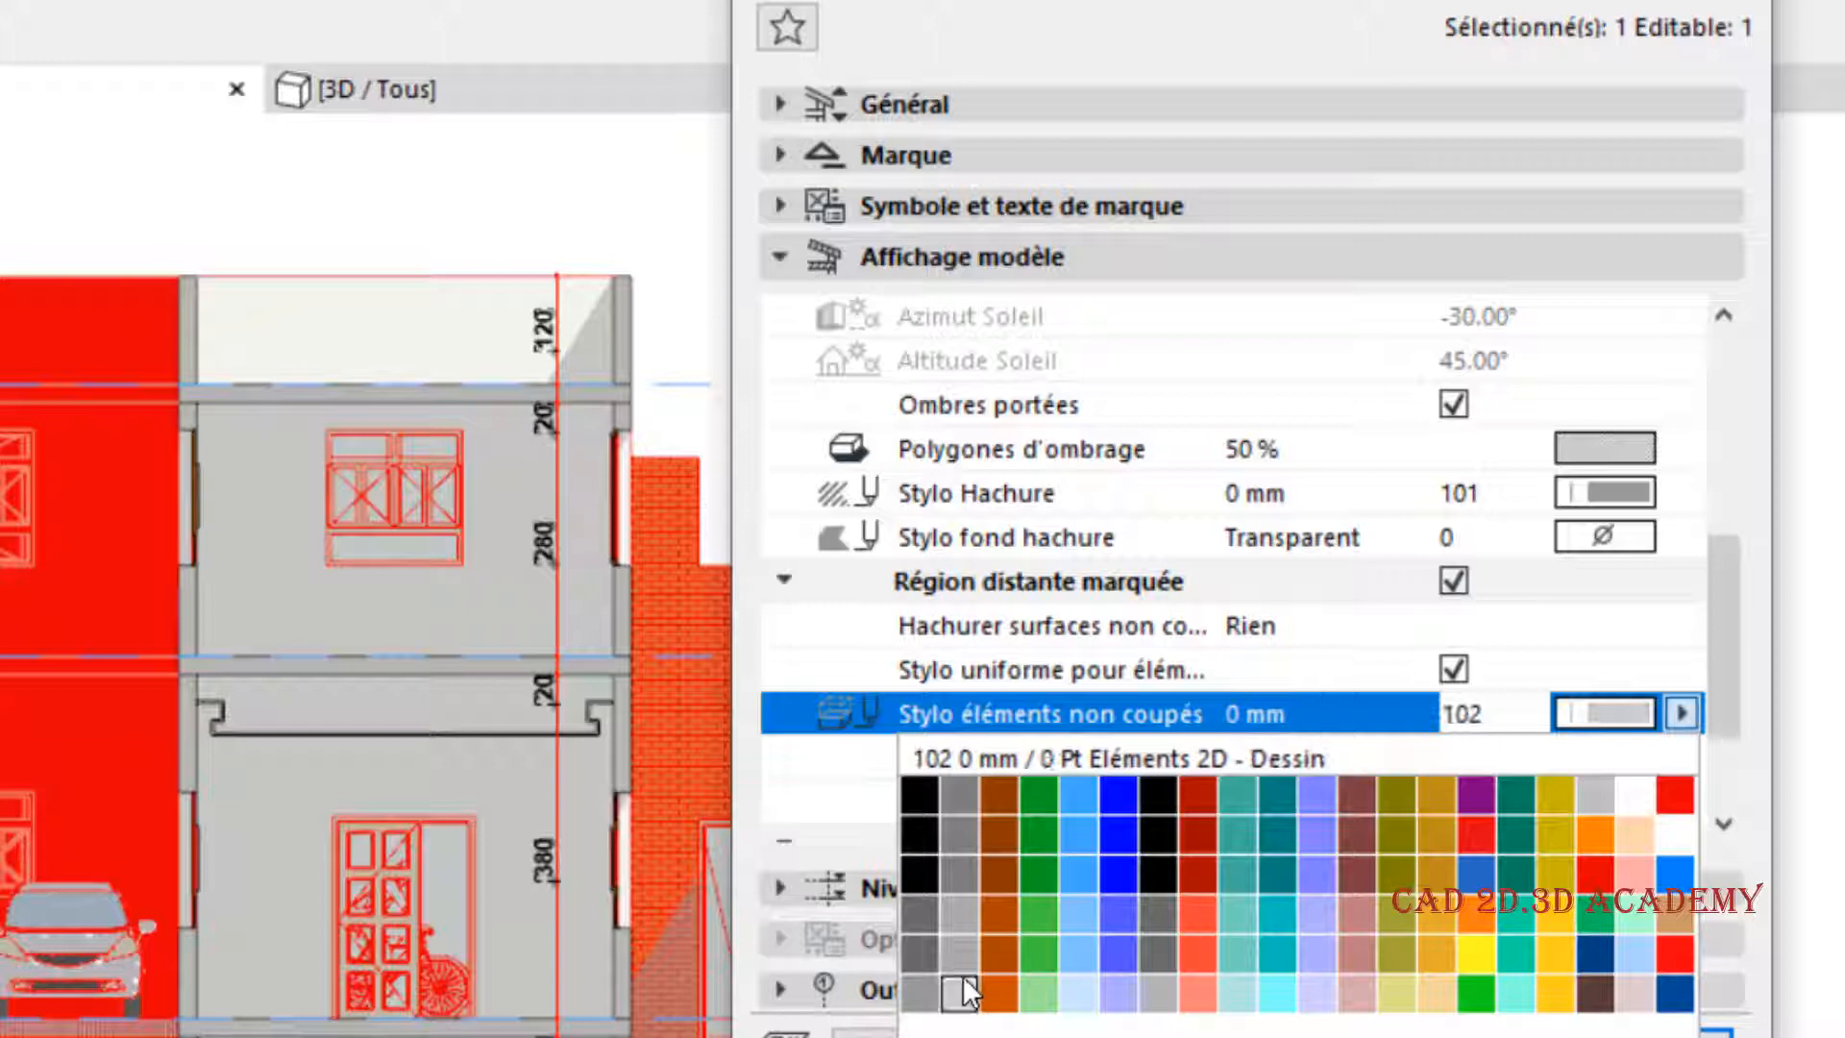
{"action": "left_click", "coordinate": [959, 982]}
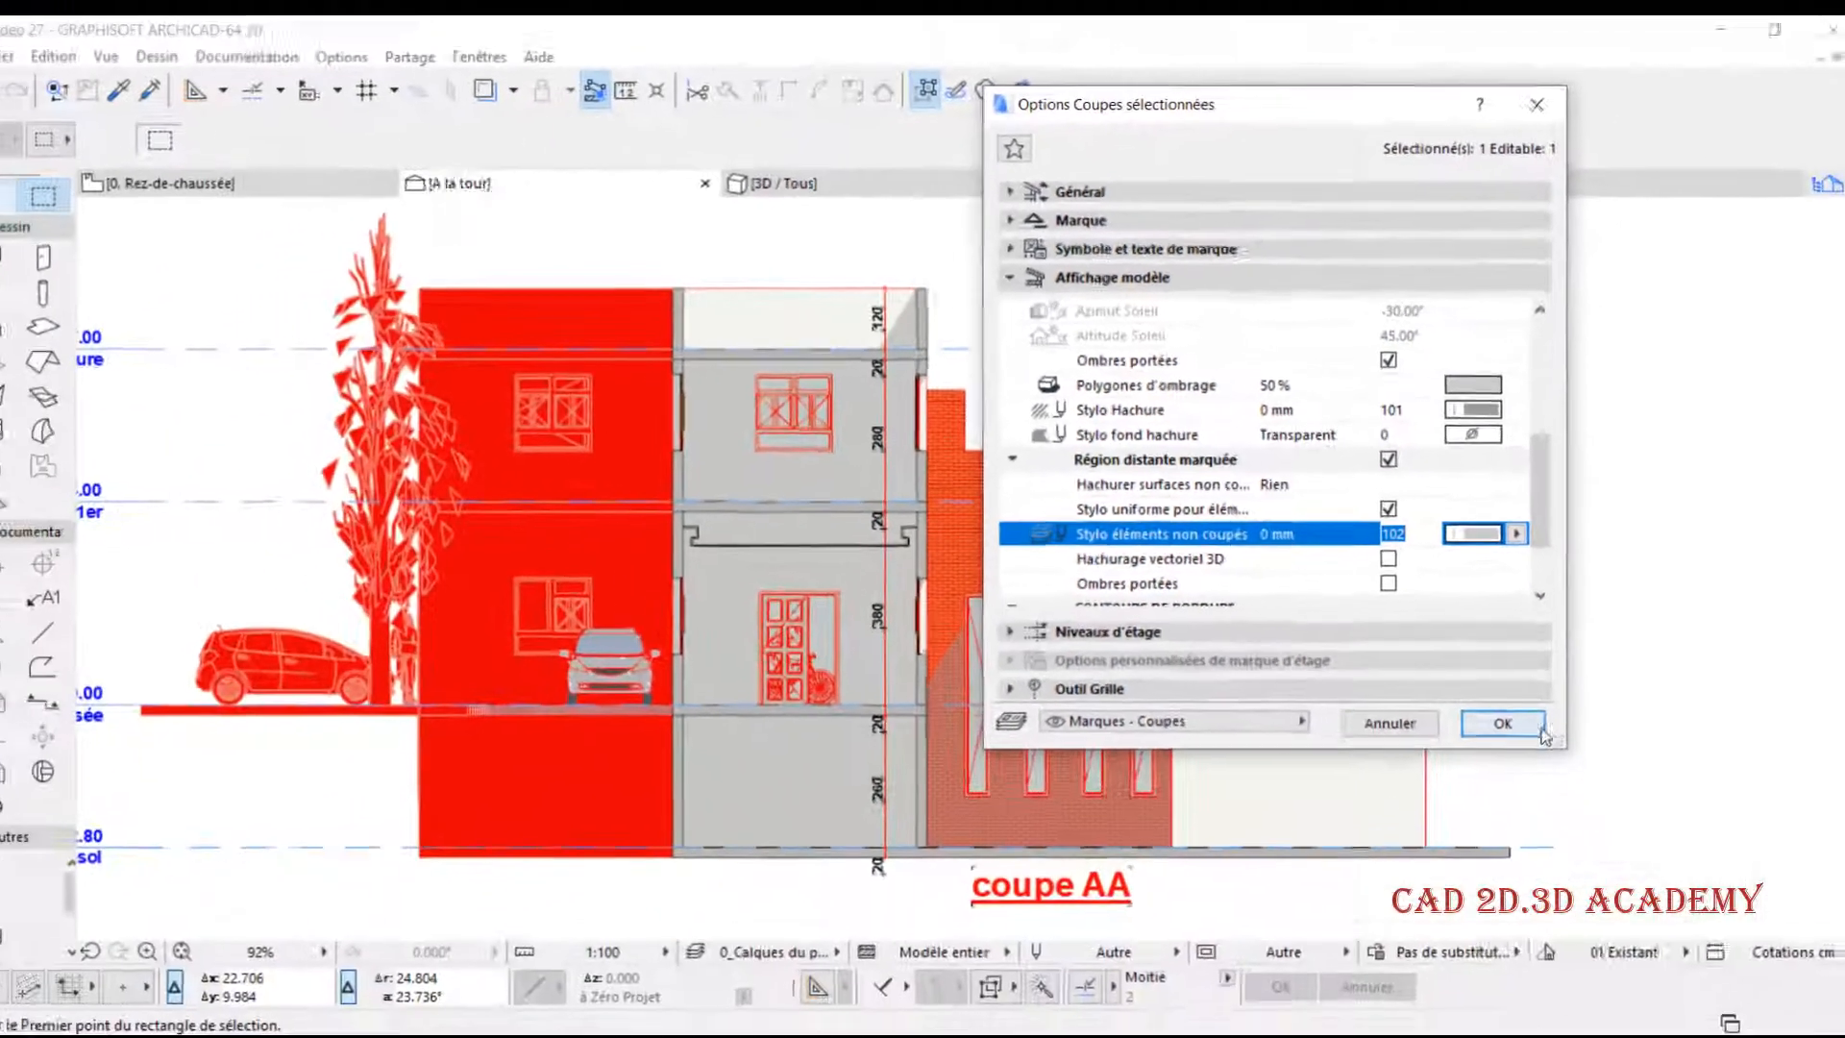
{"action": "left_click", "coordinate": [1614, 960]}
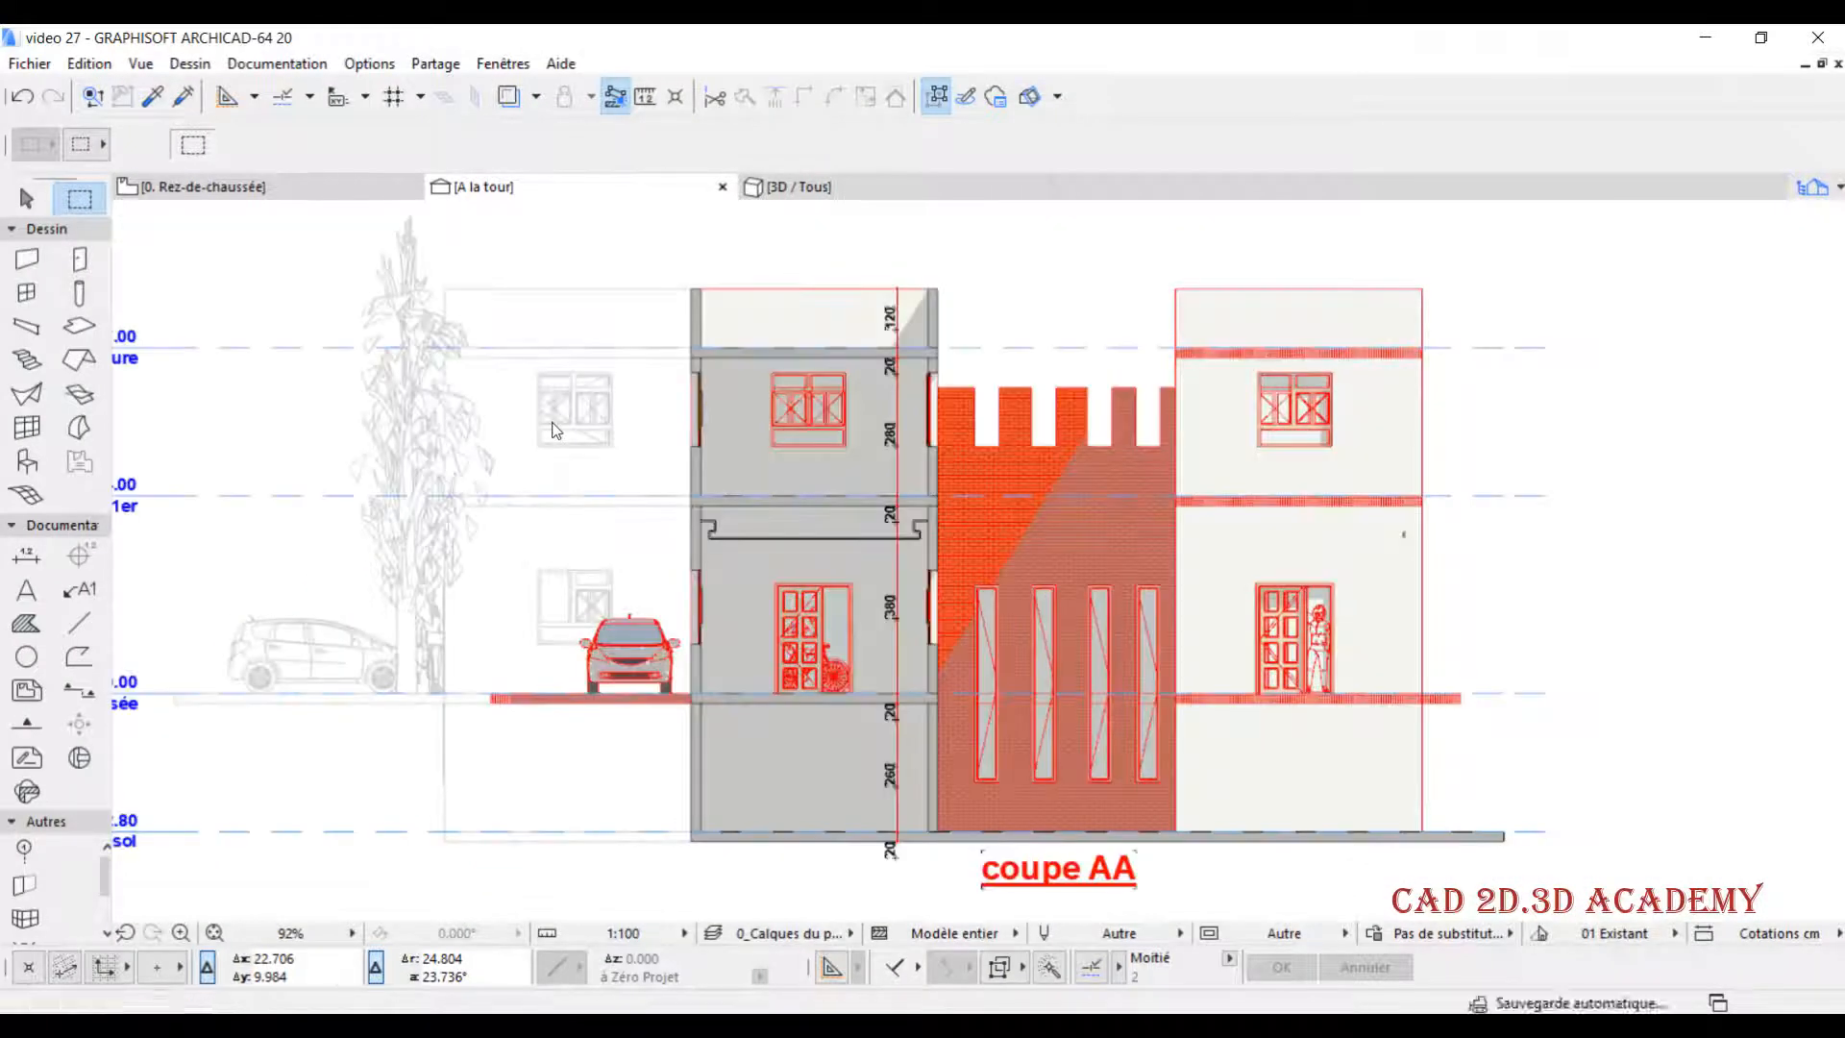
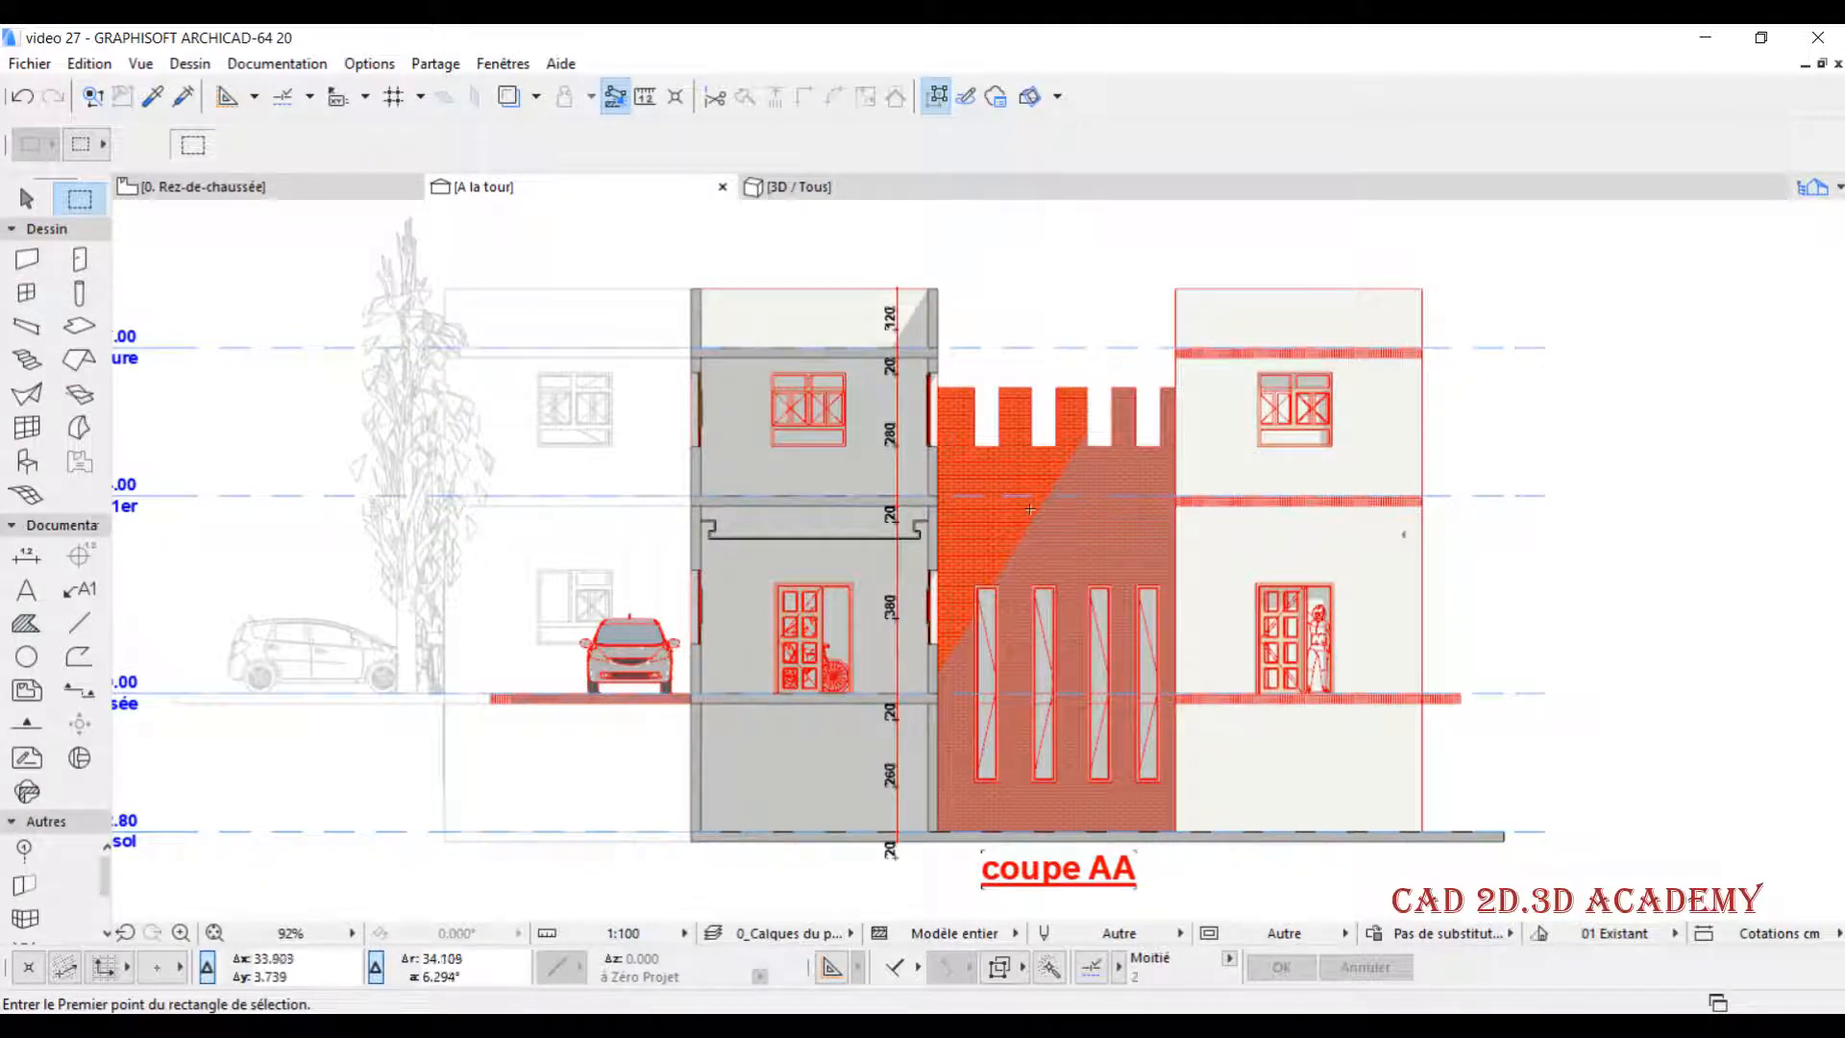
- Review the marked distant region and border contour options in the A la tour section's model display settings
{"action": "middle_click_drag", "start_coordinate": [1029, 510], "coordinate": [979, 509]}
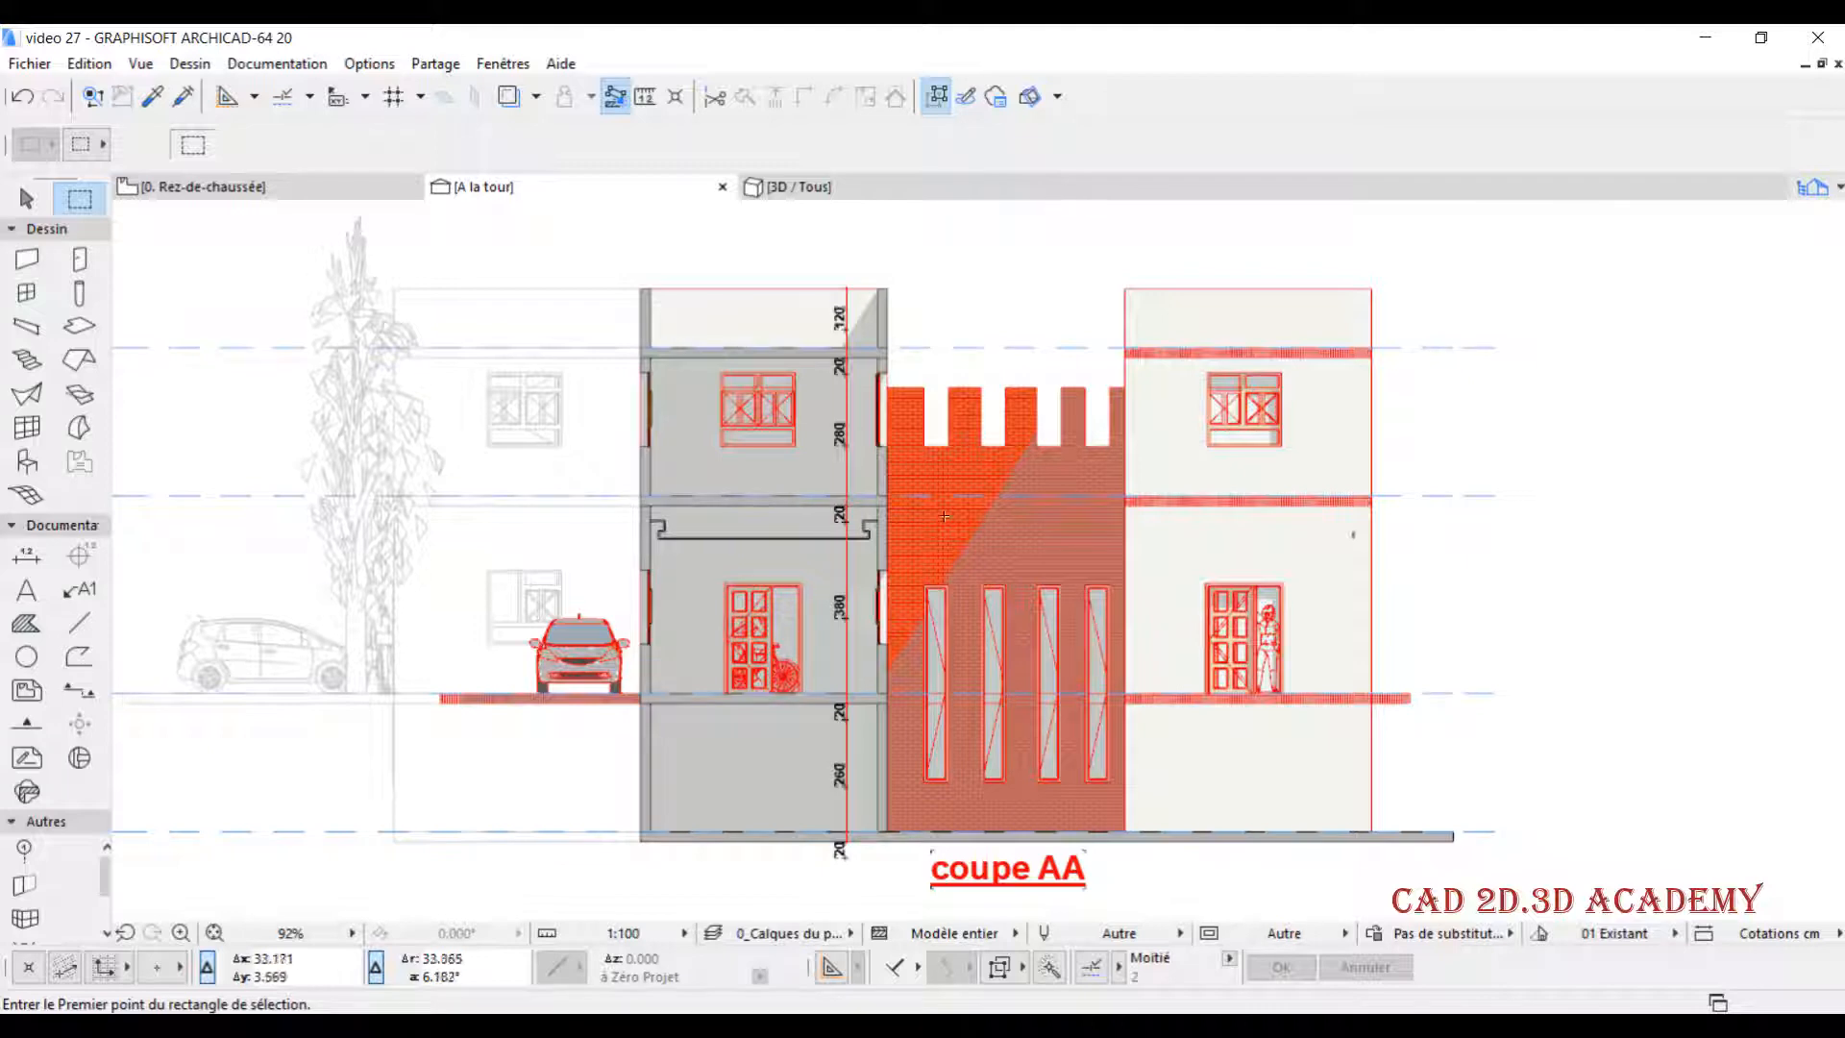
{"action": "middle_click_drag", "start_coordinate": [914, 514], "coordinate": [850, 514]}
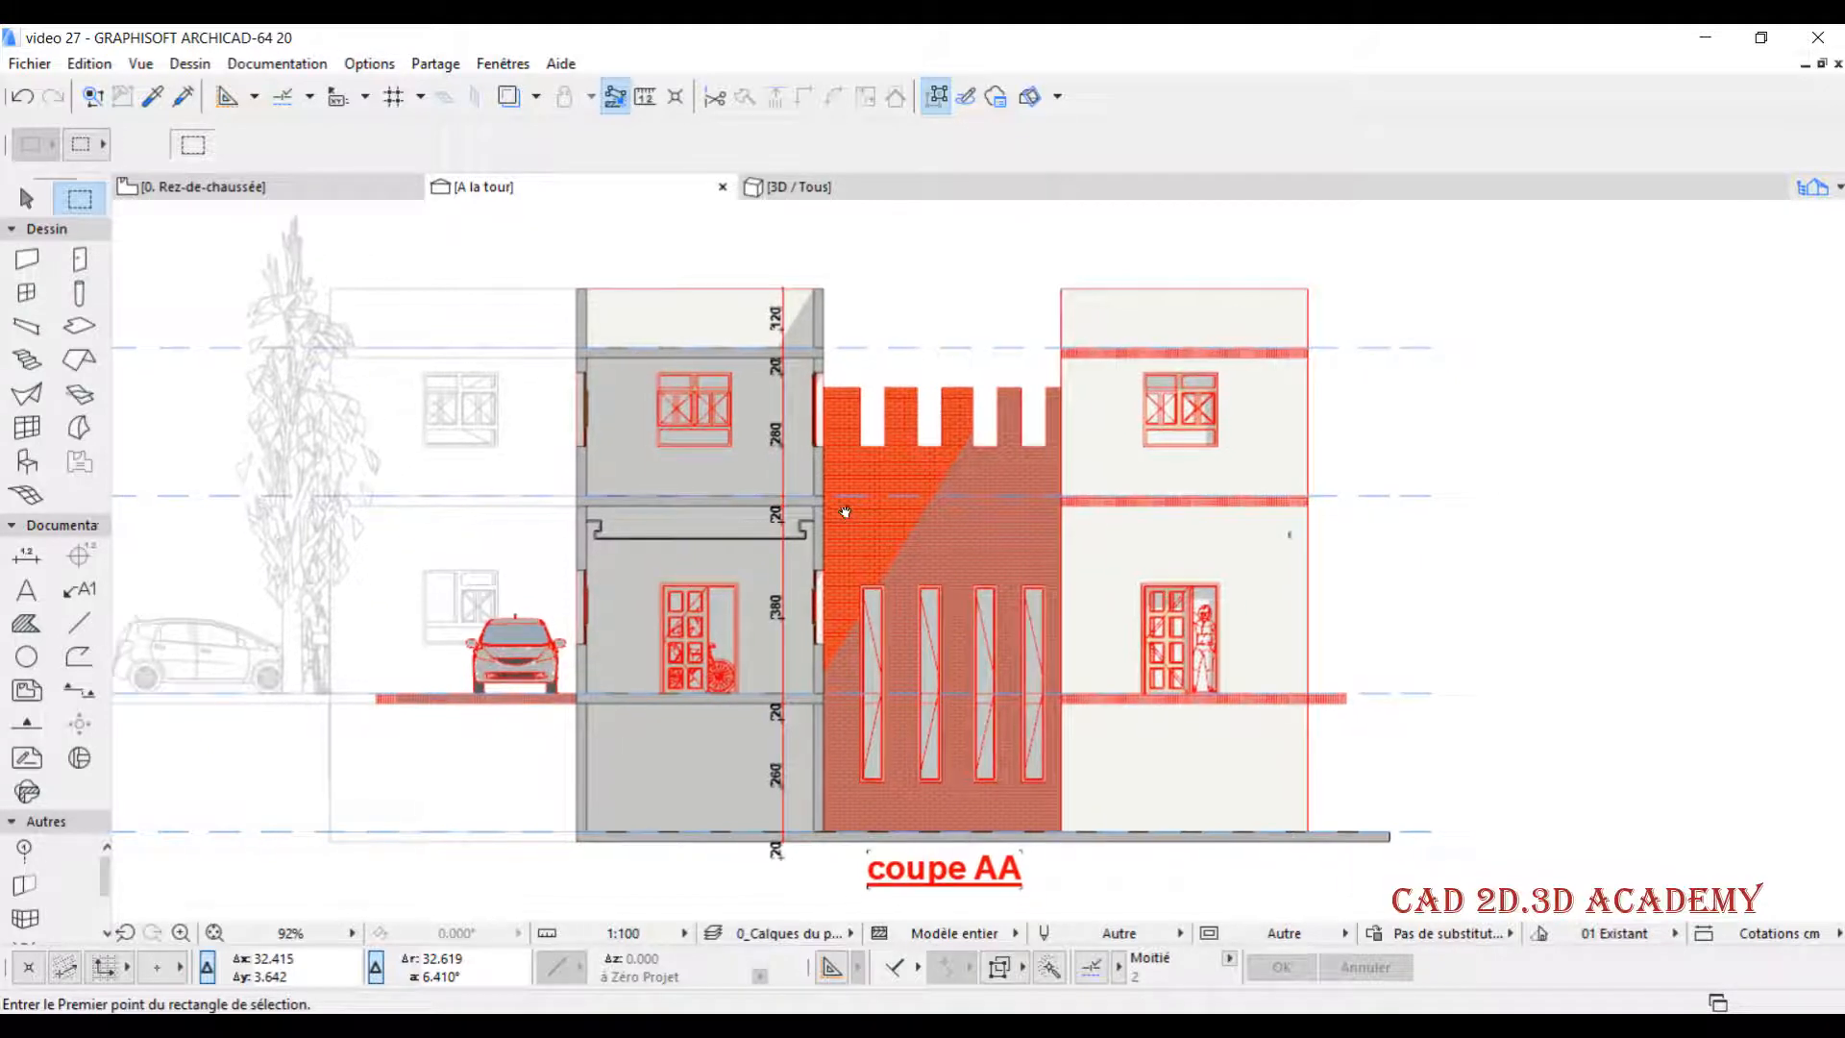
{"action": "right_click", "coordinate": [553, 187]}
{"action": "left_click", "coordinate": [623, 395]}
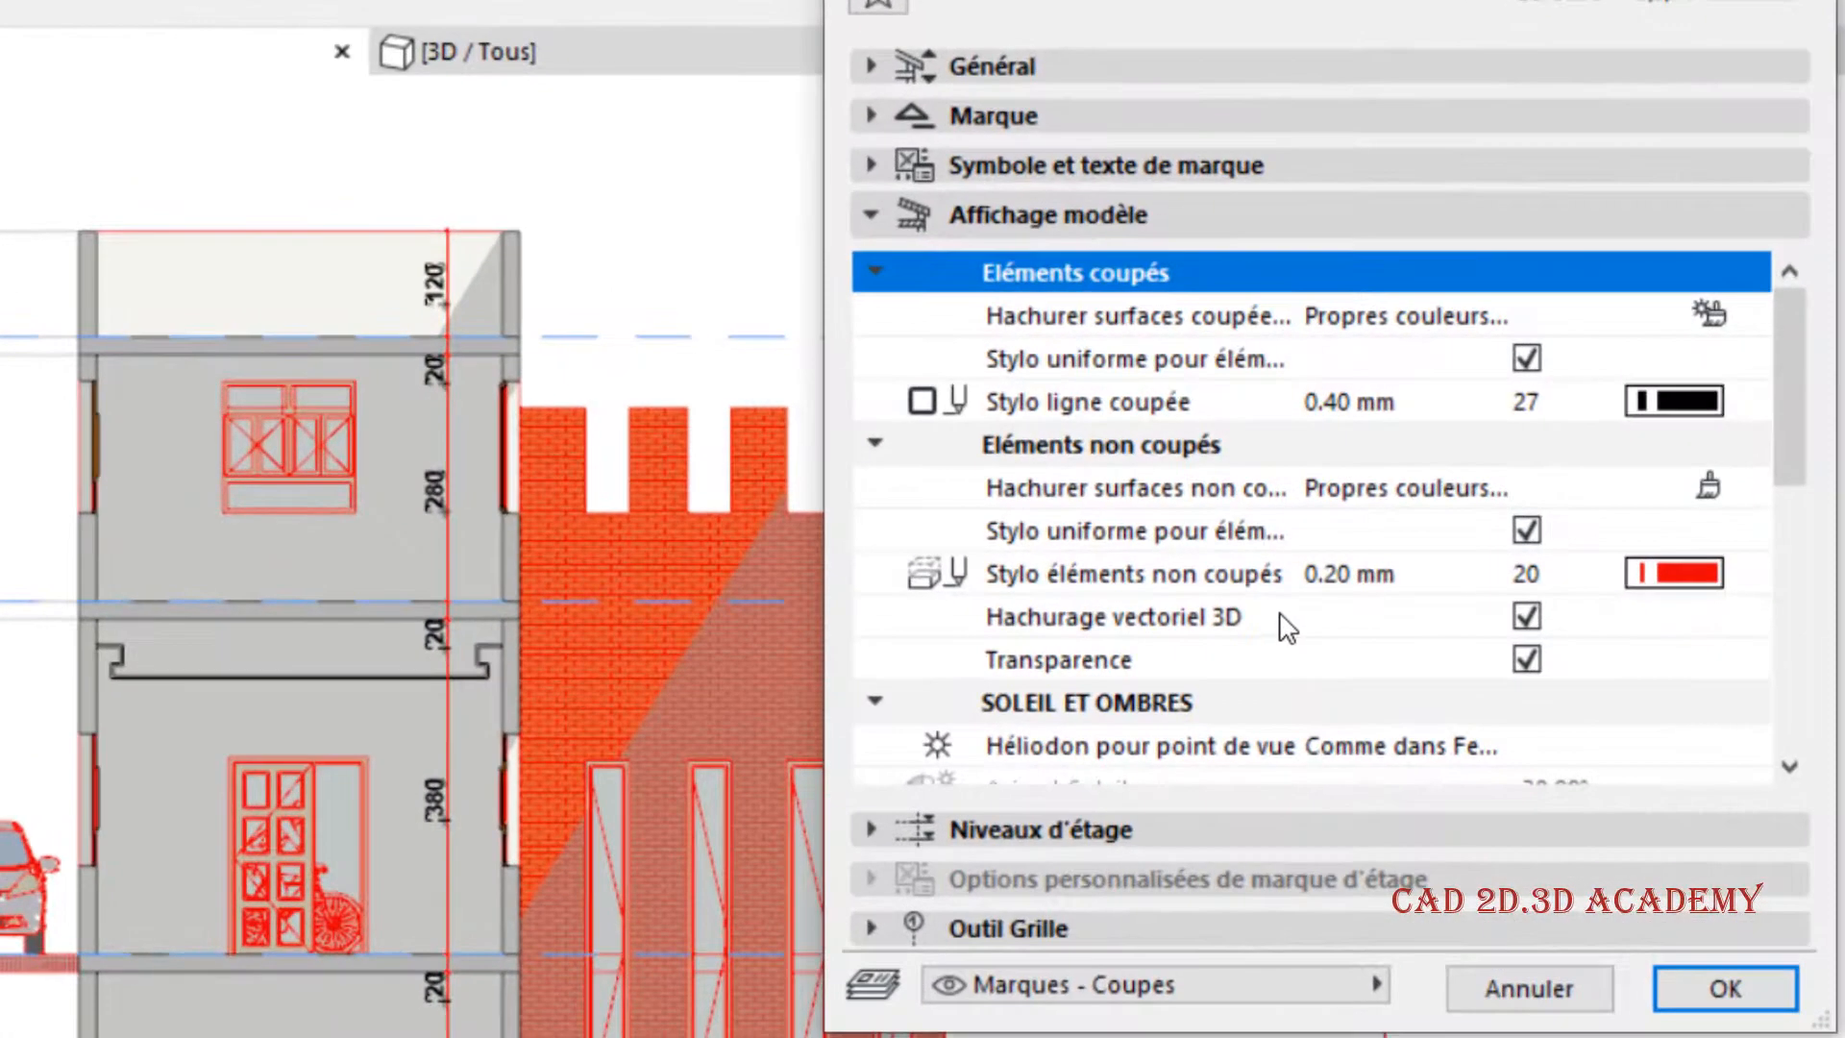
{"action": "scroll", "coordinate": [1364, 638], "scroll_direction": "down", "scroll_amount": 6}
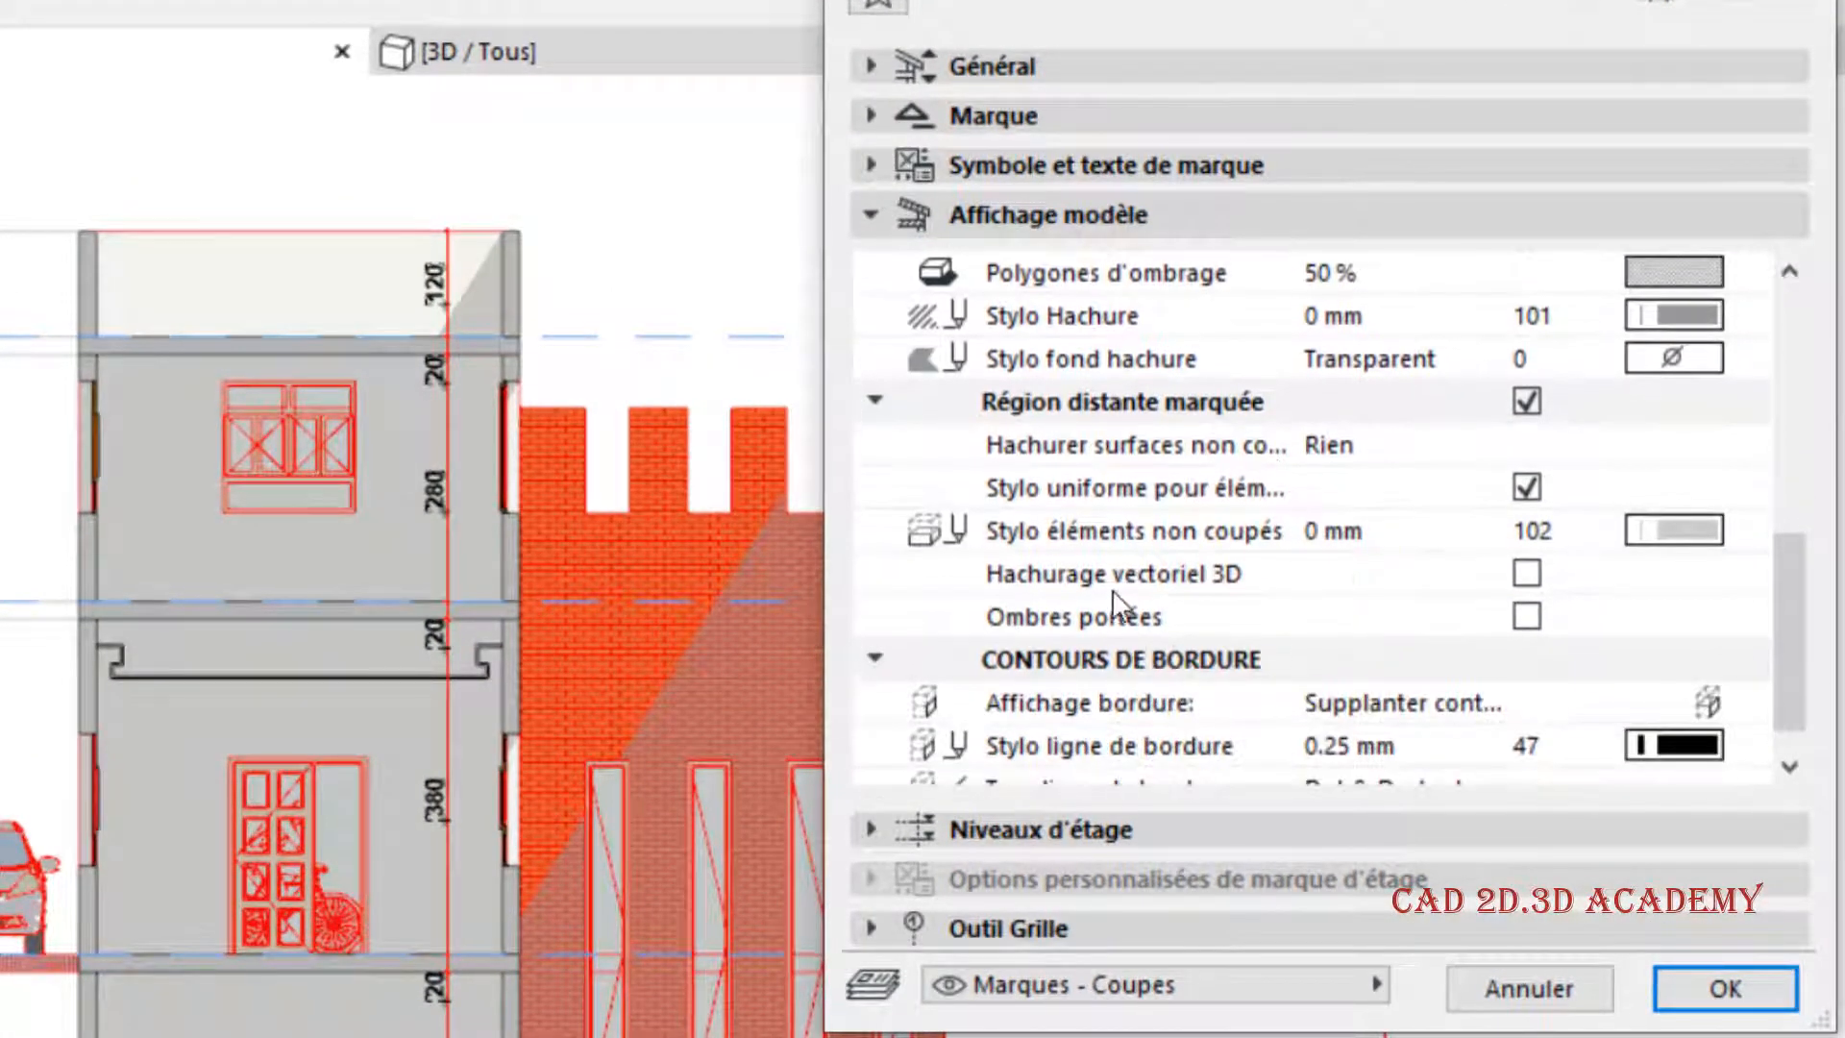
{"action": "left_click", "coordinate": [1297, 402]}
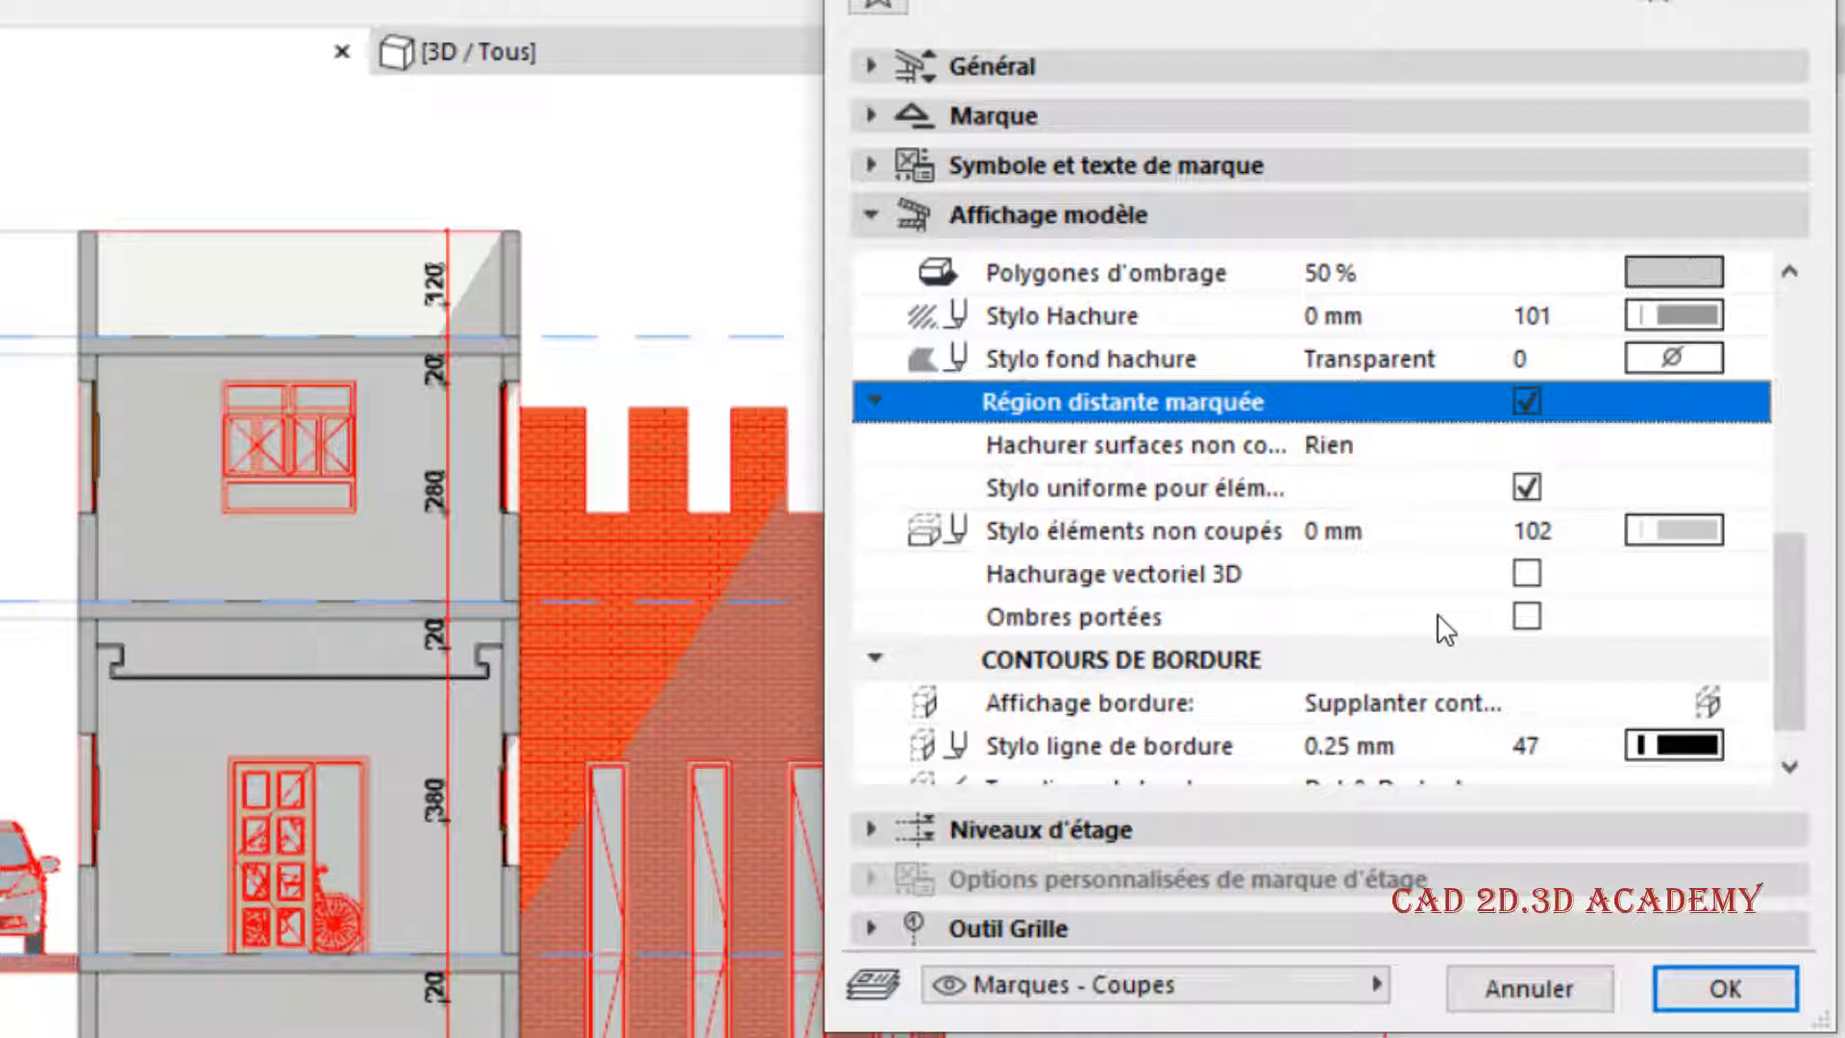
{"action": "scroll", "coordinate": [1422, 608], "scroll_direction": "down", "scroll_amount": 1}
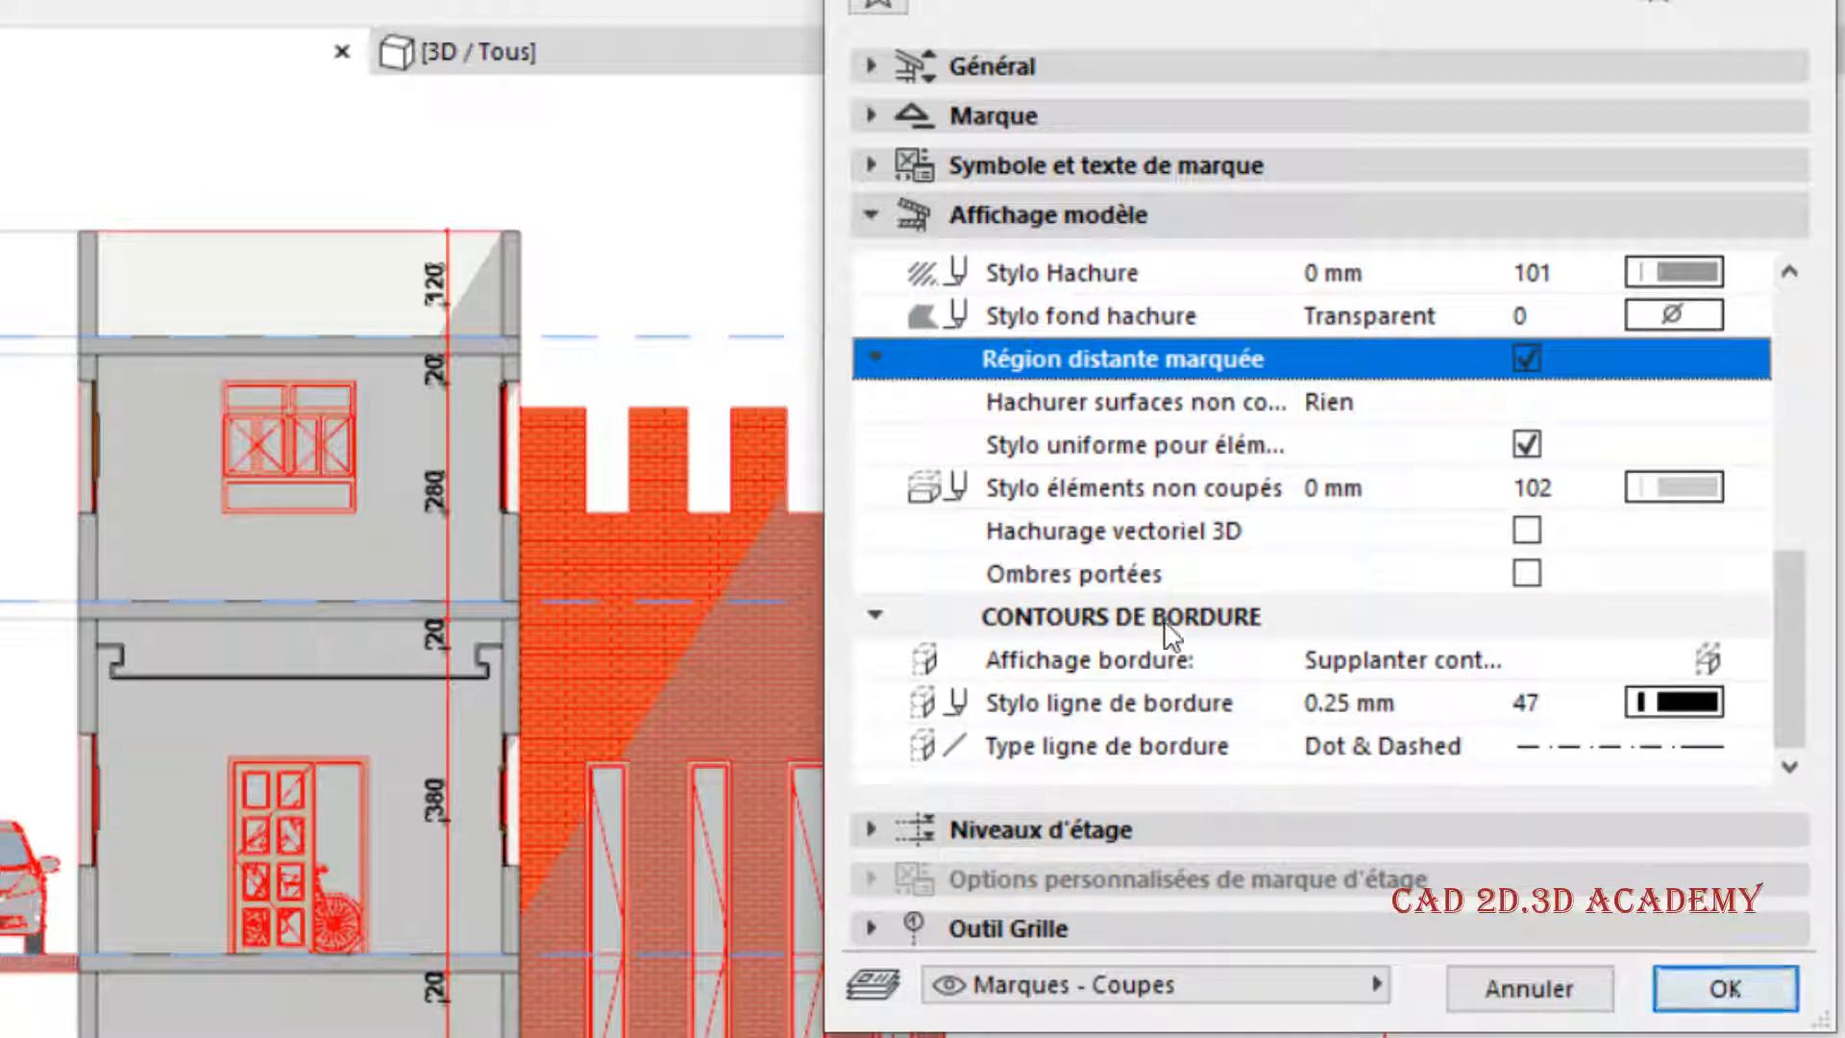
{"action": "left_click", "coordinate": [1085, 617]}
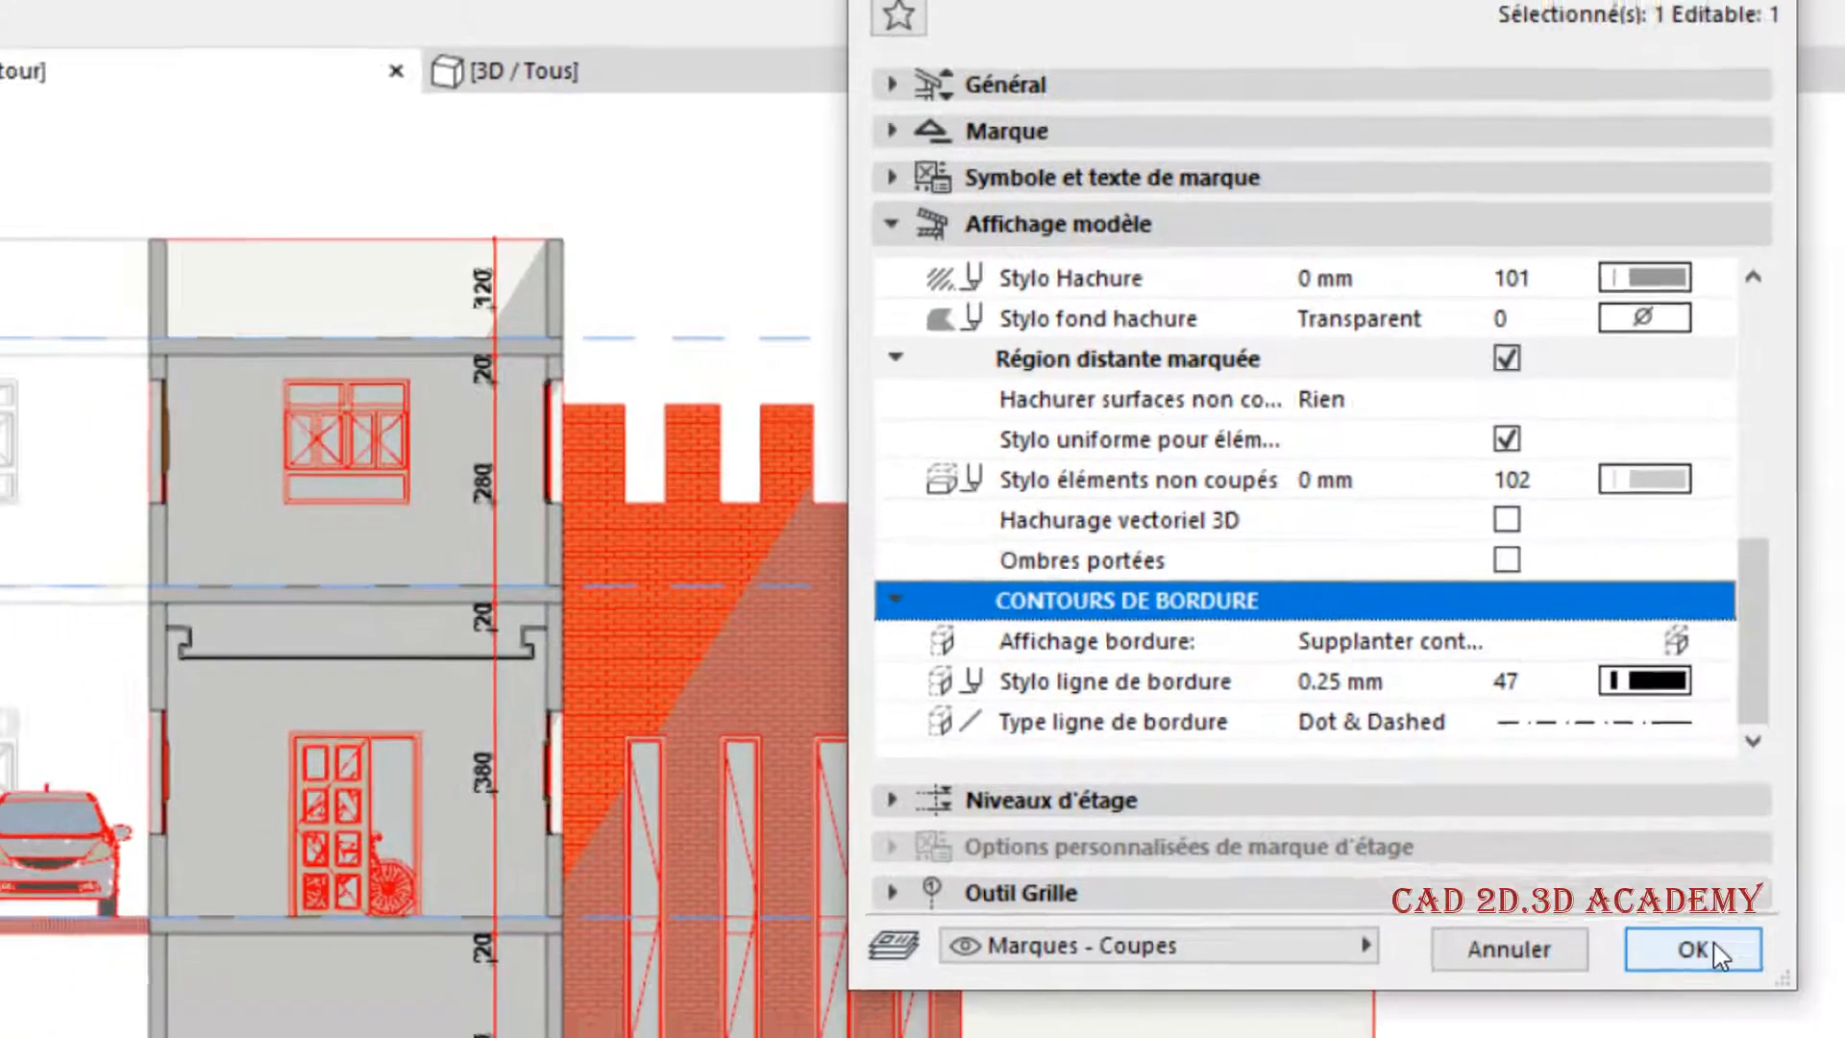
{"action": "left_click", "coordinate": [1747, 990]}
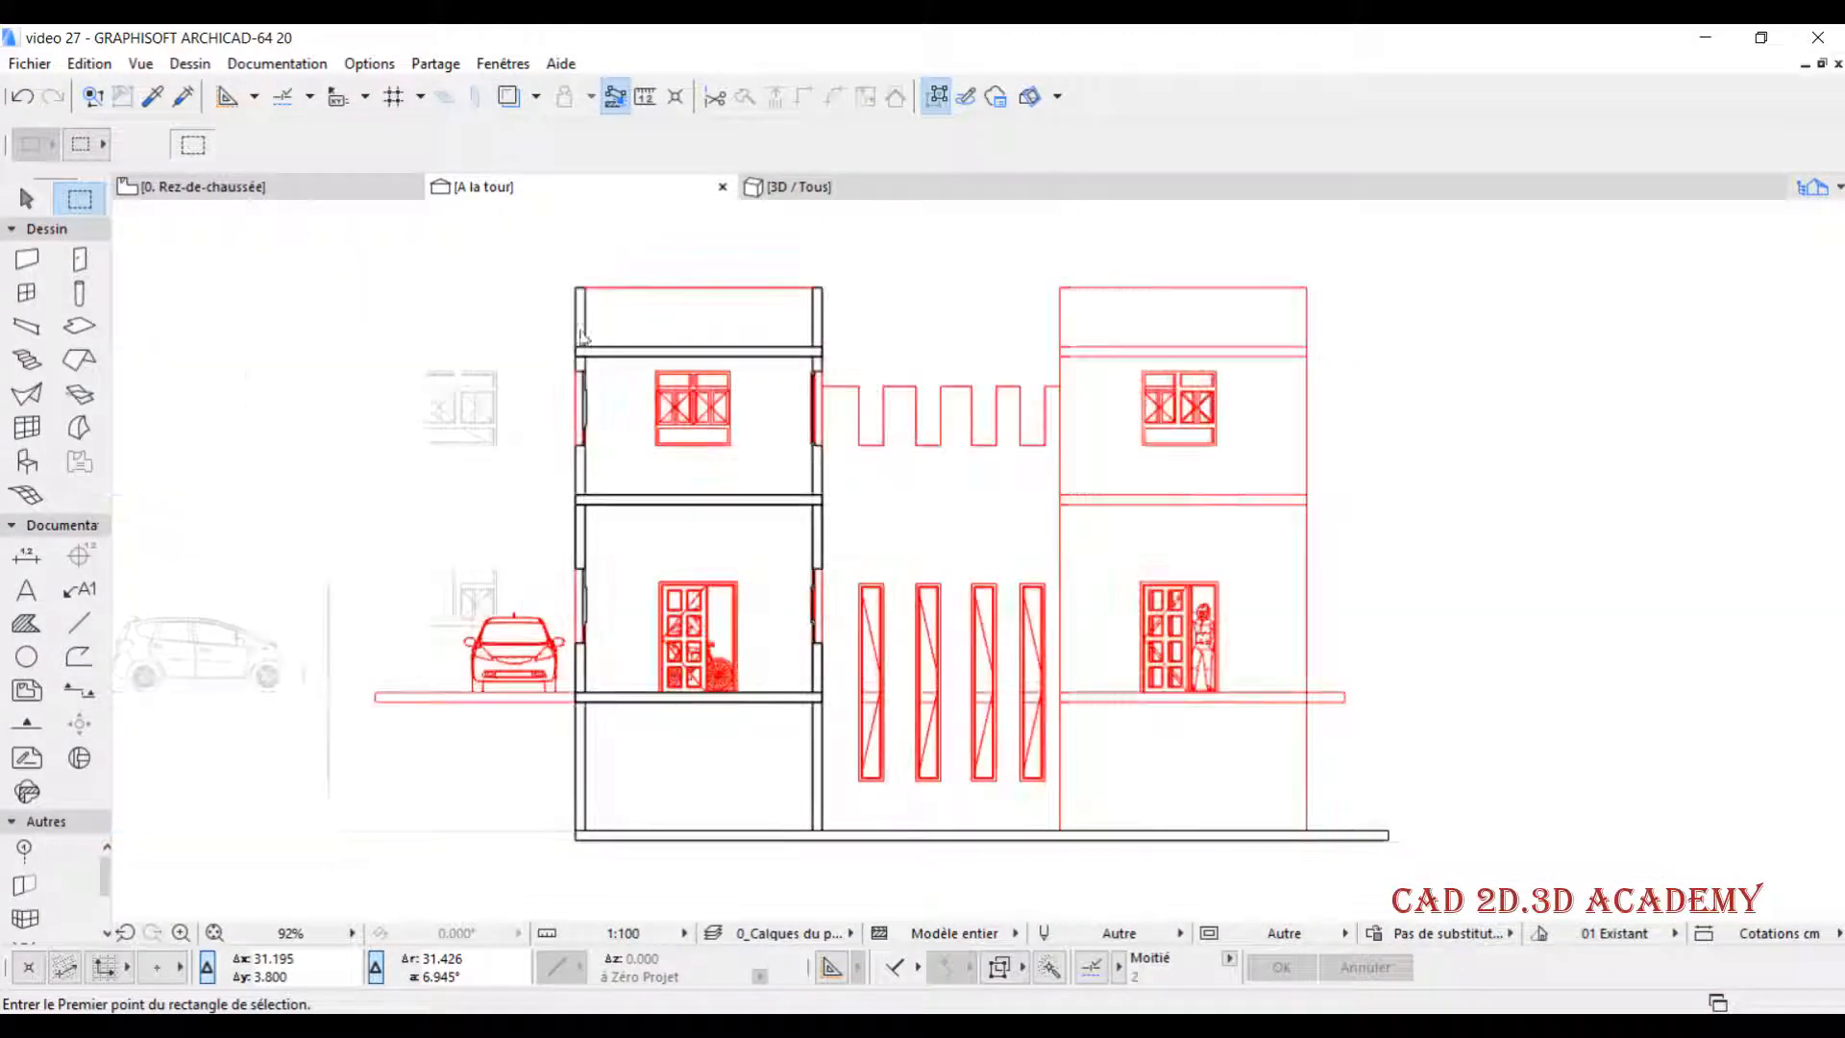
- On the Rez-de-chaussée plan, shorten section line A by stretching its right-hand end back to the middle of the right-hand building
{"action": "left_click", "coordinate": [272, 189]}
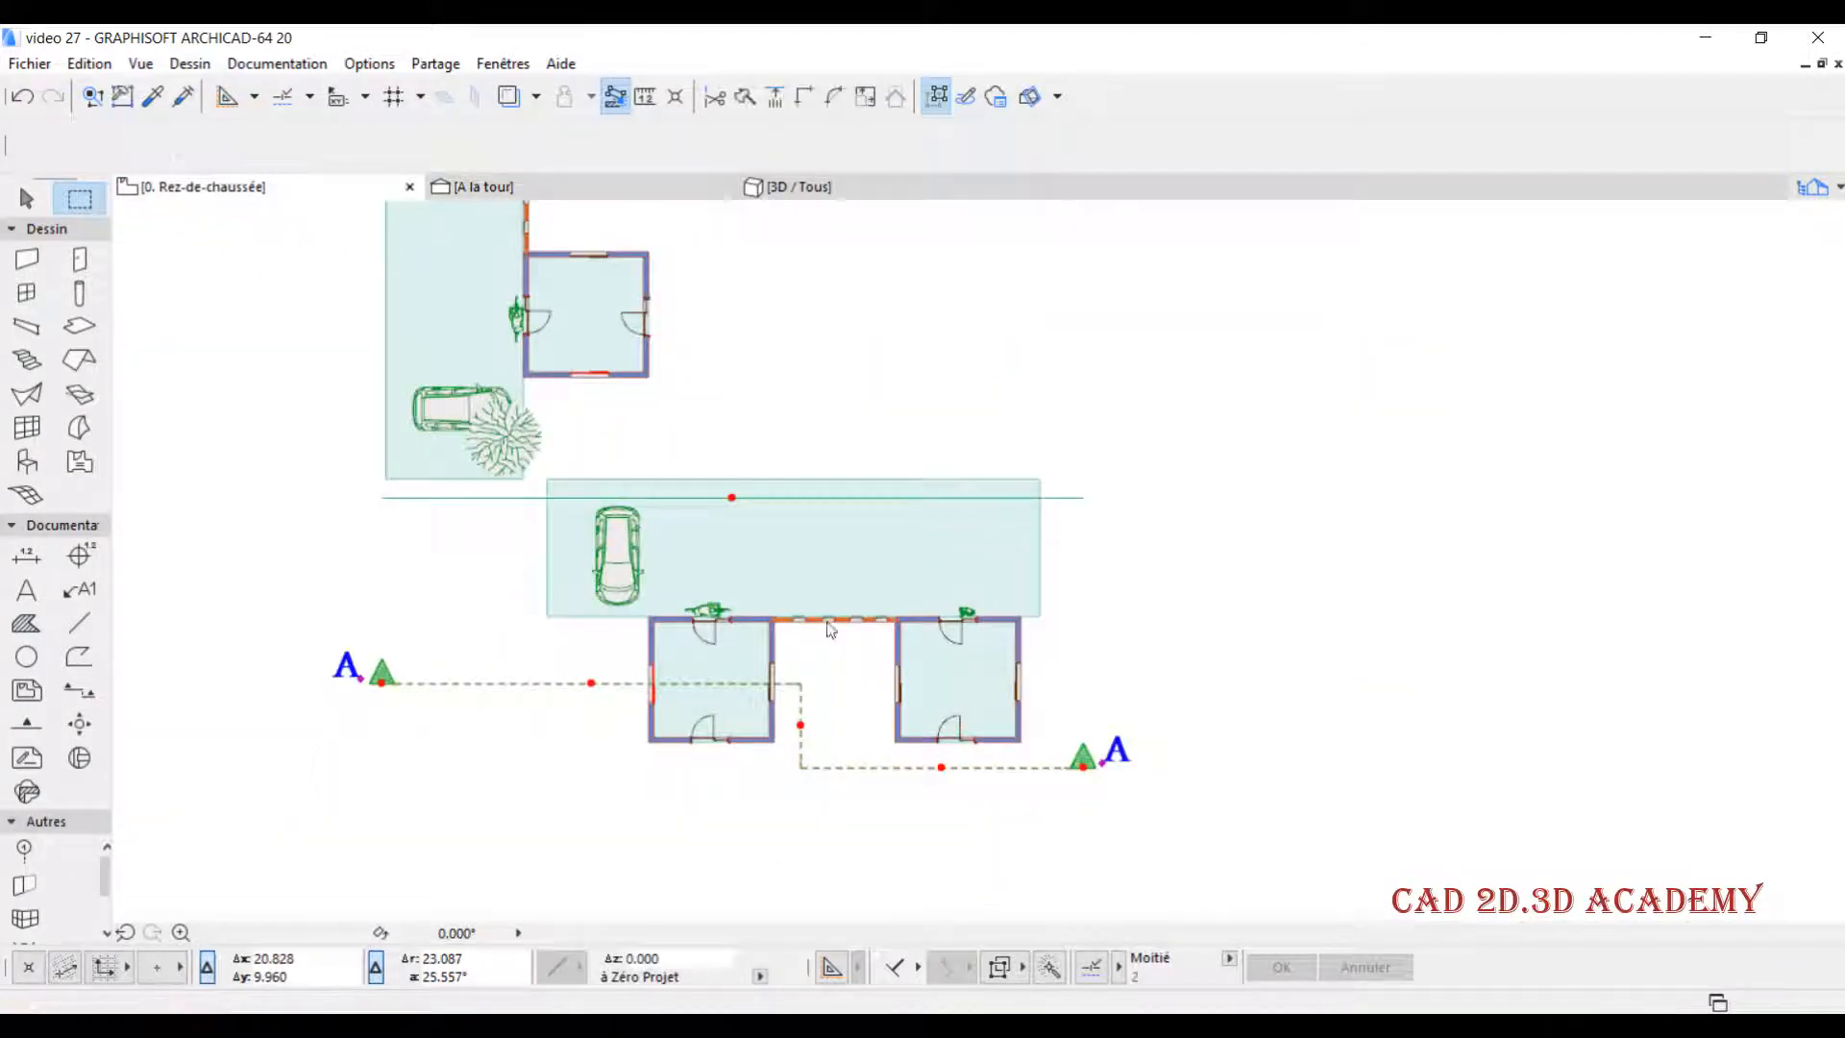
{"action": "key", "text": "Escape"}
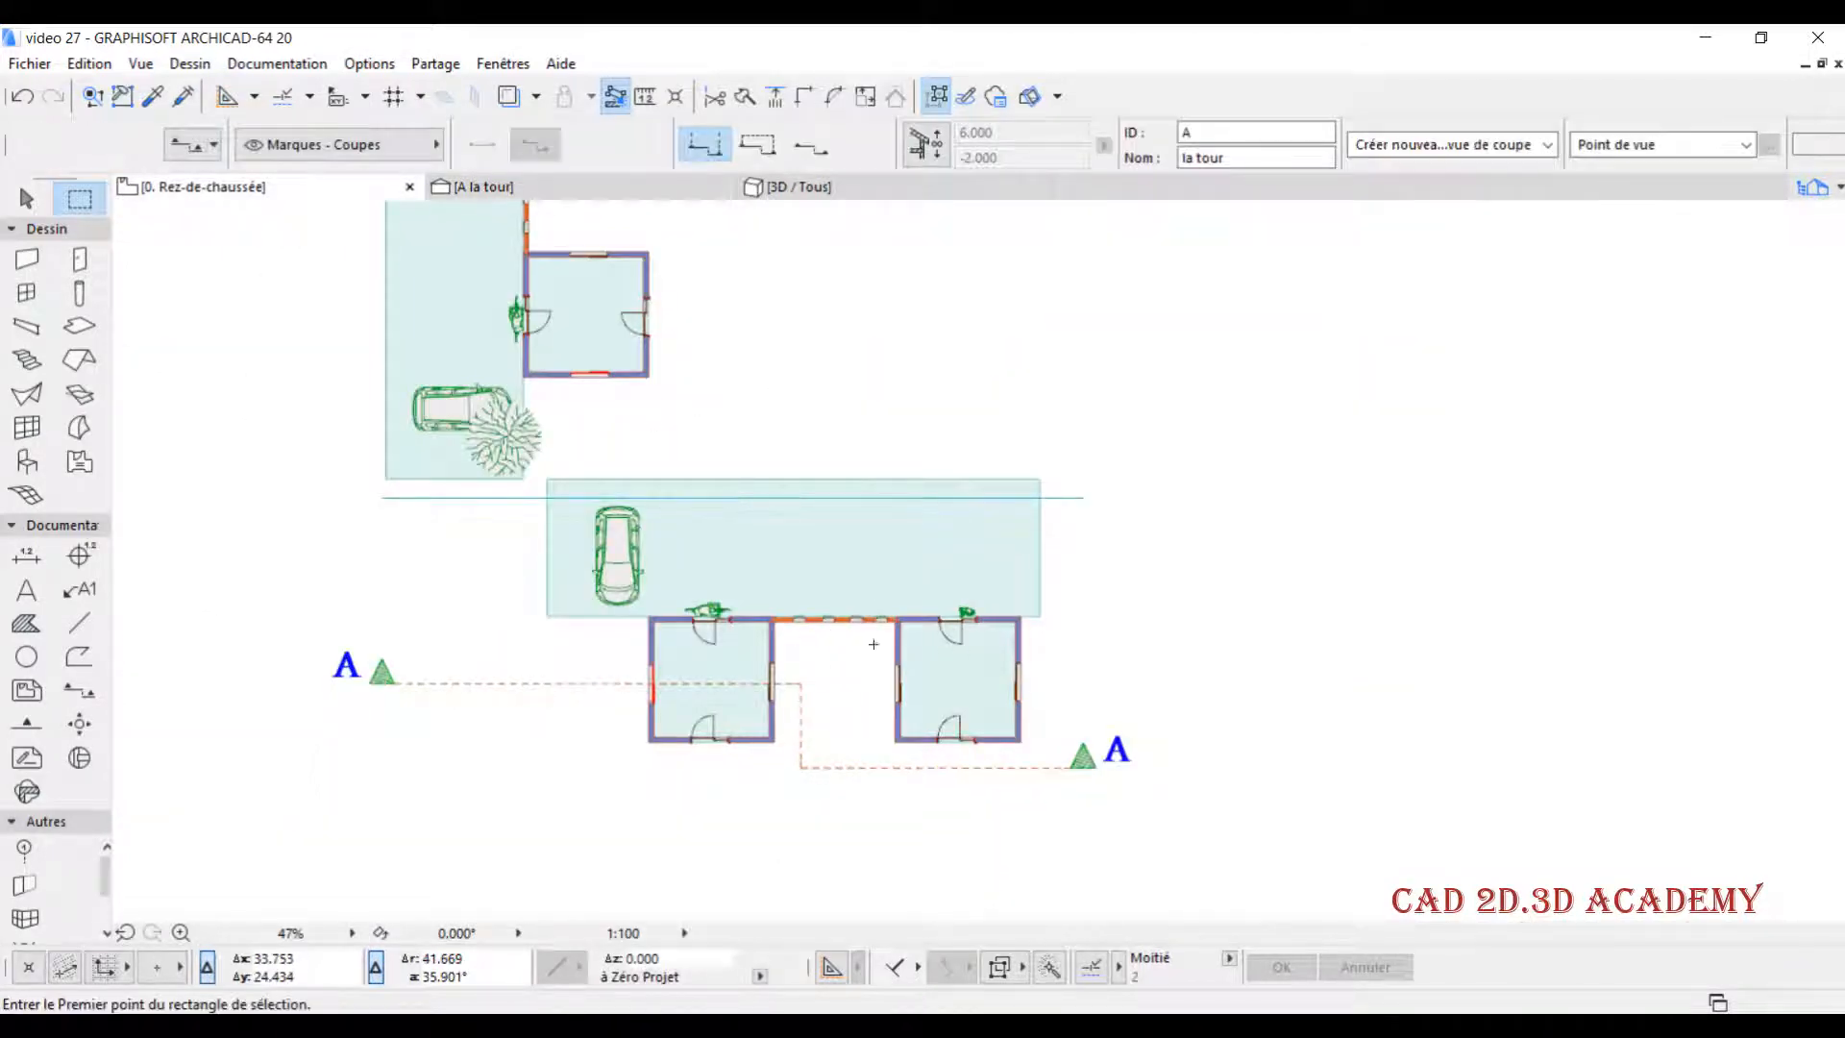
{"action": "scroll", "coordinate": [1075, 811], "scroll_direction": "up", "scroll_amount": 2}
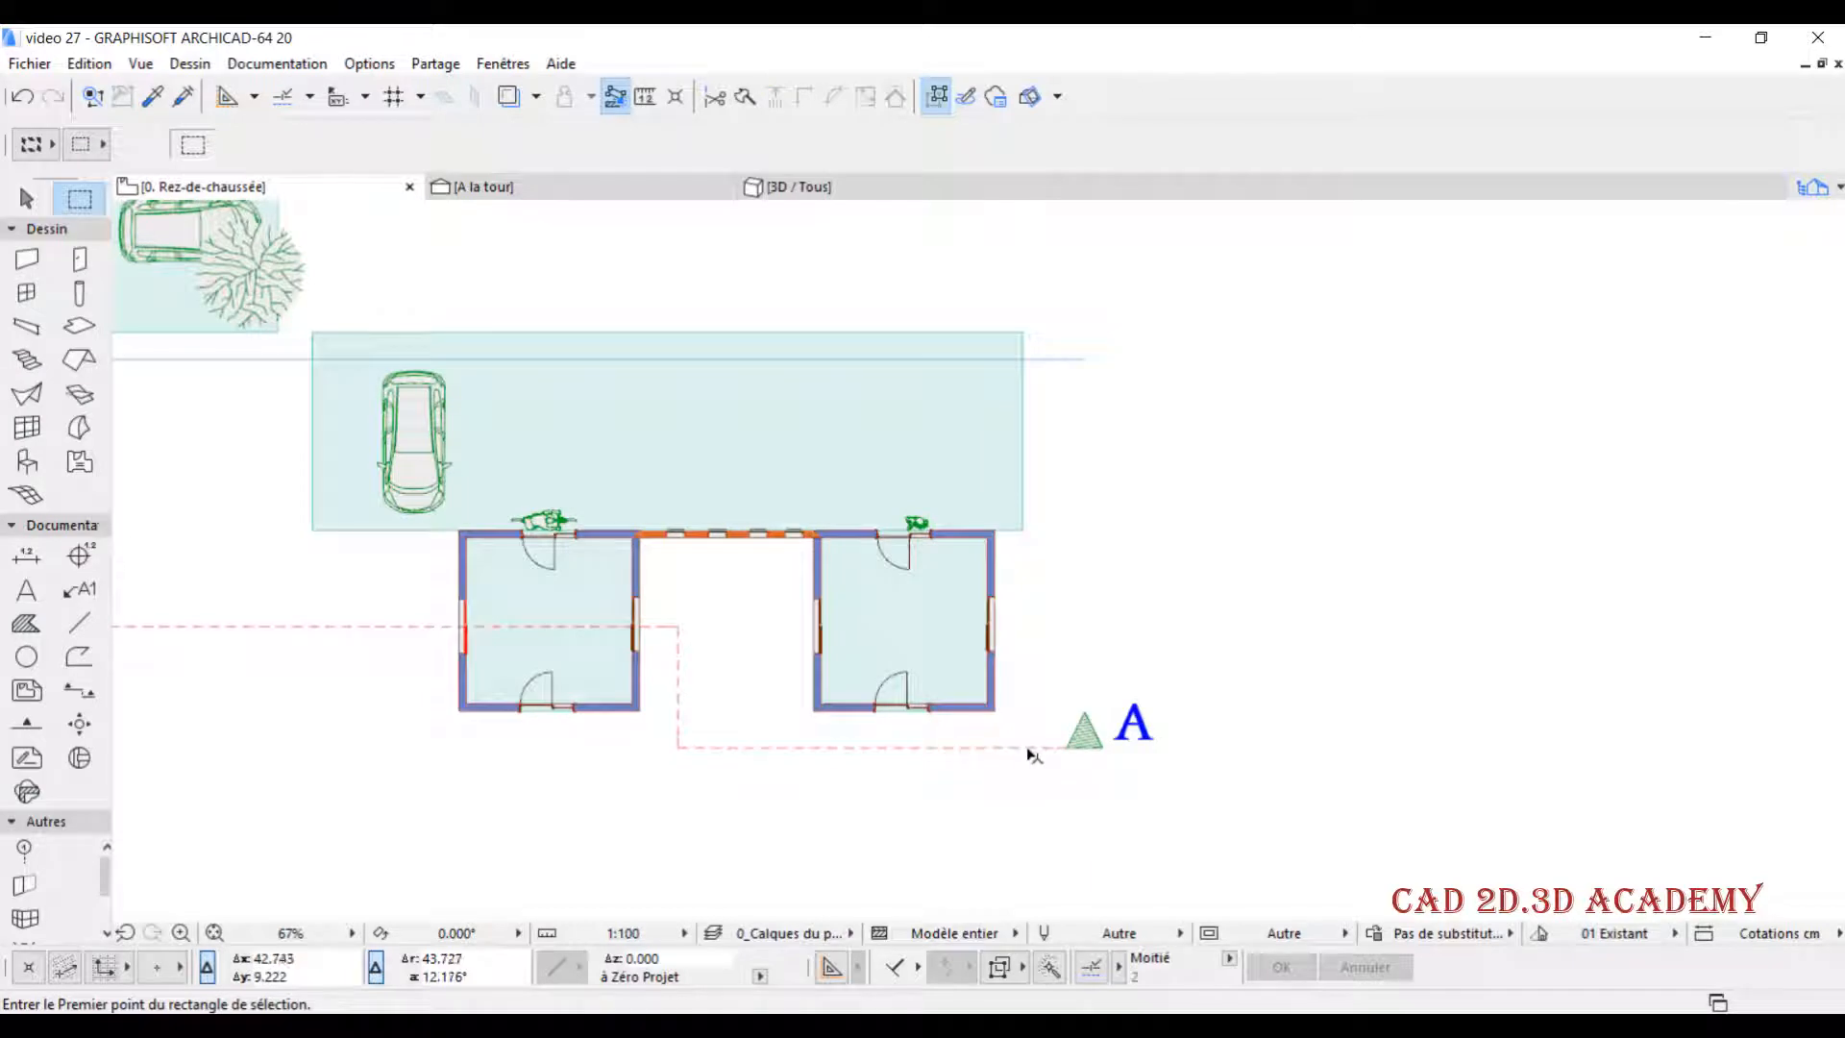
{"action": "left_click", "coordinate": [1084, 746]}
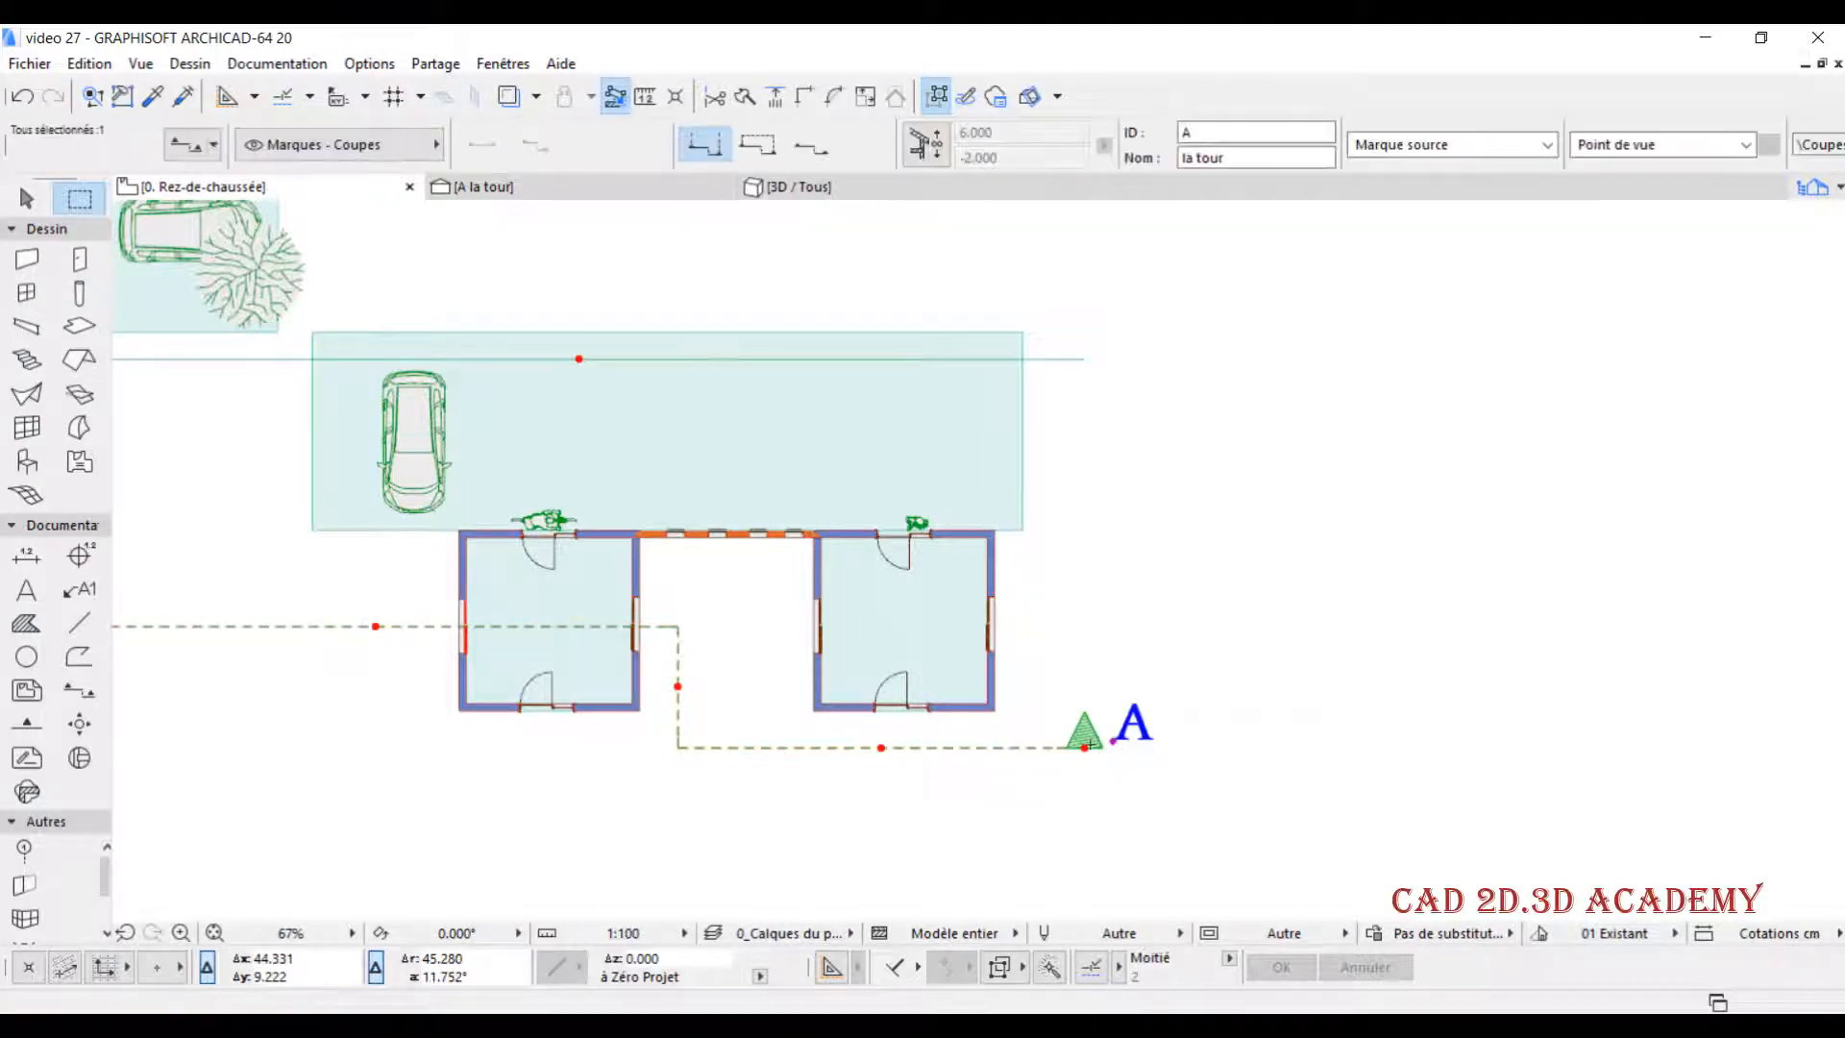
{"action": "left_click", "coordinate": [1084, 745]}
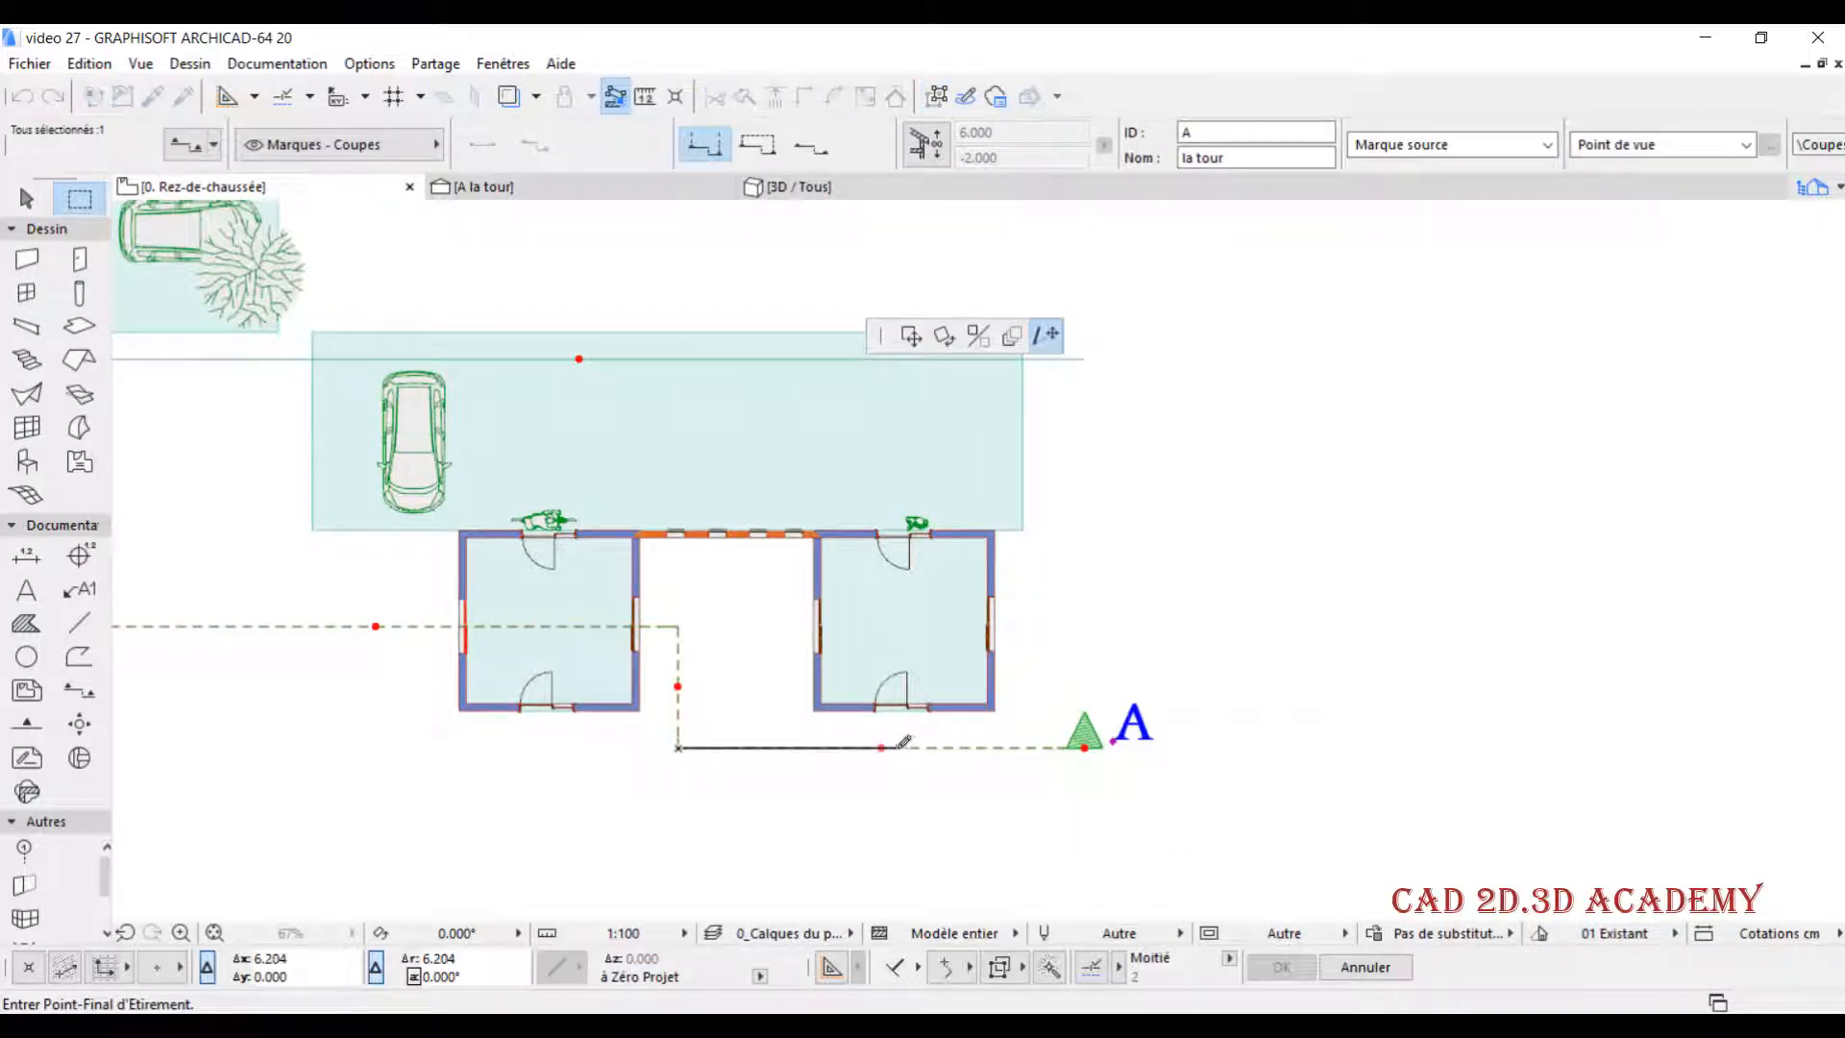
{"action": "left_click", "coordinate": [899, 744]}
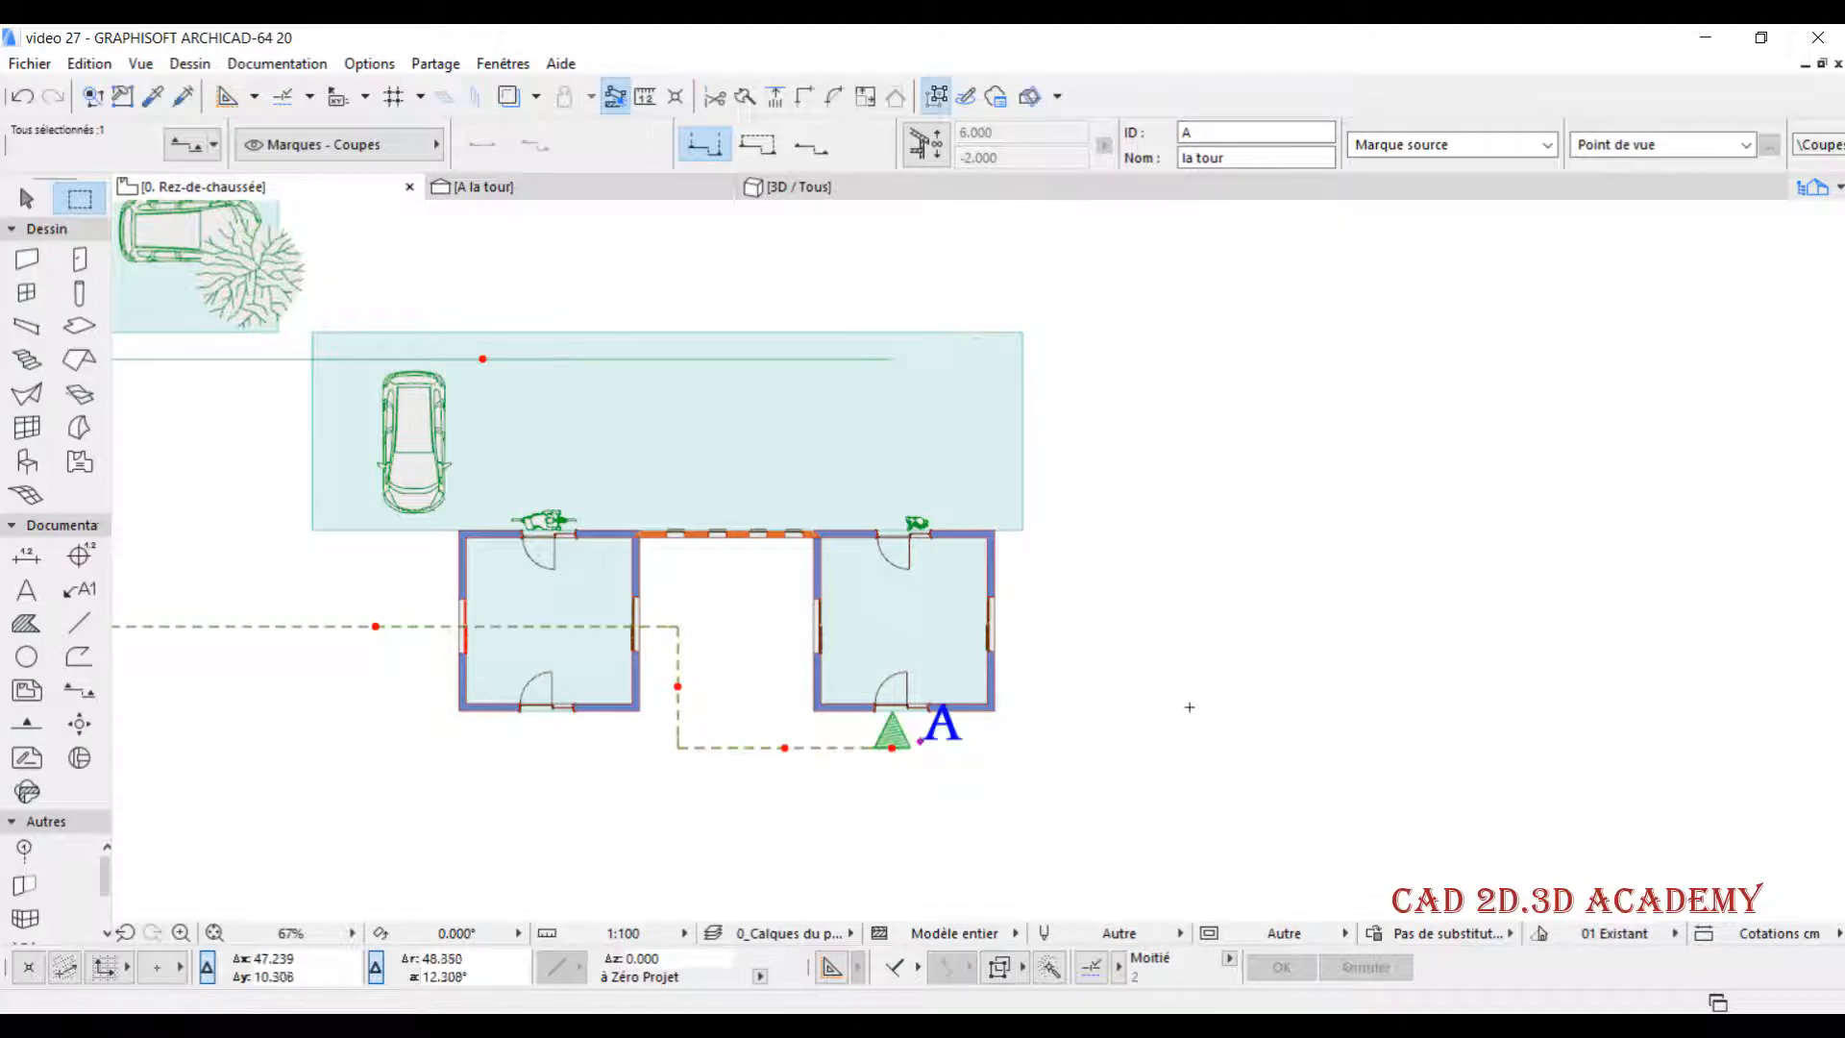
{"action": "scroll", "coordinate": [1146, 720], "scroll_direction": "down", "scroll_amount": 1}
{"action": "scroll", "coordinate": [1146, 720], "scroll_direction": "down", "scroll_amount": 1}
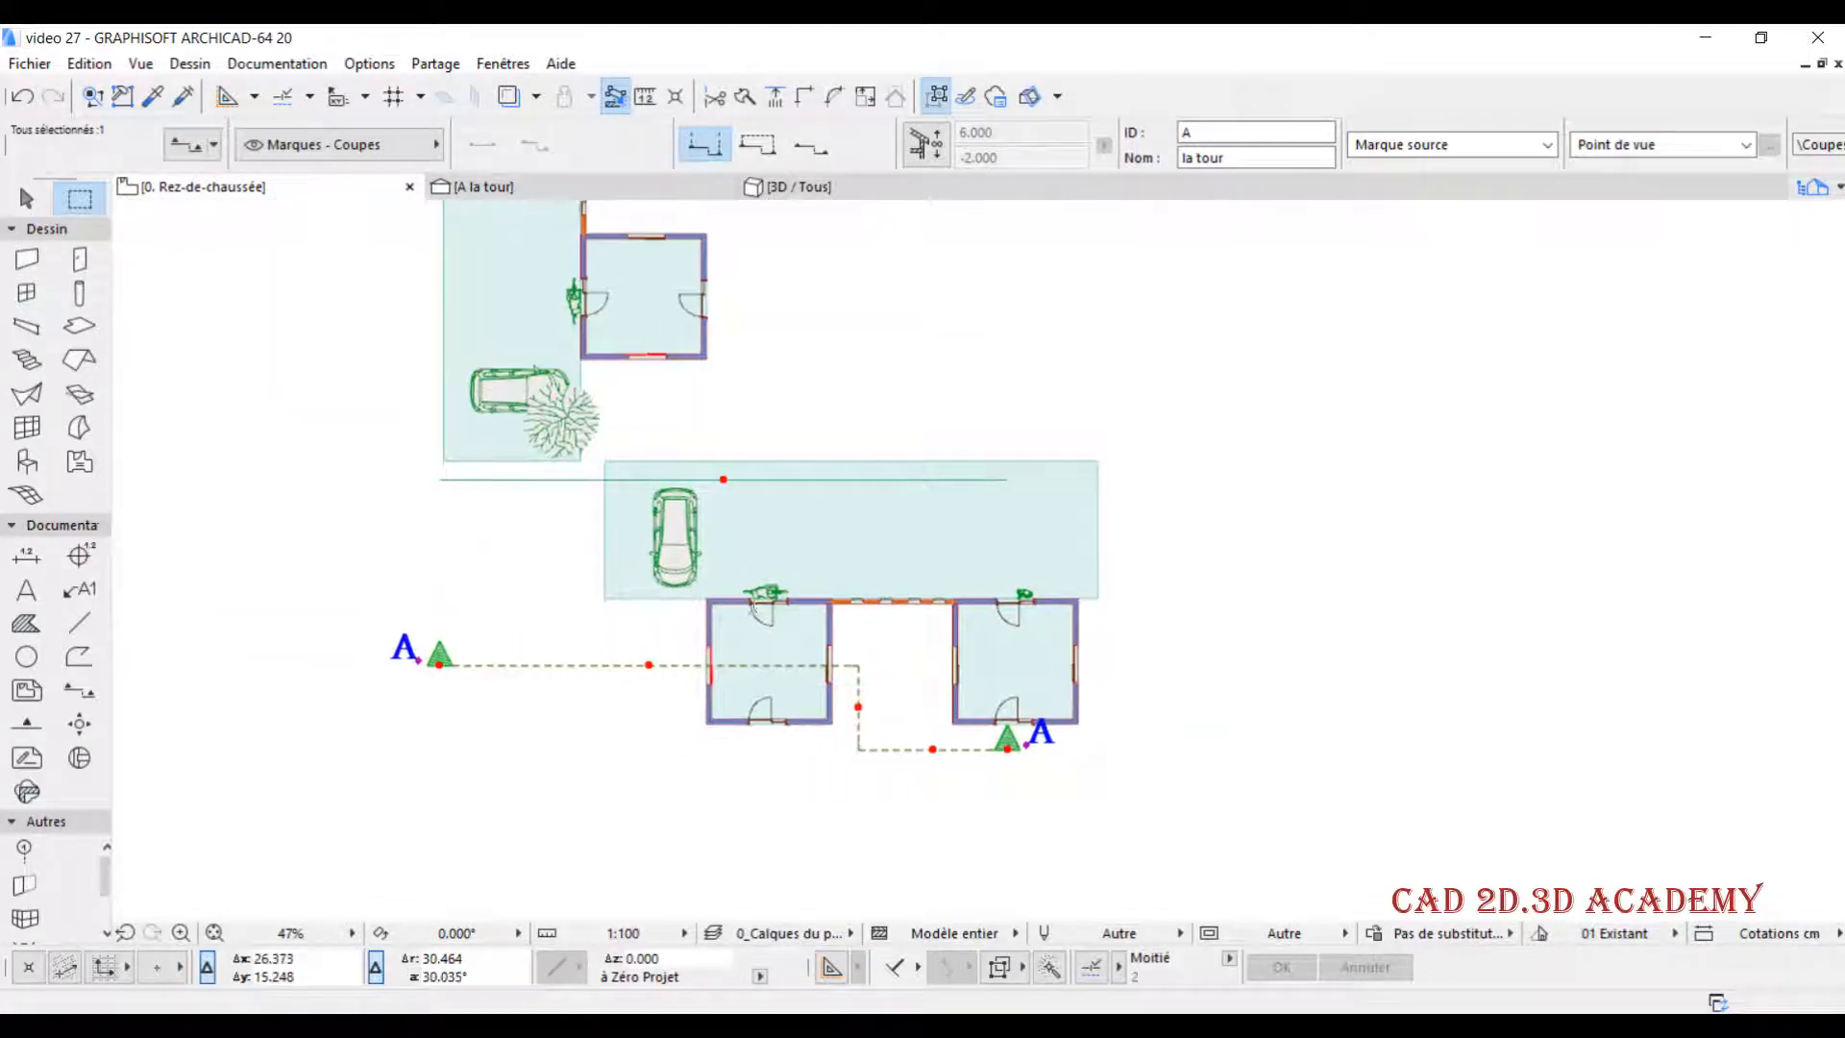
{"action": "key", "text": "Escape"}
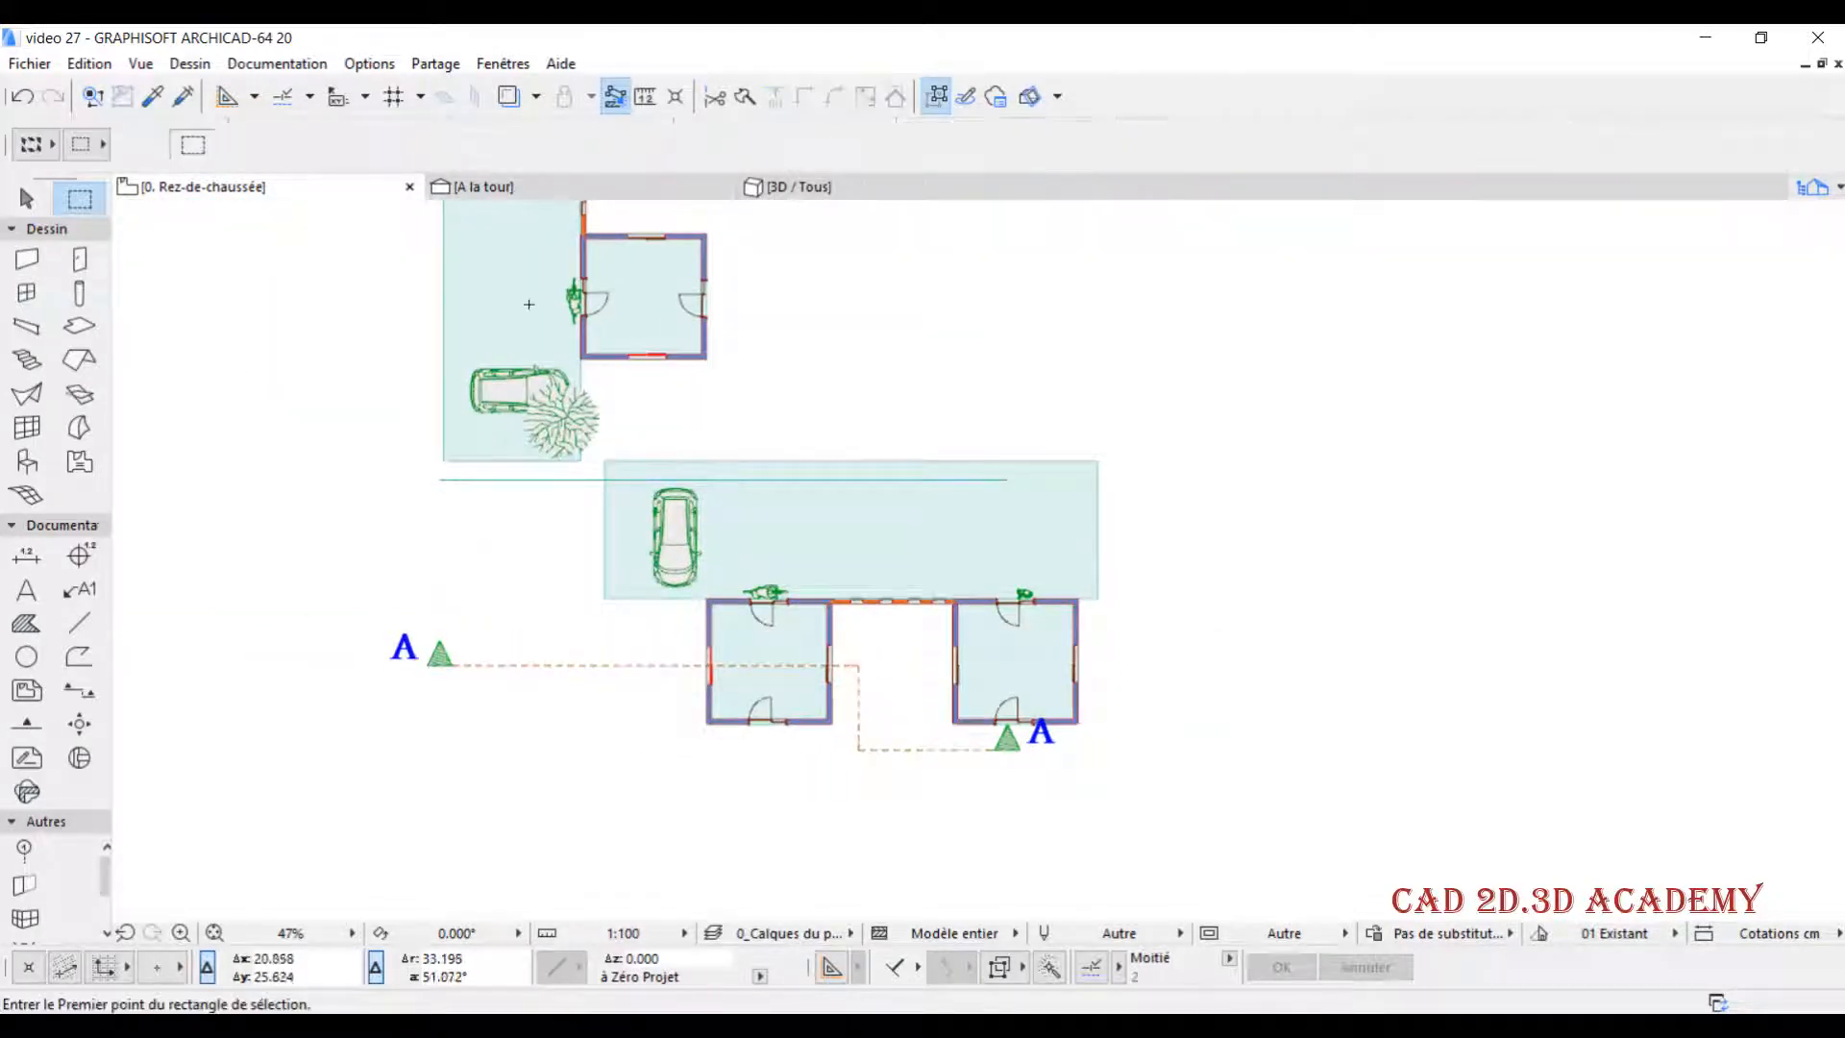
- Open the A la tour section and examine the edge where the shortened section cuts off the right-hand building
{"action": "left_click", "coordinate": [533, 195]}
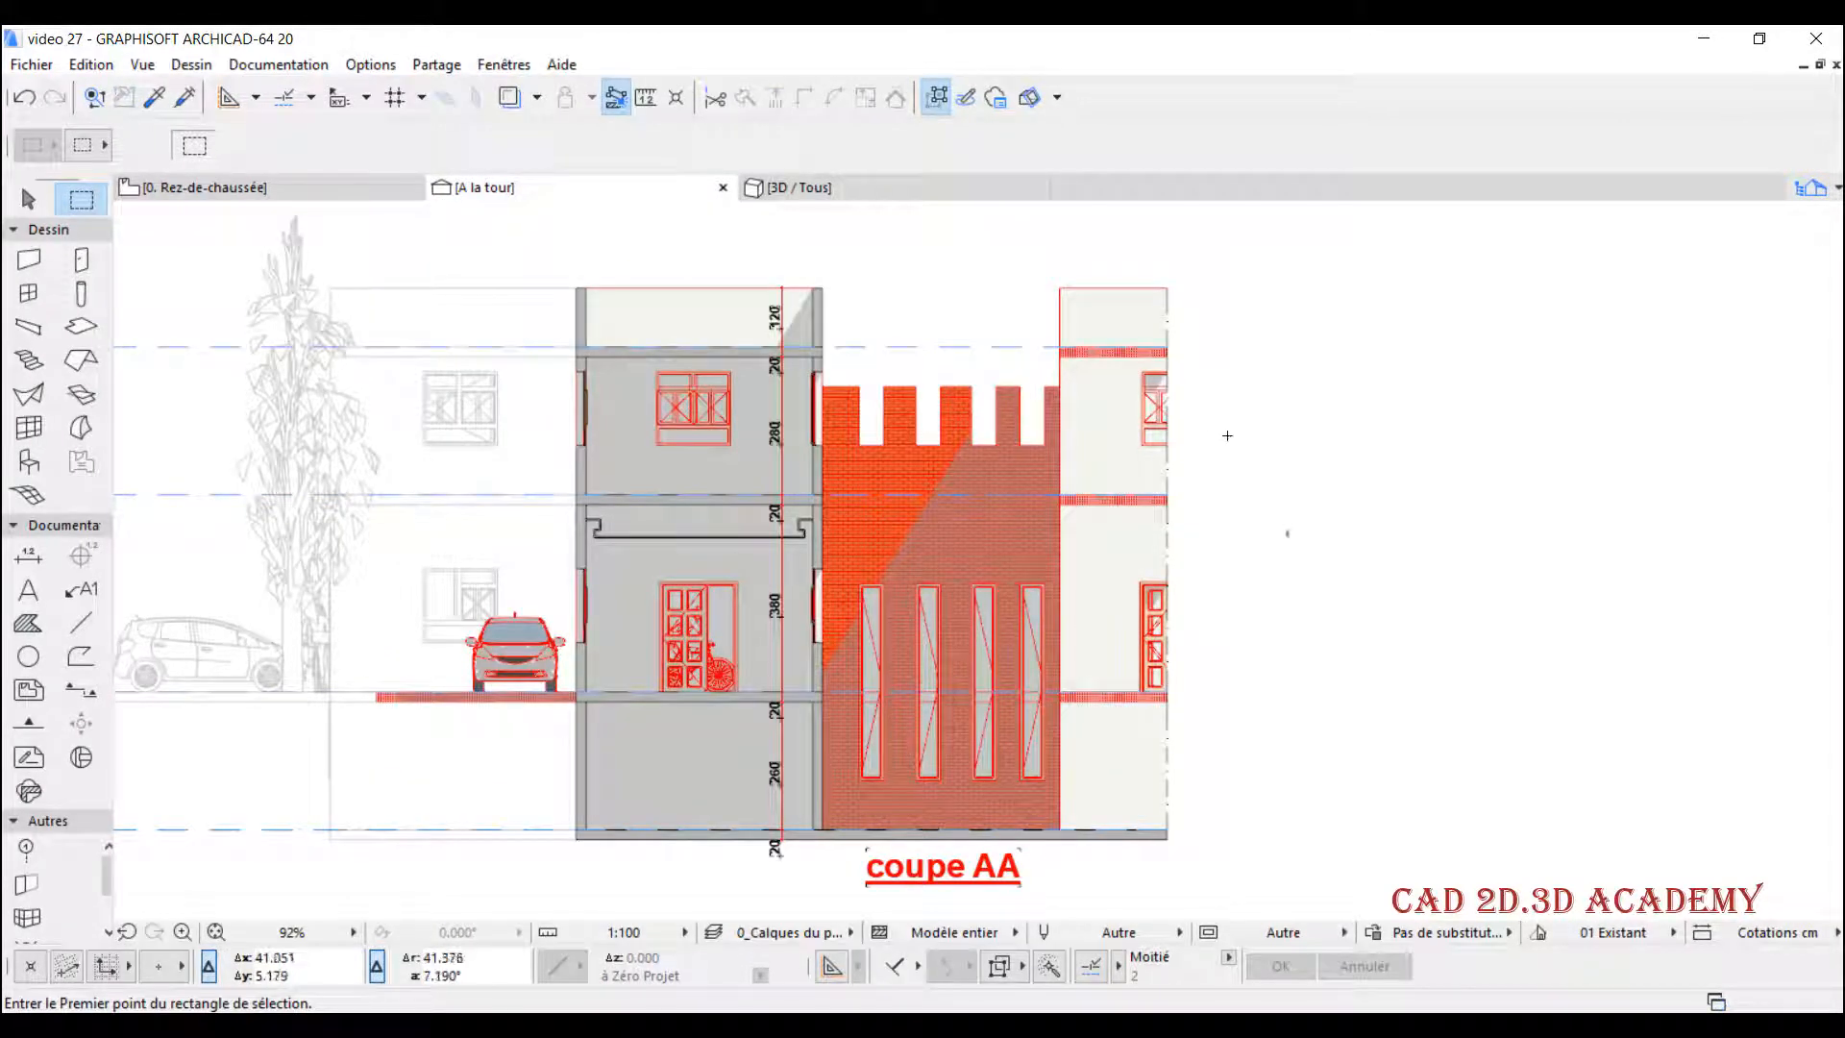
{"action": "scroll", "coordinate": [1163, 307], "scroll_direction": "up", "scroll_amount": 2}
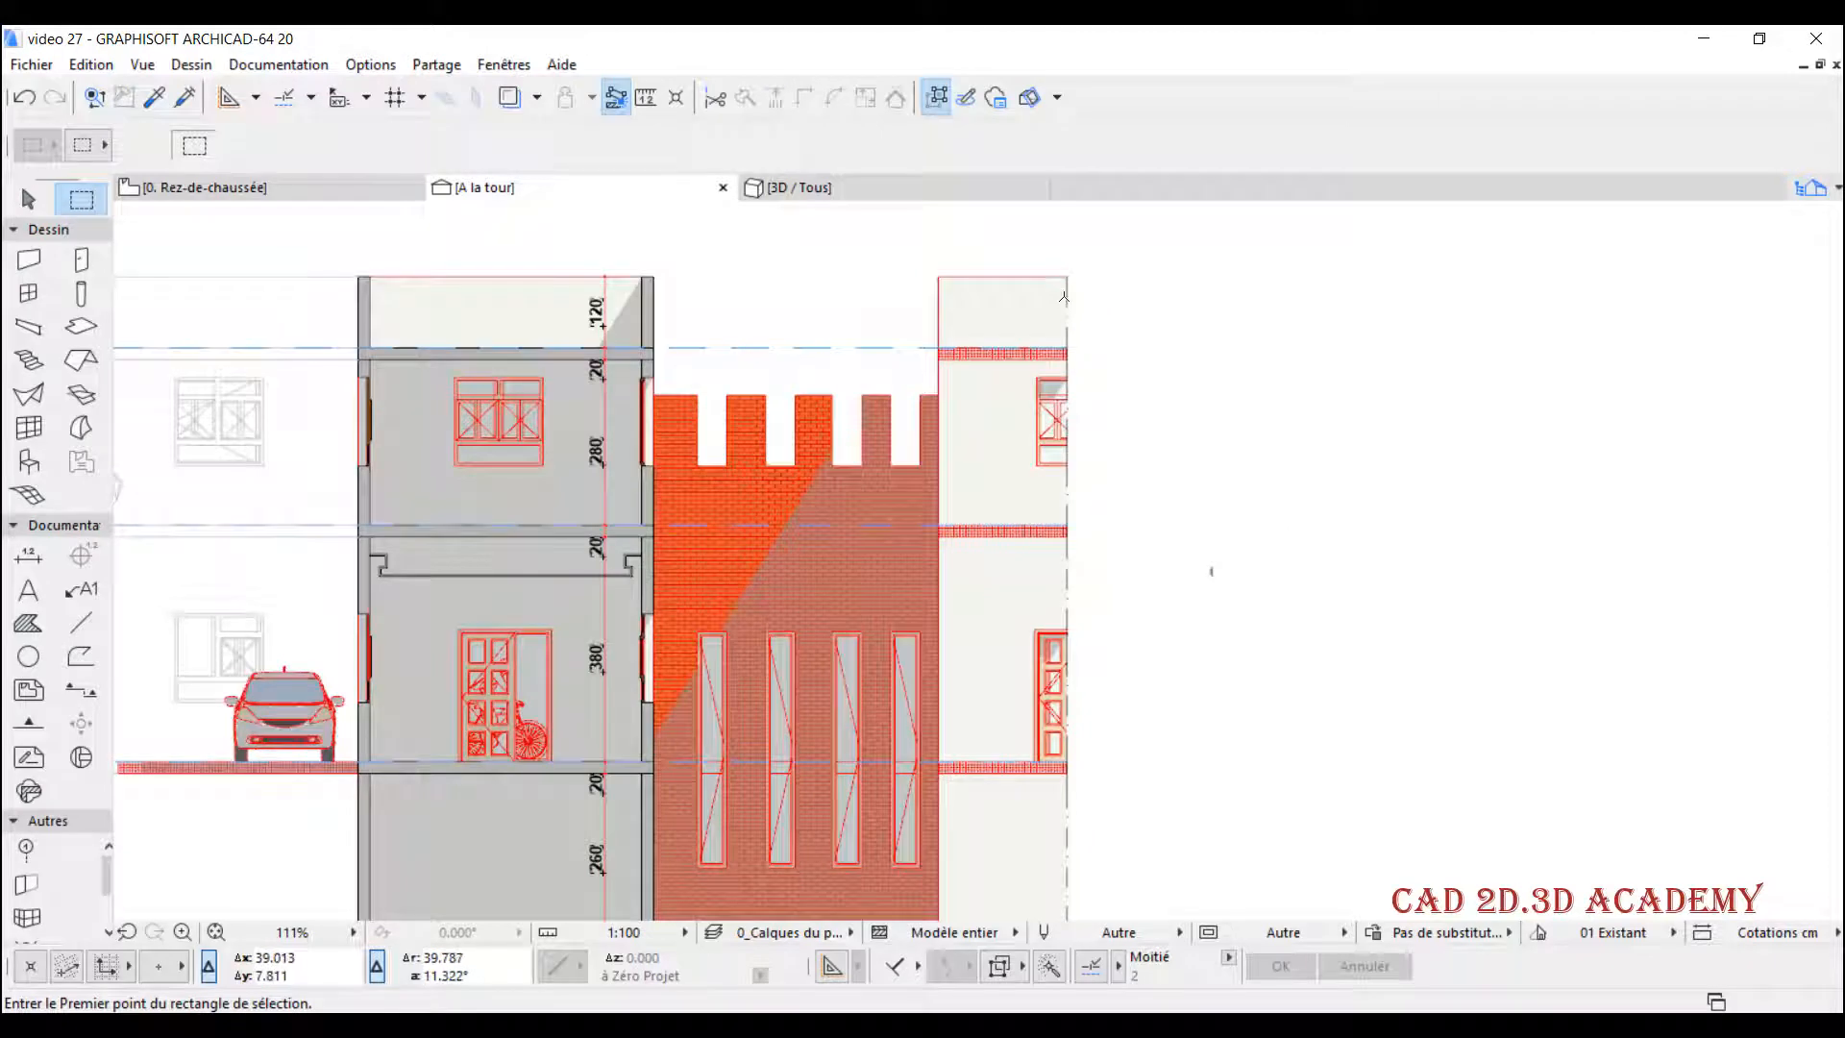
{"action": "scroll", "coordinate": [1066, 389], "scroll_direction": "up", "scroll_amount": 2}
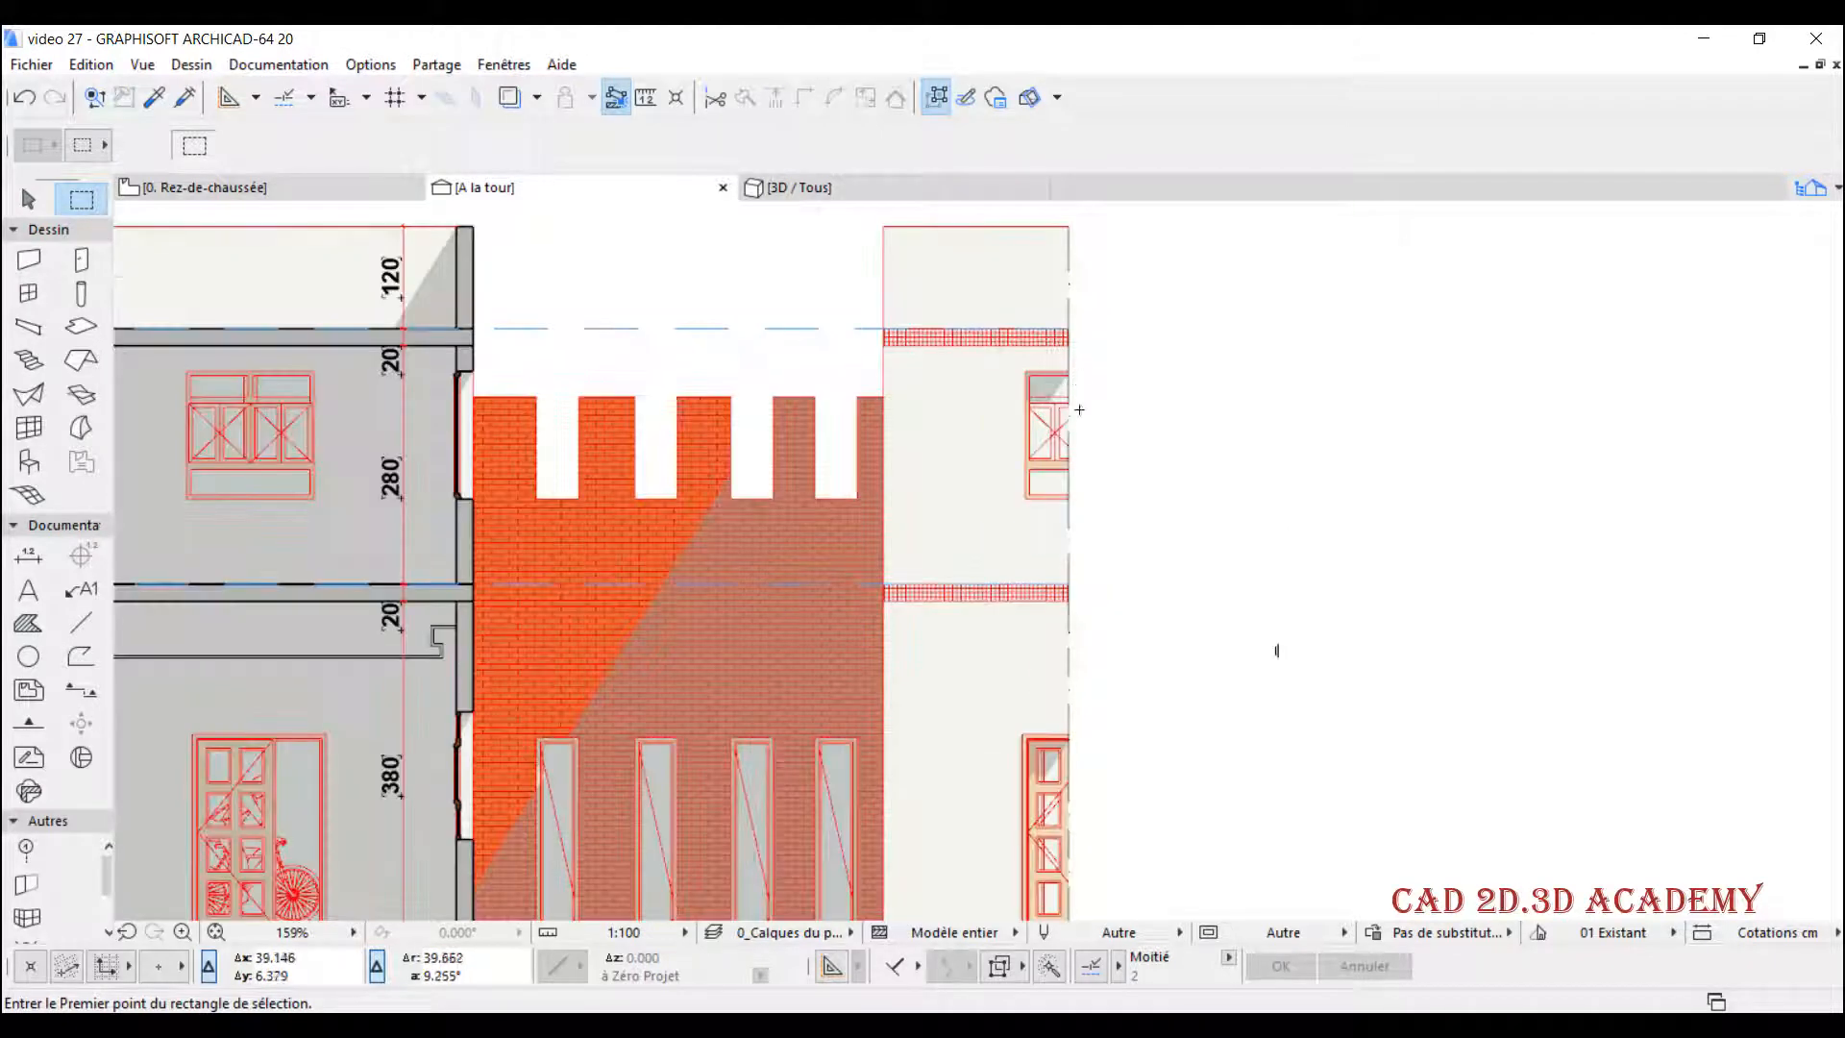
- Set the A la tour section's border display to Contours non coupés, apply it and check the cut-off building edge
{"action": "right_click", "coordinate": [593, 183]}
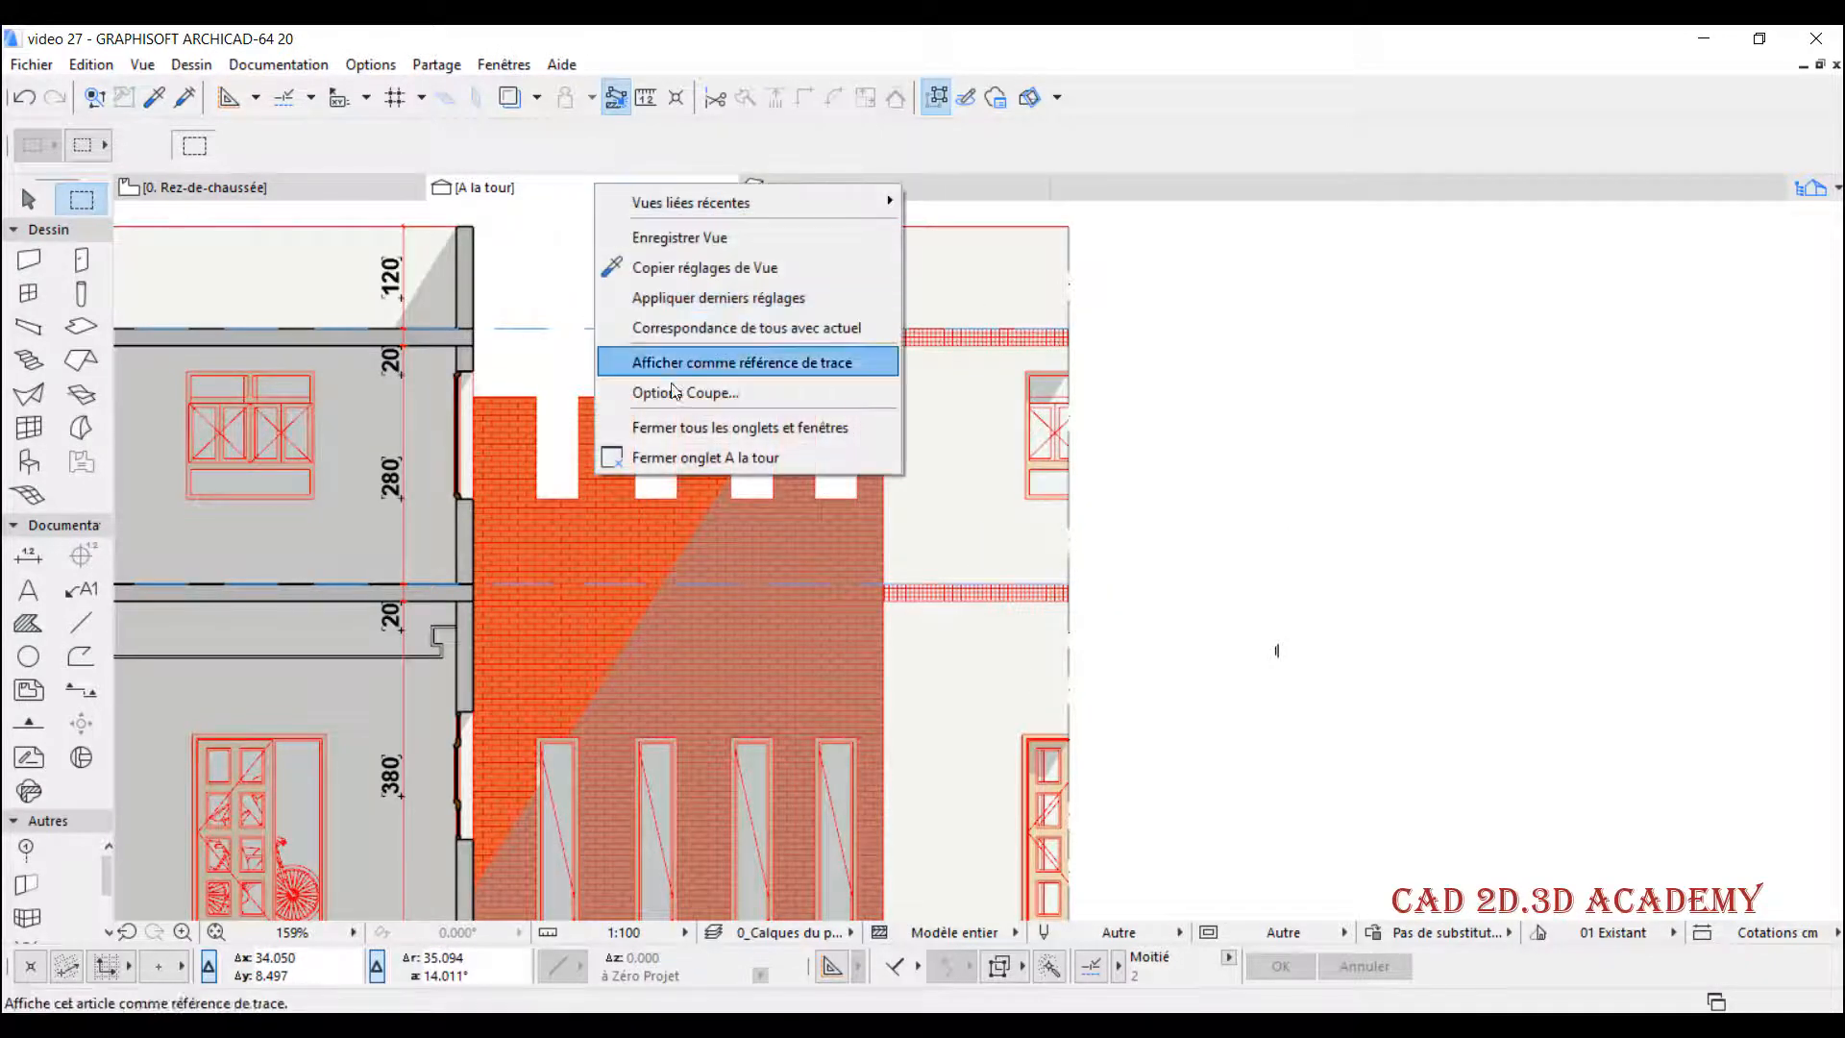
{"action": "left_click", "coordinate": [681, 392]}
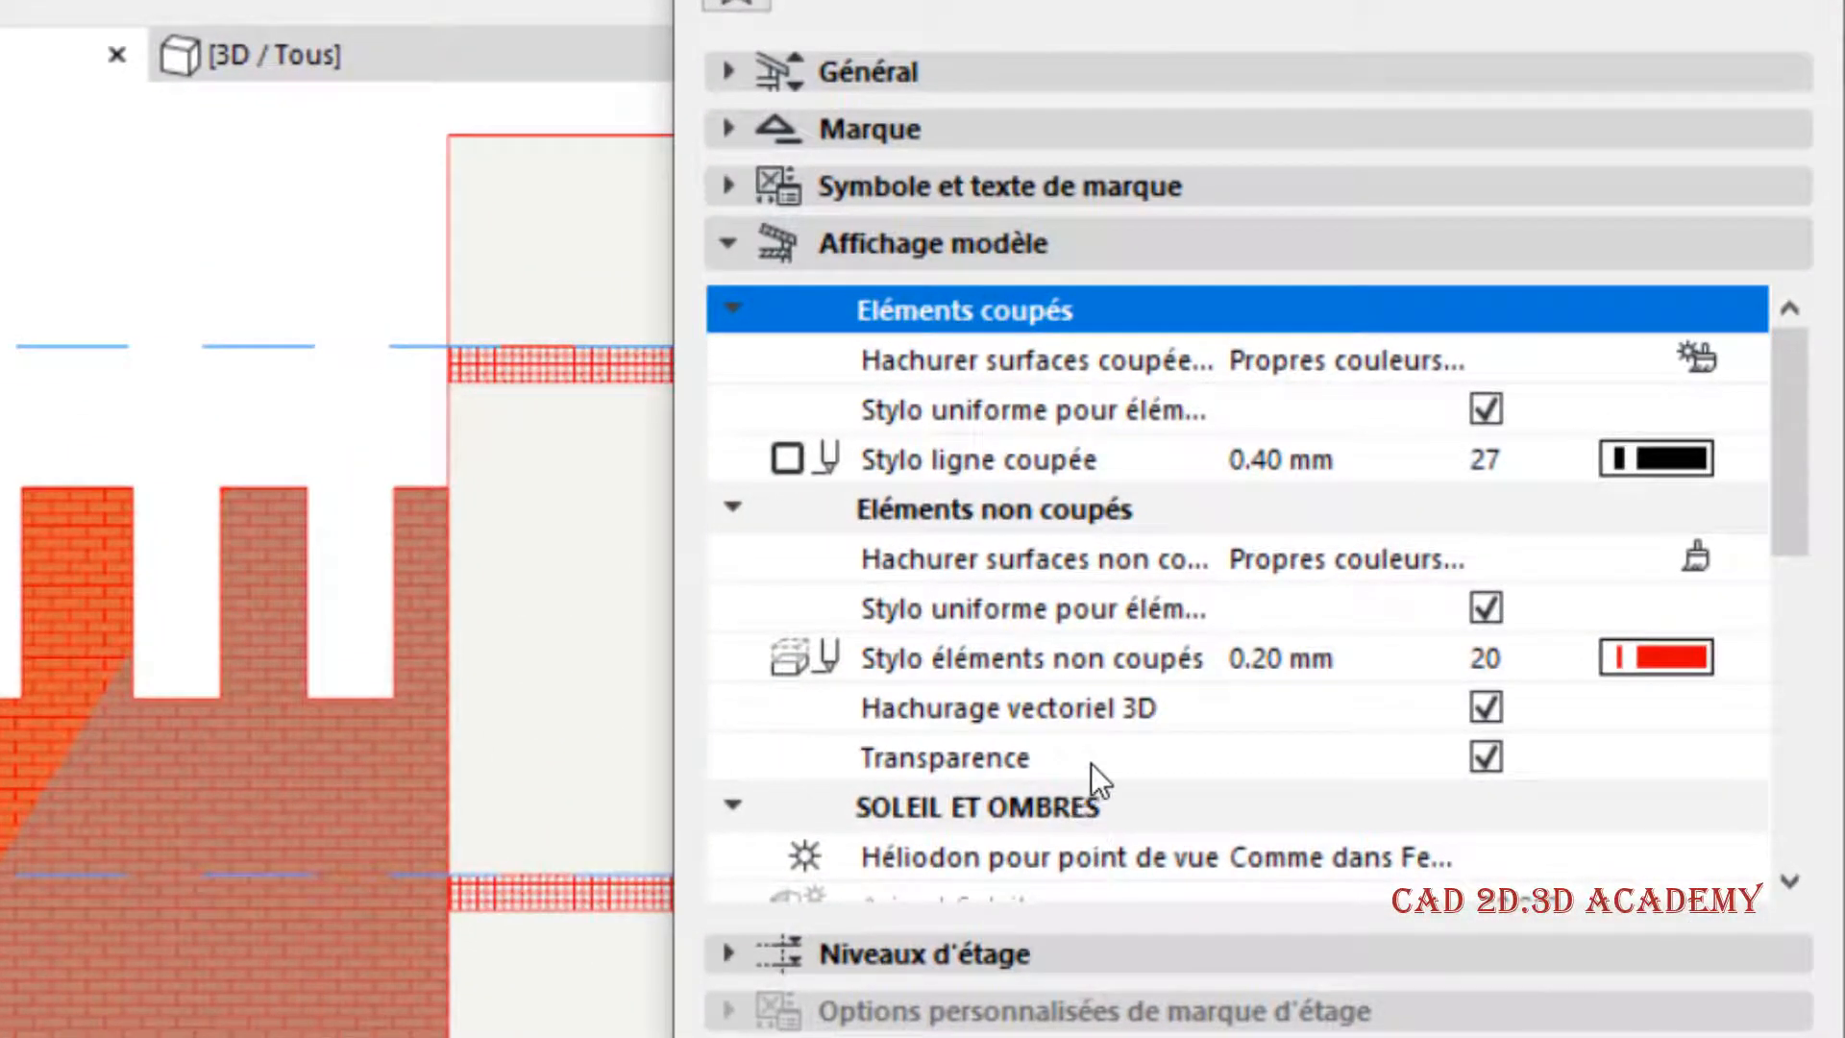
{"action": "scroll", "coordinate": [1105, 787], "scroll_direction": "down", "scroll_amount": 6}
{"action": "scroll", "coordinate": [1112, 673], "scroll_direction": "down", "scroll_amount": 1}
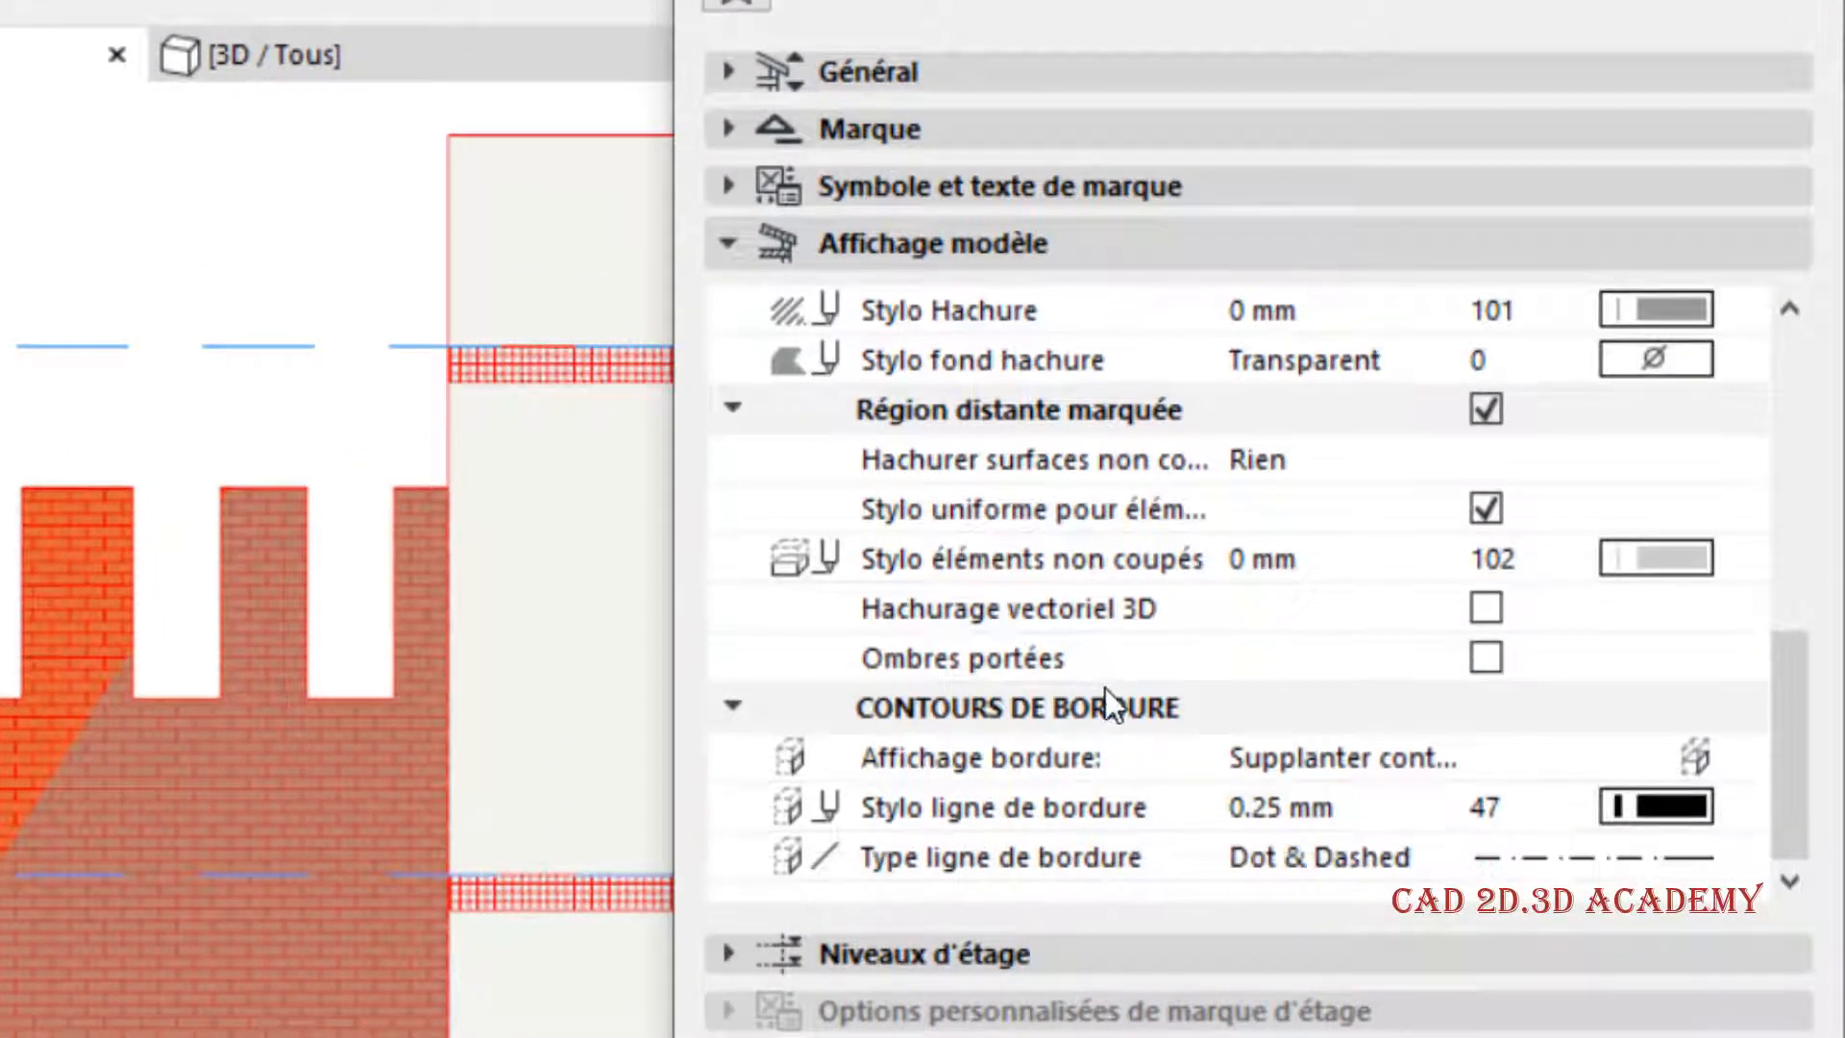
{"action": "left_click", "coordinate": [1385, 754]}
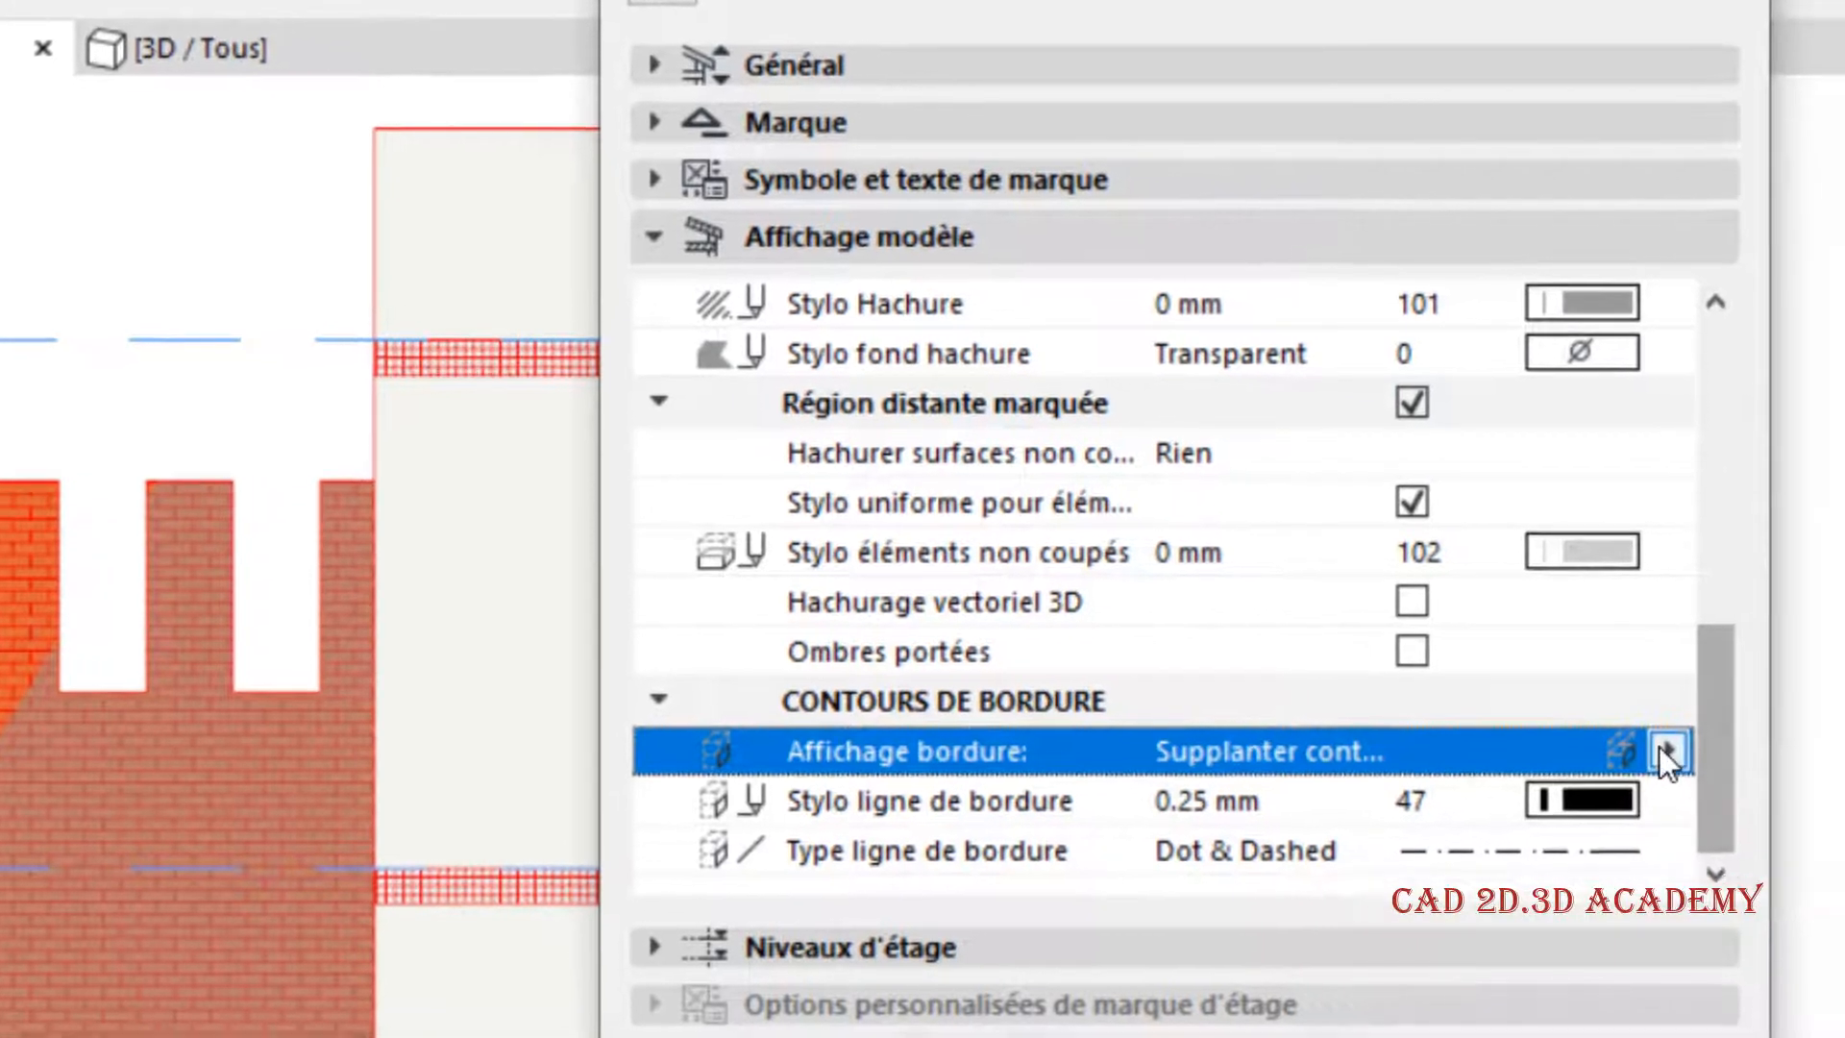
{"action": "left_click", "coordinate": [1743, 757]}
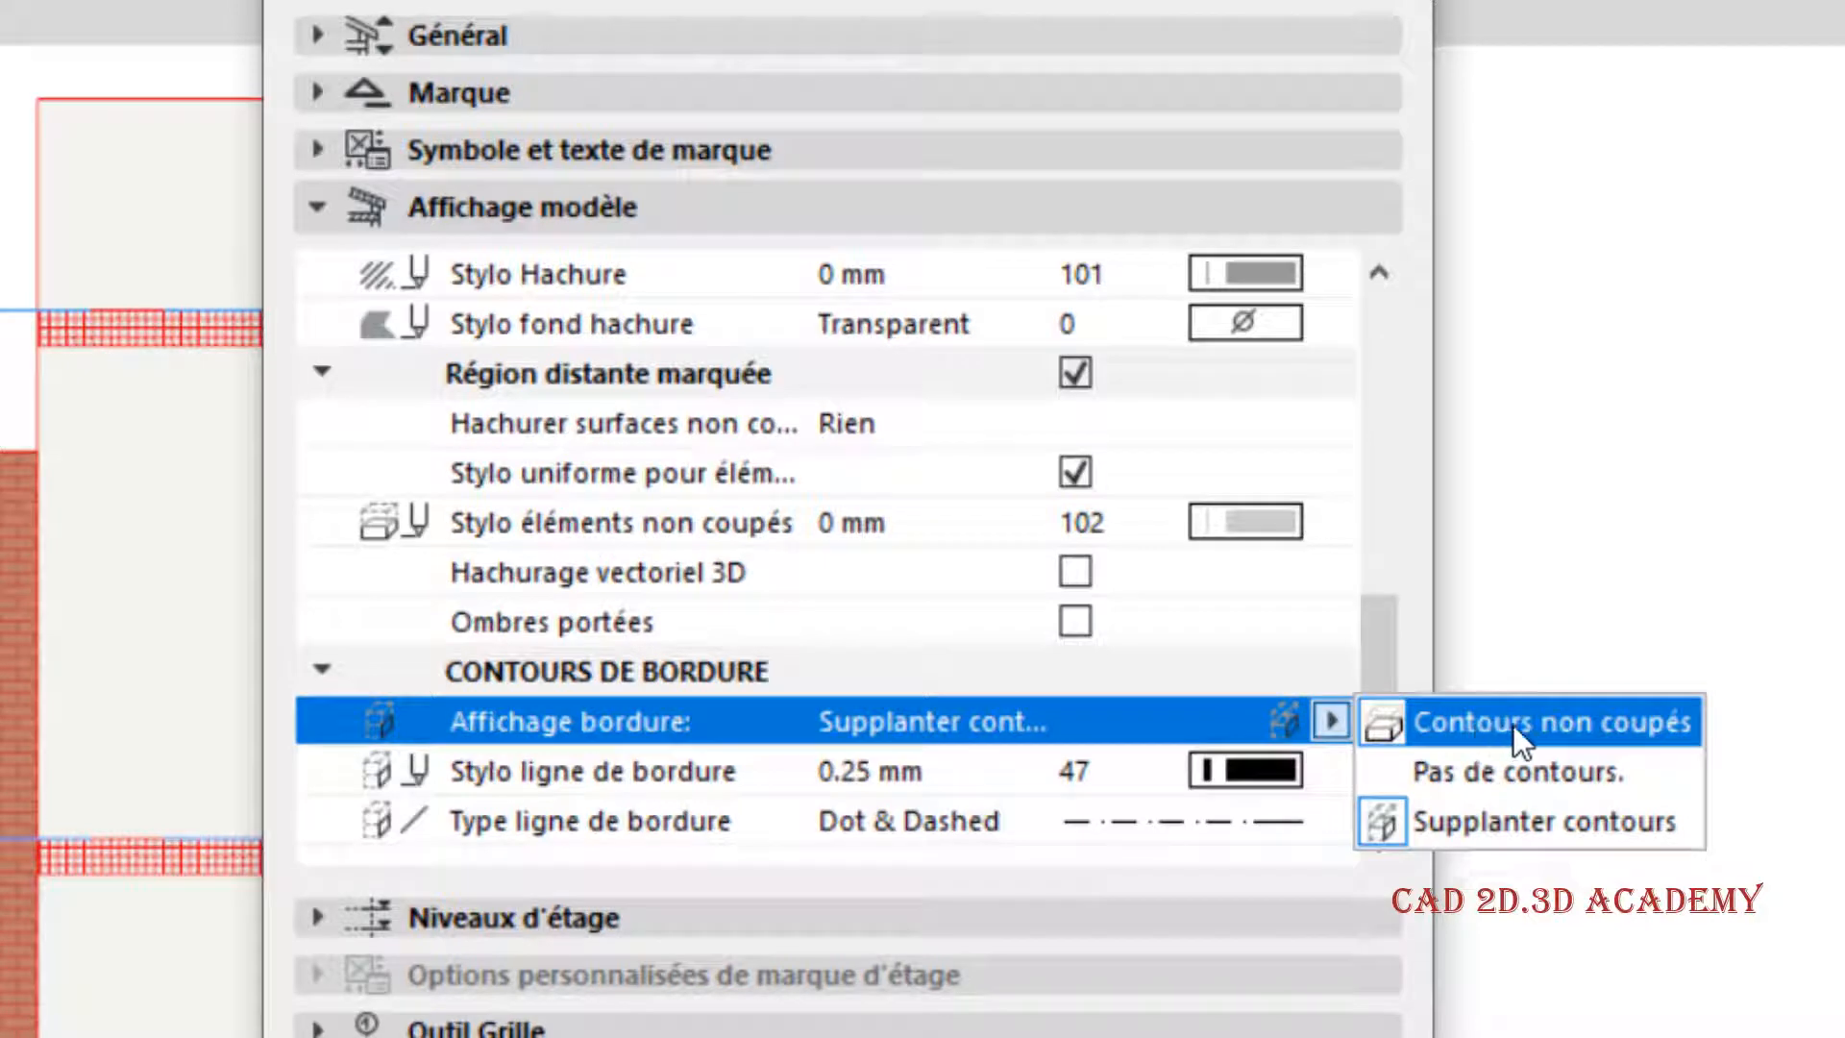
{"action": "left_click", "coordinate": [1590, 731]}
{"action": "key", "text": "Return"}
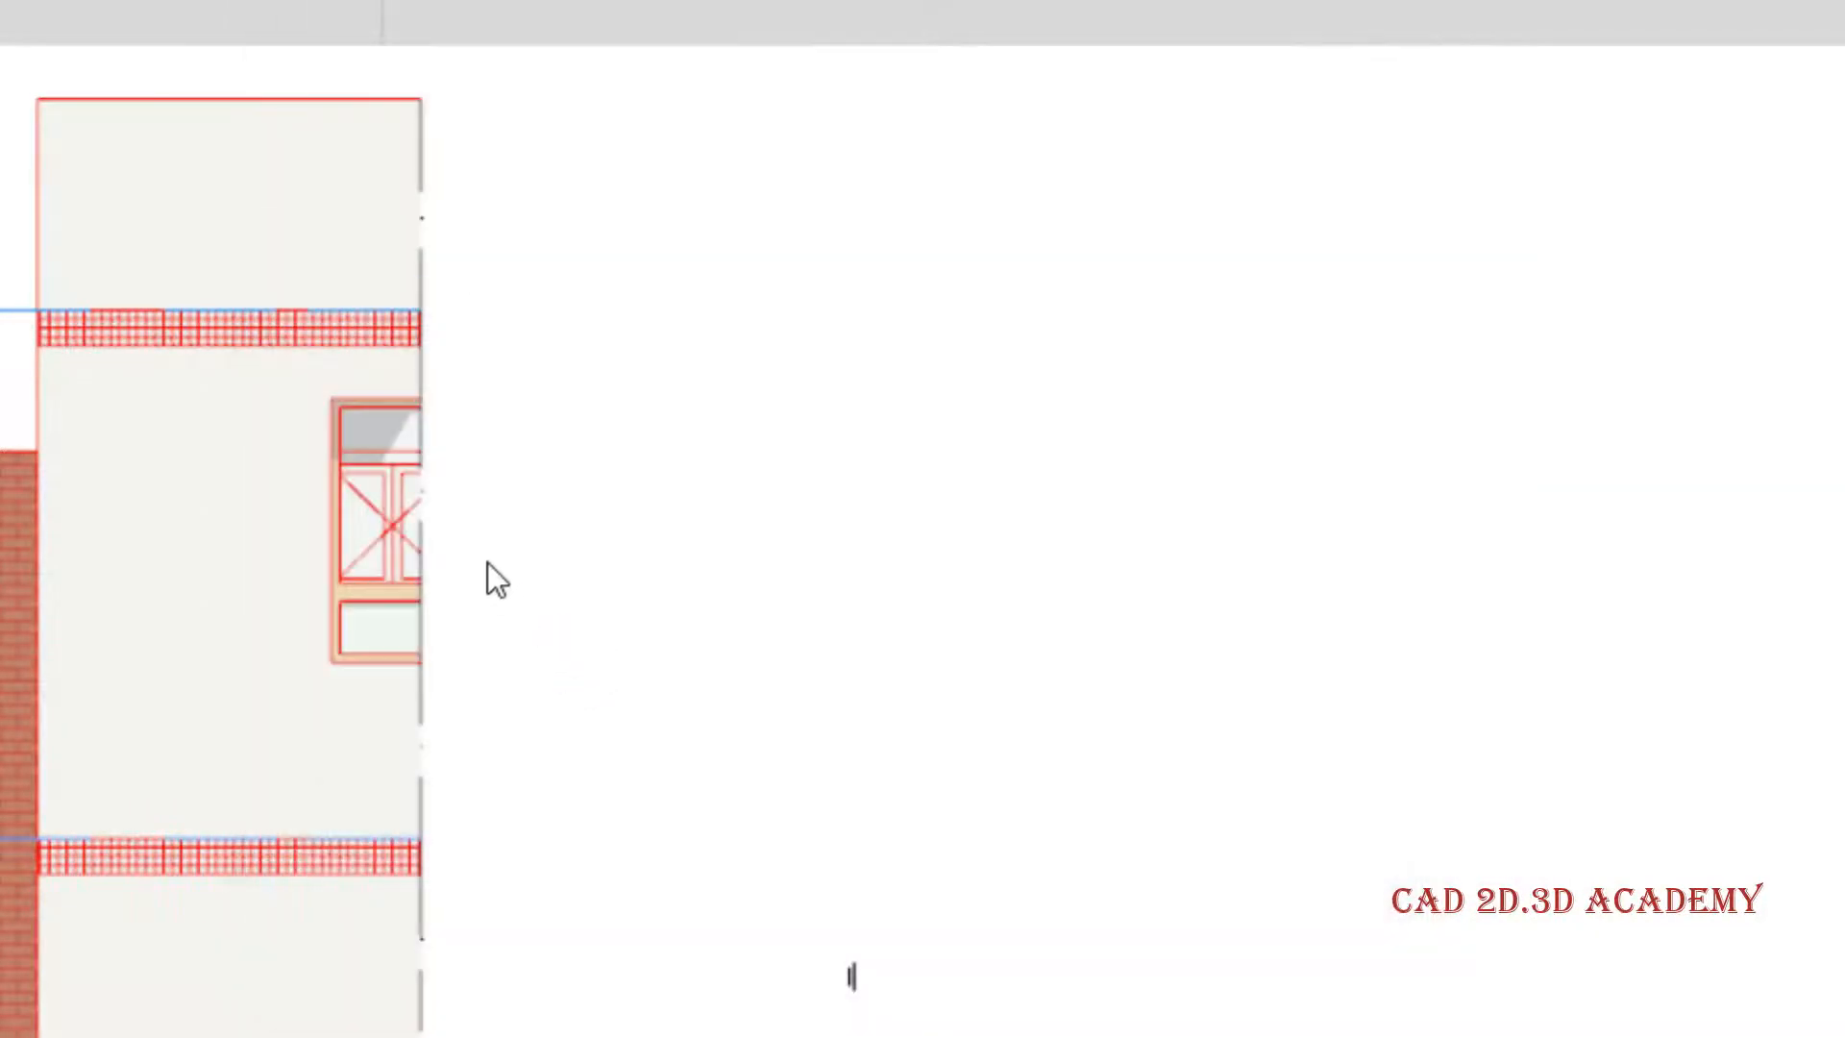
{"action": "scroll", "coordinate": [402, 572], "scroll_direction": "down", "scroll_amount": 2}
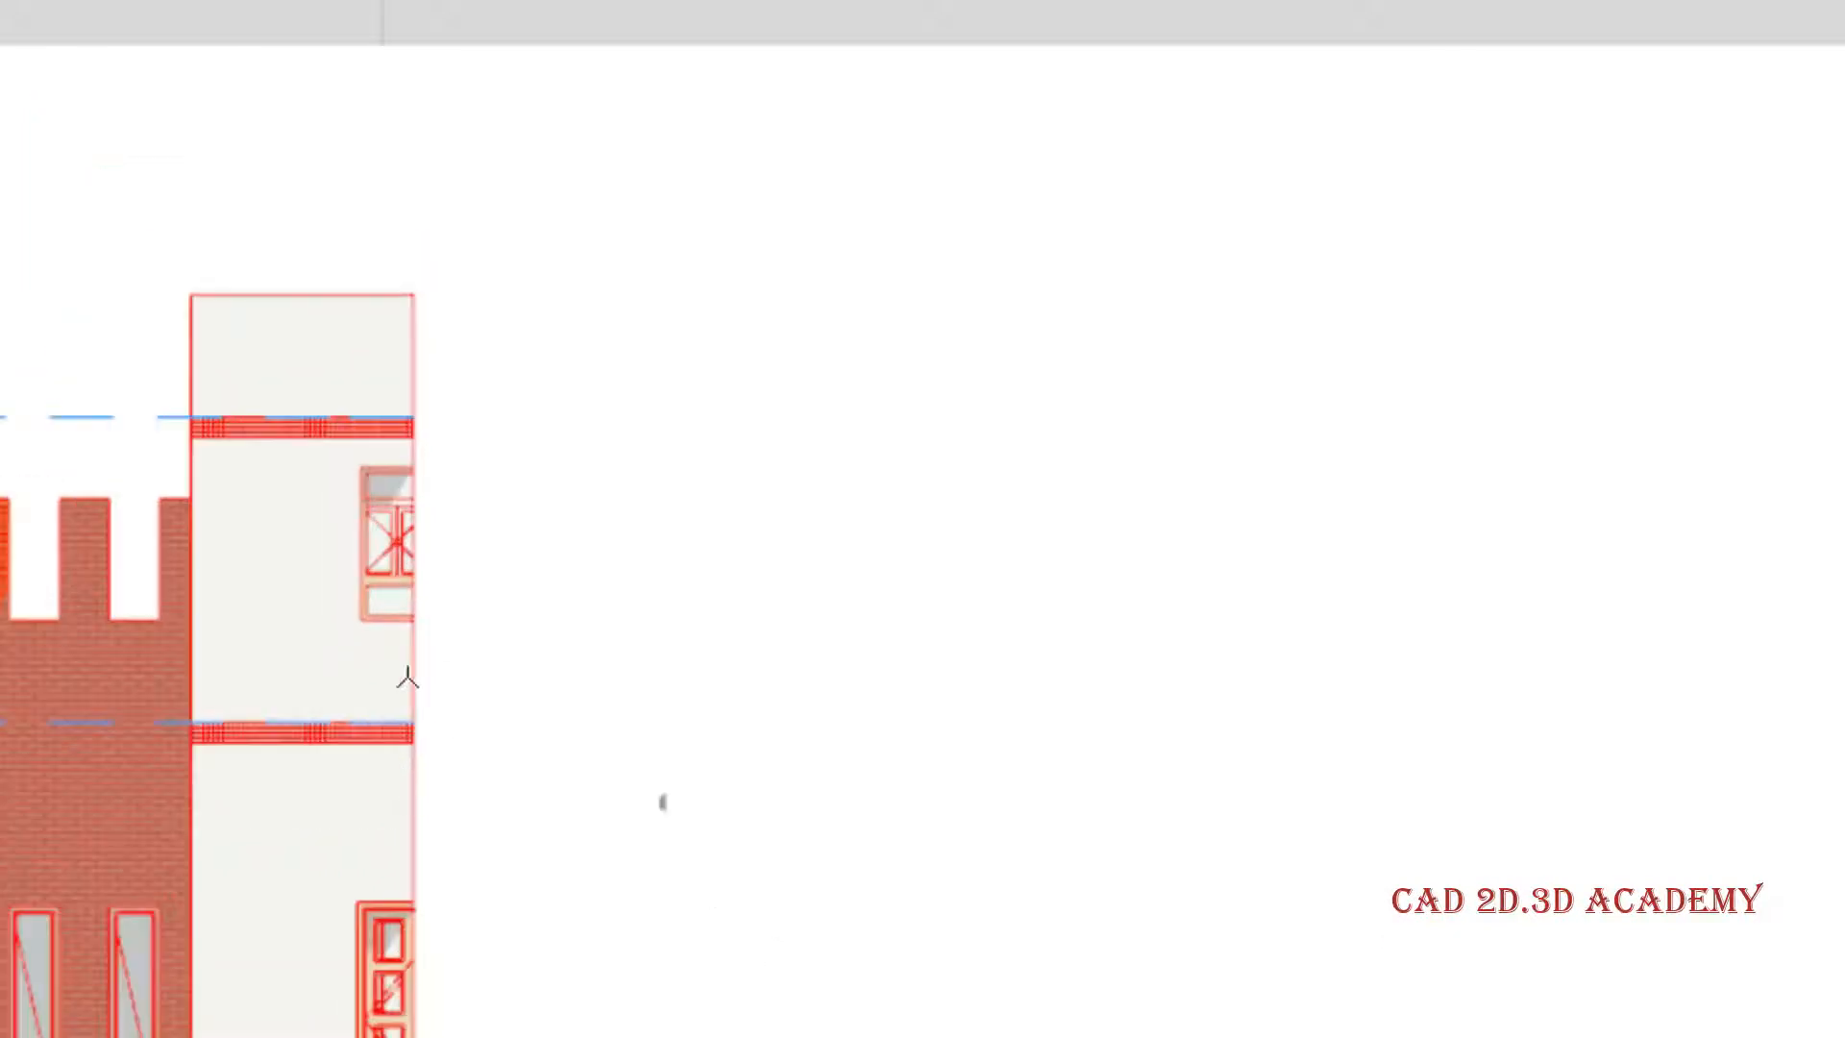
{"action": "scroll", "coordinate": [408, 678], "scroll_direction": "up", "scroll_amount": 2}
{"action": "scroll", "coordinate": [411, 544], "scroll_direction": "down", "scroll_amount": 1}
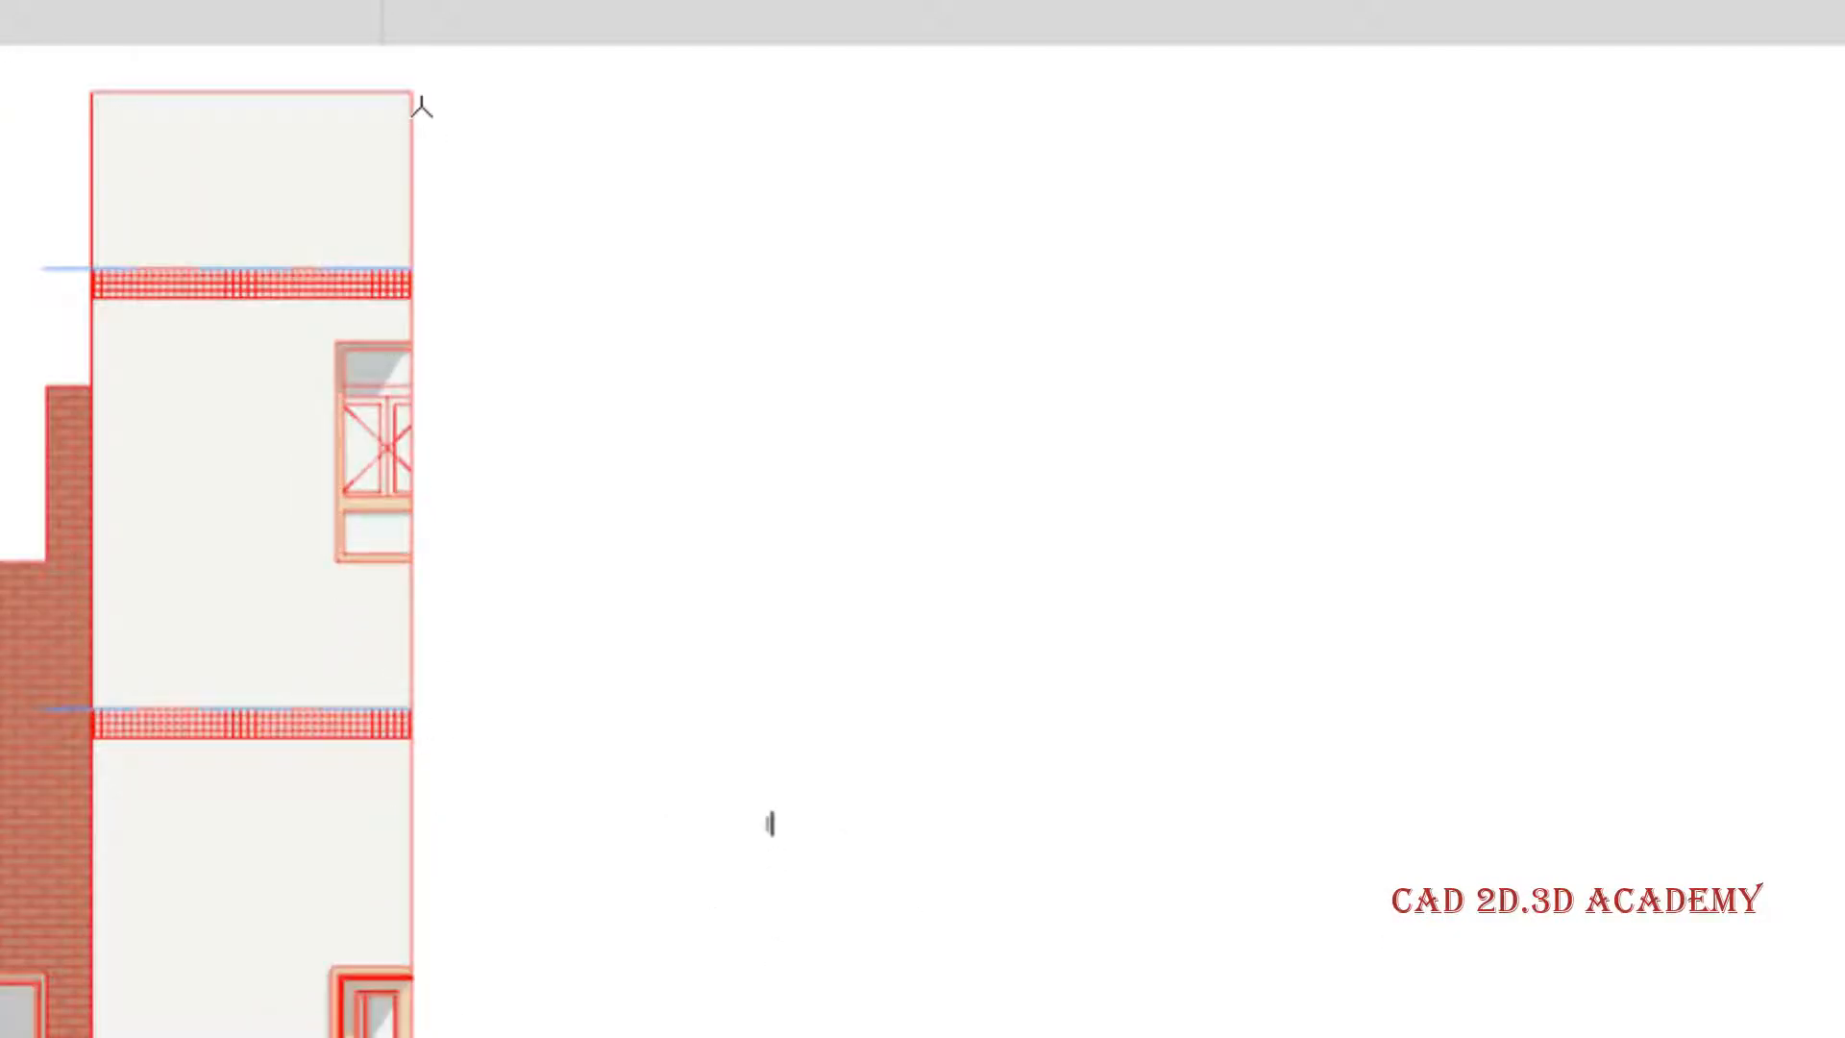
{"action": "scroll", "coordinate": [422, 108], "scroll_direction": "up", "scroll_amount": 1}
{"action": "scroll", "coordinate": [452, 453], "scroll_direction": "down", "scroll_amount": 1}
- Change the section's border display to Pas de contours, apply it and inspect the building's cut-off edge beside the window
{"action": "right_click", "coordinate": [2, 19]}
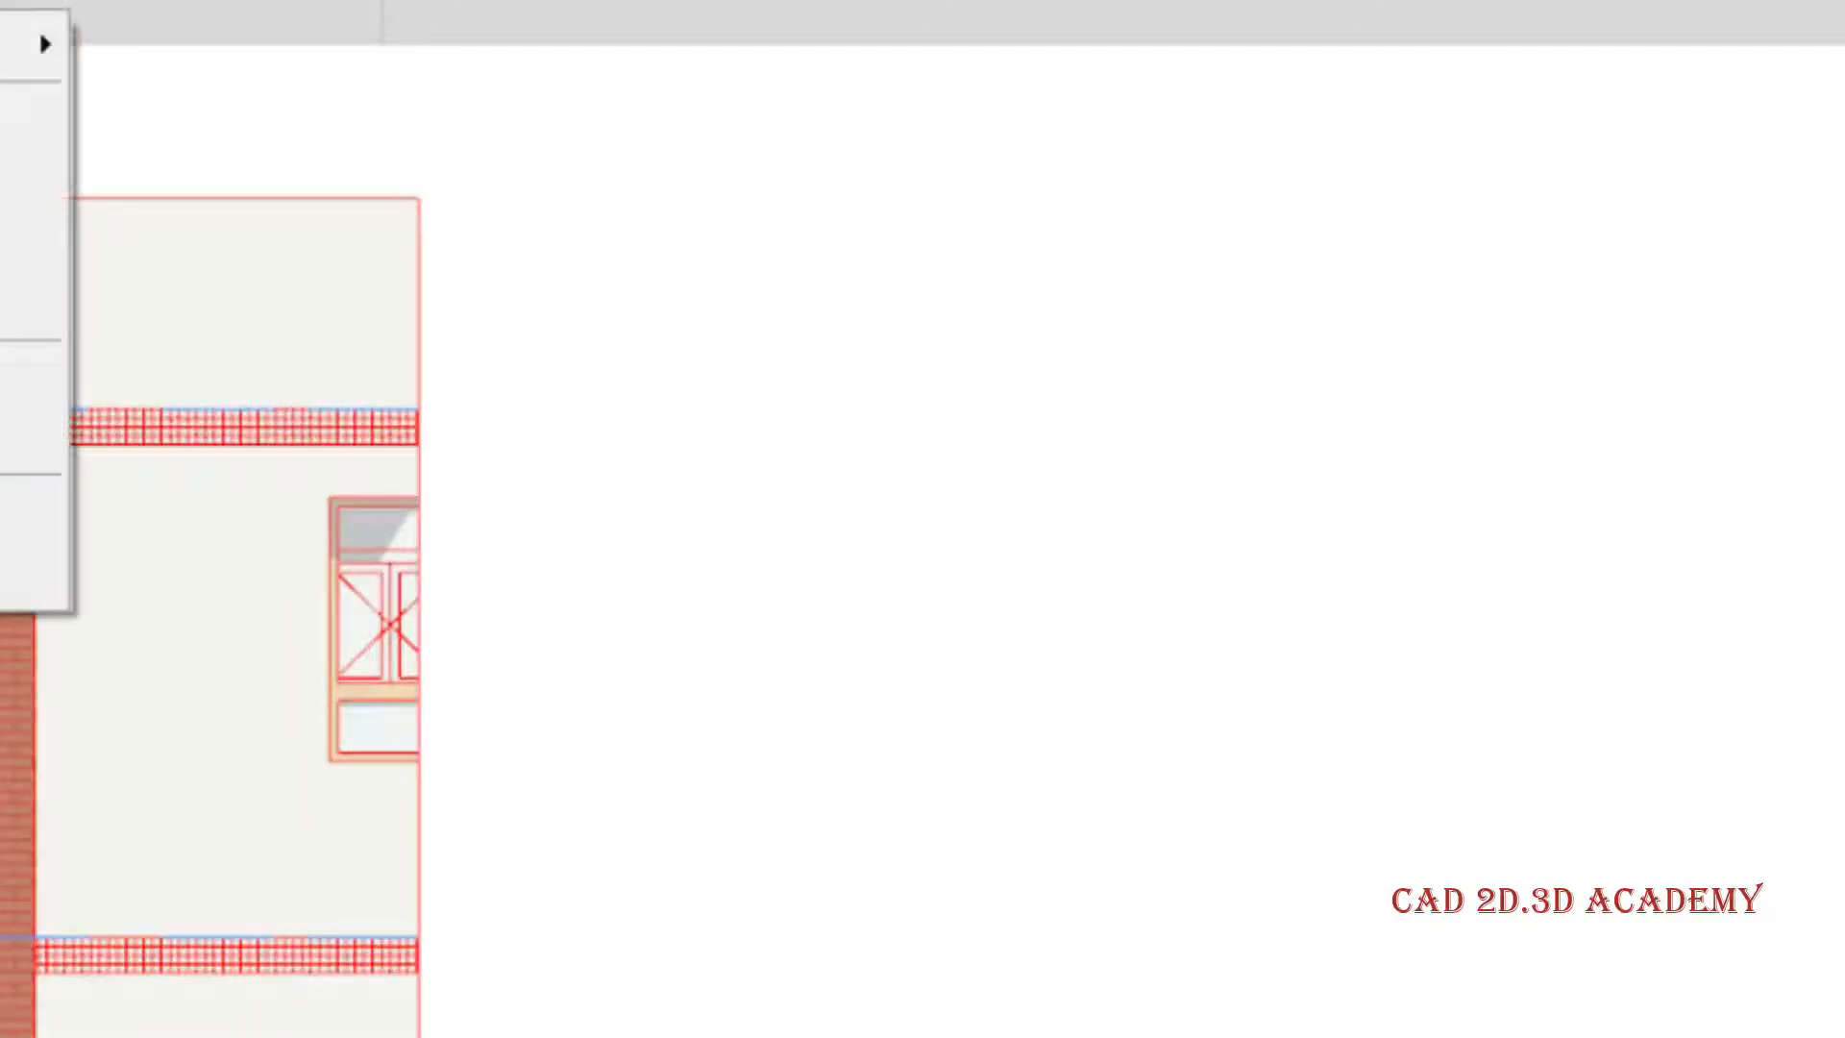
{"action": "left_click", "coordinate": [29, 439]}
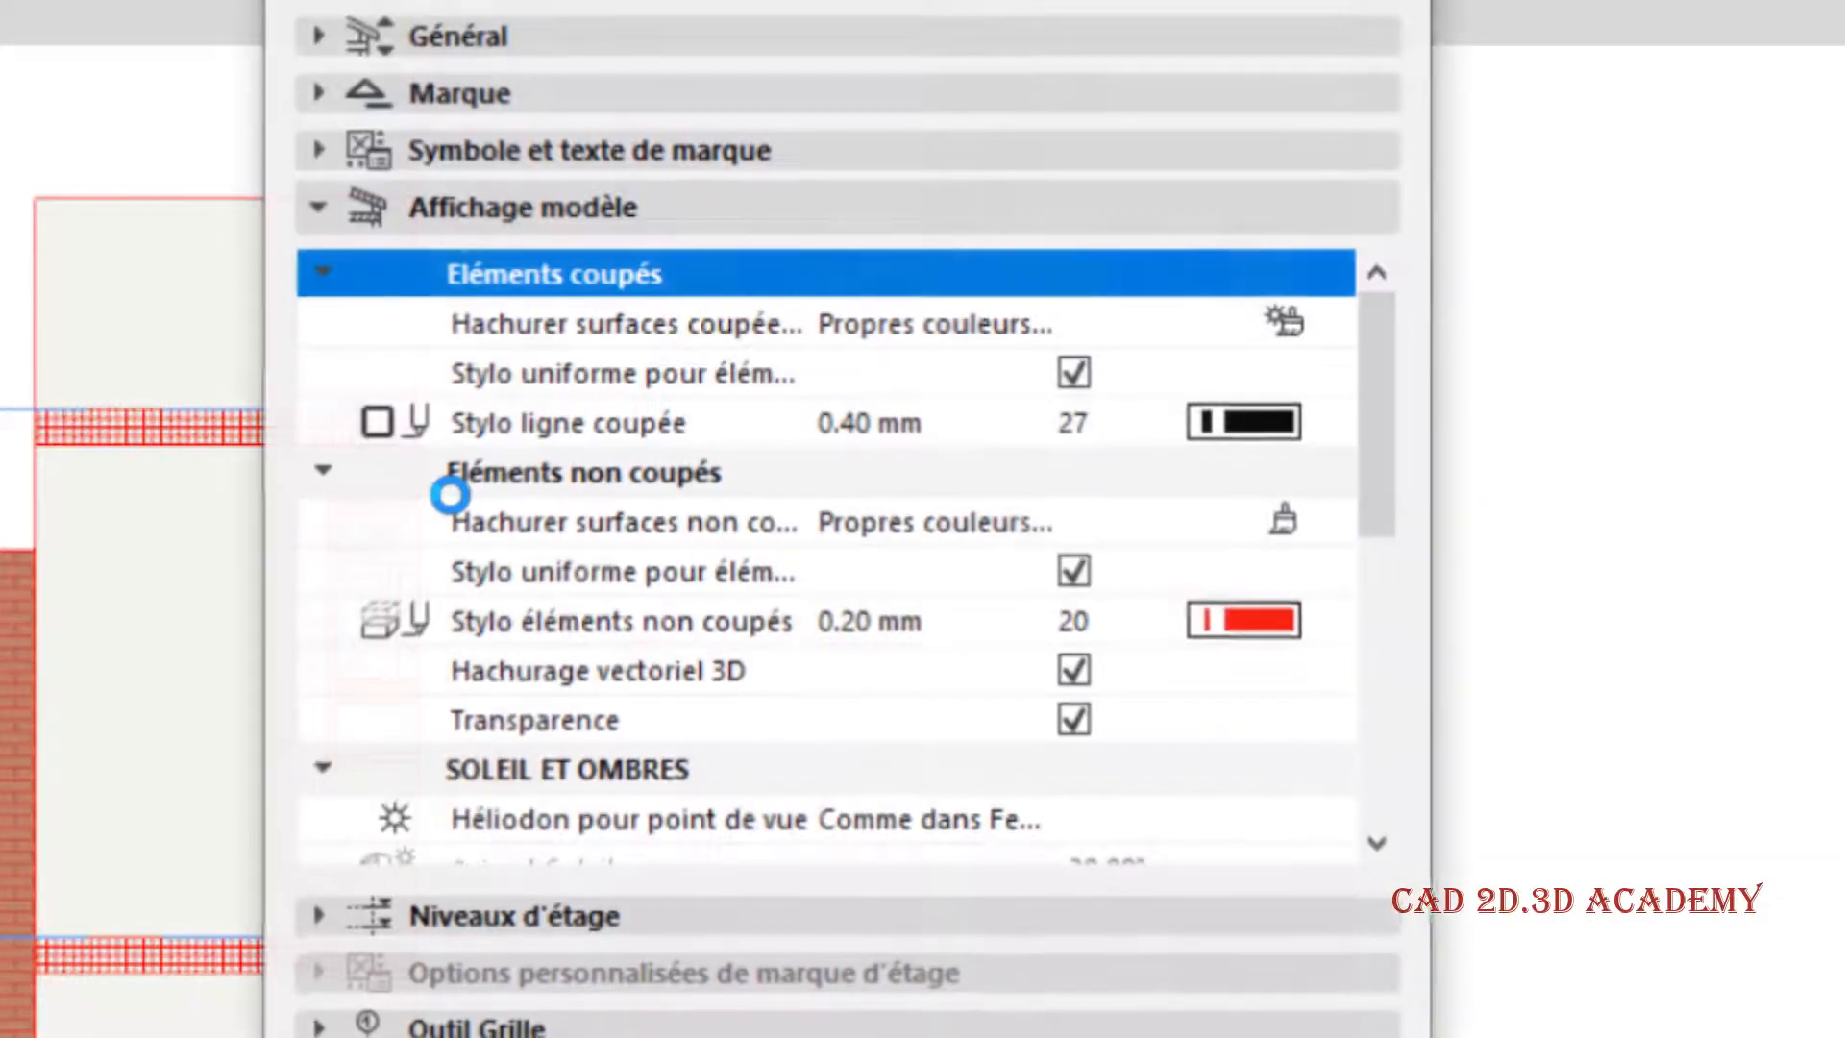
{"action": "scroll", "coordinate": [1037, 673], "scroll_direction": "down", "scroll_amount": 3}
{"action": "scroll", "coordinate": [1284, 857], "scroll_direction": "down", "scroll_amount": 4}
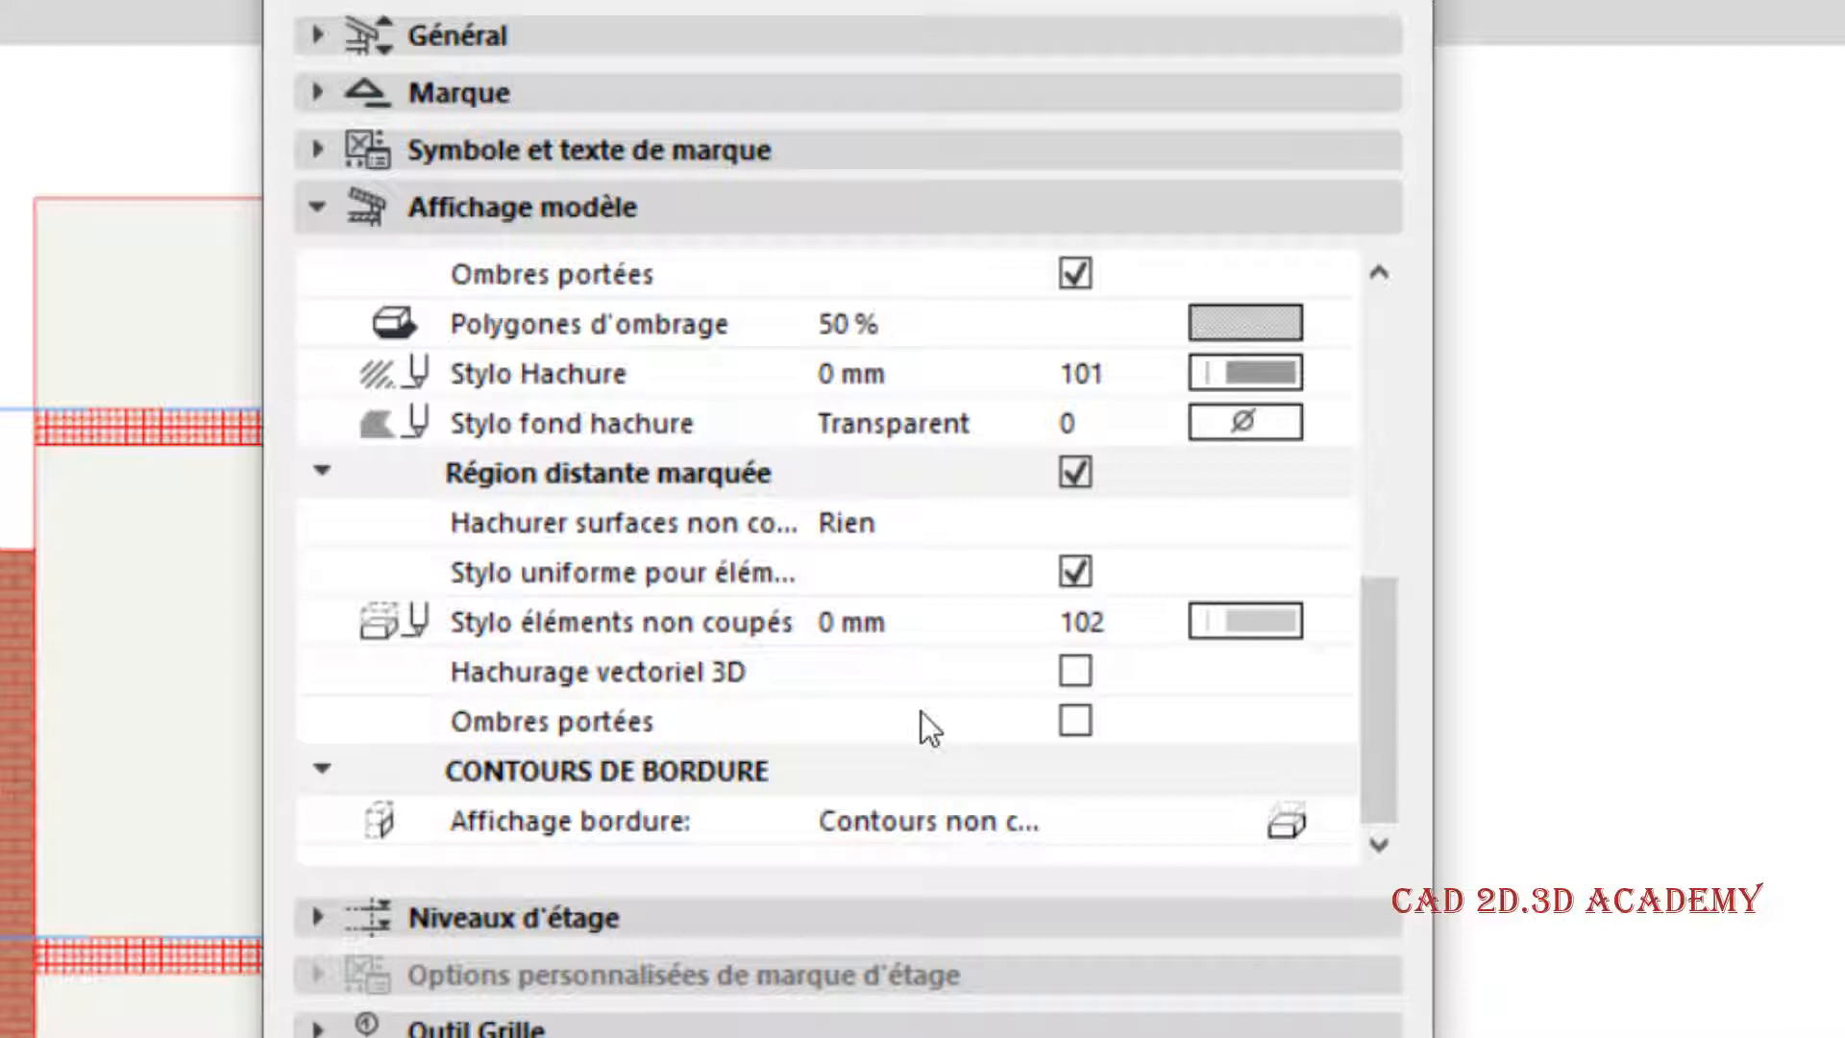
{"action": "left_click", "coordinate": [922, 769]}
{"action": "left_click", "coordinate": [1132, 827]}
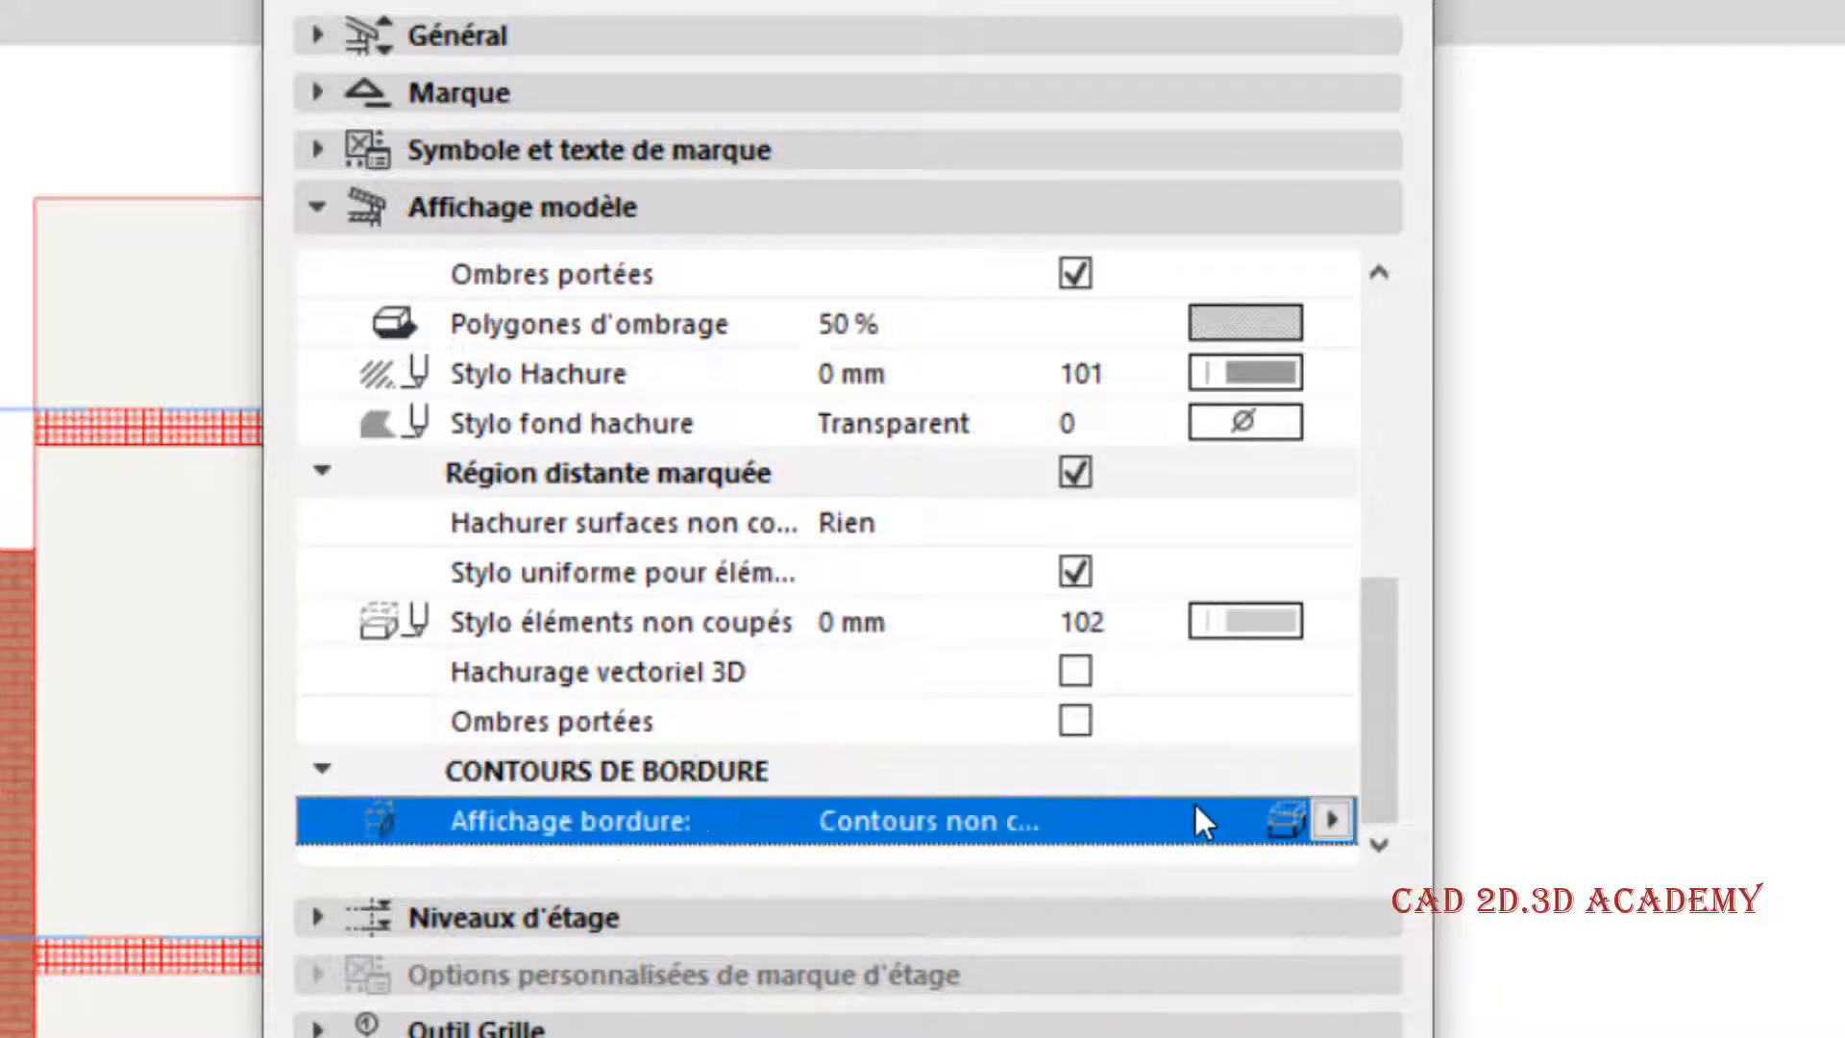
{"action": "left_click", "coordinate": [1330, 822]}
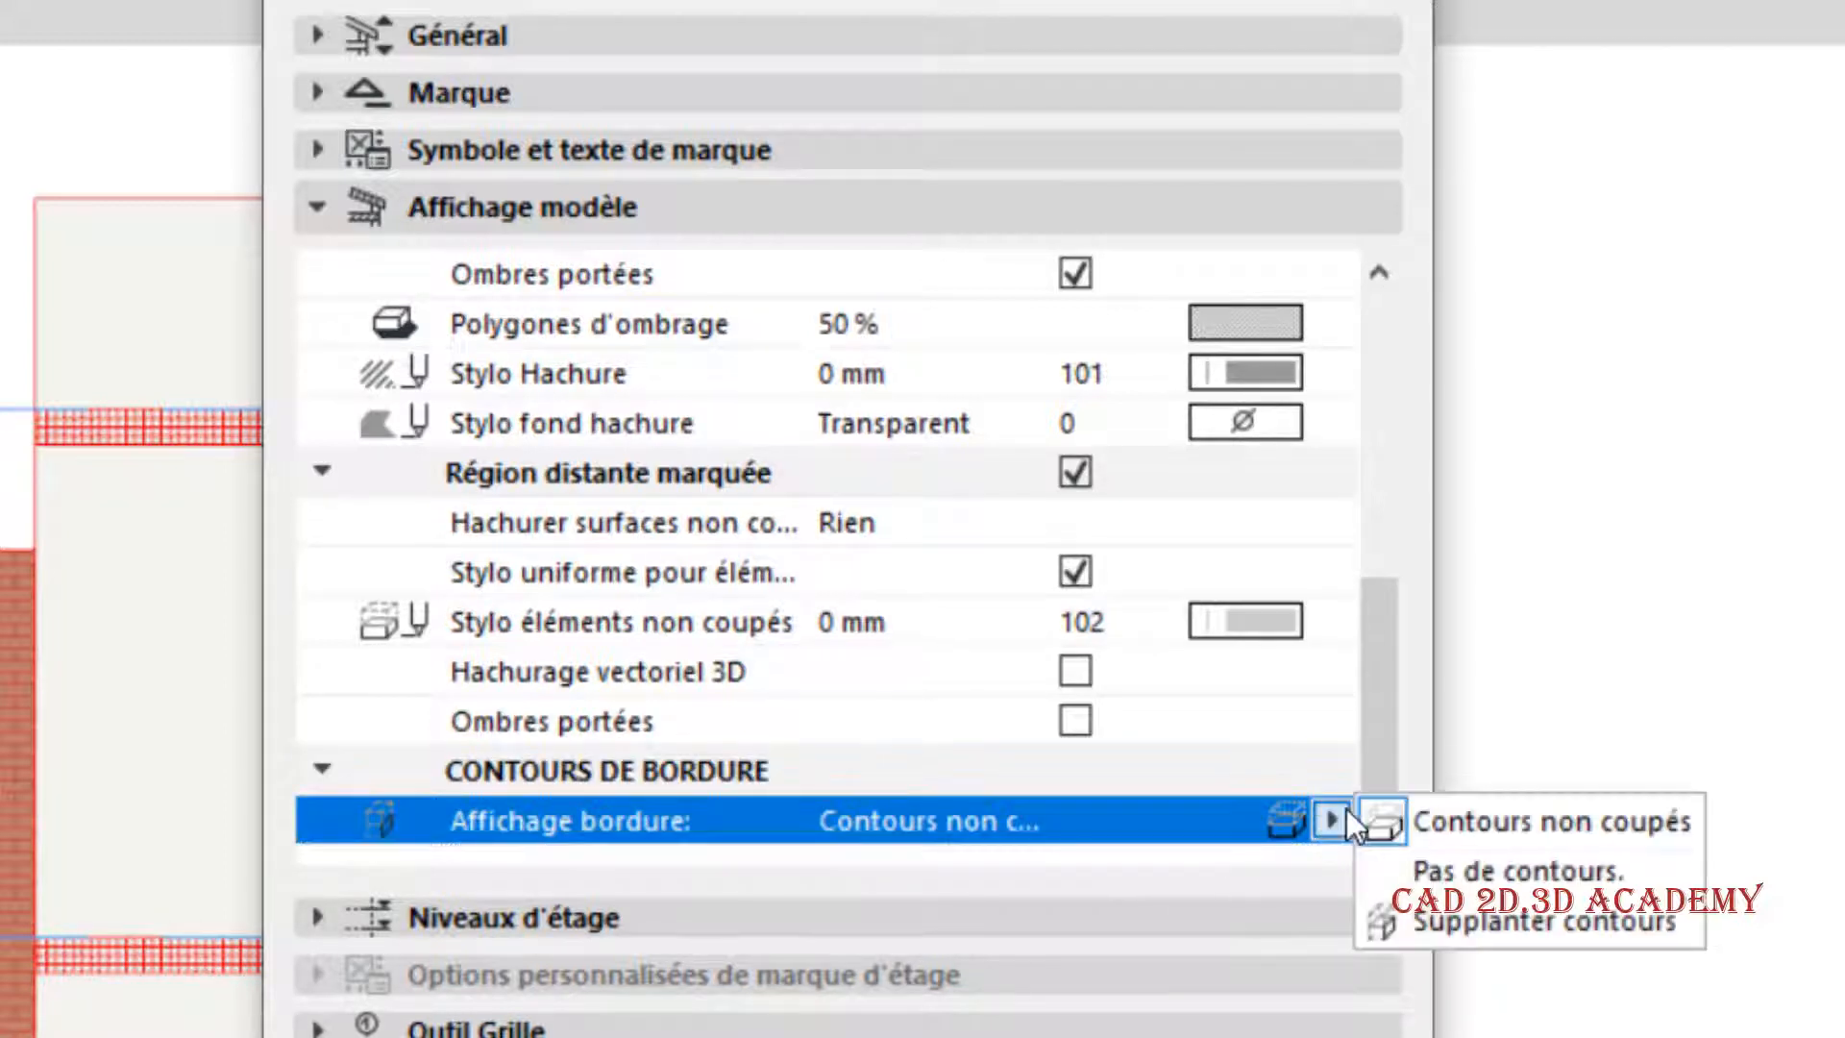
{"action": "left_click", "coordinate": [1462, 860]}
{"action": "key", "text": "Return"}
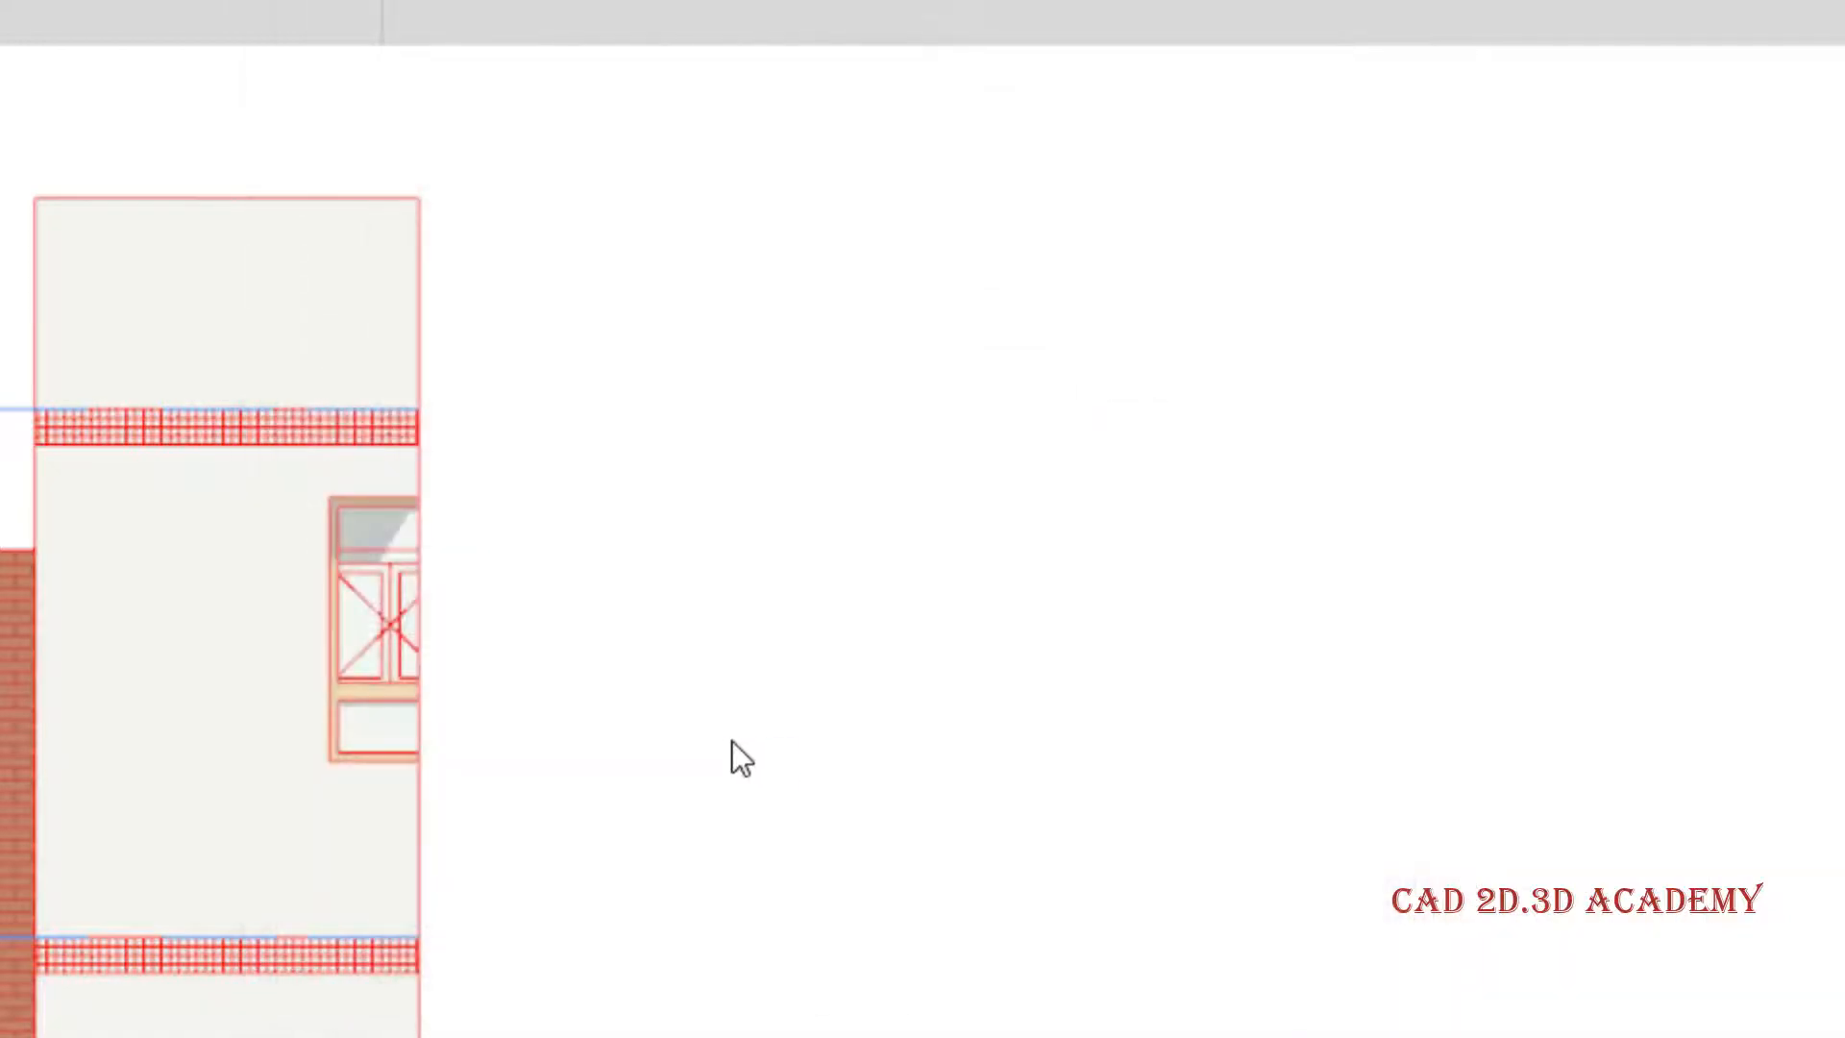
{"action": "scroll", "coordinate": [429, 773], "scroll_direction": "up", "scroll_amount": 3}
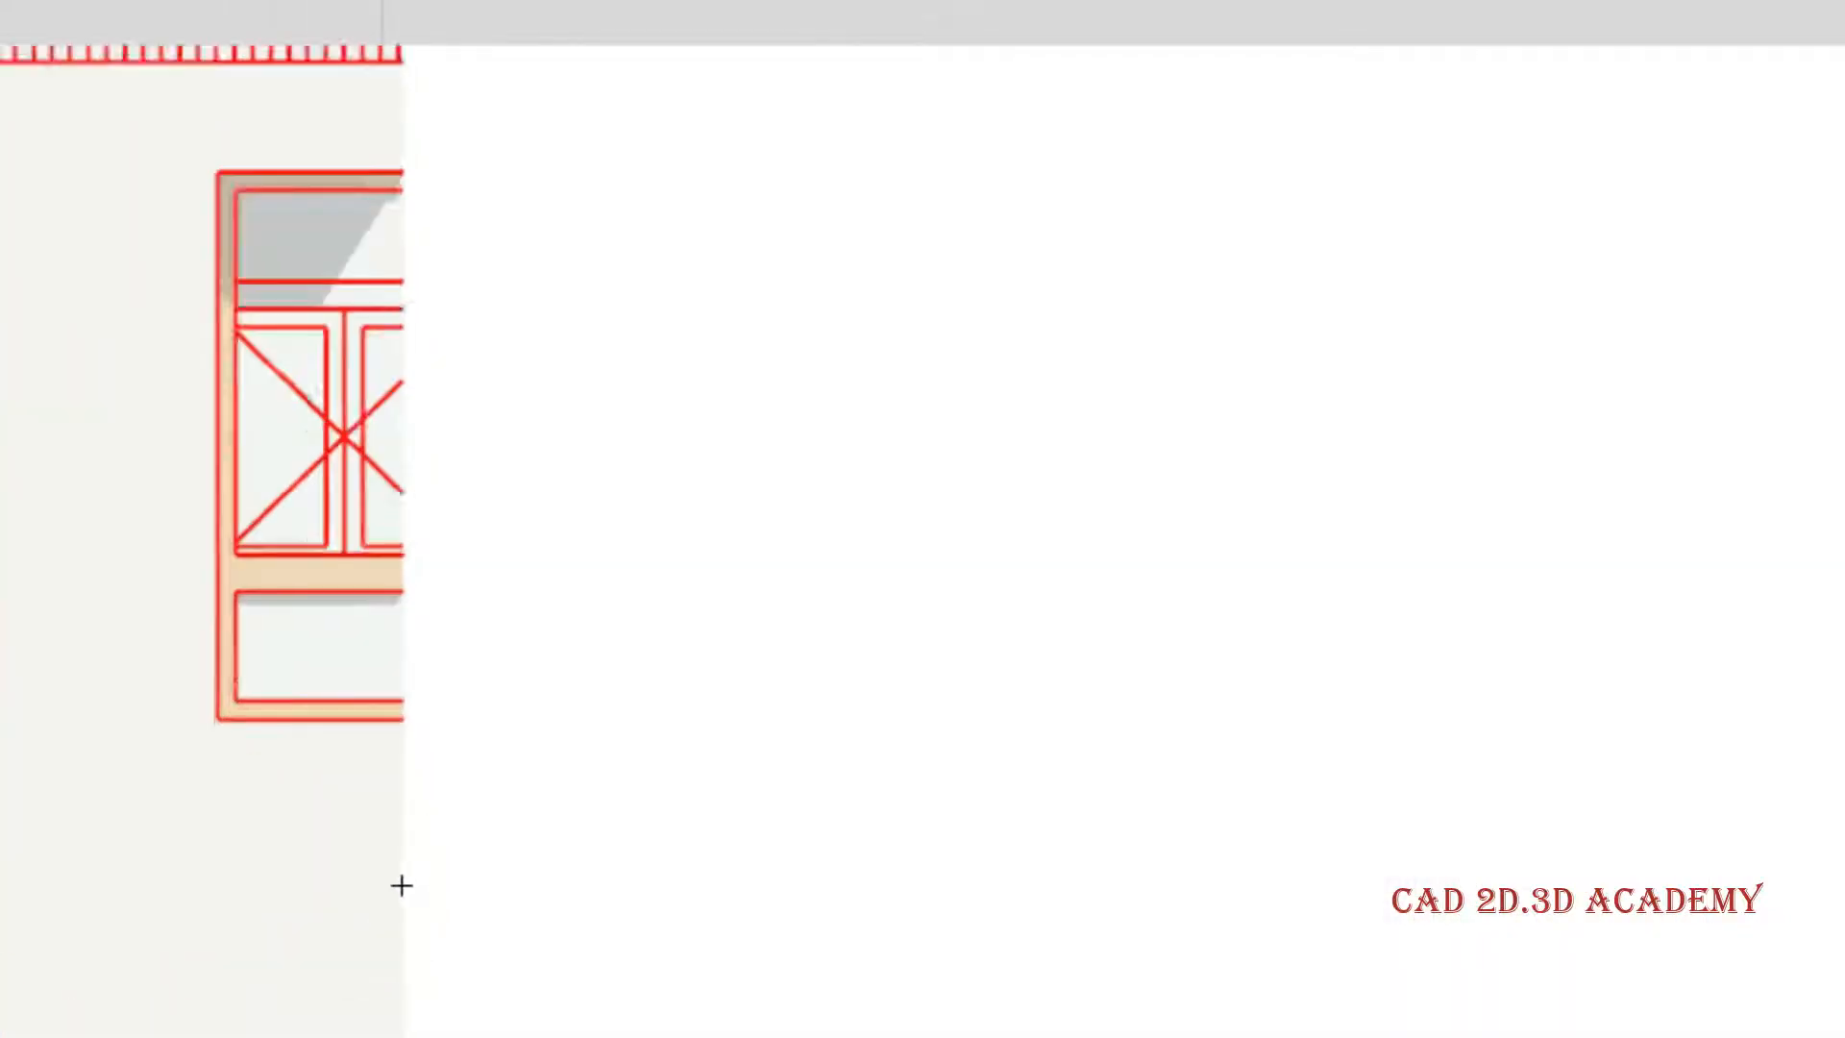
{"action": "scroll", "coordinate": [400, 881], "scroll_direction": "down", "scroll_amount": 1}
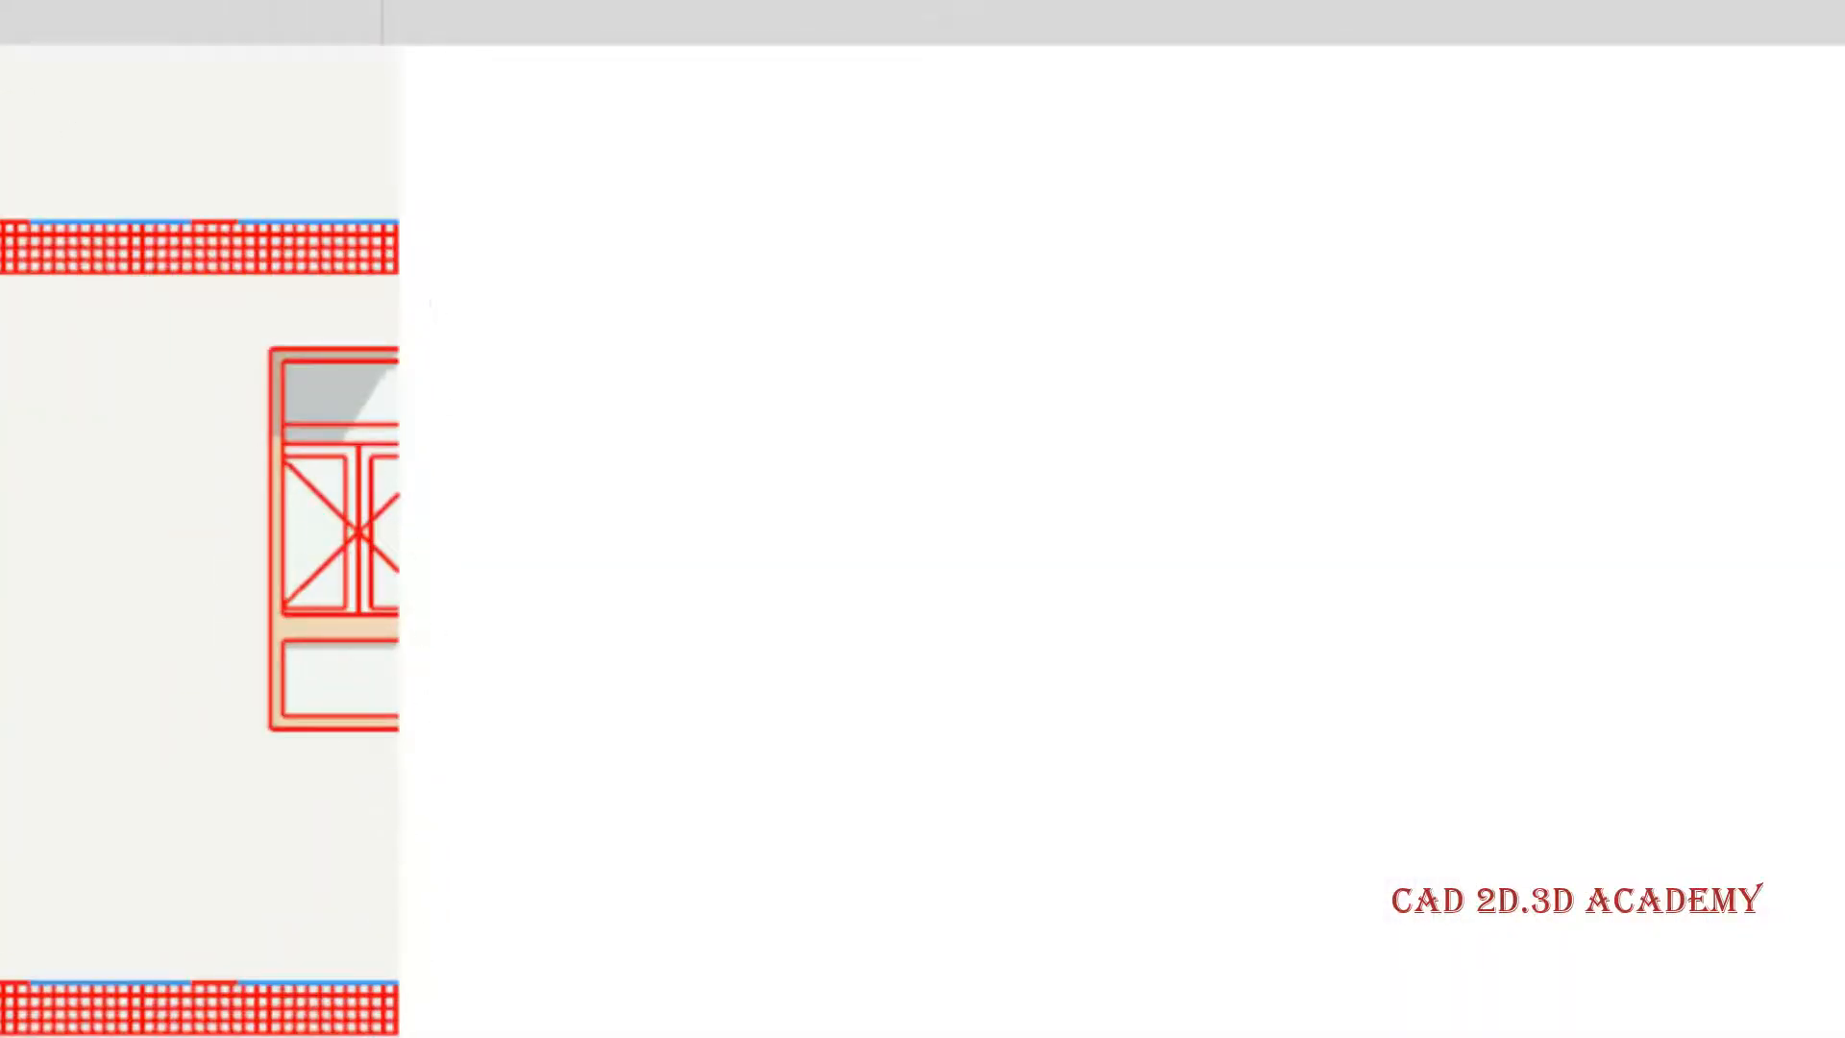
- In the A la tour section settings, set the border contours' display to Supplanter contours
{"action": "right_click", "coordinate": [2, 14]}
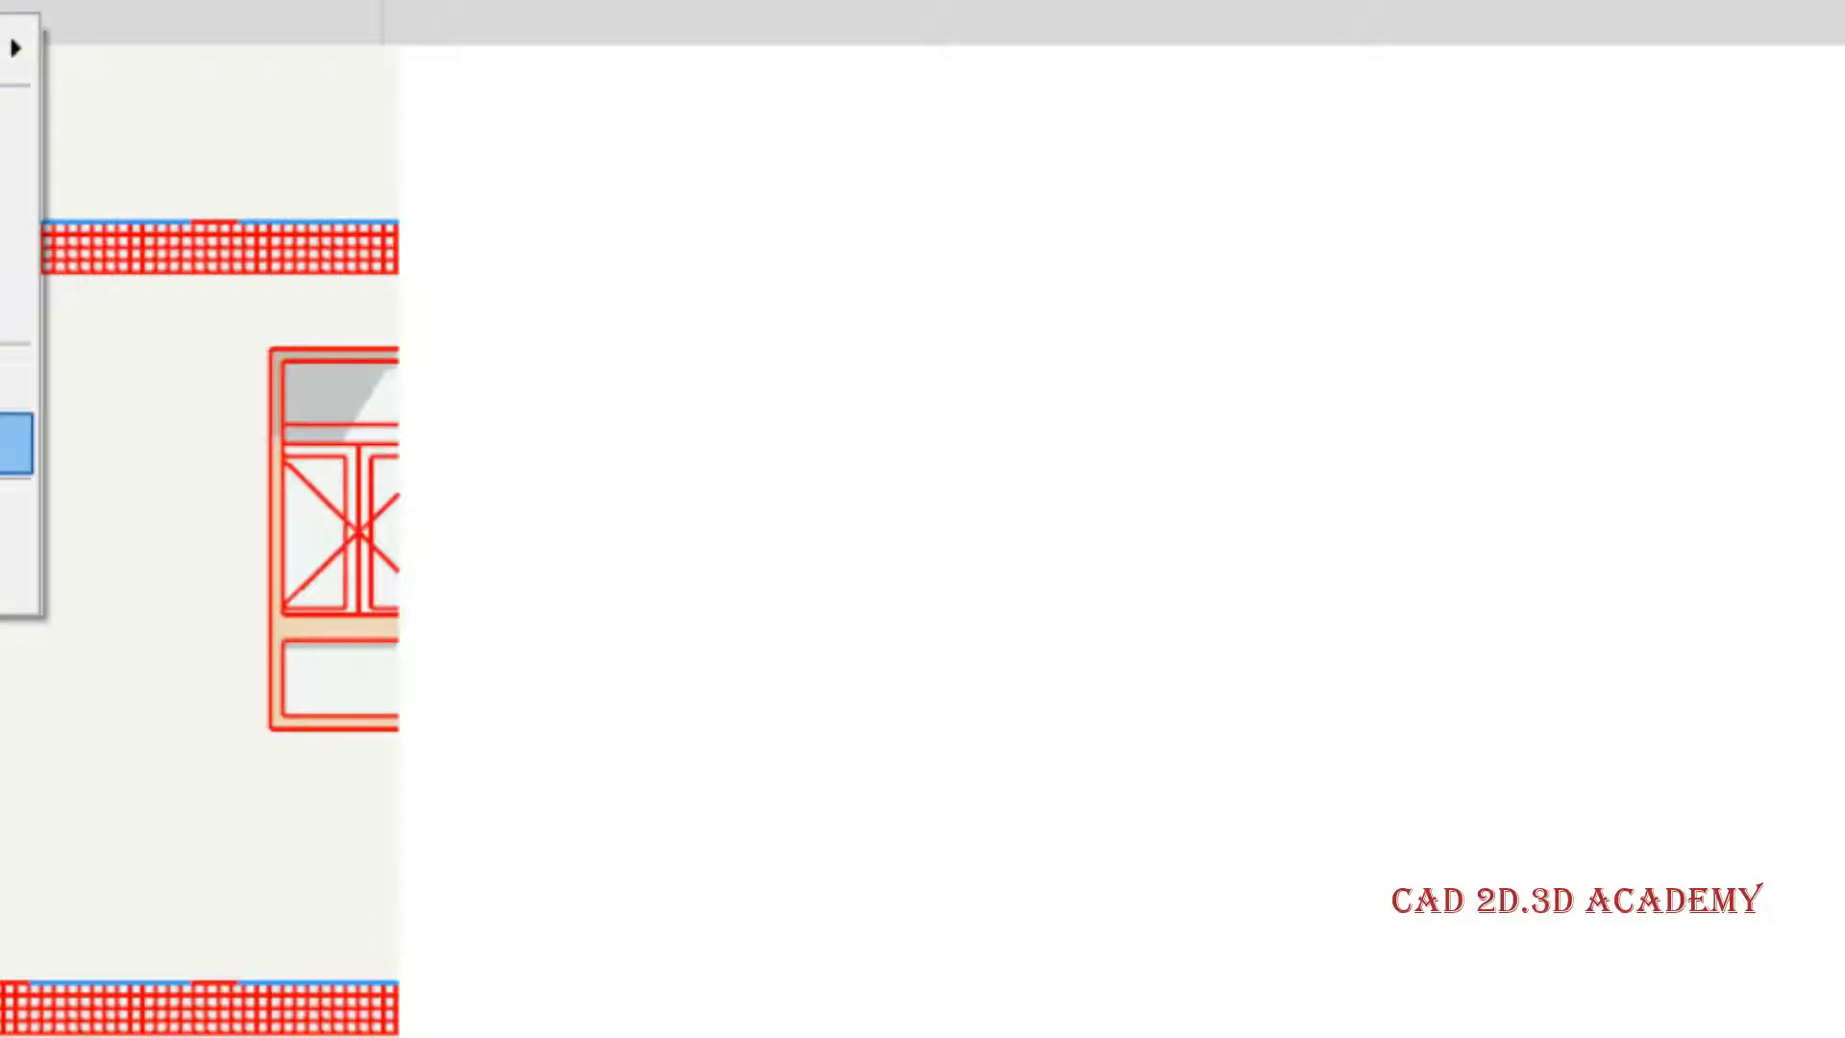
{"action": "left_click", "coordinate": [15, 443]}
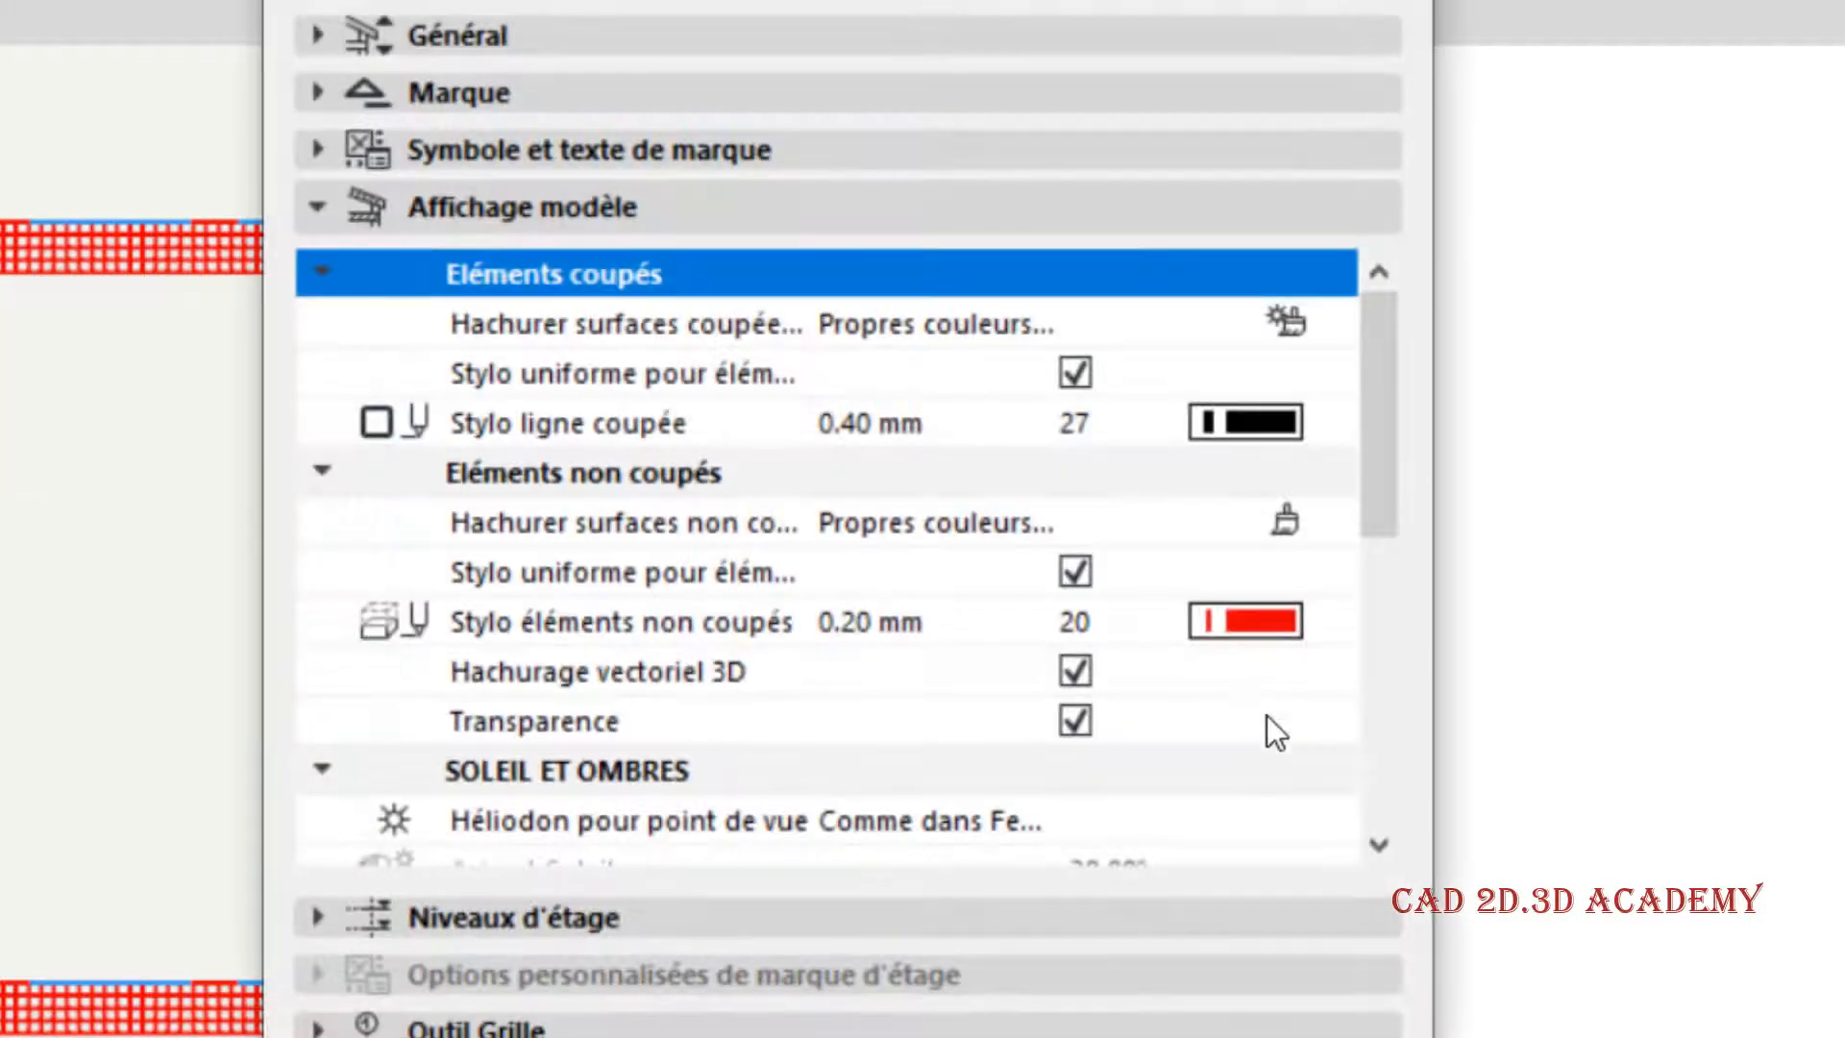
{"action": "scroll", "coordinate": [1326, 849], "scroll_direction": "down", "scroll_amount": 5}
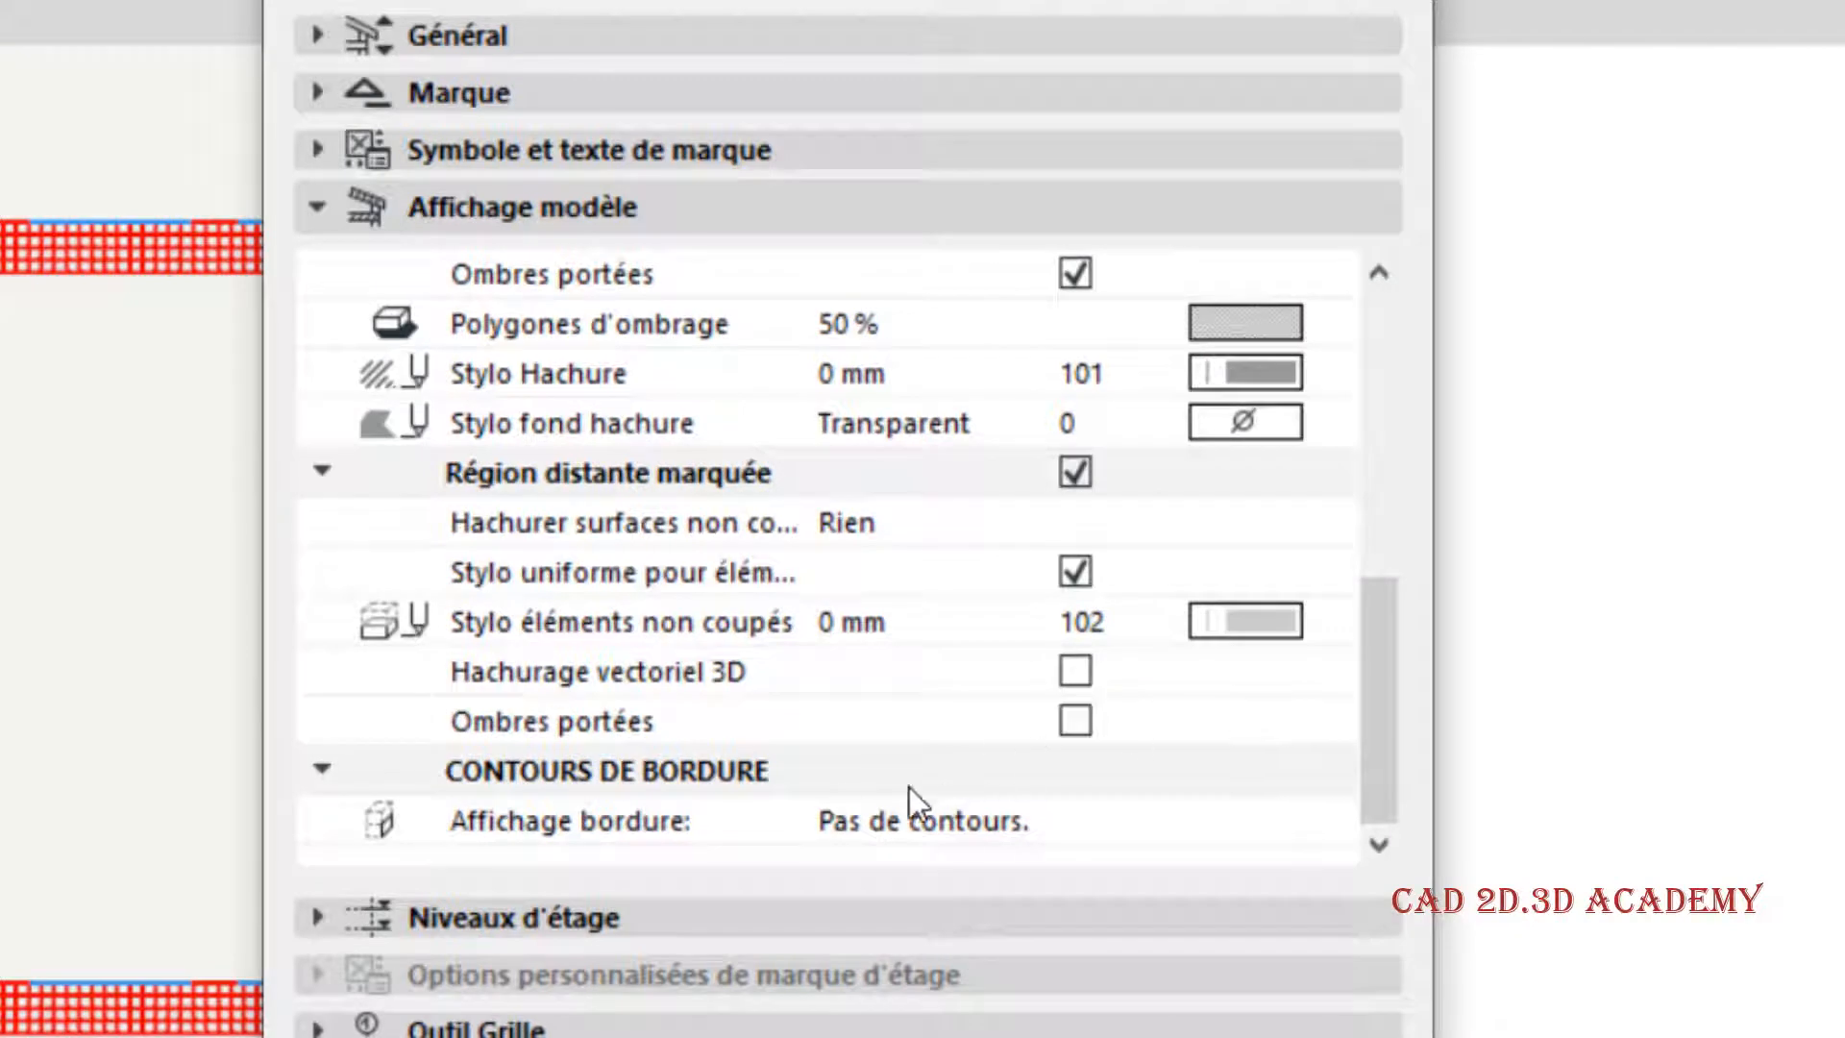
{"action": "left_click", "coordinate": [866, 778]}
{"action": "left_click", "coordinate": [1339, 828]}
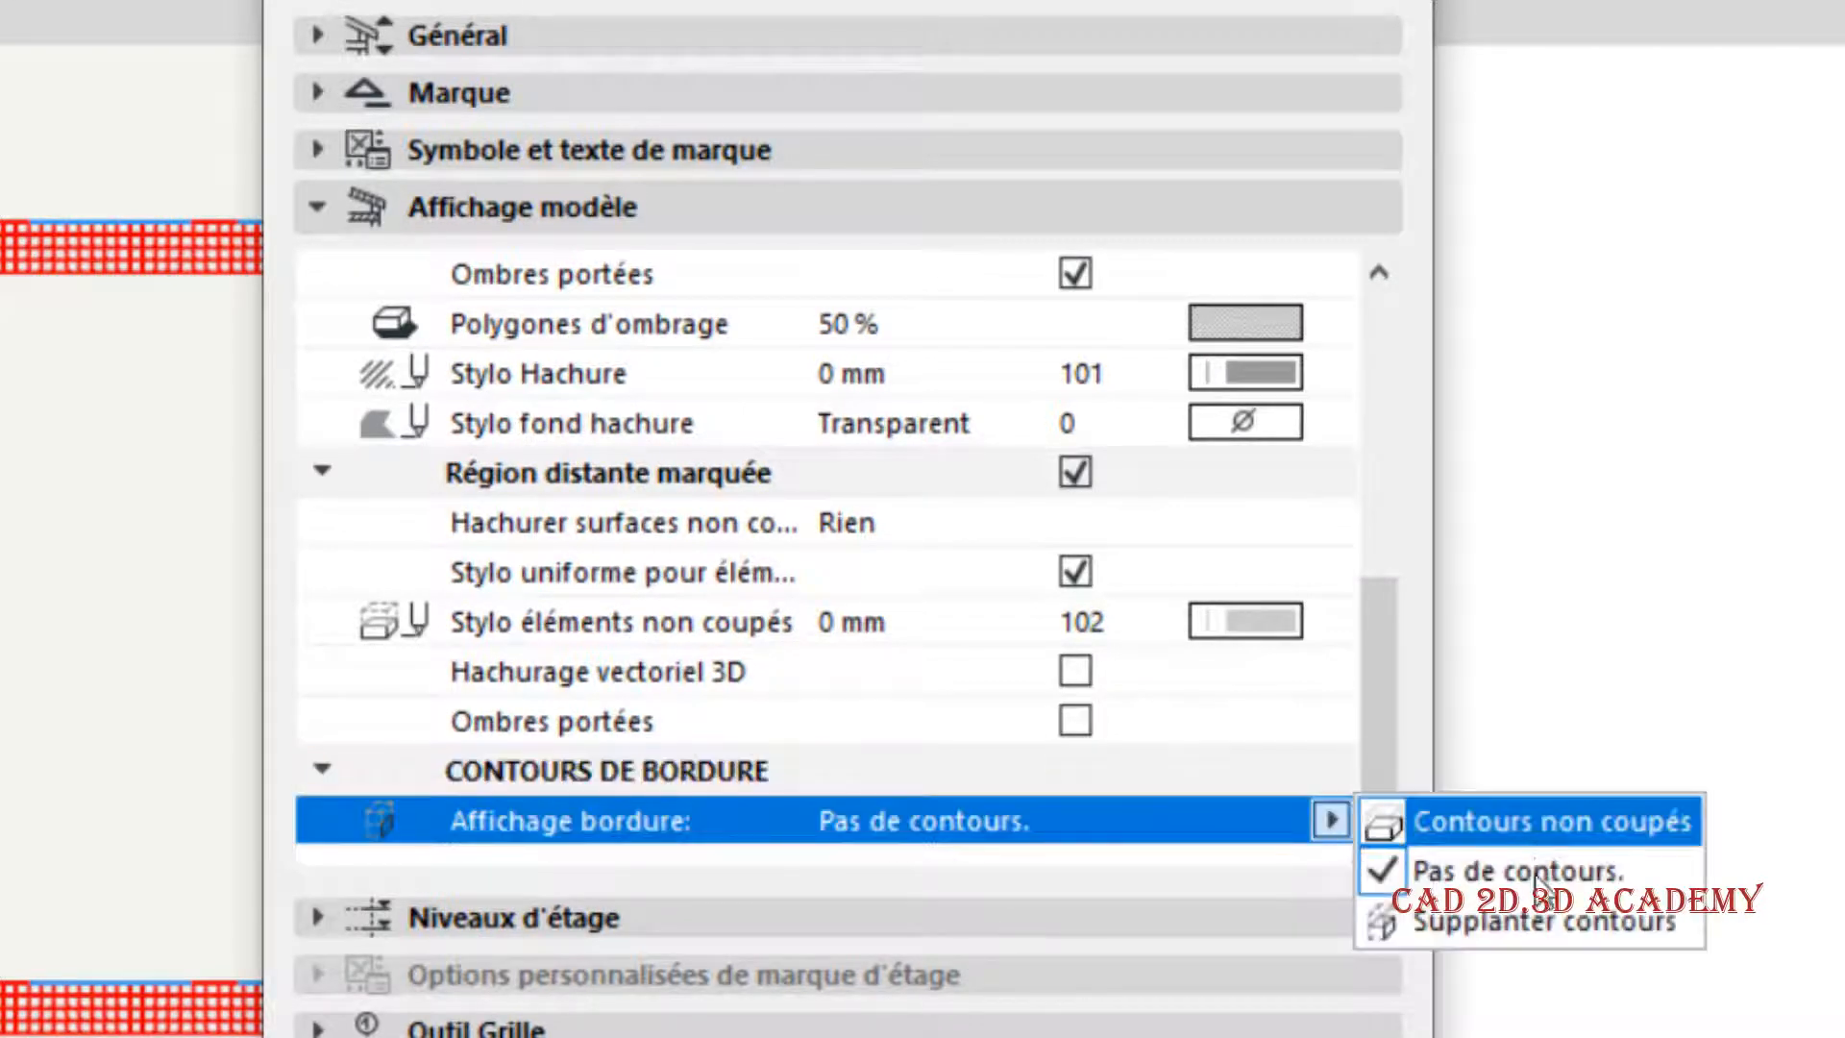
{"action": "left_click", "coordinate": [1549, 922]}
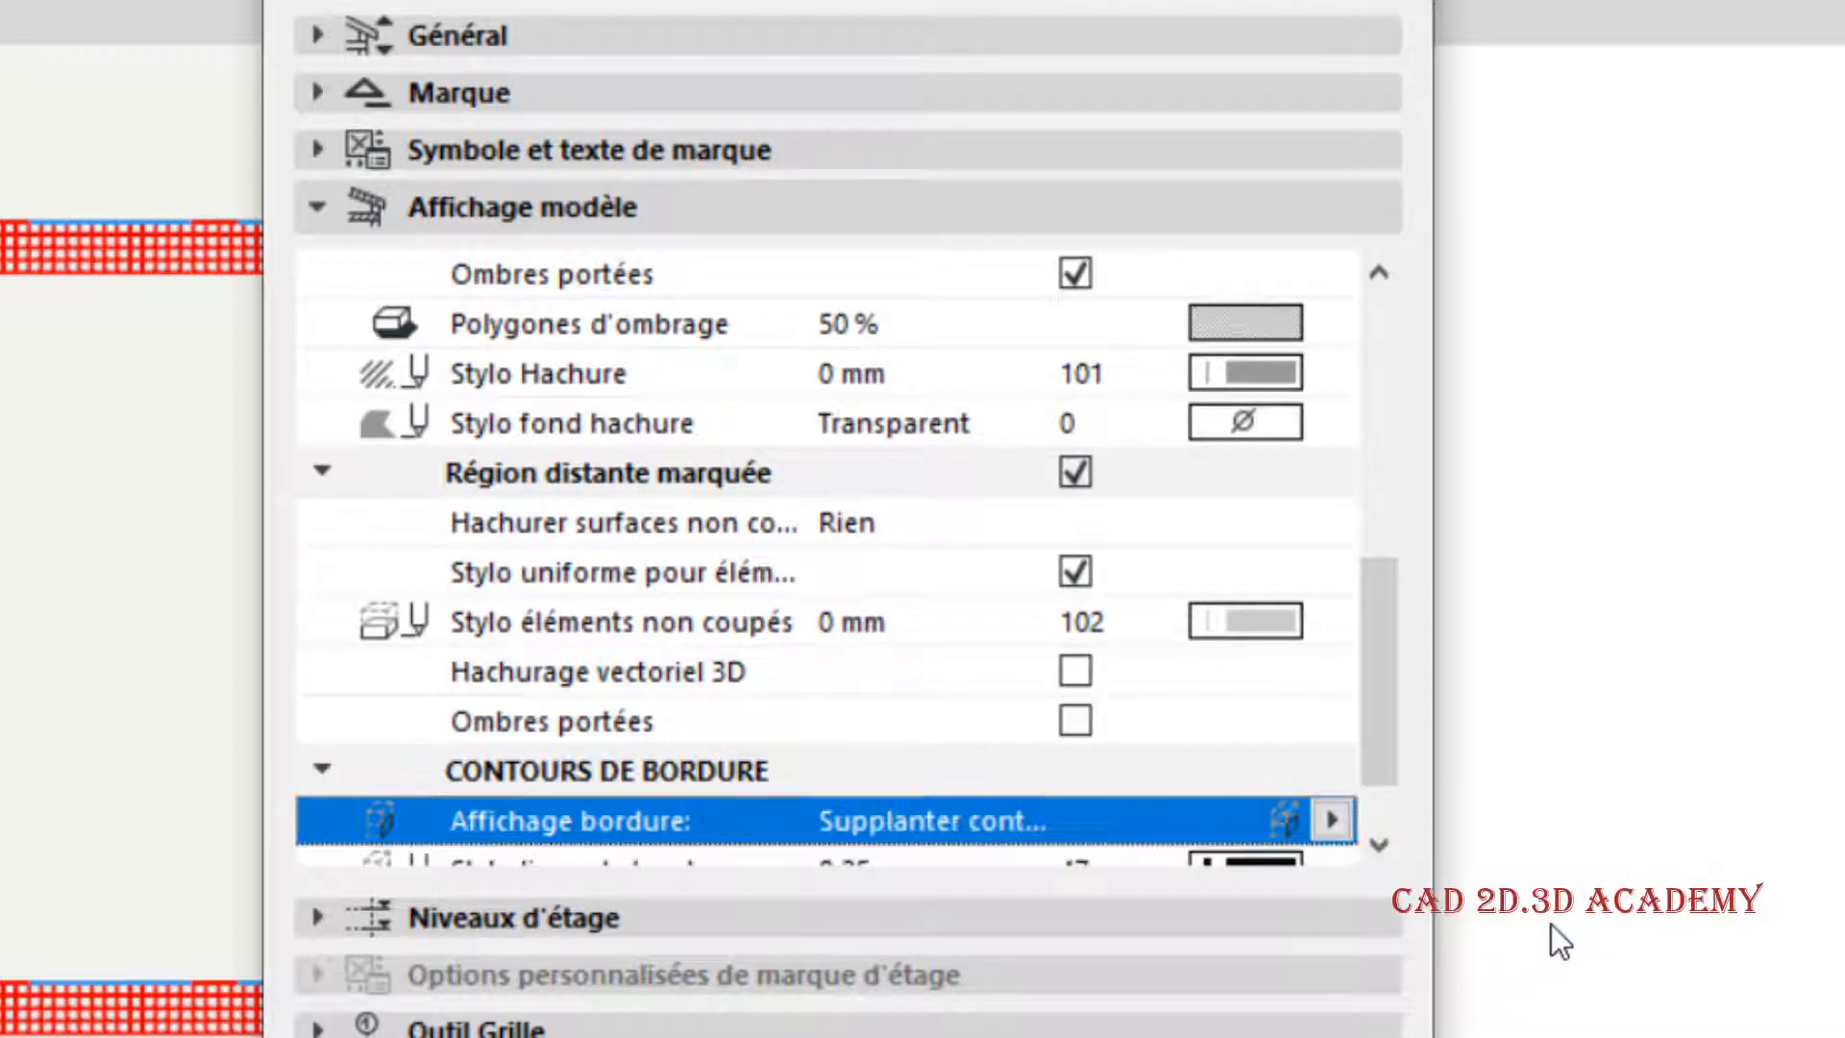
{"action": "left_click", "coordinate": [1331, 828]}
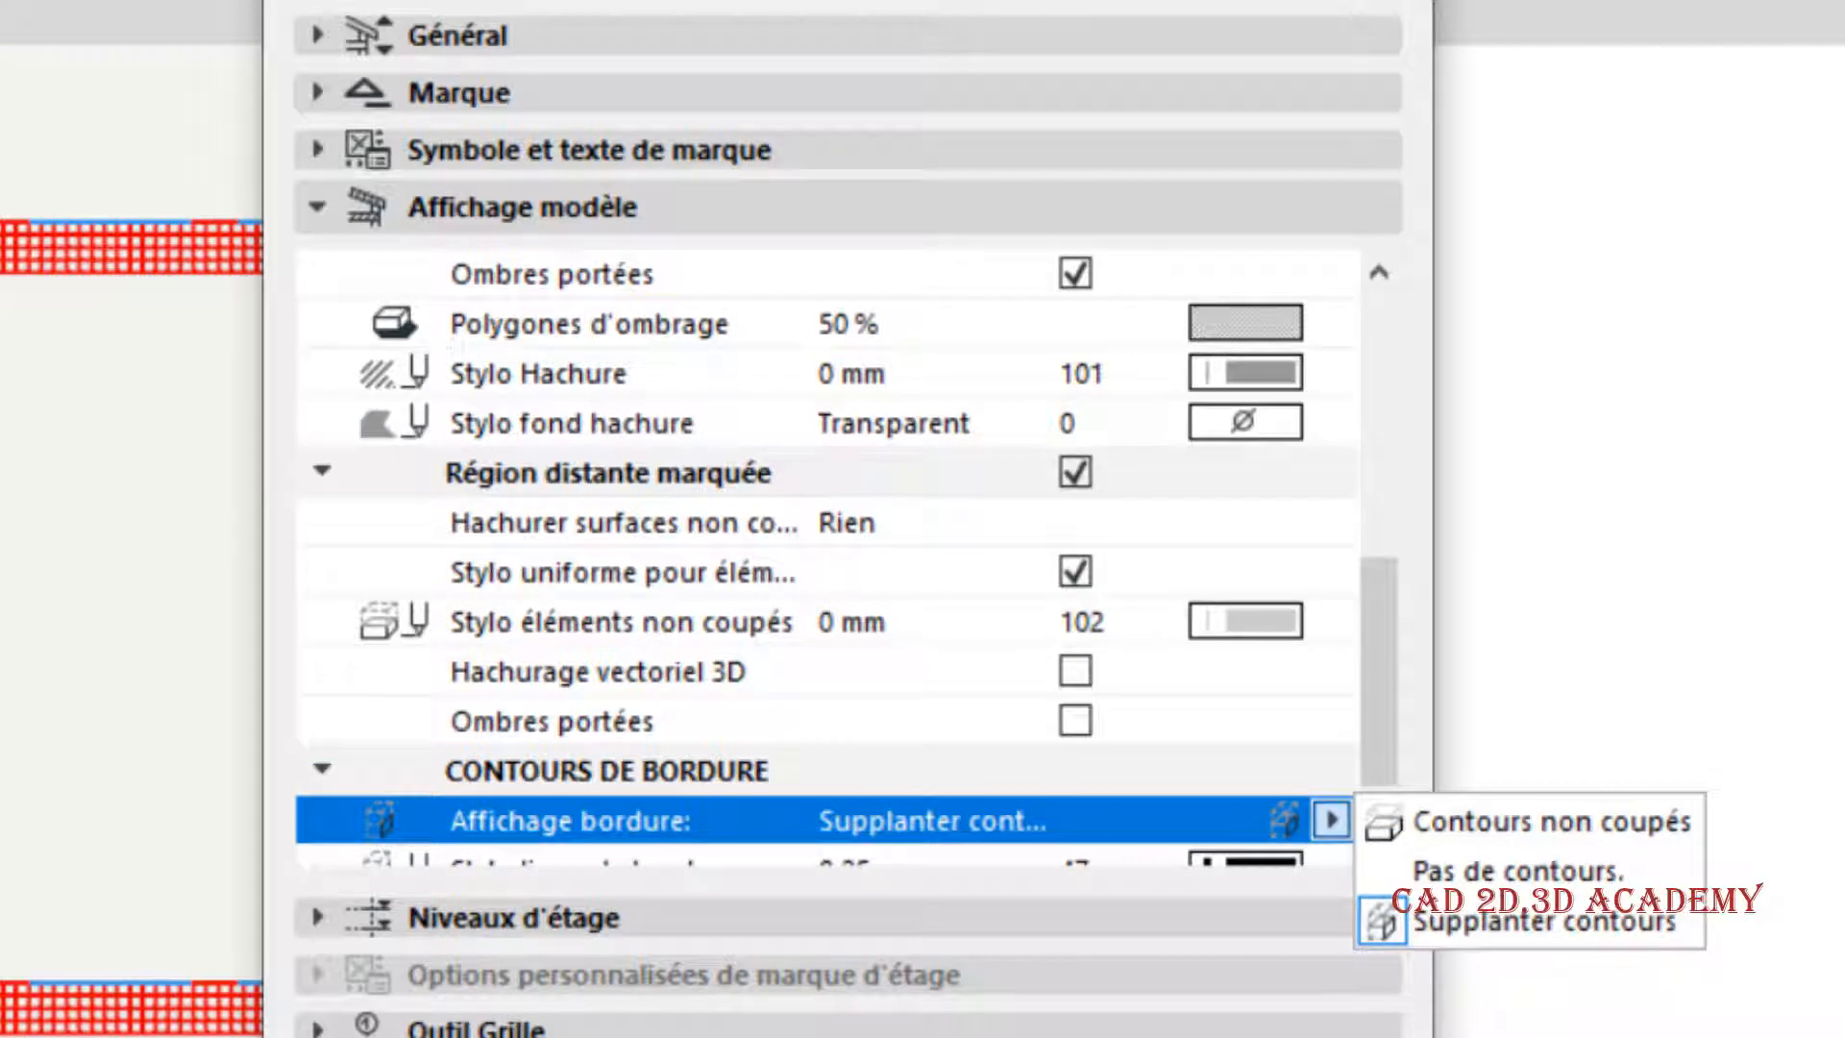
{"action": "left_click", "coordinate": [1484, 921]}
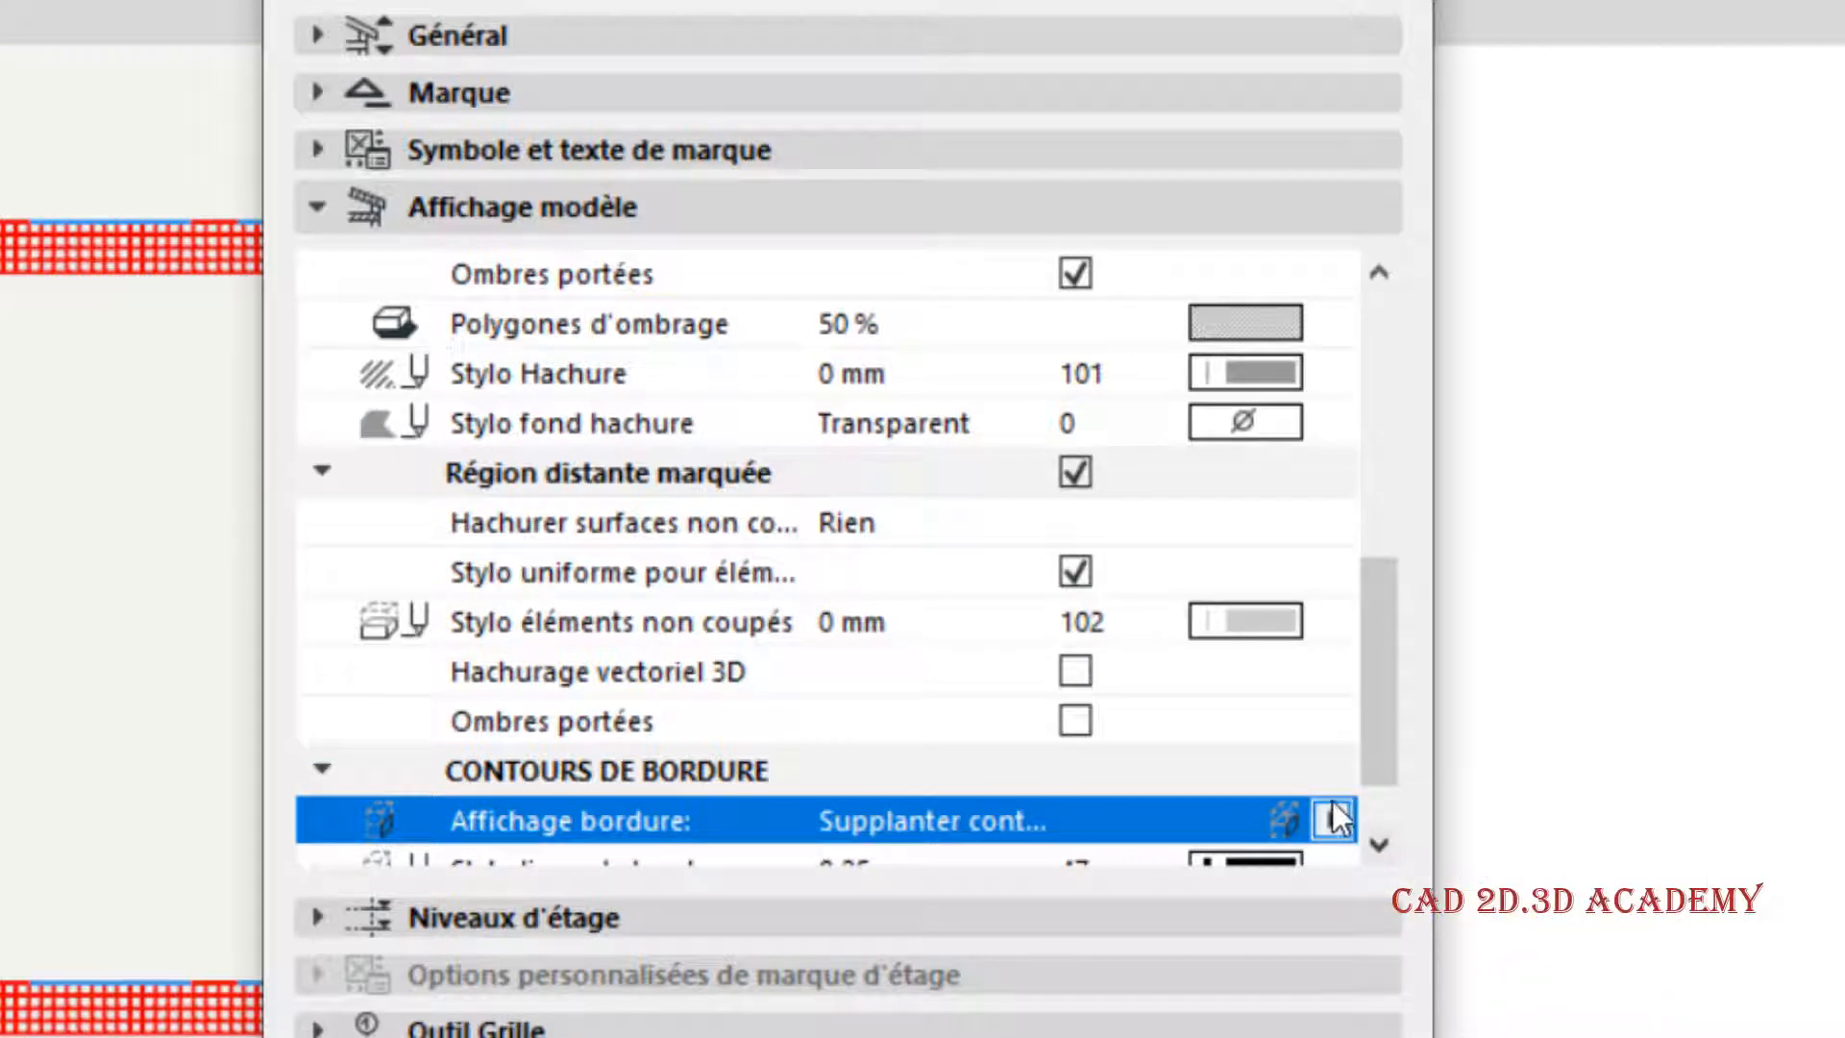
- Set the section's border line type to Carrés, apply it and check the building's cut-off edge
{"action": "scroll", "coordinate": [1247, 817], "scroll_direction": "down", "scroll_amount": 1}
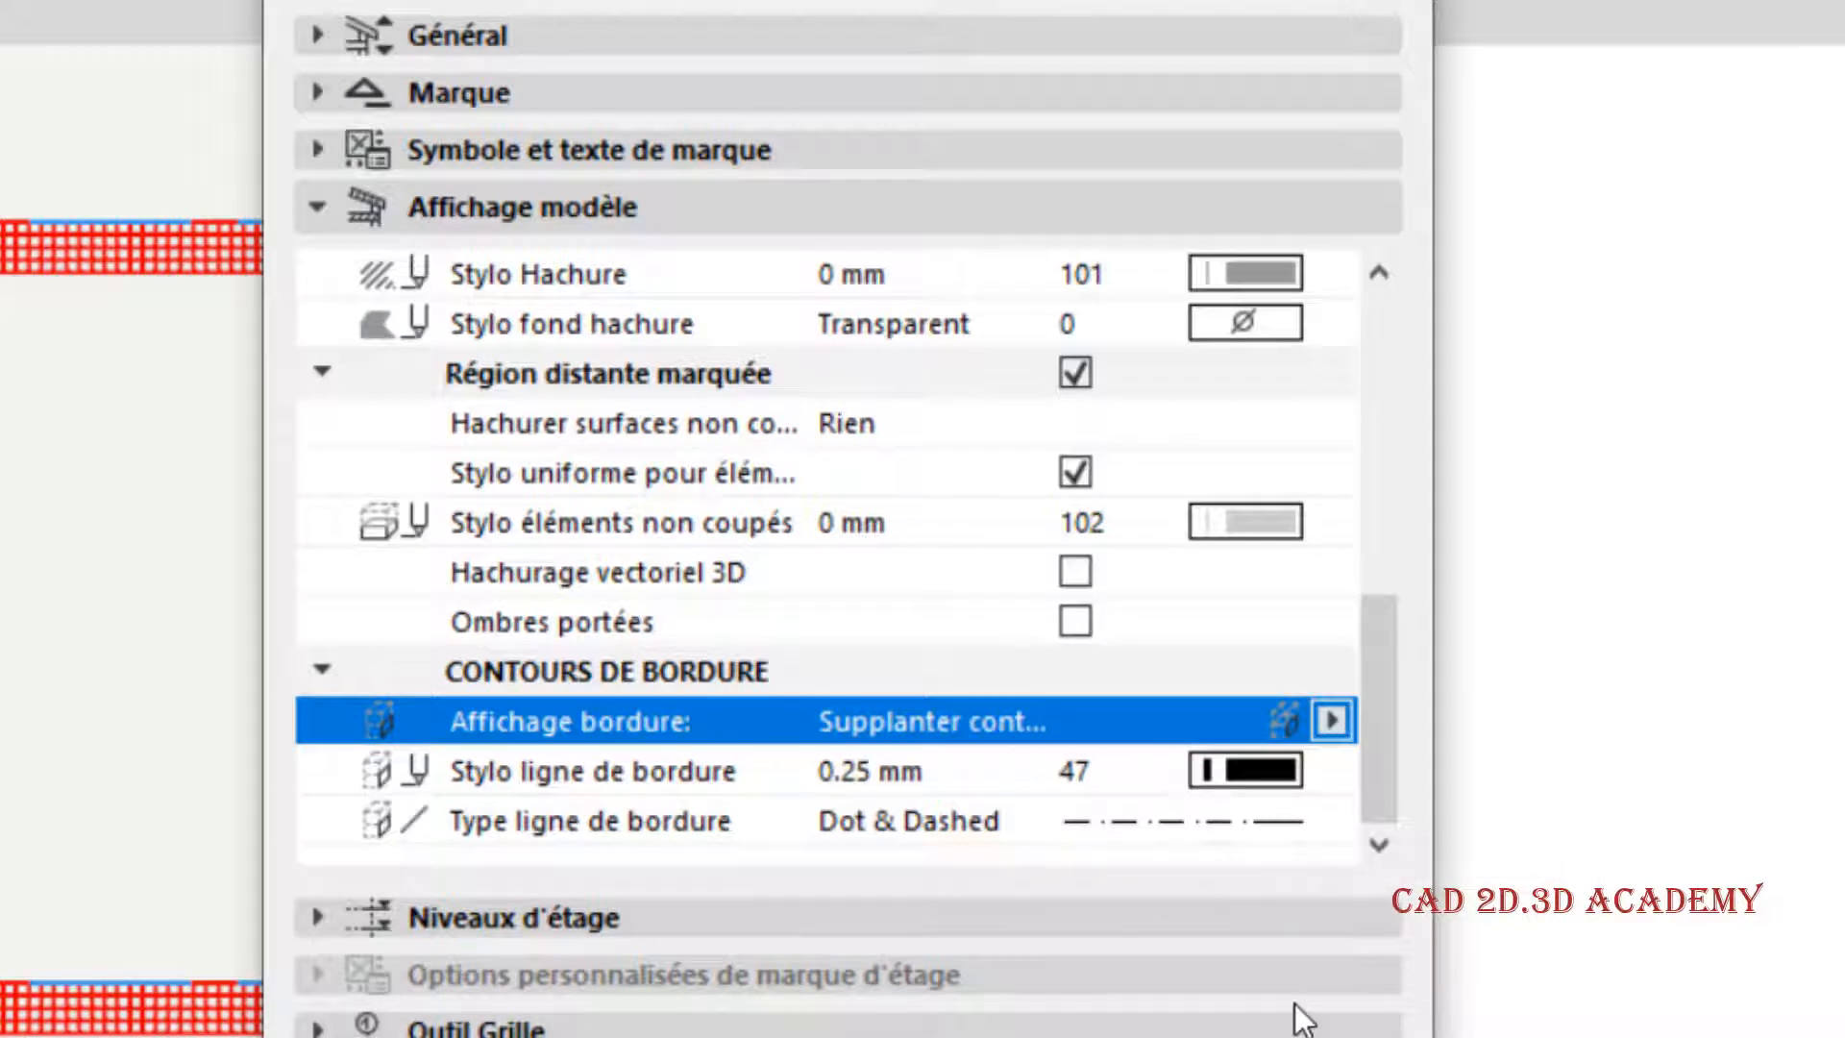
{"action": "left_click", "coordinate": [1272, 821]}
{"action": "left_click", "coordinate": [1432, 799]}
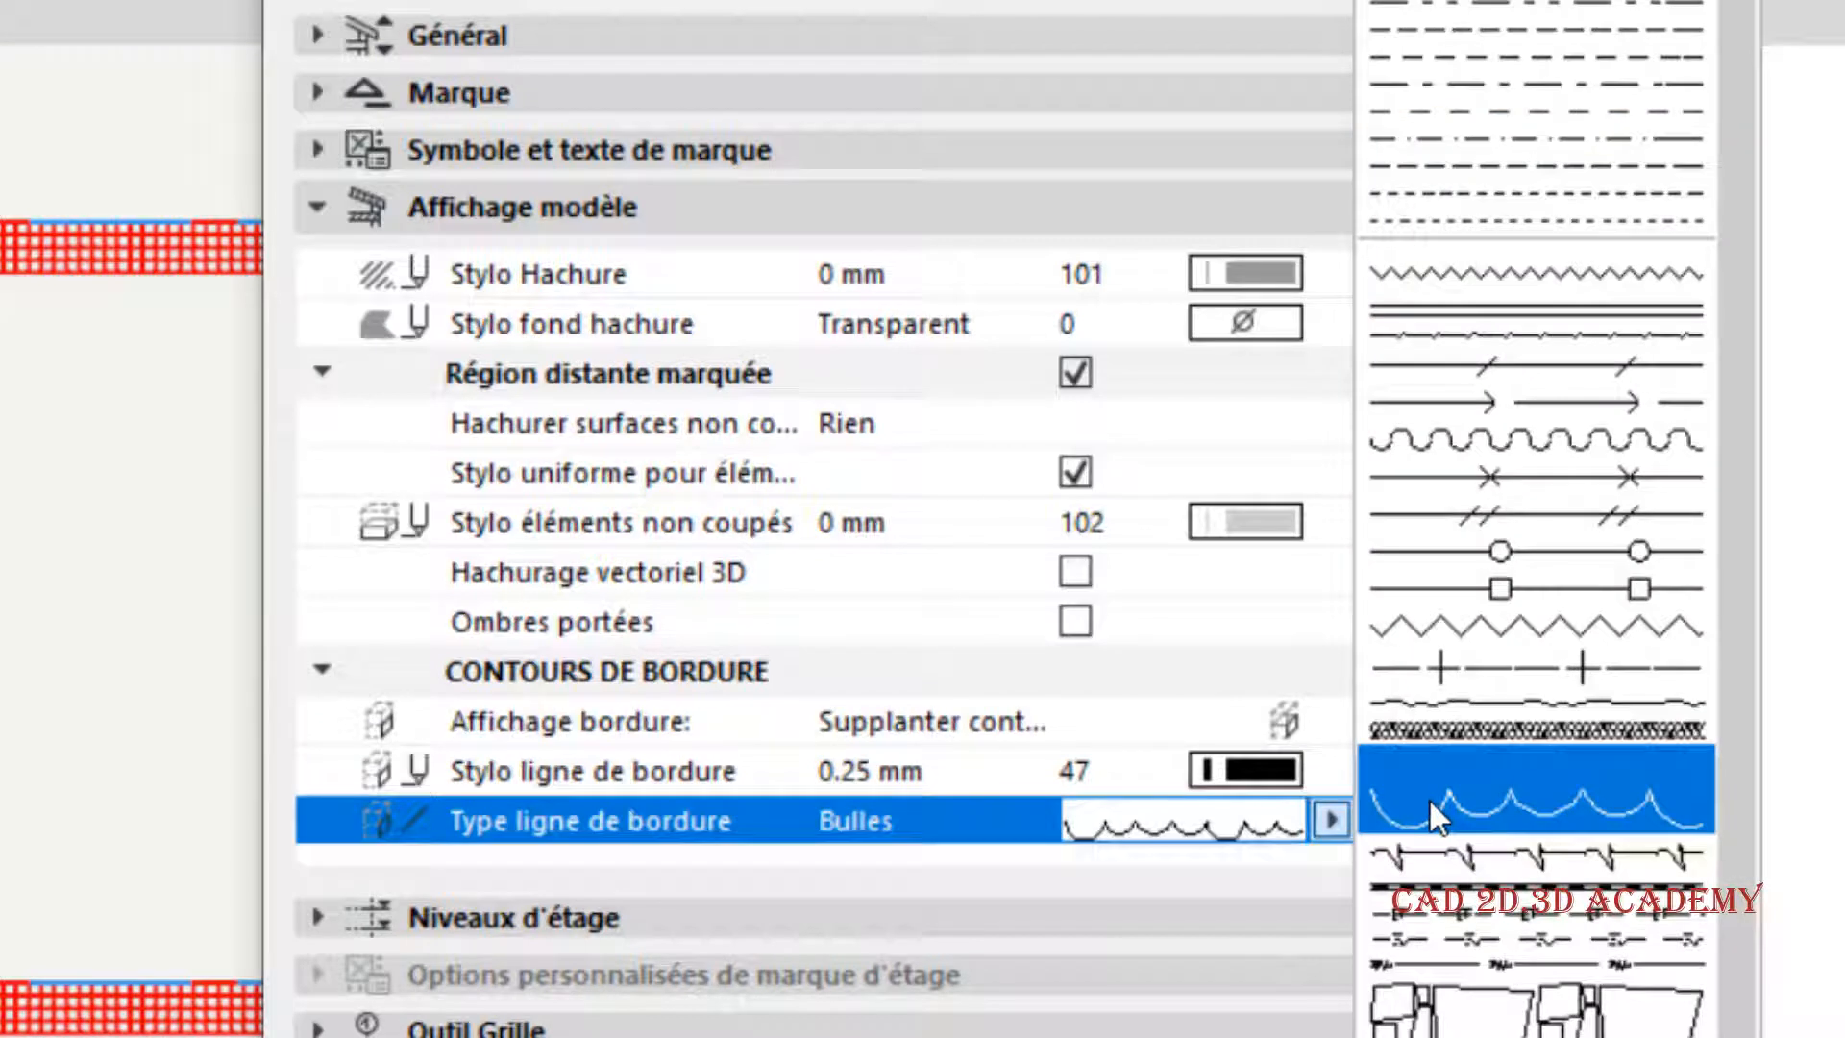
{"action": "left_click", "coordinate": [1525, 580]}
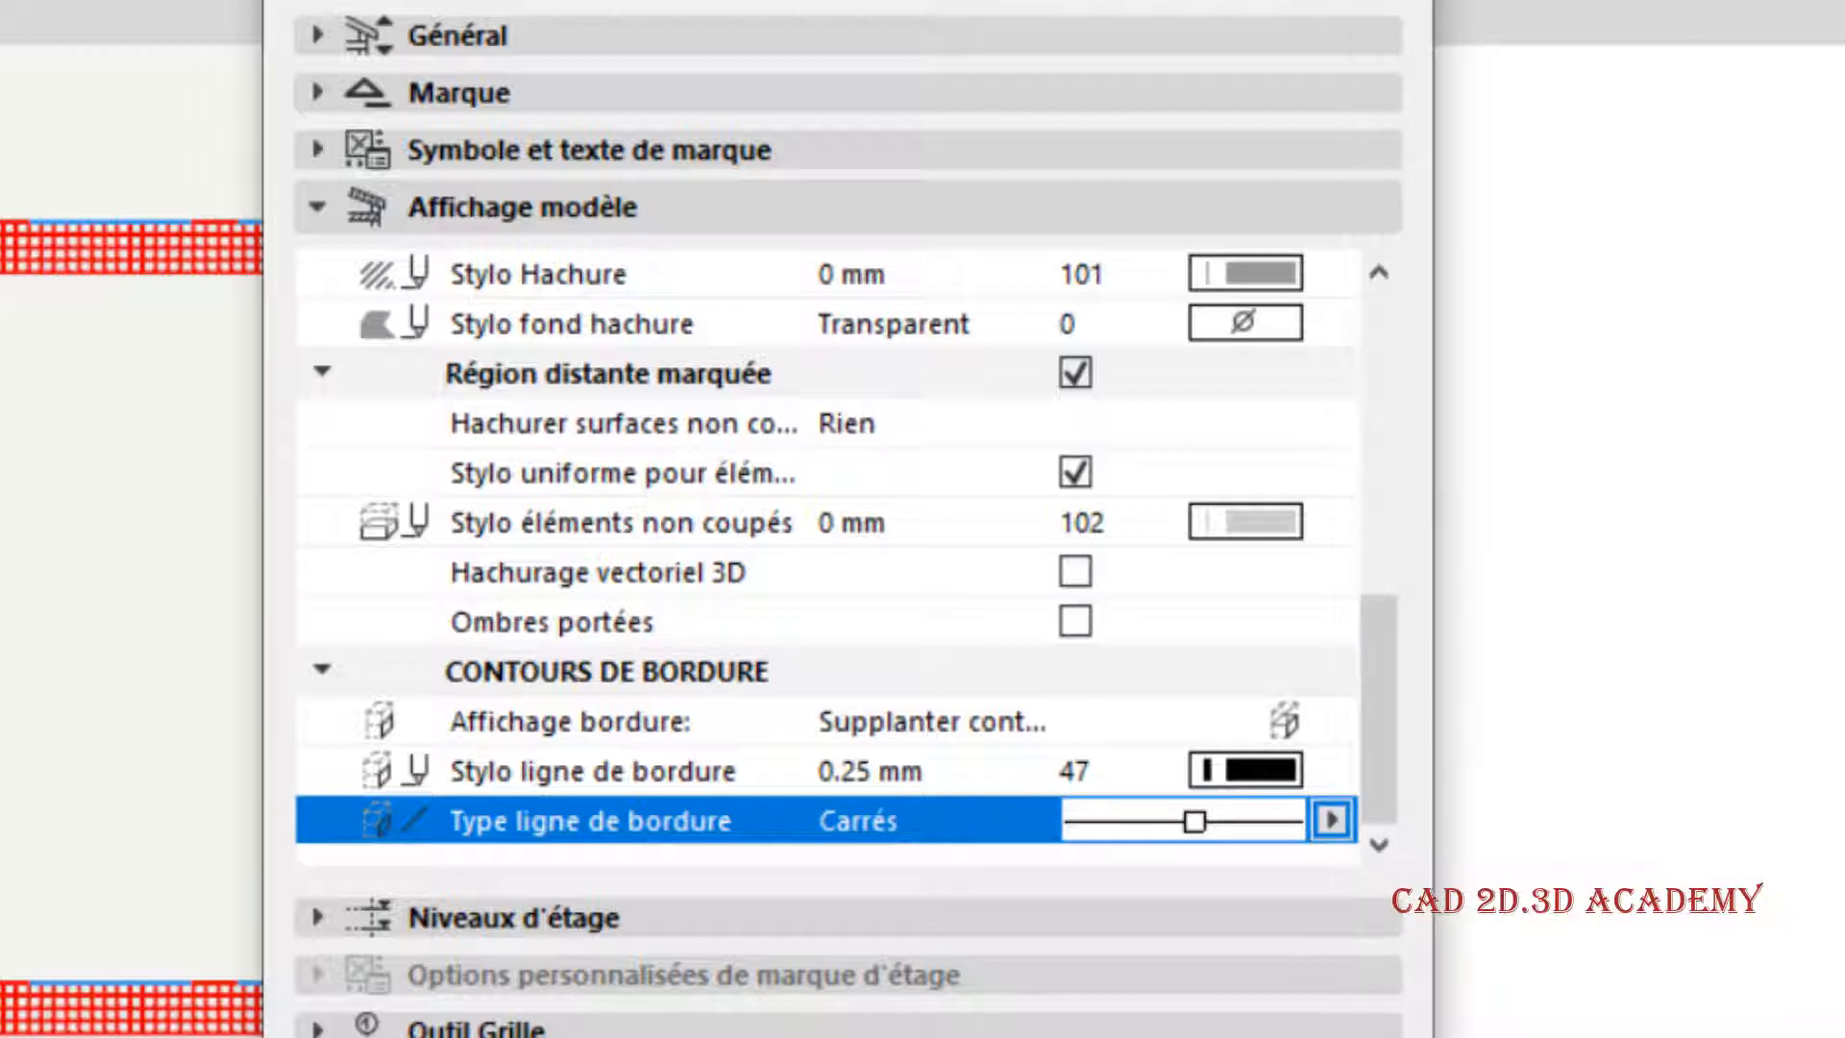
{"action": "left_click", "coordinate": [1633, 1036]}
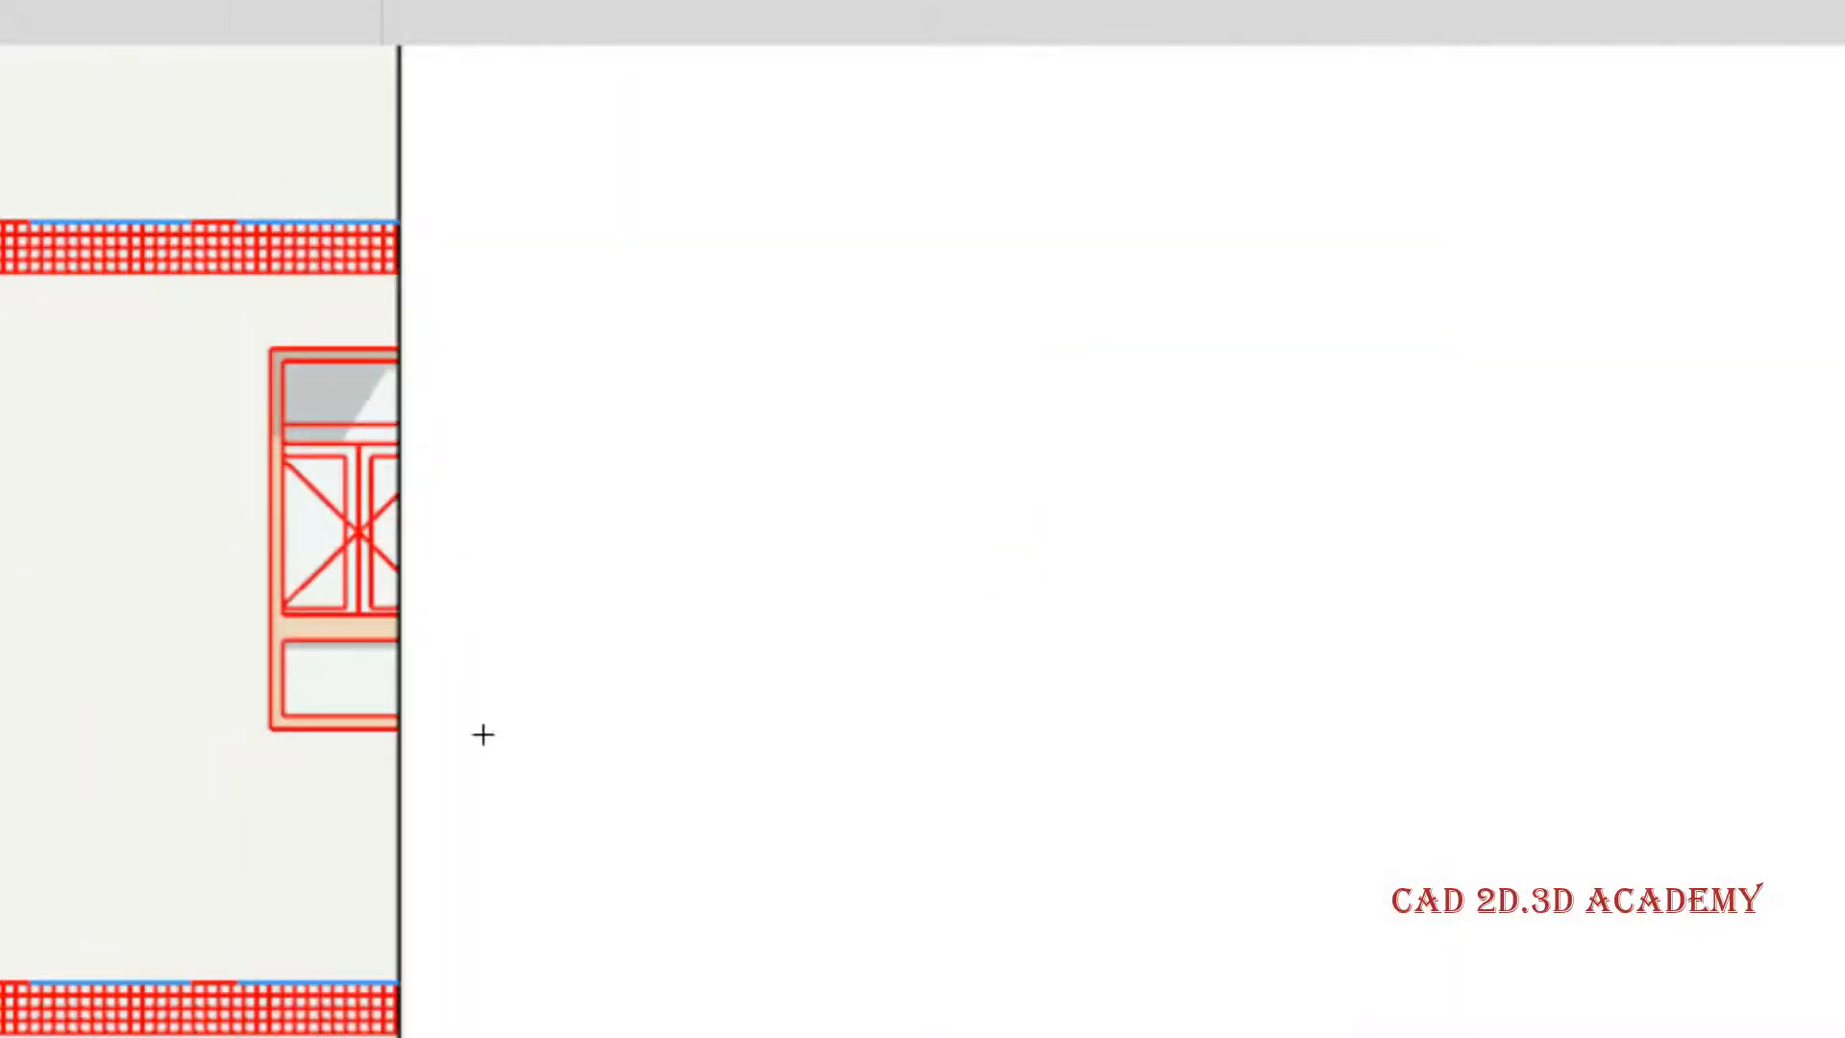
{"action": "scroll", "coordinate": [509, 865], "scroll_direction": "down", "scroll_amount": 4}
{"action": "middle_click_drag", "start_coordinate": [541, 926], "coordinate": [535, 861]}
{"action": "scroll", "coordinate": [519, 941], "scroll_direction": "up", "scroll_amount": 2}
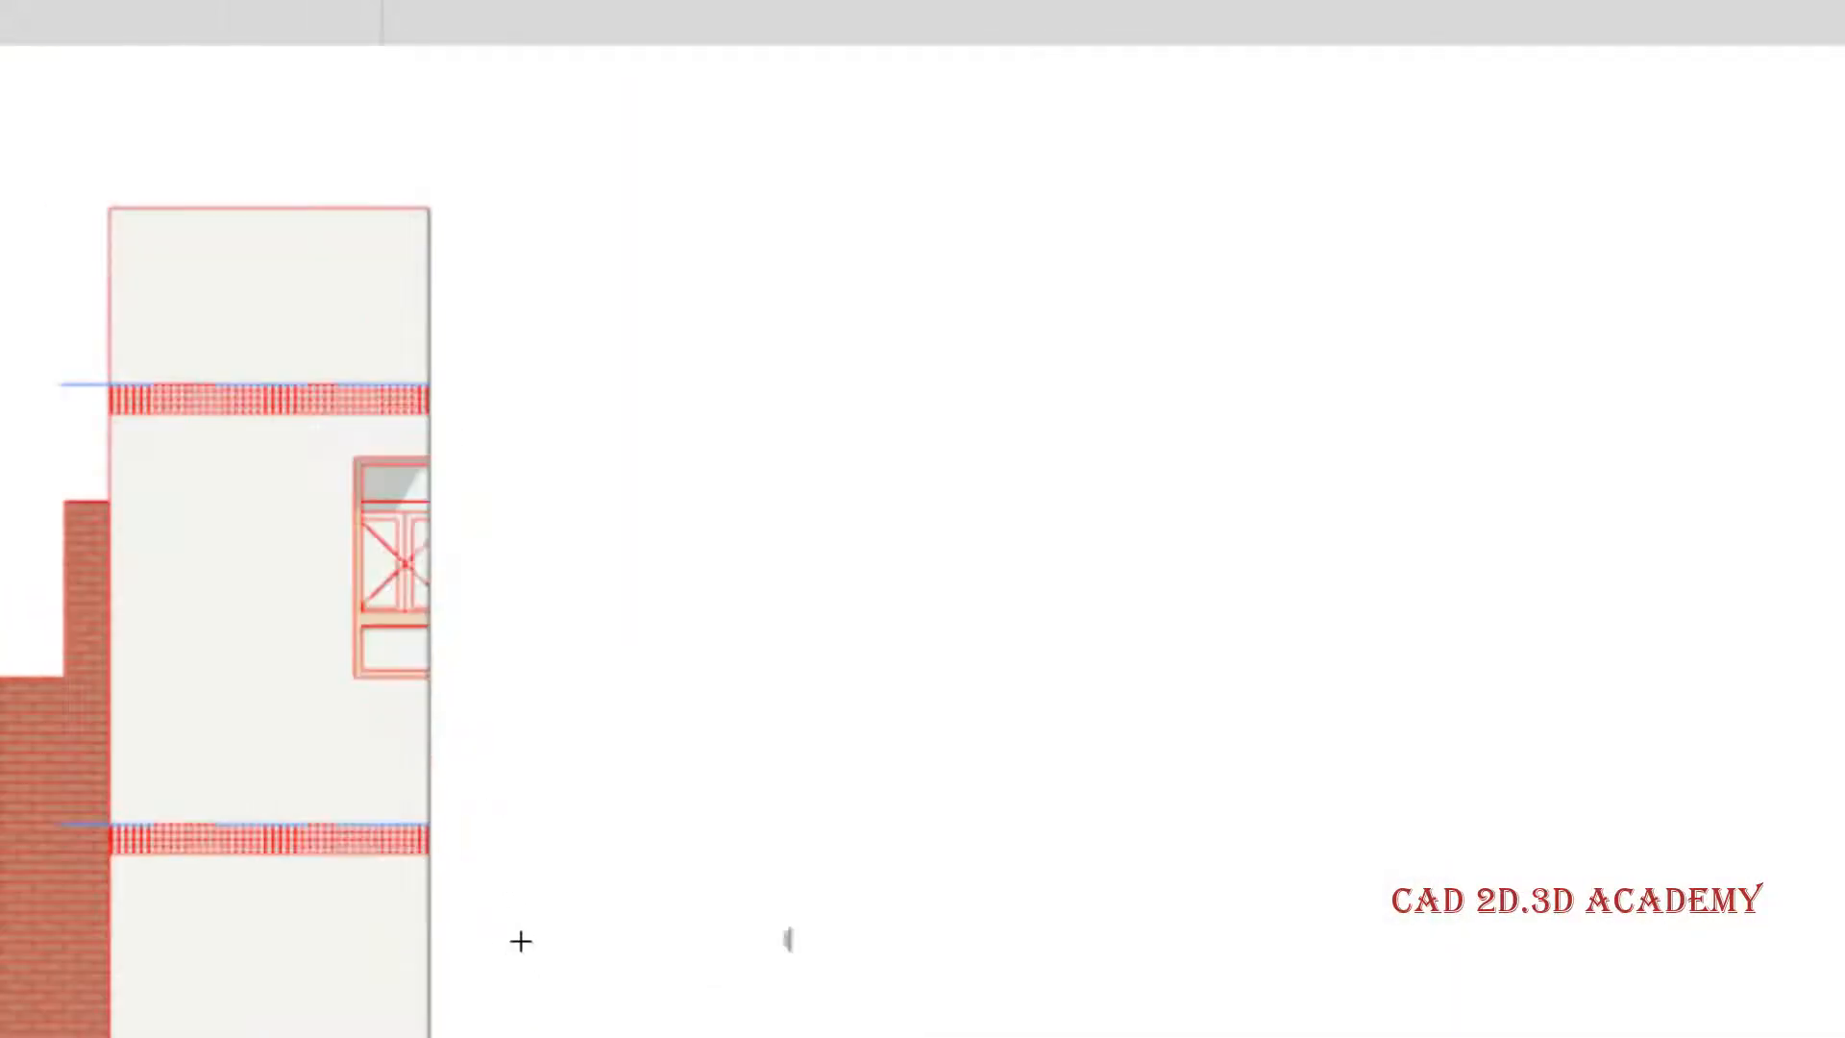
- Set the Carrés line type's dash length to 5 mm and inspect the border line along the building's cut-off edge
{"action": "key", "text": "ctrl+alt+l"}
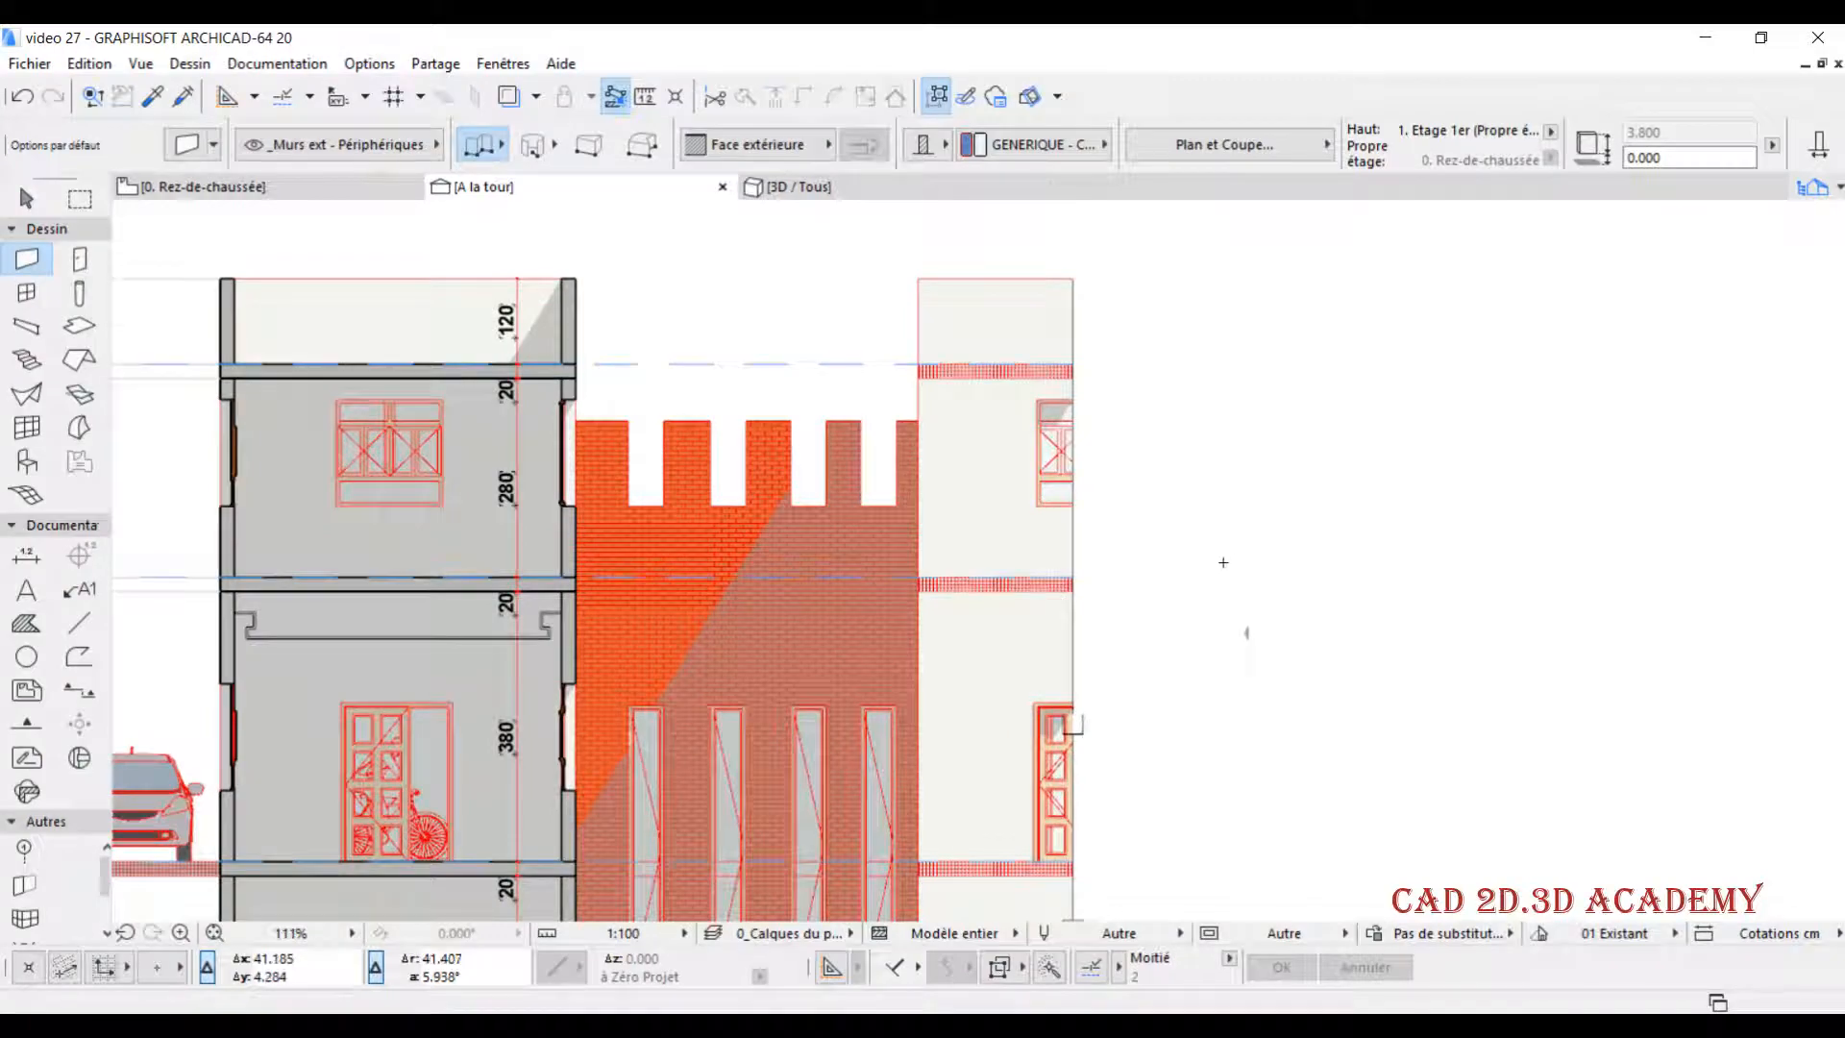
{"action": "scroll", "coordinate": [1230, 562], "scroll_direction": "down", "scroll_amount": 2}
{"action": "key", "text": "ctrl+alt+l"}
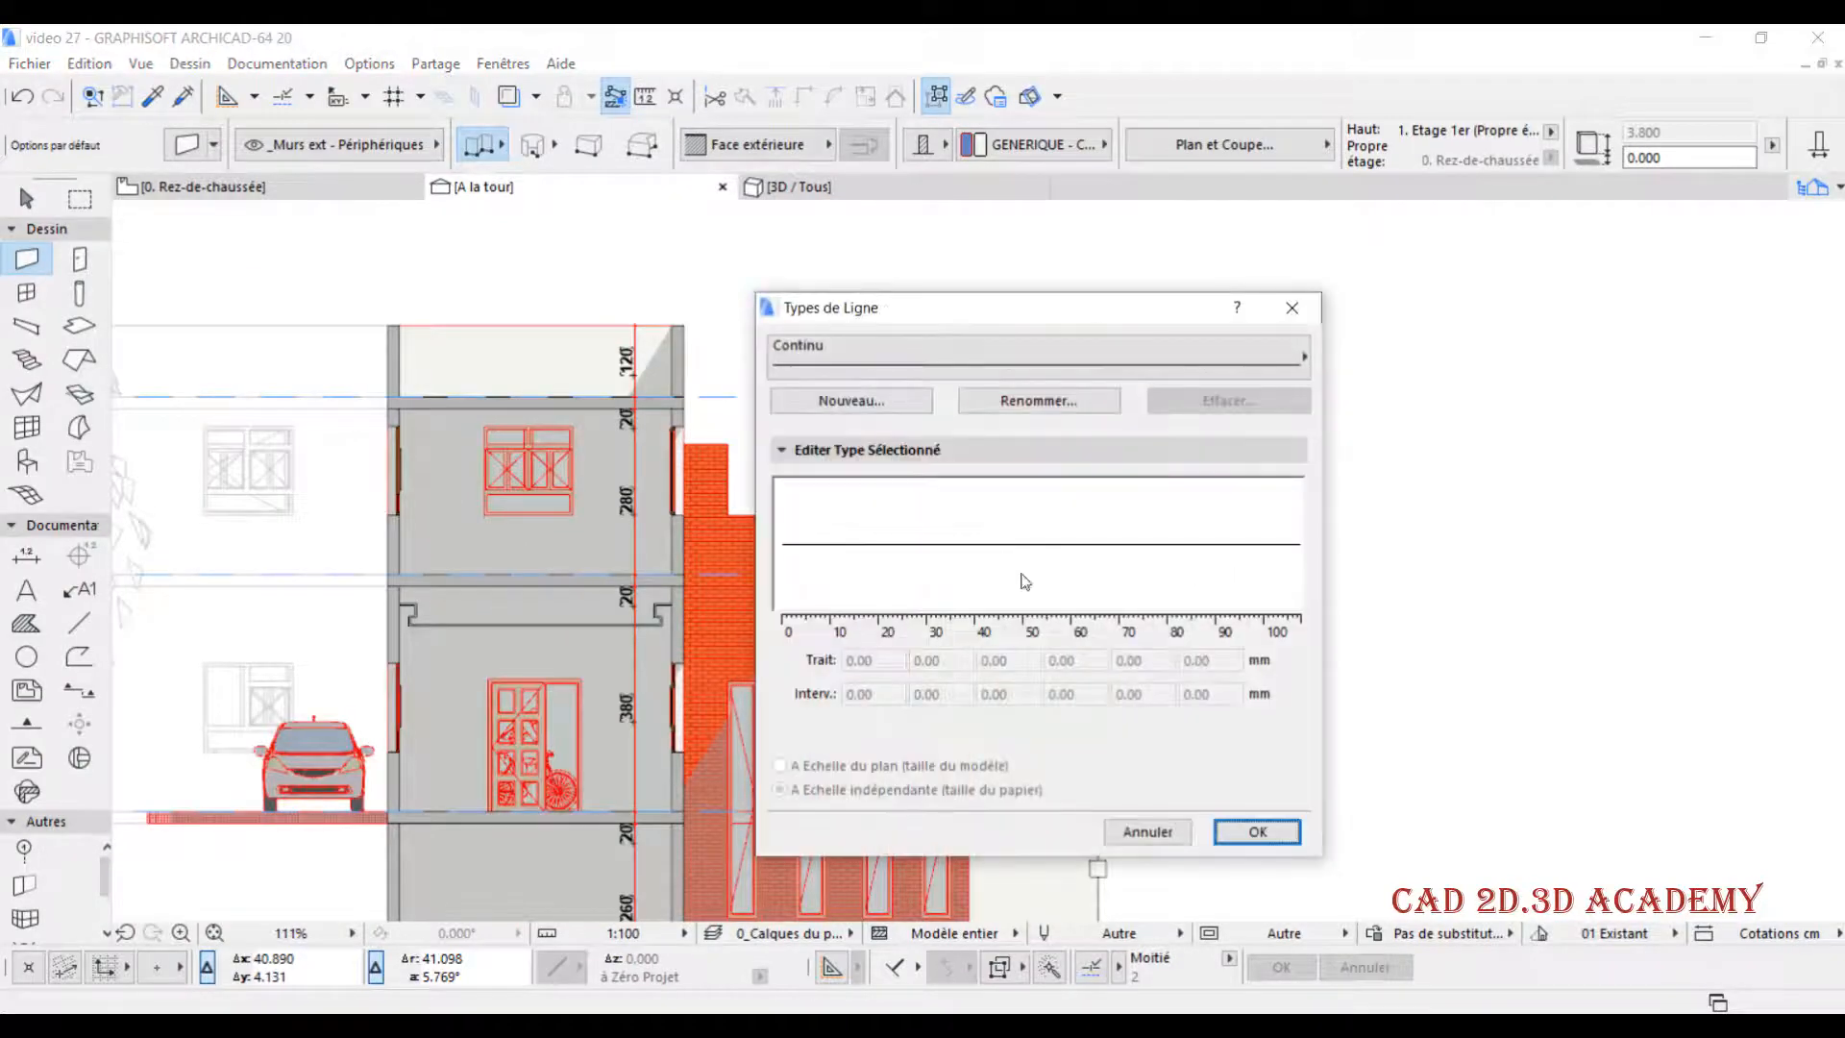
{"action": "left_click", "coordinate": [1063, 346]}
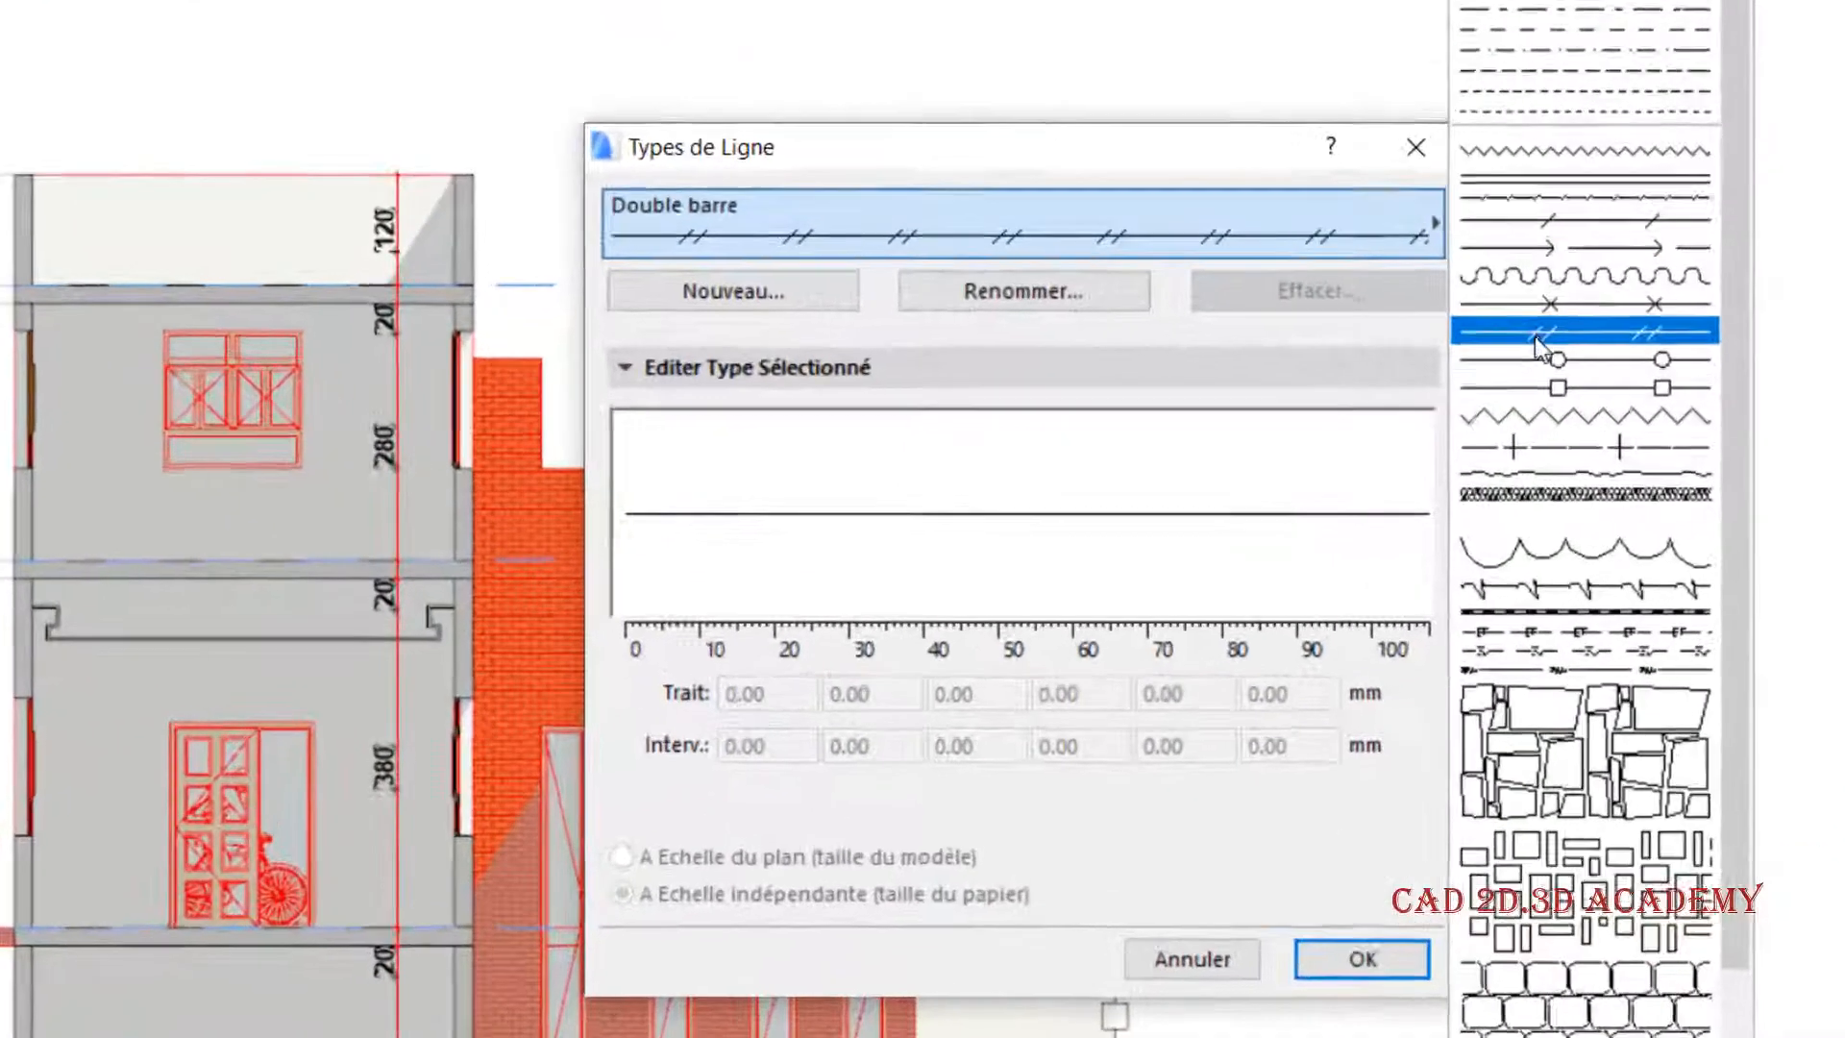
{"action": "left_click", "coordinate": [1556, 387]}
{"action": "double_click", "coordinate": [803, 696]}
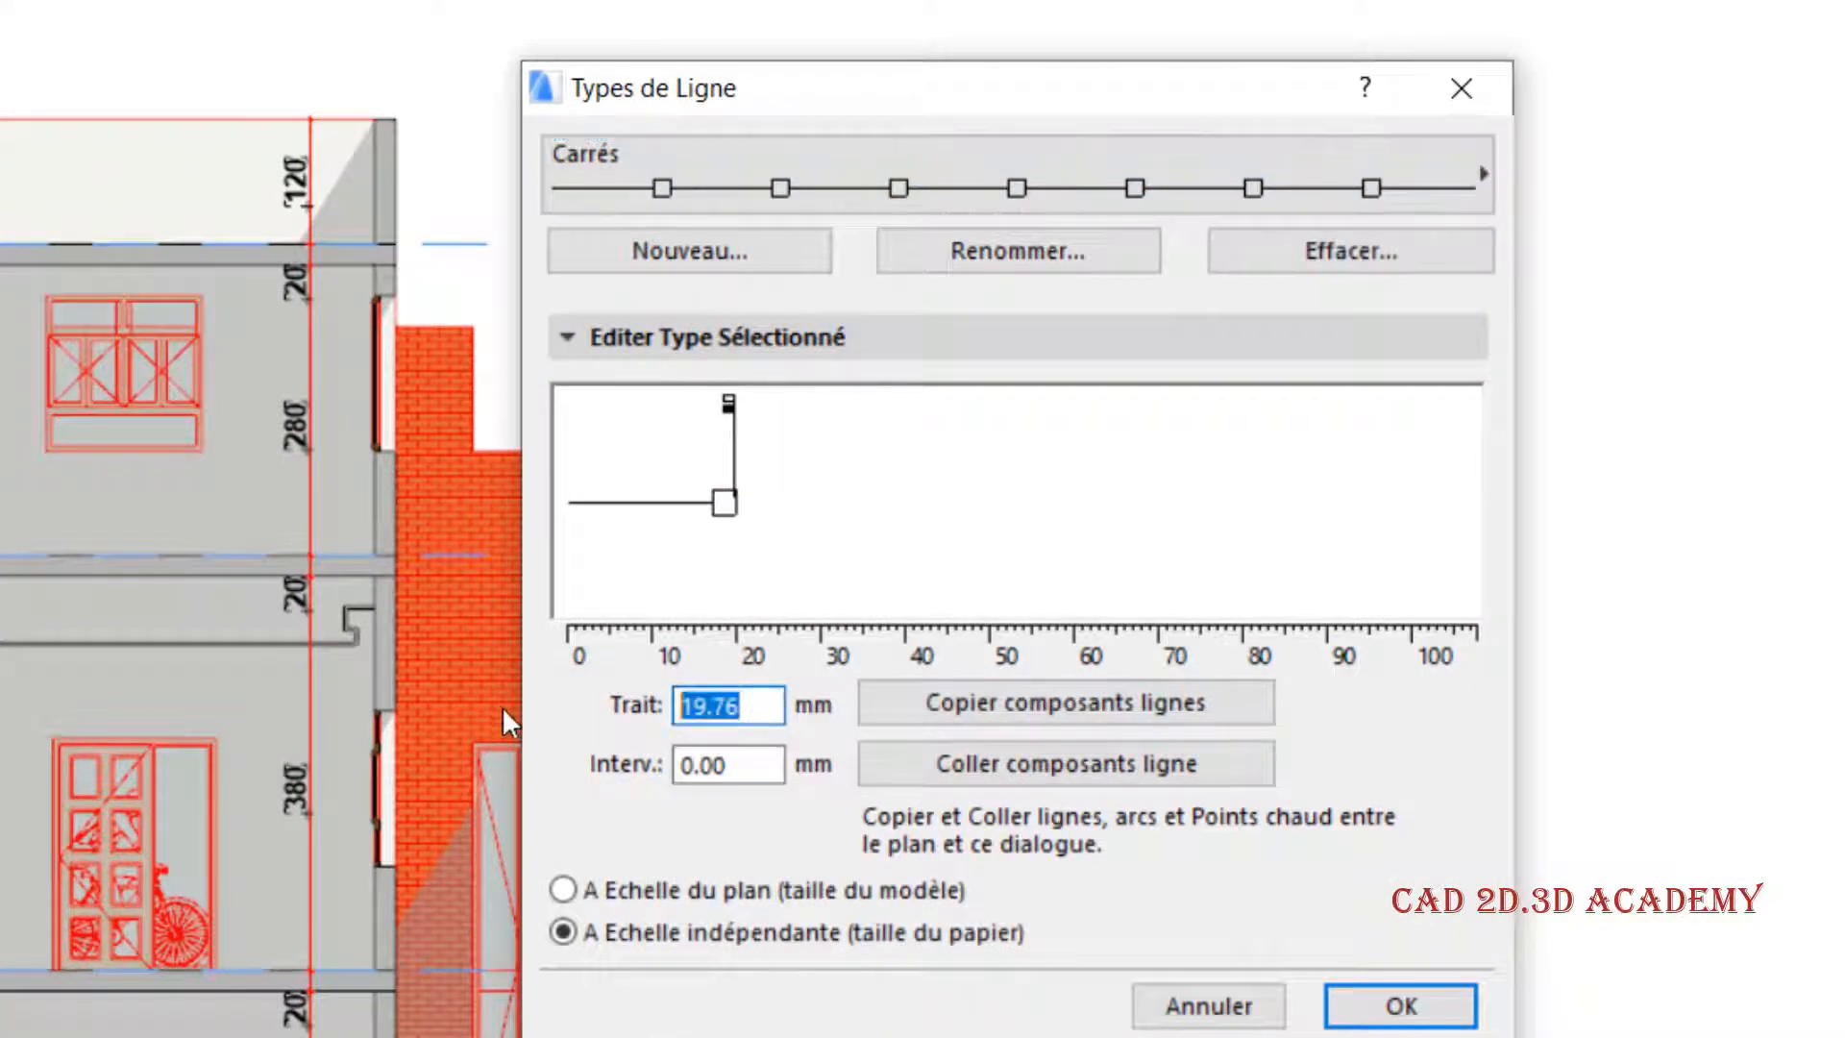
{"action": "type", "text": "5"}
{"action": "left_click", "coordinate": [1429, 1006]}
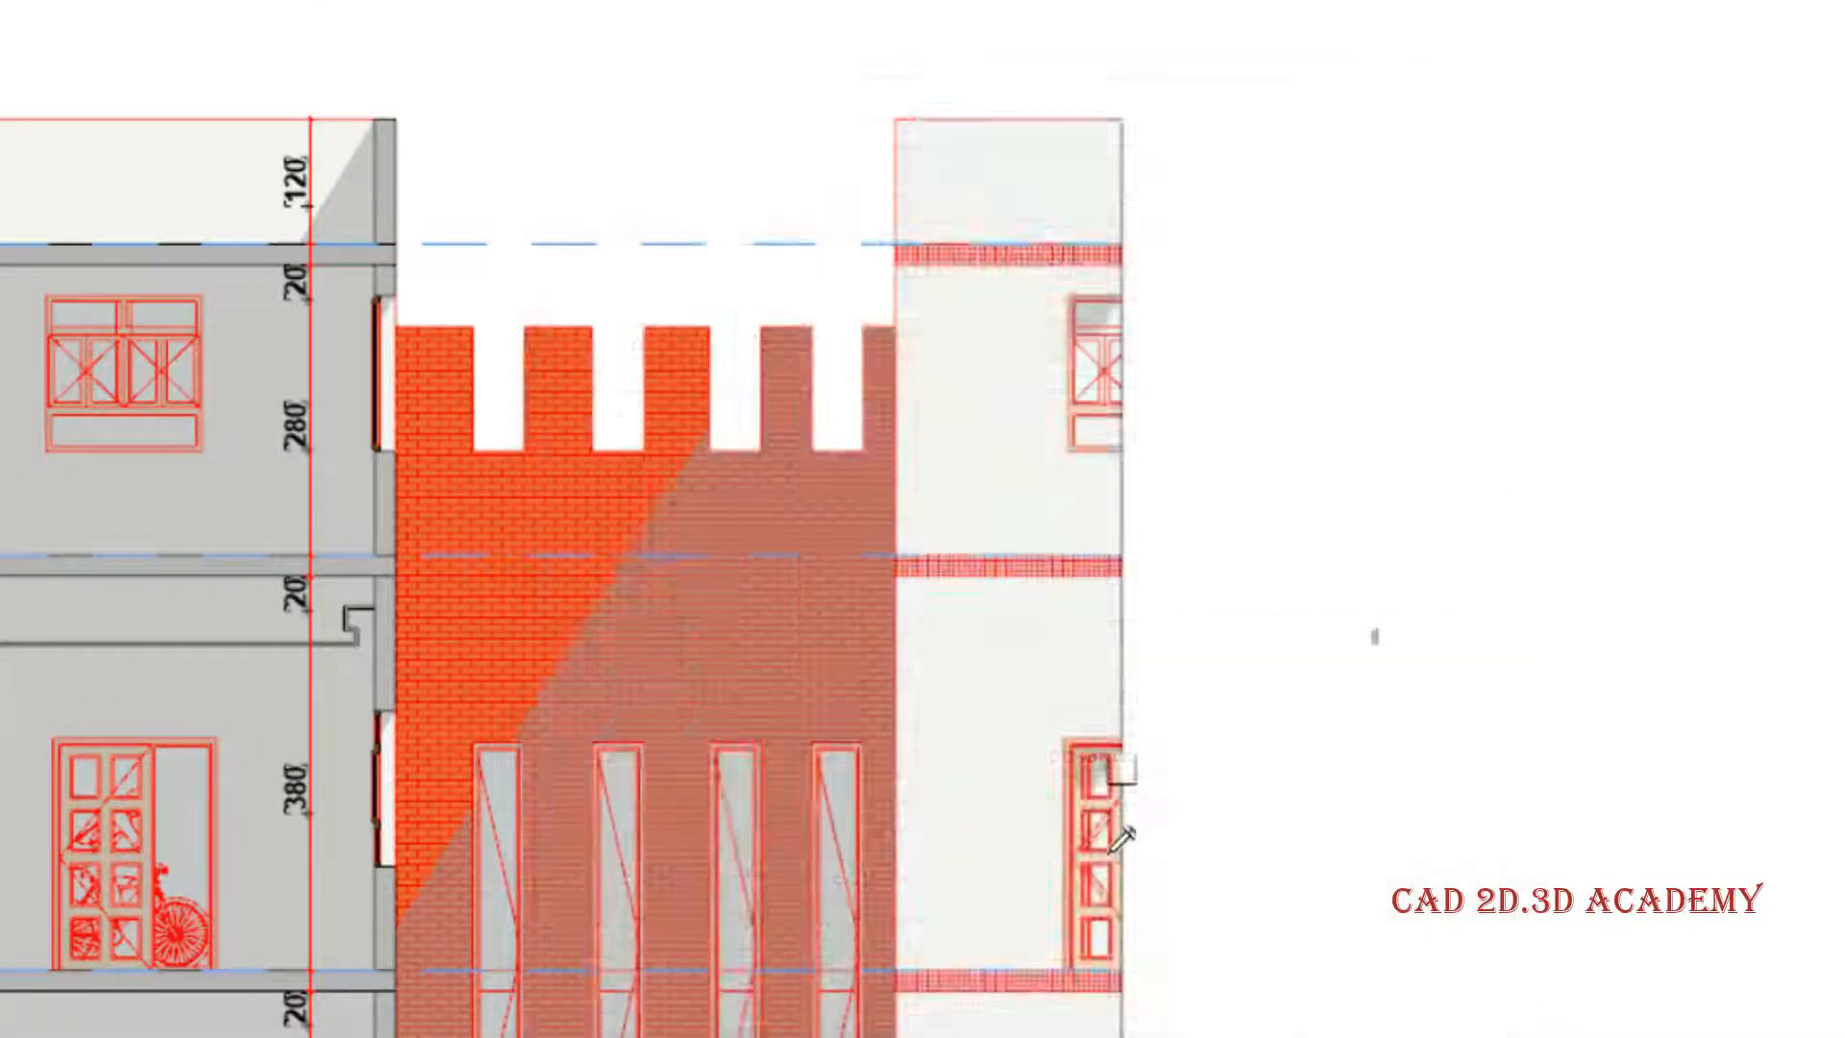
{"action": "scroll", "coordinate": [1142, 516], "scroll_direction": "up", "scroll_amount": 4}
{"action": "scroll", "coordinate": [1110, 500], "scroll_direction": "down", "scroll_amount": 1}
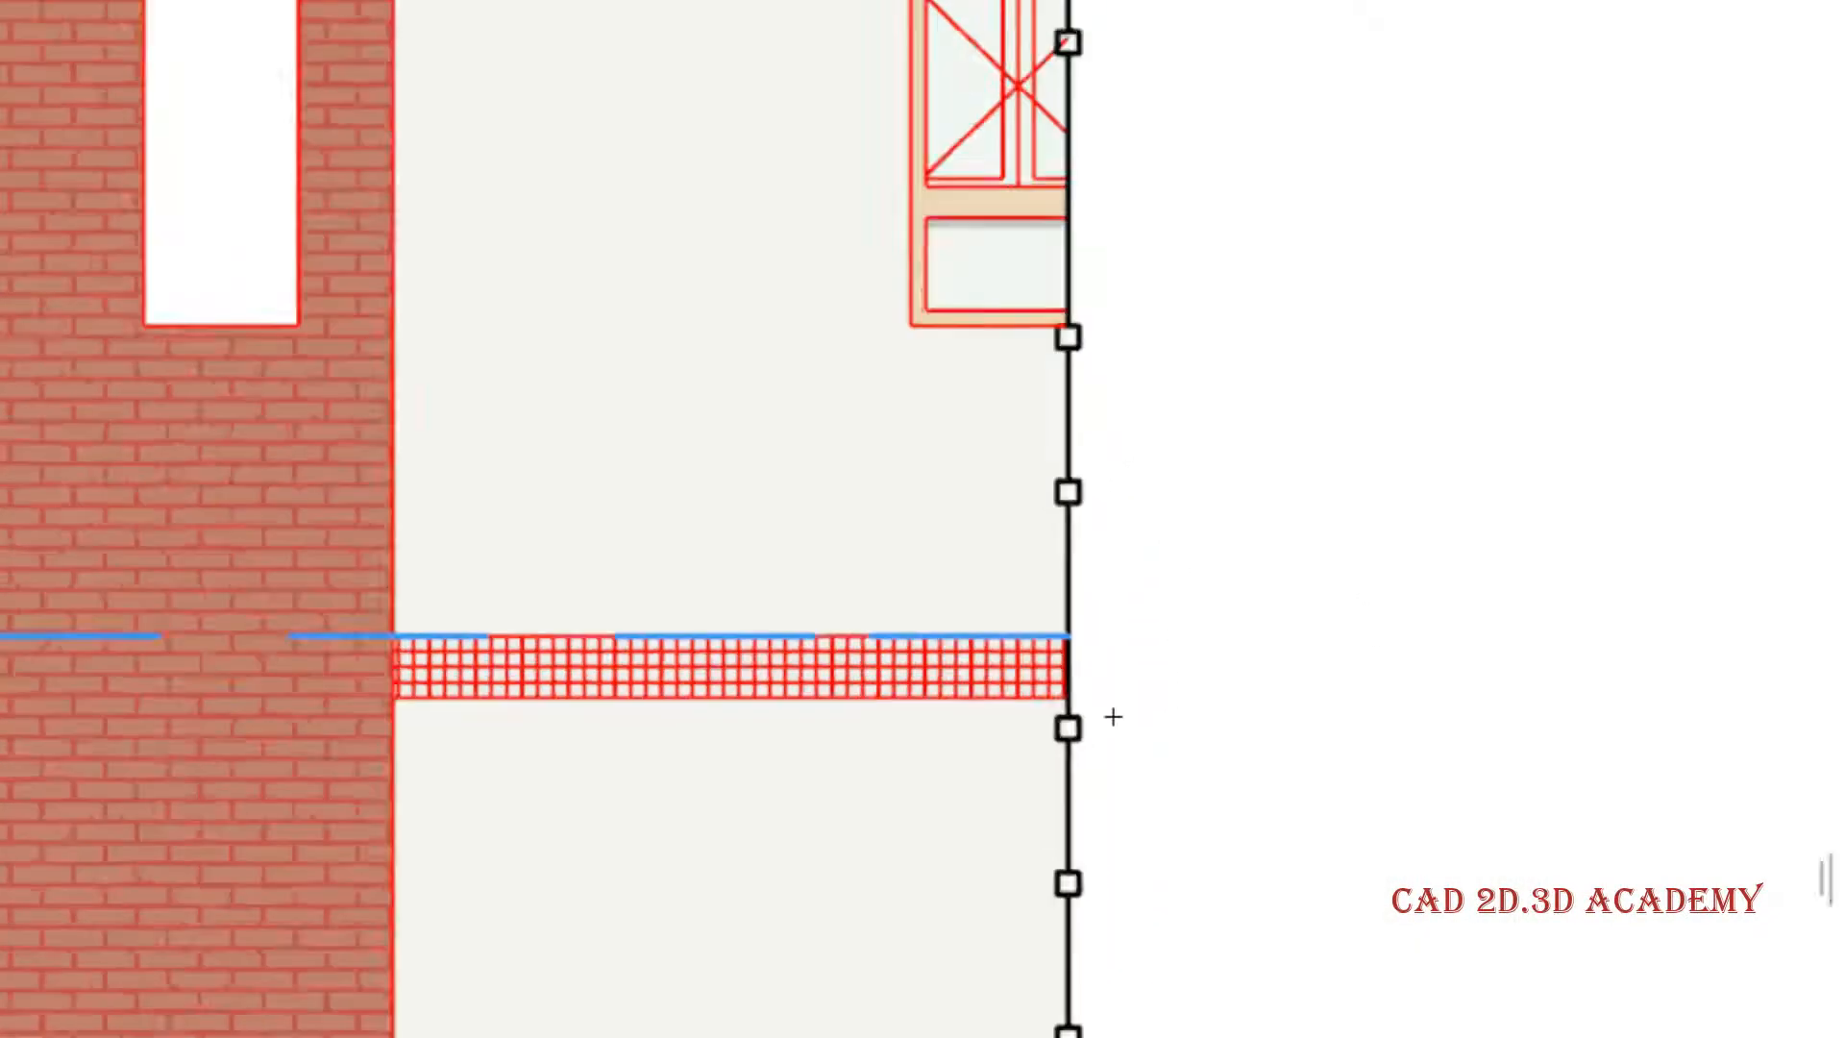
{"action": "scroll", "coordinate": [1117, 768], "scroll_direction": "down", "scroll_amount": 1}
{"action": "mouse_move", "coordinate": [1119, 574]}
{"action": "middle_mouse_down"}
{"action": "mouse_move", "coordinate": [1133, 735]}
{"action": "mouse_move", "coordinate": [1115, 539]}
{"action": "middle_mouse_up"}
{"action": "middle_click_drag", "start_coordinate": [1136, 823], "coordinate": [1165, 519]}
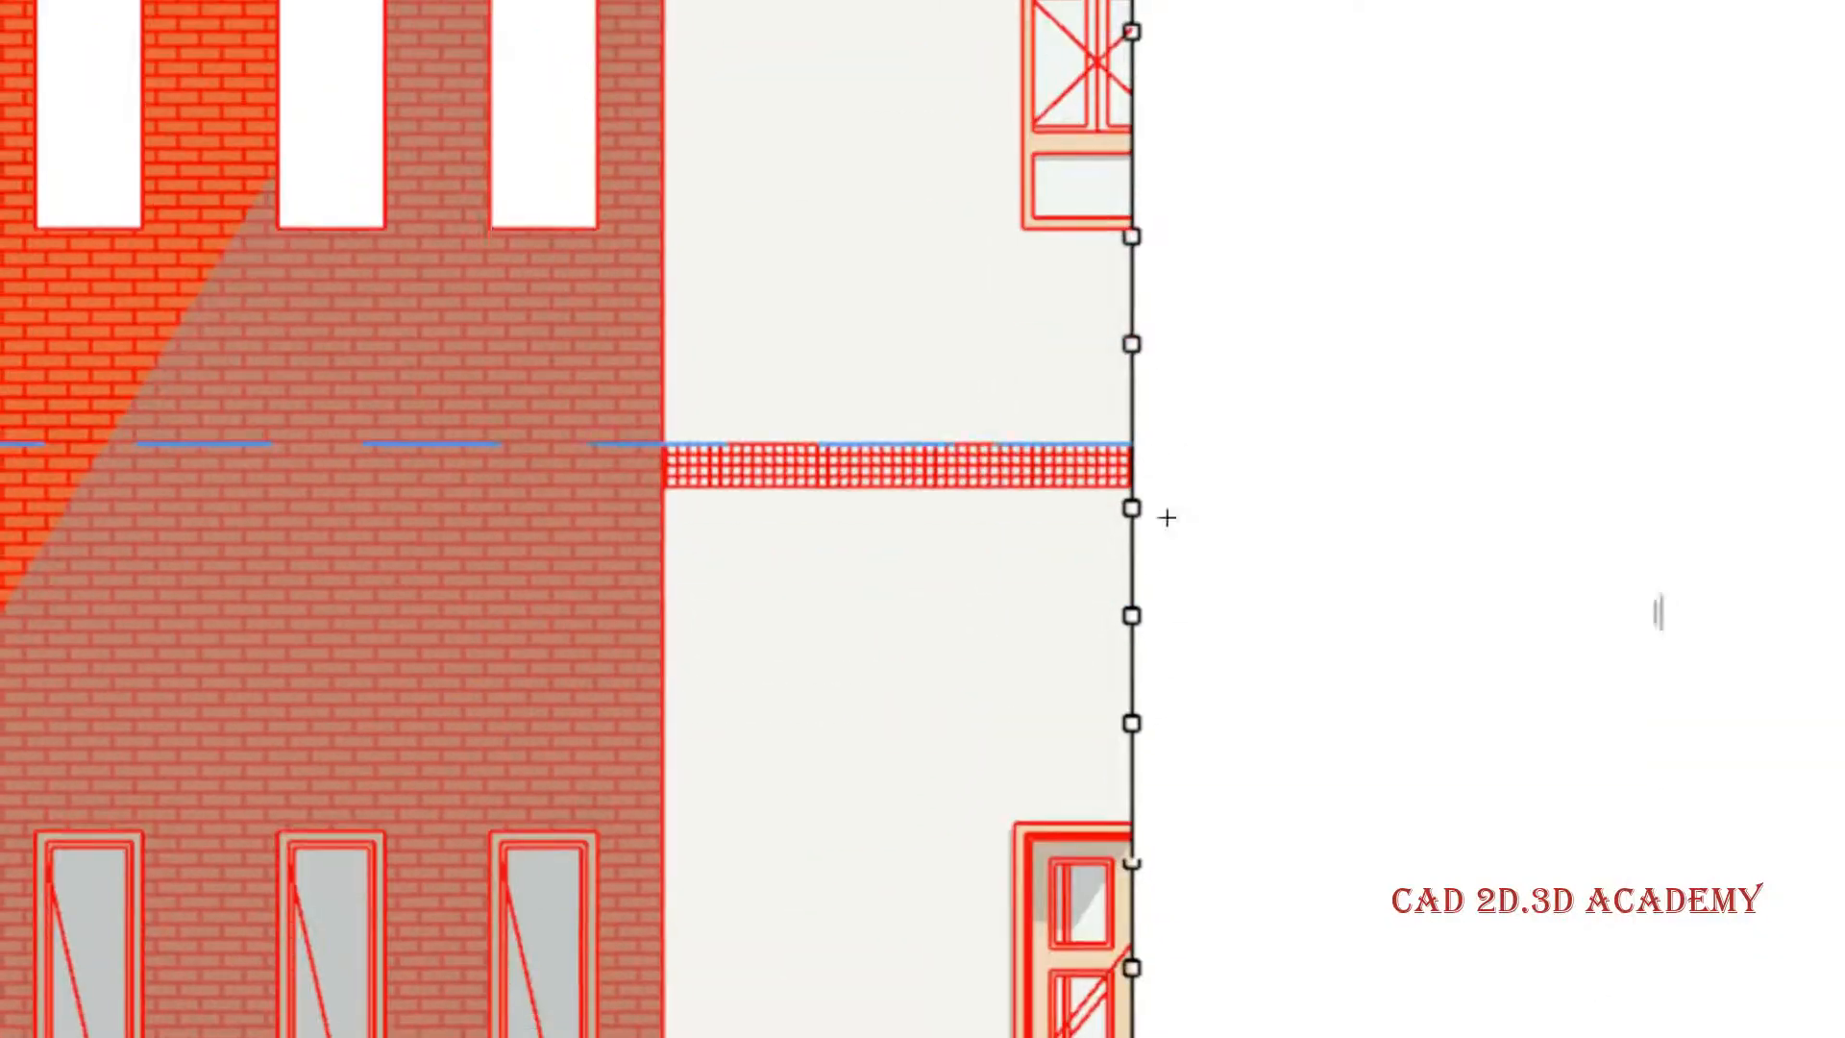
{"action": "middle_click_drag", "start_coordinate": [1170, 727], "coordinate": [1196, 492]}
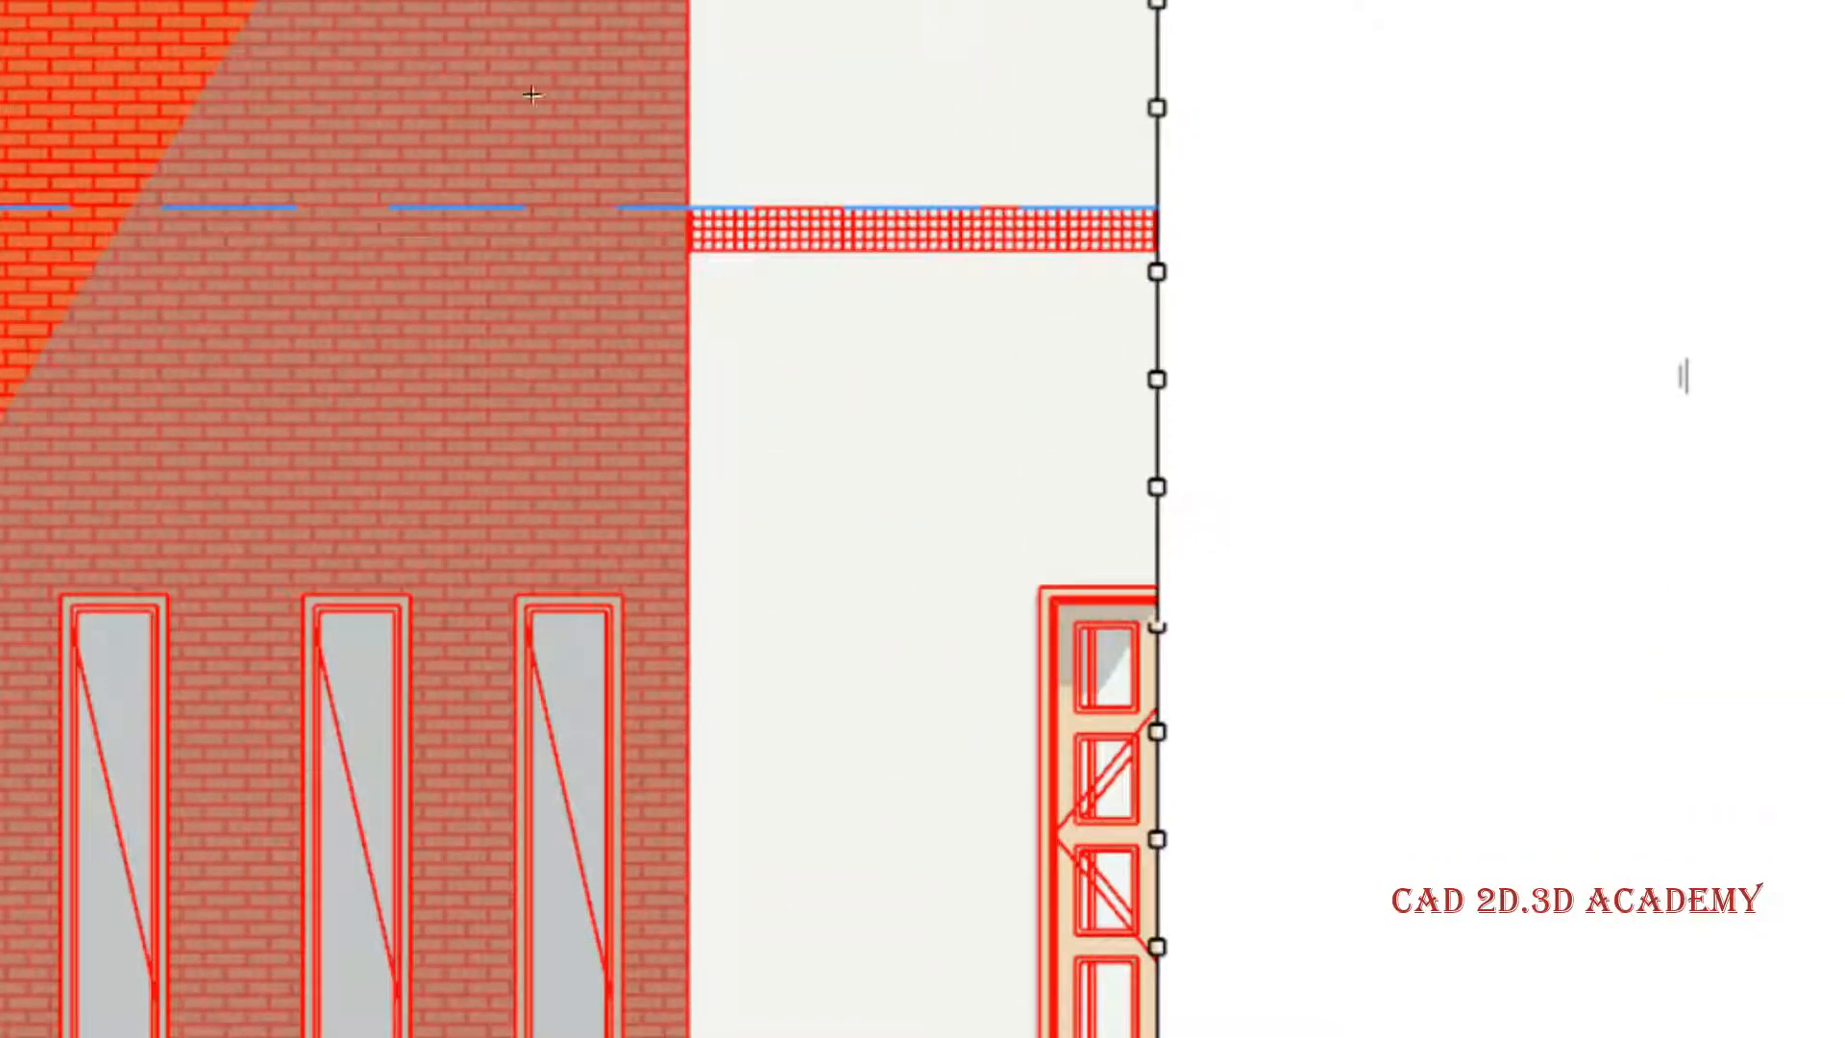
- Change the section's border line to the orange 0.10 mm pen 75, apply it and check the building's cut-off edge
{"action": "right_click", "coordinate": [340, 2]}
{"action": "left_click", "coordinate": [495, 246]}
{"action": "scroll", "coordinate": [1840, 533], "scroll_direction": "down", "scroll_amount": 6}
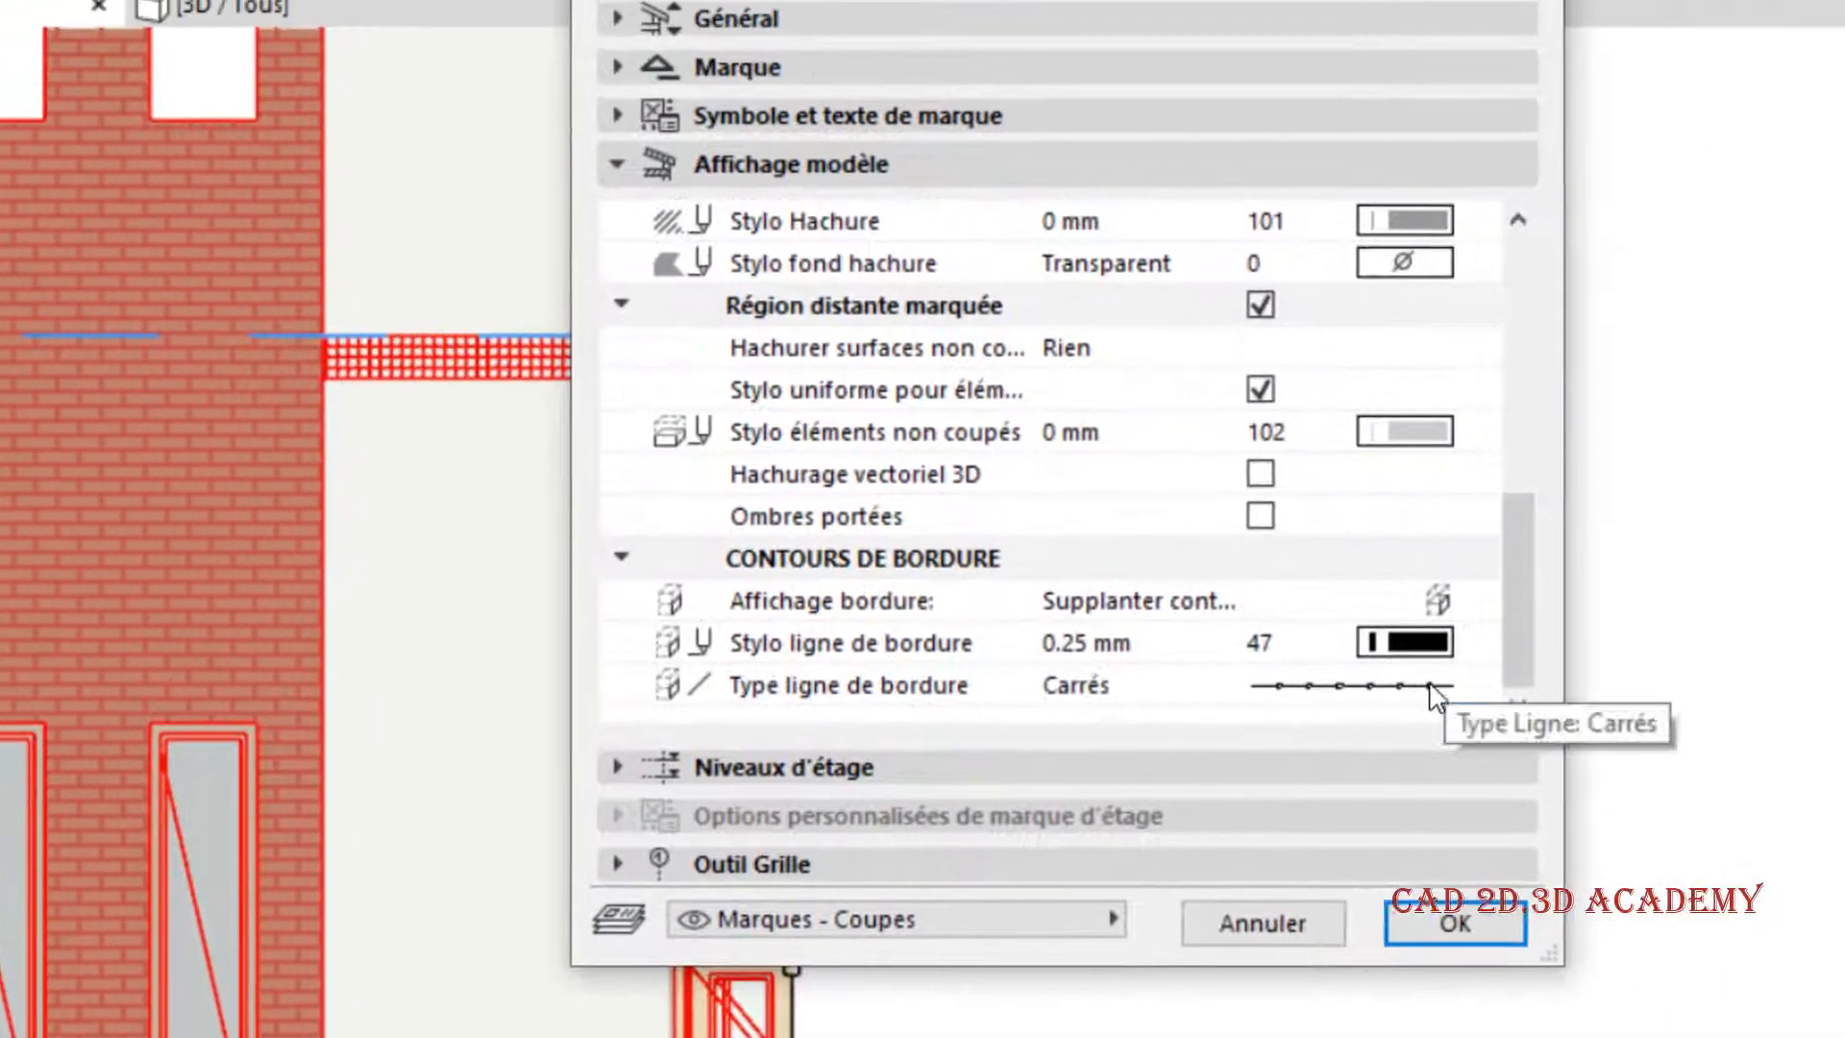
{"action": "left_click", "coordinate": [1743, 582]}
{"action": "left_click", "coordinate": [1731, 536]}
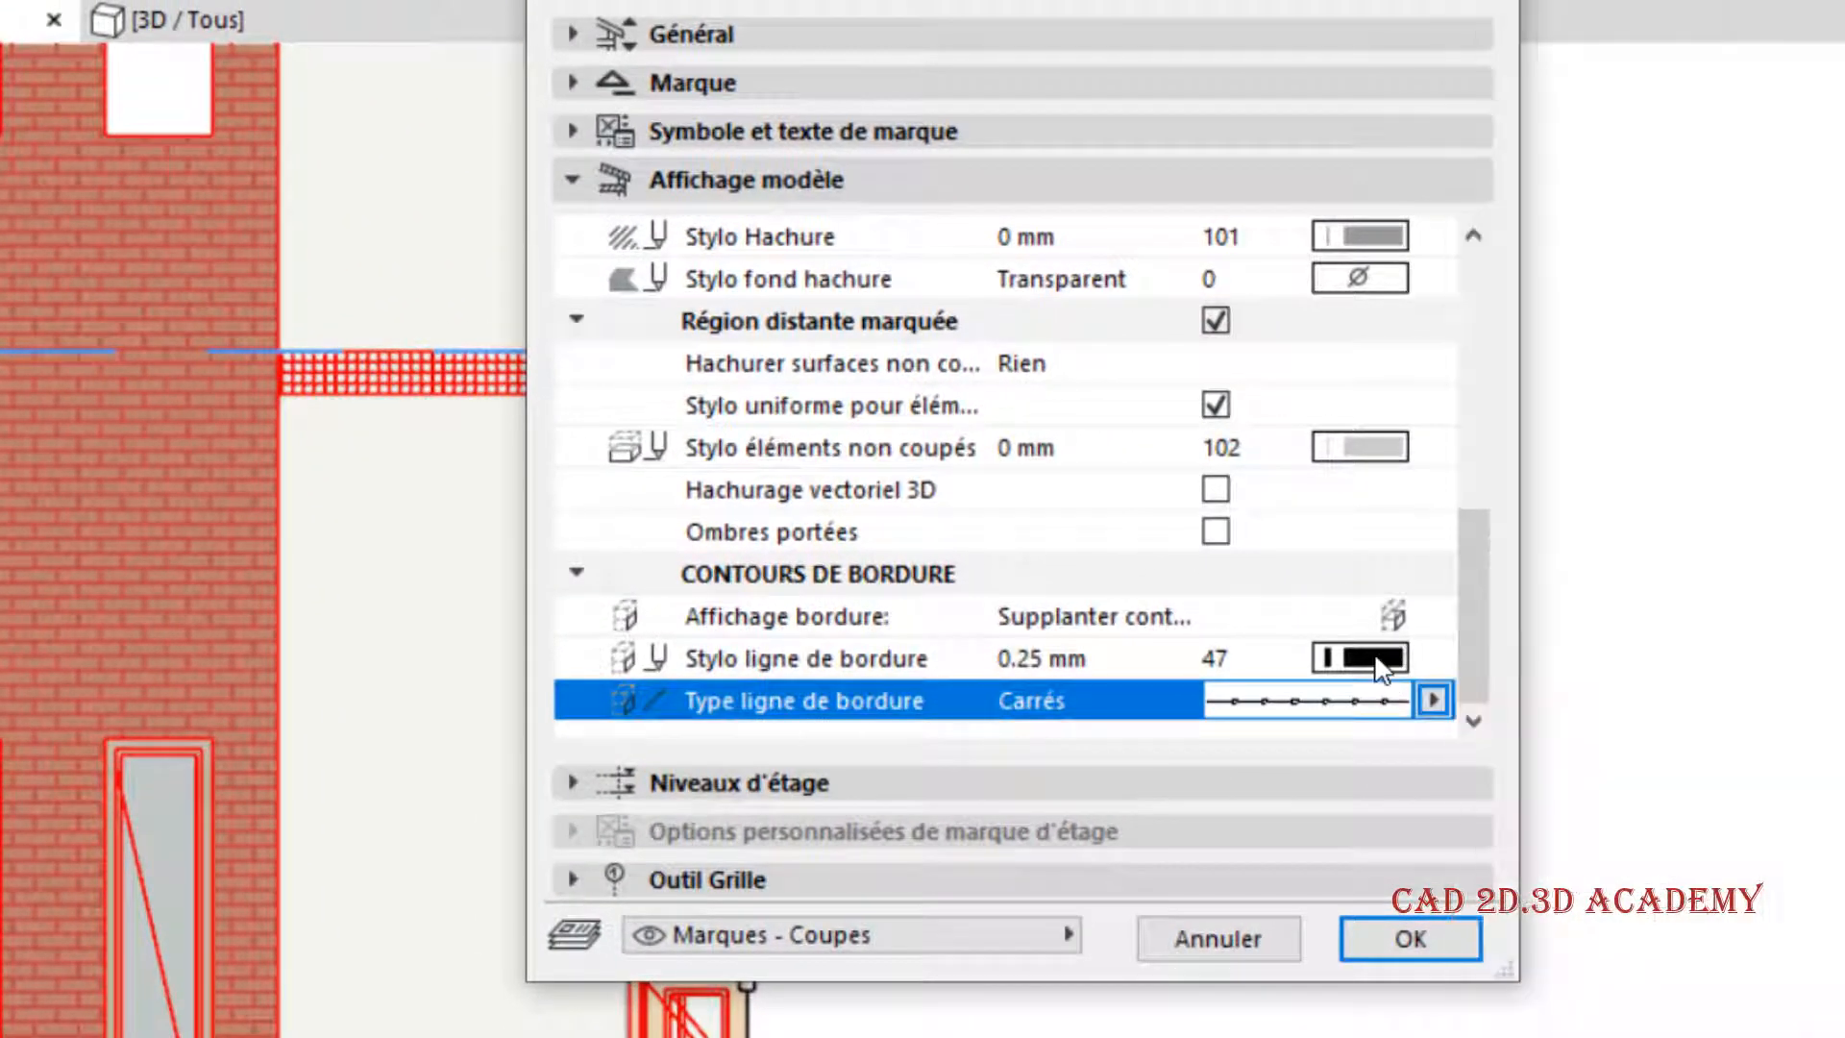
{"action": "left_click", "coordinate": [1731, 536]}
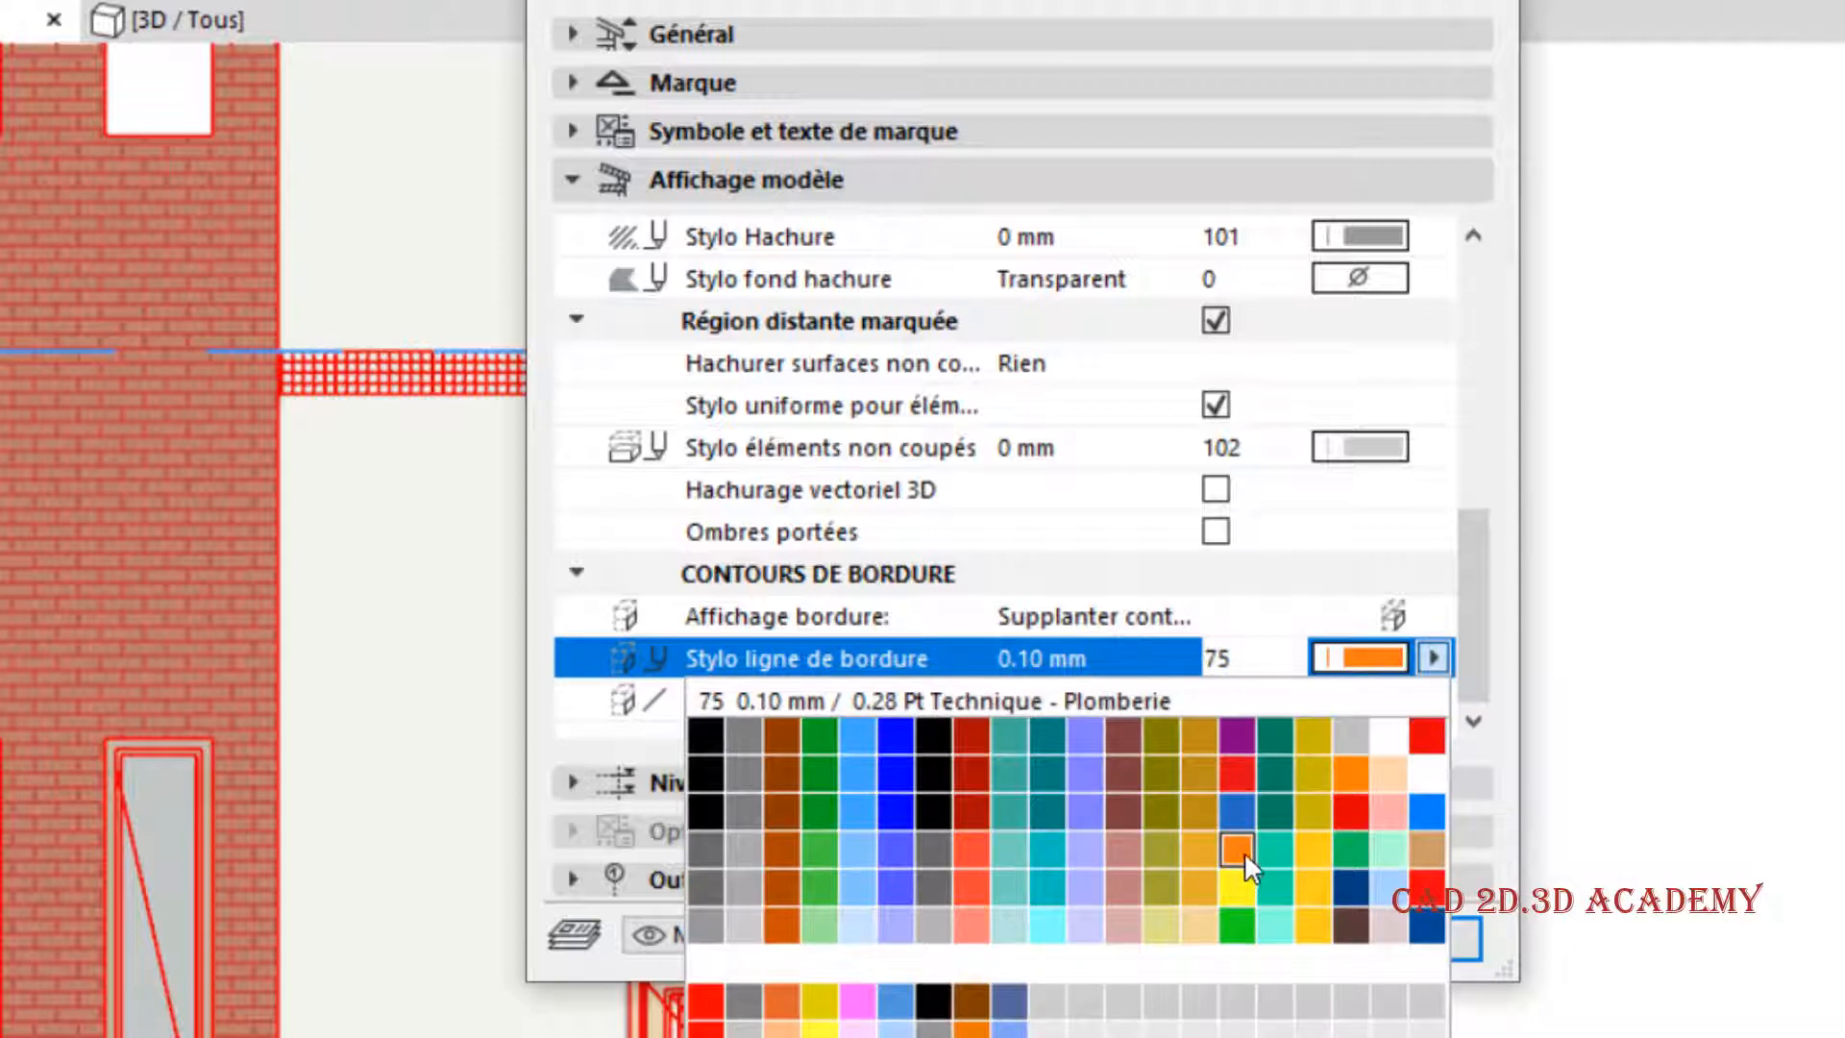
{"action": "left_click", "coordinate": [1239, 850]}
{"action": "left_click", "coordinate": [1430, 946]}
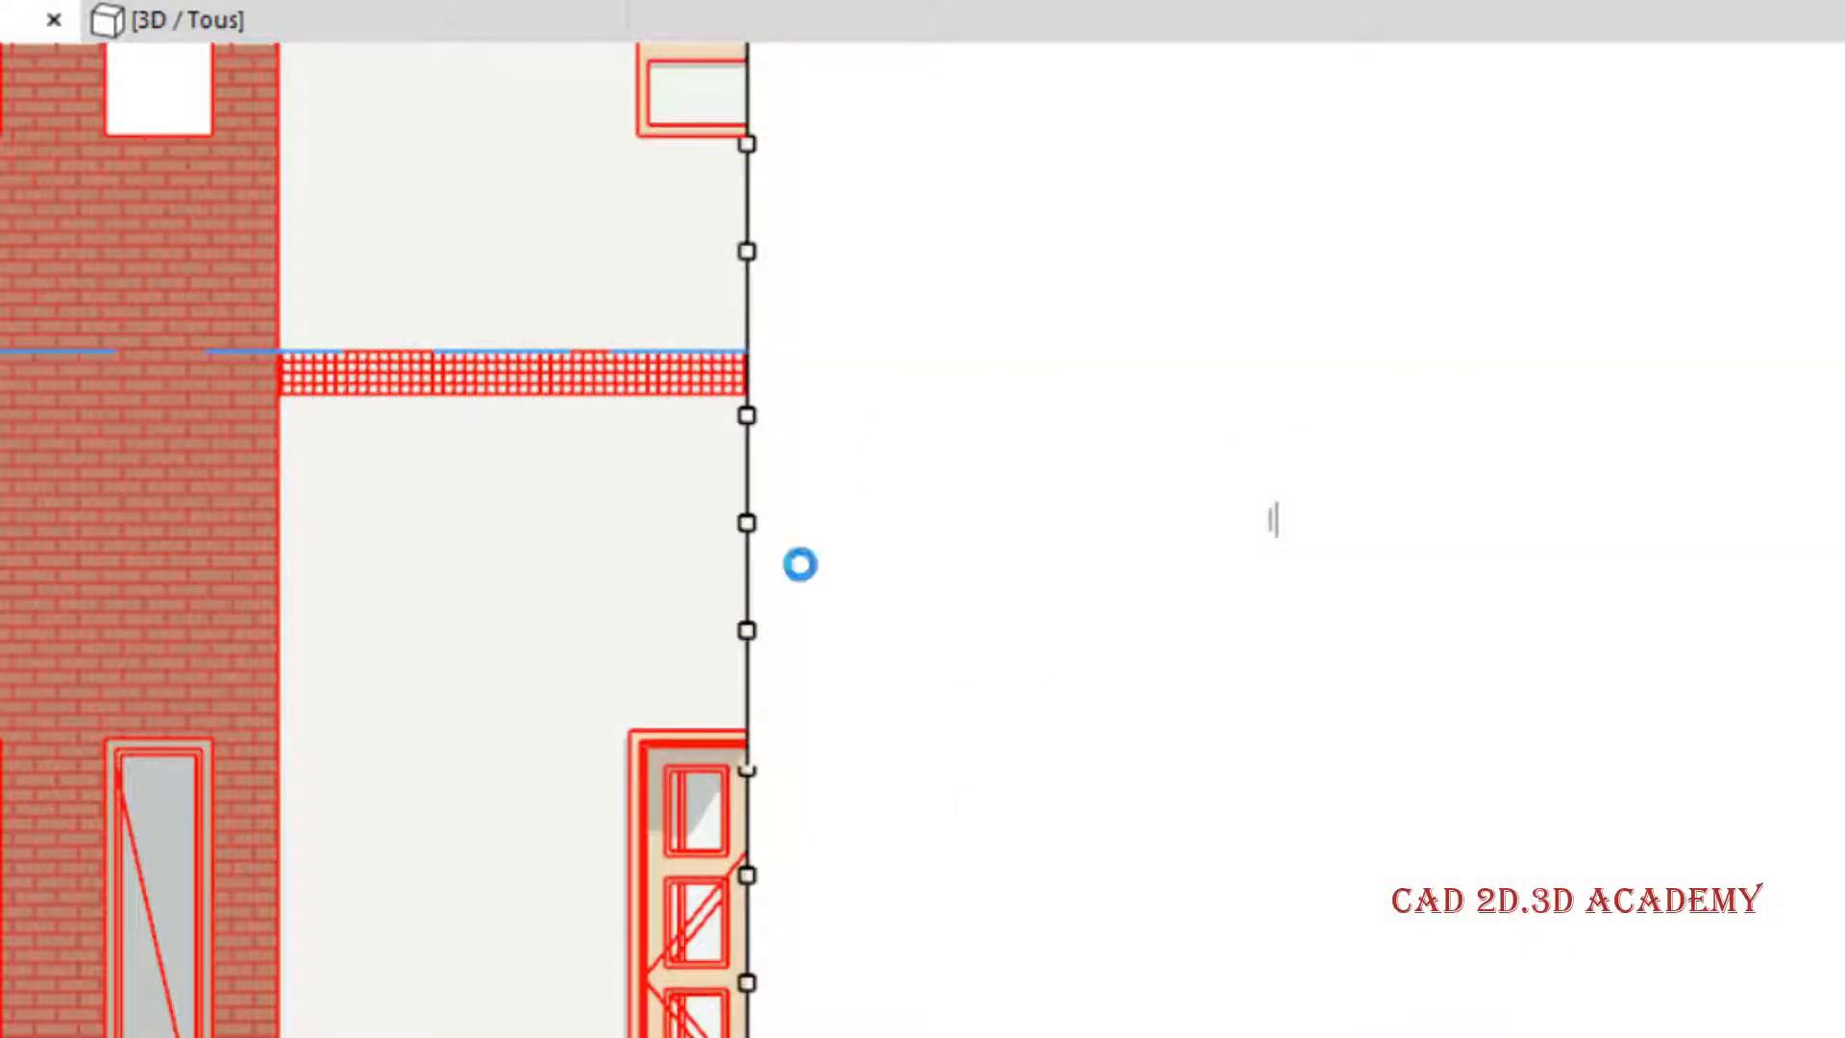
{"action": "scroll", "coordinate": [794, 539], "scroll_direction": "down", "scroll_amount": 4}
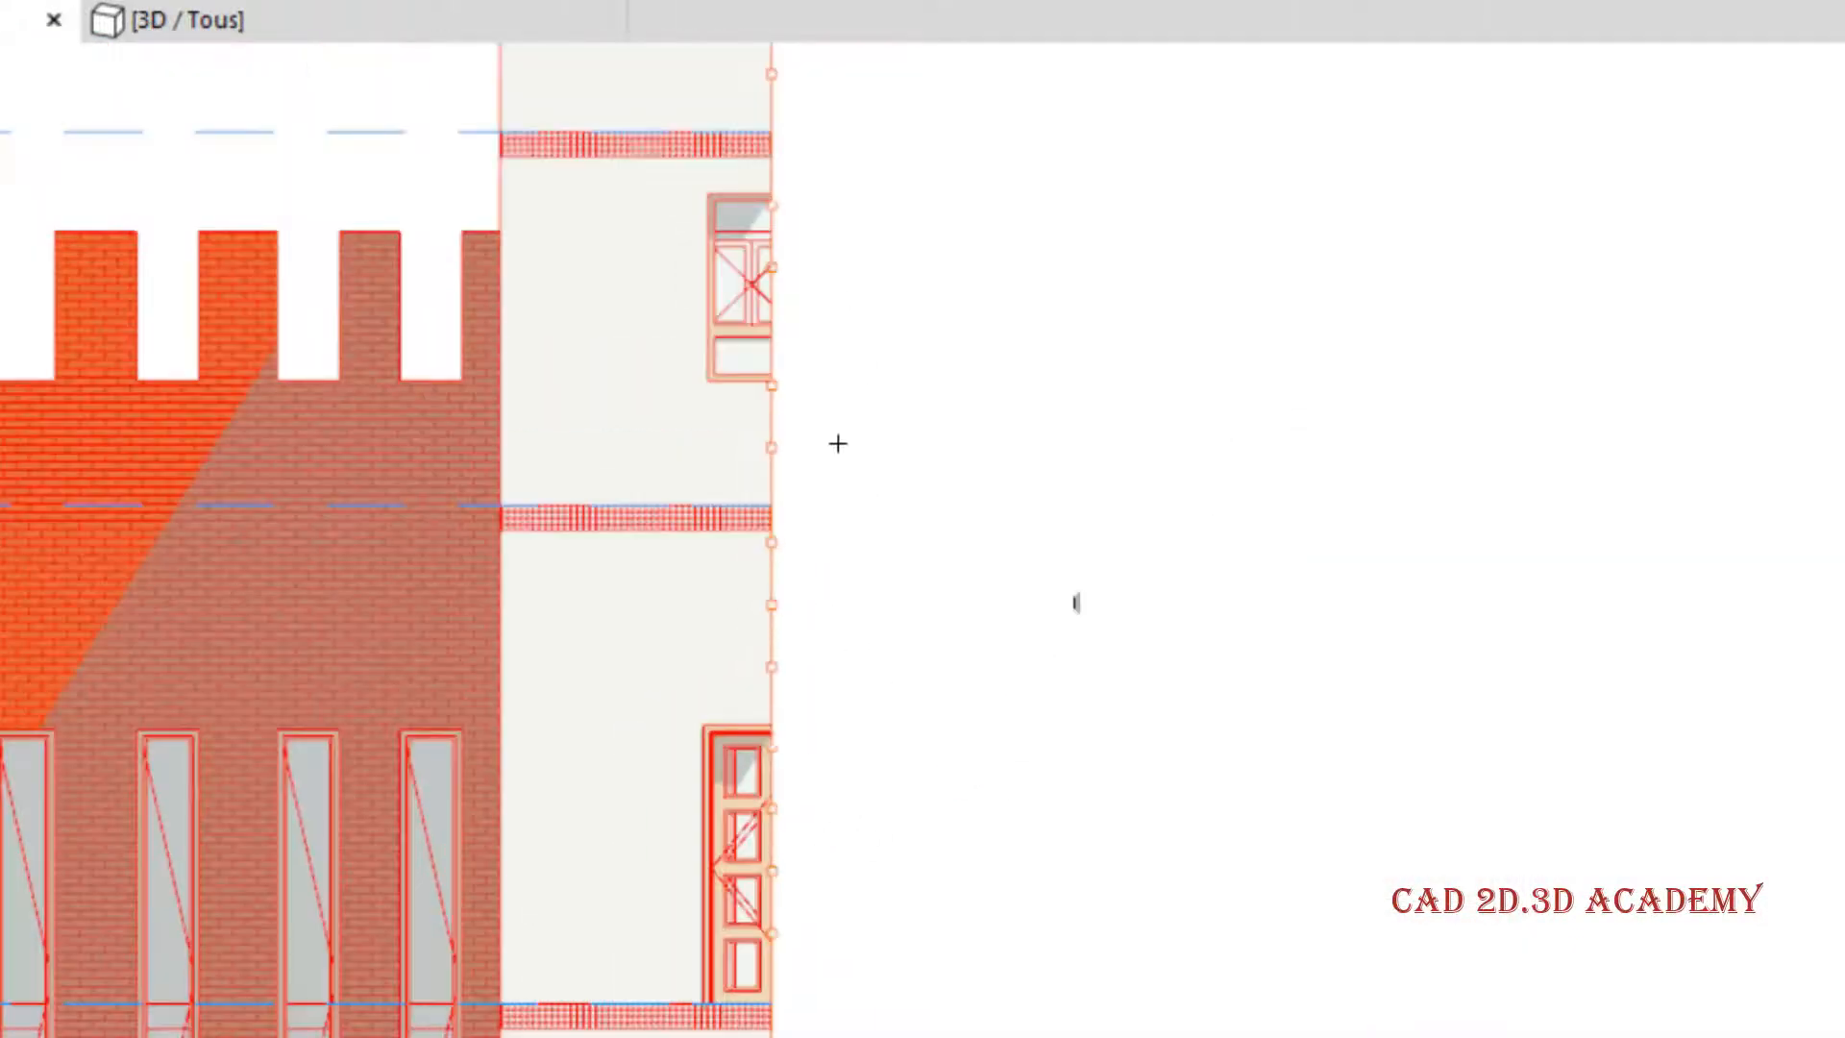
{"action": "middle_click_drag", "start_coordinate": [837, 614], "coordinate": [879, 775]}
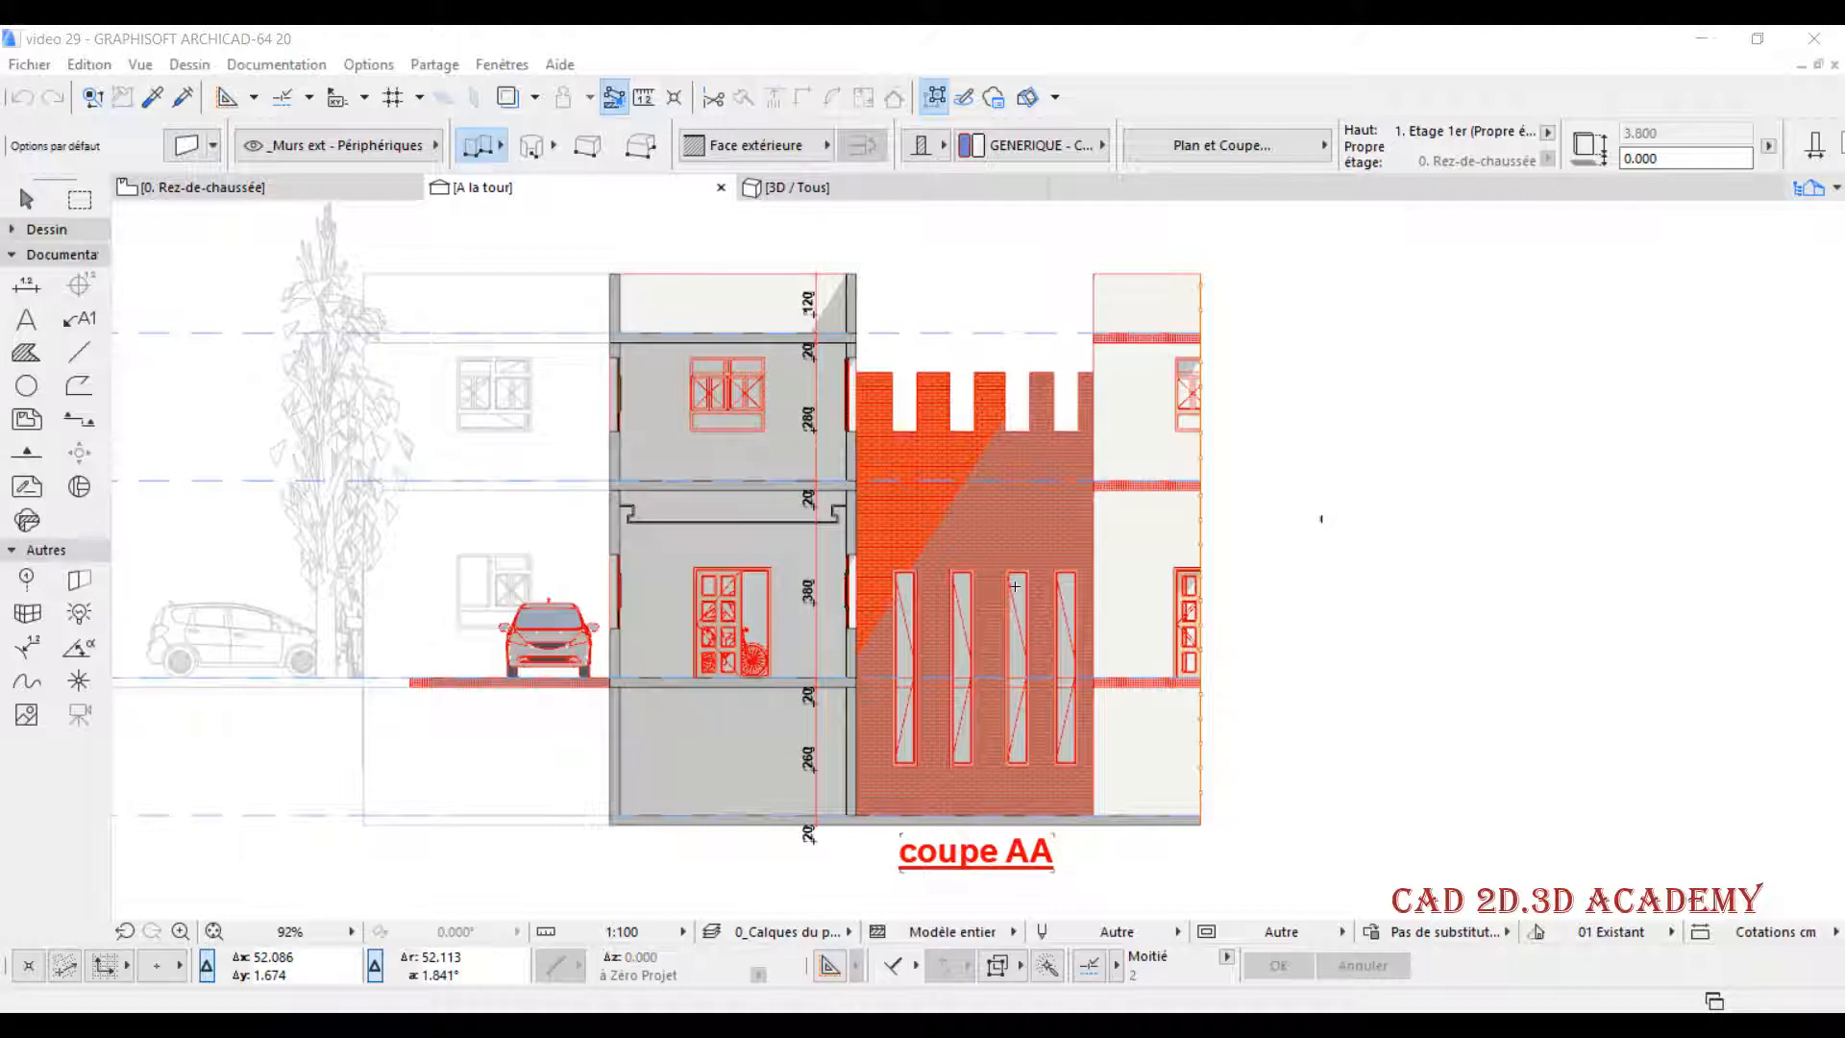
- In the A la tour section settings, turn off the uniform pen for both cut and uncut elements
{"action": "right_click", "coordinate": [535, 189]}
{"action": "left_click", "coordinate": [704, 400]}
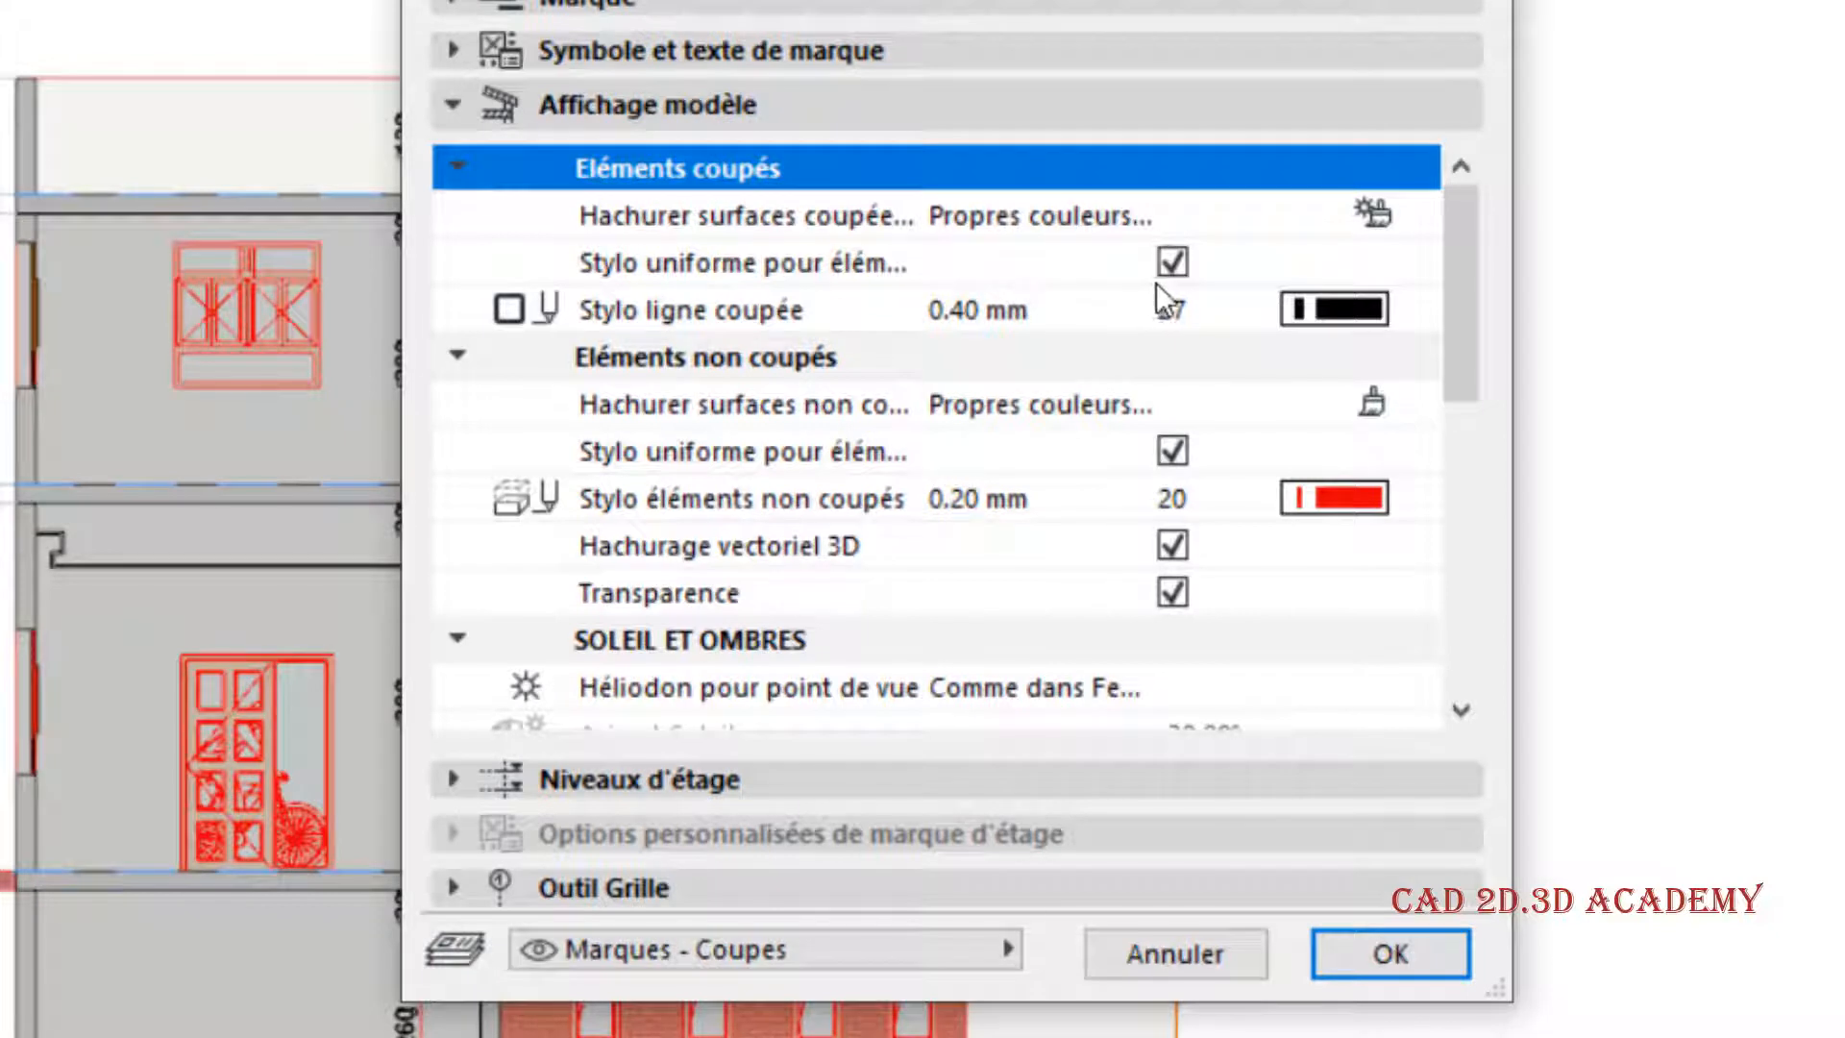
{"action": "left_click", "coordinate": [1180, 267]}
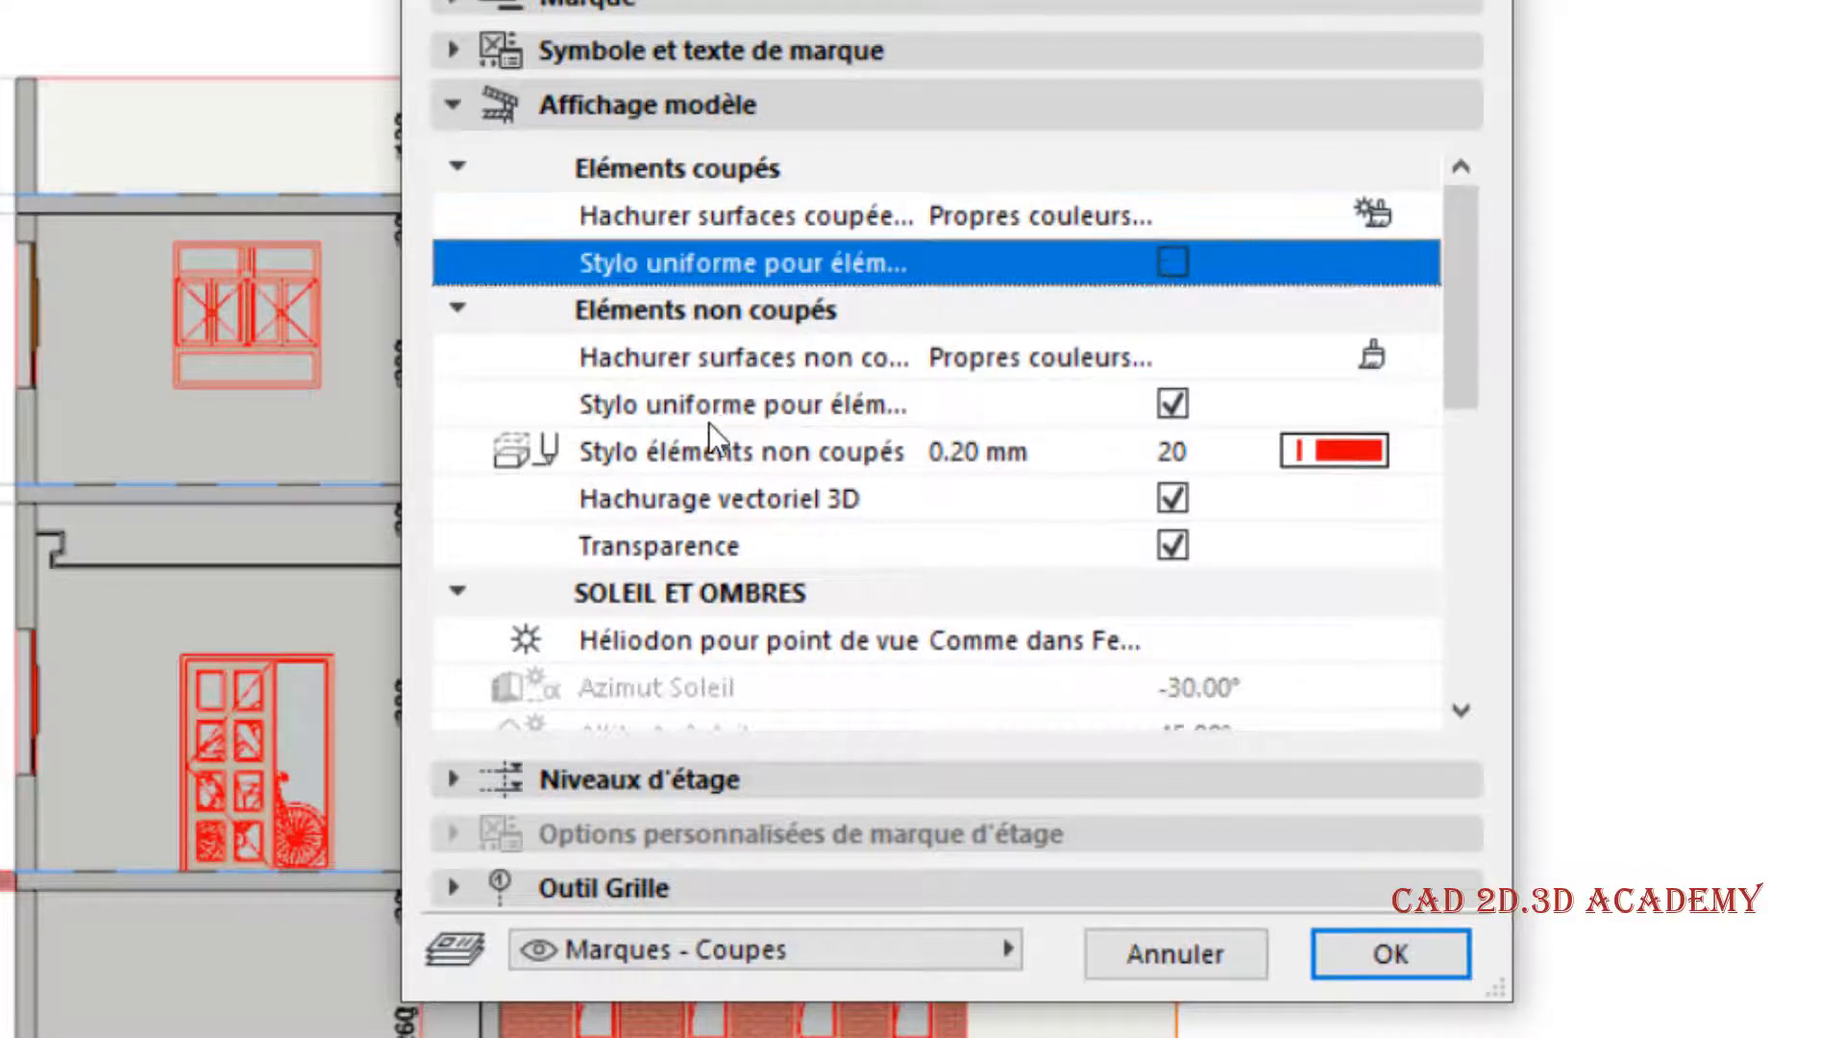
{"action": "left_click", "coordinate": [1174, 408]}
- Disable the section's cast shadows (Ombres portées) and marked distant region (Région distante marquée), and apply the settings
{"action": "scroll", "coordinate": [1189, 433], "scroll_direction": "down", "scroll_amount": 1}
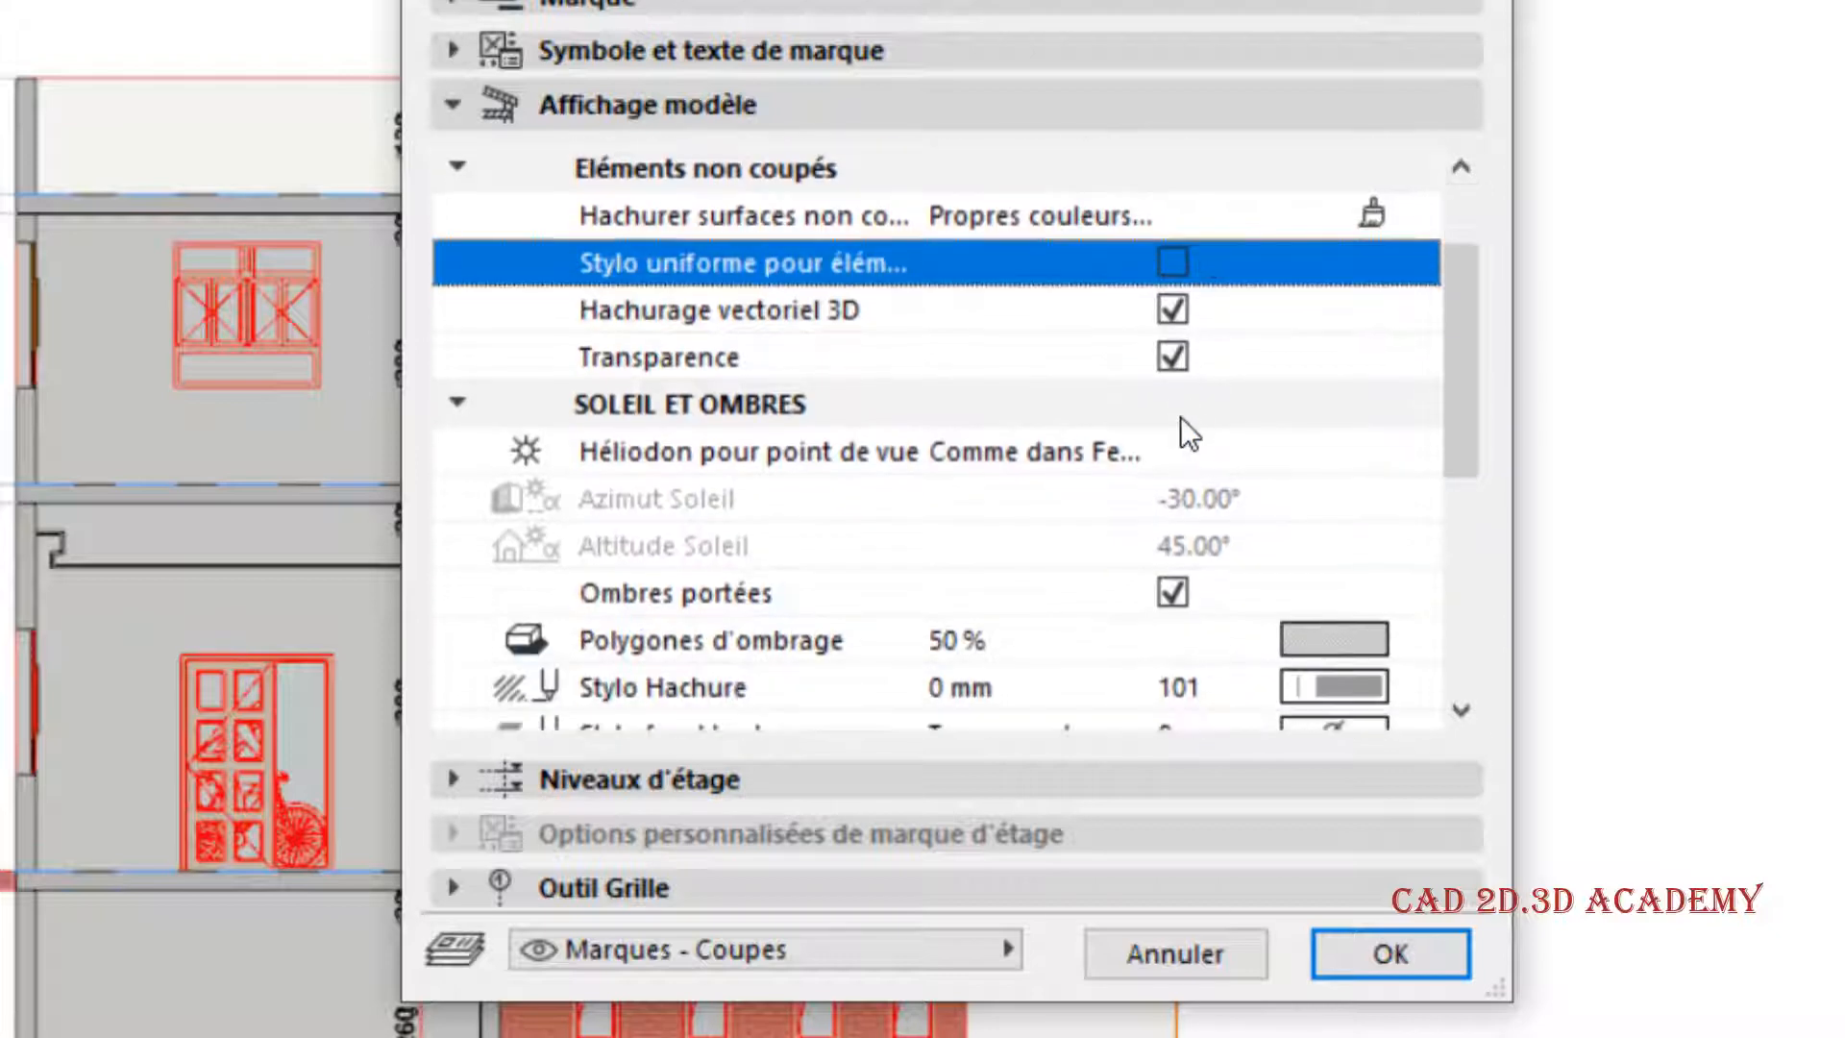
{"action": "scroll", "coordinate": [1115, 506], "scroll_direction": "down", "scroll_amount": 1}
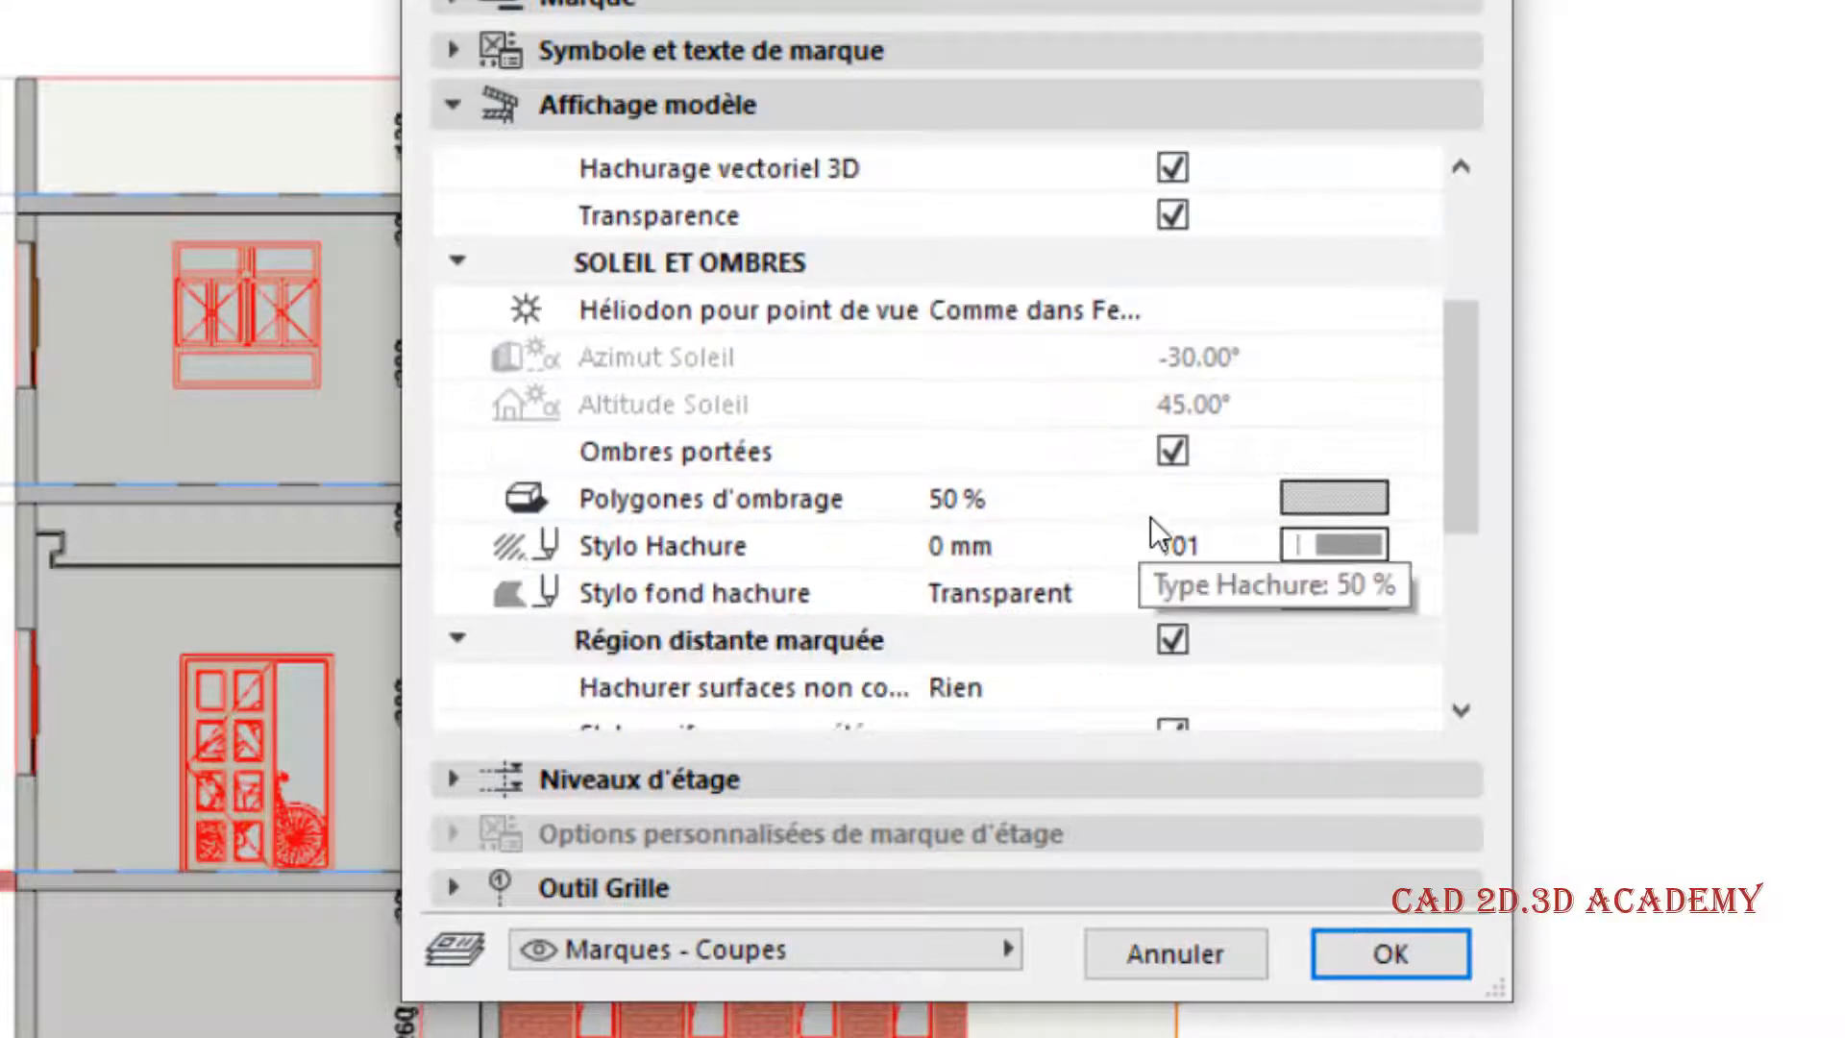
{"action": "left_click", "coordinate": [1172, 451]}
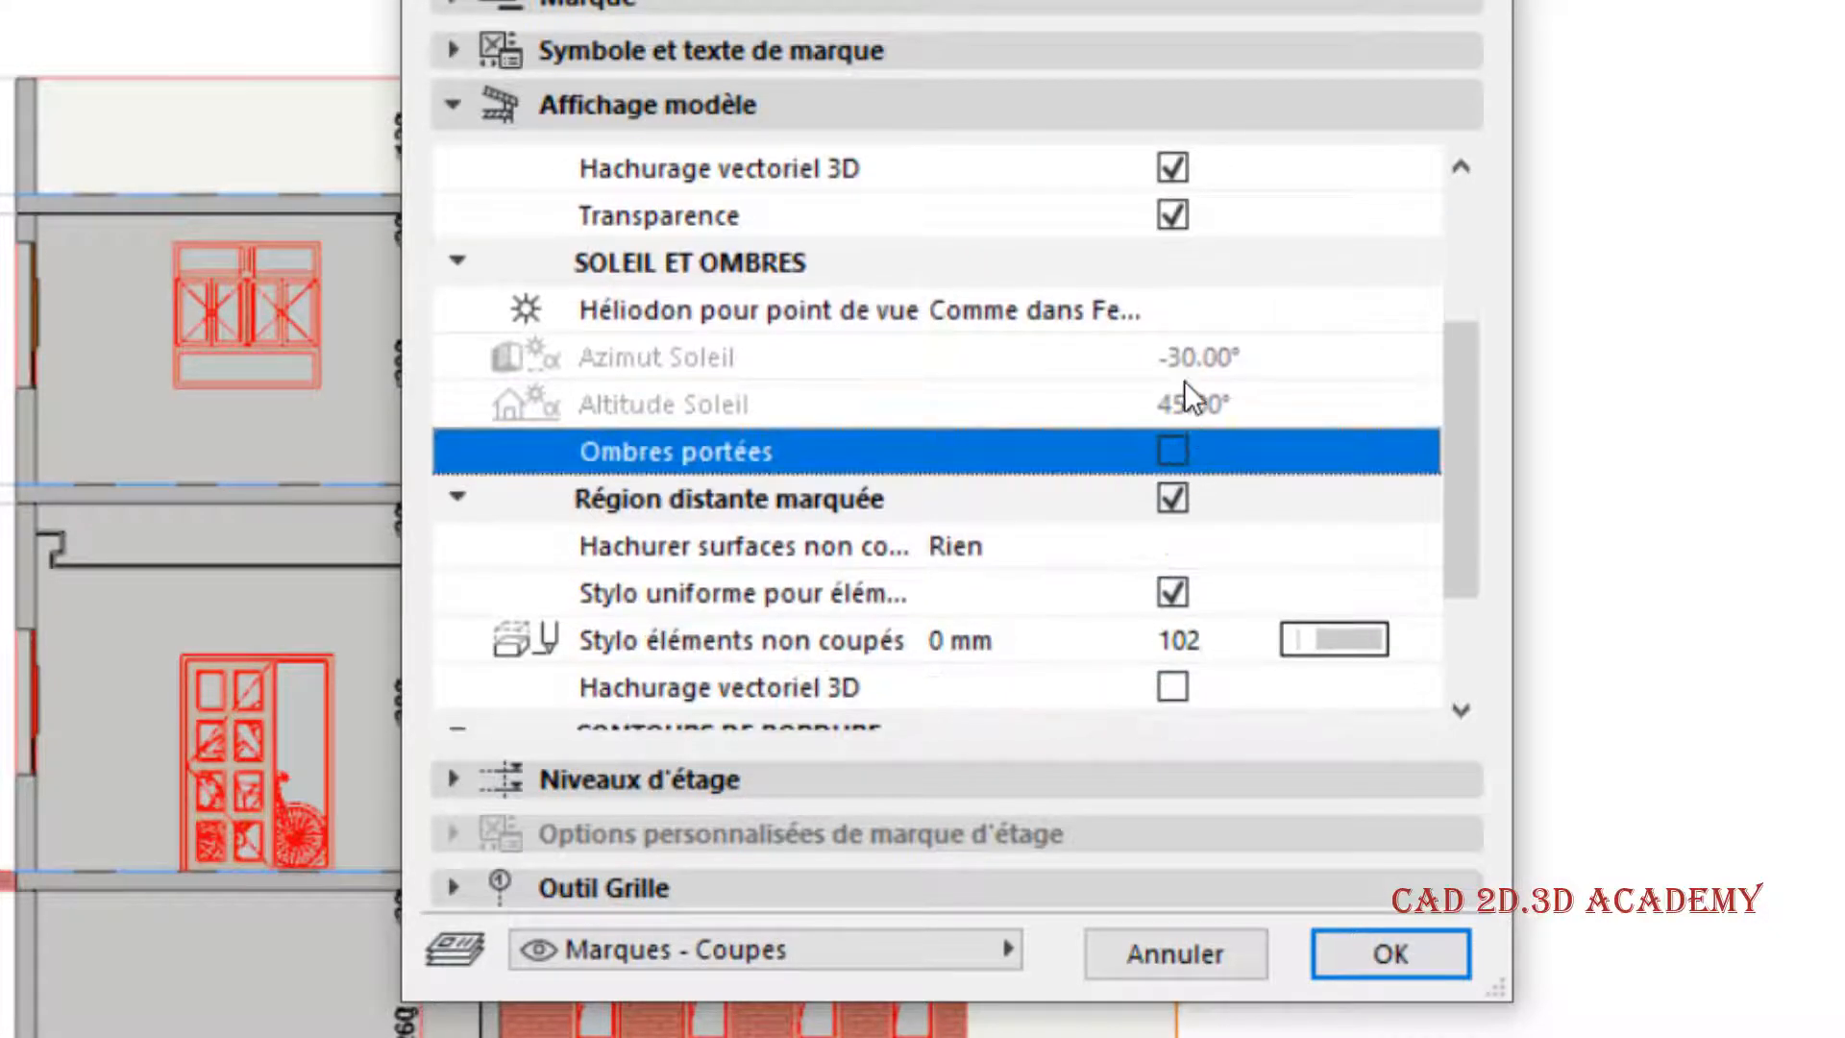
{"action": "scroll", "coordinate": [1194, 408], "scroll_direction": "down", "scroll_amount": 1}
{"action": "scroll", "coordinate": [1194, 412], "scroll_direction": "down", "scroll_amount": 1}
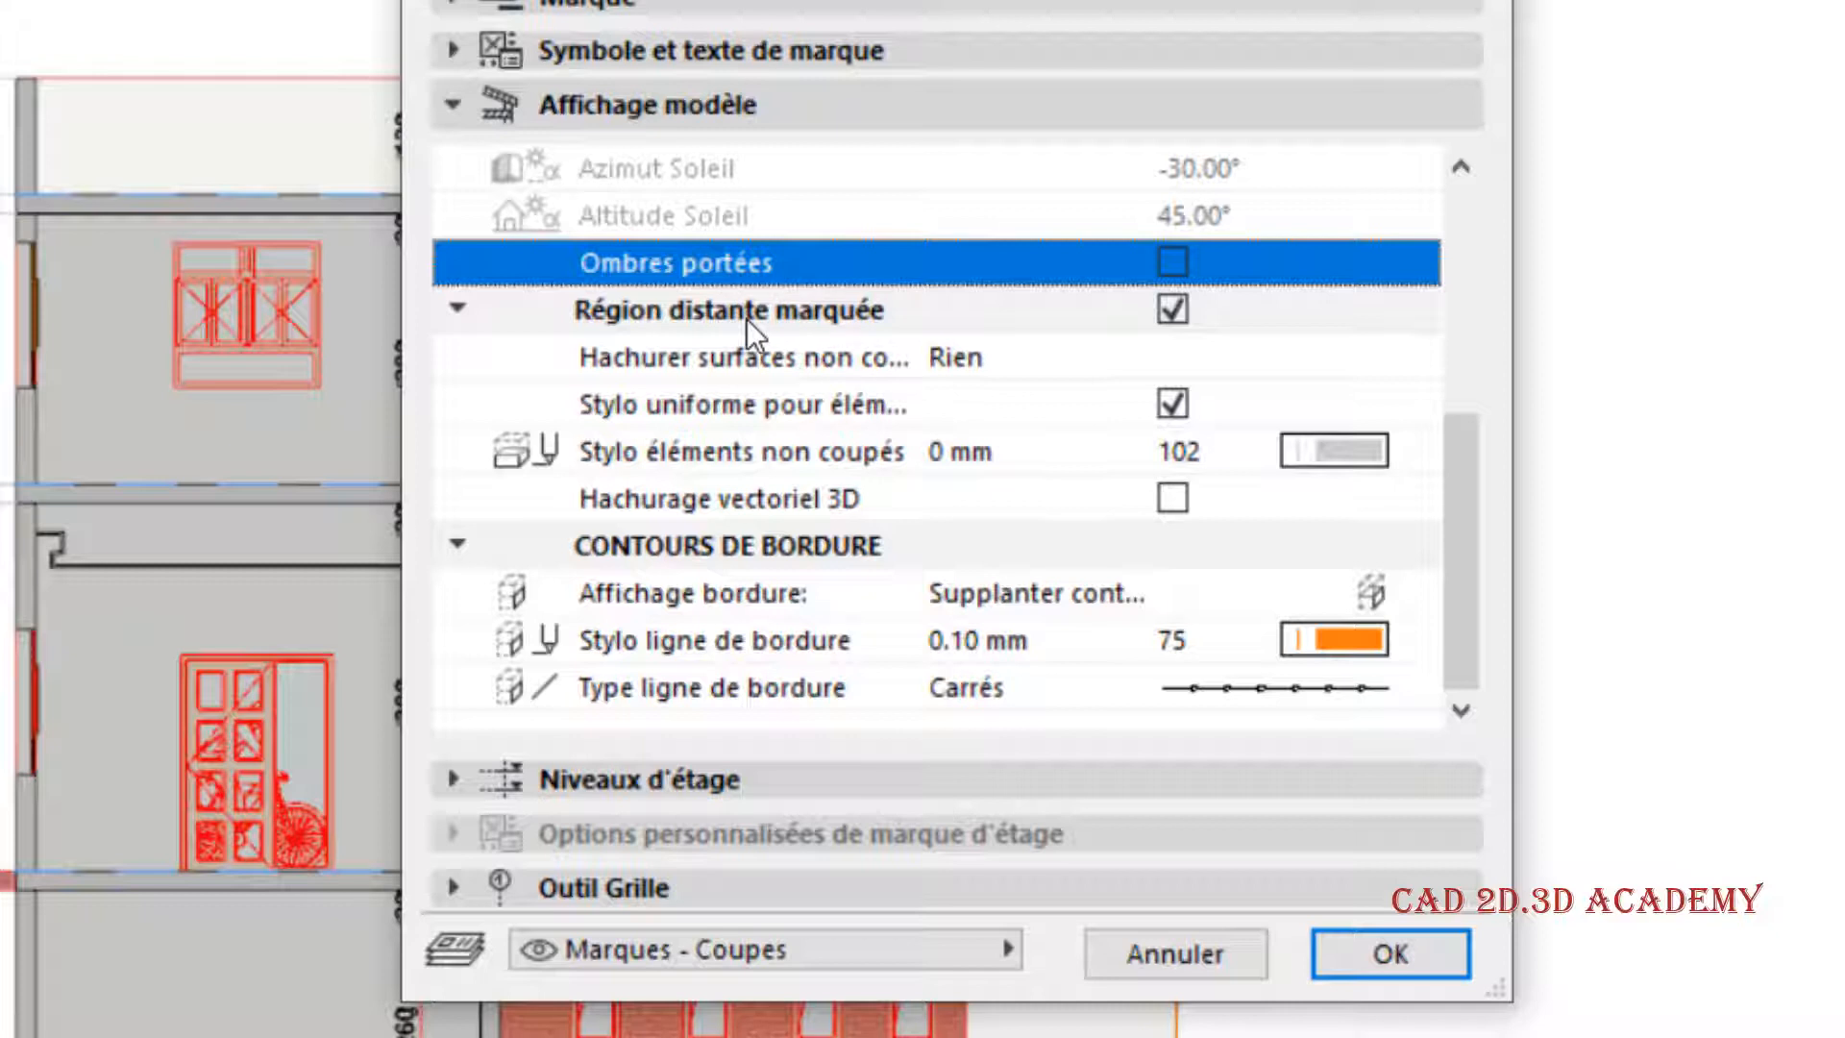
{"action": "left_click", "coordinate": [1172, 309]}
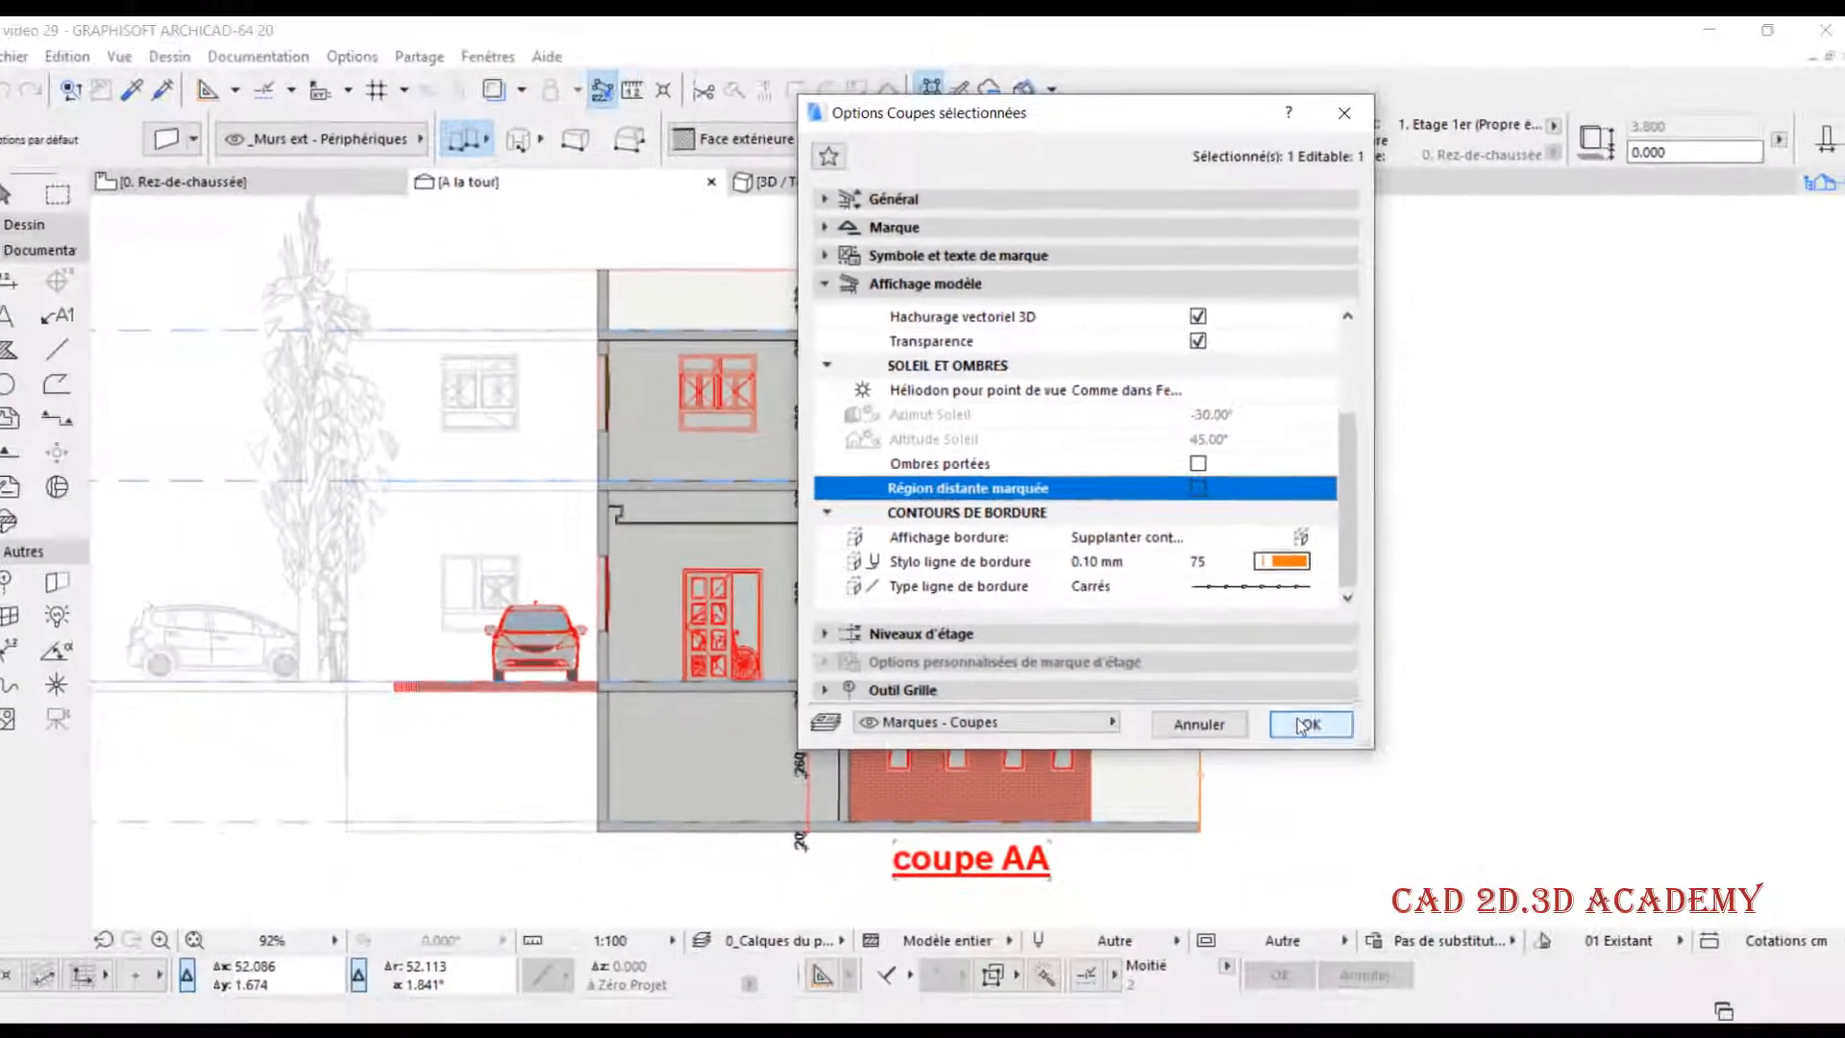
{"action": "left_click", "coordinate": [1391, 953]}
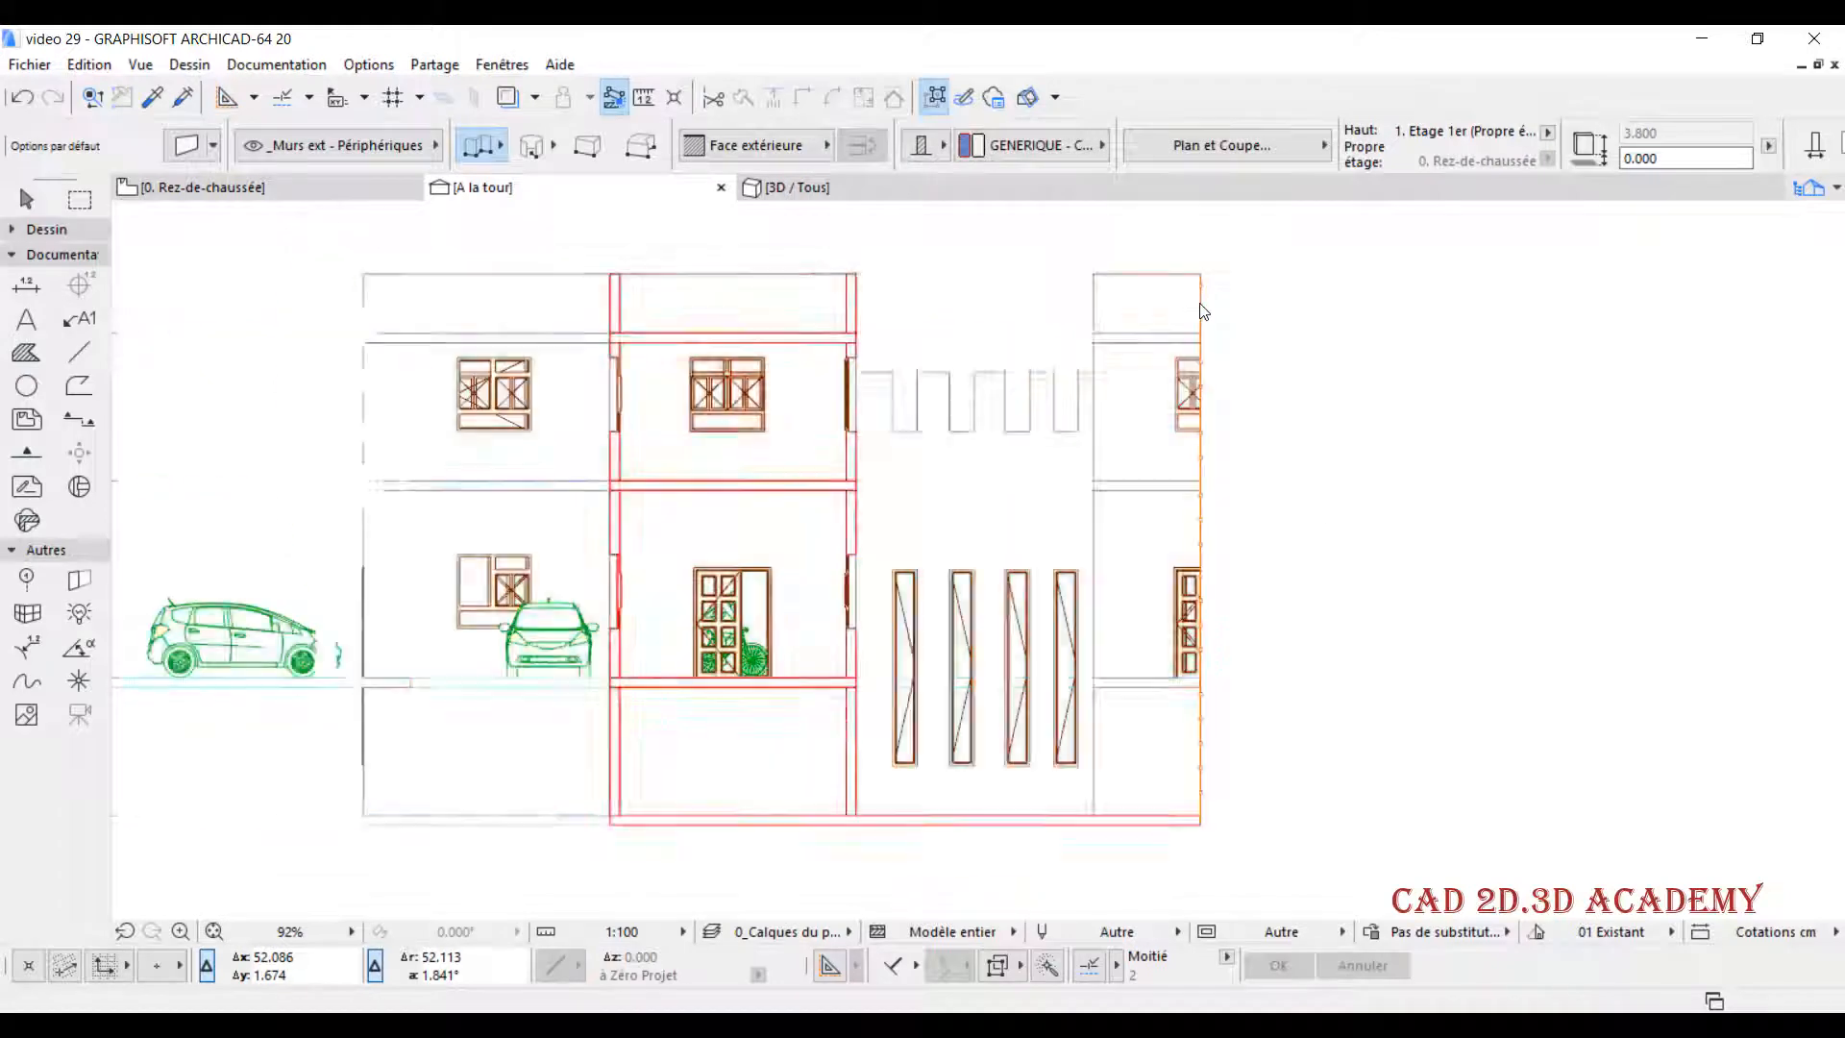
- On the Rez-de-chaussée plan, extend section line A's right end past the right-hand building and return to the A la tour section
{"action": "left_click", "coordinate": [260, 177]}
{"action": "scroll", "coordinate": [984, 771], "scroll_direction": "up", "scroll_amount": 2}
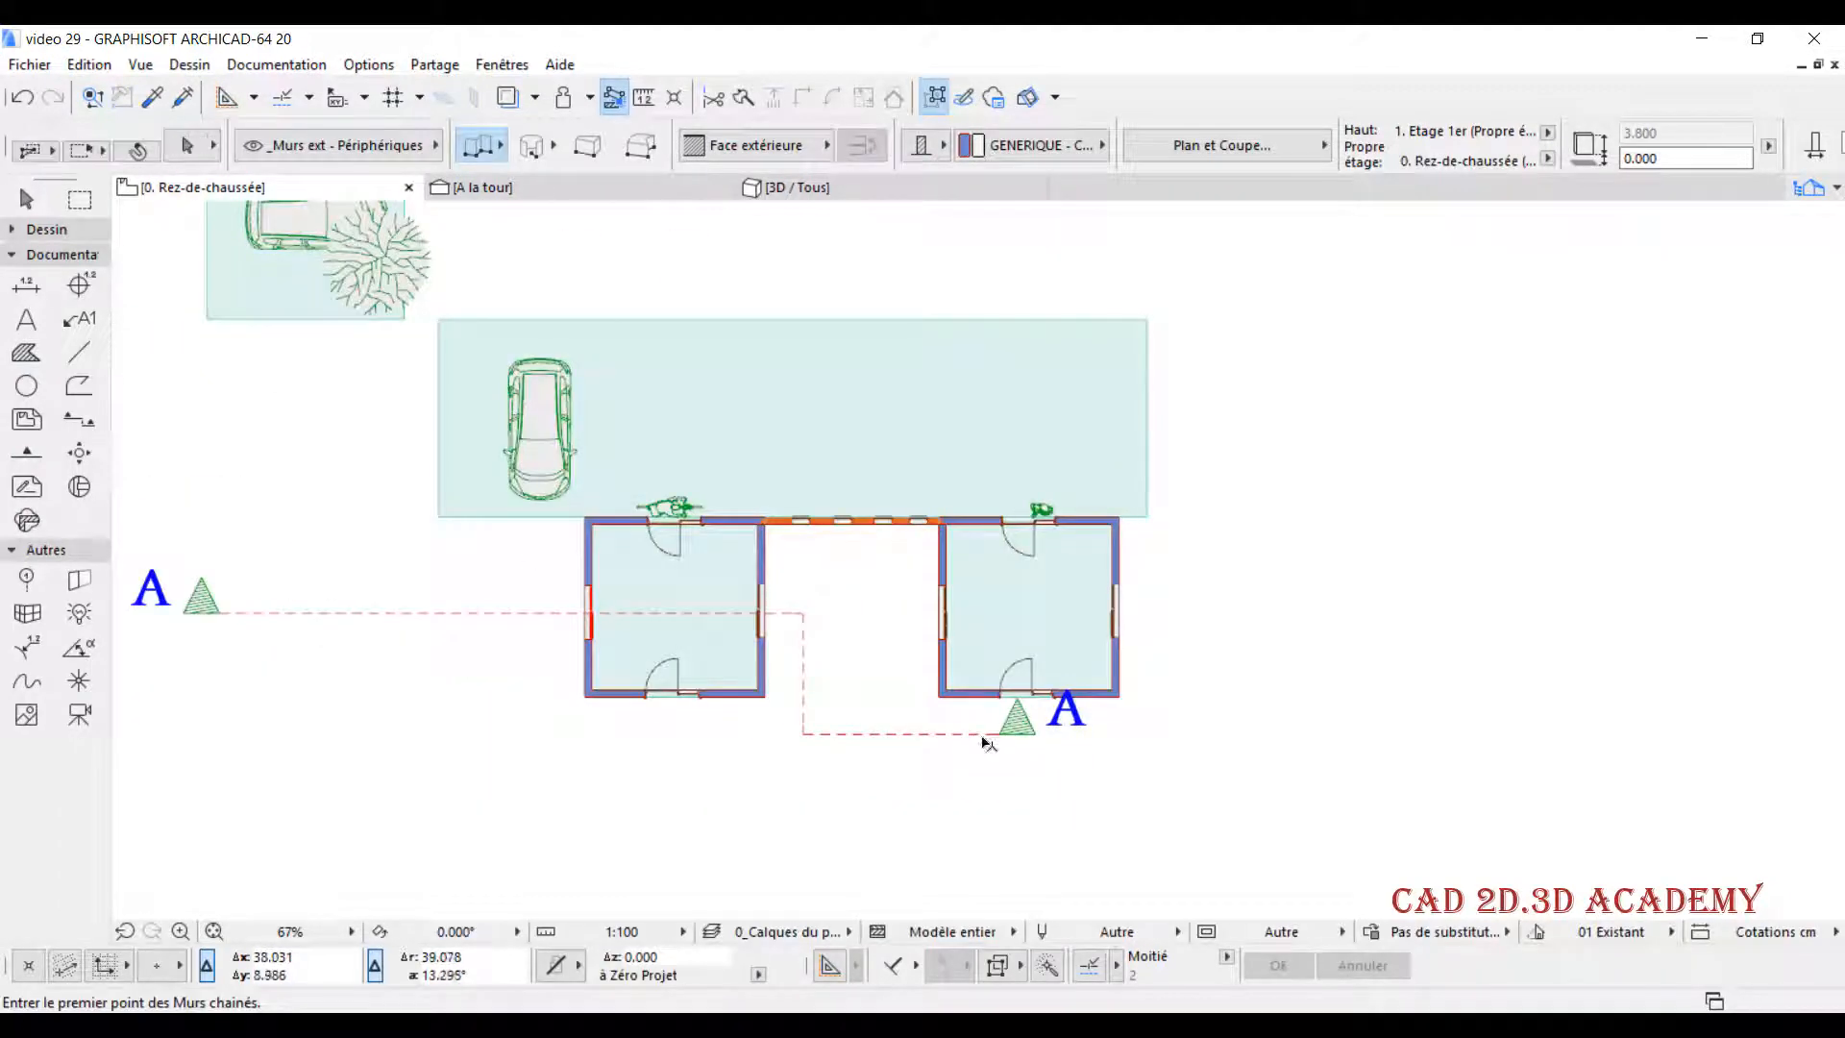
{"action": "left_click", "coordinate": [995, 735]}
{"action": "left_click", "coordinate": [1016, 734]}
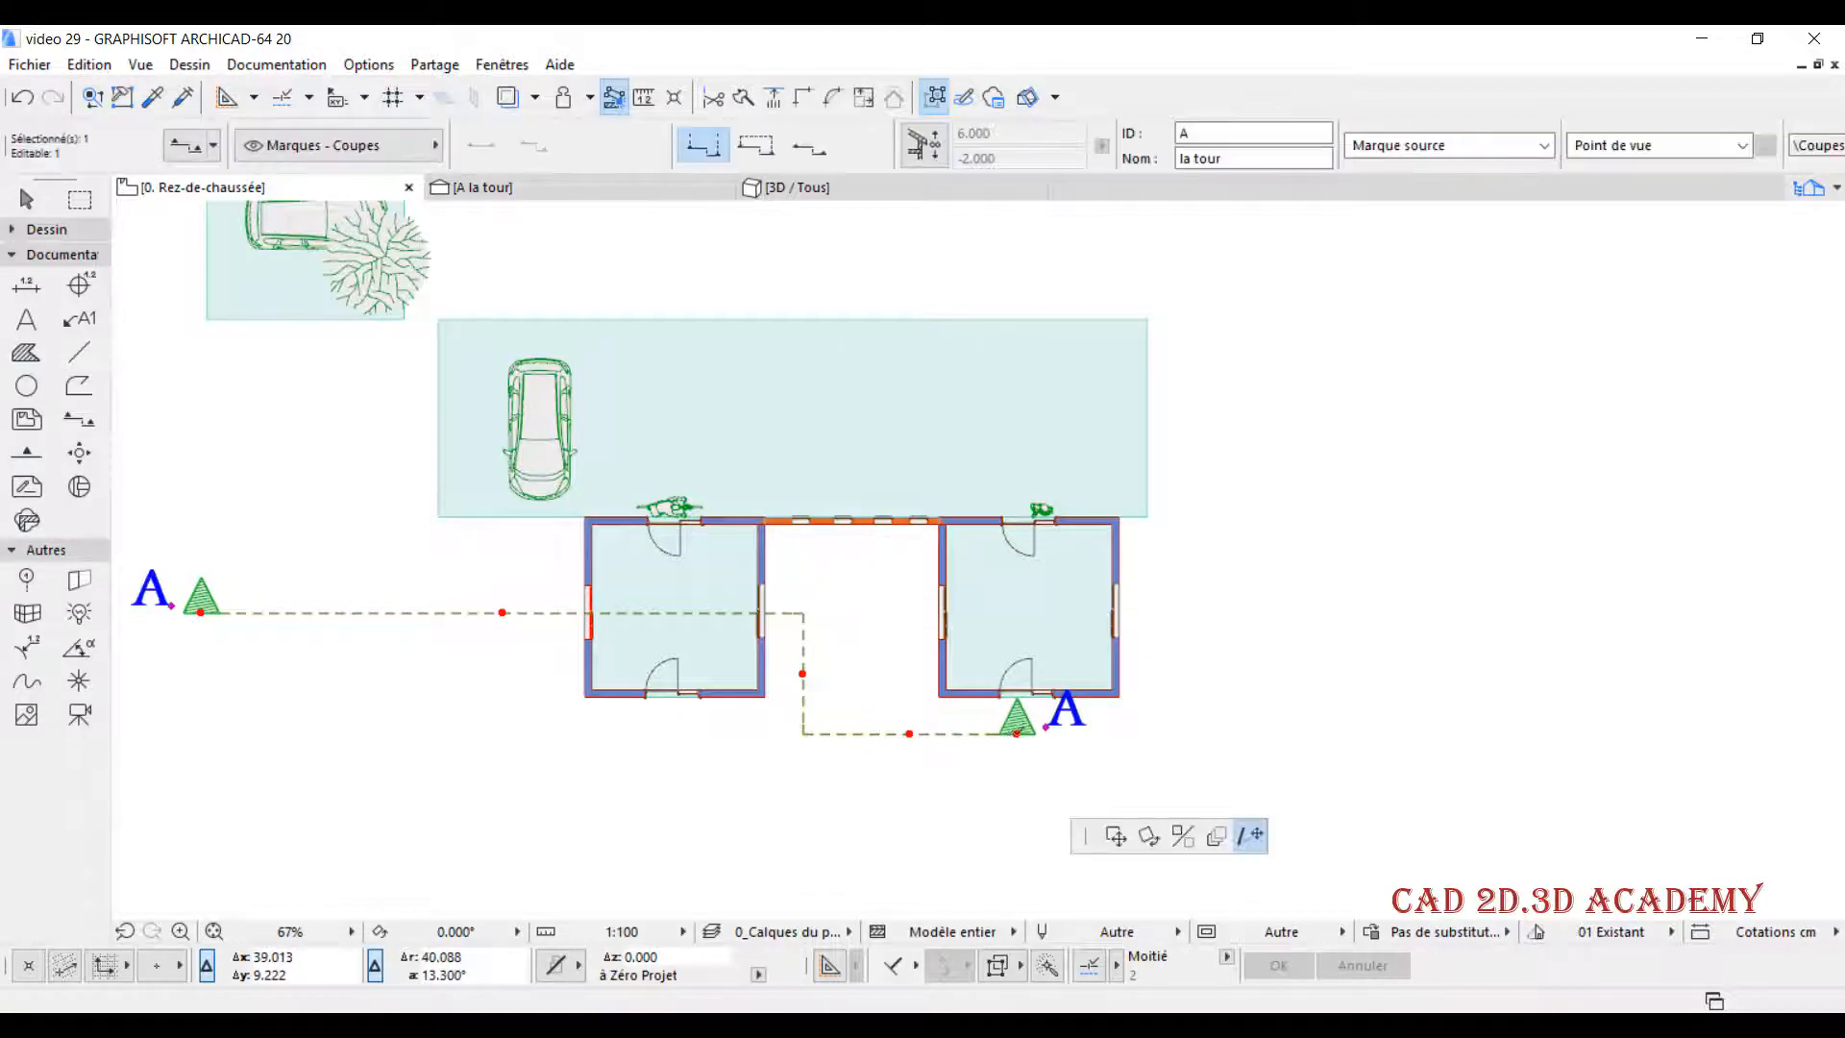
{"action": "left_click", "coordinate": [1175, 733]}
{"action": "key", "text": "Escape"}
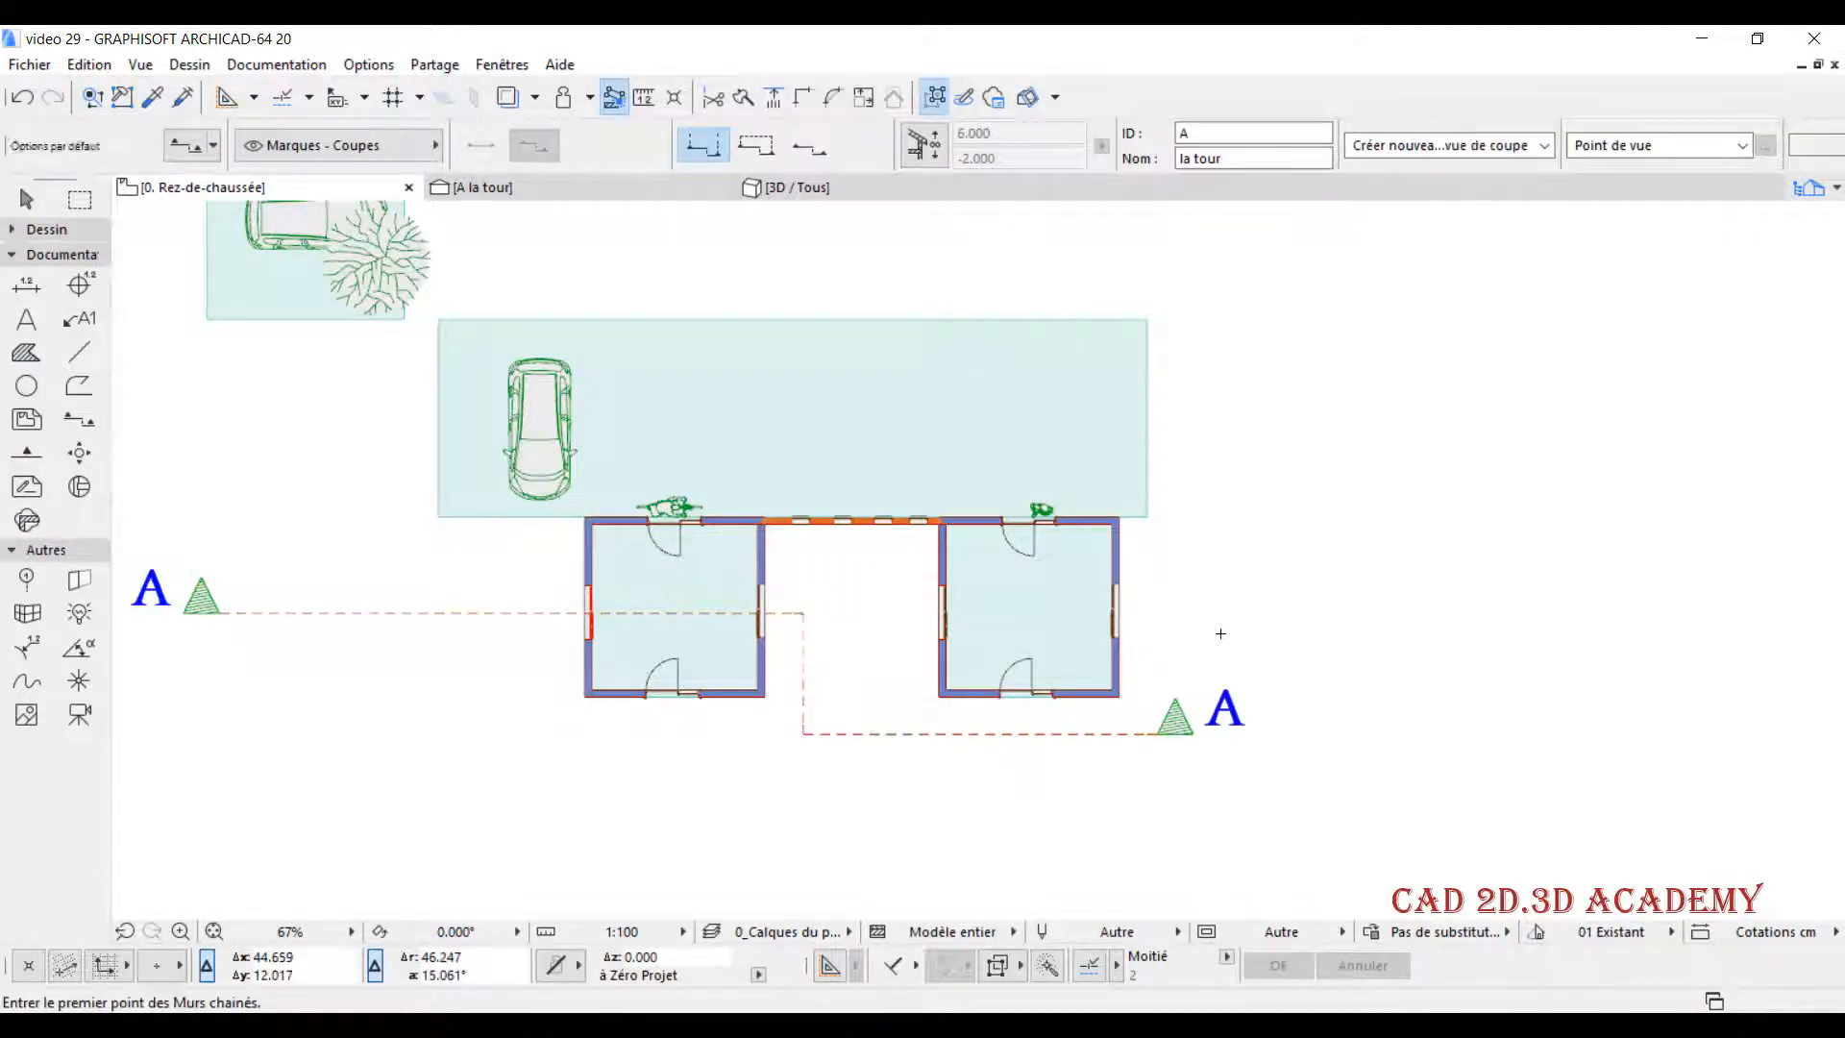
{"action": "left_click", "coordinate": [584, 186]}
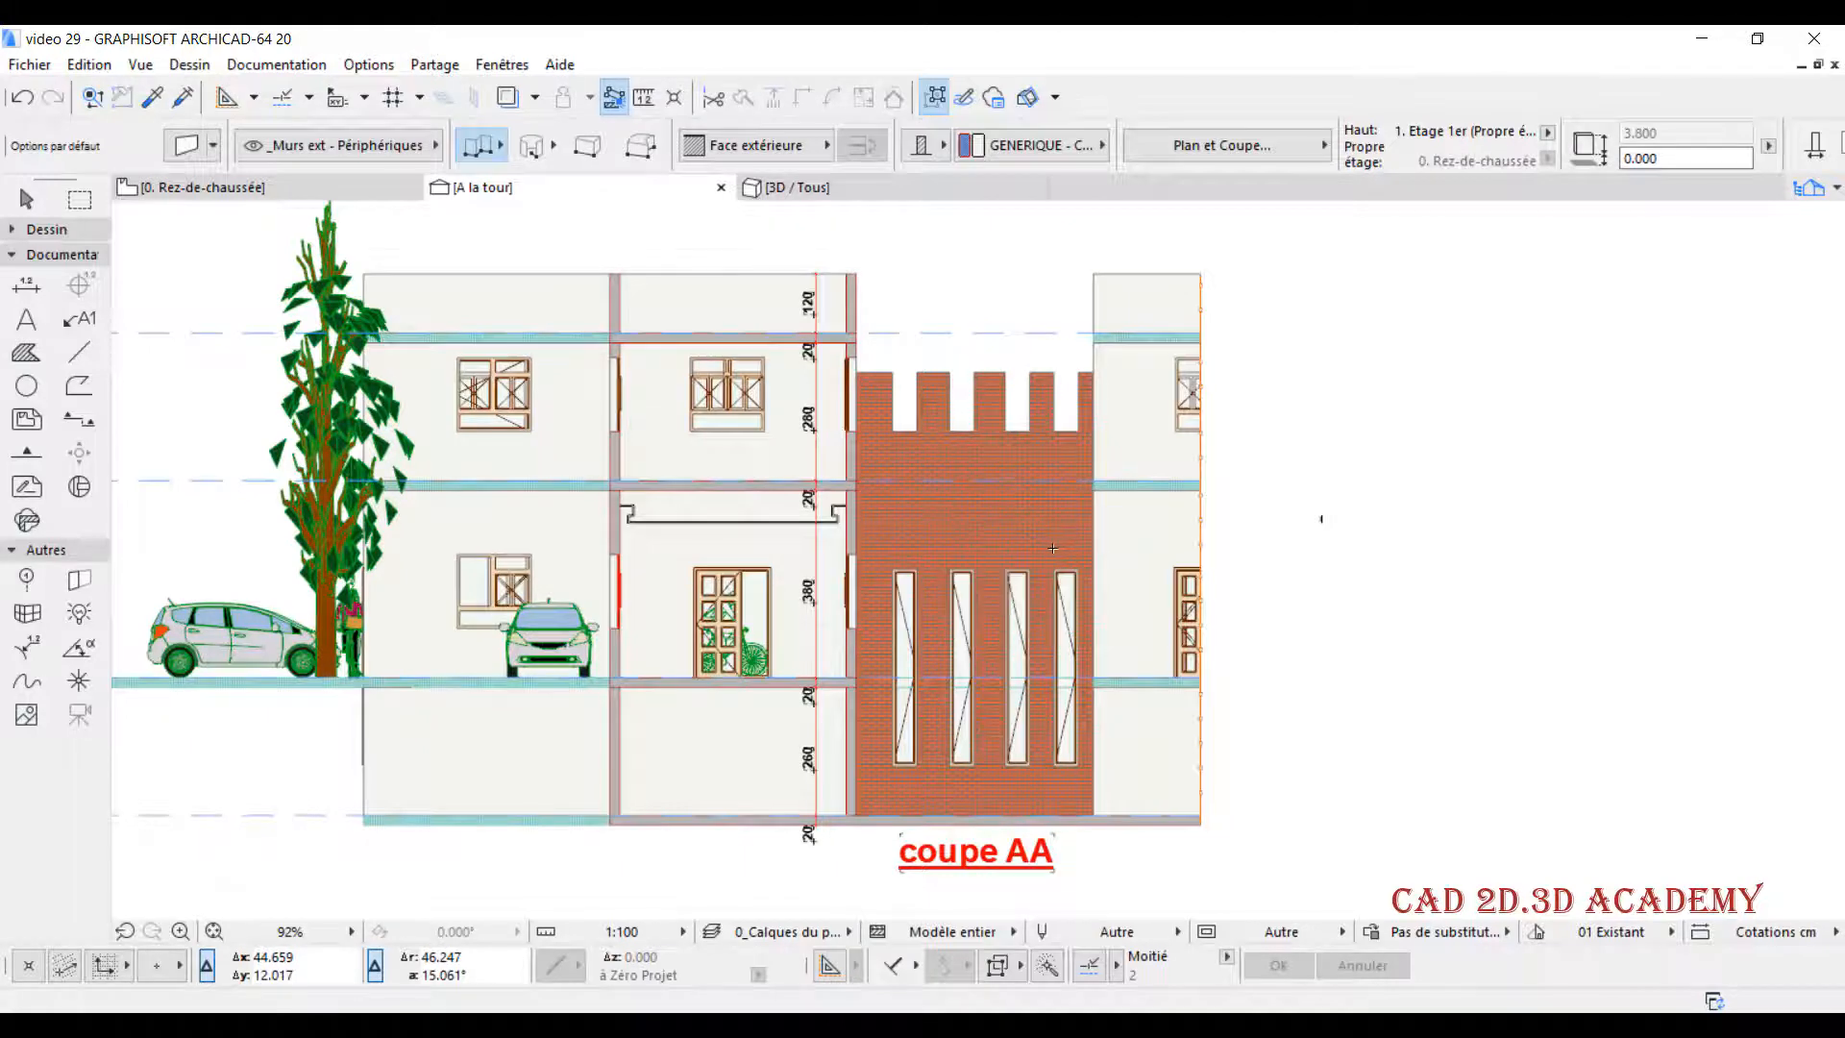
{"action": "right_click", "coordinate": [589, 196]}
{"action": "left_click", "coordinate": [557, 194]}
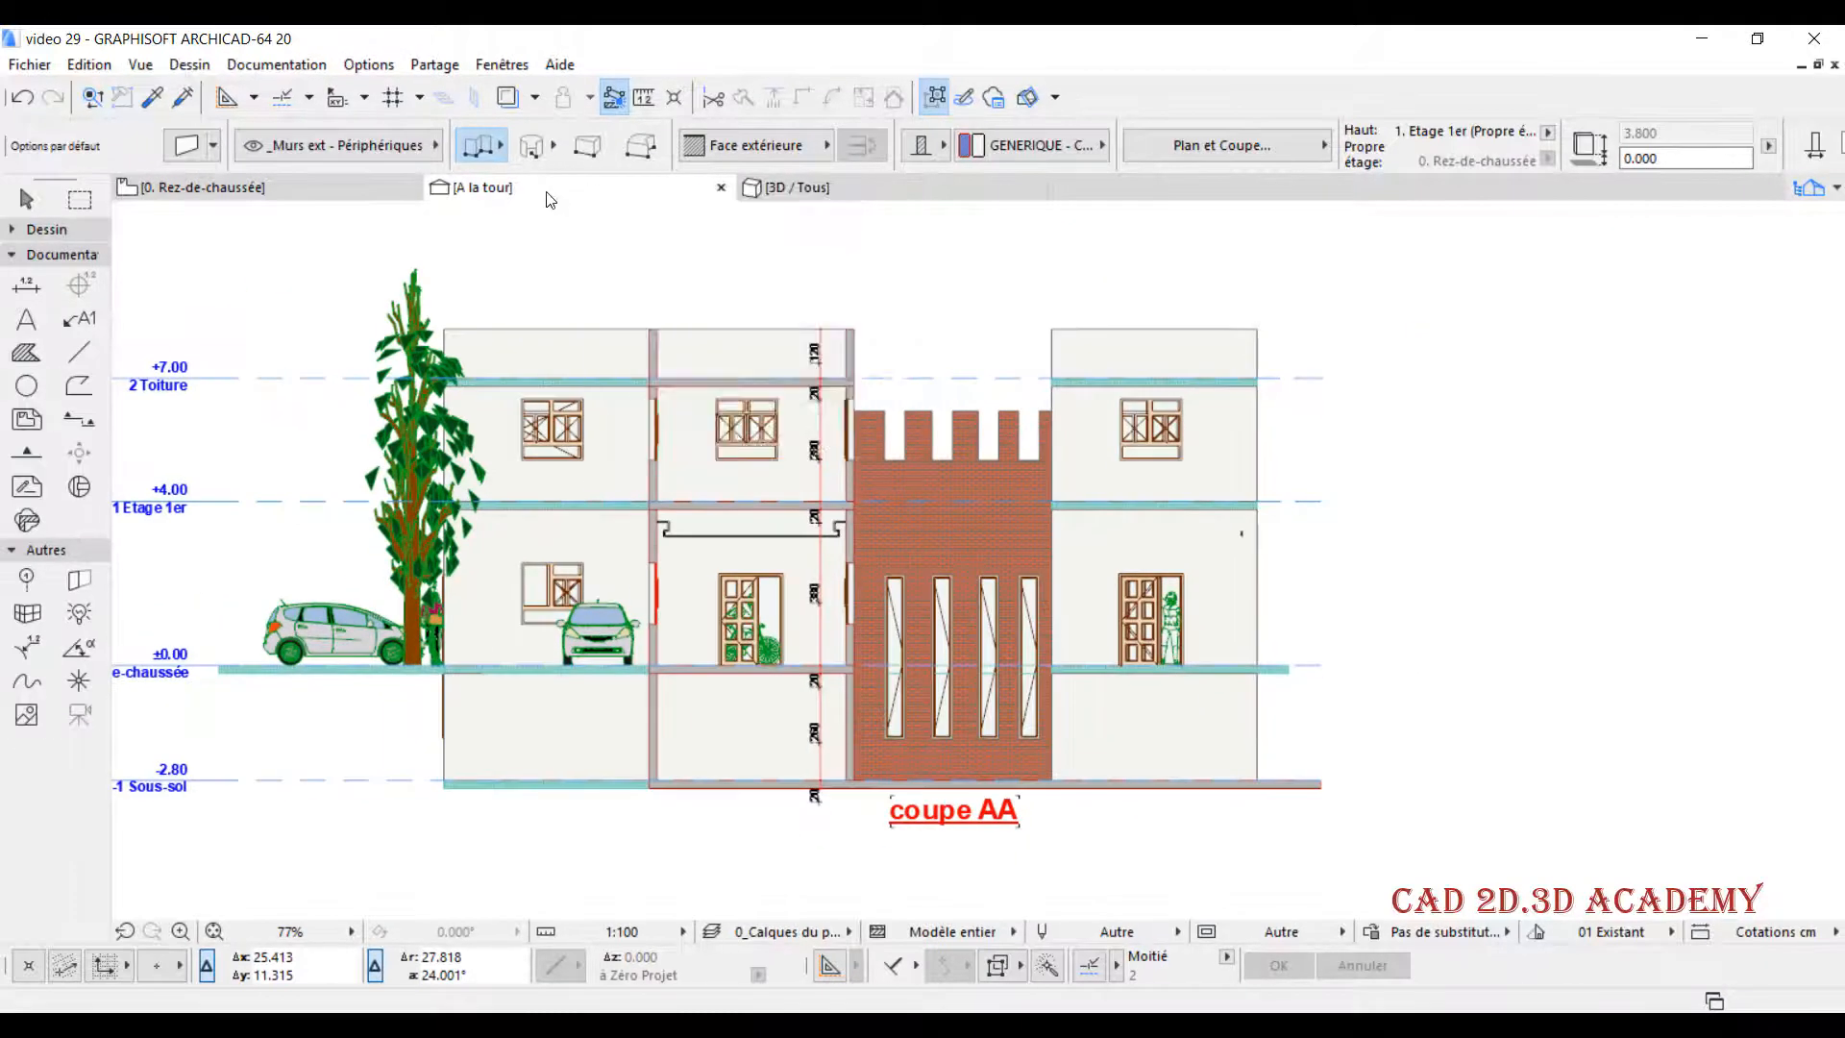
- Open the A la tour section's settings and expand the story level options (Niveaux d'étage)
{"action": "right_click", "coordinate": [535, 197]}
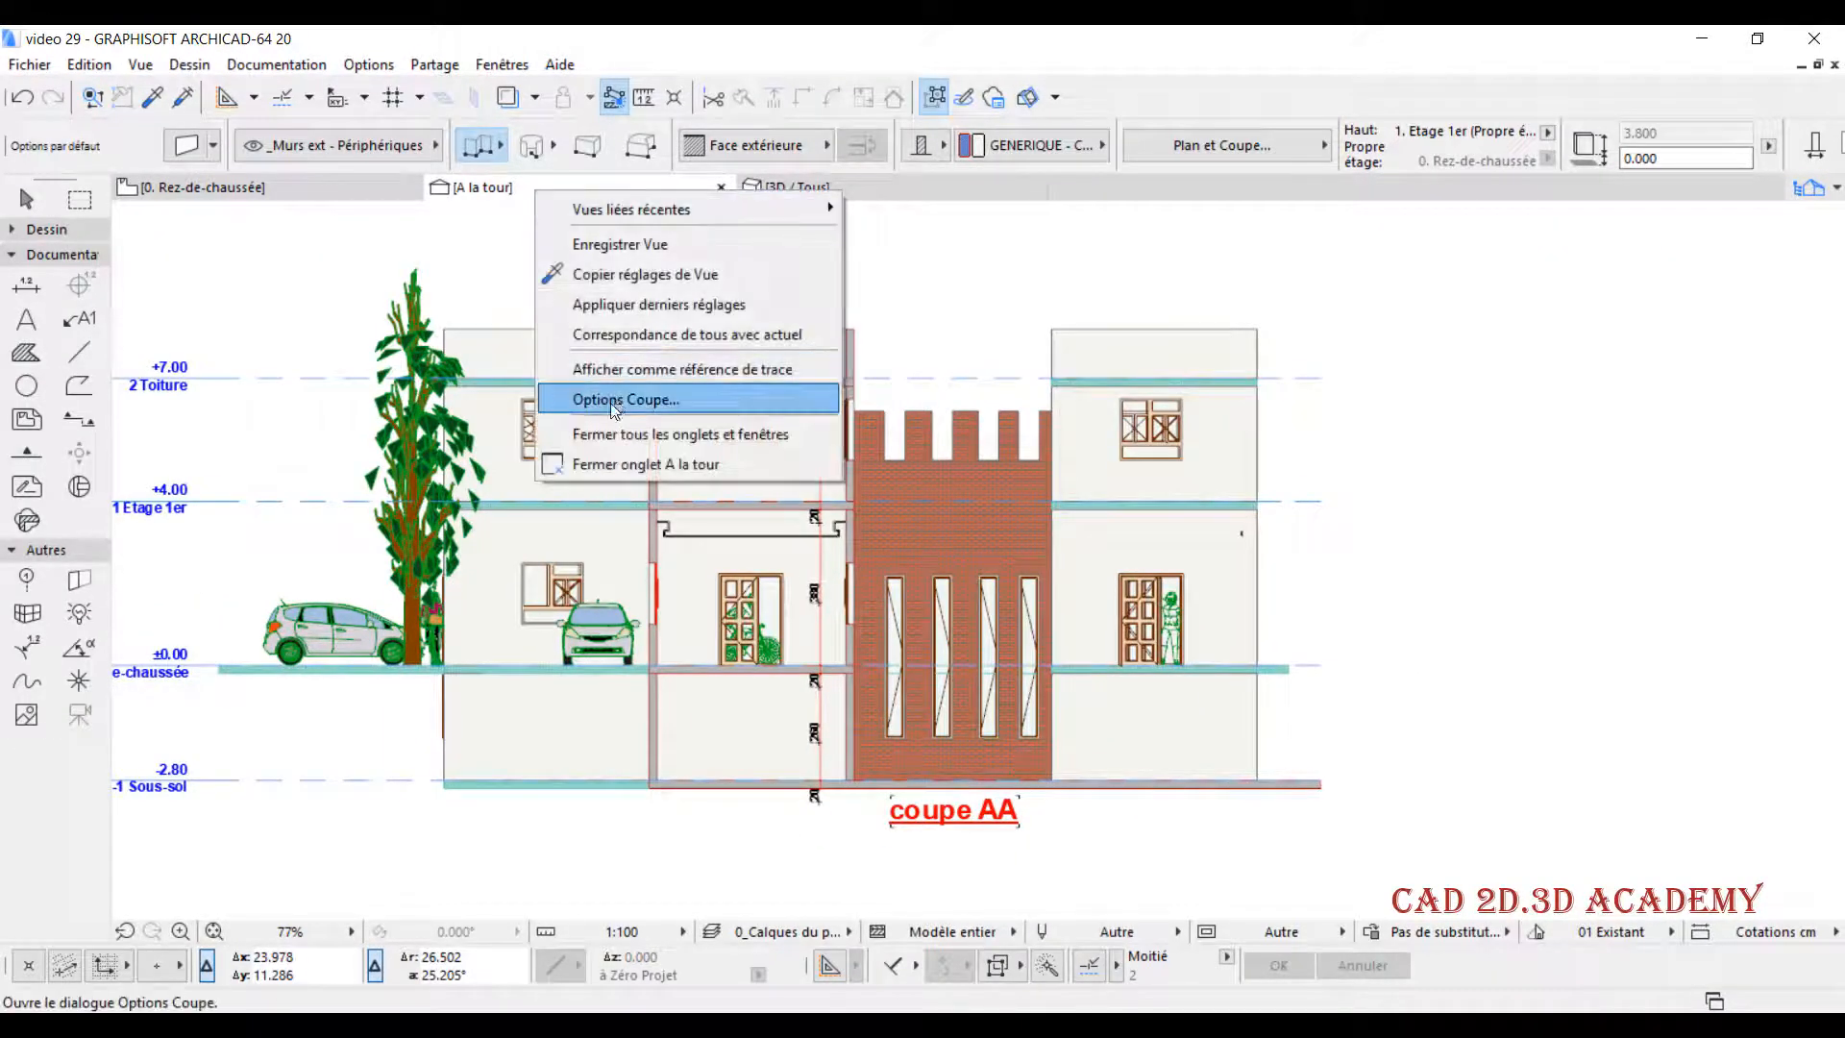
{"action": "left_click", "coordinate": [614, 398]}
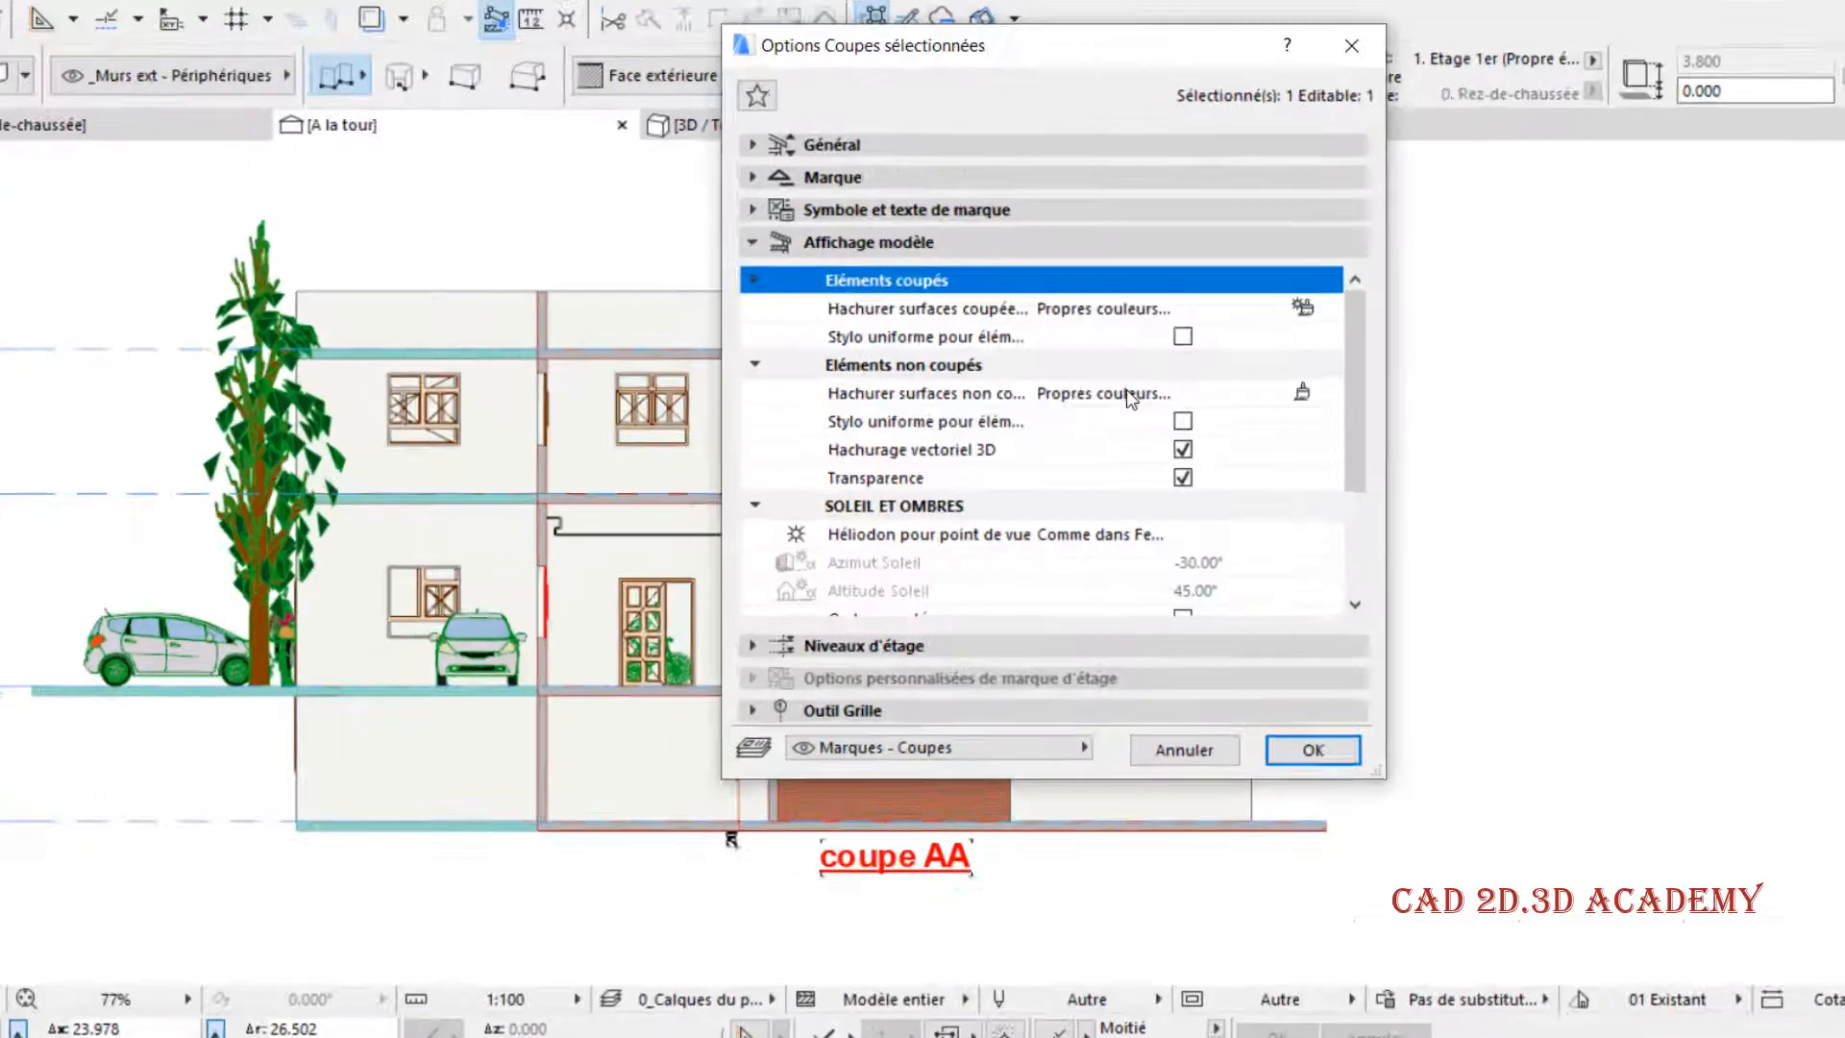
{"action": "scroll", "coordinate": [1110, 499], "scroll_direction": "down", "scroll_amount": 3}
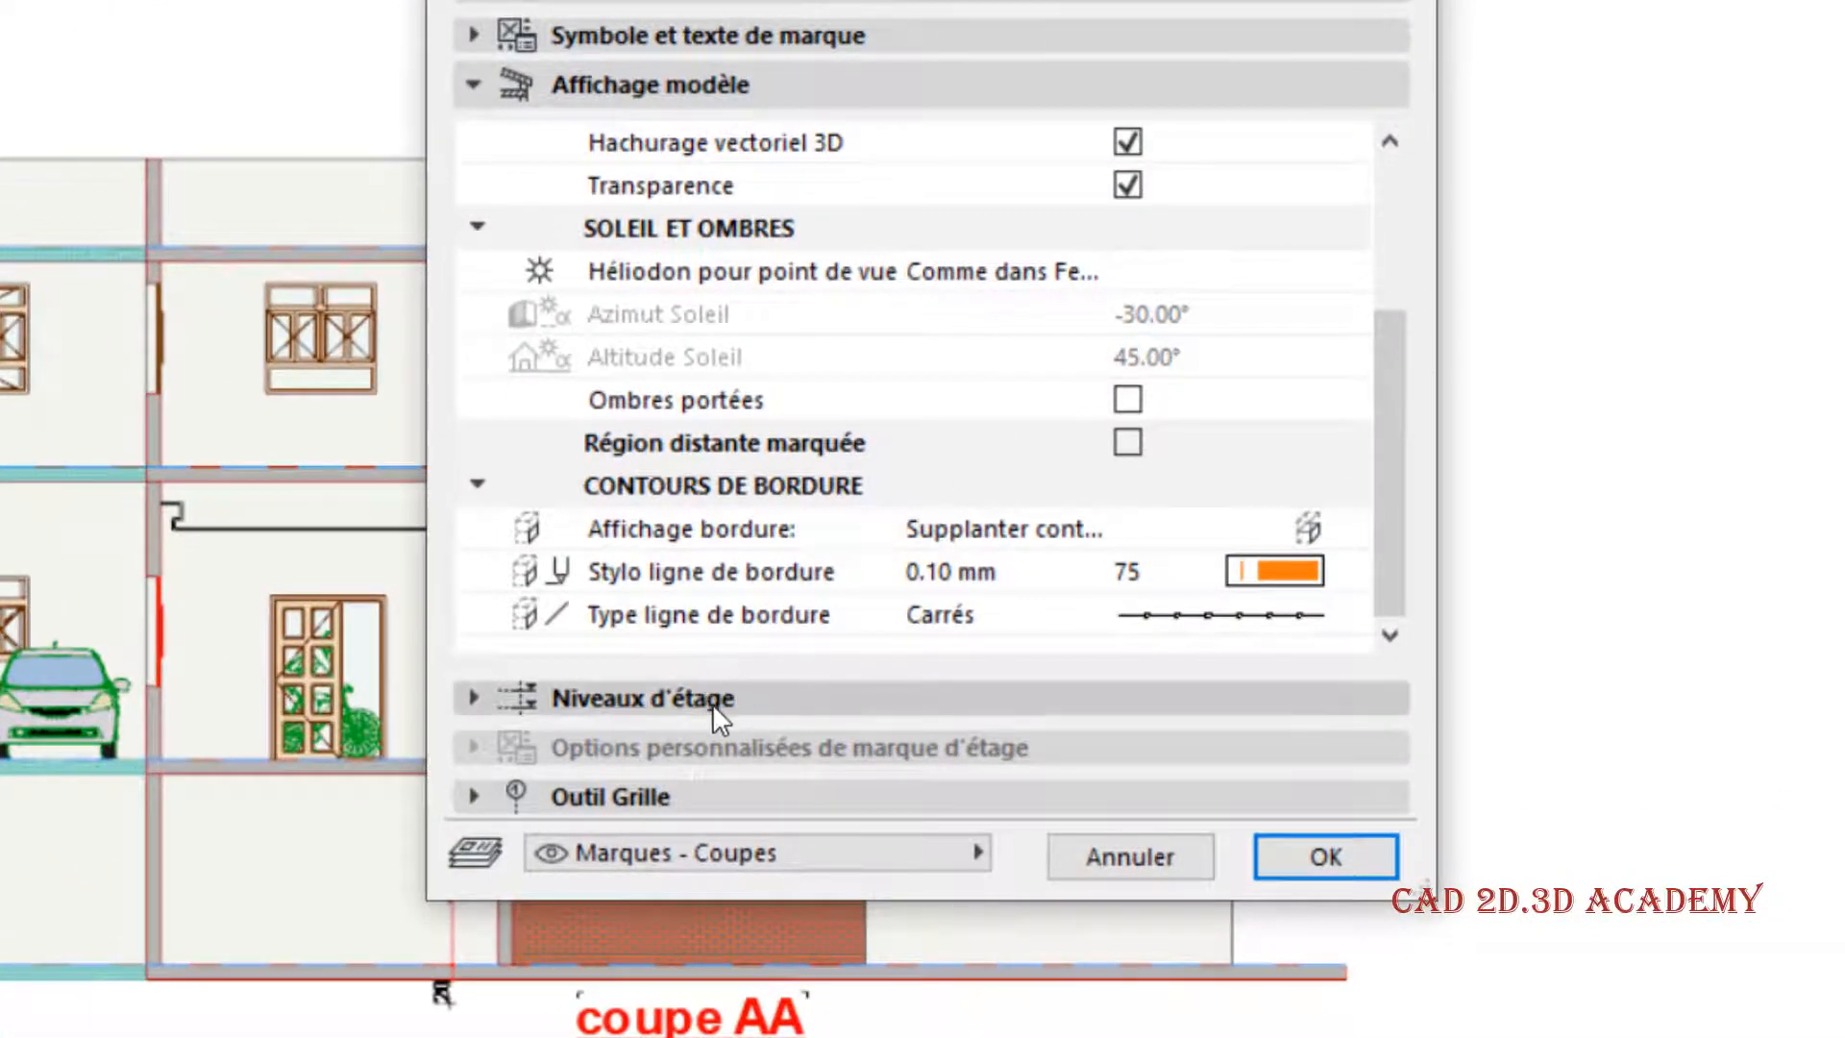
{"action": "left_click", "coordinate": [475, 84]}
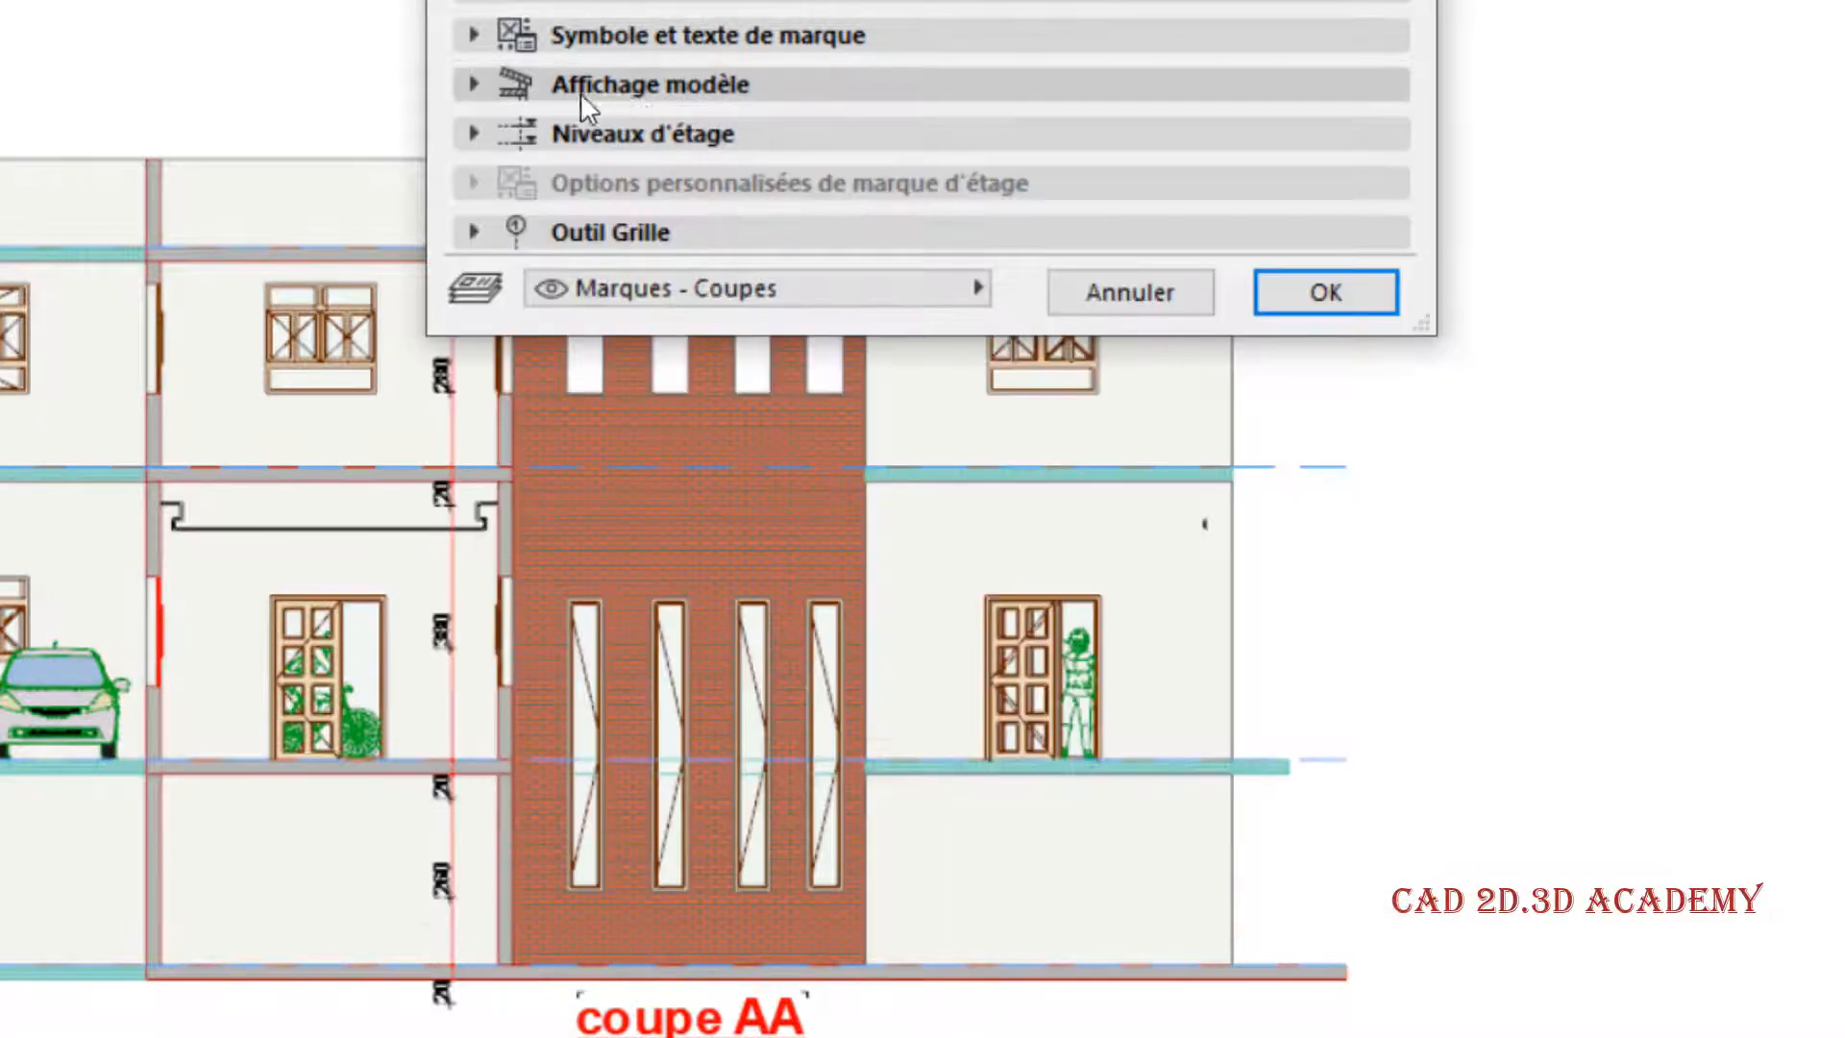
{"action": "left_click", "coordinate": [619, 136]}
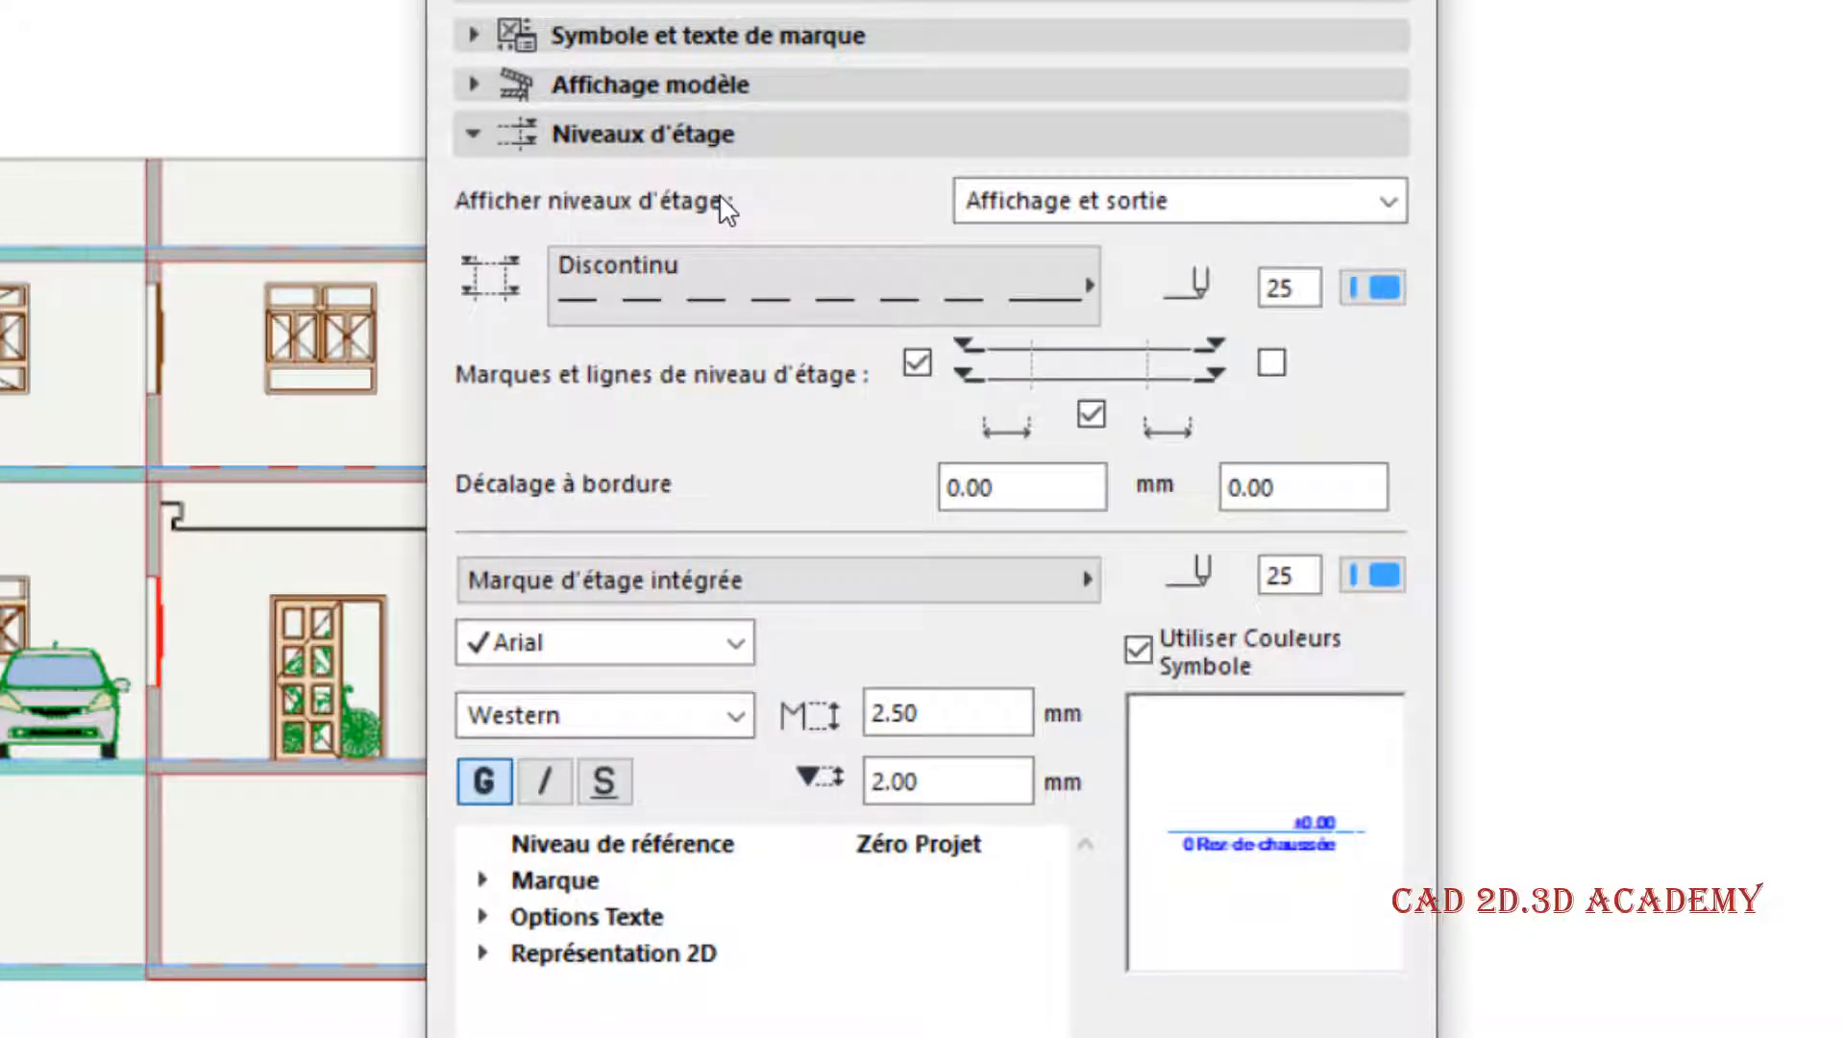
{"action": "left_click_drag", "start_coordinate": [615, 0], "coordinate": [531, 0]}
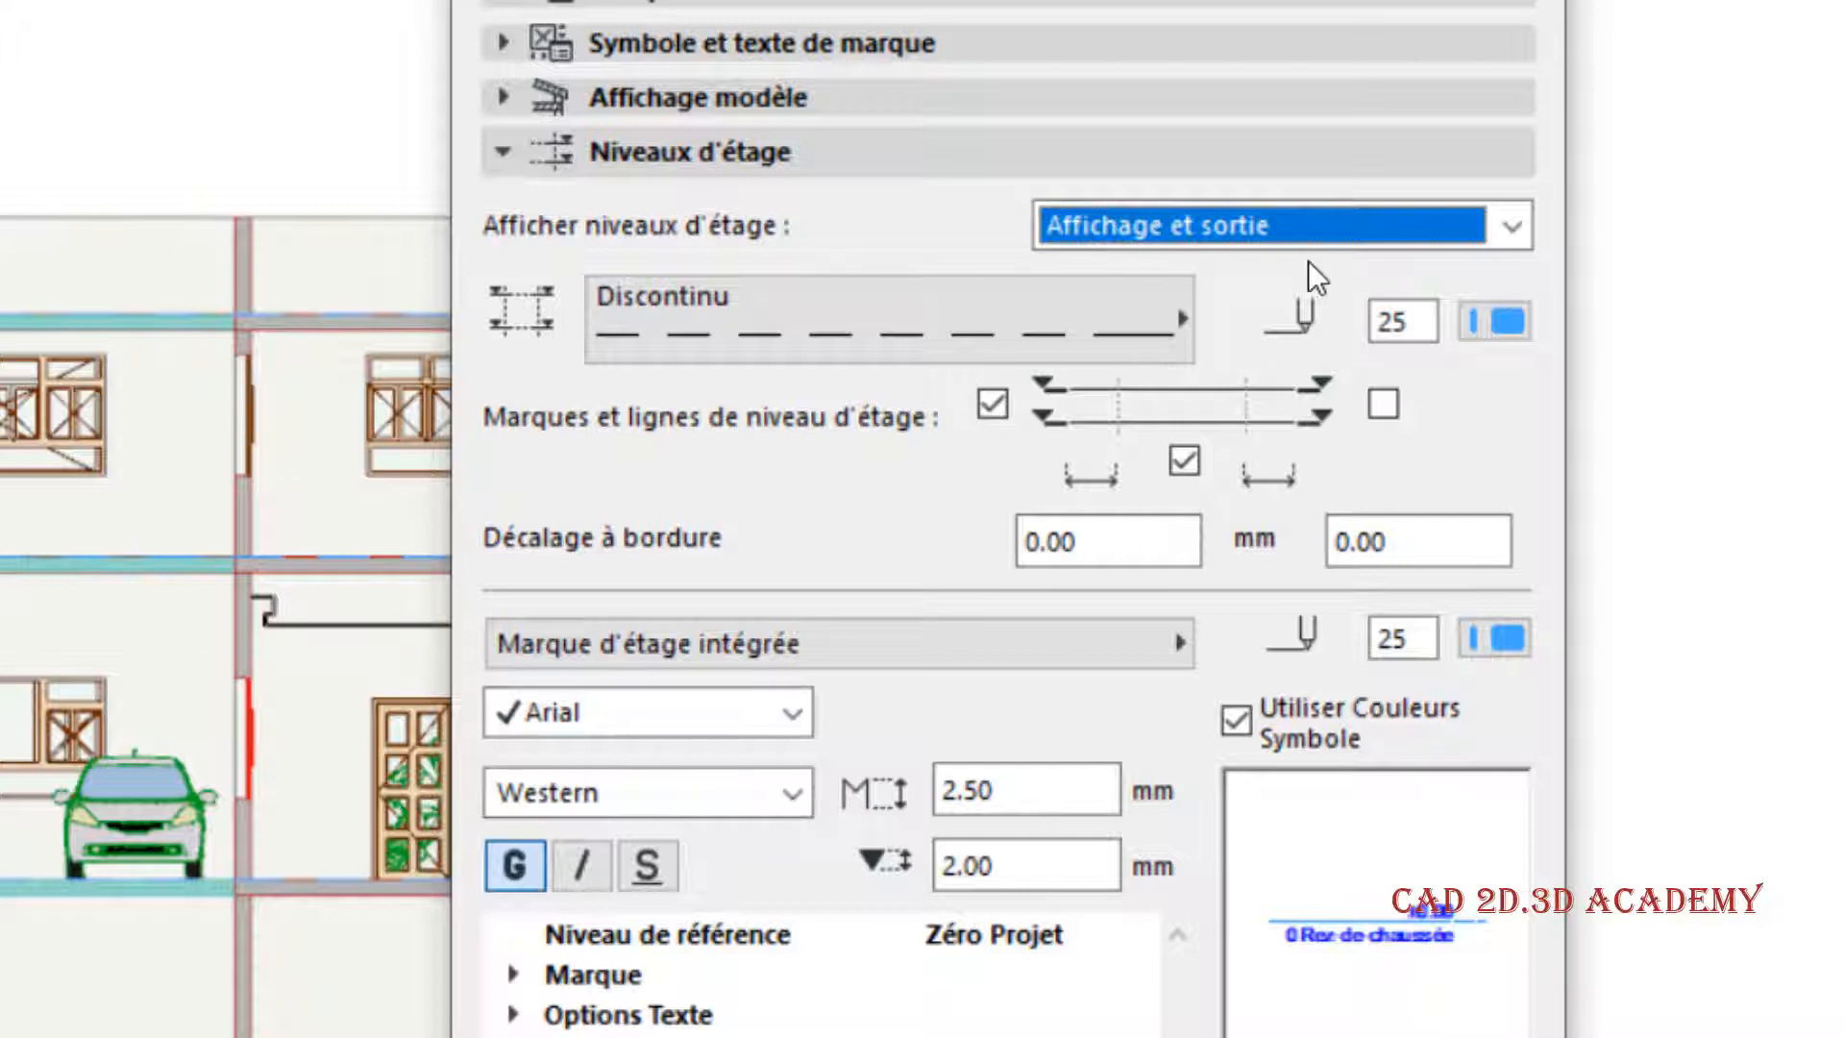
- Try the Affichage seulement option for story levels, switch it to Non, apply it and check the section's left edge
{"action": "left_click", "coordinate": [1360, 225]}
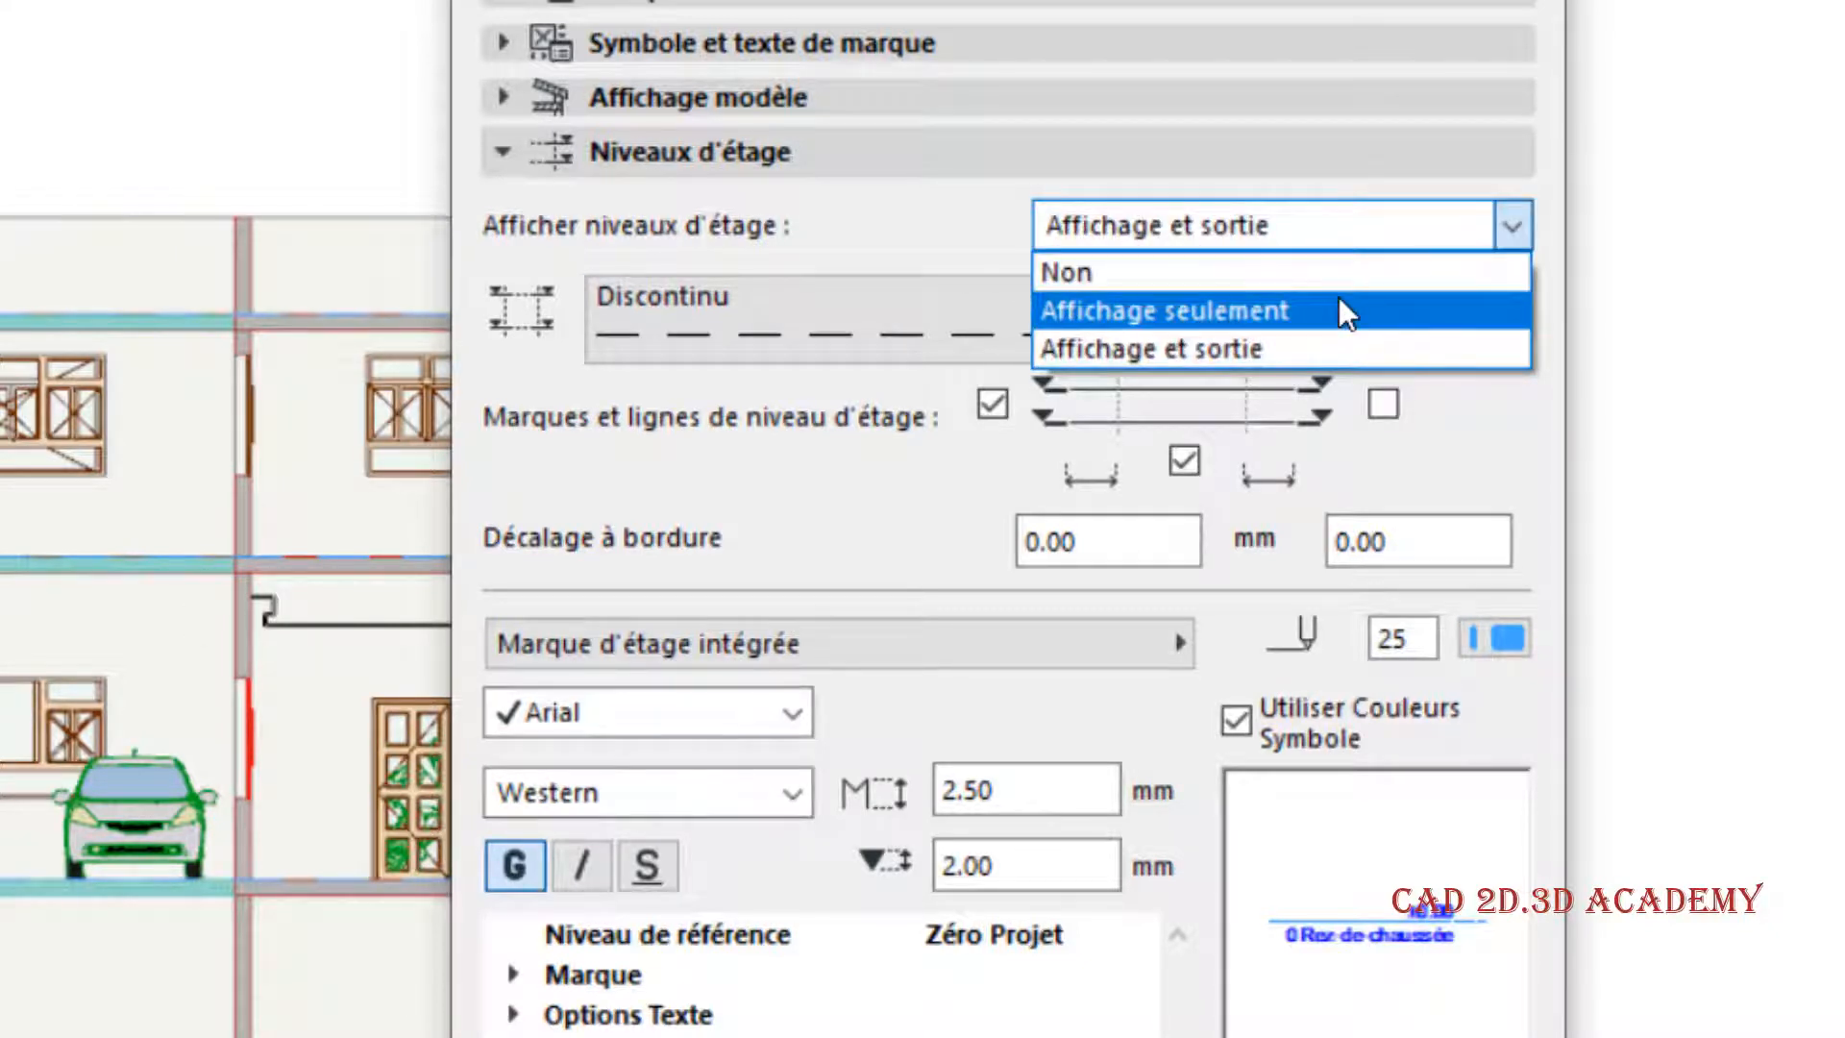
{"action": "left_click", "coordinate": [1339, 302]}
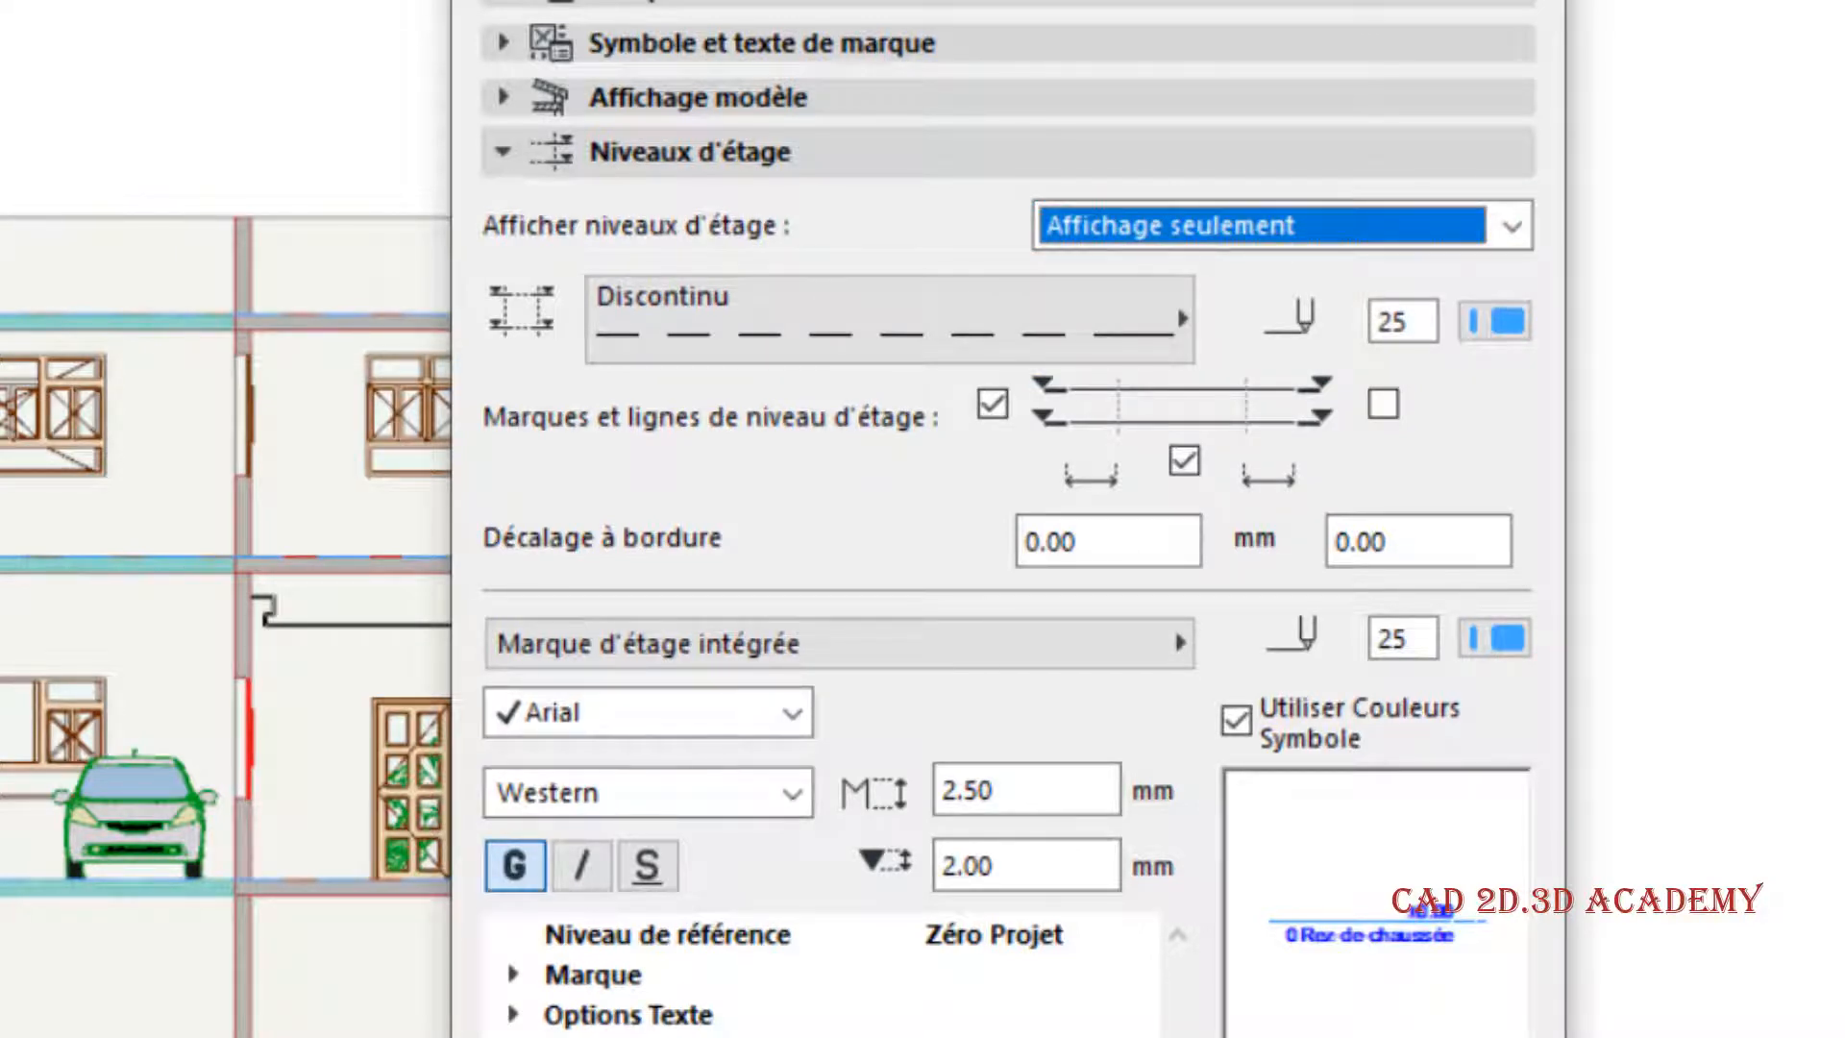
{"action": "left_click", "coordinate": [1156, 223]}
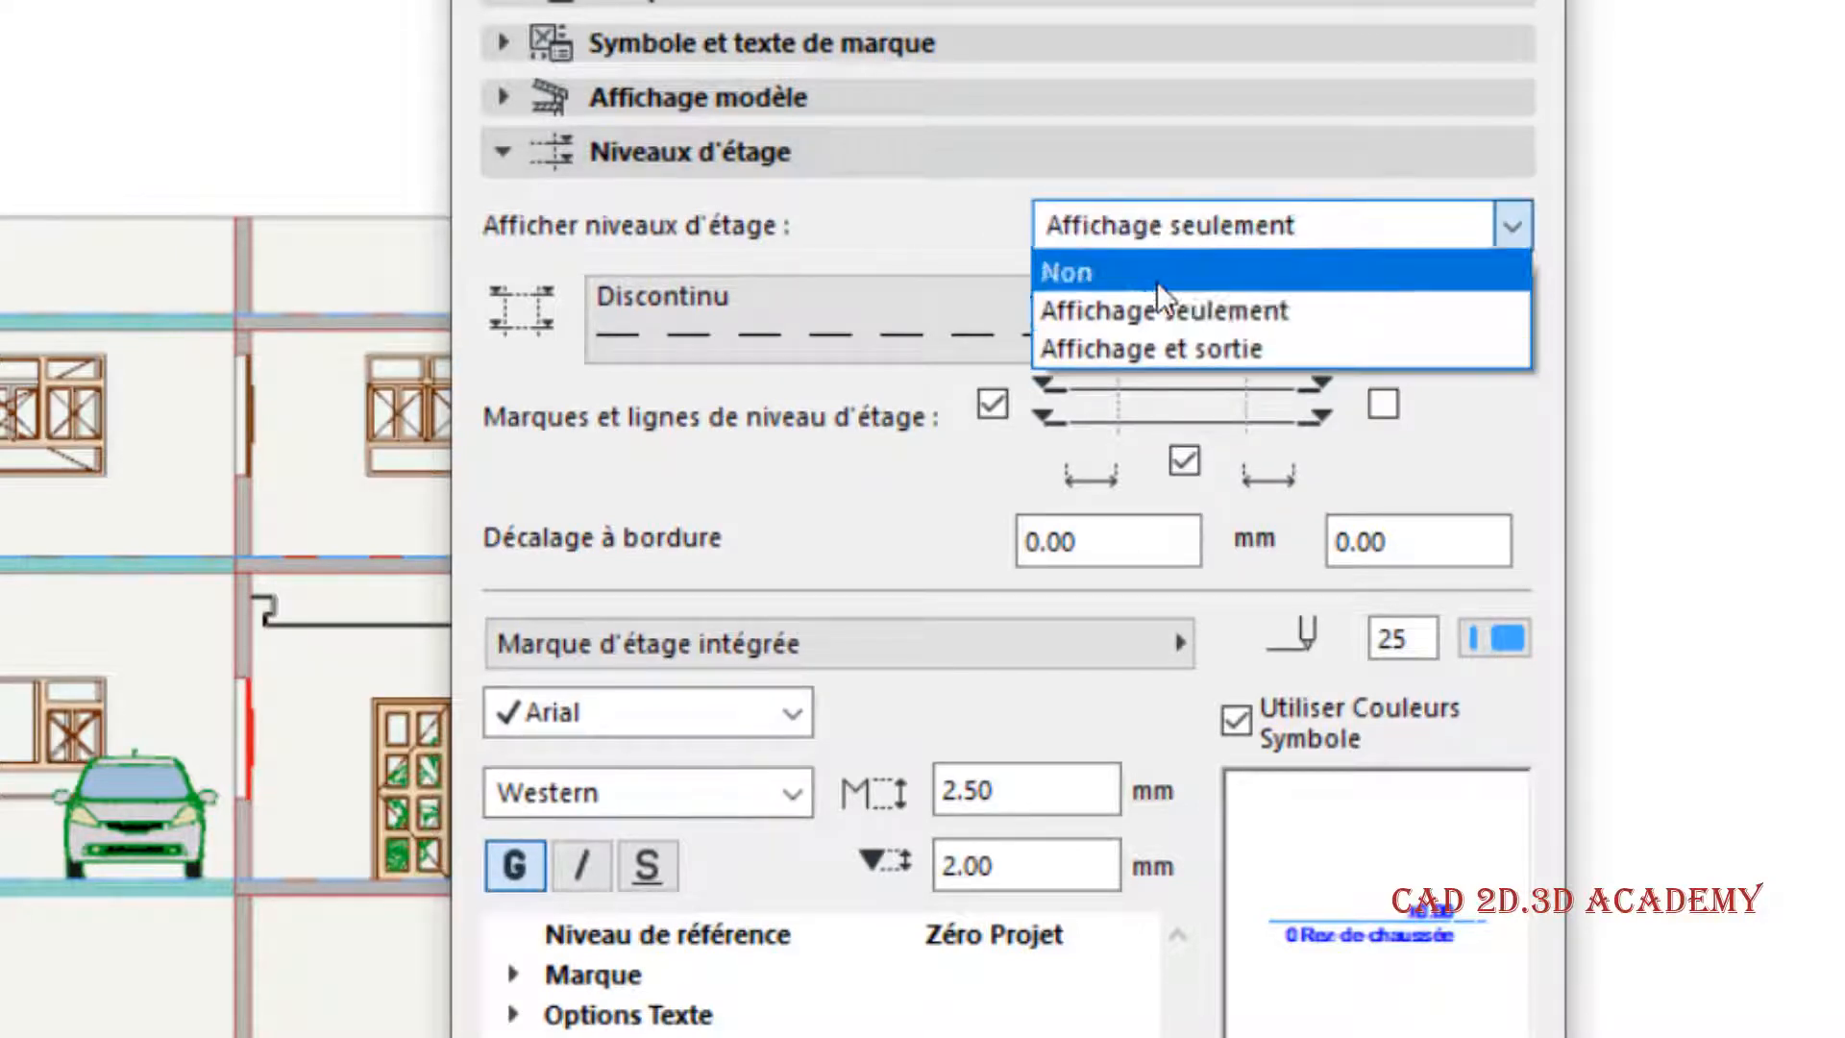
{"action": "left_click", "coordinate": [1213, 279]}
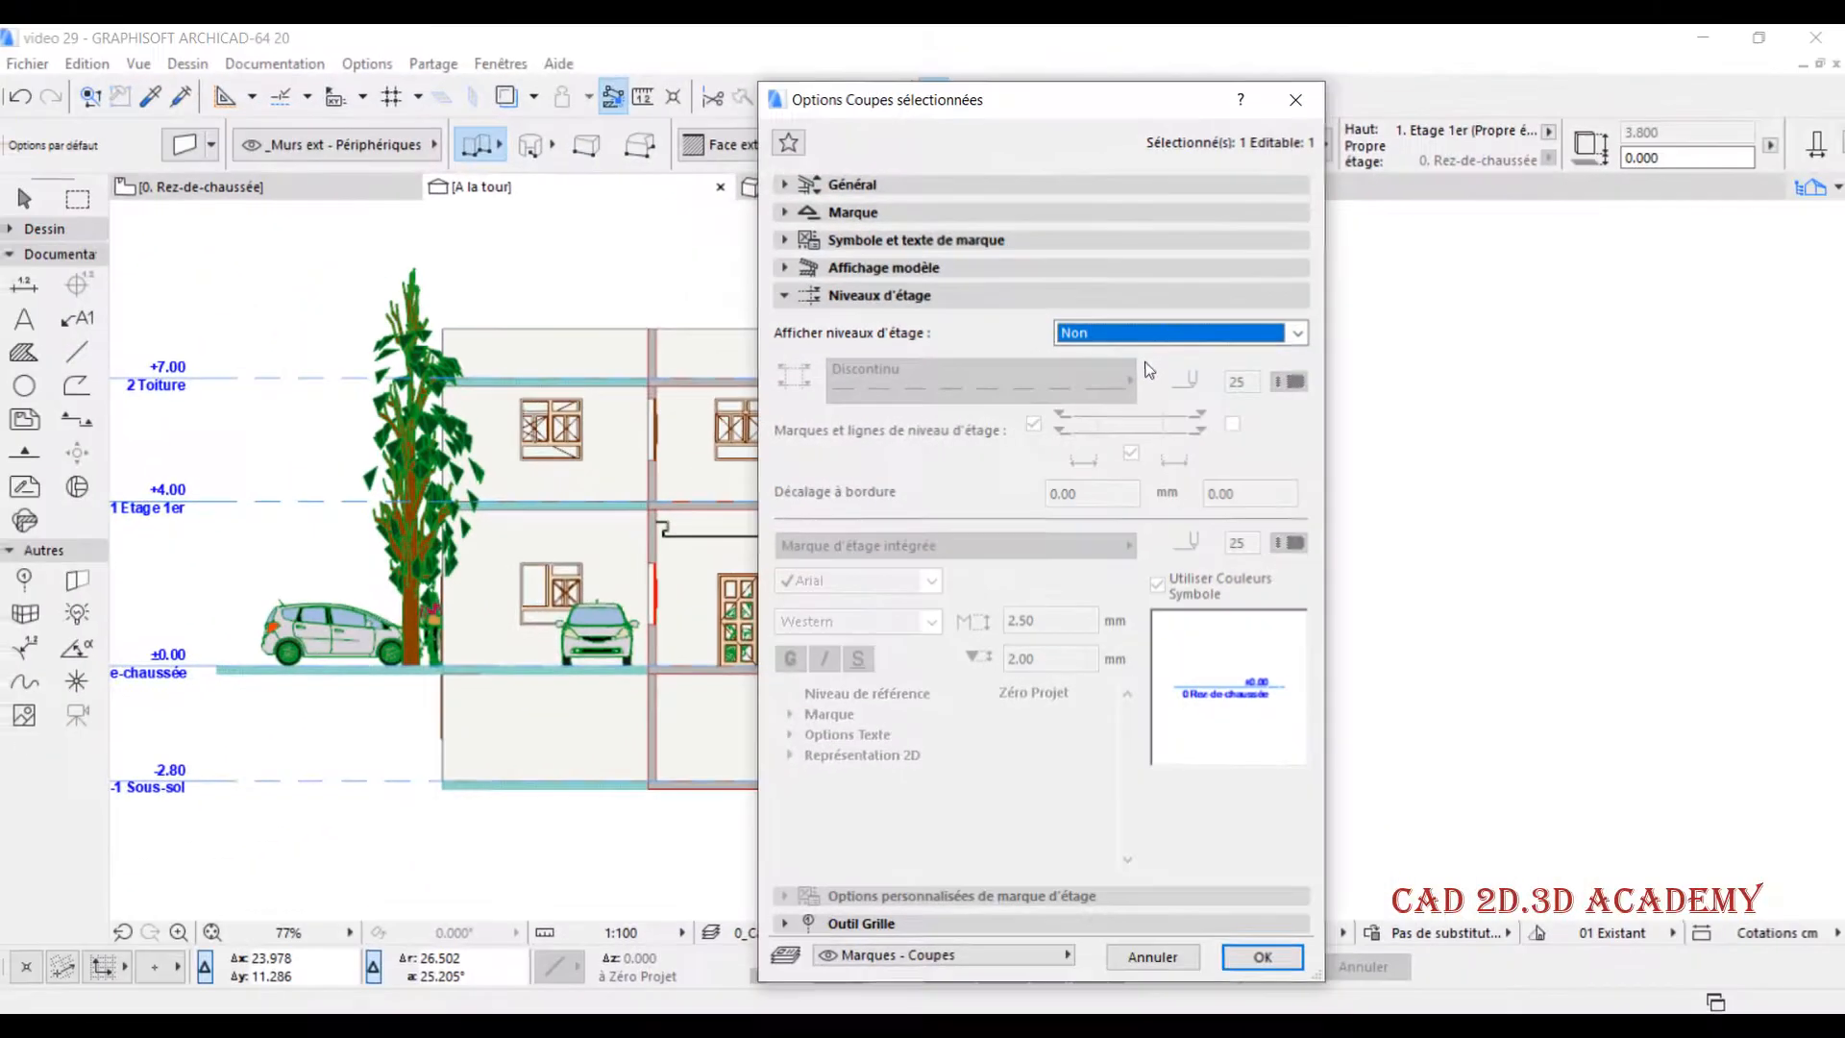
{"action": "left_click", "coordinate": [1293, 953]}
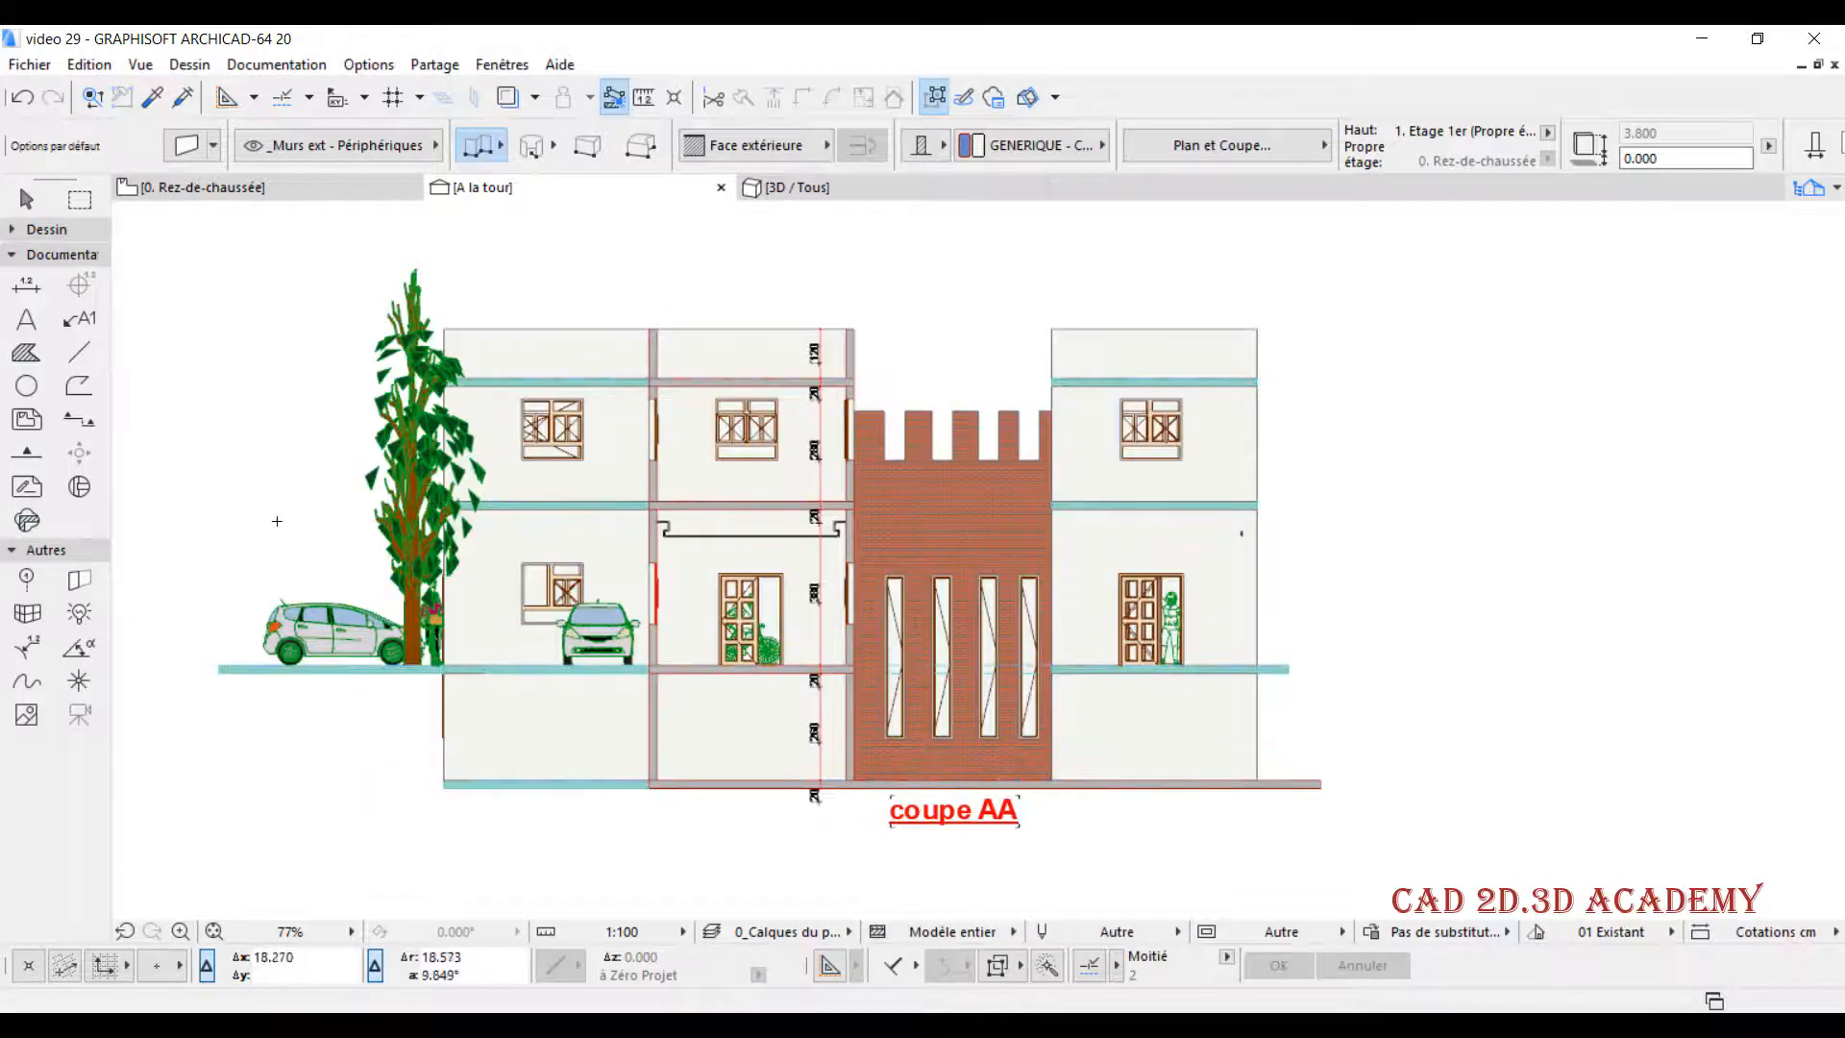
{"action": "middle_click_drag", "start_coordinate": [242, 491], "coordinate": [376, 483]}
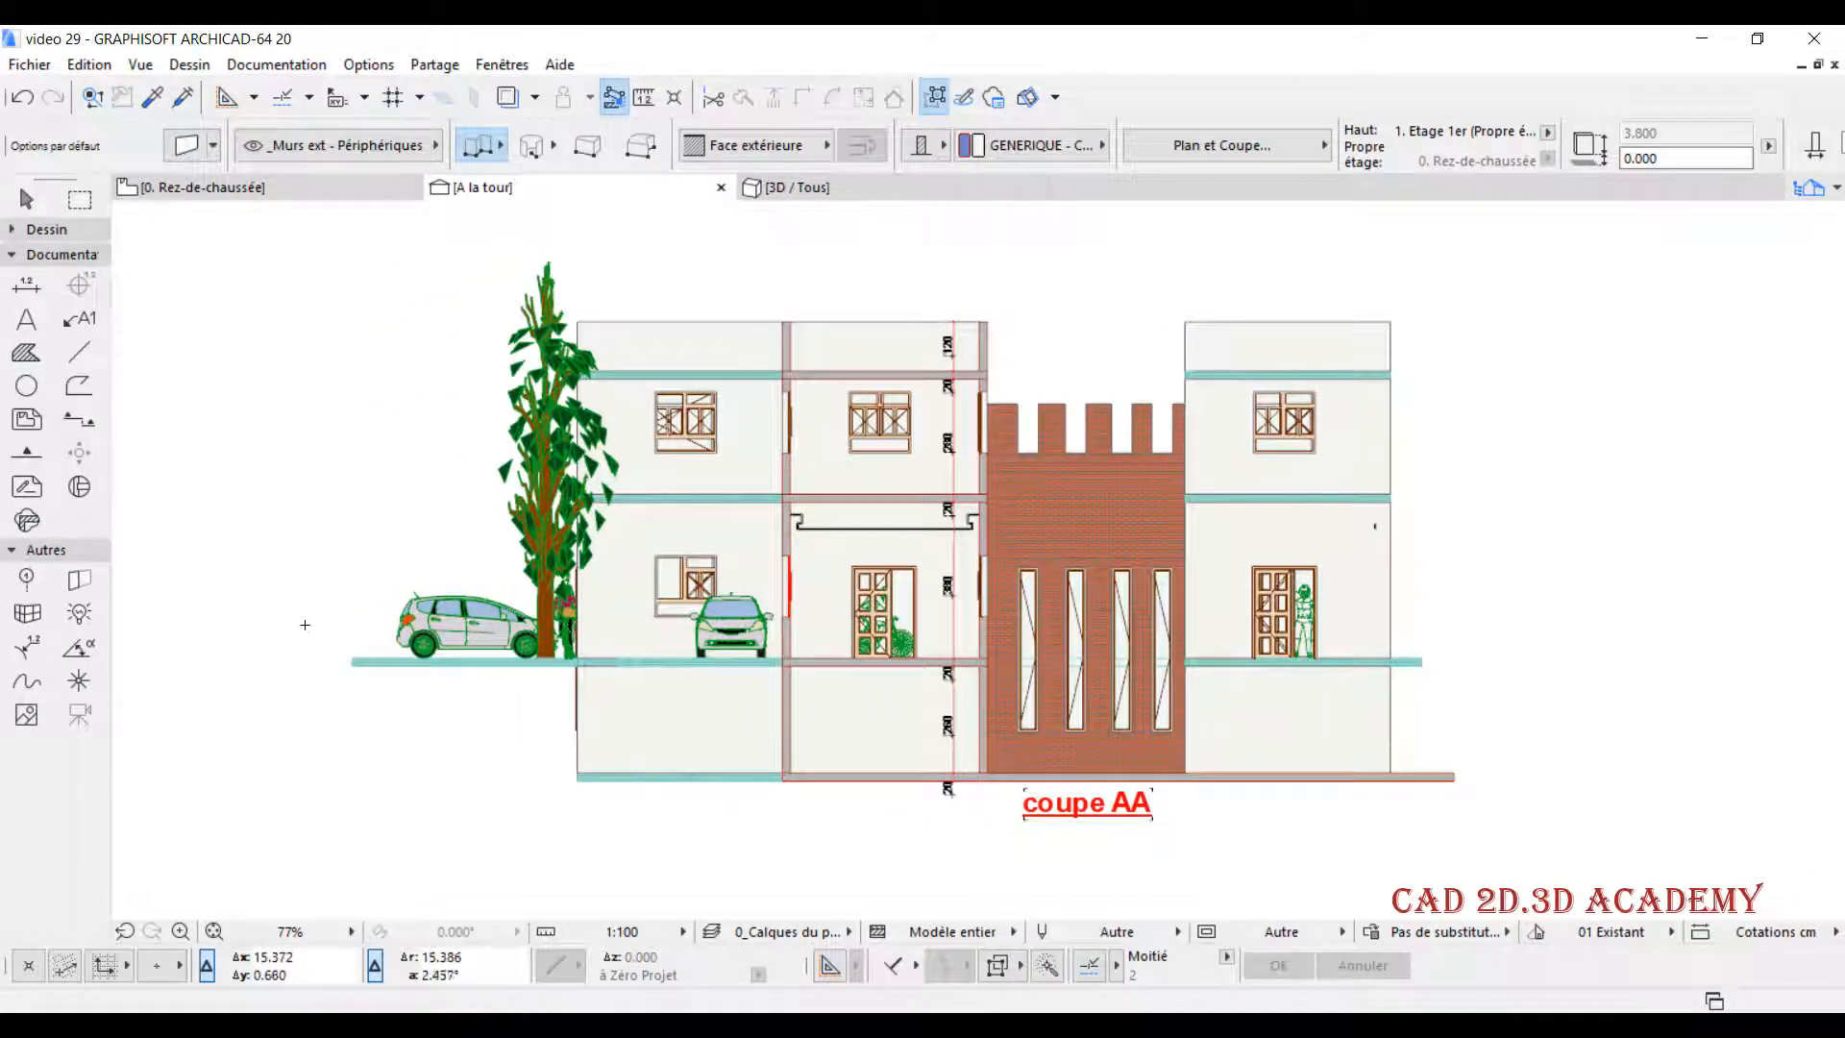
- Set the section's story level display to Affichage et sortie and apply the setting
{"action": "right_click", "coordinate": [581, 189]}
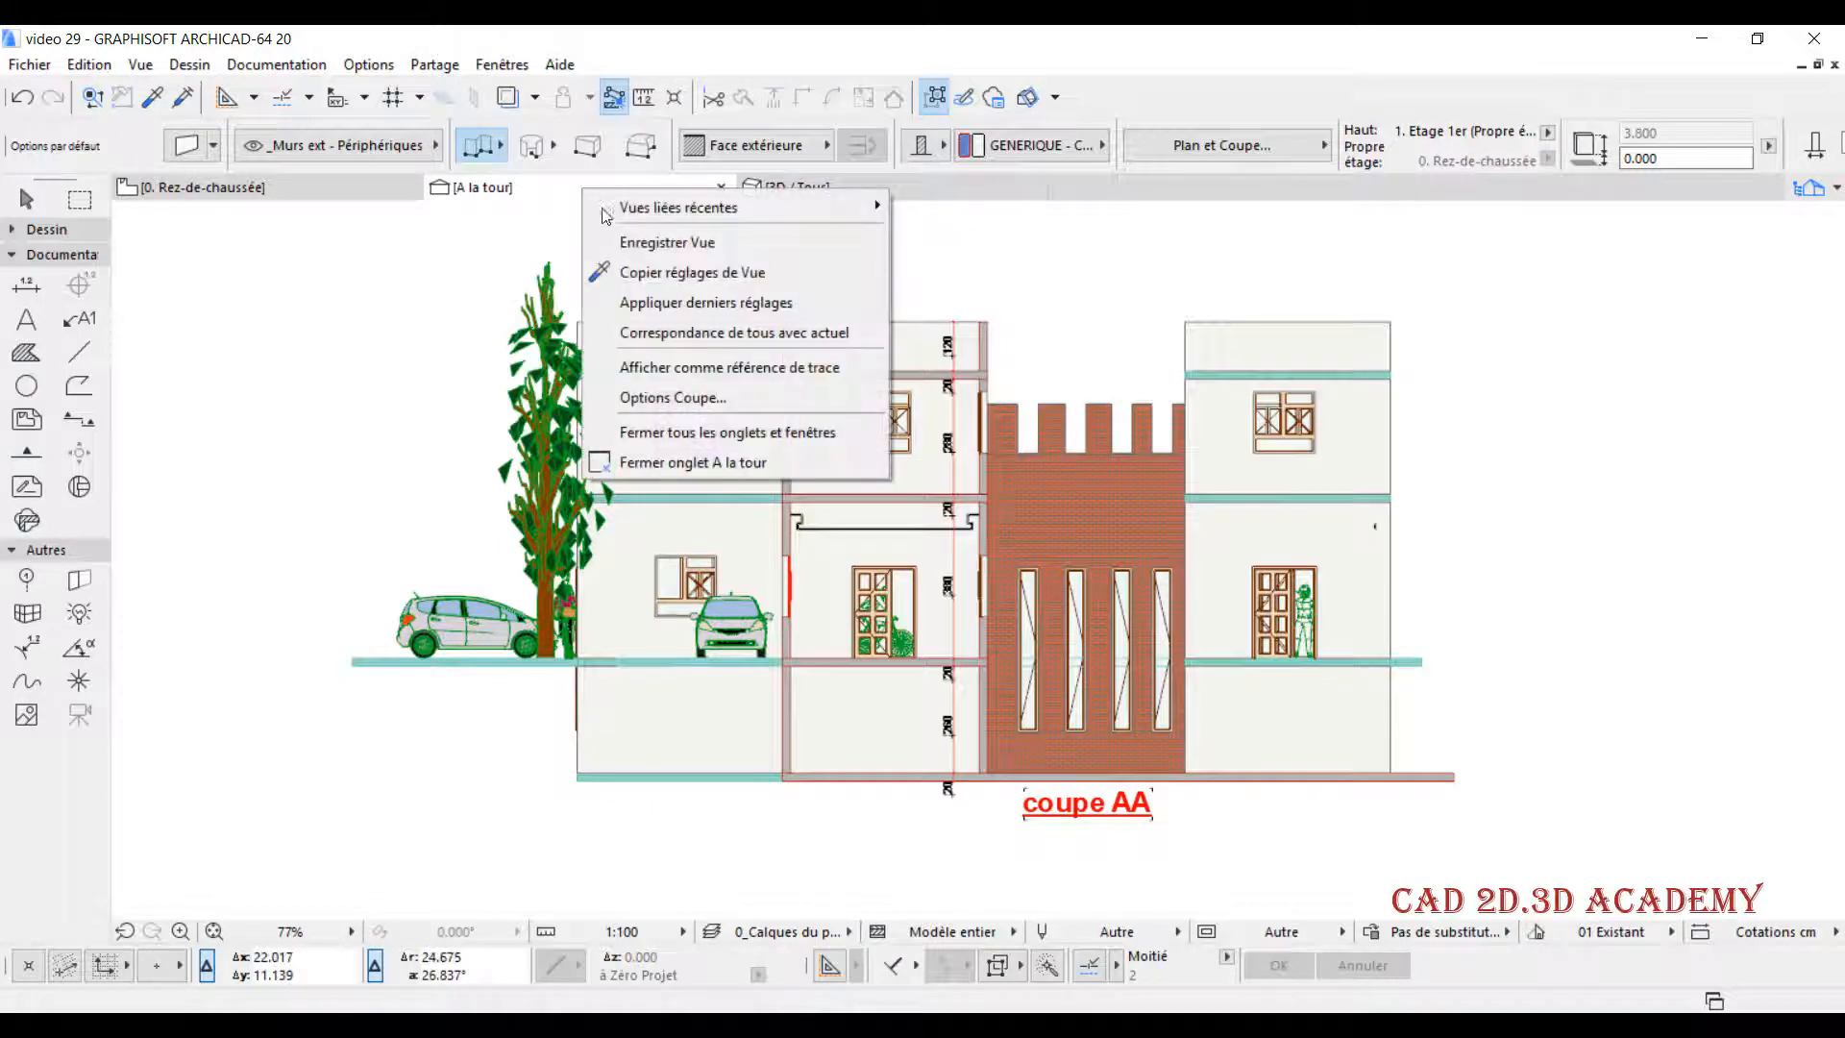
{"action": "left_click", "coordinate": [704, 400]}
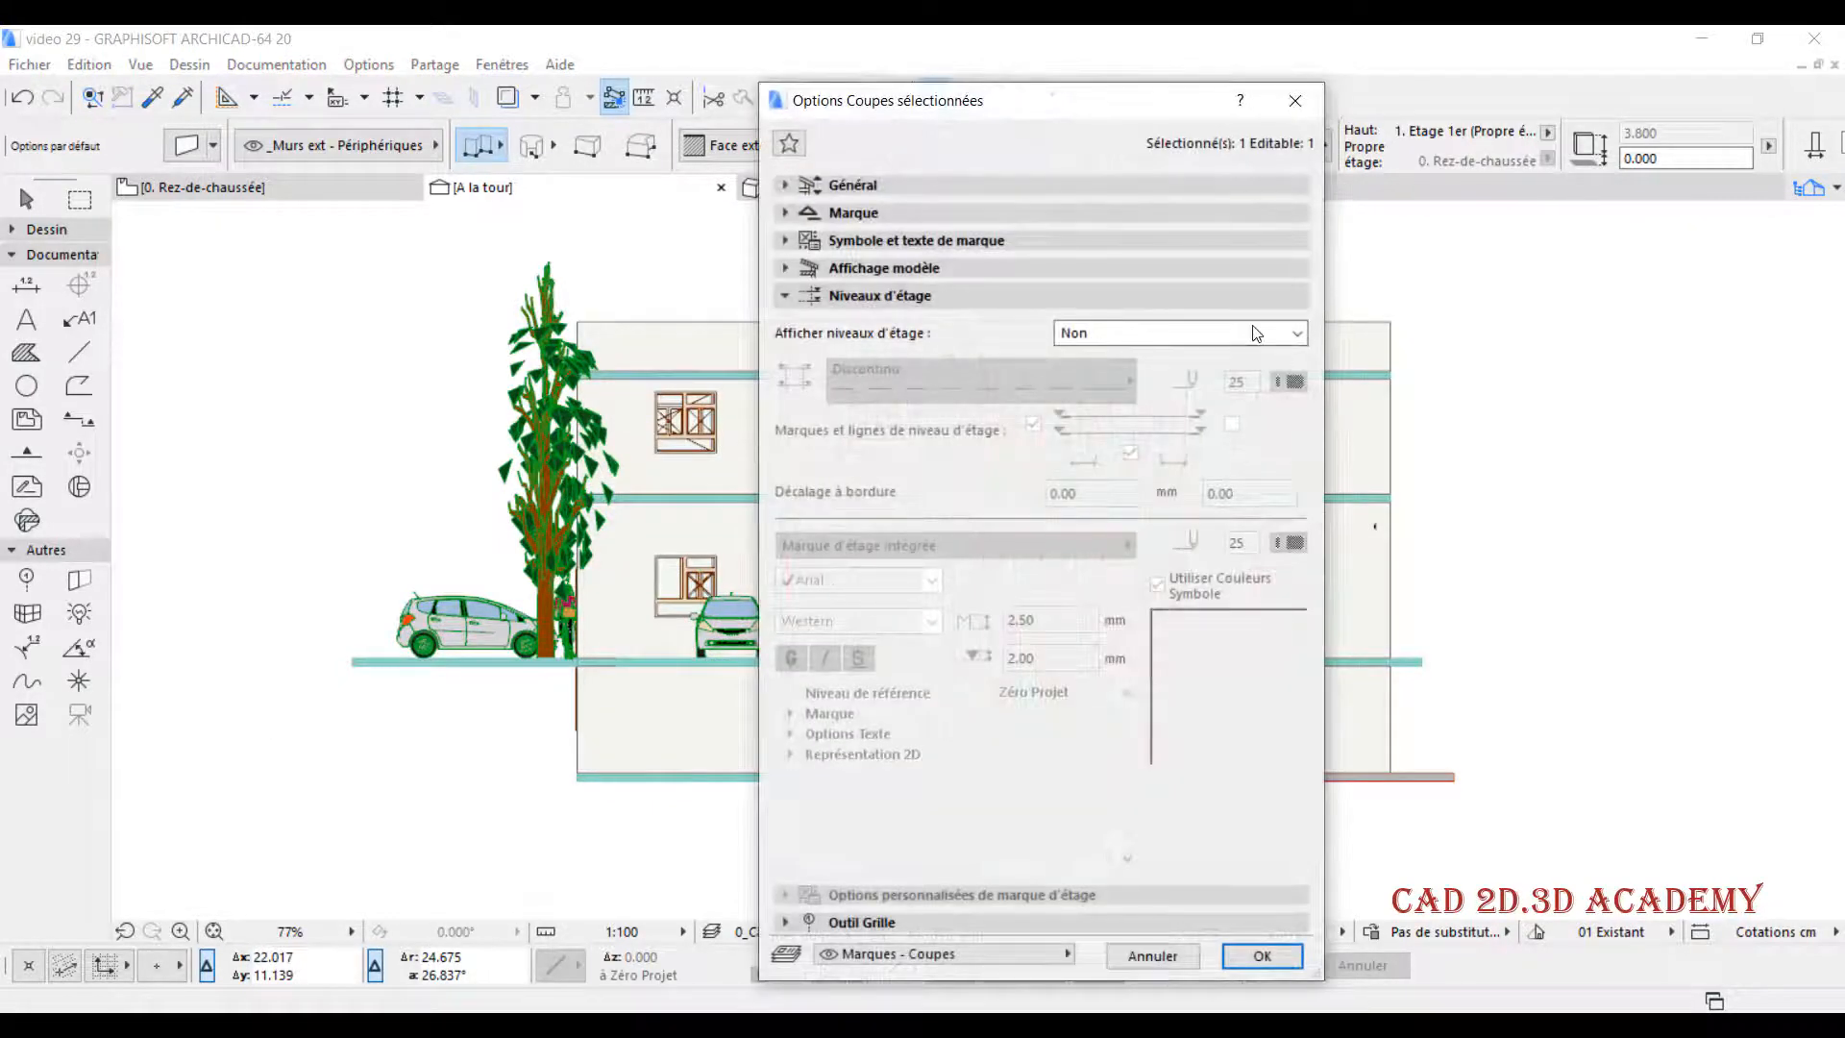
{"action": "left_click", "coordinate": [1254, 333]}
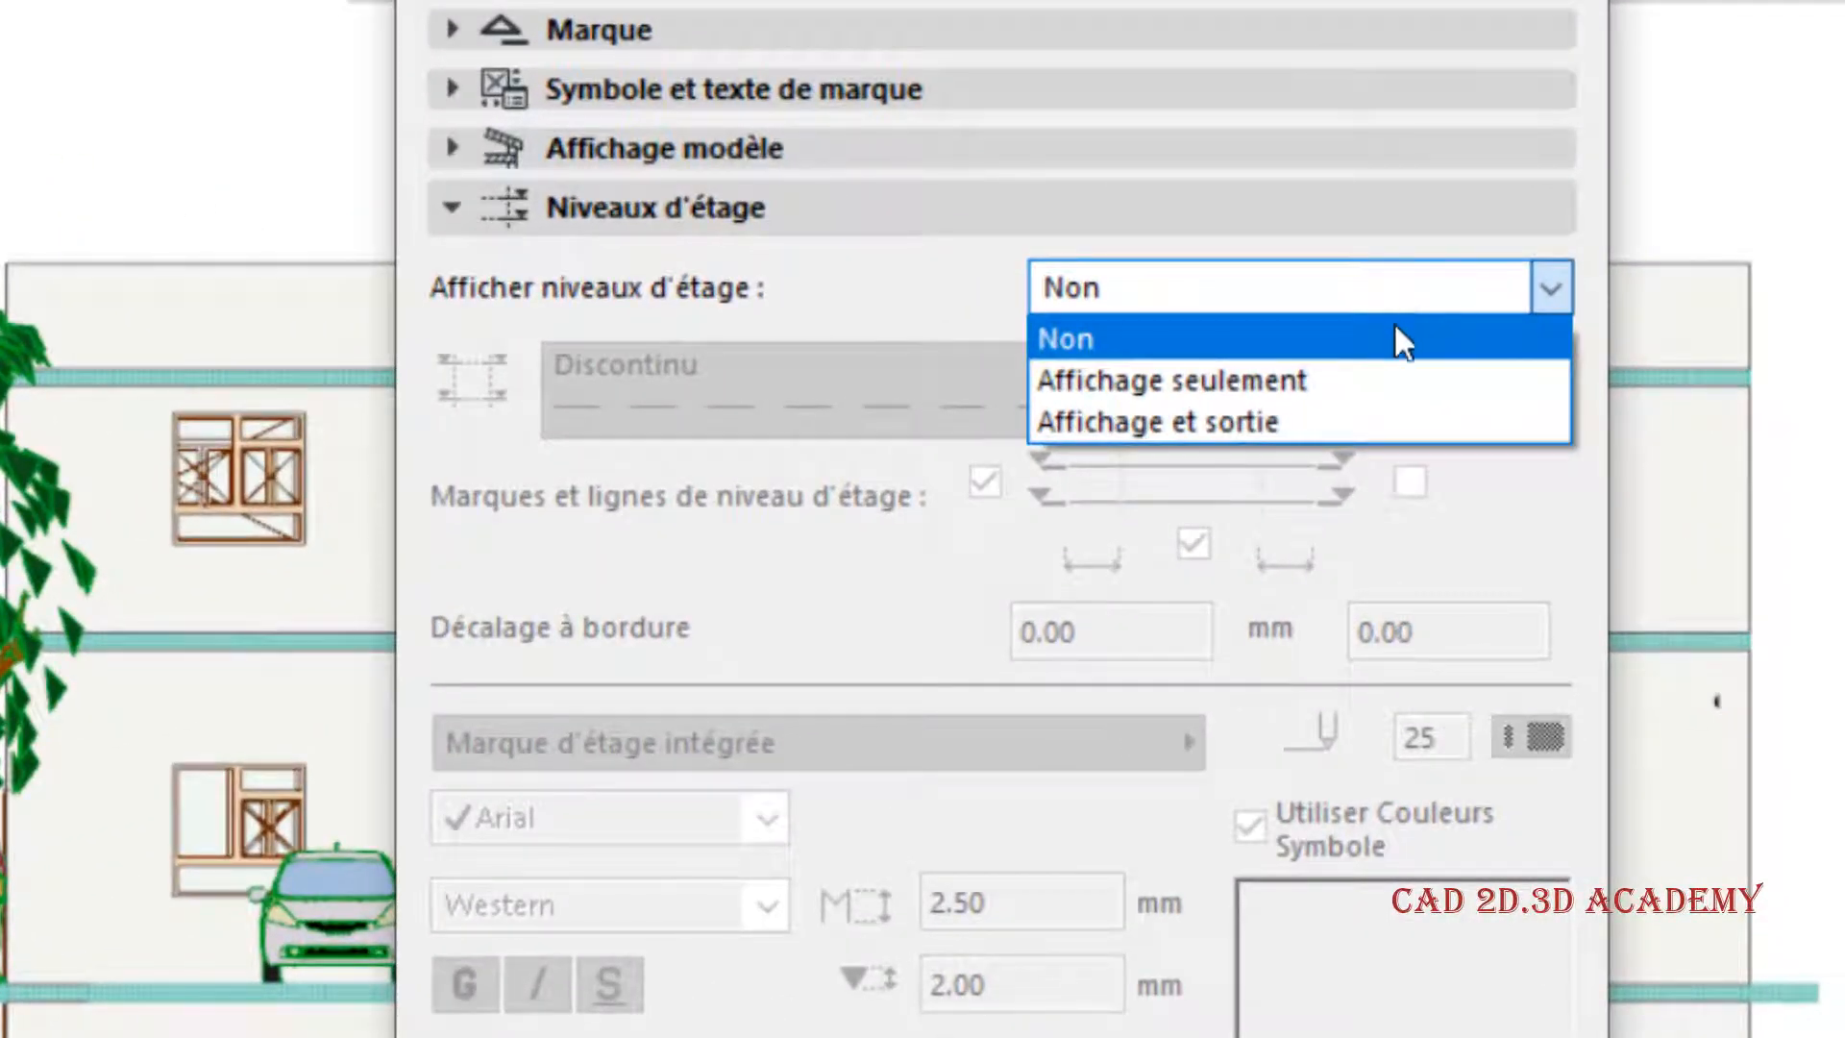
{"action": "left_click", "coordinate": [1255, 423]}
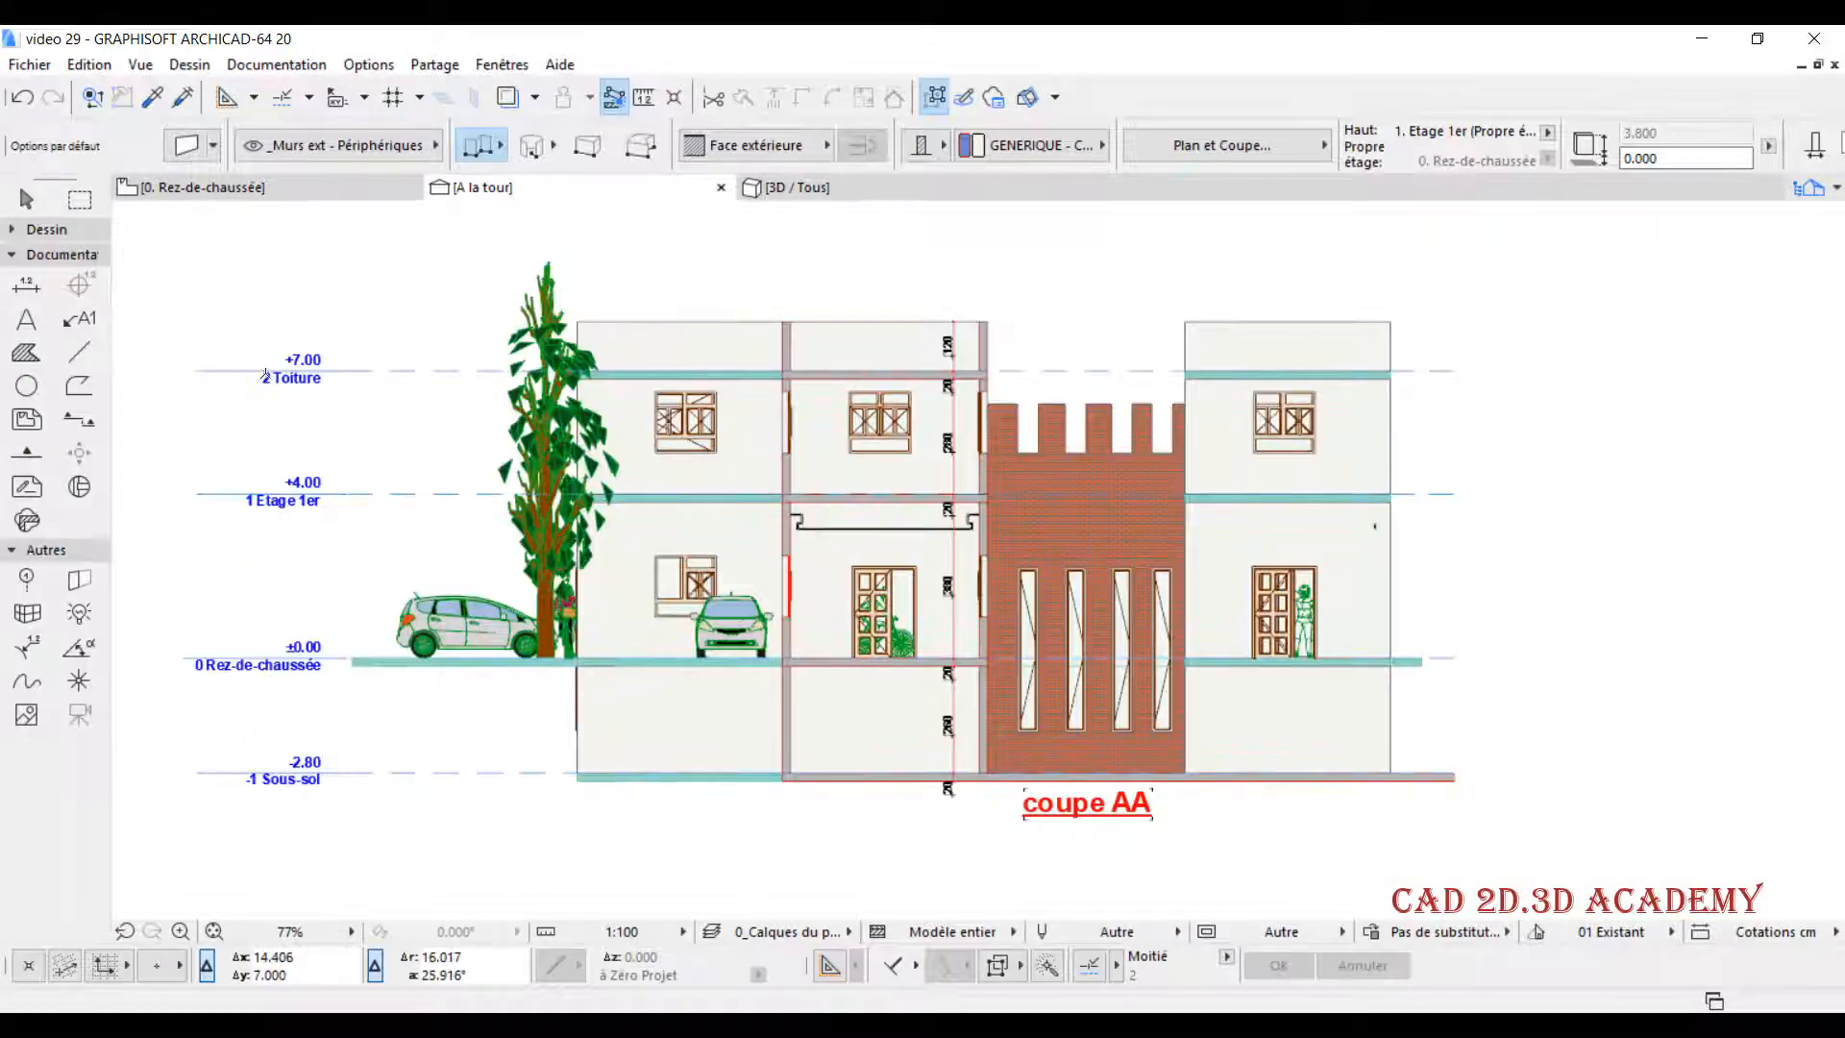
- Give the section's dashed story level lines the red 0.20 mm pen 20, apply it and inspect the lines
{"action": "right_click", "coordinate": [569, 187]}
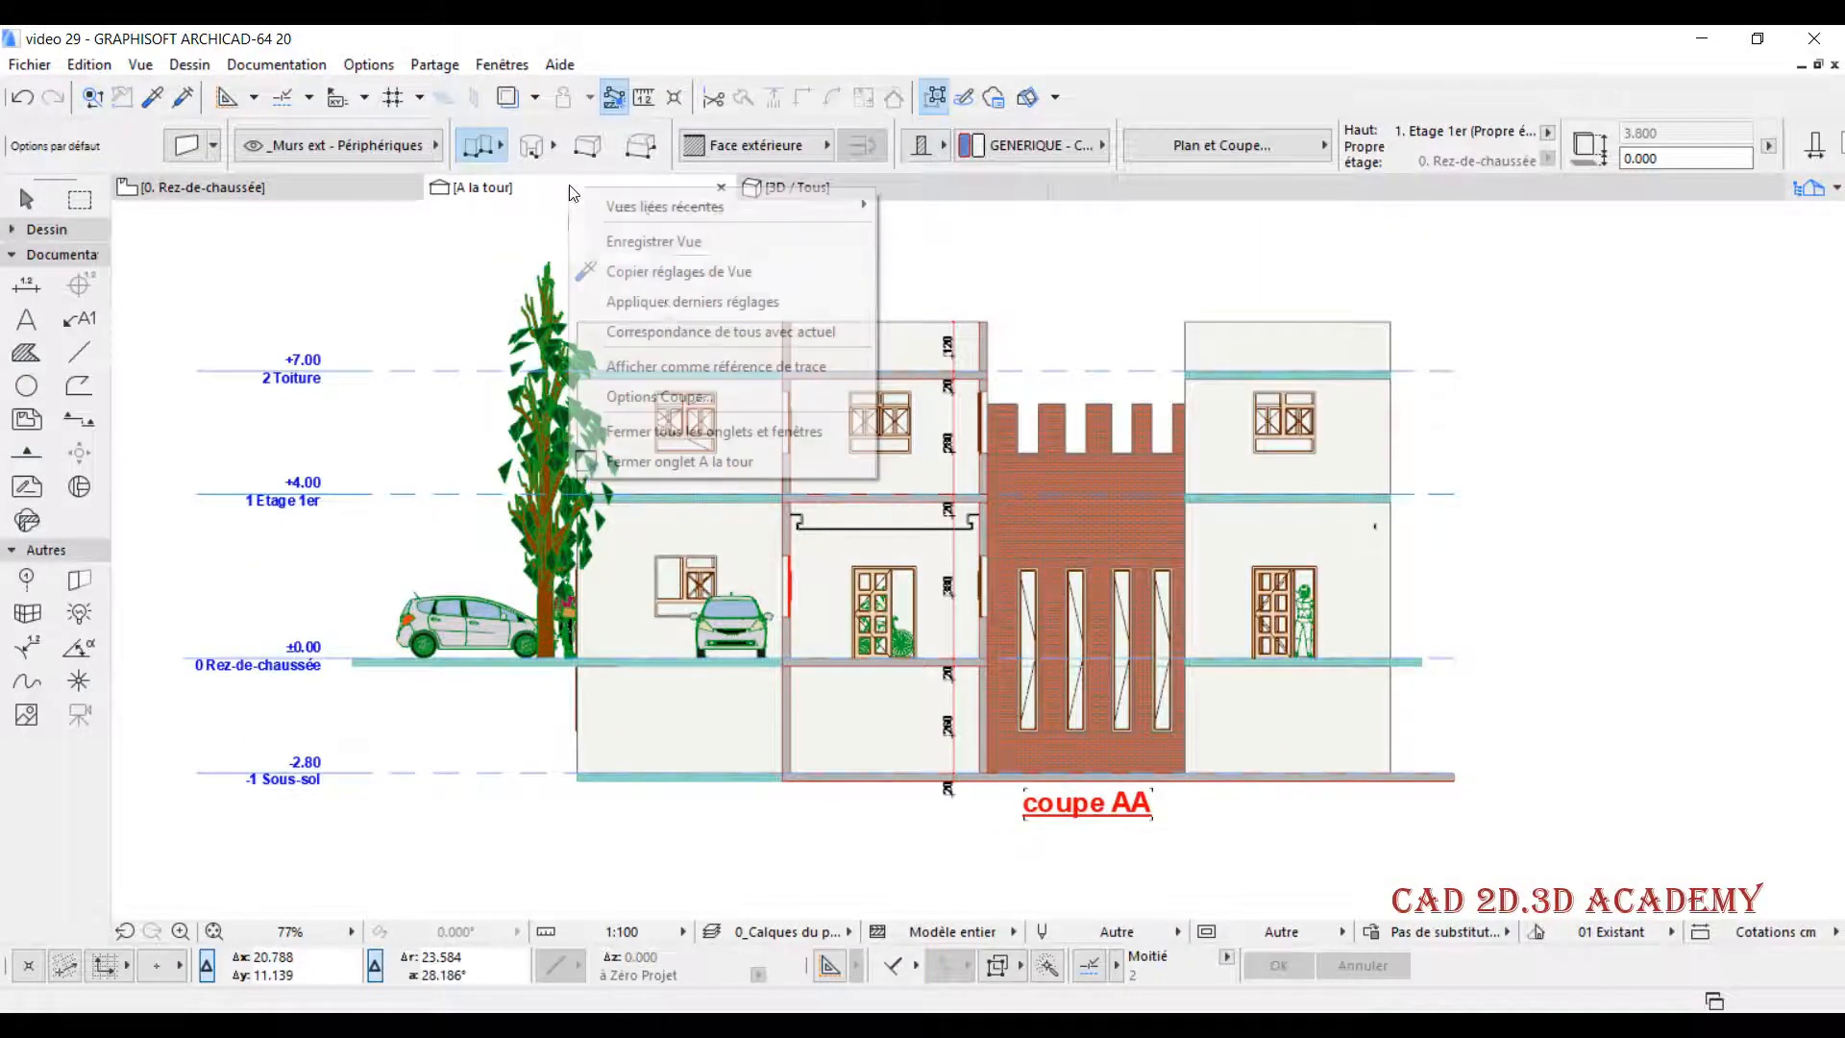
{"action": "left_click", "coordinate": [707, 395]}
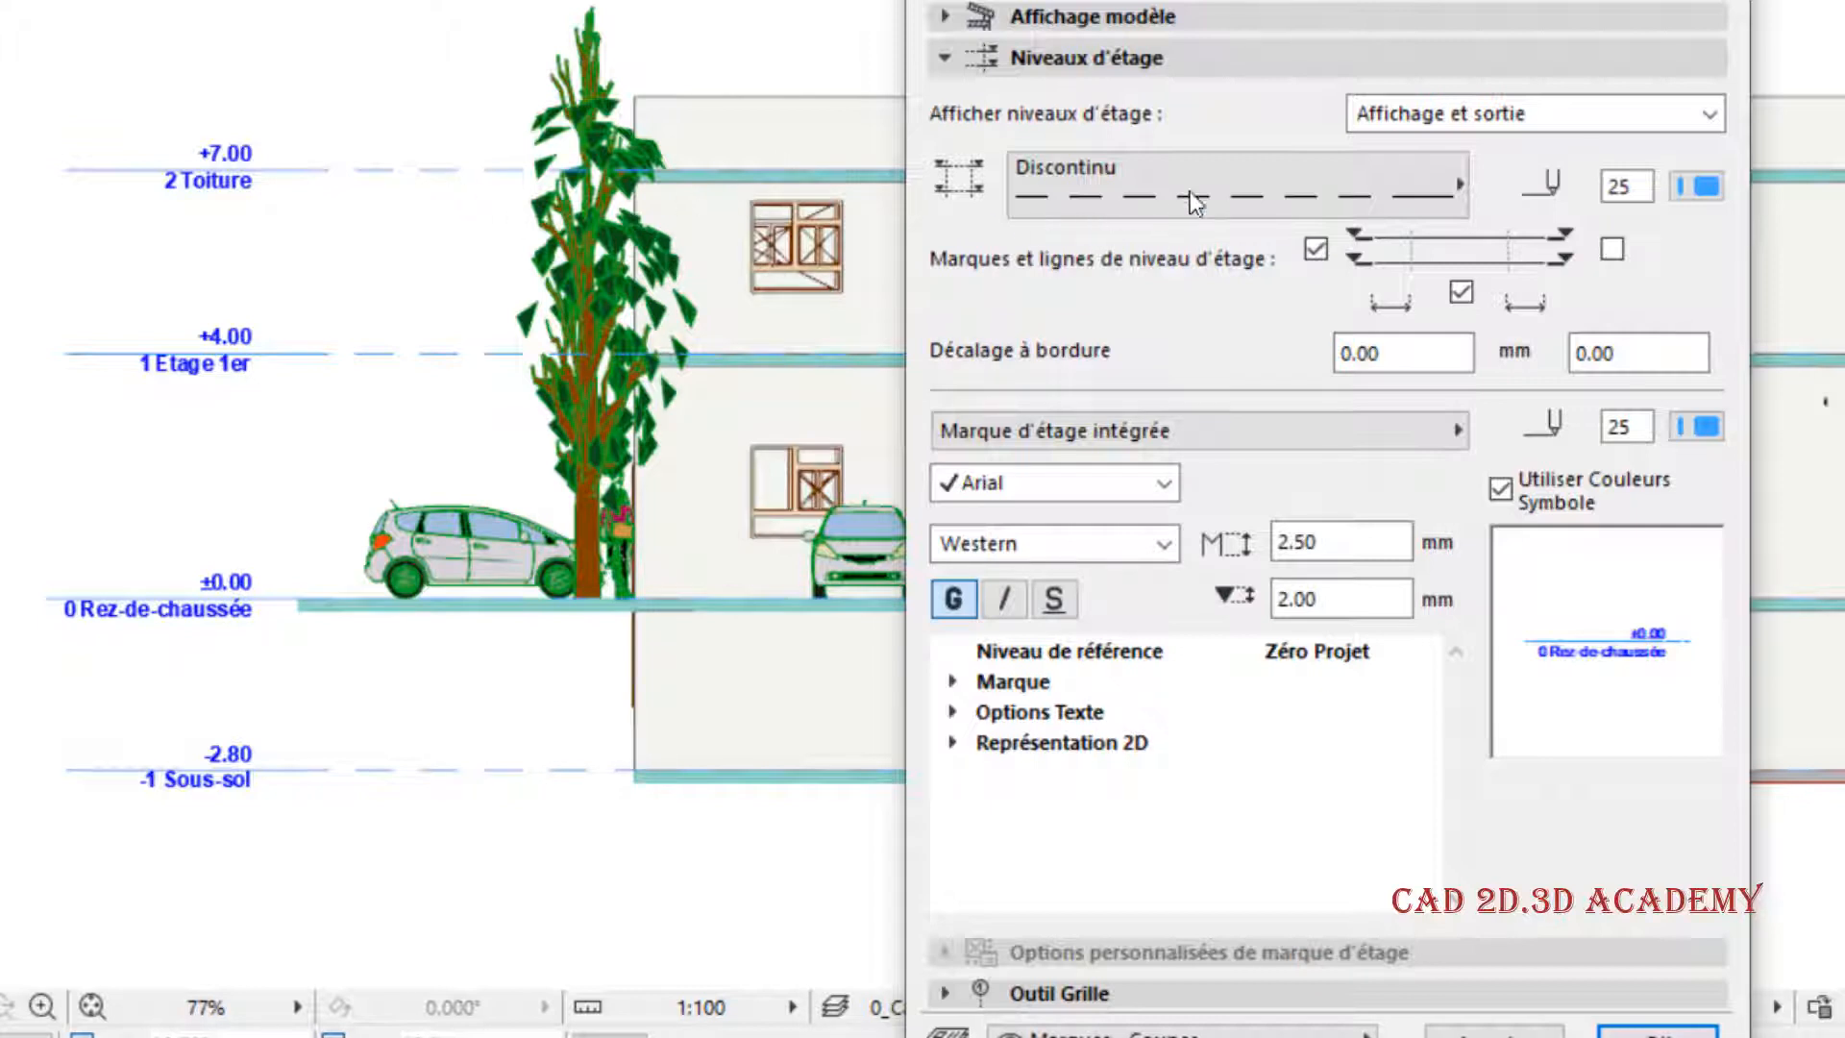
{"action": "left_click", "coordinate": [1207, 173]}
{"action": "left_click", "coordinate": [1250, 154]}
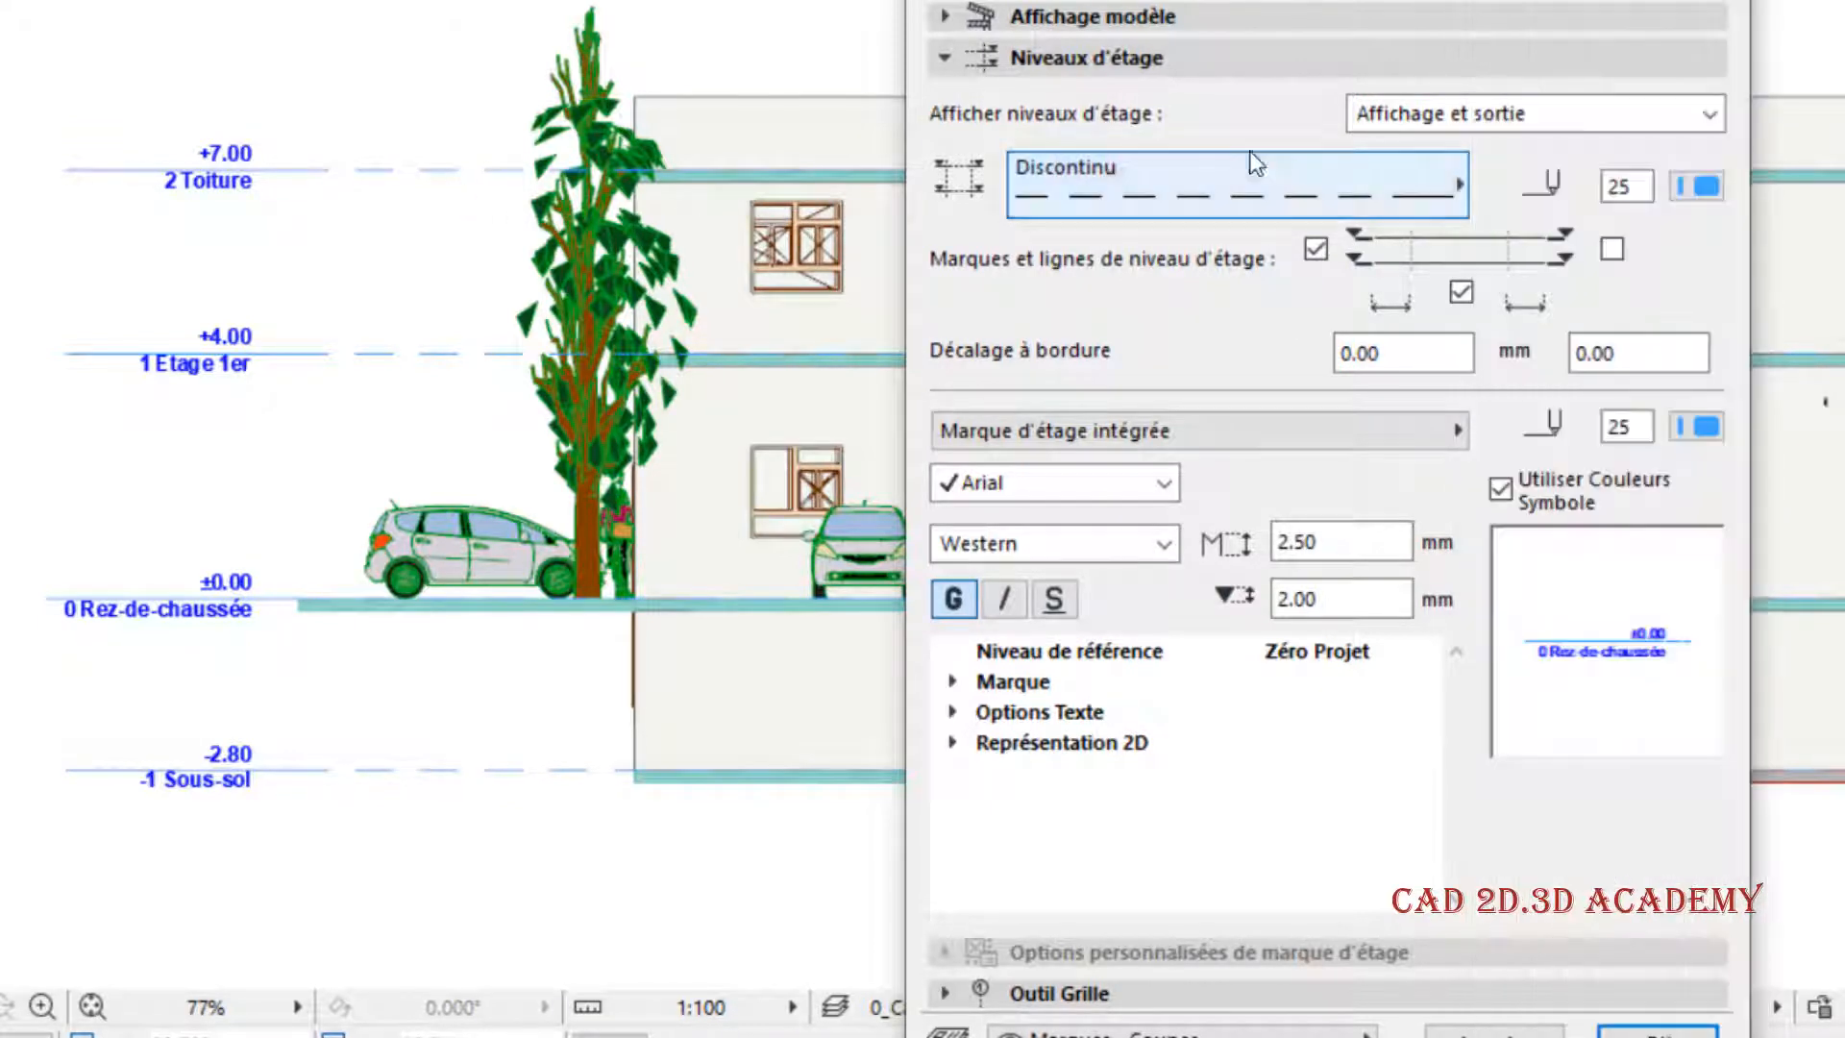
{"action": "left_click", "coordinate": [1708, 188]}
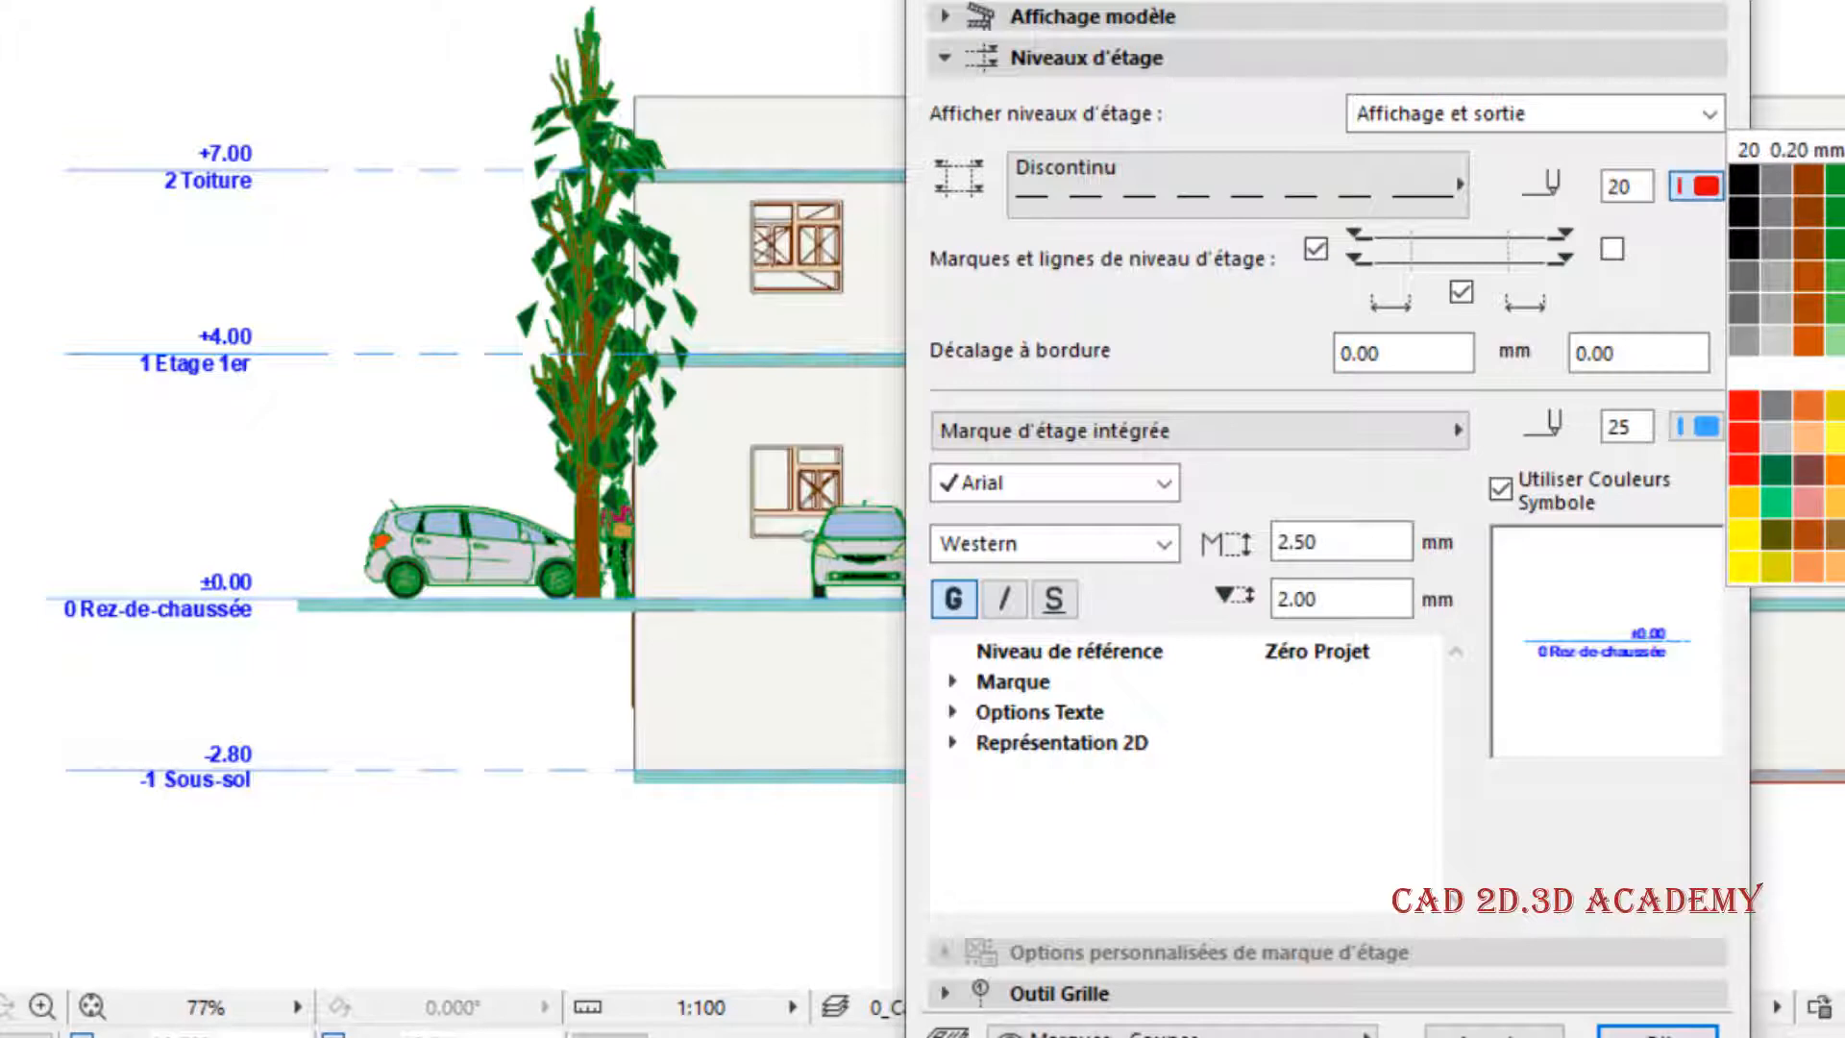
{"action": "left_click", "coordinate": [1843, 180]}
{"action": "left_click", "coordinate": [1651, 1030]}
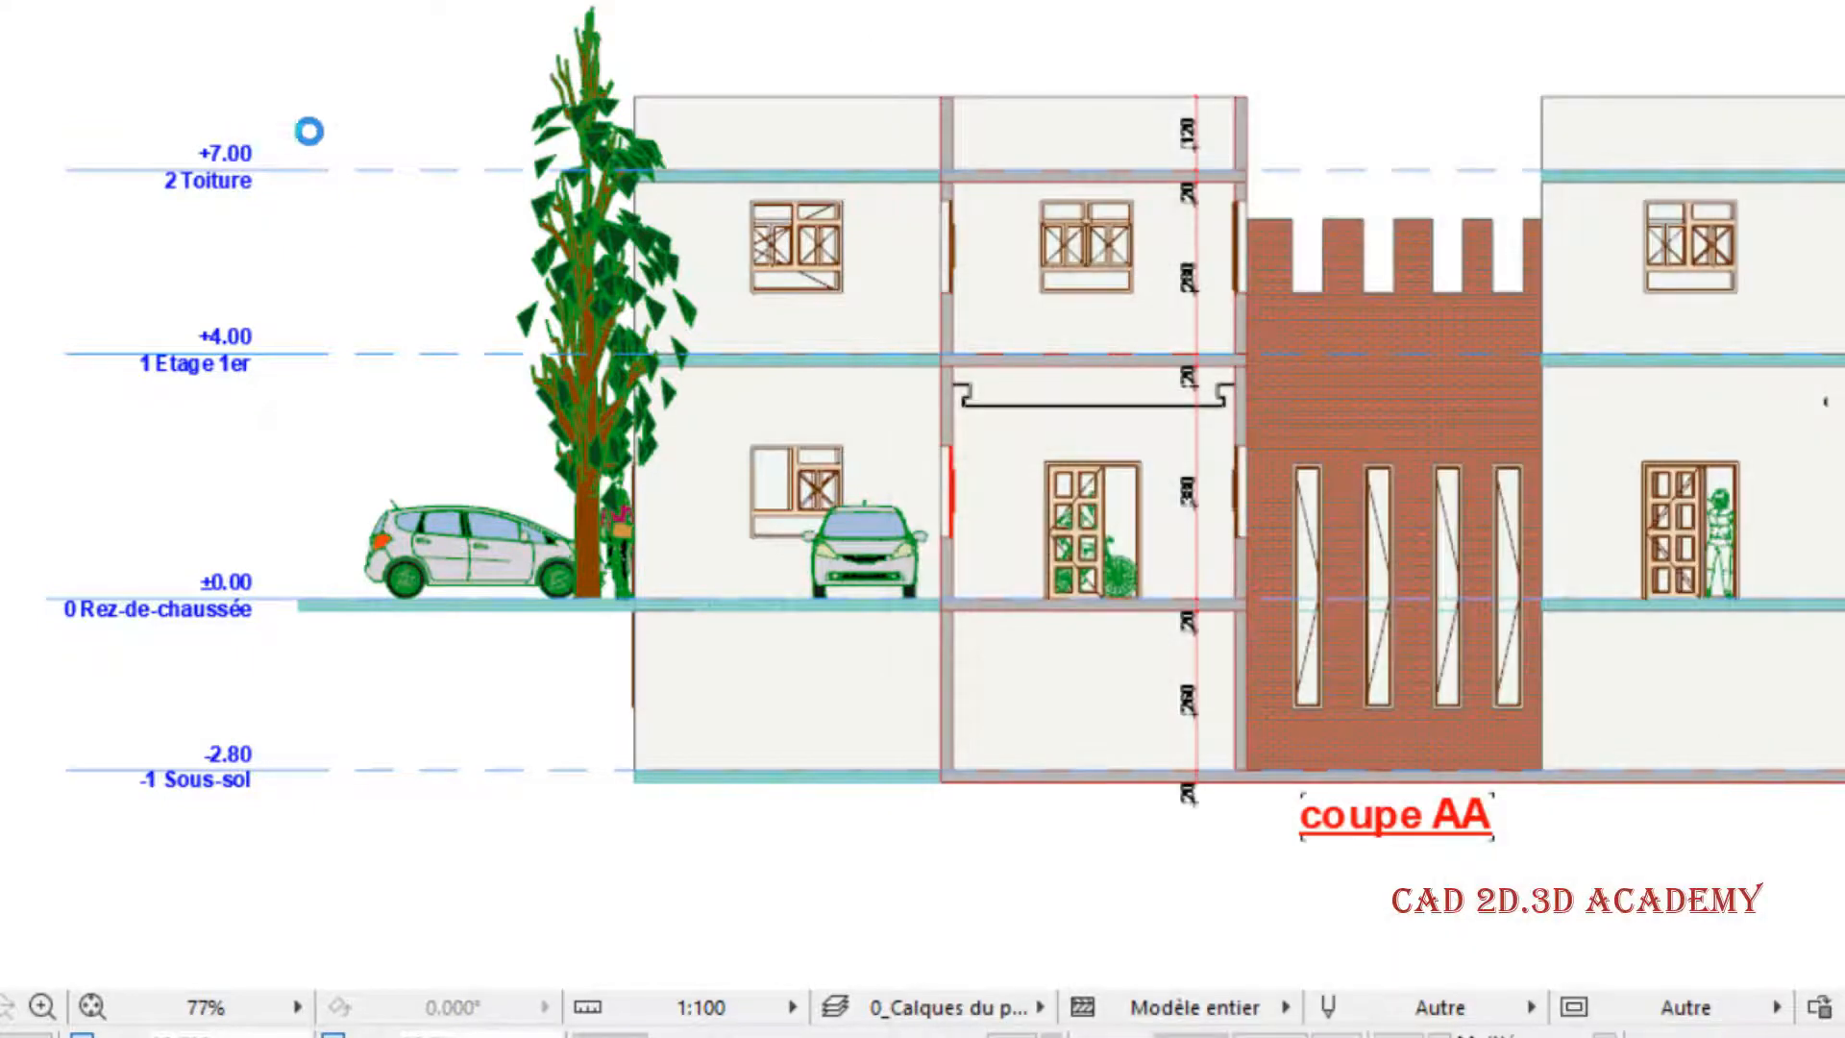
{"action": "scroll", "coordinate": [373, 187], "scroll_direction": "up", "scroll_amount": 1}
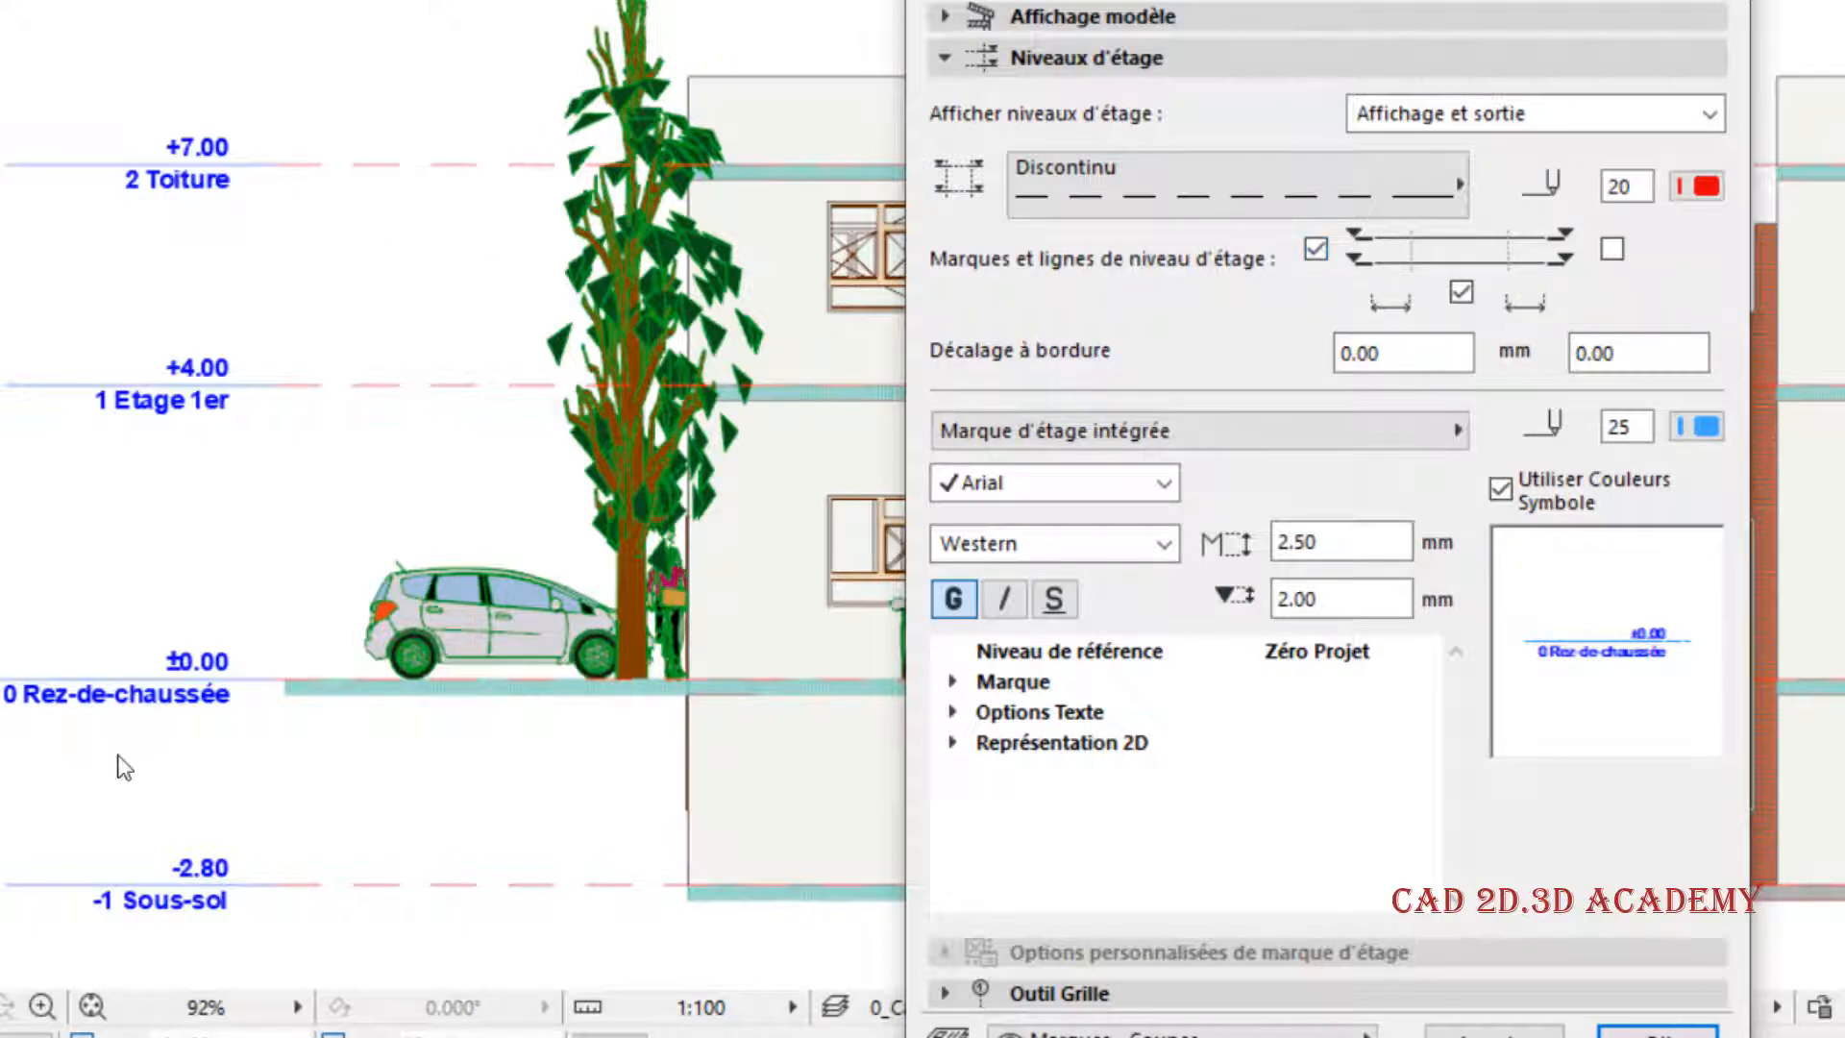
- Enable story level marks at the right end of the level lines too, apply the change and inspect the section's right edge
{"action": "left_click", "coordinate": [1611, 249]}
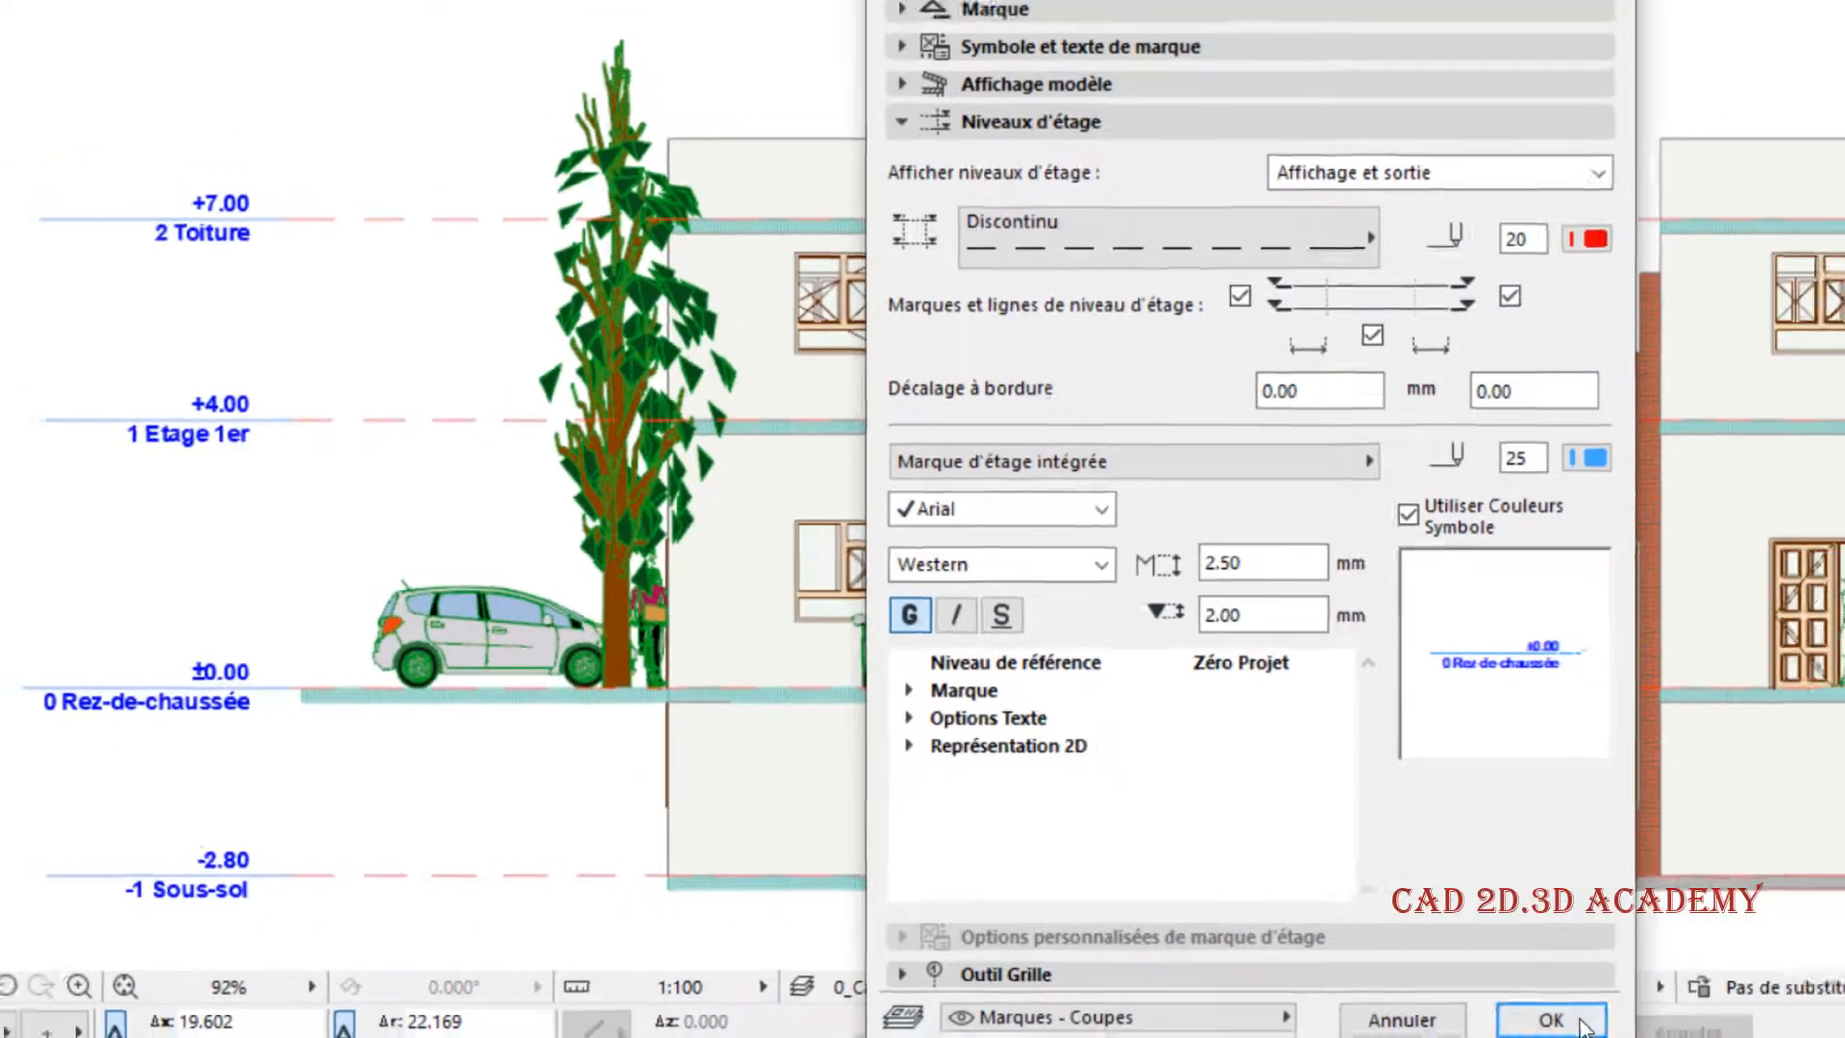
{"action": "left_click", "coordinate": [1683, 1035]}
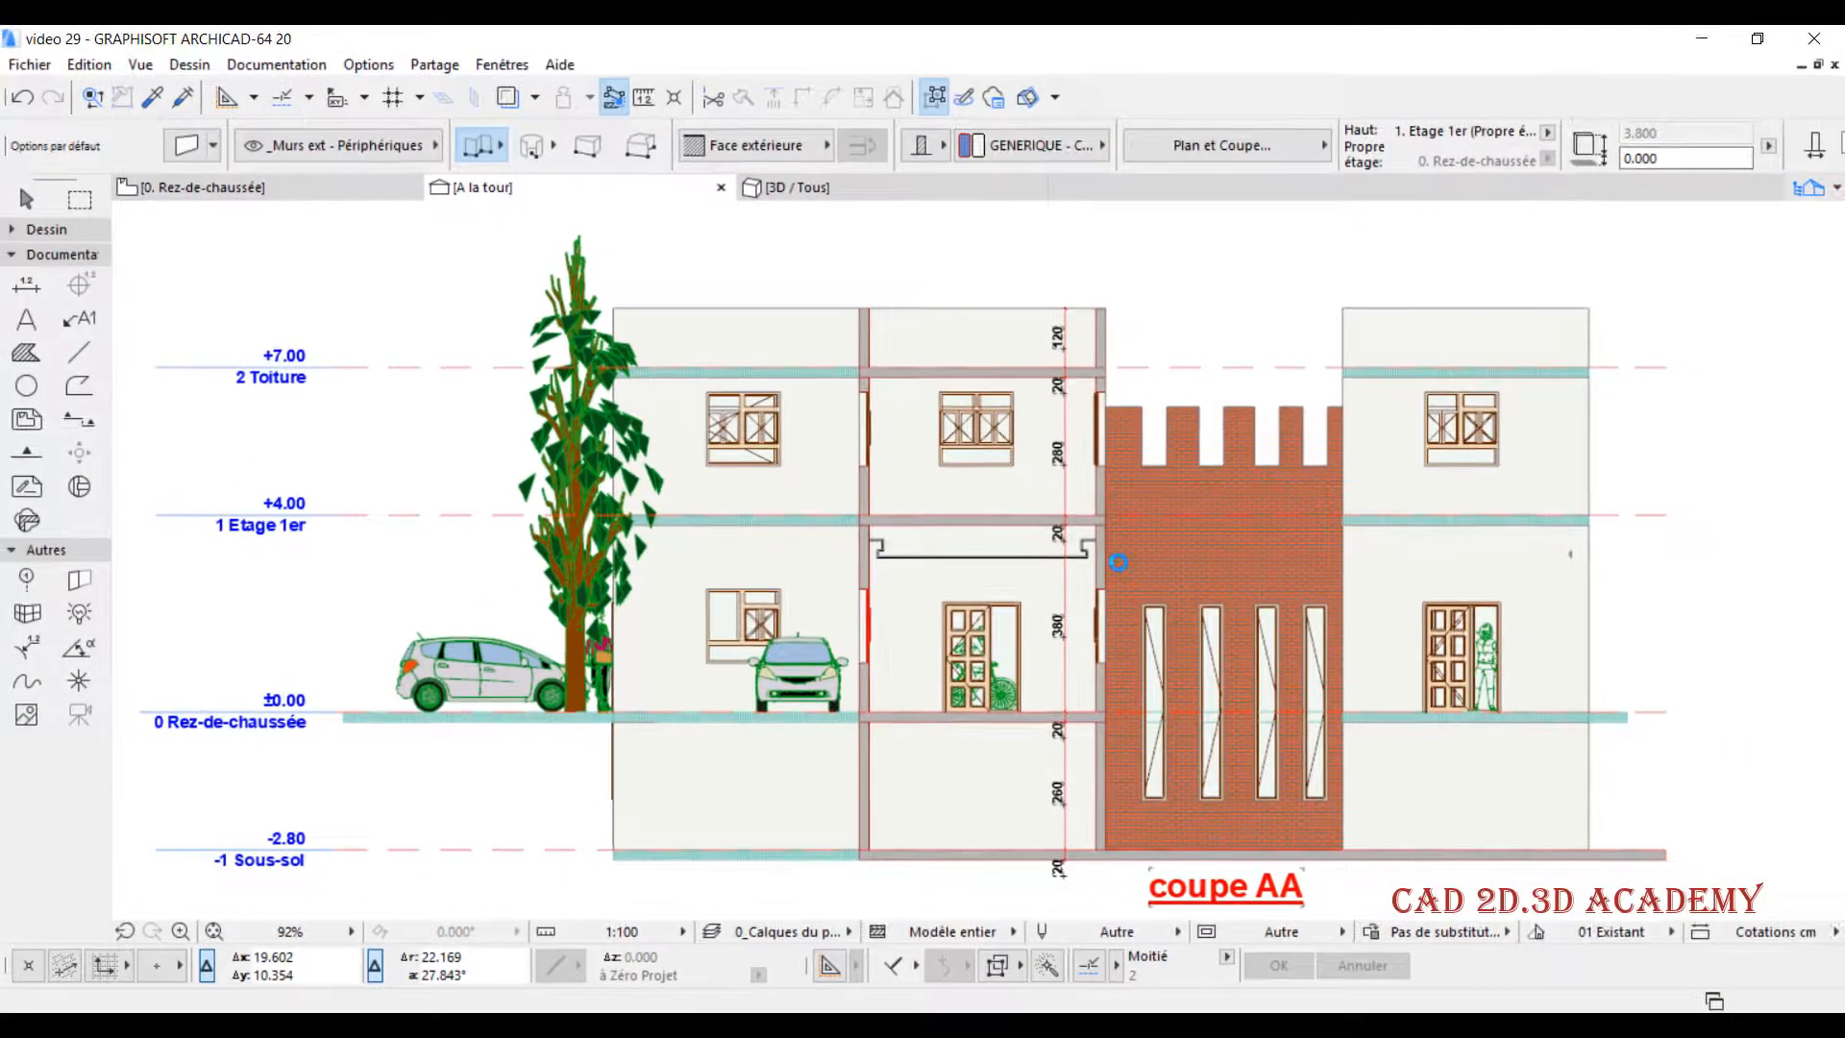
{"action": "middle_click_drag", "start_coordinate": [1316, 478], "coordinate": [1223, 452]}
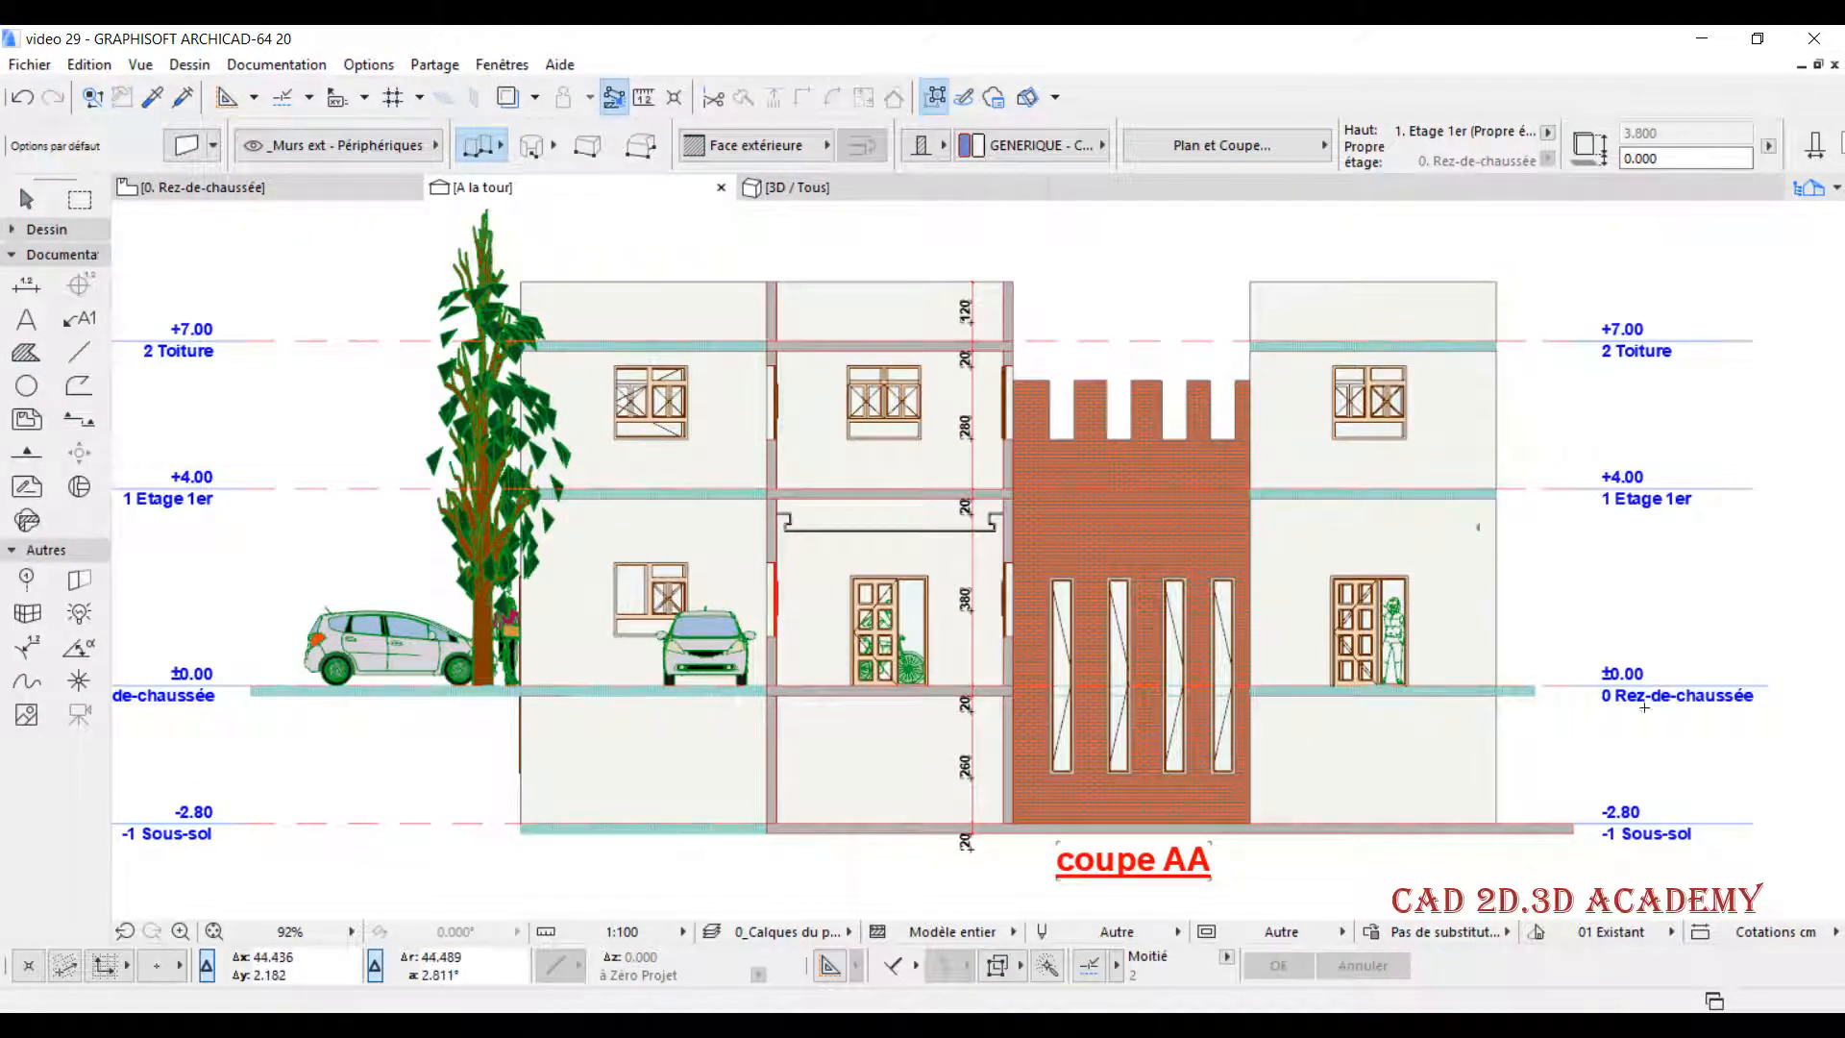
- Turn off the middle portion of the story level lines across the building and apply the setting
{"action": "right_click", "coordinate": [586, 194]}
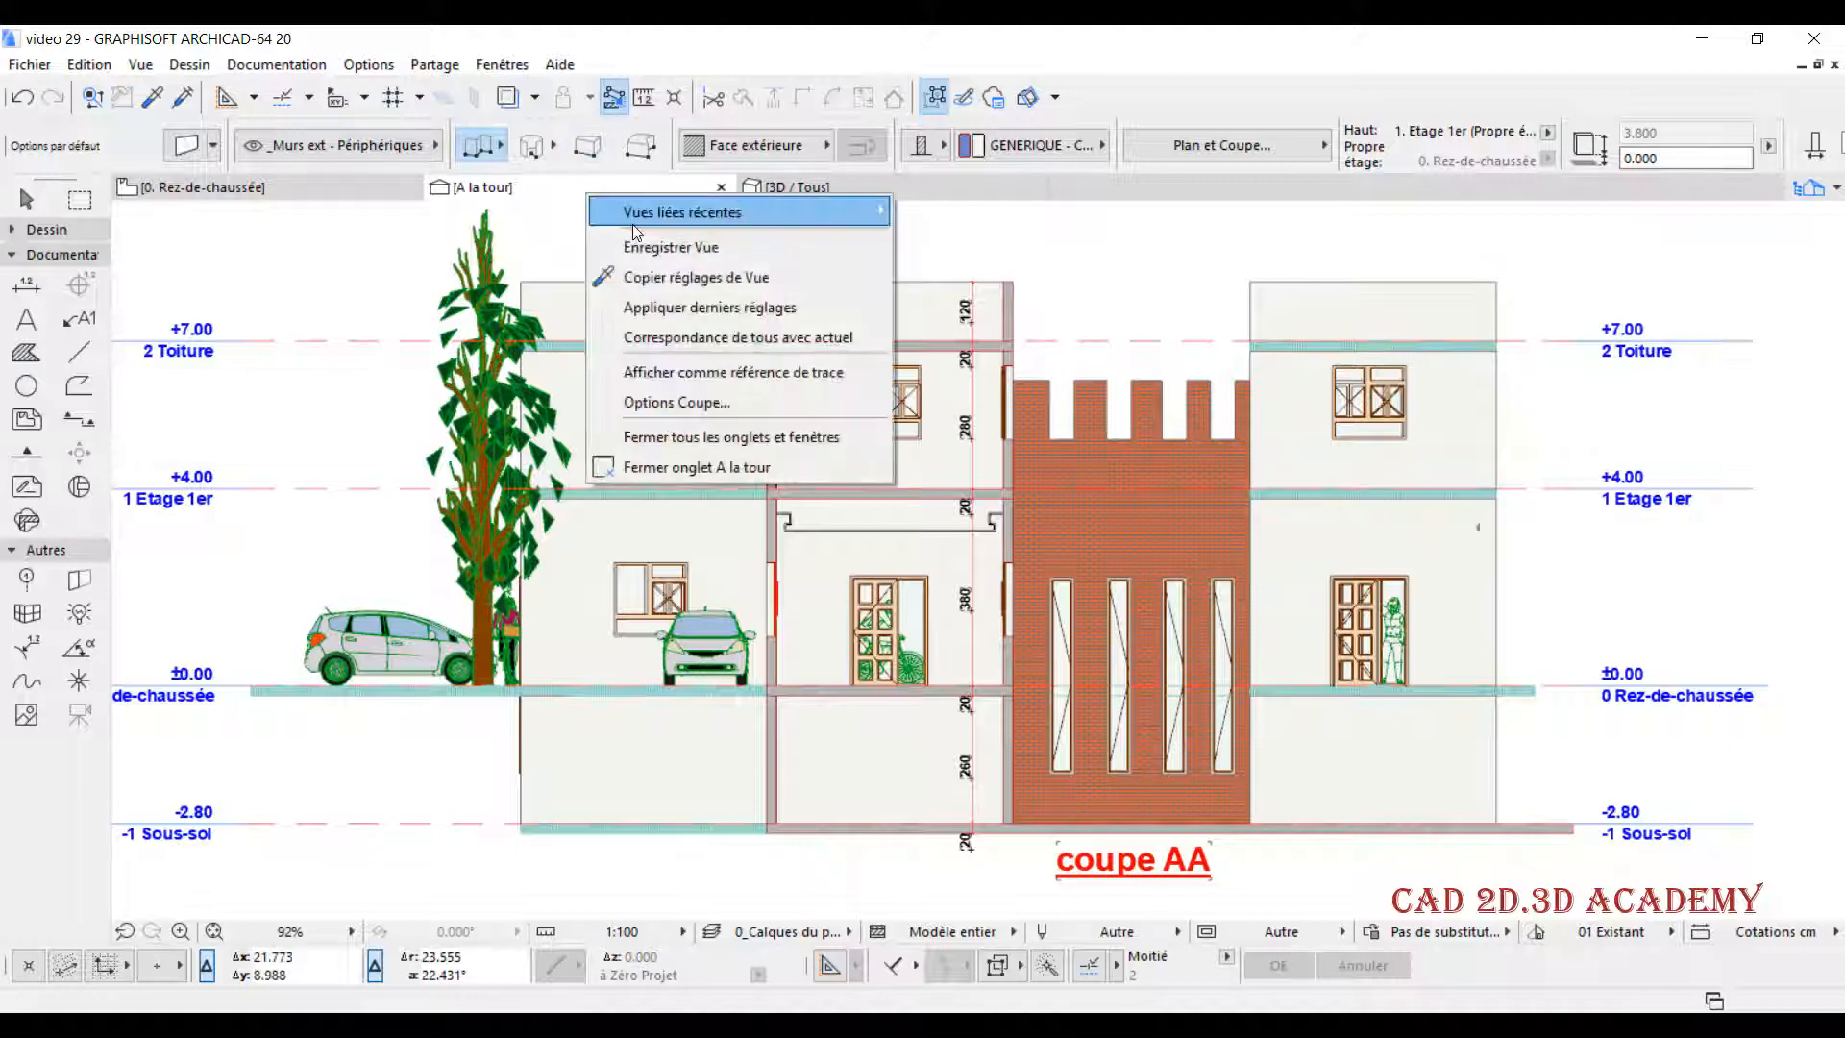
{"action": "left_click", "coordinate": [715, 404]}
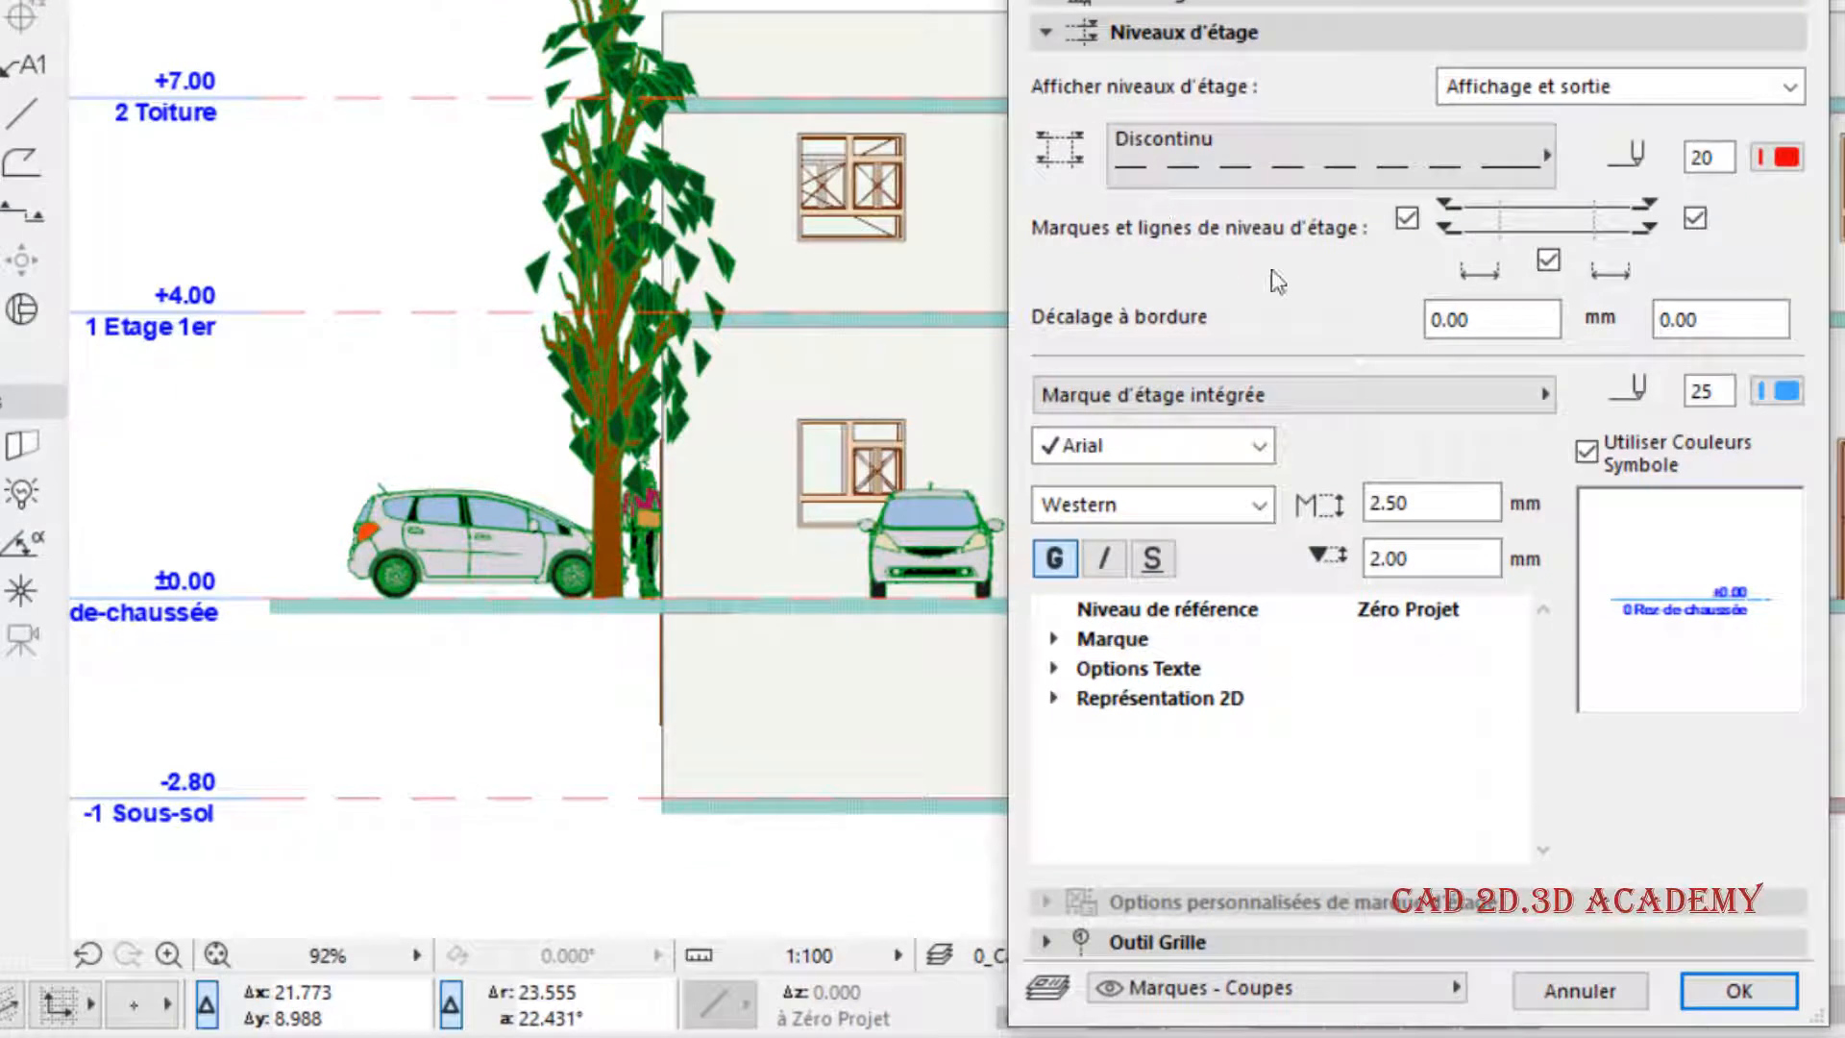
{"action": "left_click", "coordinate": [1545, 259]}
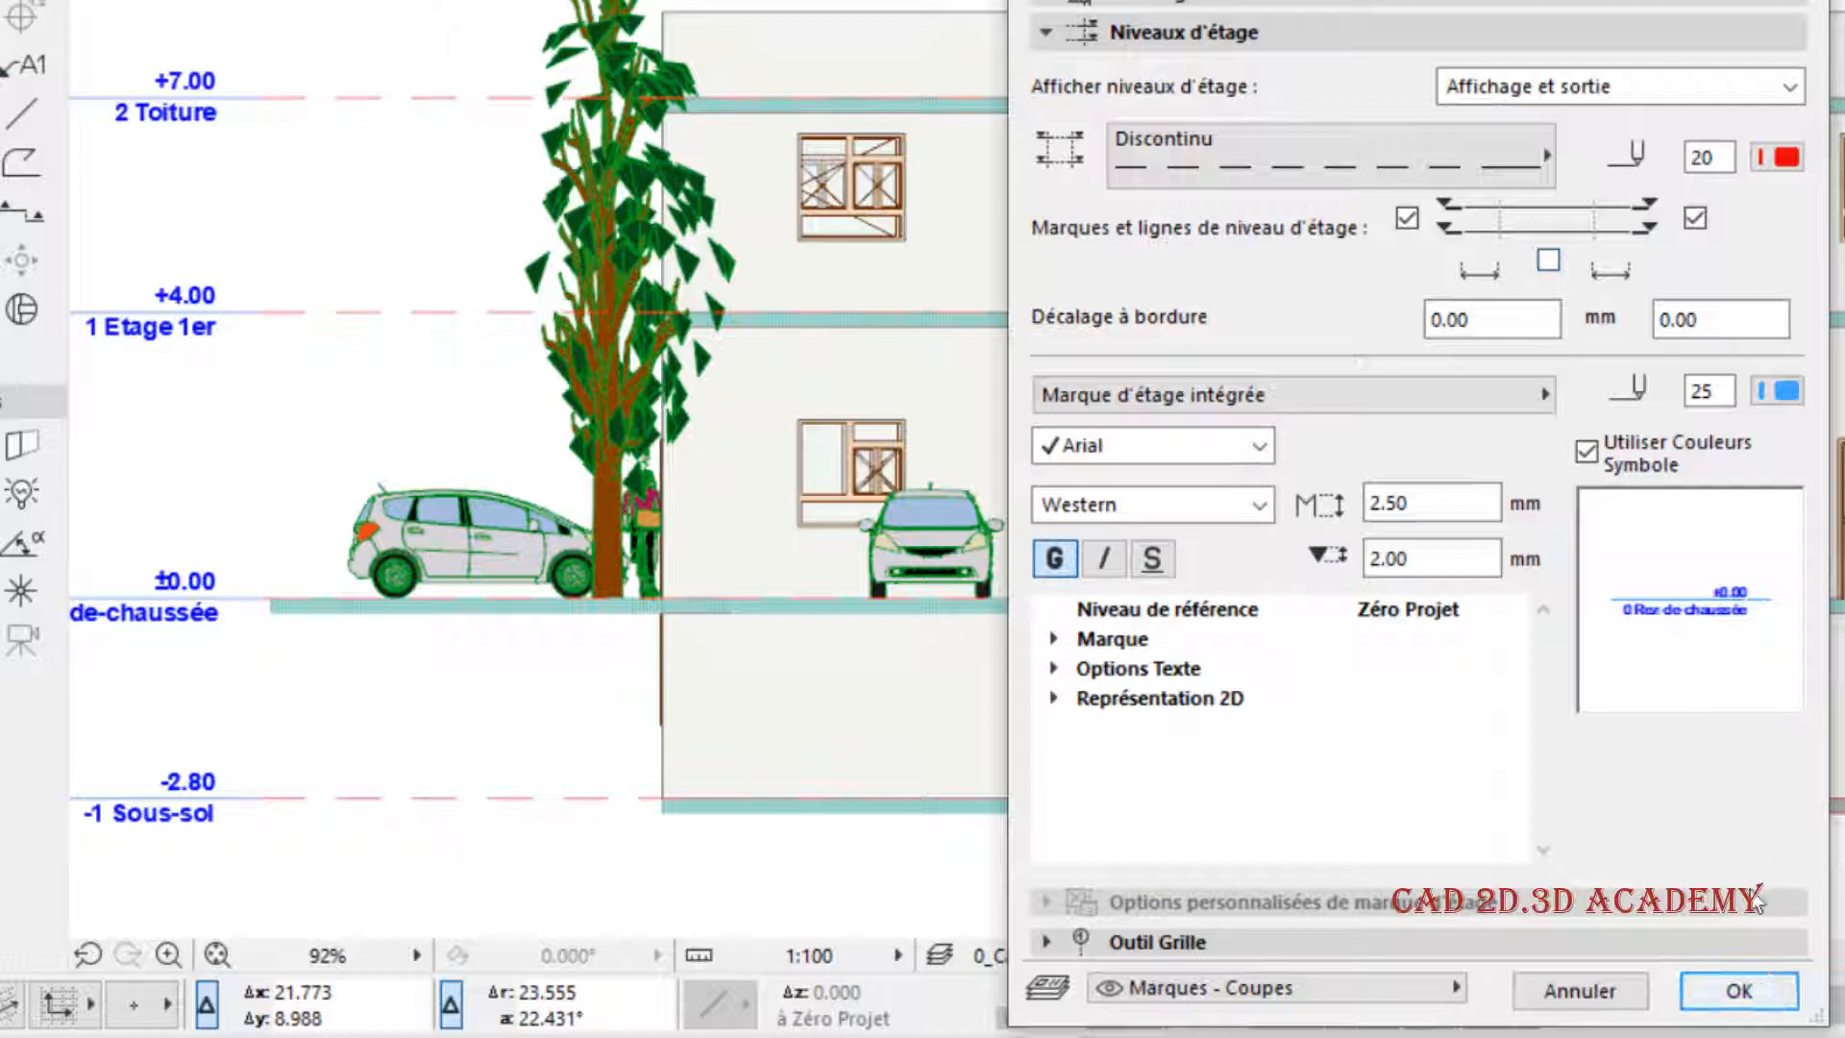
{"action": "left_click", "coordinate": [1739, 991]}
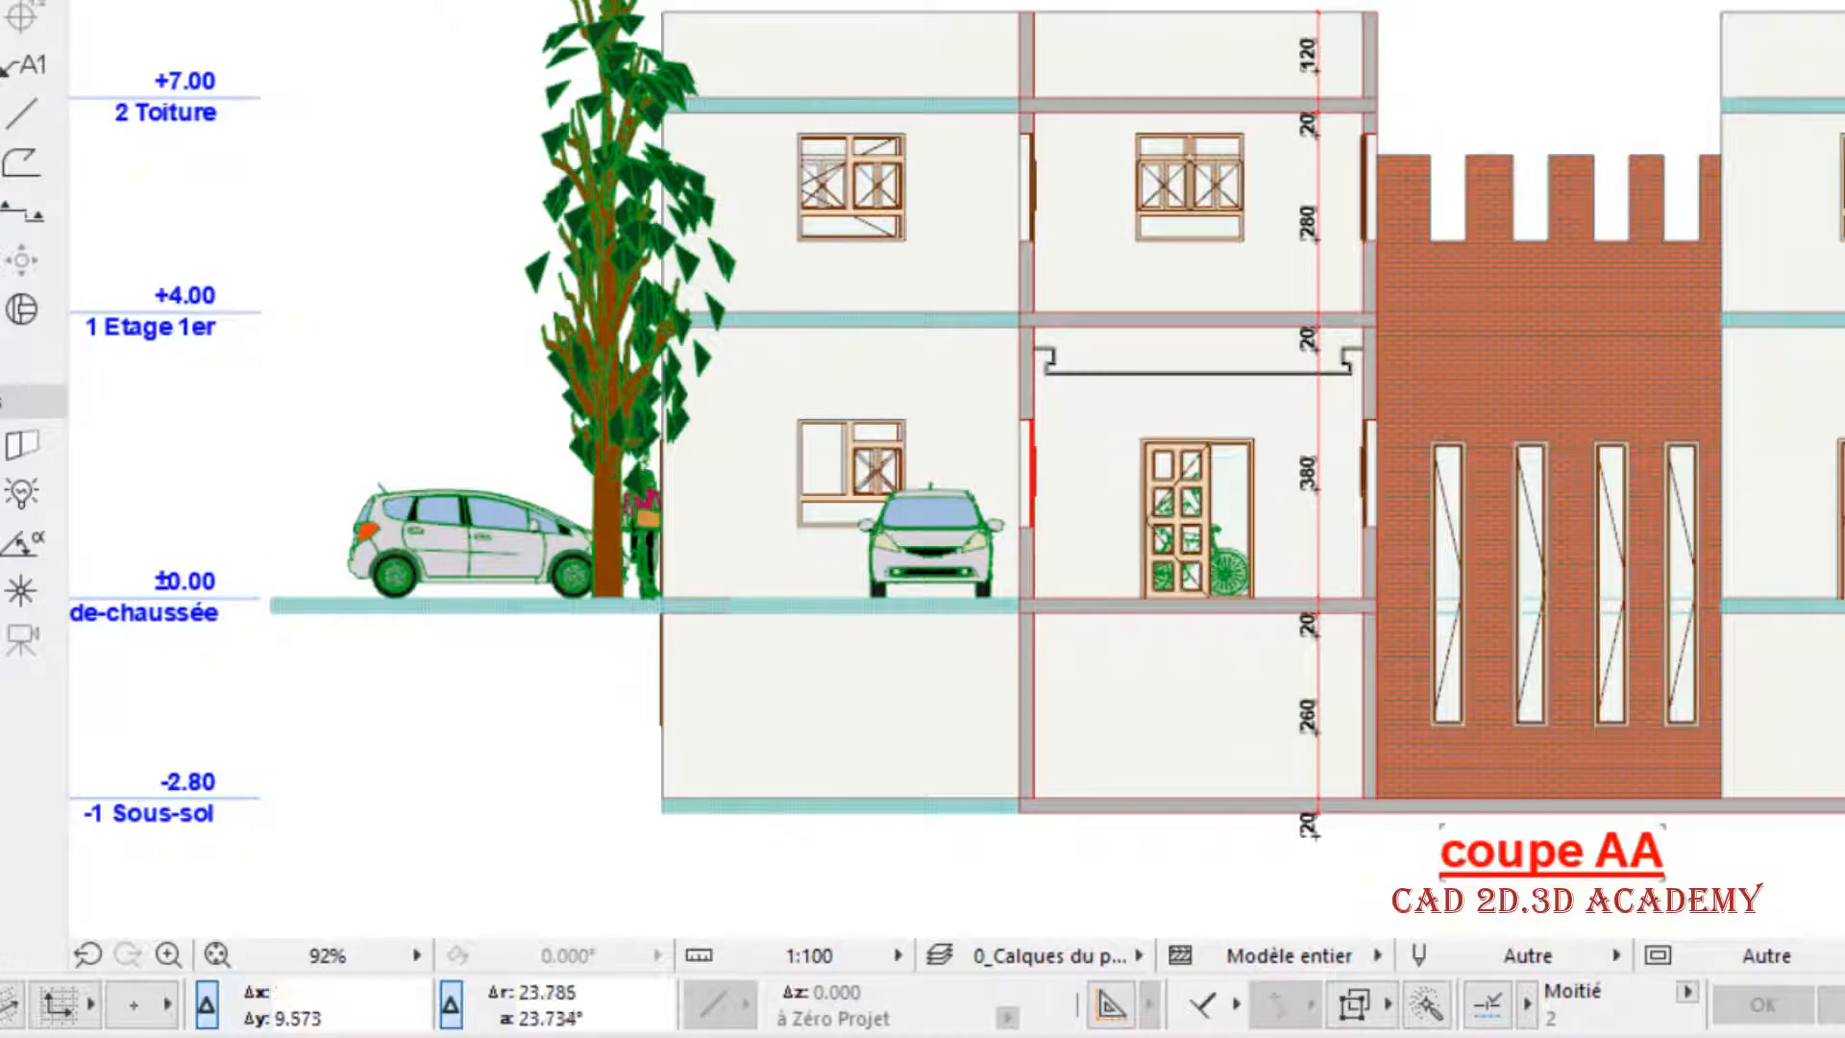
- In the section settings, re-enable the middle portion of the story level lines and disable the right-end marks
{"action": "right_click", "coordinate": [739, 1]}
{"action": "left_click", "coordinate": [913, 179]}
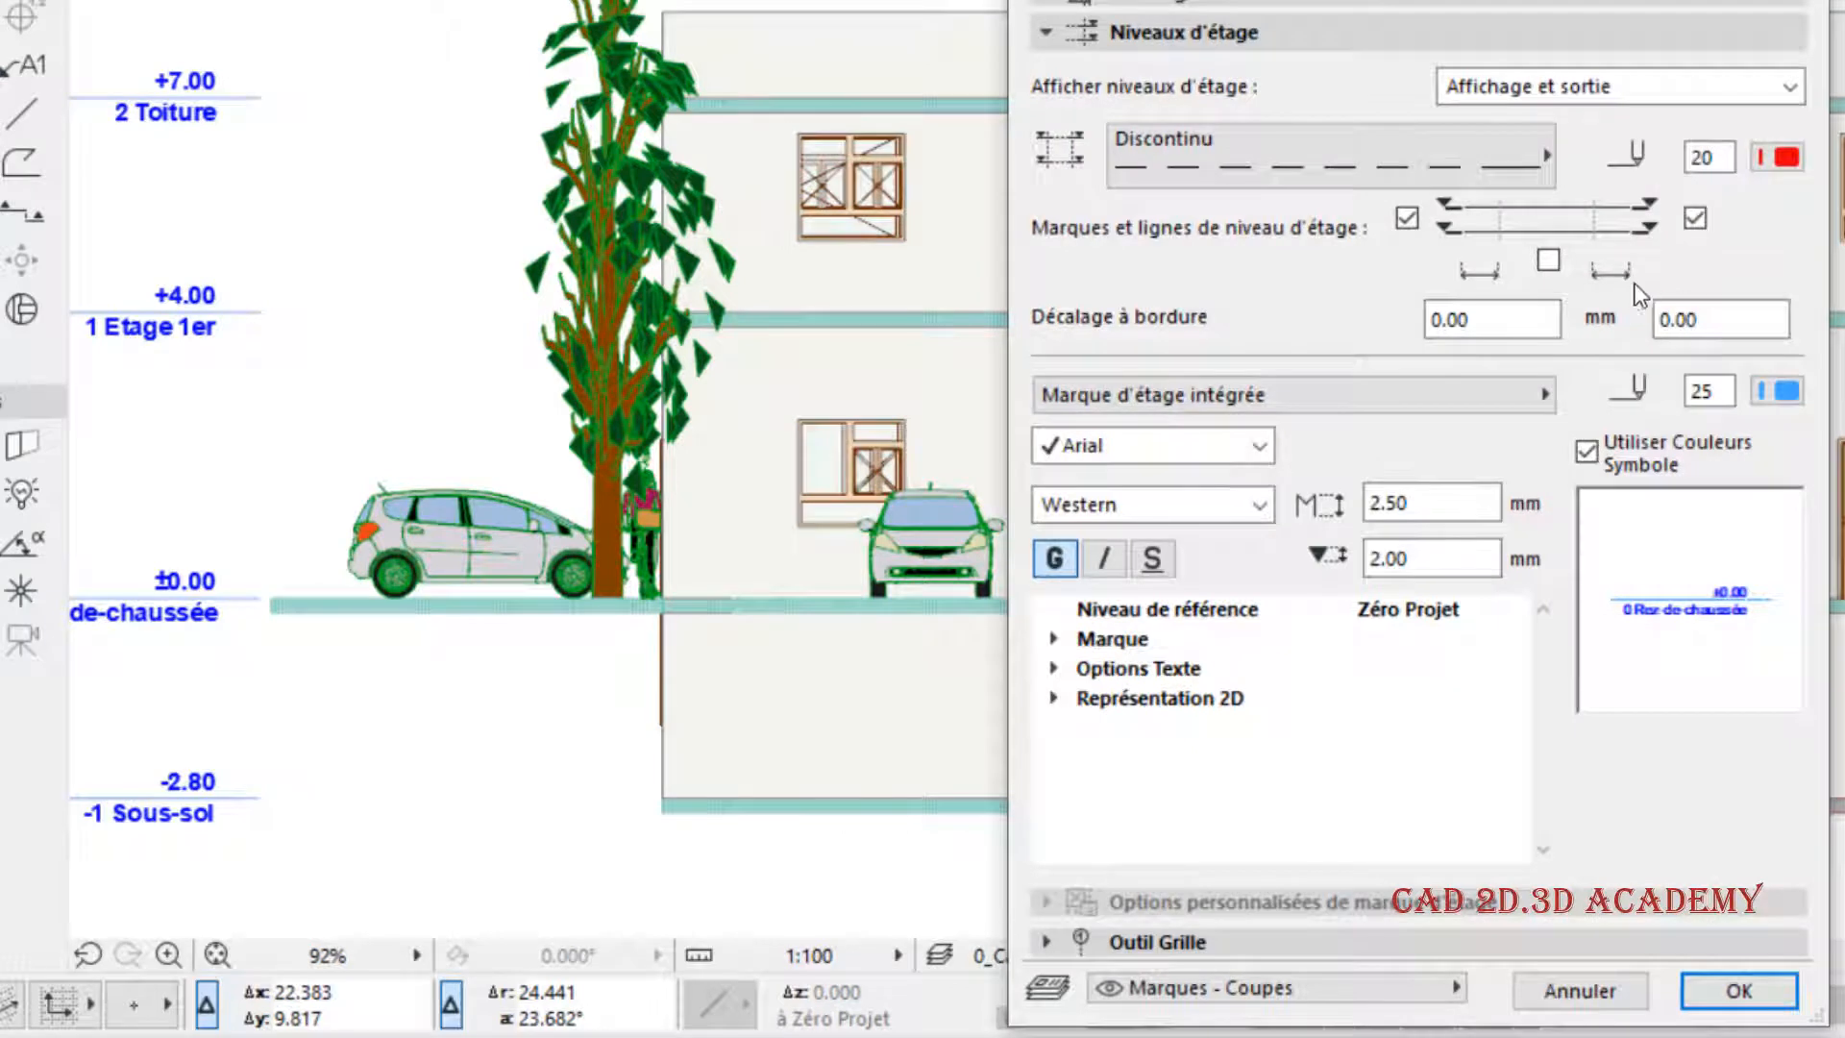
{"action": "left_click", "coordinate": [1547, 260]}
{"action": "left_click", "coordinate": [1694, 218]}
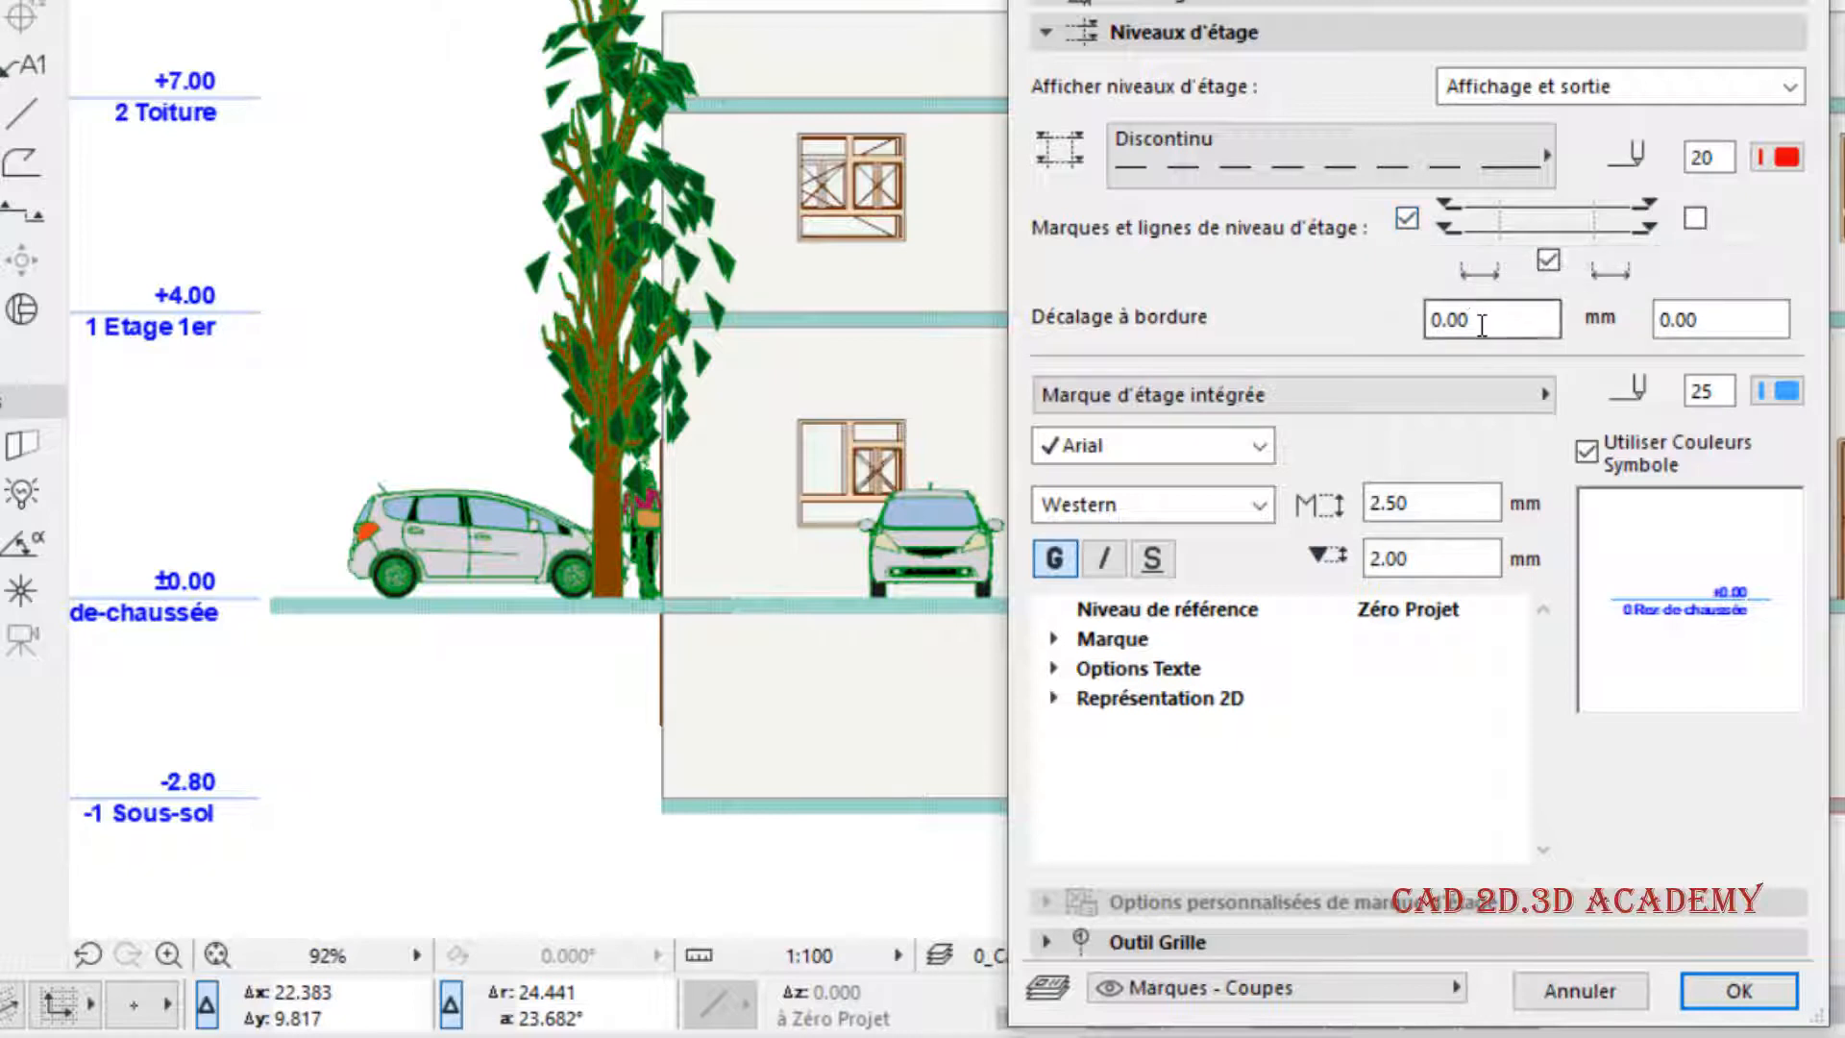
- Set the left border offset of the story level marks to 20 mm, apply it and inspect the section's left edge
{"action": "left_click", "coordinate": [1418, 323]}
{"action": "type", "text": "20"}
{"action": "left_click", "coordinate": [1739, 991]}
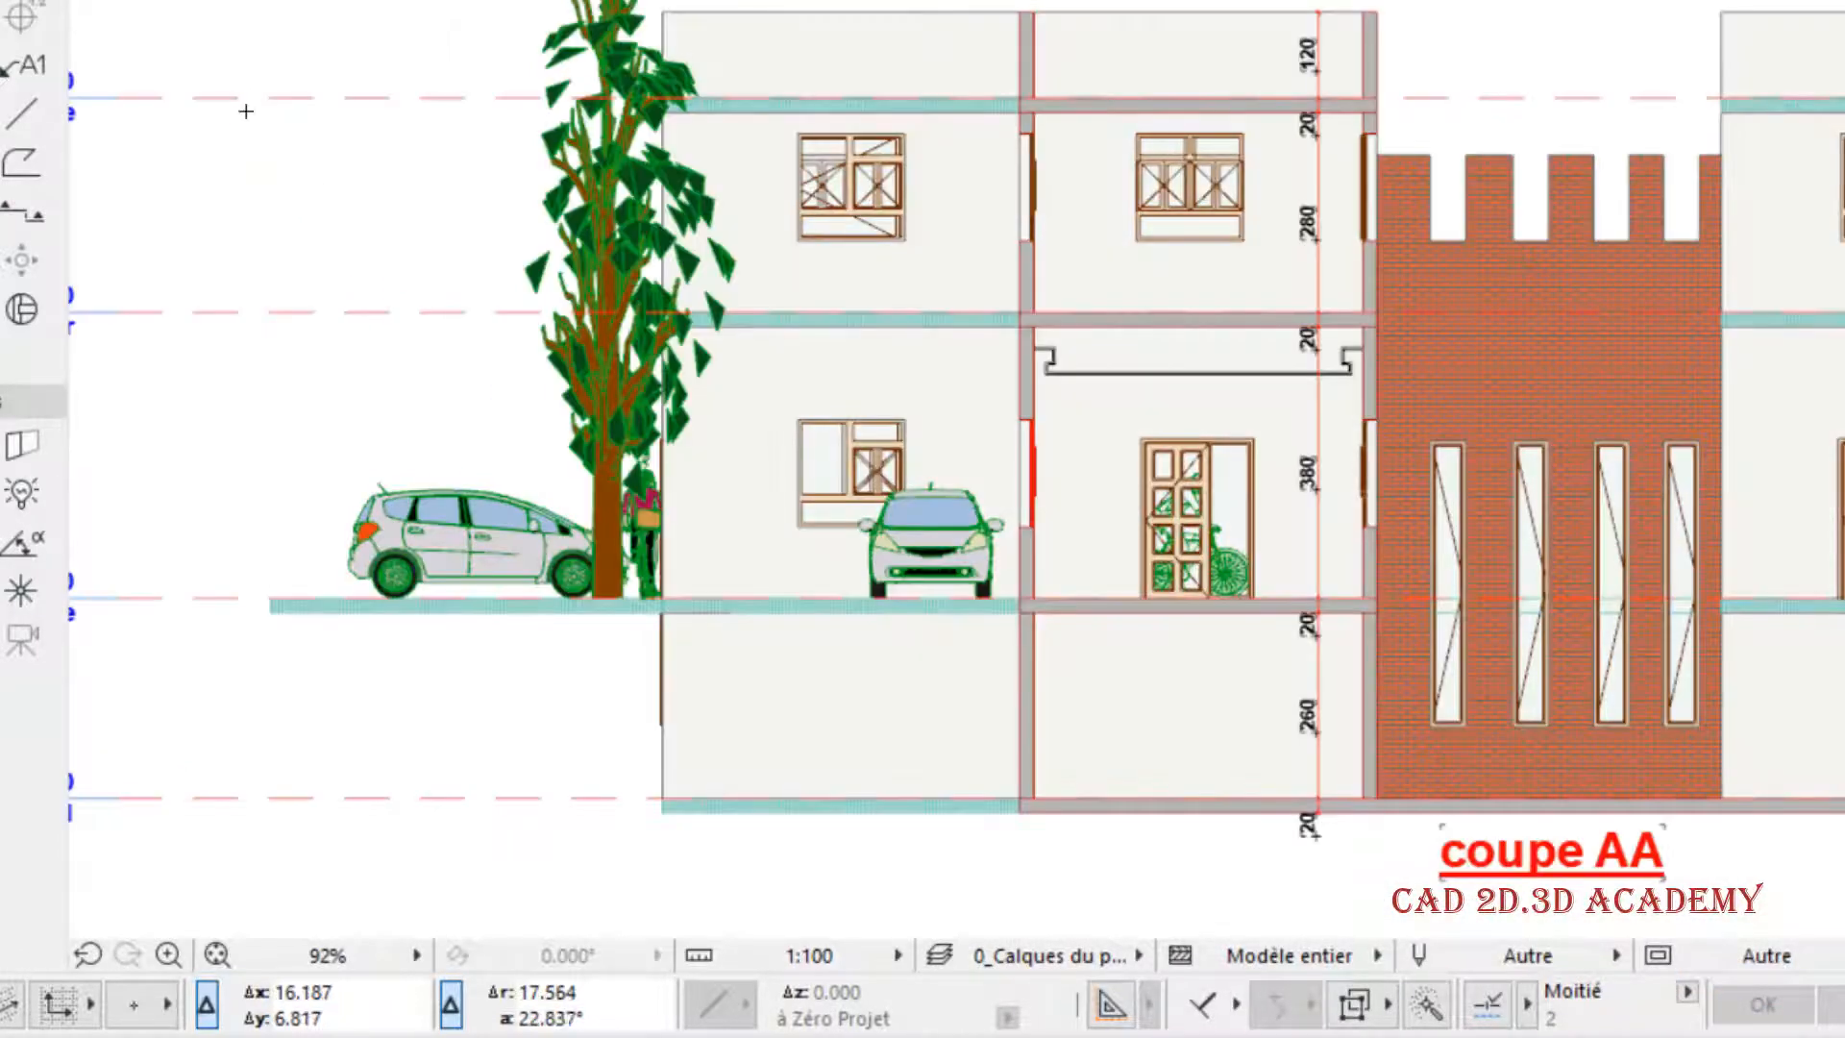
{"action": "middle_click_drag", "start_coordinate": [313, 259], "coordinate": [522, 258]}
{"action": "middle_click_drag", "start_coordinate": [301, 173], "coordinate": [384, 181]}
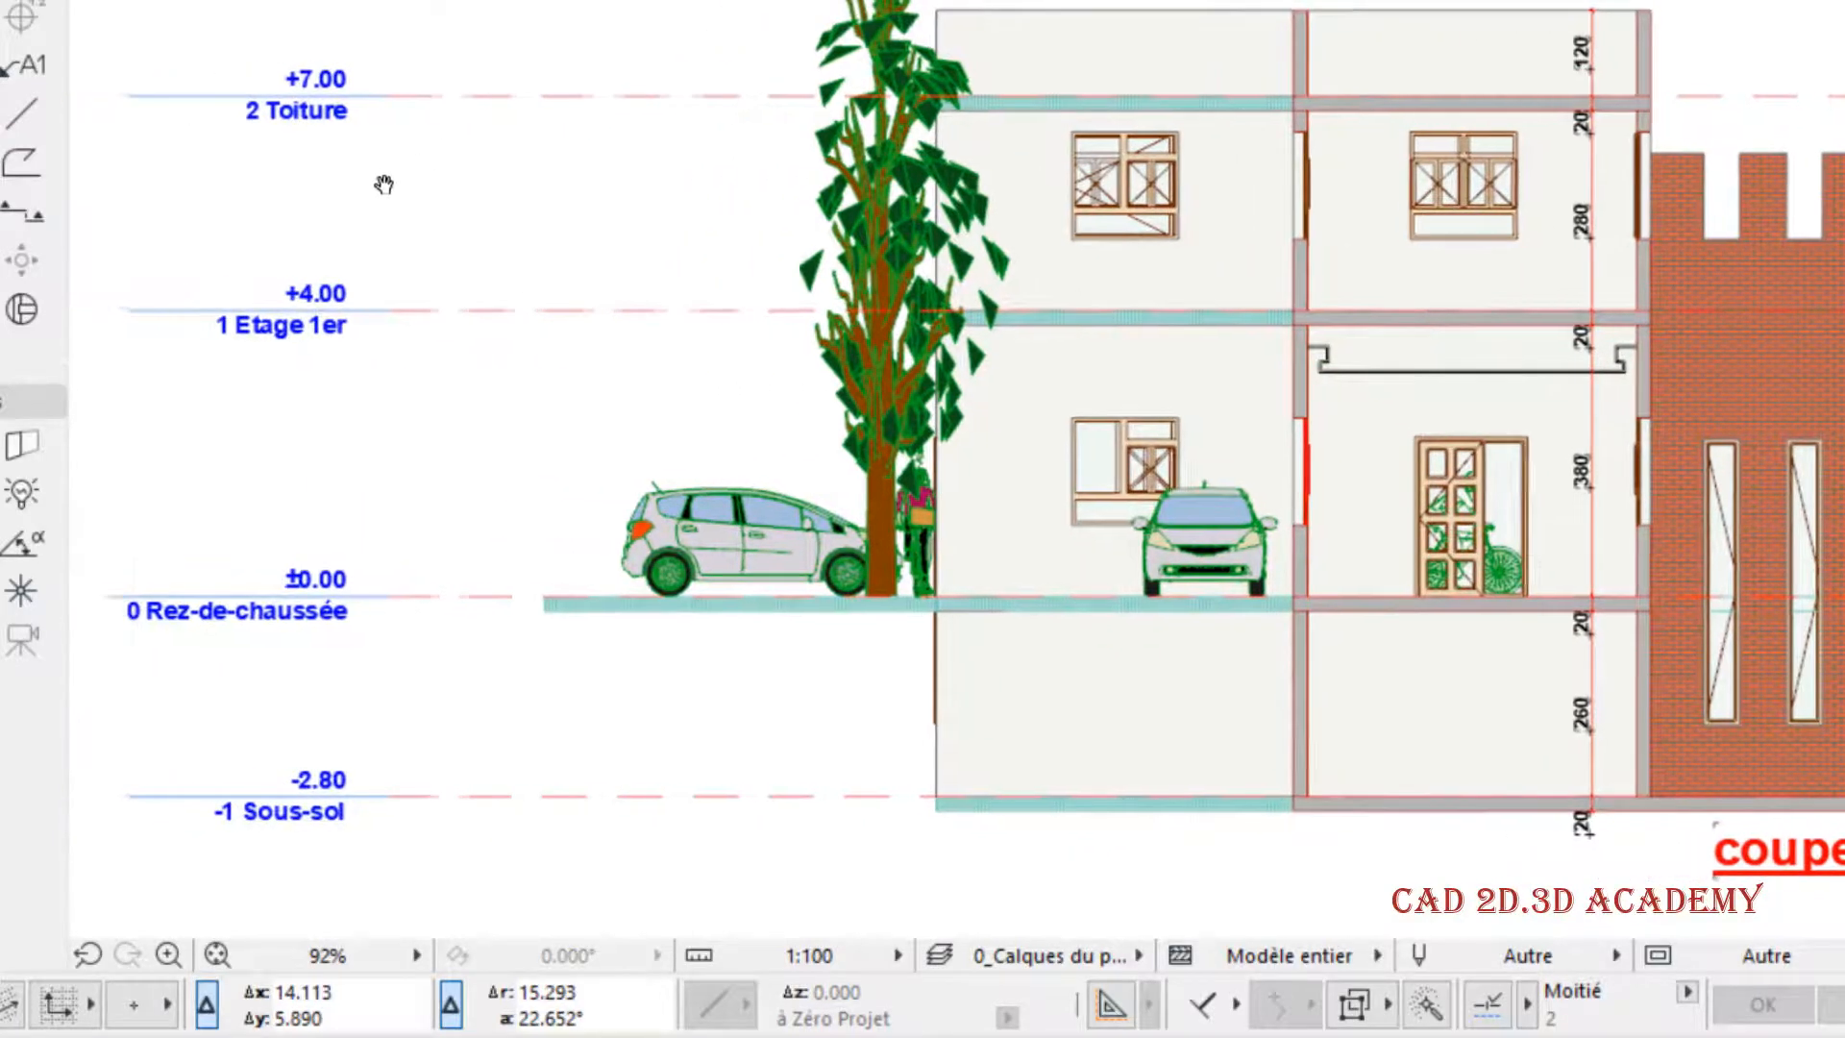
- Reopen the section settings and set the left border offset of the story level marks back to 0 mm
{"action": "right_click", "coordinate": [641, 2]}
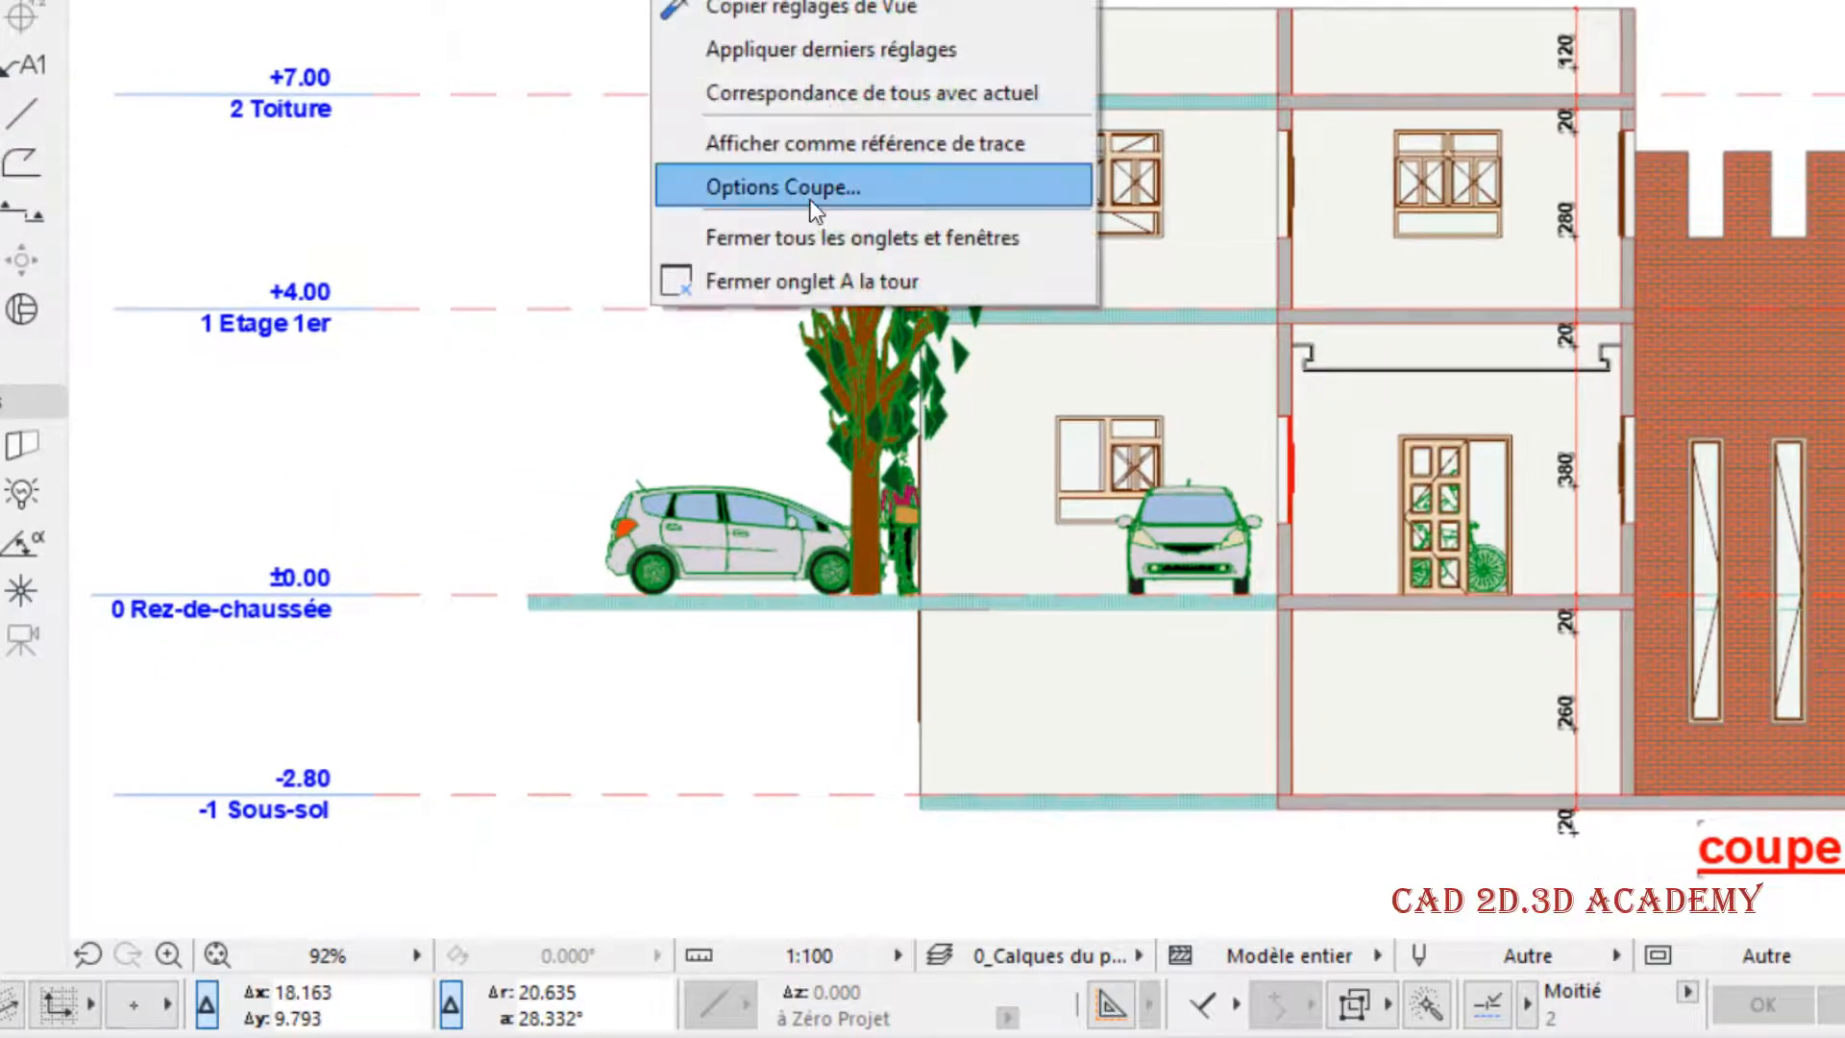
{"action": "left_click", "coordinate": [797, 187]}
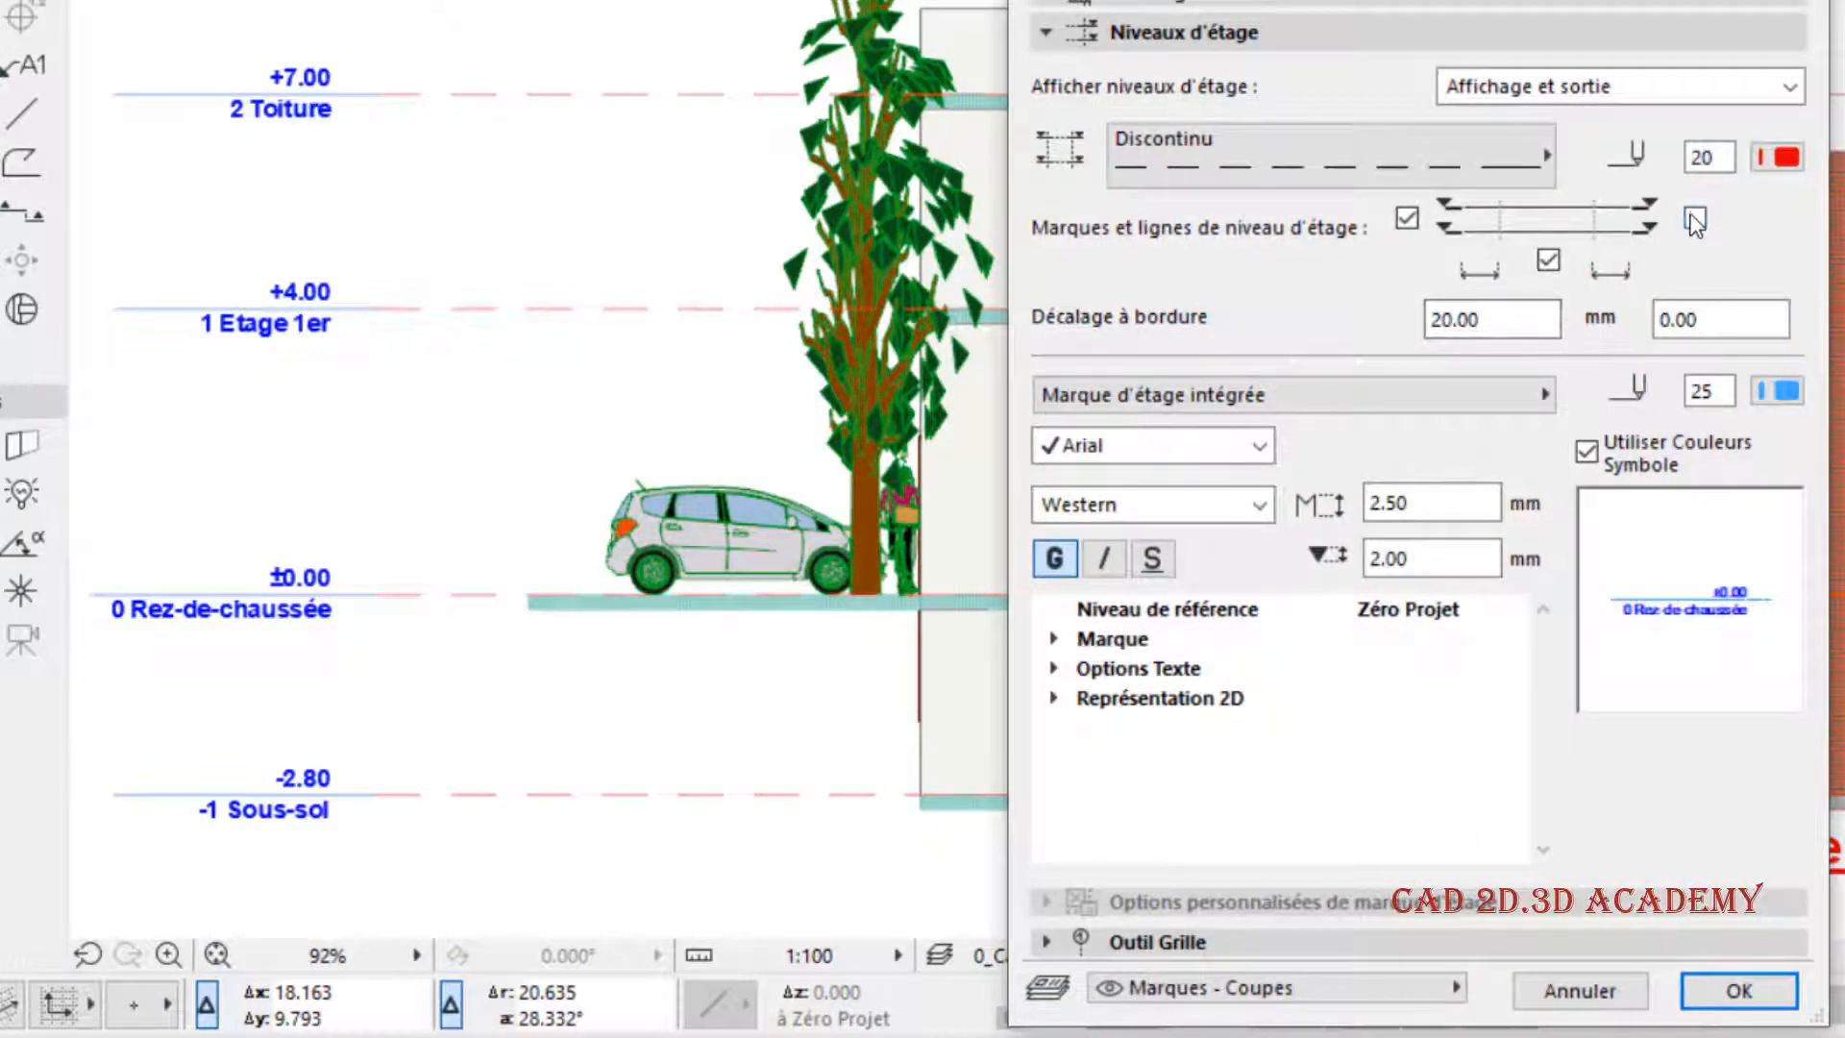
{"action": "left_click", "coordinate": [1719, 320]}
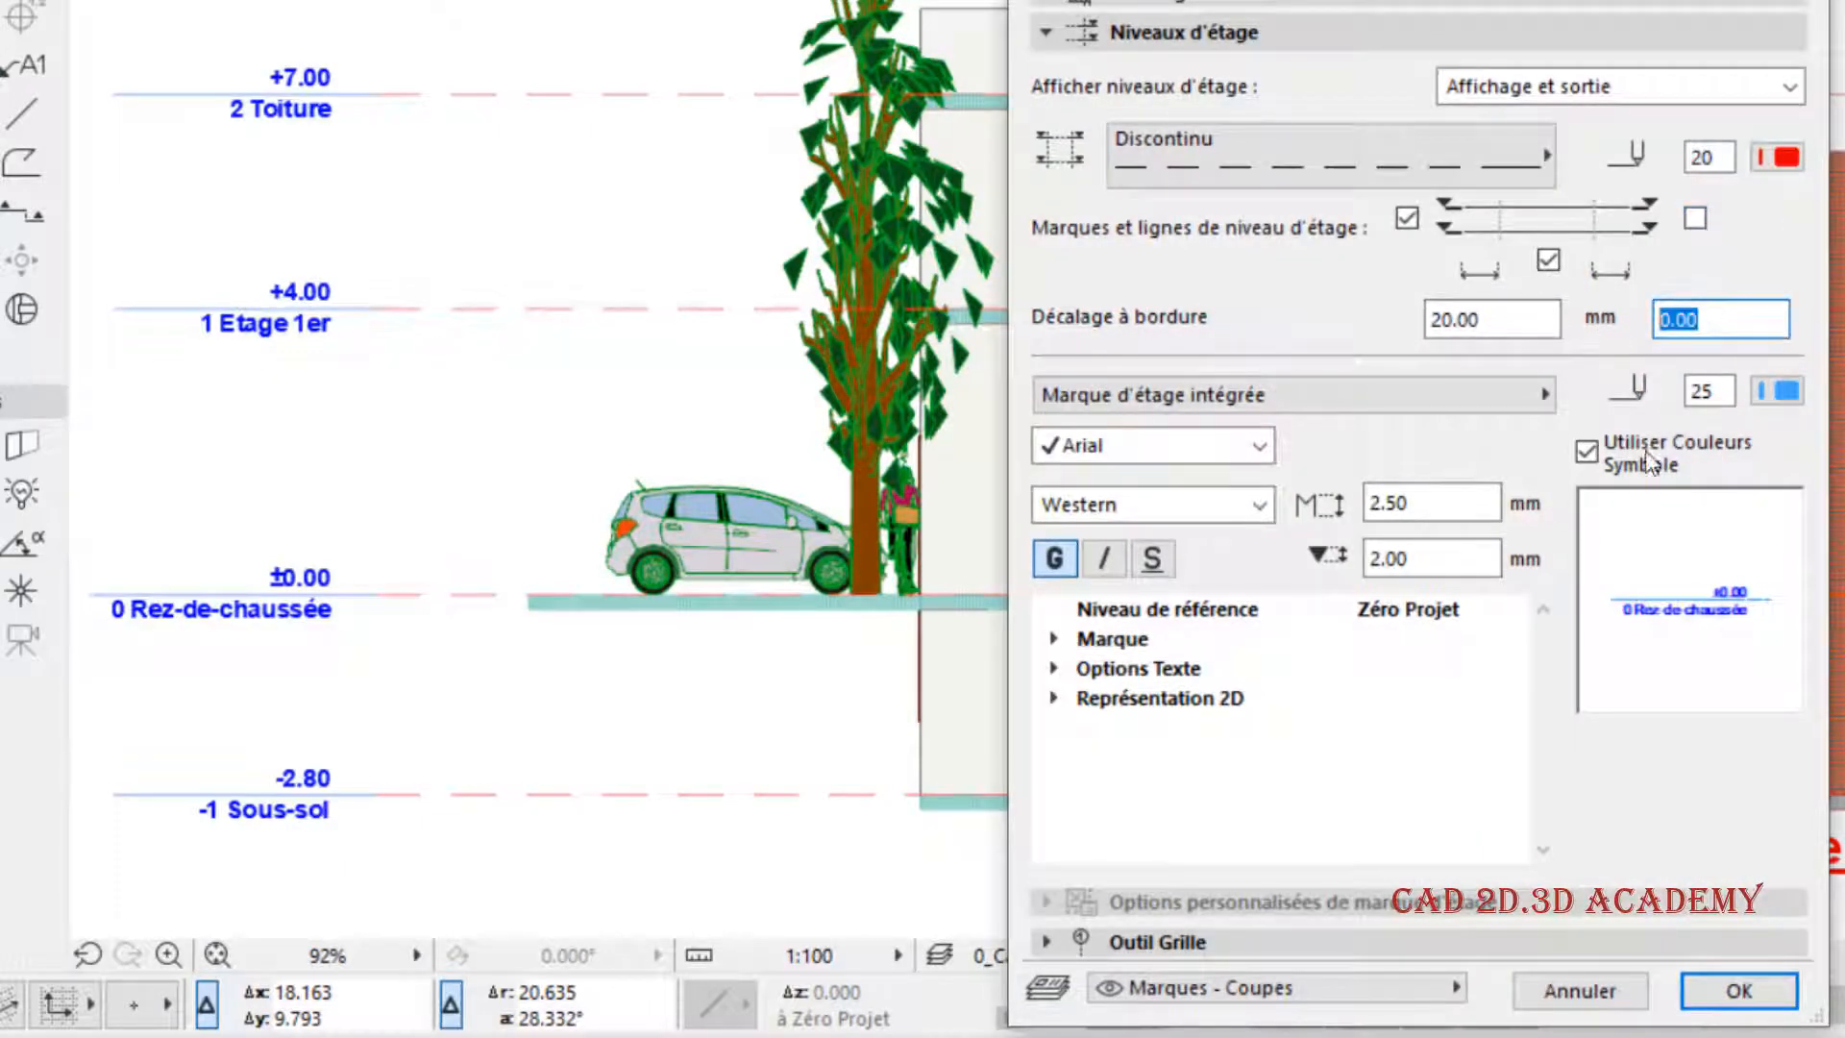
{"action": "left_click", "coordinate": [1505, 321]}
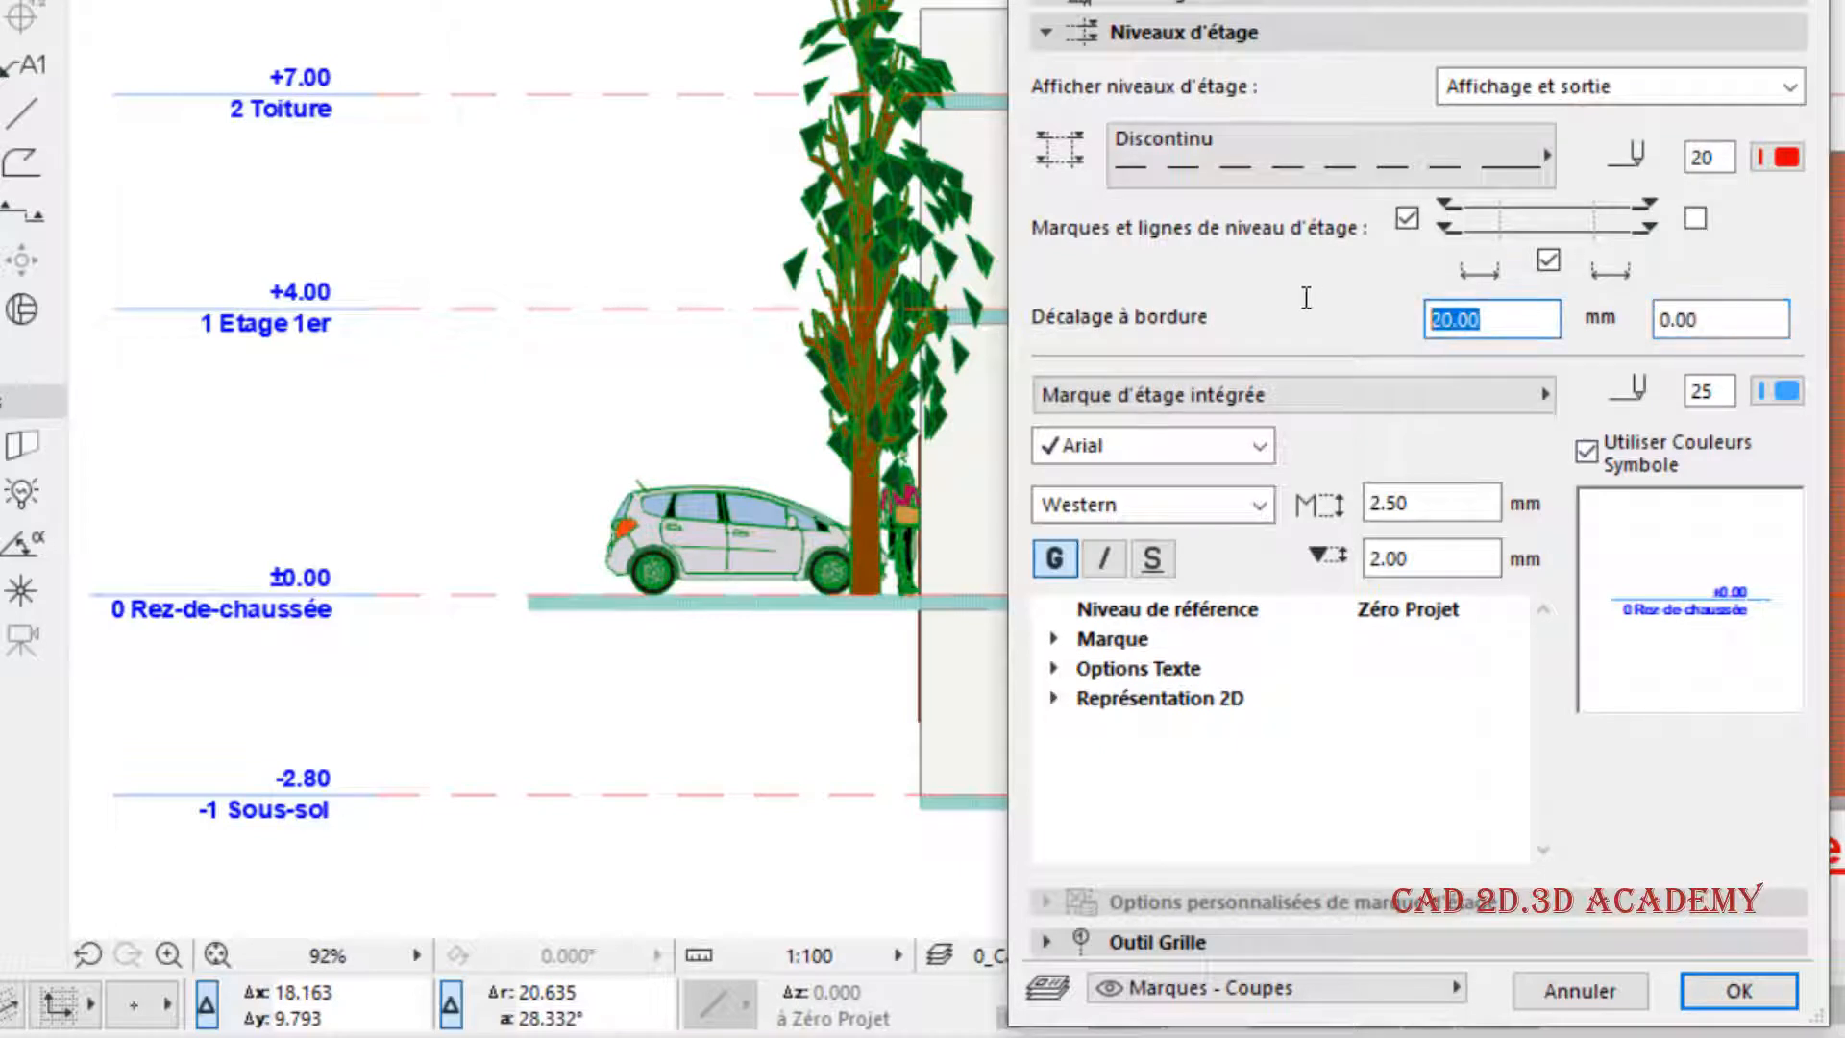
{"action": "type", "text": "0"}
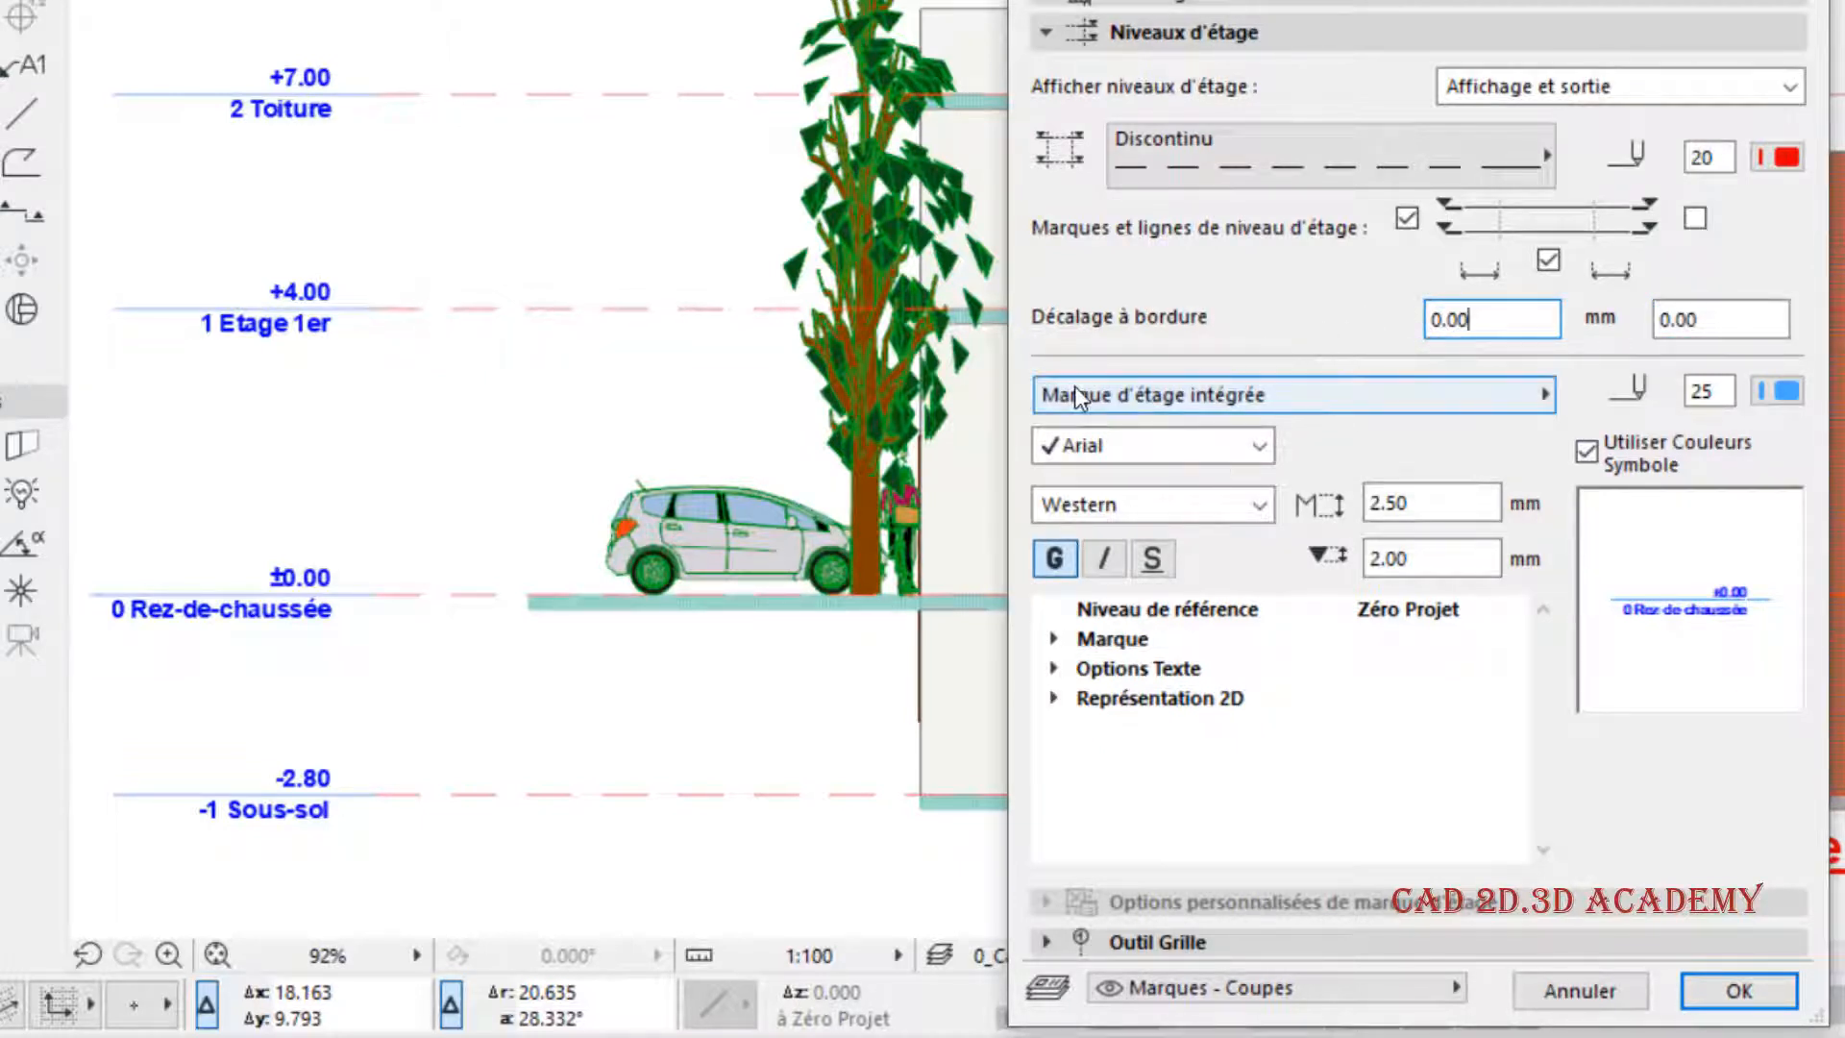
- Set the story mark type to Pas de Marque and apply the change to the section
{"action": "left_click", "coordinate": [1299, 390]}
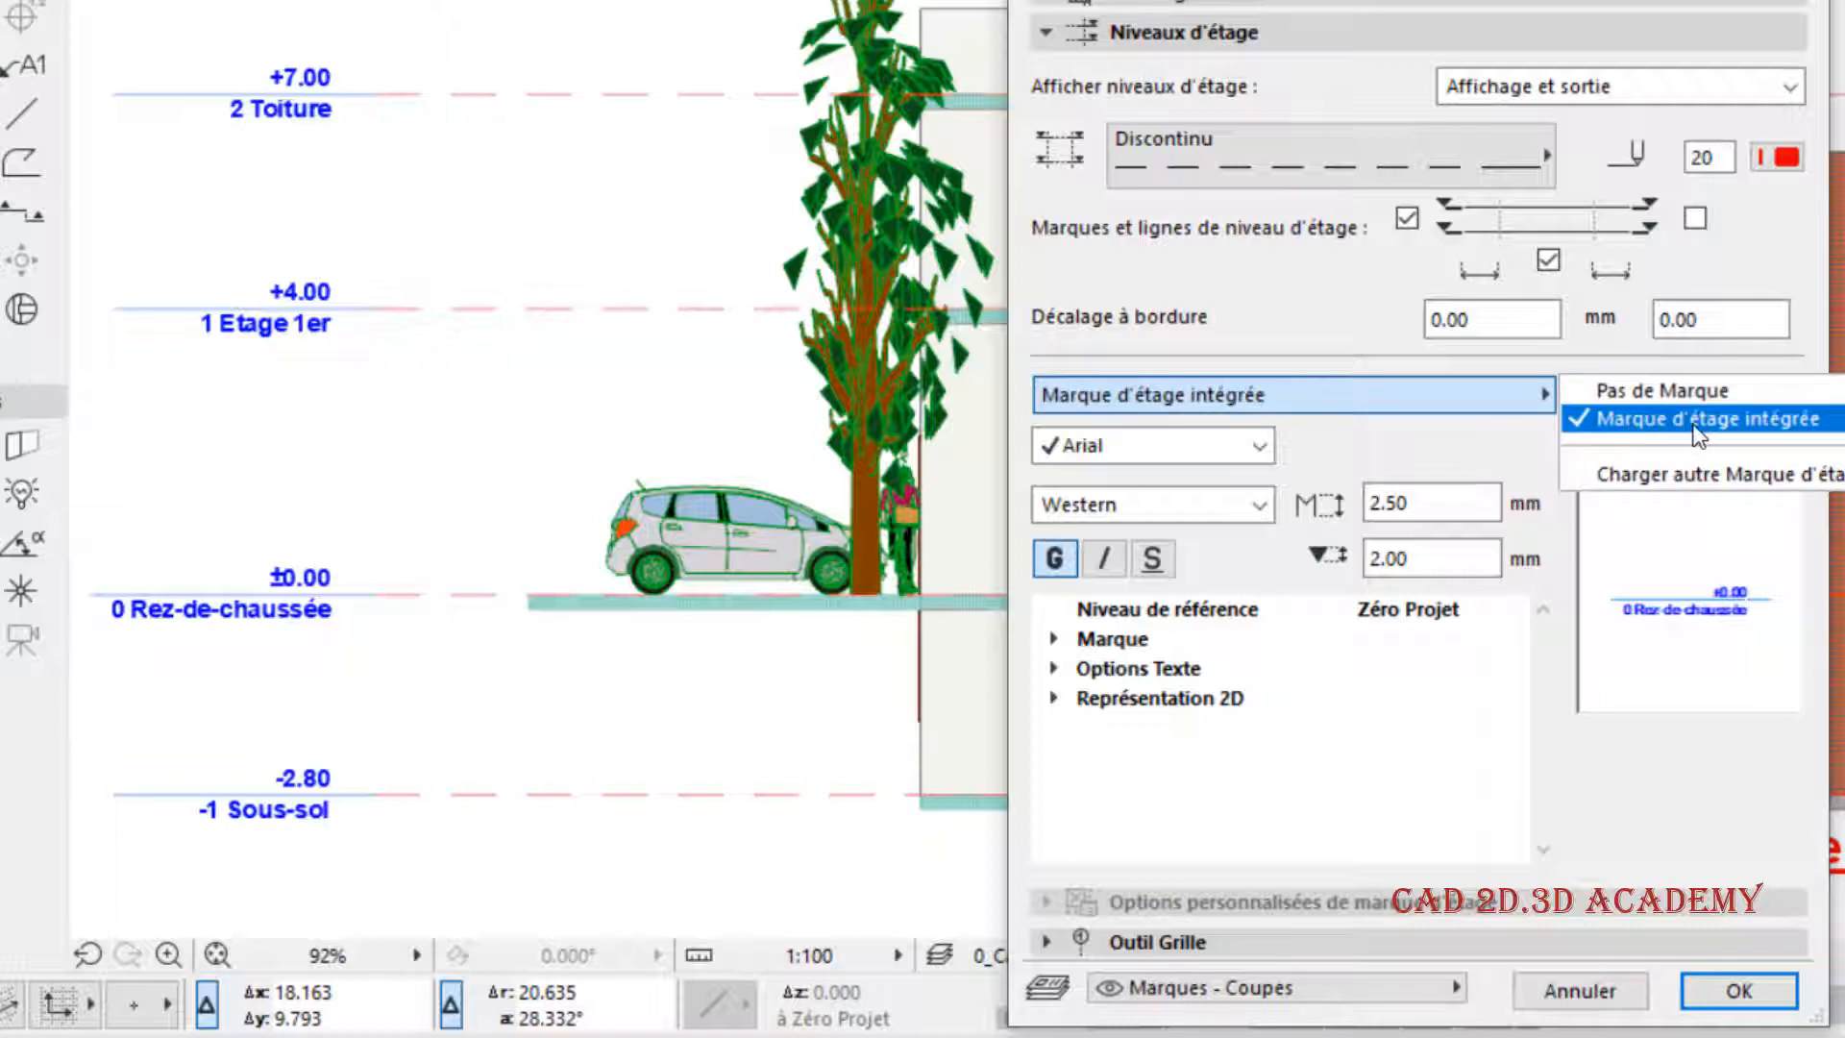
{"action": "left_click", "coordinate": [1654, 394]}
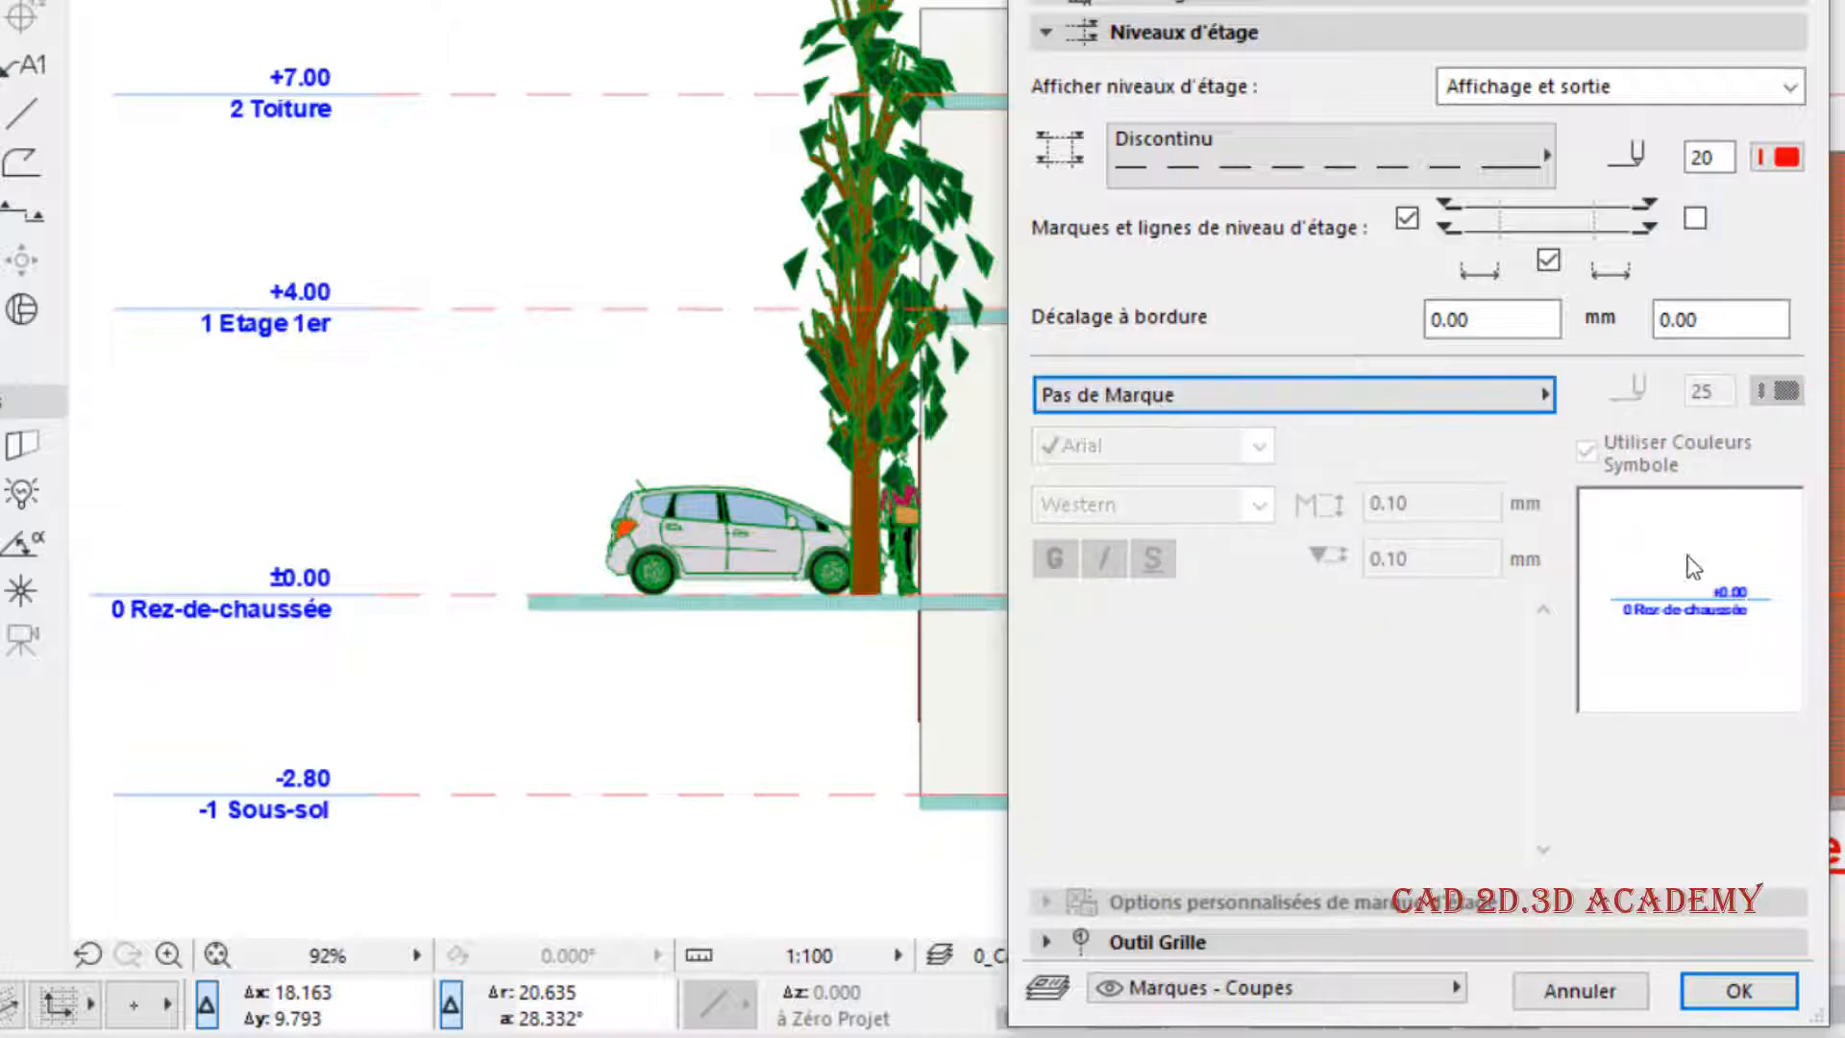
{"action": "left_click", "coordinate": [1763, 999]}
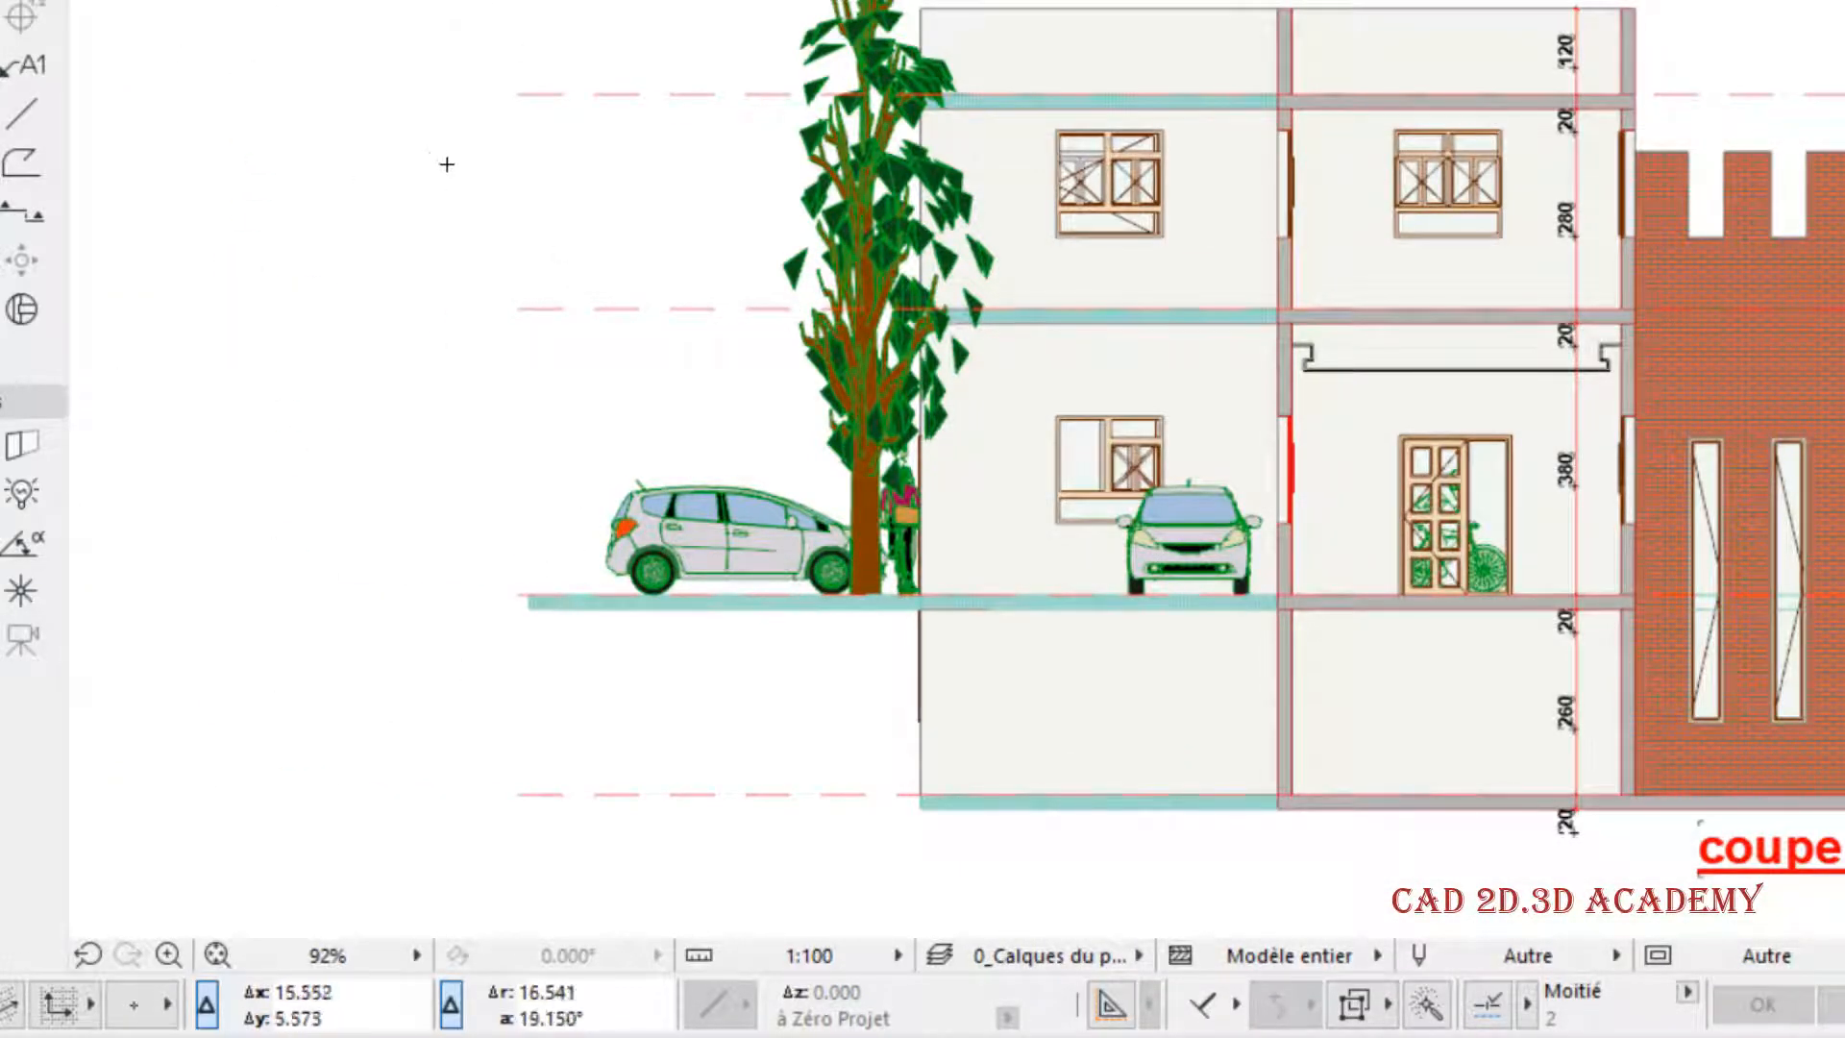
- In the section settings, restore the story mark type to Marque d'étage intégrée and apply it
{"action": "right_click", "coordinate": [716, 0]}
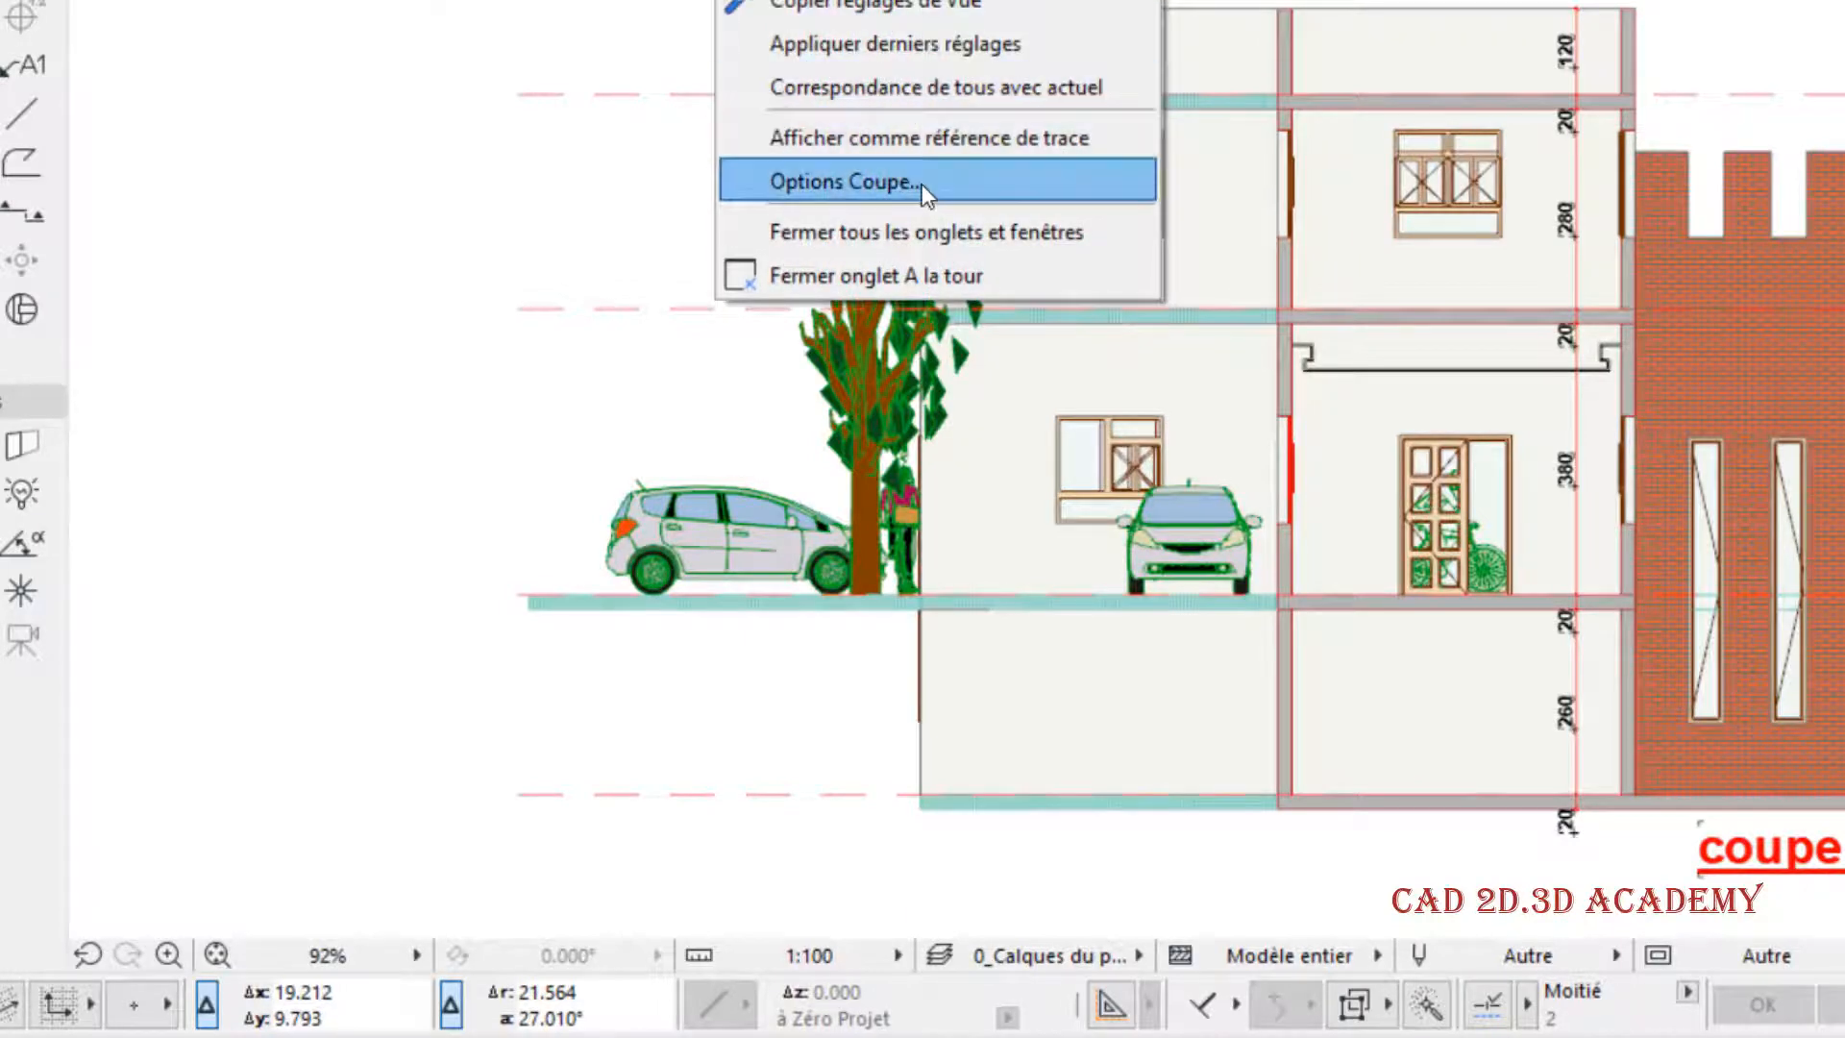
{"action": "left_click", "coordinate": [921, 182]}
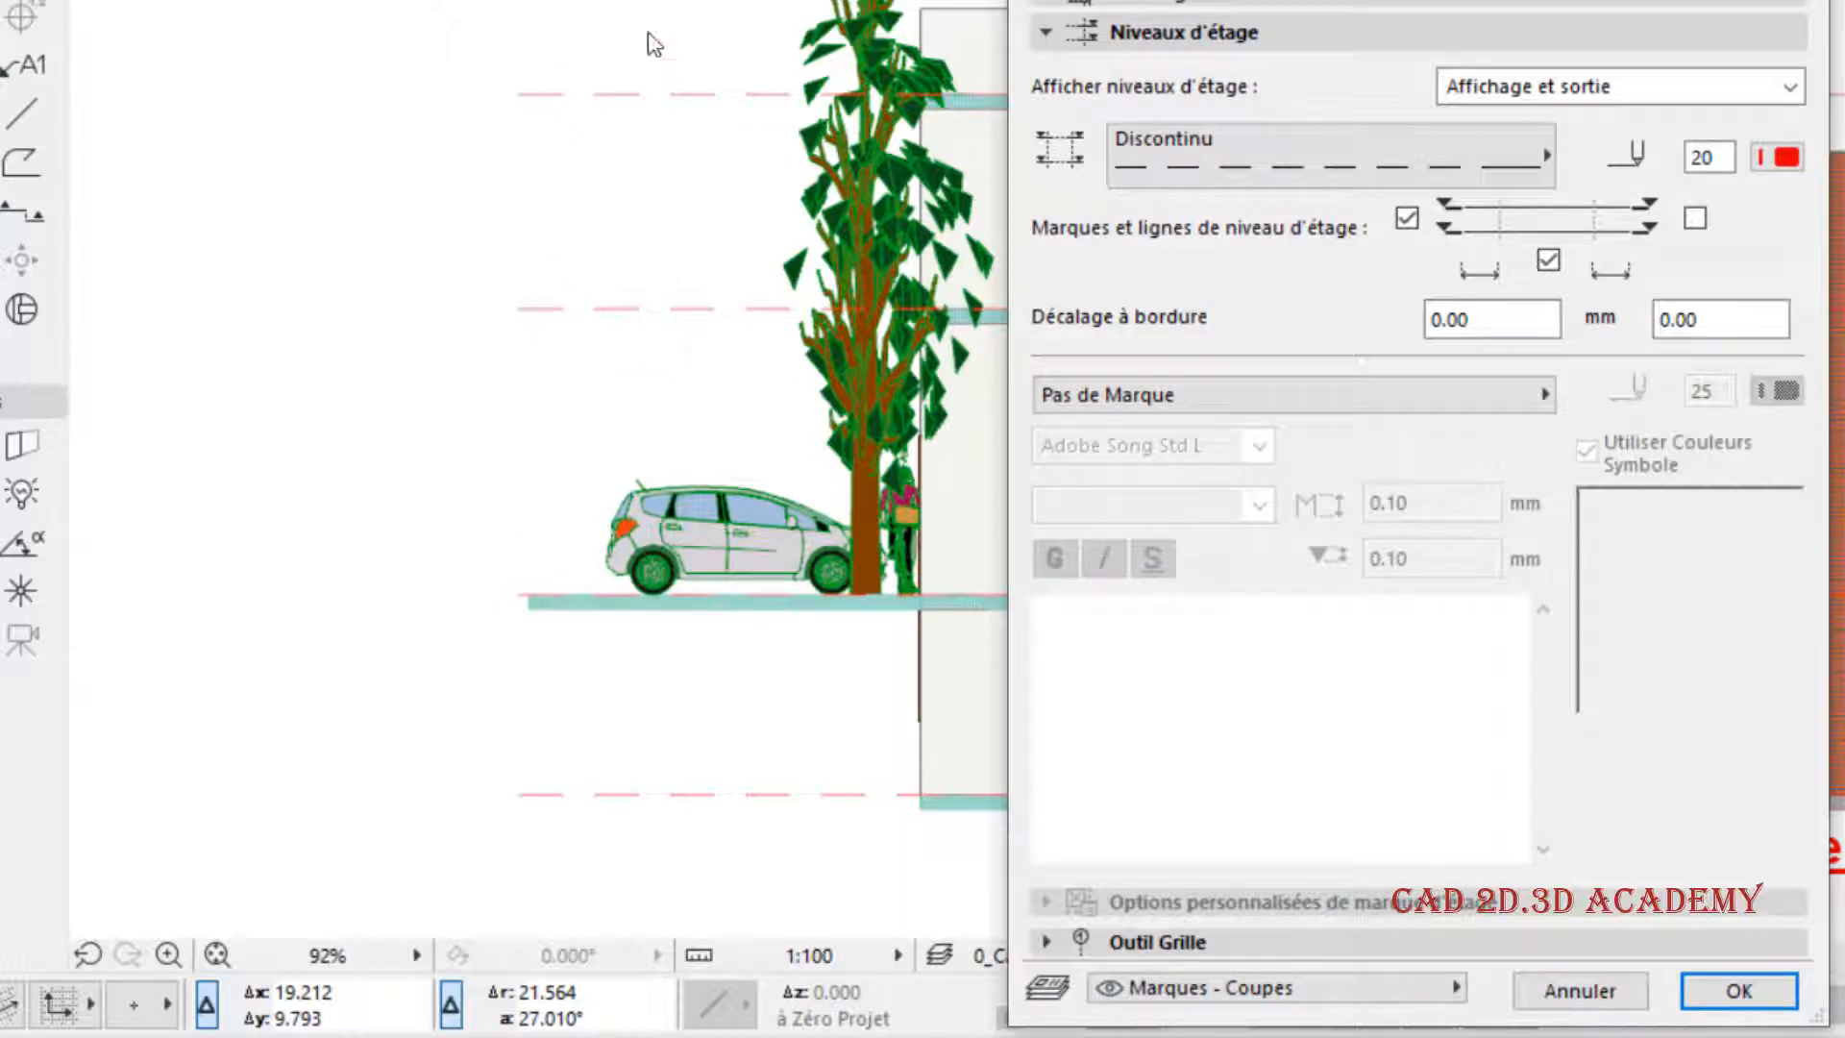
{"action": "left_click", "coordinate": [1412, 402]}
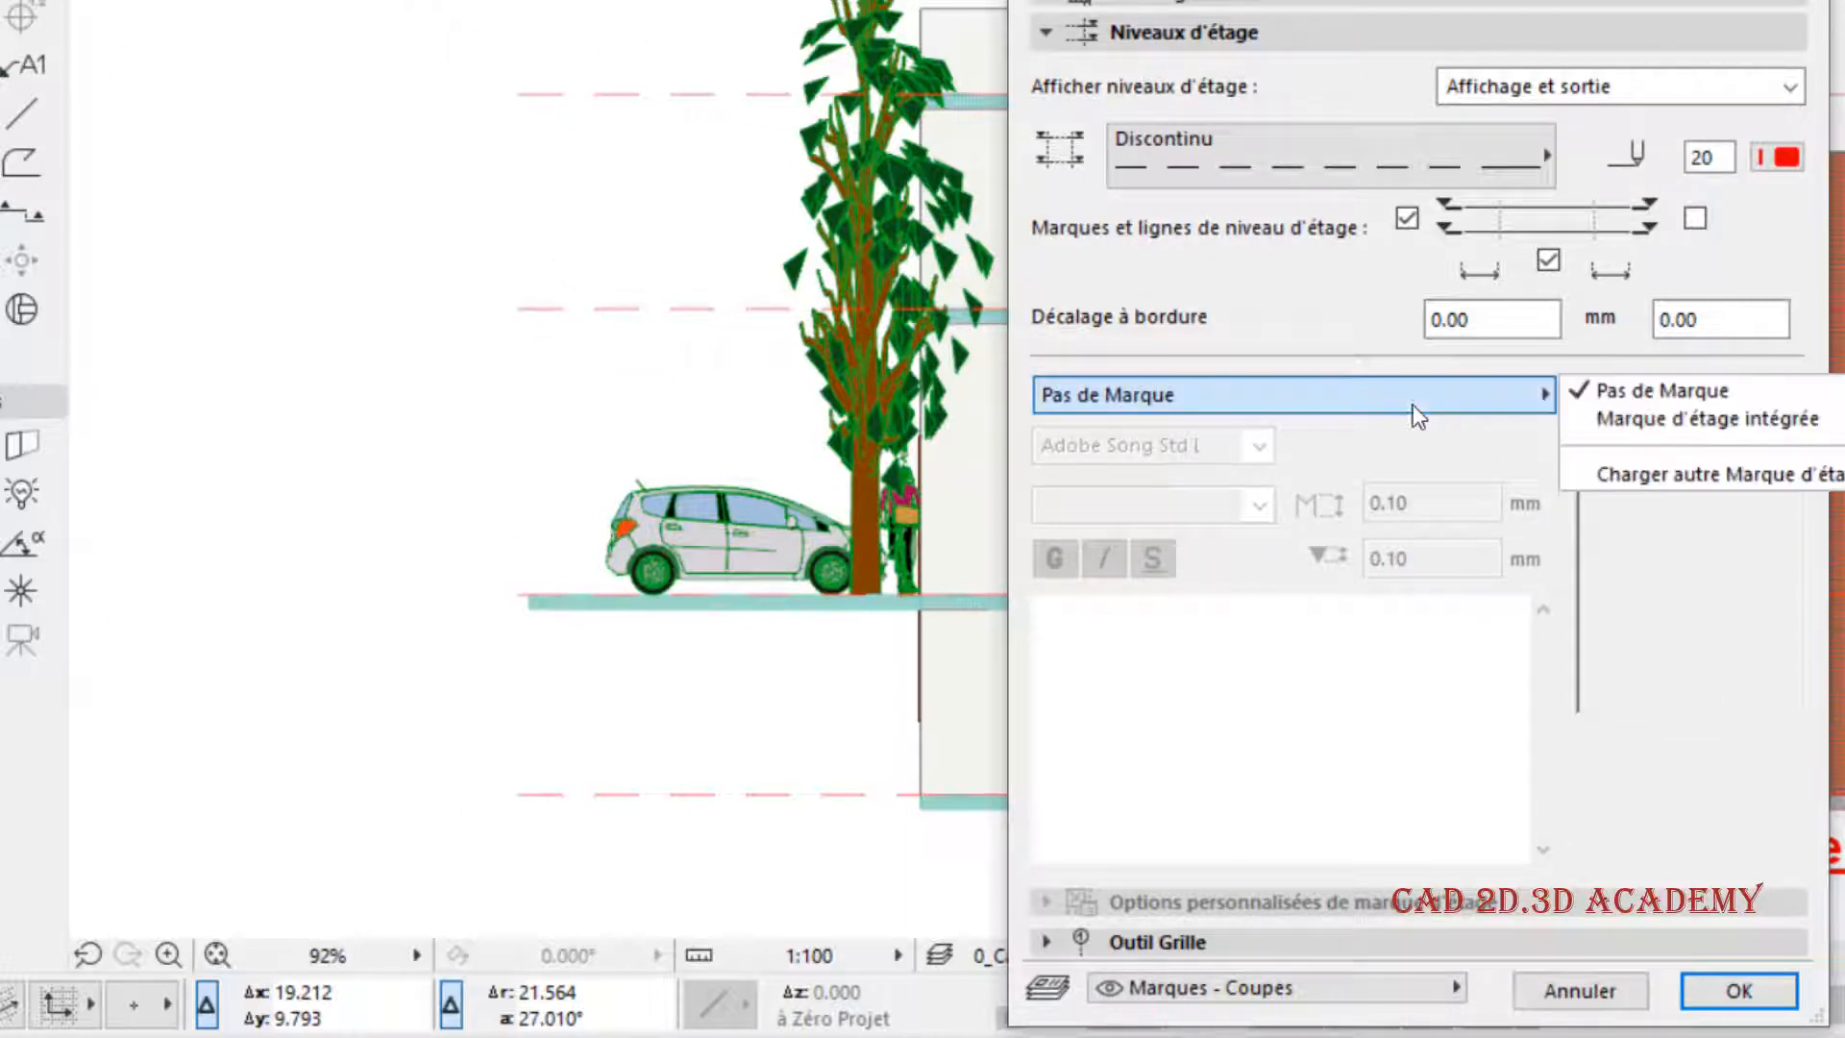
{"action": "left_click", "coordinate": [1658, 428]}
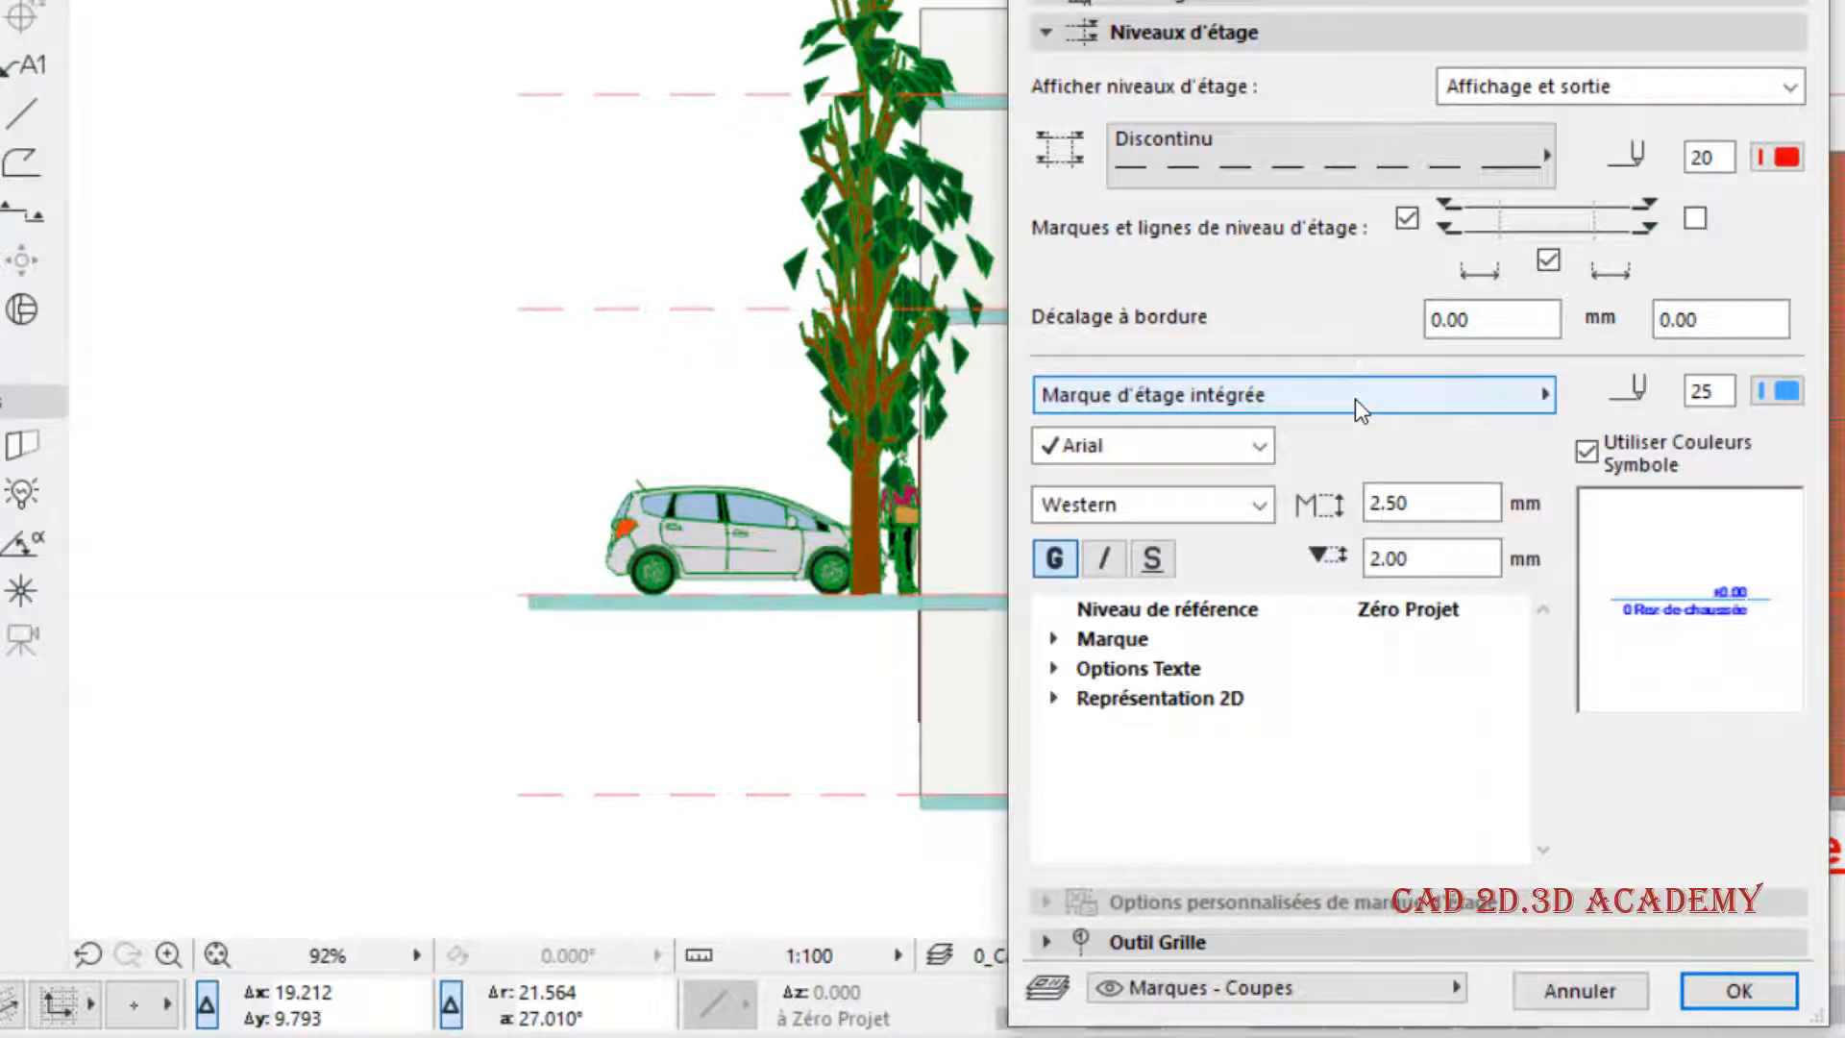
{"action": "left_click", "coordinate": [1739, 990]}
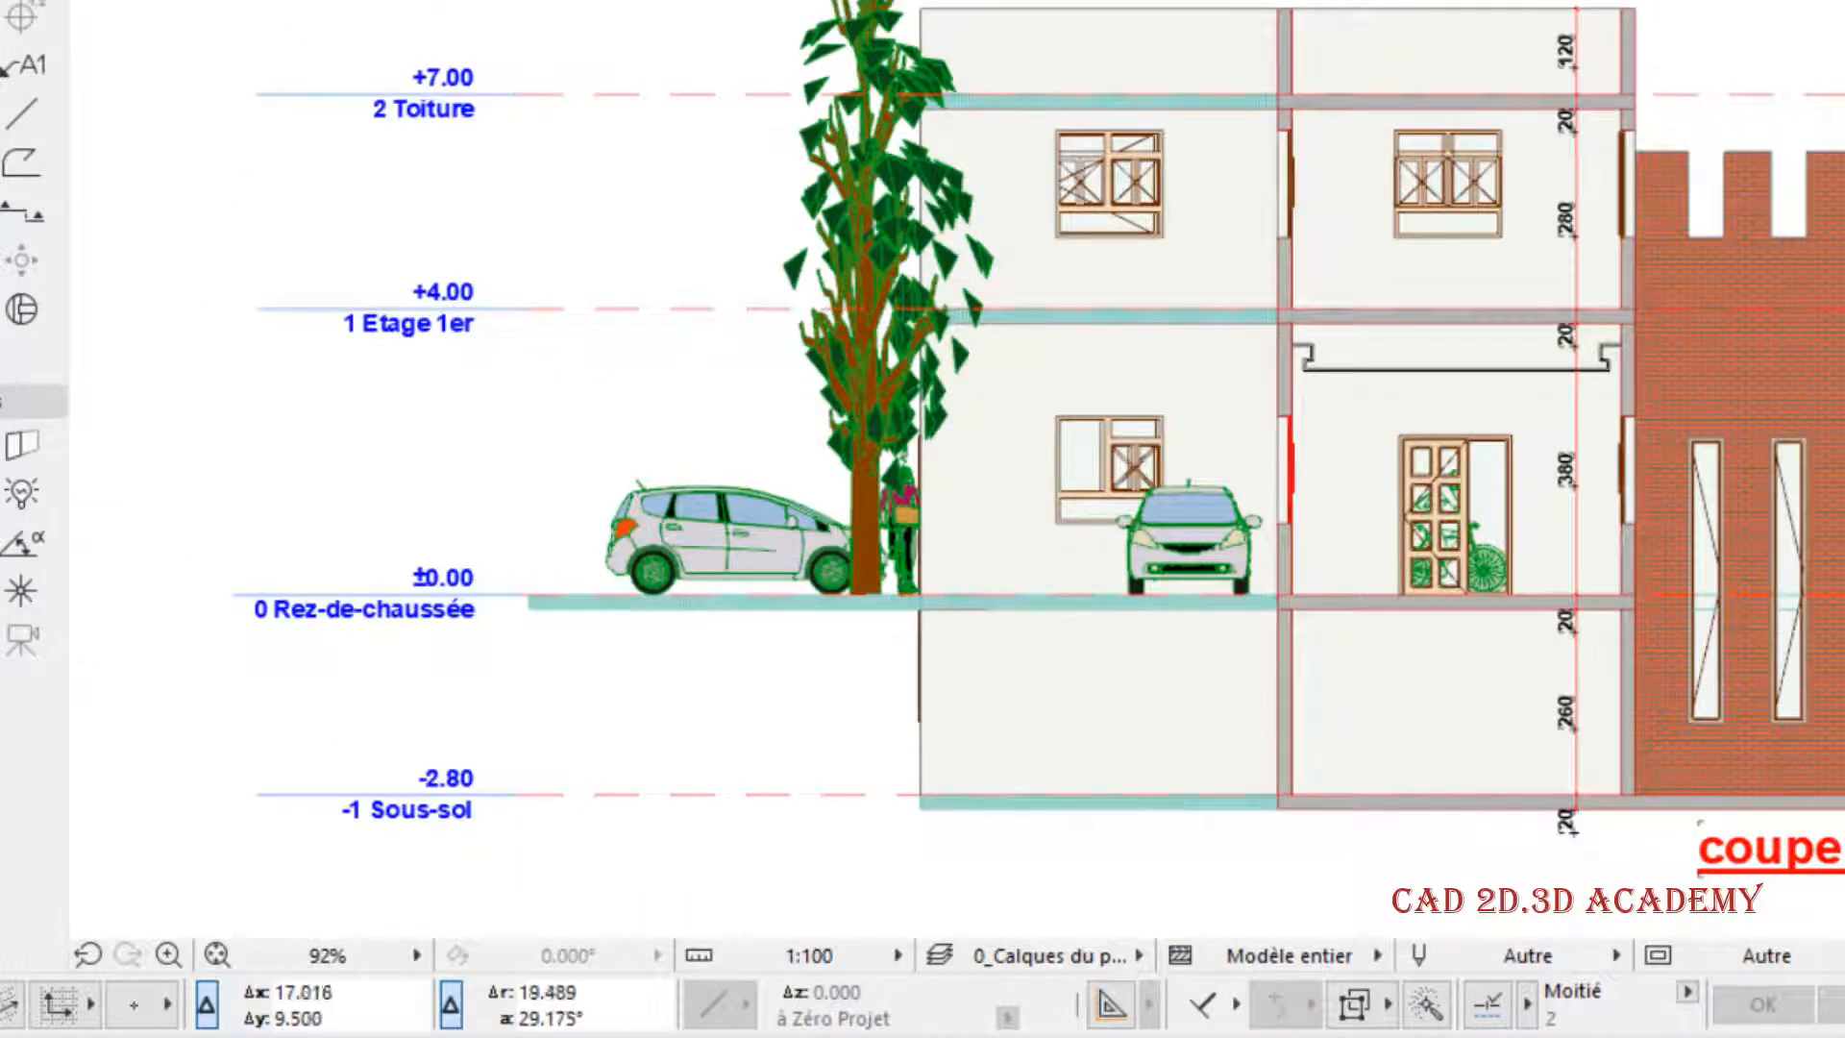
- Turn off symbol colours for the story marks, give them the dark red pen 8, apply it and inspect the marks up close
{"action": "right_click", "coordinate": [868, 165]}
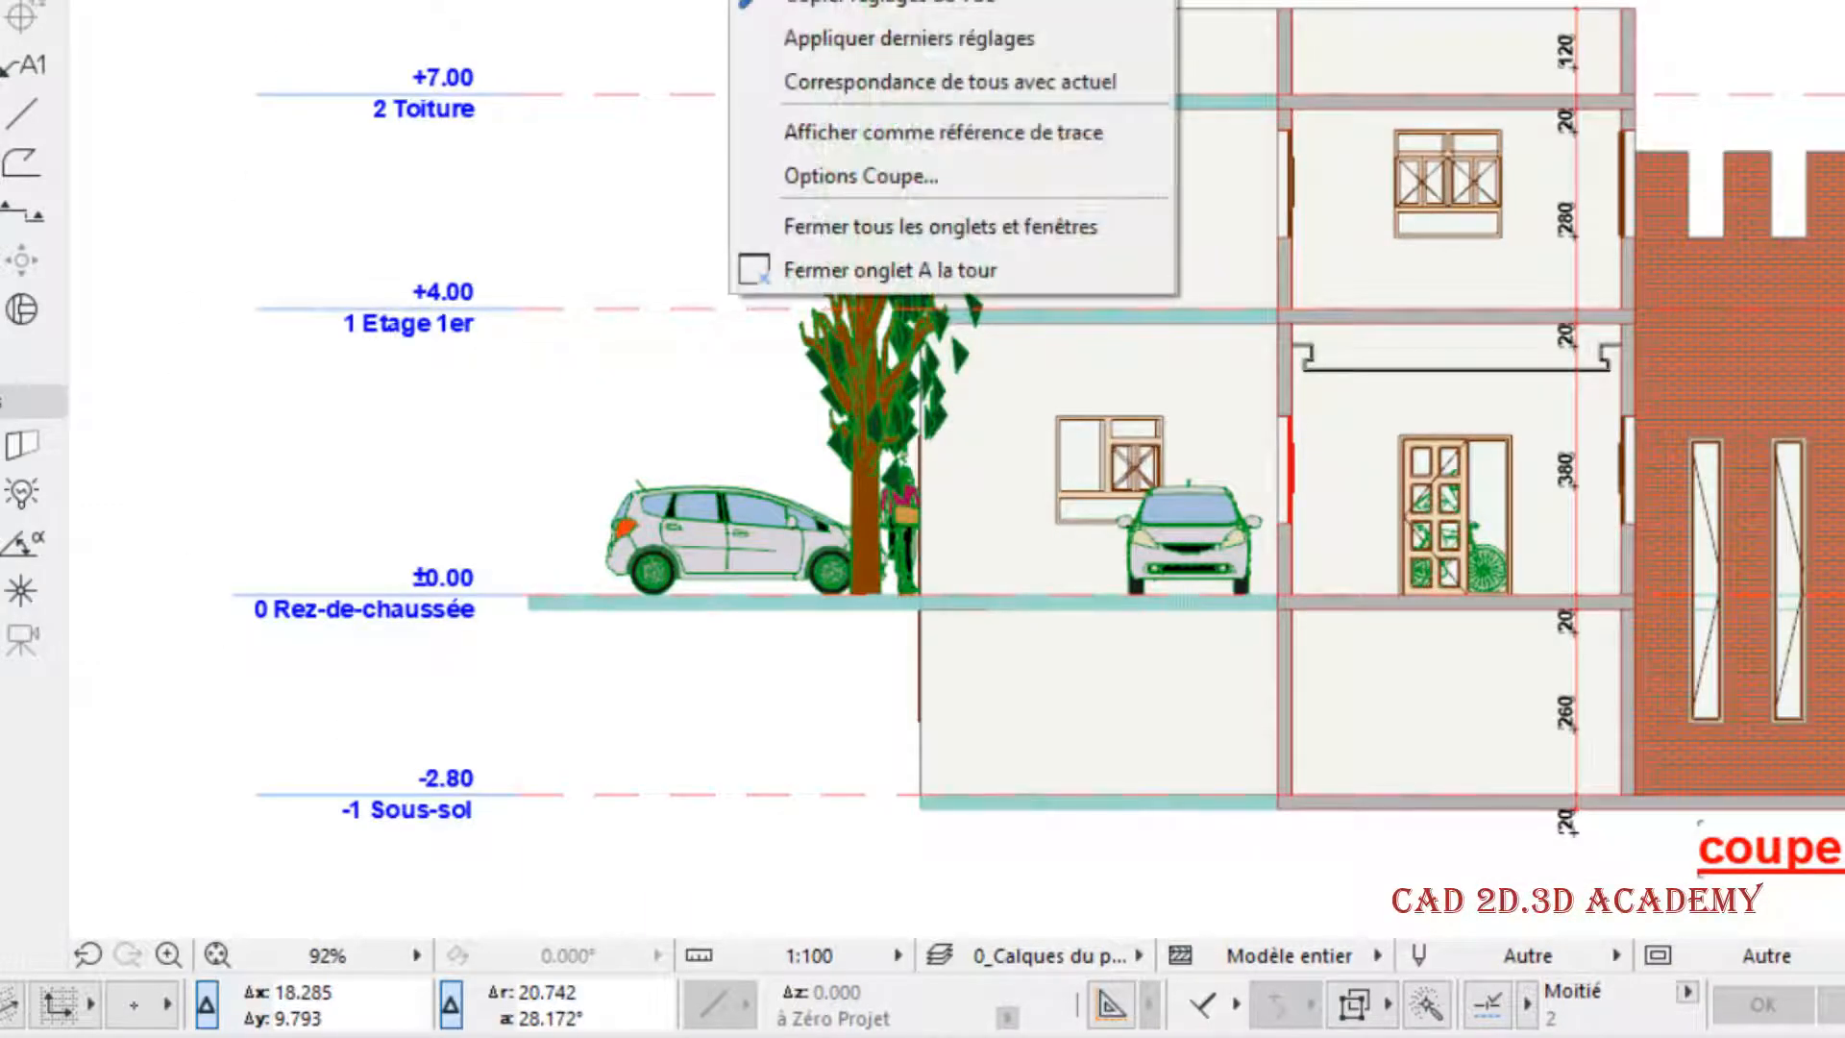
{"action": "left_click", "coordinate": [949, 175]}
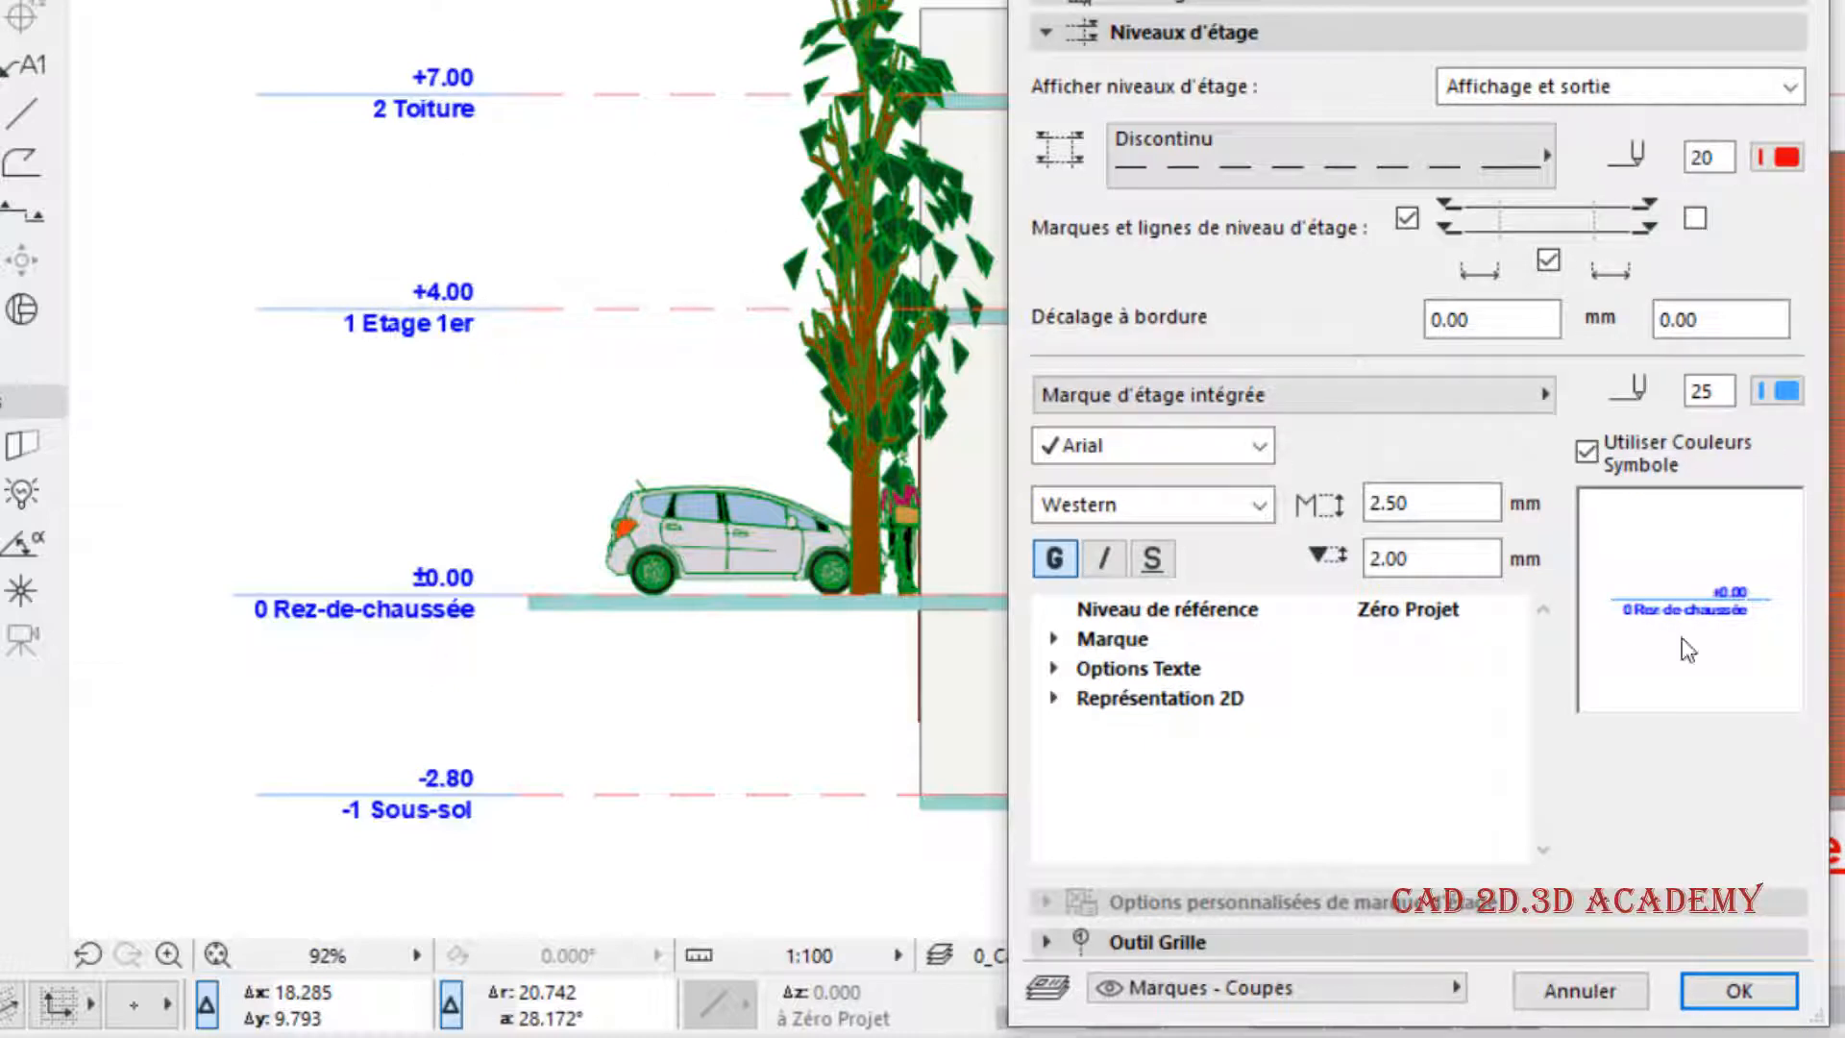
{"action": "left_click", "coordinate": [1058, 672]}
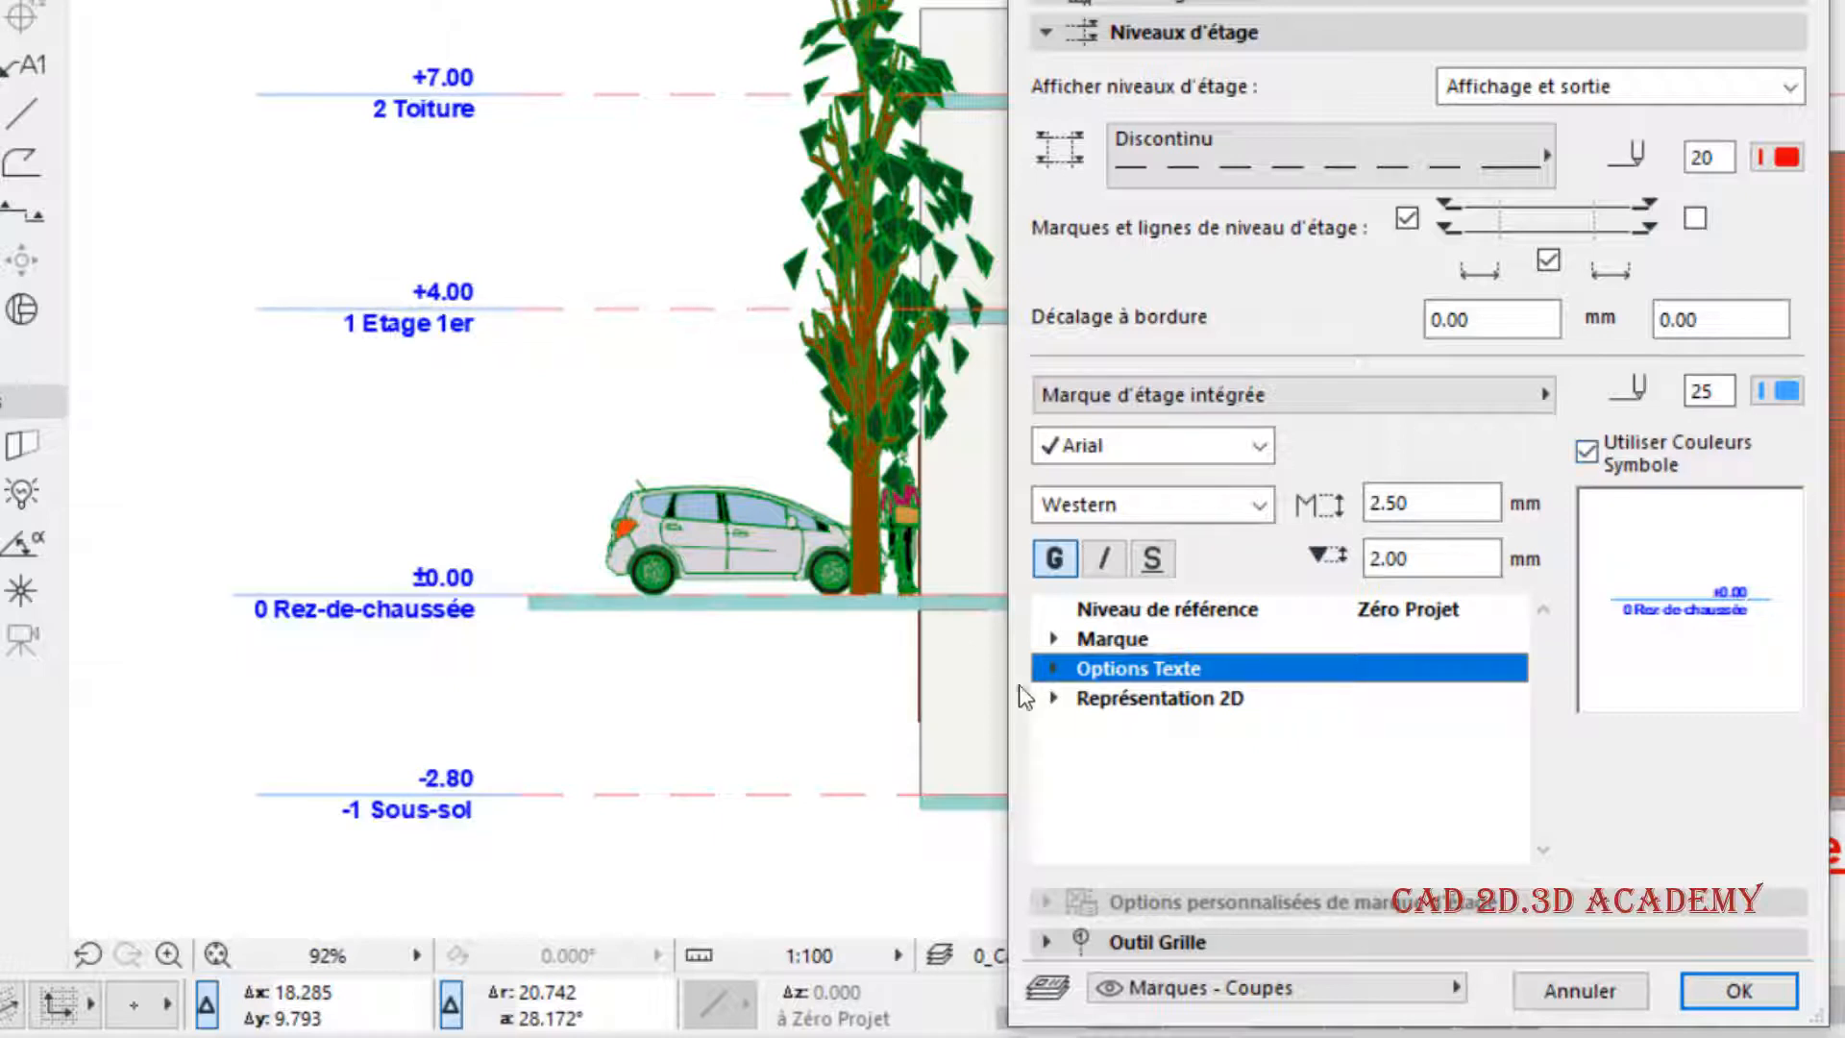
{"action": "left_click", "coordinate": [1054, 670]}
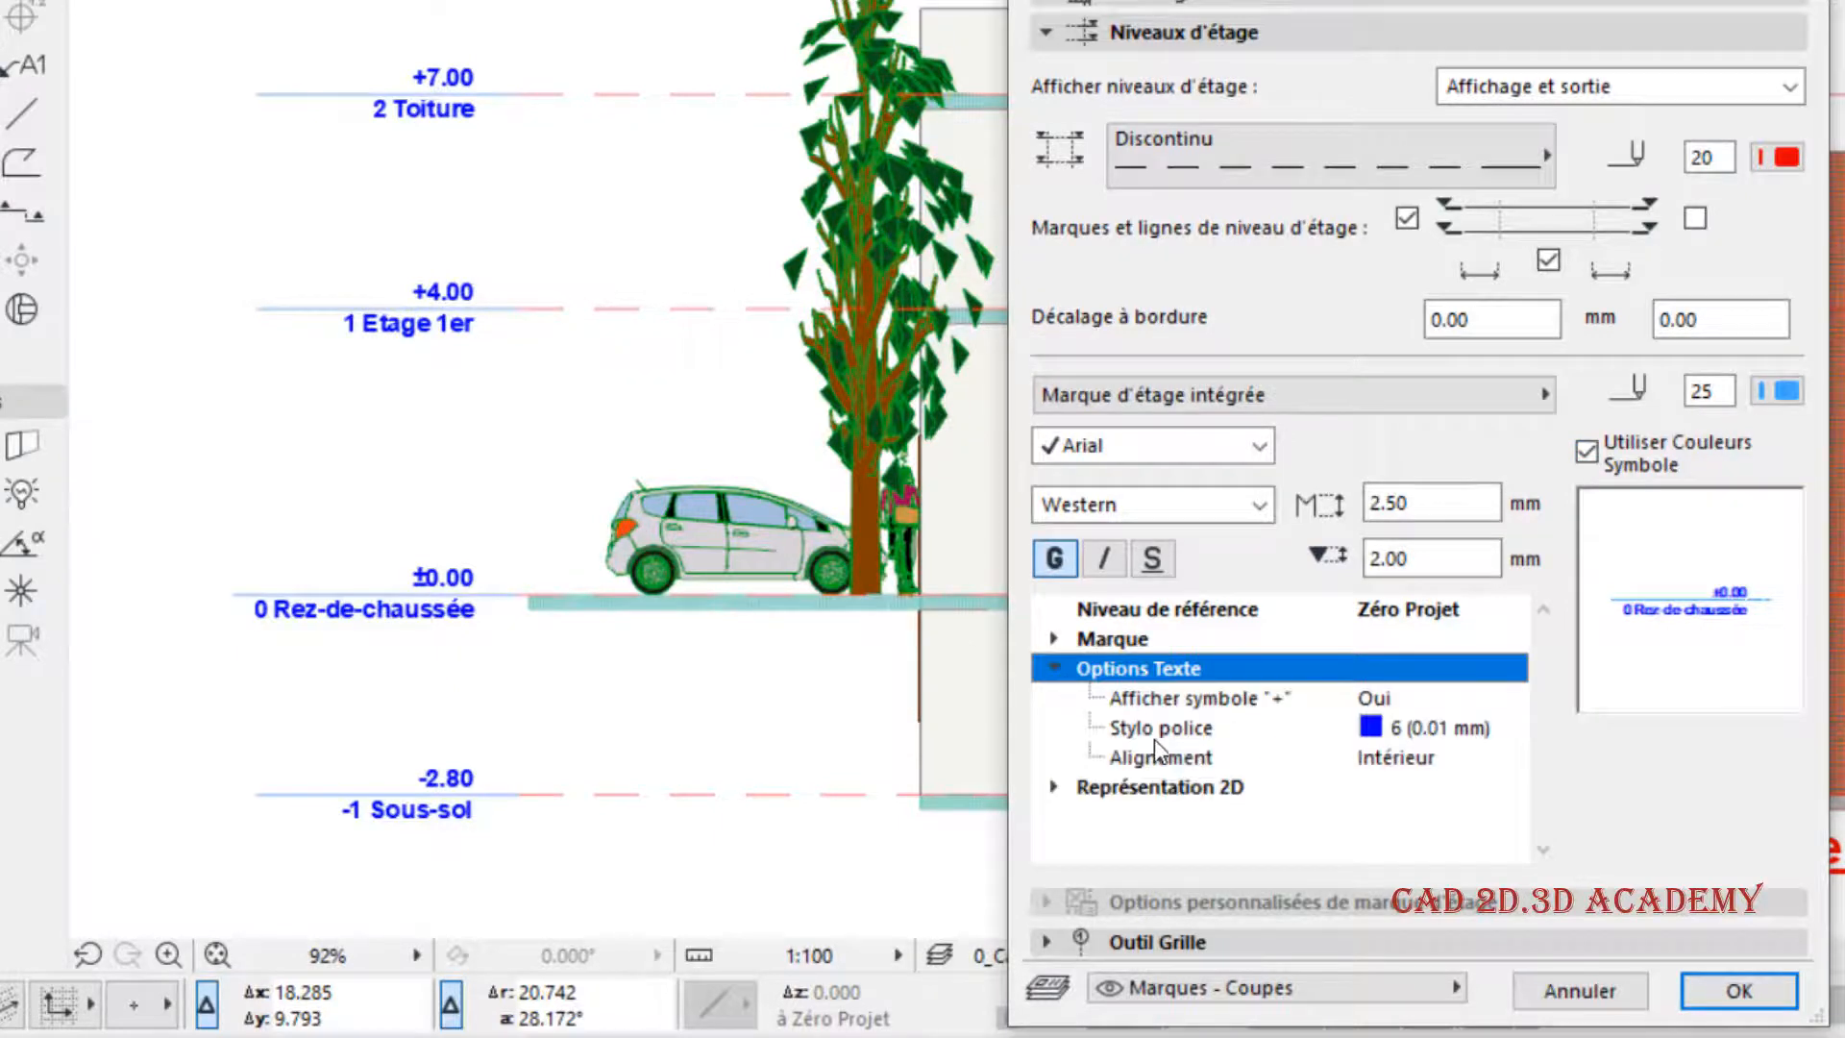
{"action": "left_click", "coordinate": [1056, 668]}
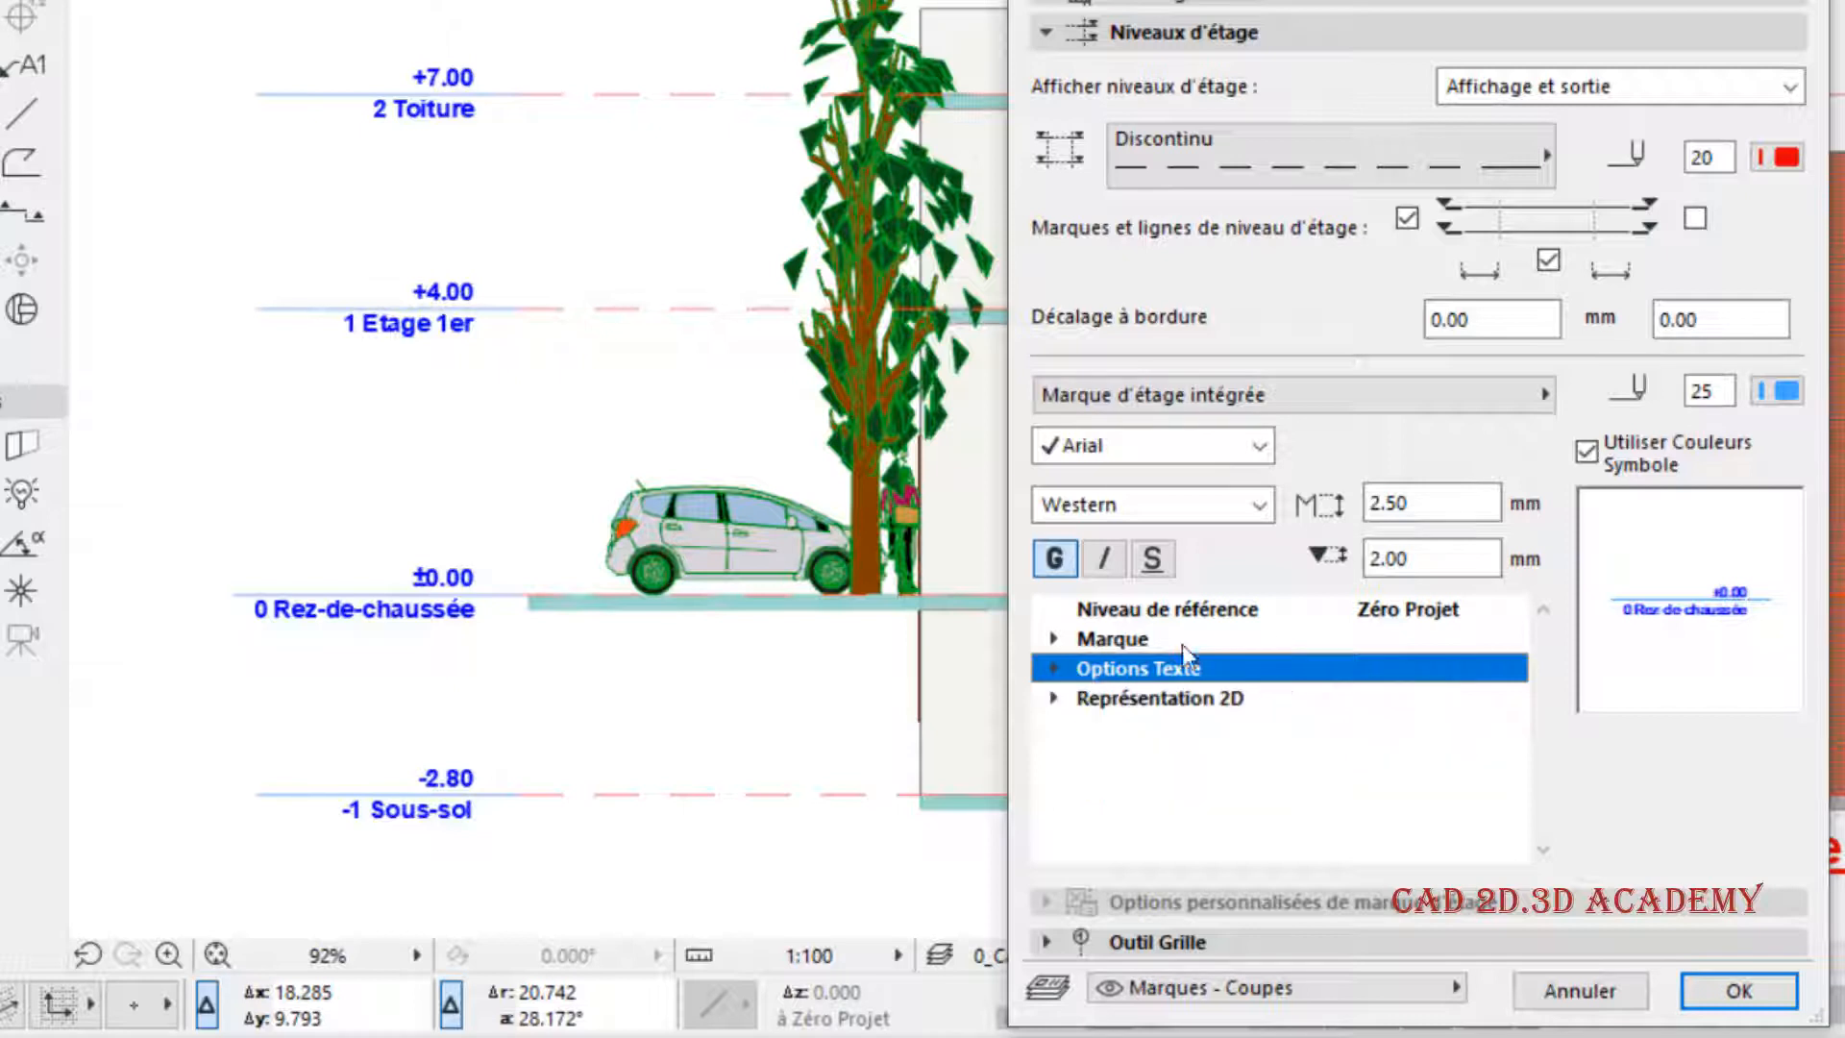
{"action": "left_click", "coordinate": [1610, 451]}
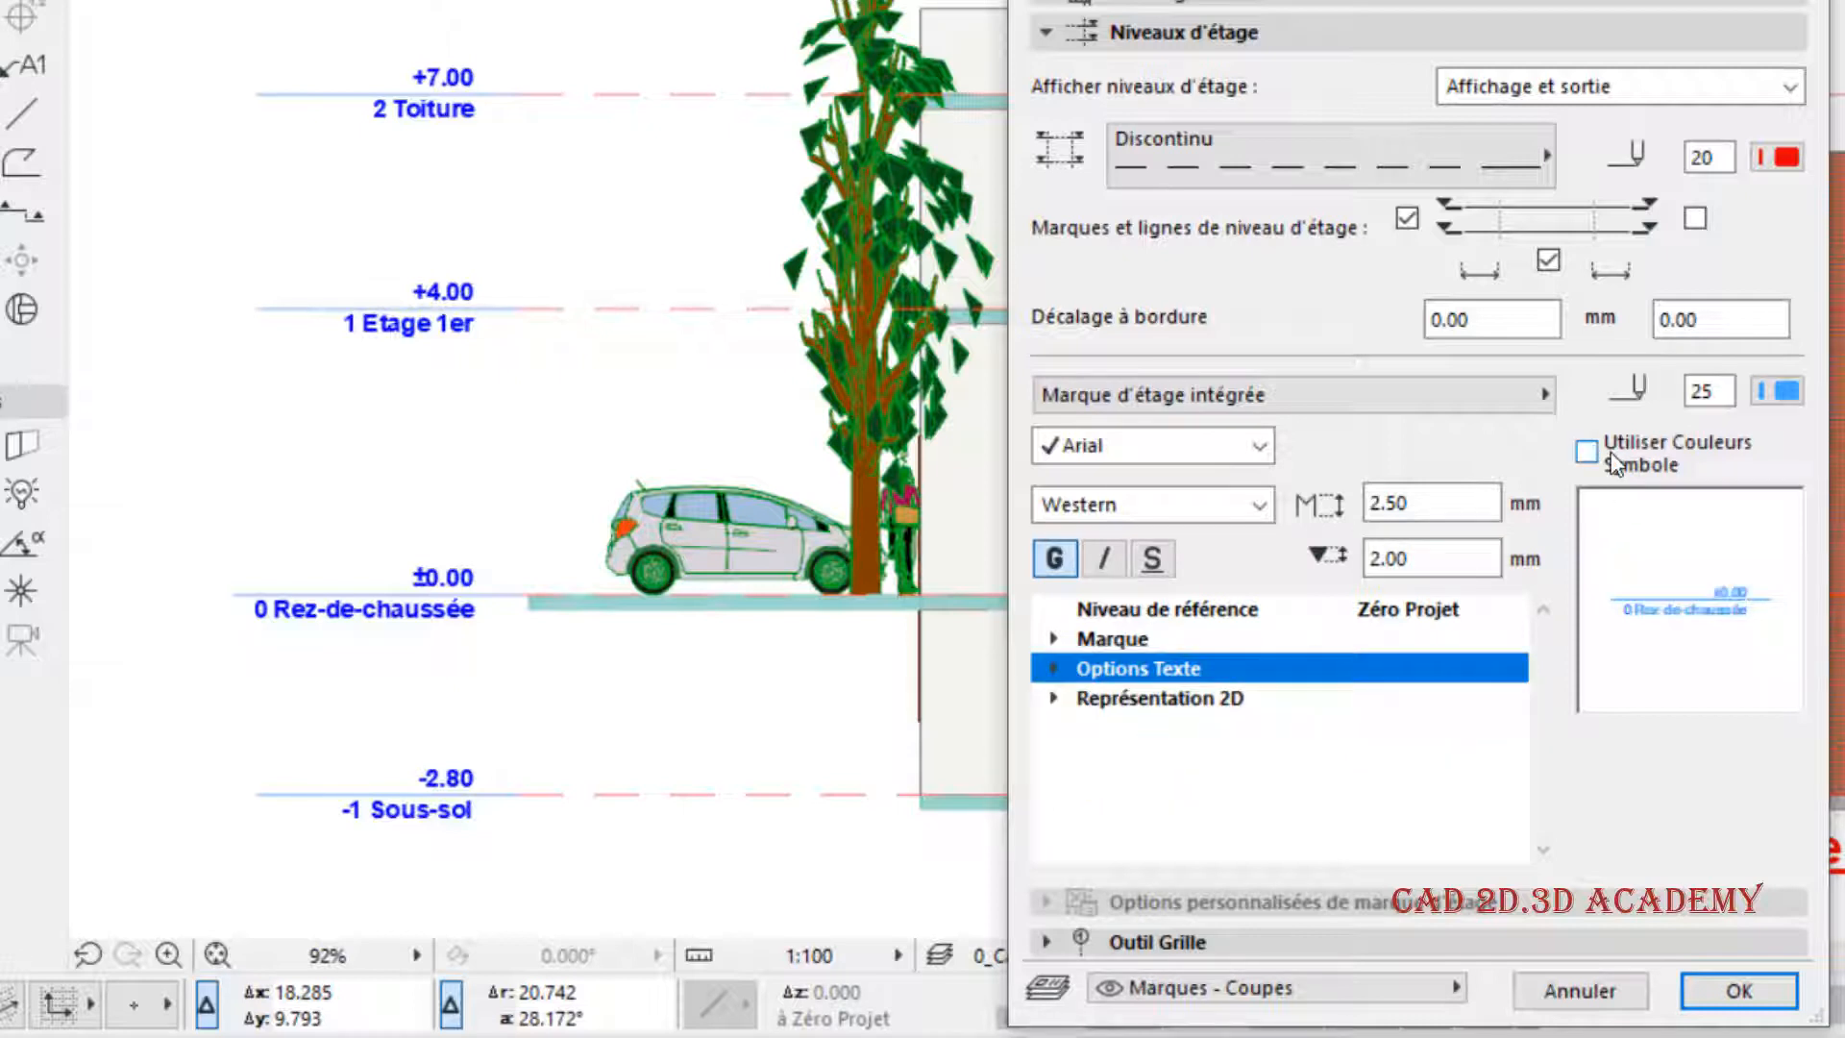
{"action": "left_click", "coordinate": [1784, 392]}
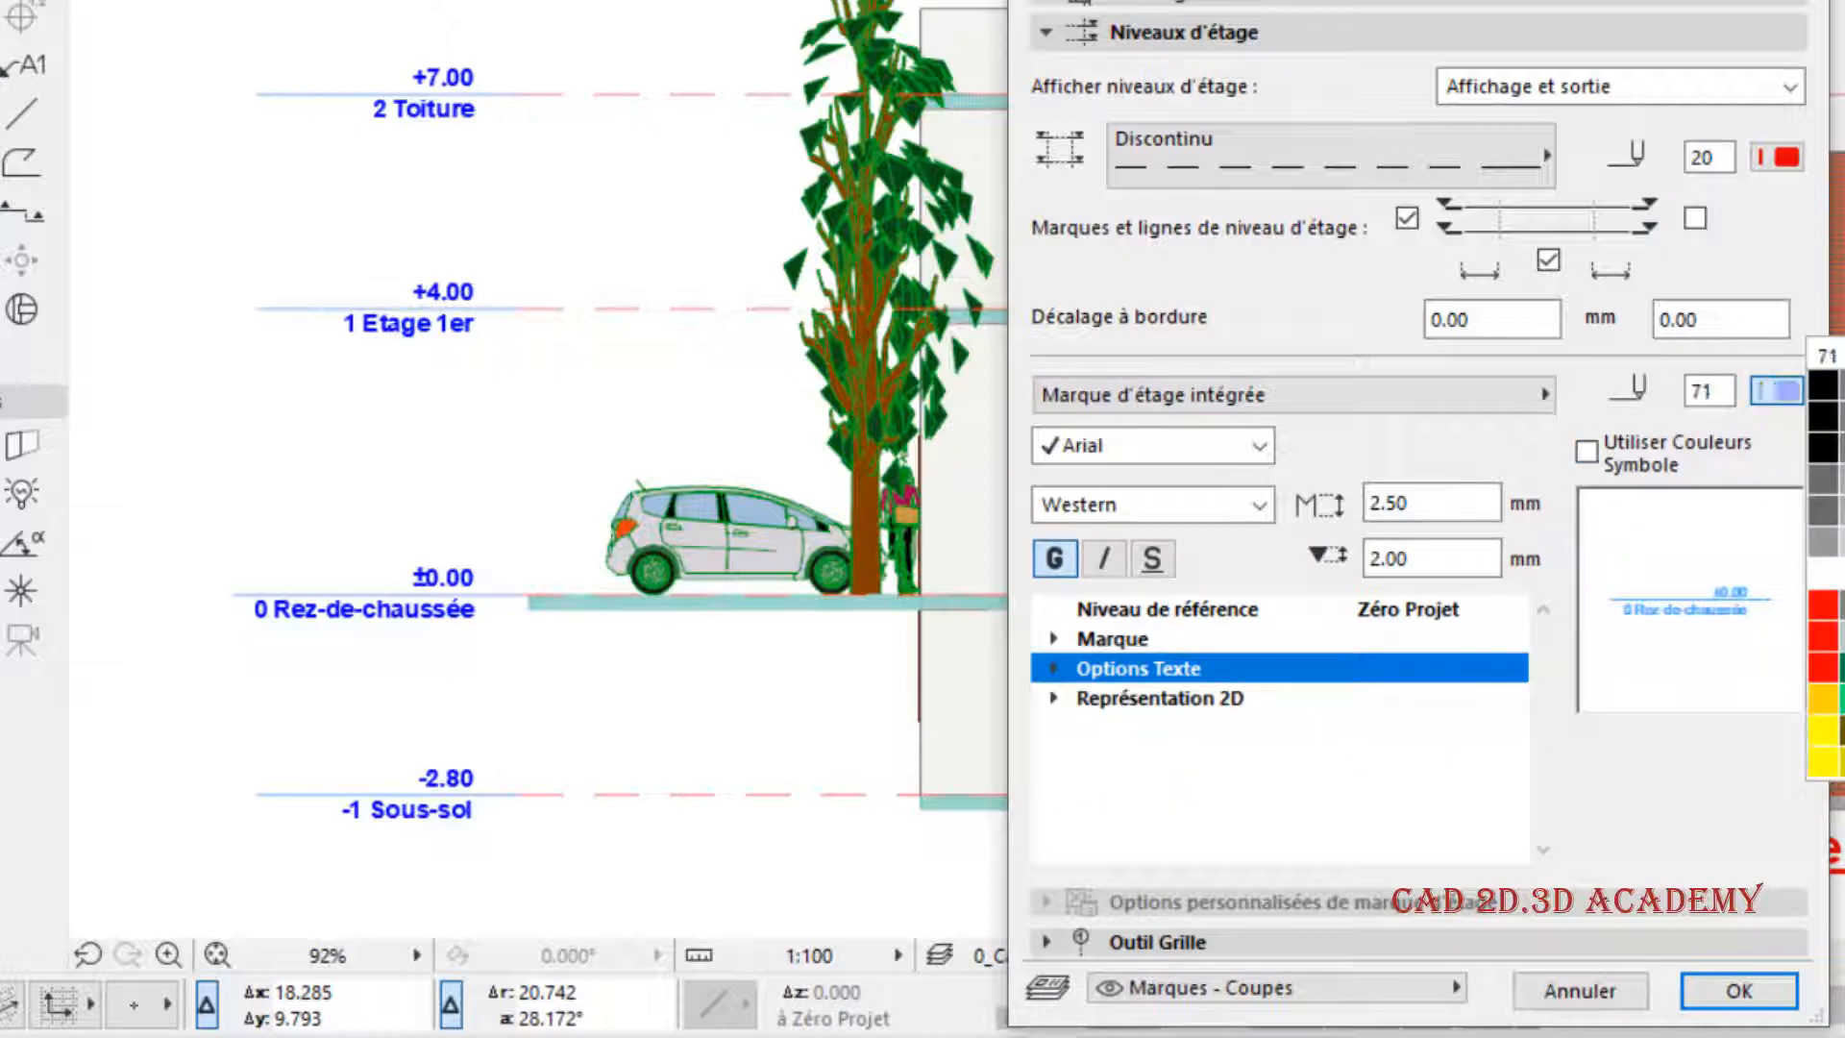
{"action": "left_click", "coordinate": [1843, 385]}
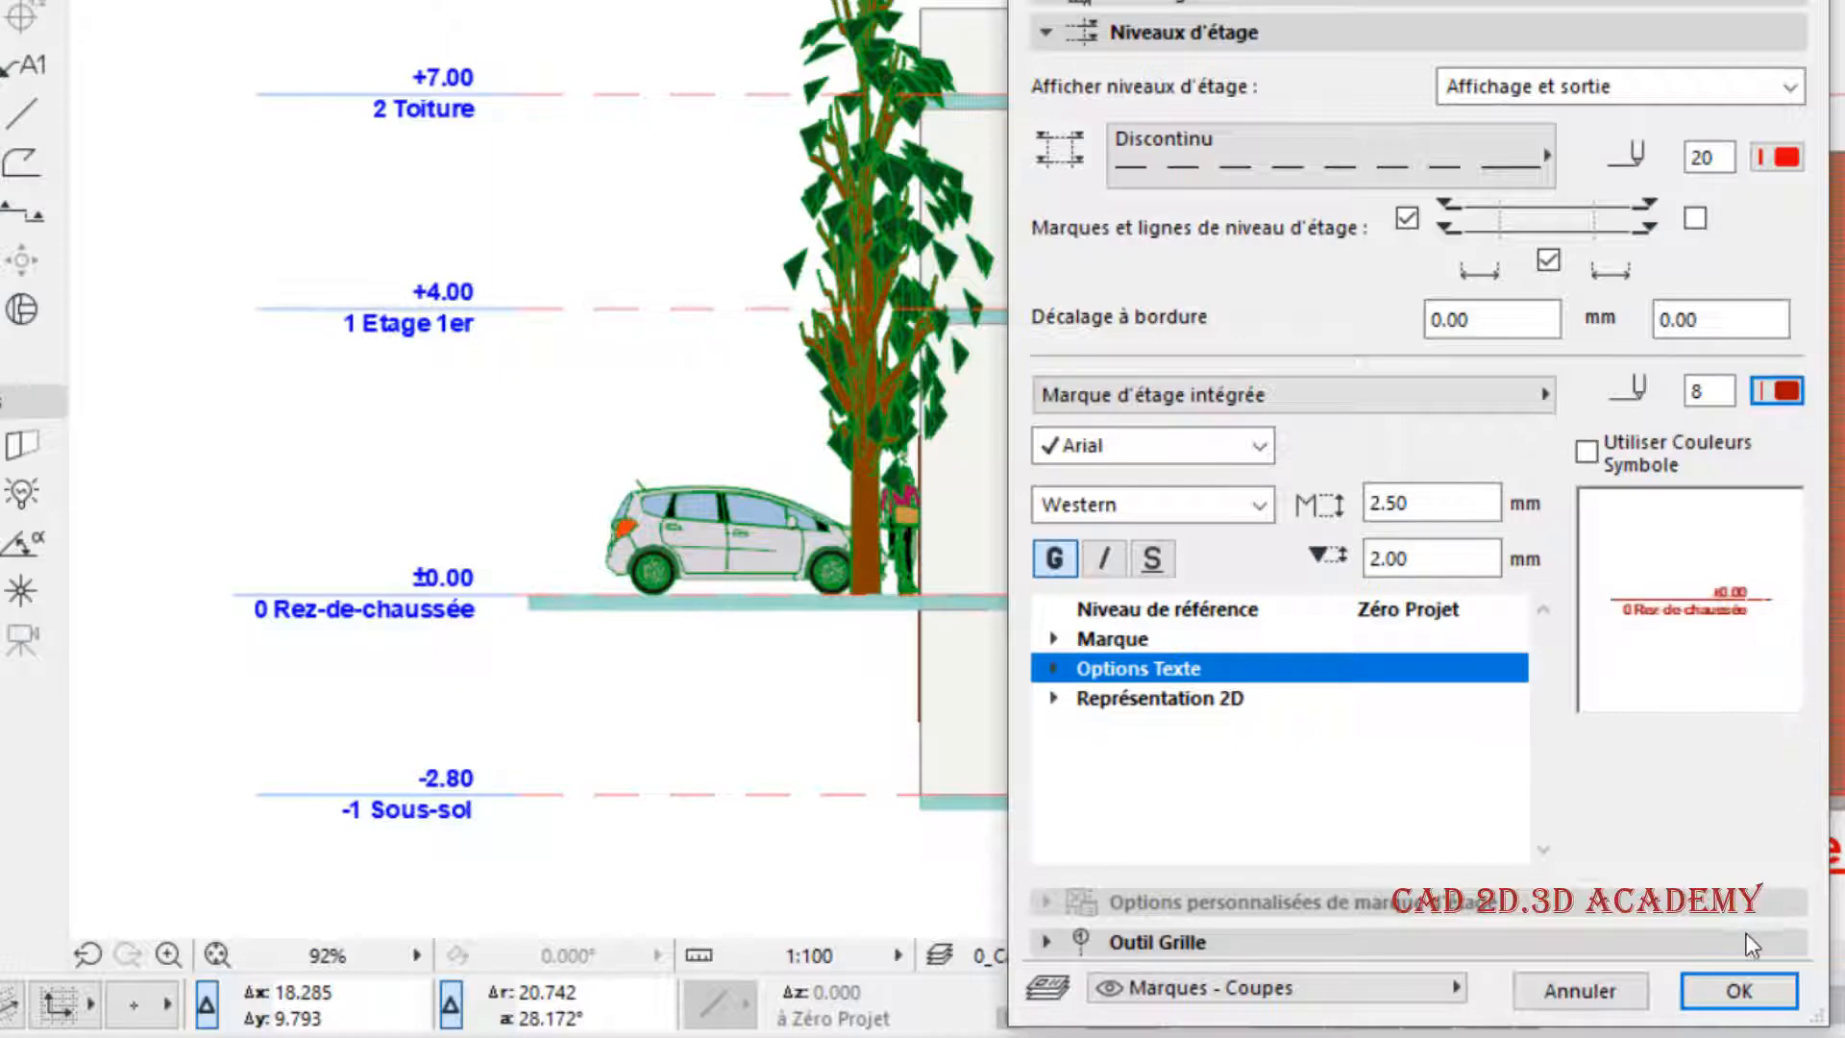
{"action": "left_click", "coordinate": [1741, 986]}
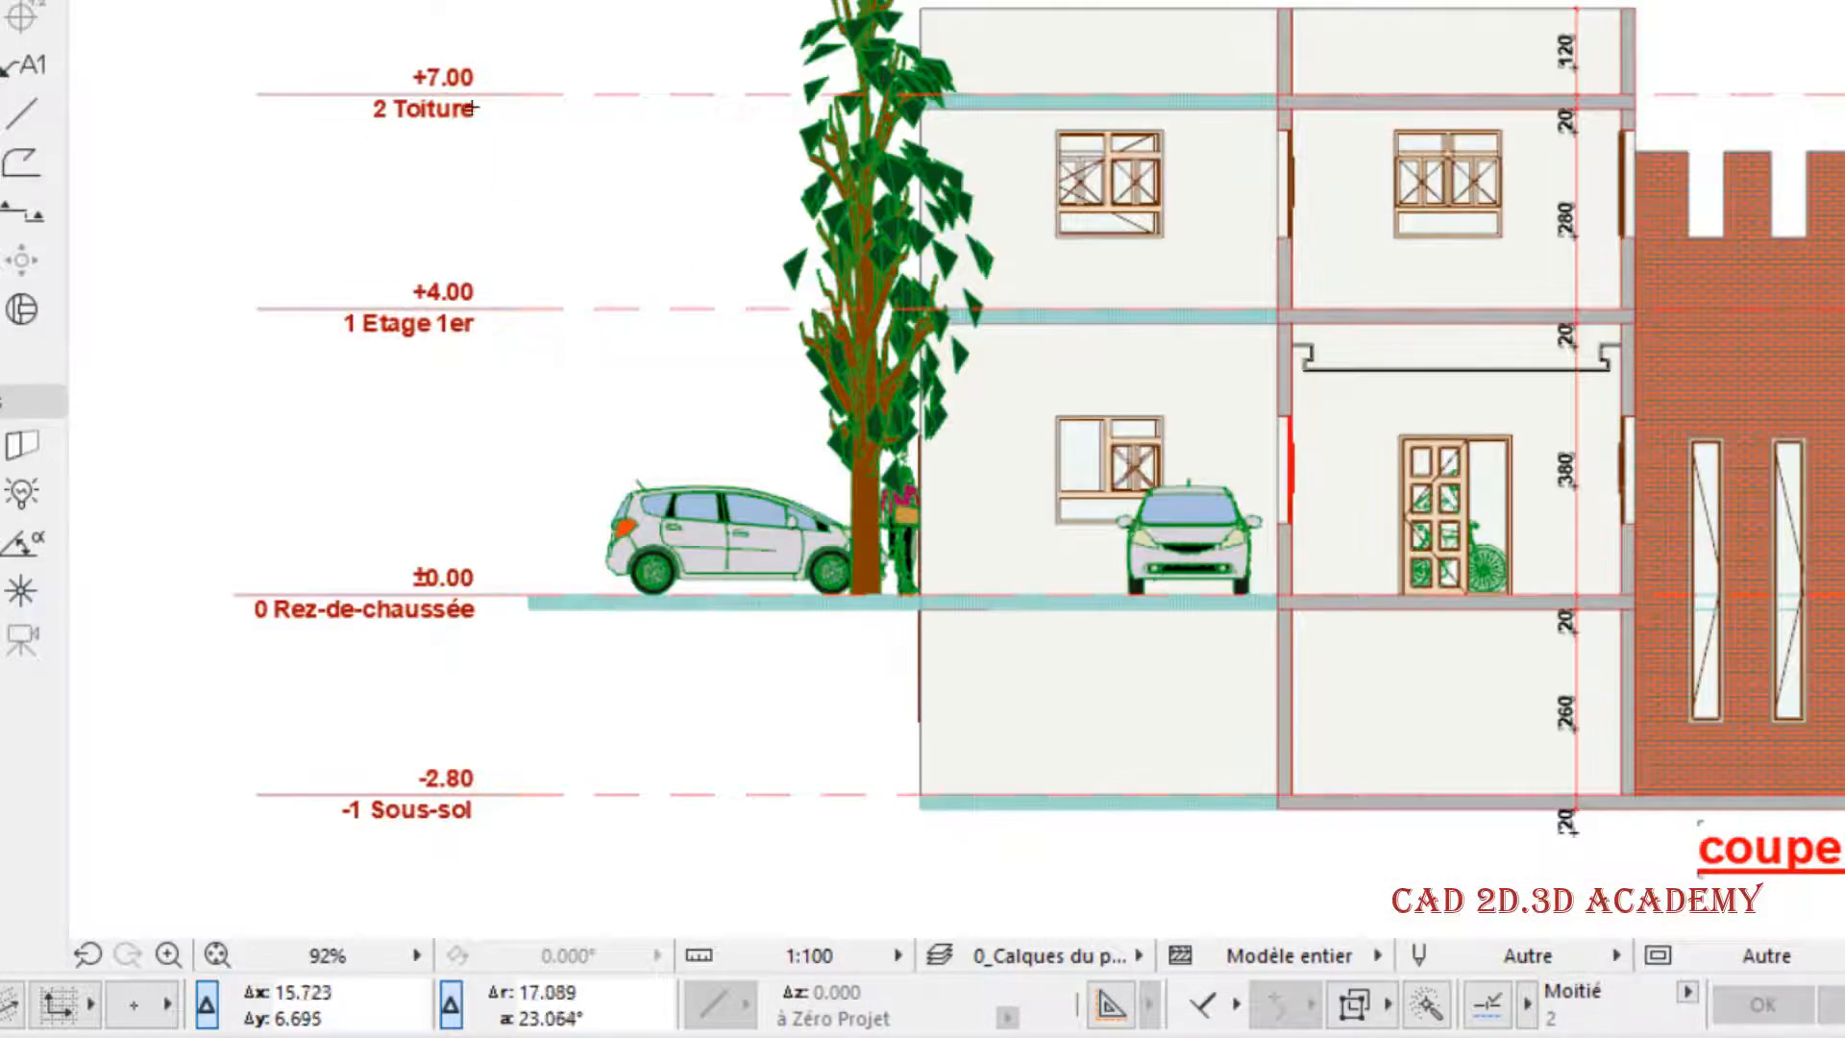
{"action": "scroll", "coordinate": [354, 99], "scroll_direction": "up", "scroll_amount": 3}
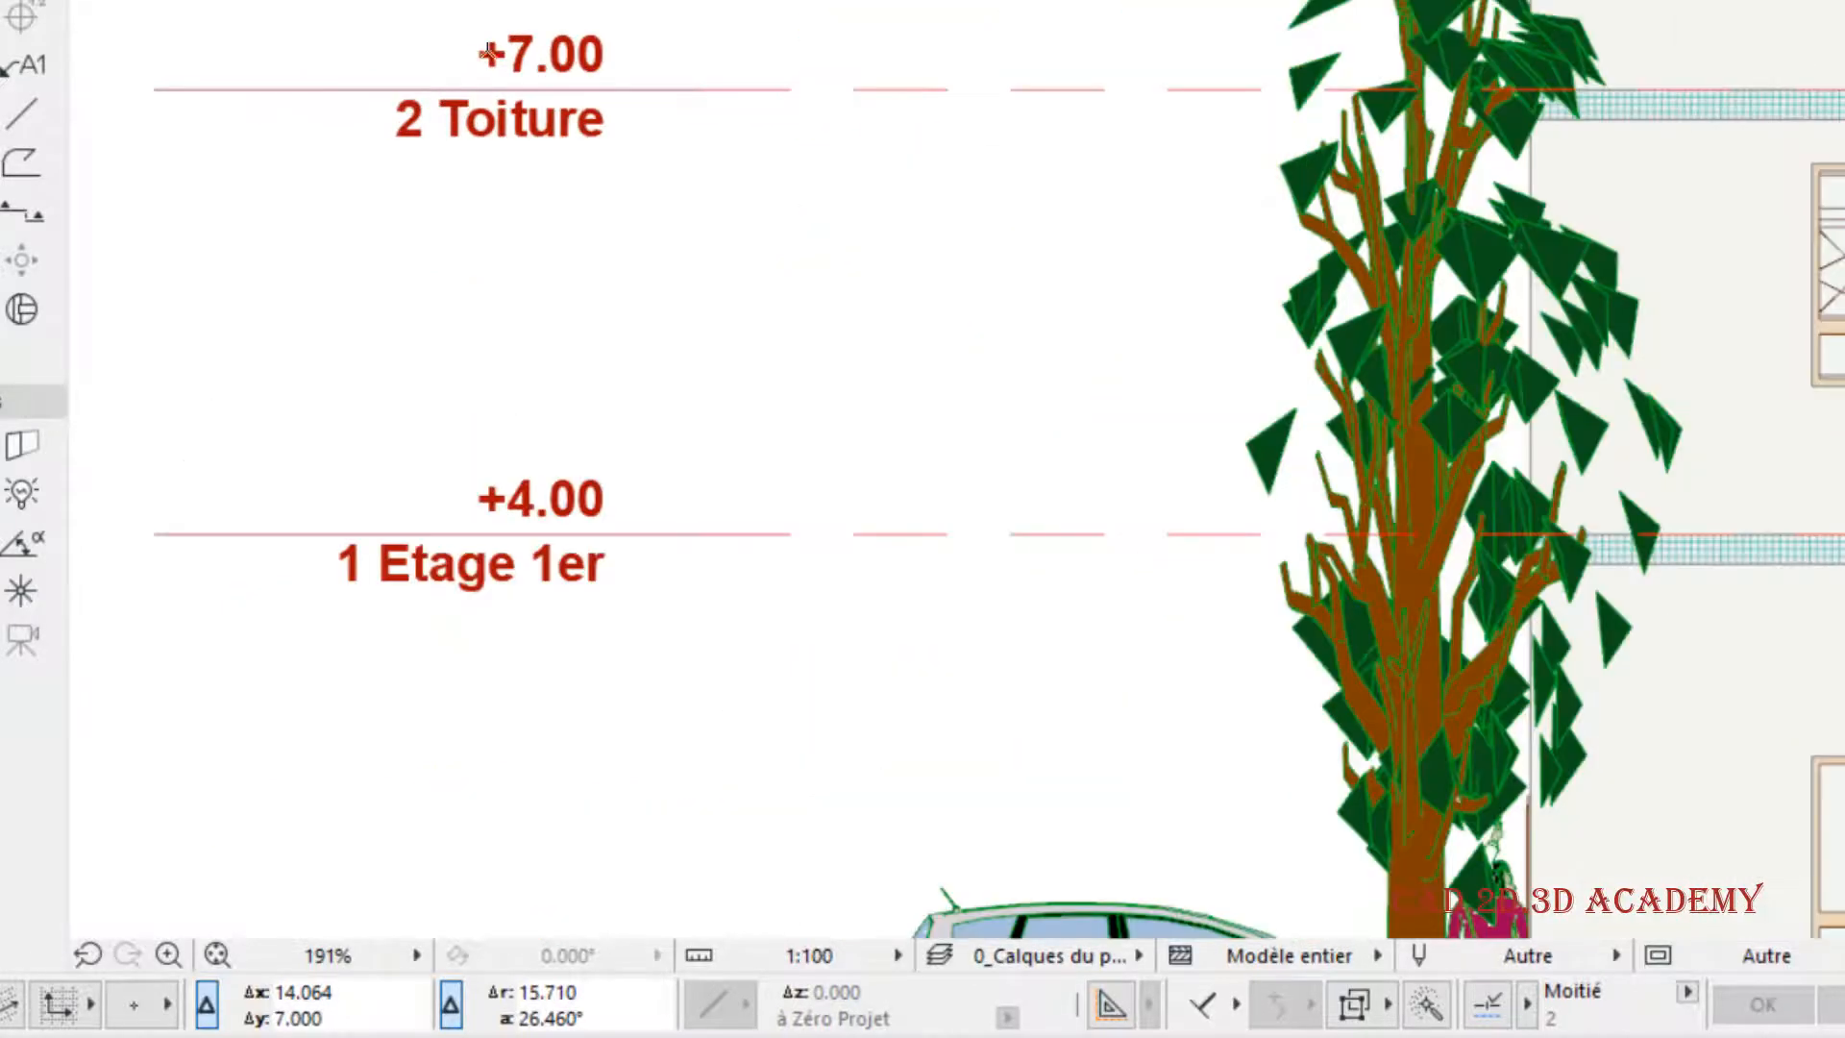
{"action": "scroll", "coordinate": [586, 413], "scroll_direction": "down", "scroll_amount": 3}
{"action": "middle_click_drag", "start_coordinate": [679, 342], "coordinate": [700, 301]}
- Reopen the section settings and examine the story mark's text options, available fonts, text height and mark size
{"action": "right_click", "coordinate": [783, 2]}
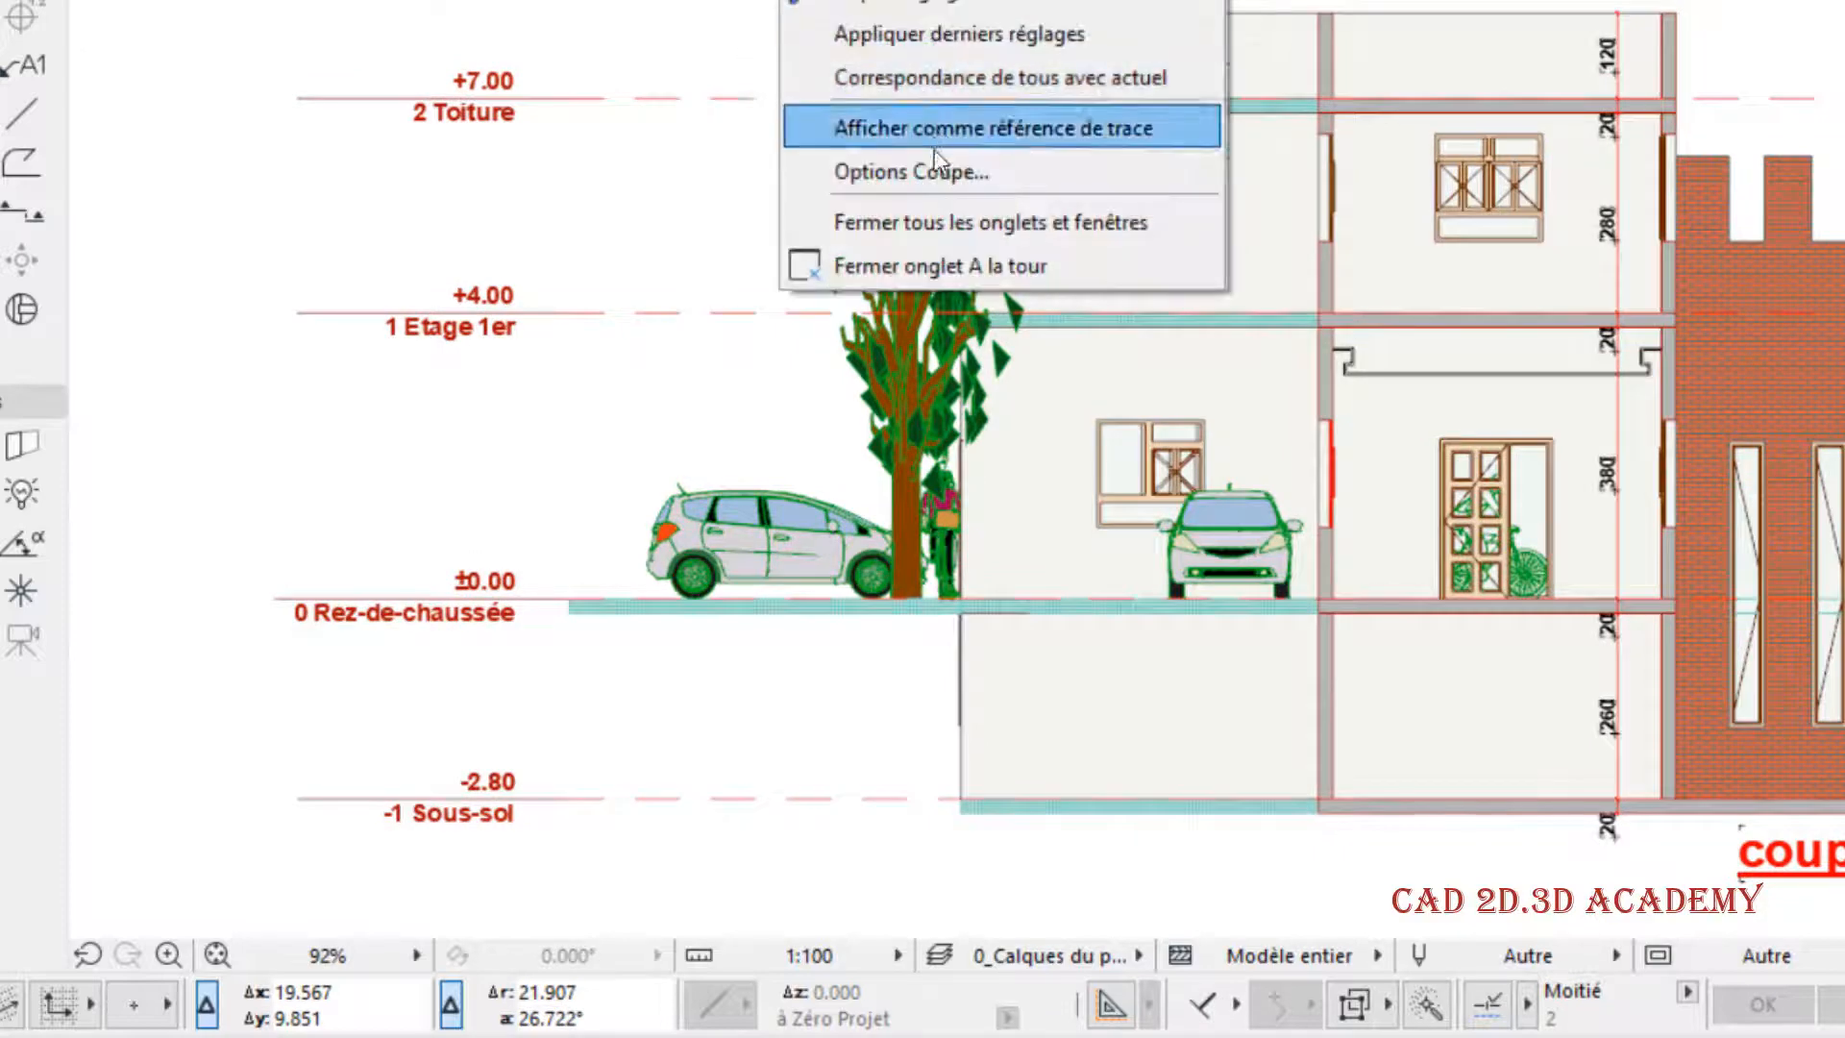
{"action": "left_click", "coordinate": [937, 163]}
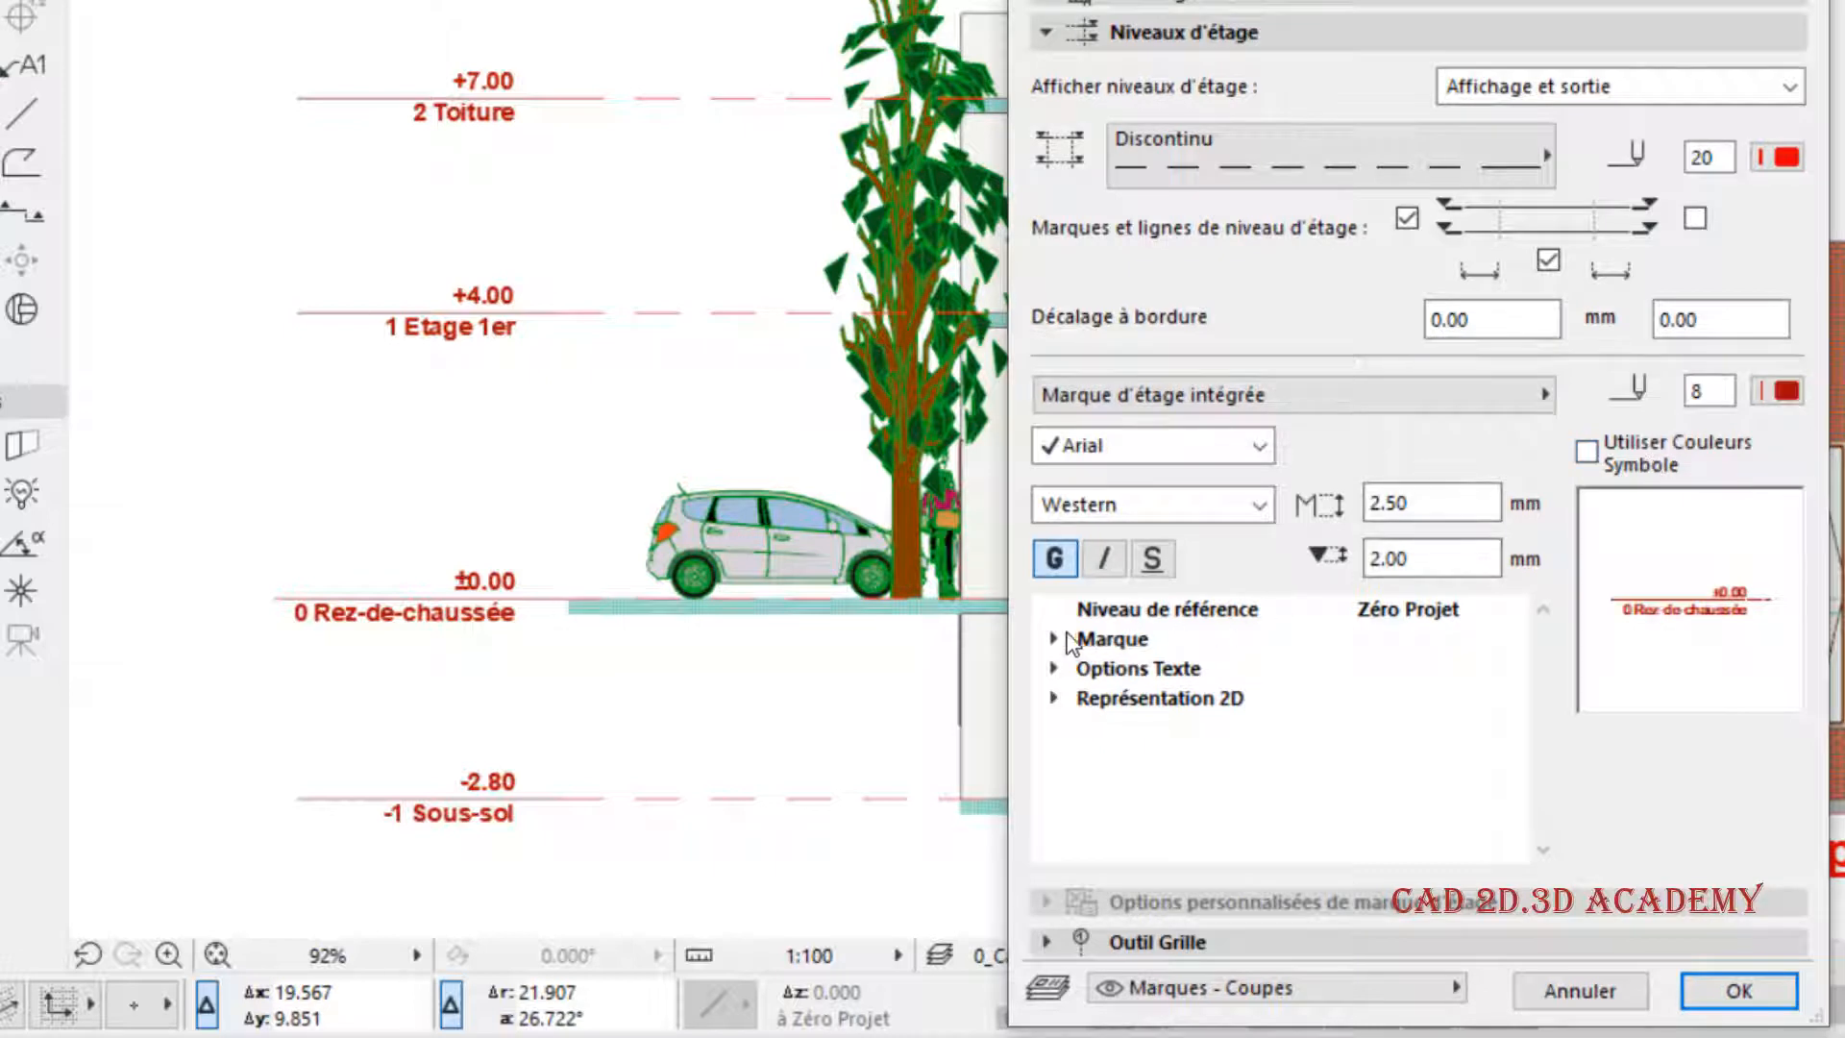
{"action": "left_click", "coordinate": [1050, 639]}
{"action": "left_click", "coordinate": [1052, 638]}
{"action": "left_click", "coordinate": [1056, 667]}
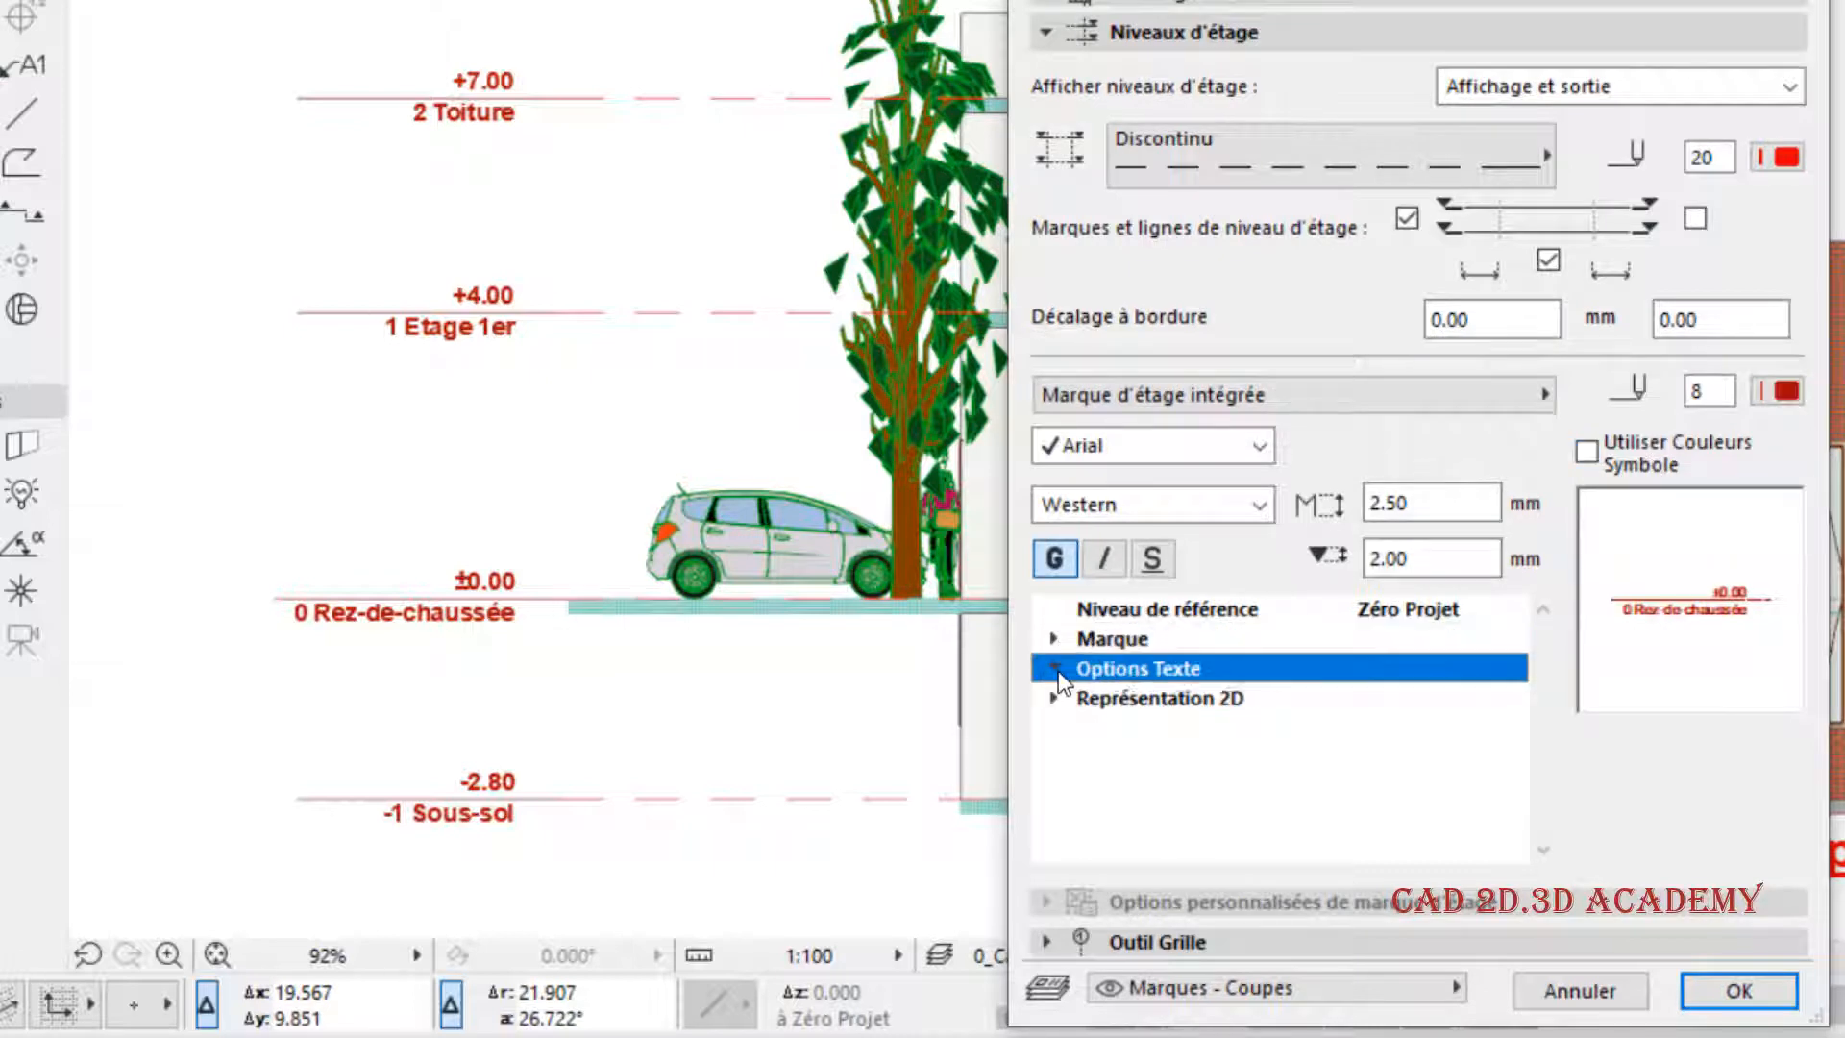
{"action": "left_click", "coordinate": [1056, 668]}
{"action": "left_click", "coordinate": [1188, 445]}
{"action": "scroll", "coordinate": [1183, 444], "scroll_direction": "down", "scroll_amount": 5}
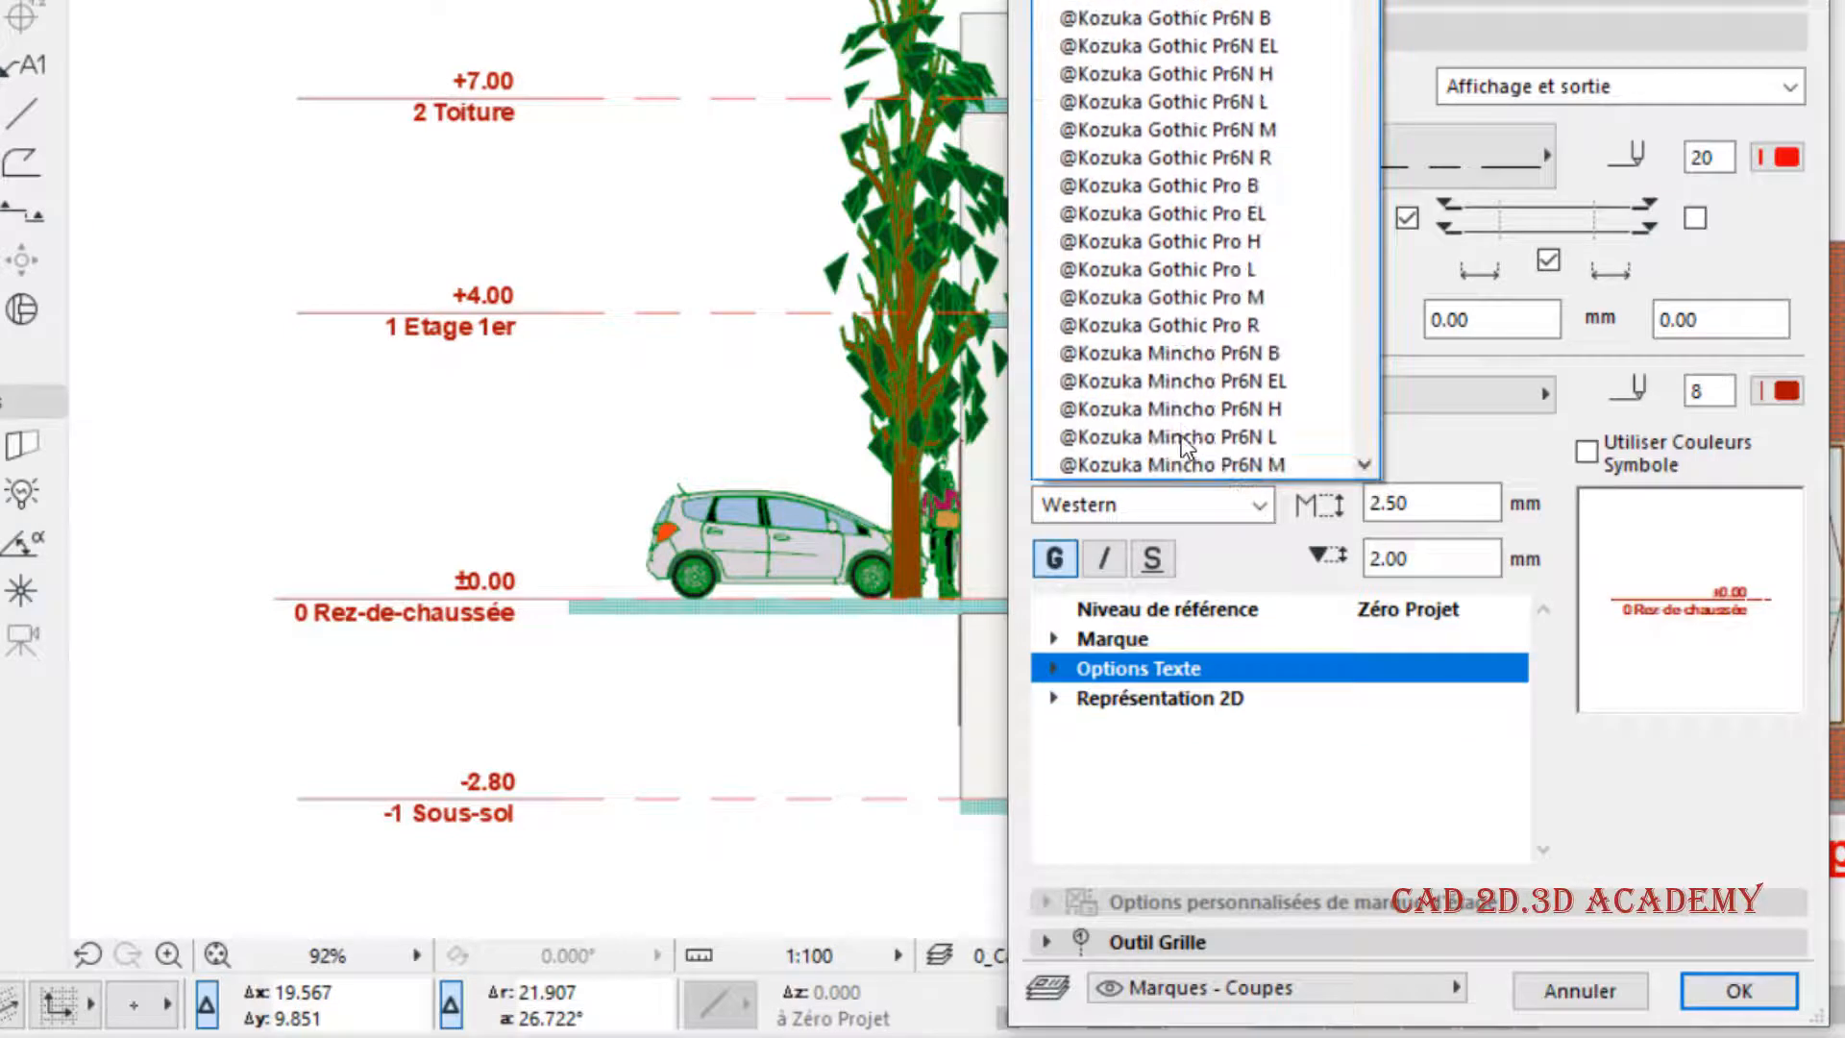
{"action": "left_click", "coordinate": [1430, 459]}
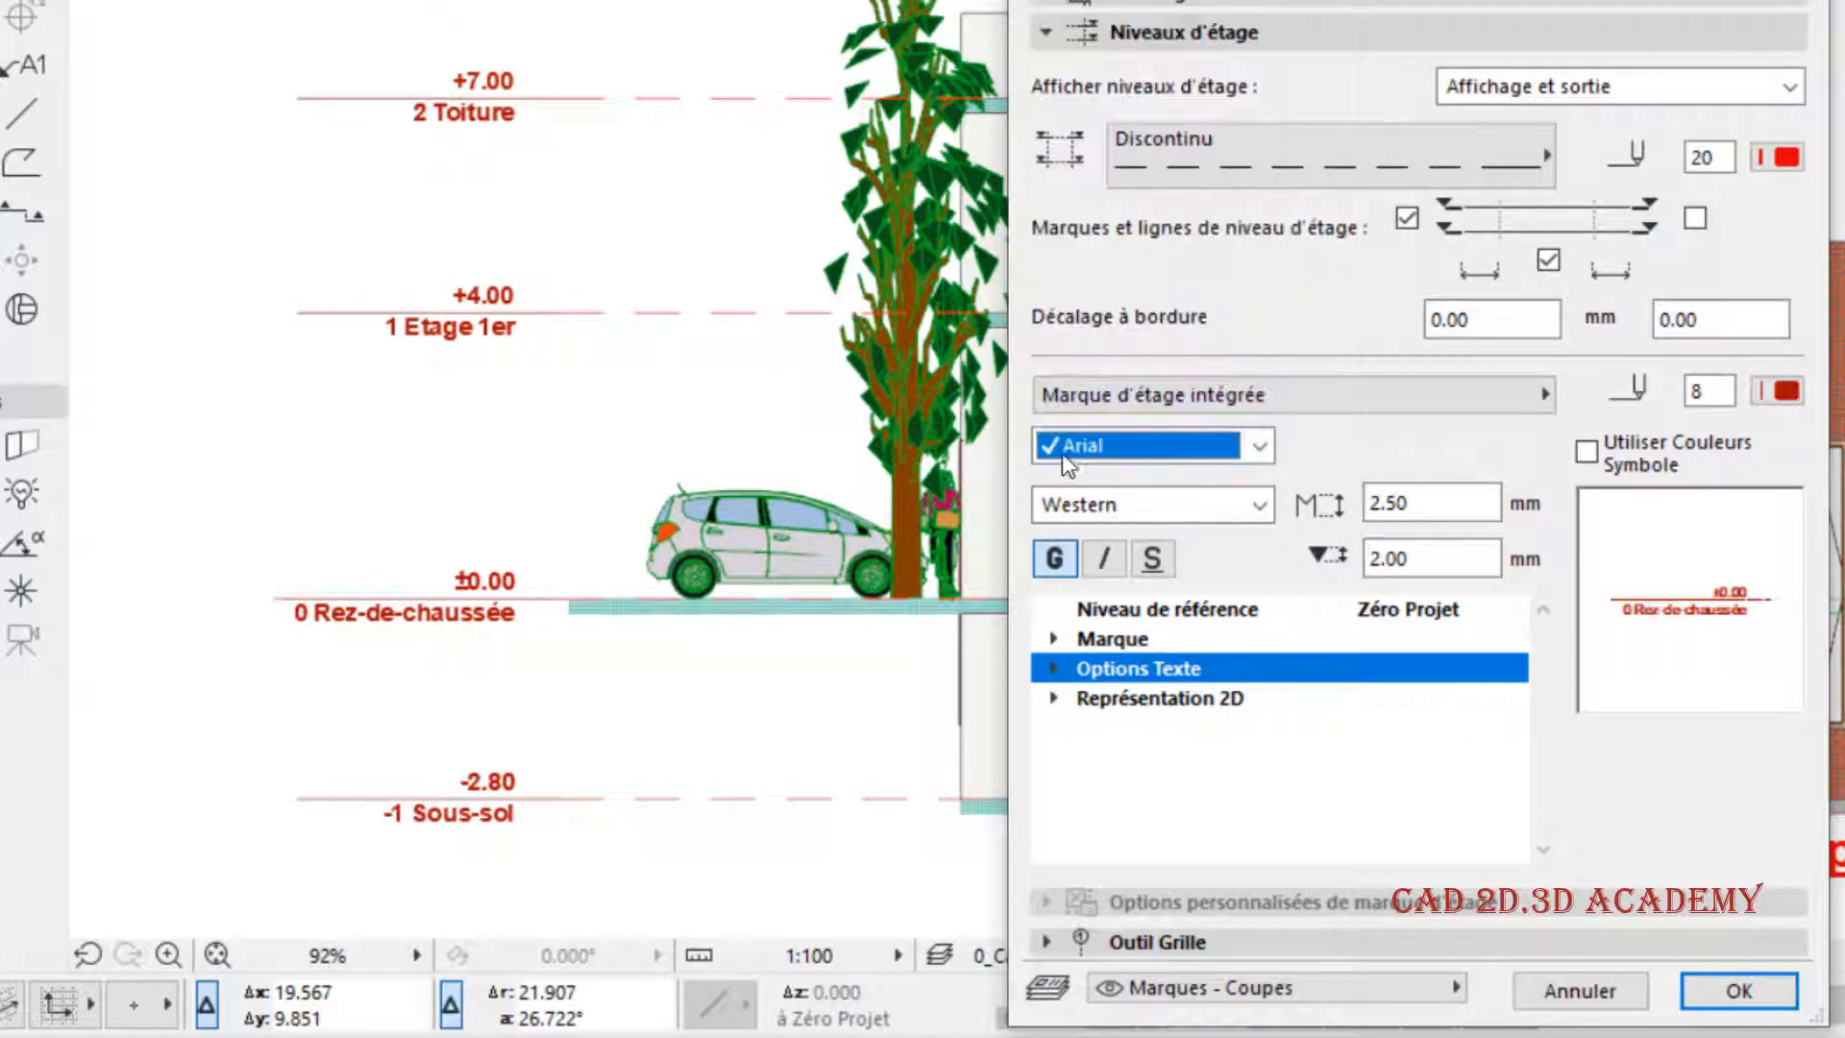
{"action": "key", "text": "Tab"}
{"action": "key", "text": "Tab"}
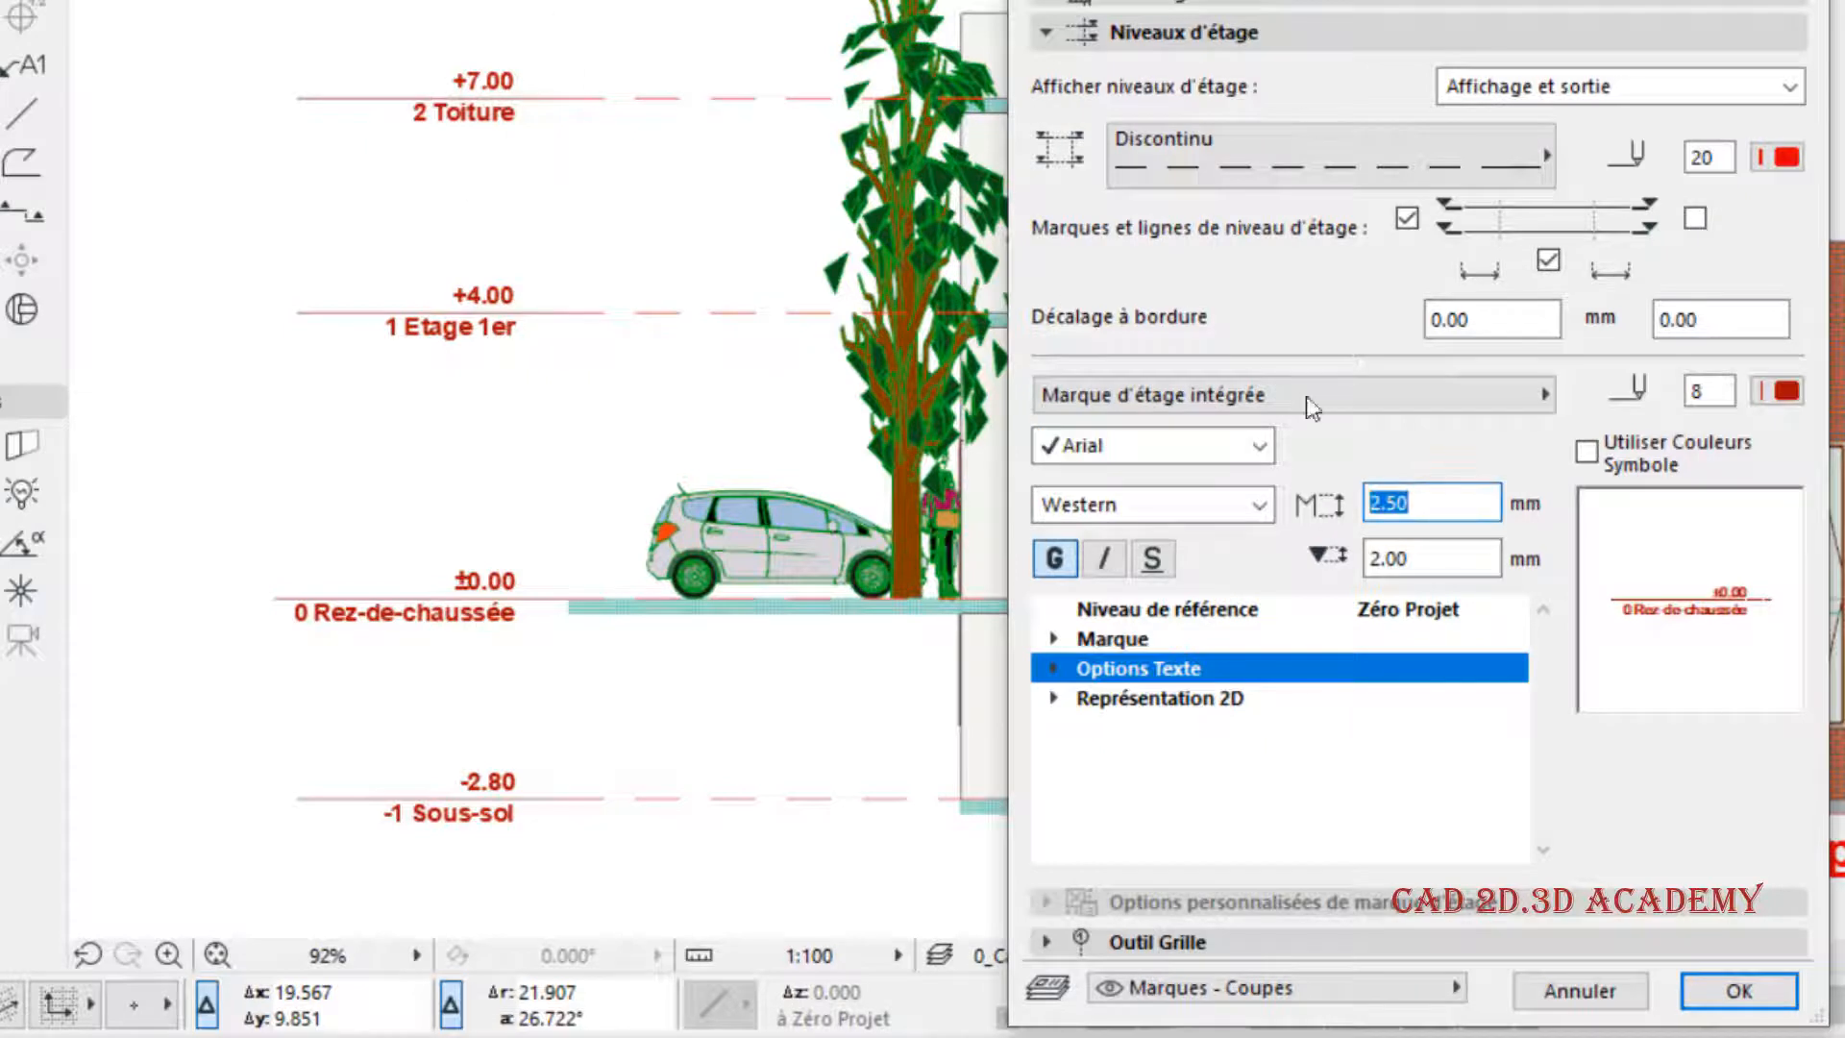
{"action": "left_click", "coordinate": [1445, 564]}
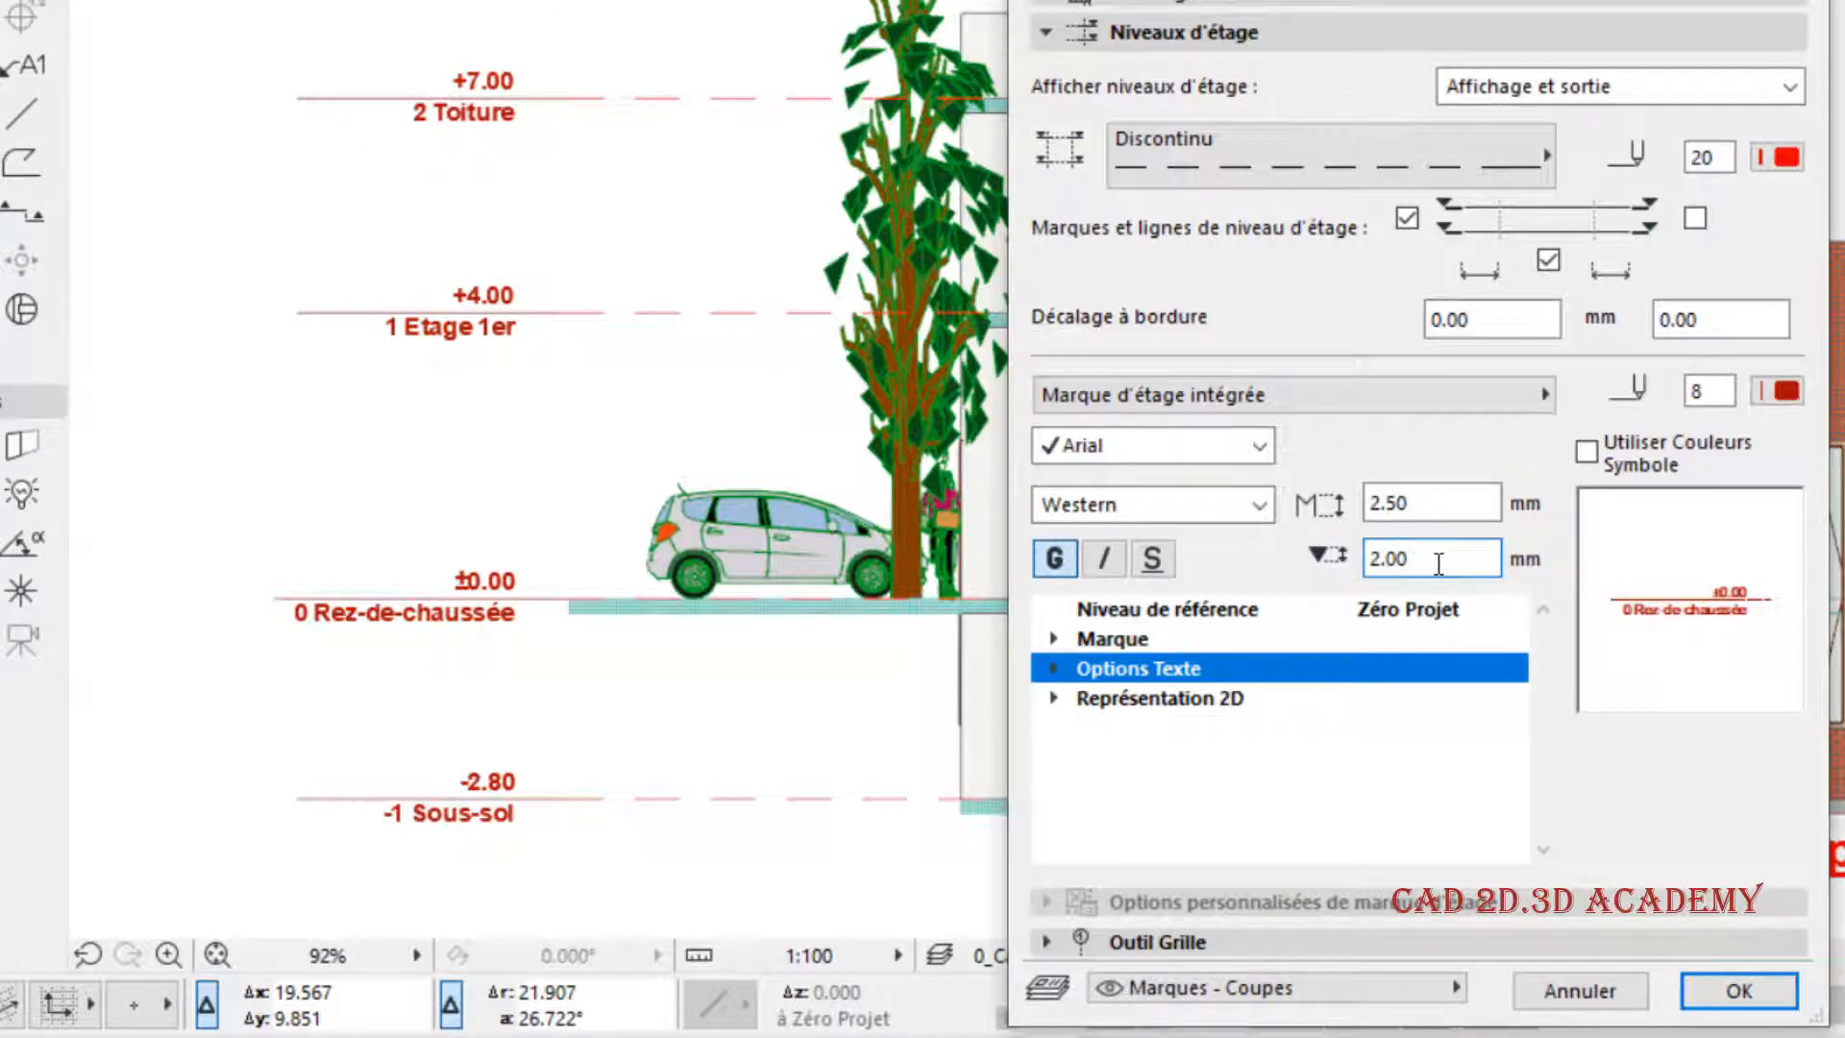
{"action": "left_click_drag", "start_coordinate": [1433, 567], "coordinate": [1329, 567]}
- Turn on the head display (Afficher tête de marque) for the story marks, apply it and inspect the marks in the section
{"action": "left_click", "coordinate": [1112, 640]}
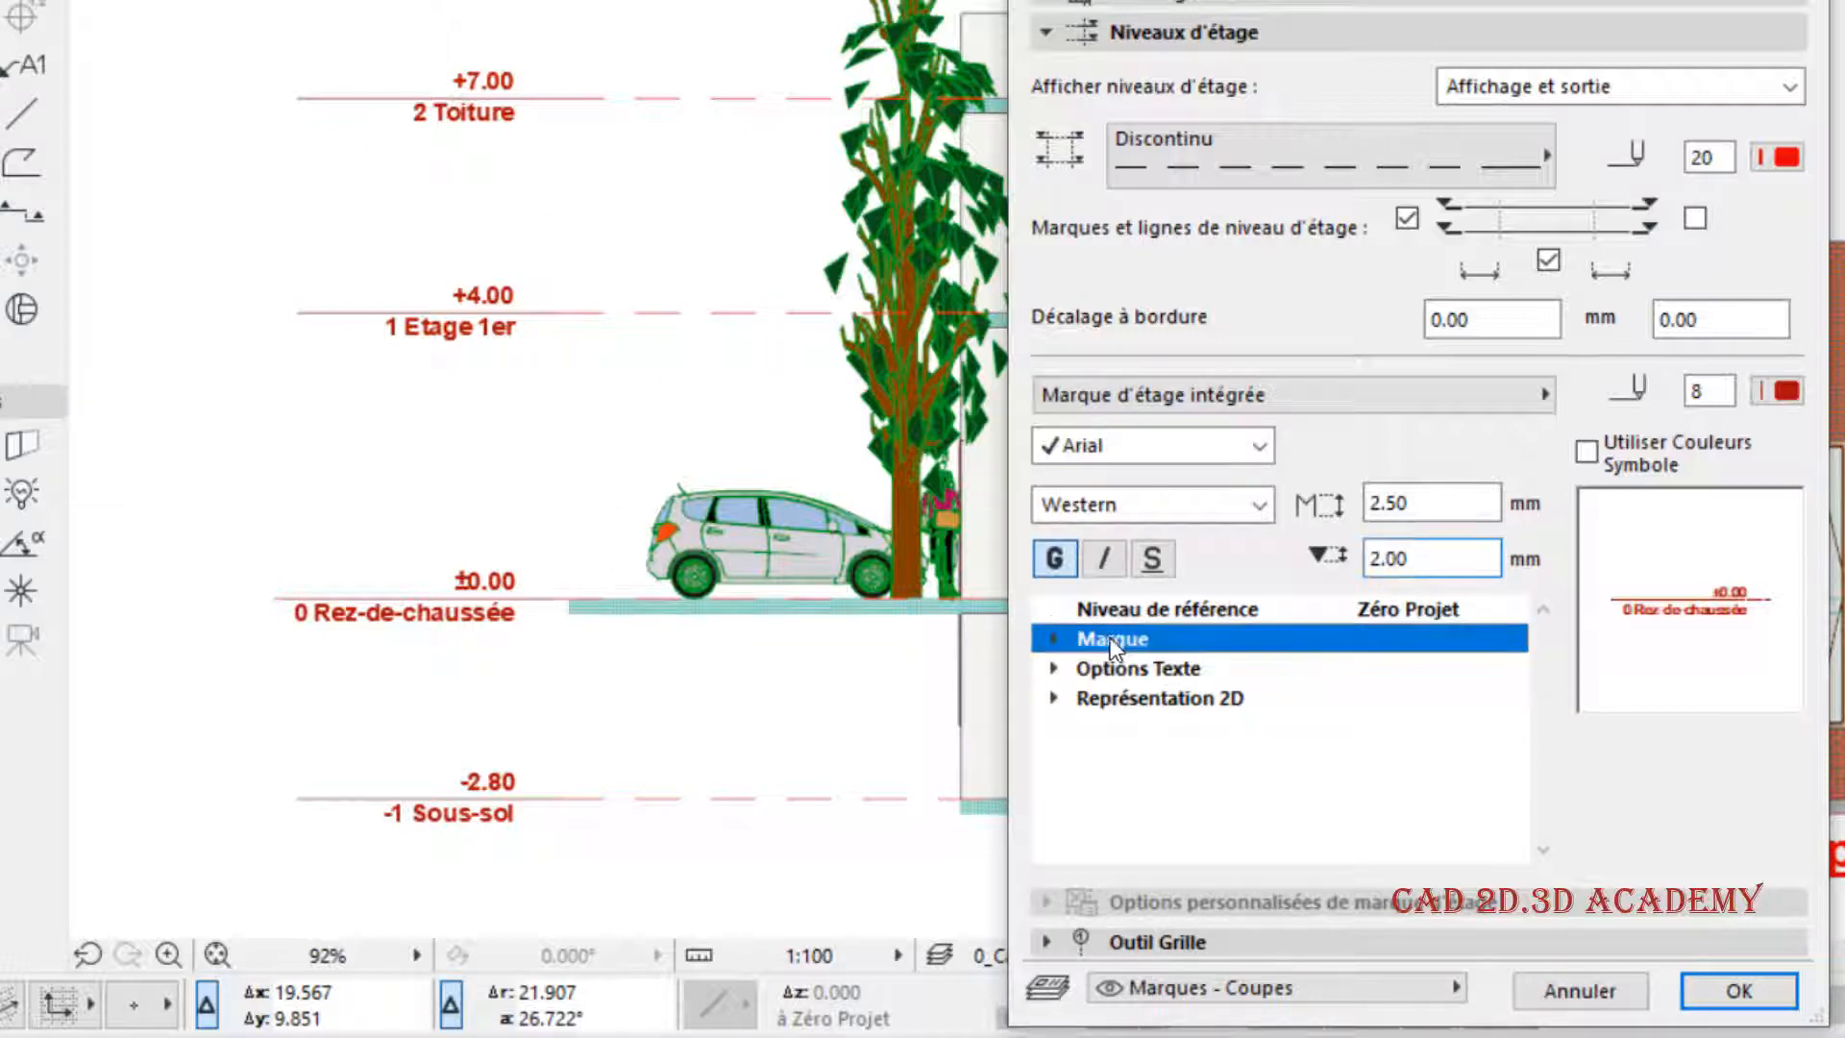
{"action": "left_click", "coordinate": [1055, 640]}
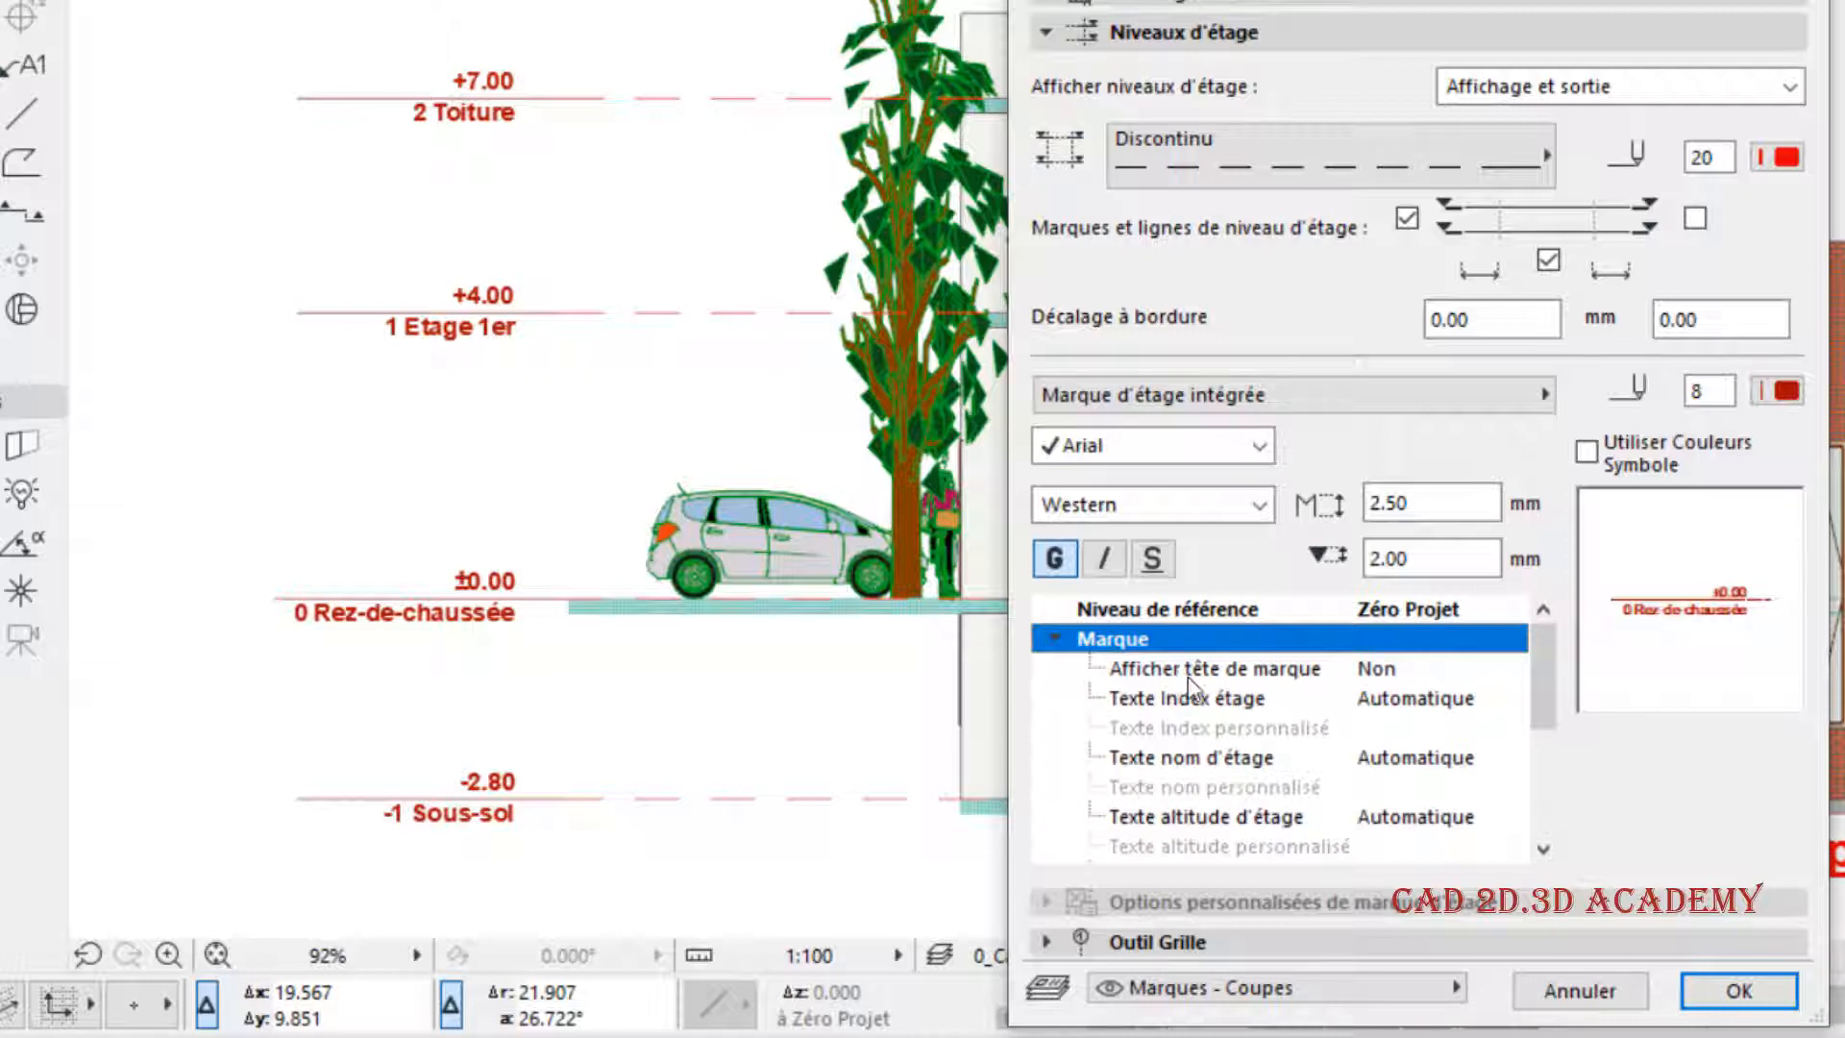
{"action": "left_click", "coordinate": [1387, 678]}
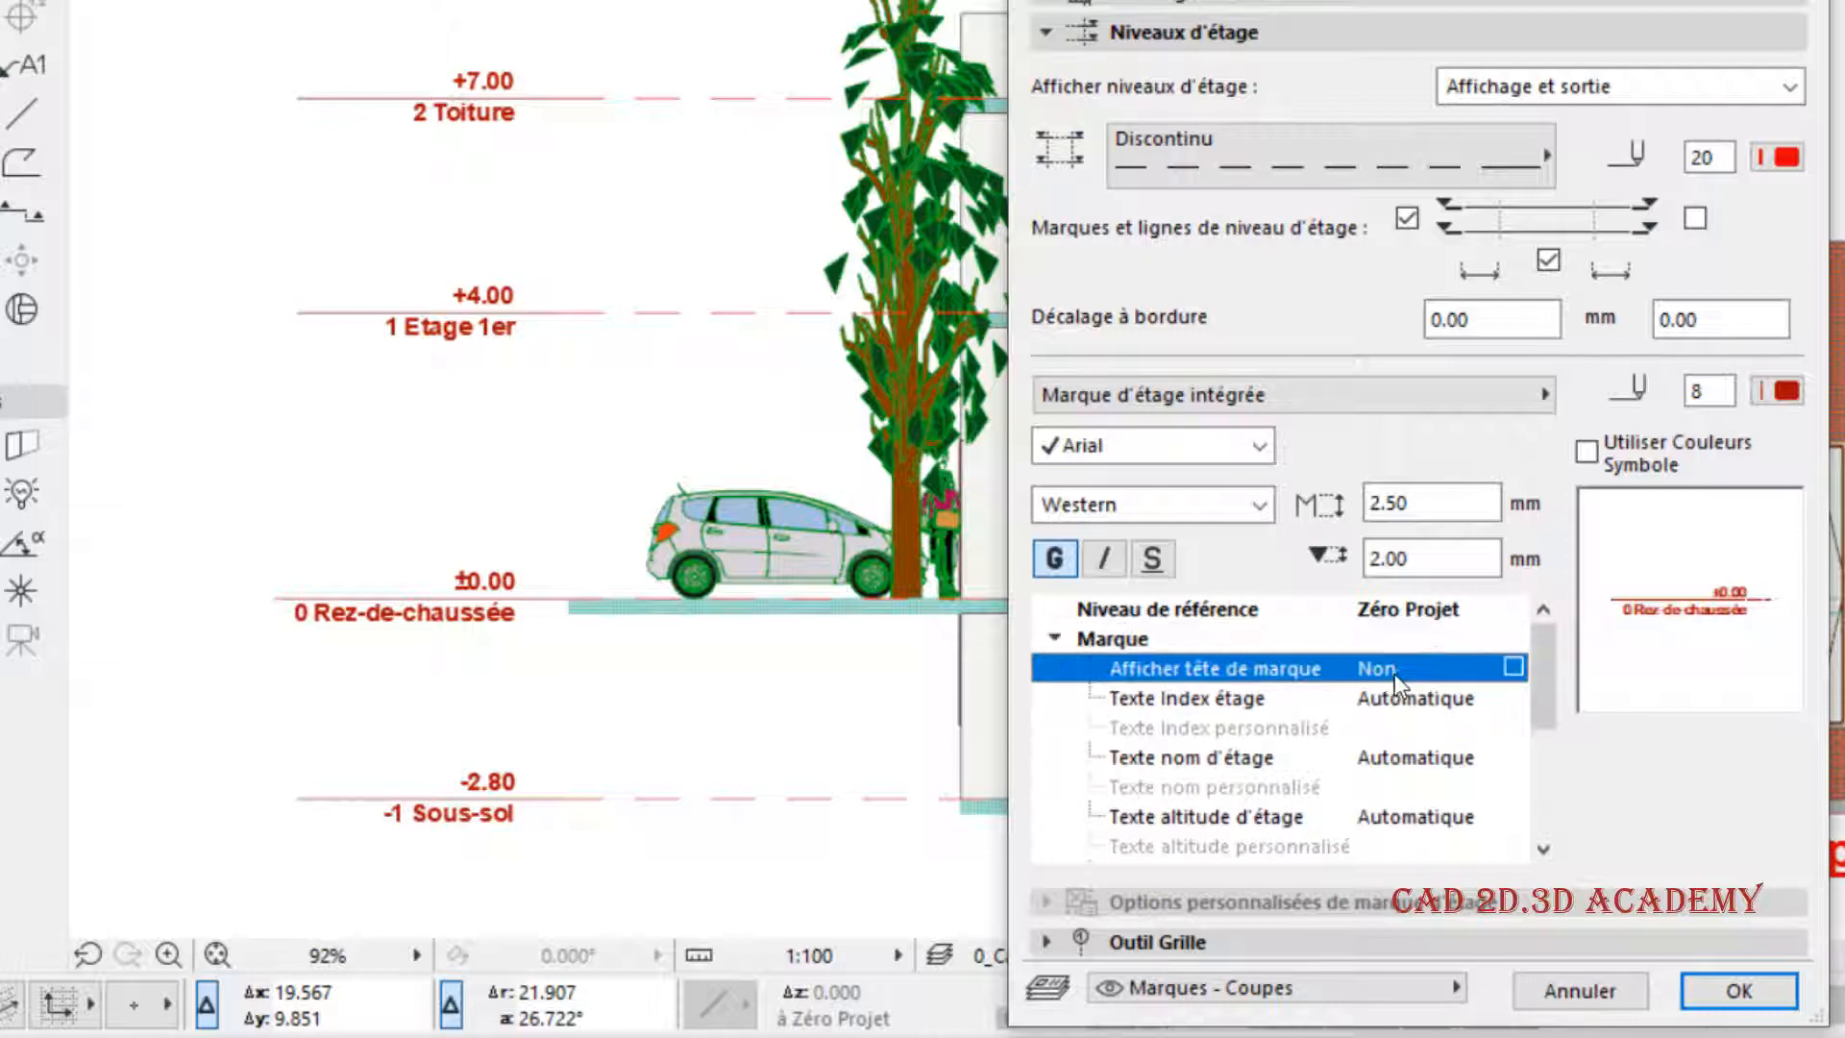
{"action": "left_click", "coordinate": [1513, 667]}
{"action": "mouse_move", "coordinate": [1546, 669]}
{"action": "left_mouse_down"}
{"action": "mouse_move", "coordinate": [1548, 732]}
{"action": "mouse_move", "coordinate": [1576, 687]}
{"action": "mouse_move", "coordinate": [1568, 627]}
{"action": "left_mouse_up"}
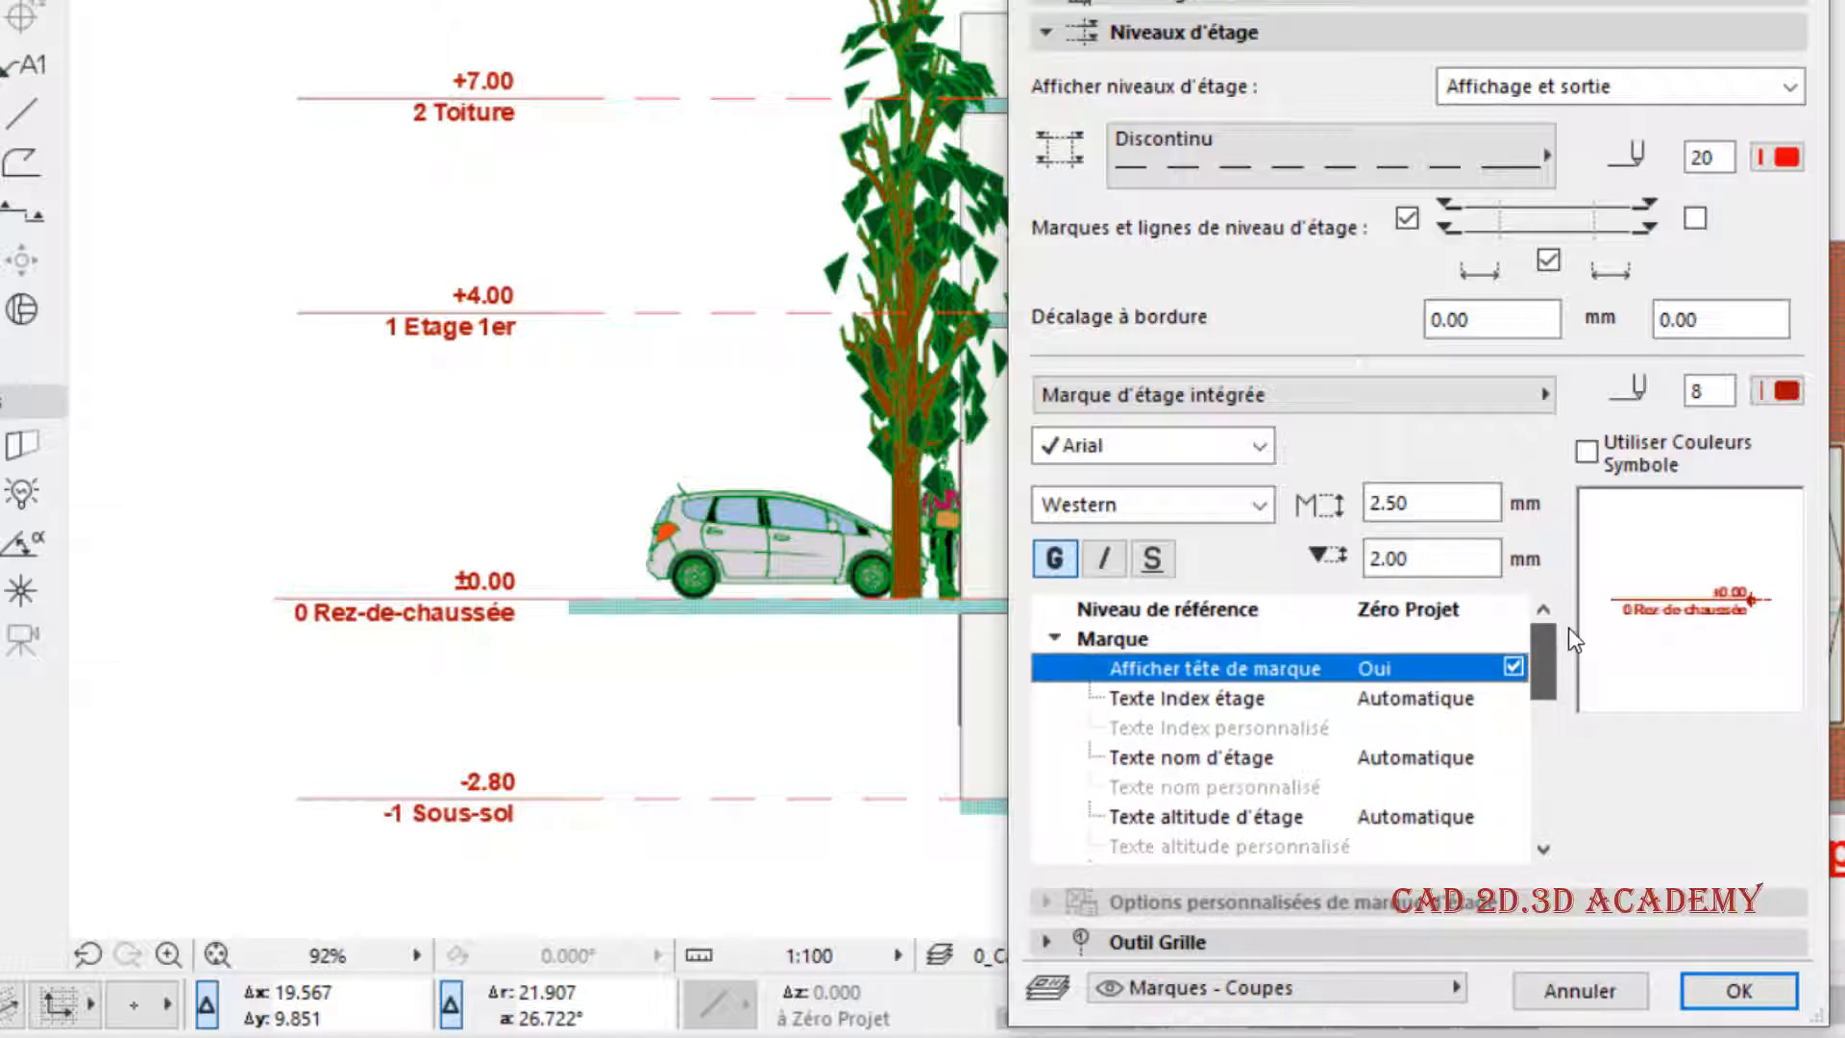
{"action": "left_click", "coordinate": [1766, 980]}
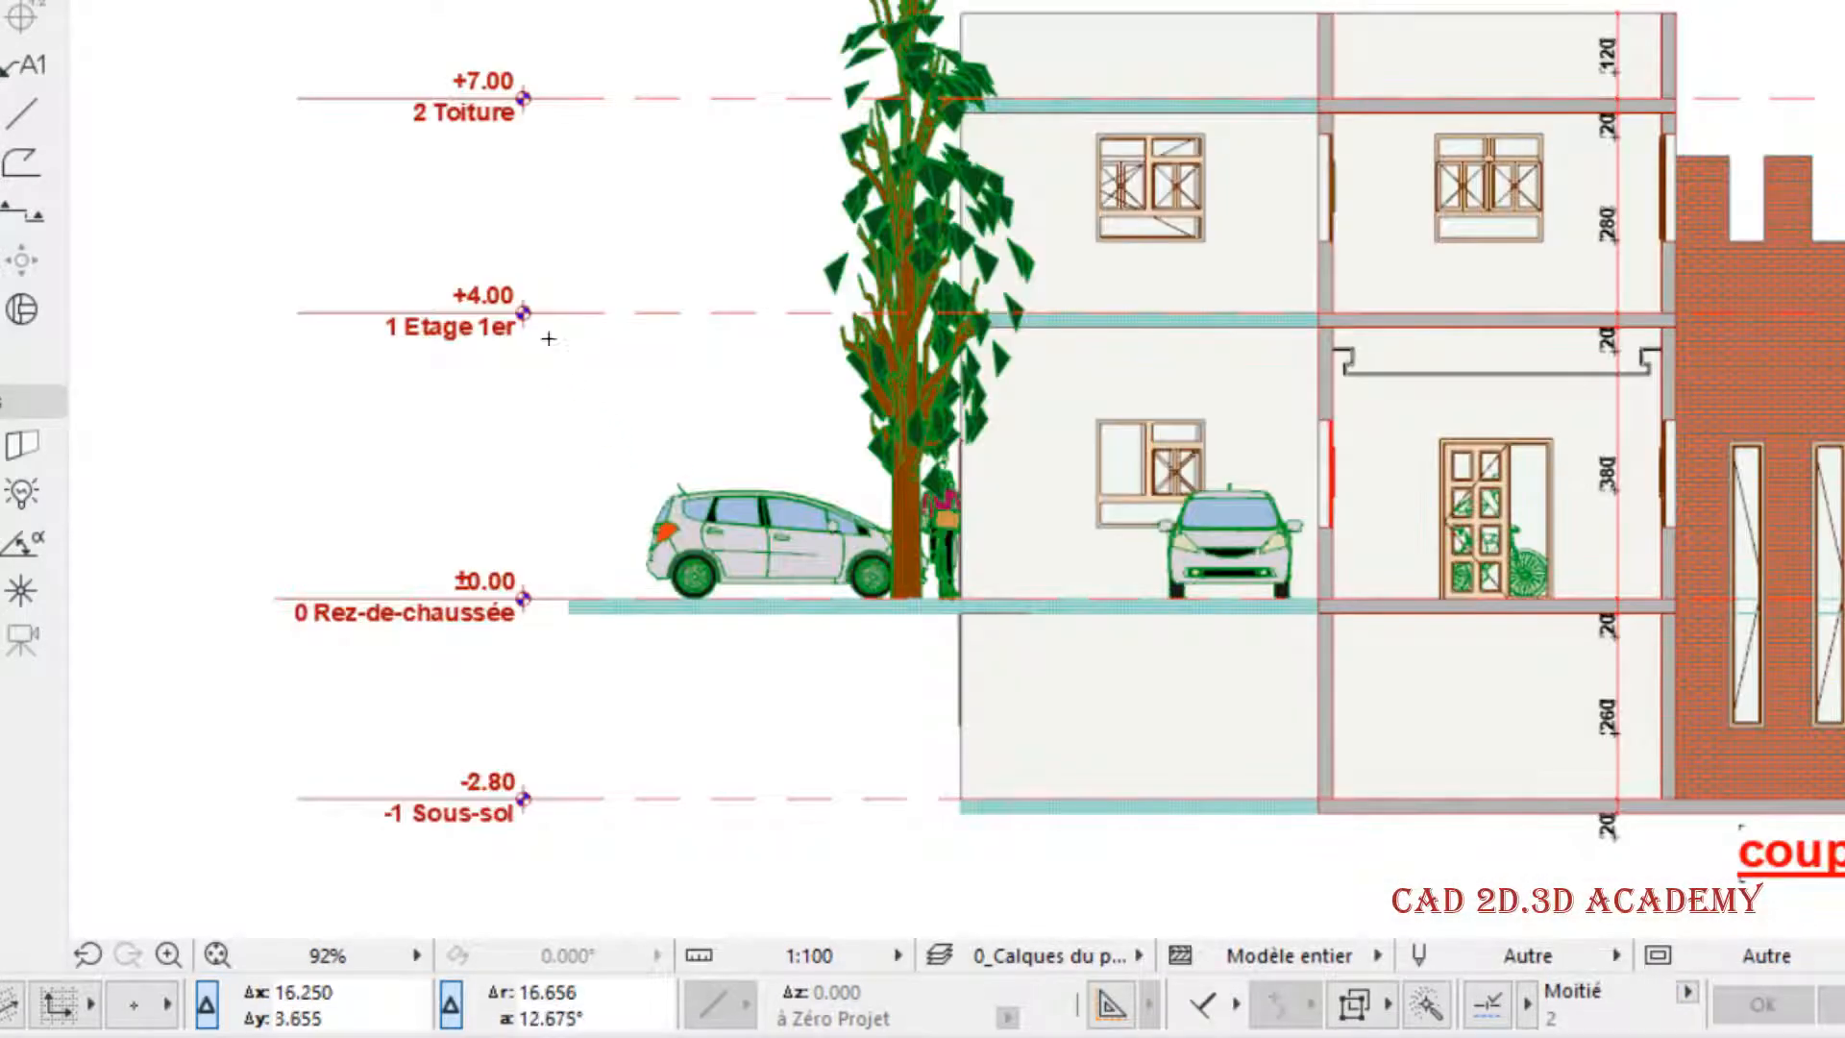
{"action": "scroll", "coordinate": [499, 317], "scroll_direction": "up", "scroll_amount": 5}
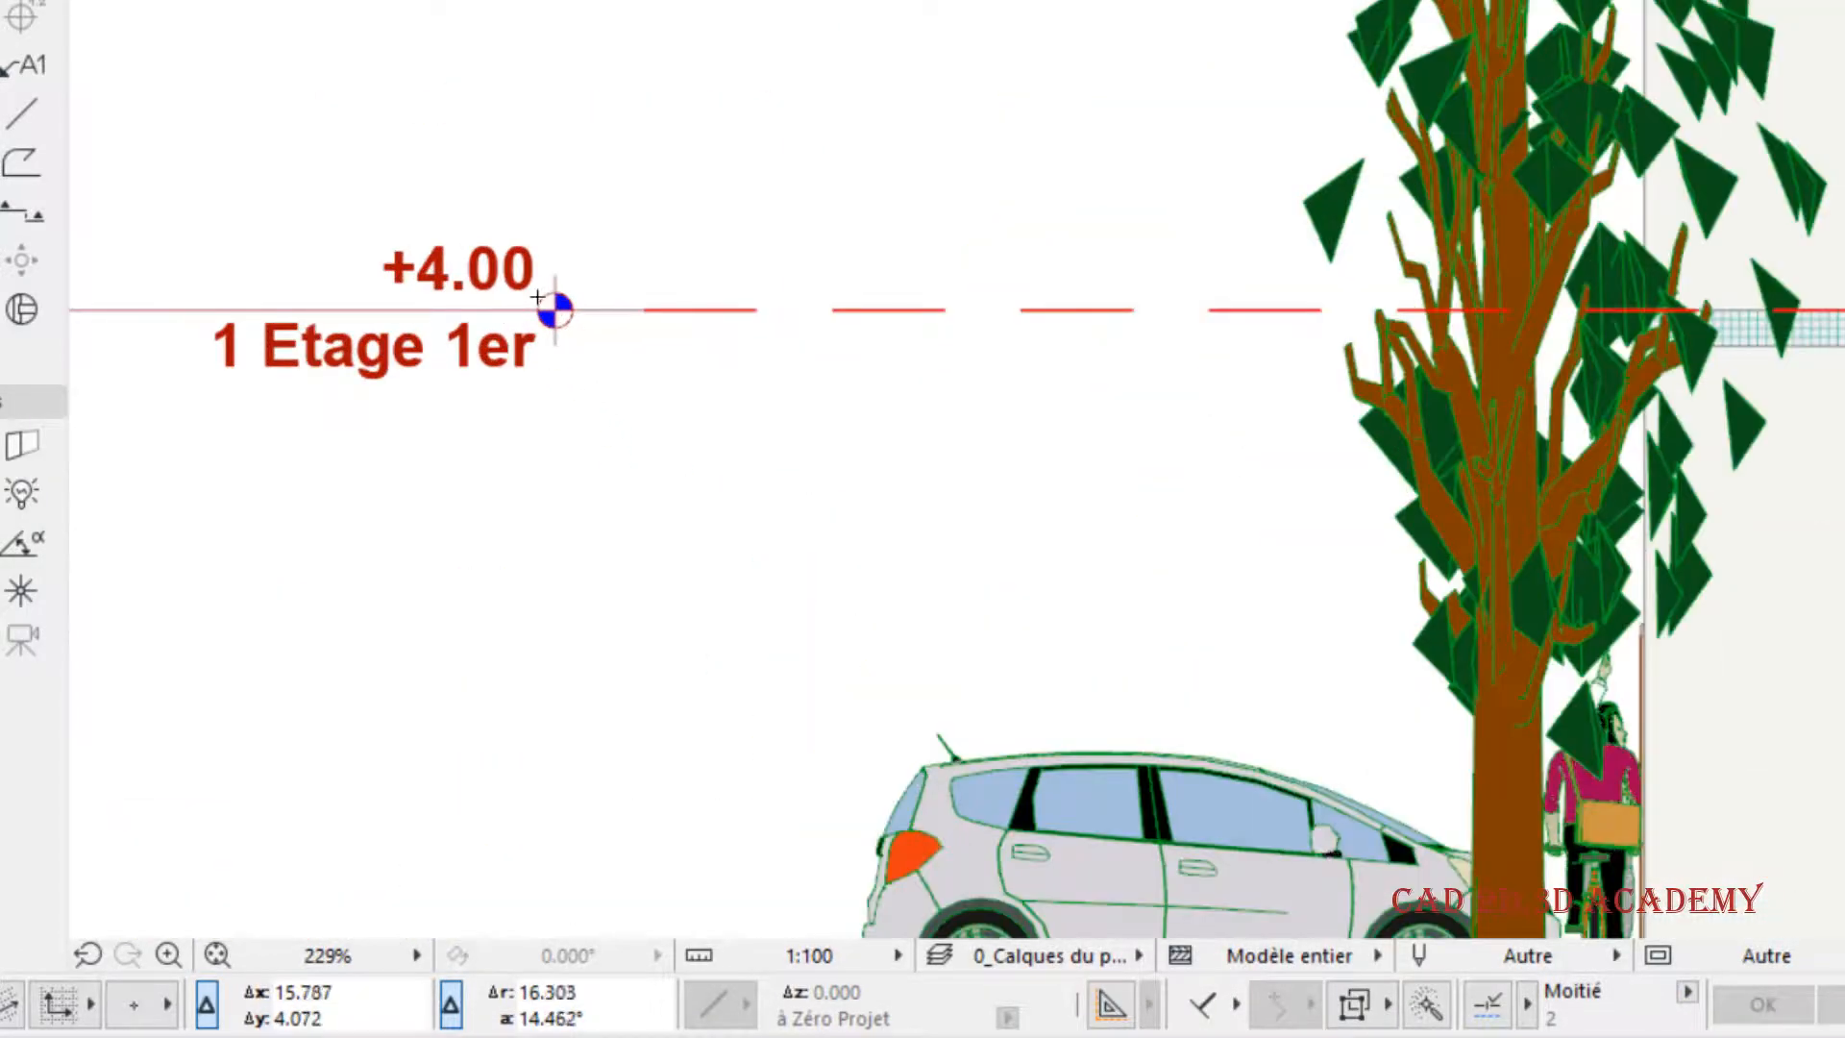
{"action": "scroll", "coordinate": [636, 440], "scroll_direction": "down", "scroll_amount": 1}
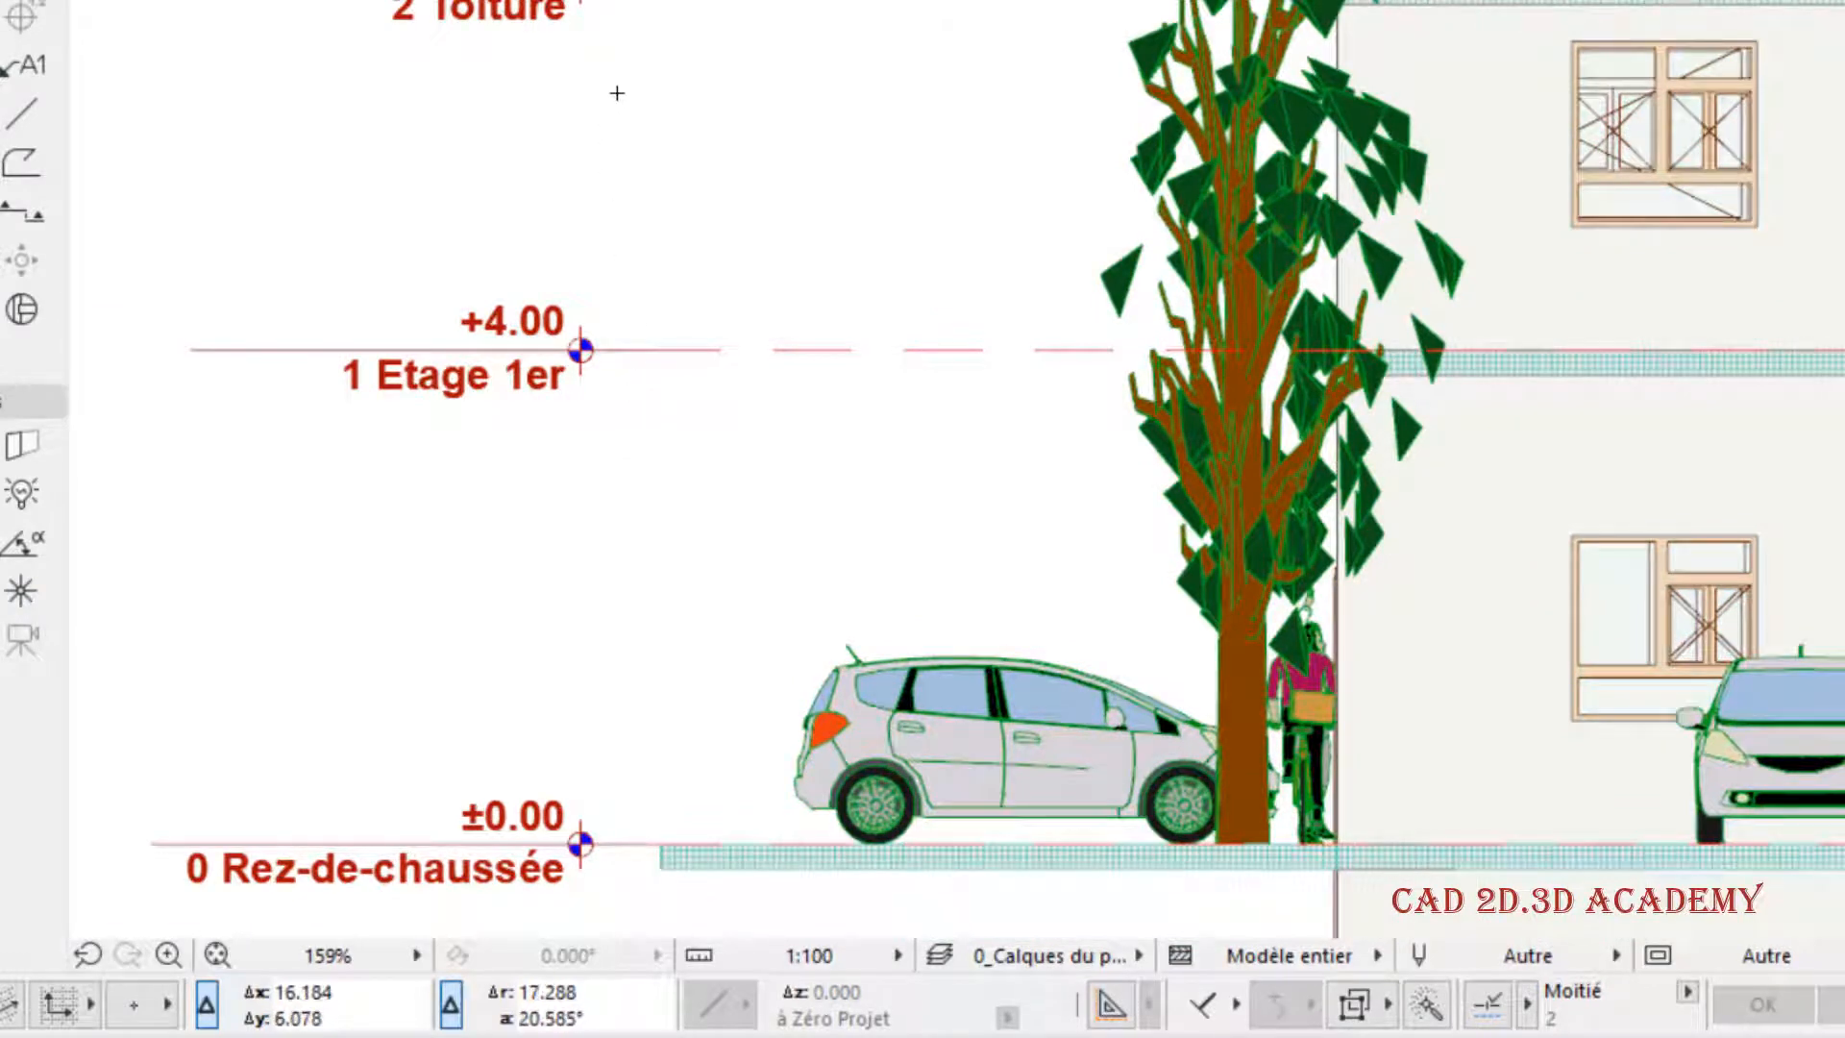
{"action": "scroll", "coordinate": [614, 120], "scroll_direction": "down", "scroll_amount": 1}
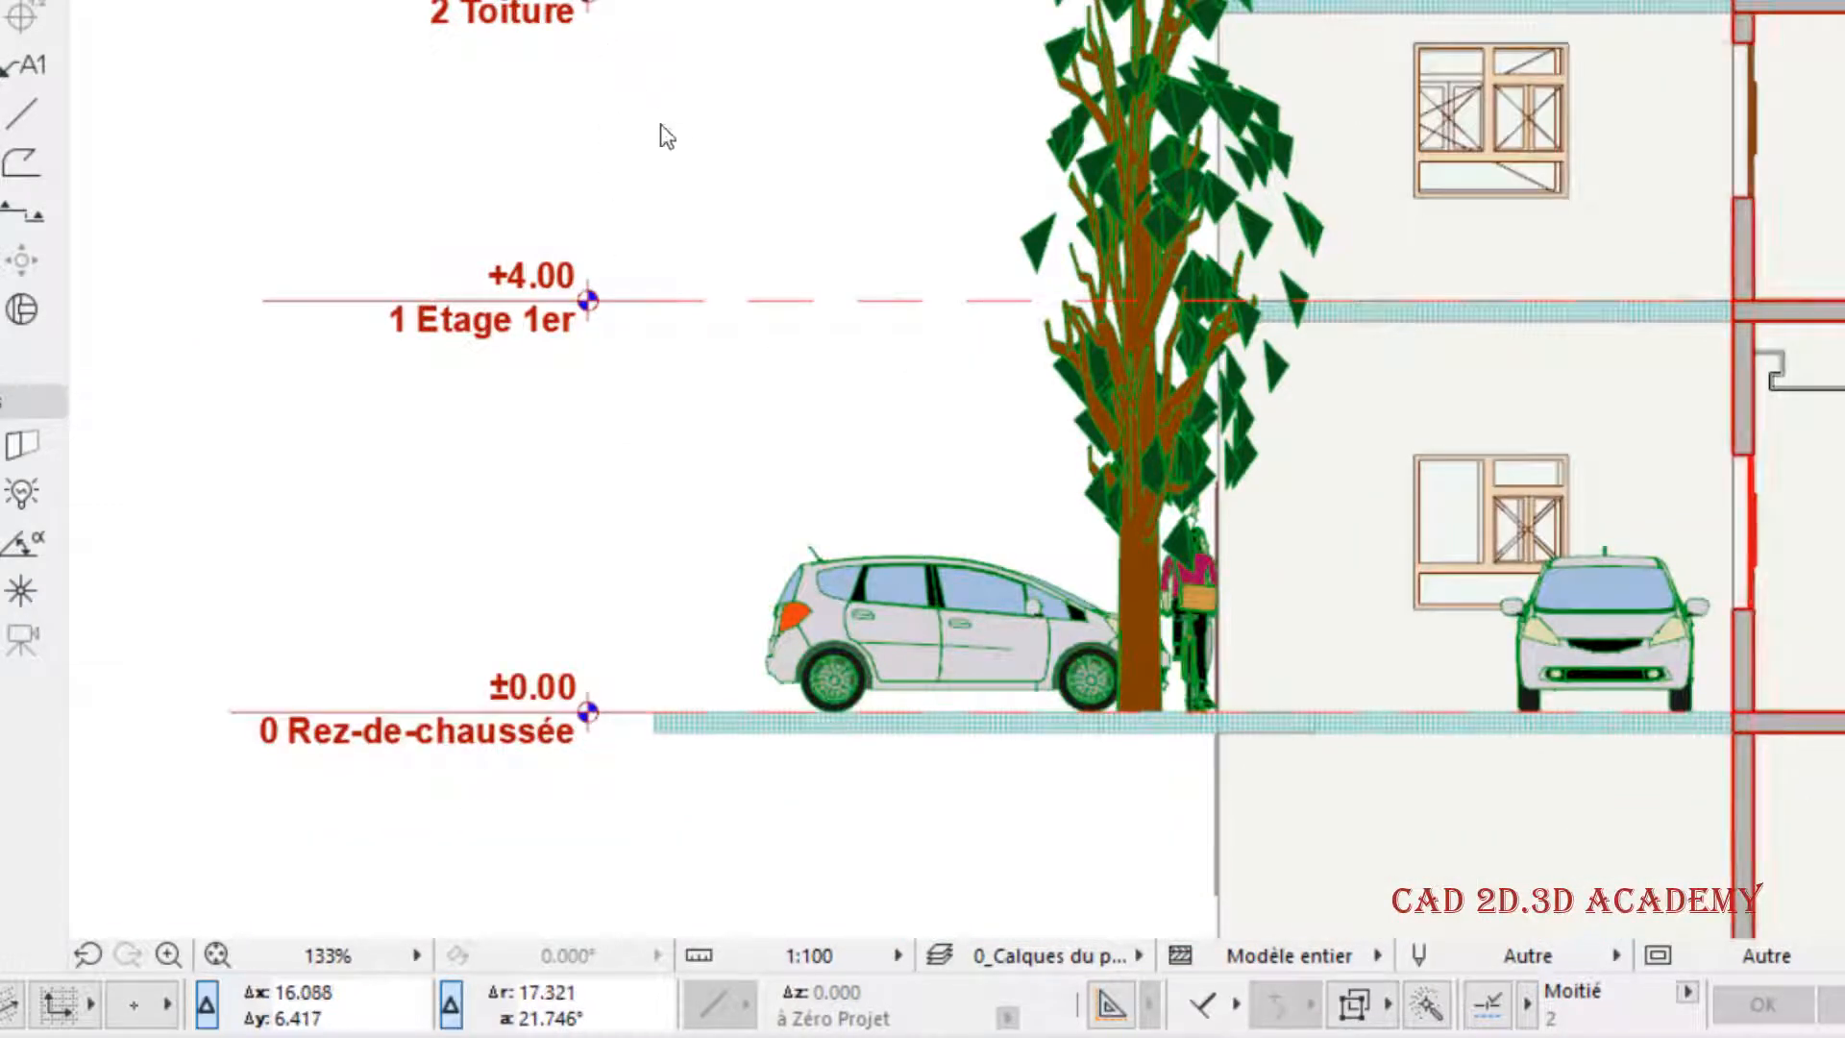
- Reopen the section settings, set the story mark height to 3 mm and apply it
{"action": "right_click", "coordinate": [727, 1]}
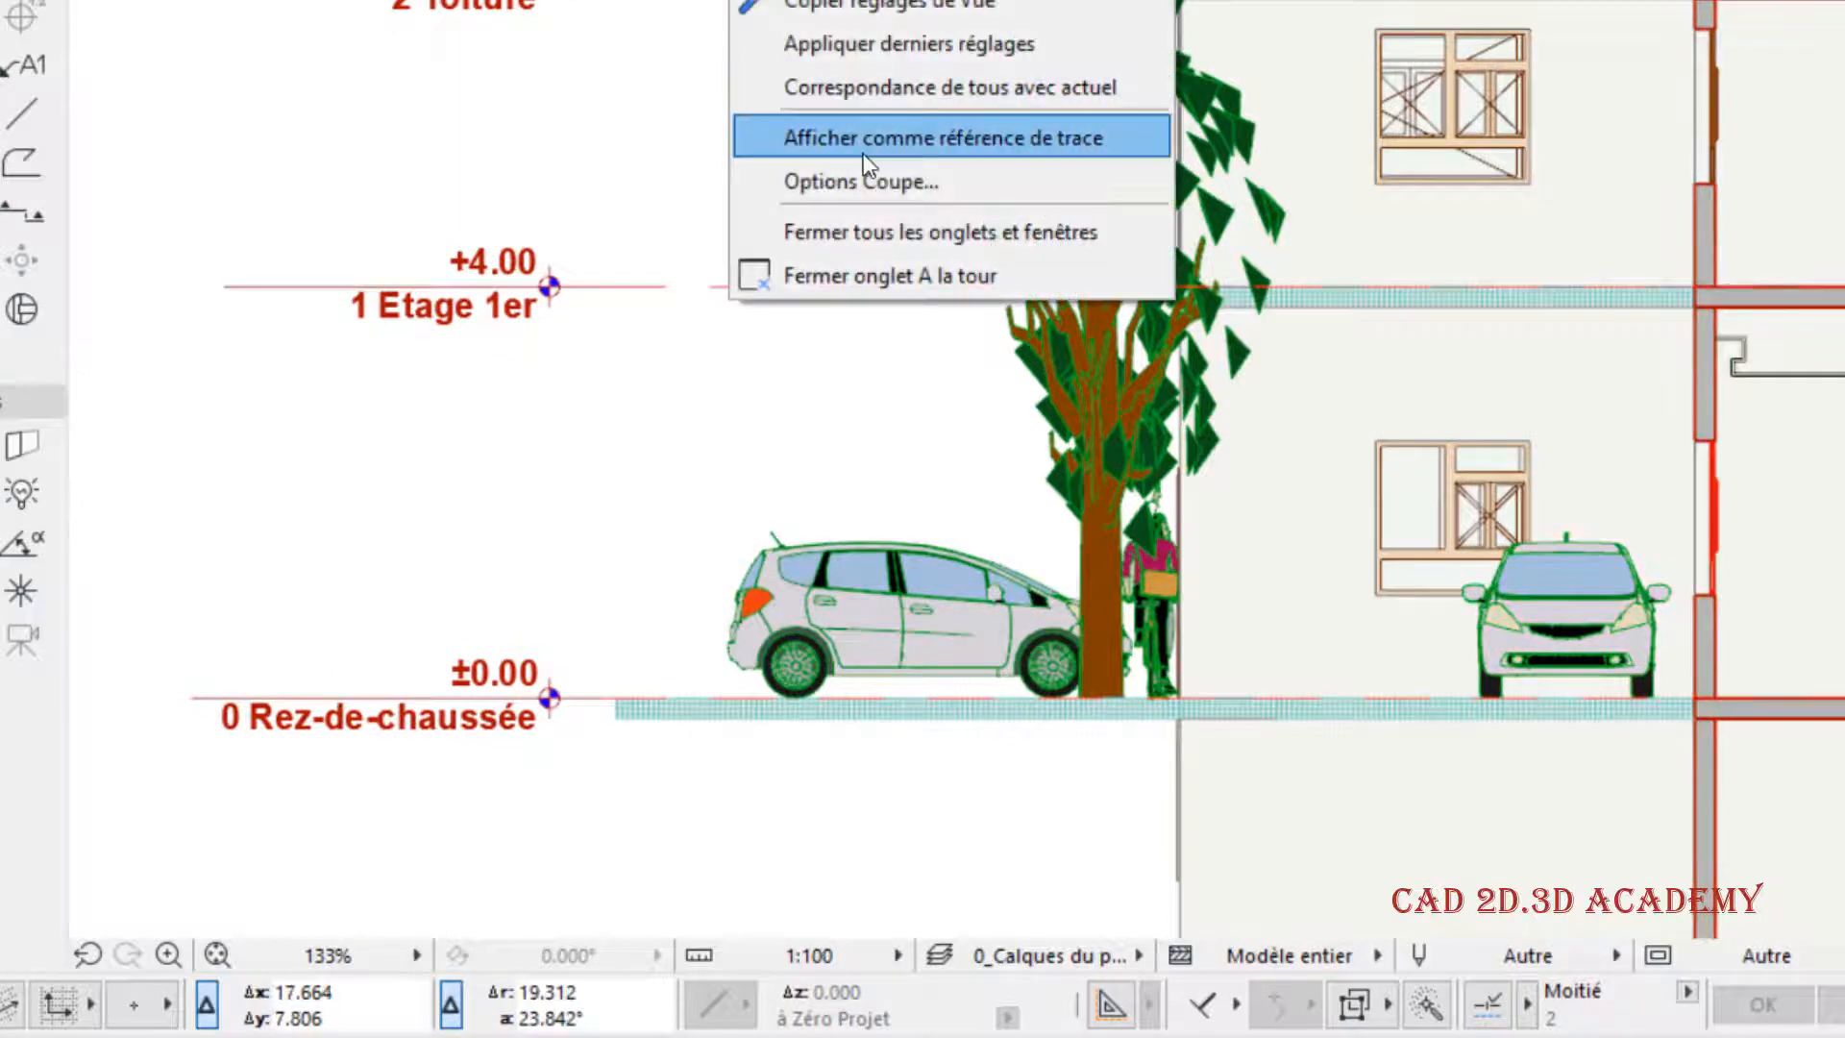
{"action": "left_click", "coordinate": [864, 177]}
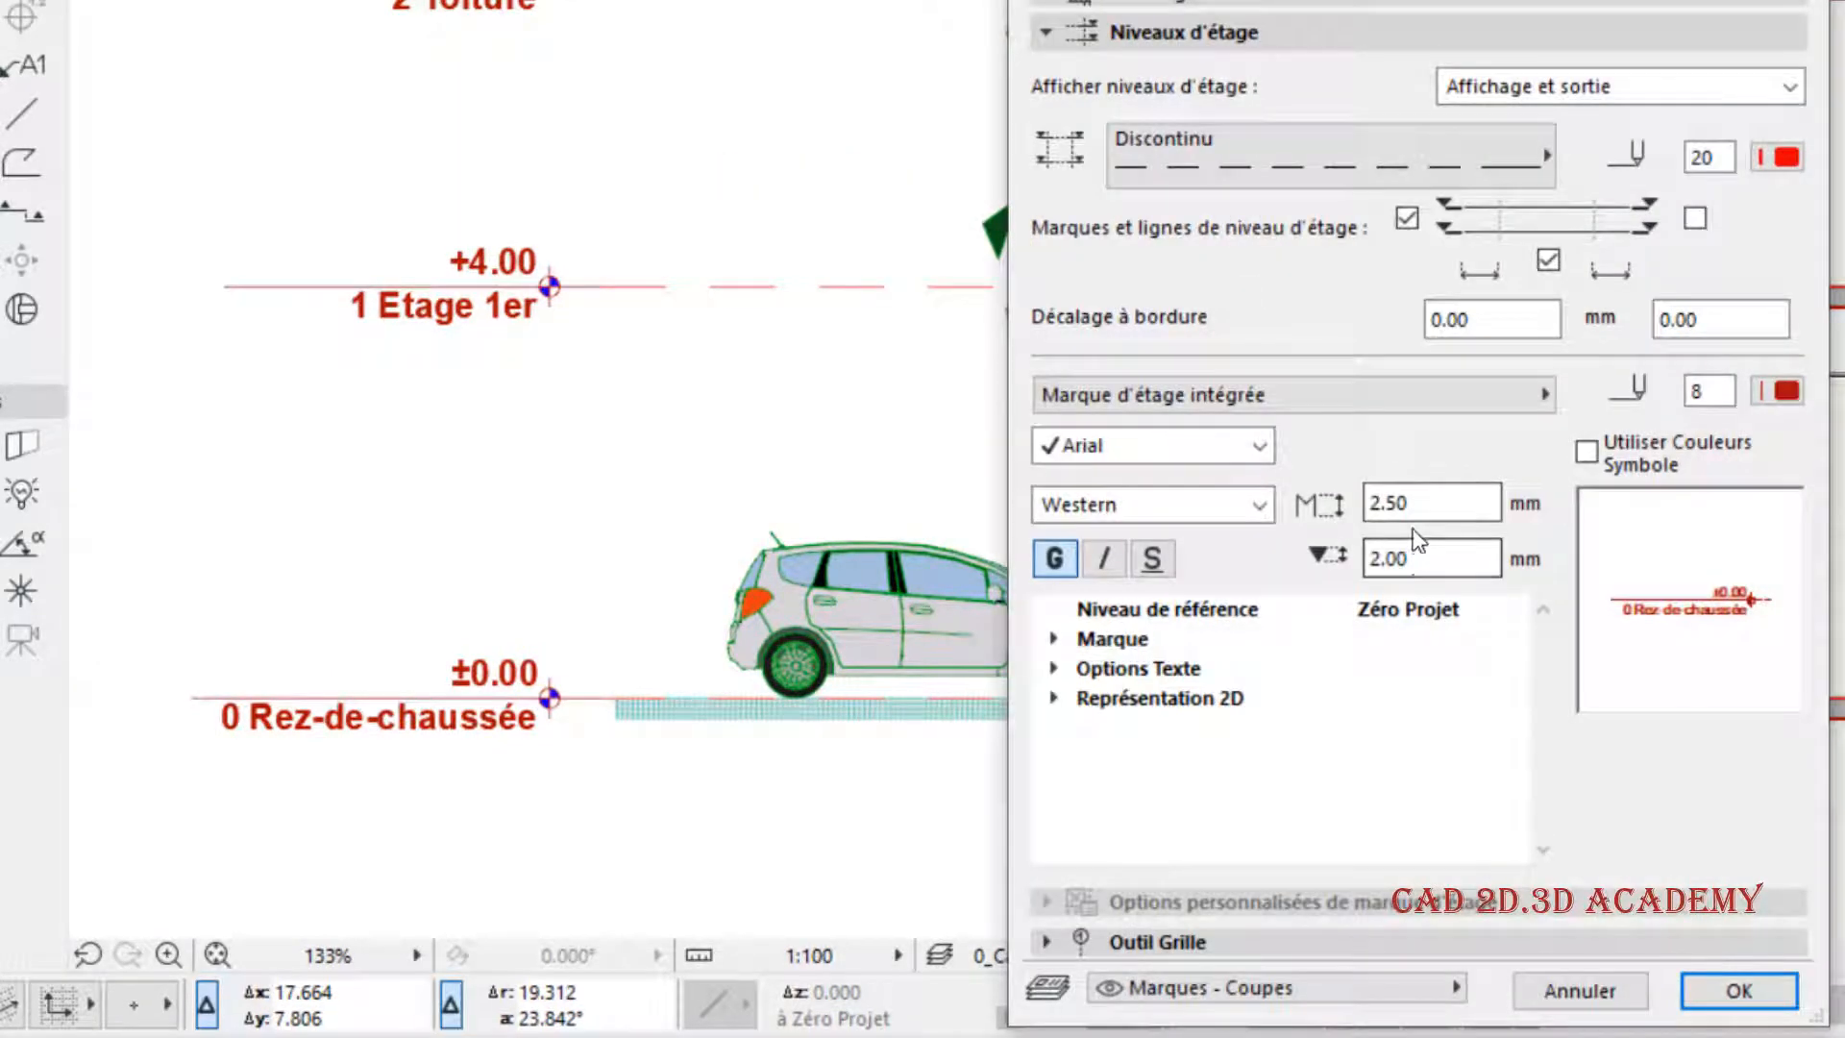
{"action": "left_click", "coordinate": [1425, 567]}
{"action": "double_click", "coordinate": [1424, 566]}
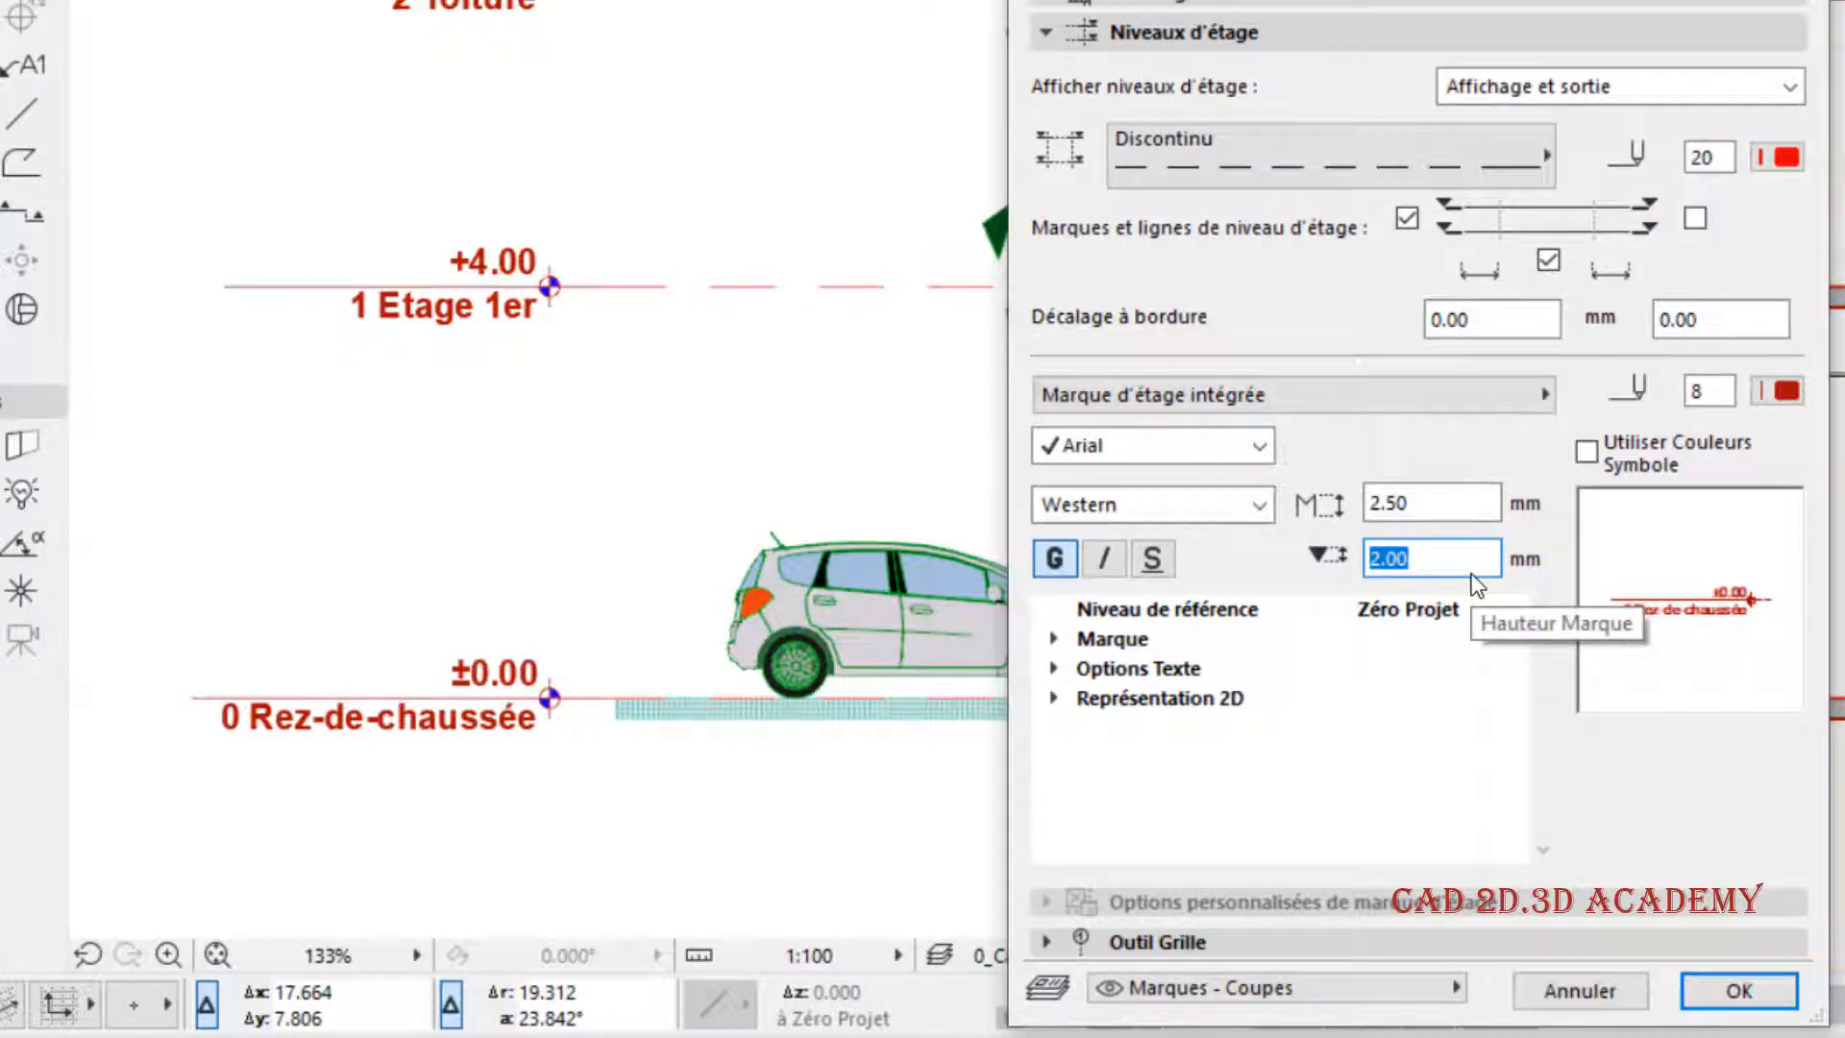
{"action": "type", "text": "3"}
{"action": "left_click", "coordinate": [1739, 989]}
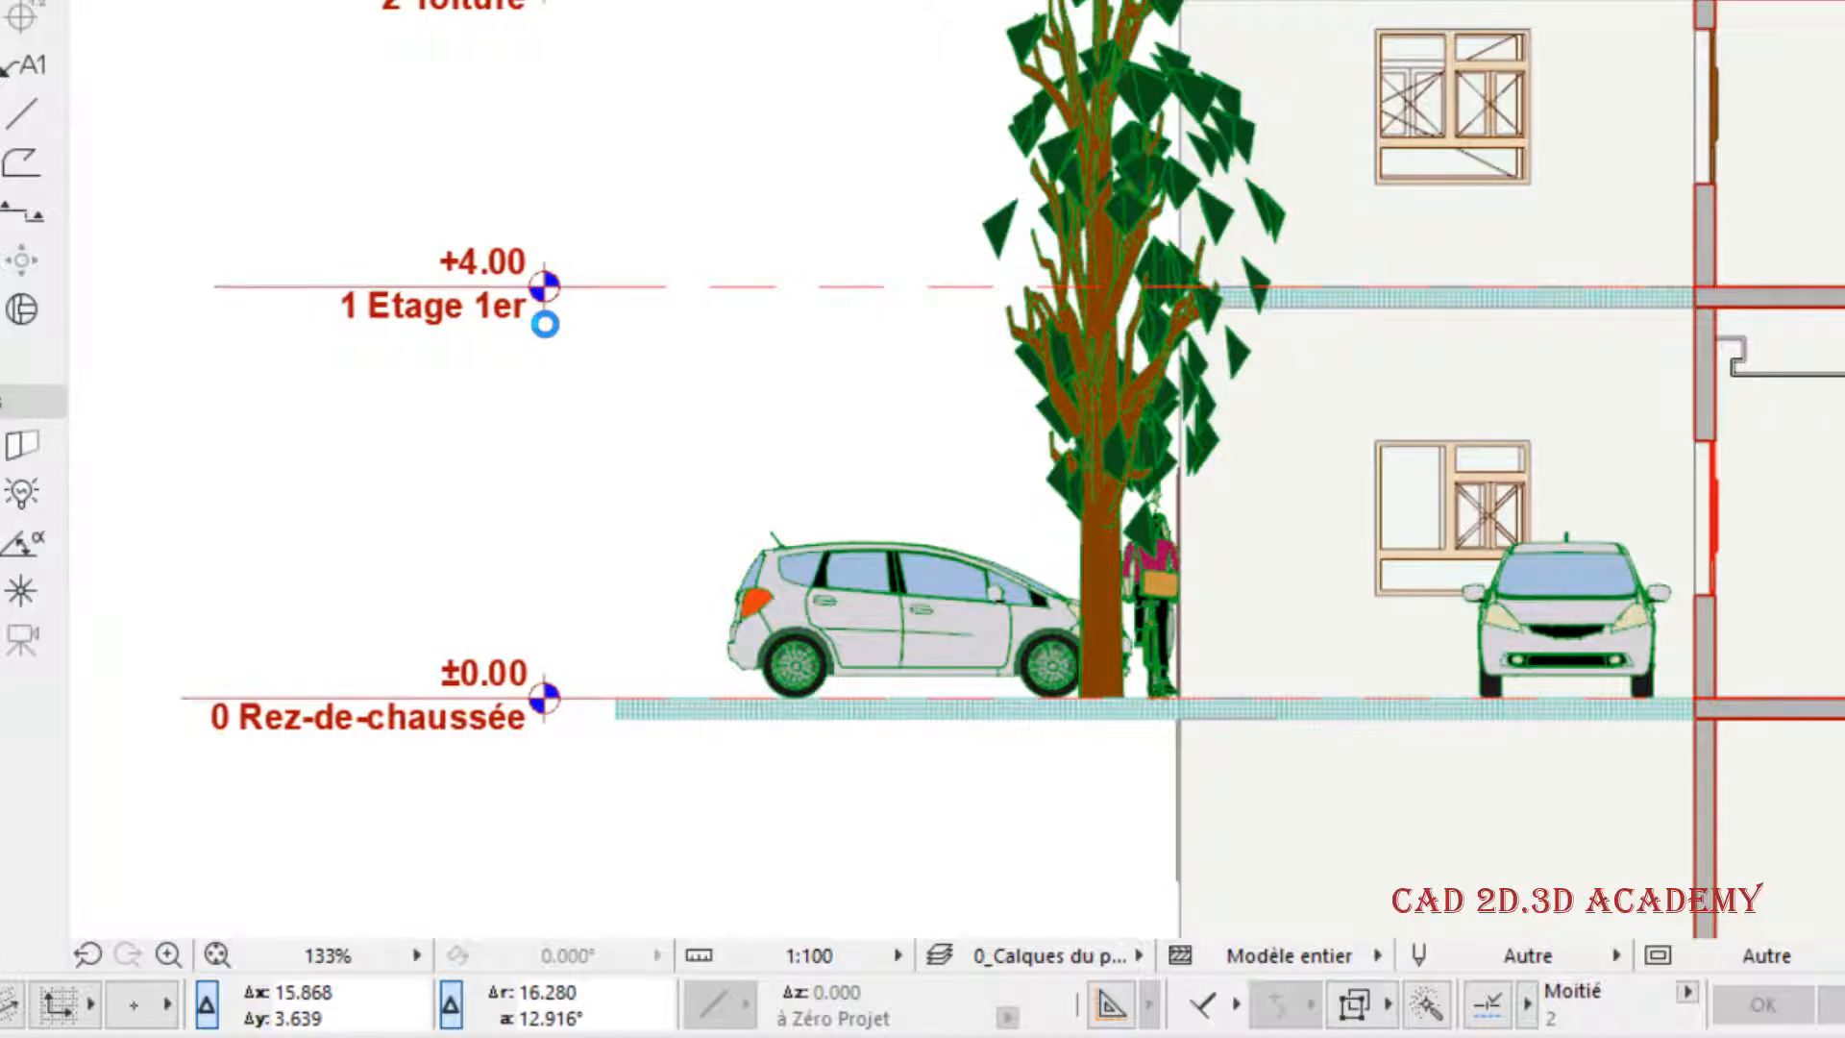
- Reopen the section settings, try italic underlined story mark text without bold, and restore the bold-only style
{"action": "right_click", "coordinate": [728, 2]}
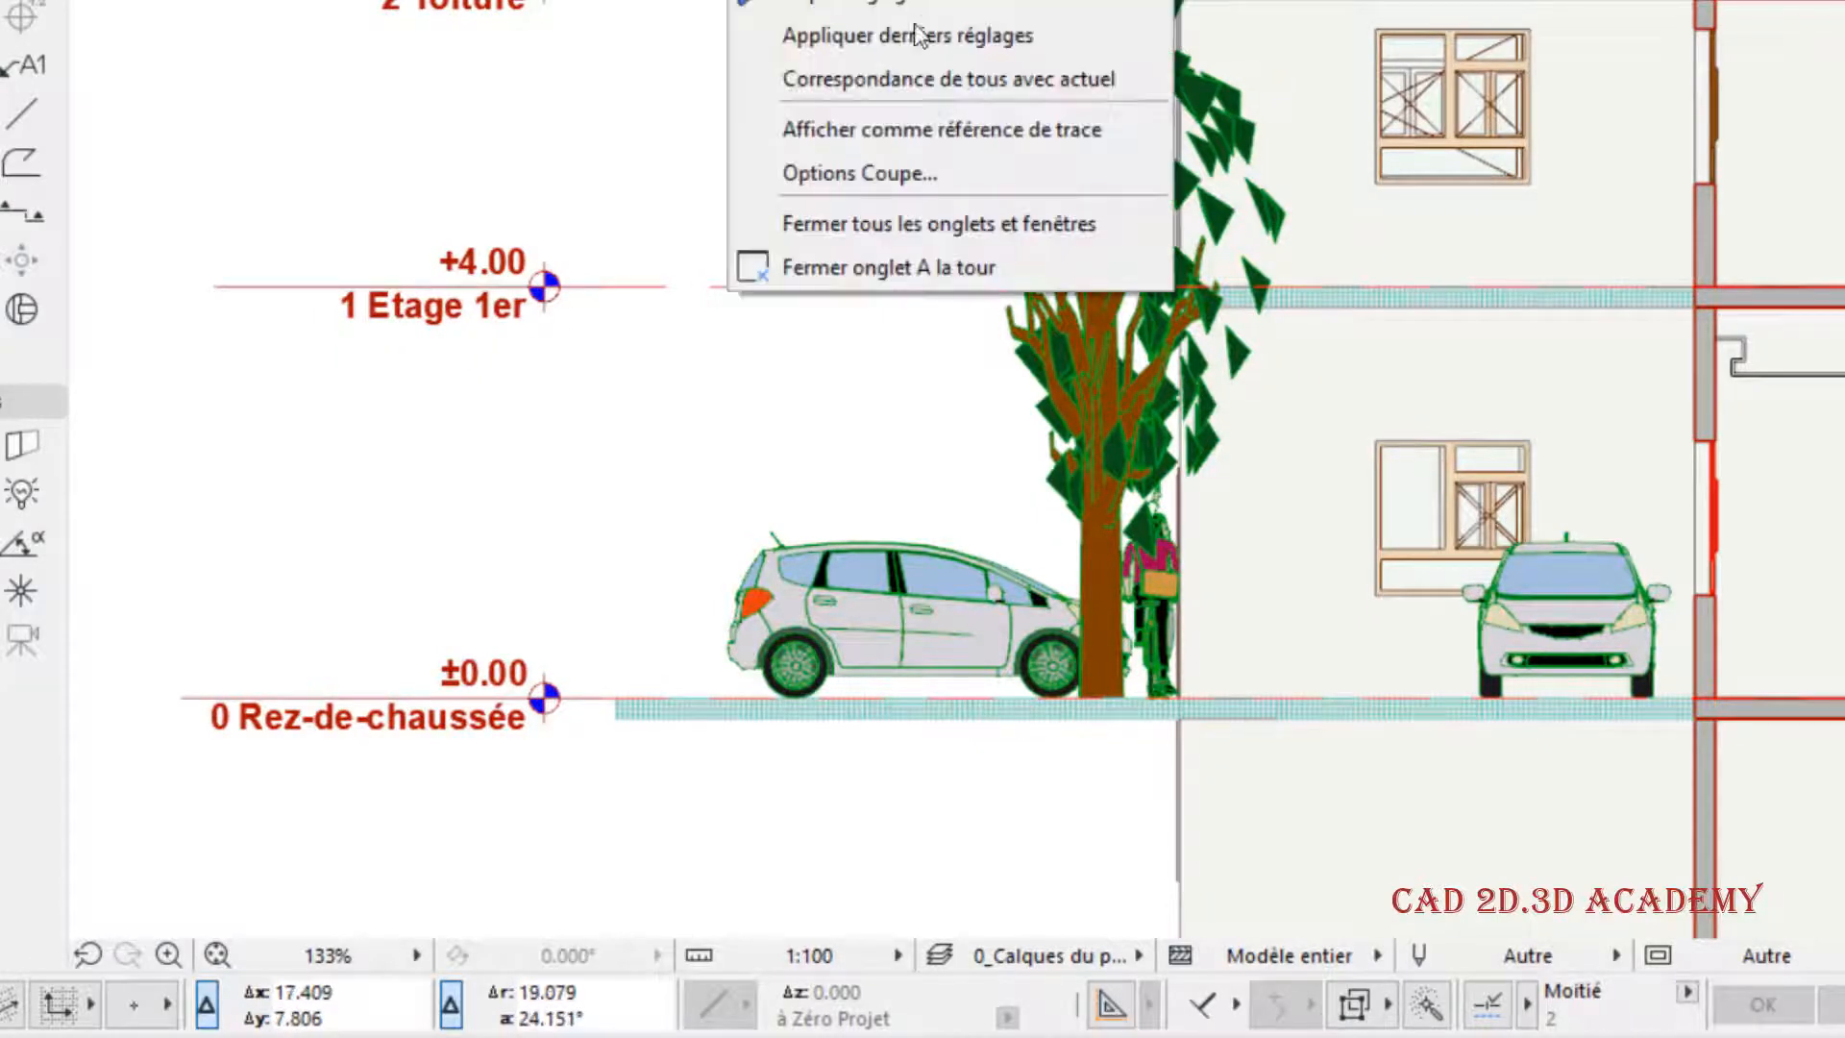
{"action": "left_click", "coordinate": [873, 166]}
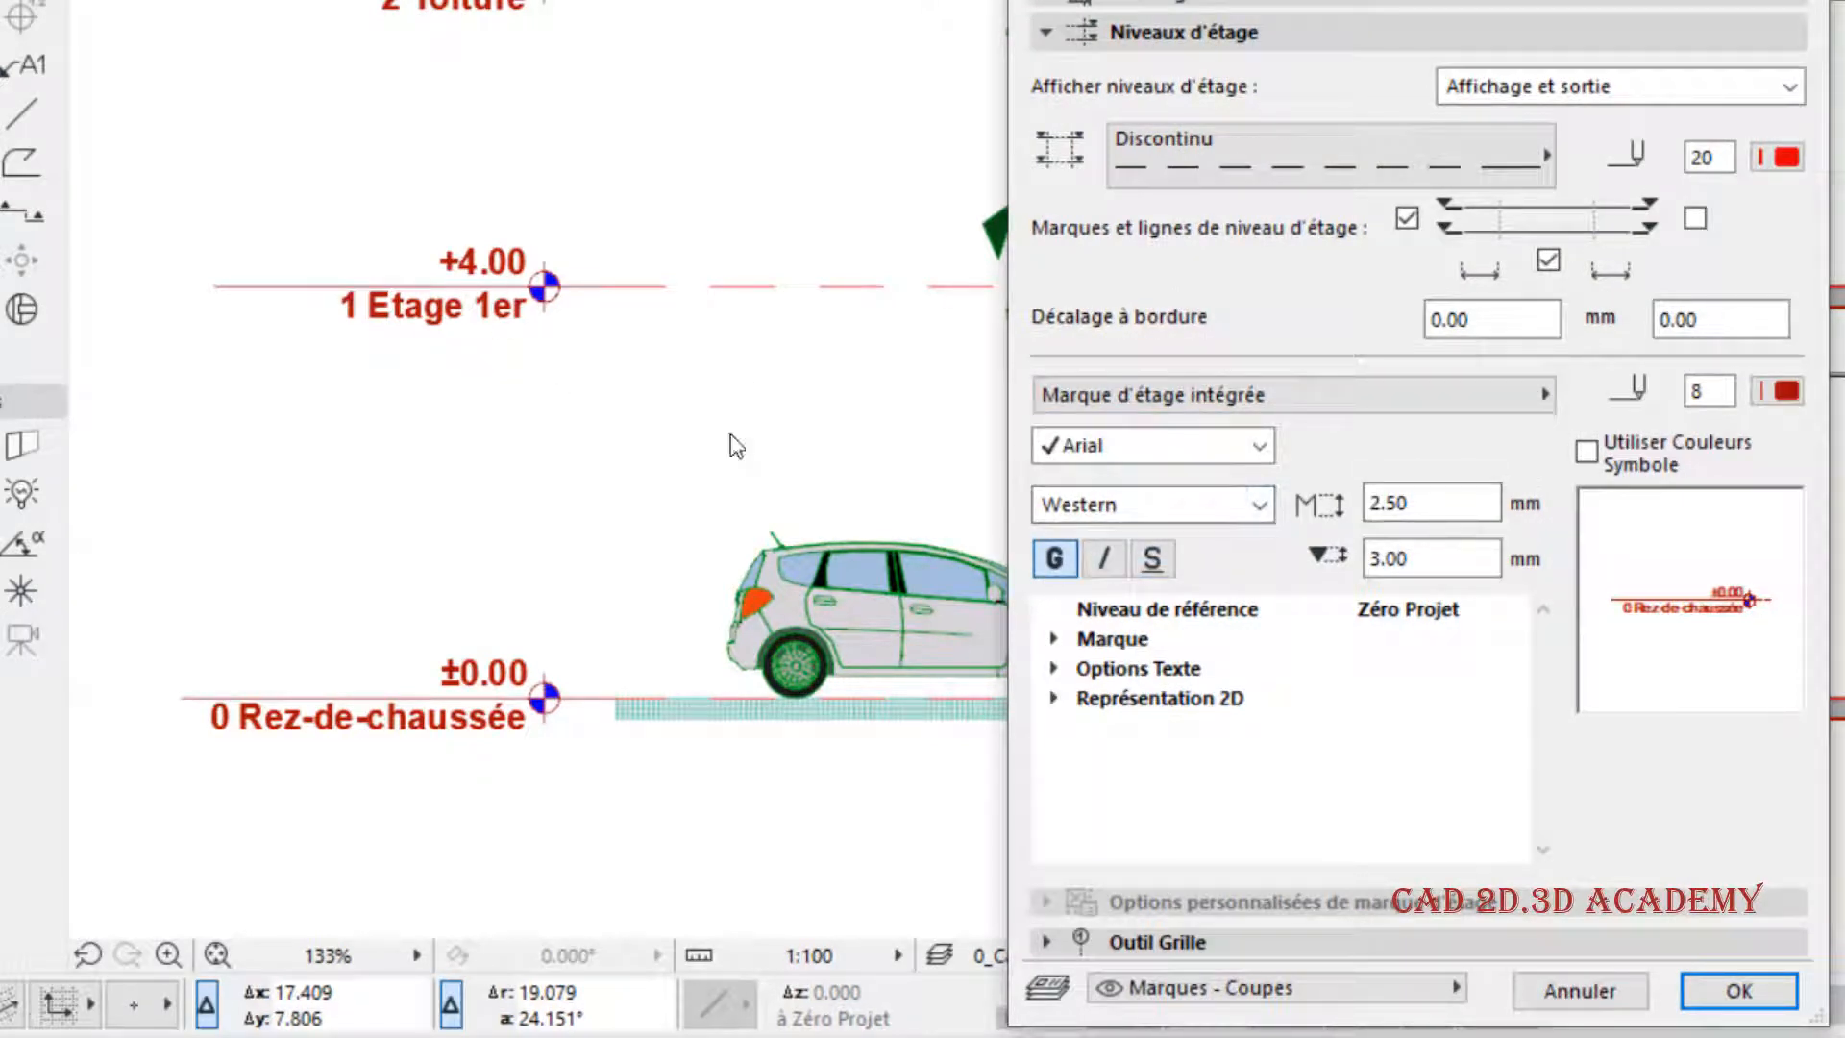
{"action": "left_click", "coordinate": [1057, 558]}
{"action": "left_click", "coordinate": [1106, 560]}
{"action": "left_click", "coordinate": [1153, 560]}
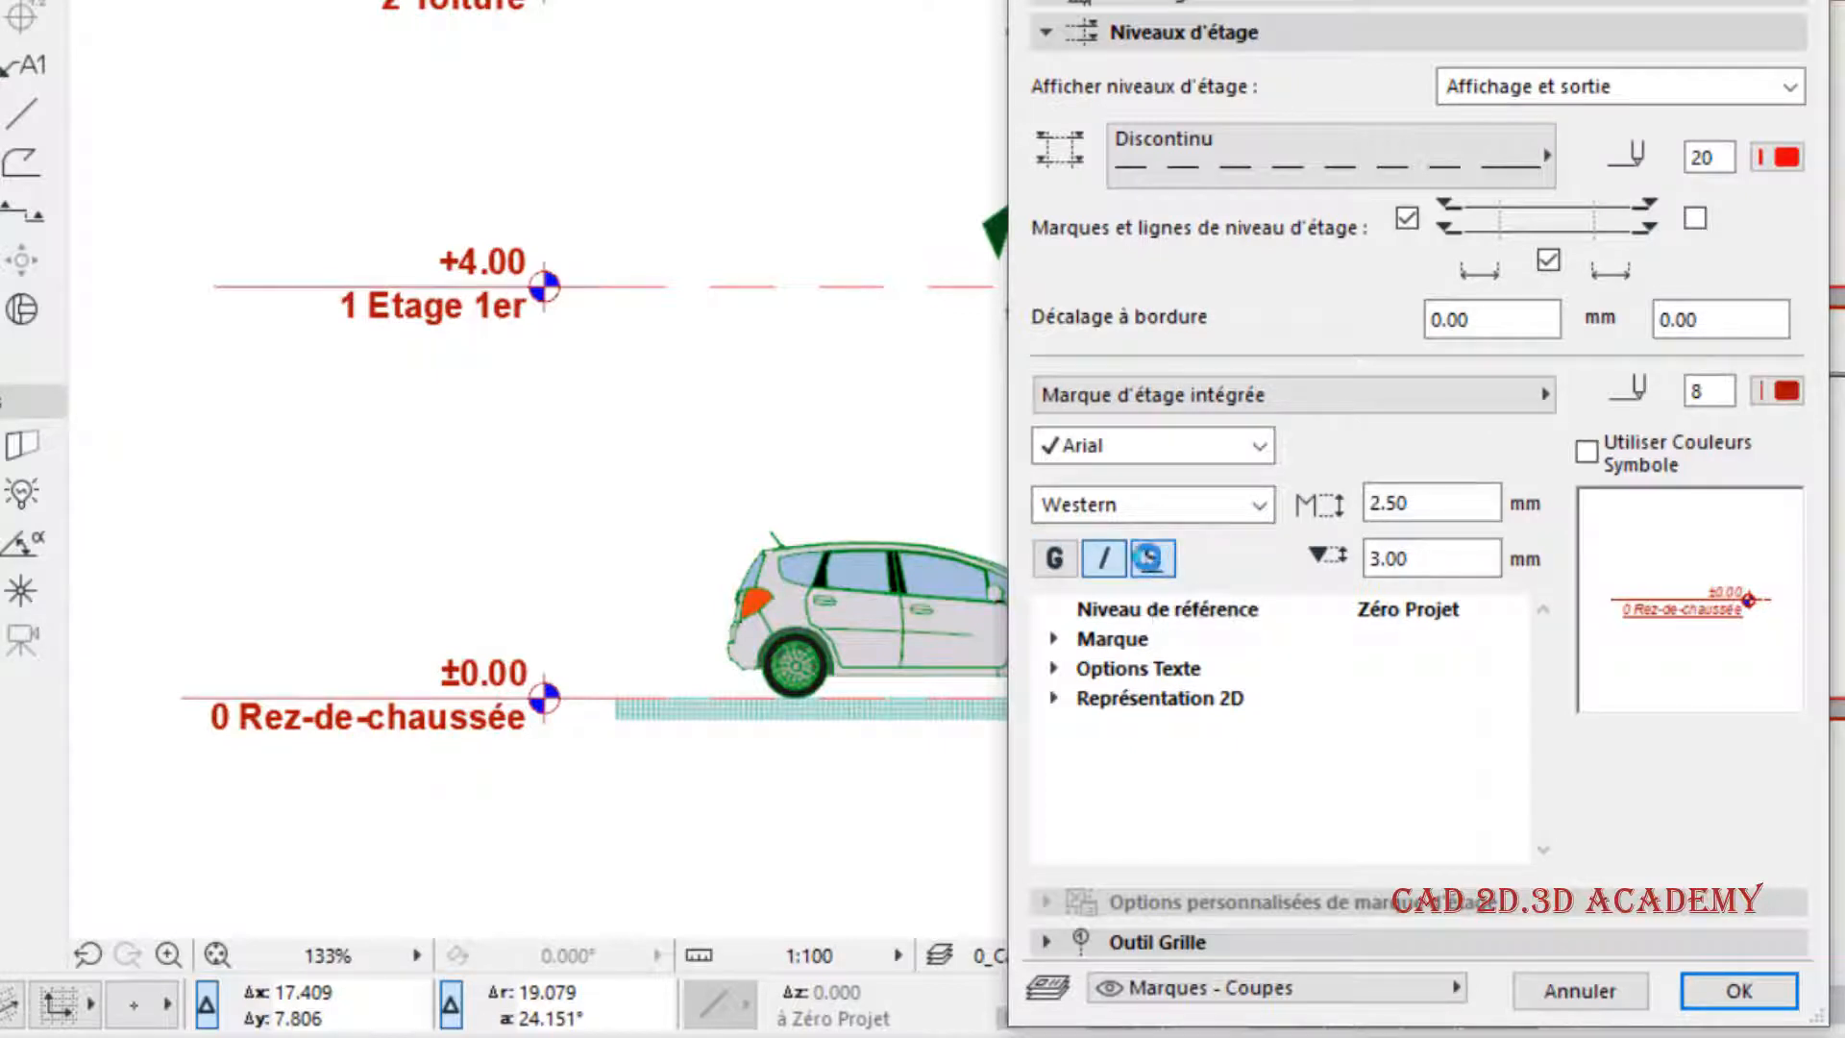
{"action": "left_click", "coordinate": [1054, 558]}
{"action": "left_click", "coordinate": [1106, 558]}
{"action": "left_click", "coordinate": [1153, 558]}
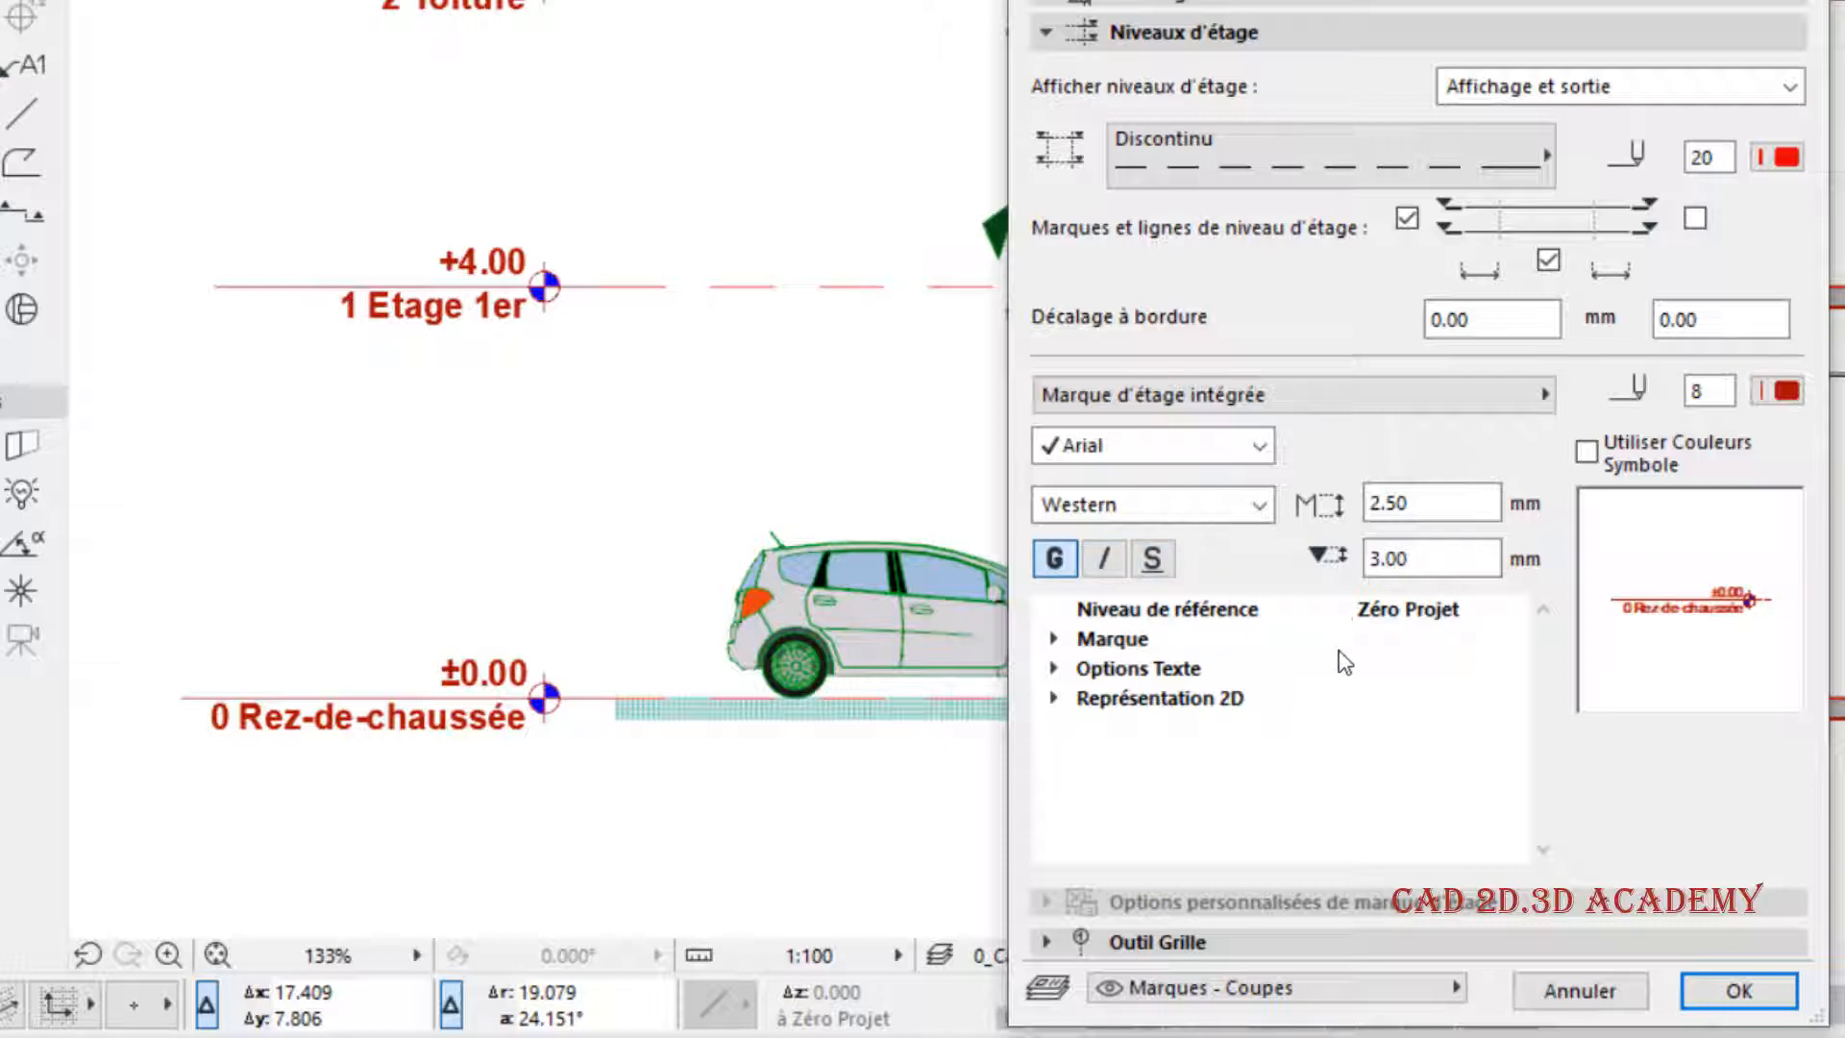
- Examine the reference level choices for the story marks and the options in their Marque group
{"action": "left_click", "coordinate": [1275, 616]}
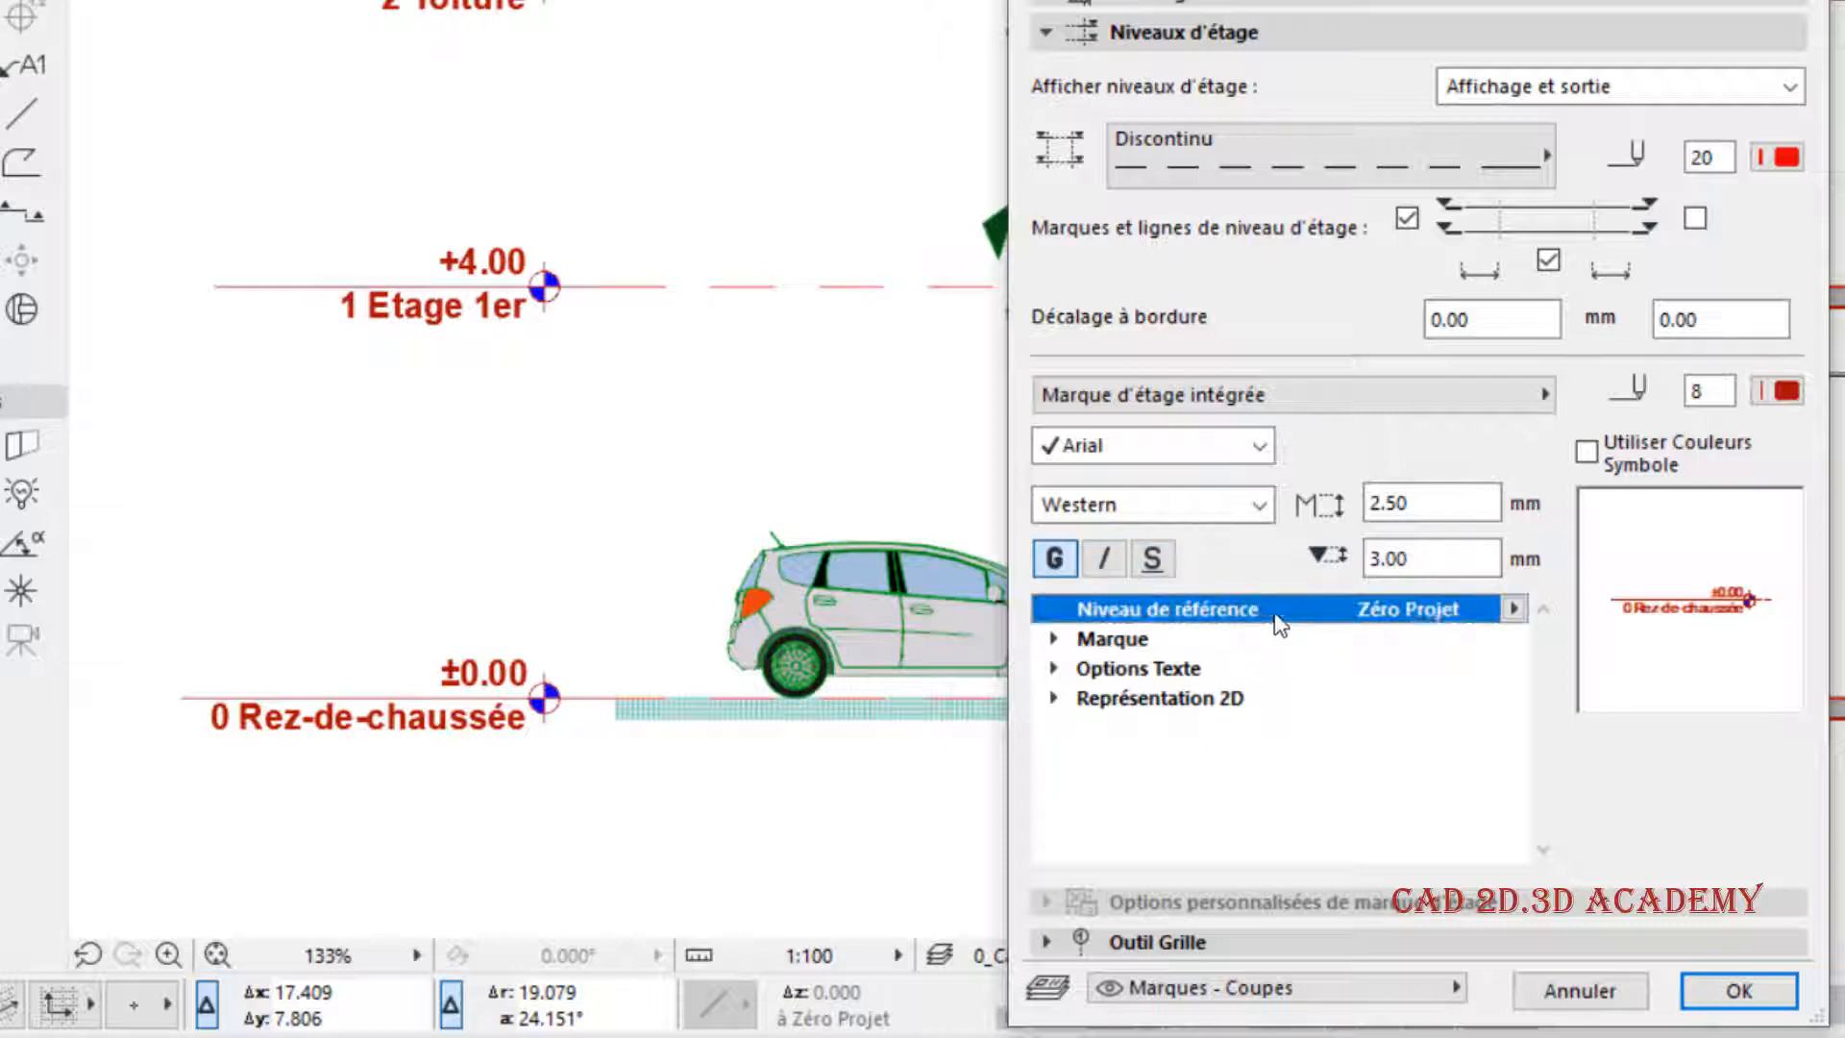
{"action": "left_click", "coordinate": [1513, 608]}
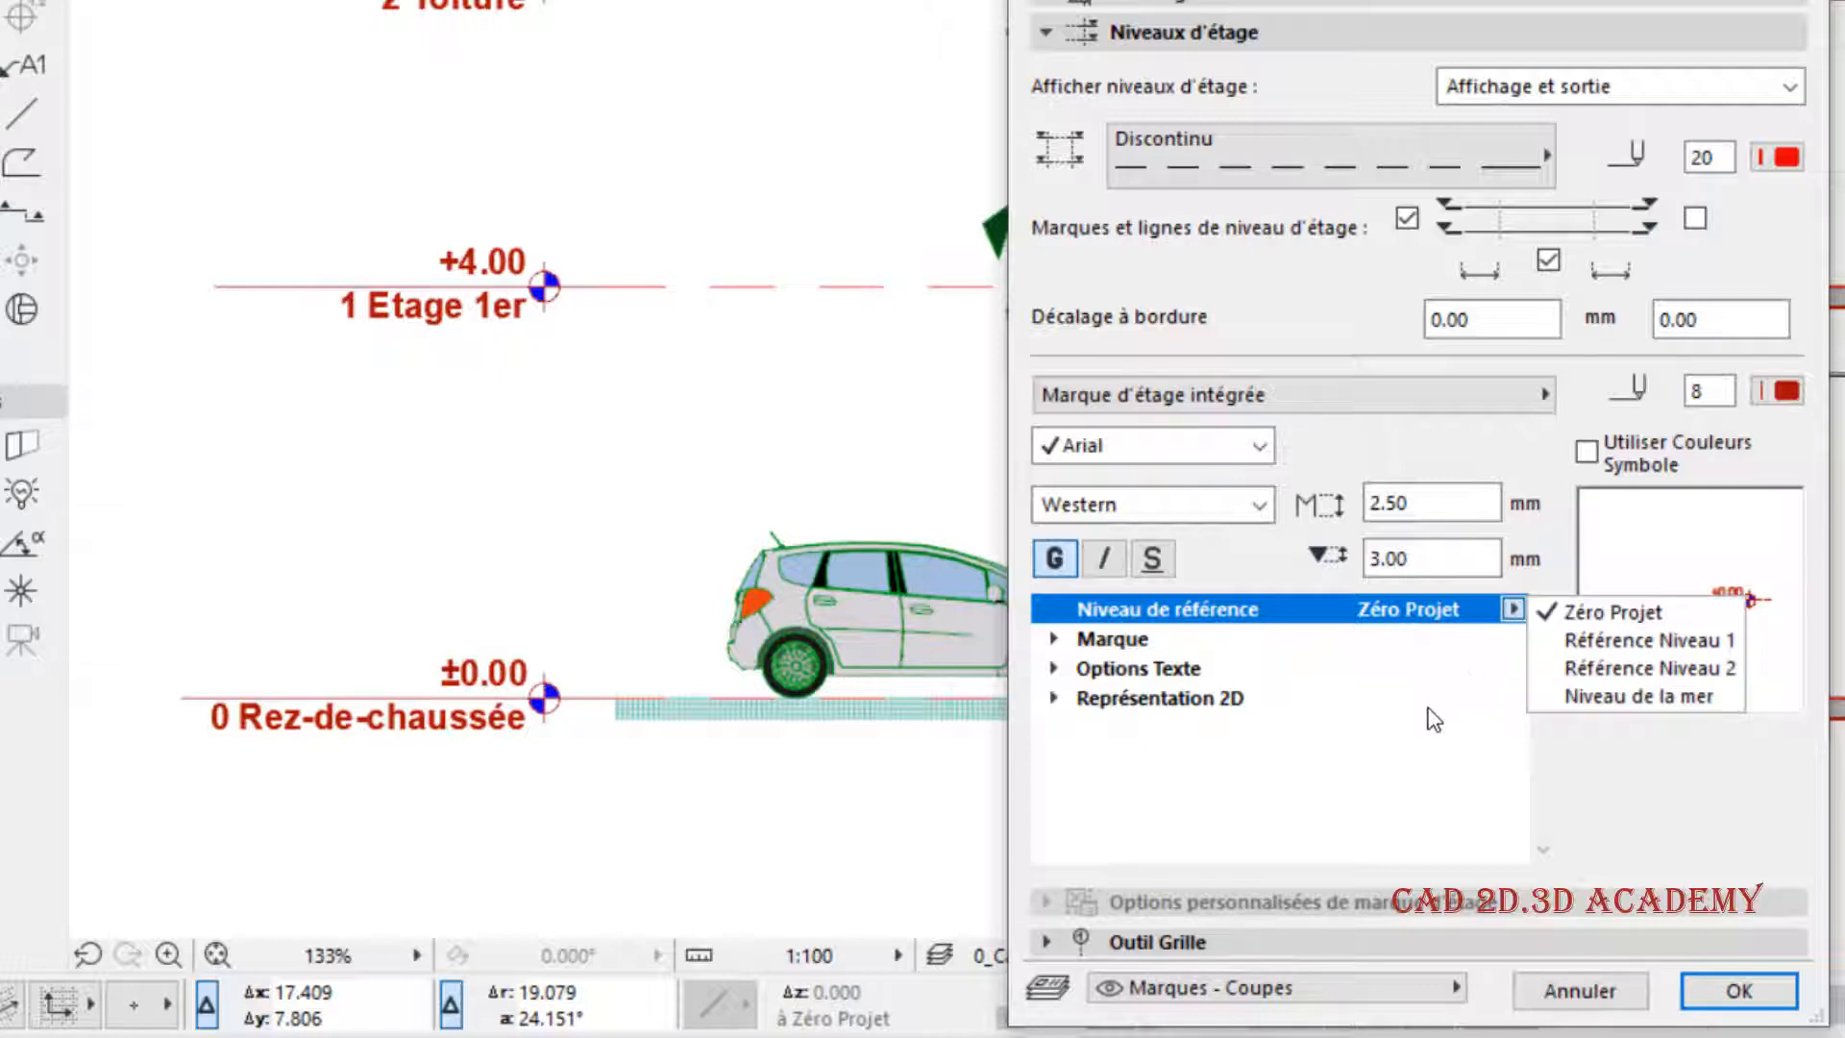
{"action": "left_click", "coordinate": [1440, 680]}
{"action": "left_click", "coordinate": [1054, 640]}
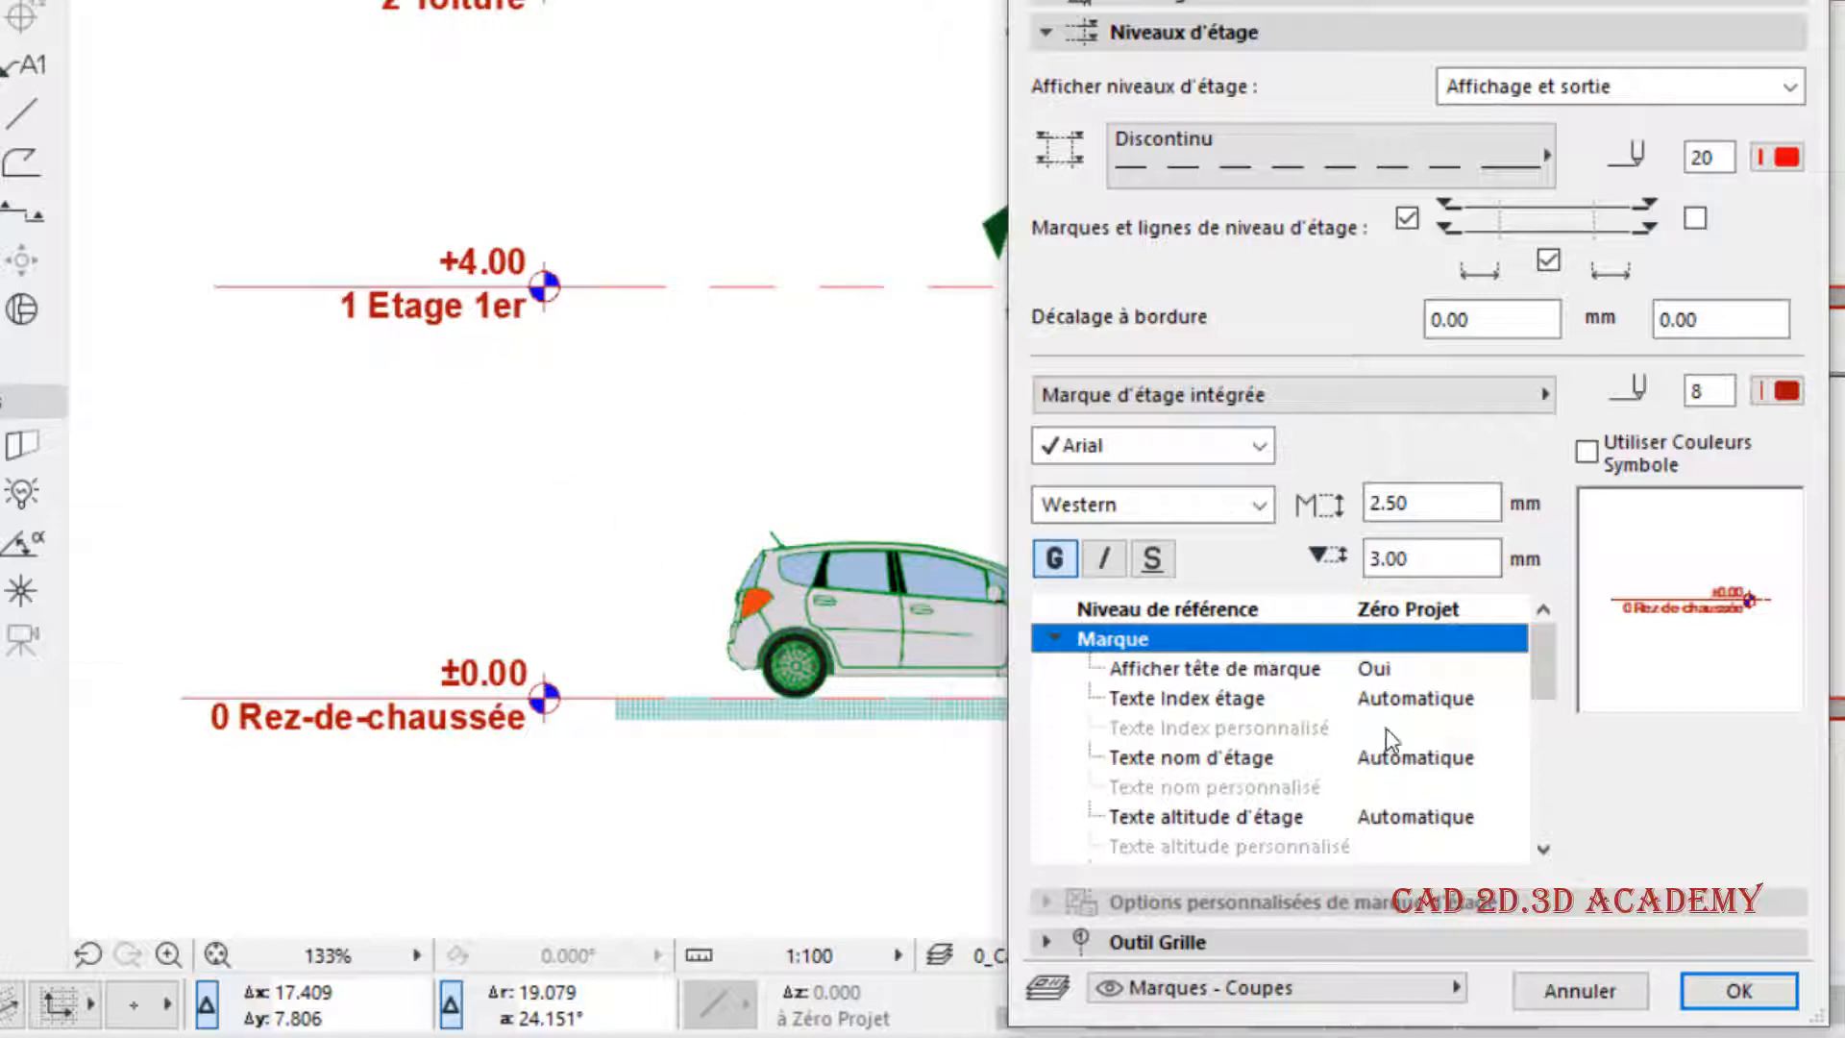
{"action": "scroll", "coordinate": [1386, 731], "scroll_direction": "down", "scroll_amount": 1}
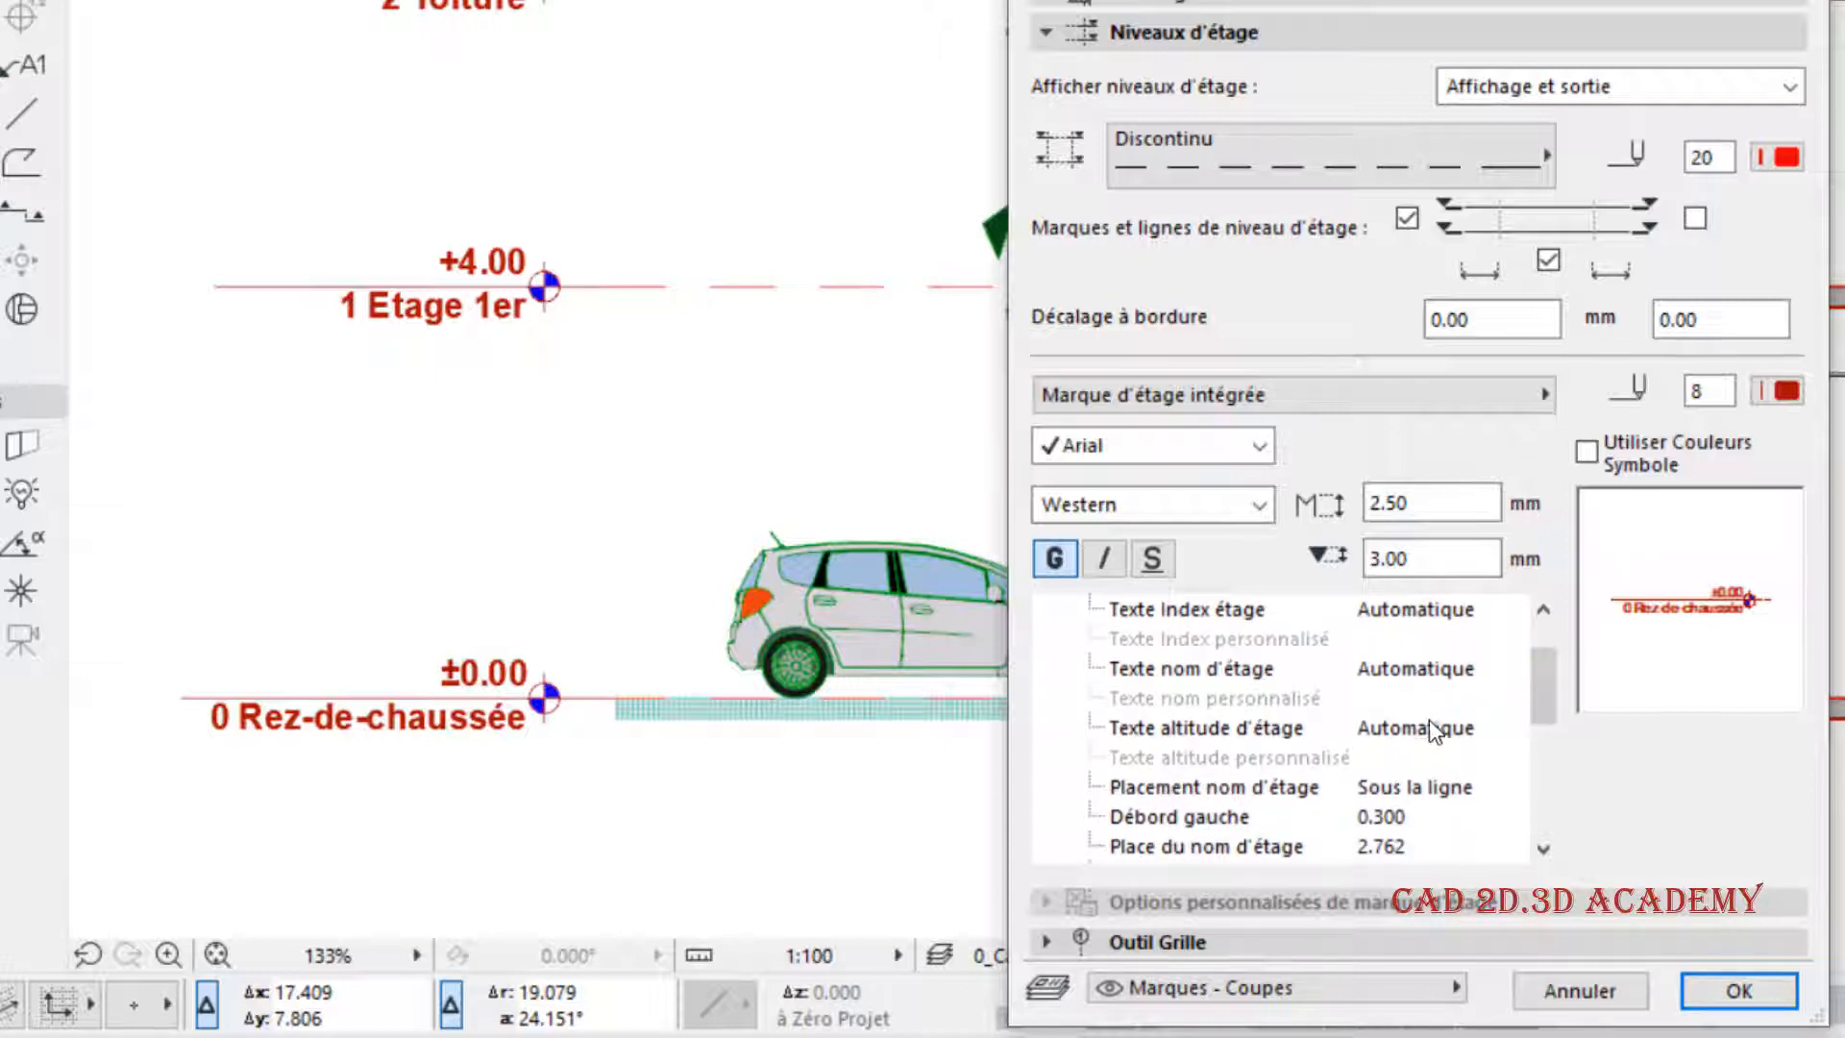
{"action": "scroll", "coordinate": [1393, 680], "scroll_direction": "down", "scroll_amount": 1}
{"action": "scroll", "coordinate": [1385, 679], "scroll_direction": "up", "scroll_amount": 2}
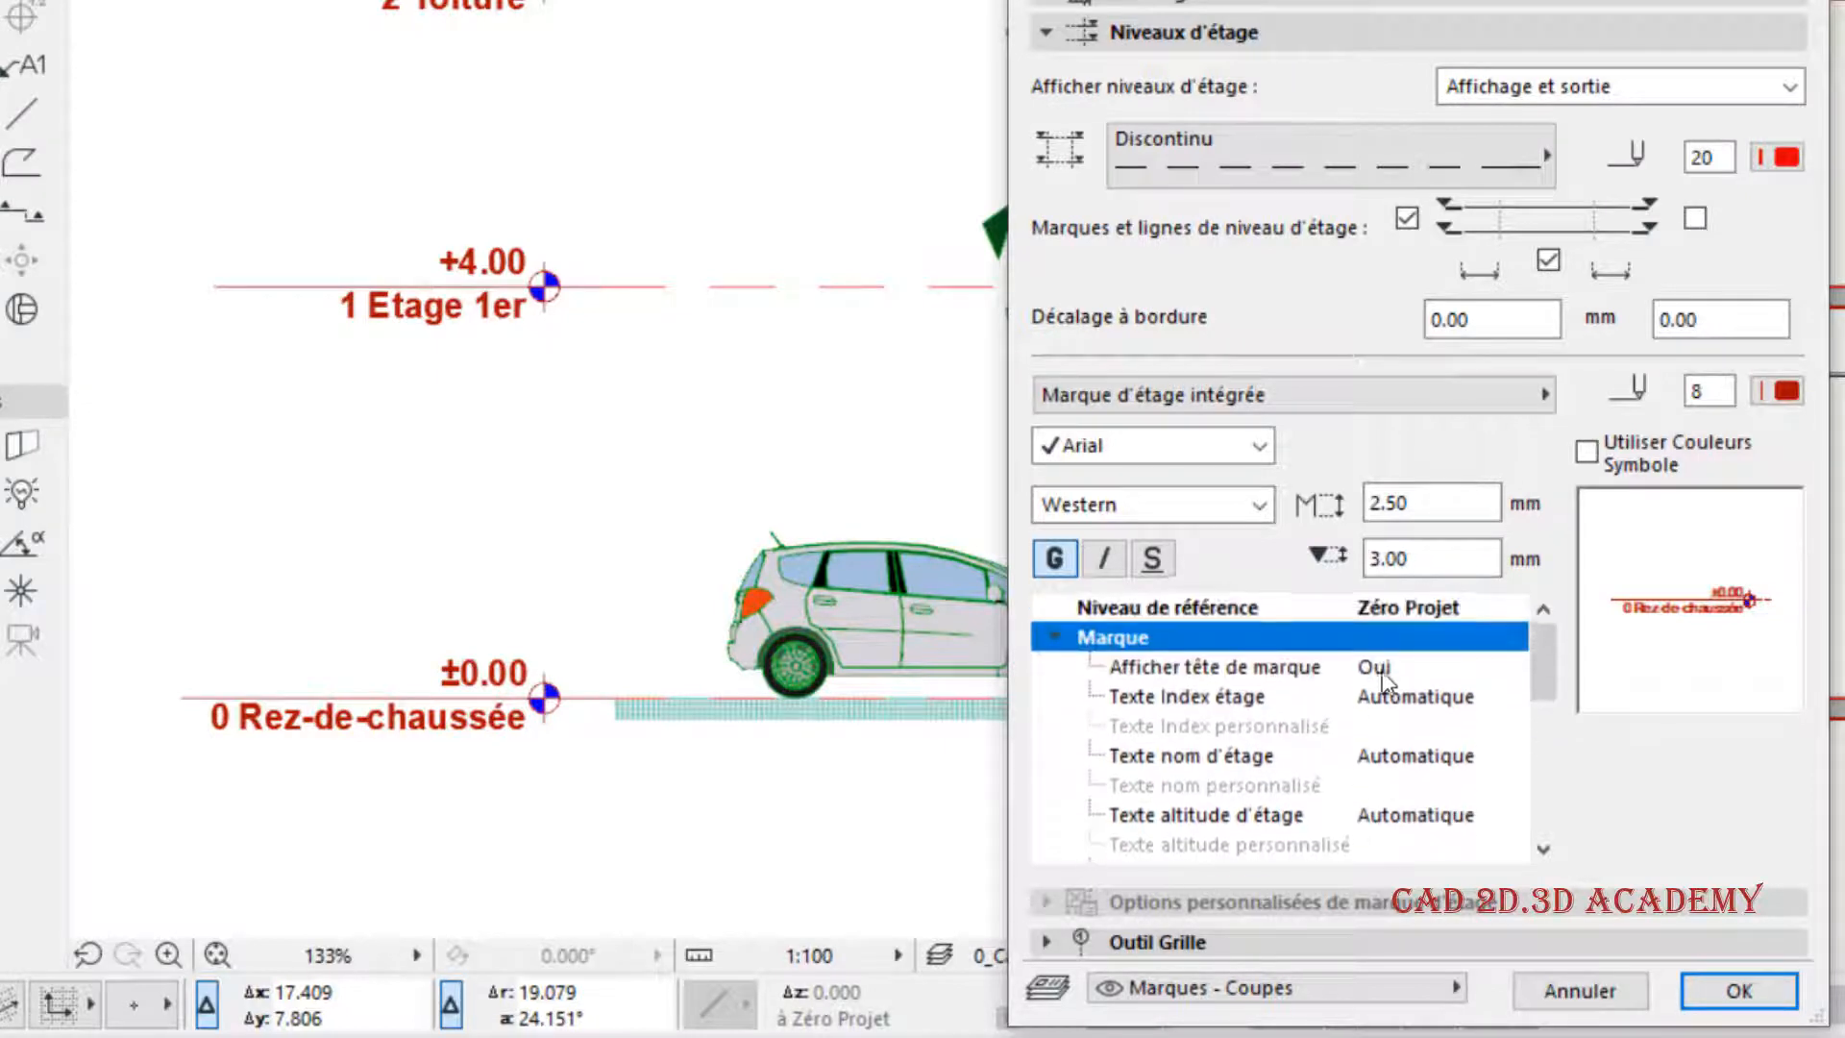
{"action": "left_click", "coordinate": [1054, 638]}
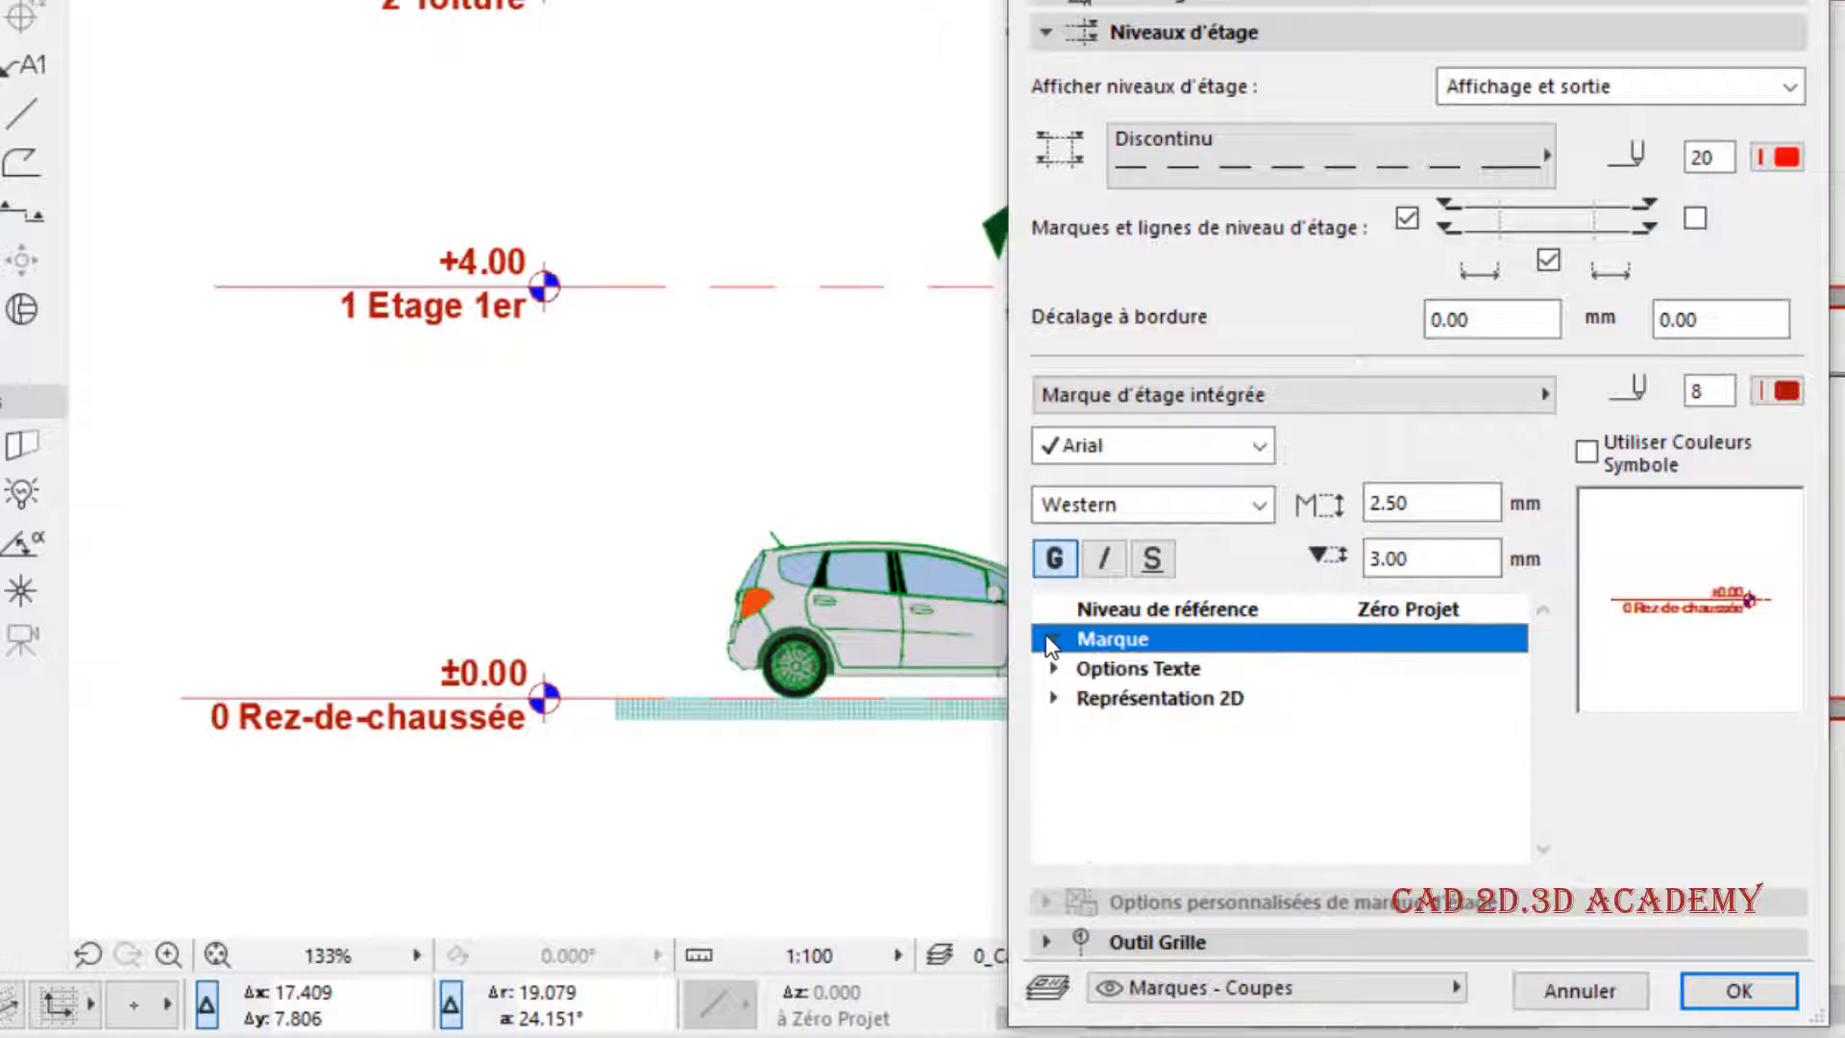
- Examine the story mark's Options Texte and Représentation 2D settings
{"action": "left_click", "coordinate": [1098, 667]}
{"action": "left_click", "coordinate": [1049, 670]}
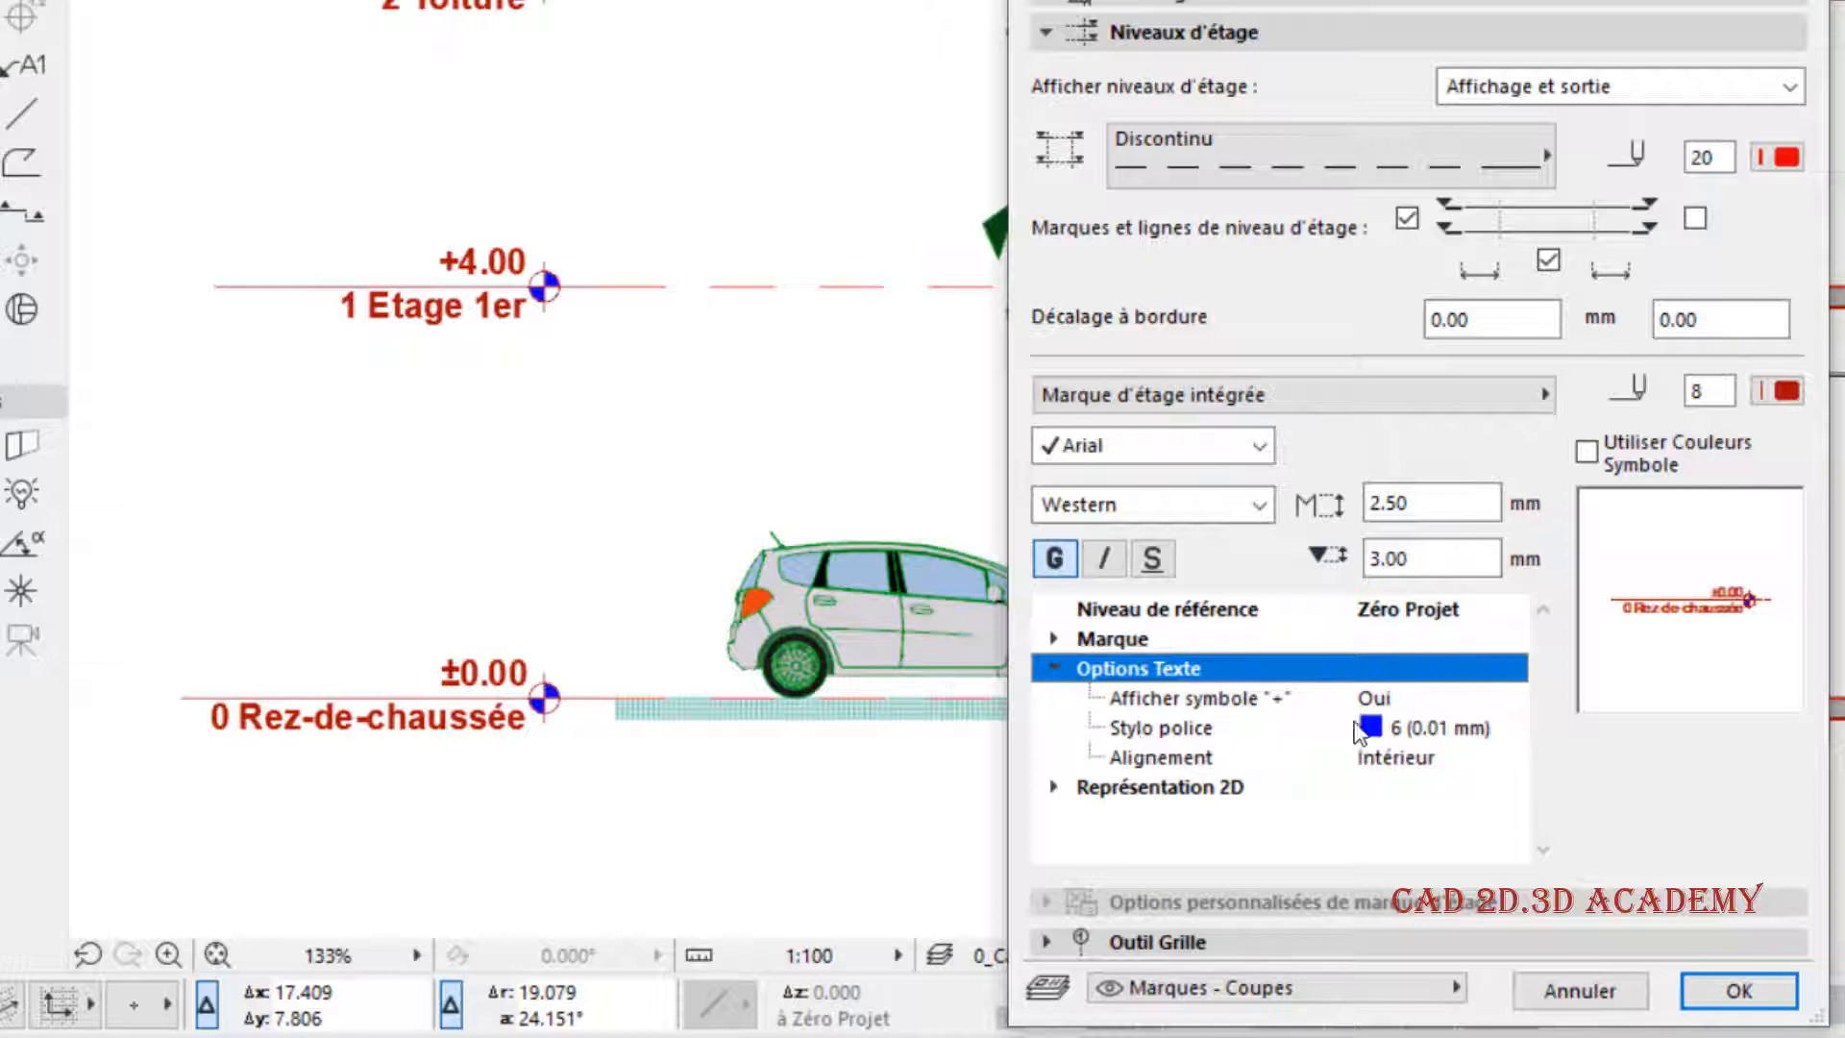
{"action": "left_click", "coordinate": [1061, 791]}
{"action": "scroll", "coordinate": [1268, 831], "scroll_direction": "down", "scroll_amount": 1}
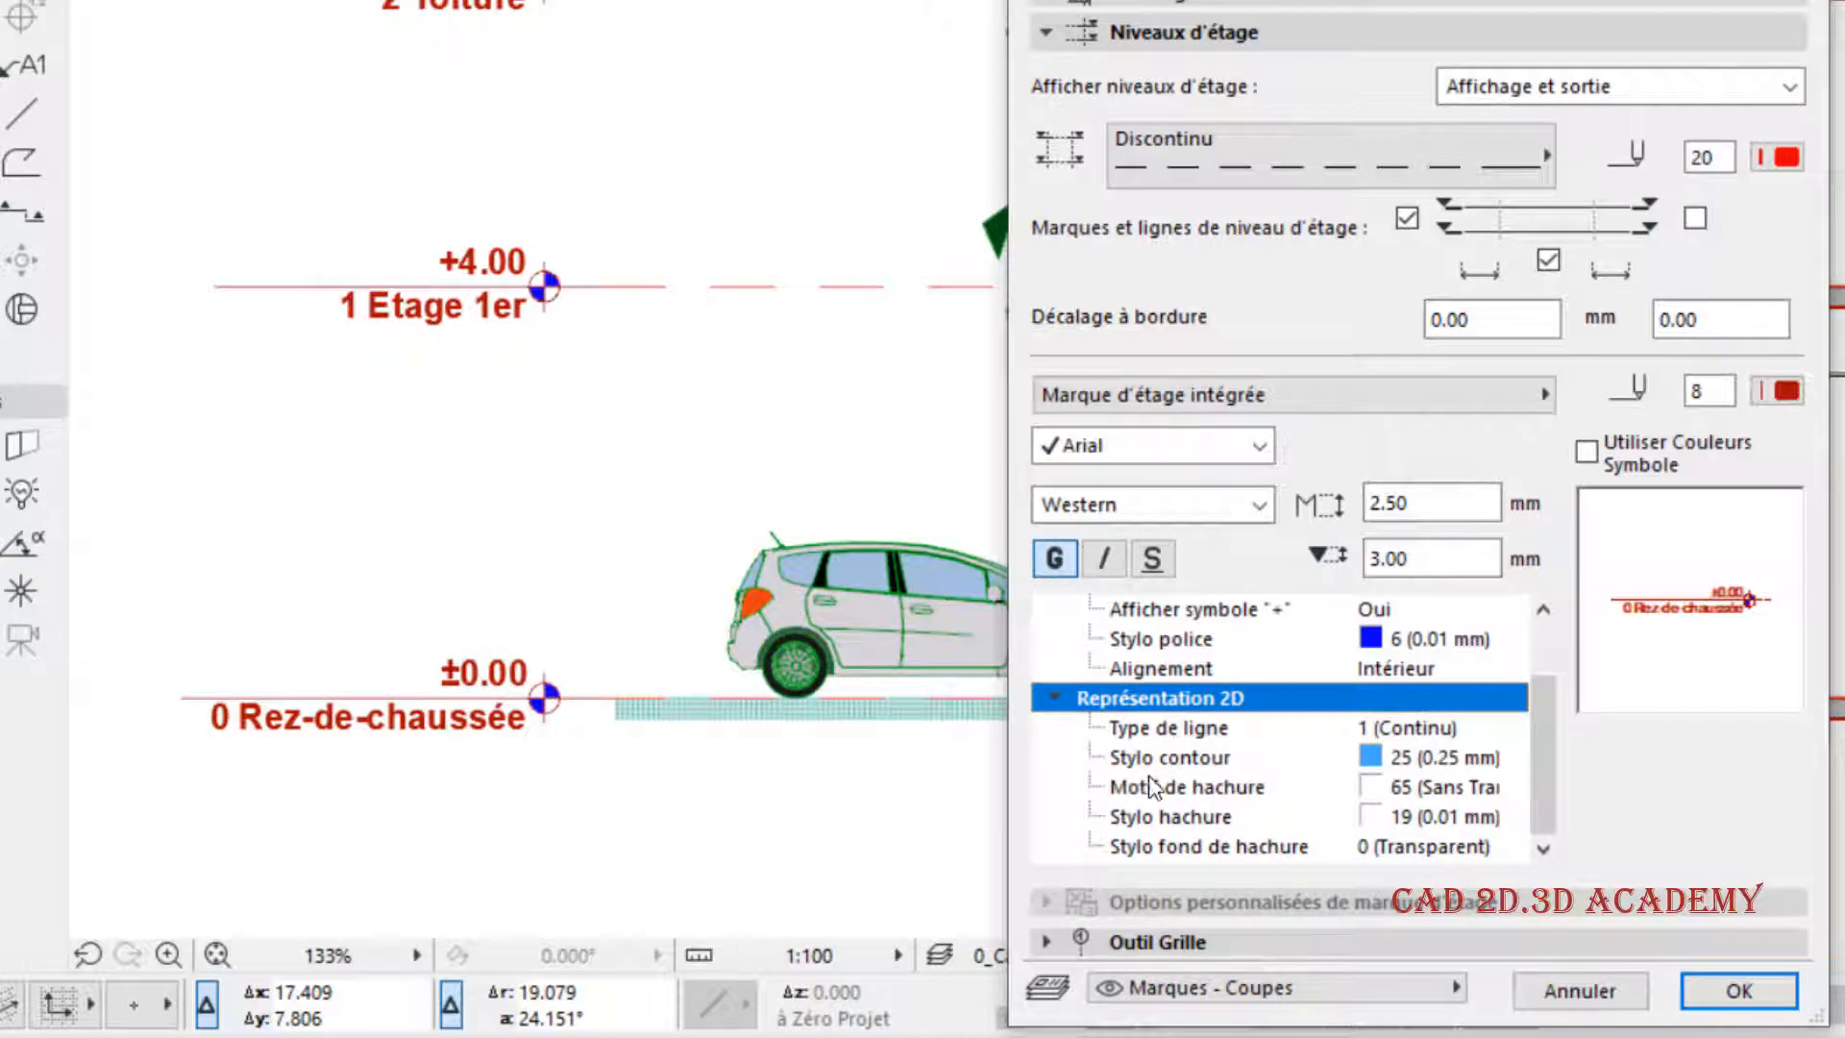
{"action": "left_click", "coordinate": [1052, 697]}
{"action": "left_click", "coordinate": [1054, 668]}
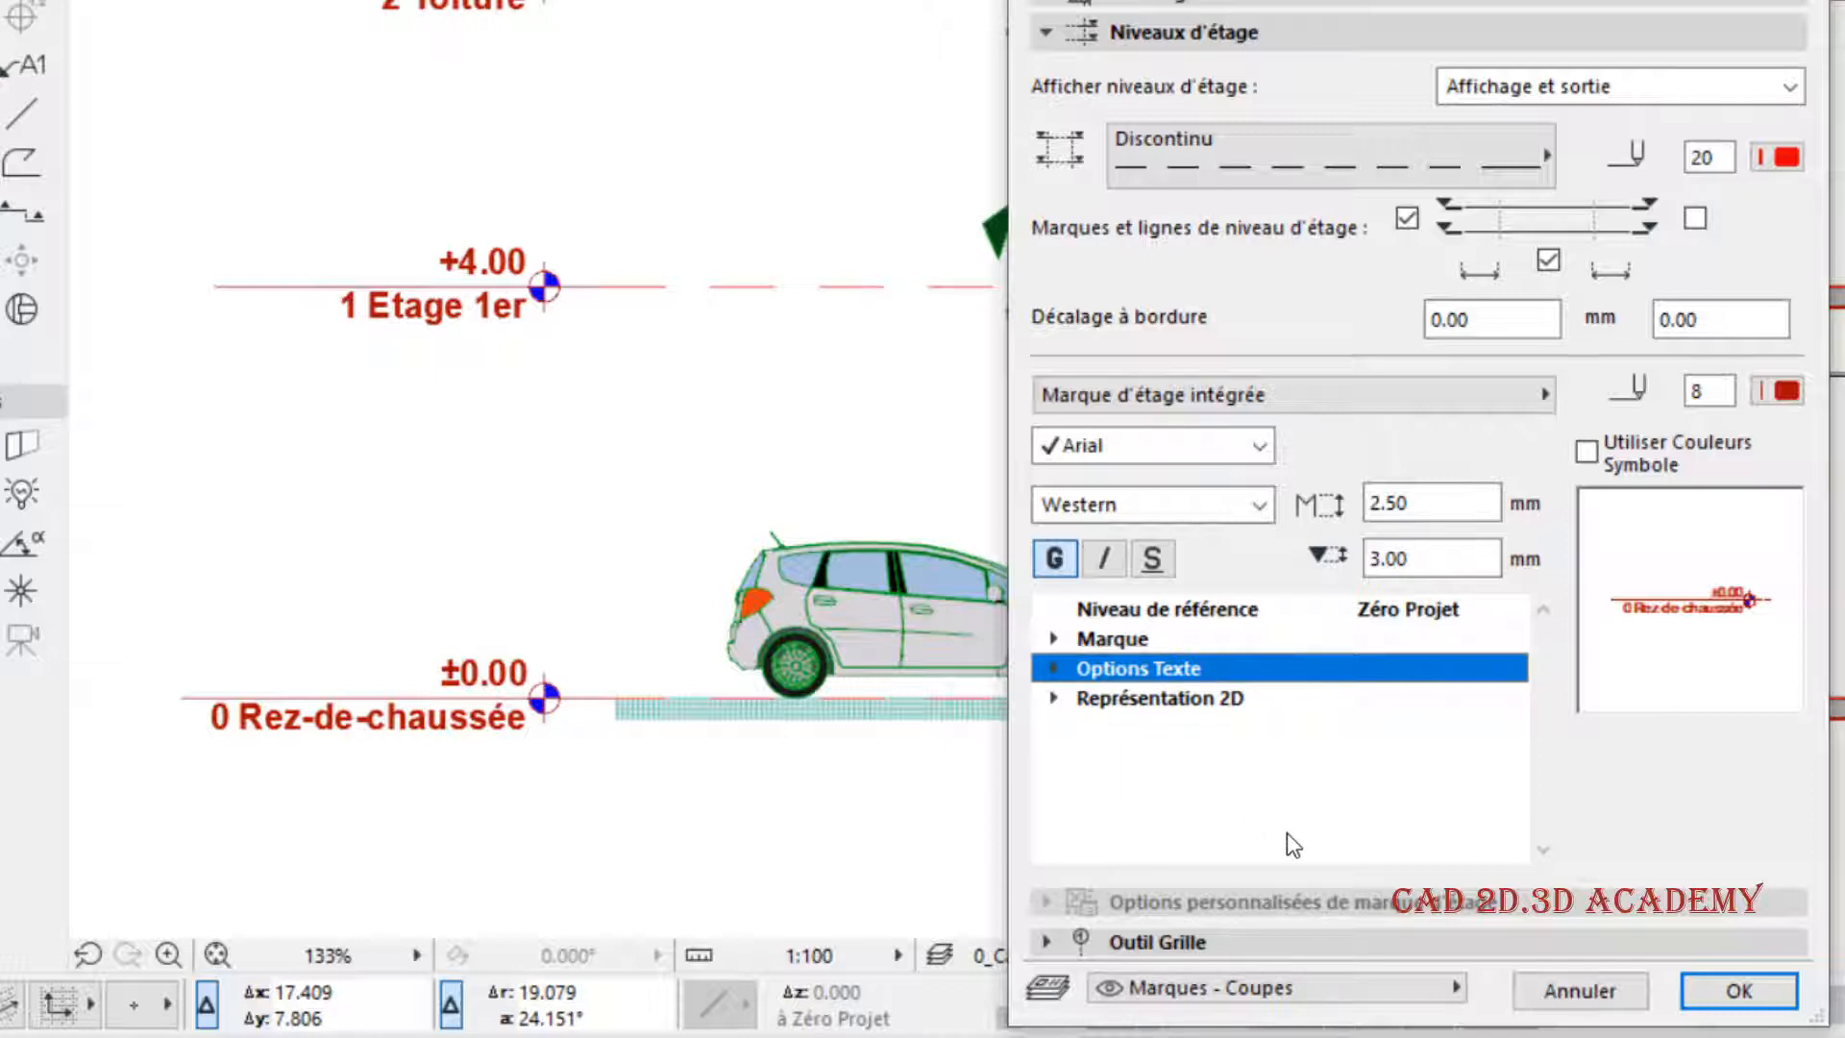
- Examine the section's Outil Grille display options and the Grid Element tool's default settings, leaving both unchanged
{"action": "left_click", "coordinate": [1142, 943]}
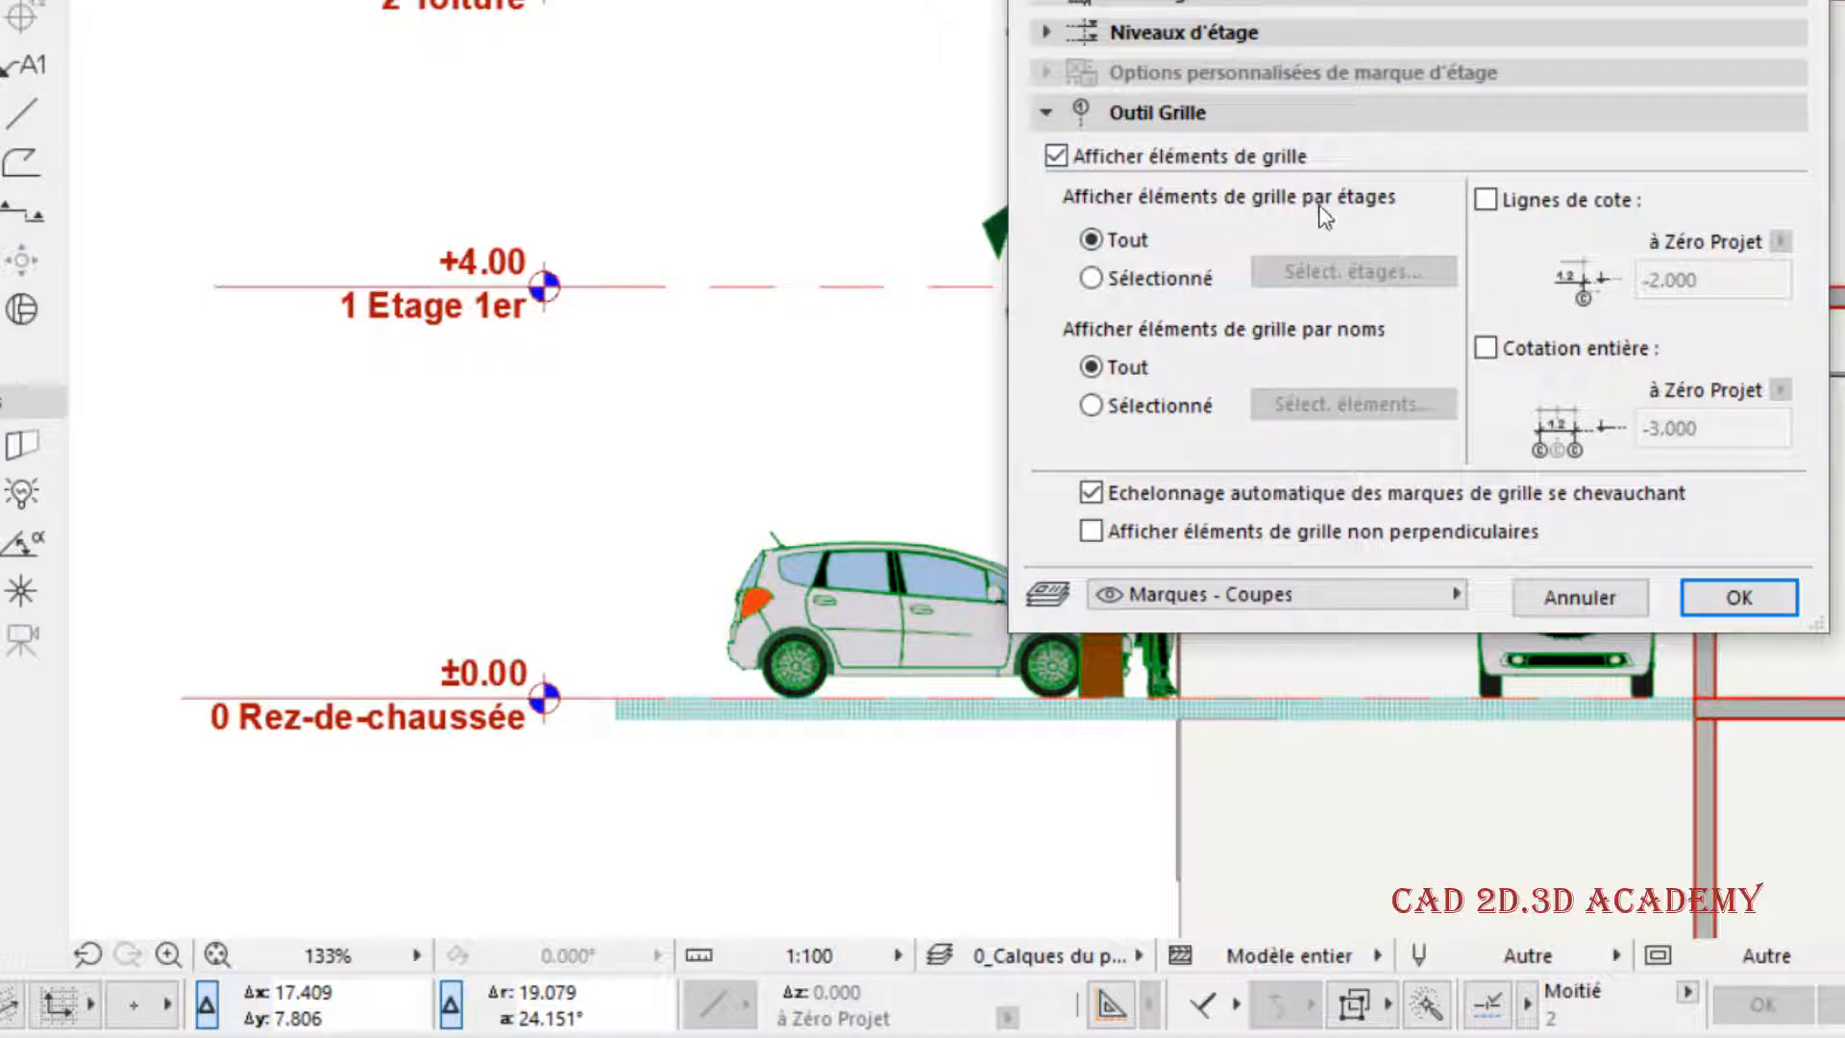
{"action": "left_click", "coordinate": [1733, 603]}
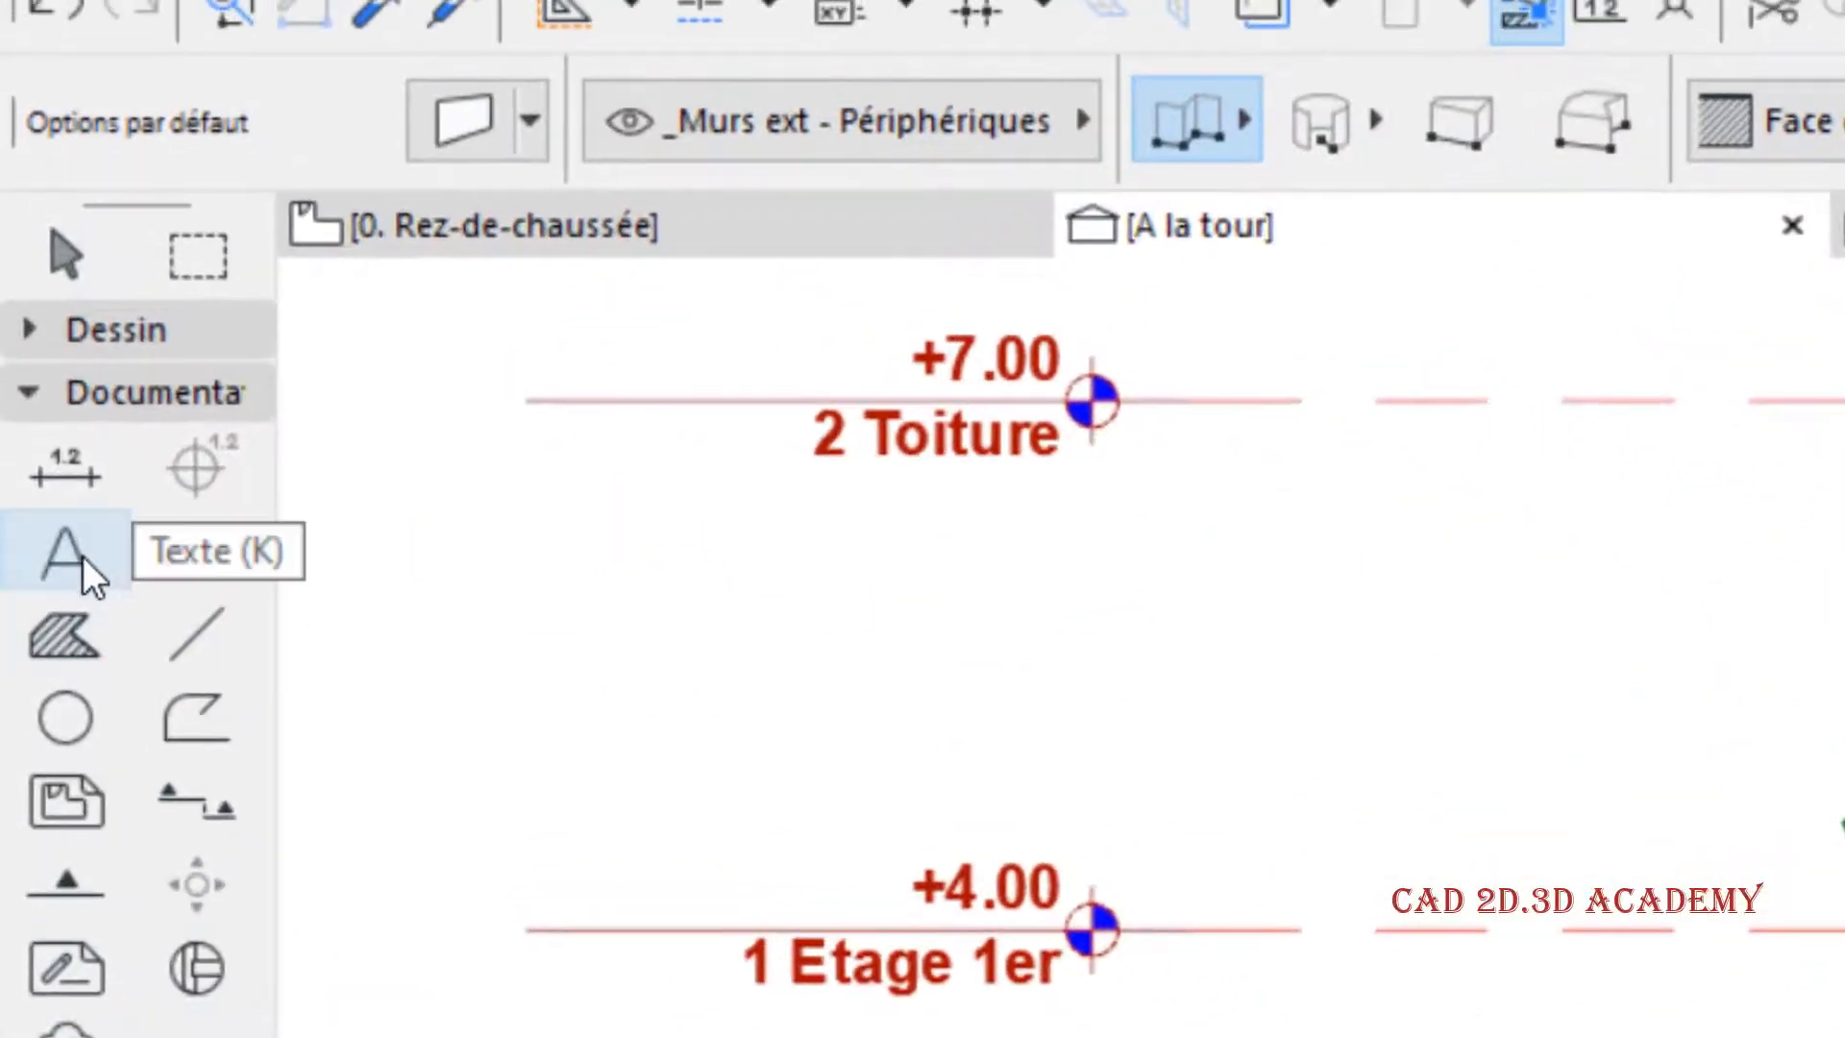
{"action": "left_click", "coordinate": [86, 396]}
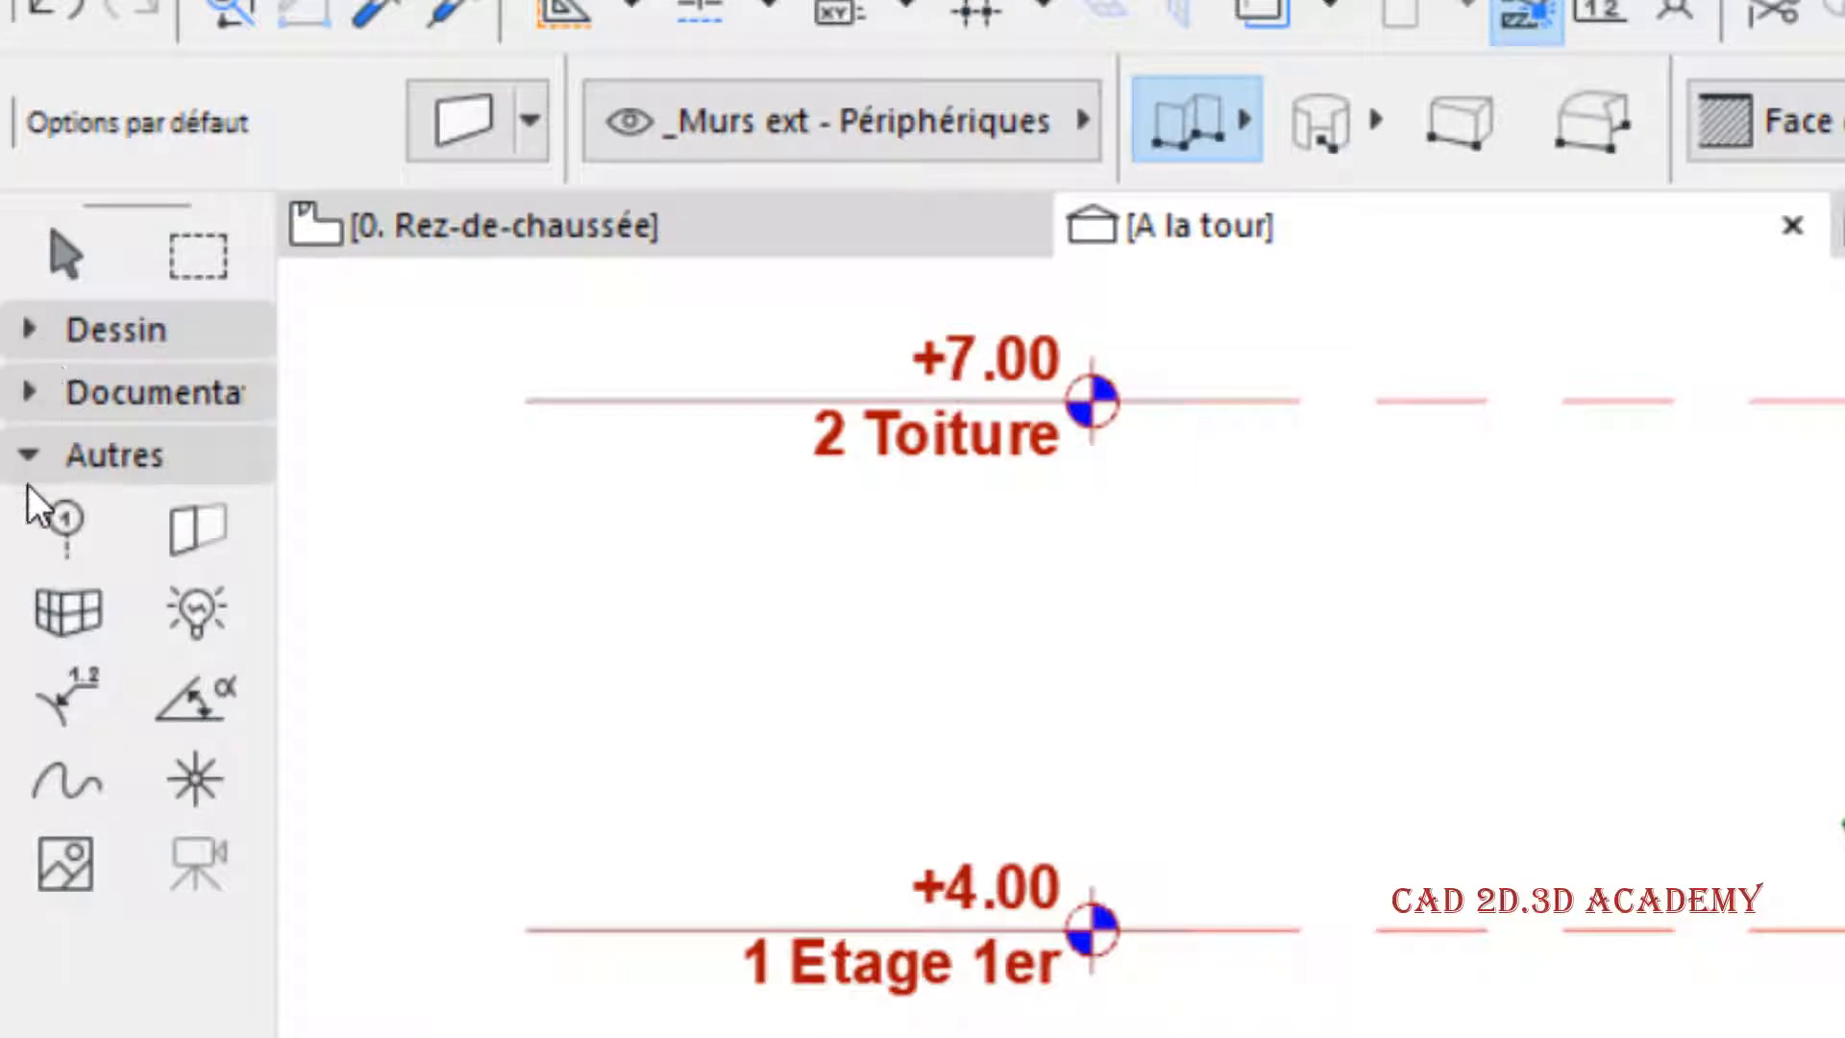
{"action": "left_click", "coordinate": [75, 539]}
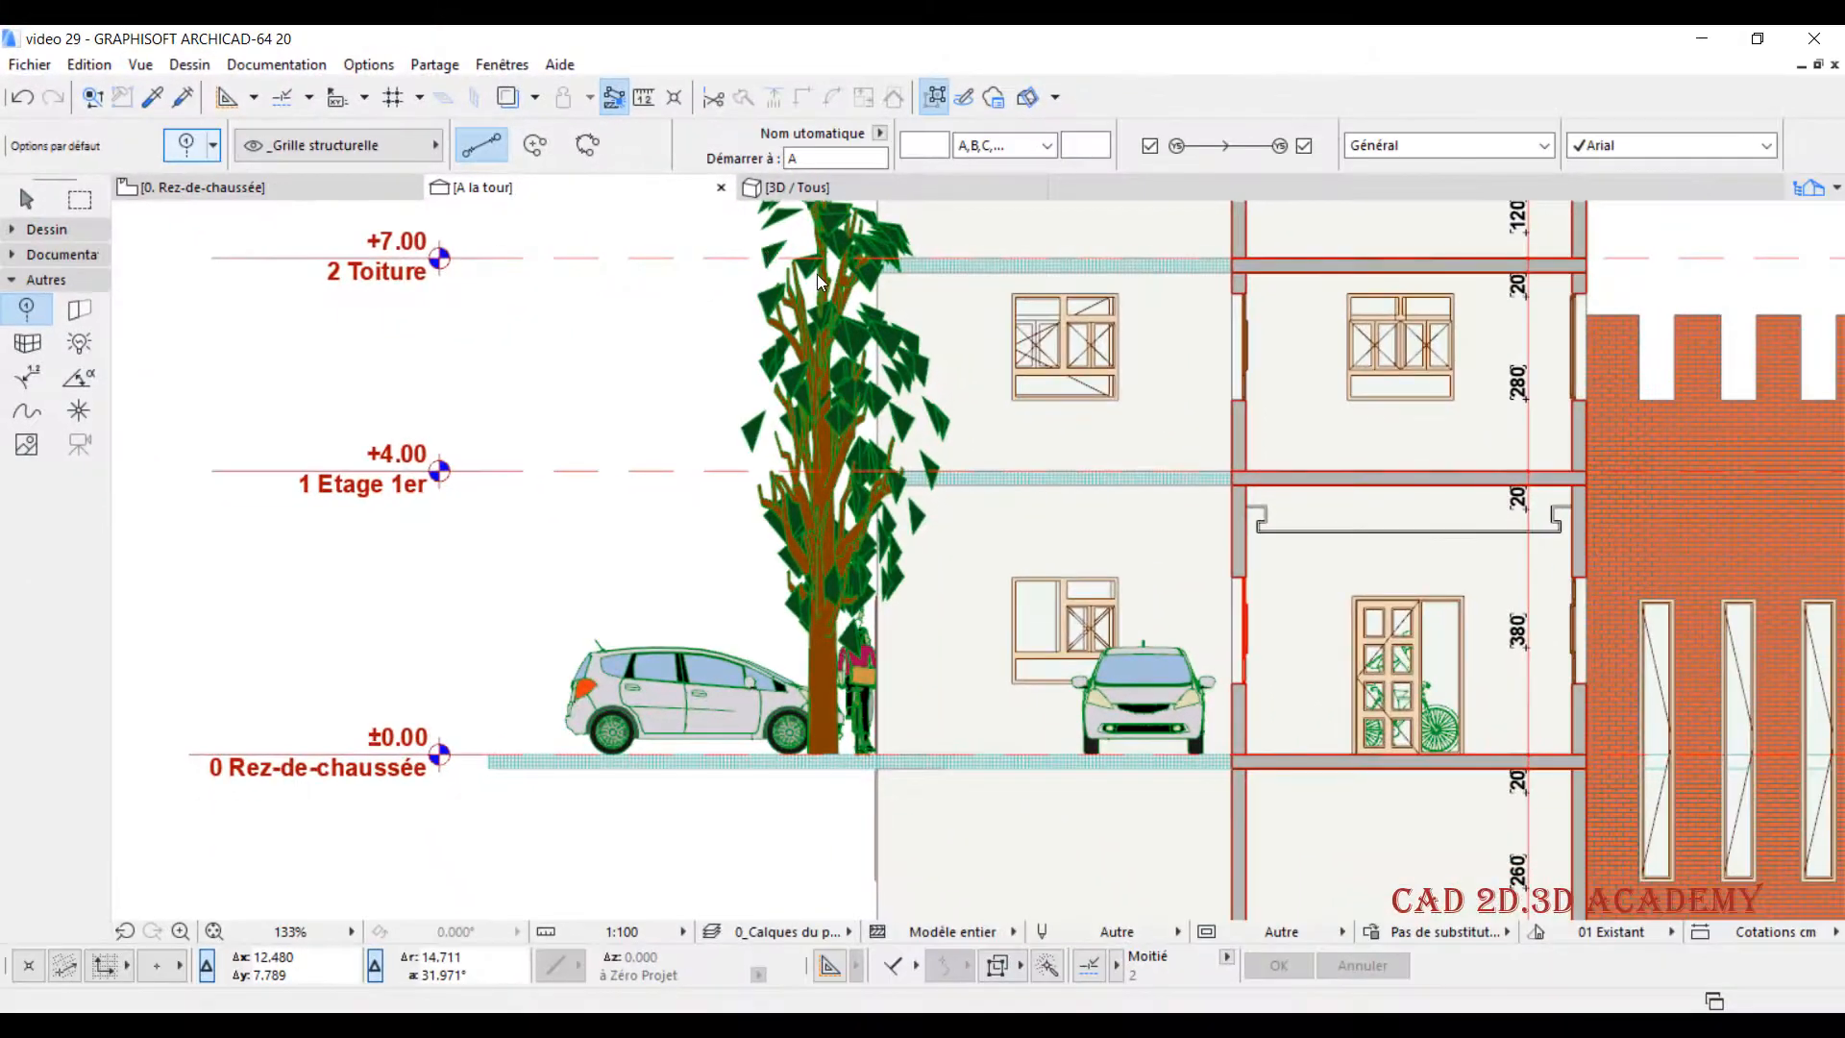
{"action": "key", "text": "ctrl+t"}
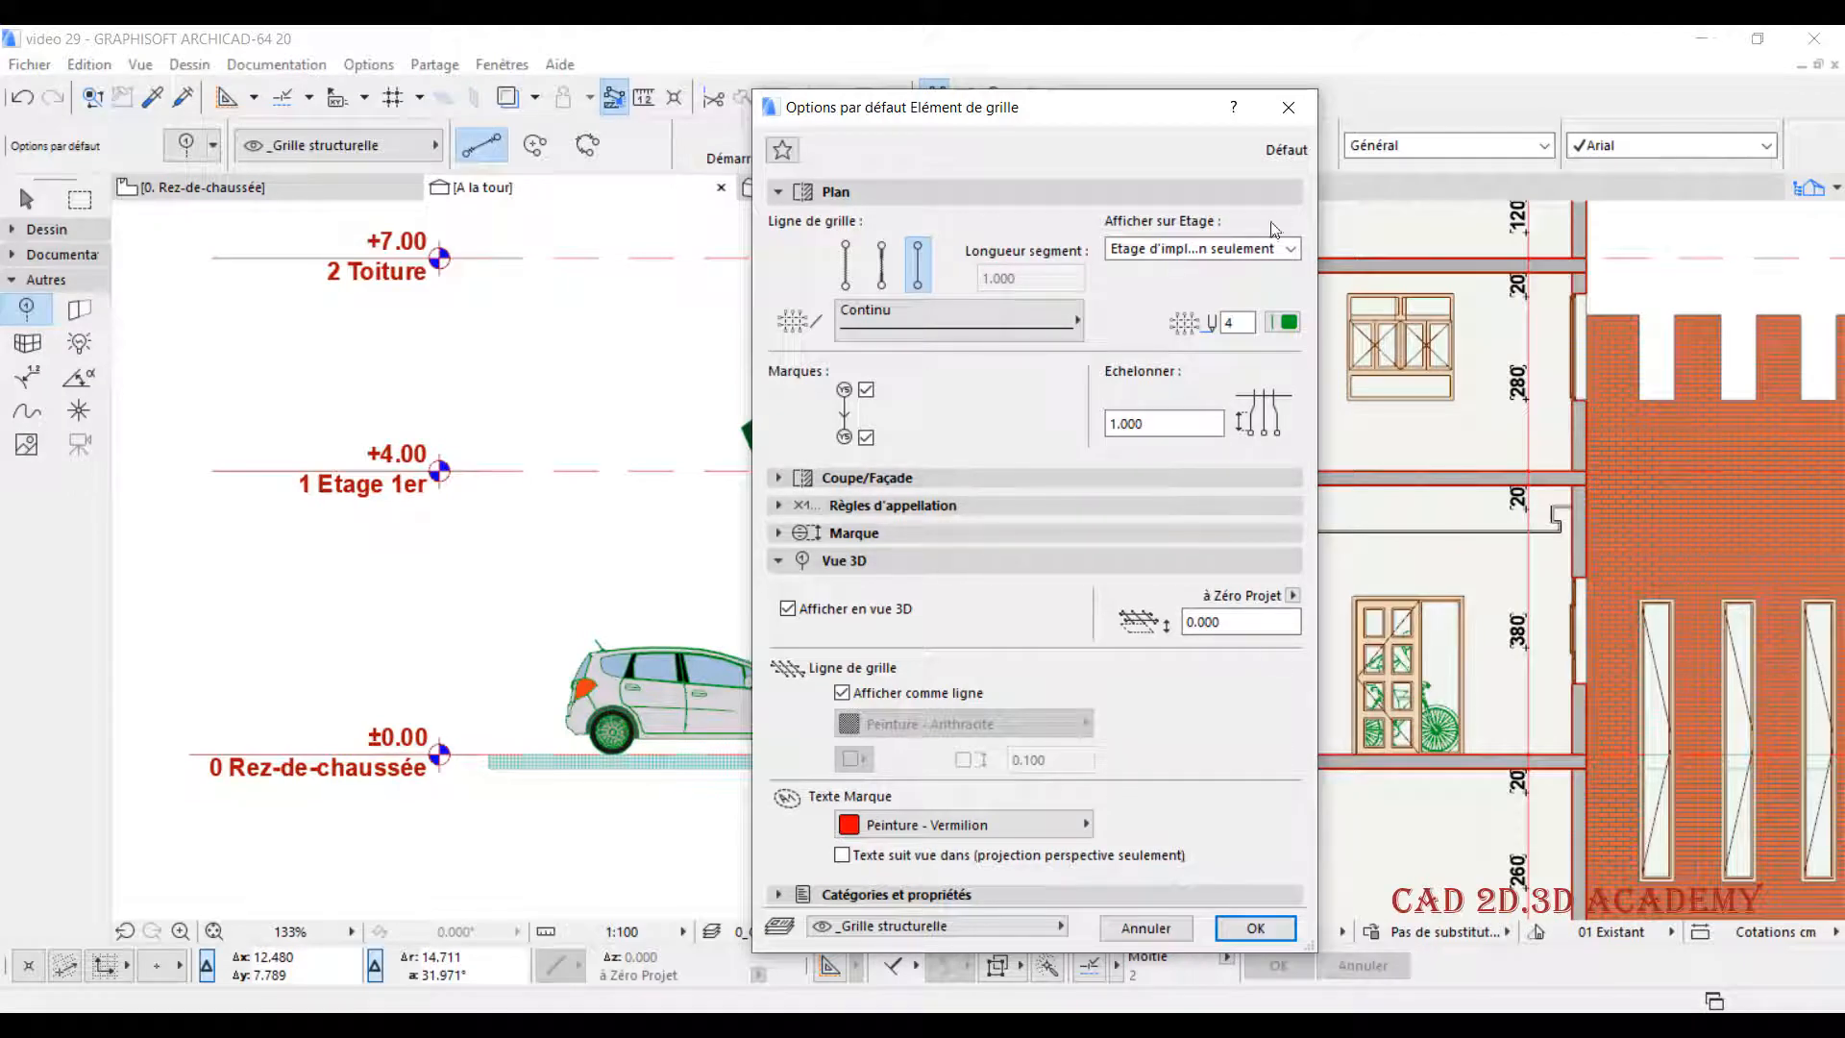
{"action": "left_click", "coordinate": [1288, 107]}
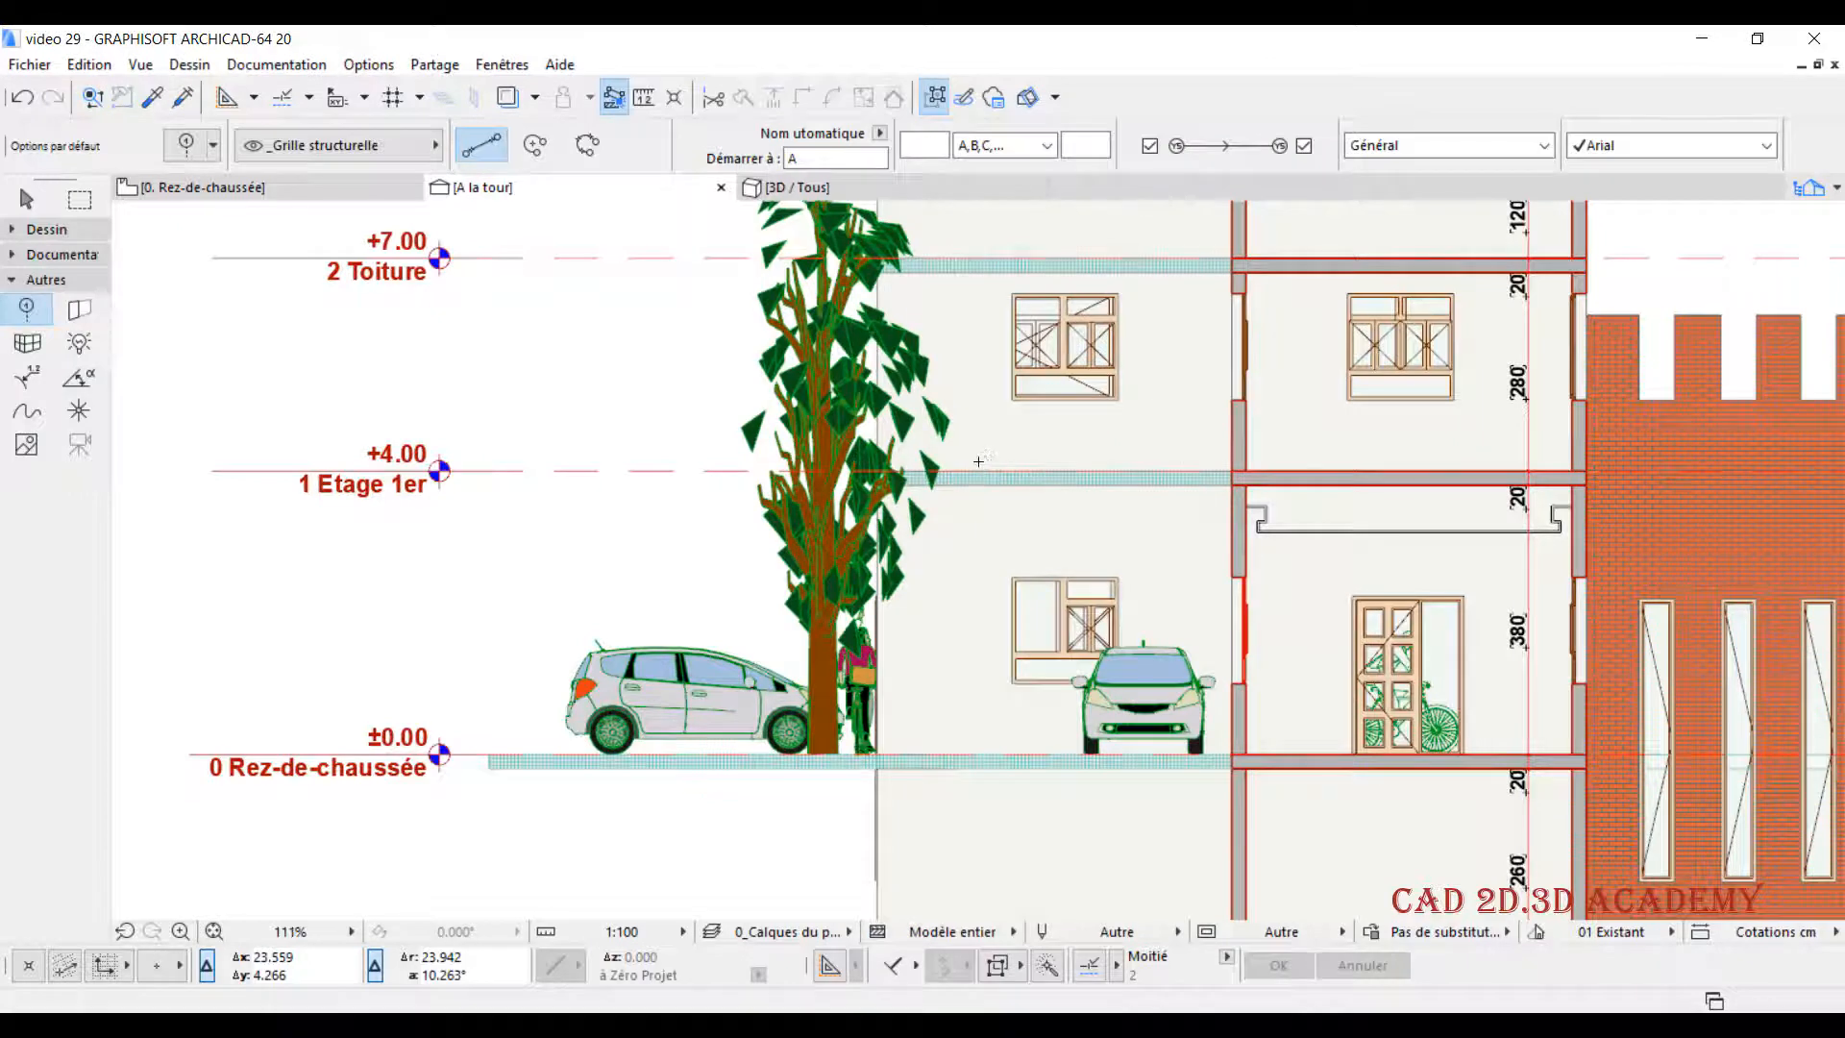
- Look over coupe AA as a whole, and switch to the 3D view of the model
{"action": "scroll", "coordinate": [989, 459], "scroll_direction": "down", "scroll_amount": 5}
{"action": "middle_click_drag", "start_coordinate": [1025, 537], "coordinate": [810, 537]}
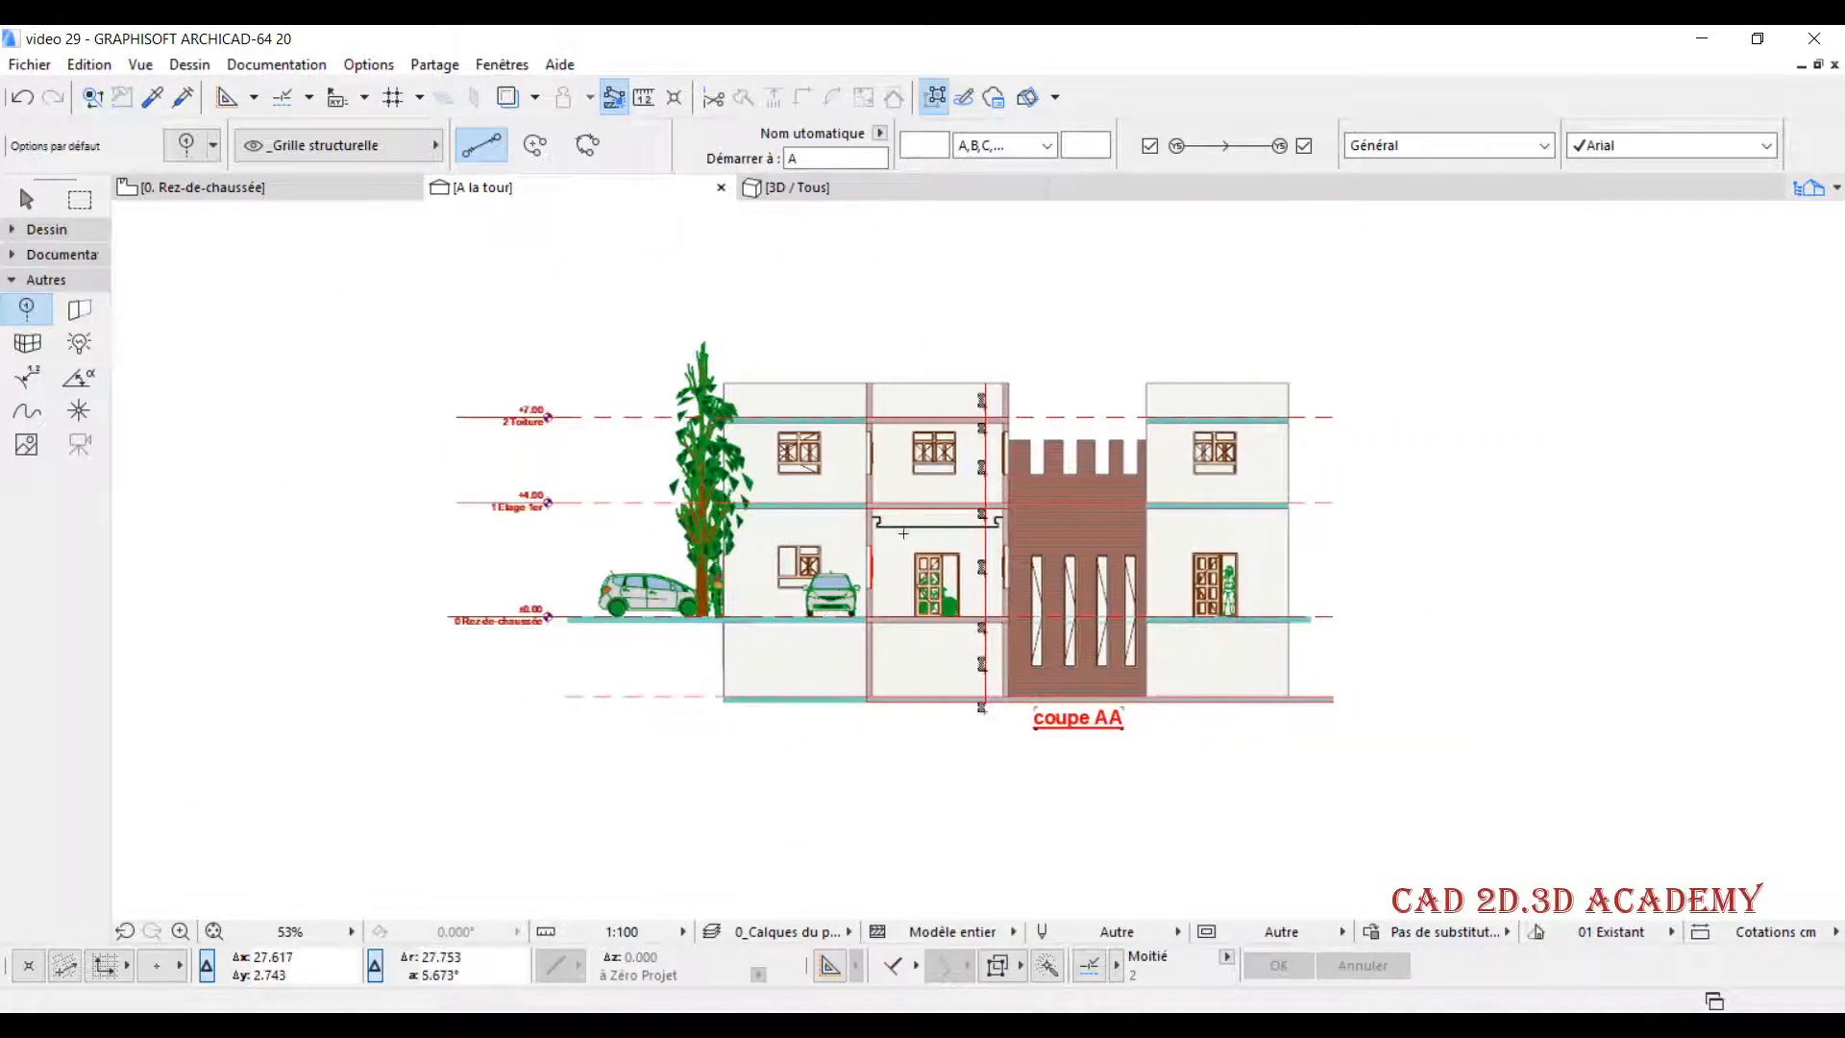
{"action": "scroll", "coordinate": [1065, 548], "scroll_direction": "up", "scroll_amount": 2}
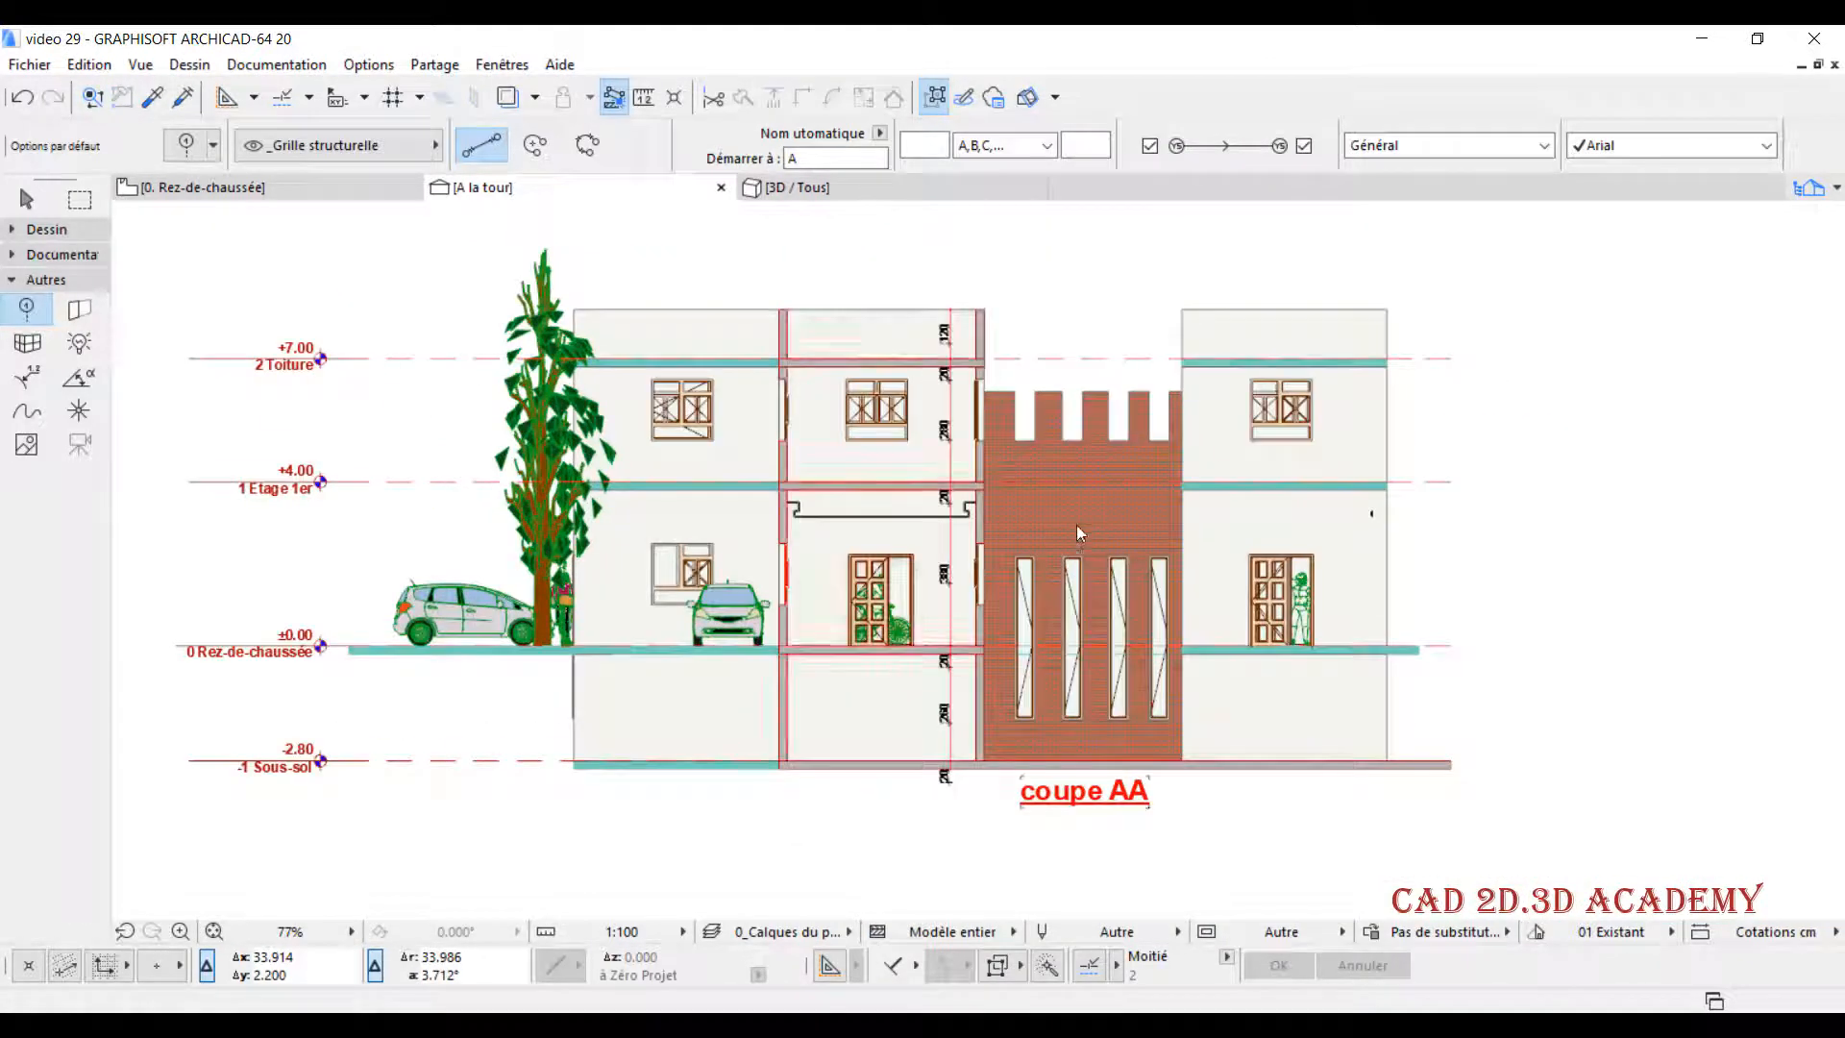
{"action": "middle_click_drag", "start_coordinate": [1091, 510], "coordinate": [1101, 518]}
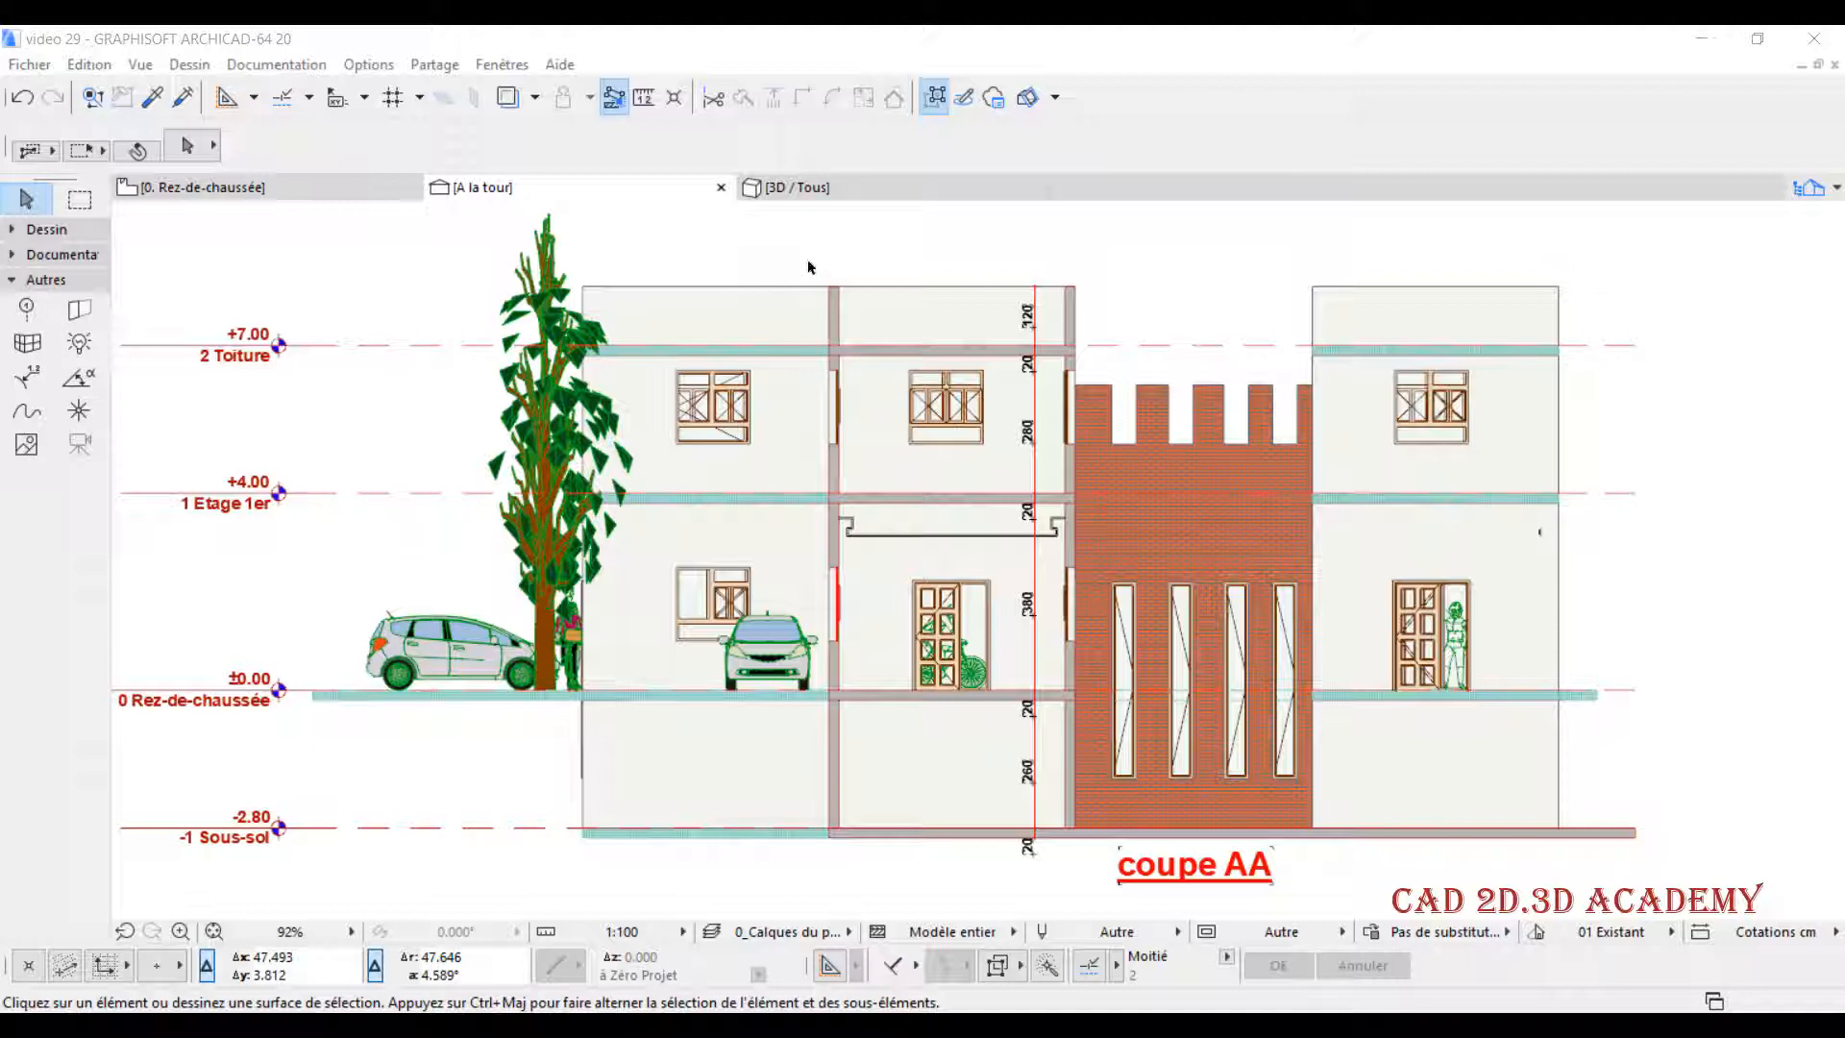
{"action": "left_click", "coordinate": [820, 194]}
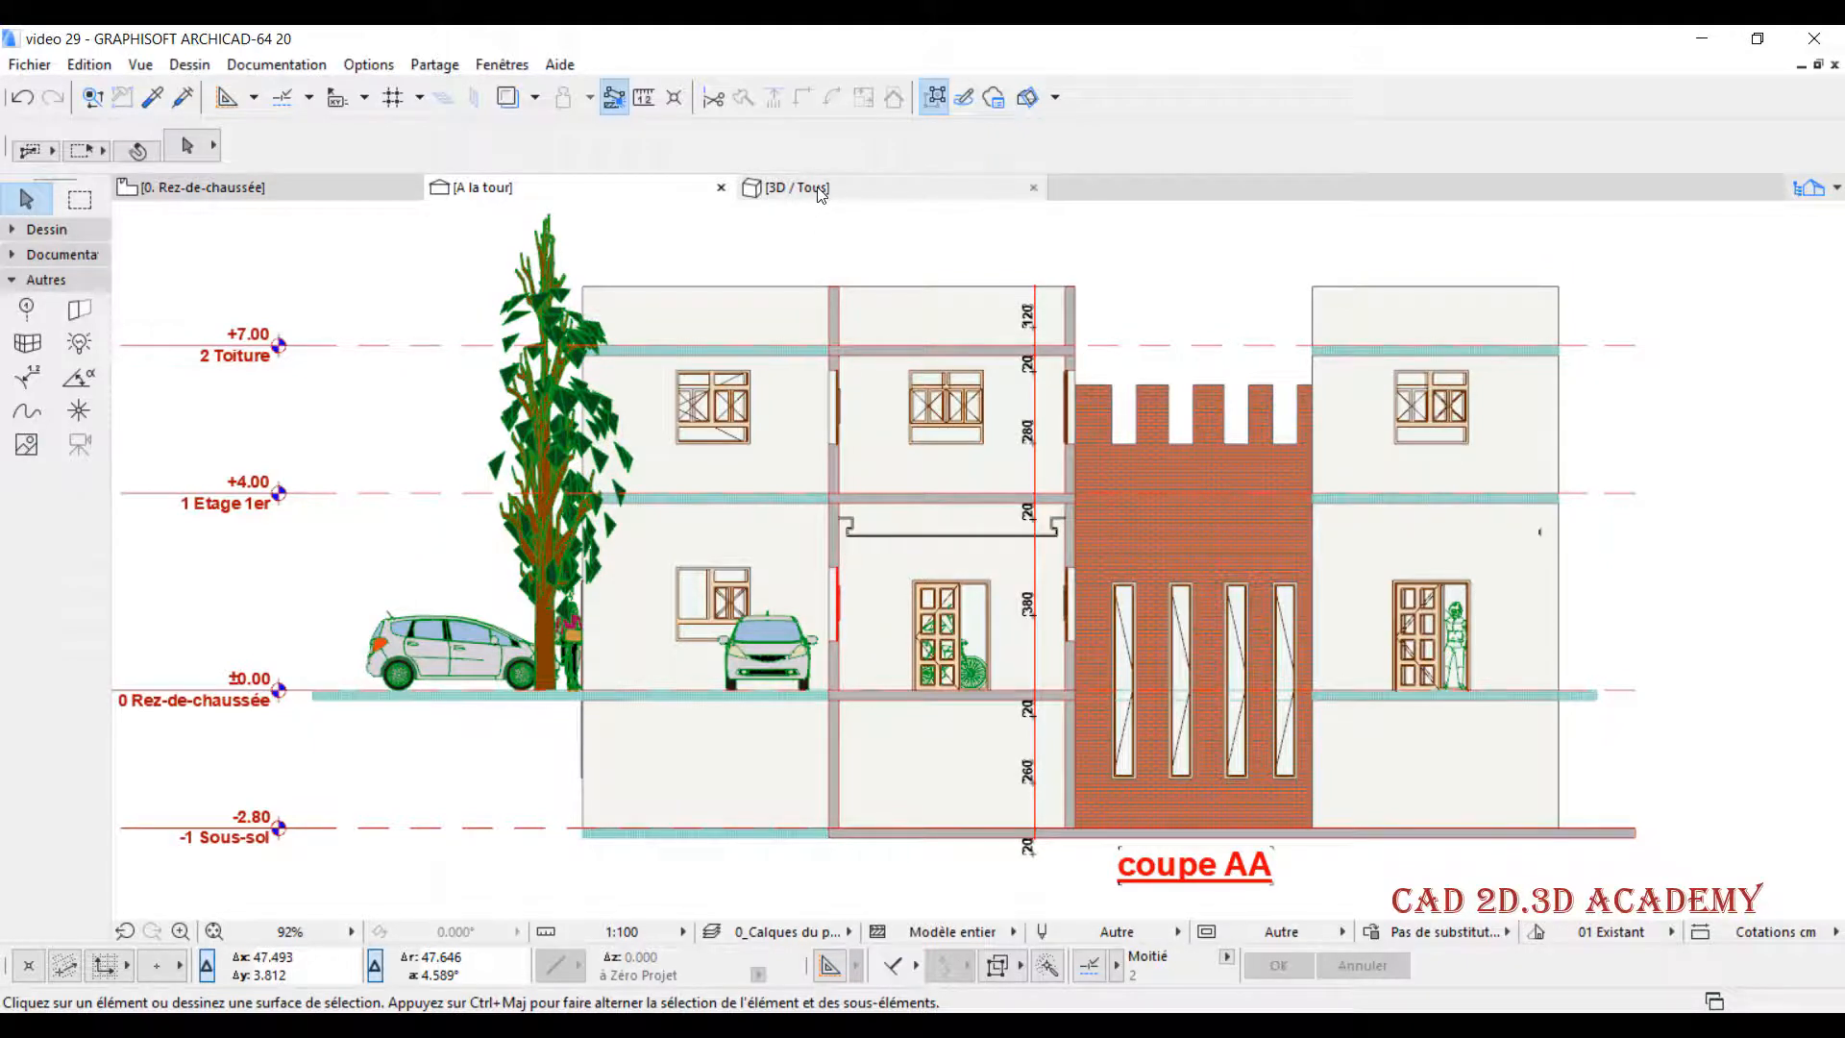
{"action": "left_click", "coordinate": [818, 186]}
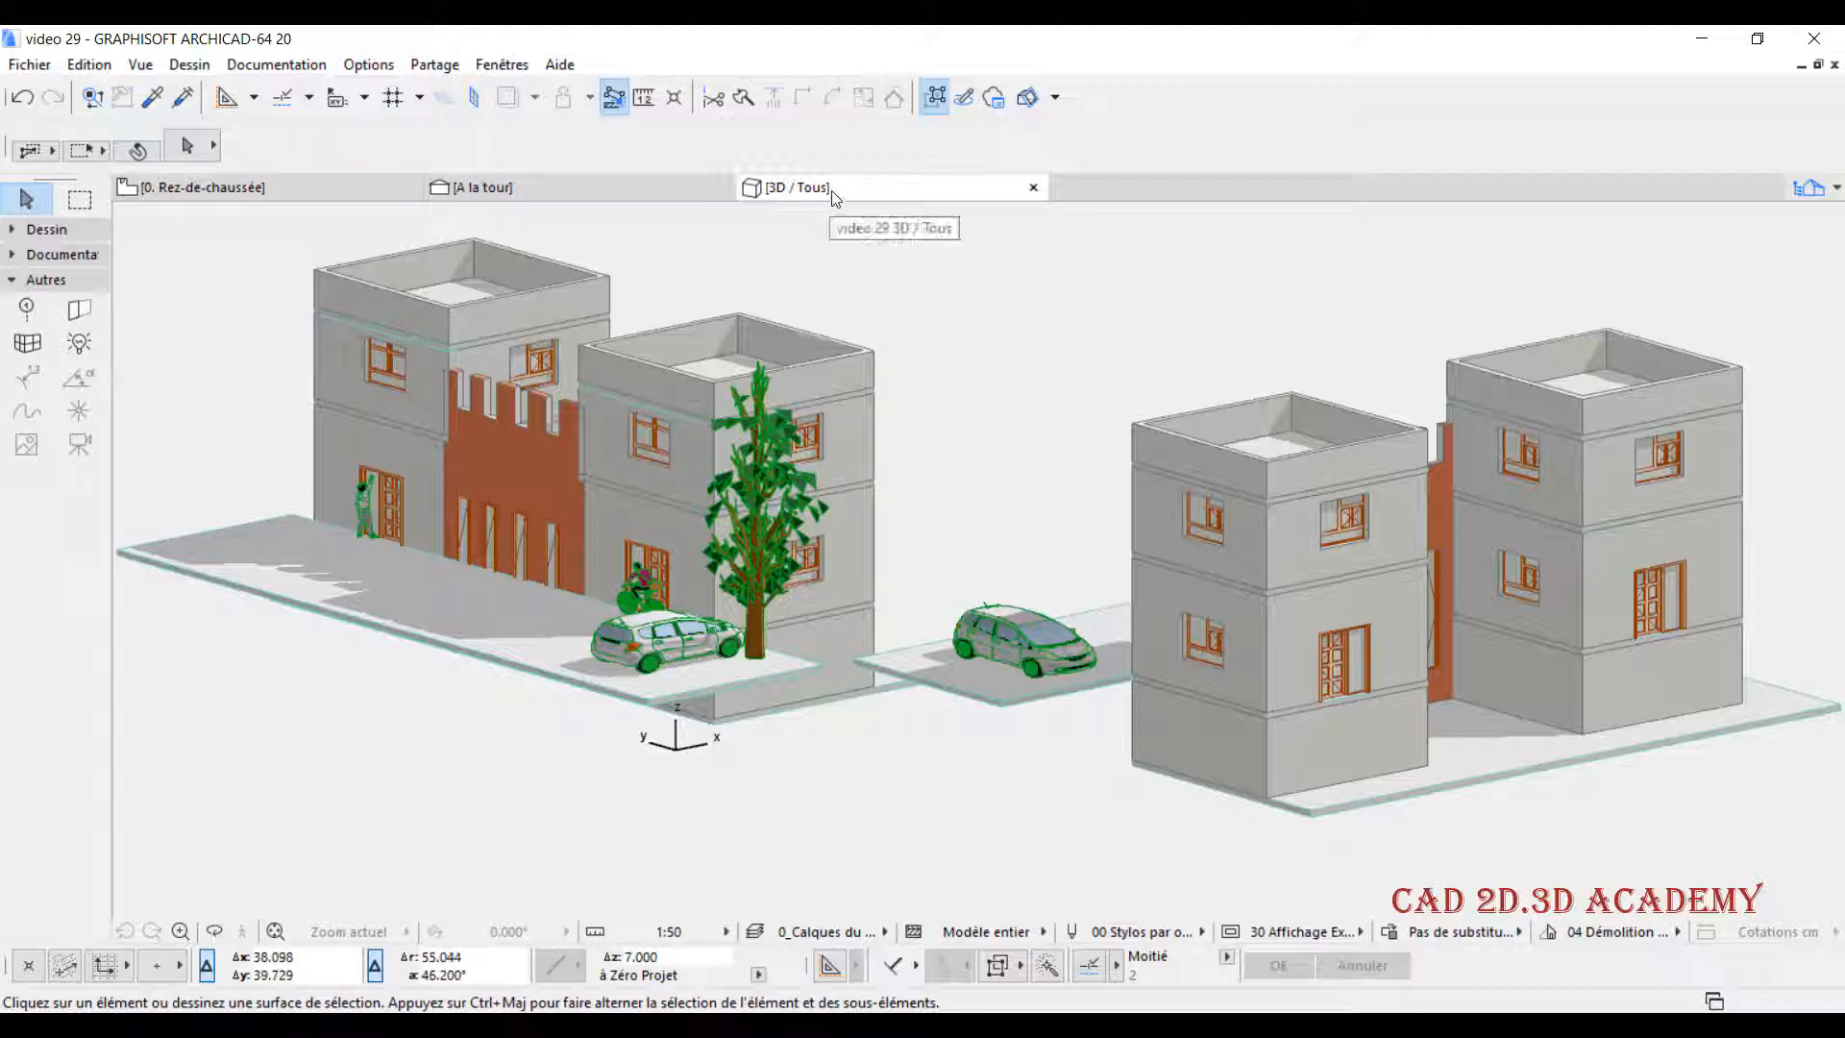
- Turn on Coupe 3D for the 3D view, toggling it off once and back on
{"action": "right_click", "coordinate": [877, 193]}
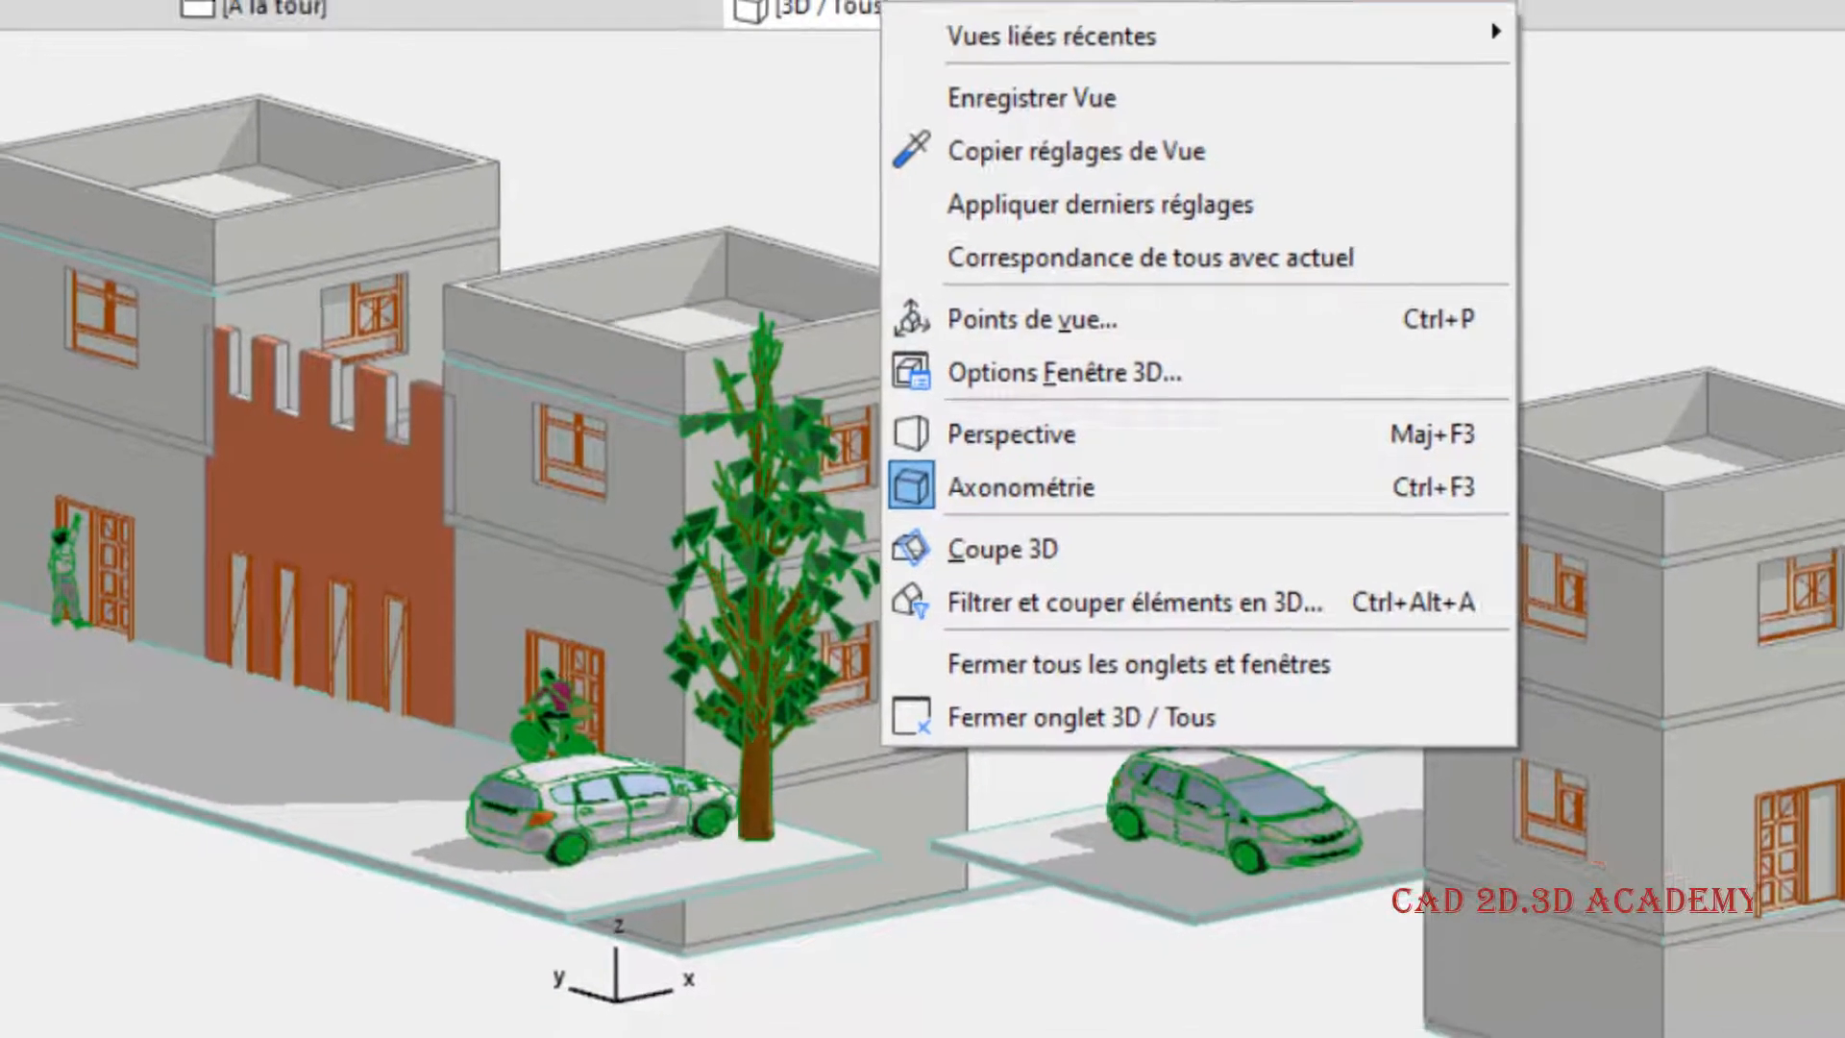
{"action": "left_click", "coordinate": [1068, 9]}
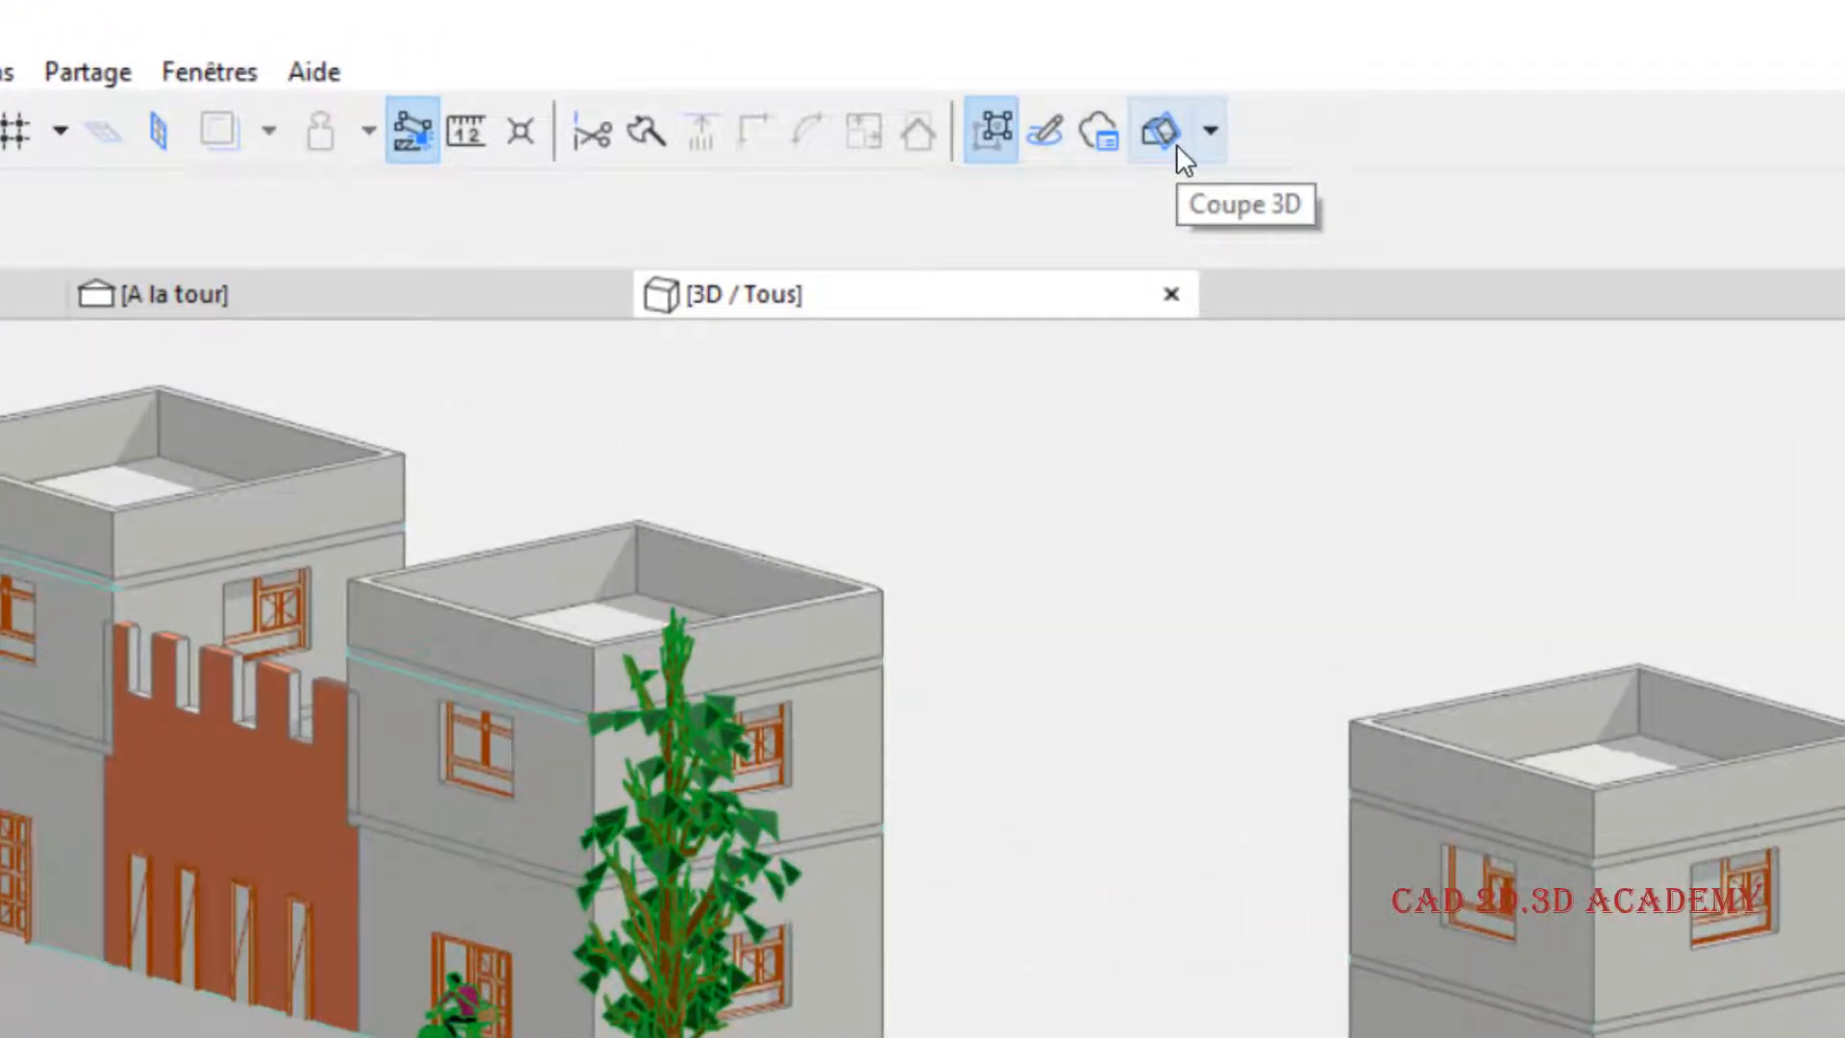
{"action": "left_click", "coordinate": [1172, 126]}
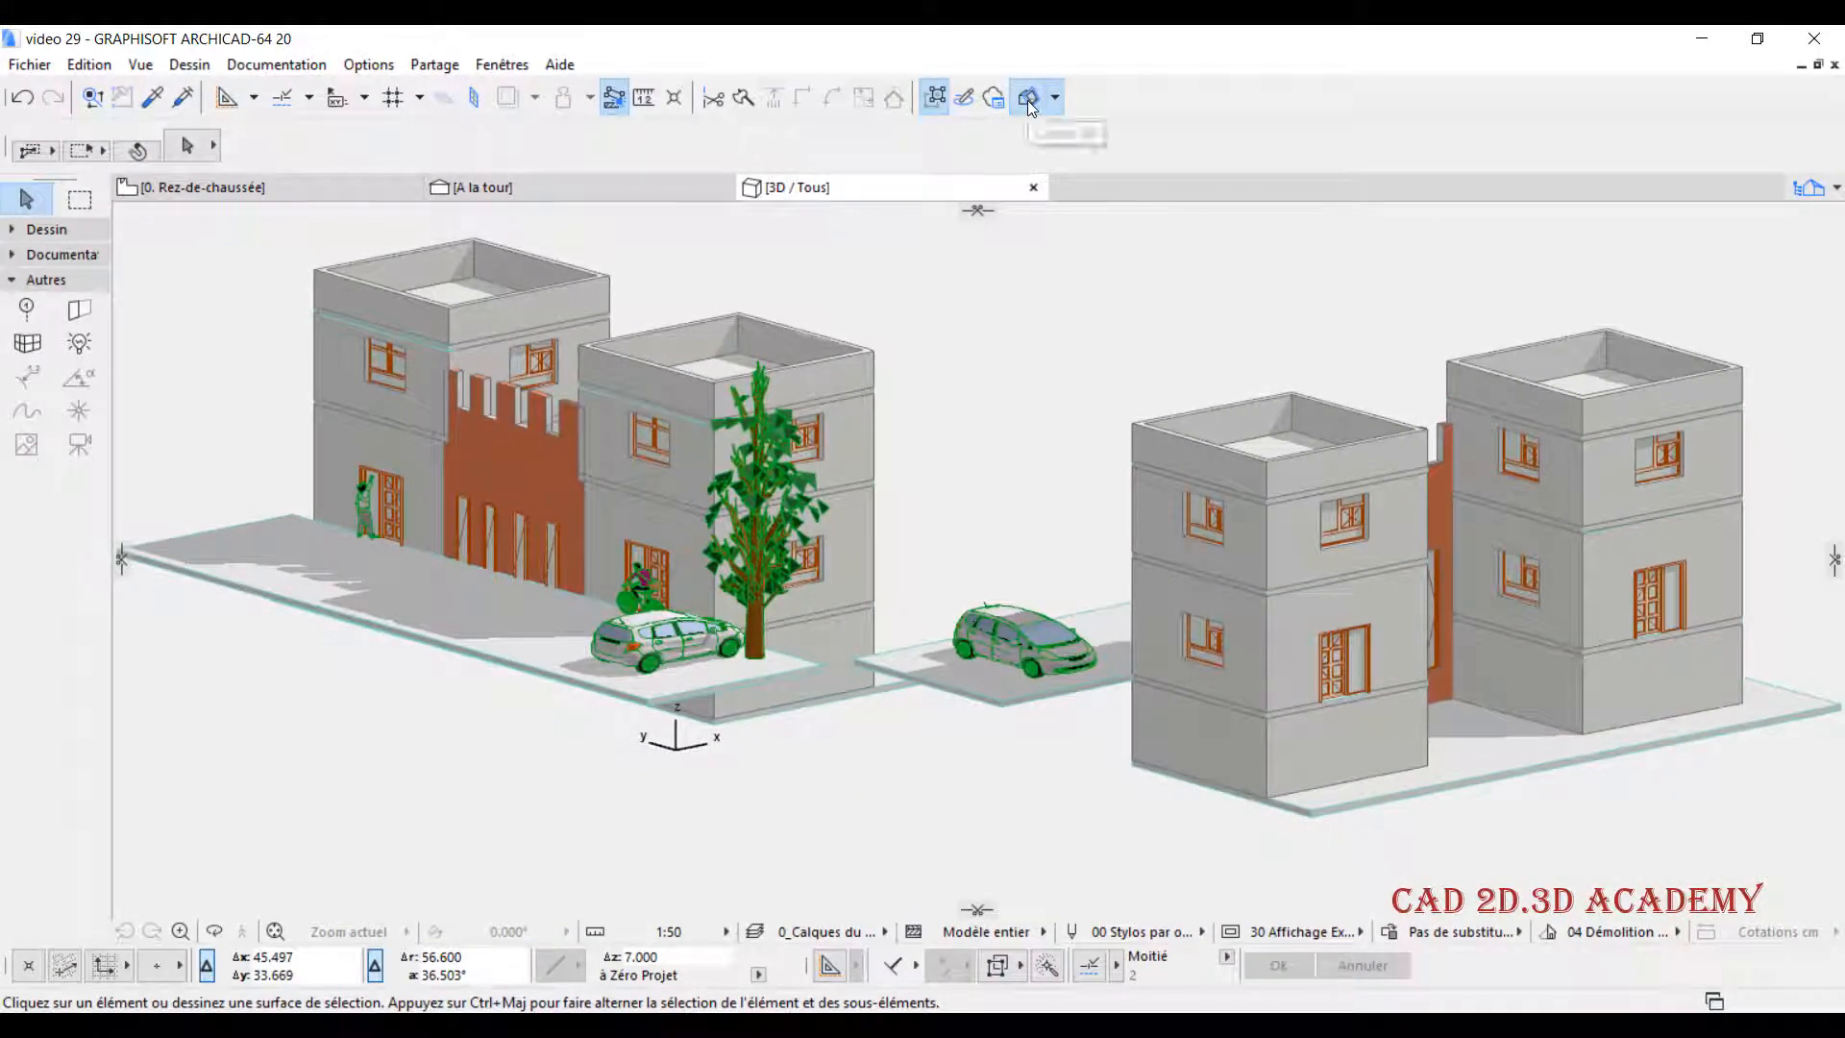
{"action": "left_click", "coordinate": [1028, 98]}
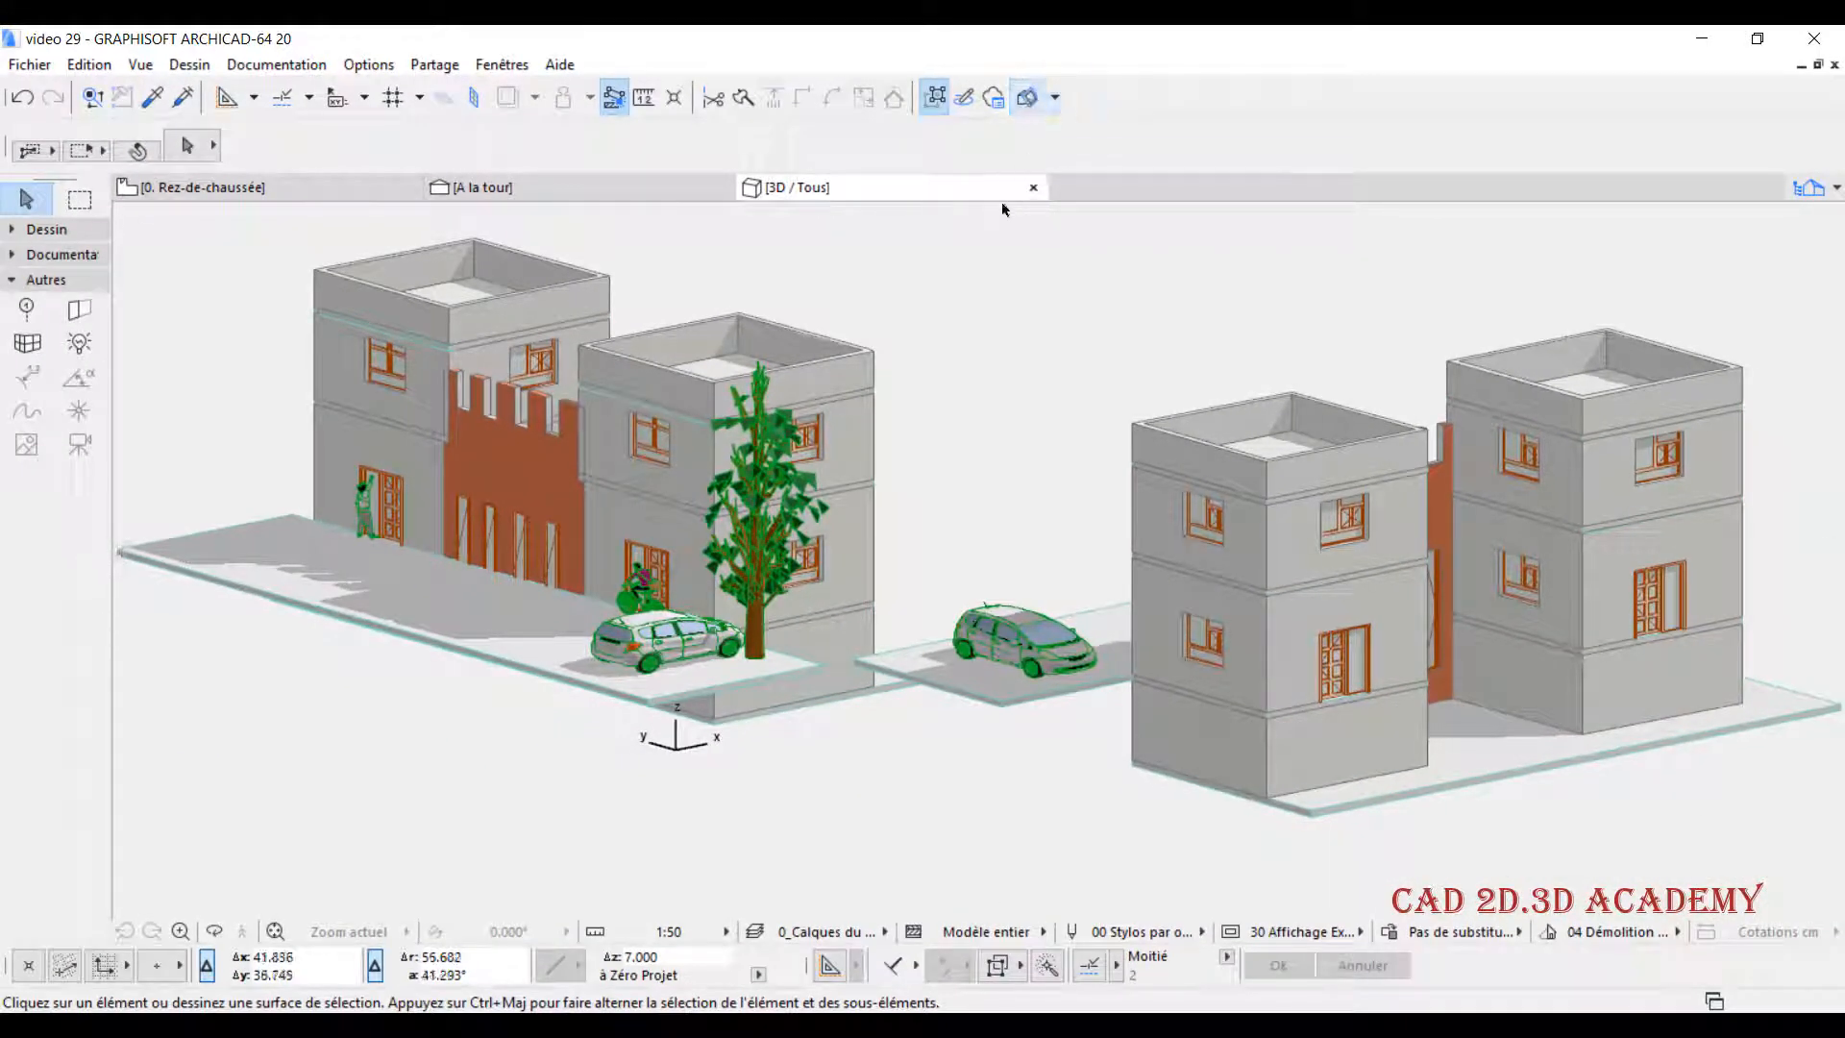
{"action": "left_click", "coordinate": [1028, 98]}
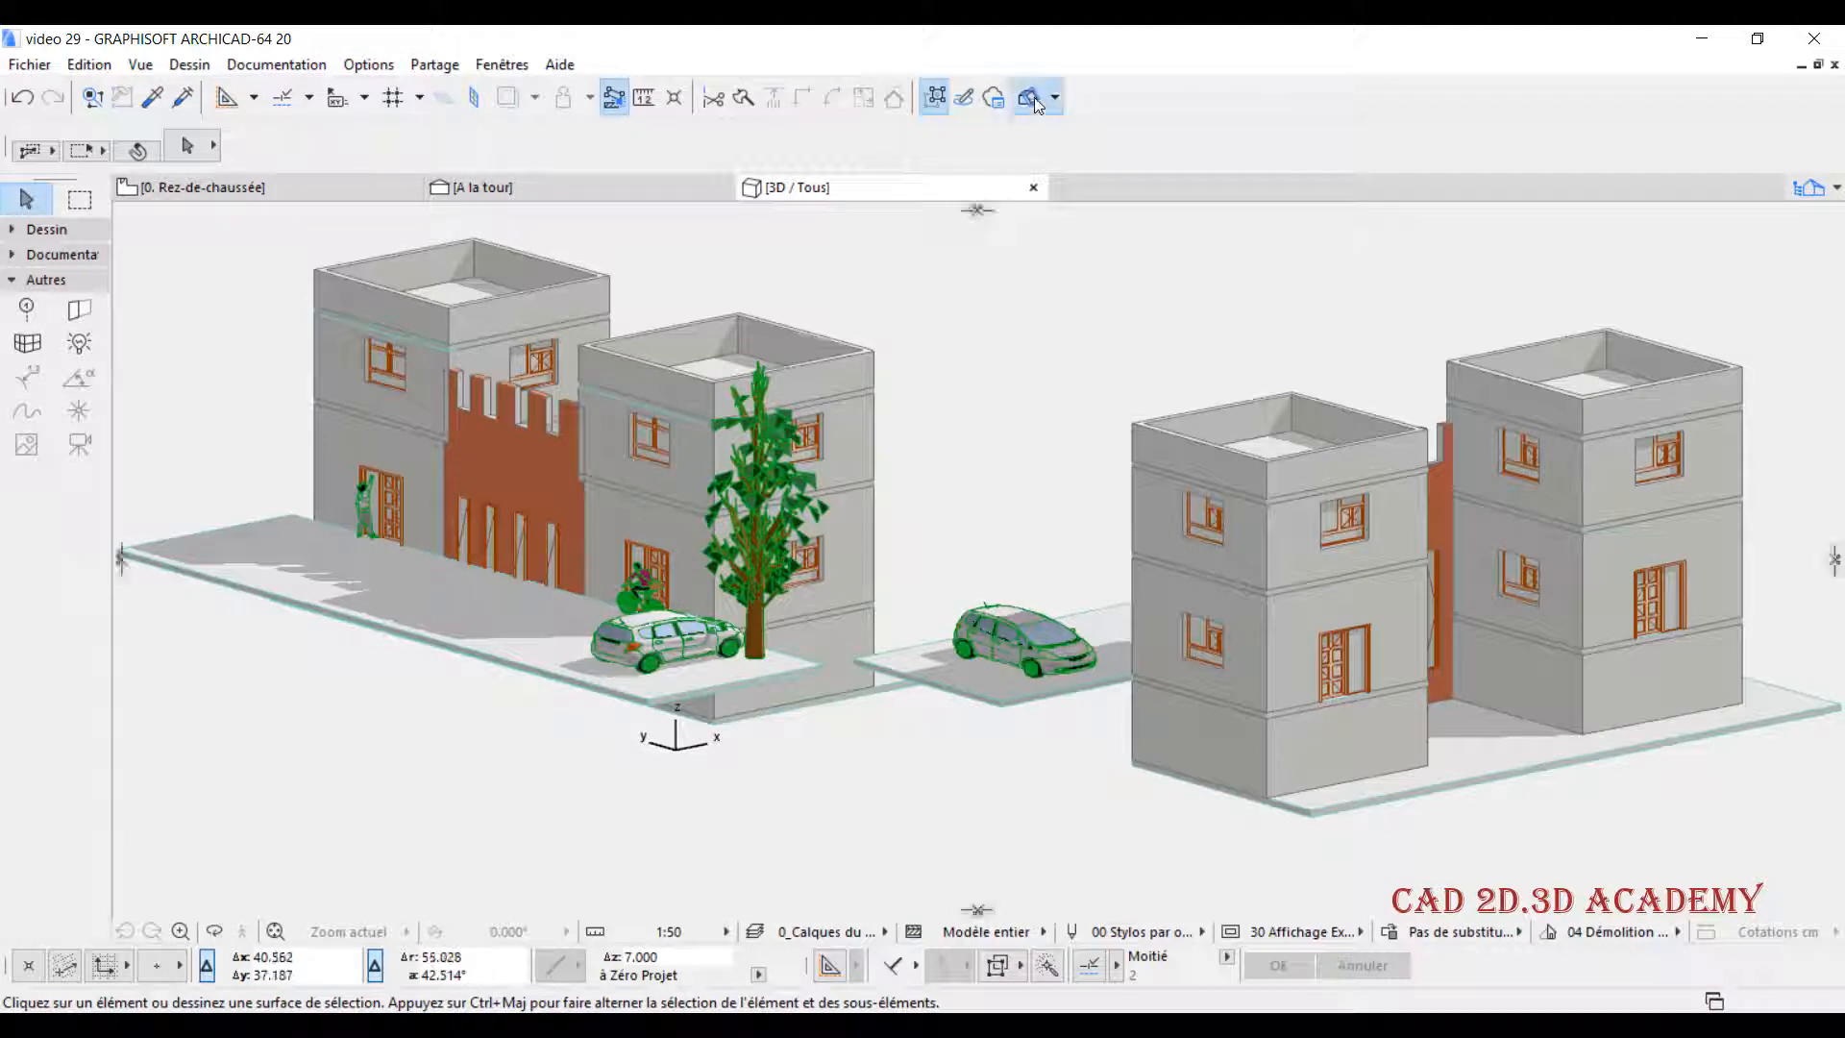
- Place a horizontal cutting plane through the buildings at a height of about 1.24 m and complete the 3D cut
{"action": "left_click", "coordinate": [977, 211]}
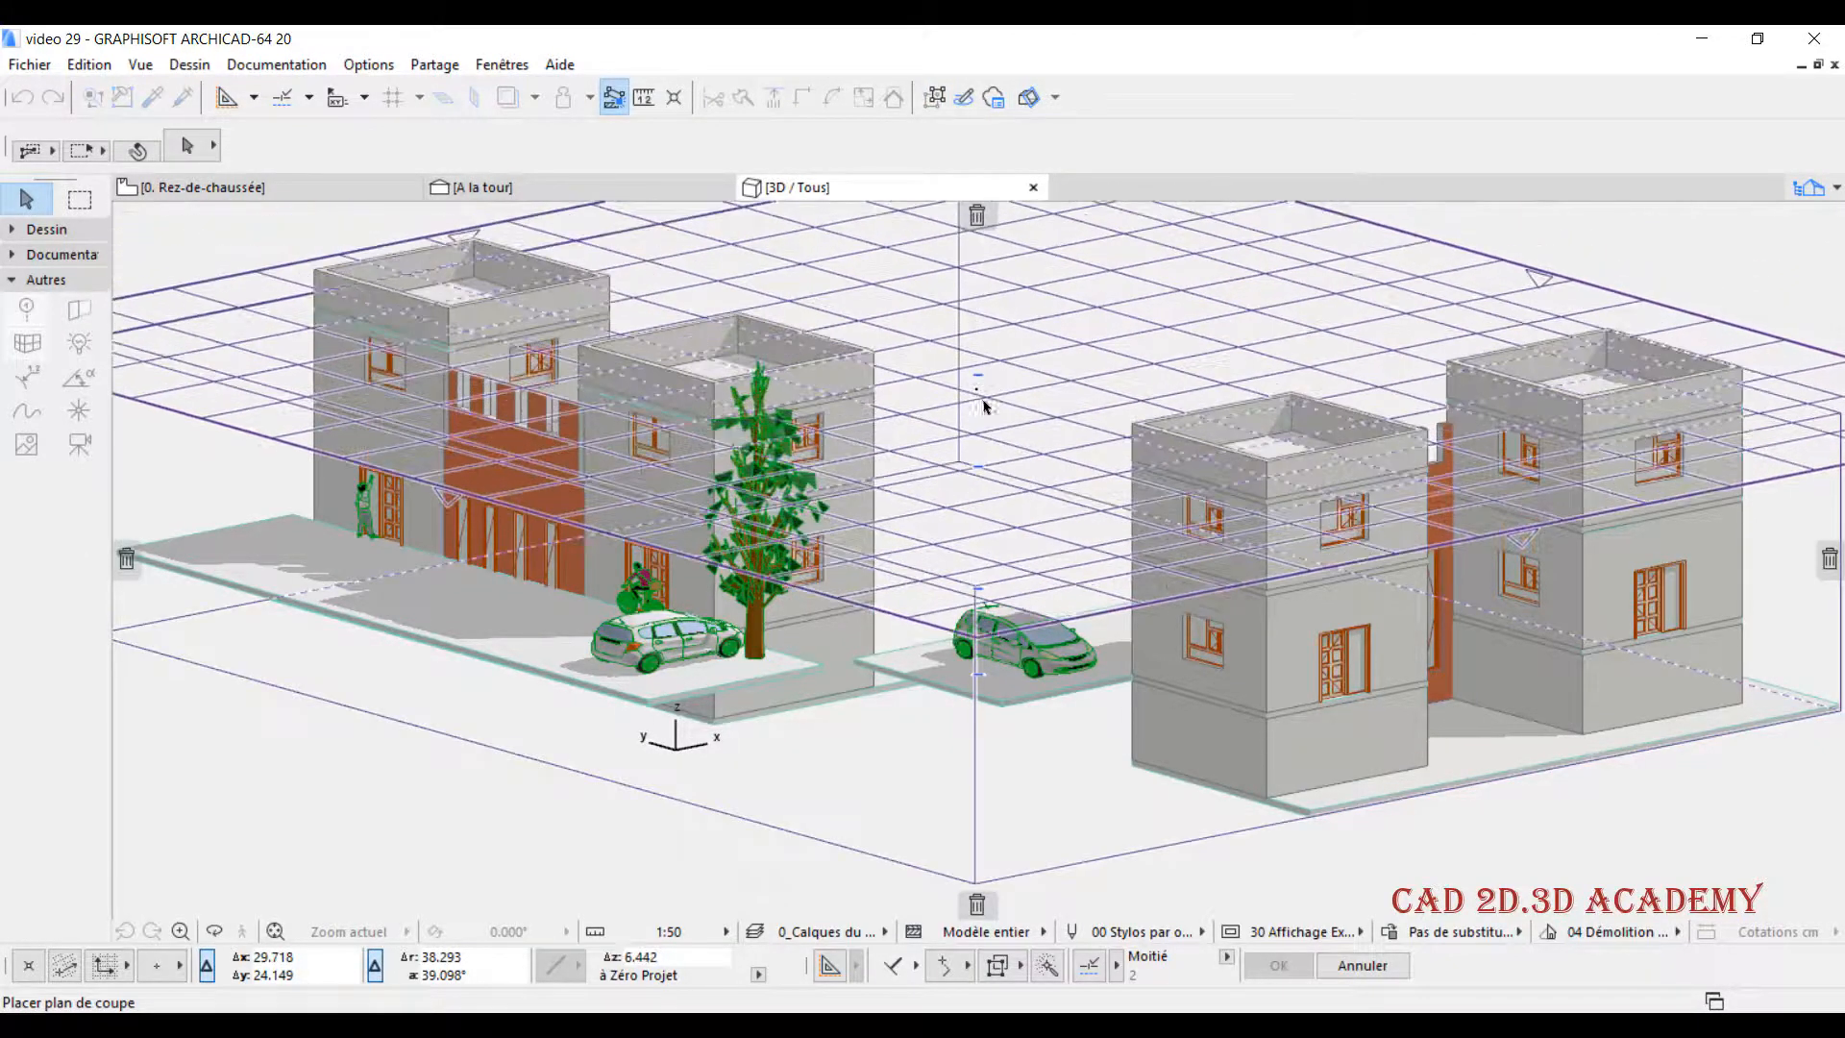
{"action": "left_click", "coordinate": [1004, 549]}
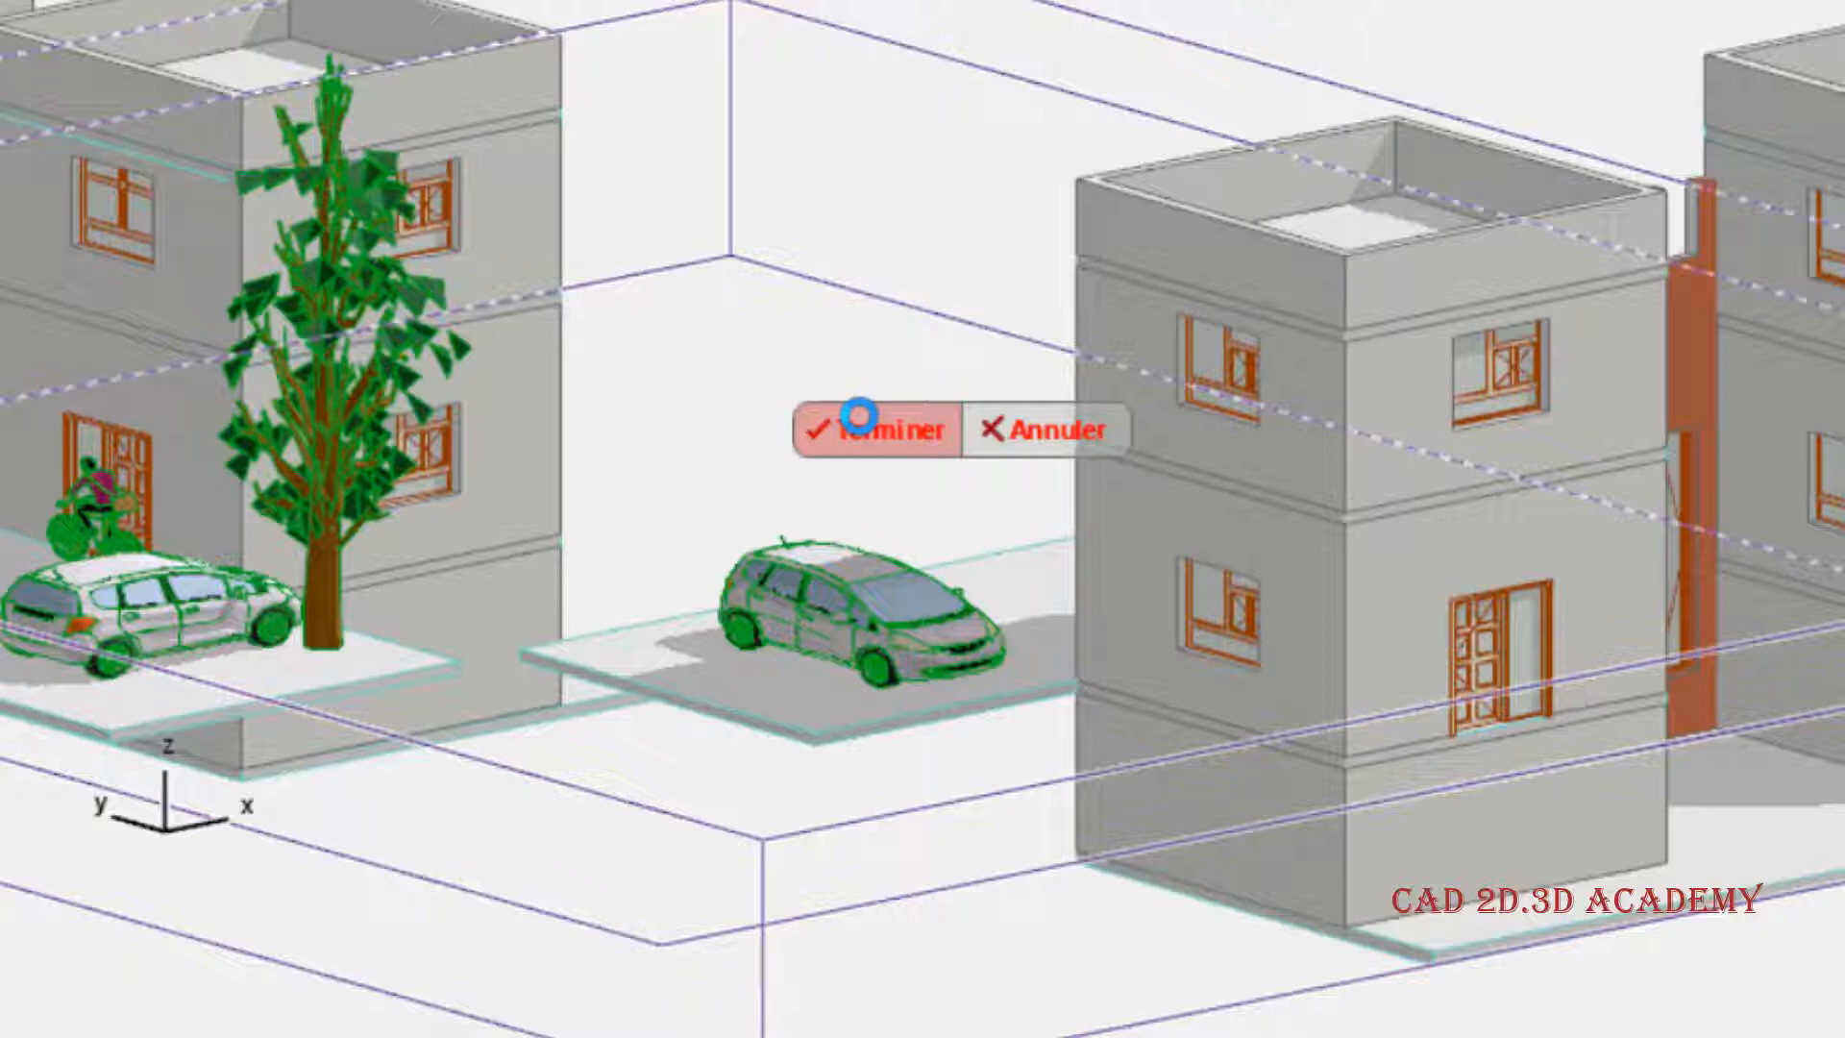
{"action": "left_click", "coordinate": [858, 416]}
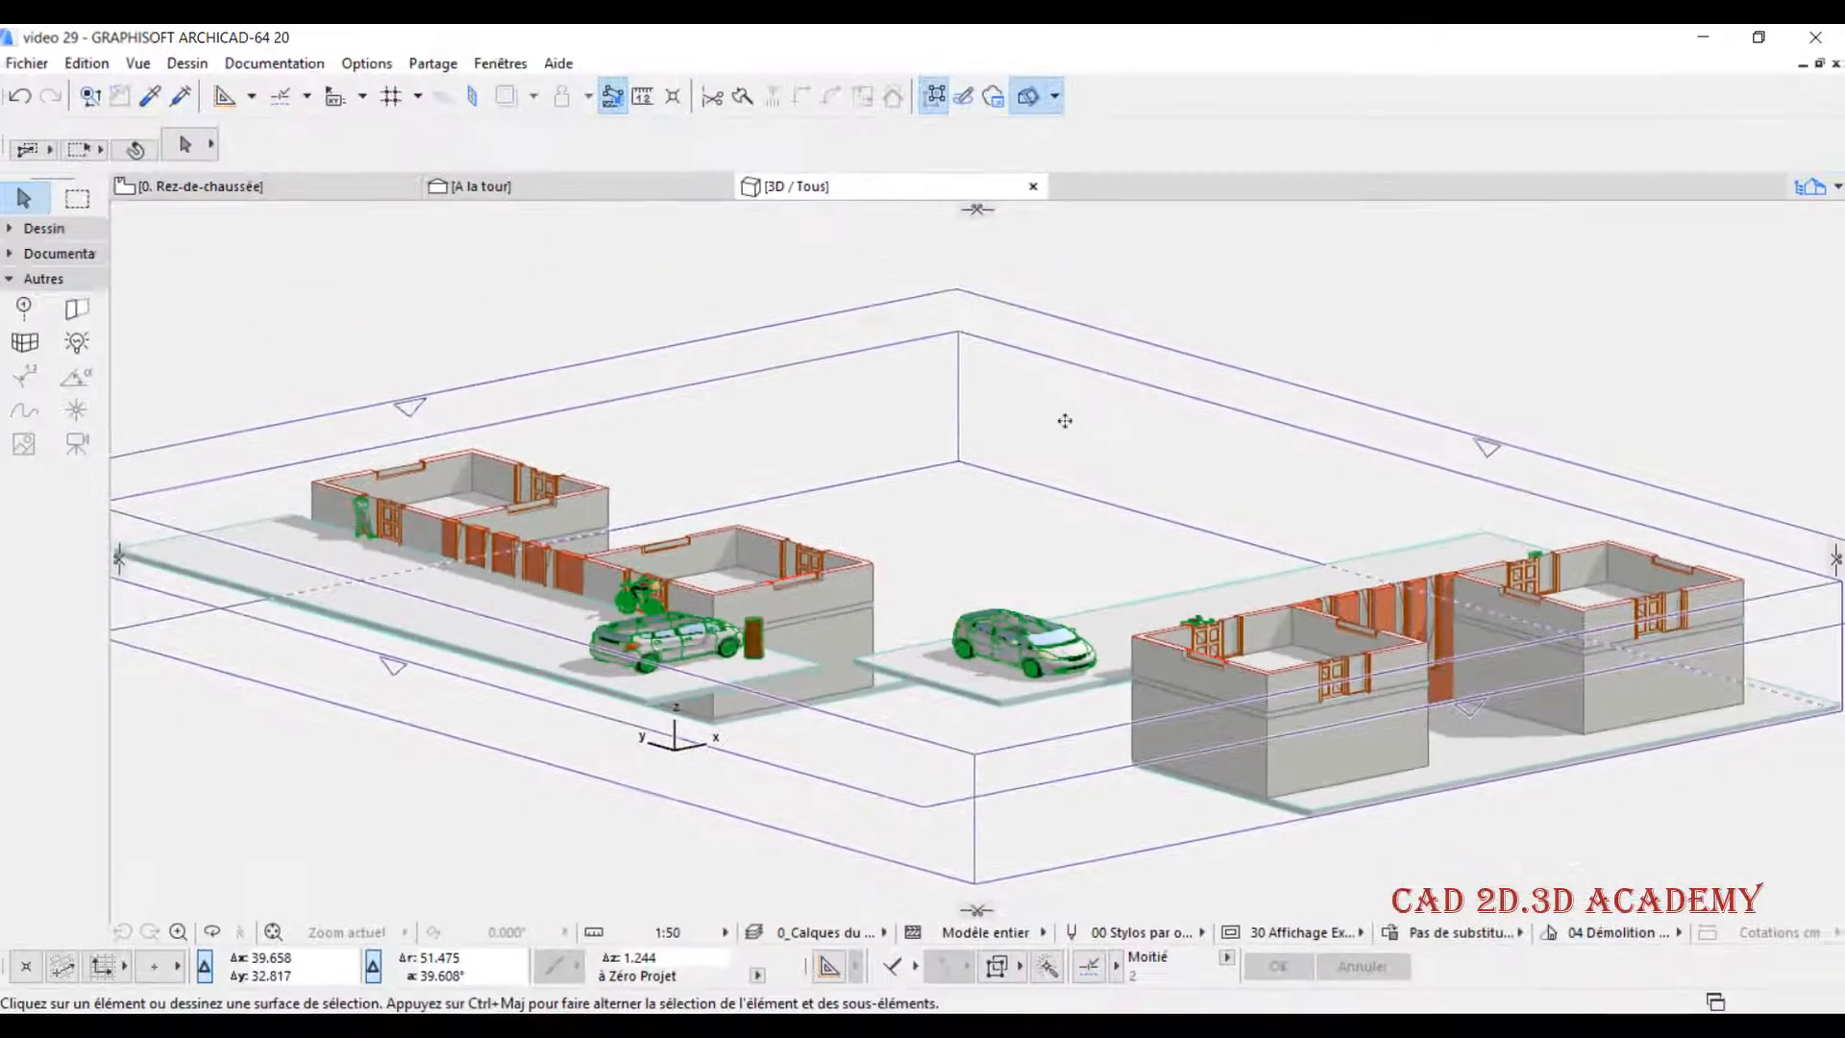
- Set the 3D window's modelling engine to OpenGL in the Options Fenêtre 3D settings
{"action": "scroll", "coordinate": [1045, 644], "scroll_direction": "up", "scroll_amount": 5}
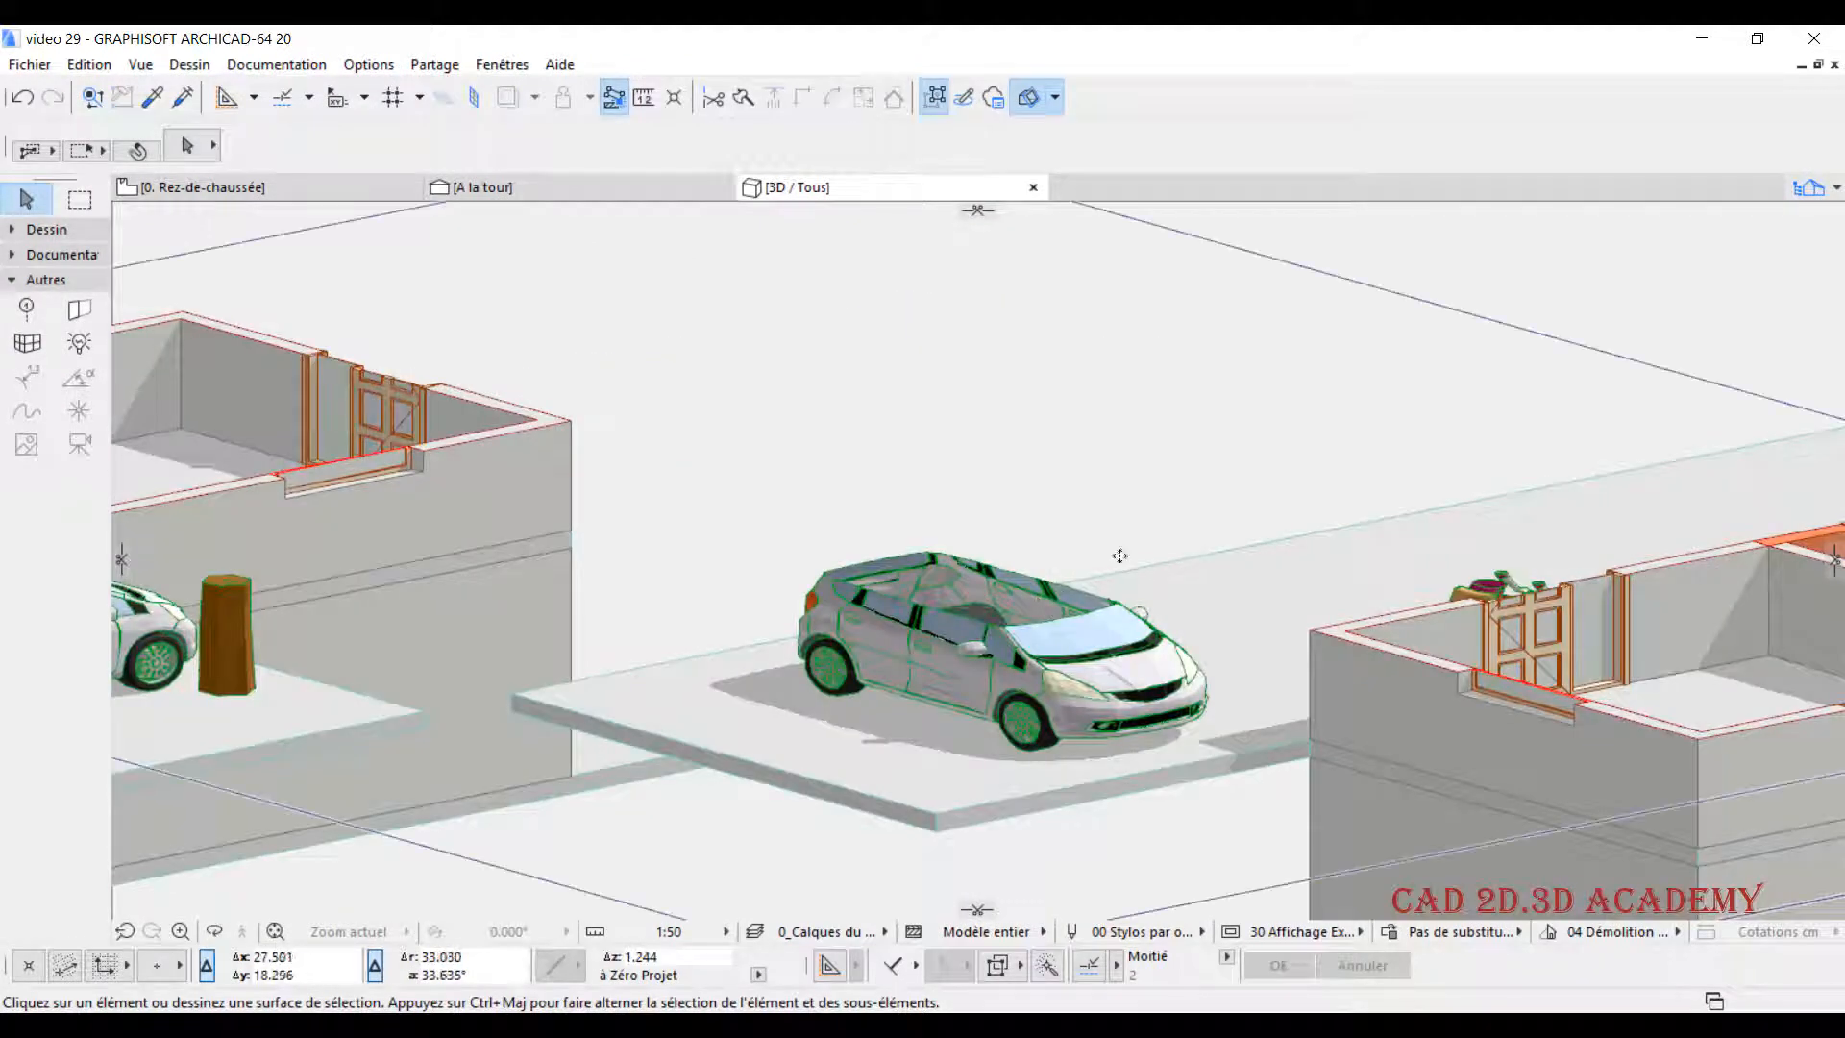
{"action": "scroll", "coordinate": [1103, 533], "scroll_direction": "down", "scroll_amount": 2}
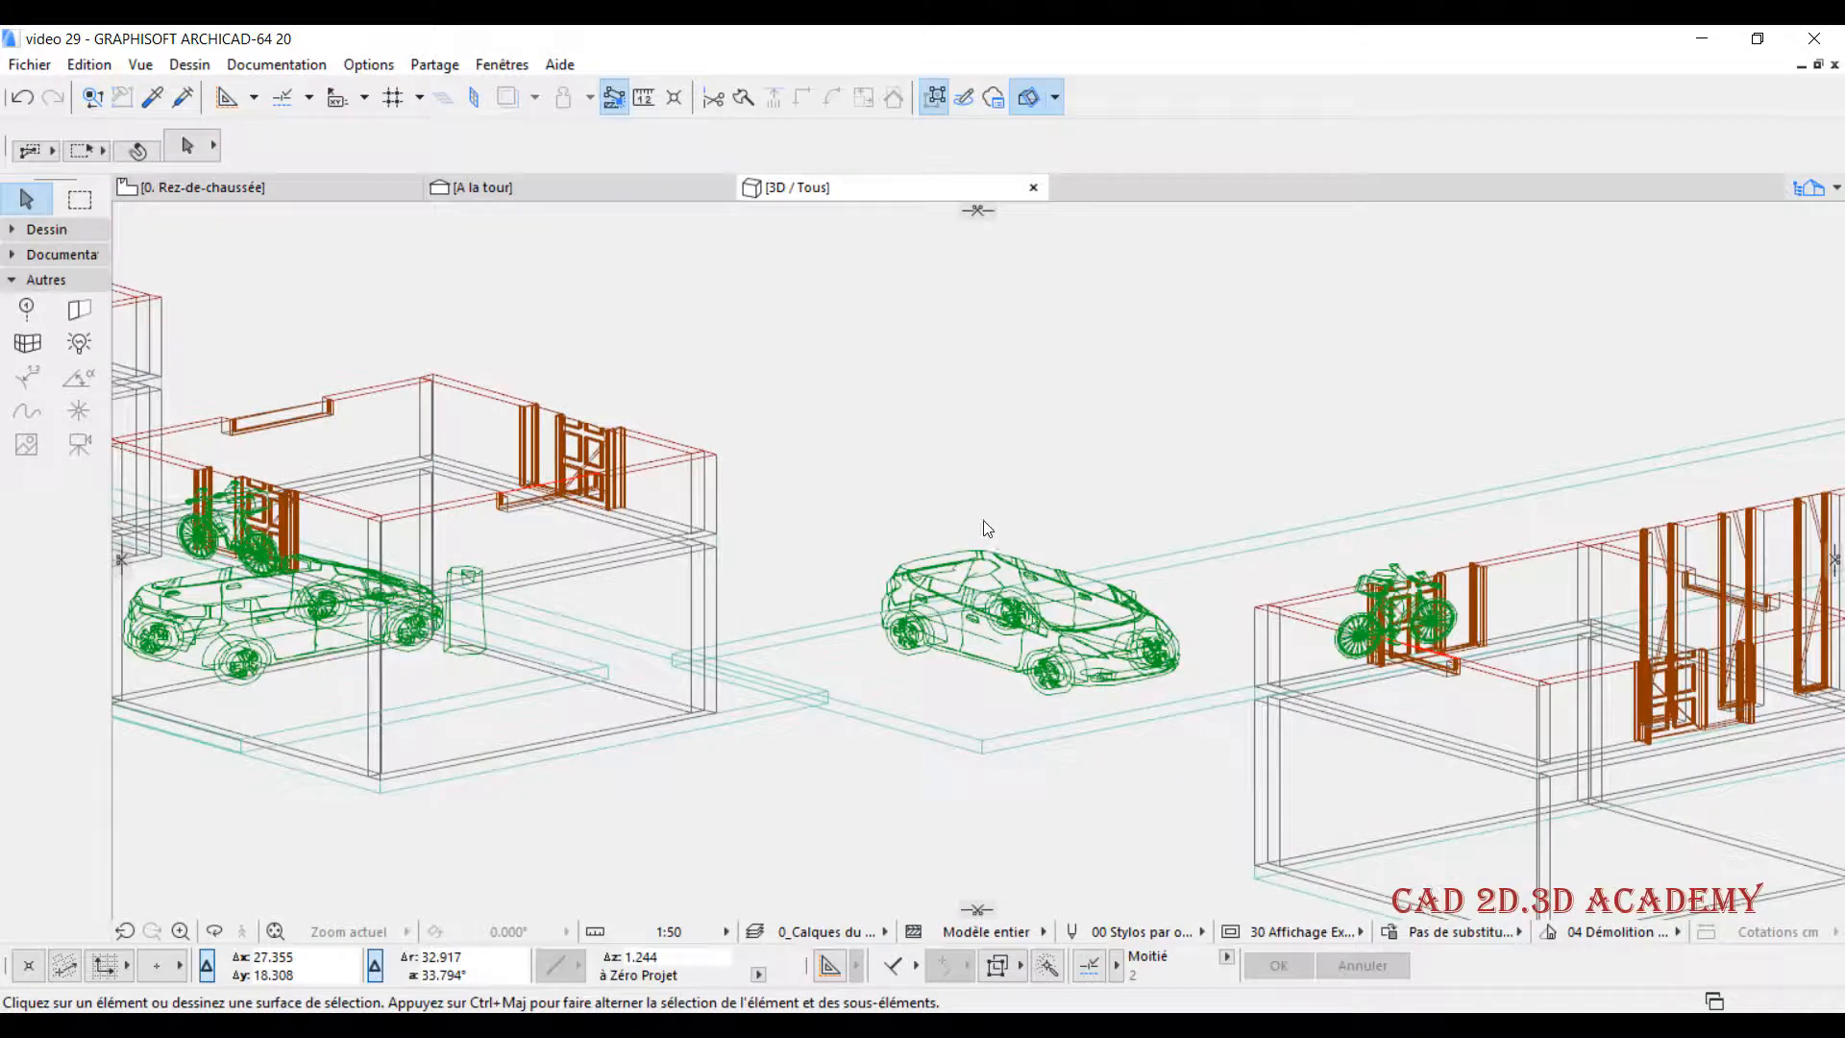
{"action": "scroll", "coordinate": [975, 515], "scroll_direction": "down", "scroll_amount": 5}
{"action": "scroll", "coordinate": [1017, 437], "scroll_direction": "down", "scroll_amount": 3}
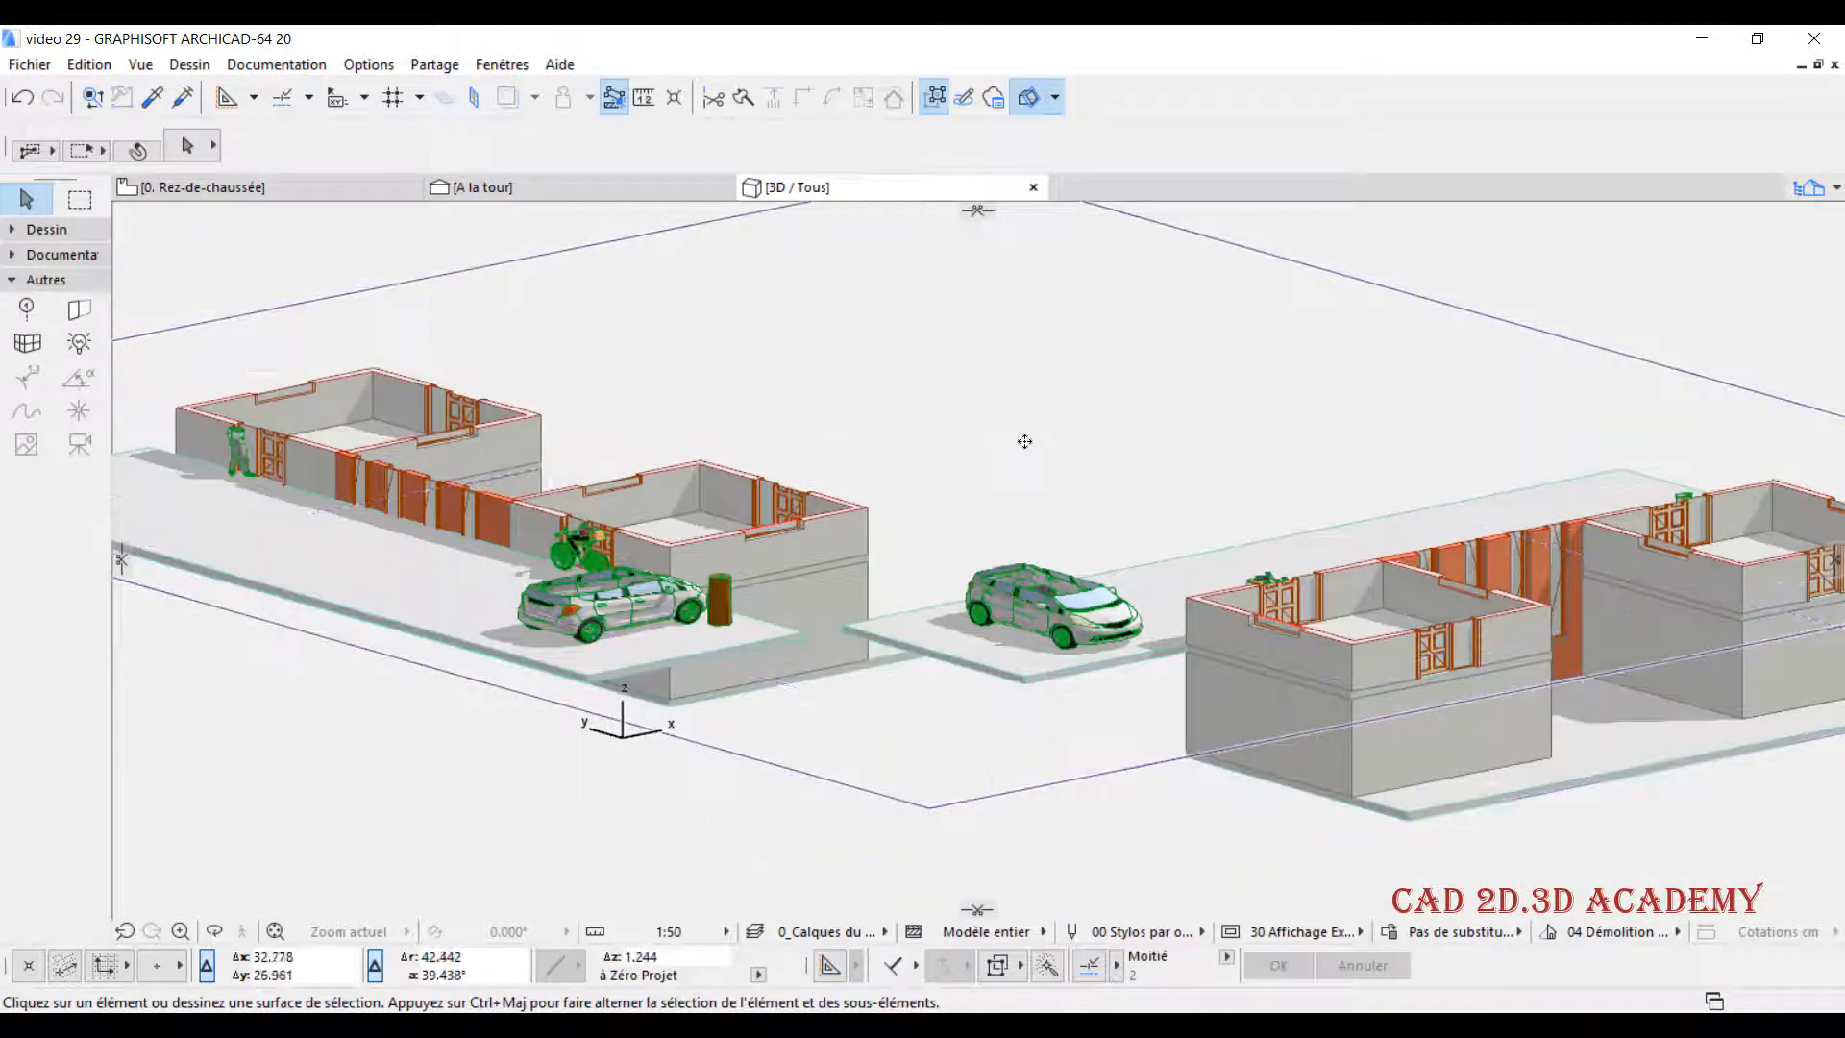
{"action": "scroll", "coordinate": [1019, 442], "scroll_direction": "down", "scroll_amount": 2}
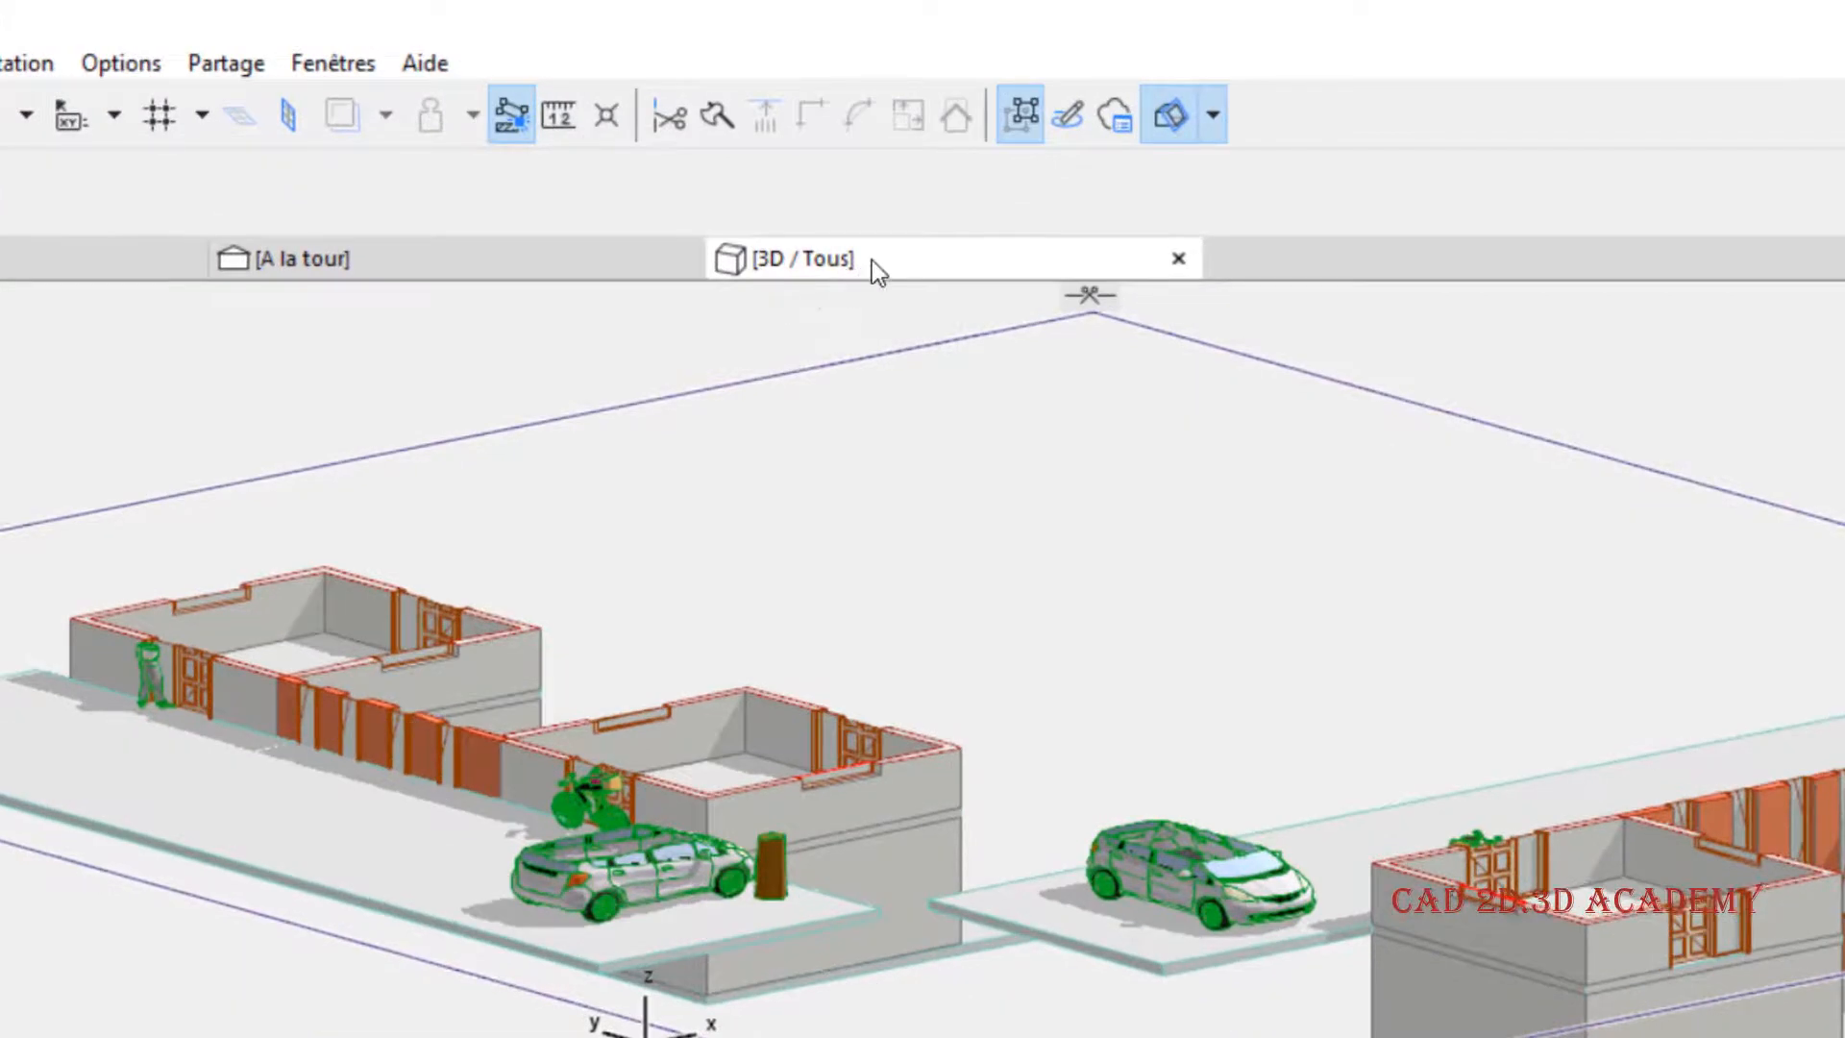
{"action": "right_click", "coordinate": [873, 259]}
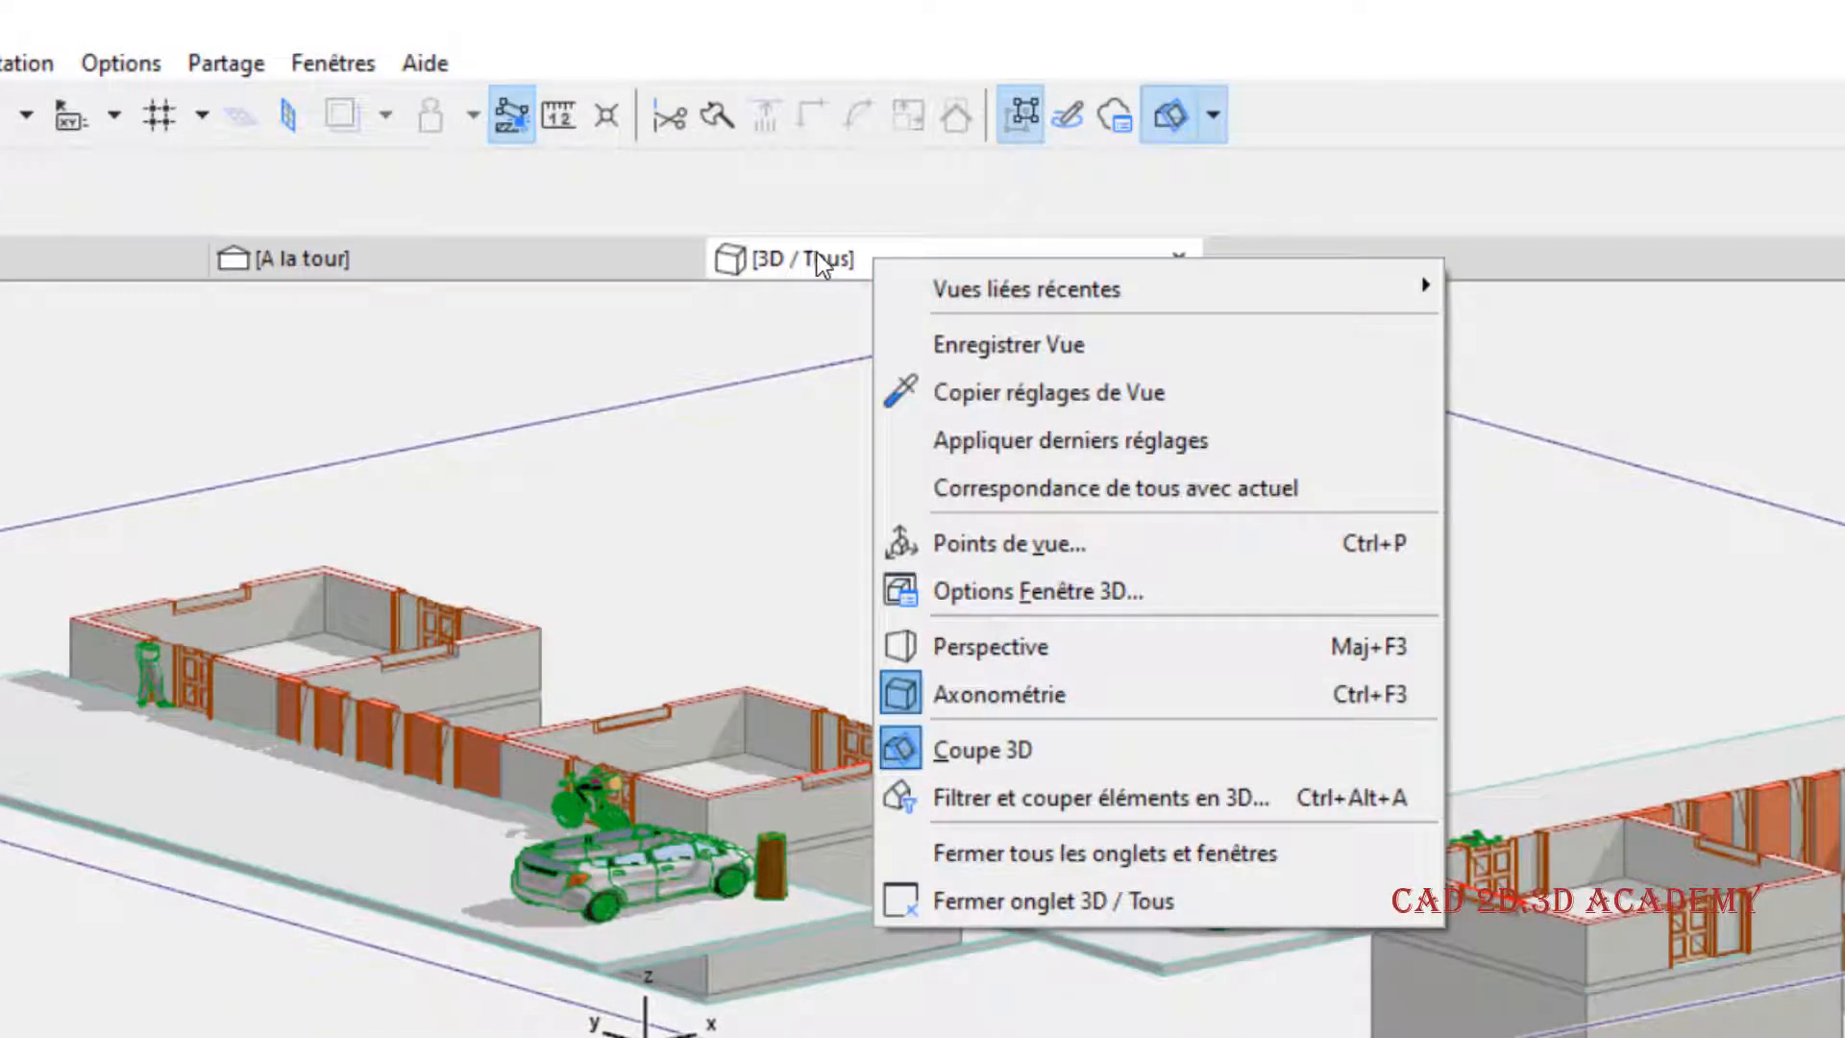
{"action": "left_click", "coordinate": [998, 582]}
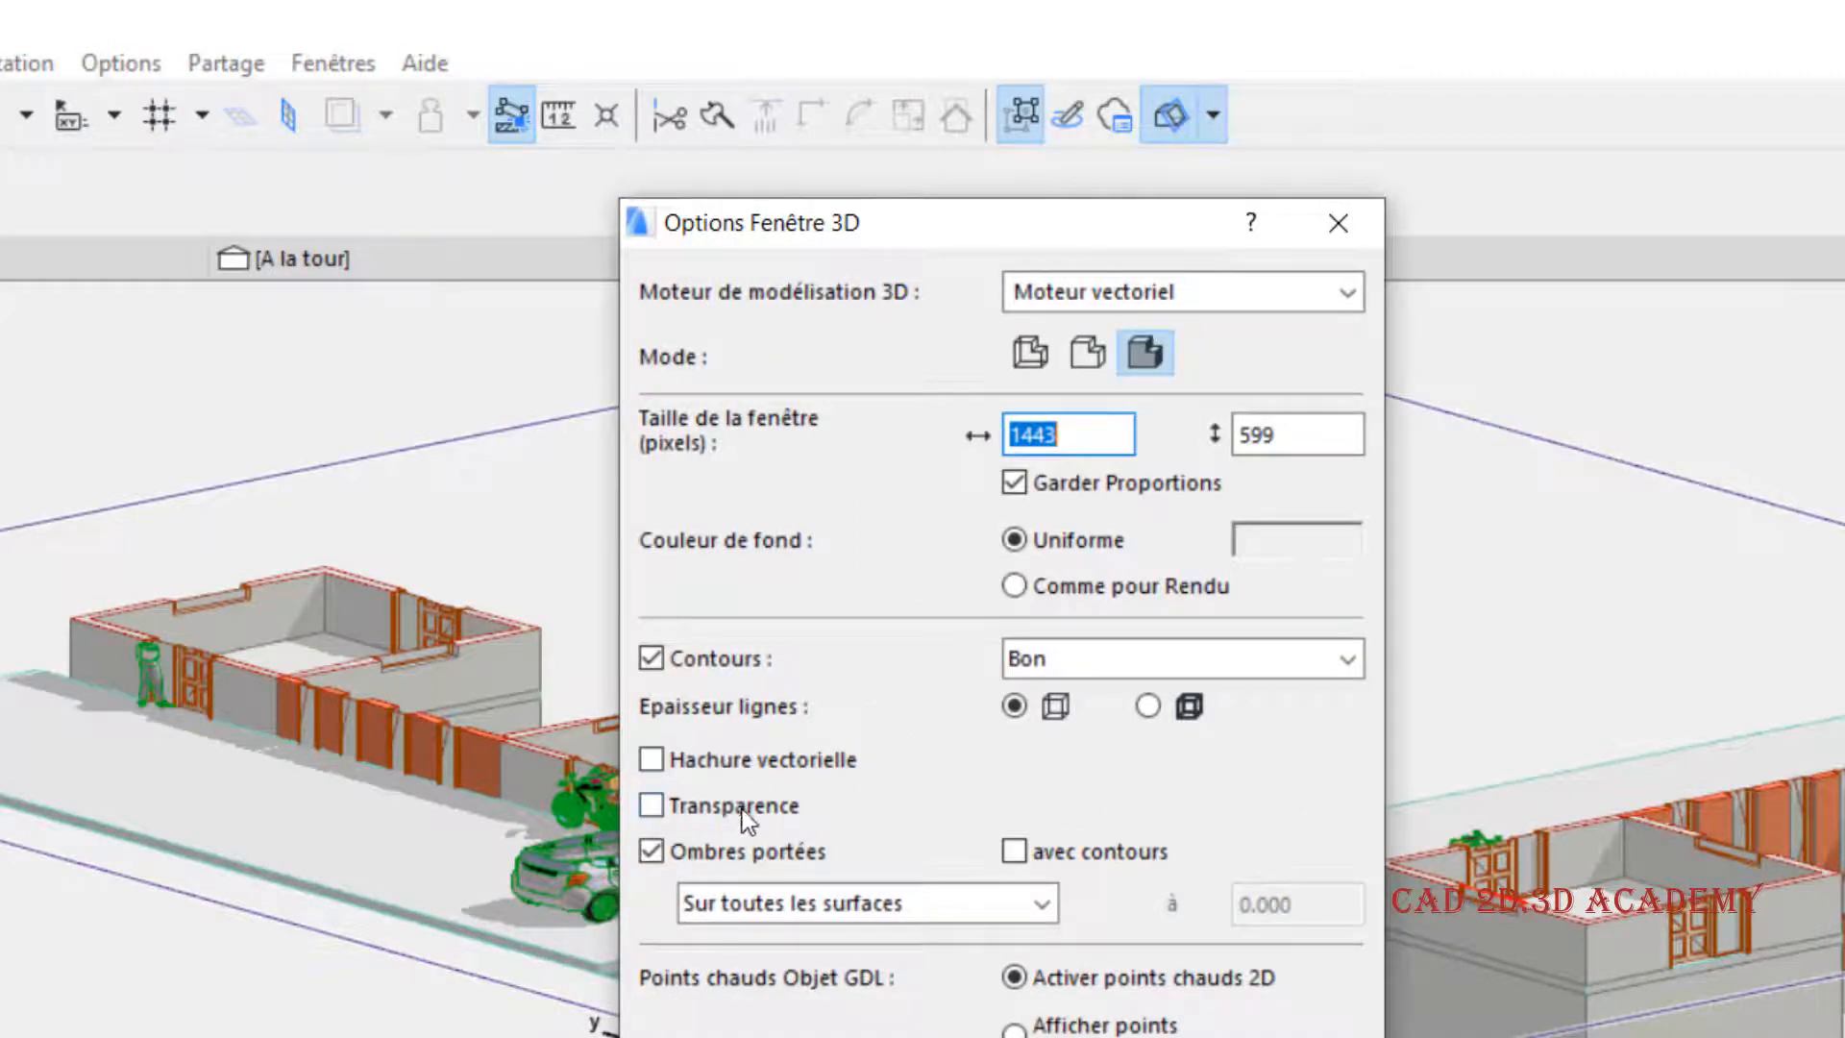
{"action": "left_click", "coordinate": [1105, 289]}
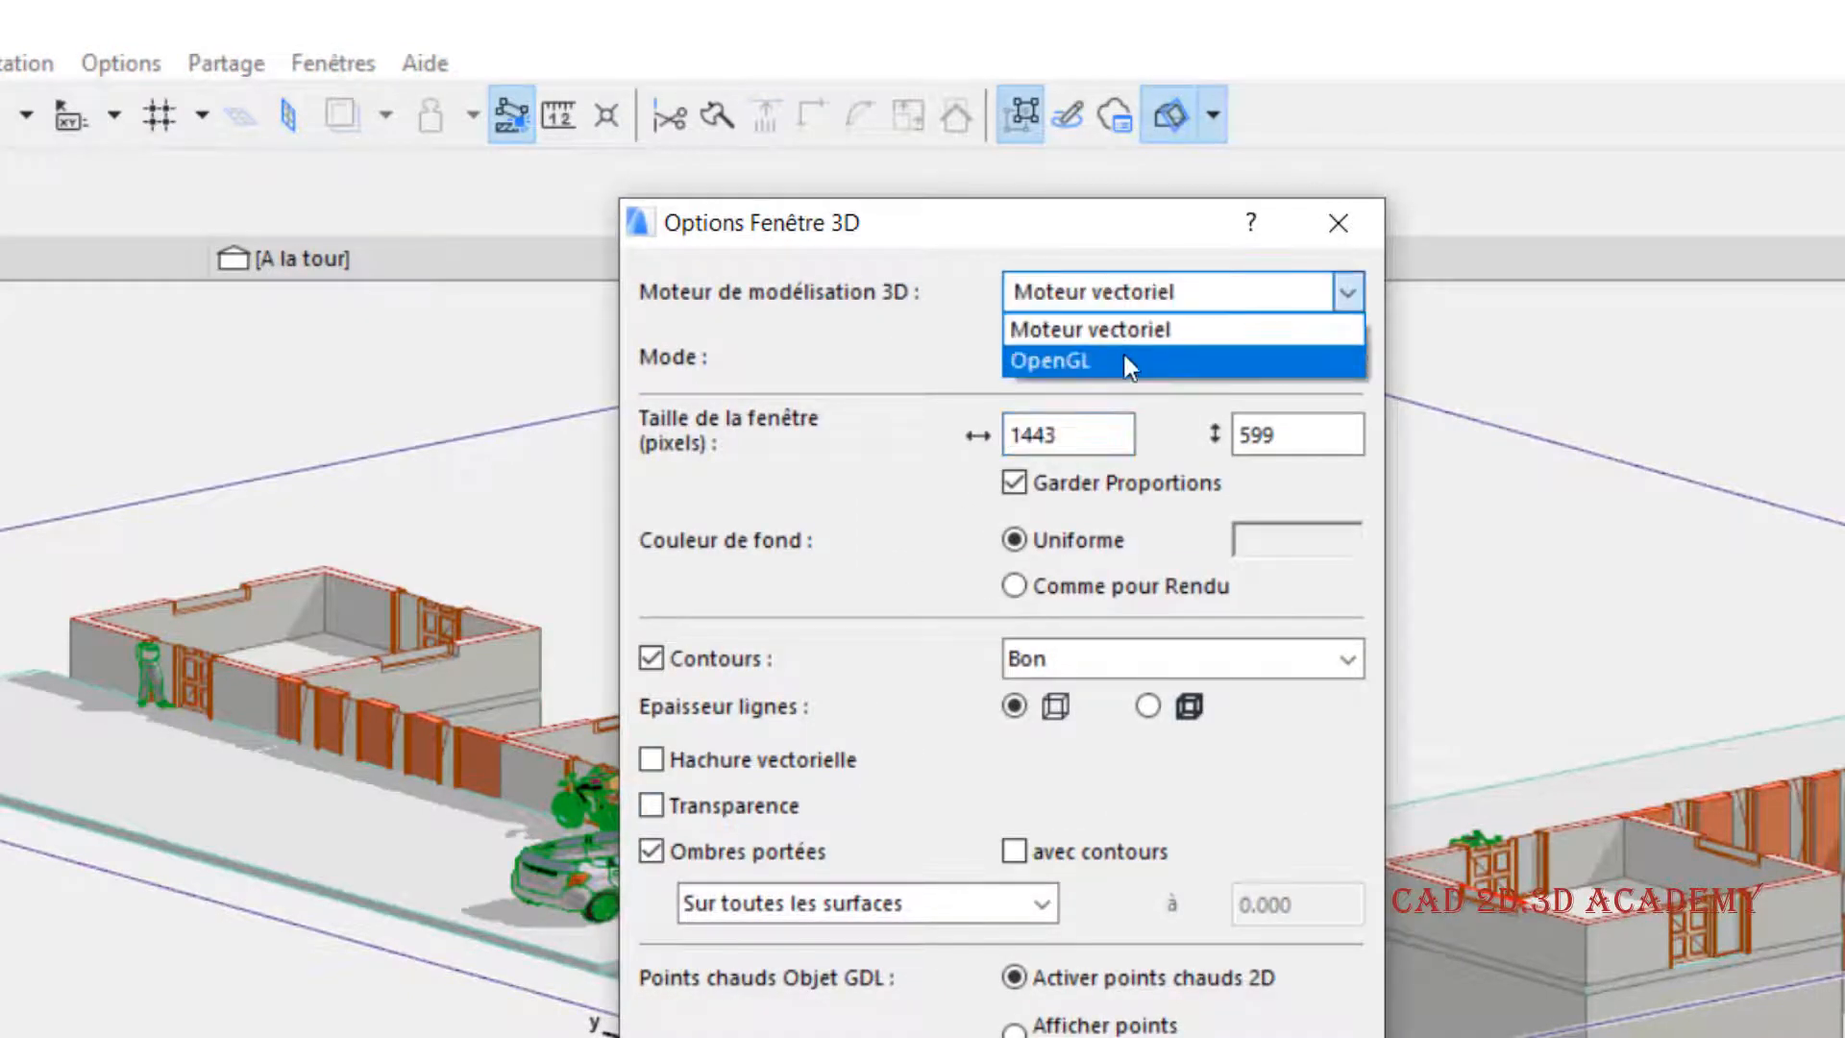
{"action": "left_click", "coordinate": [1126, 361]}
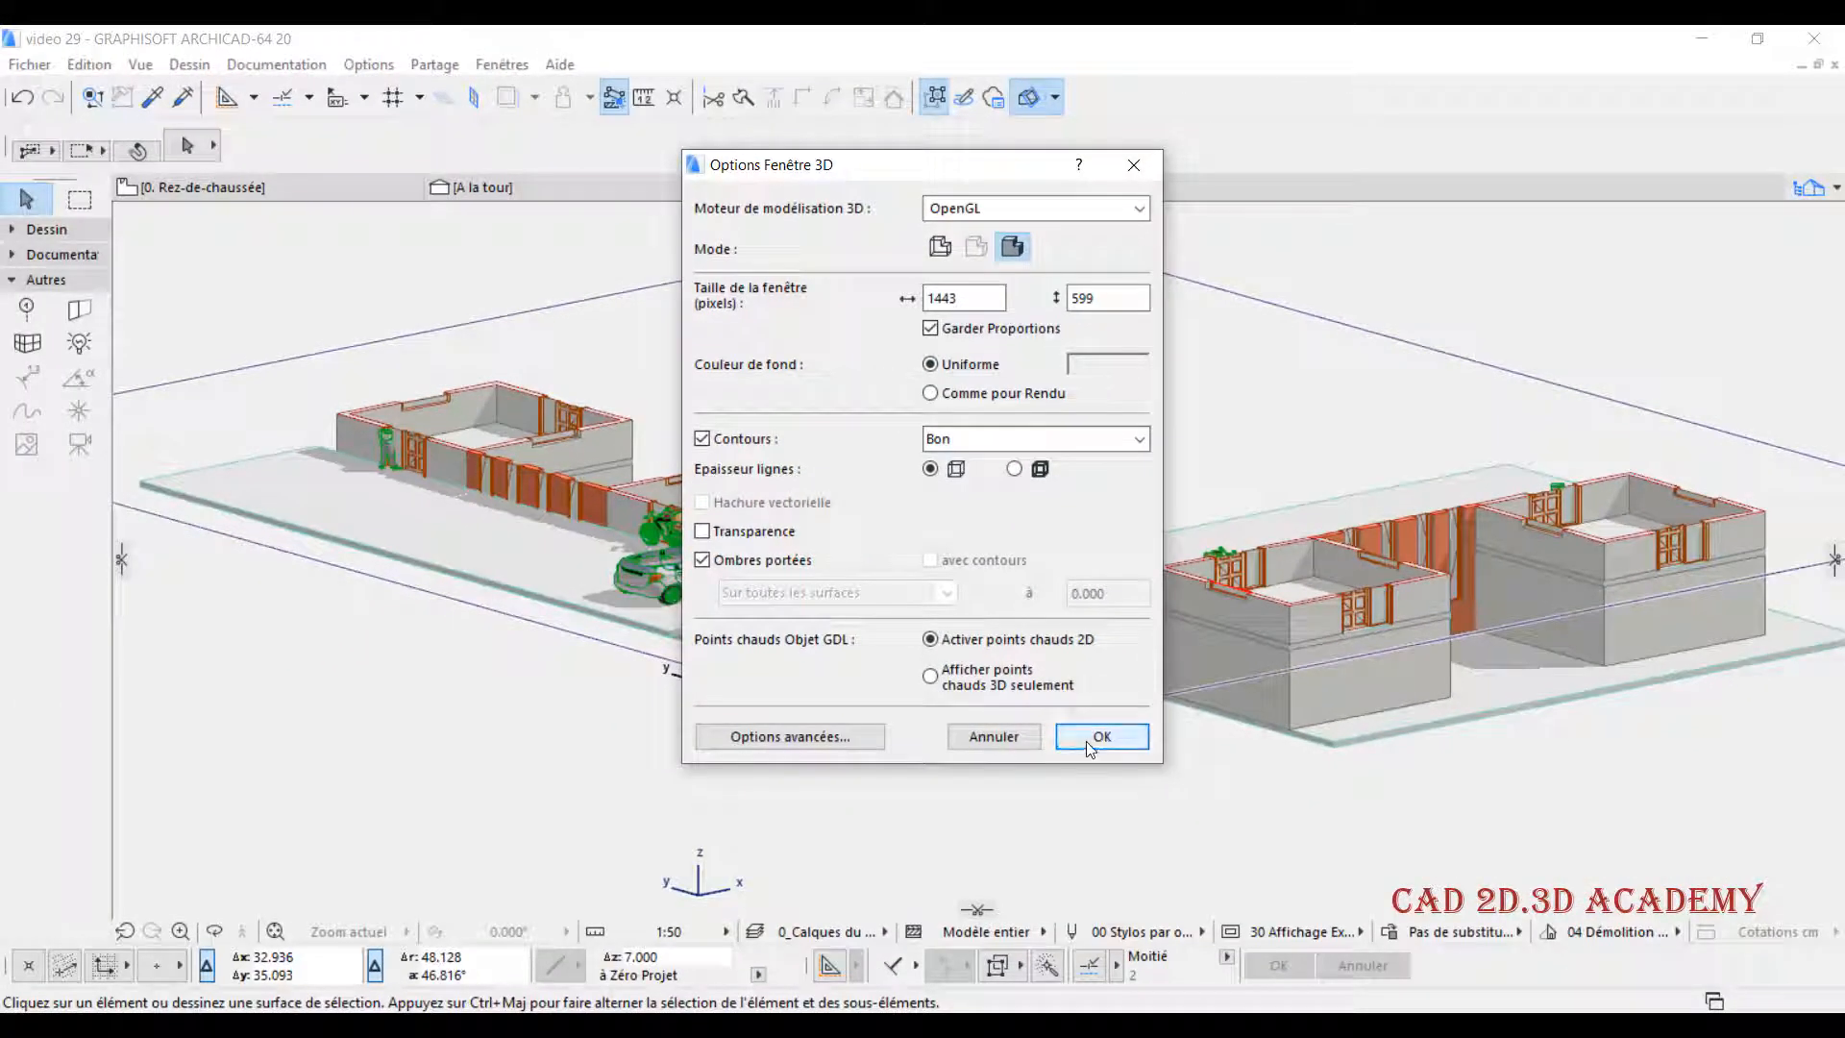
{"action": "left_click", "coordinate": [1090, 742]}
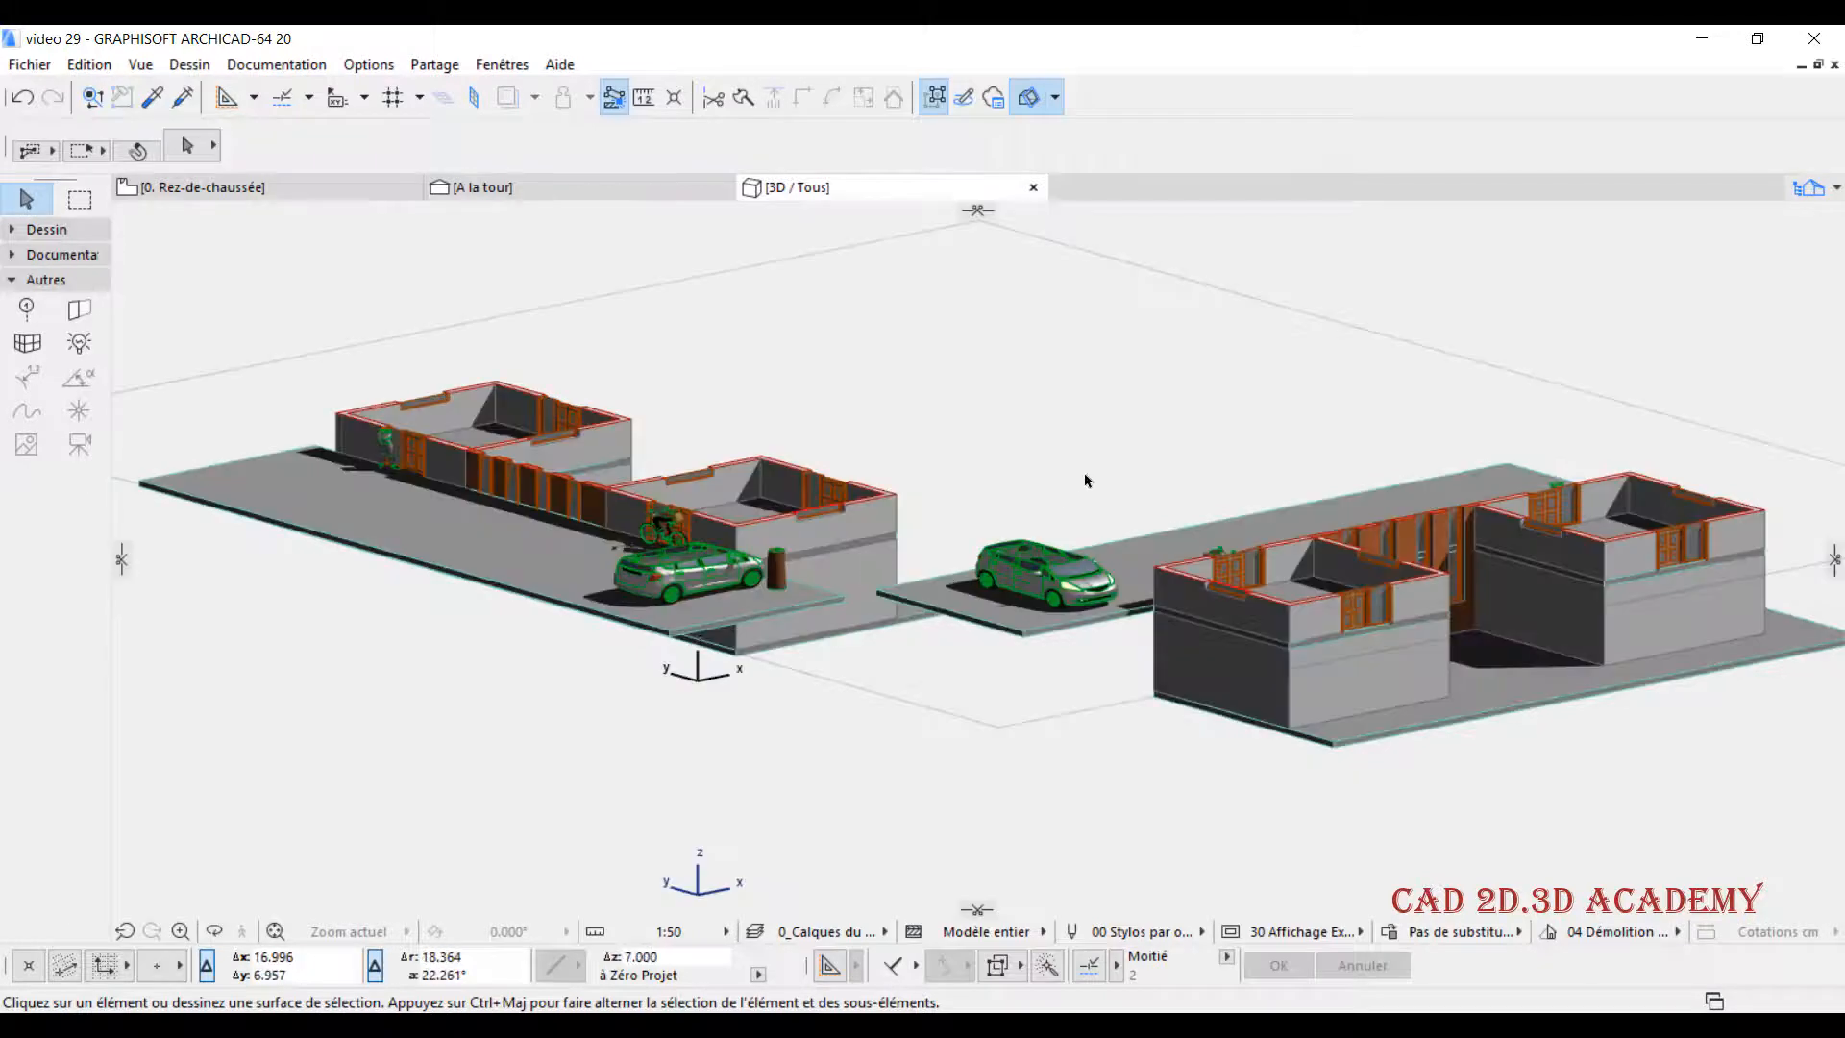
- Raise the horizontal cutting plane in stages to about 4.36 m and complete the cut
{"action": "middle_click_drag", "start_coordinate": [1158, 426], "coordinate": [1058, 420]}
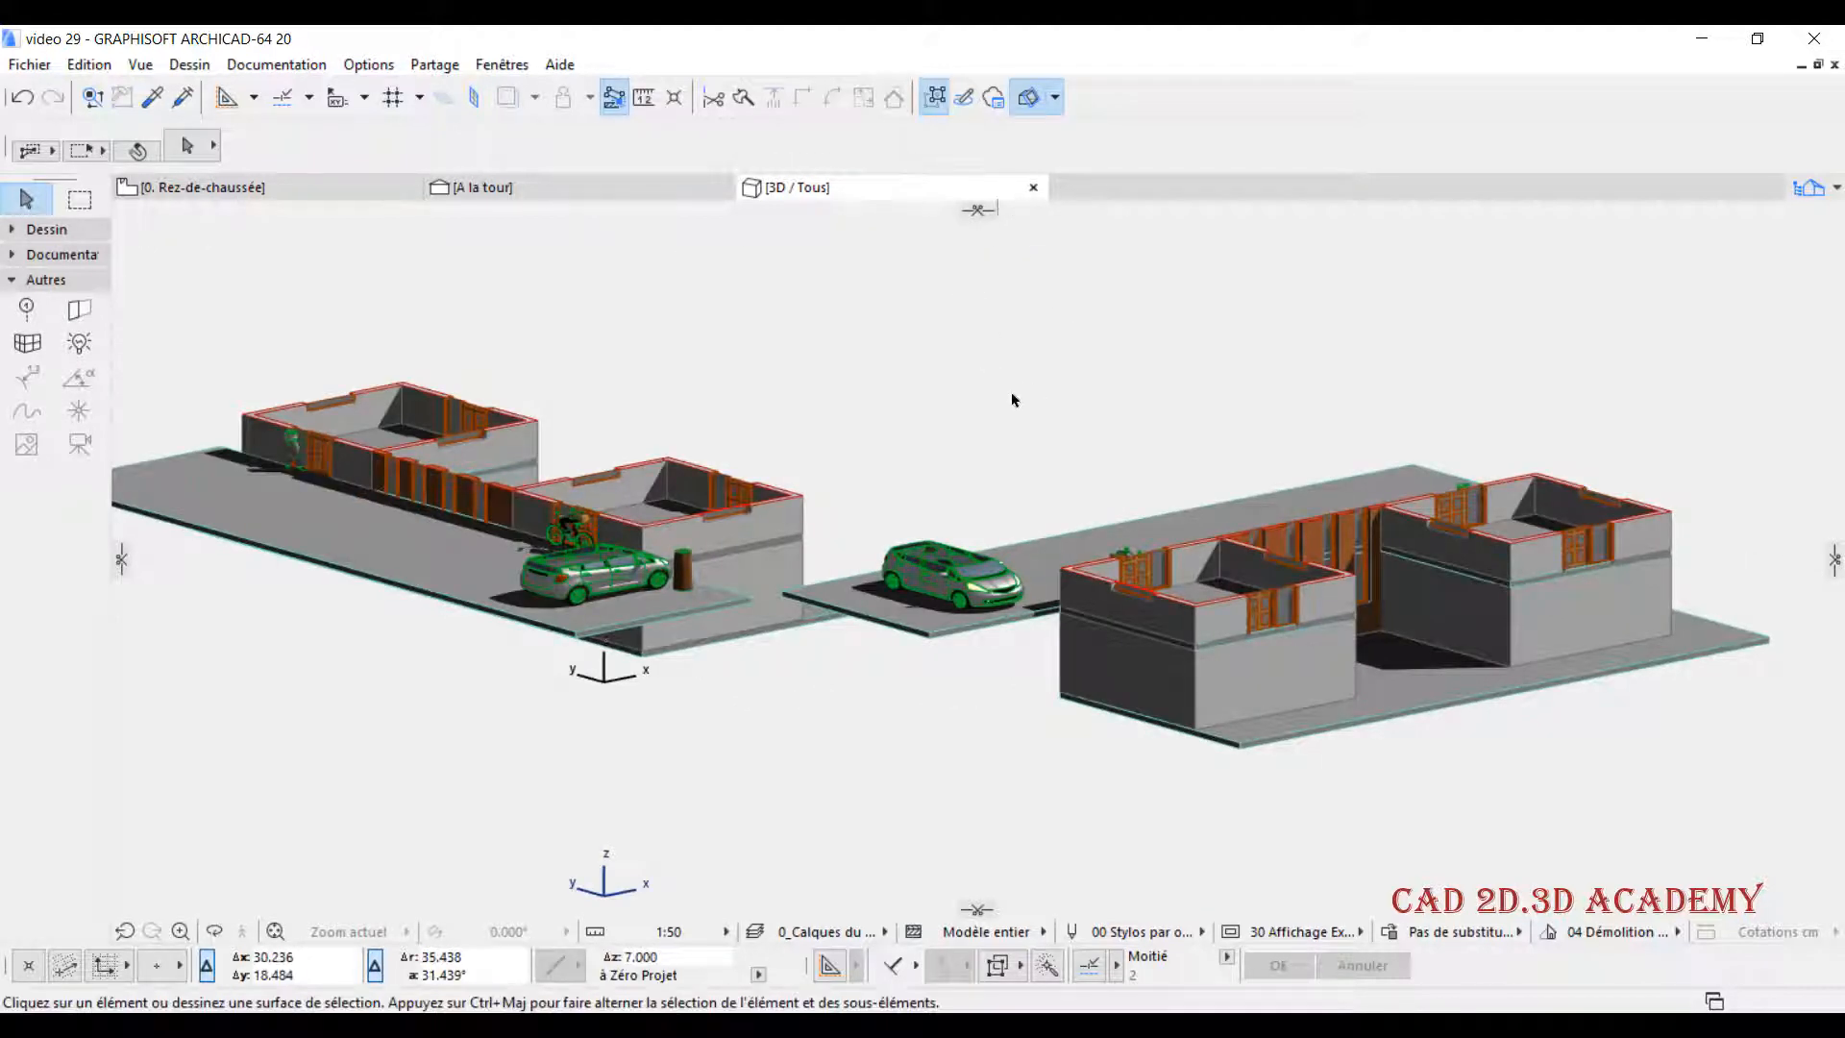
{"action": "scroll", "coordinate": [845, 485], "scroll_direction": "down", "scroll_amount": 1}
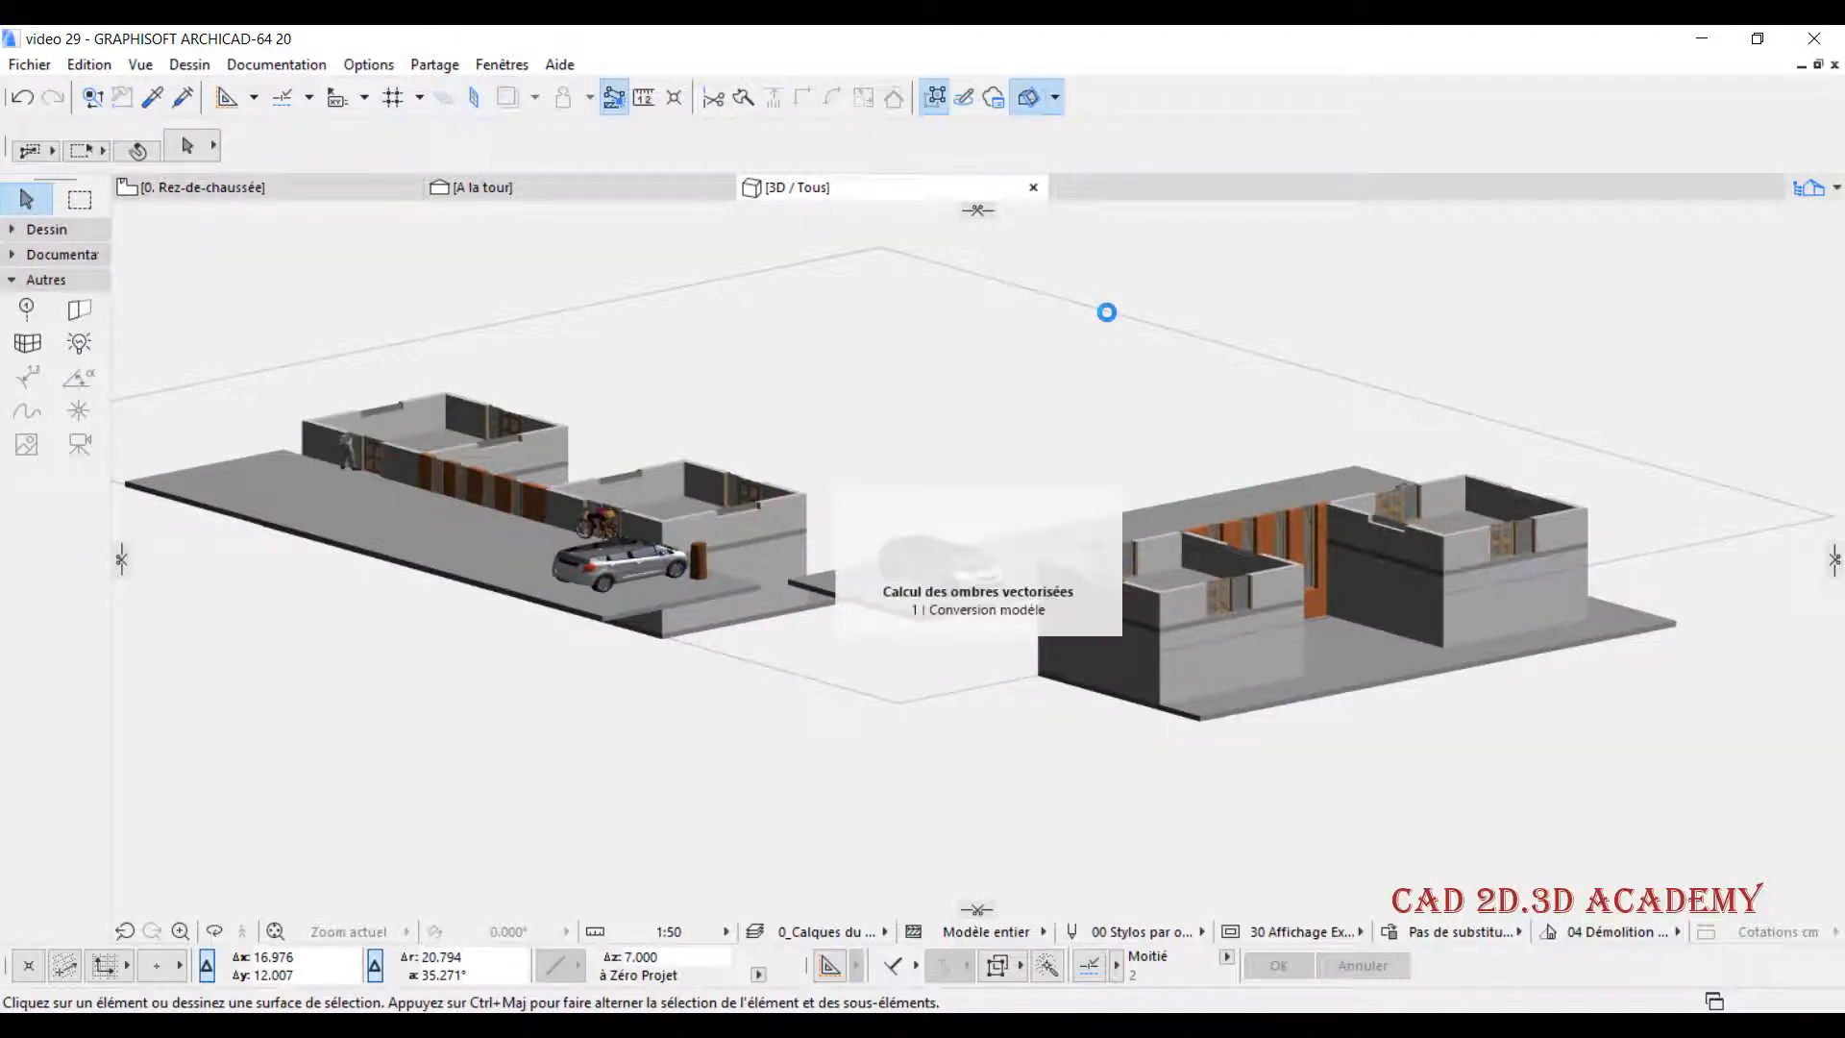
{"action": "left_click", "coordinate": [1108, 312]}
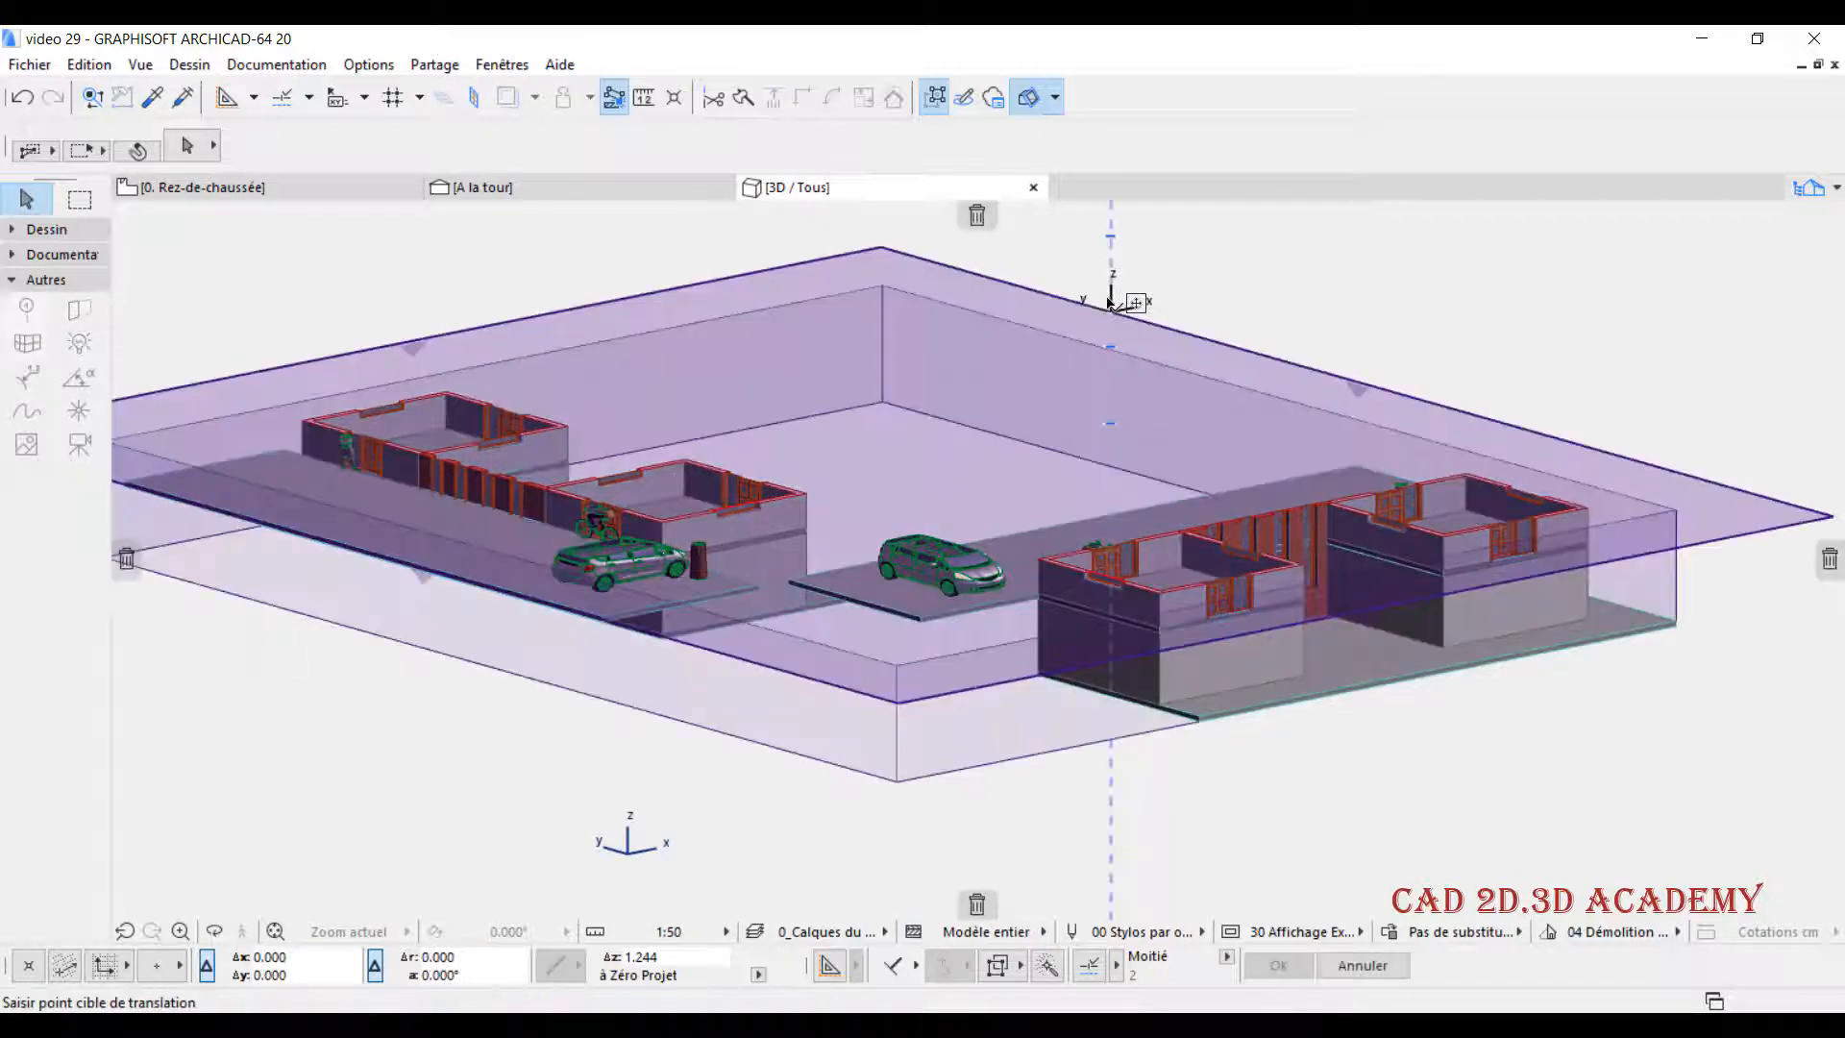
{"action": "left_click", "coordinate": [1112, 296]}
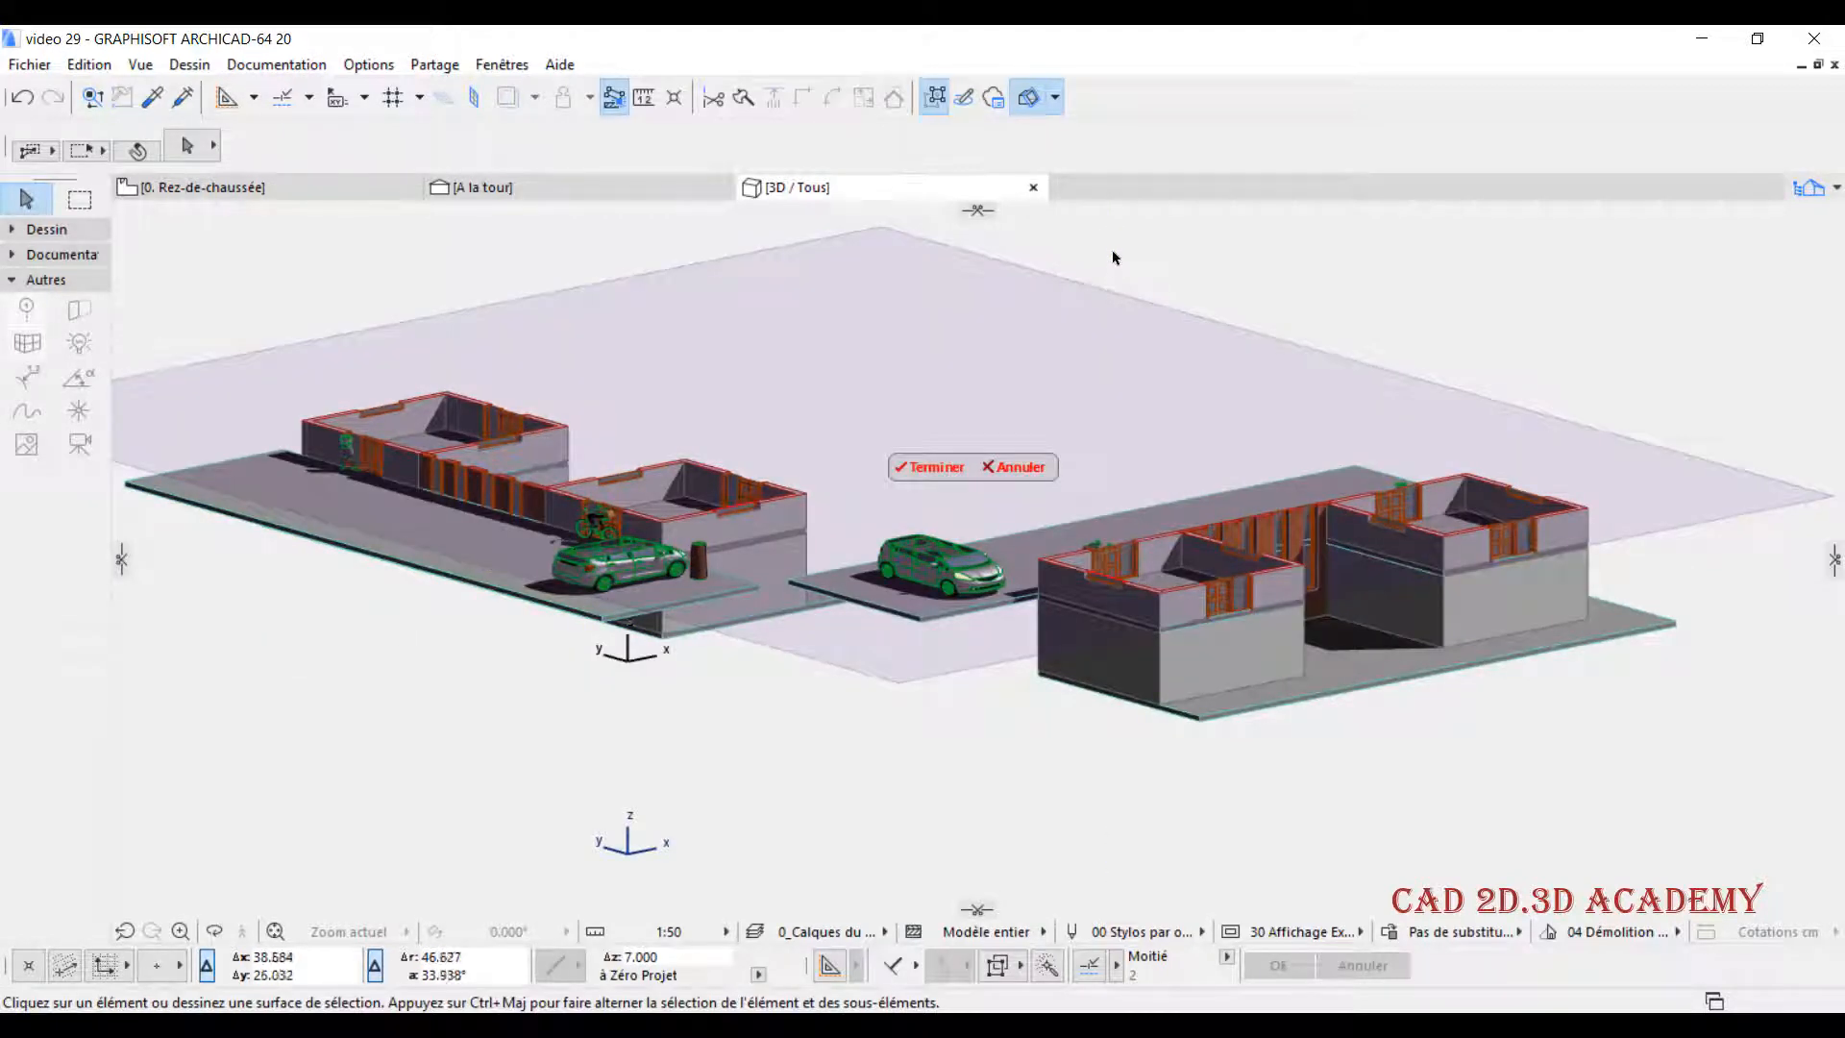
{"action": "left_click", "coordinate": [1096, 263]}
{"action": "left_click", "coordinate": [1096, 263]}
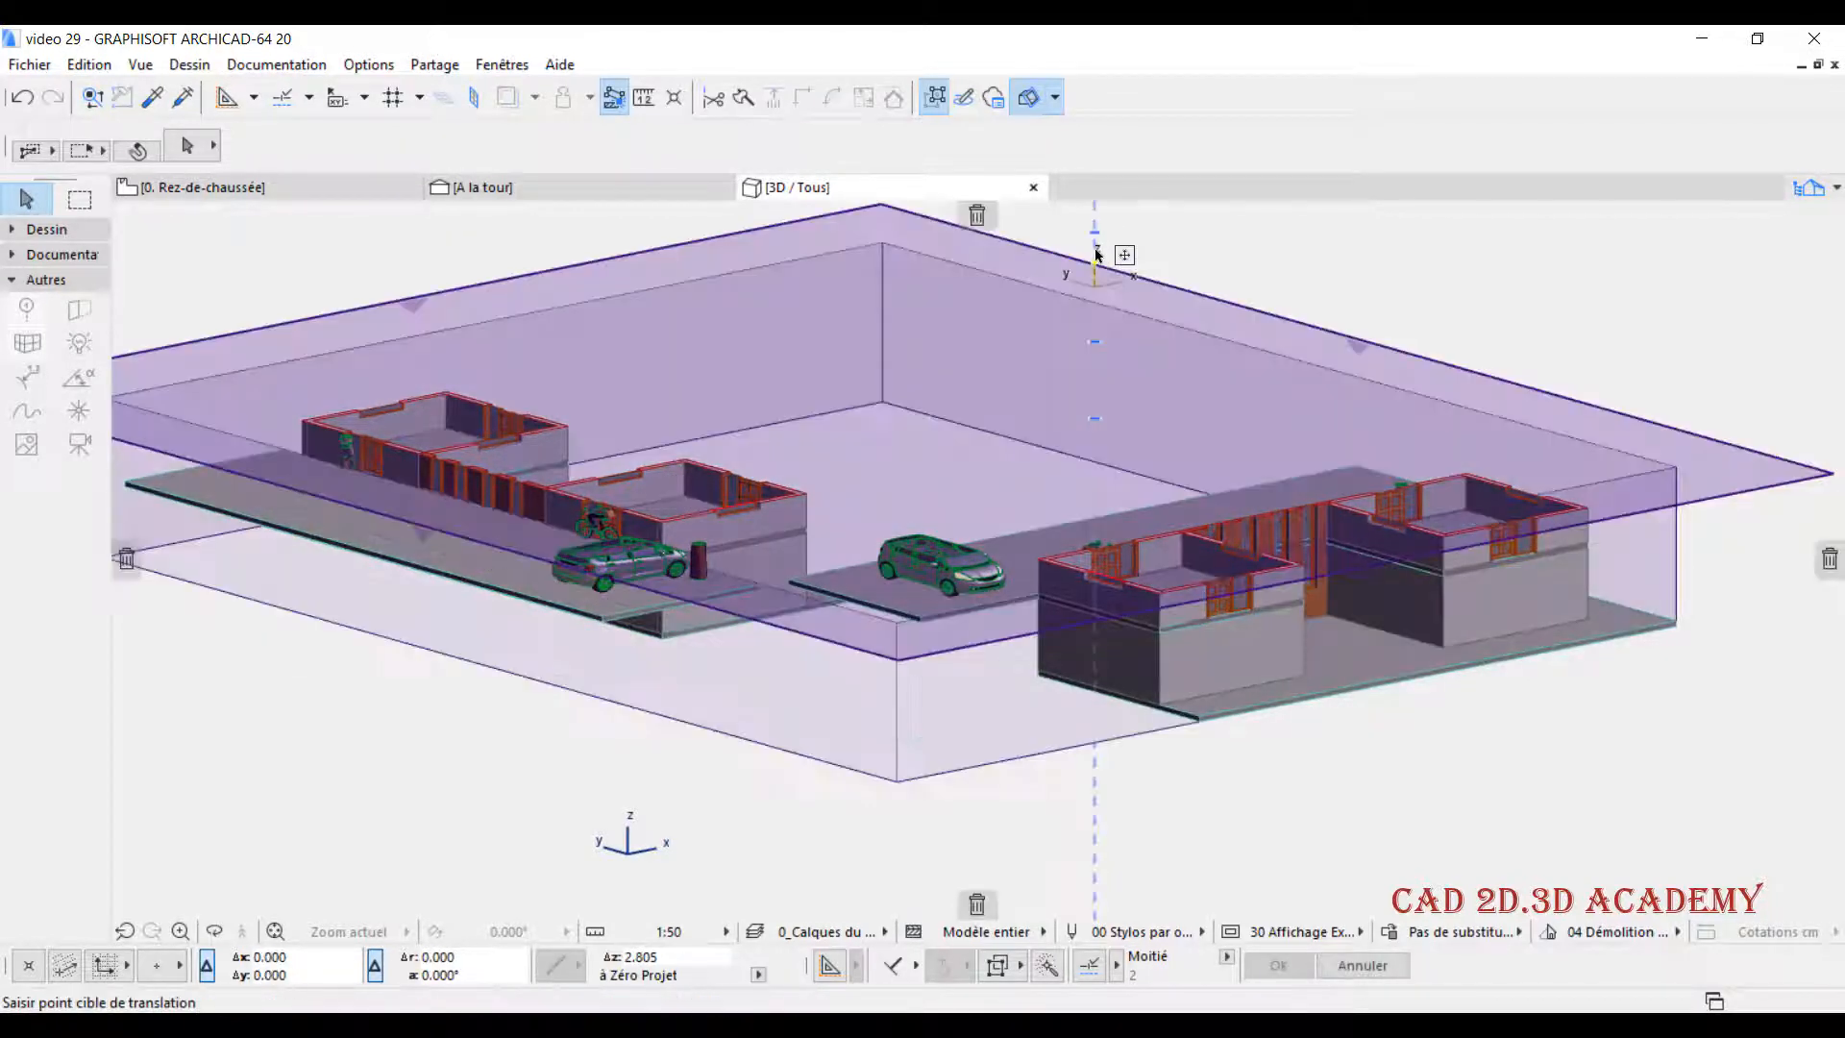
{"action": "left_click", "coordinate": [1095, 242]}
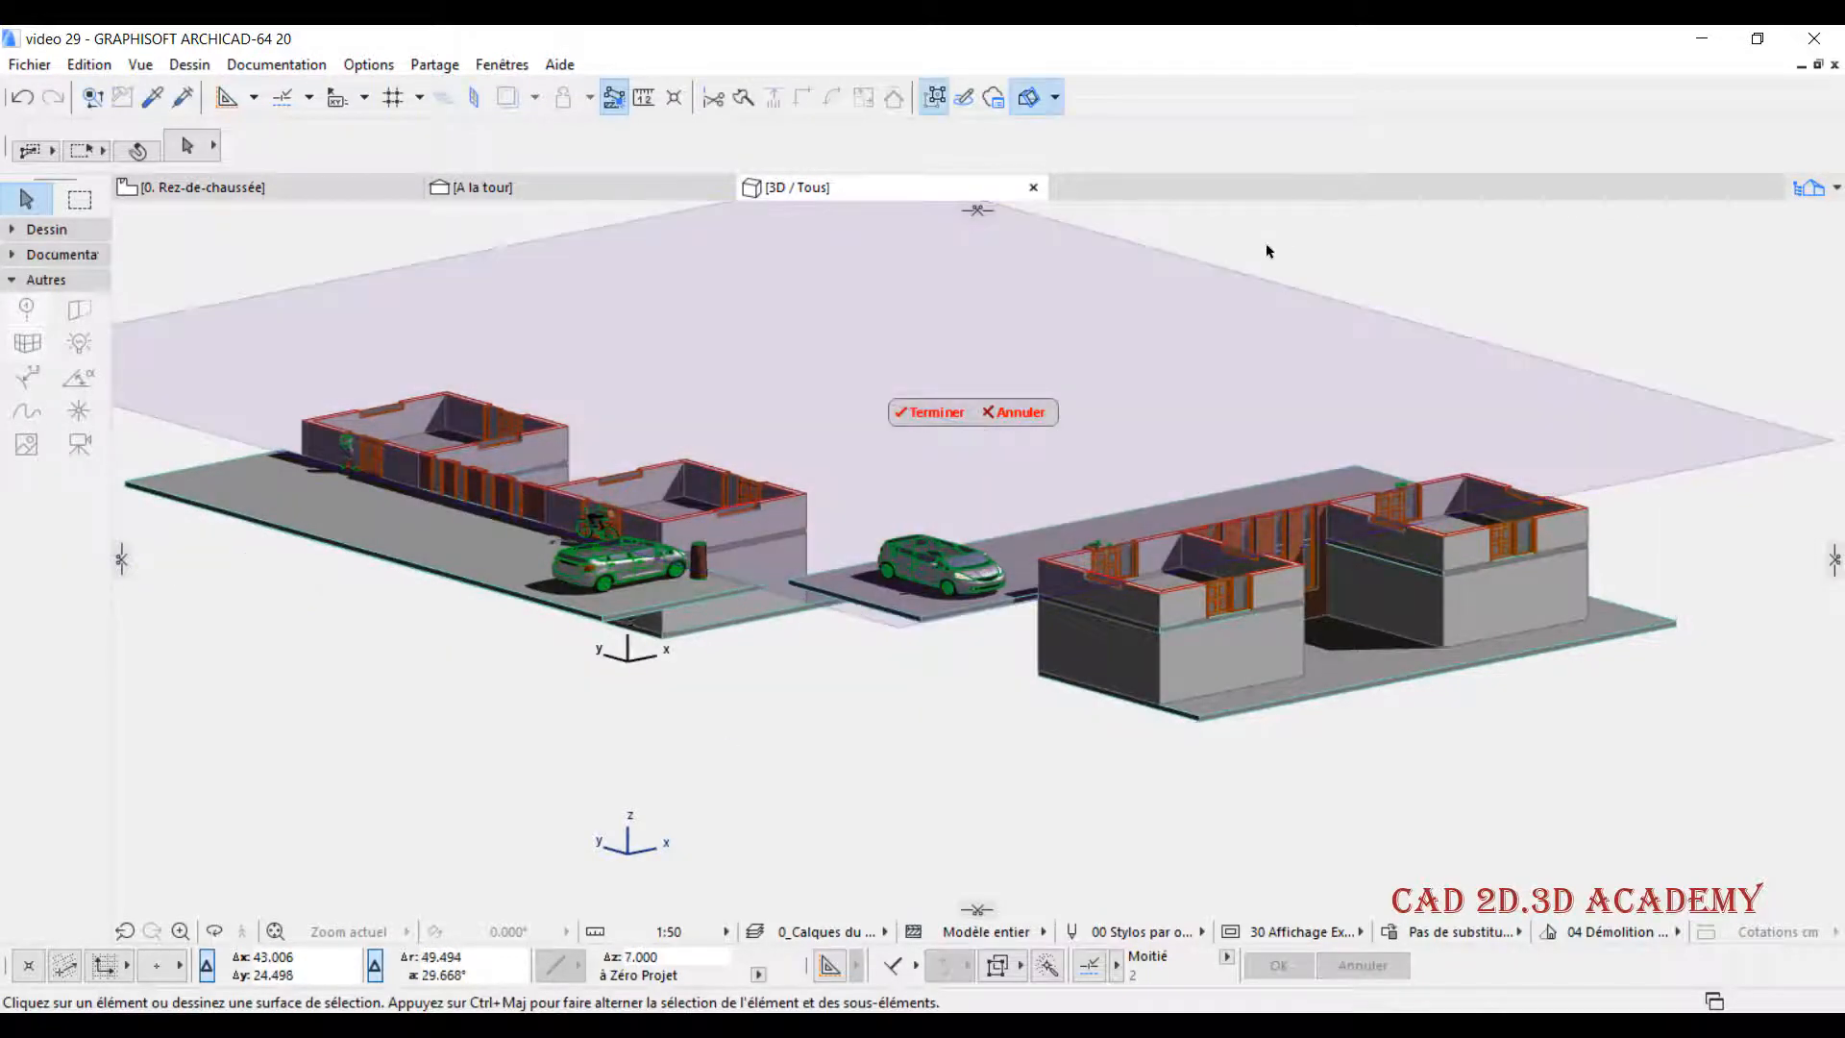
{"action": "scroll", "coordinate": [936, 472], "scroll_direction": "up", "scroll_amount": 1}
{"action": "left_click", "coordinate": [935, 402]}
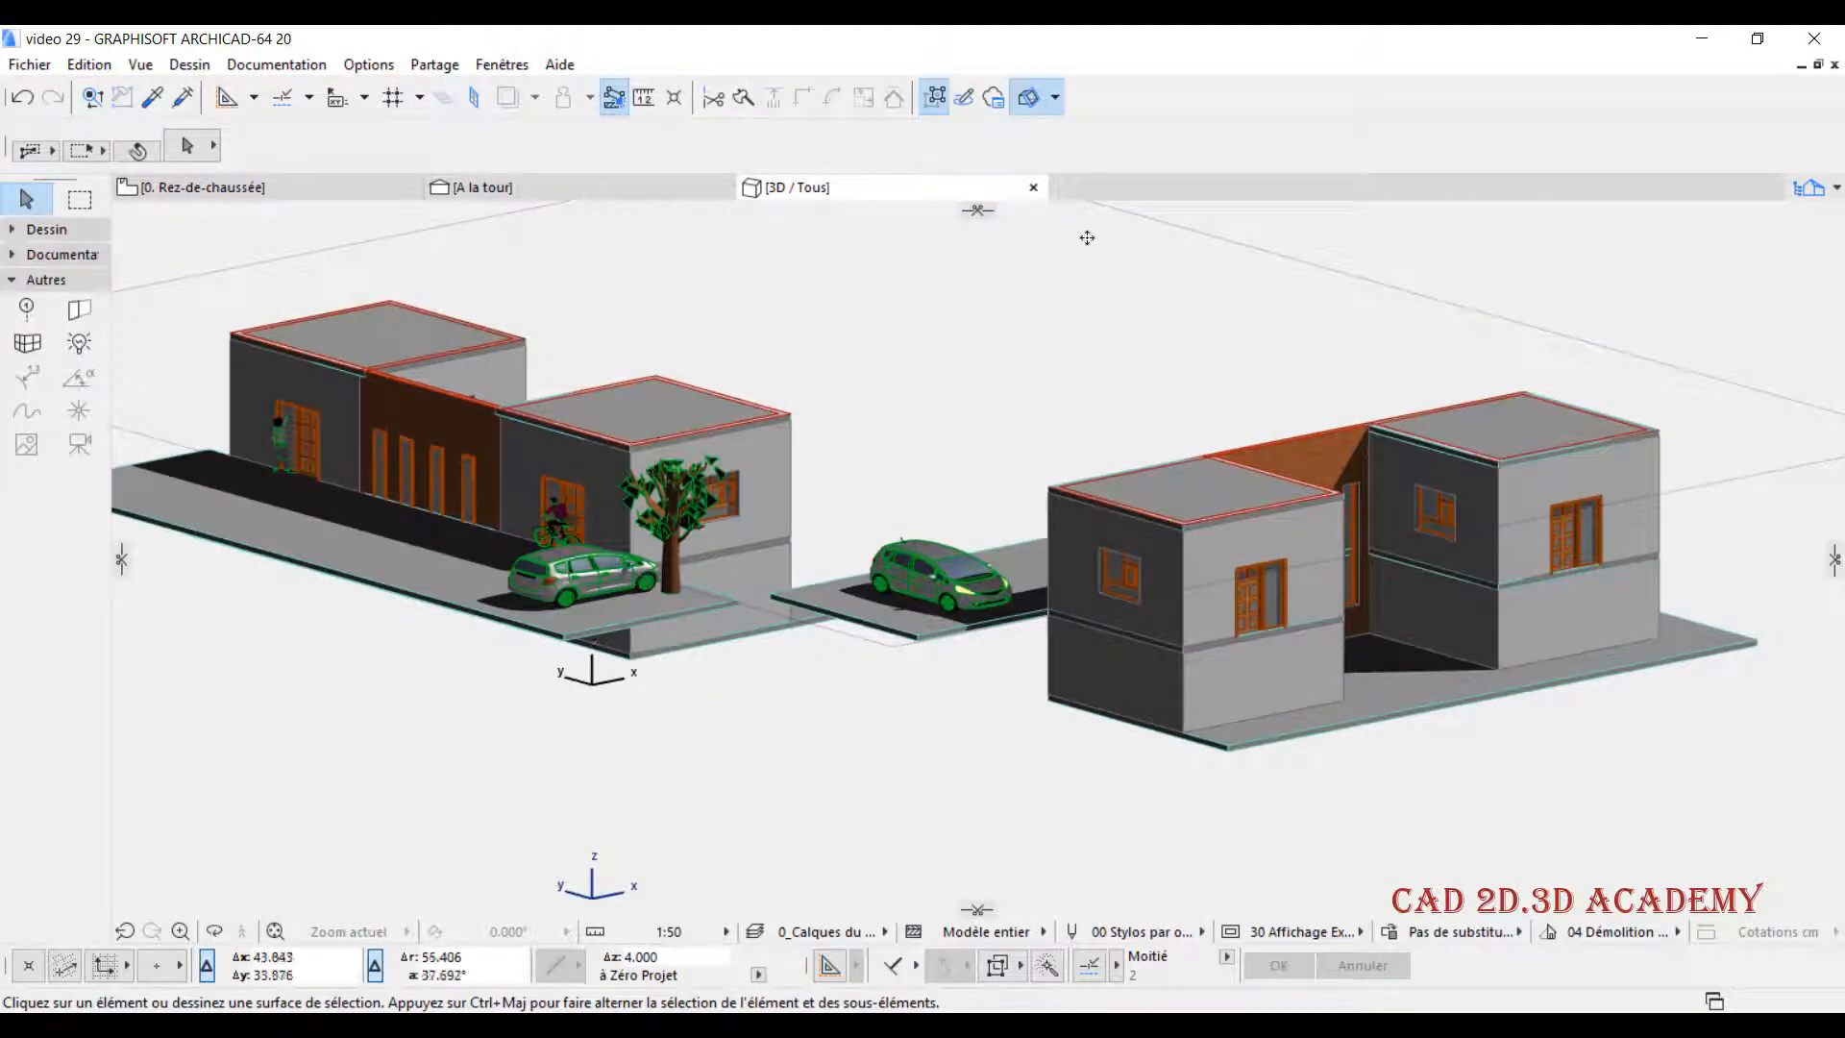
- Raise the horizontal cutting plane further, to about 5.67 m, and complete the cut
{"action": "left_click", "coordinate": [1149, 224]}
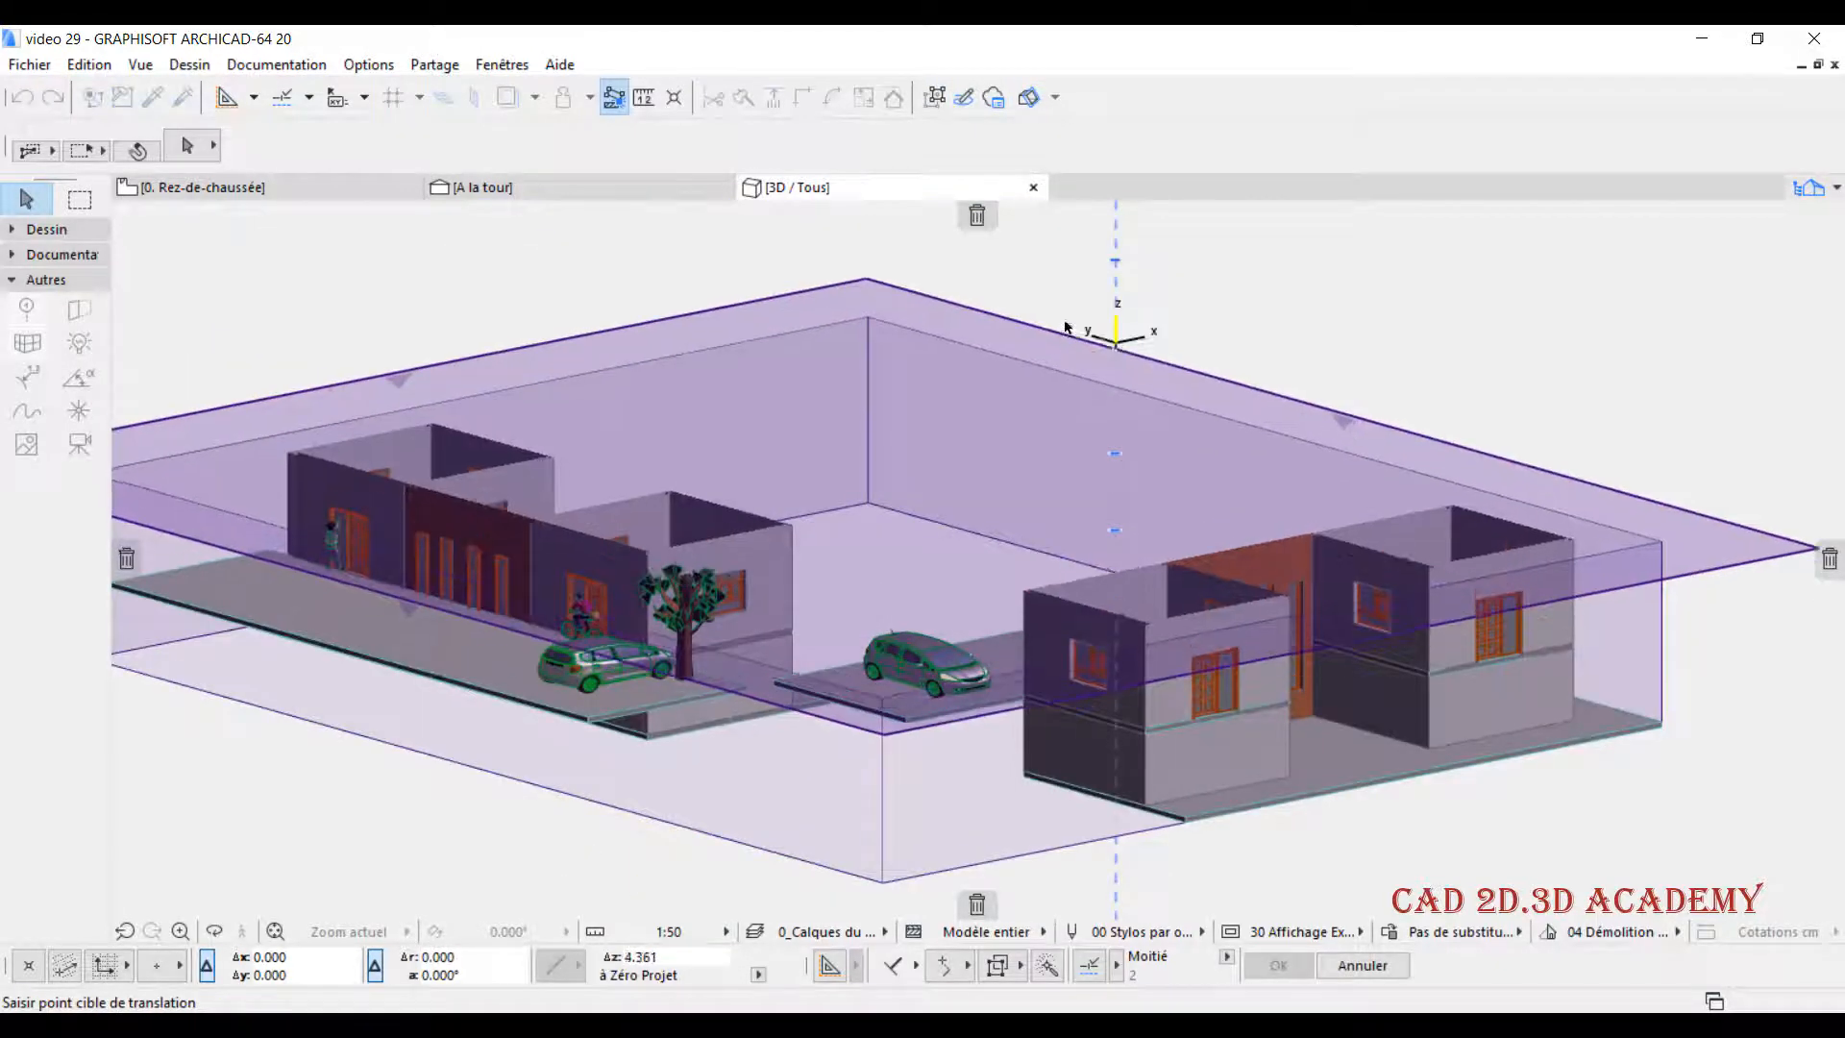
{"action": "left_click", "coordinate": [1098, 313]}
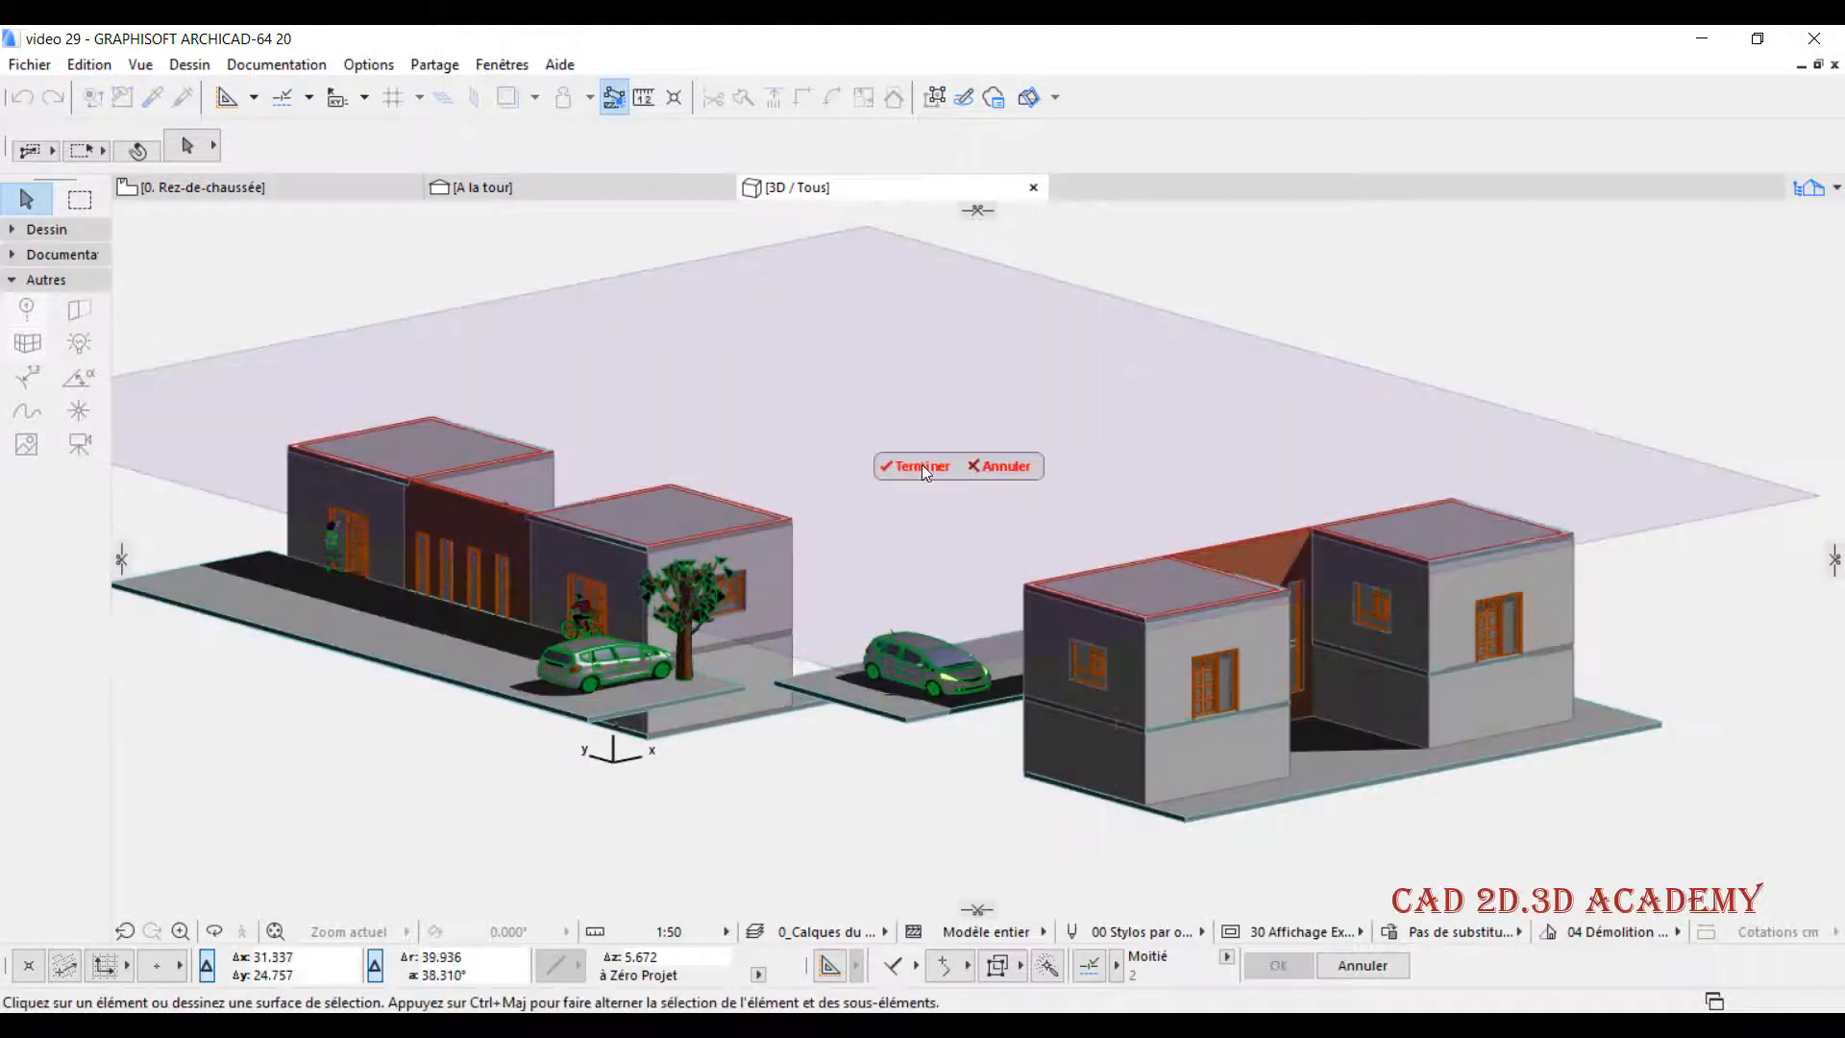
{"action": "left_click", "coordinate": [920, 465]}
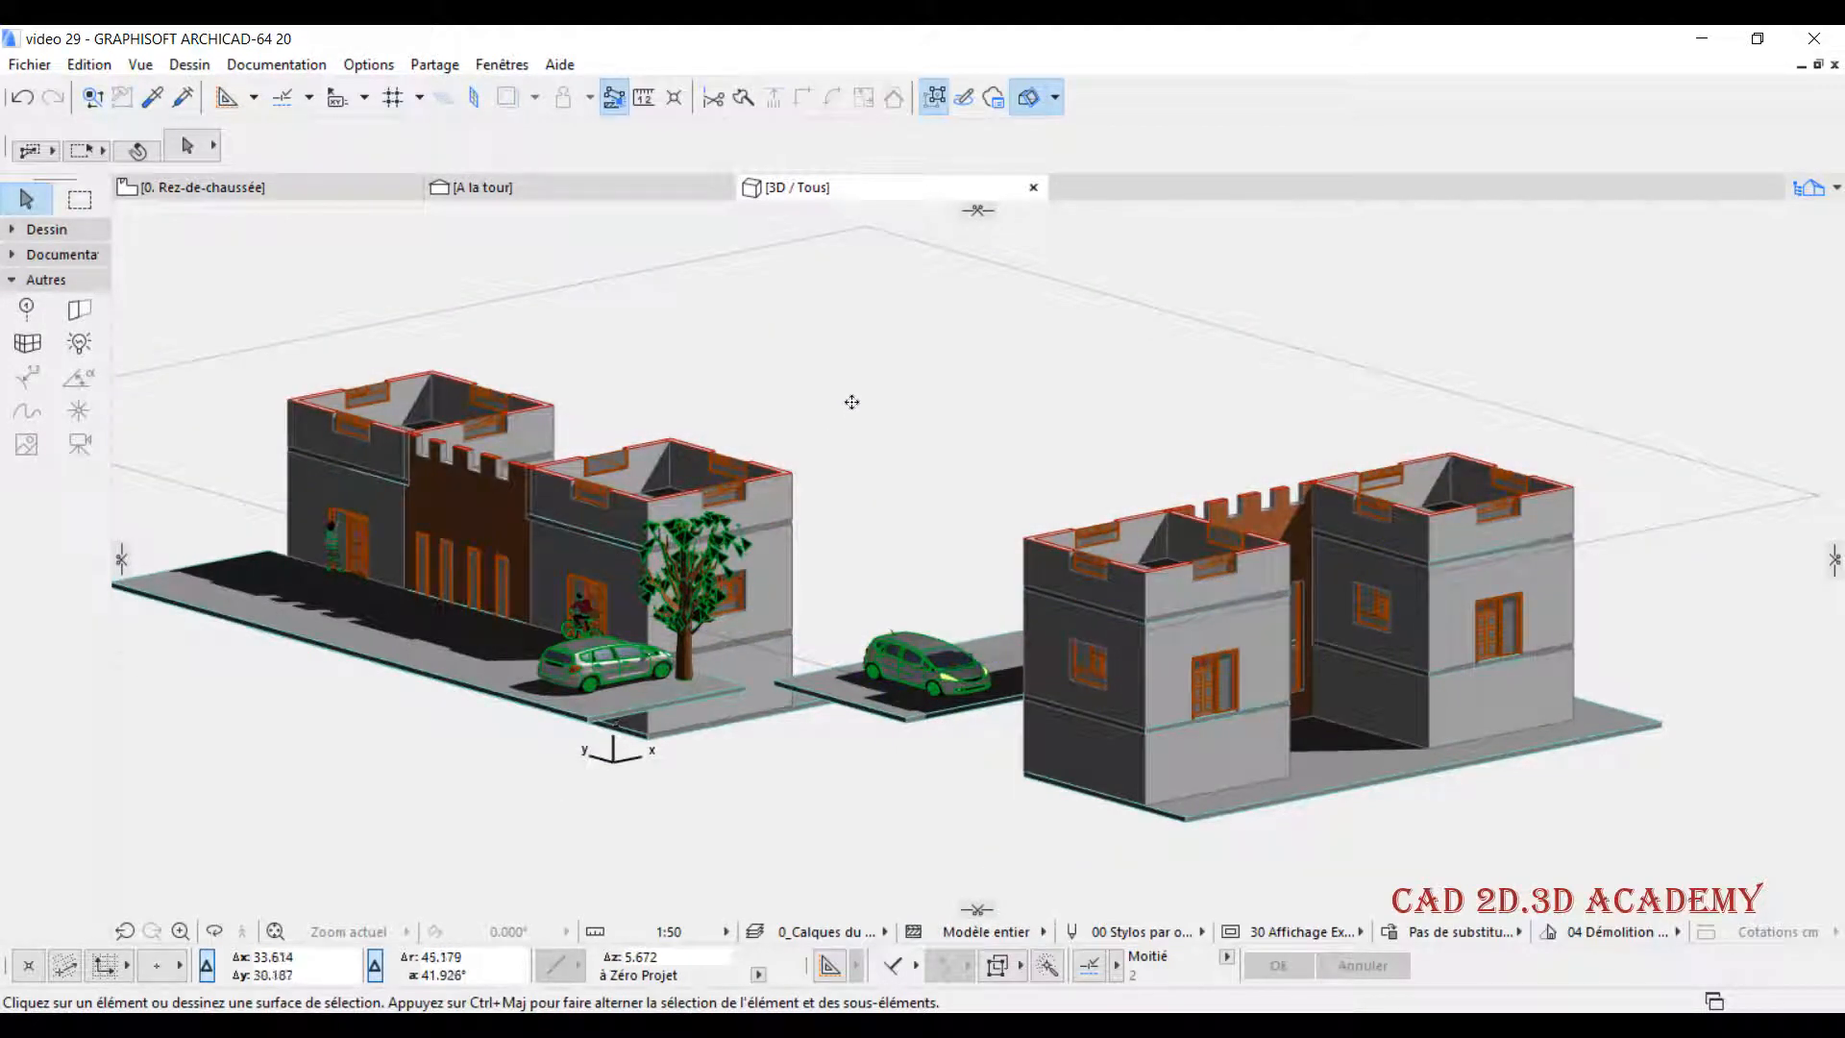
- Change the 3D window's parallel projection to the top view (Vue de dessus)
{"action": "middle_click_drag", "start_coordinate": [851, 402], "coordinate": [845, 441]}
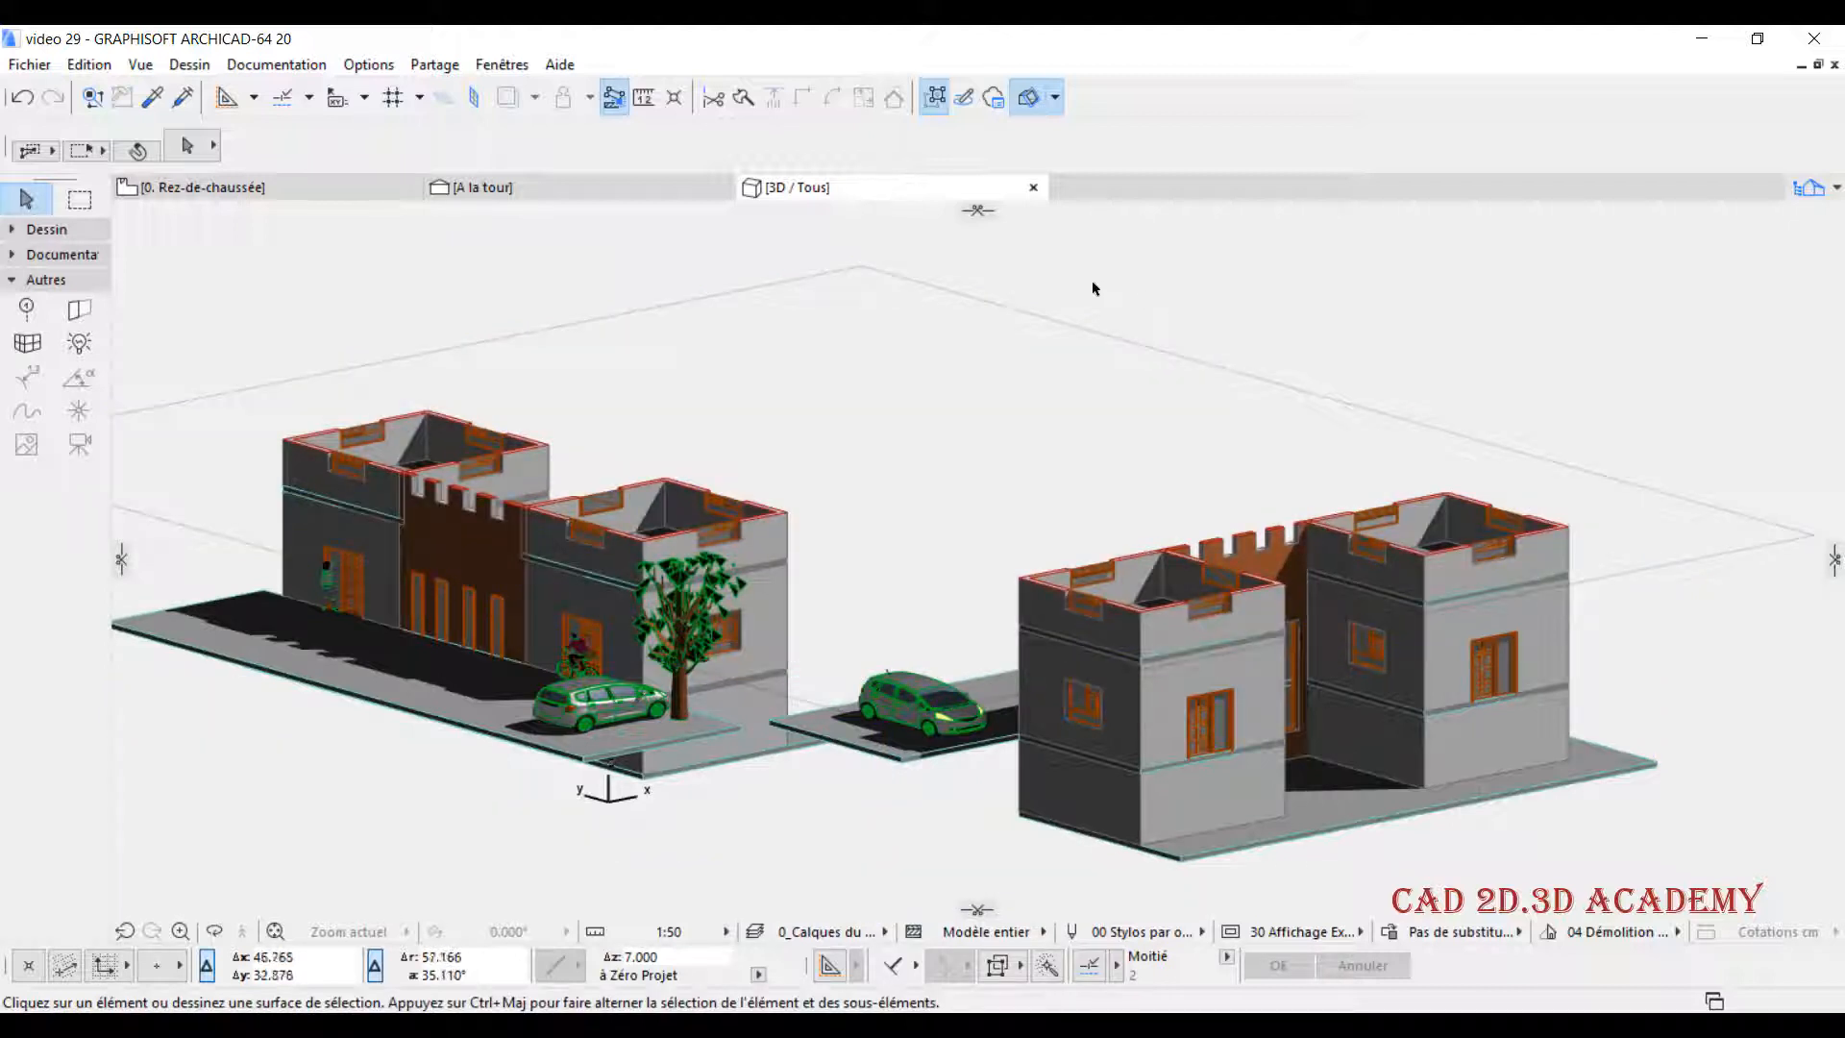
{"action": "right_click", "coordinate": [855, 187]}
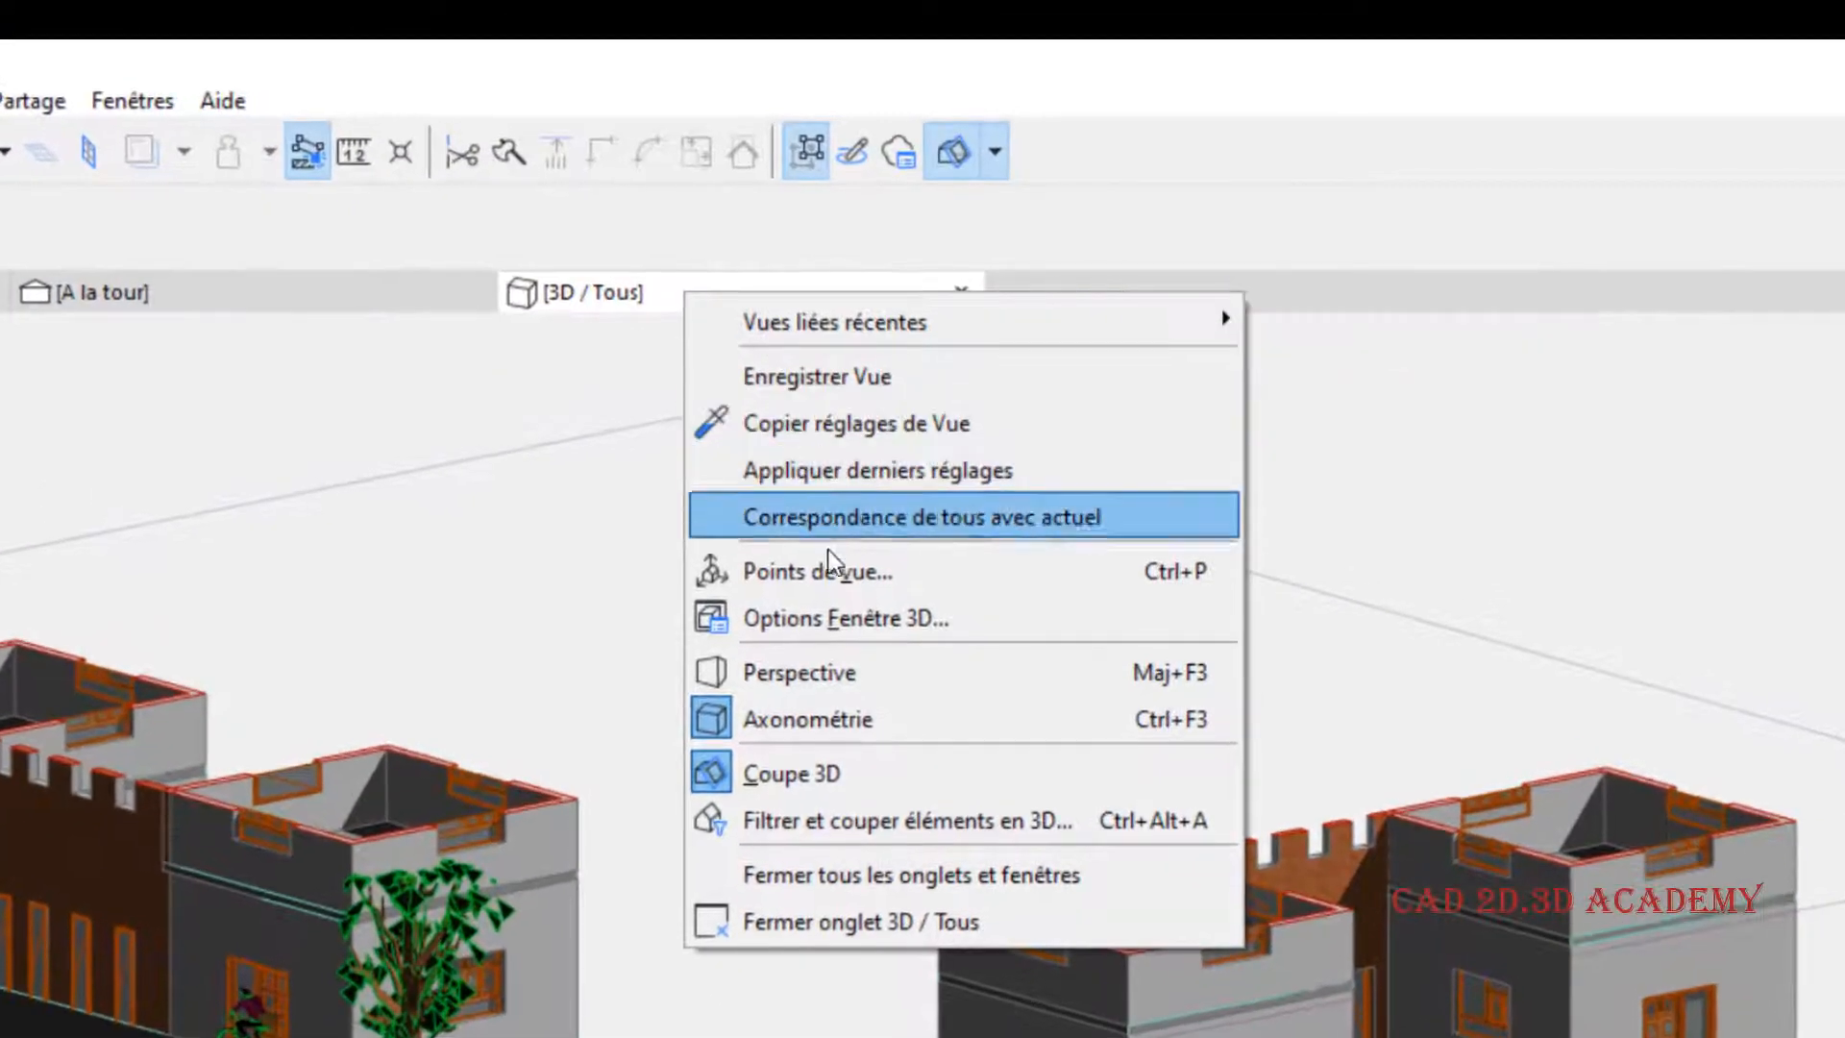
{"action": "left_click", "coordinate": [832, 571]}
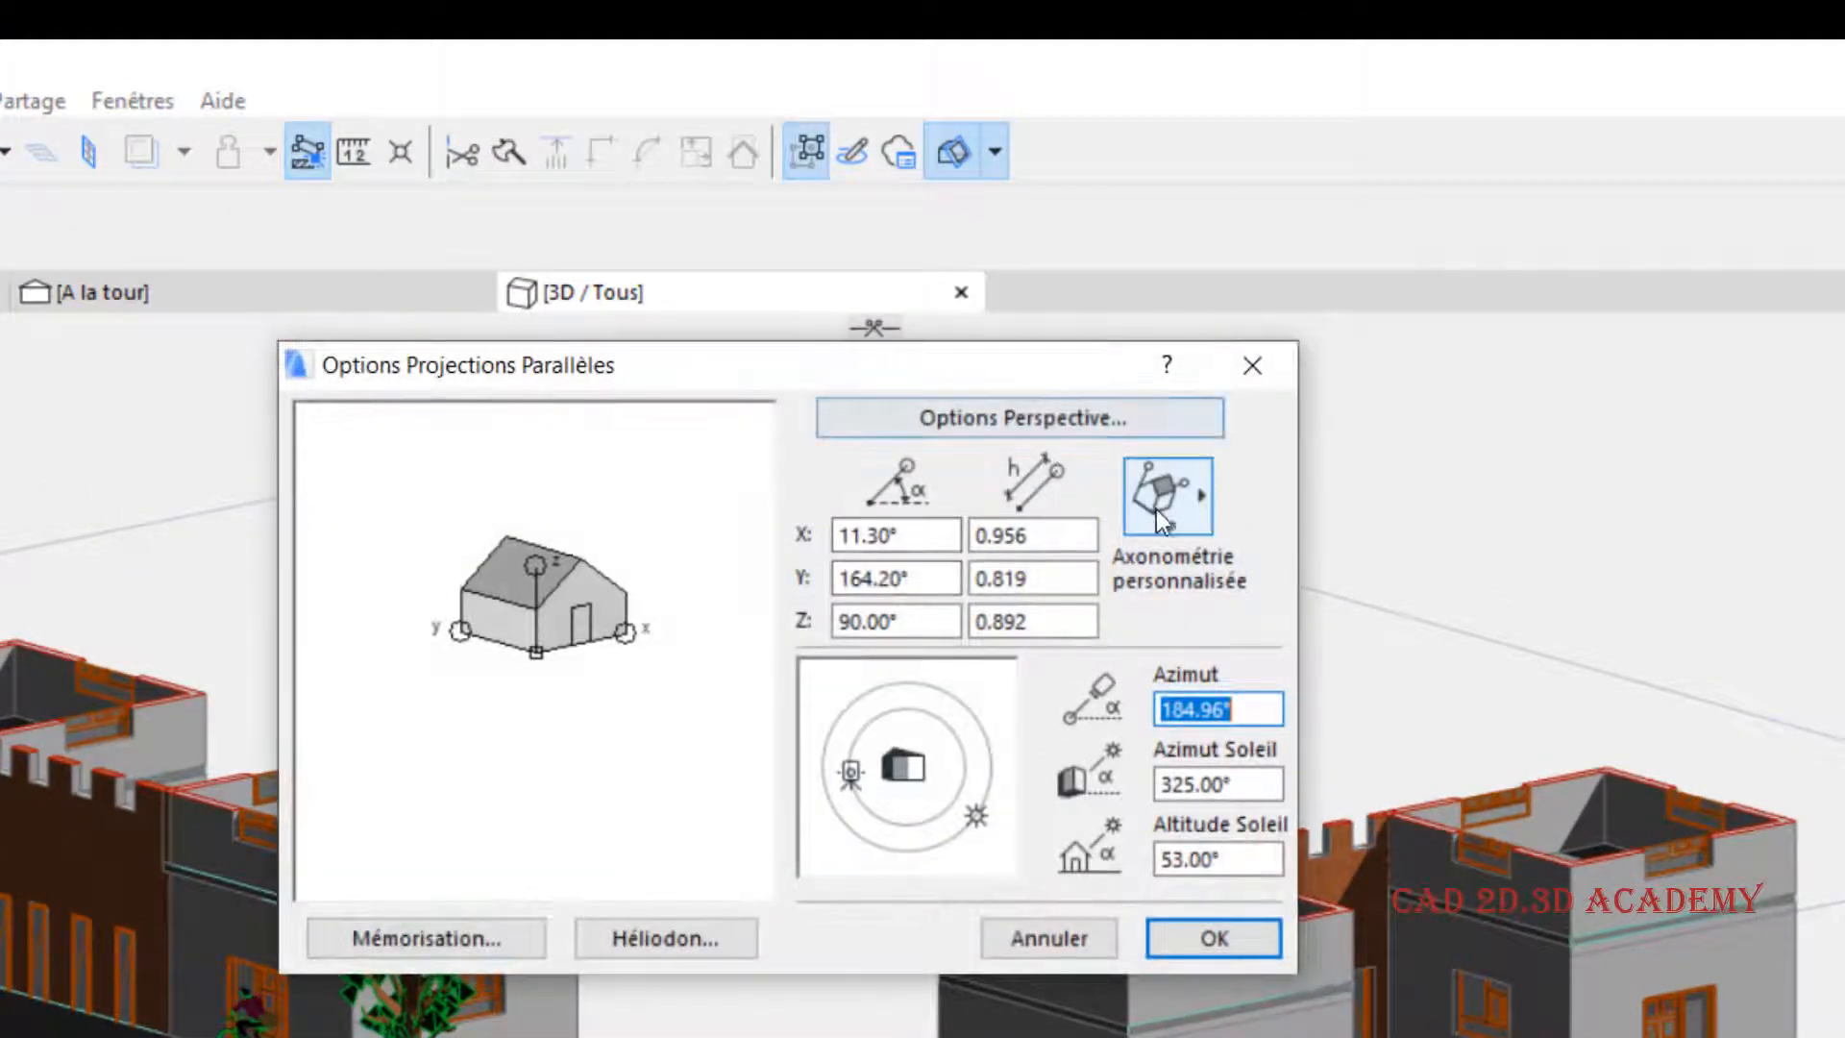
{"action": "left_click", "coordinate": [1162, 519]}
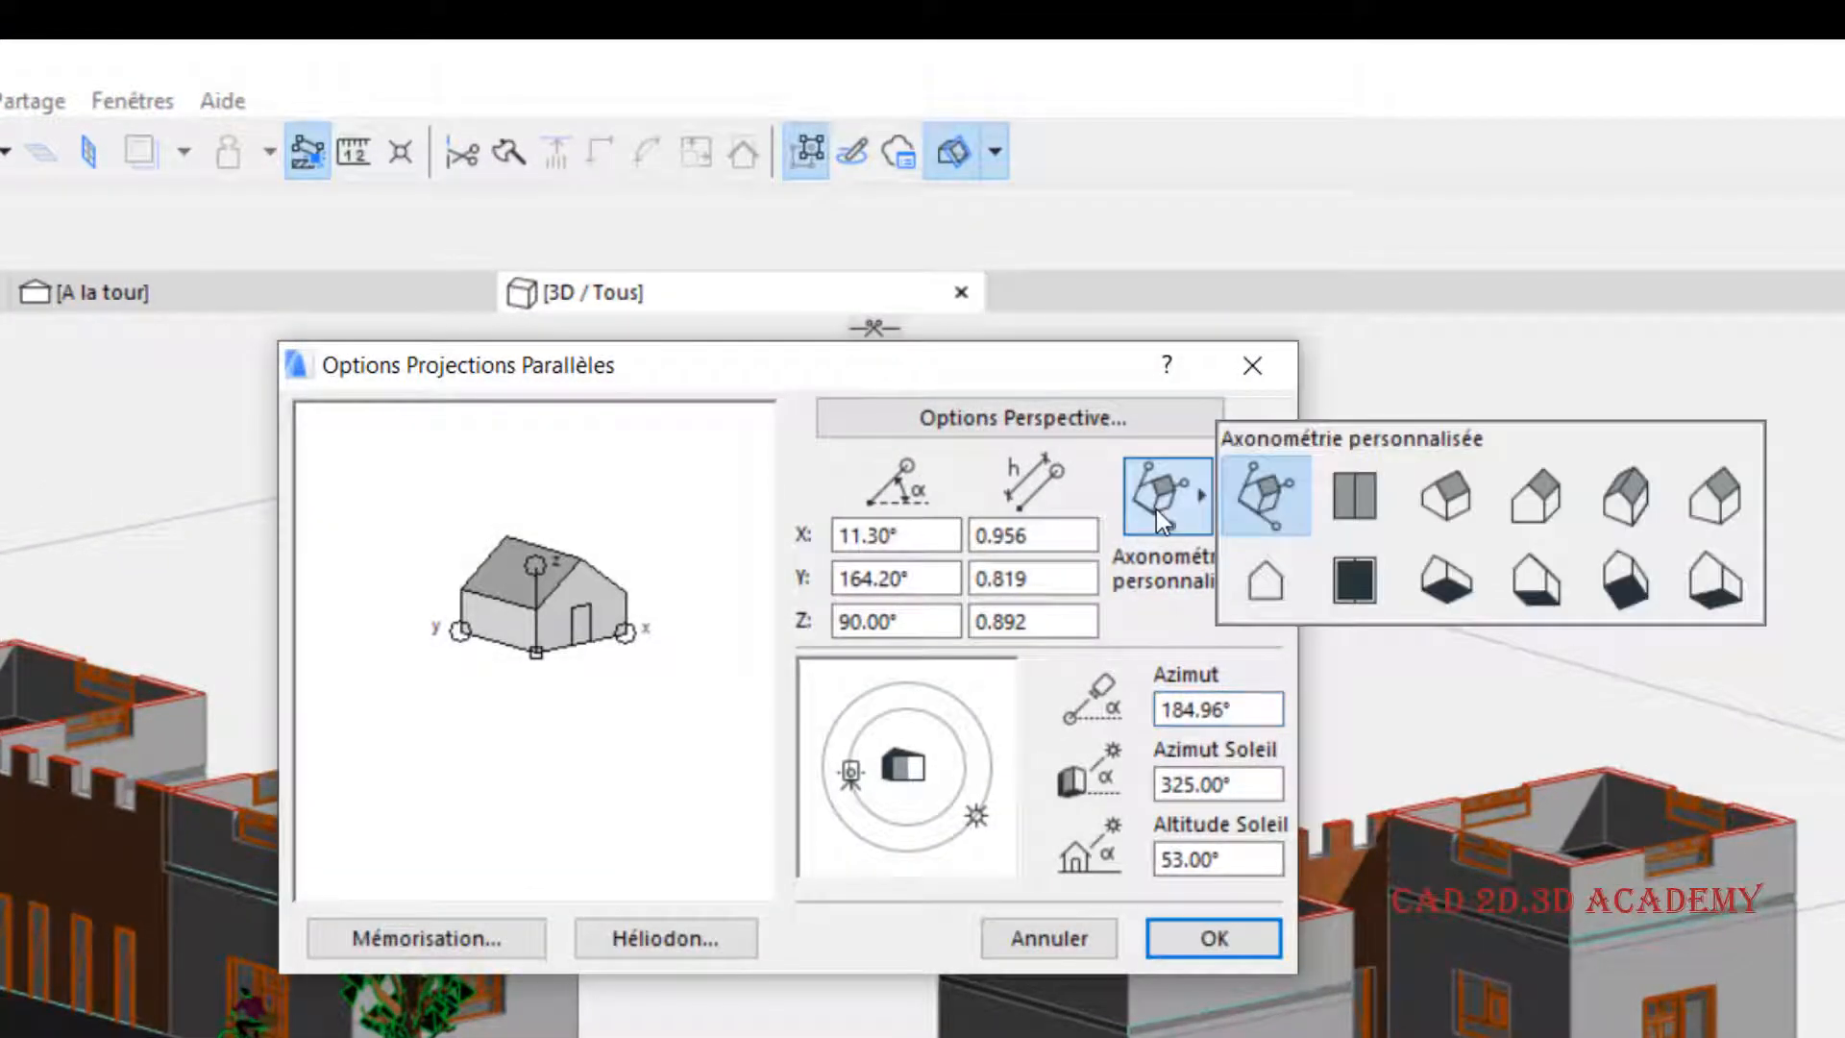
{"action": "left_click", "coordinate": [1355, 507]}
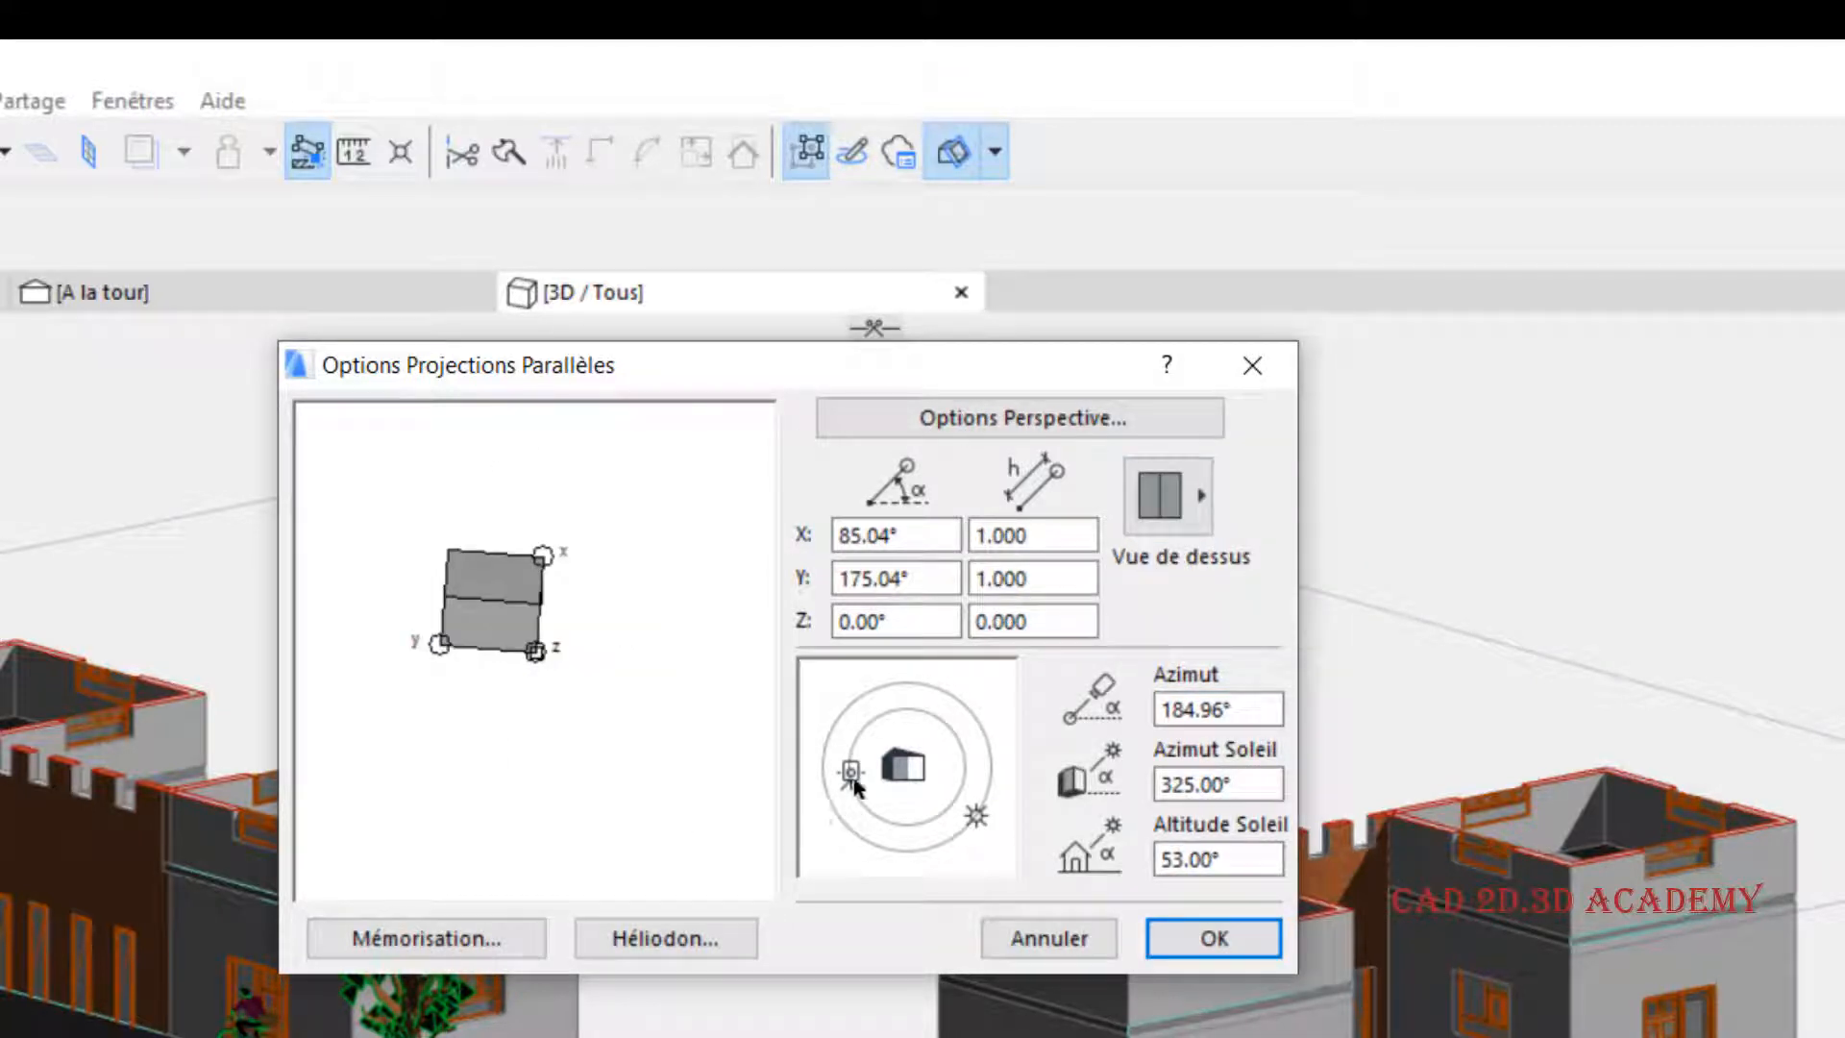
- Set the top view's camera azimuth to 180° and its sun azimuth to 0°, and apply the projection settings
{"action": "mouse_move", "coordinate": [853, 776]}
{"action": "left_mouse_down"}
{"action": "mouse_move", "coordinate": [859, 797]}
{"action": "mouse_move", "coordinate": [855, 775]}
{"action": "left_mouse_up"}
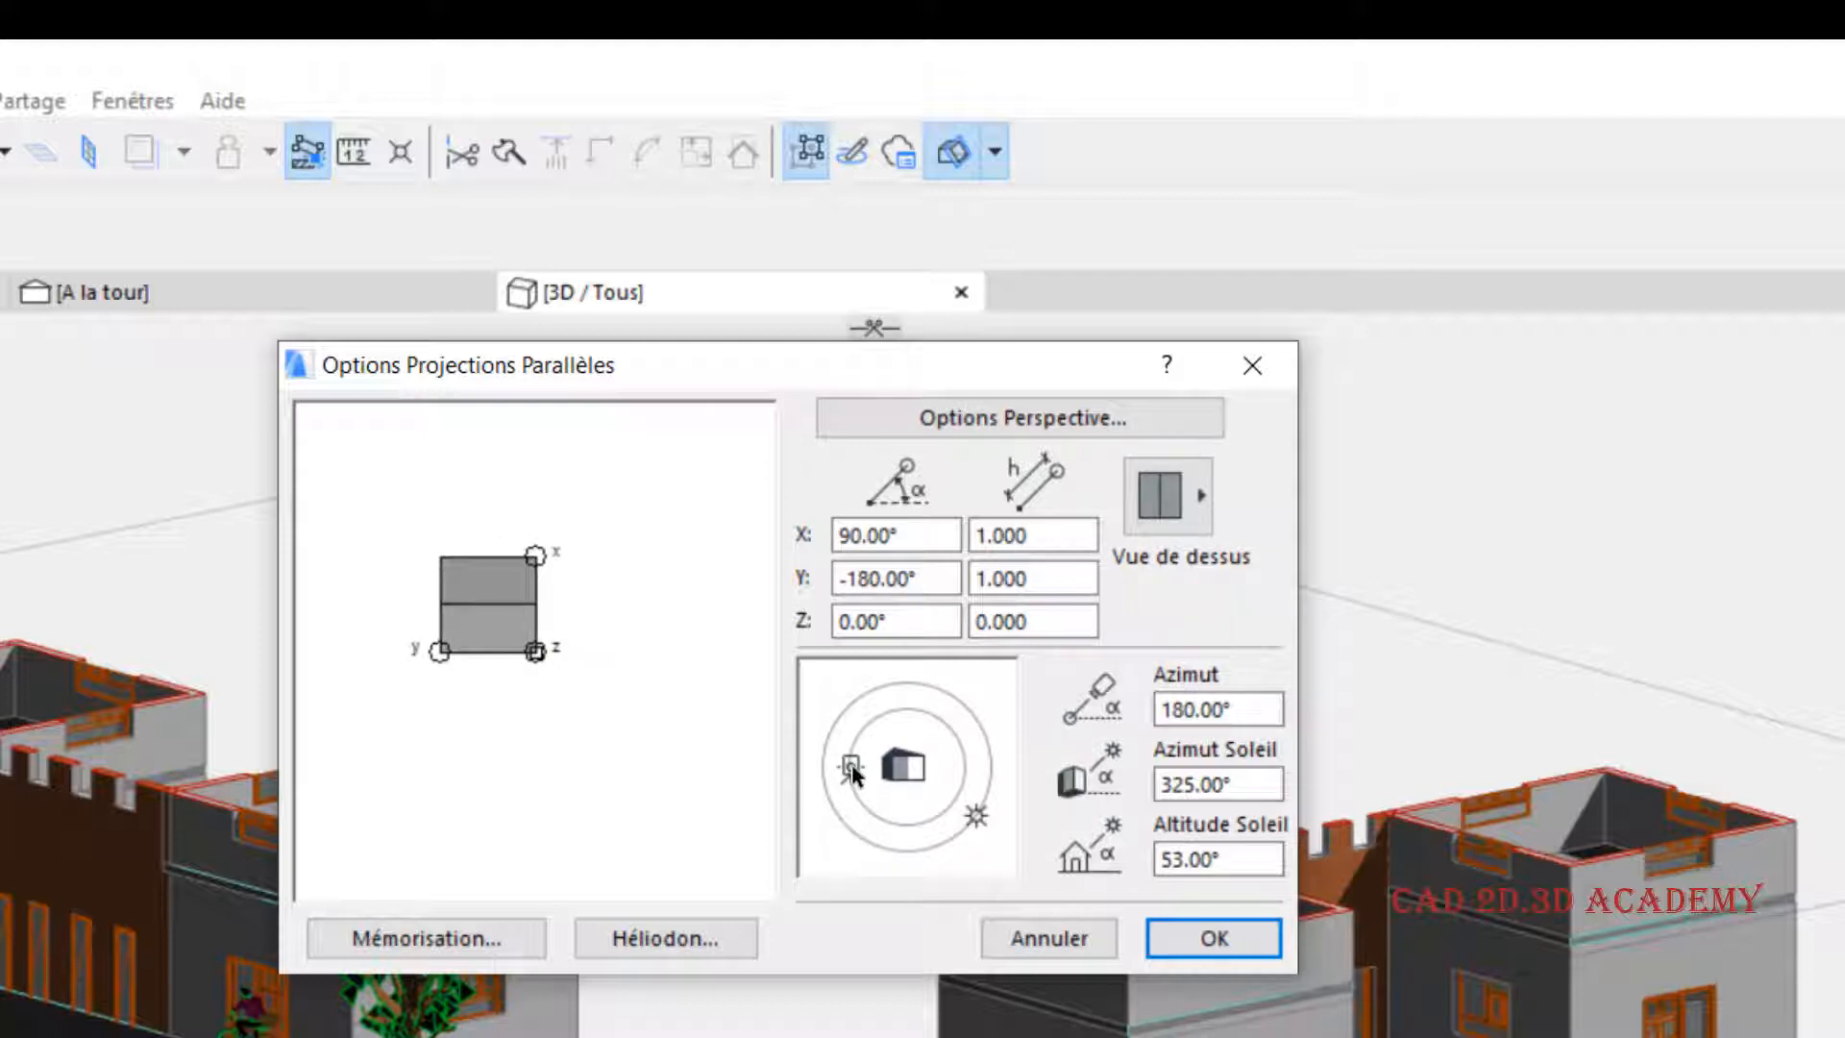
{"action": "left_click_drag", "start_coordinate": [853, 773], "coordinate": [852, 778]}
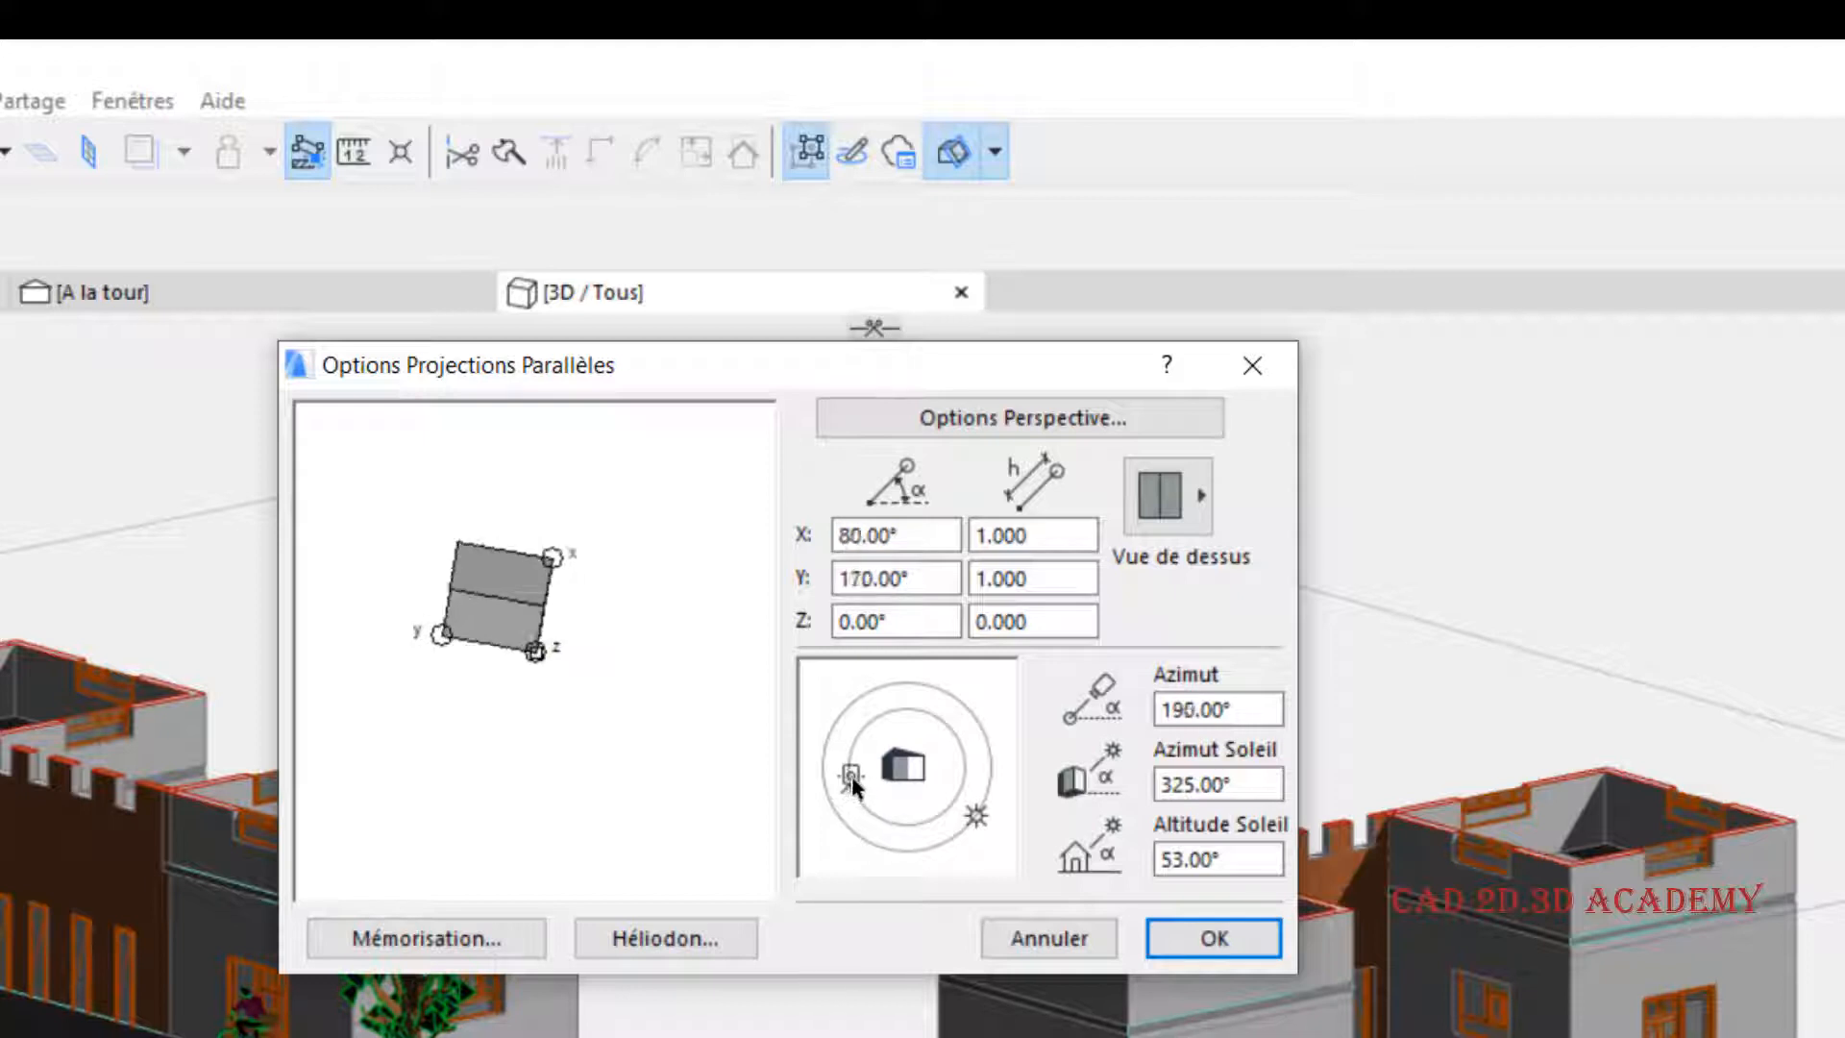
{"action": "left_click_drag", "start_coordinate": [1234, 707], "coordinate": [1036, 731]}
{"action": "type", "text": "180"}
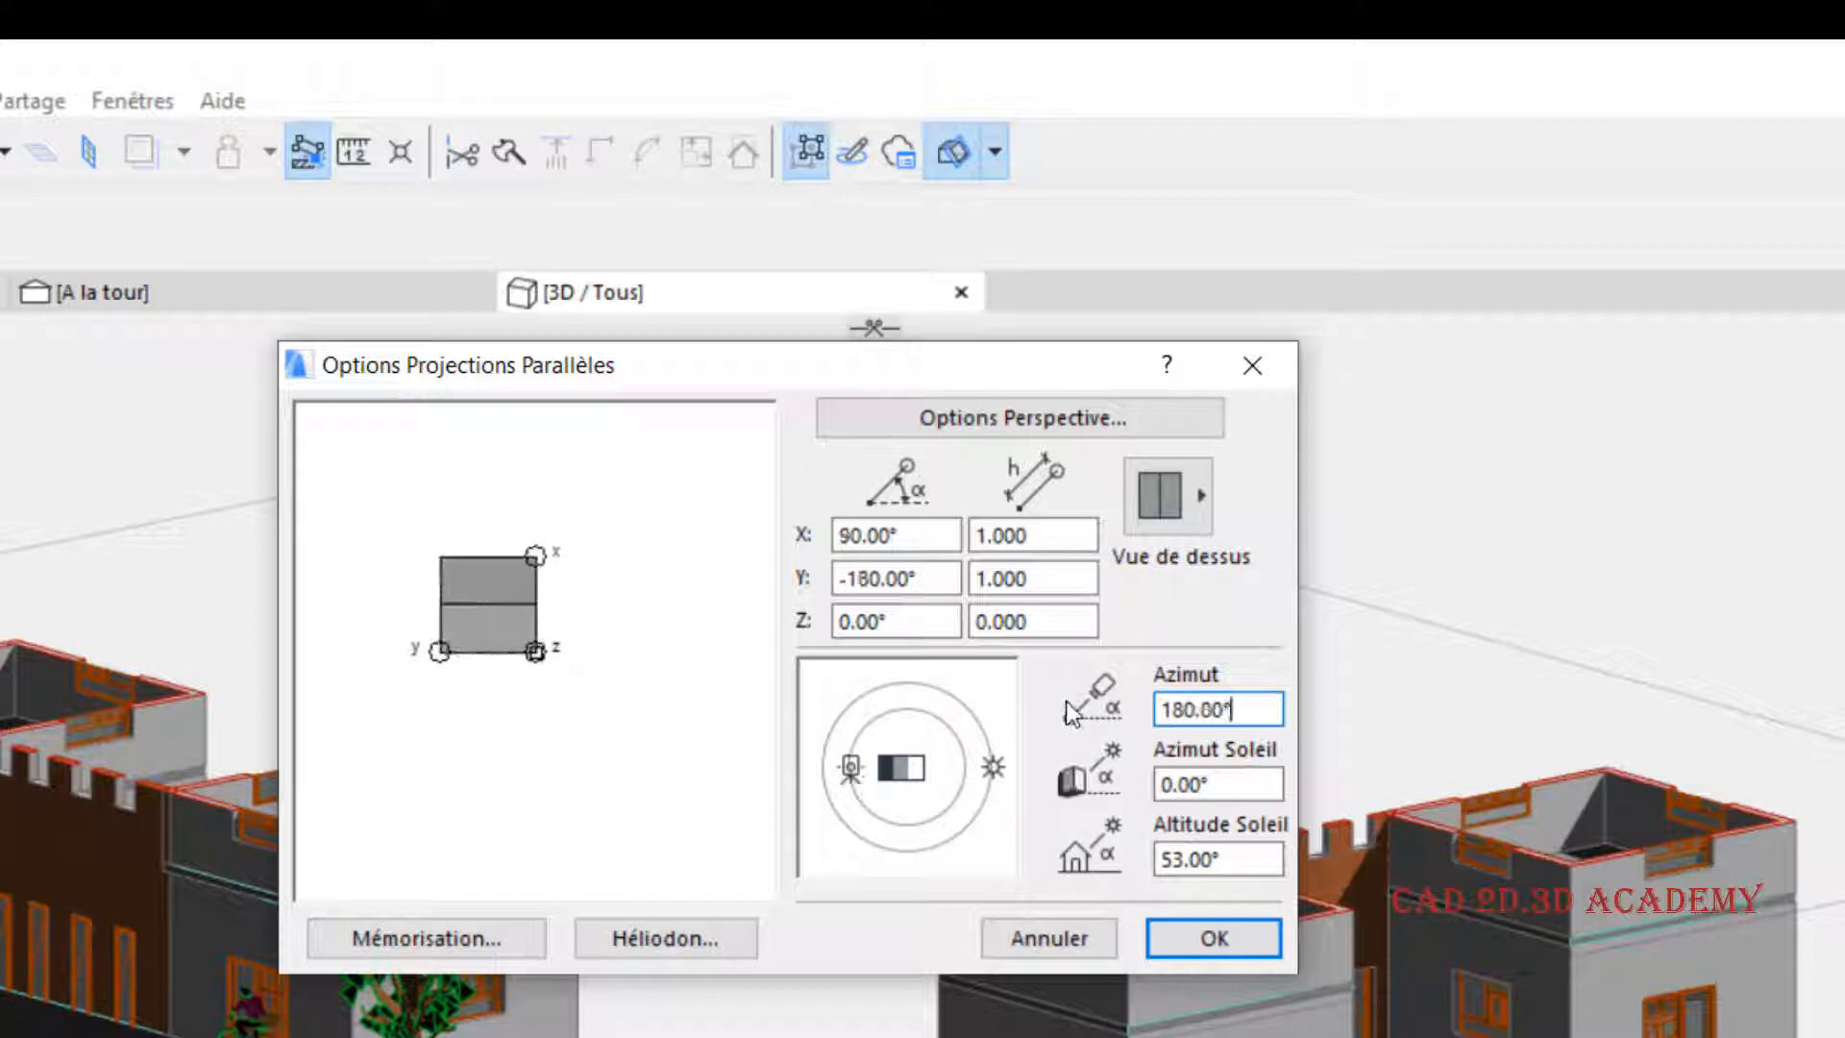
{"action": "left_click", "coordinate": [1216, 938]}
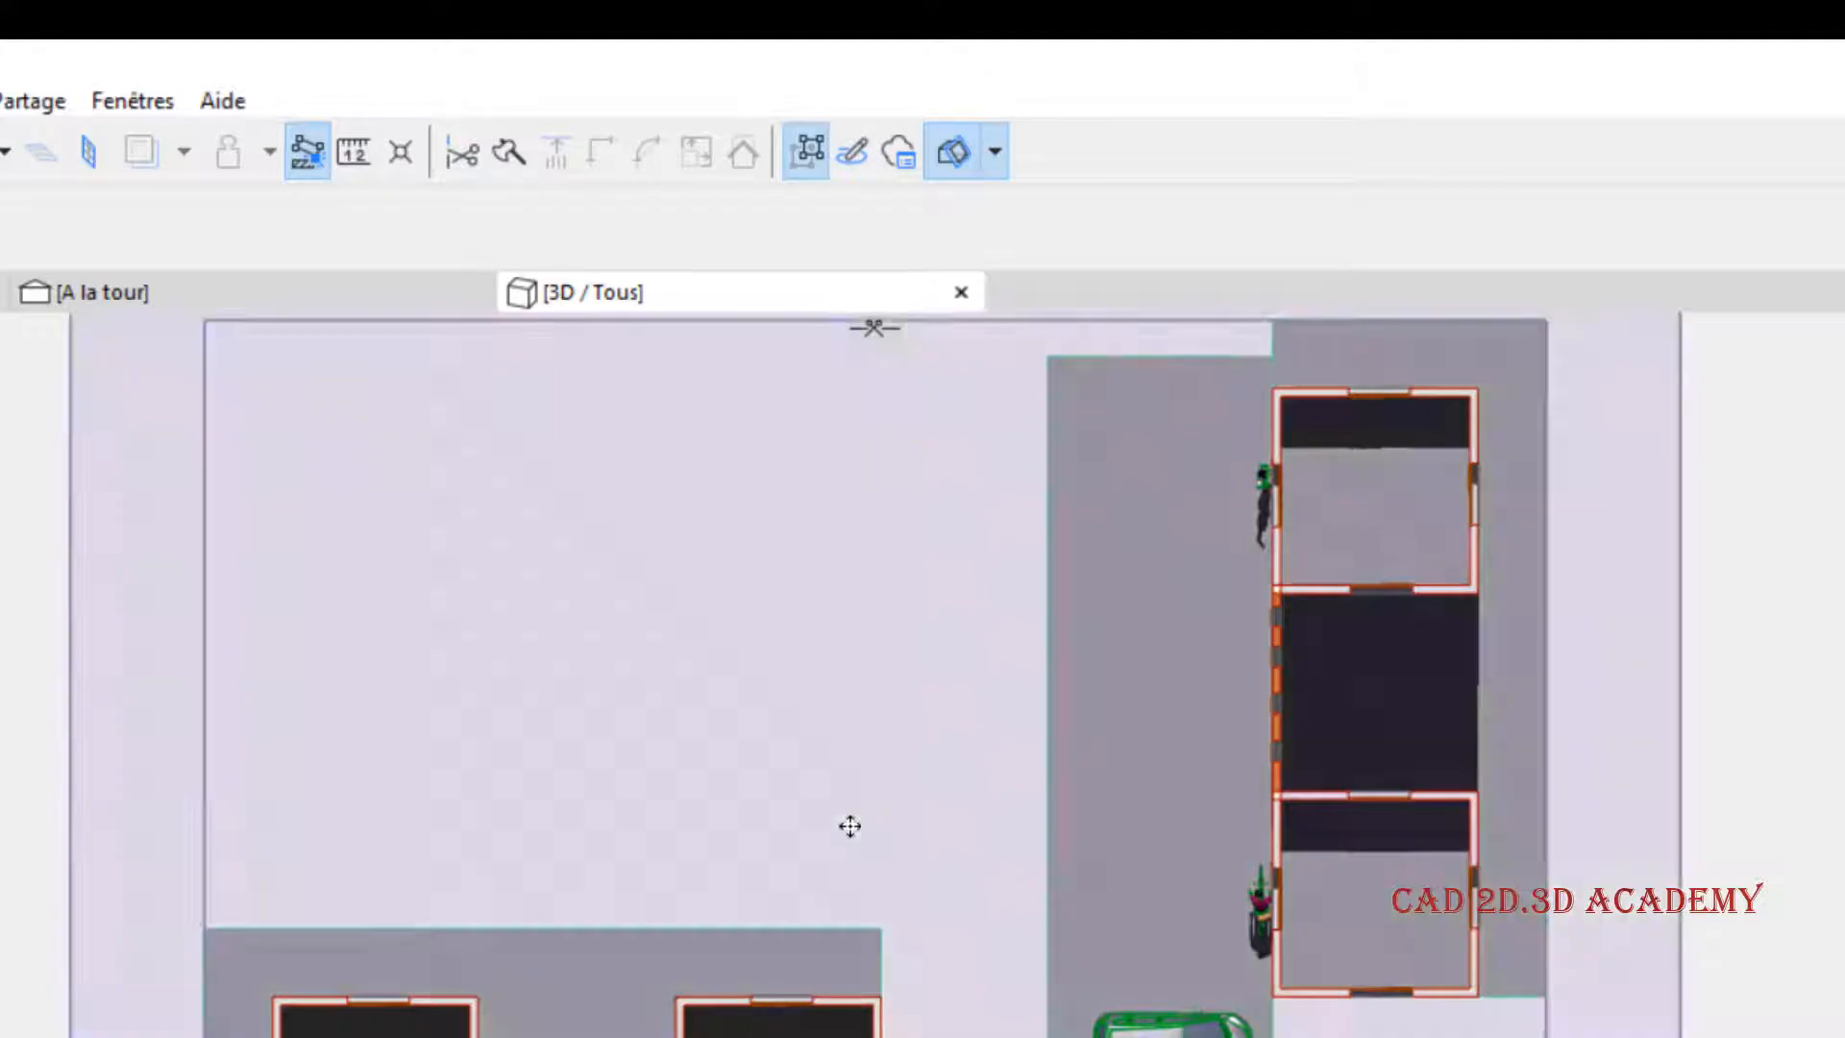
{"action": "middle_click_drag", "start_coordinate": [848, 824], "coordinate": [706, 763]}
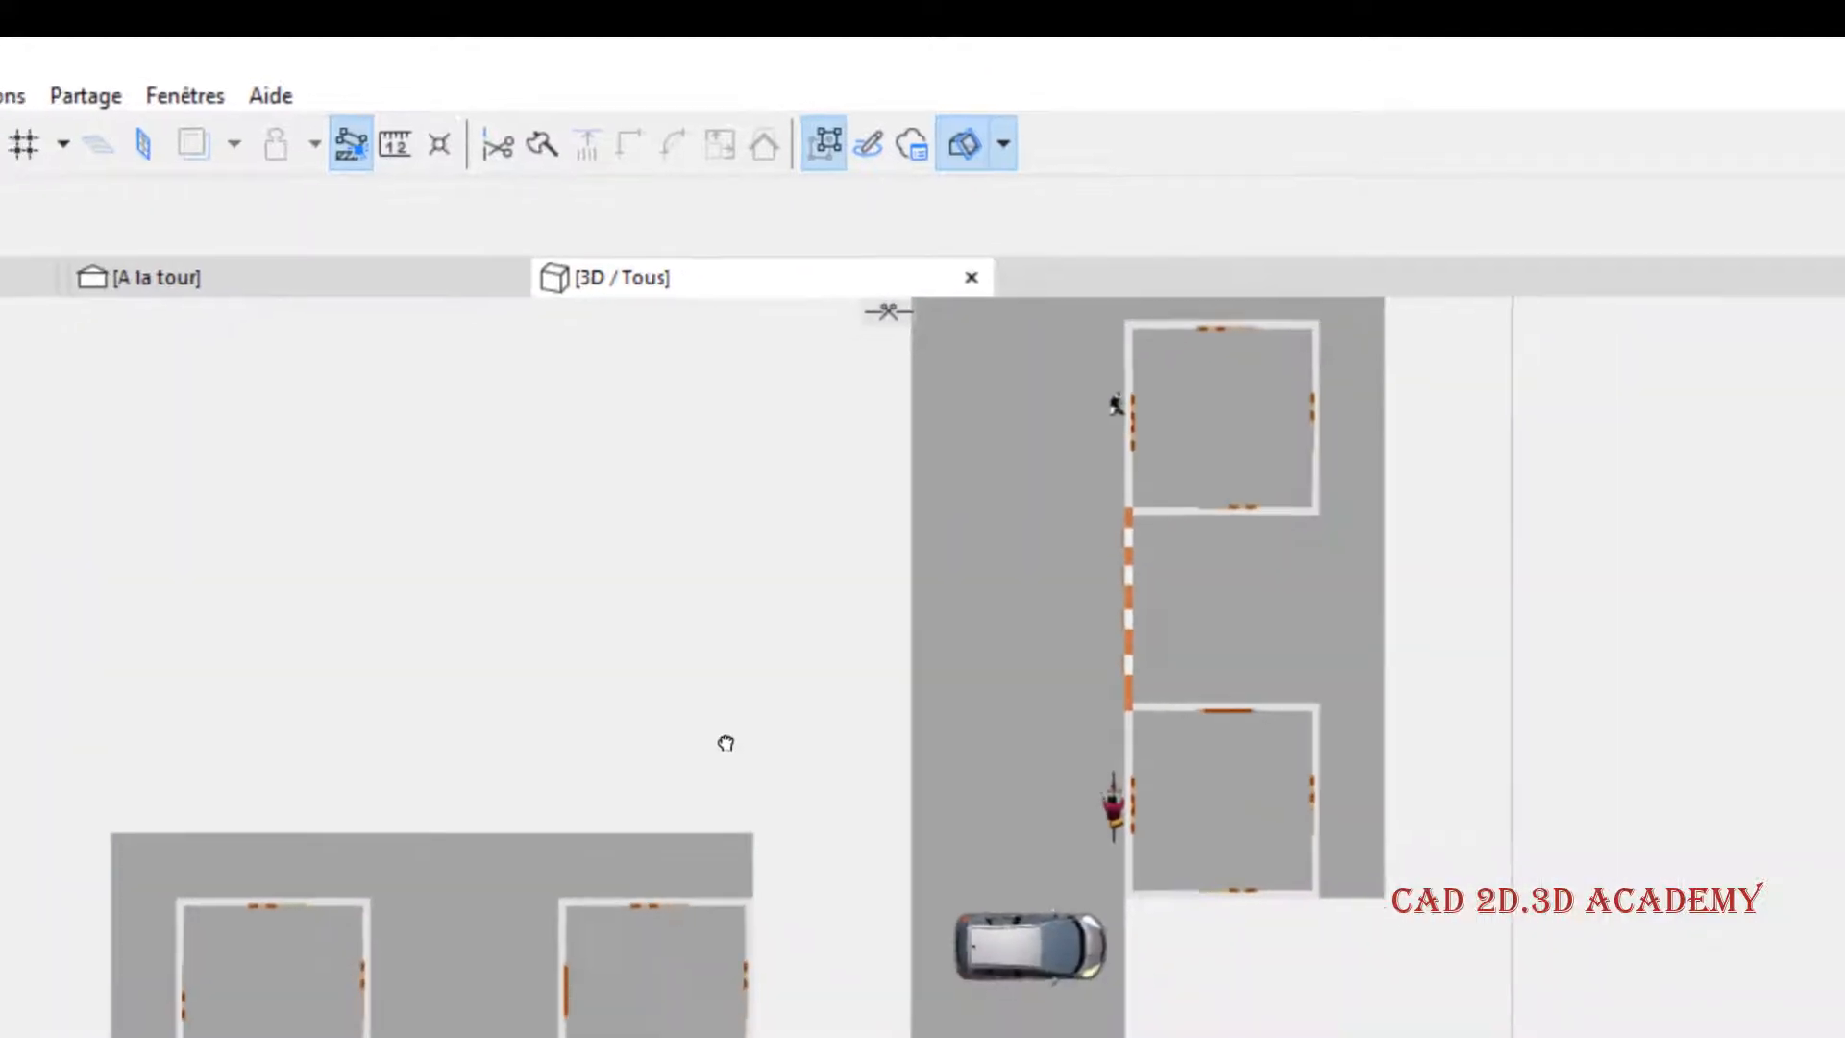
{"action": "scroll", "coordinate": [873, 584], "scroll_direction": "down", "scroll_amount": 1}
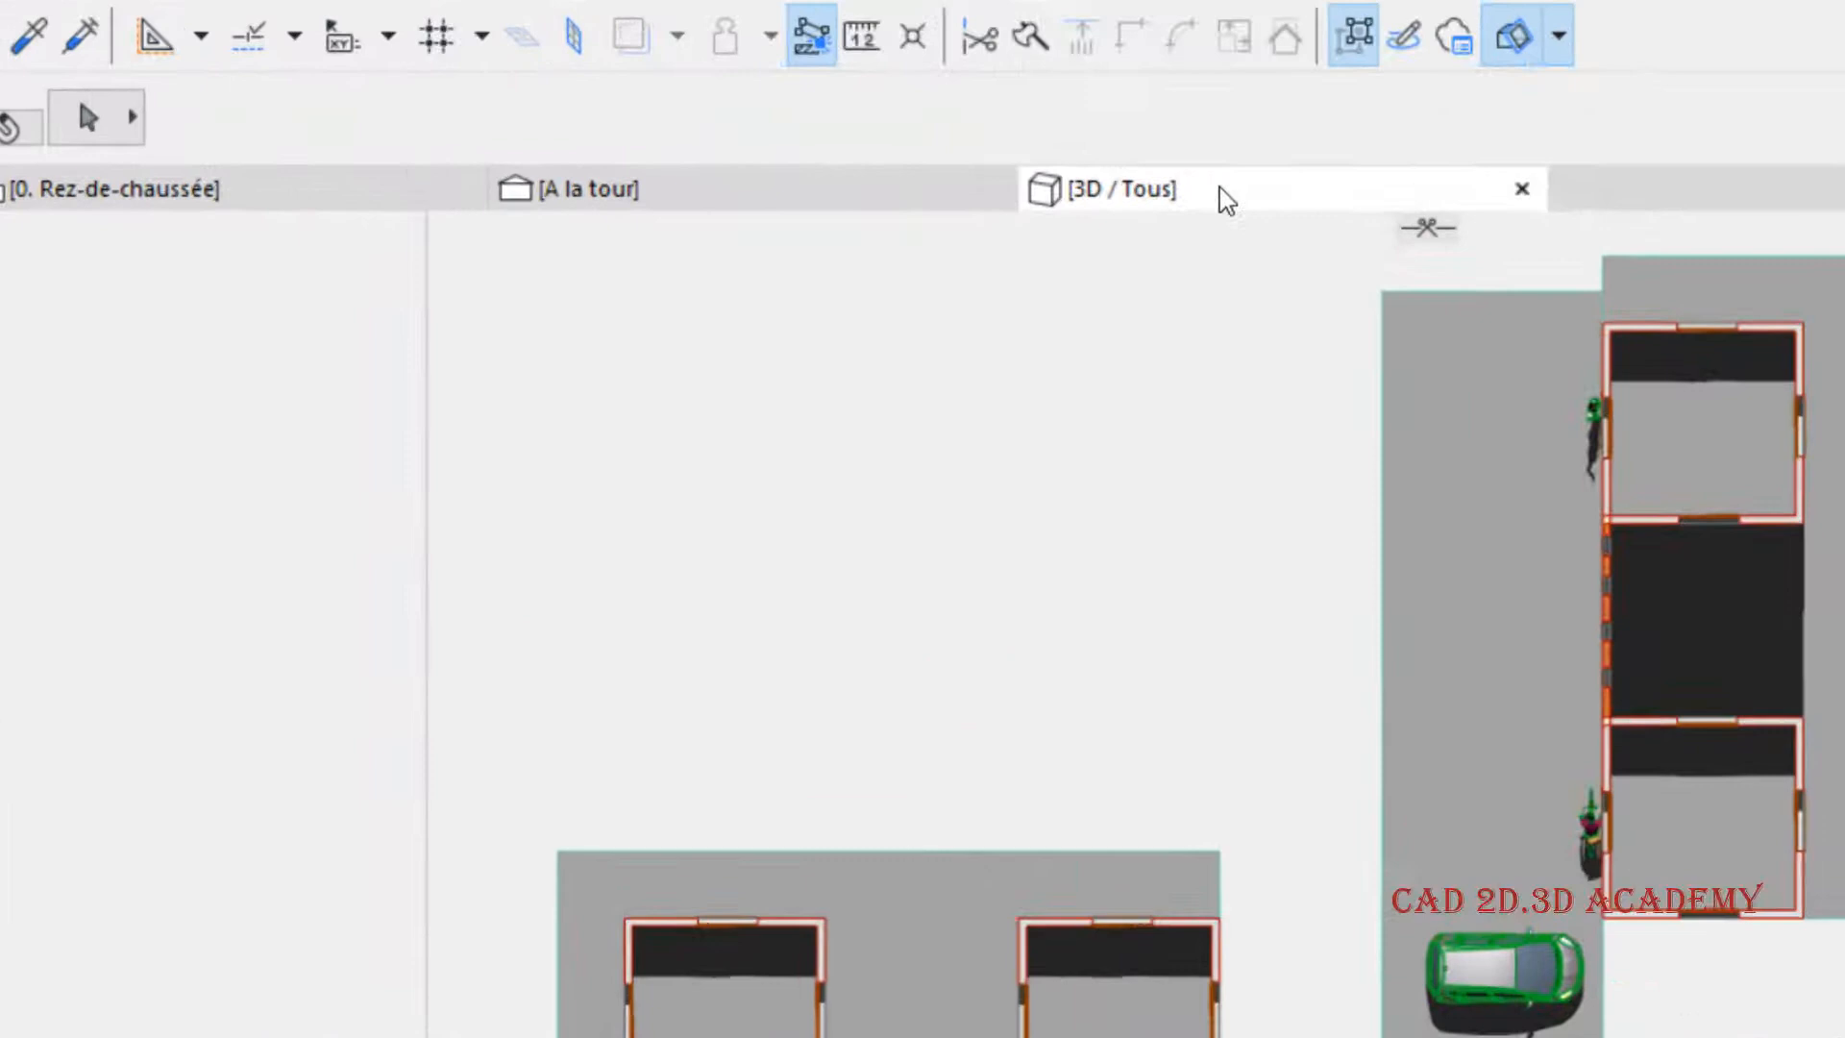
{"action": "right_click", "coordinate": [856, 193]}
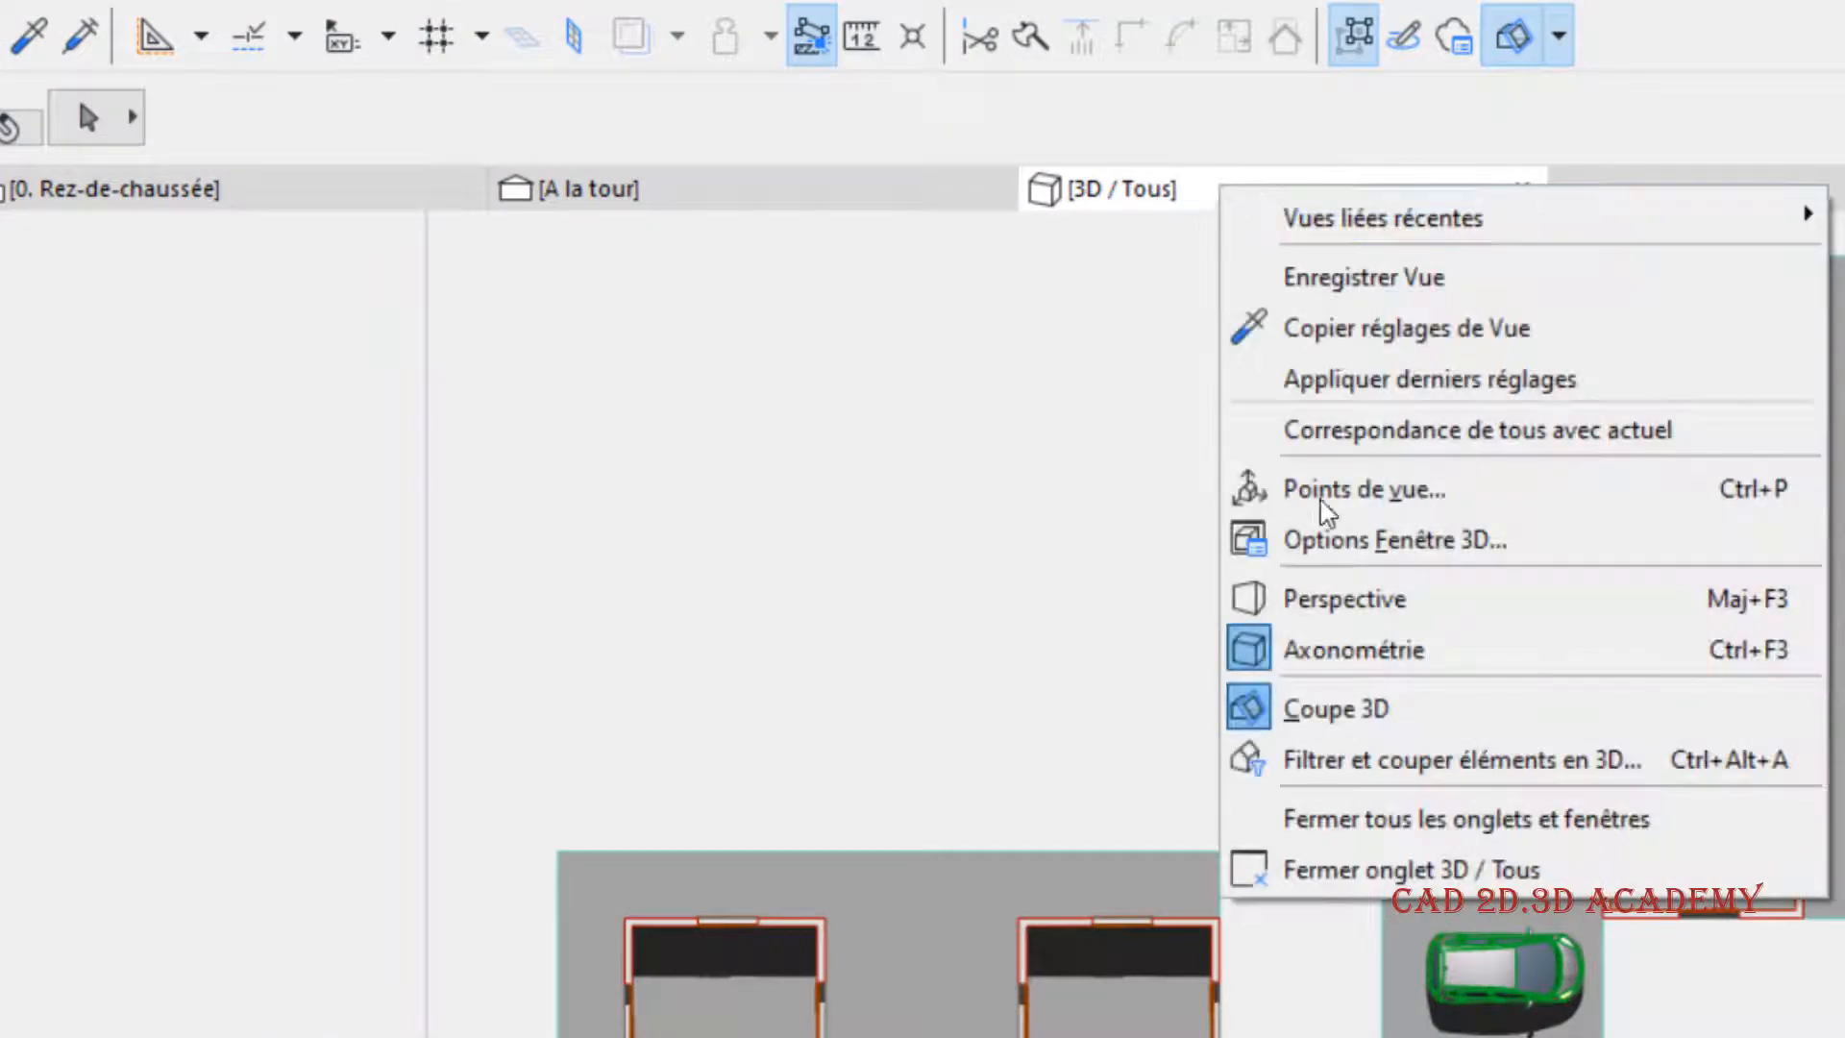
{"action": "left_click", "coordinate": [1353, 543]}
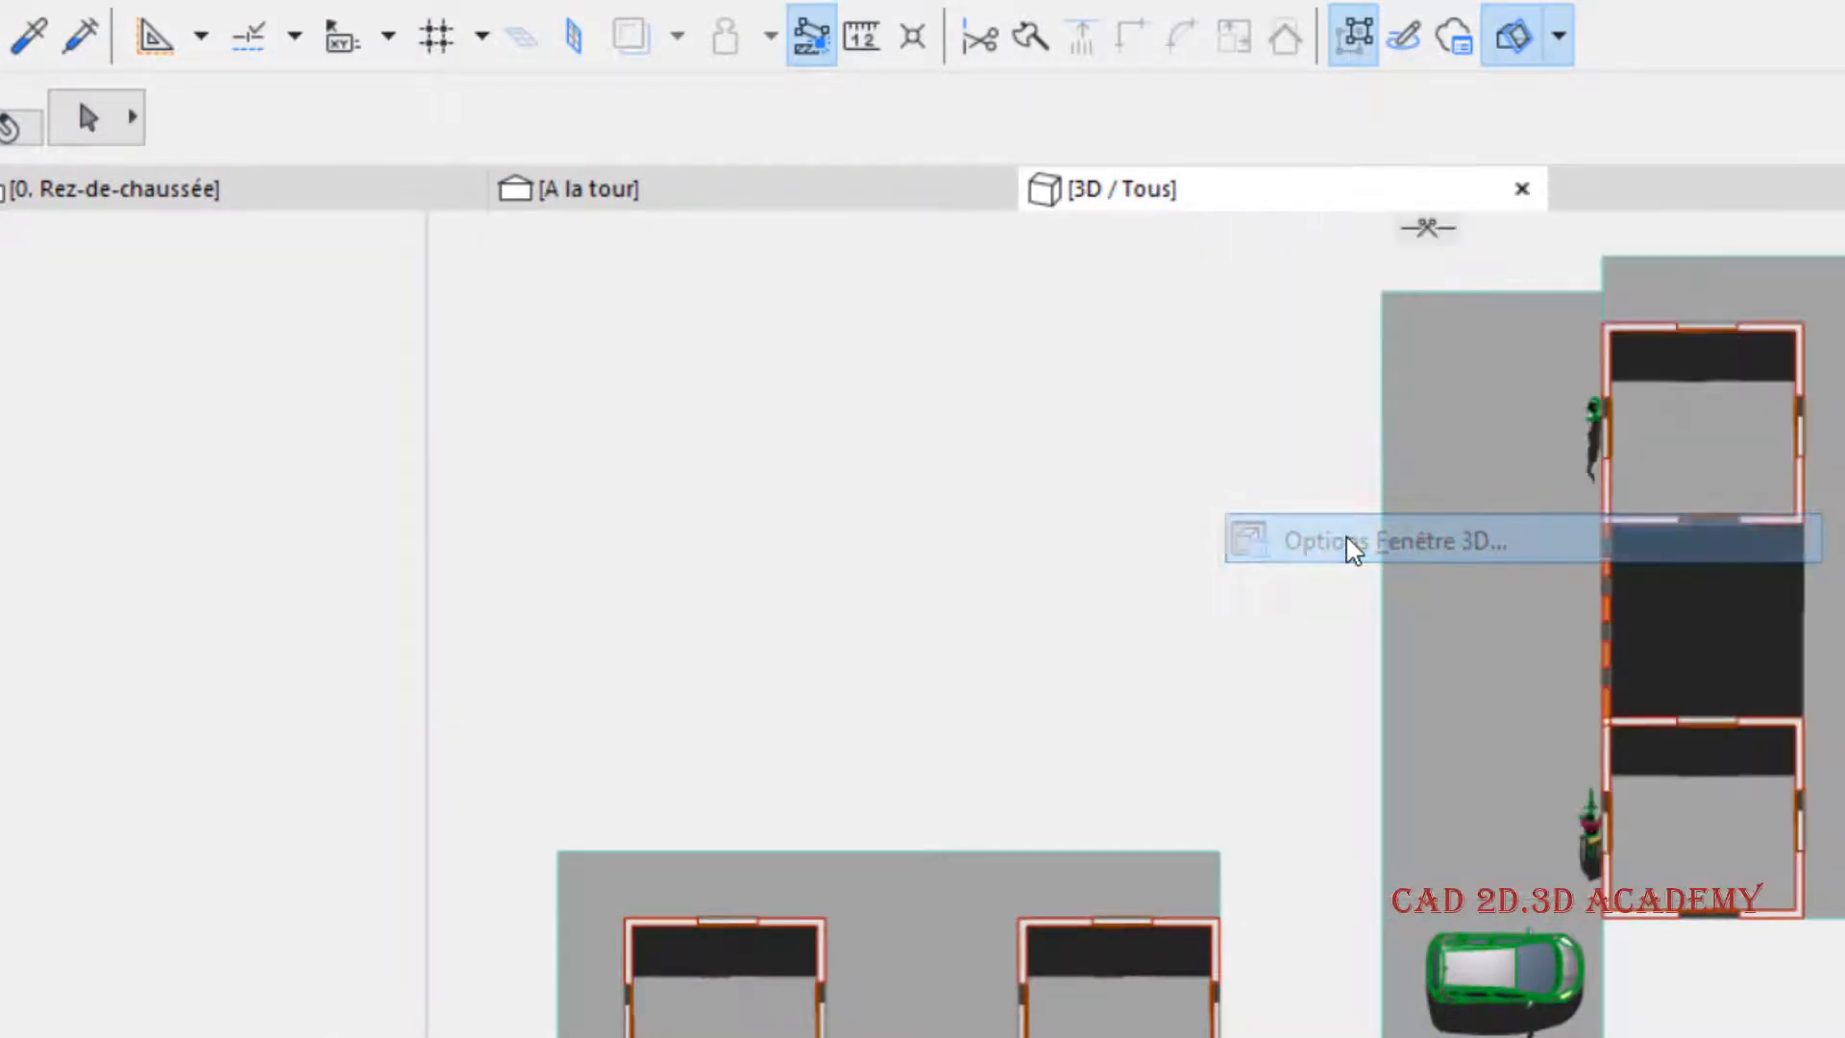
{"action": "left_click", "coordinate": [1346, 954]}
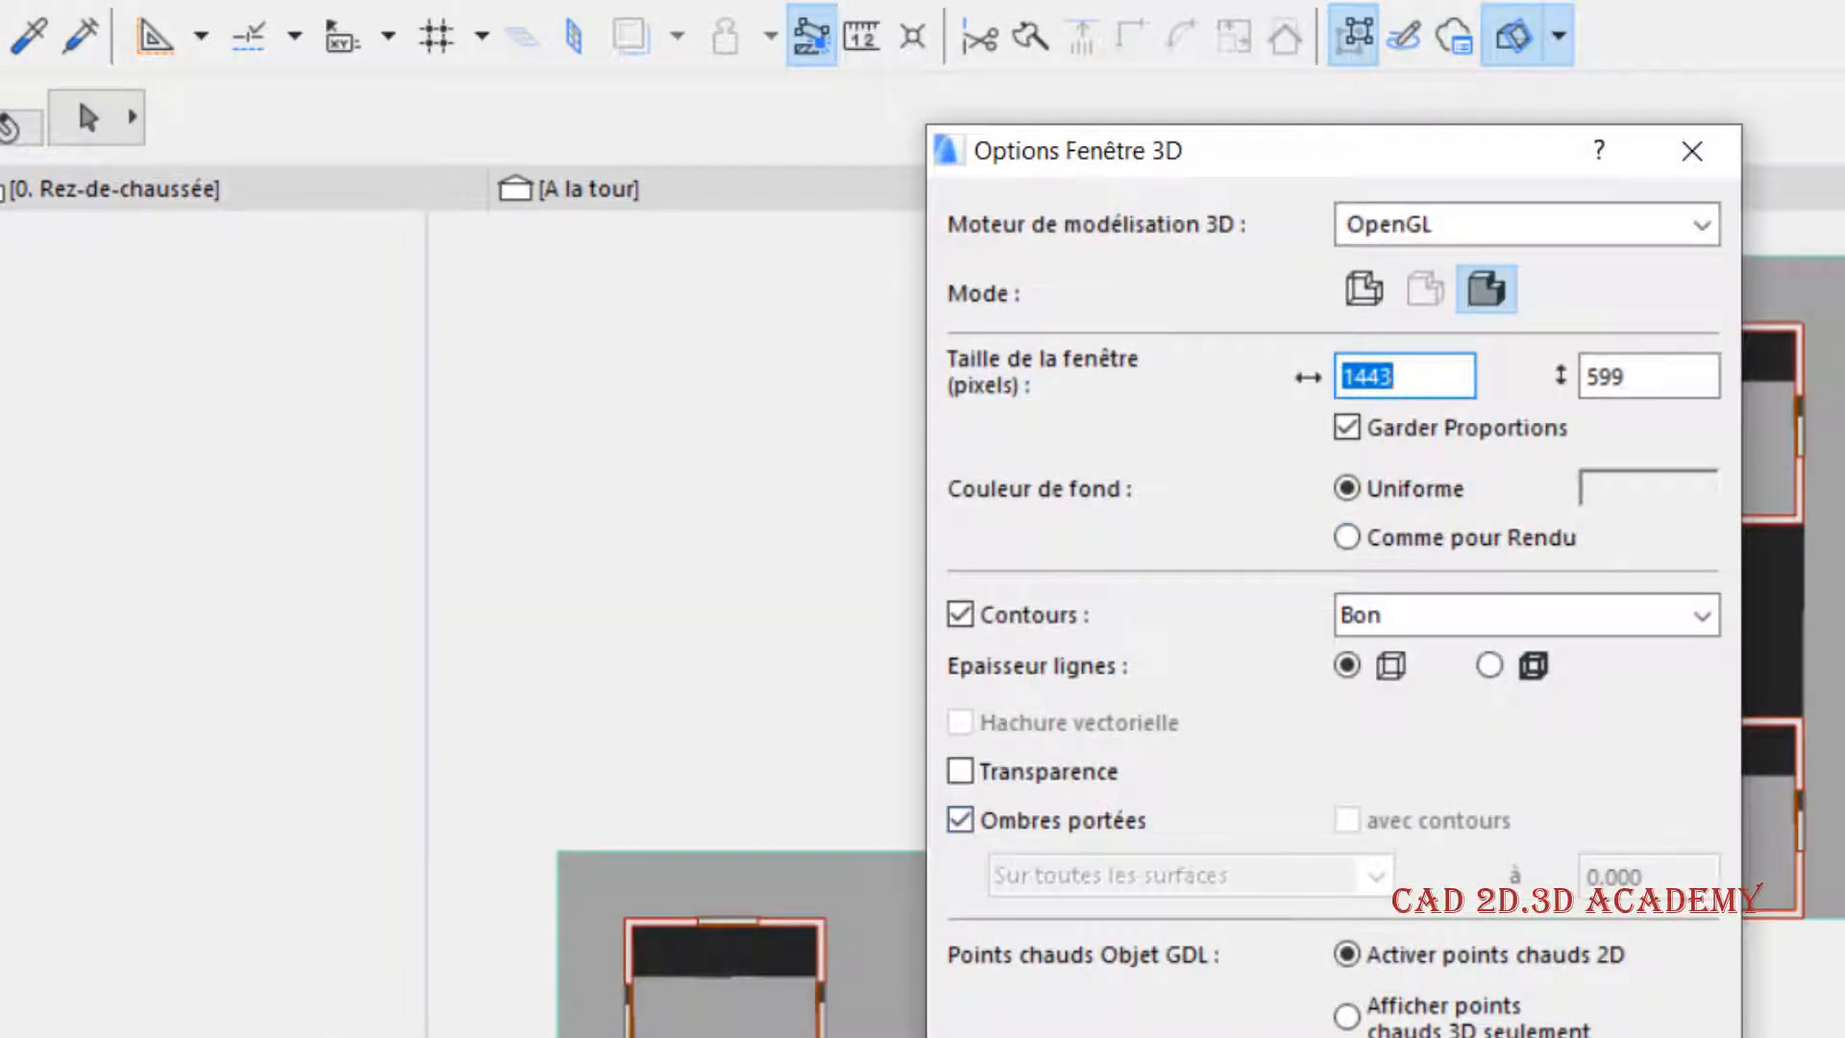
{"action": "key", "text": "Return"}
- Set the sun azimuth to 45° and the sun altitude to 45° in the parallel projection settings and apply them
{"action": "right_click", "coordinate": [1374, 195]}
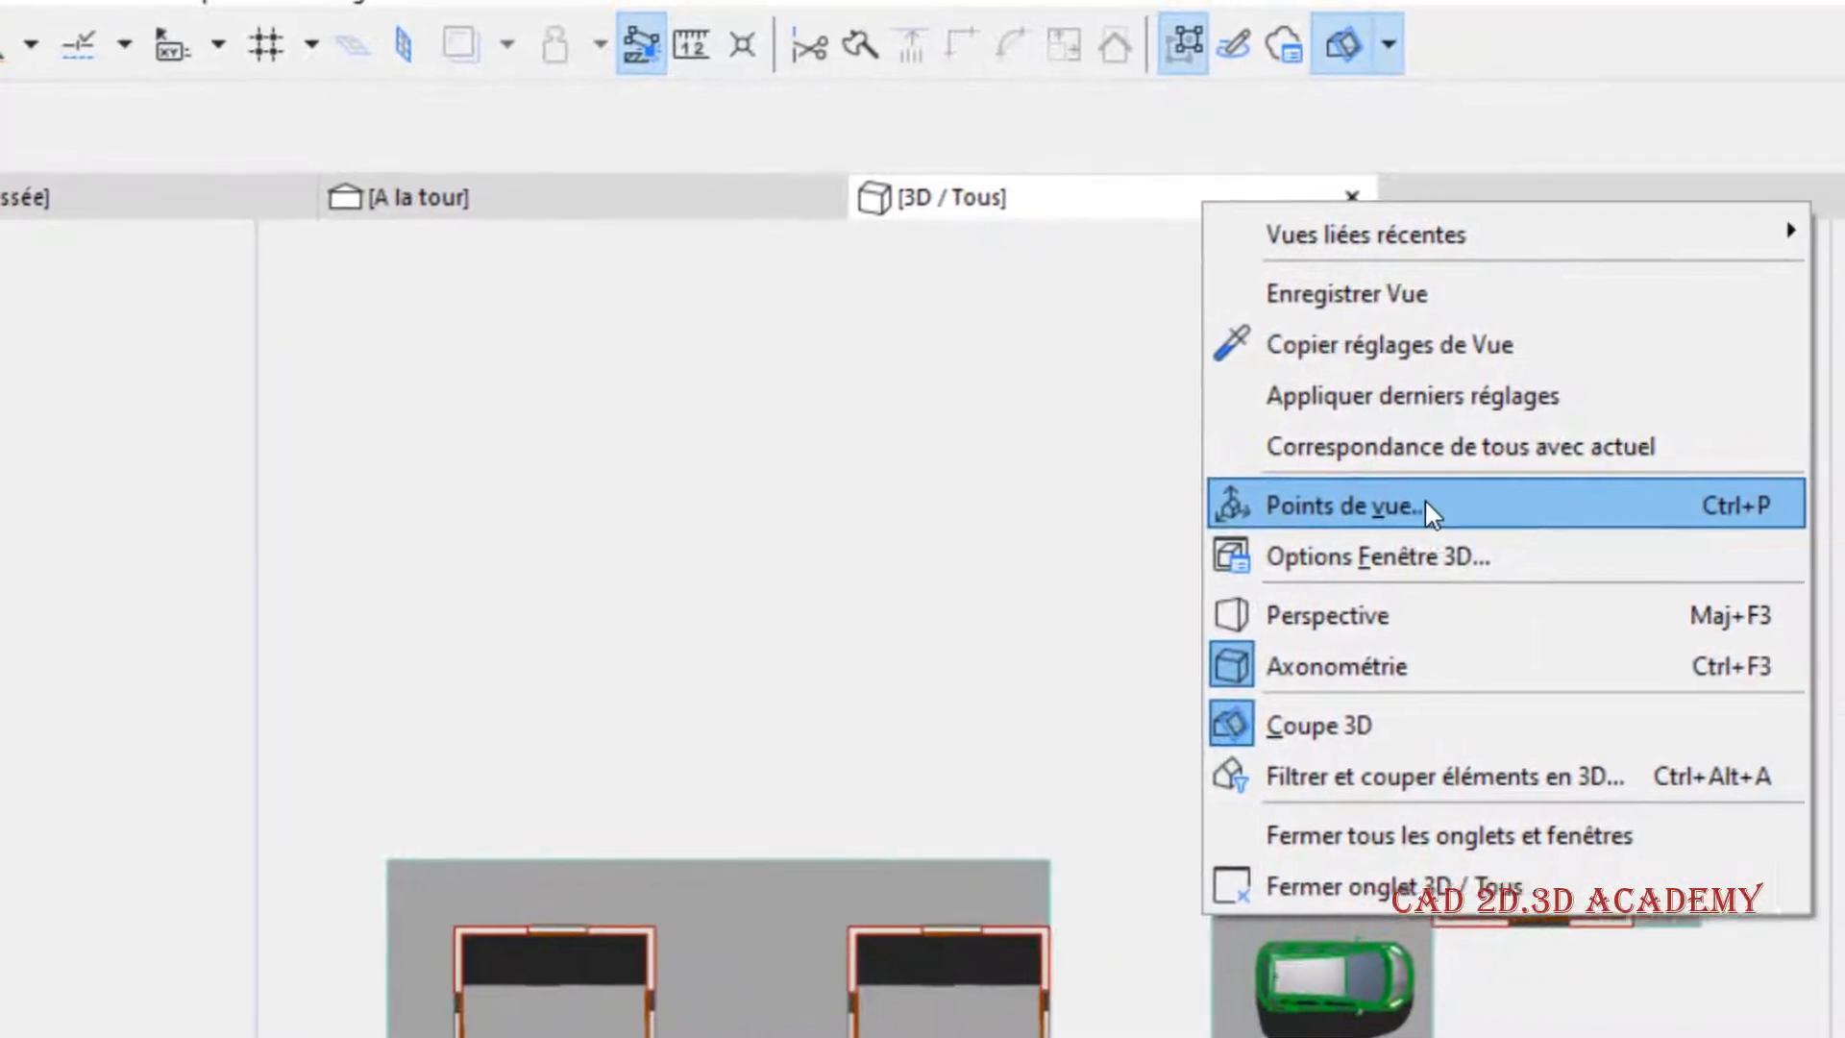
{"action": "left_click", "coordinate": [1429, 526]}
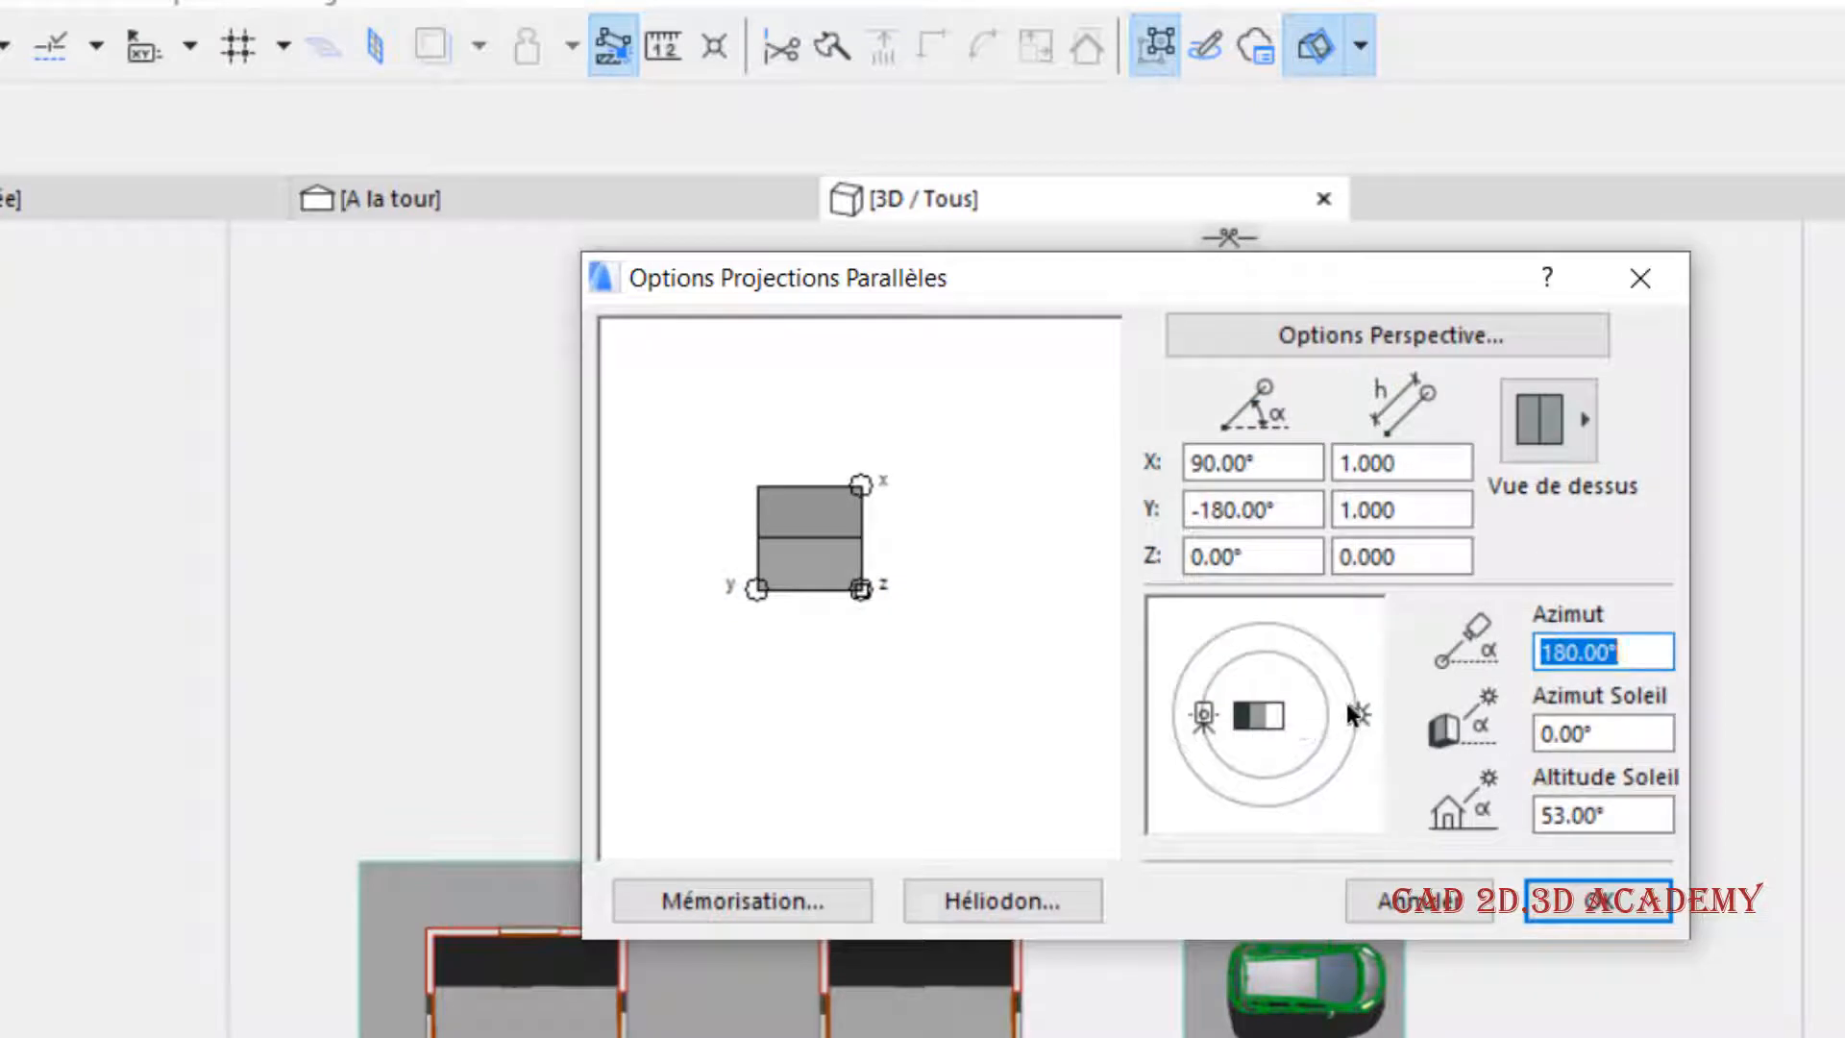
{"action": "mouse_move", "coordinate": [1353, 706]}
{"action": "left_mouse_down"}
{"action": "mouse_move", "coordinate": [1358, 646]}
{"action": "mouse_move", "coordinate": [1372, 690]}
{"action": "mouse_move", "coordinate": [1395, 694]}
{"action": "mouse_move", "coordinate": [1391, 640]}
{"action": "left_mouse_up"}
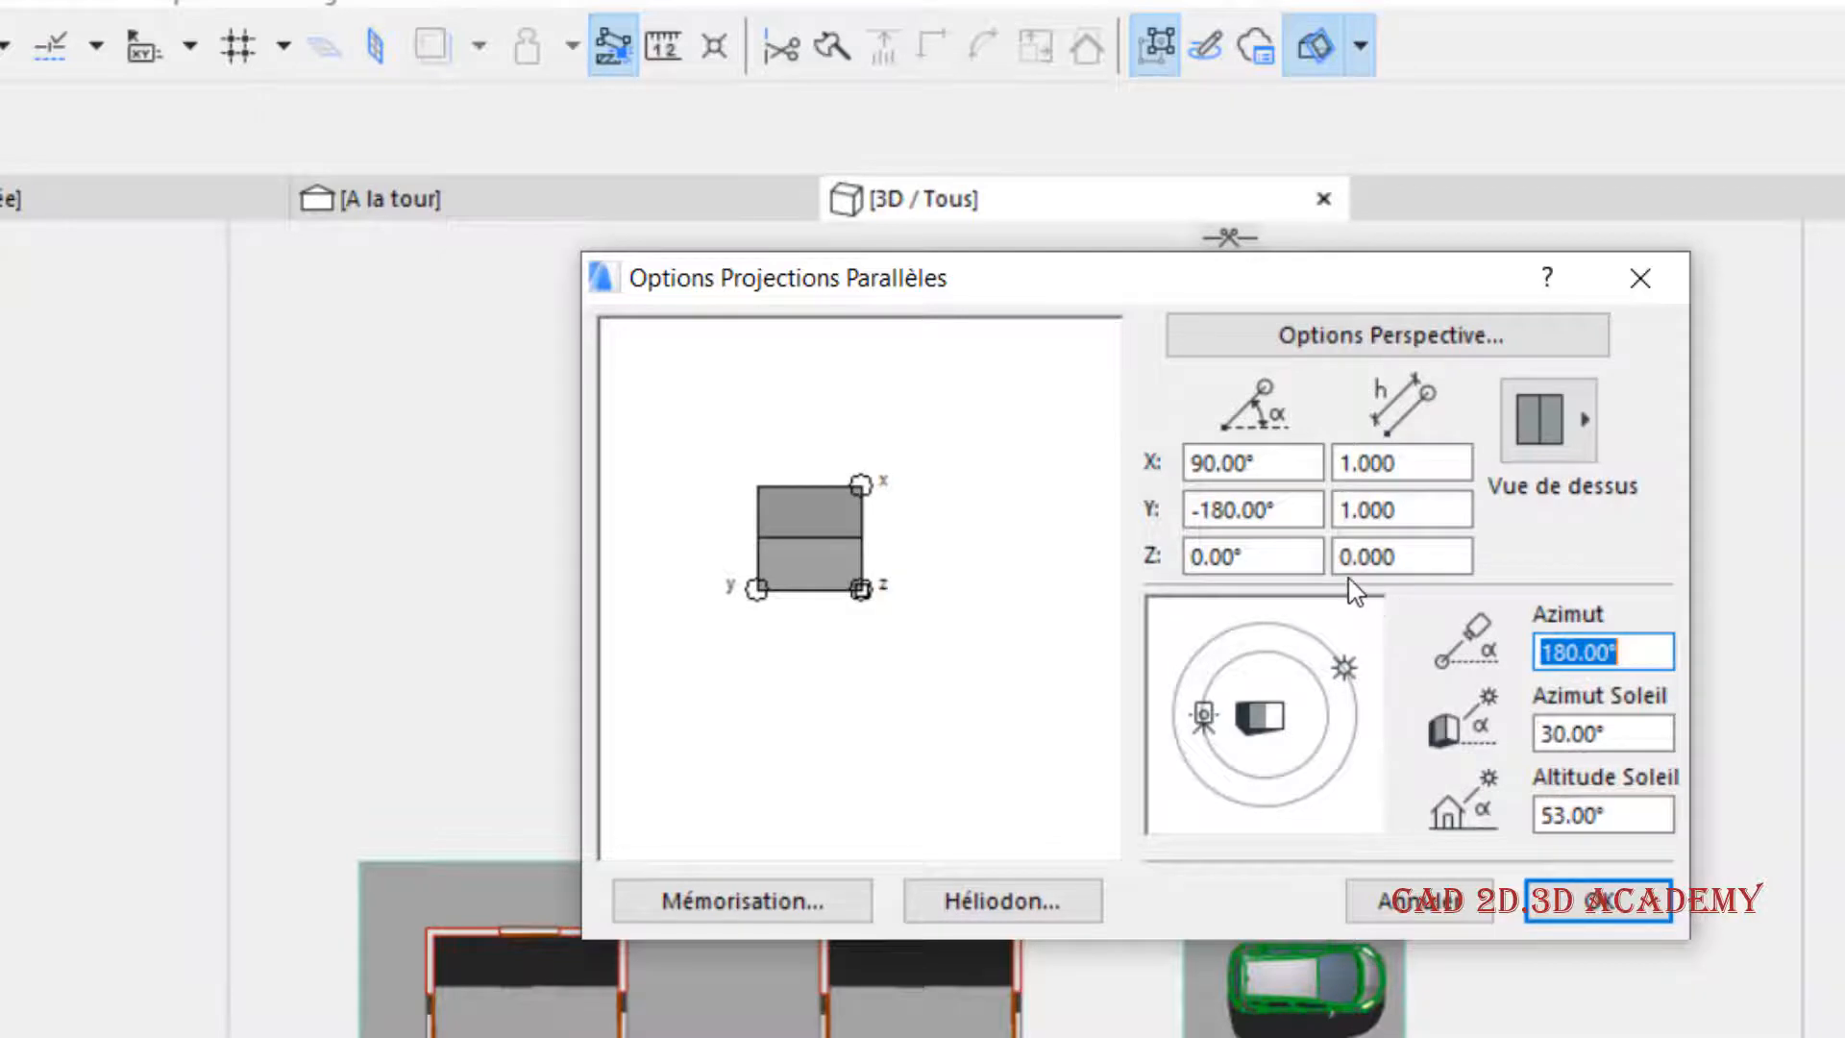
{"action": "left_click", "coordinate": [1537, 734]}
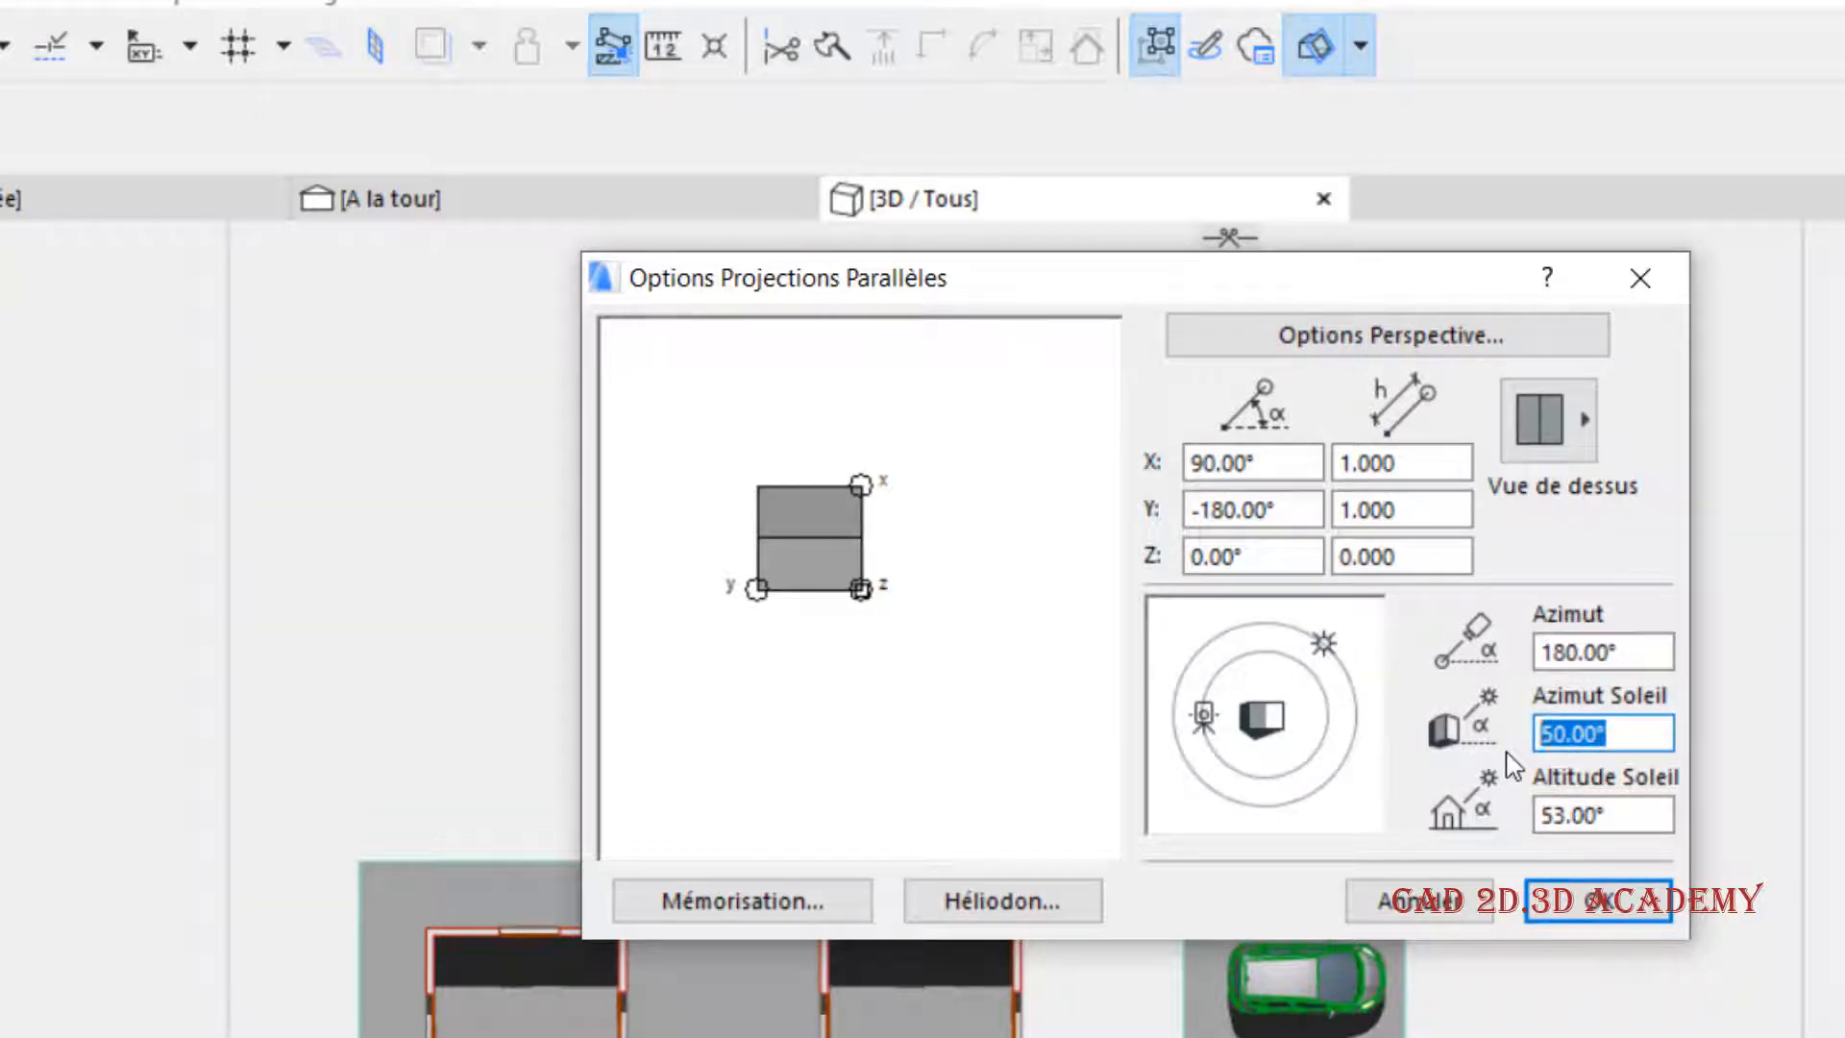
{"action": "type", "text": "45"}
{"action": "left_click", "coordinate": [1645, 814]}
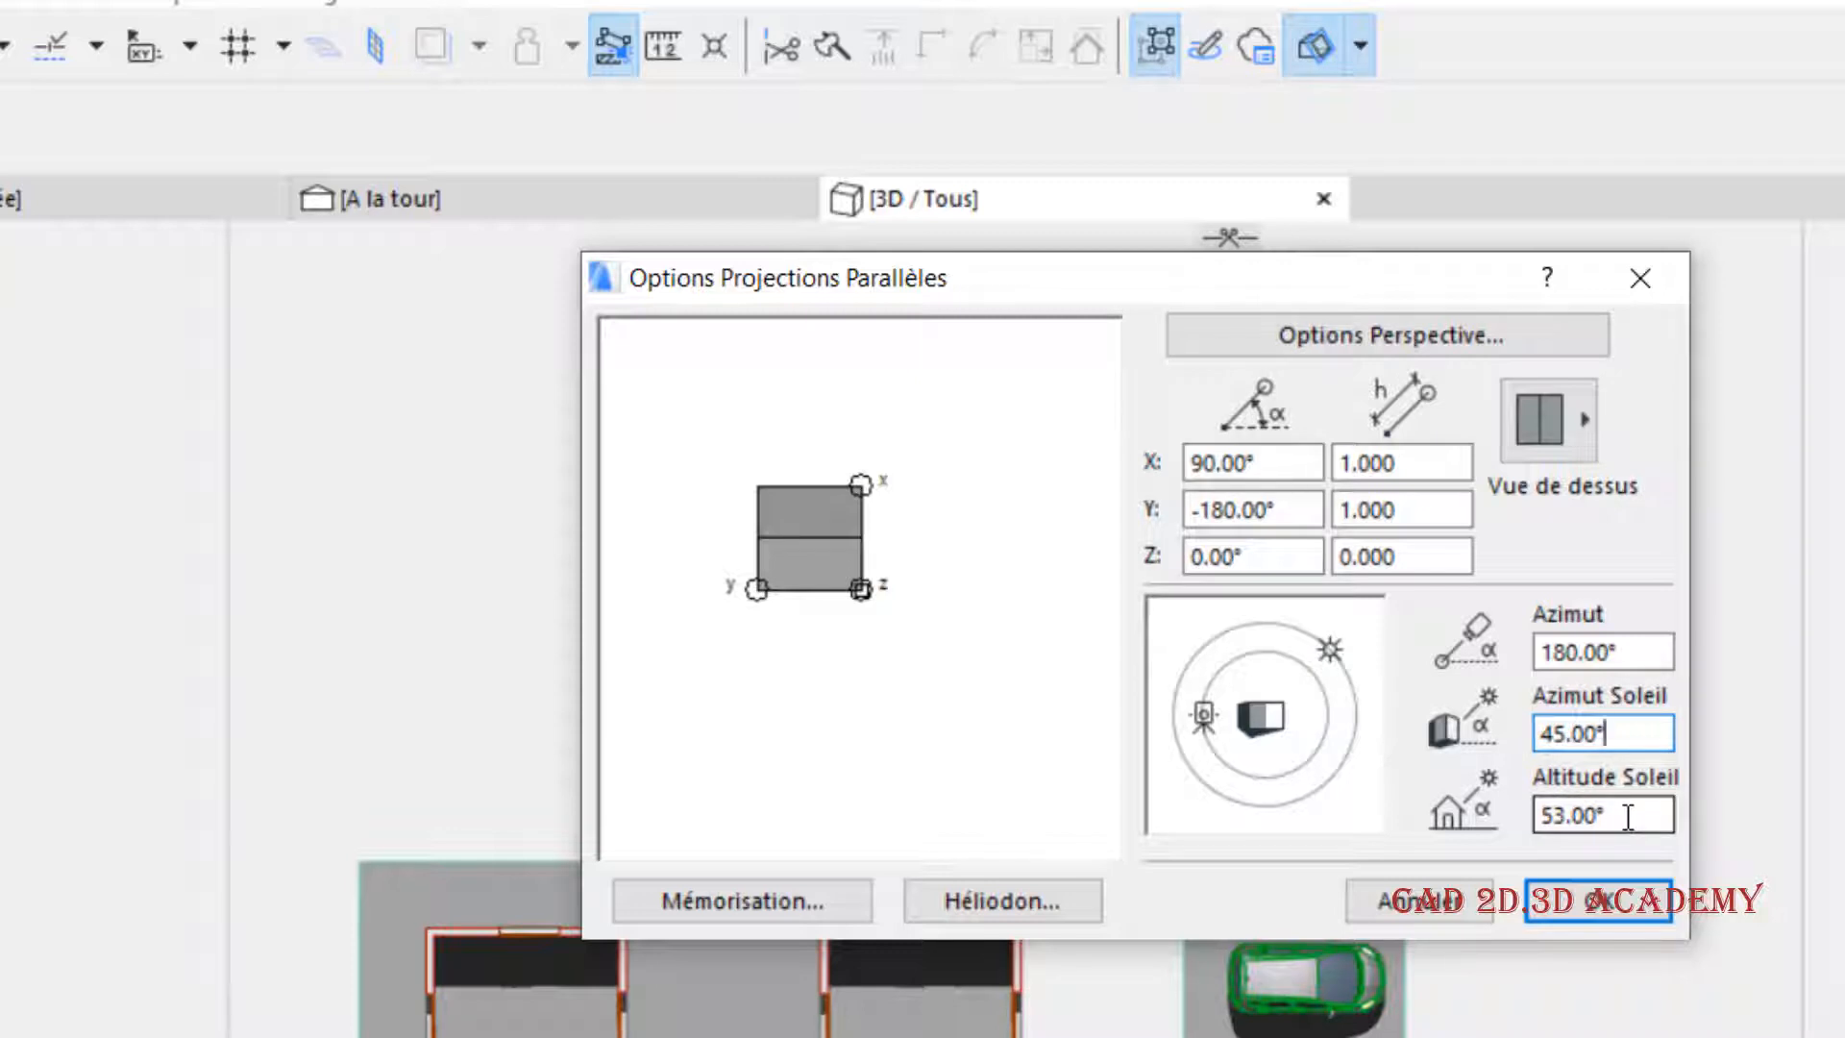
{"action": "left_click", "coordinate": [1627, 816]}
{"action": "type", "text": "4"}
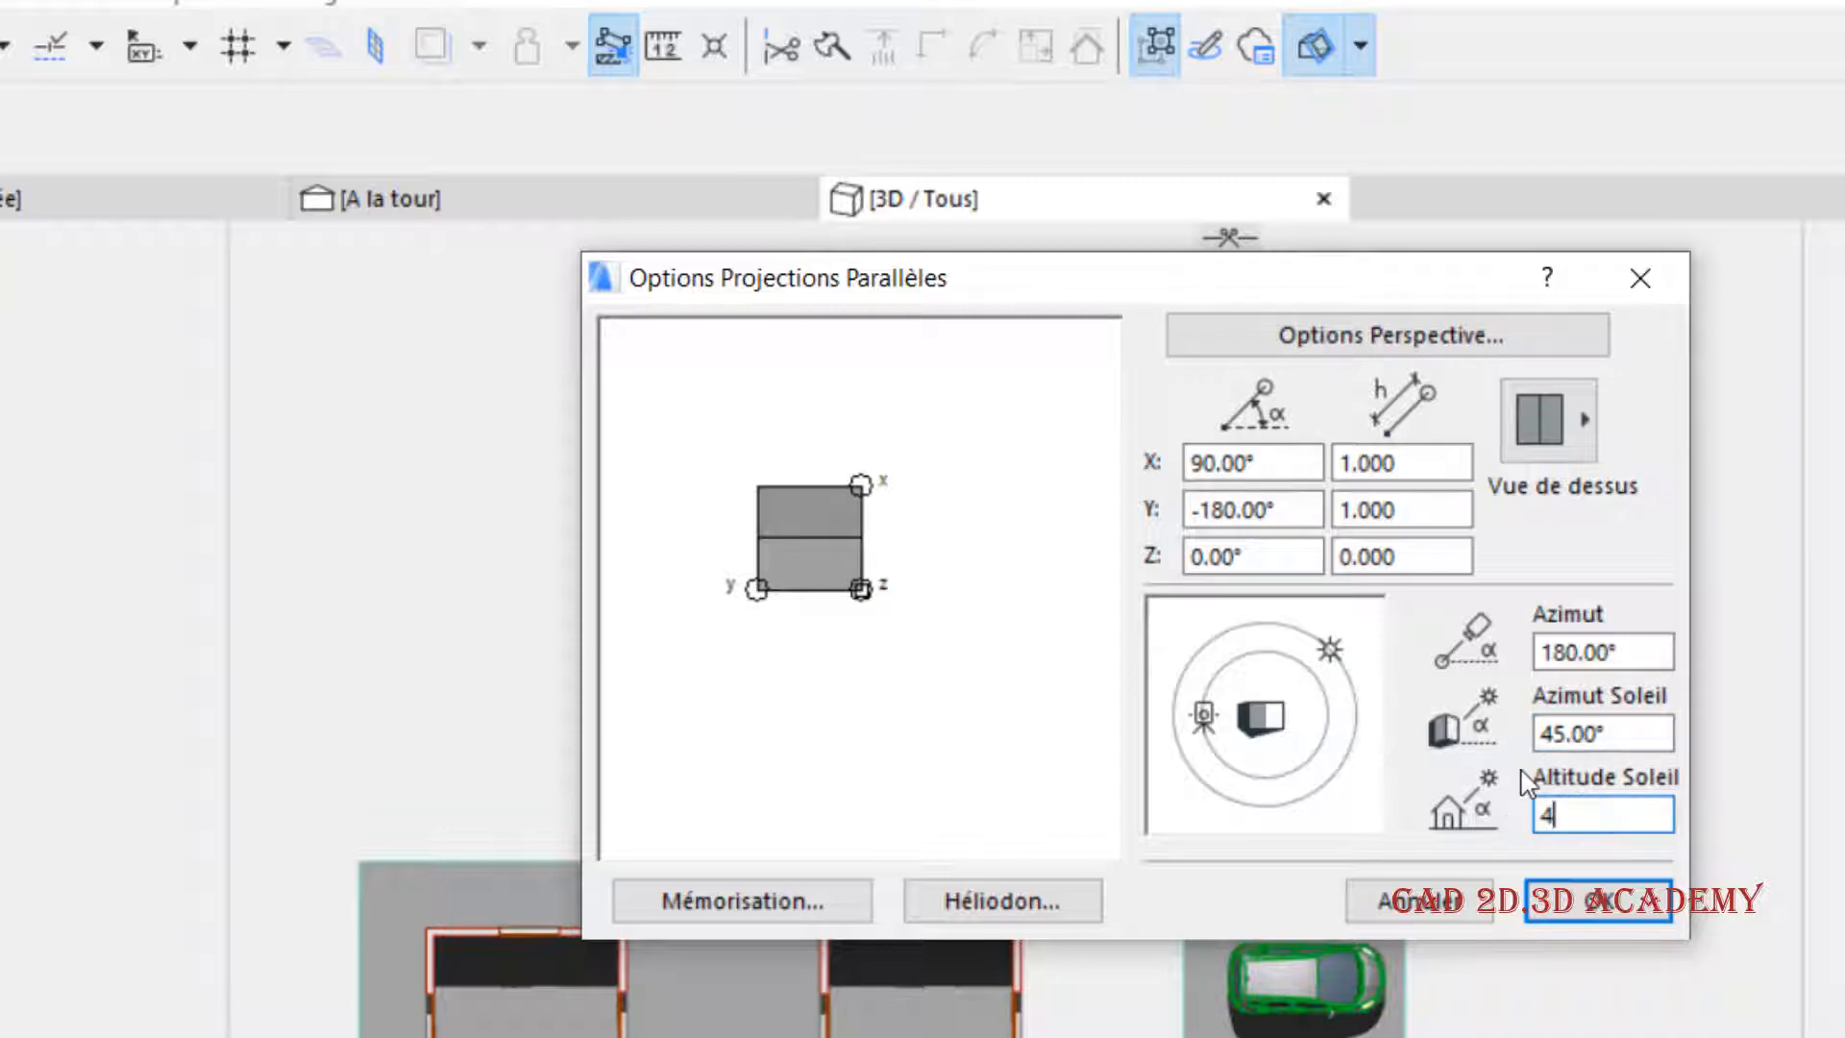
{"action": "type", "text": "5"}
{"action": "left_click", "coordinate": [1561, 894]}
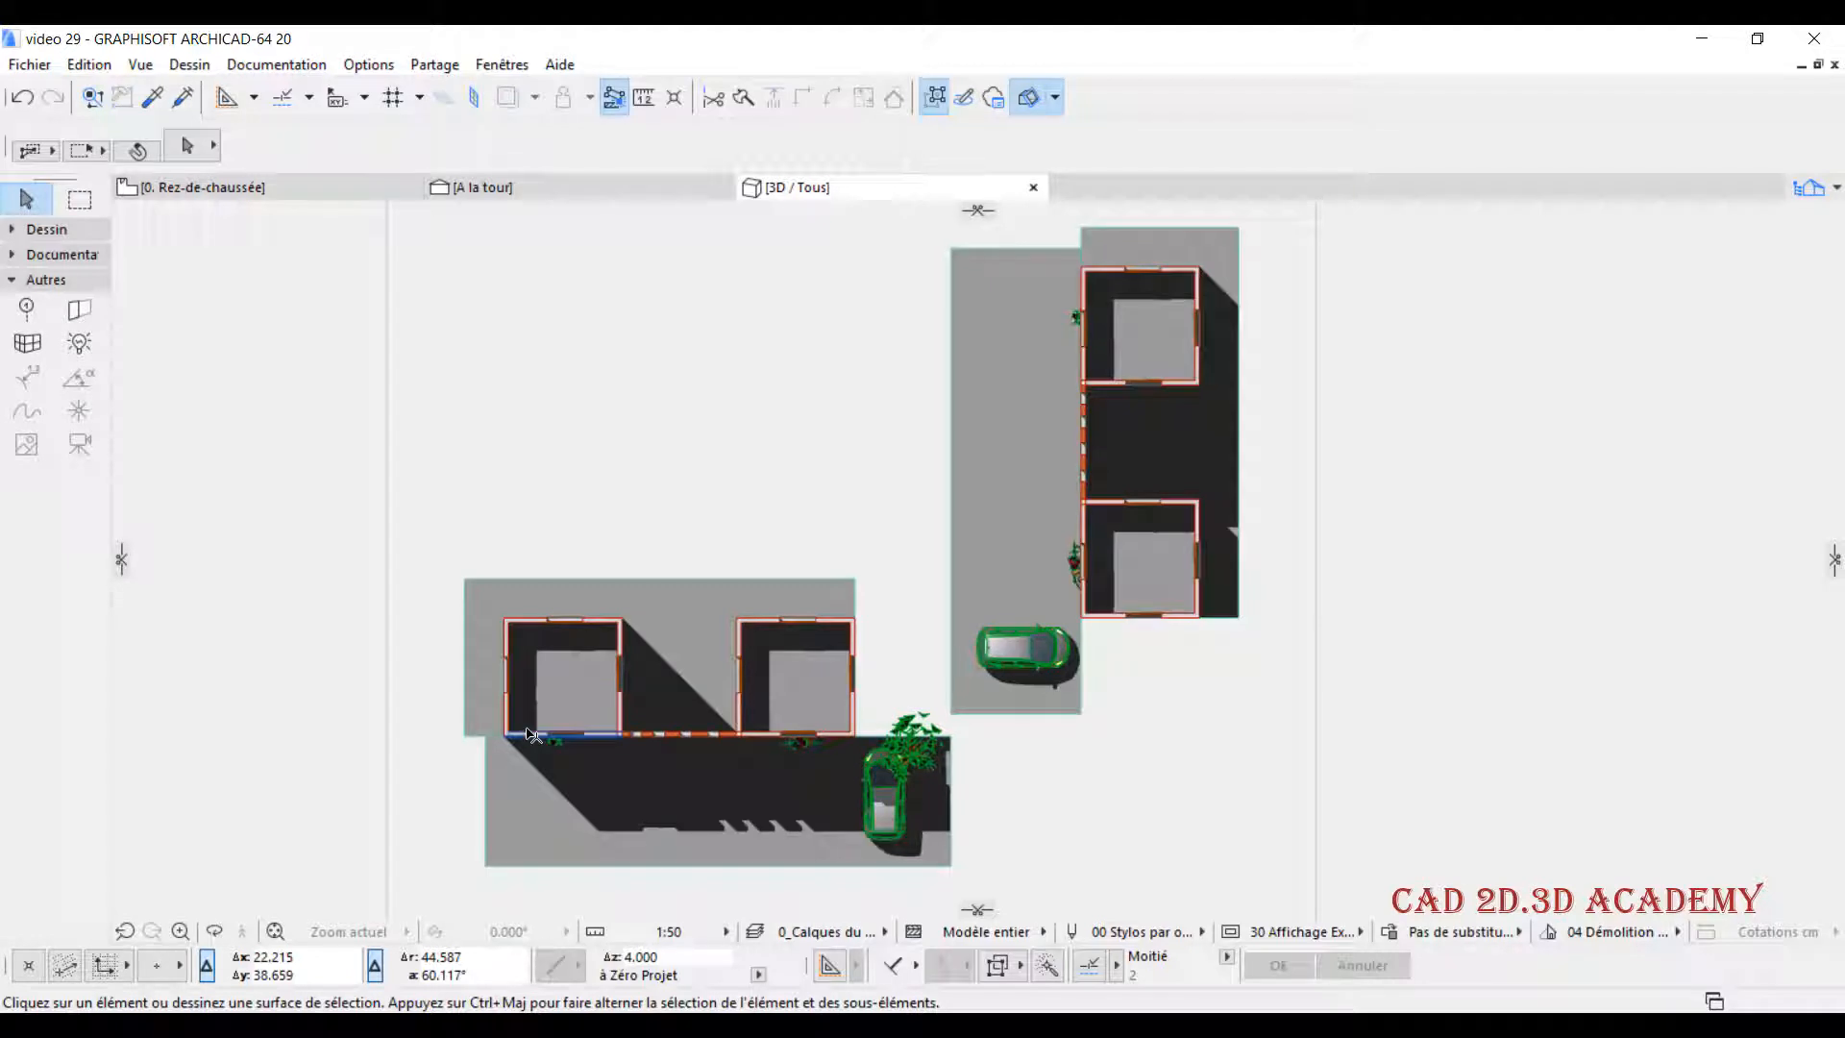
- Orbit to an oblique view and place a vertical cutting plane through the outer tower of the building in front
{"action": "middle_click_drag", "start_coordinate": [522, 855], "coordinate": [972, 548], "text": "shift"}
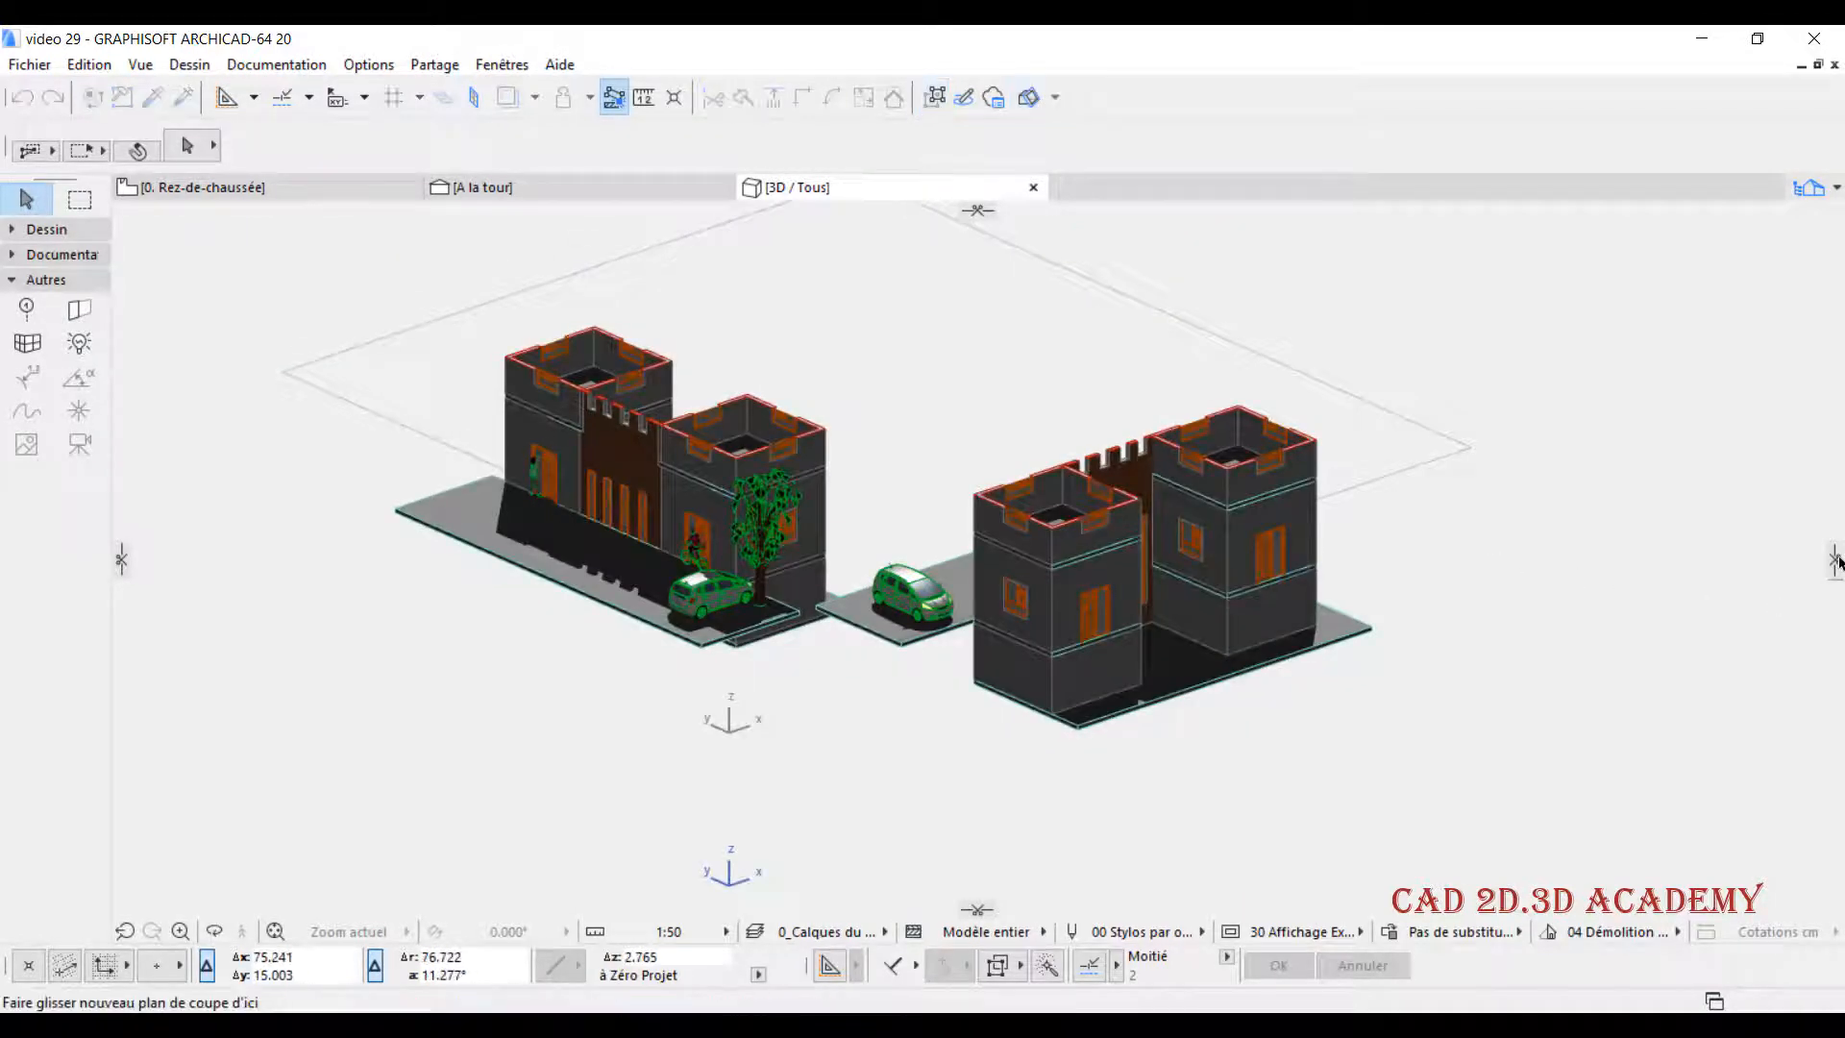
{"action": "left_click_drag", "start_coordinate": [1837, 560], "coordinate": [1219, 653]}
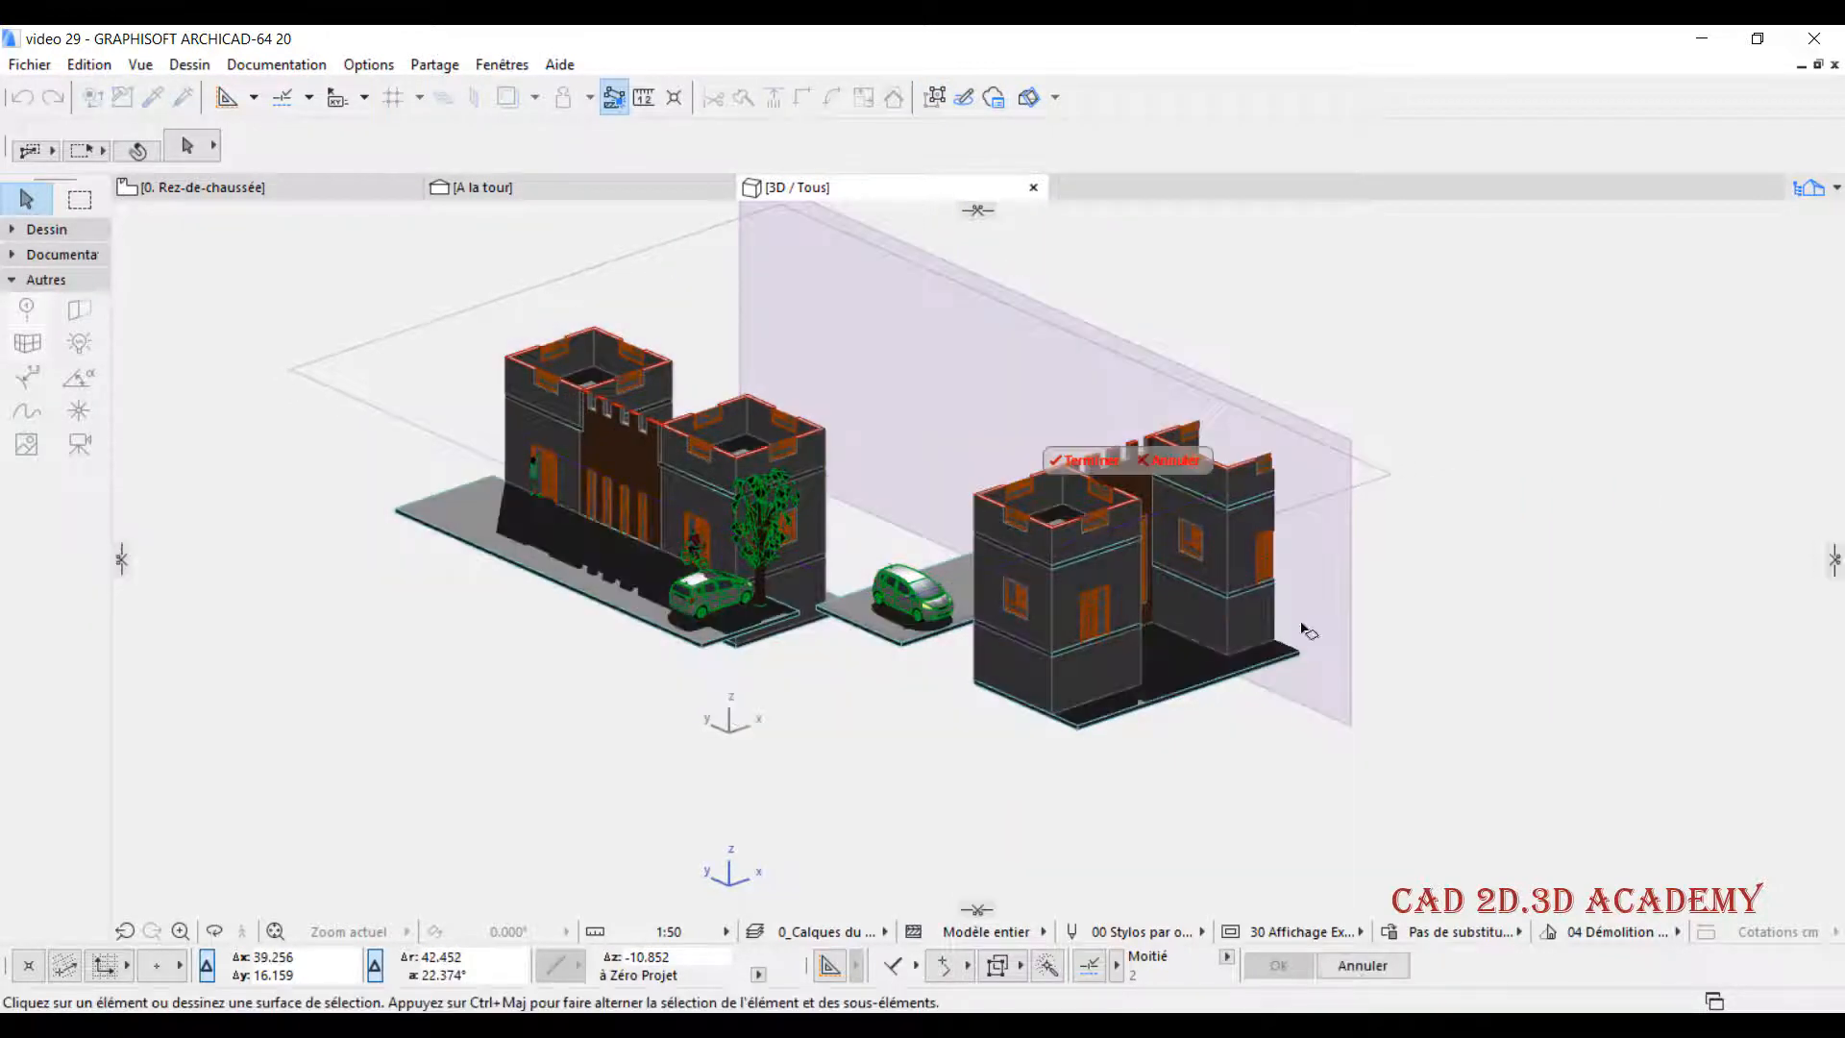
{"action": "middle_click_drag", "start_coordinate": [1219, 655], "coordinate": [877, 791], "text": "shift"}
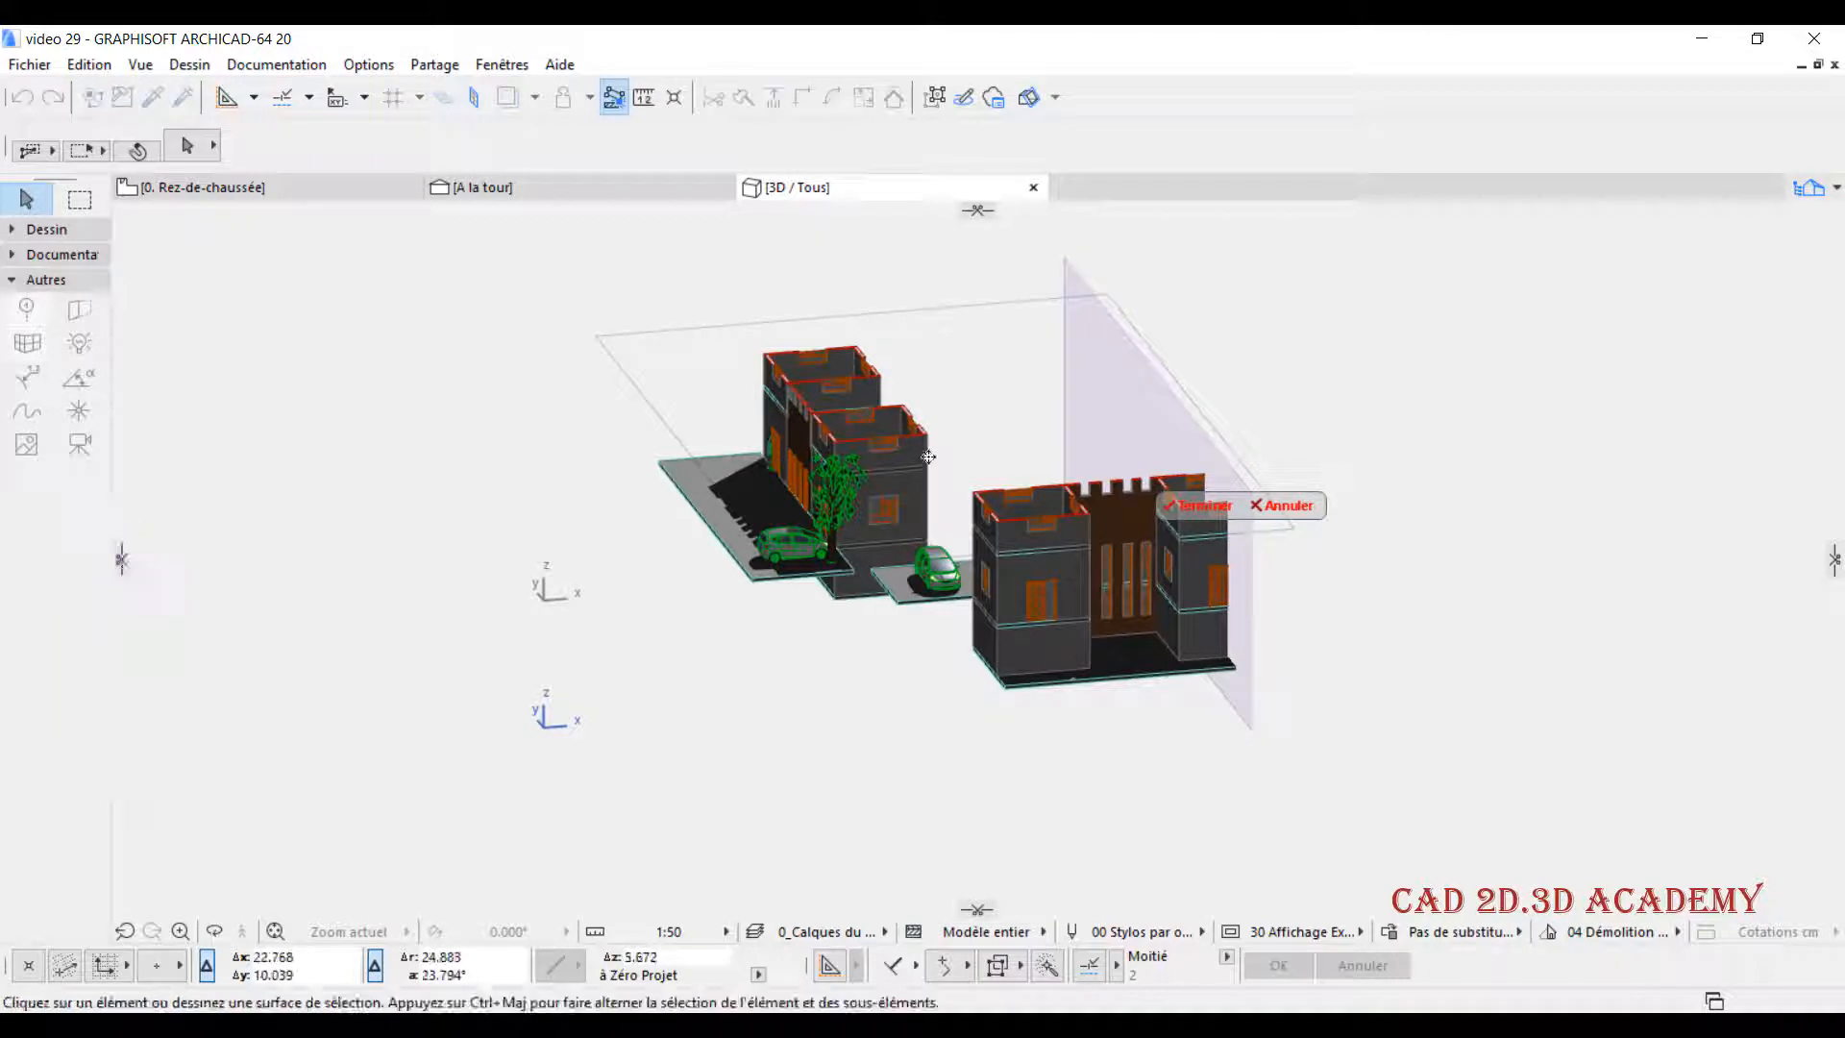
{"action": "middle_click_drag", "start_coordinate": [890, 483], "coordinate": [749, 511]}
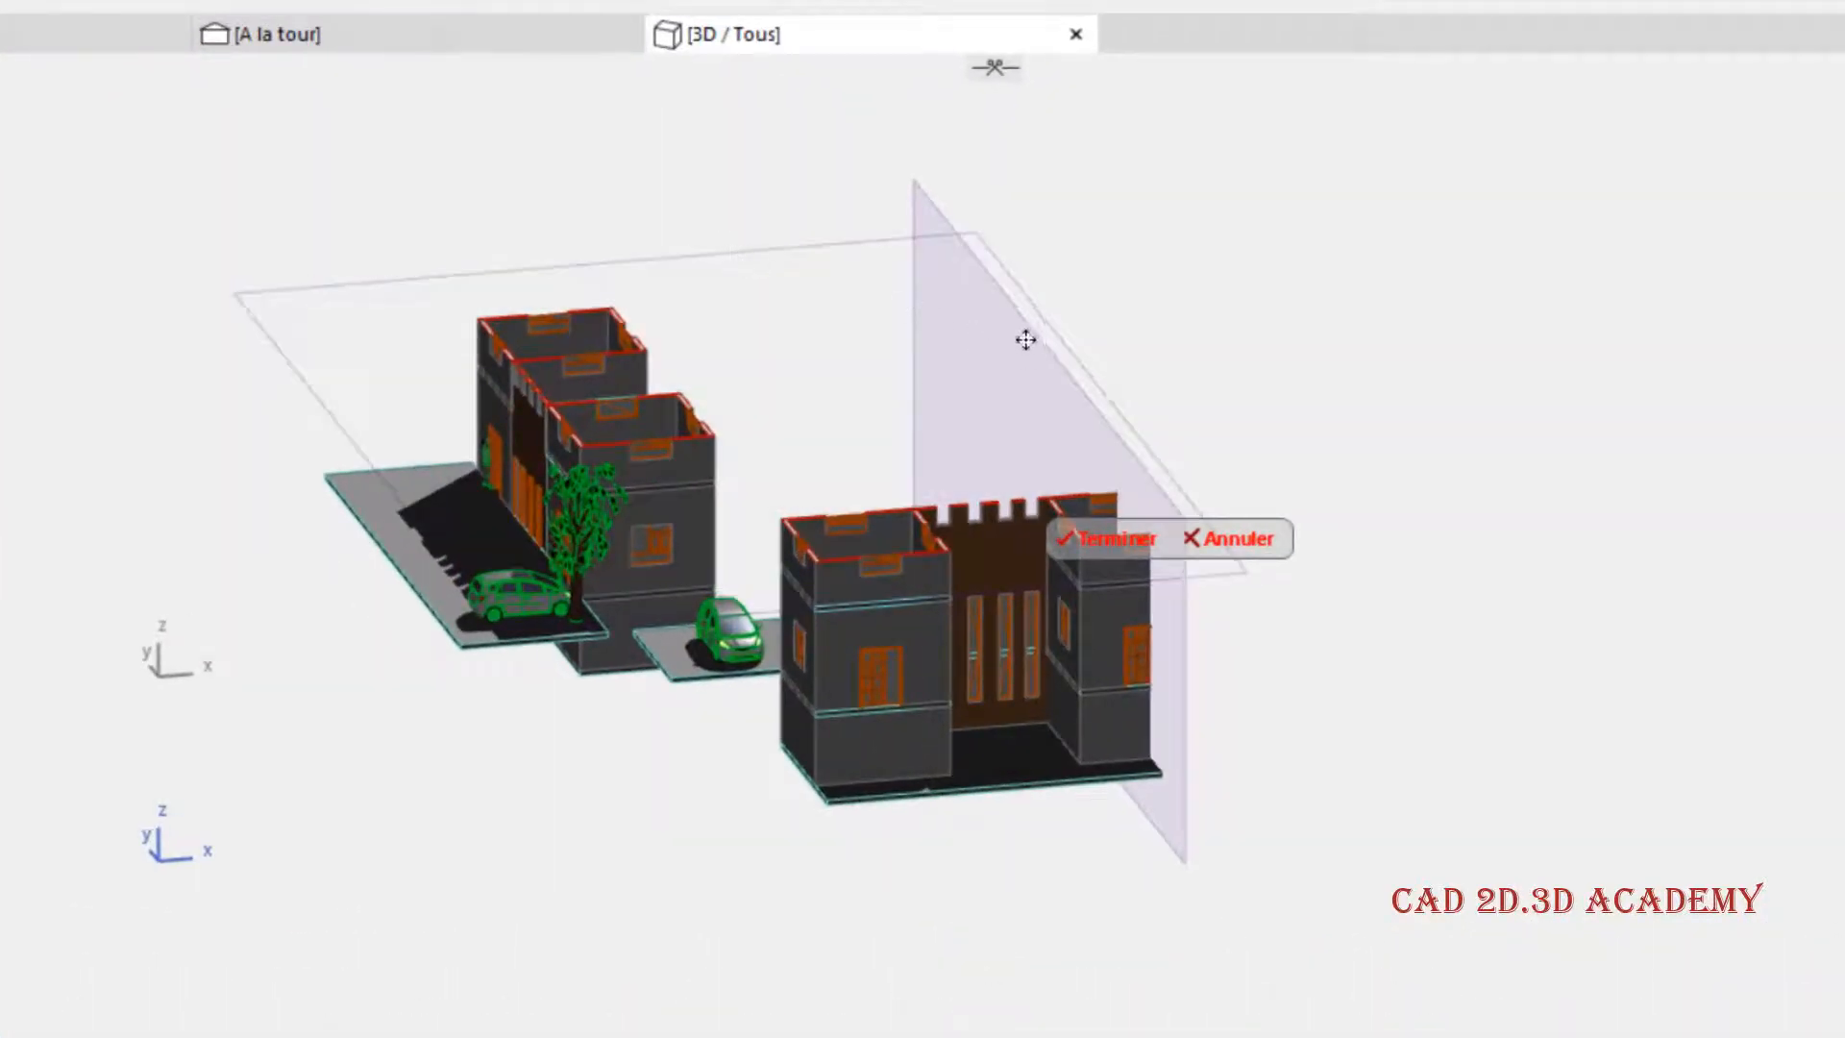
- Remove the vertical cutting plane, keeping the horizontal one
{"action": "left_click_drag", "start_coordinate": [1022, 337], "coordinate": [1619, 580]}
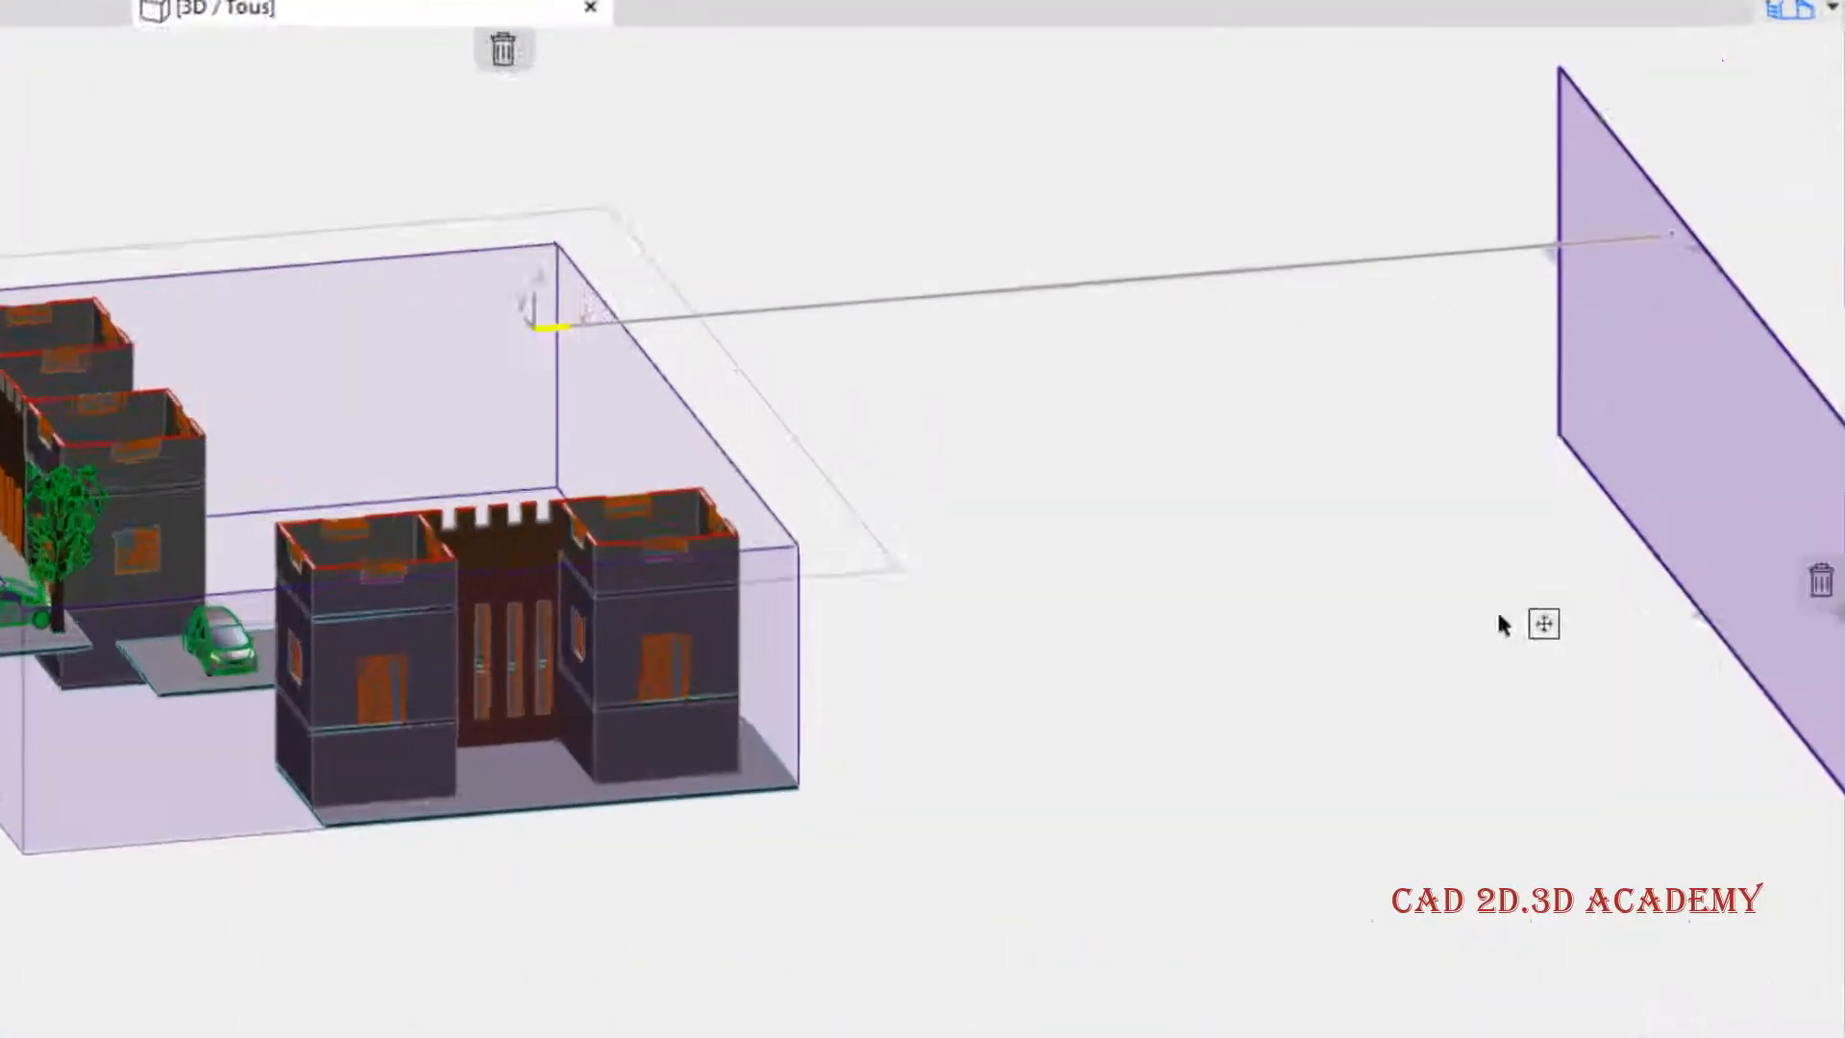
{"action": "left_click_drag", "start_coordinate": [1499, 615], "coordinate": [1811, 586]}
{"action": "left_click_drag", "start_coordinate": [1779, 651], "coordinate": [1777, 647]}
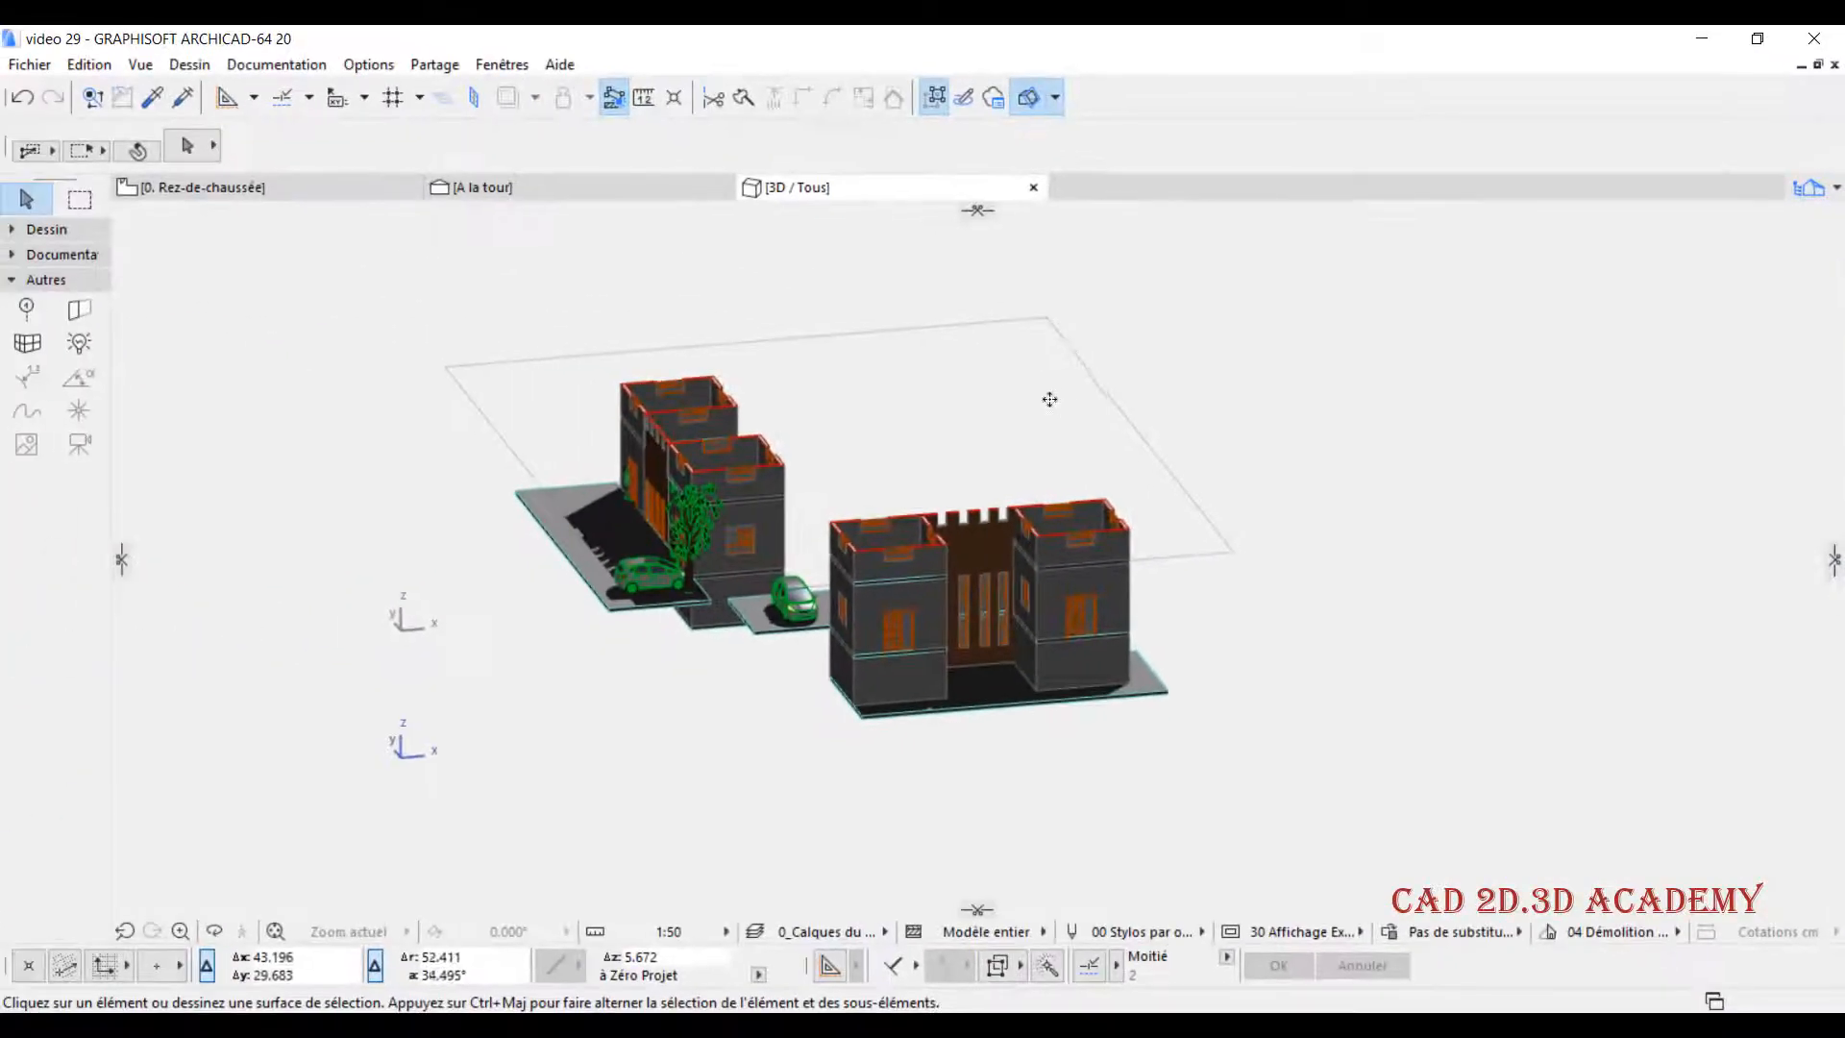
{"action": "right_click", "coordinate": [982, 202]}
{"action": "left_click", "coordinate": [1055, 95]}
{"action": "left_click", "coordinate": [1055, 95]}
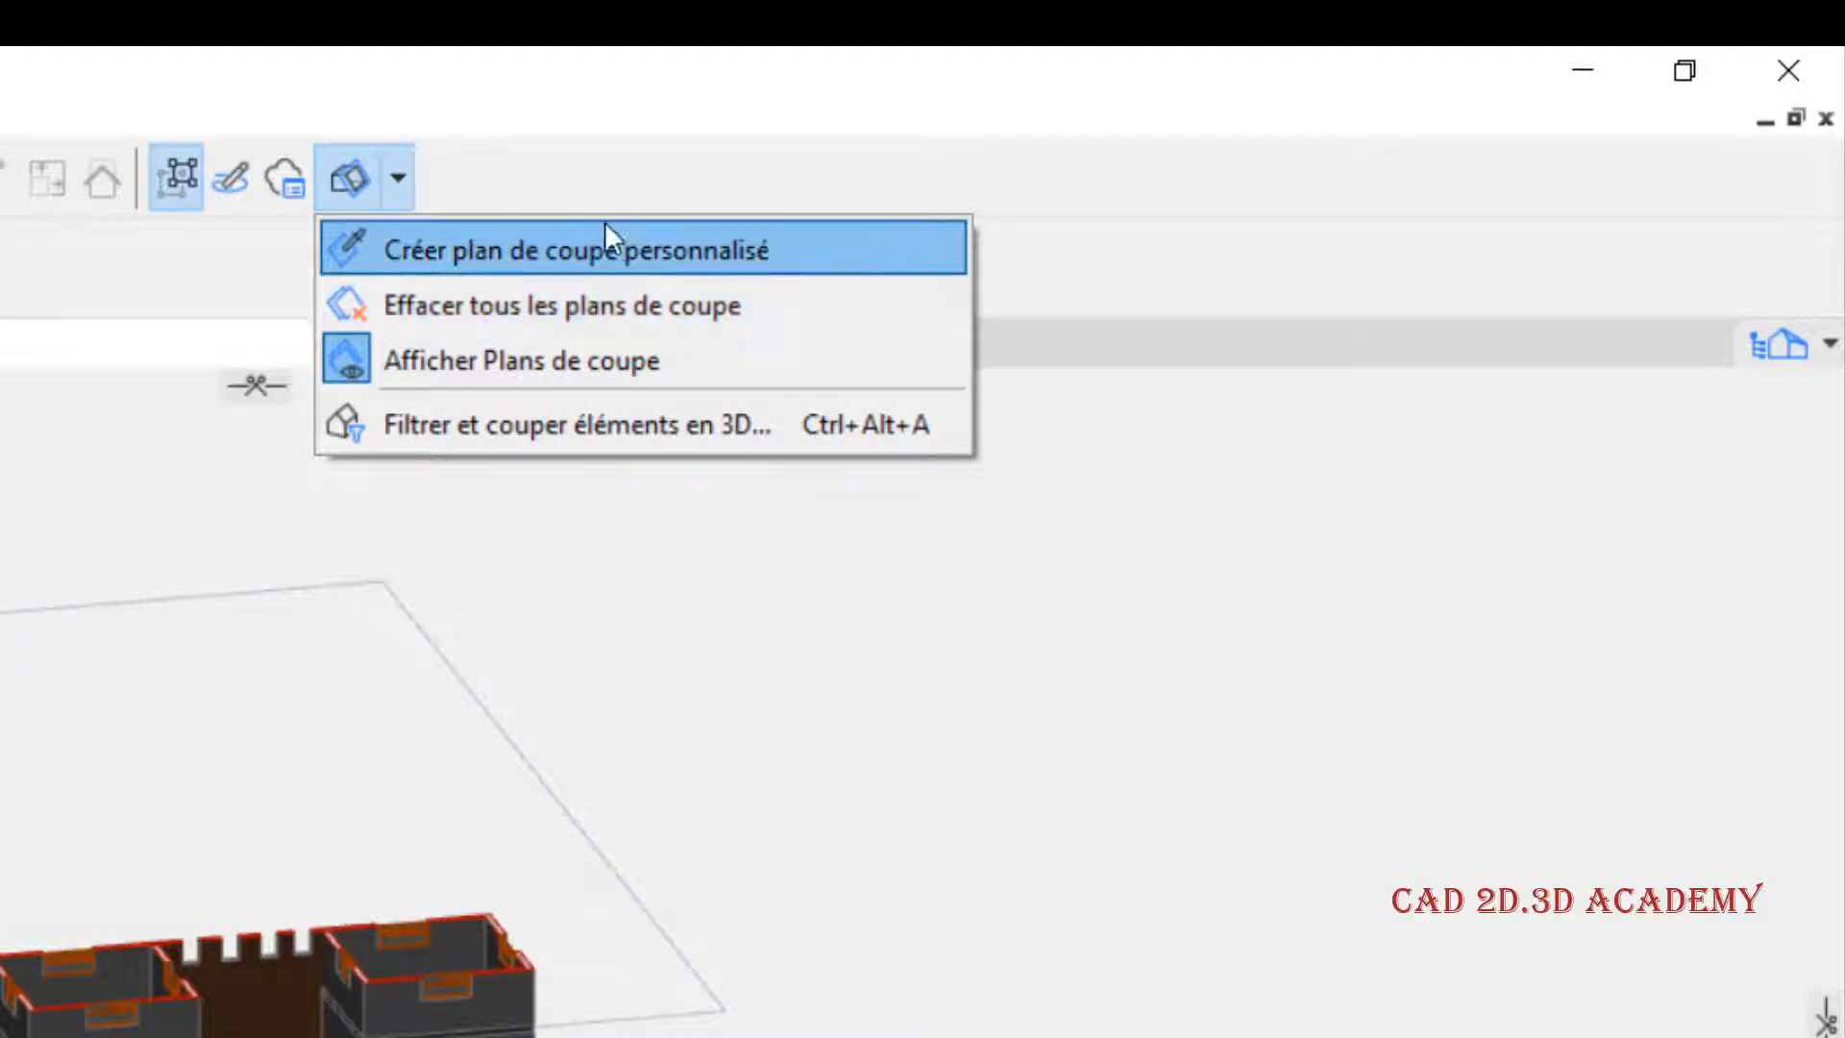
{"action": "left_click", "coordinate": [613, 125]}
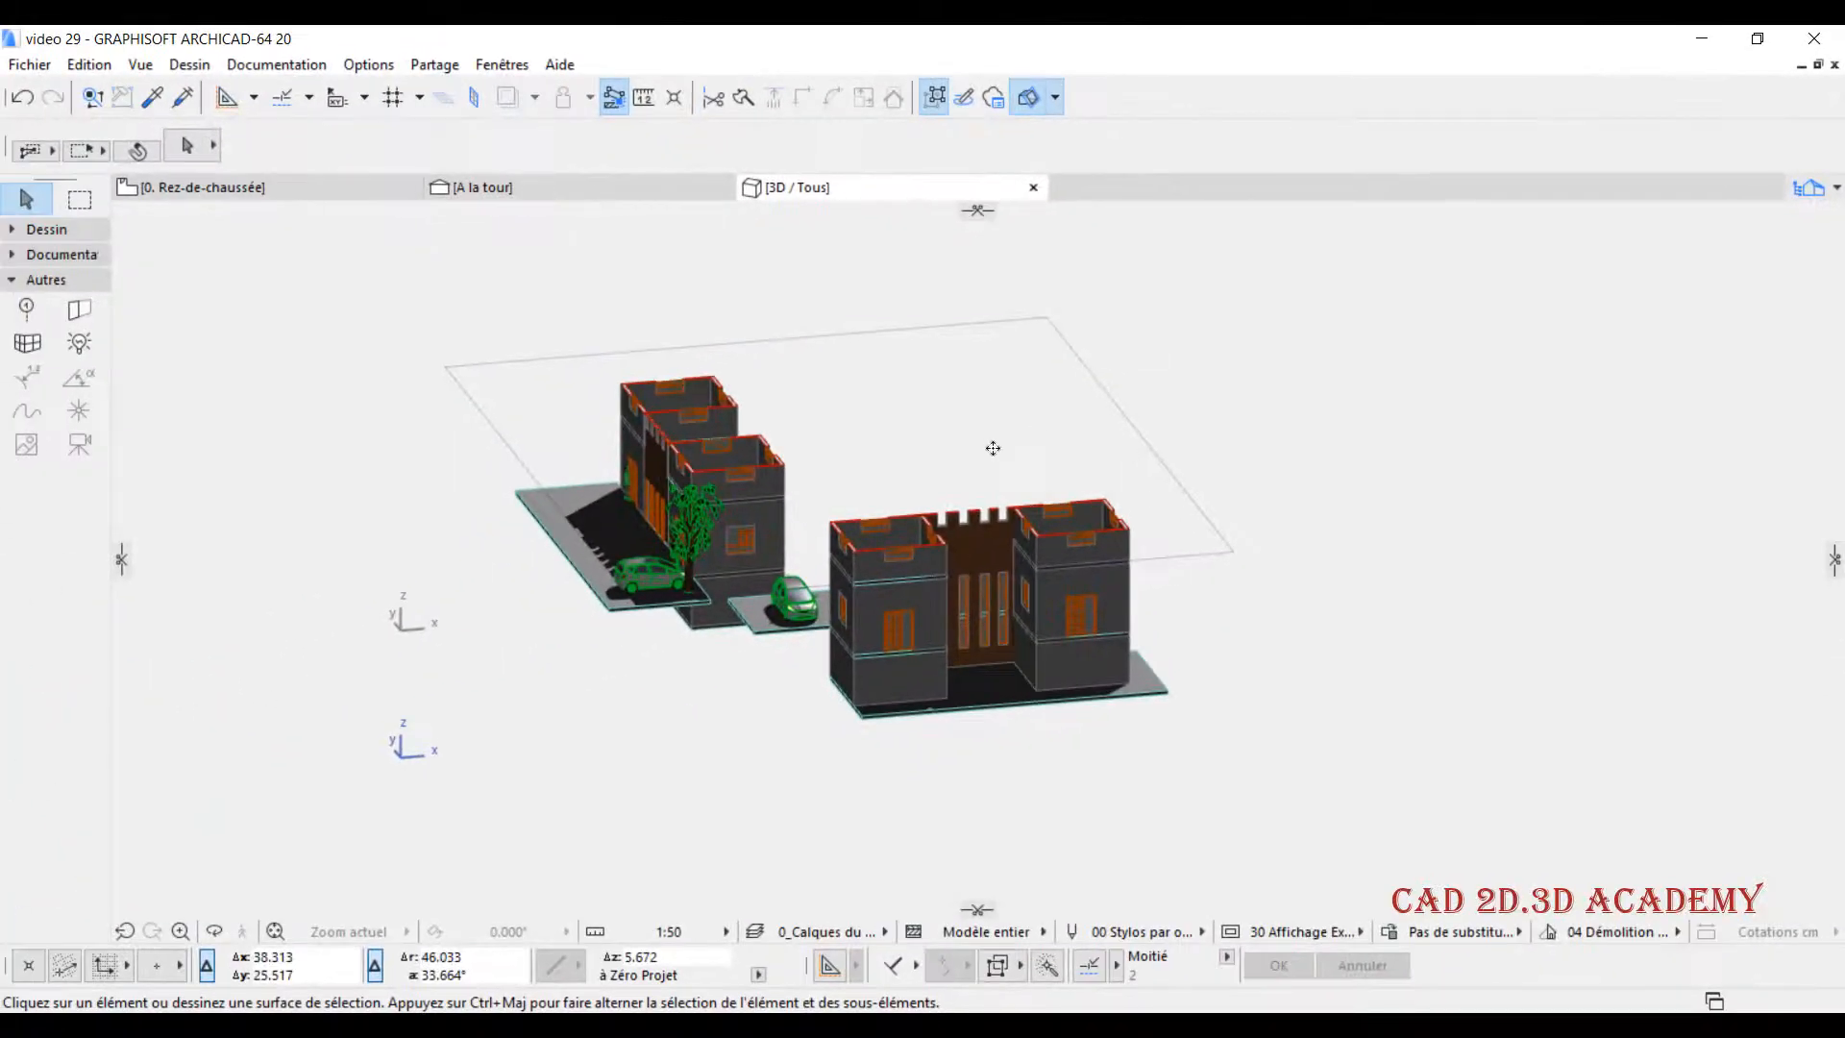
- Delete the horizontal cutting plane that cuts through the tops of the towers
{"action": "scroll", "coordinate": [1066, 463], "scroll_direction": "up", "scroll_amount": 2}
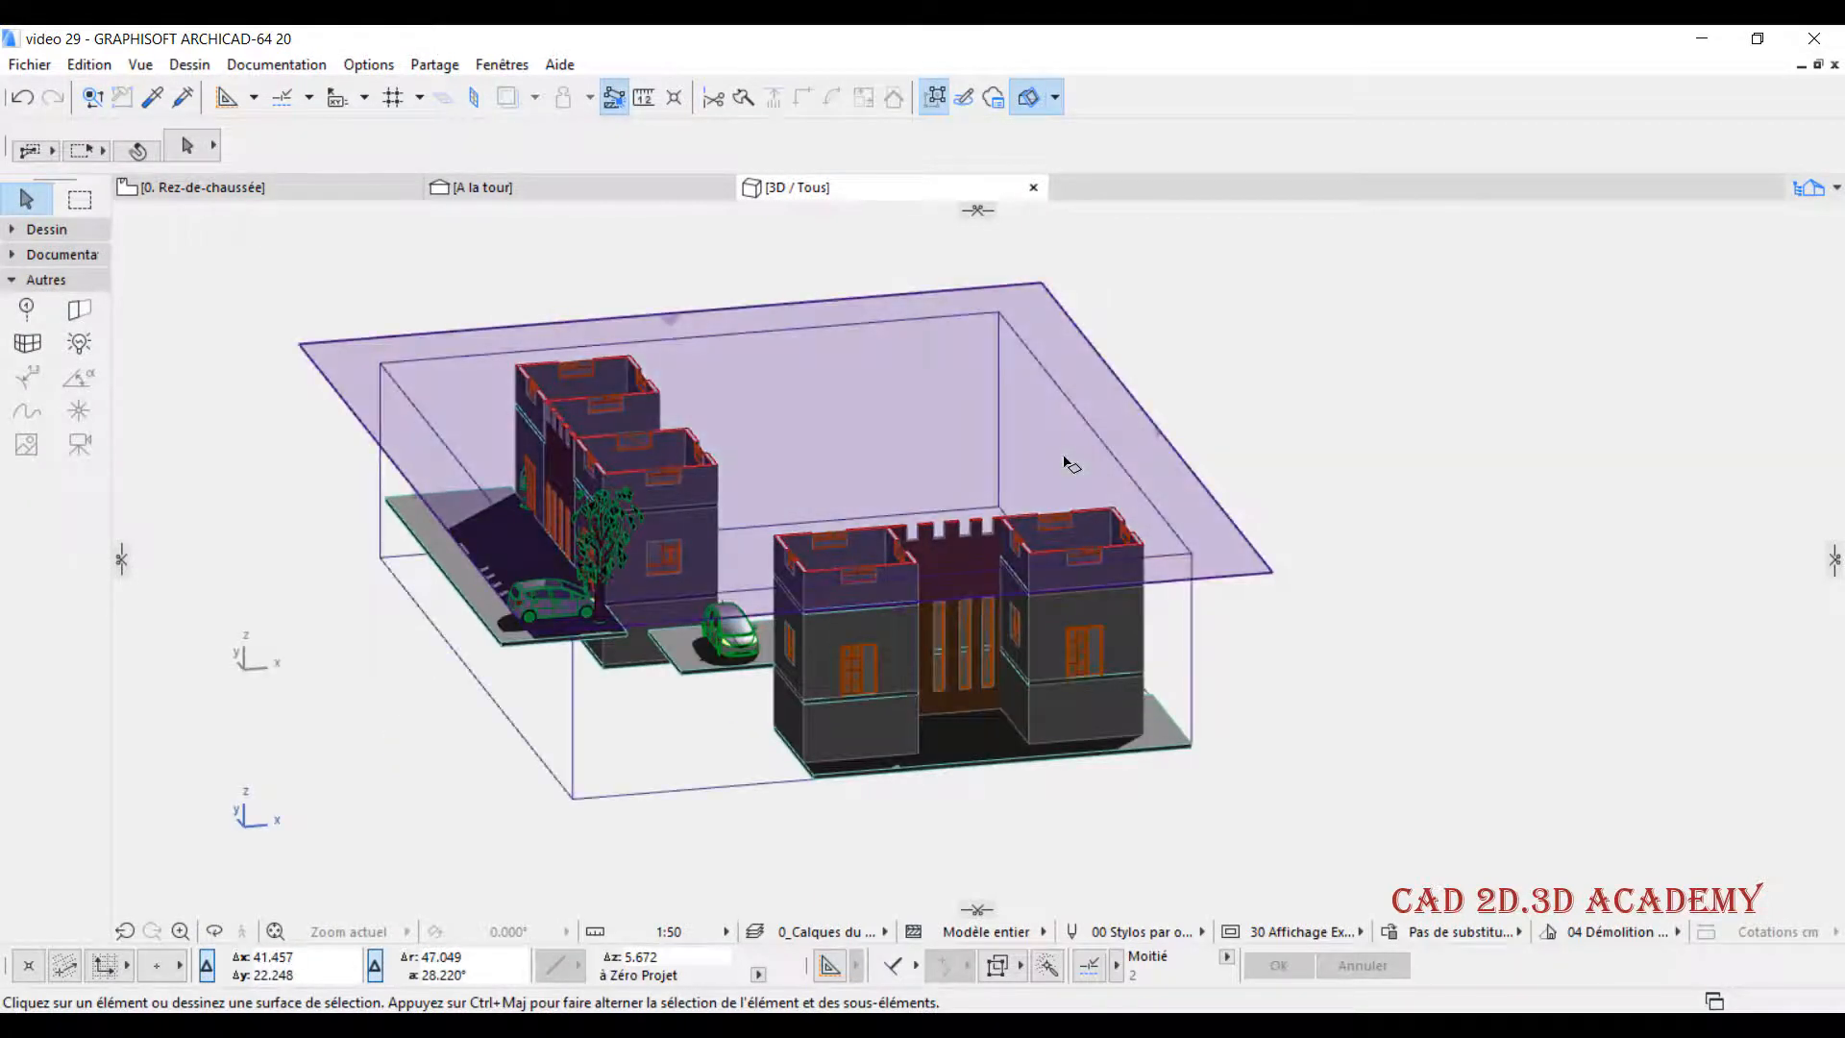
{"action": "left_click", "coordinate": [1054, 424]}
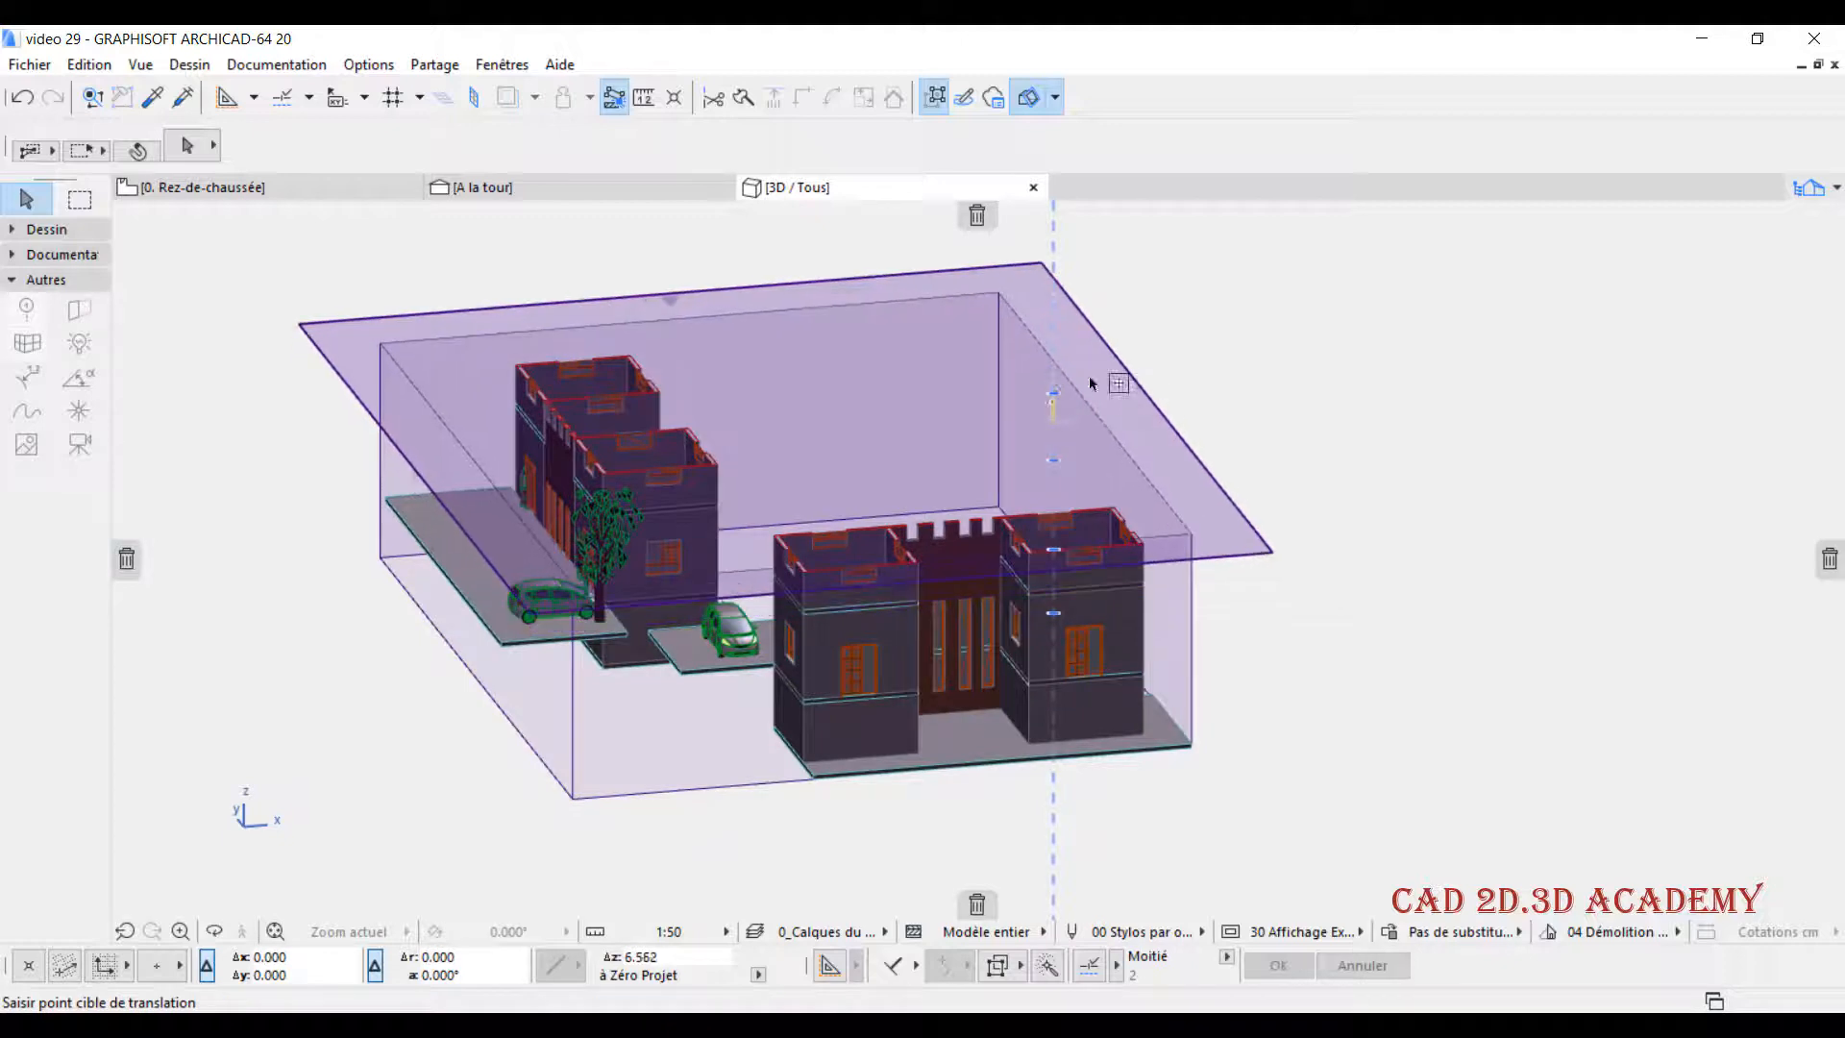
{"action": "left_click", "coordinate": [978, 213]}
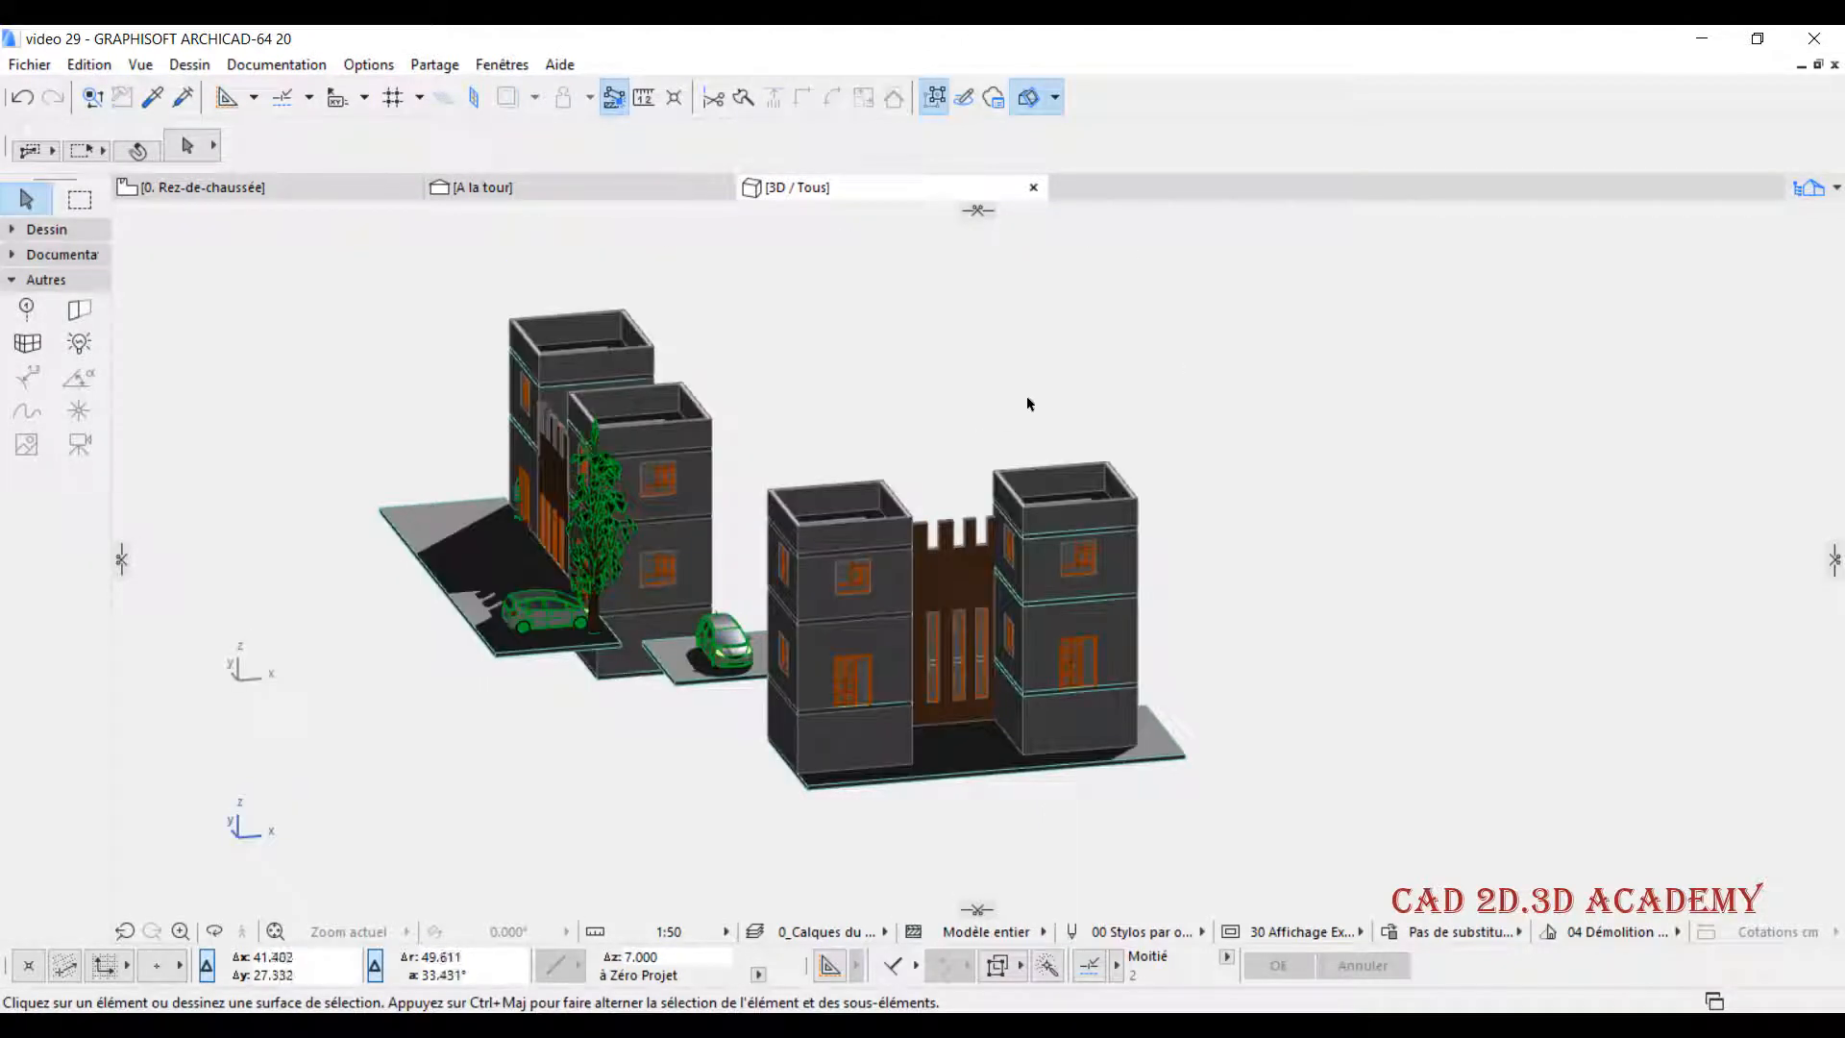
- Start a custom cutting plane in the 3D window with Créer plan de coupe personnalisé
{"action": "middle_click_drag", "start_coordinate": [964, 423], "coordinate": [962, 404]}
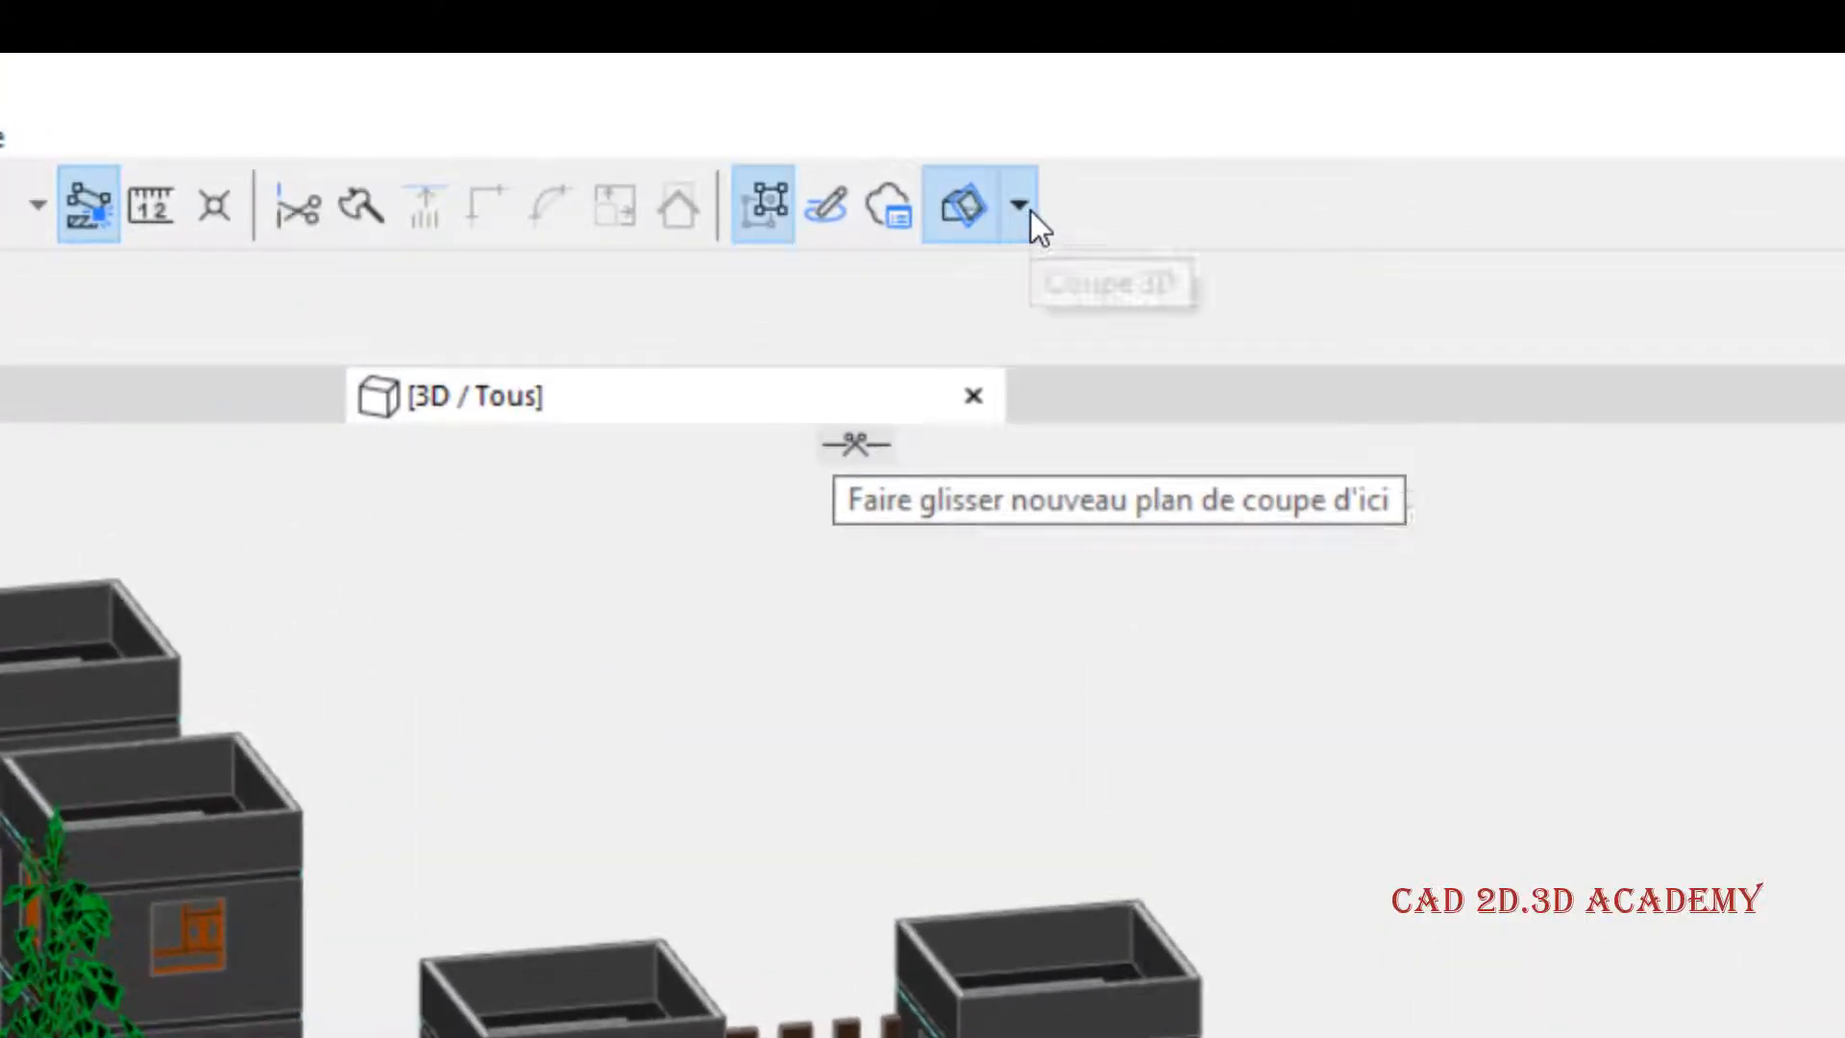
{"action": "left_click", "coordinate": [1028, 211]}
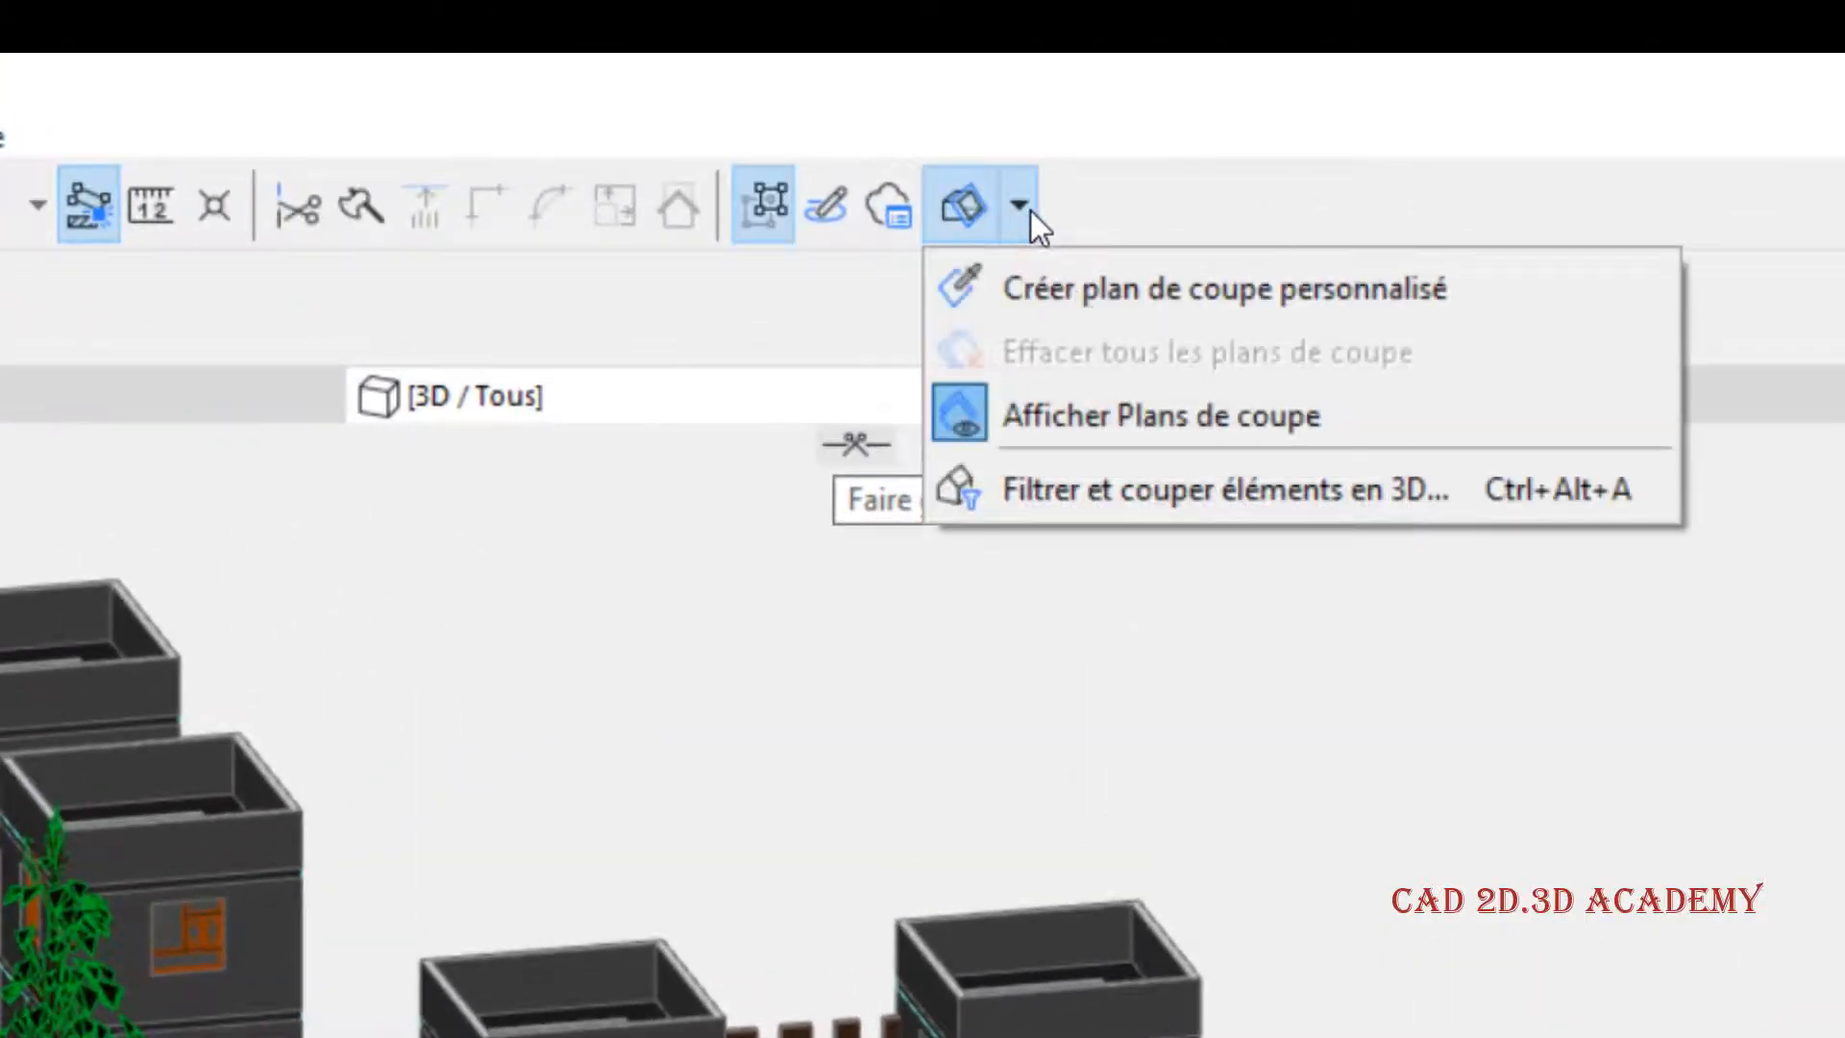
{"action": "left_click", "coordinate": [1245, 292]}
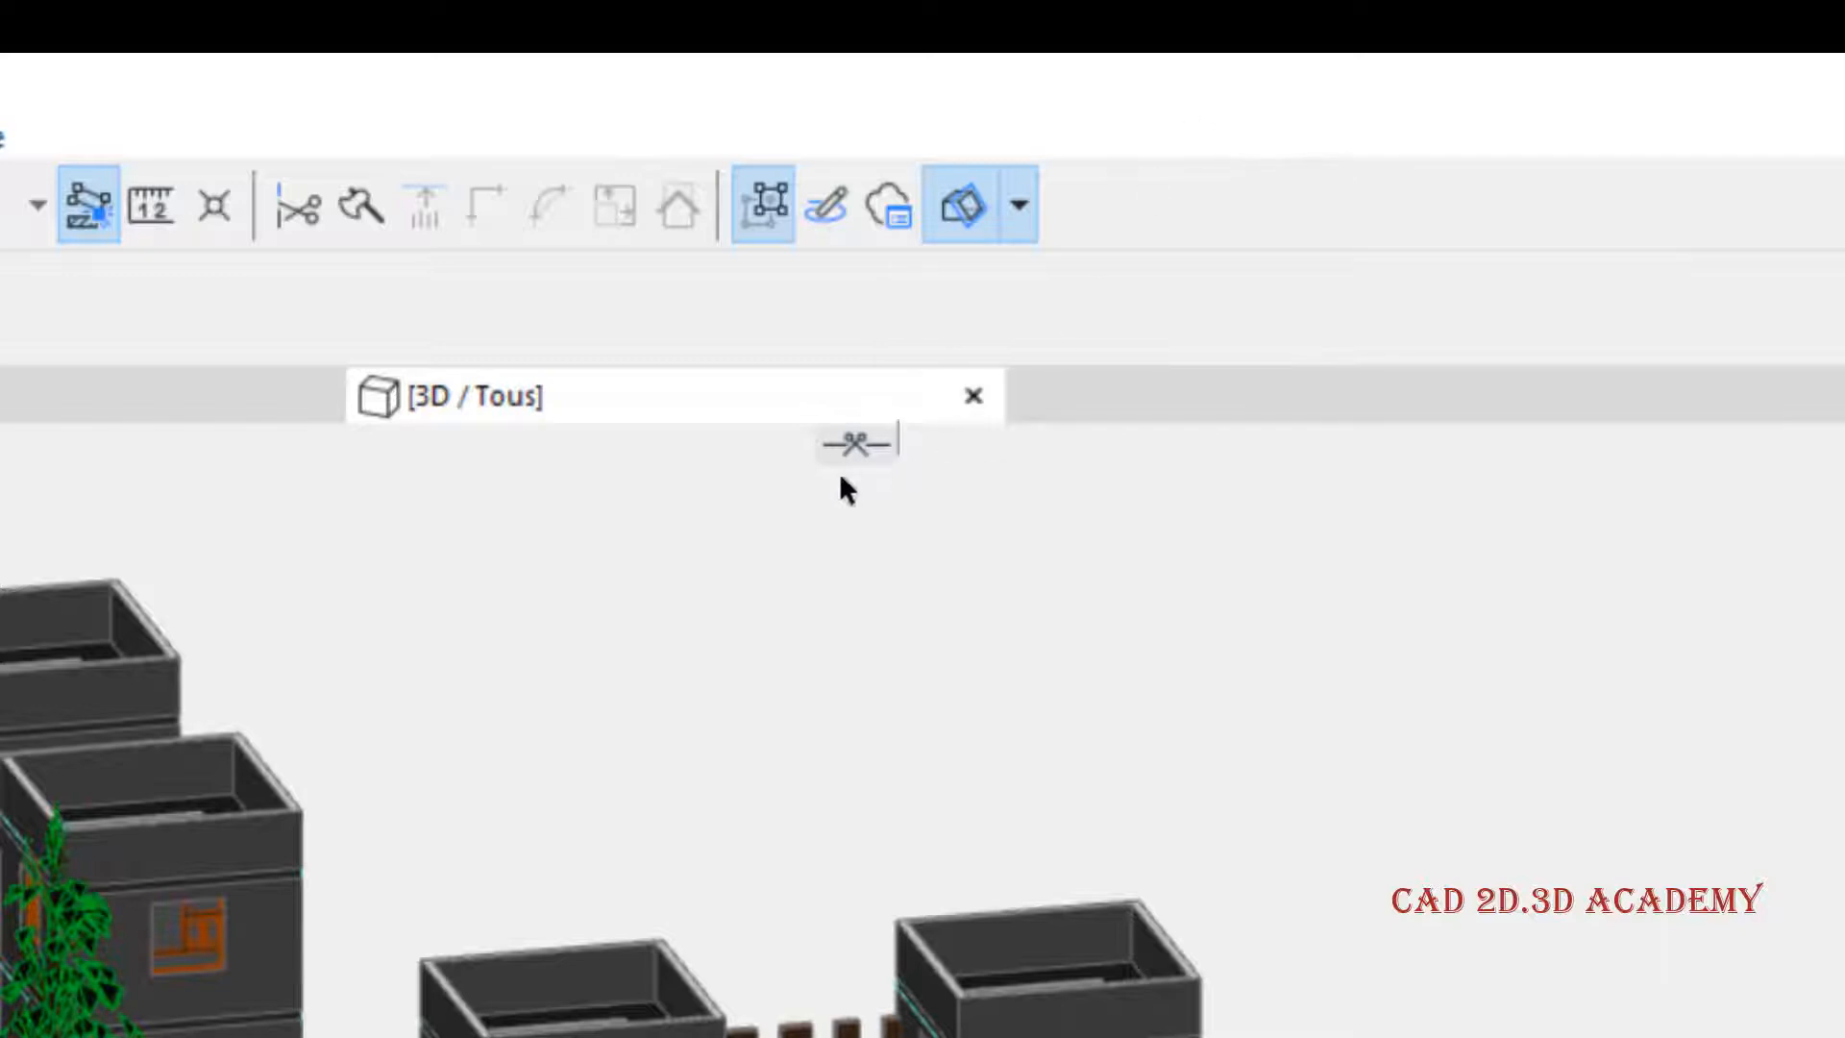
{"action": "left_click", "coordinate": [867, 442]}
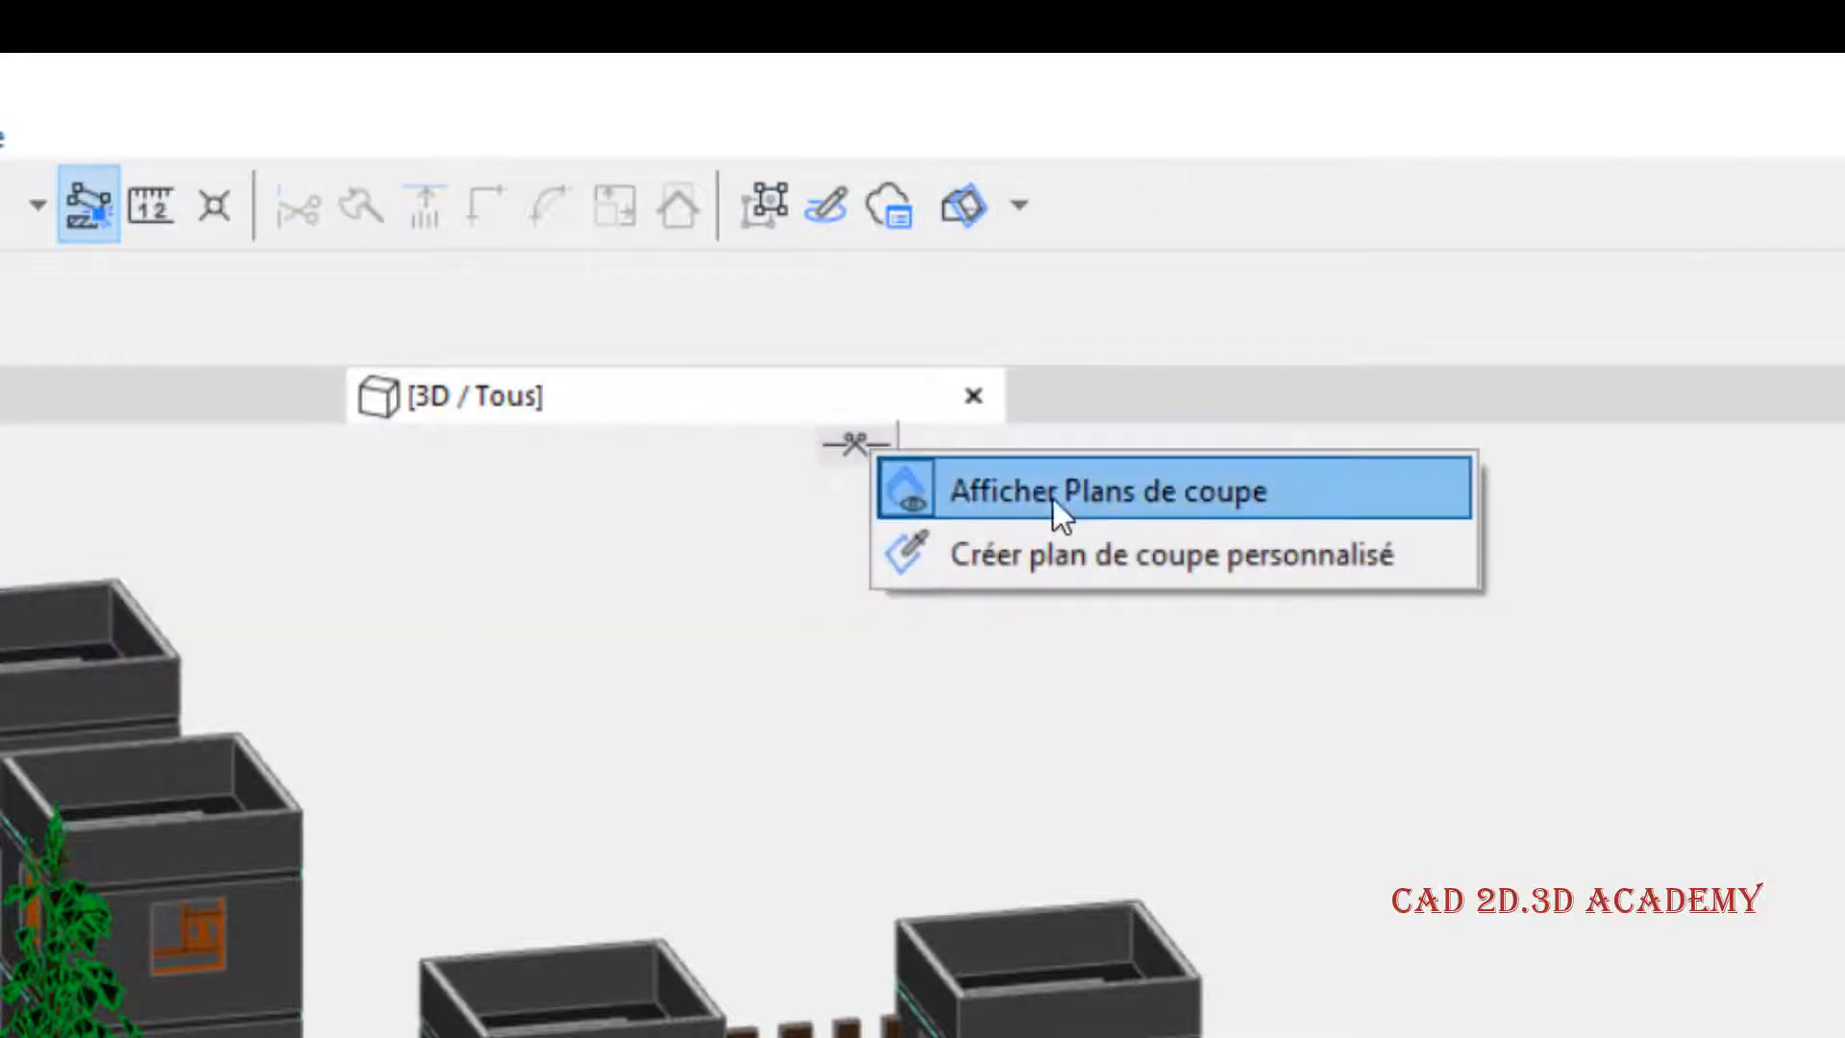
{"action": "left_click", "coordinate": [1222, 546]}
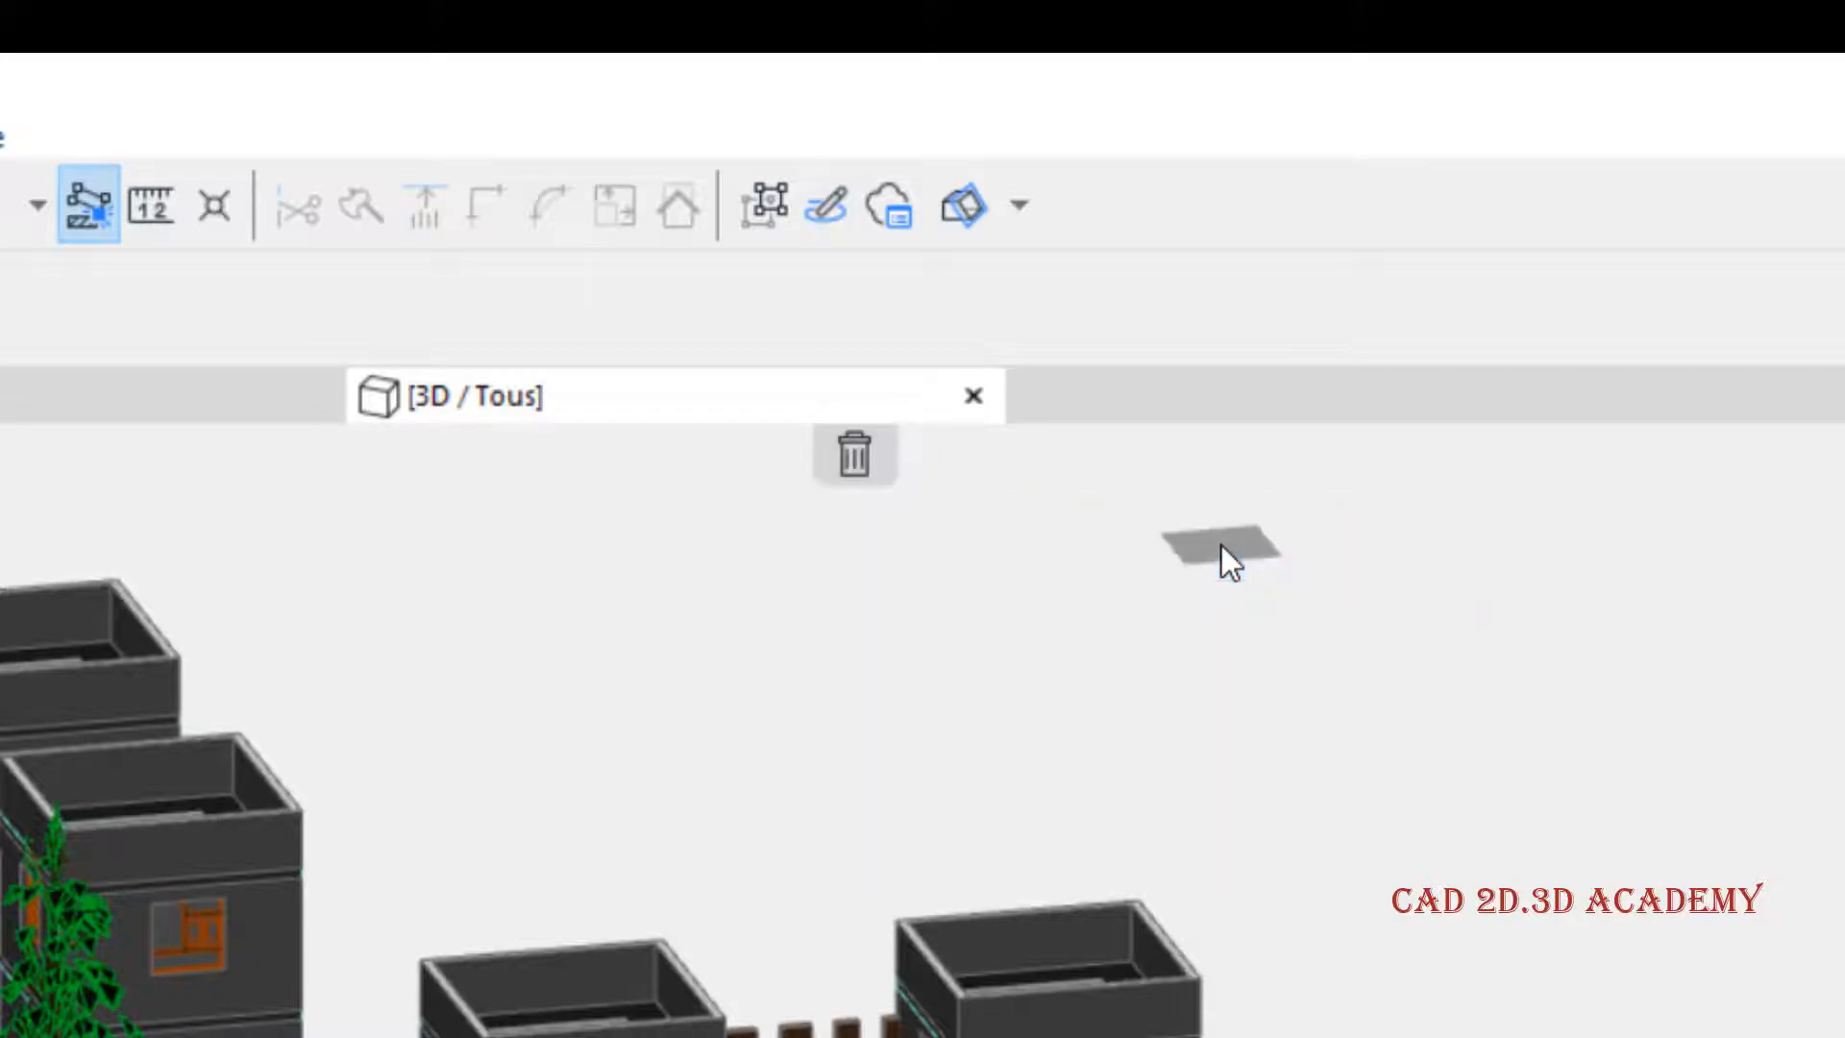
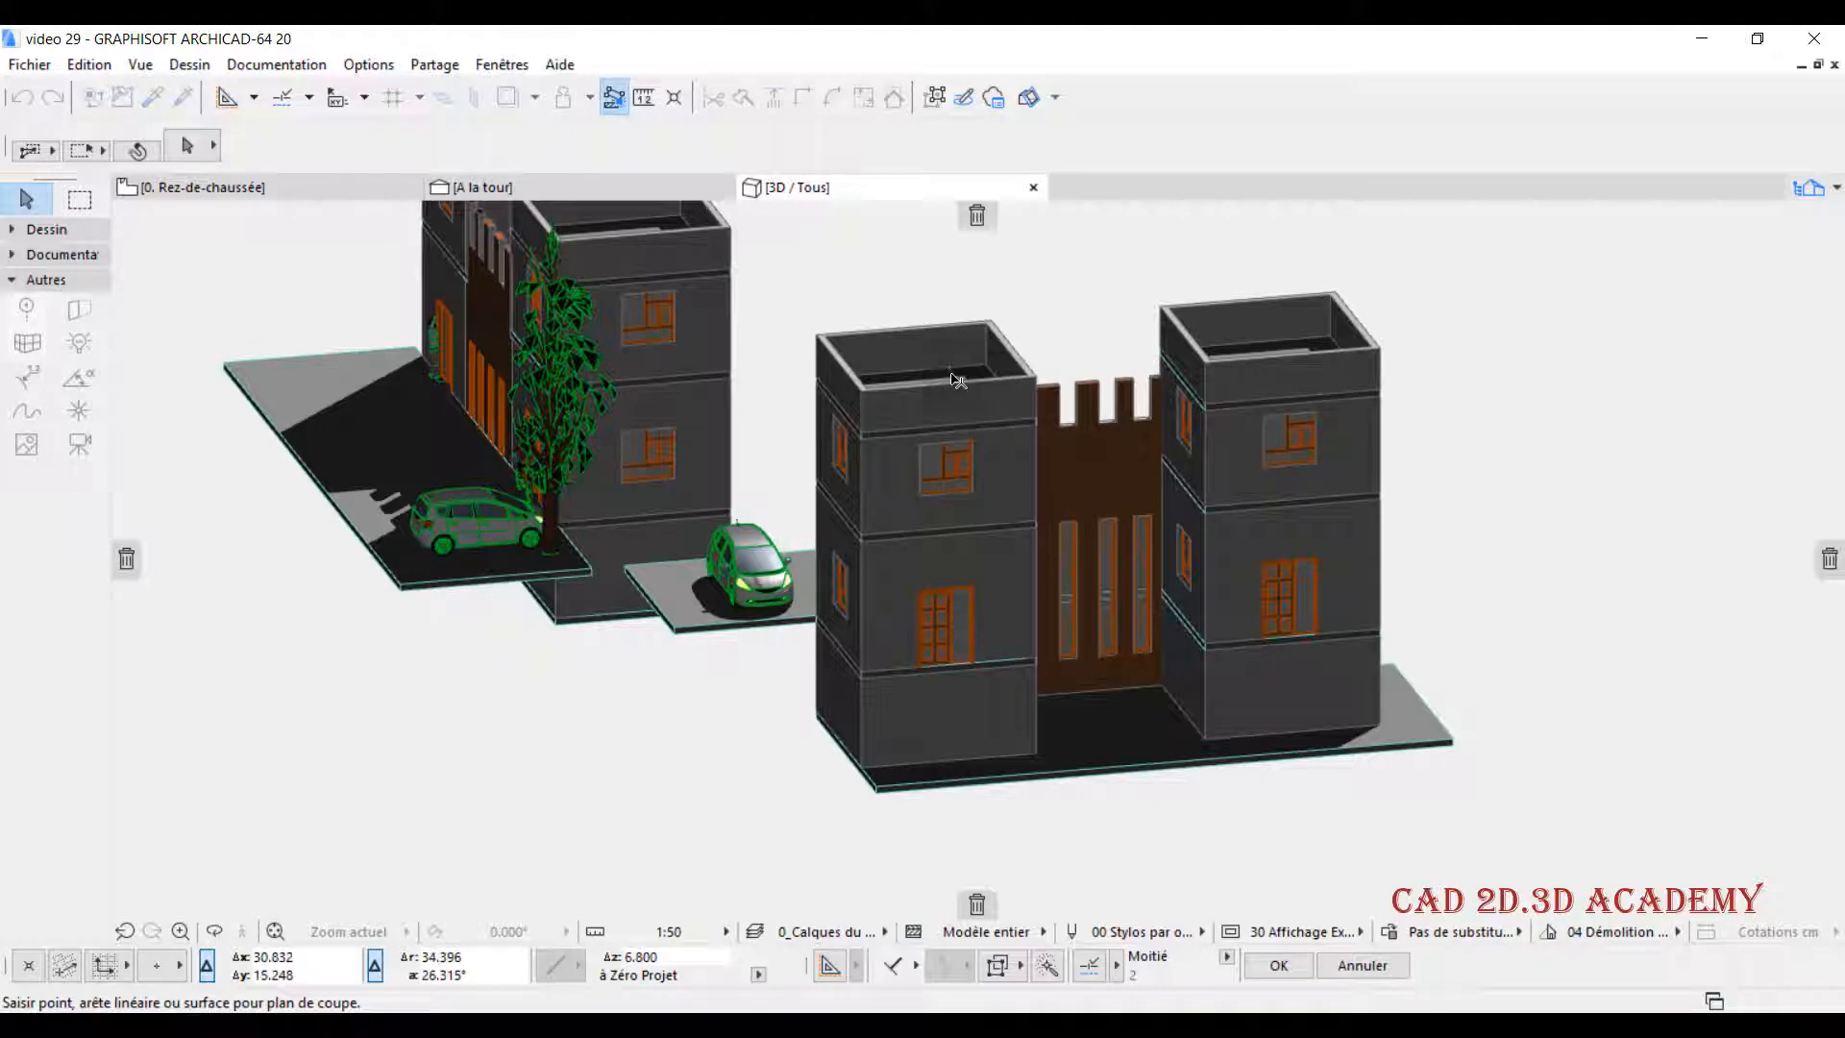
- Place a sloped custom cutting plane from a surface of the parked car so it slices the front building's towers, and delete it
{"action": "scroll", "coordinate": [815, 583], "scroll_direction": "up", "scroll_amount": 10}
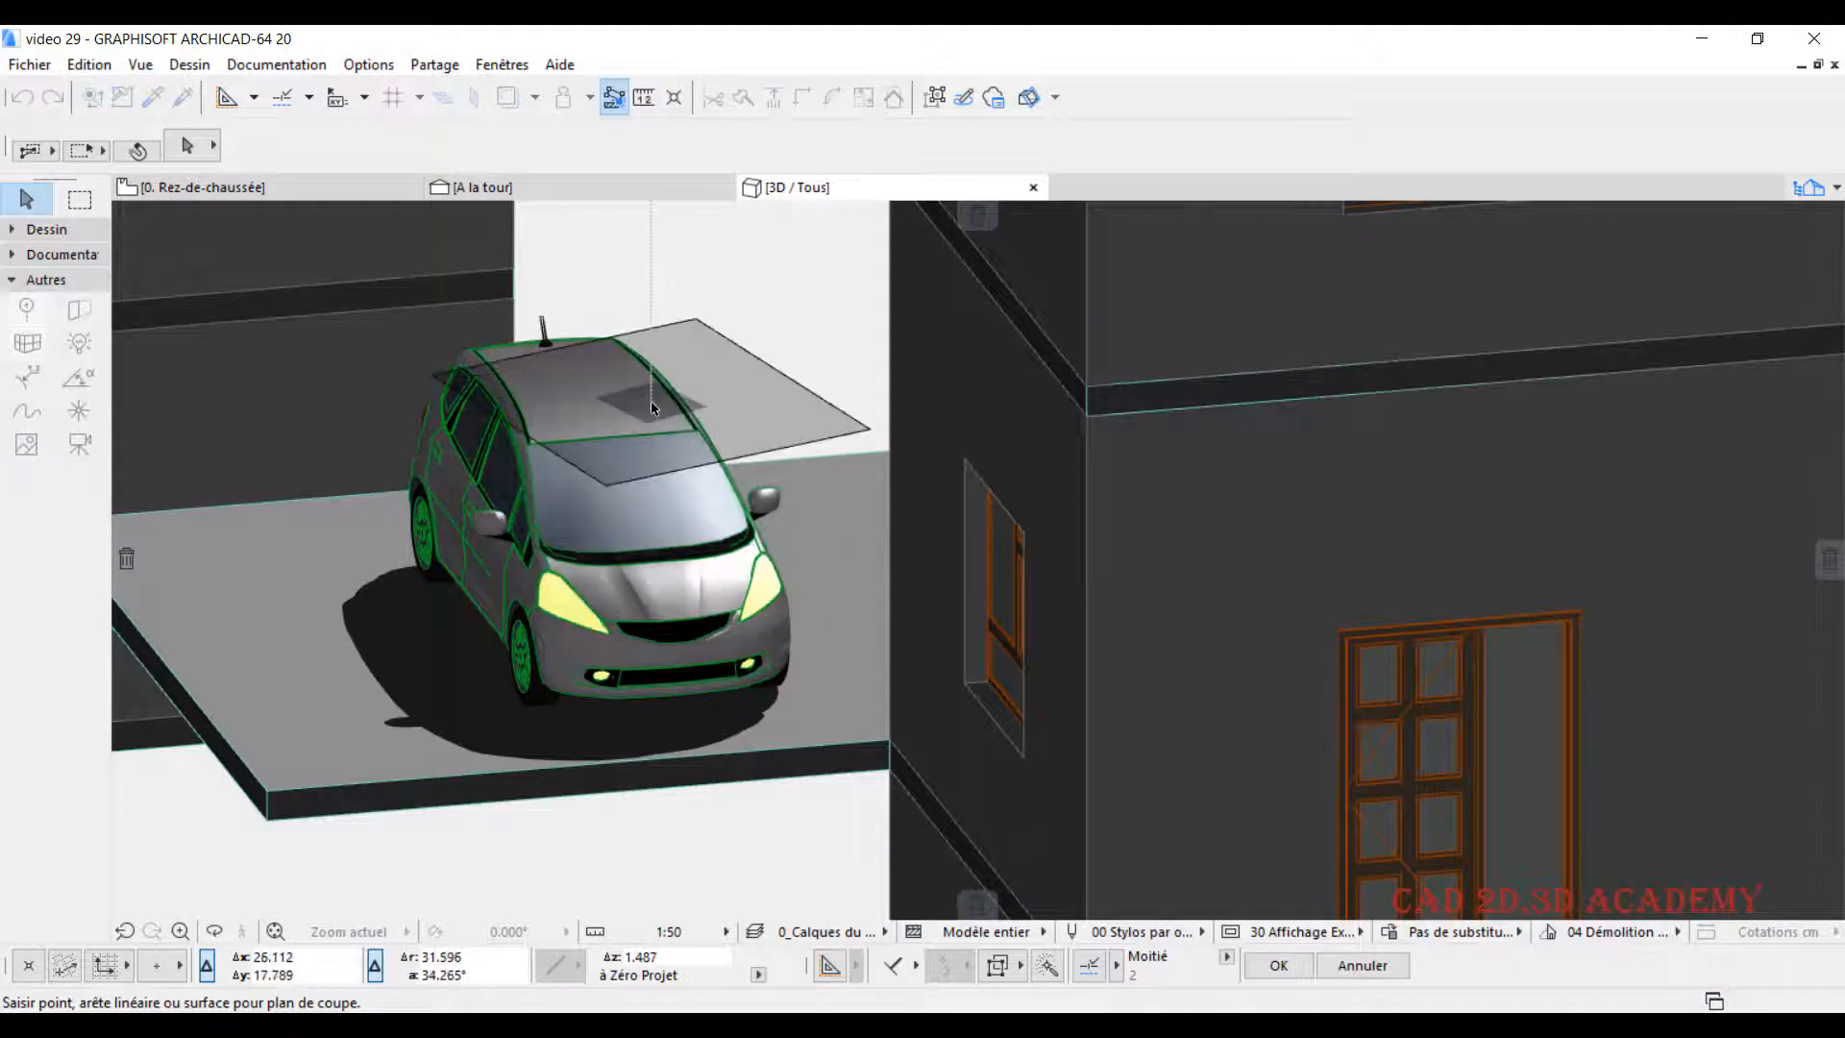
{"action": "left_click", "coordinate": [676, 592]}
{"action": "scroll", "coordinate": [678, 588], "scroll_direction": "down", "scroll_amount": 5}
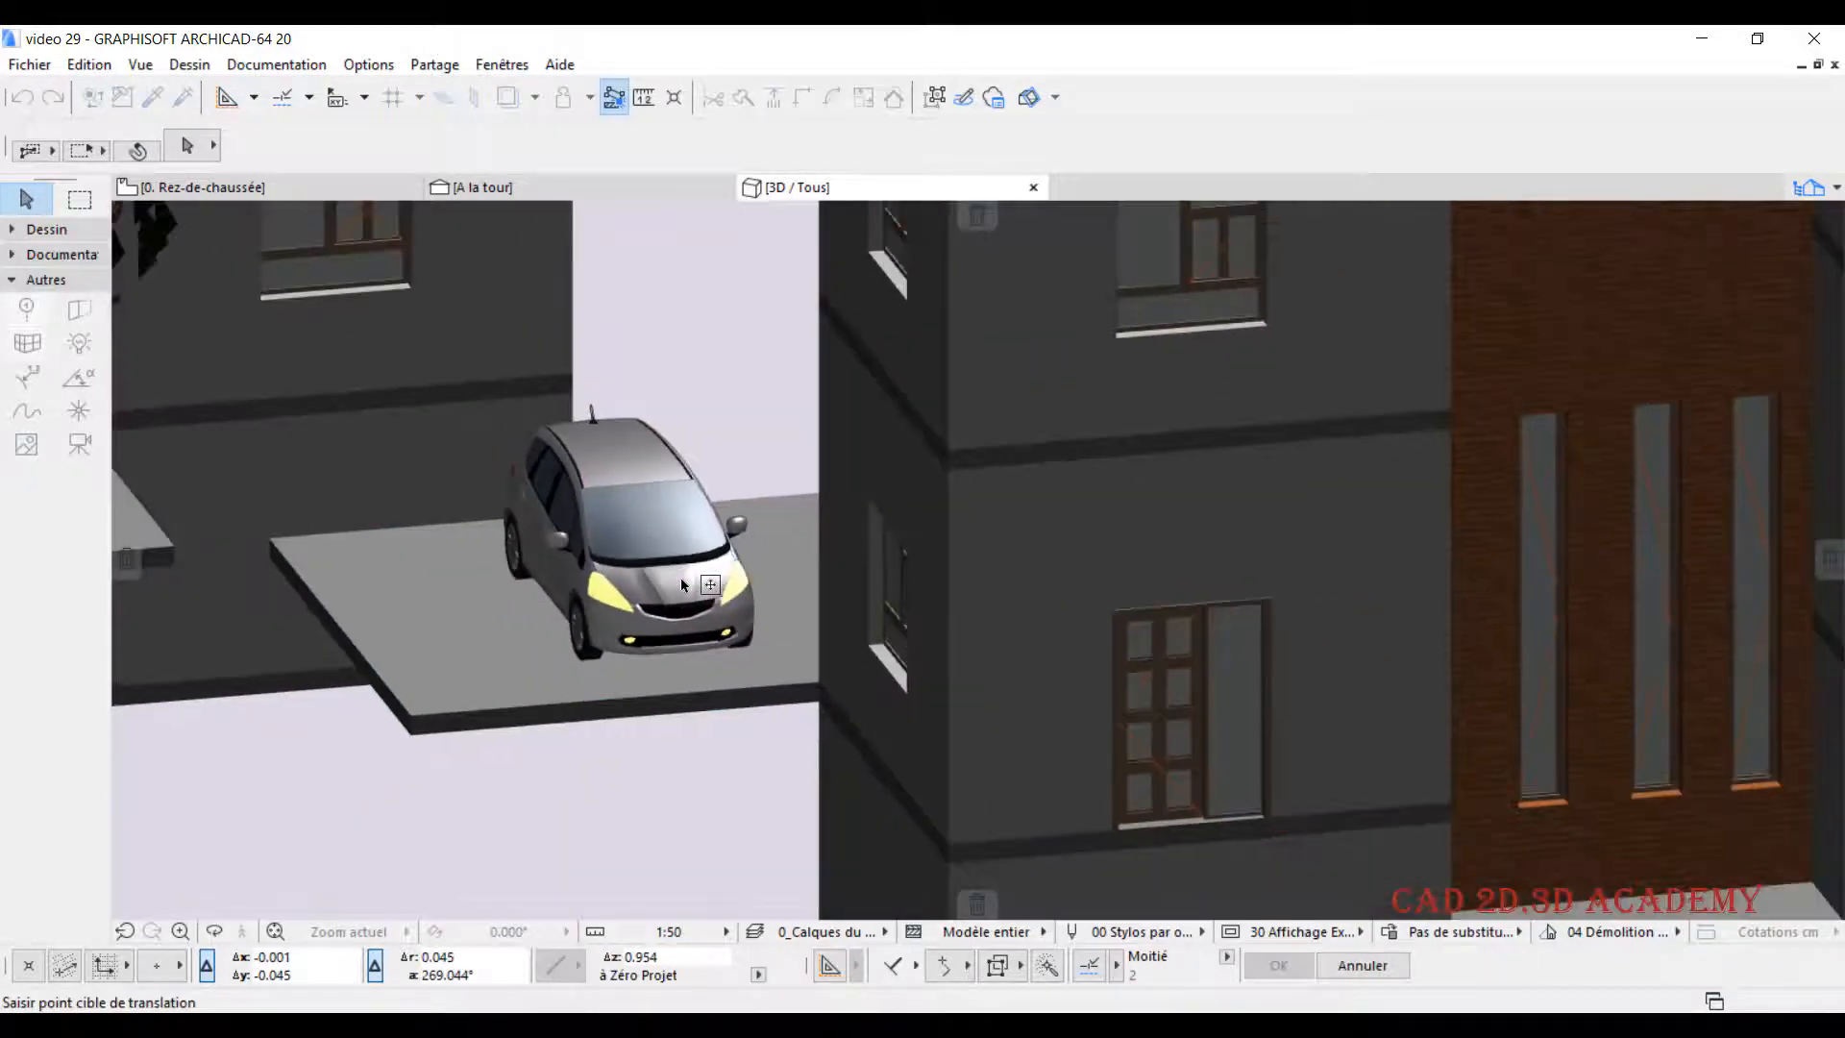
{"action": "scroll", "coordinate": [684, 567], "scroll_direction": "down", "scroll_amount": 10}
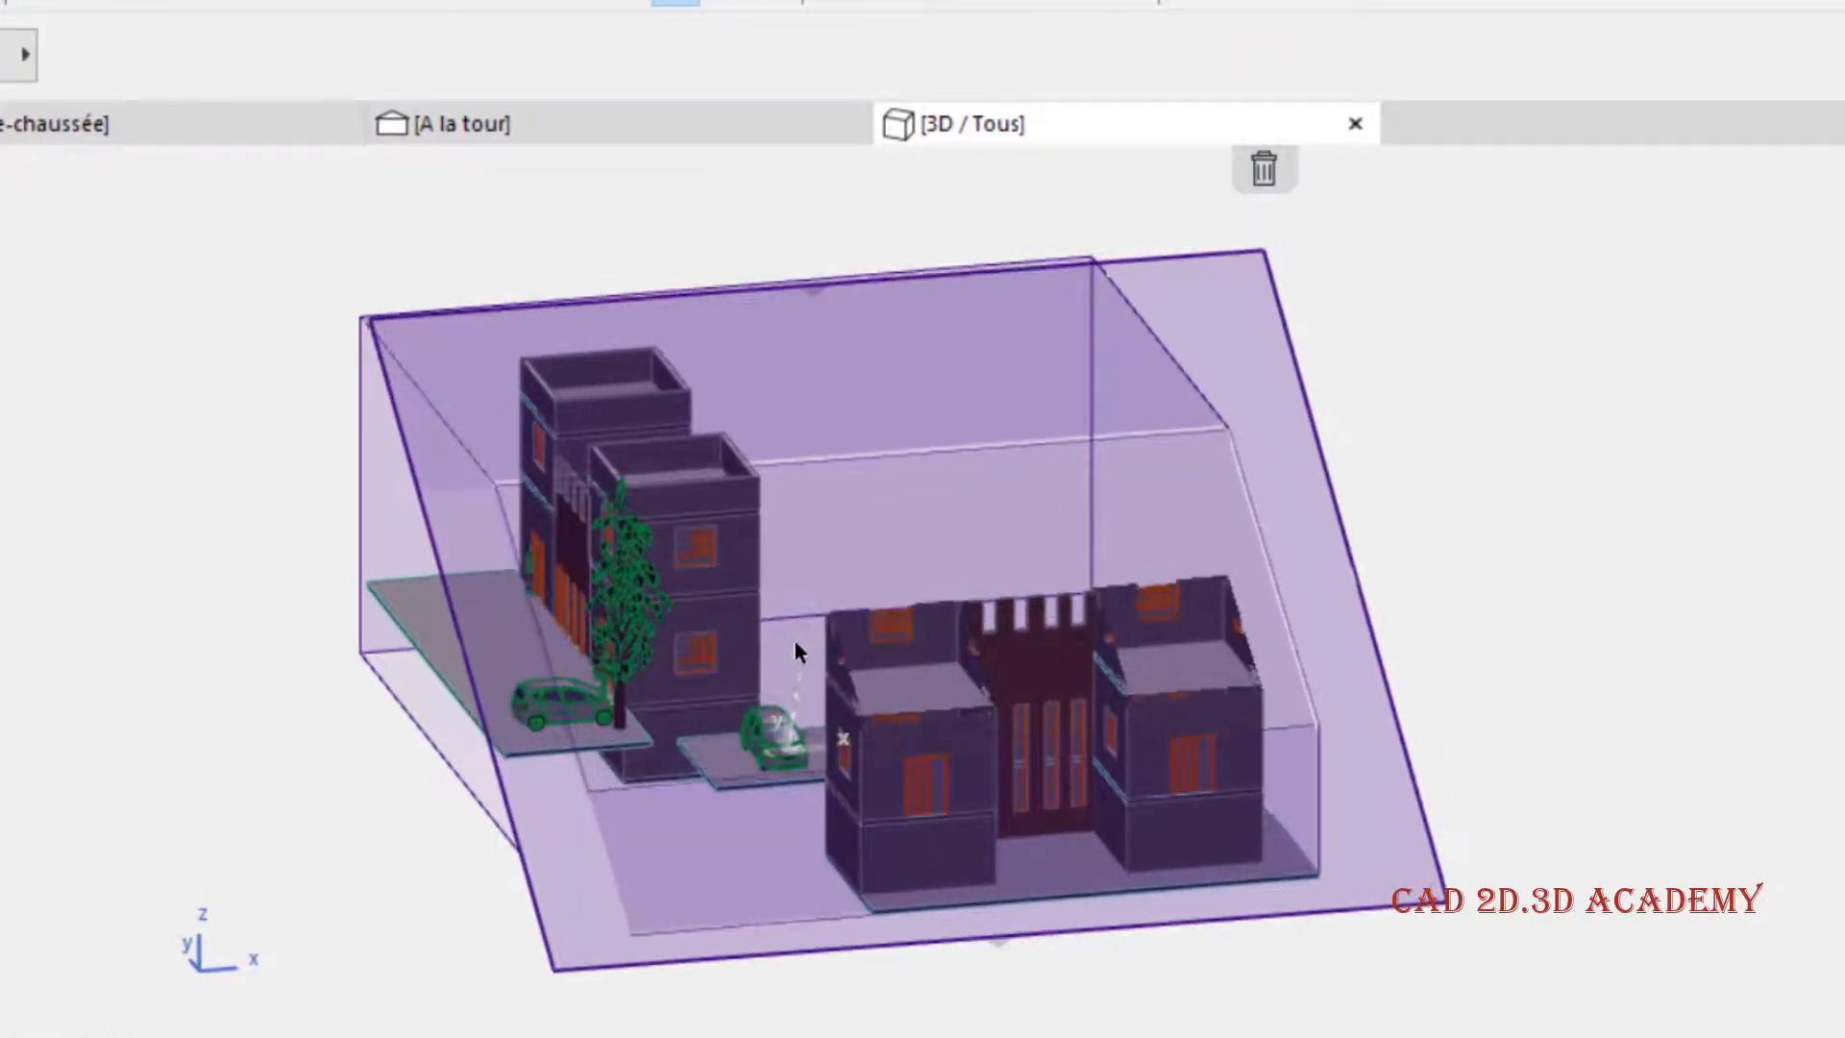
{"action": "scroll", "coordinate": [797, 642], "scroll_direction": "up", "scroll_amount": 5}
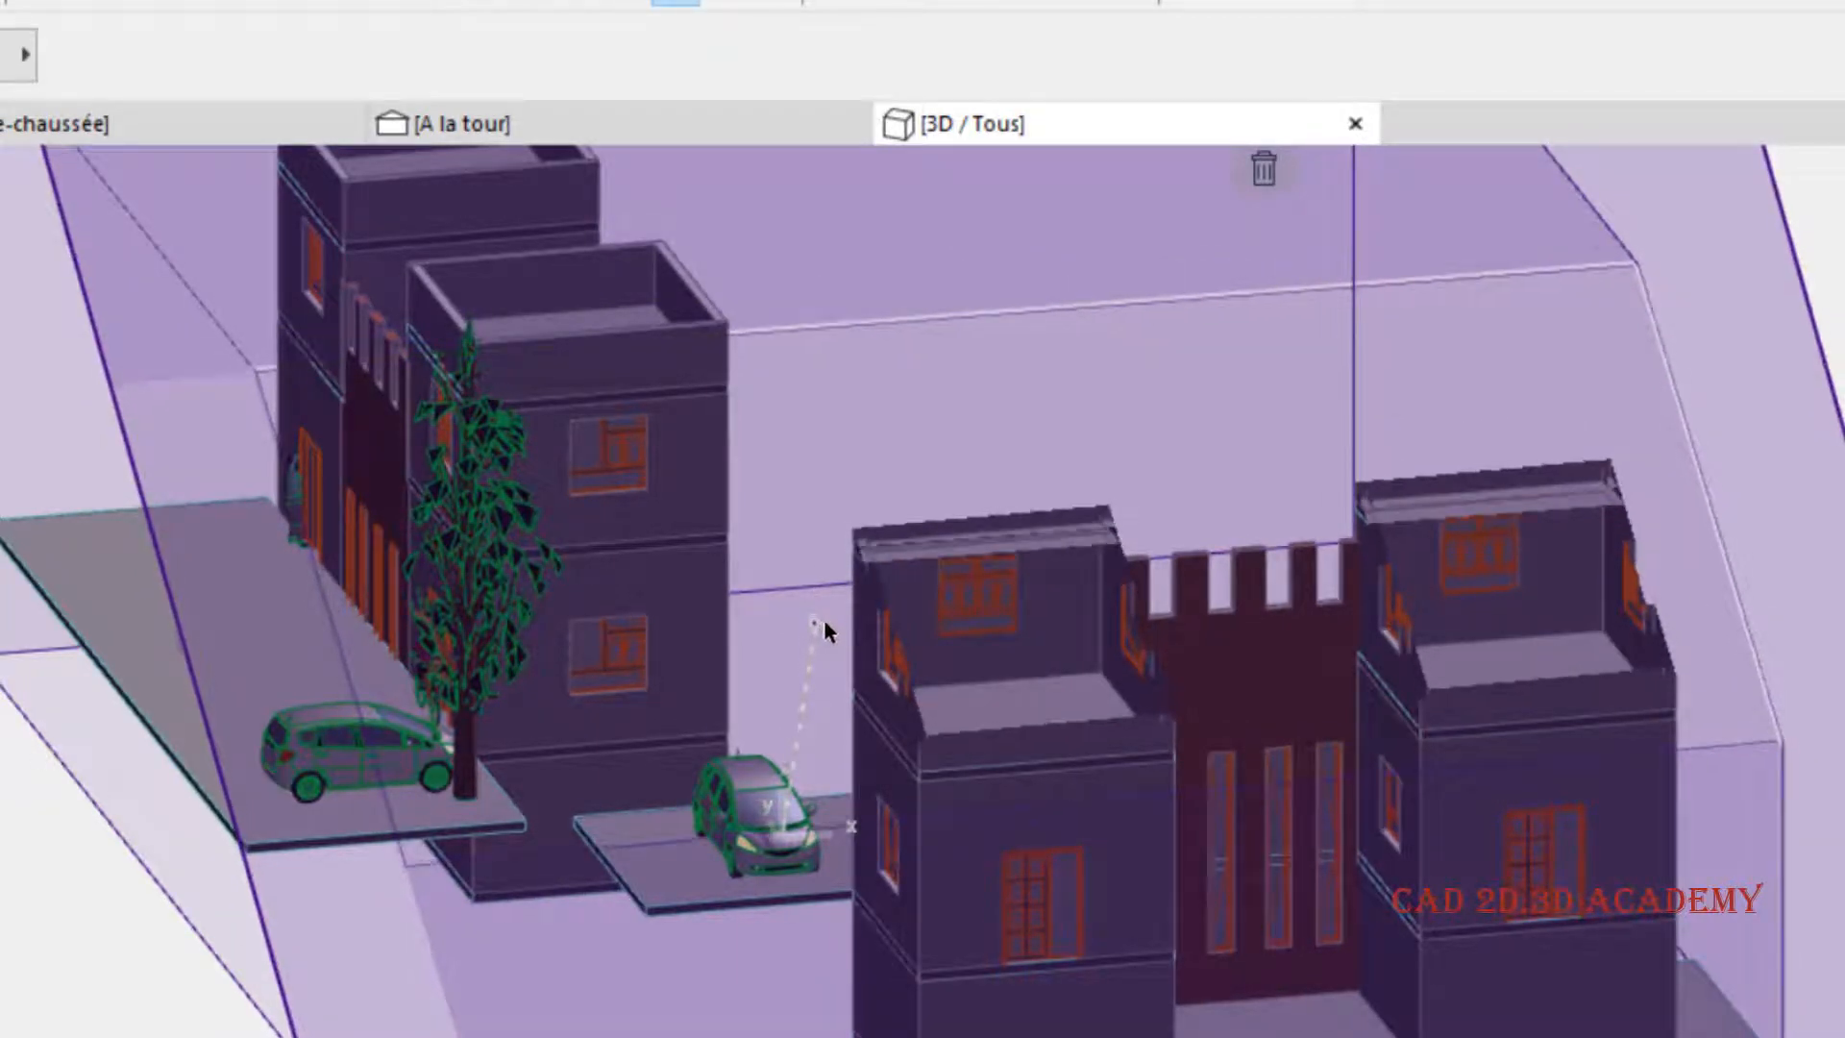
{"action": "left_click", "coordinate": [822, 621]}
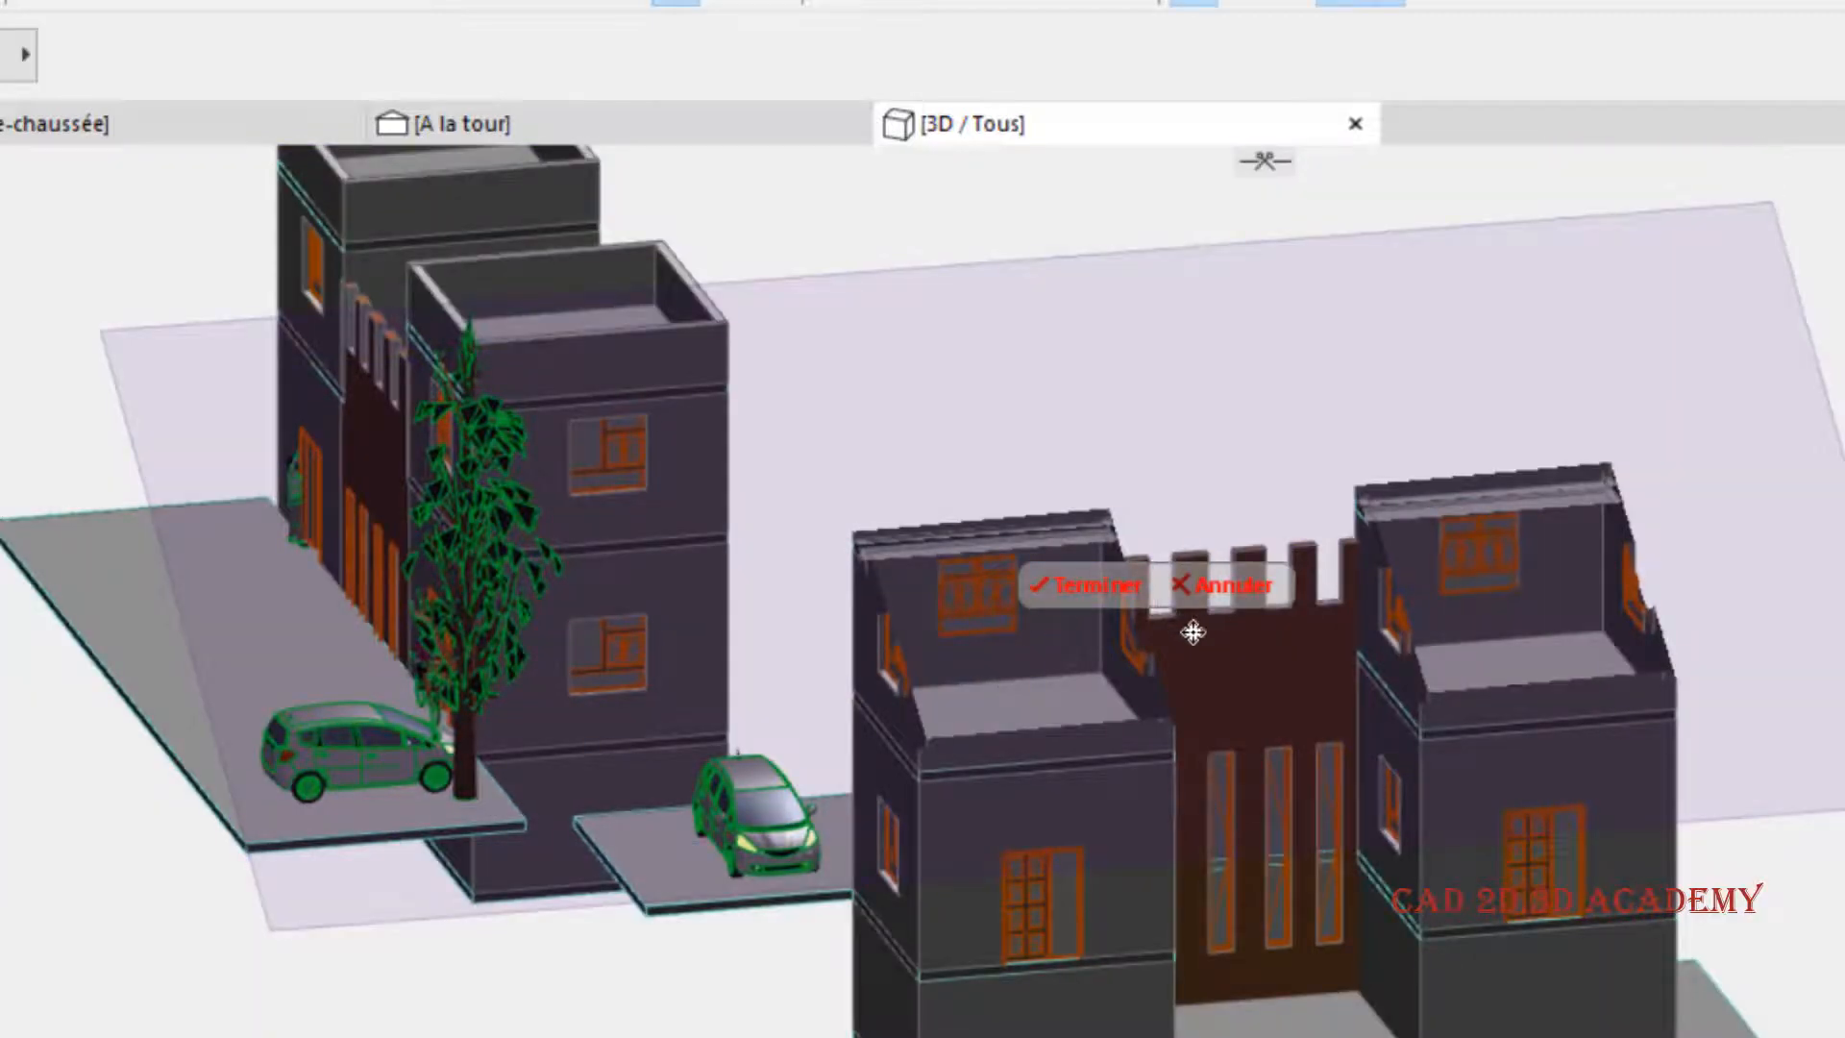
{"action": "middle_click_drag", "start_coordinate": [1296, 739], "coordinate": [1290, 317], "text": "shift"}
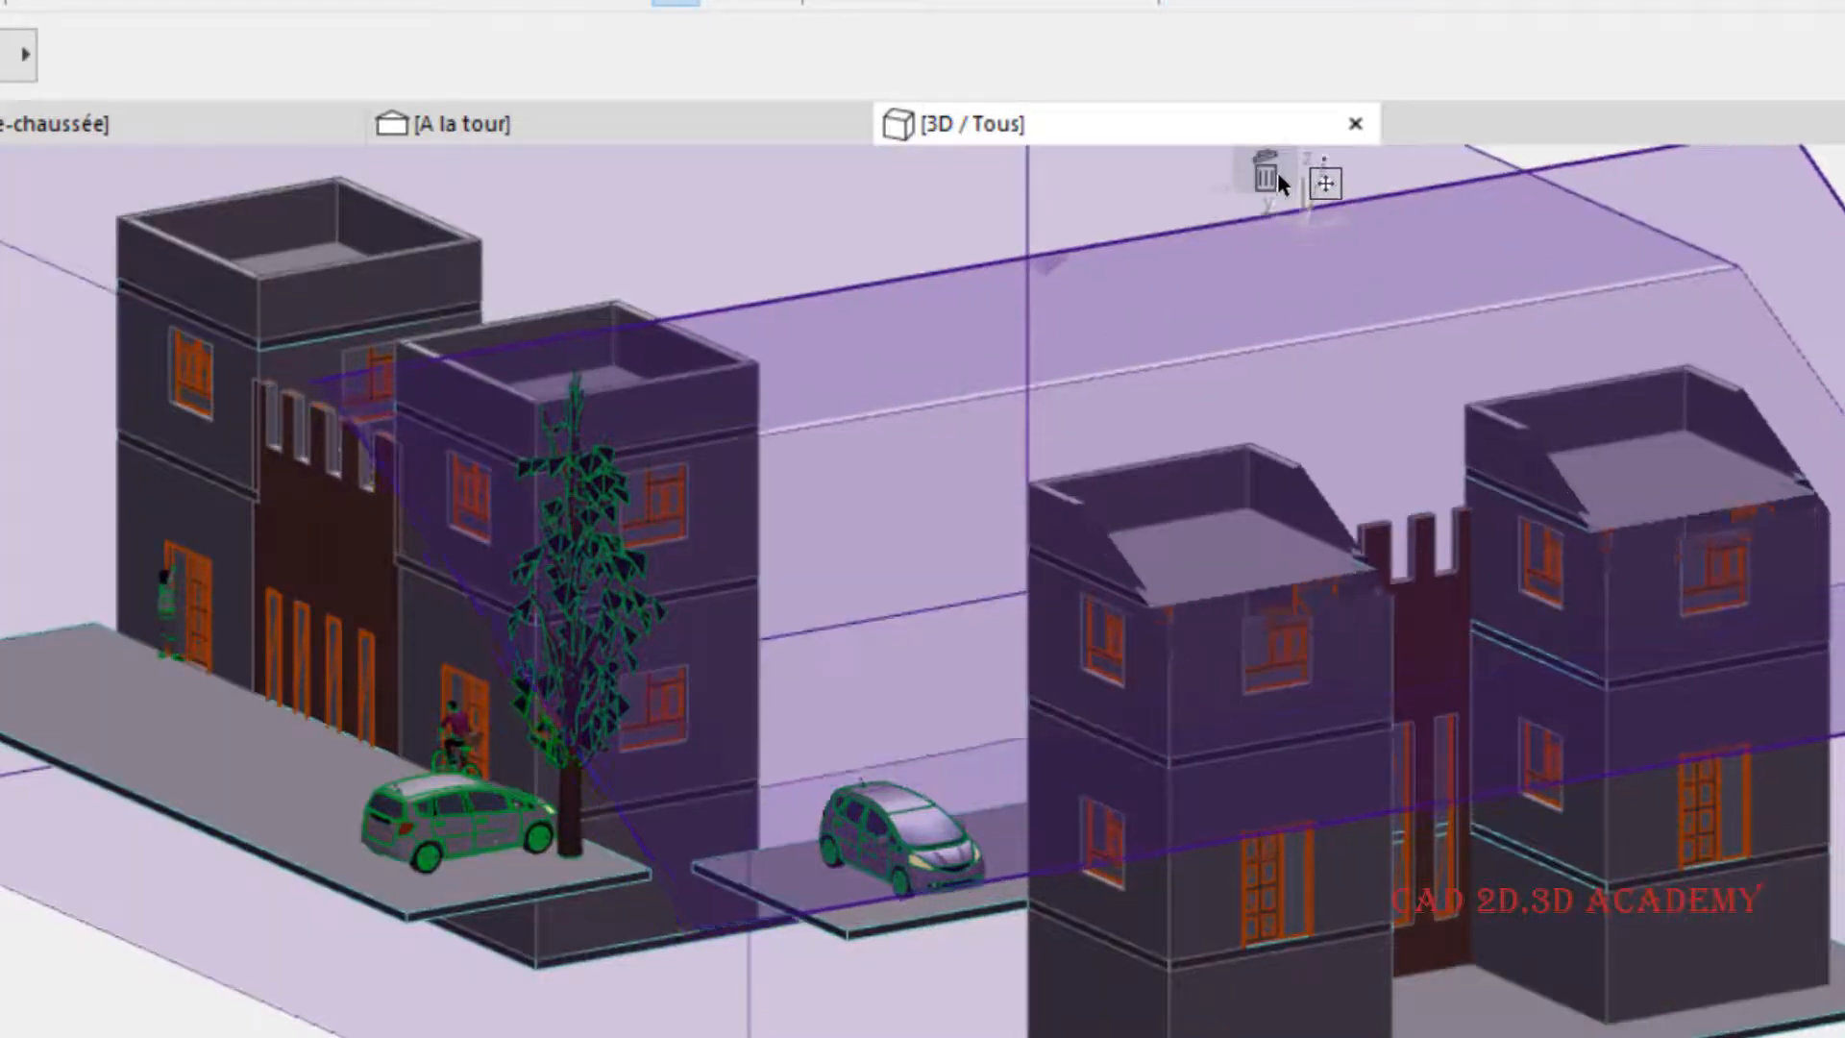
{"action": "left_click", "coordinate": [1268, 164]}
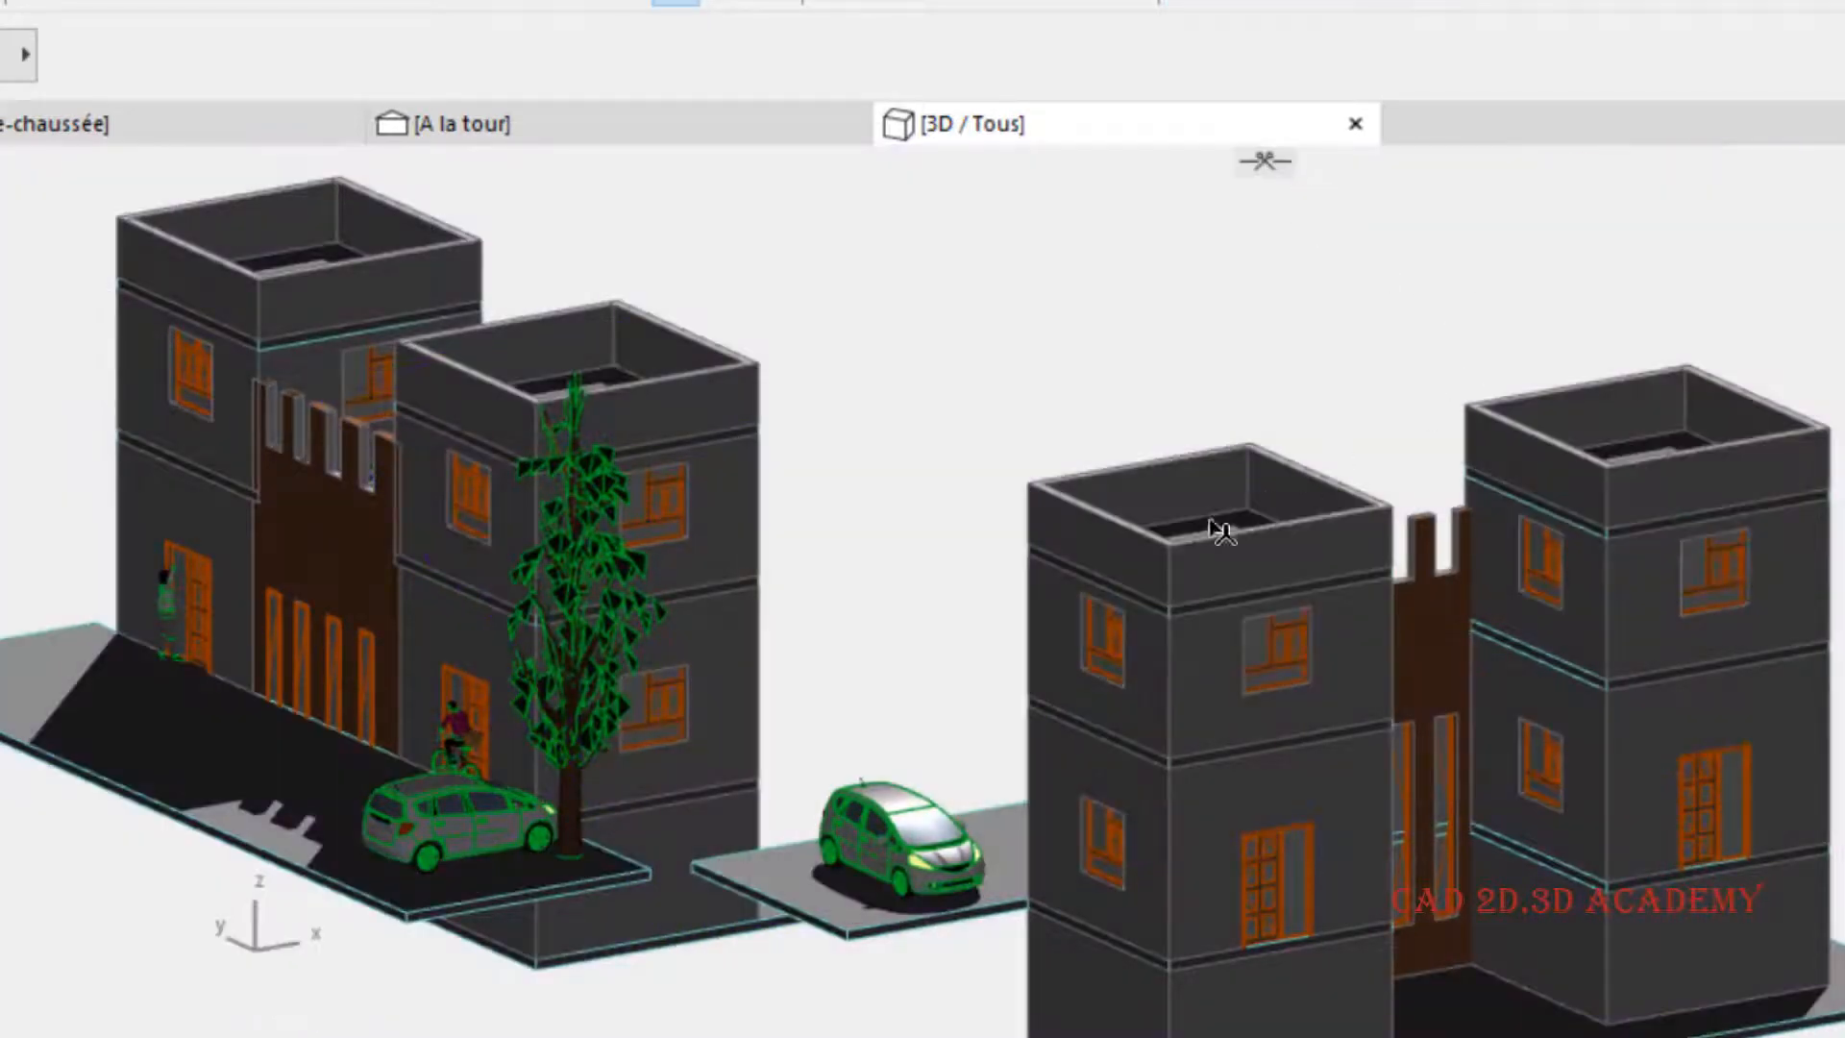
- Create a sloped custom cutting plane along the floor-band edge below the upper window of the front building's near tower
{"action": "left_click", "coordinate": [1293, 163]}
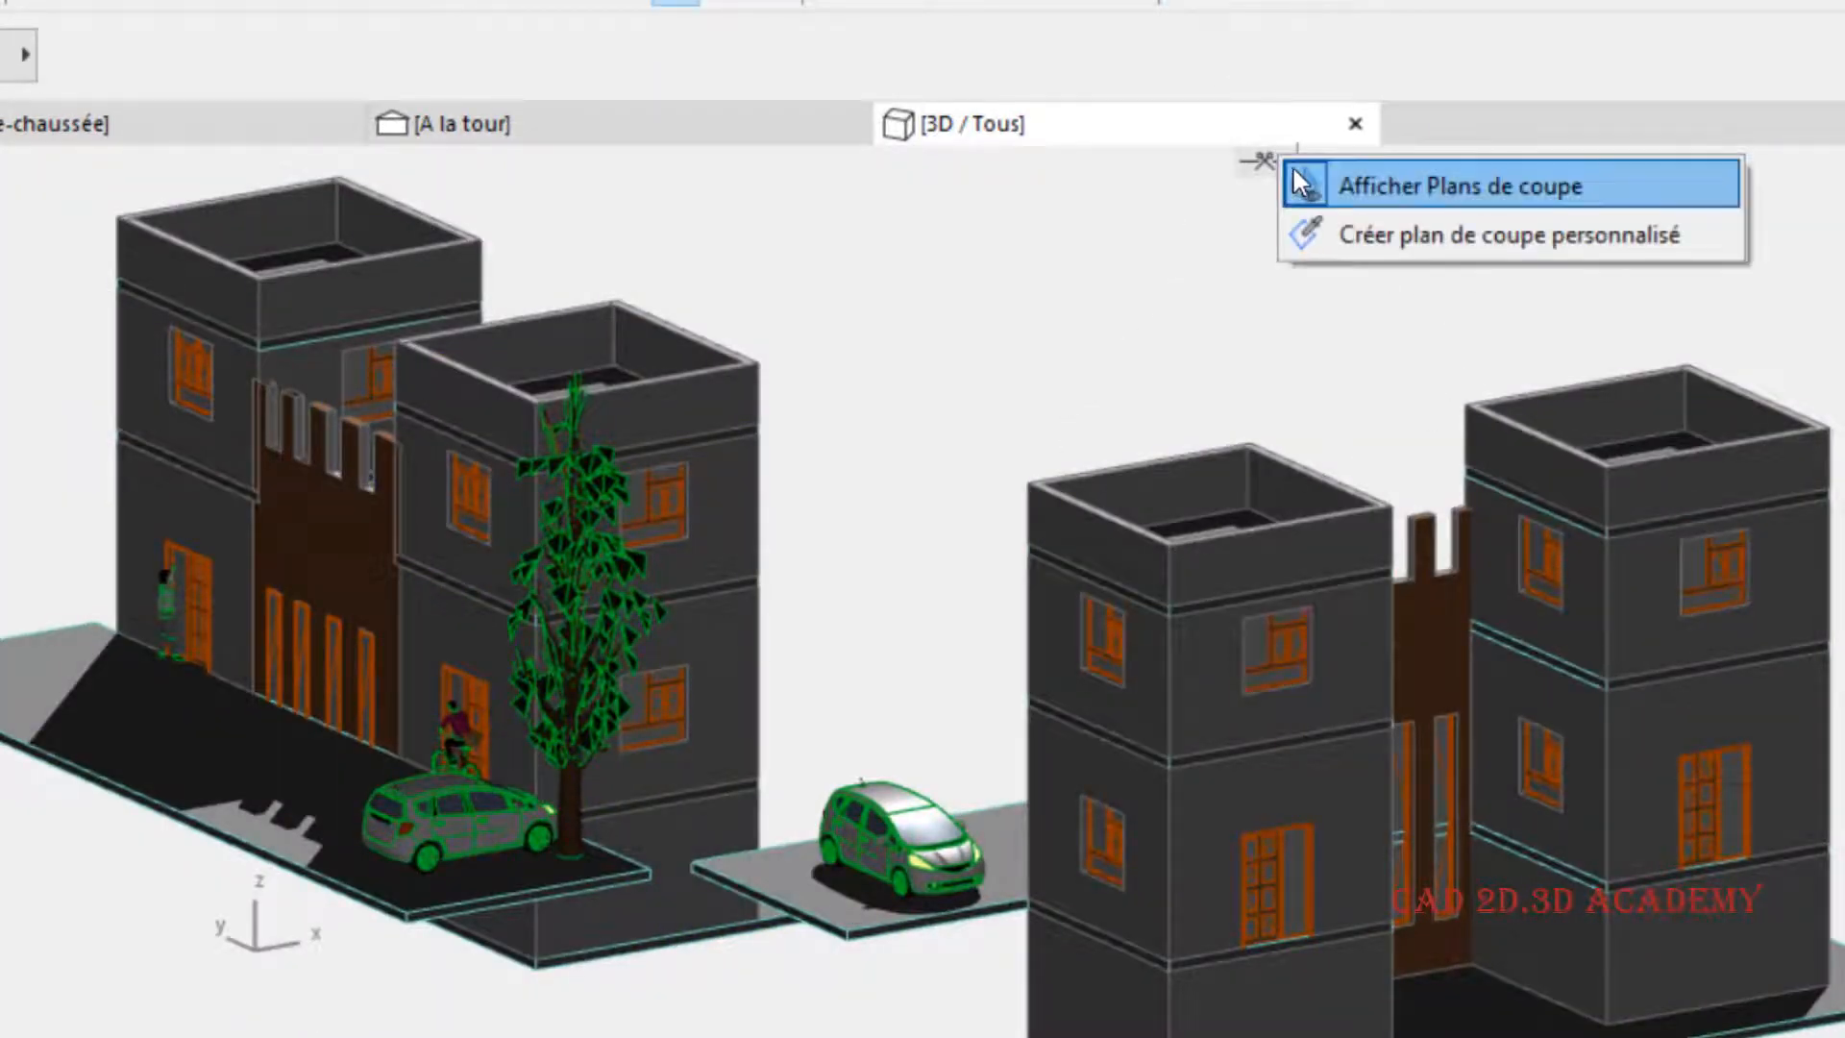
{"action": "left_click", "coordinate": [1374, 234]}
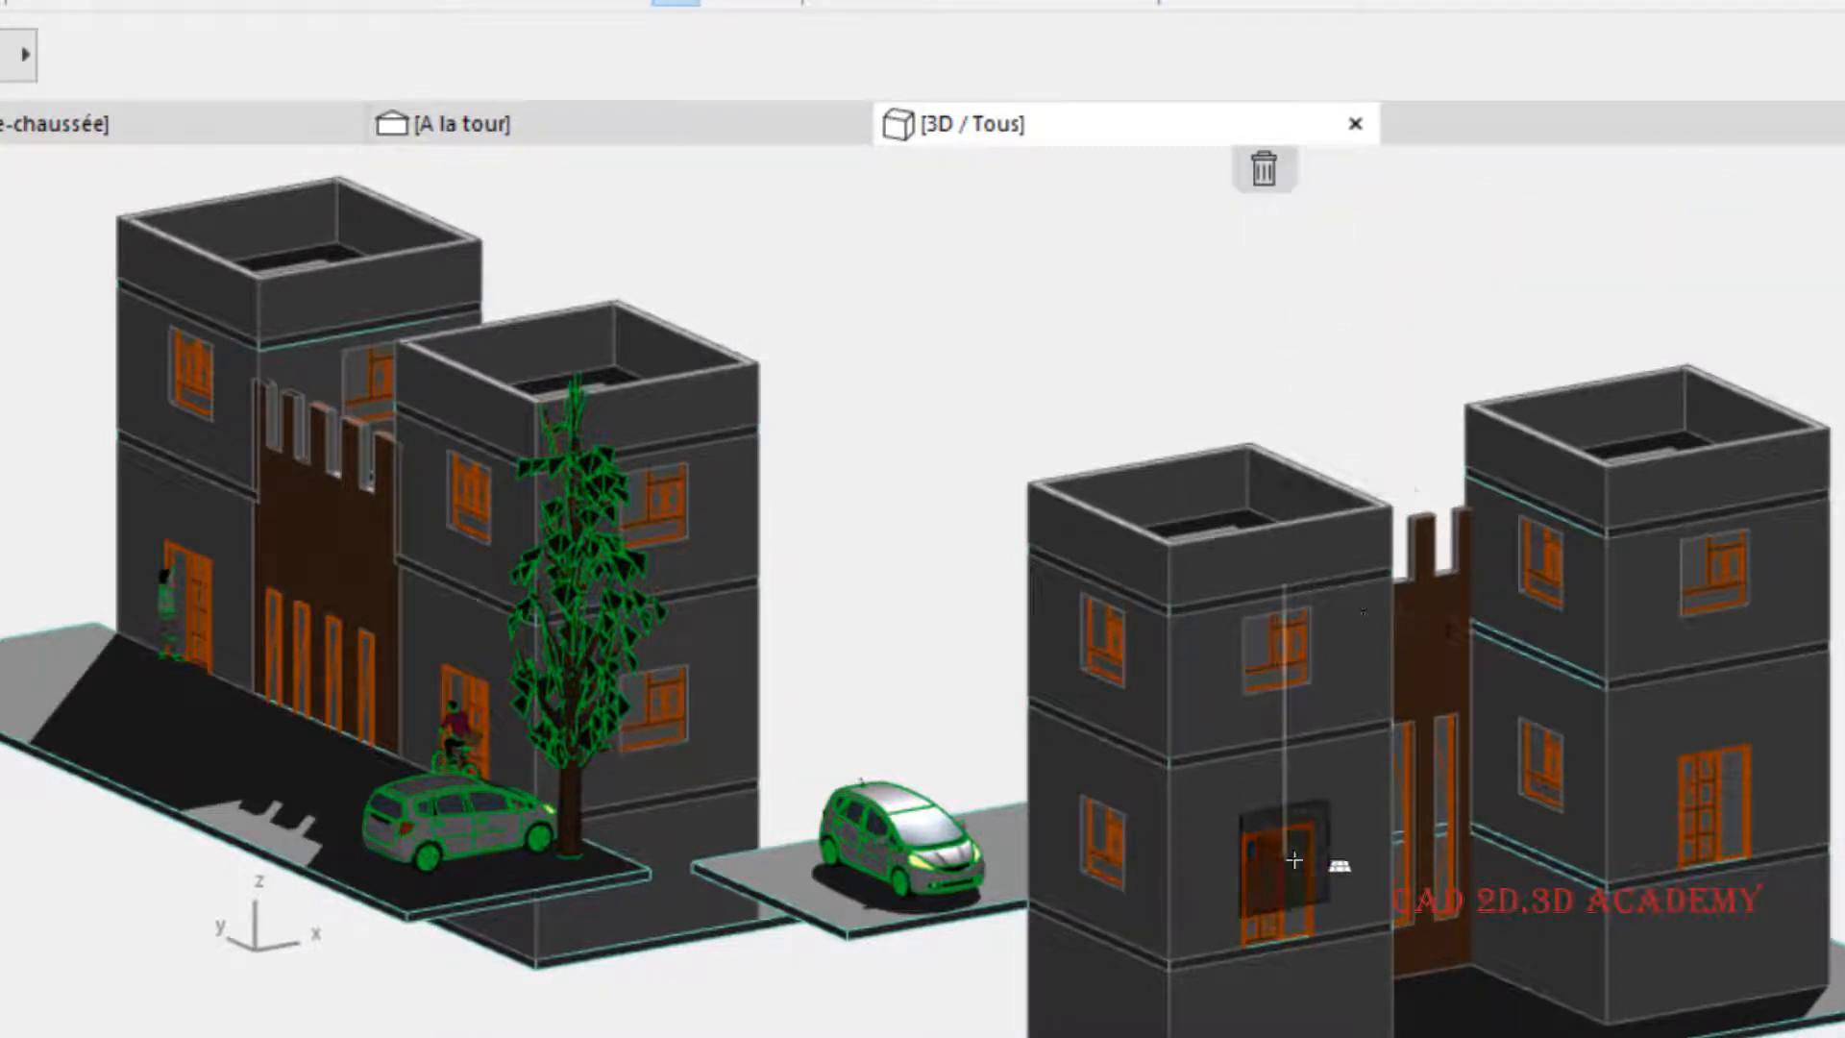
{"action": "scroll", "coordinate": [1240, 754], "scroll_direction": "up", "scroll_amount": 5}
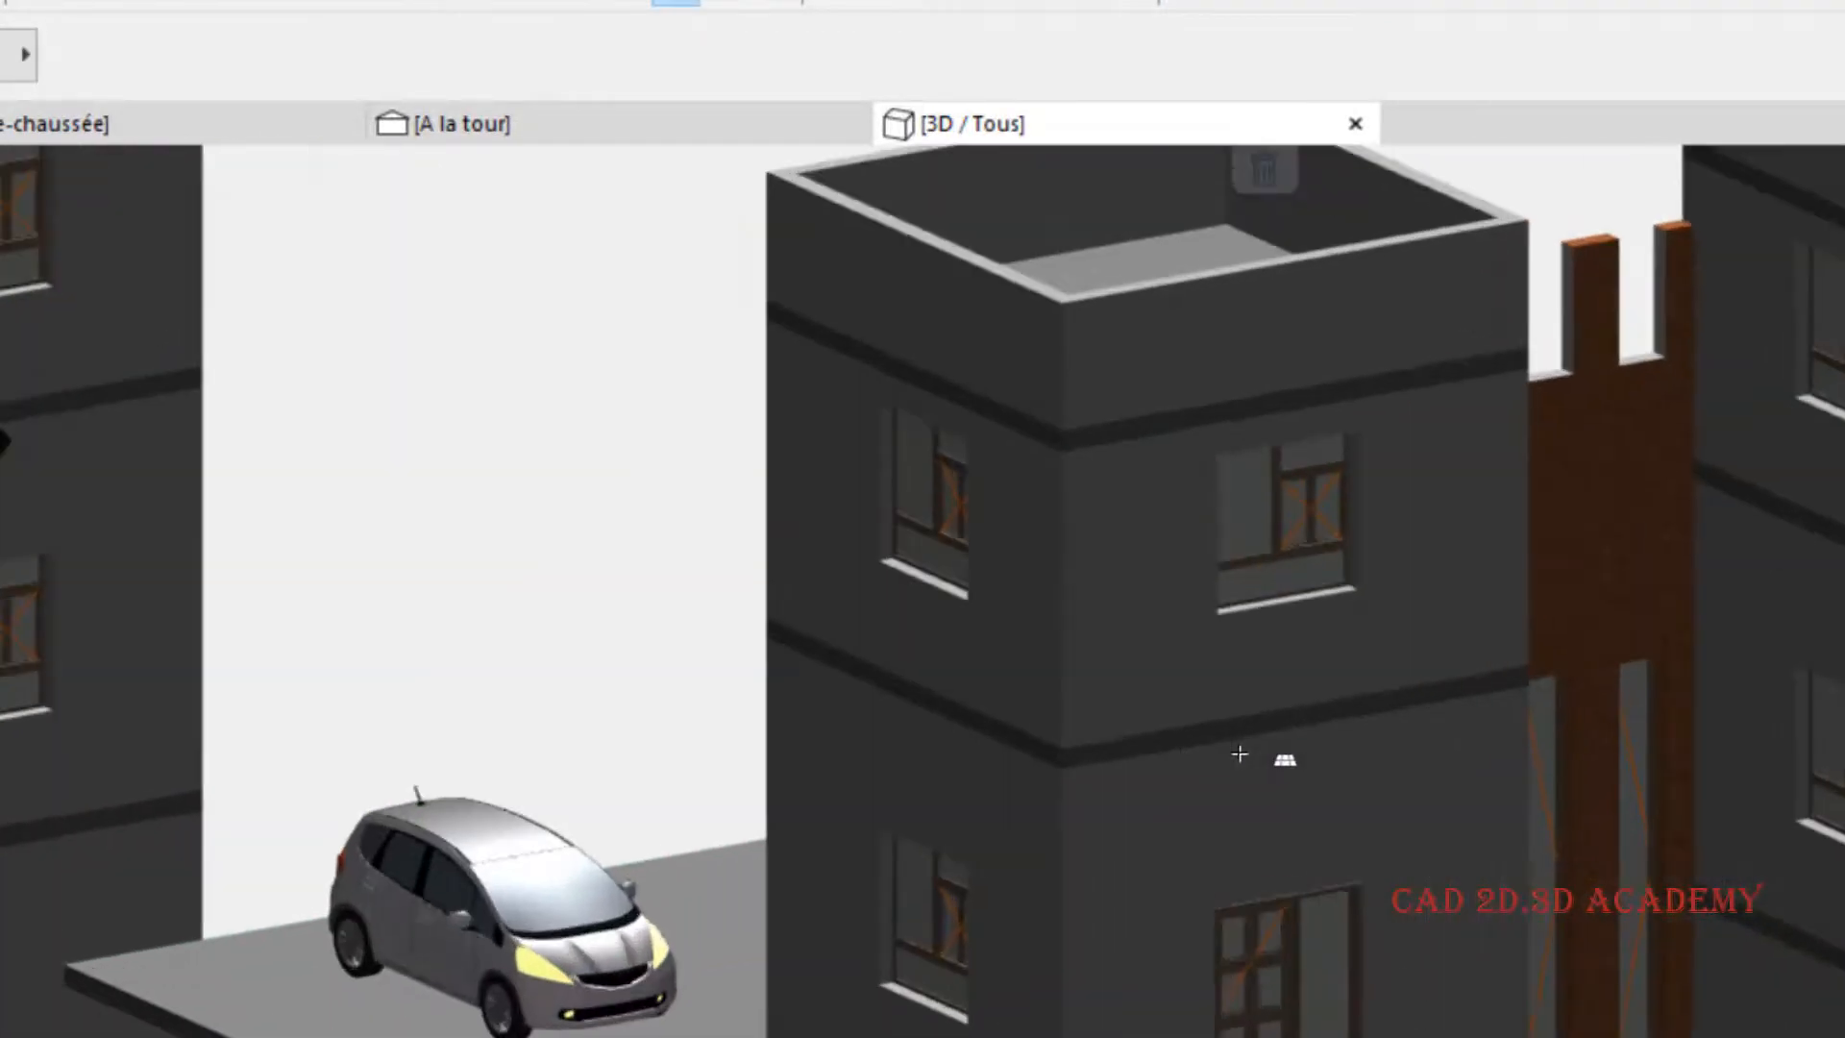
{"action": "scroll", "coordinate": [1239, 755], "scroll_direction": "up", "scroll_amount": 2}
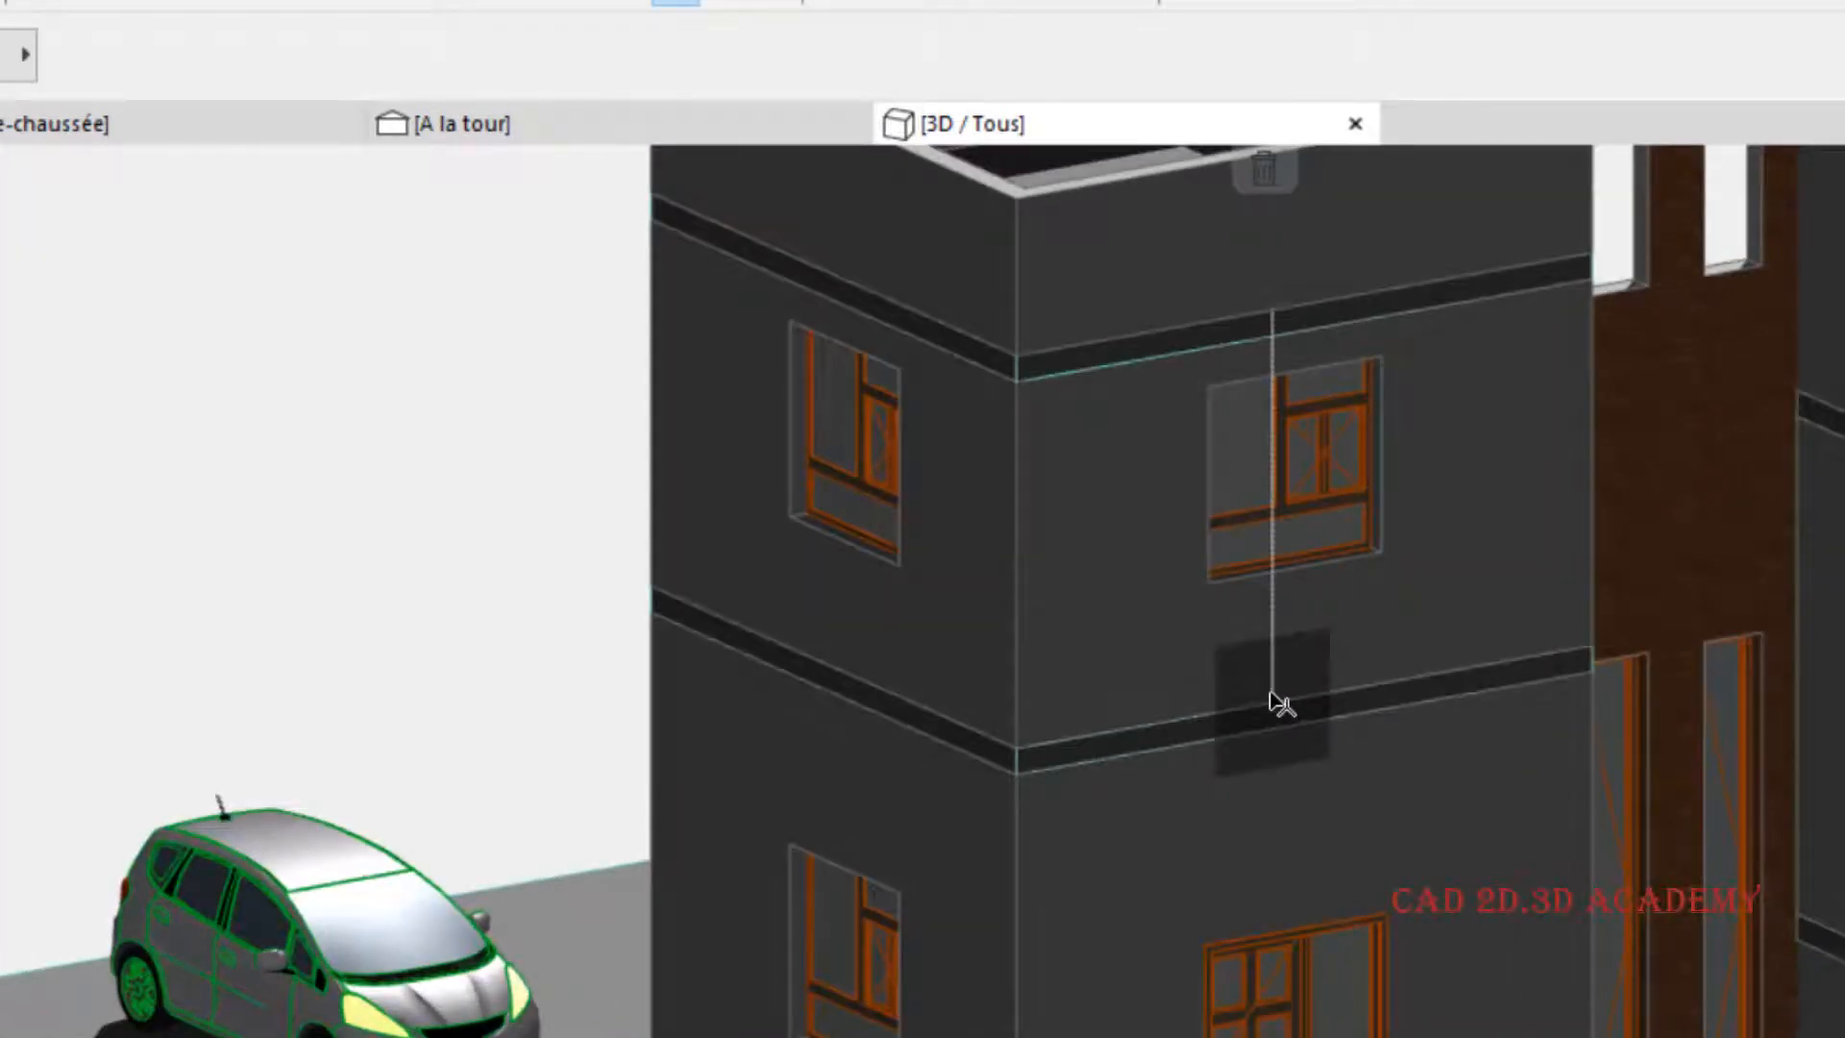
{"action": "left_click", "coordinate": [1271, 703]}
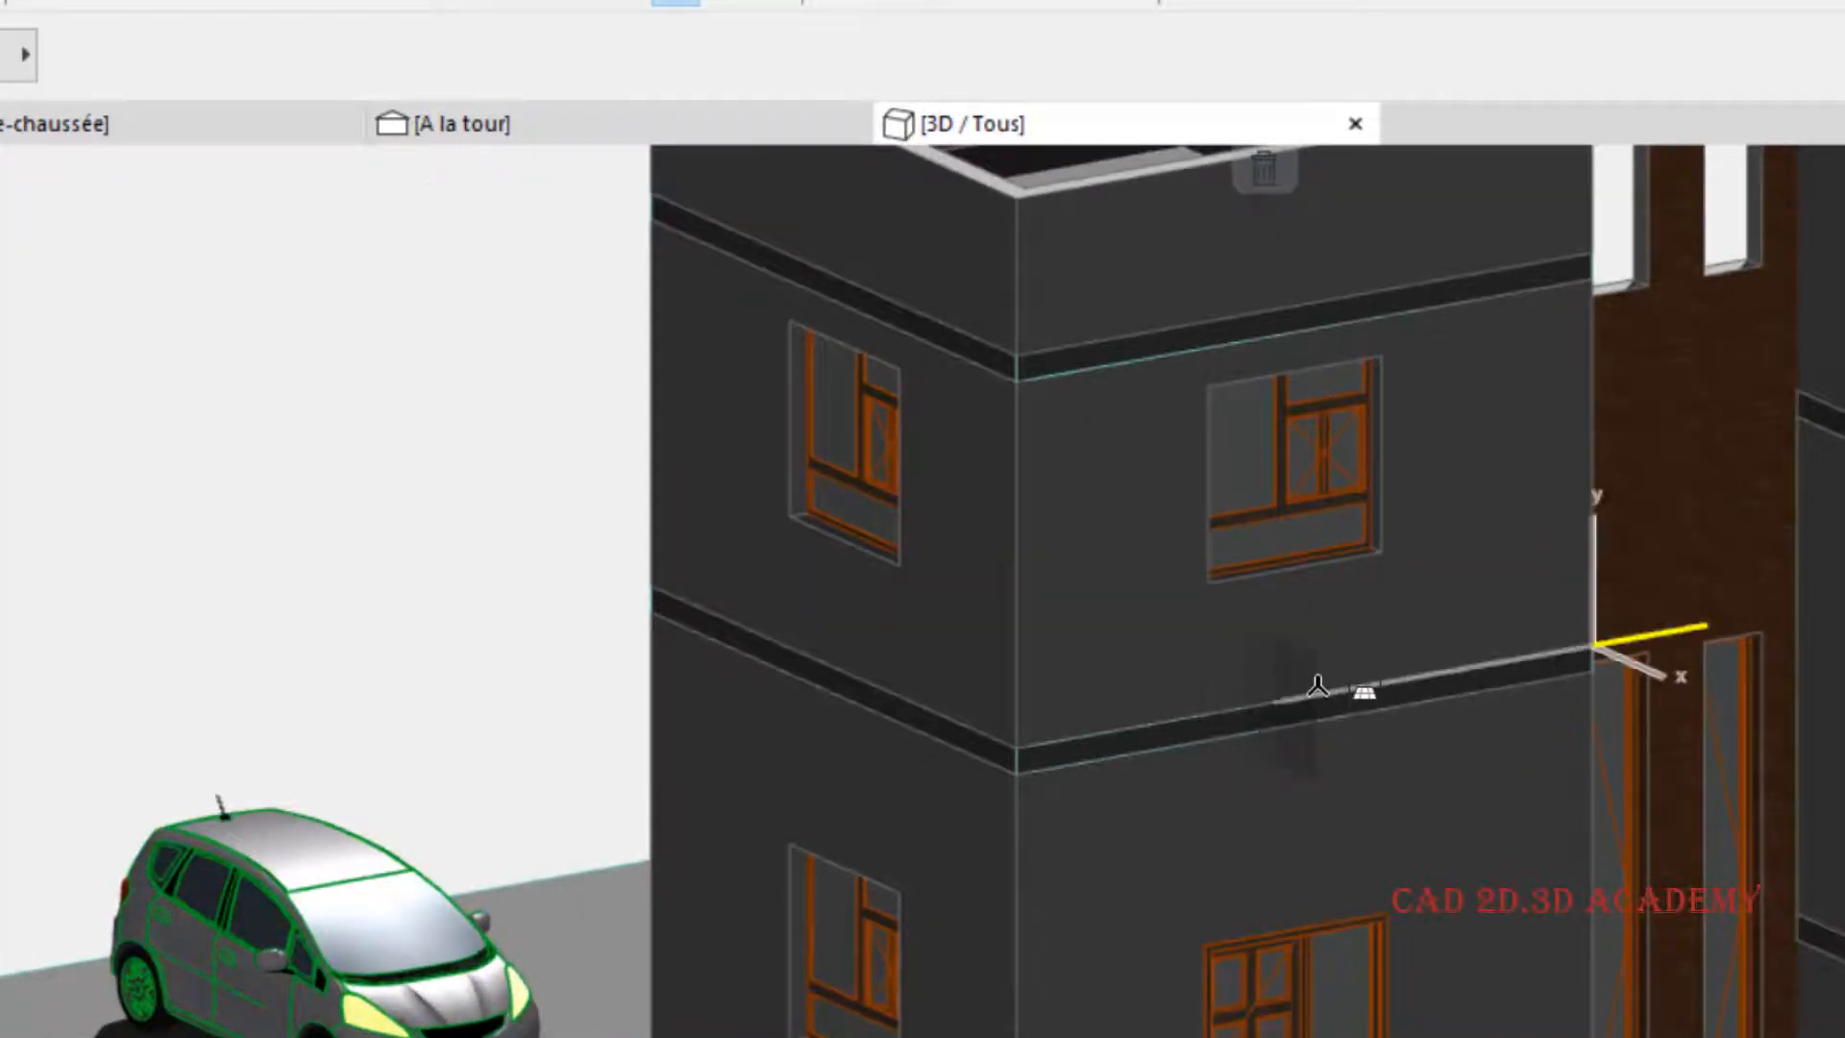
{"action": "scroll", "coordinate": [1297, 710], "scroll_direction": "down", "scroll_amount": 4}
{"action": "scroll", "coordinate": [1302, 718], "scroll_direction": "down", "scroll_amount": 1}
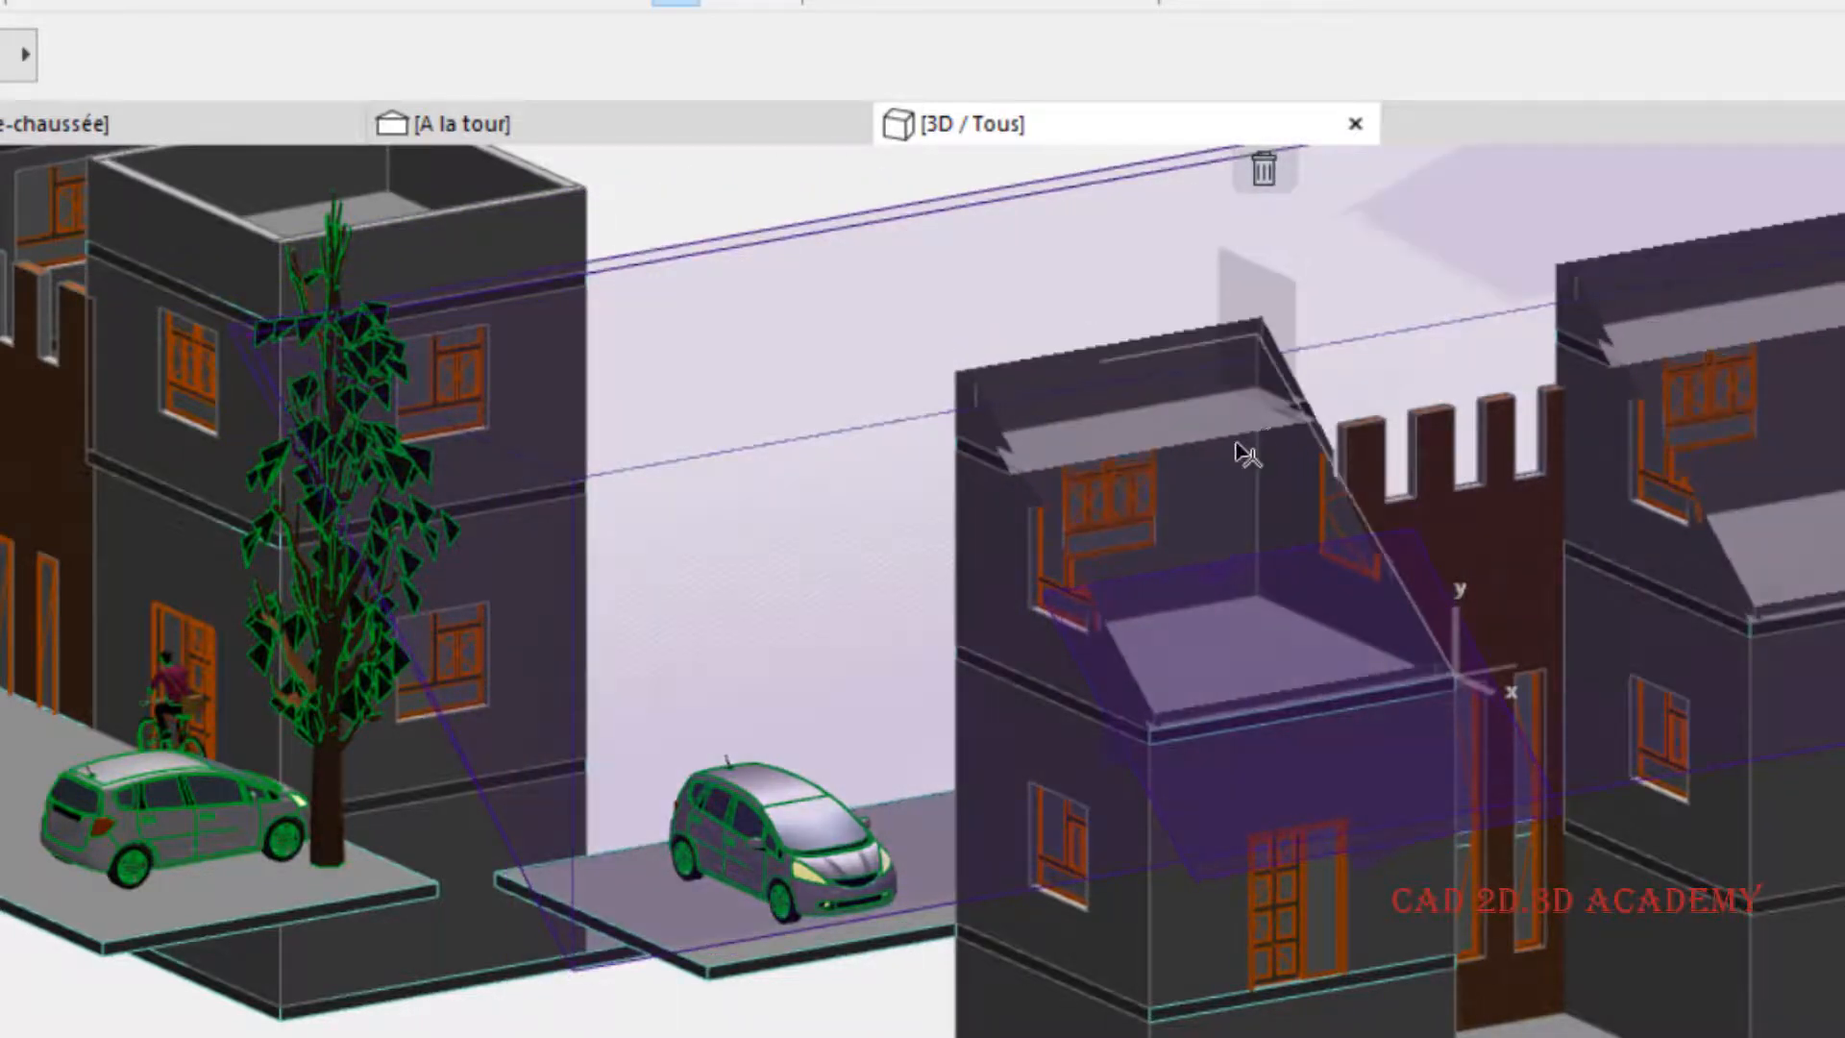
{"action": "scroll", "coordinate": [1236, 502], "scroll_direction": "down", "scroll_amount": 3}
{"action": "middle_click_drag", "start_coordinate": [1239, 540], "coordinate": [1219, 861]}
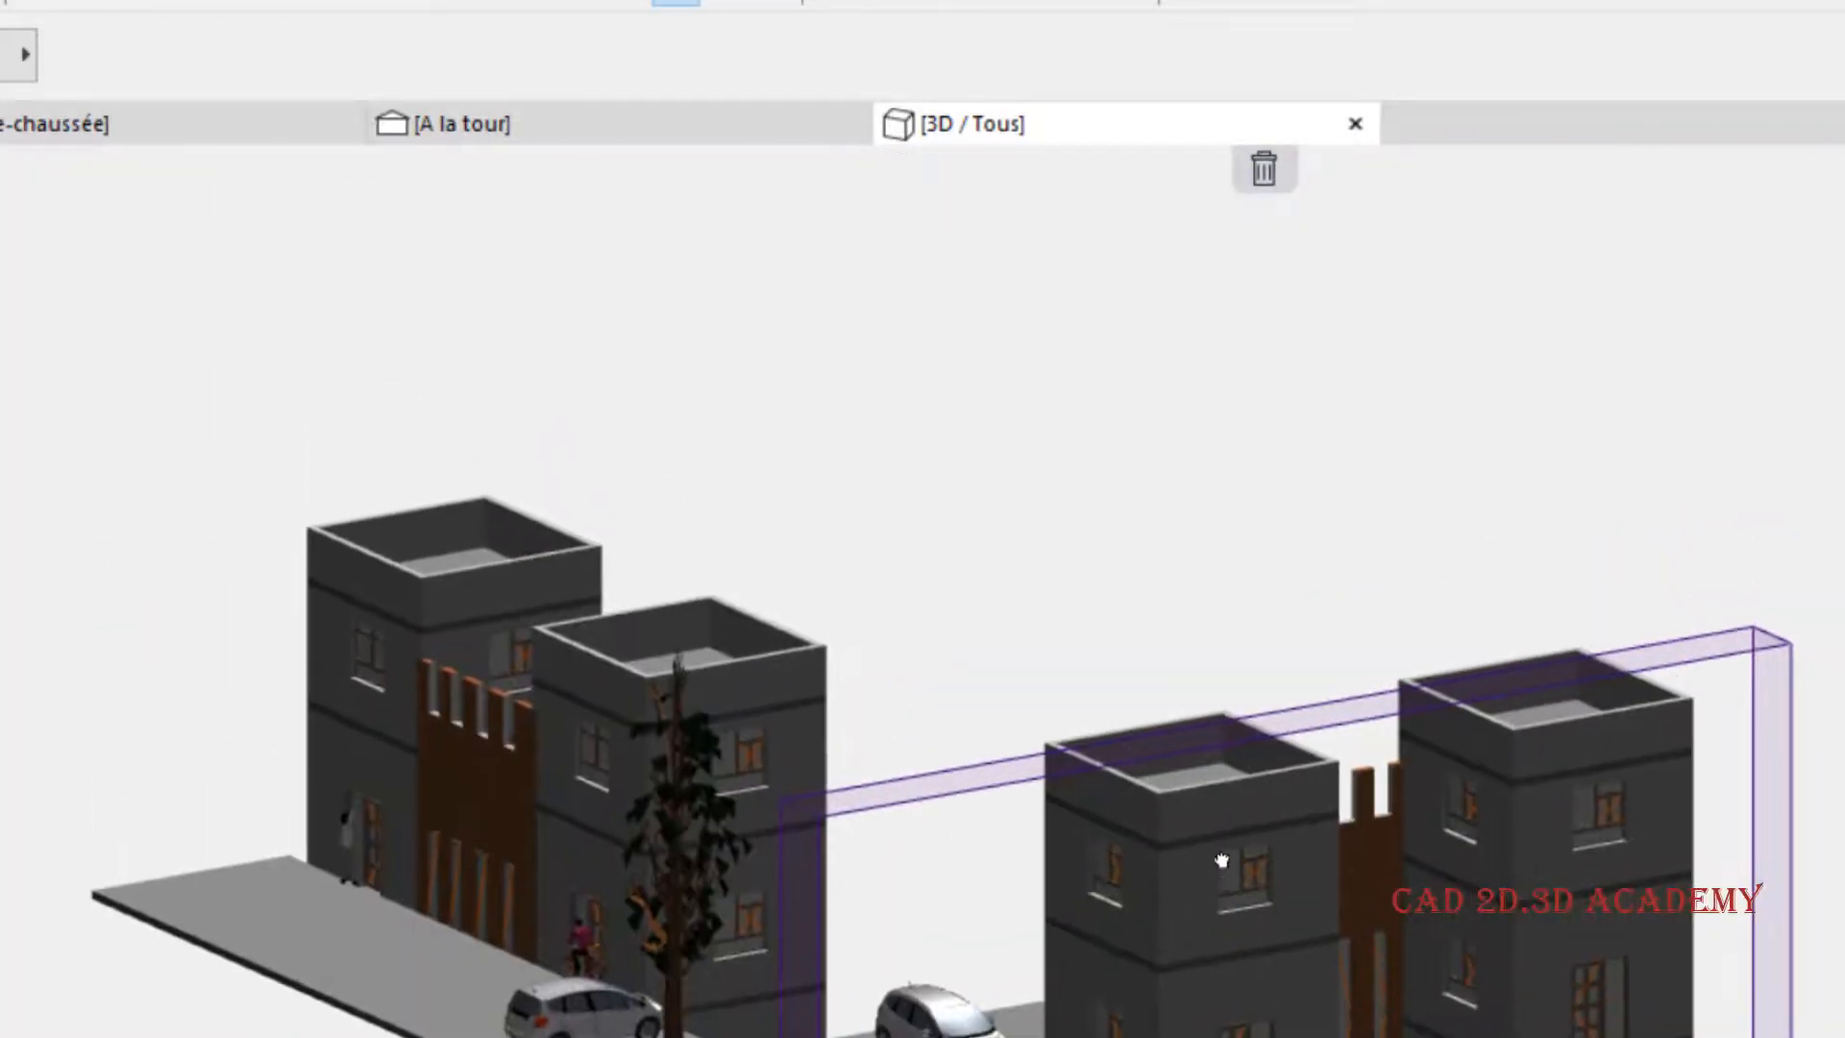
{"action": "scroll", "coordinate": [1219, 838], "scroll_direction": "up", "scroll_amount": 2}
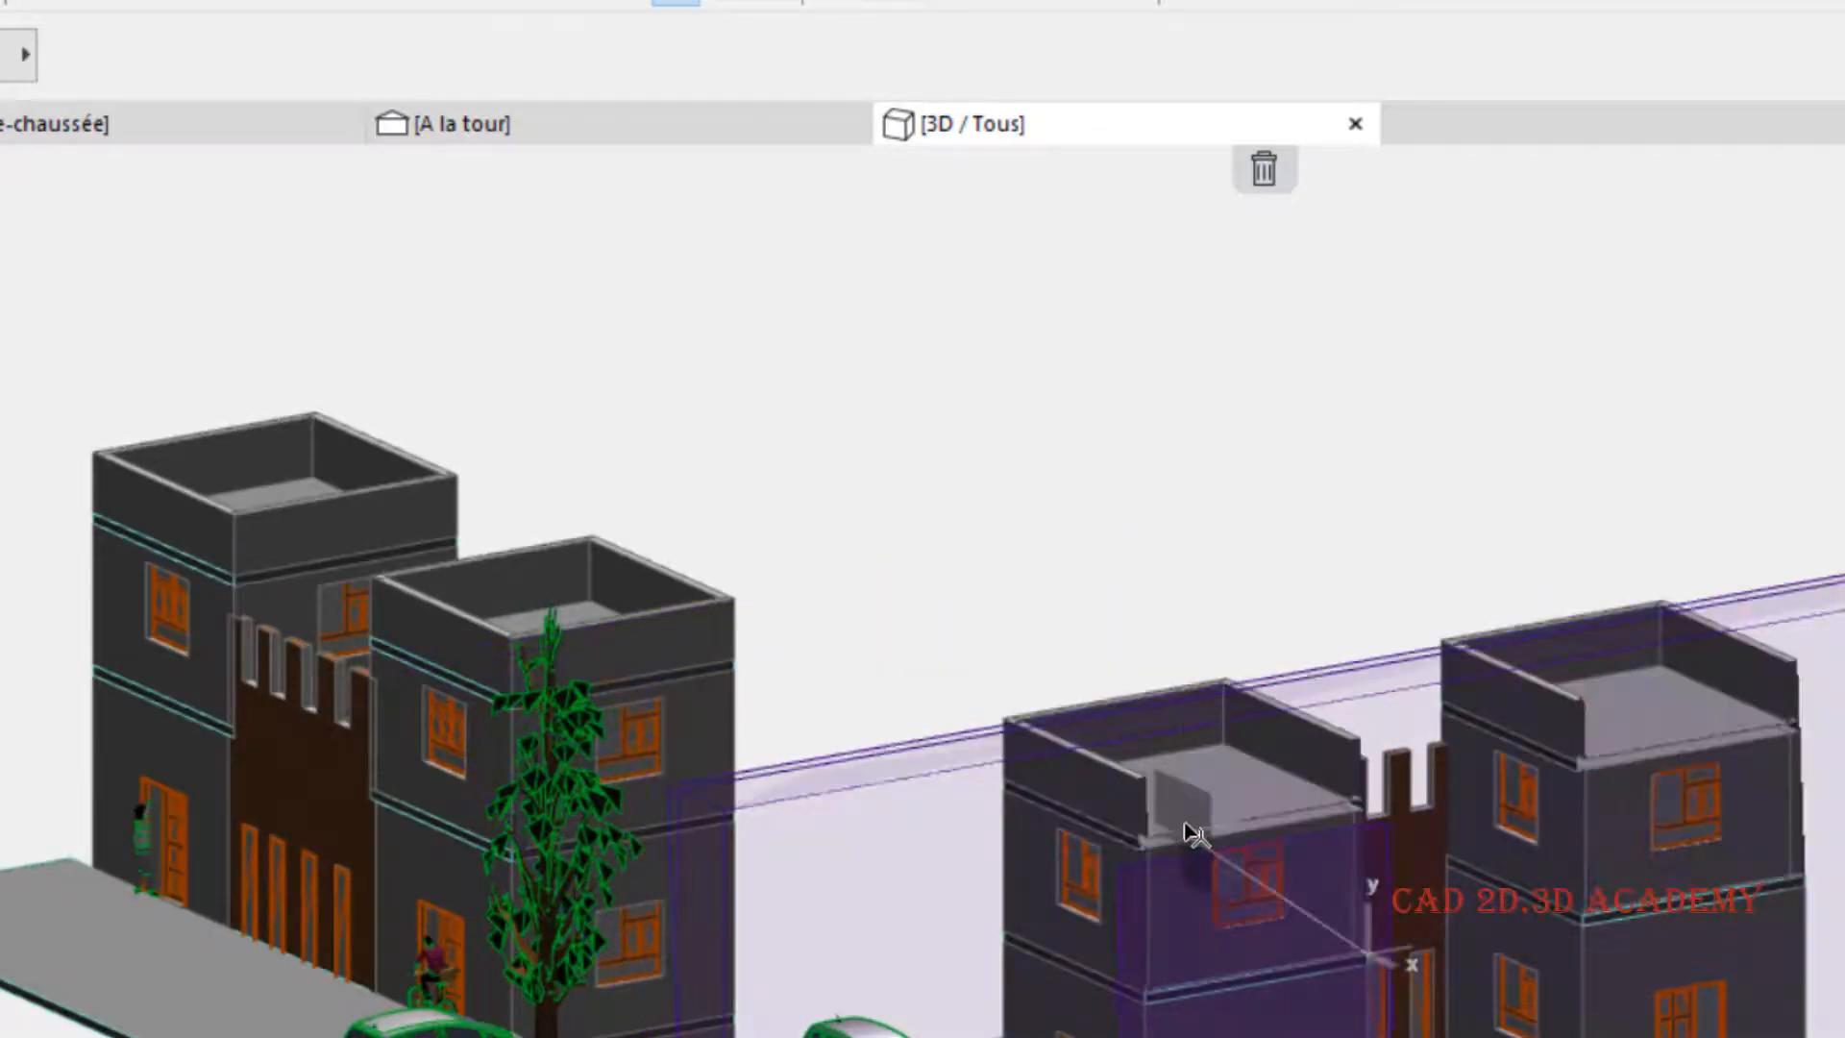
{"action": "left_click", "coordinate": [1258, 888]}
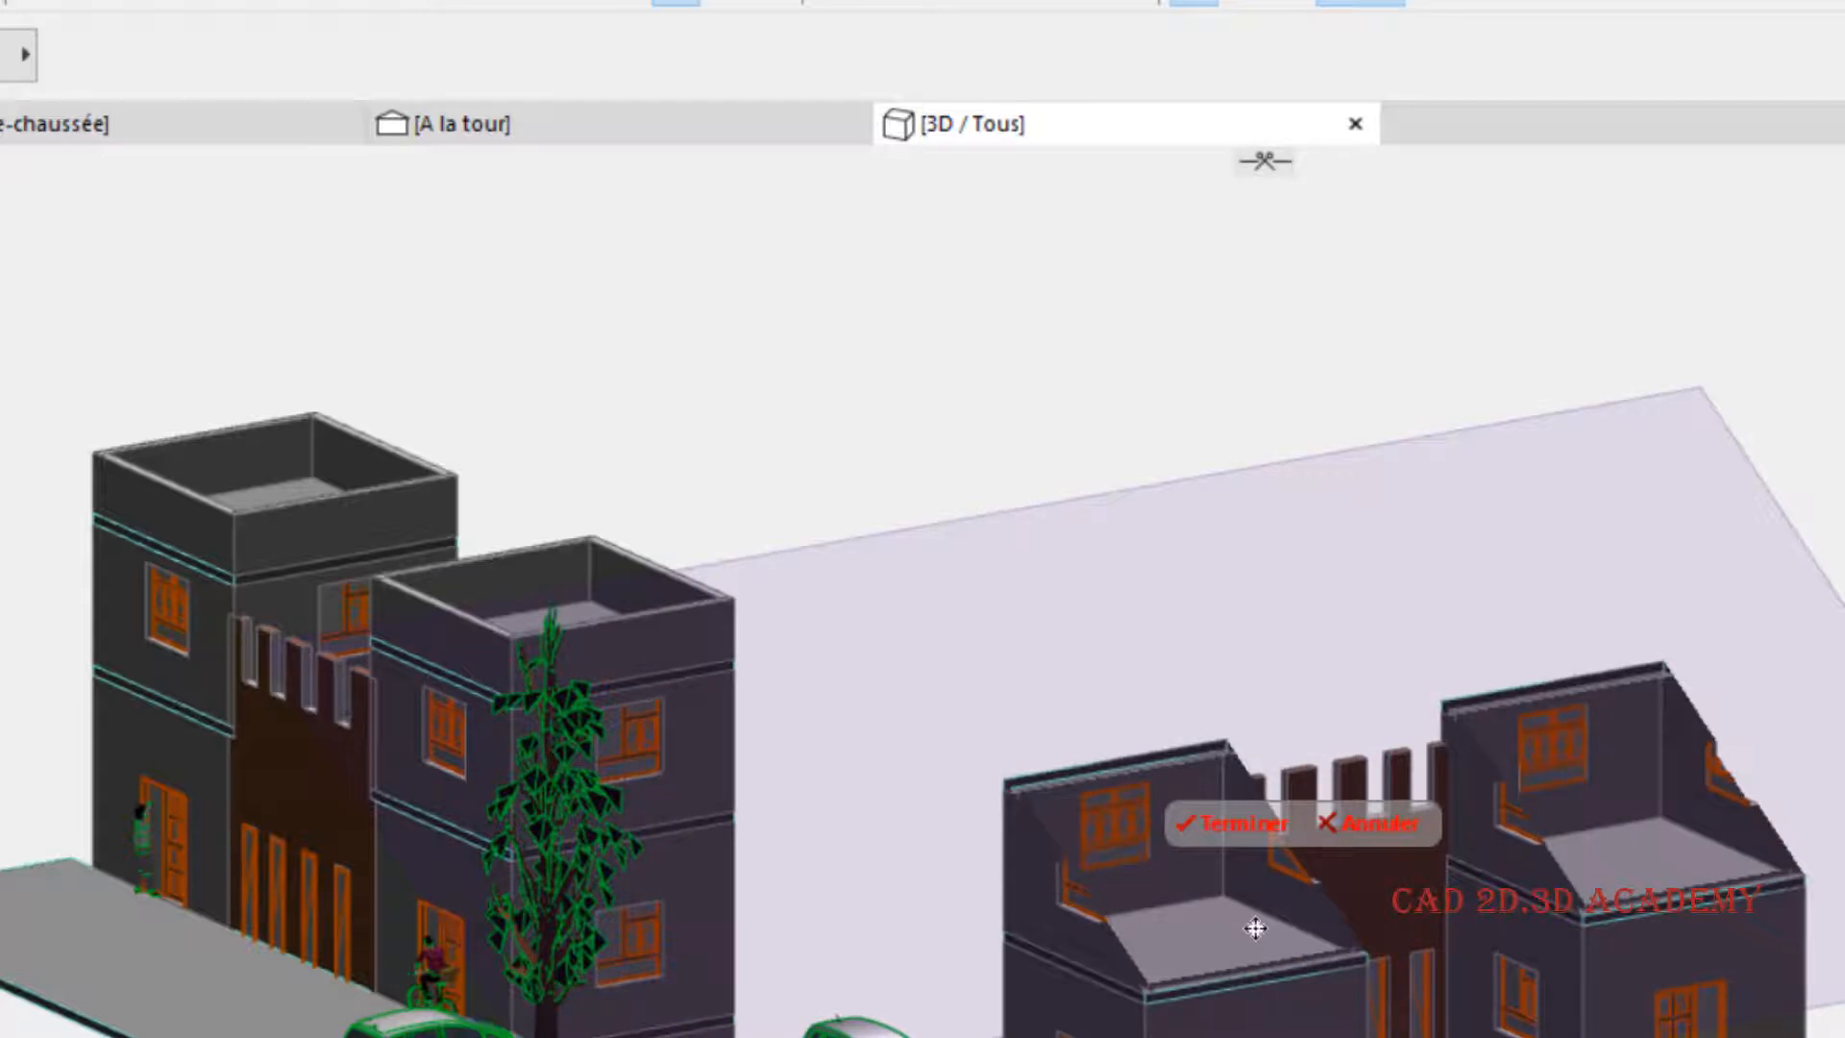
- Delete the sloped cutting plane that slices the front building's towers
{"action": "scroll", "coordinate": [1345, 945], "scroll_direction": "up", "scroll_amount": 3}
{"action": "scroll", "coordinate": [1356, 905], "scroll_direction": "down", "scroll_amount": 2}
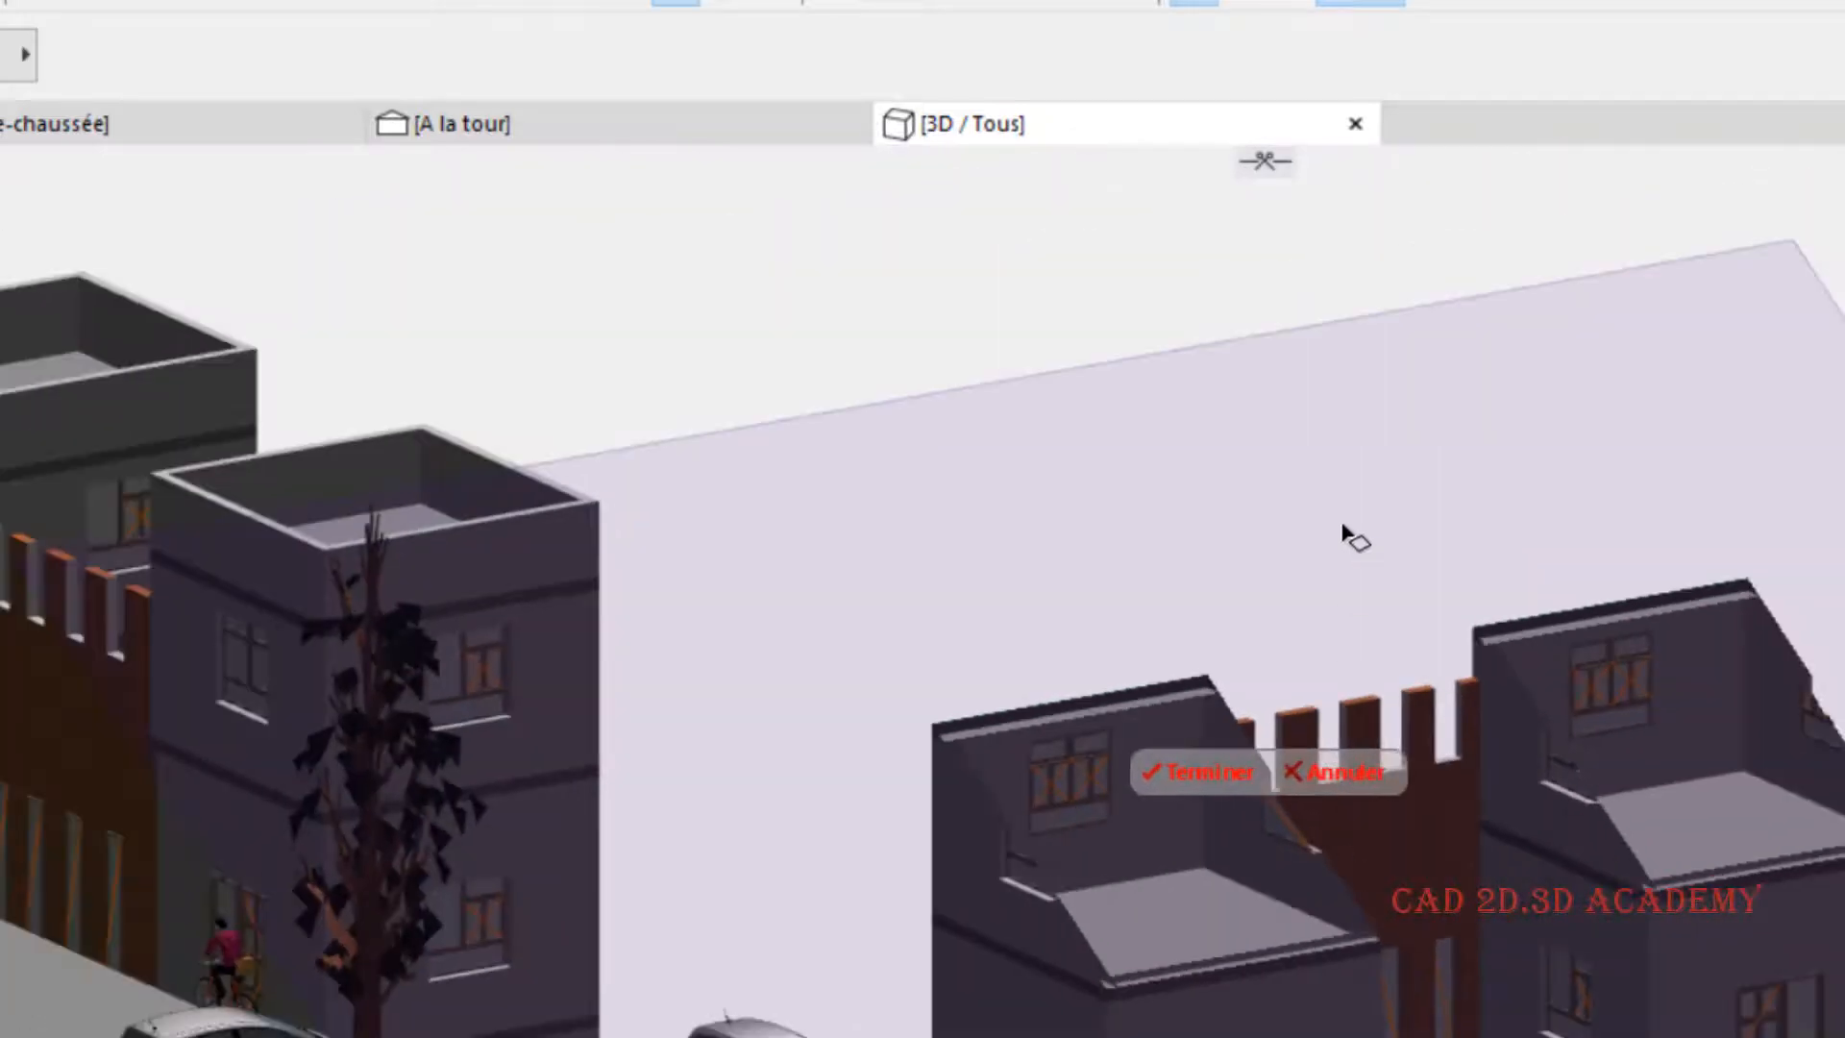
{"action": "left_click", "coordinate": [1374, 413]}
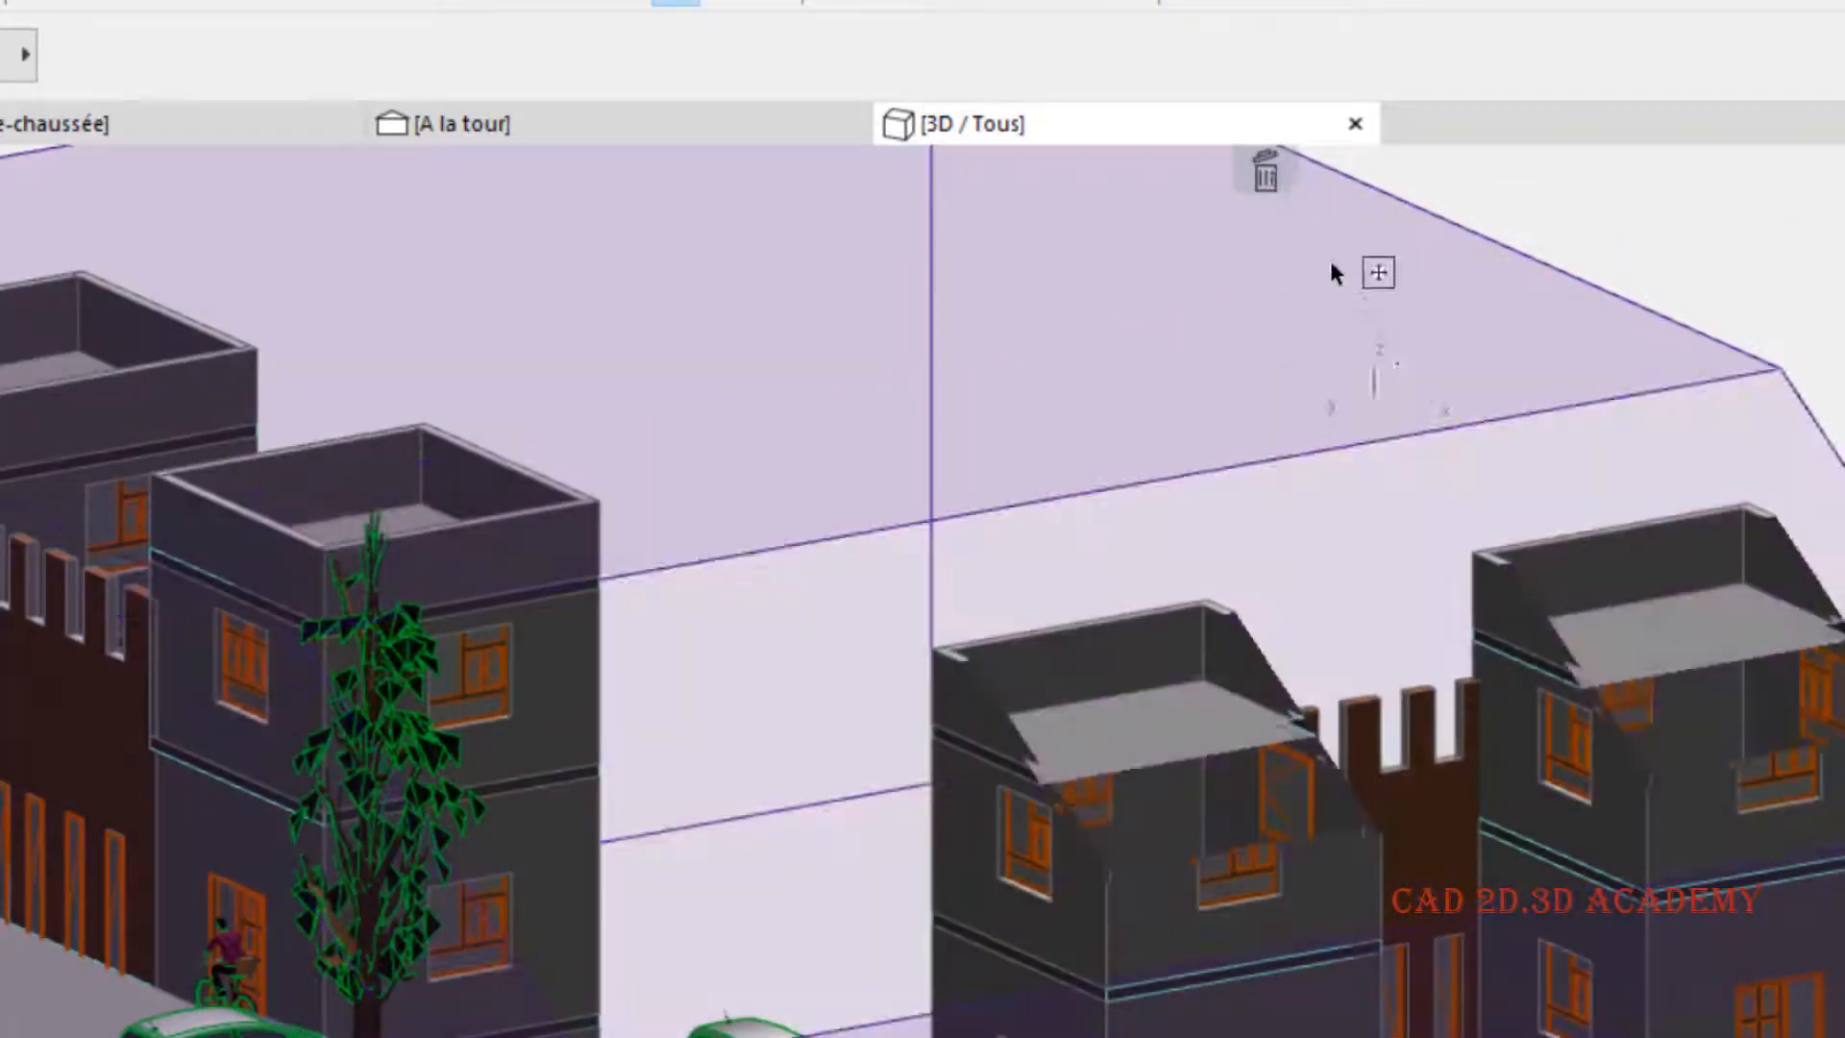
{"action": "left_click", "coordinate": [1264, 172]}
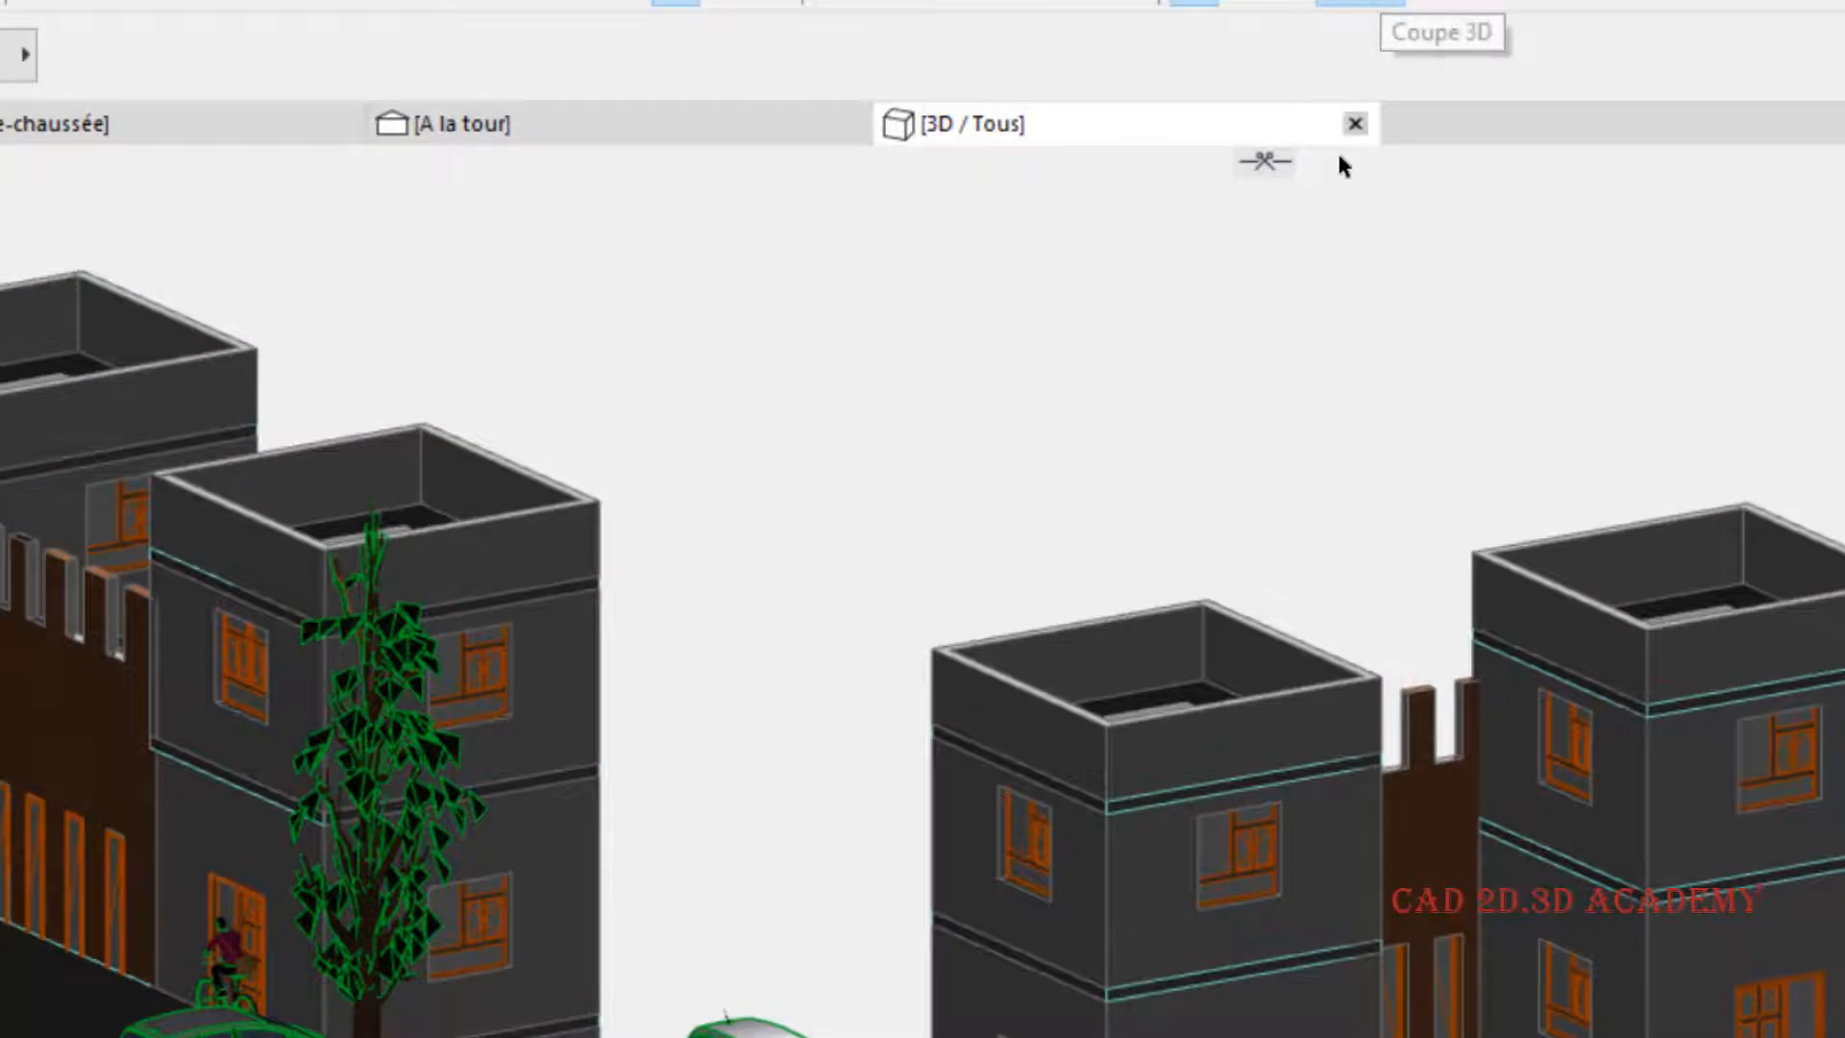
- Create an inclined custom cutting plane from the upper-band corner of the front building's near tower, slicing through both buildings
{"action": "left_click", "coordinate": [1266, 171]}
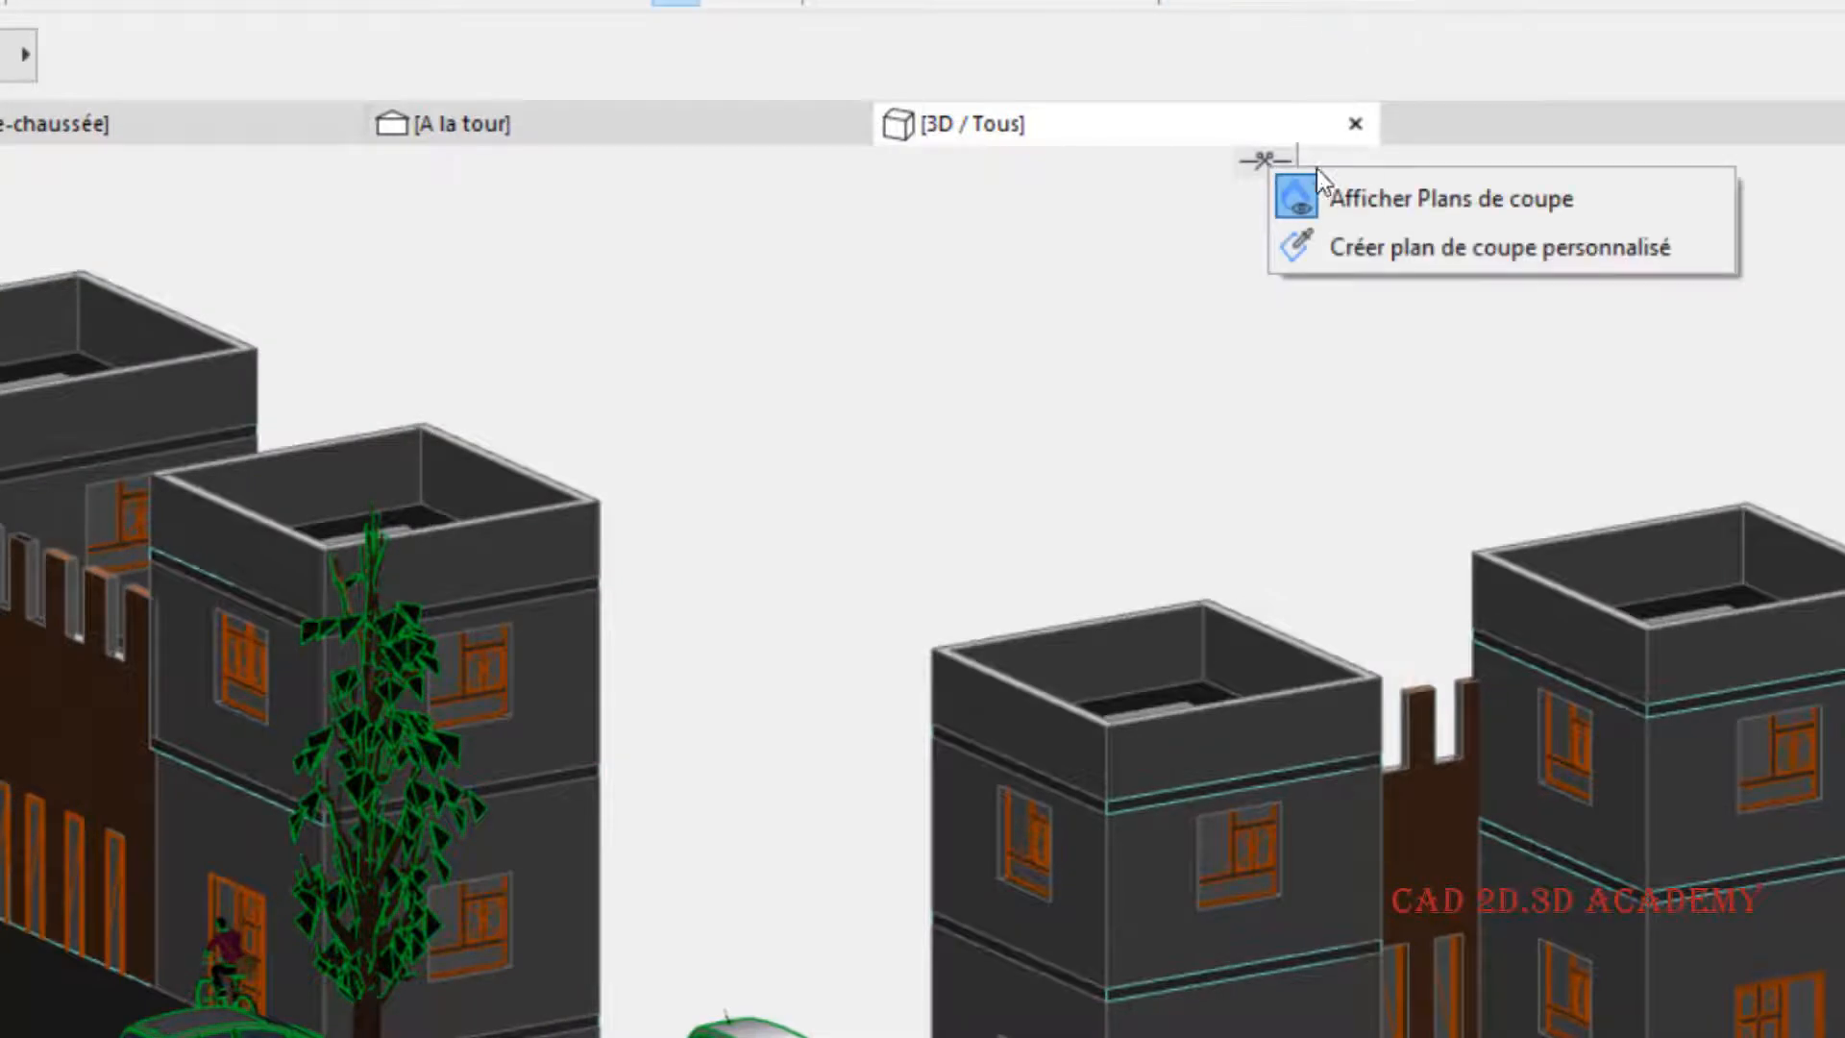
{"action": "left_click", "coordinate": [1376, 248]}
{"action": "scroll", "coordinate": [1152, 1009], "scroll_direction": "up", "scroll_amount": 4}
{"action": "scroll", "coordinate": [1104, 680], "scroll_direction": "down", "scroll_amount": 1}
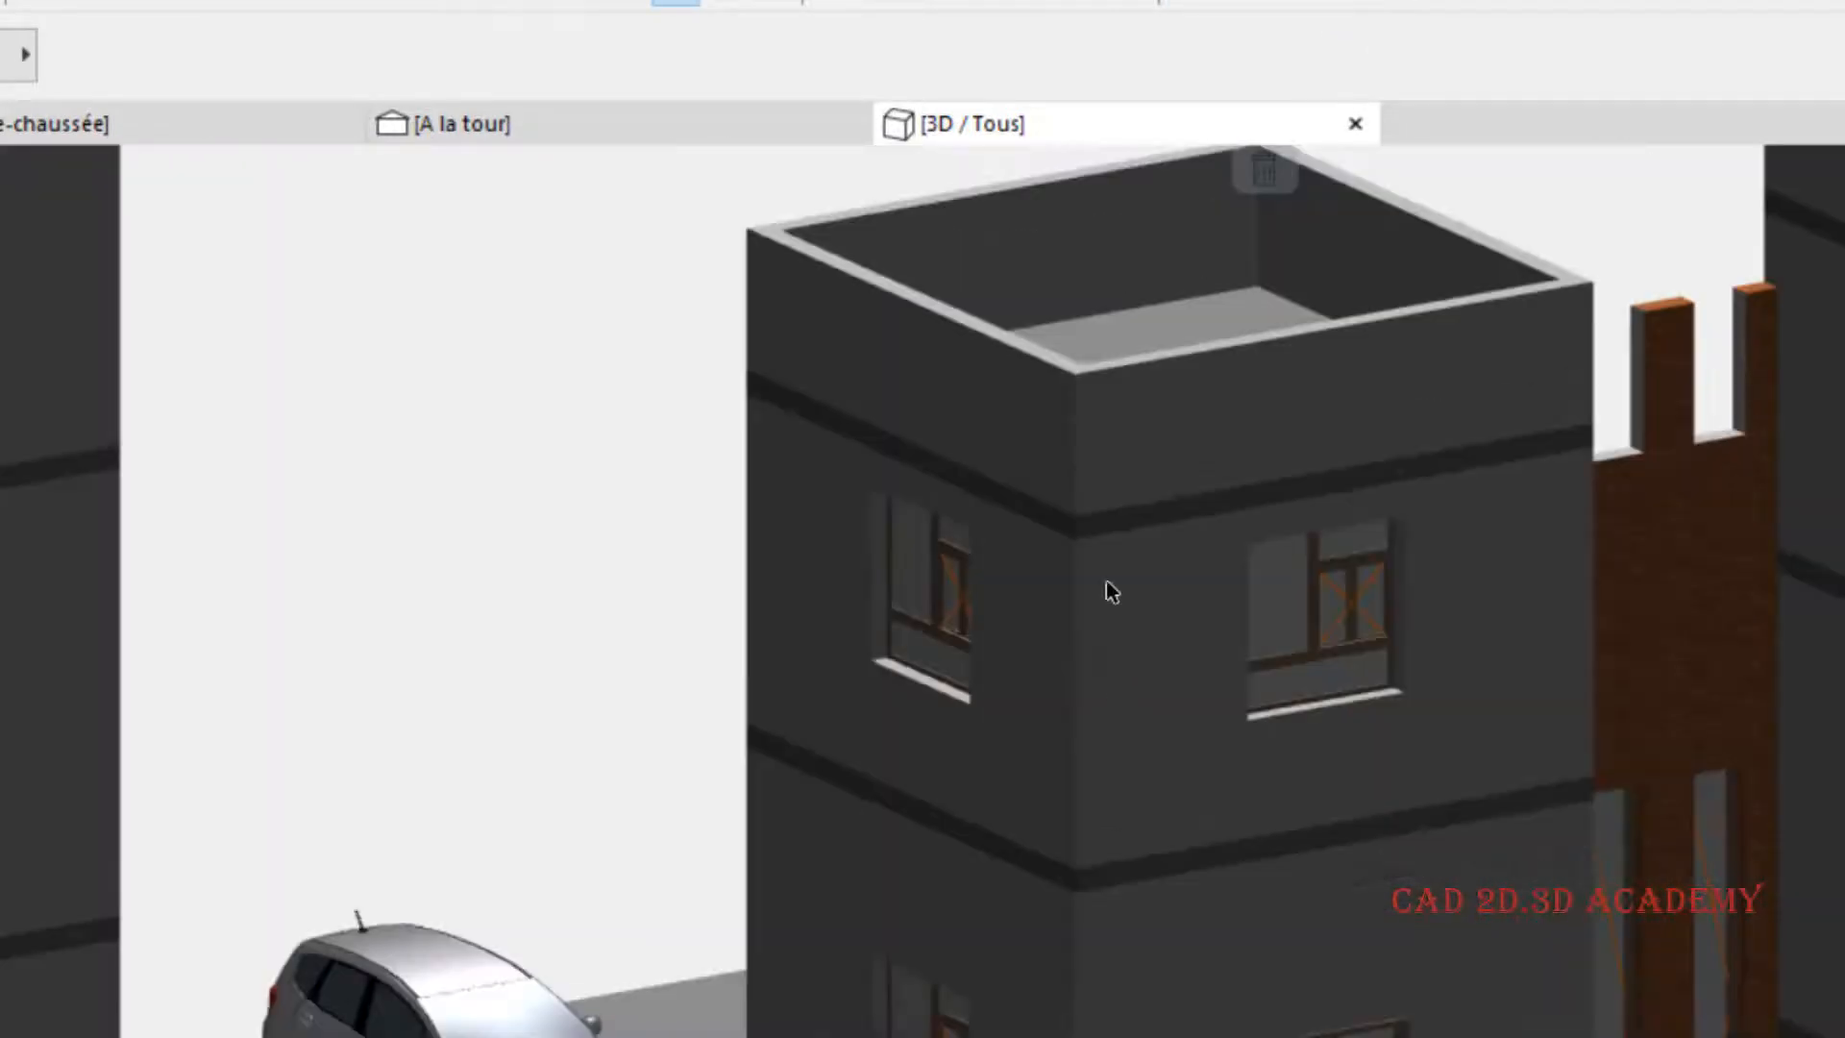
{"action": "scroll", "coordinate": [1082, 534], "scroll_direction": "up", "scroll_amount": 2}
{"action": "left_click", "coordinate": [1070, 516]}
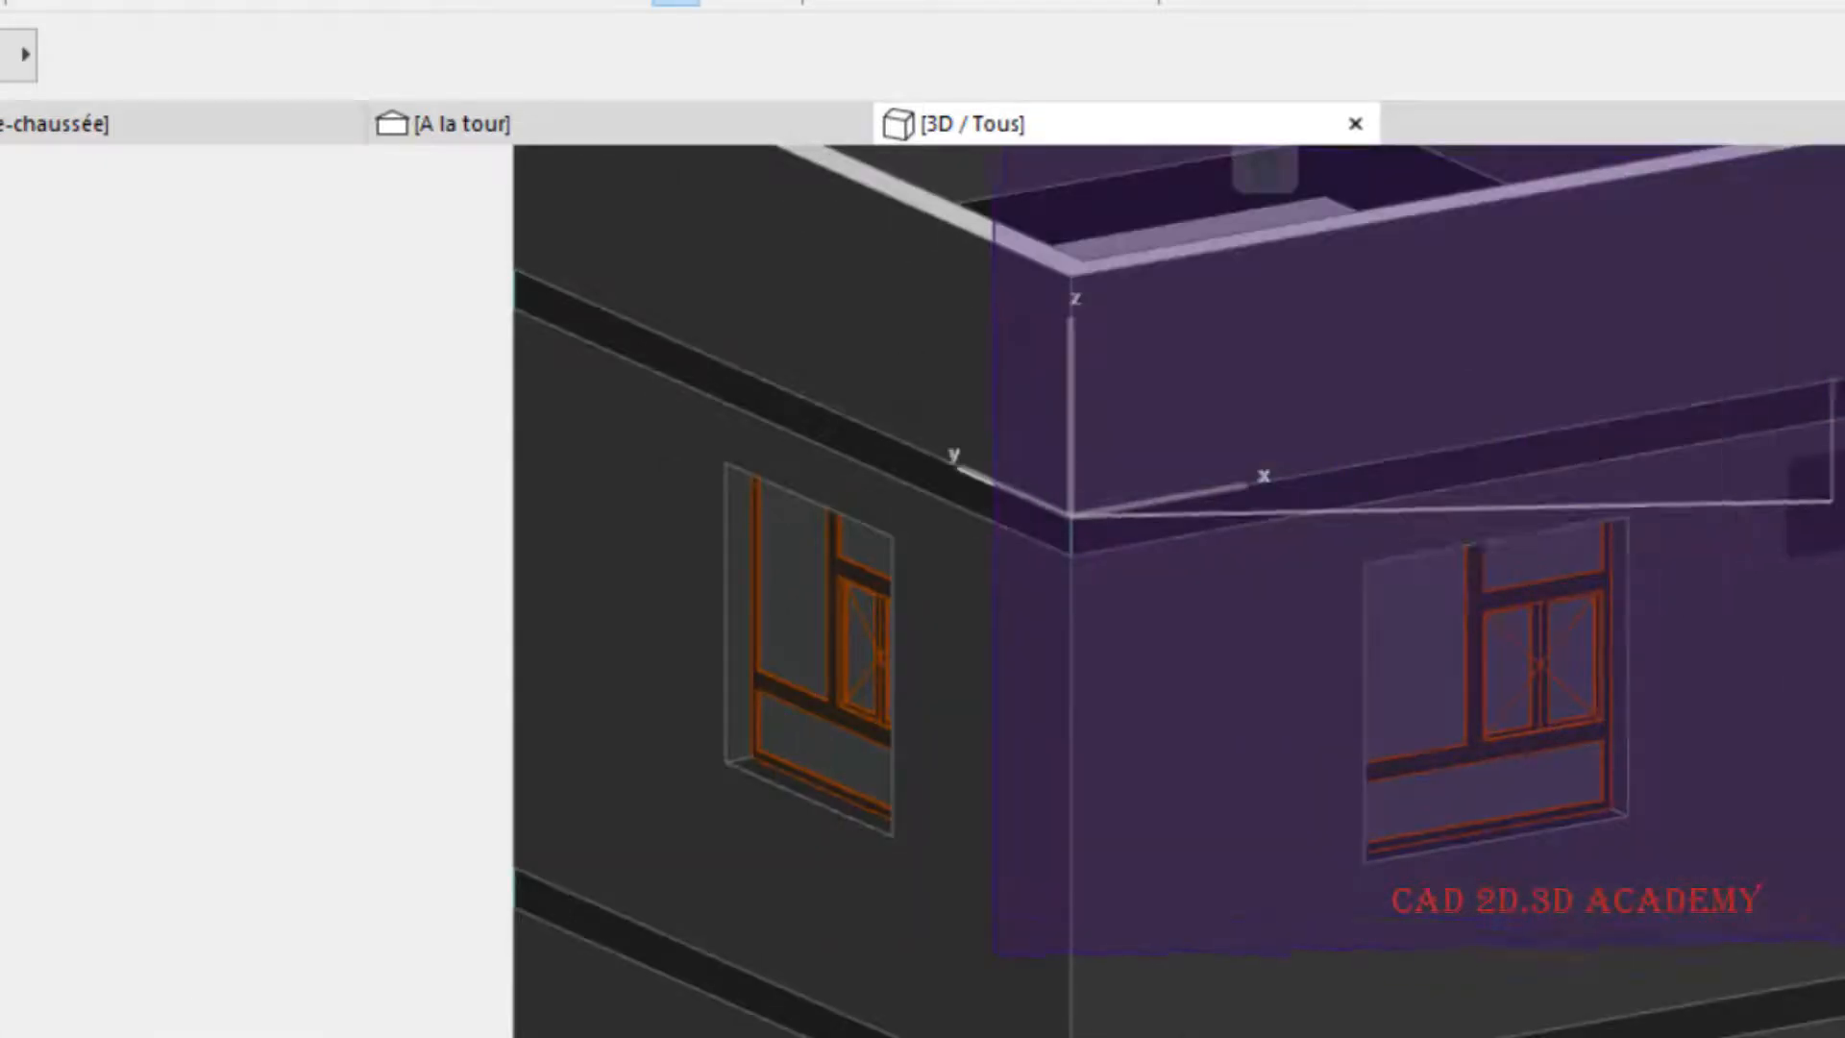
{"action": "scroll", "coordinate": [1671, 688], "scroll_direction": "down", "scroll_amount": 8}
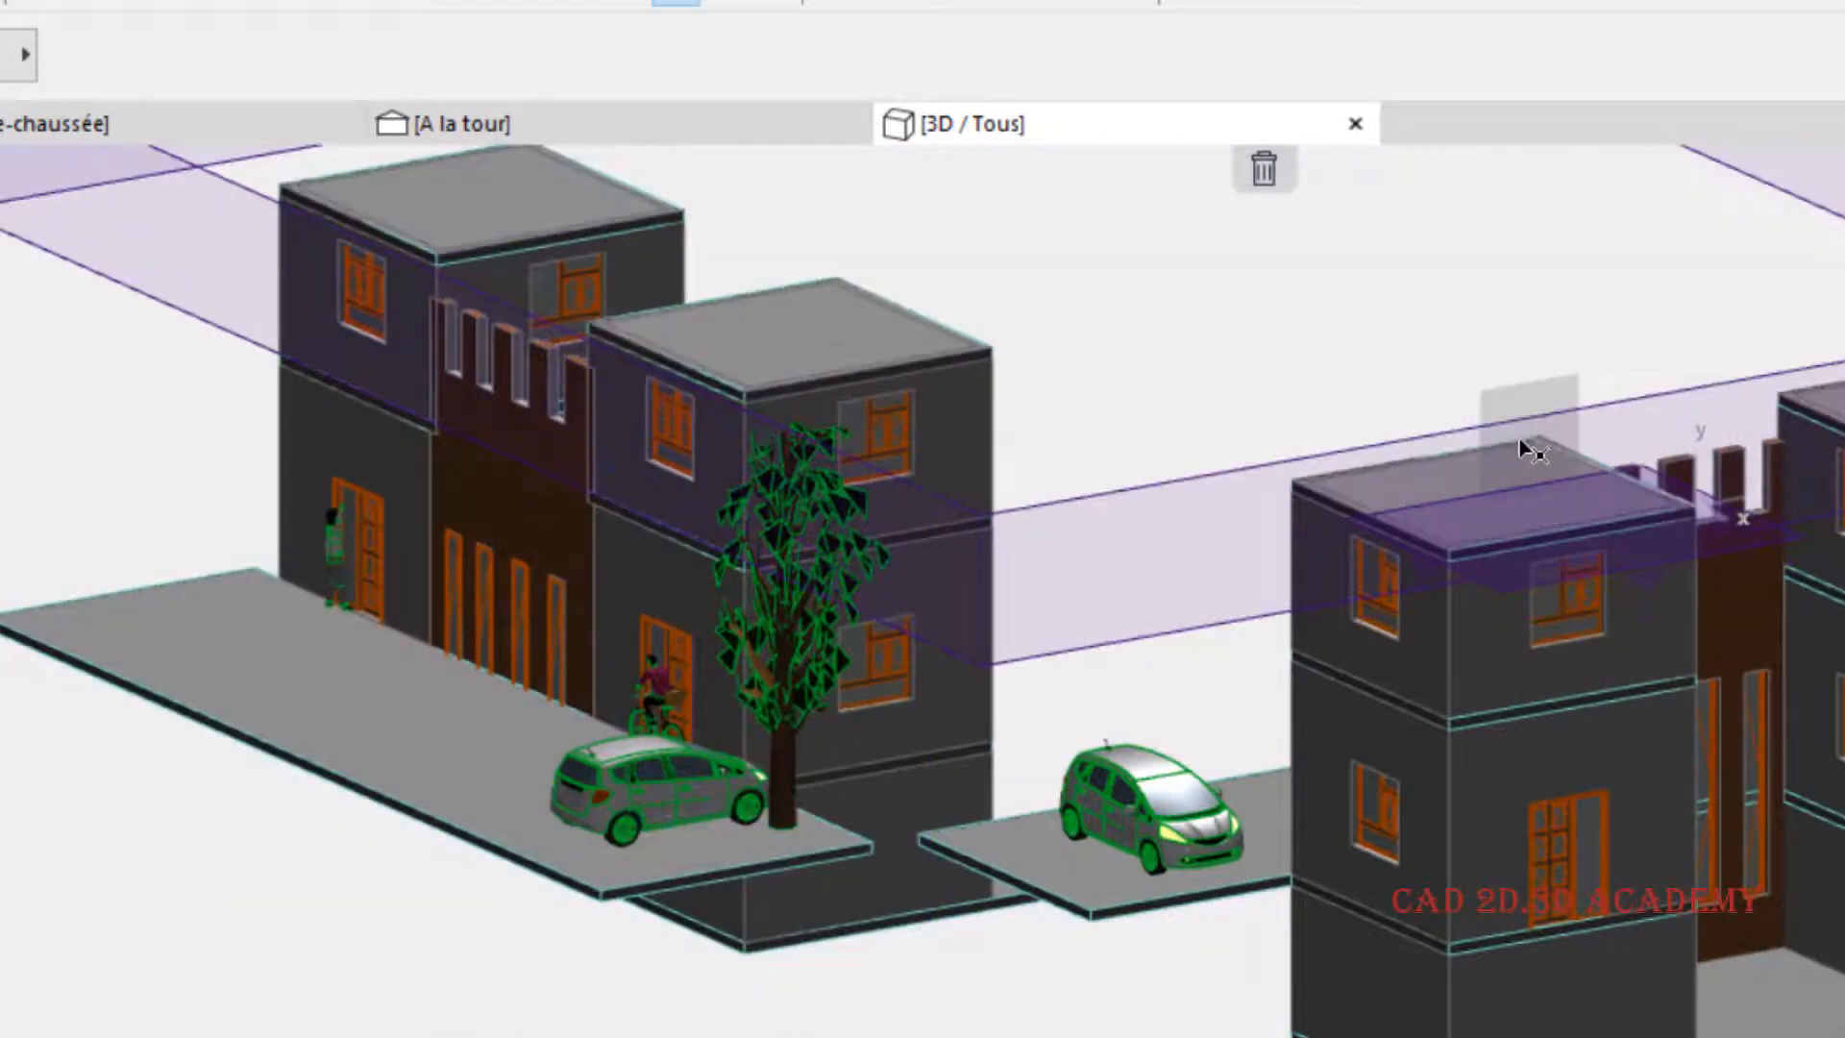
{"action": "left_click", "coordinate": [1528, 559]}
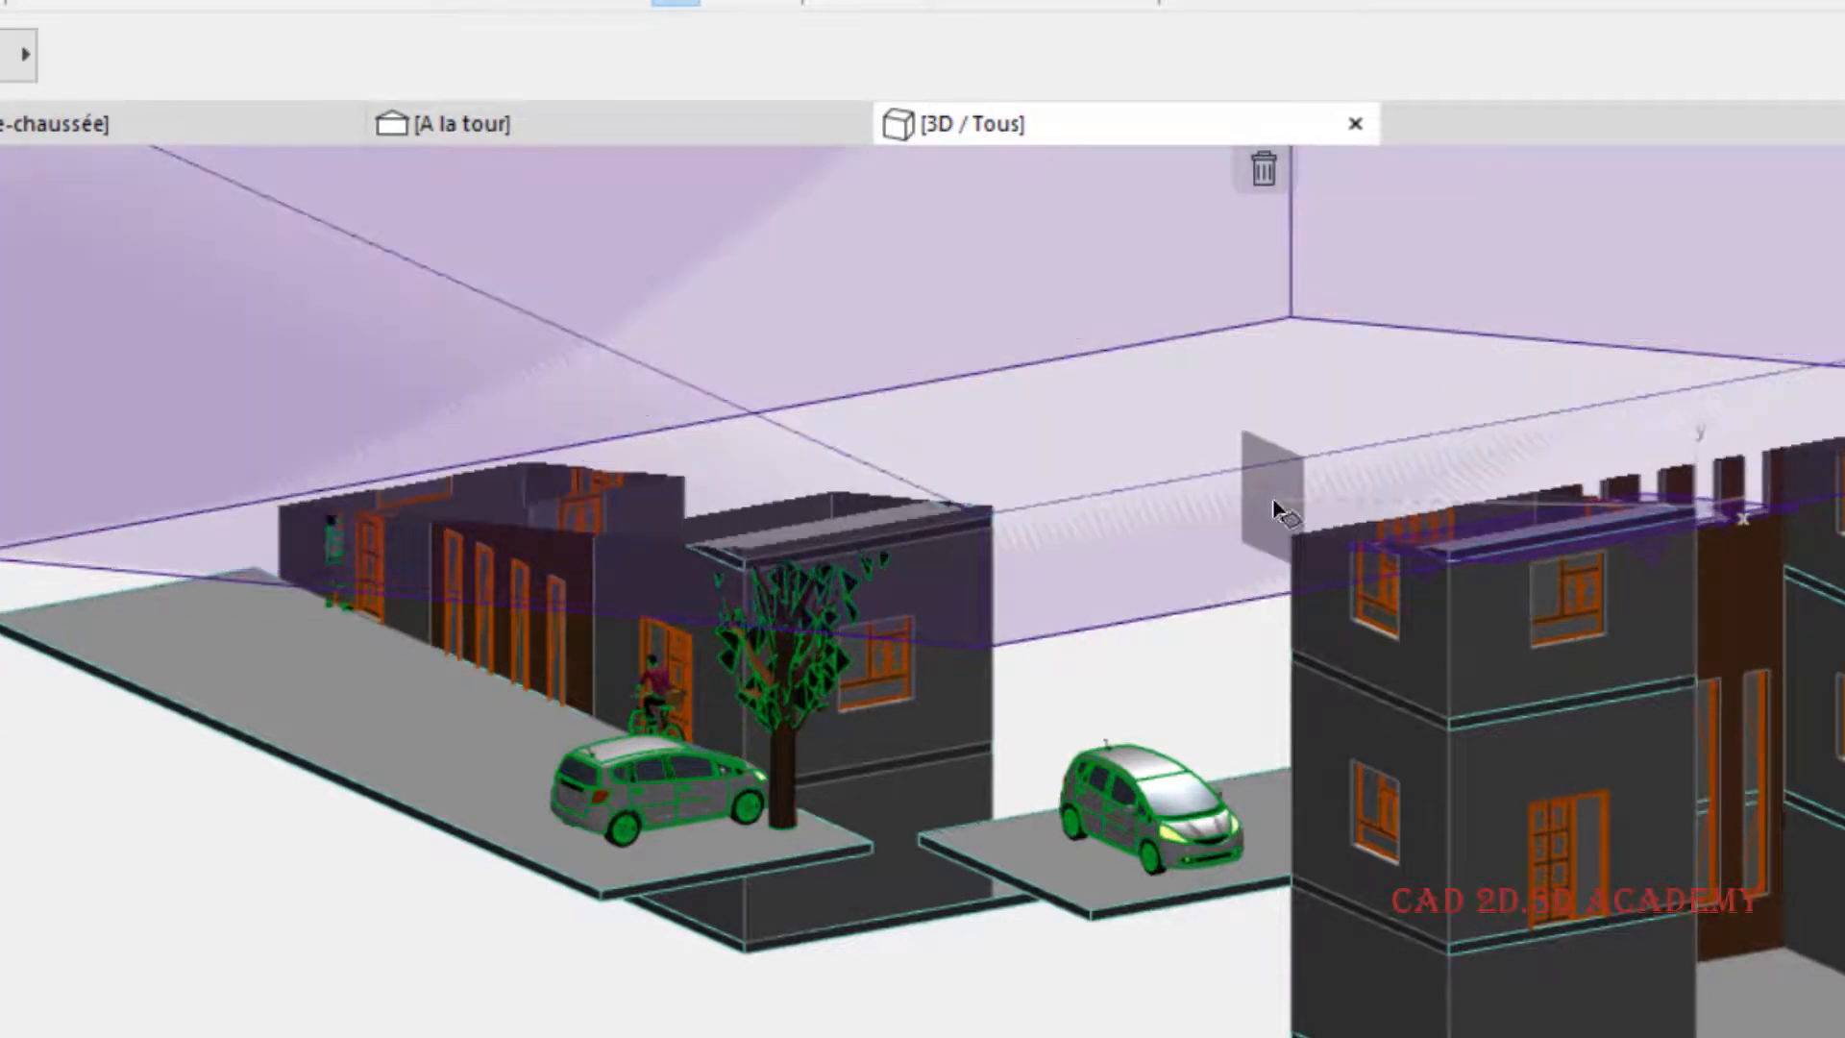
{"action": "left_click", "coordinate": [1272, 498]}
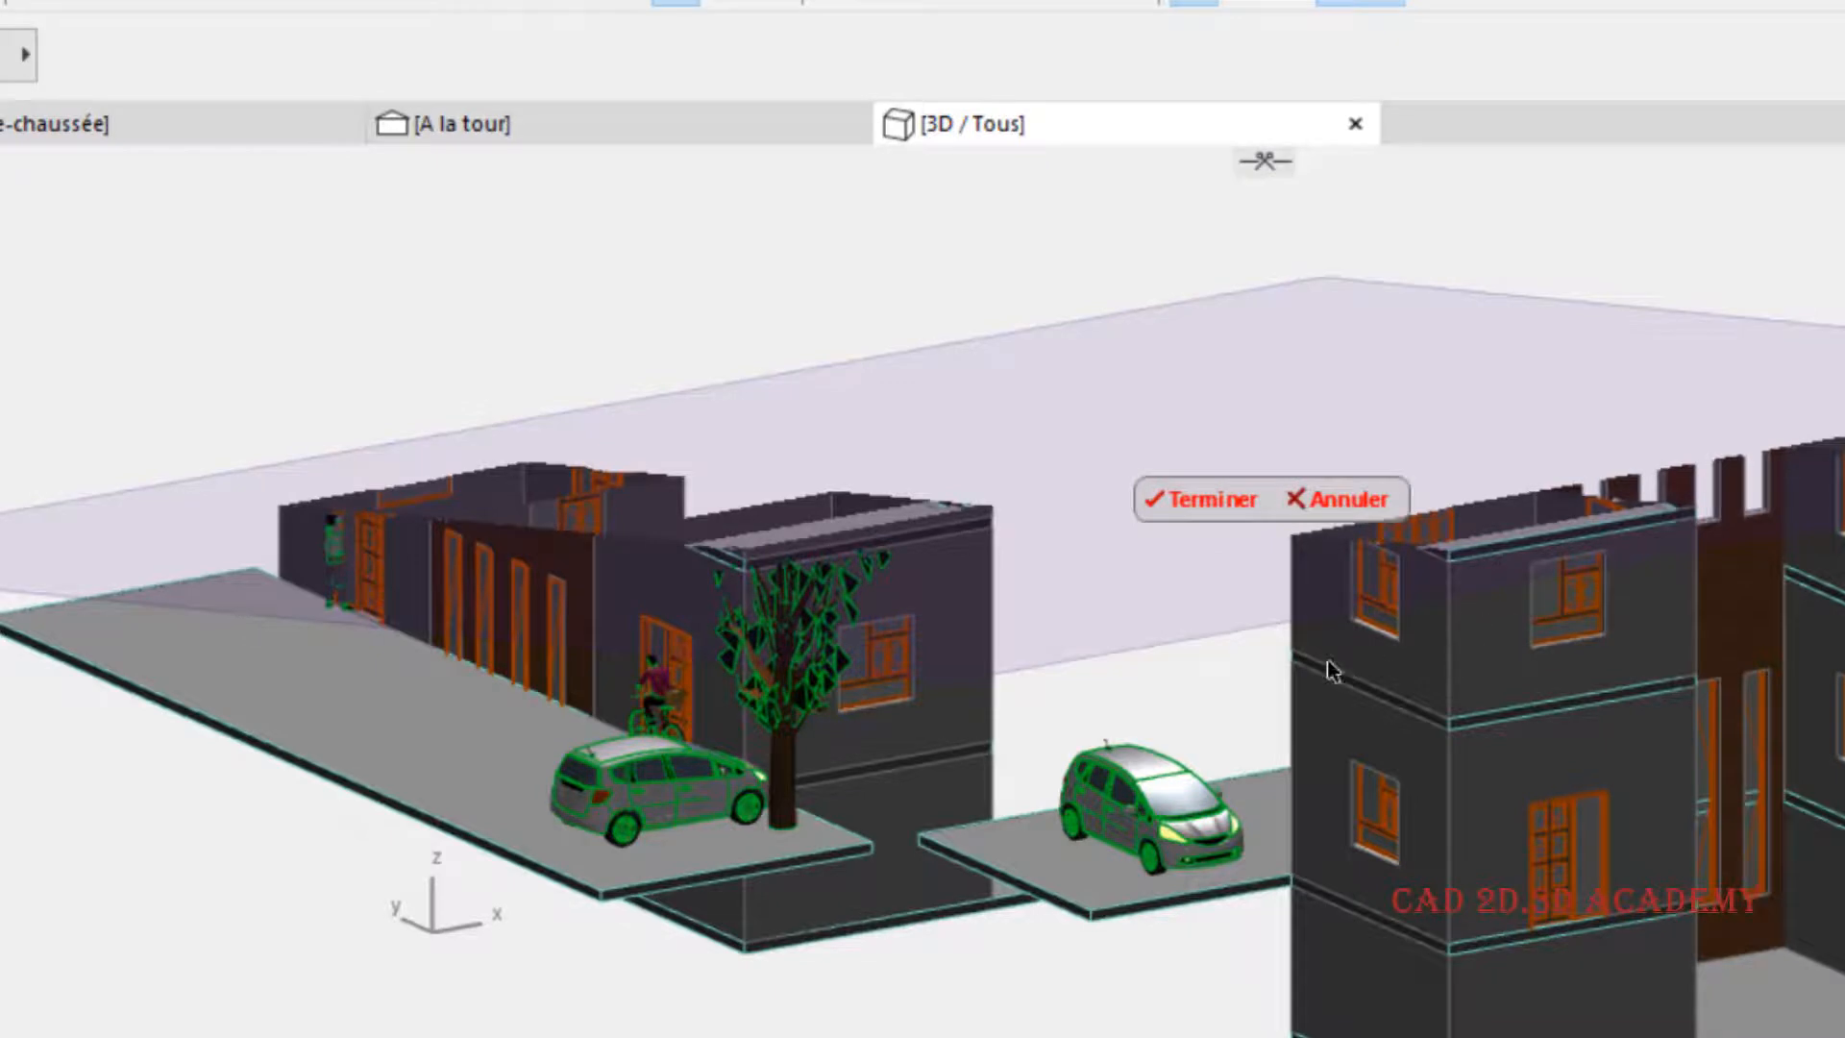
- Remove the inclined cutting plane that slices through both buildings
{"action": "middle_click_drag", "start_coordinate": [1331, 670], "coordinate": [1336, 485], "text": "shift"}
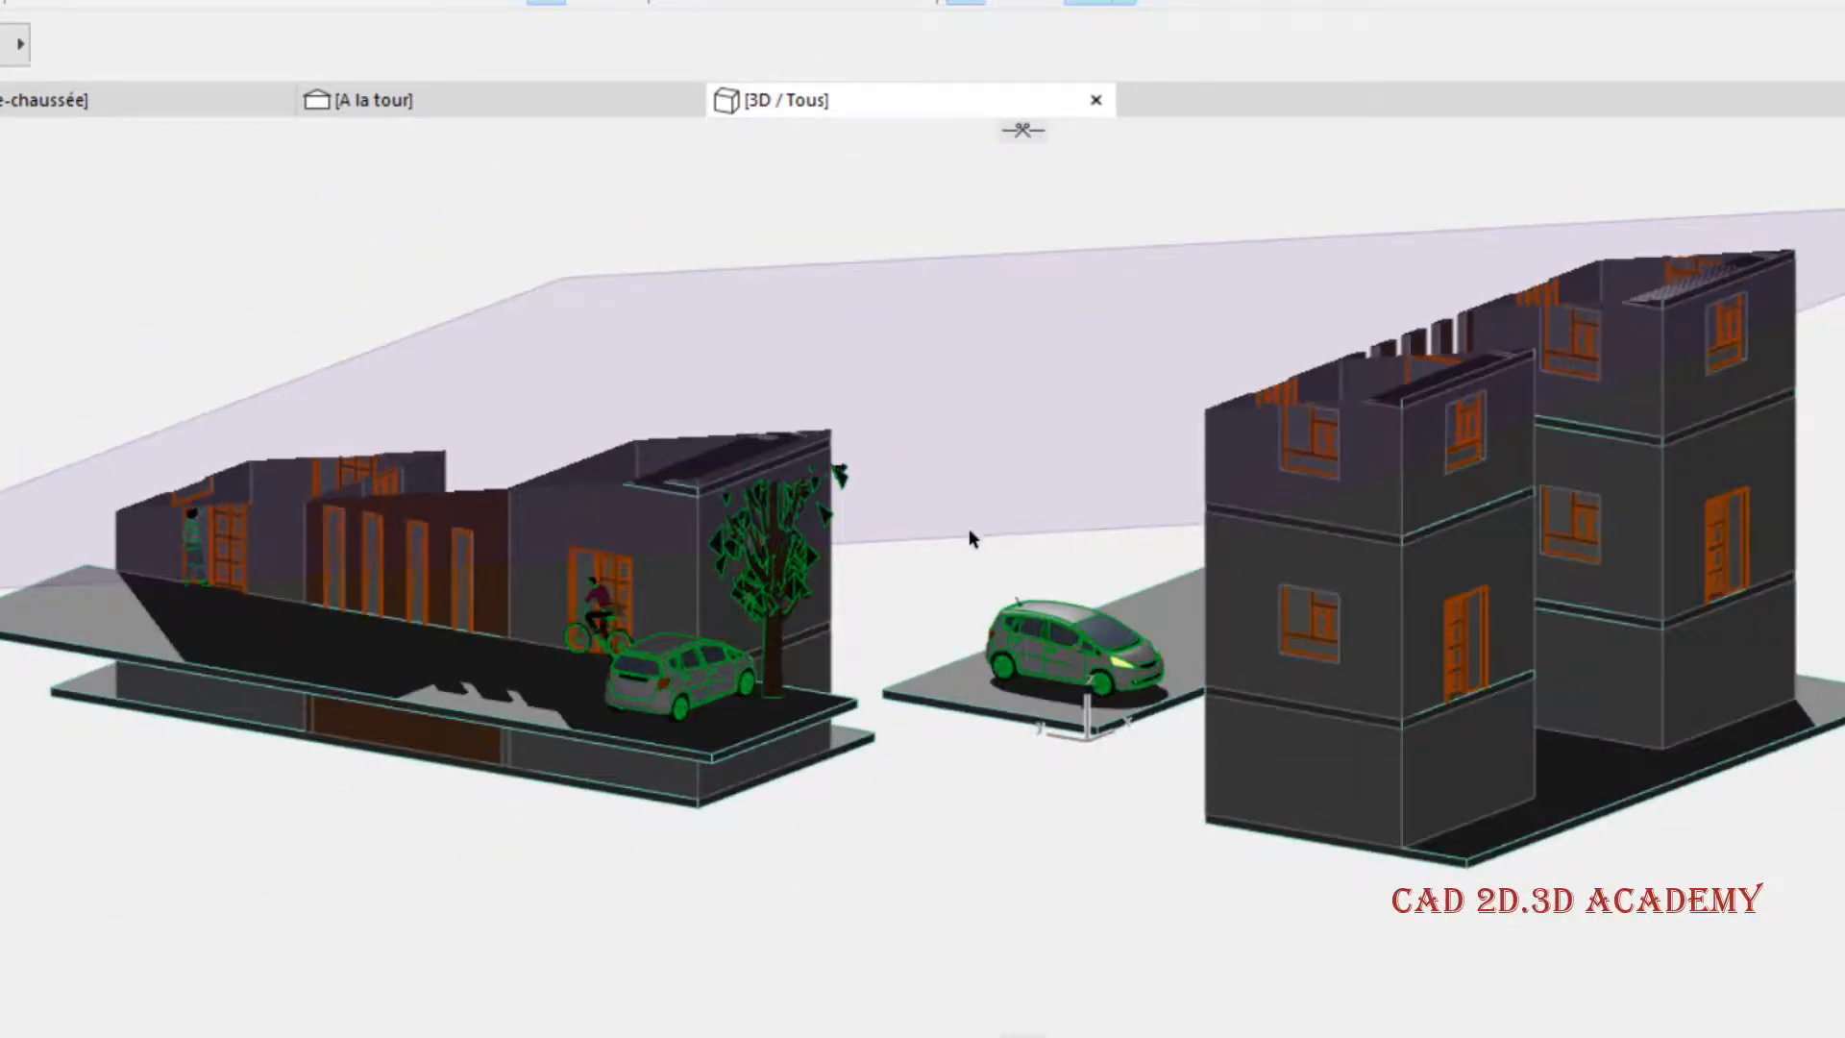
{"action": "scroll", "coordinate": [970, 527], "scroll_direction": "down", "scroll_amount": 1}
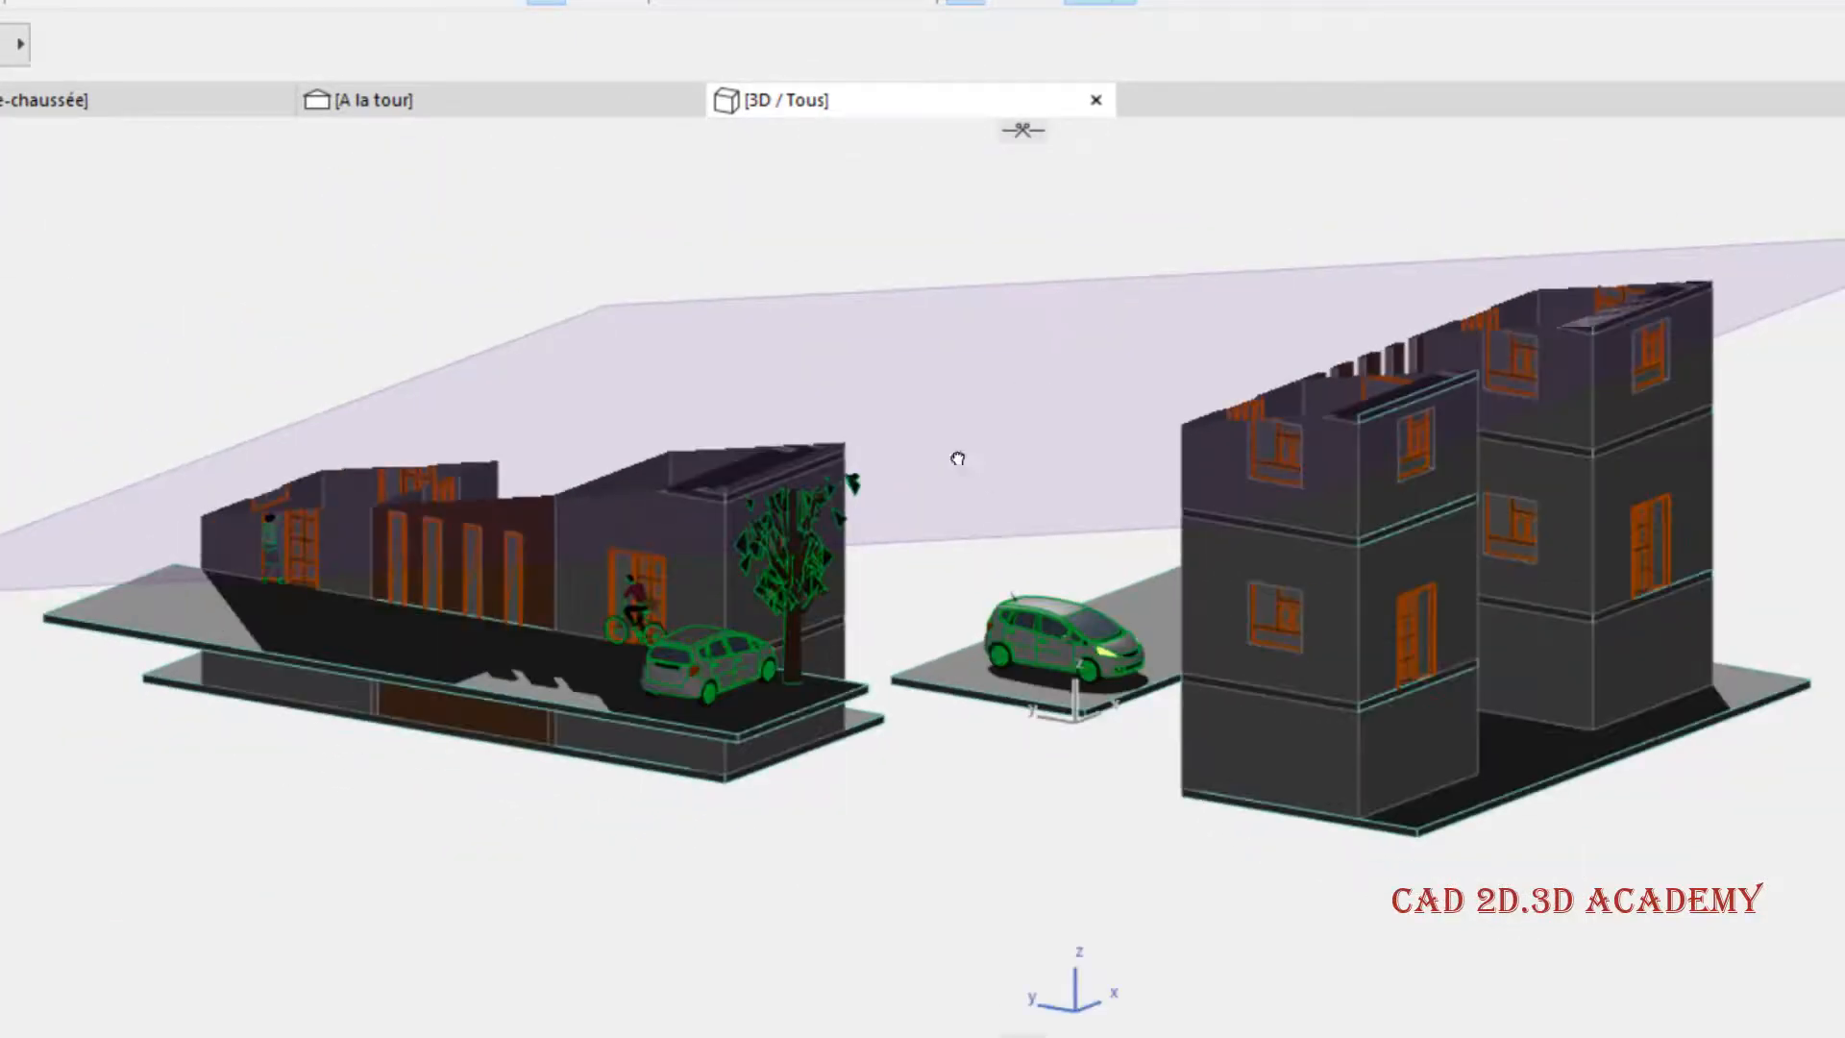
{"action": "middle_click_drag", "start_coordinate": [958, 458], "coordinate": [841, 602]}
{"action": "middle_click_drag", "start_coordinate": [1100, 394], "coordinate": [1143, 343]}
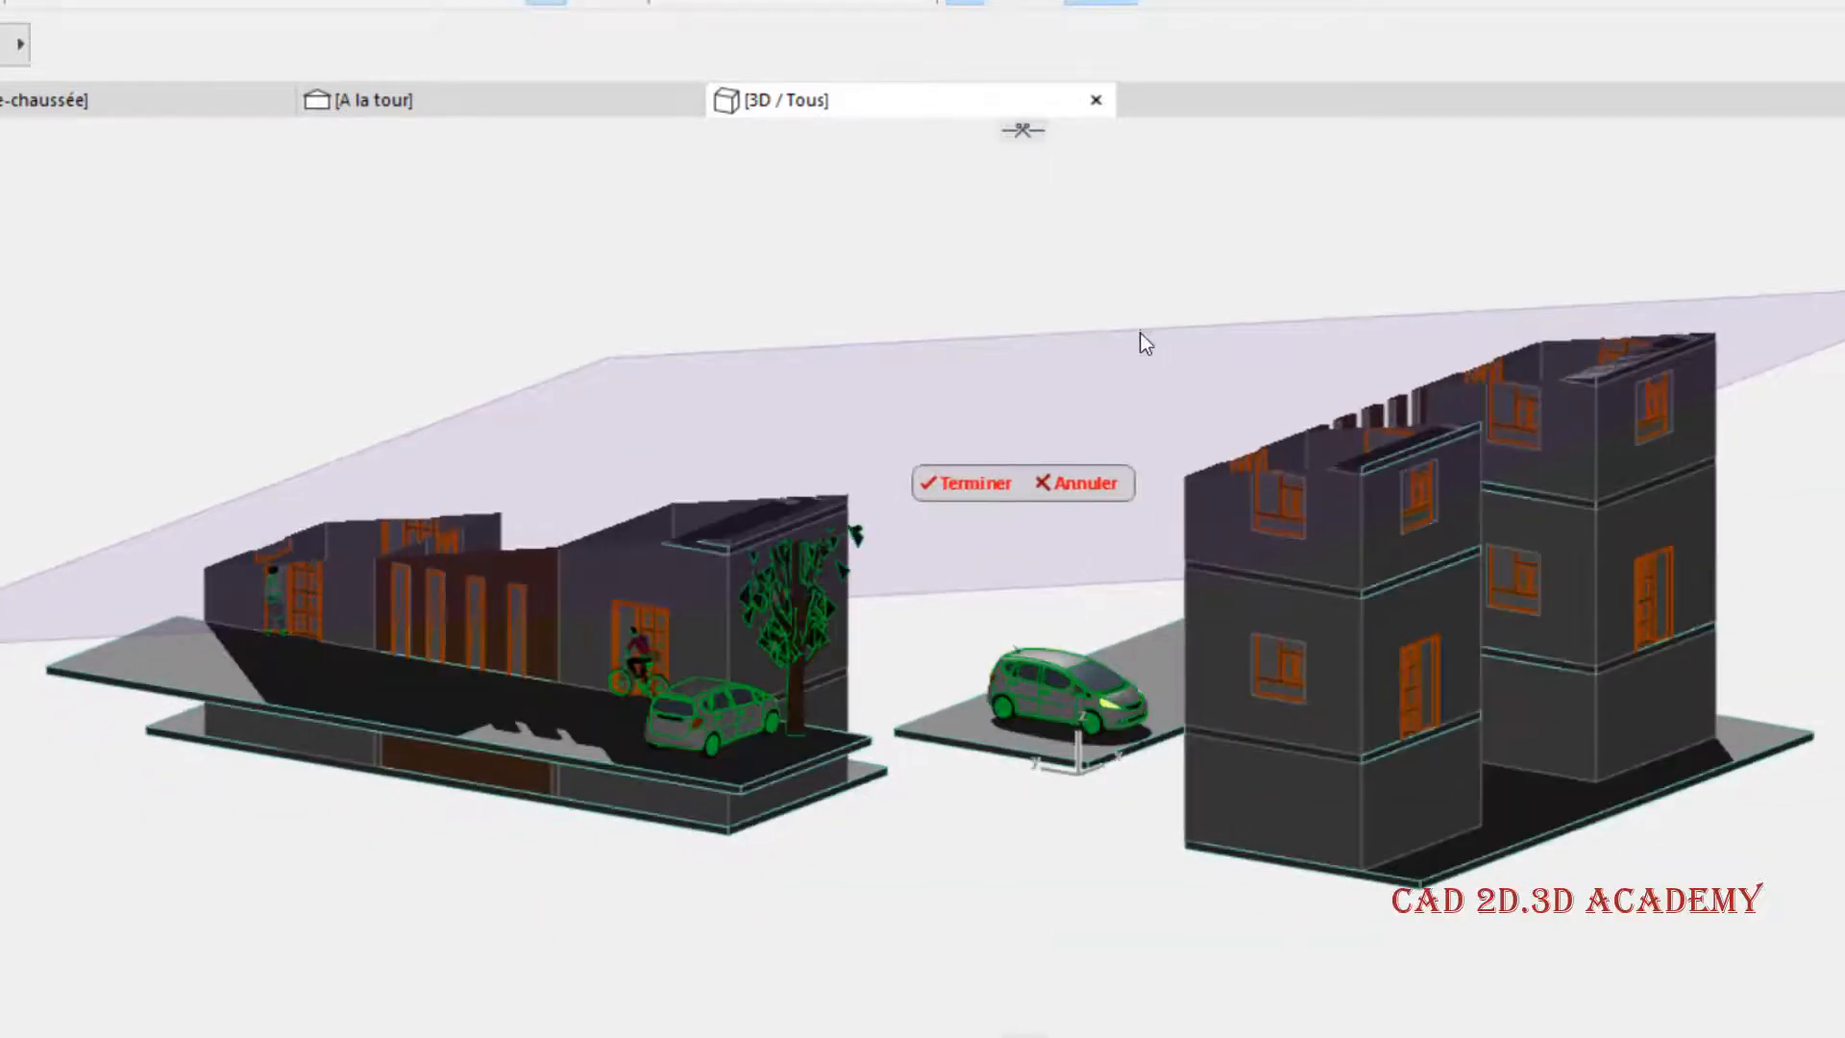
{"action": "left_click", "coordinate": [1101, 482]}
{"action": "middle_click_drag", "start_coordinate": [978, 249], "coordinate": [894, 260]}
{"action": "left_click", "coordinate": [1018, 126]}
{"action": "left_click", "coordinate": [1112, 5]}
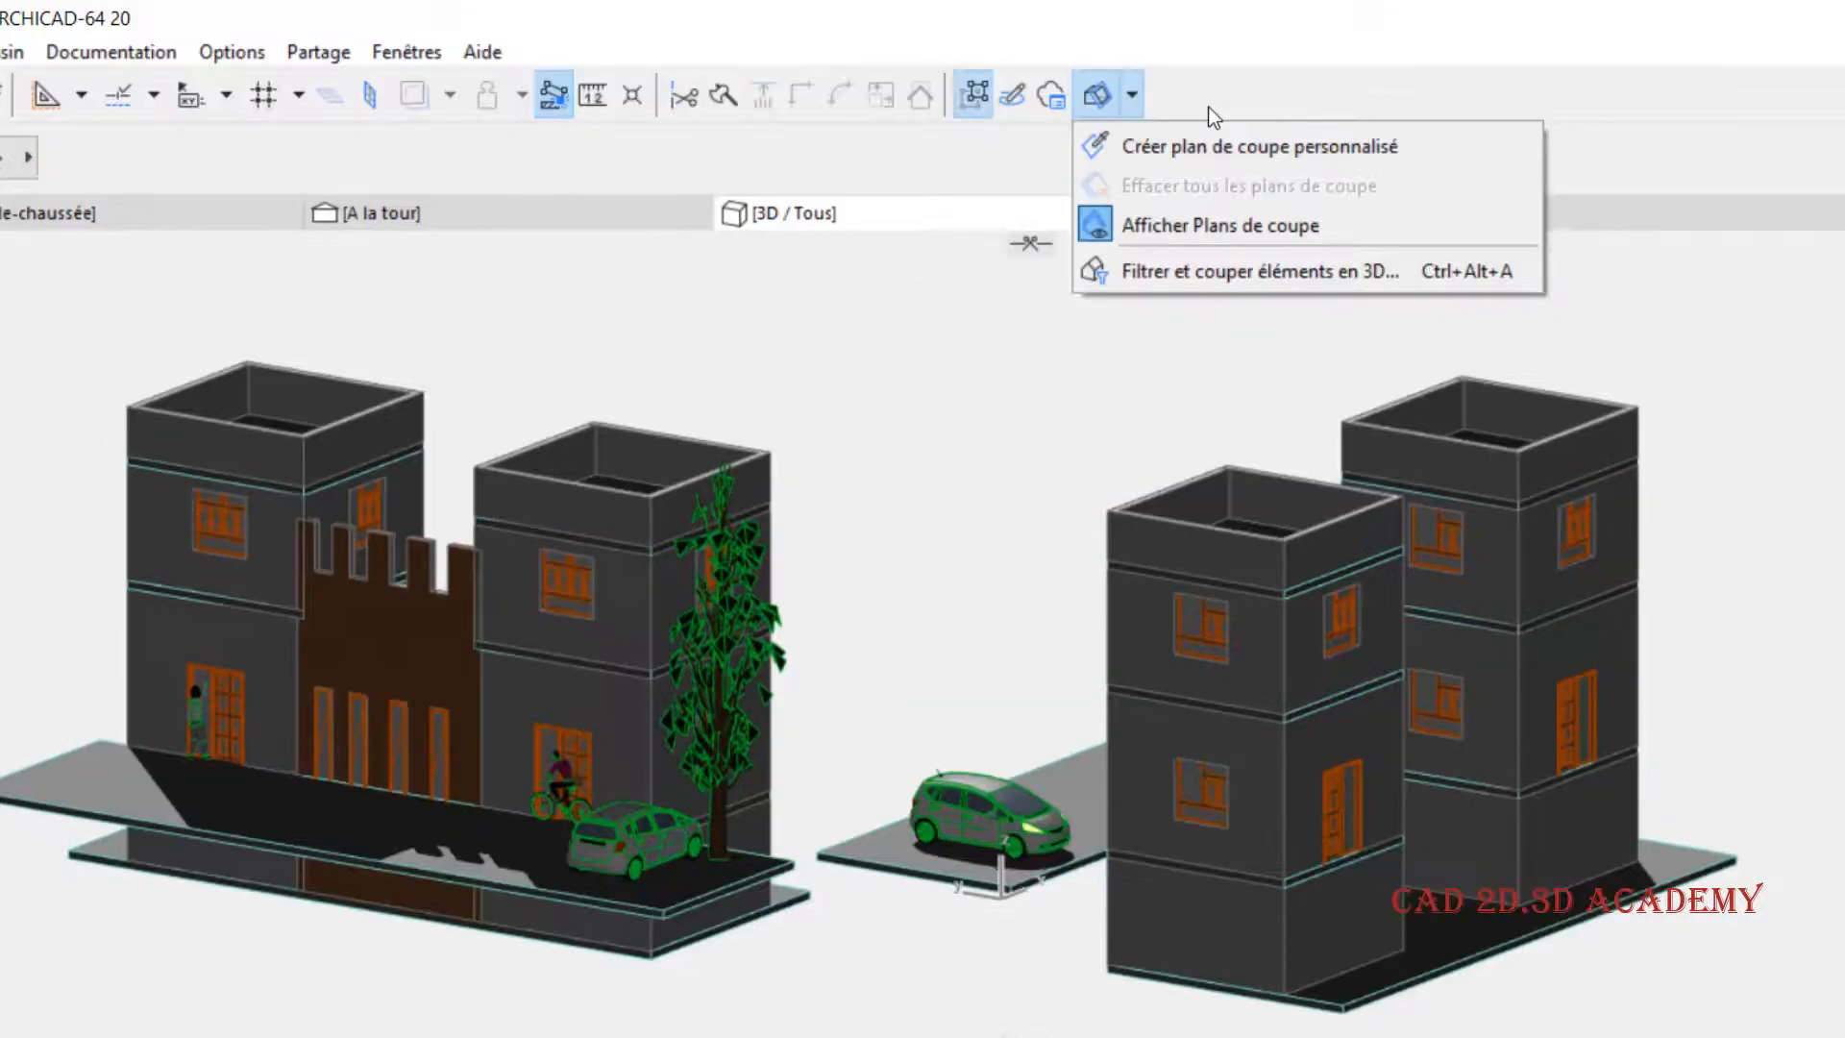
{"action": "left_click", "coordinate": [1205, 51]}
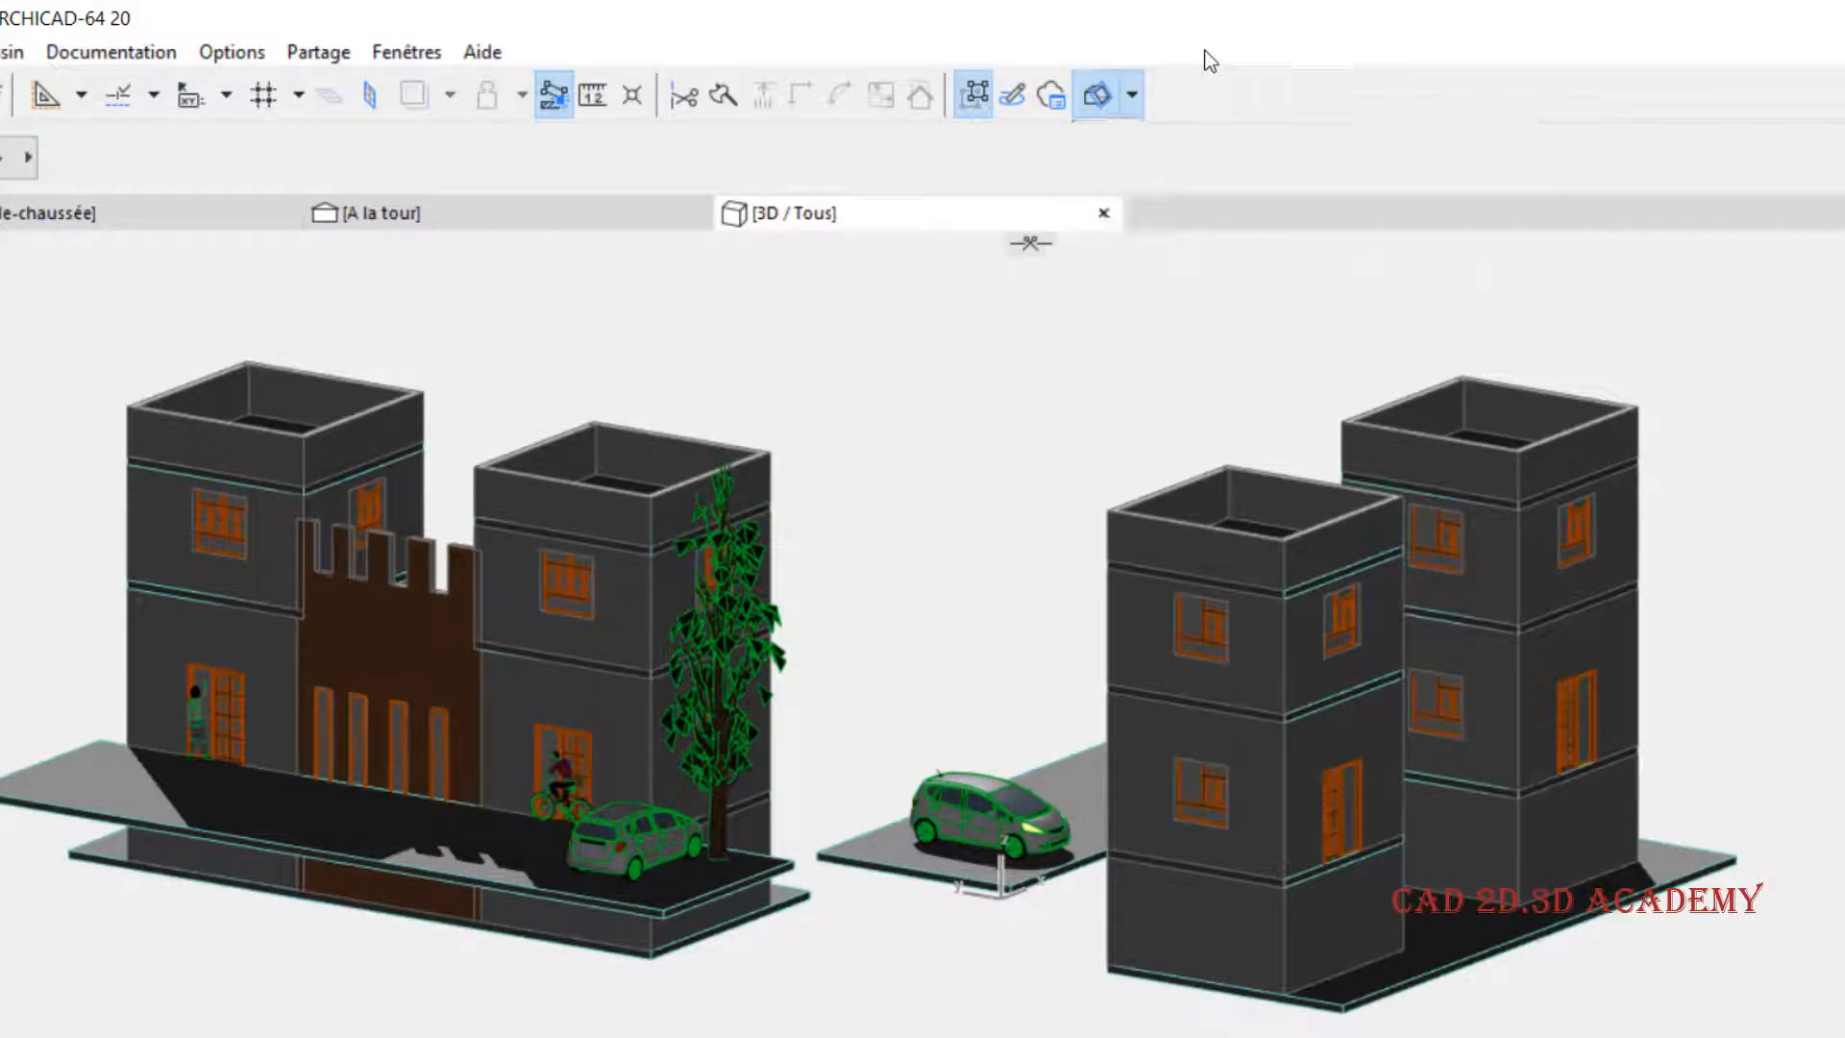
- Cut the model with a horizontal plane through the towers' upper floor and a vertical plane through the front building's outer tower
{"action": "left_click_drag", "start_coordinate": [1019, 389], "coordinate": [999, 512]}
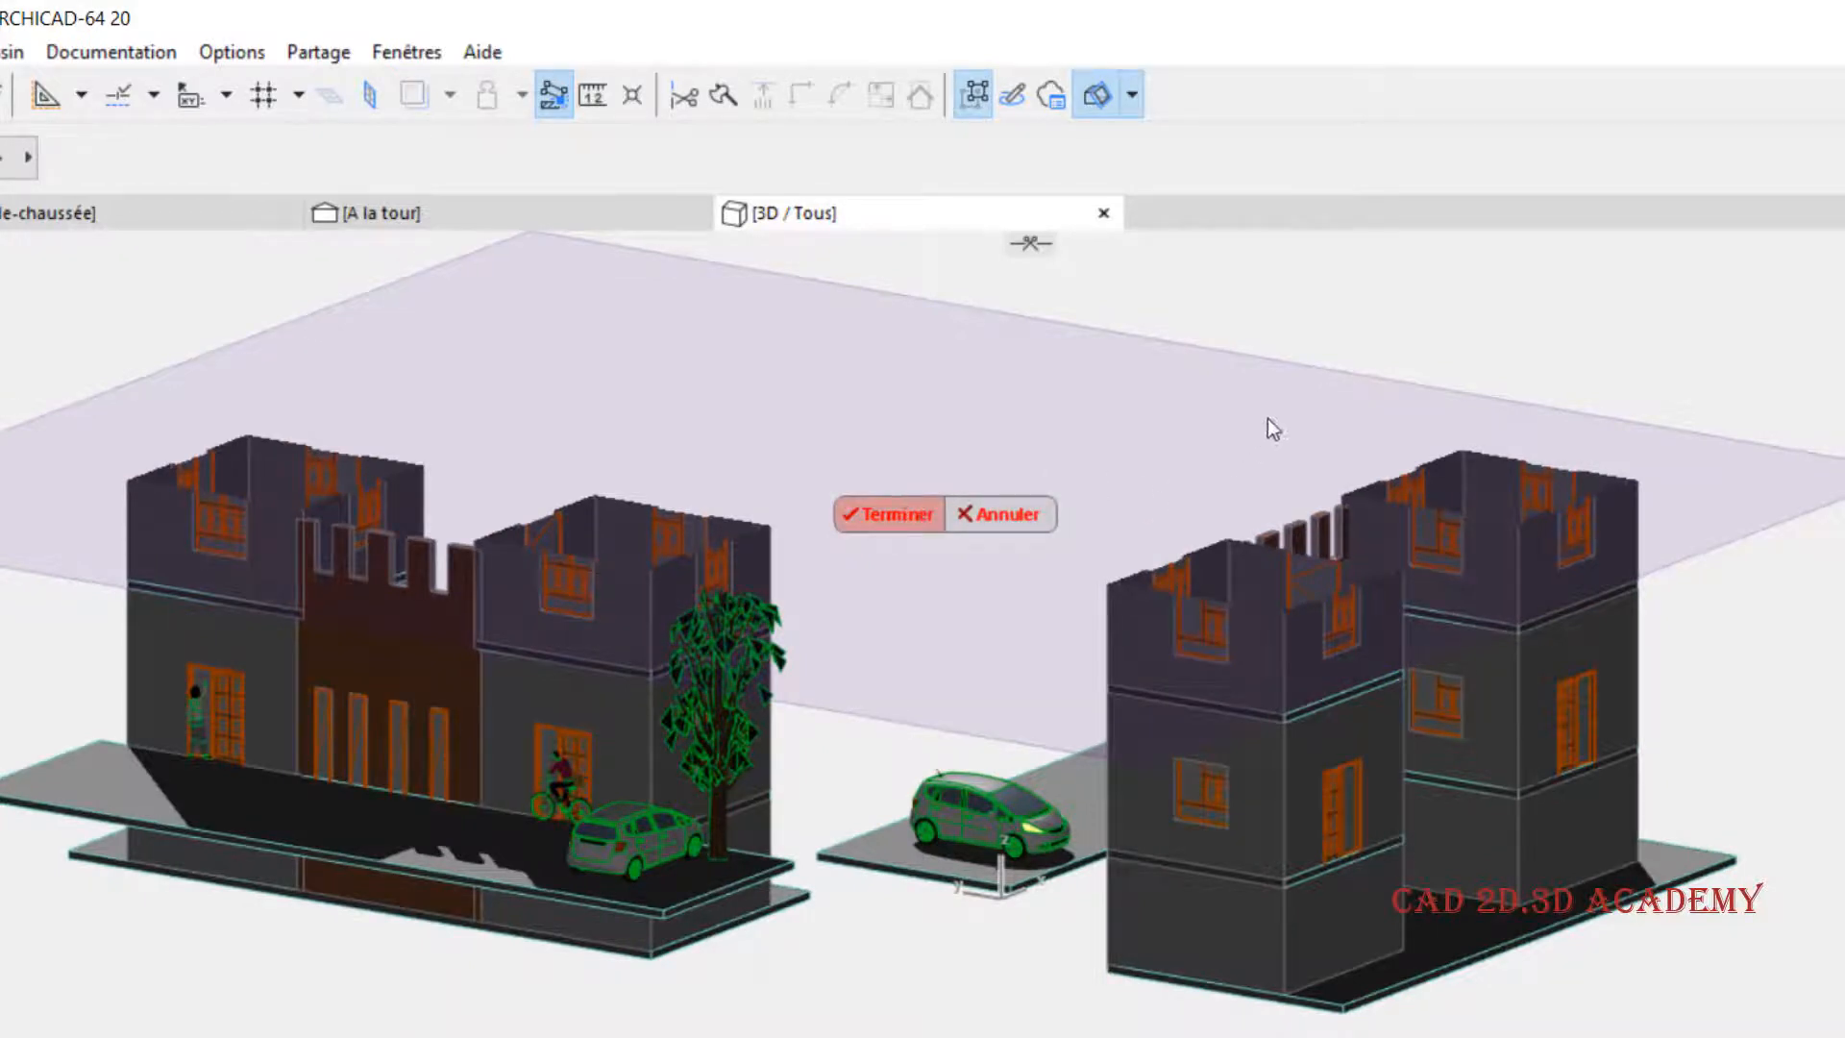
{"action": "key", "text": "Return"}
{"action": "middle_click_drag", "start_coordinate": [1229, 594], "coordinate": [1058, 519], "text": "shift"}
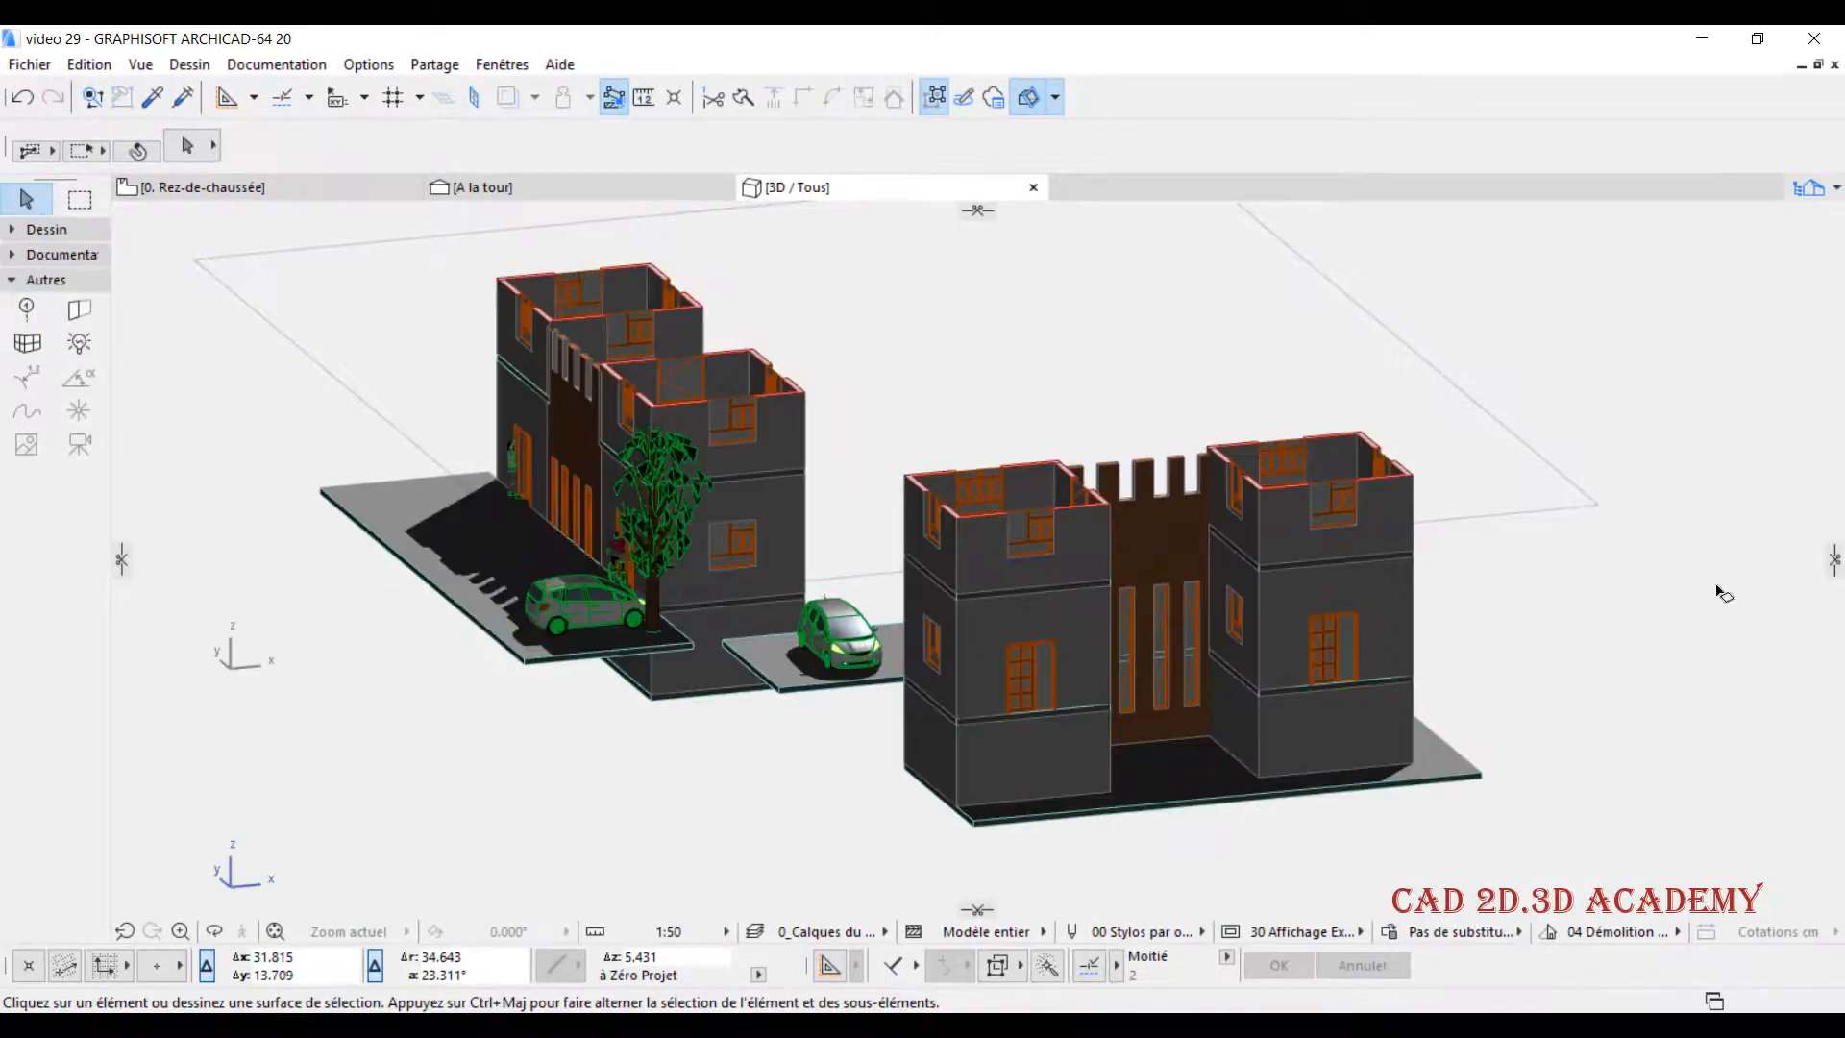
{"action": "left_click_drag", "start_coordinate": [1832, 567], "coordinate": [1380, 601]}
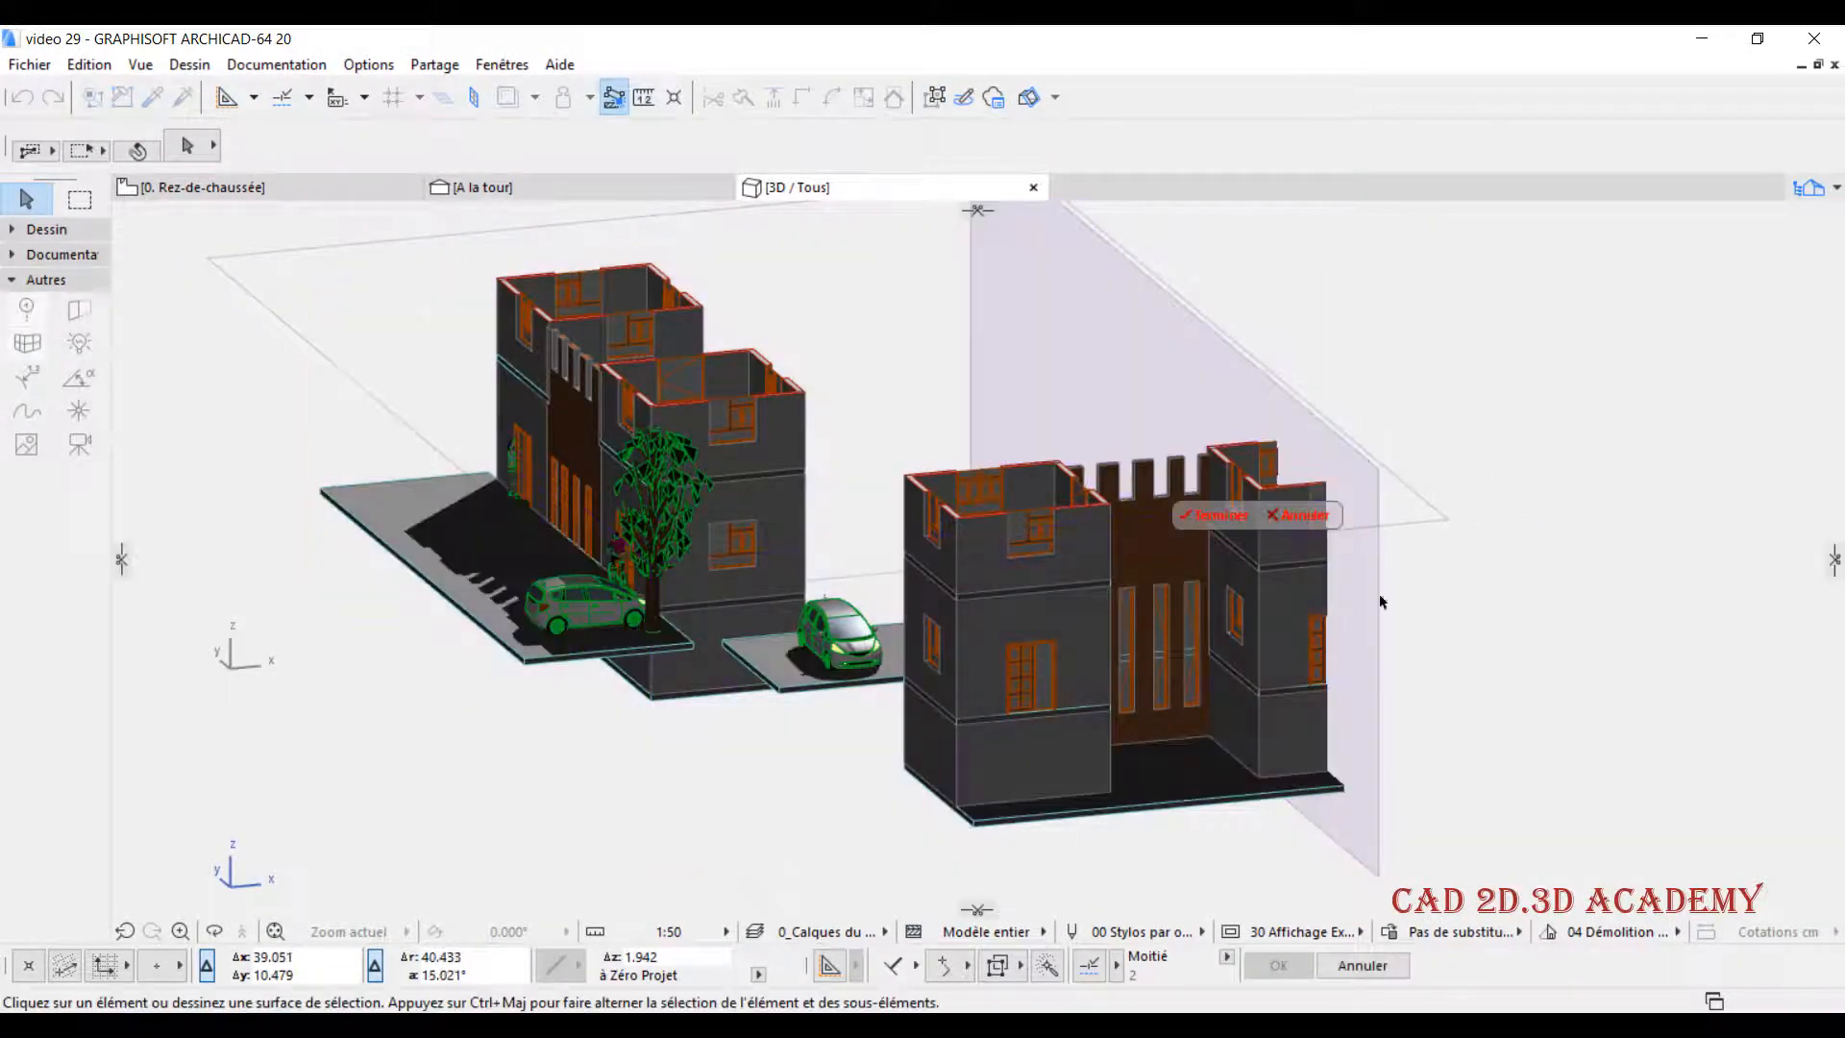
{"action": "left_click", "coordinate": [1224, 517]}
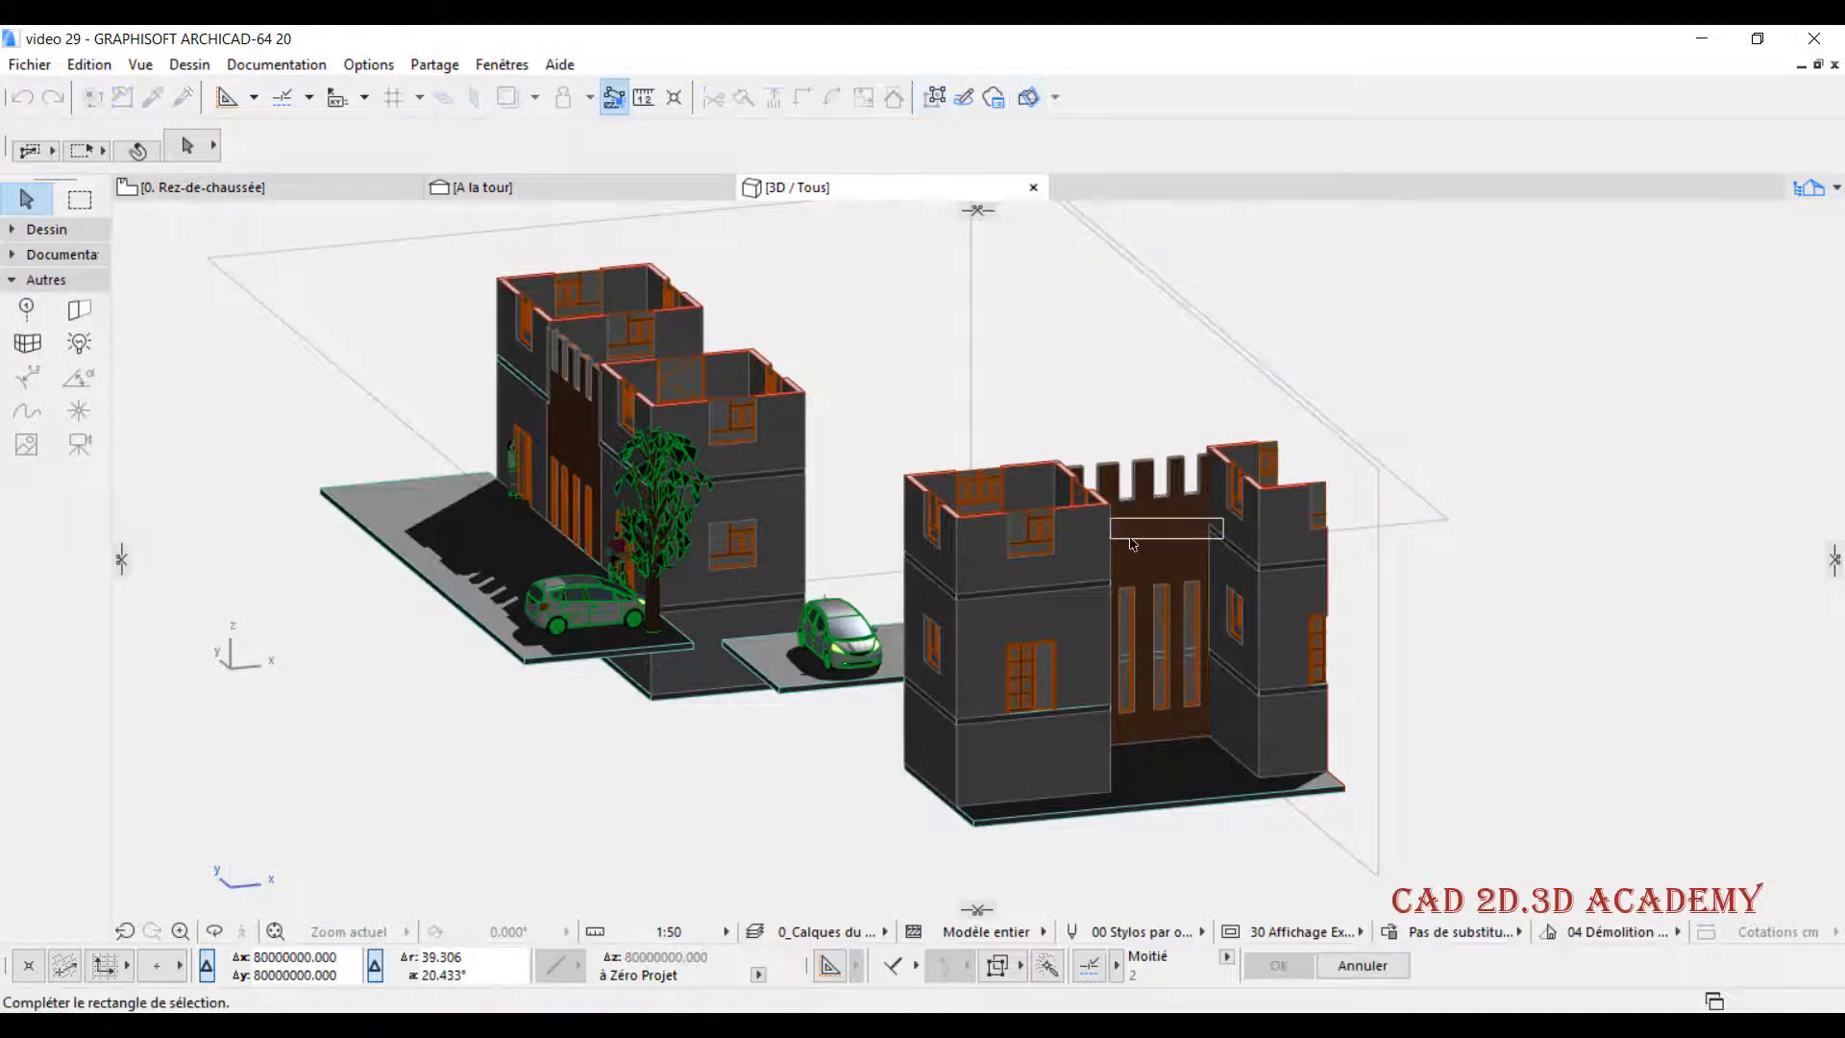
{"action": "left_click", "coordinate": [1184, 535]}
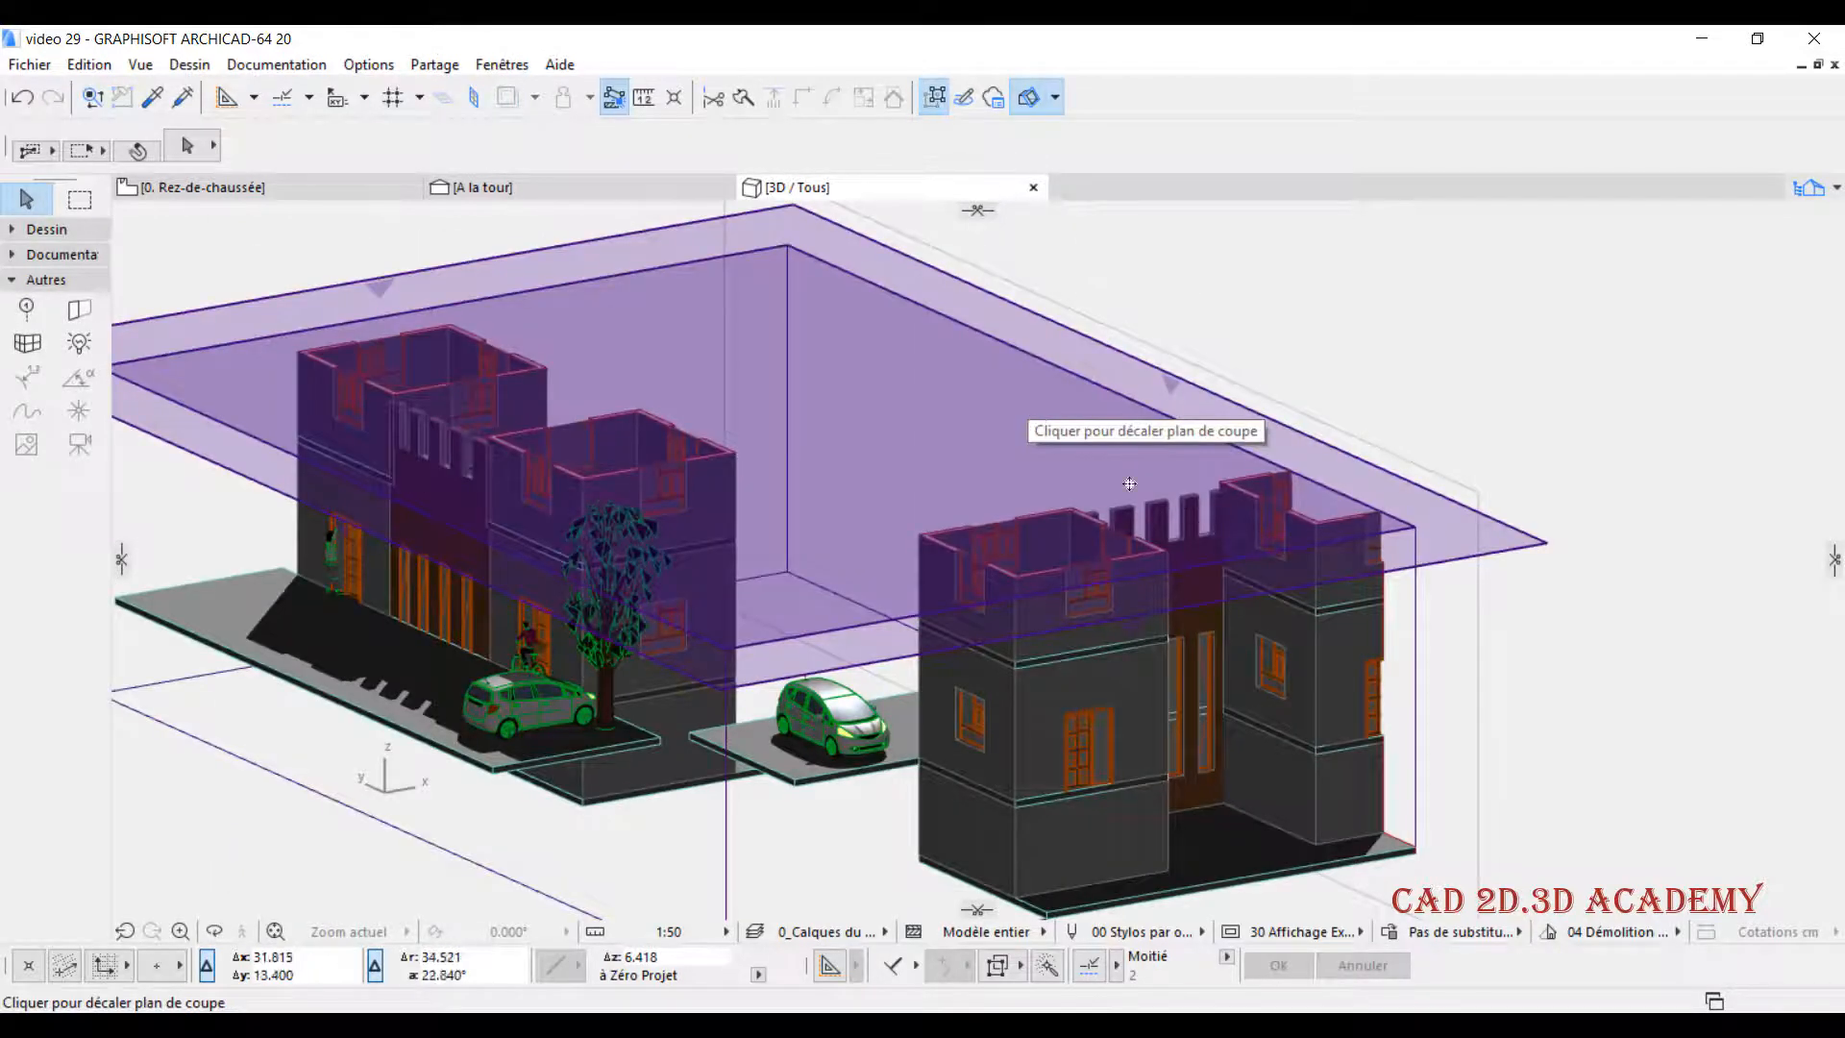
- Hide the cutting planes in the 3D window while keeping the cut, and show them again
{"action": "left_click", "coordinate": [1129, 483]}
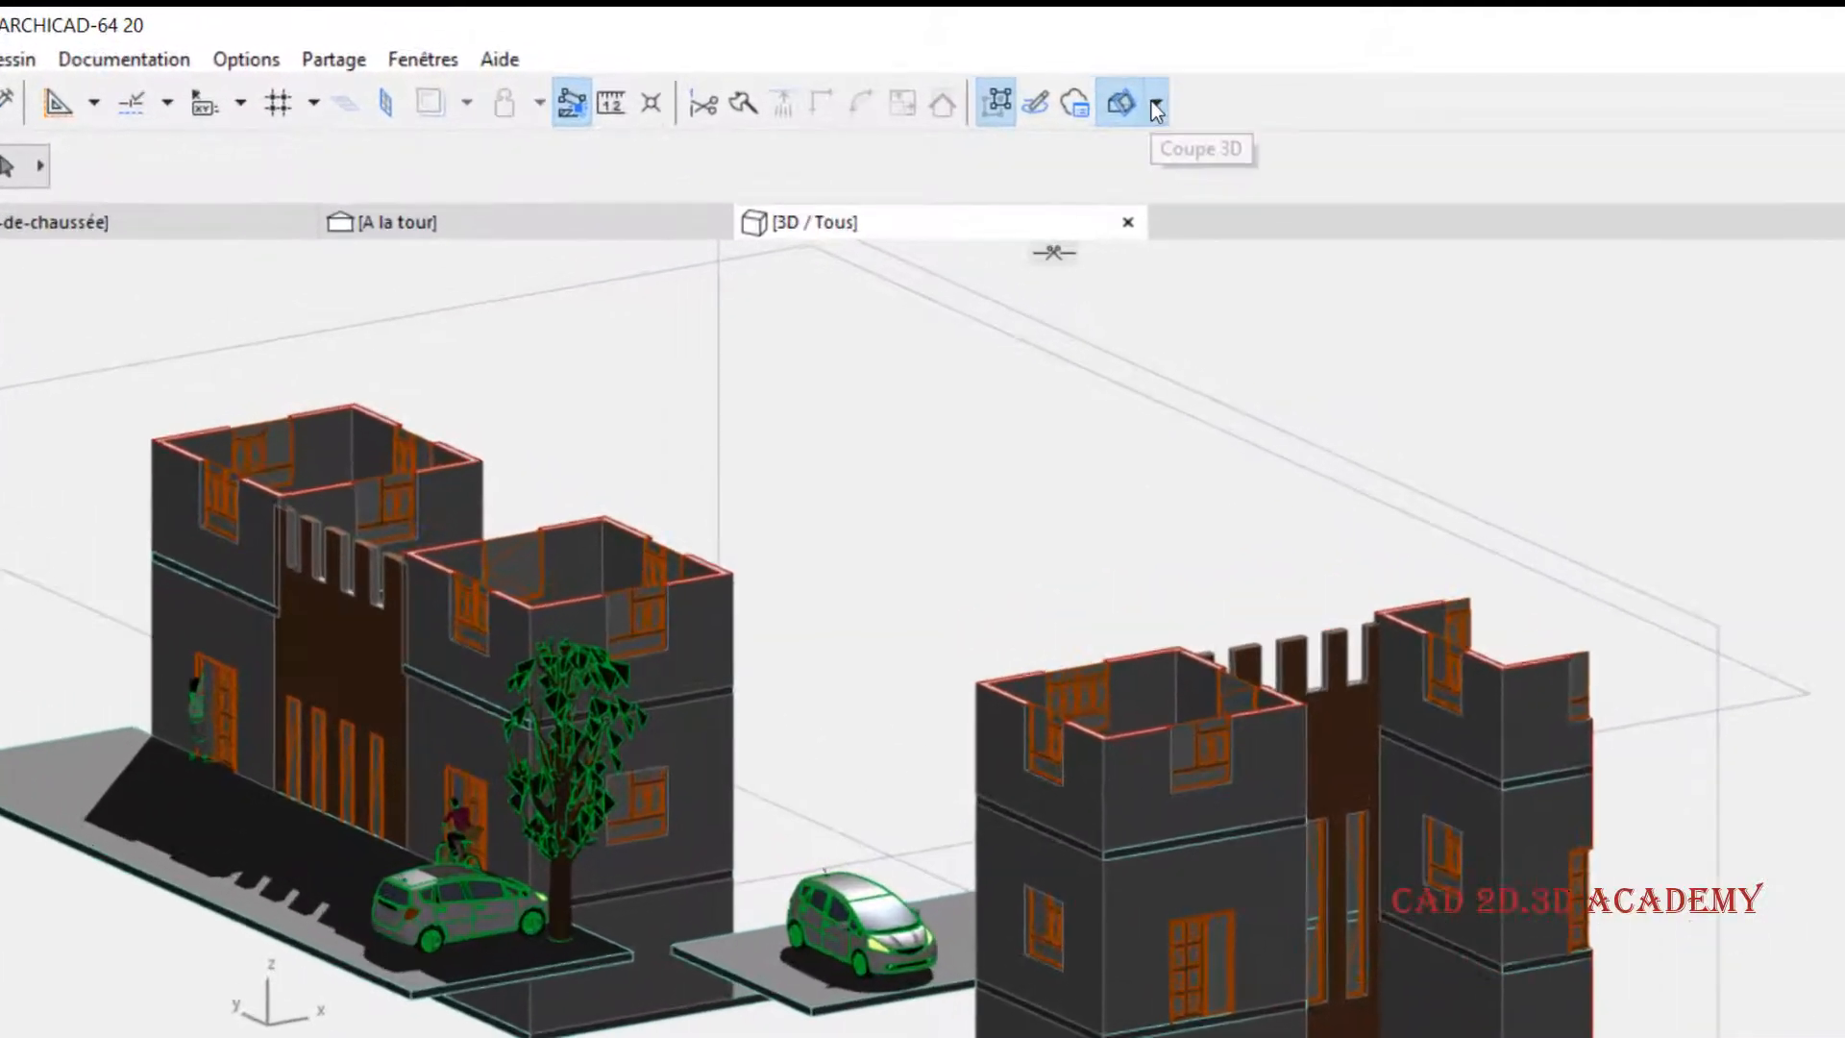
{"action": "left_click", "coordinate": [1054, 97]}
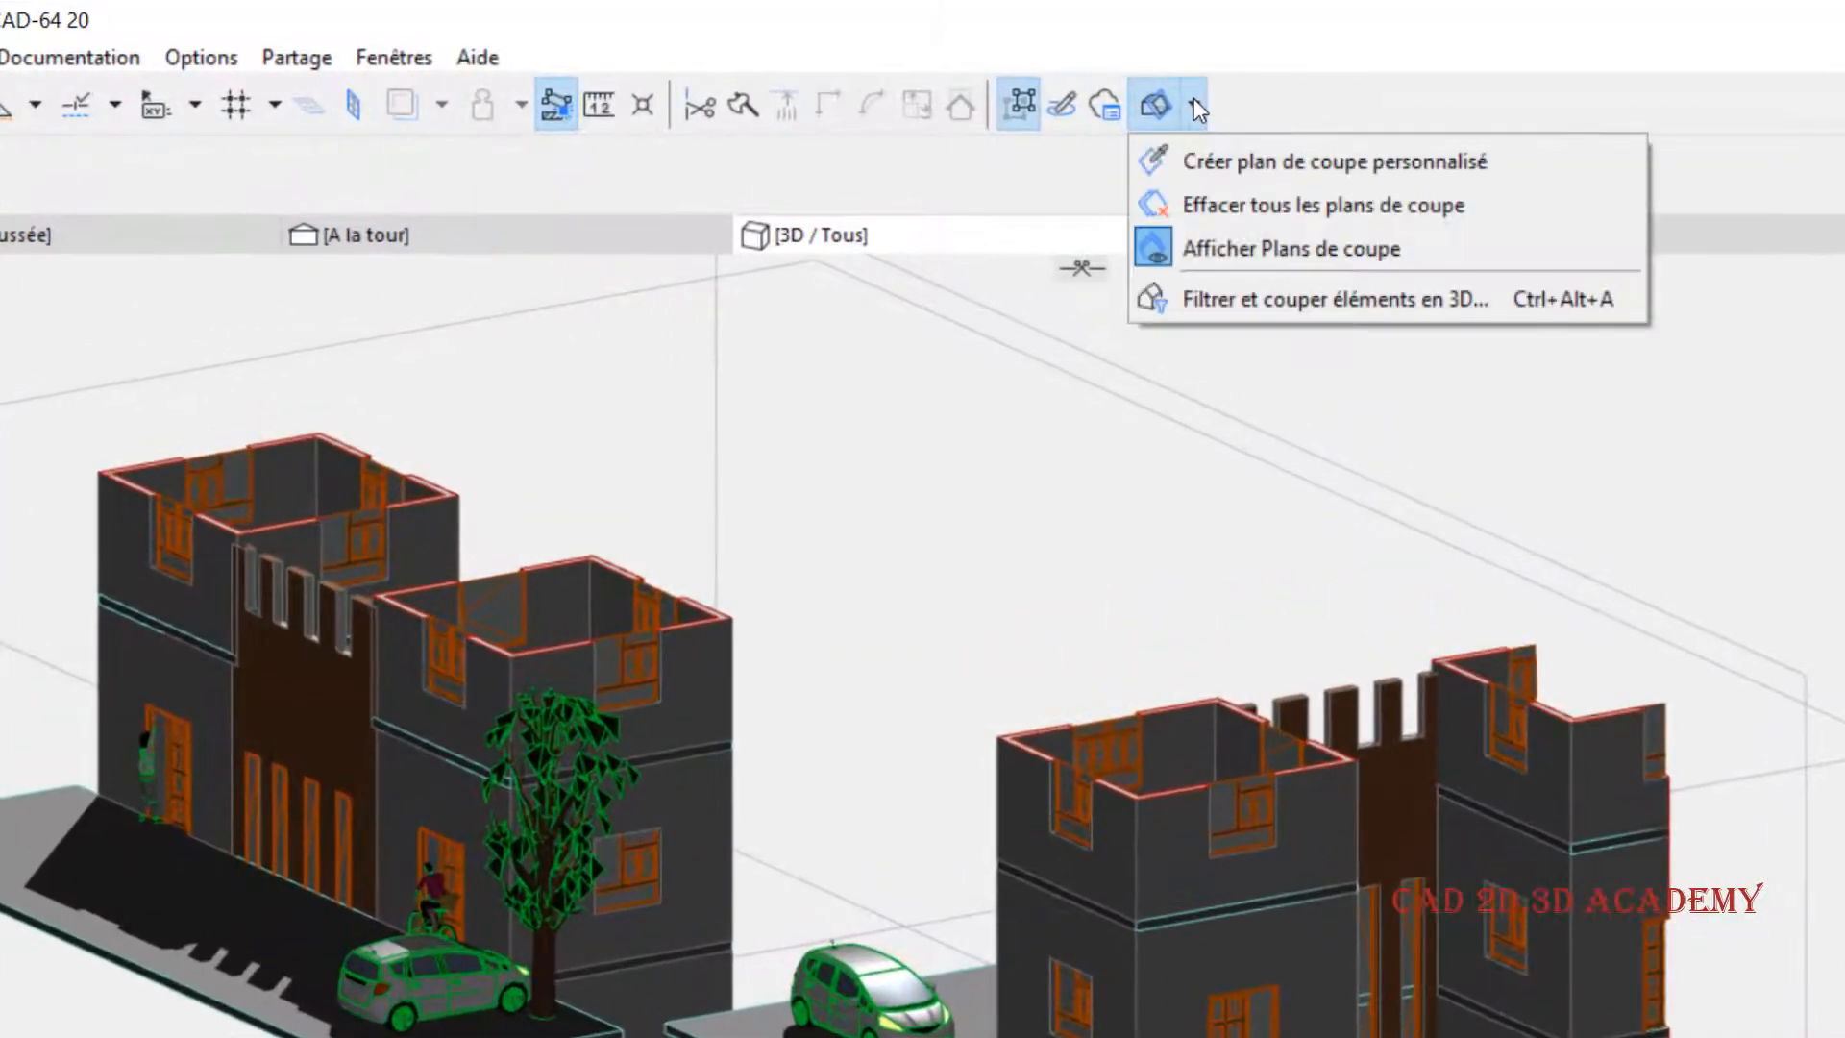
{"action": "left_click", "coordinate": [1253, 251]}
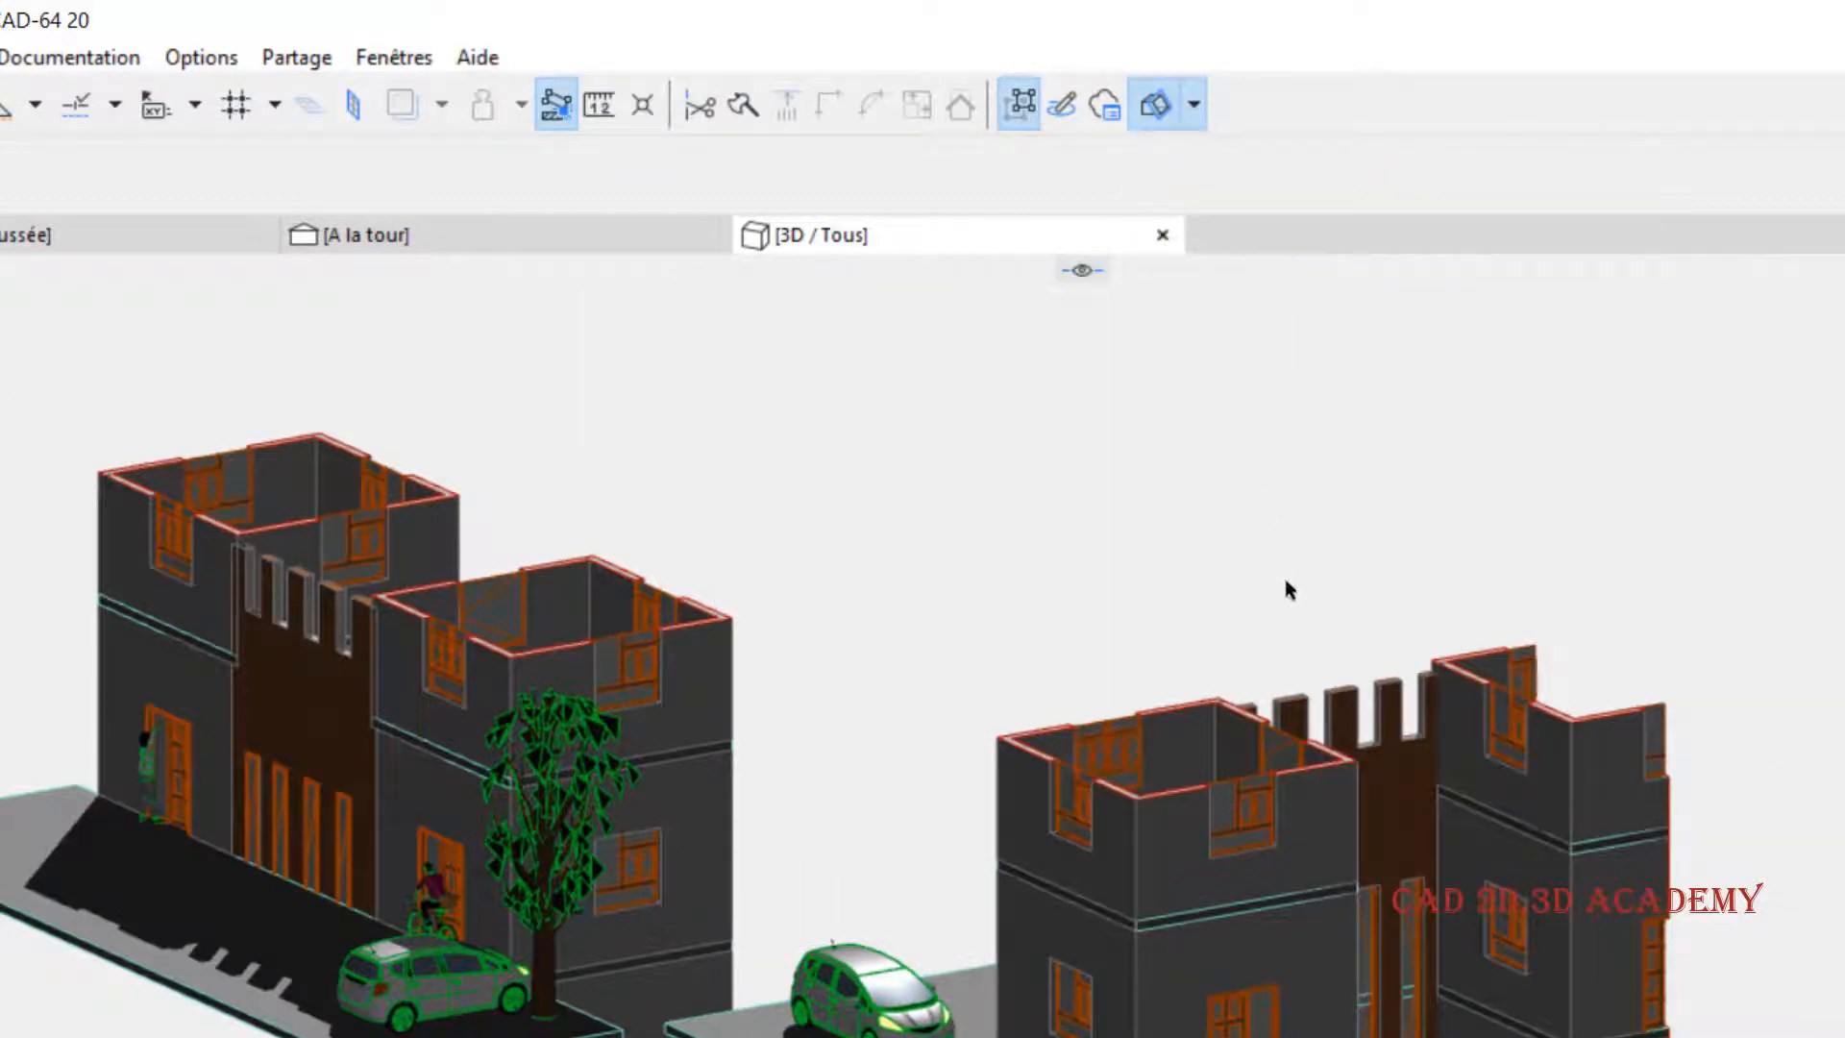
{"action": "scroll", "coordinate": [651, 511], "scroll_direction": "down", "scroll_amount": 1}
{"action": "middle_click_drag", "start_coordinate": [1135, 436], "coordinate": [1092, 530]}
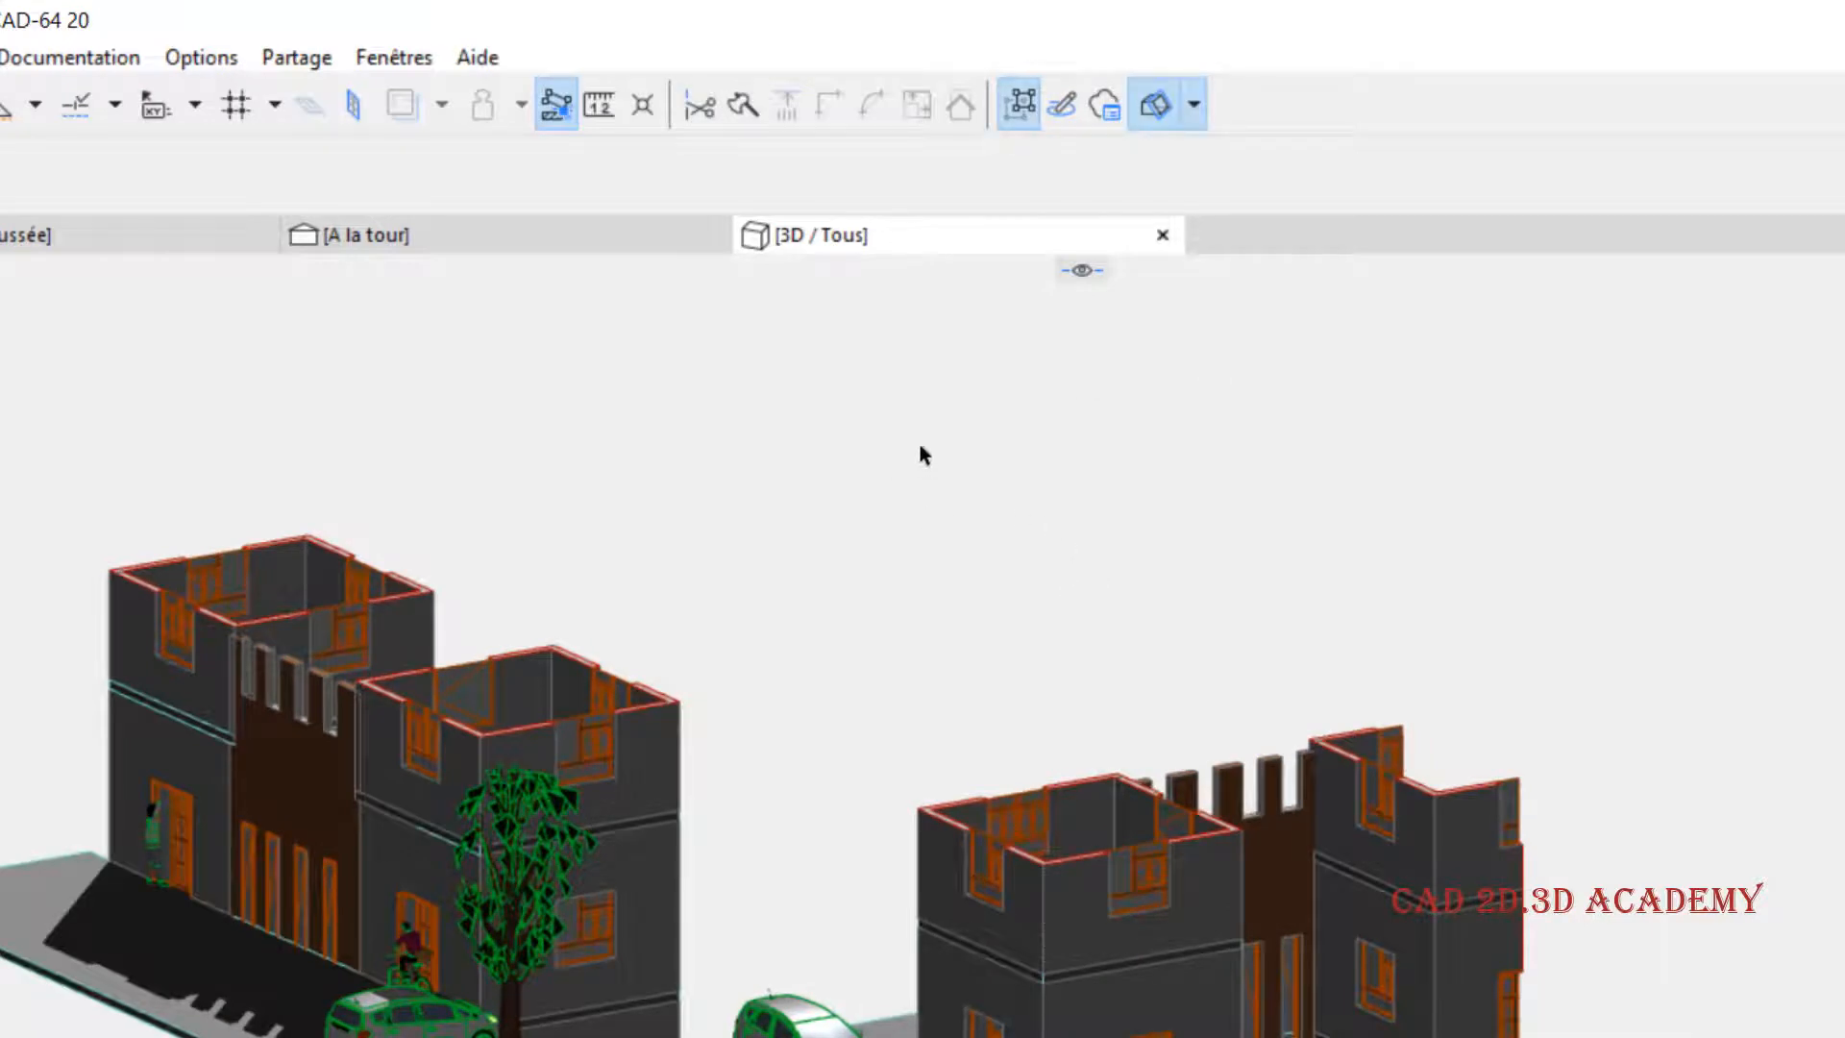
{"action": "left_click", "coordinate": [1194, 108]}
{"action": "left_click", "coordinate": [1271, 245]}
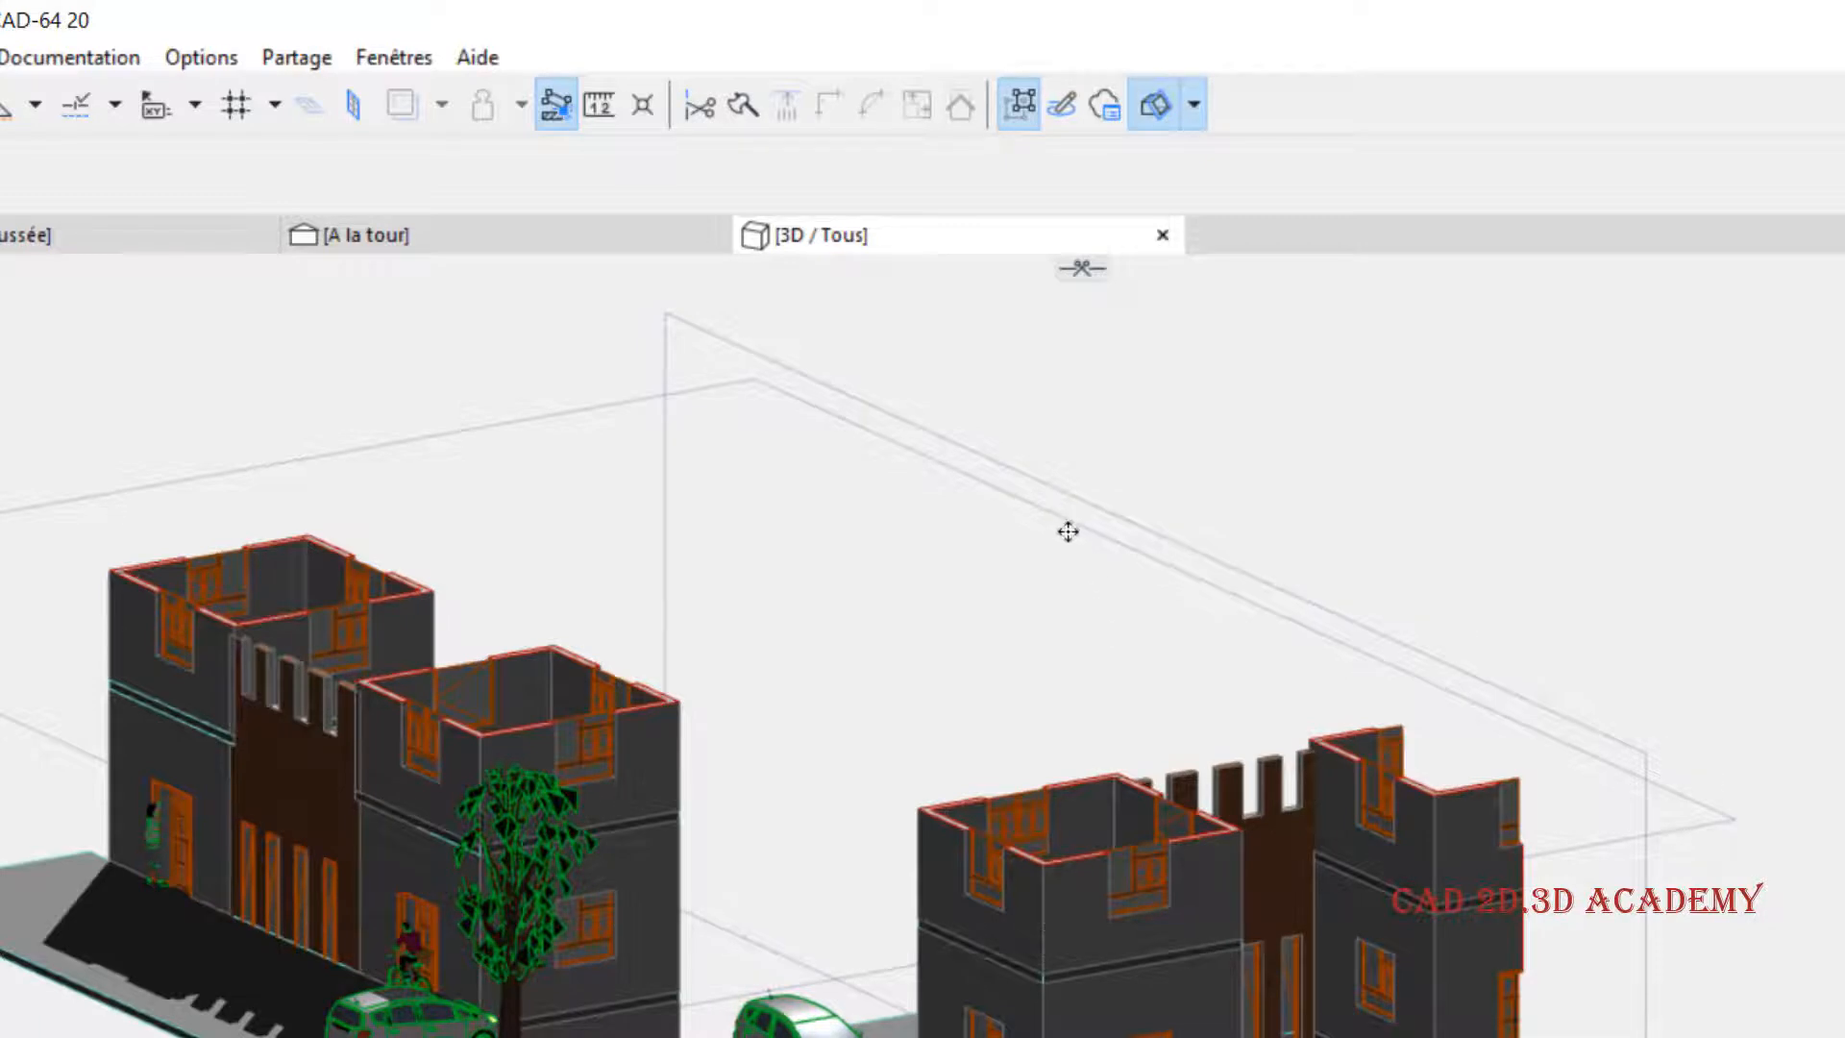
- Turn off the Coupe 3D cut to view the uncut buildings, and turn it back on
{"action": "middle_click_drag", "start_coordinate": [1067, 531], "coordinate": [1025, 548]}
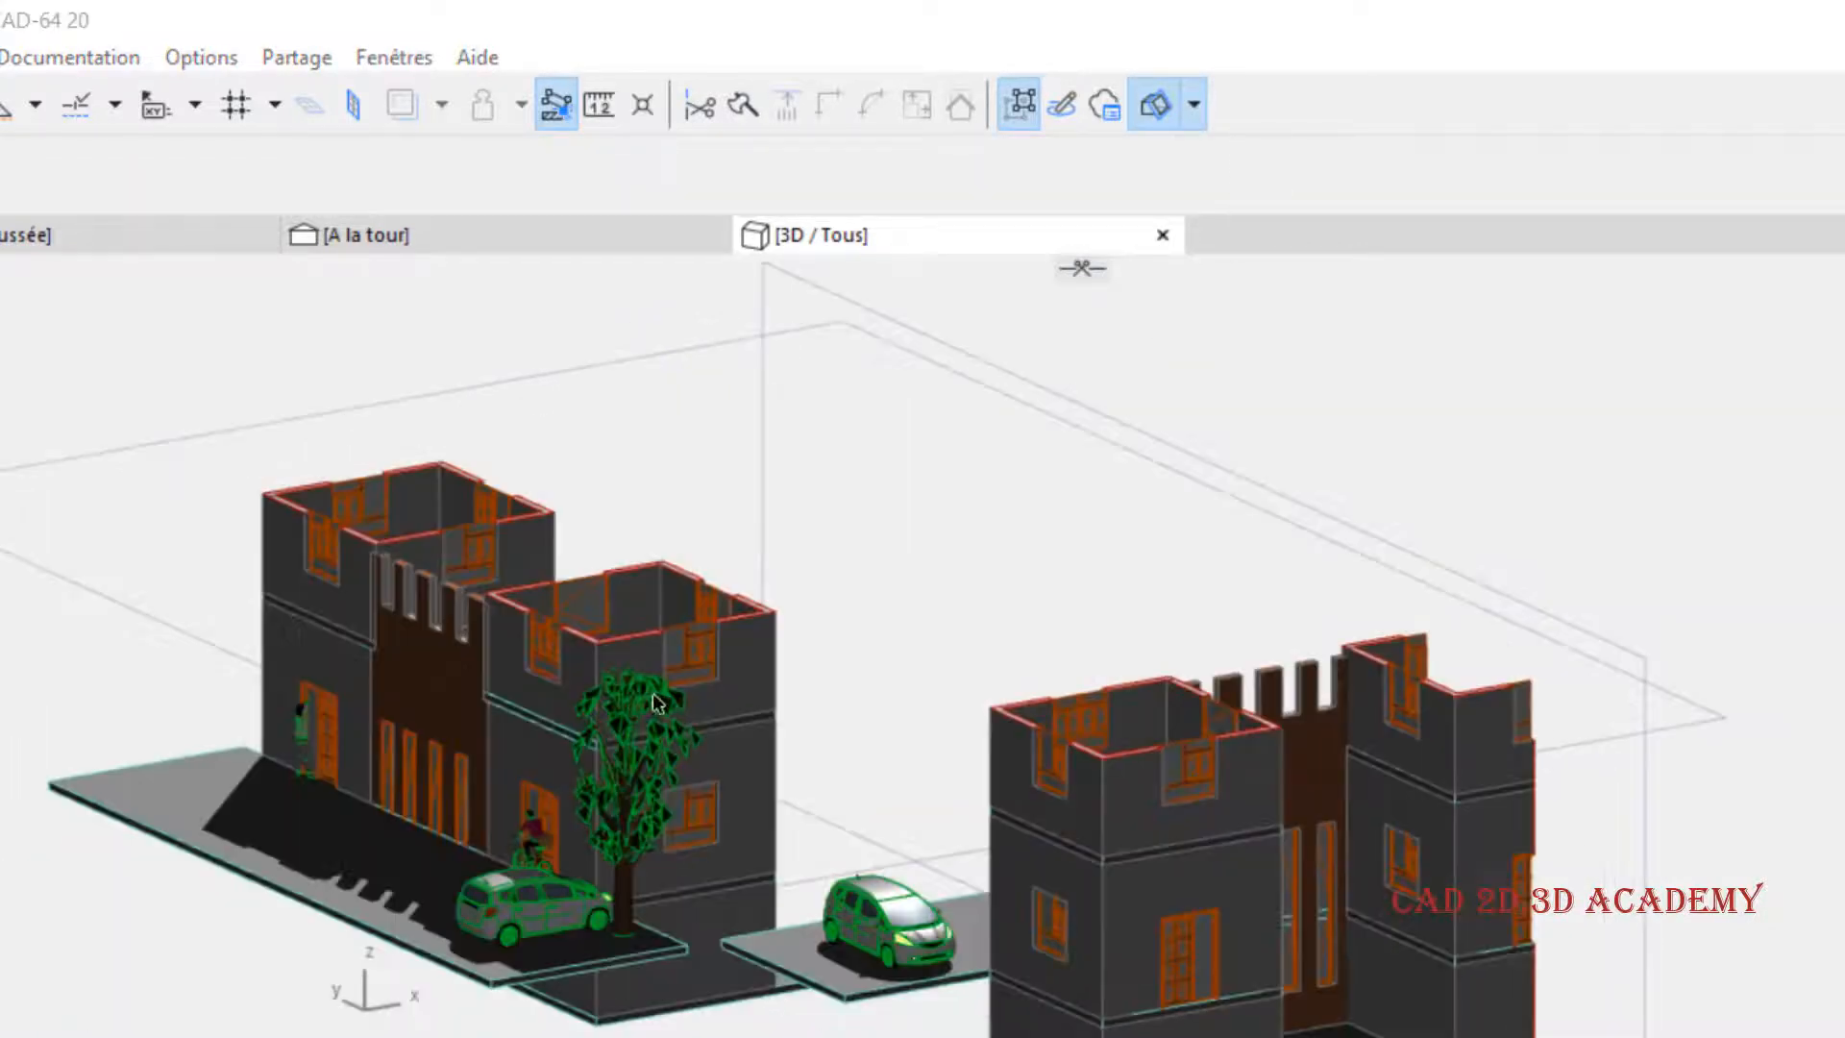
{"action": "left_click", "coordinate": [780, 593]}
{"action": "scroll", "coordinate": [780, 593], "scroll_direction": "up", "scroll_amount": 1}
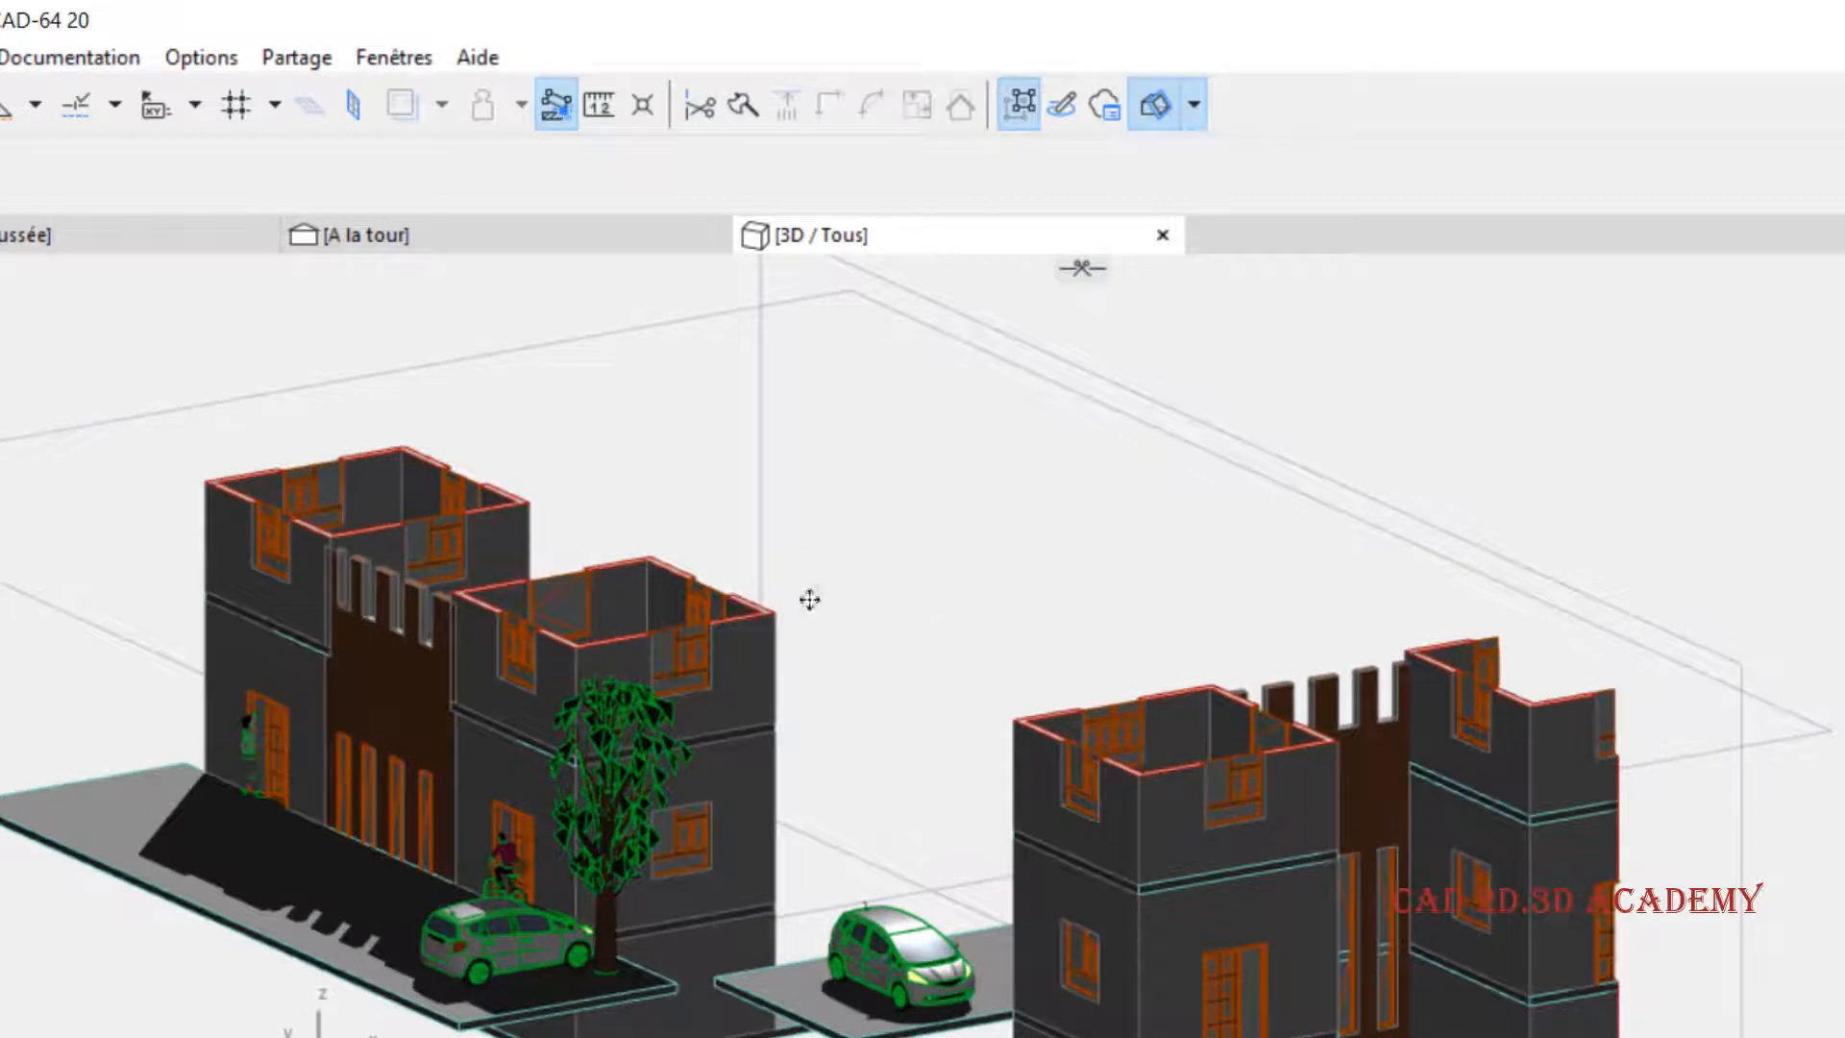
{"action": "middle_click_drag", "start_coordinate": [923, 520], "coordinate": [950, 516]}
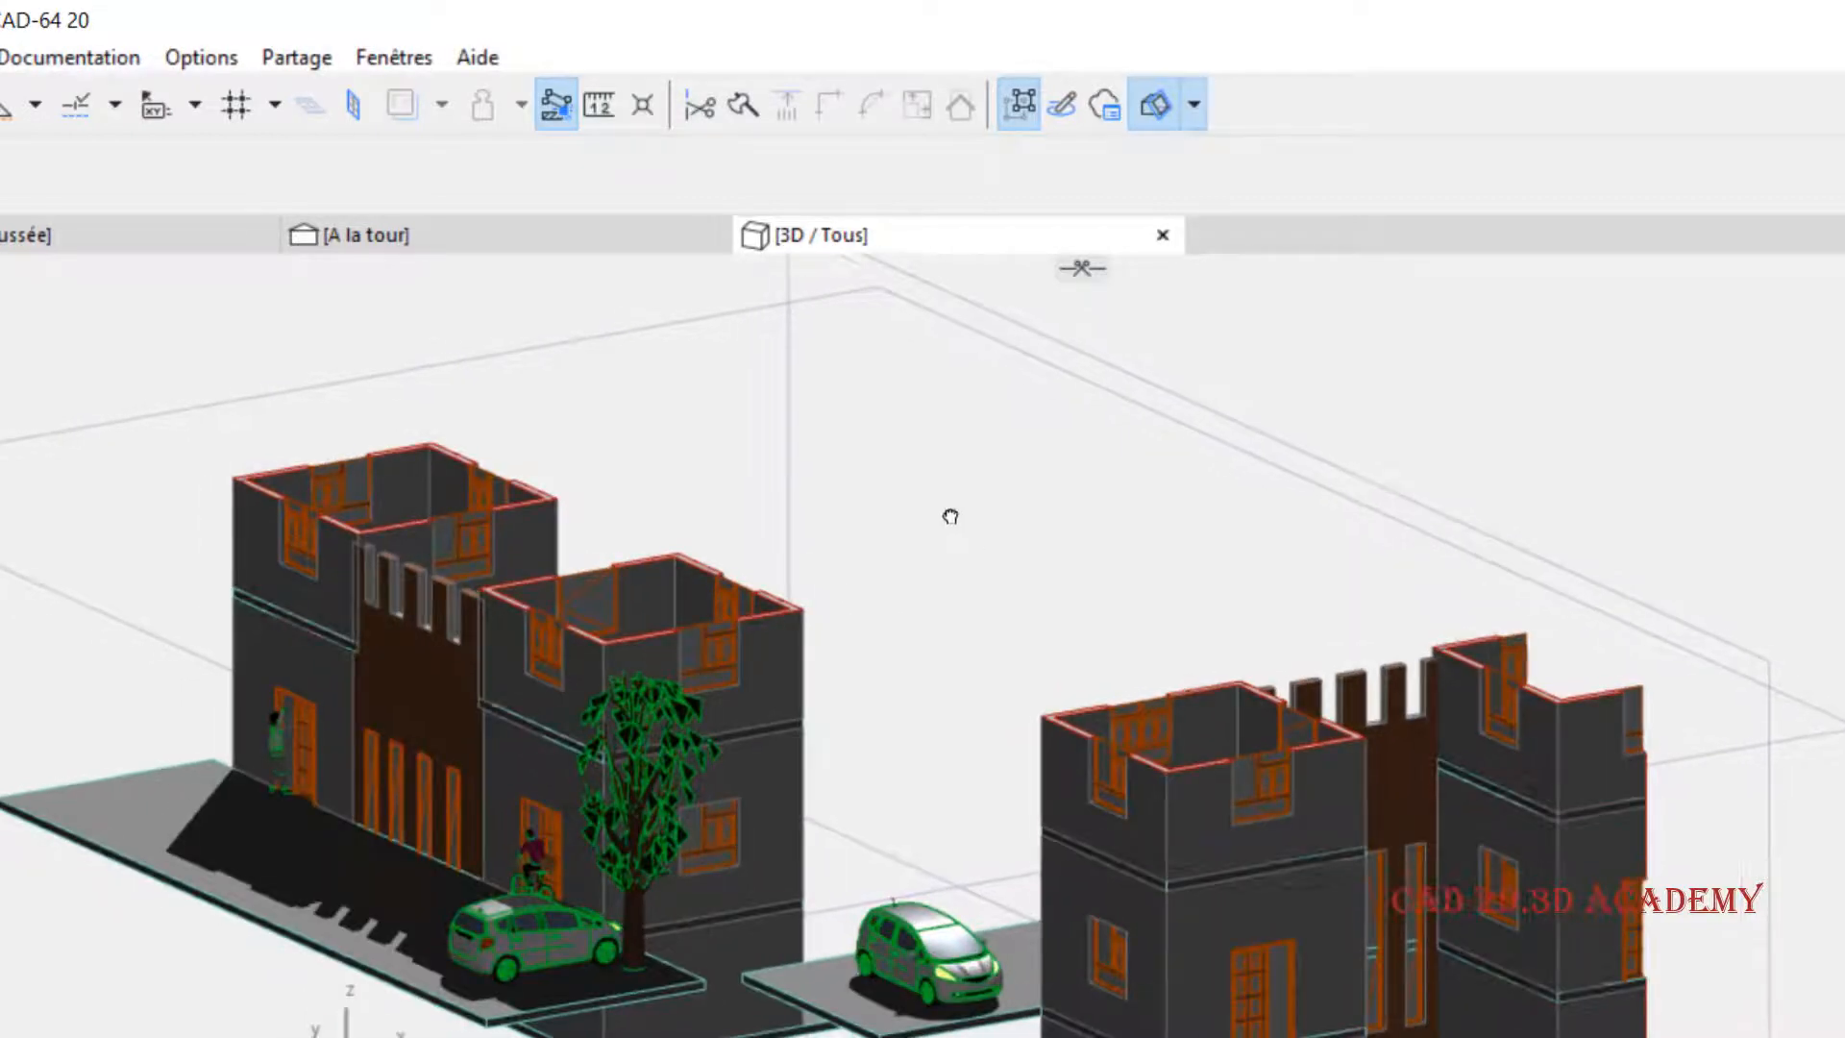
{"action": "left_click", "coordinate": [1155, 105]}
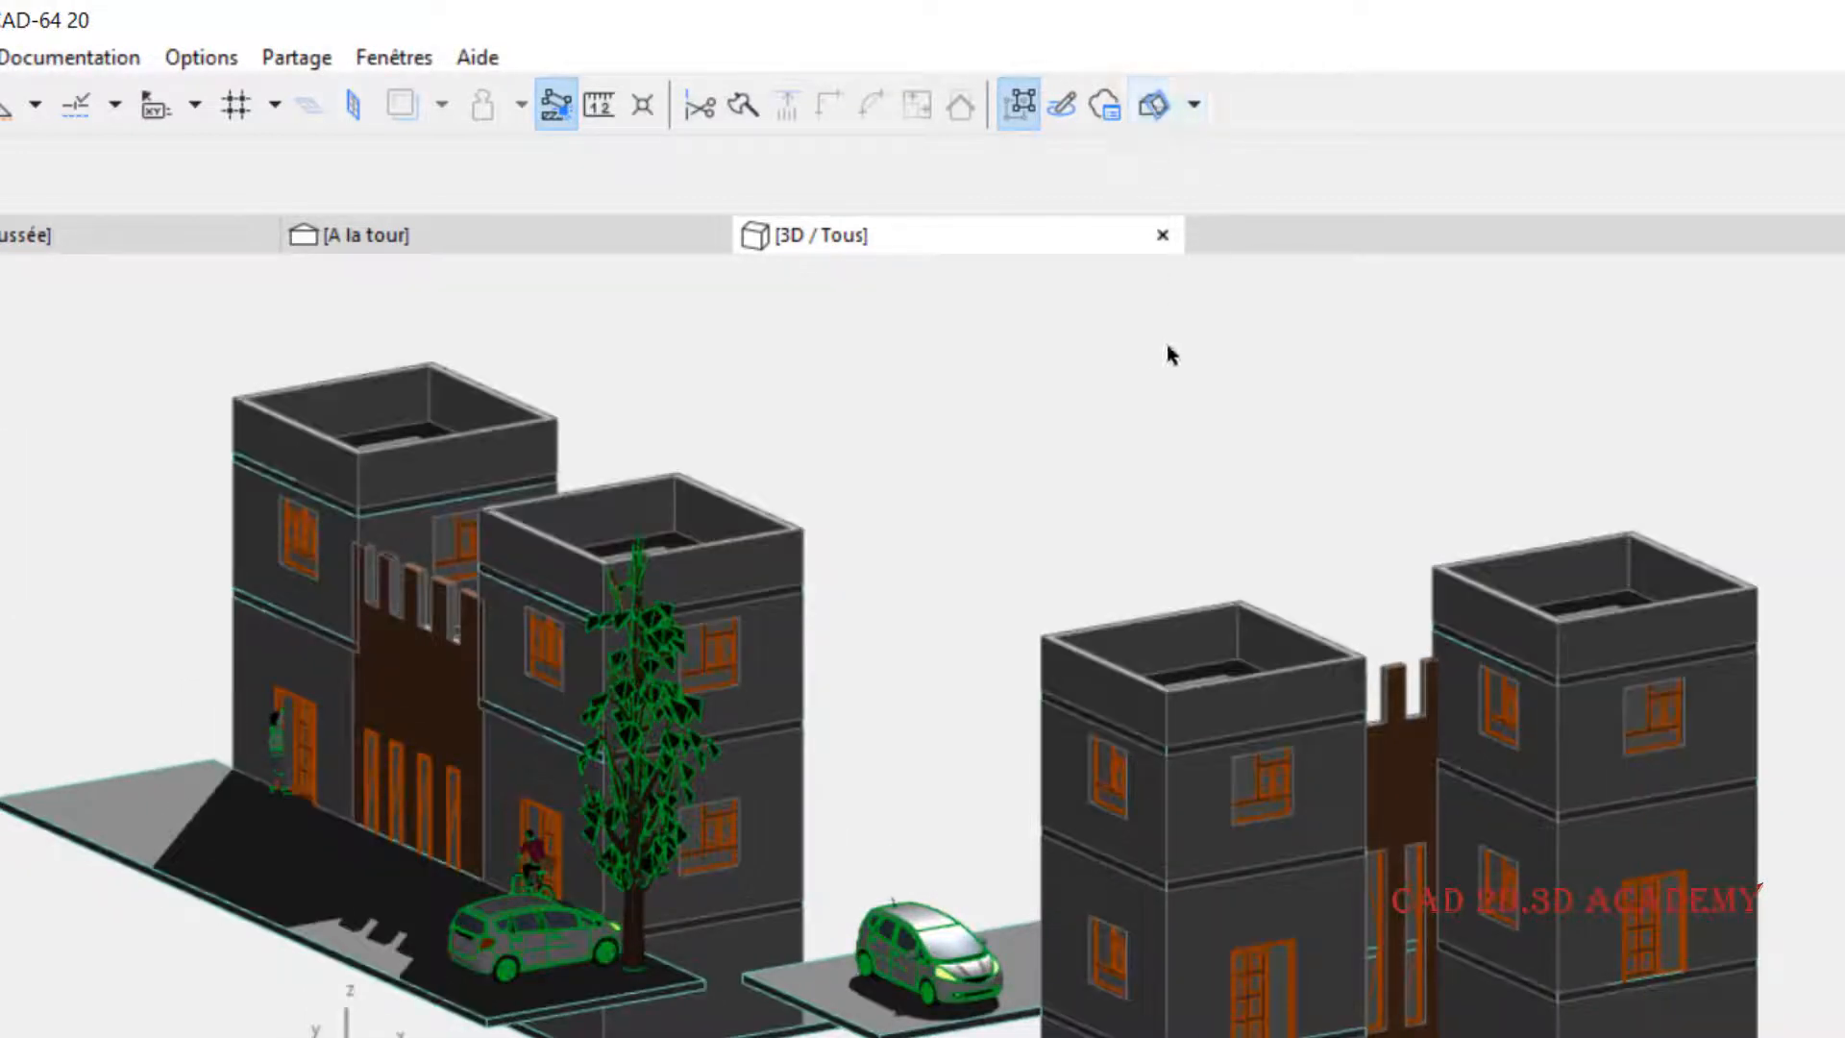
{"action": "middle_click_drag", "start_coordinate": [1272, 513], "coordinate": [1222, 531]}
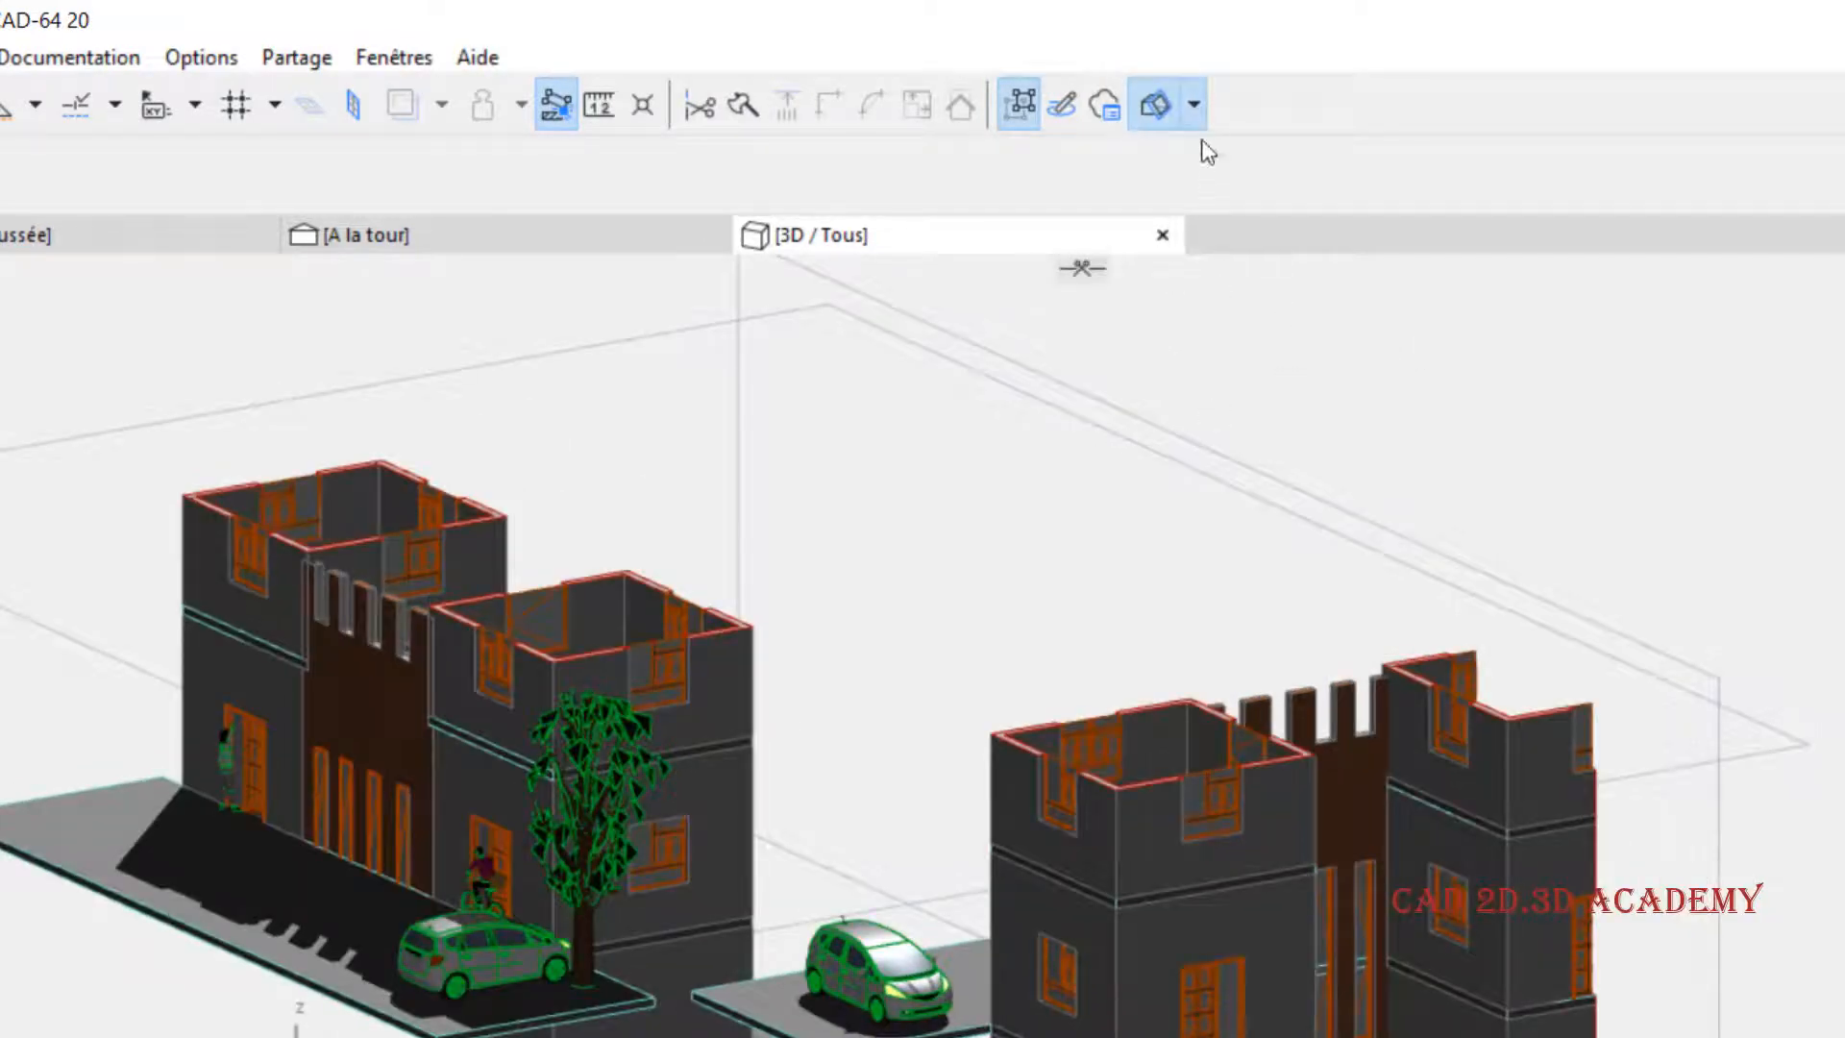
- Hide the cutting planes on the cut model, and toggle Coupe 3D off and on again
{"action": "left_click", "coordinate": [1193, 105]}
{"action": "left_click", "coordinate": [1272, 252]}
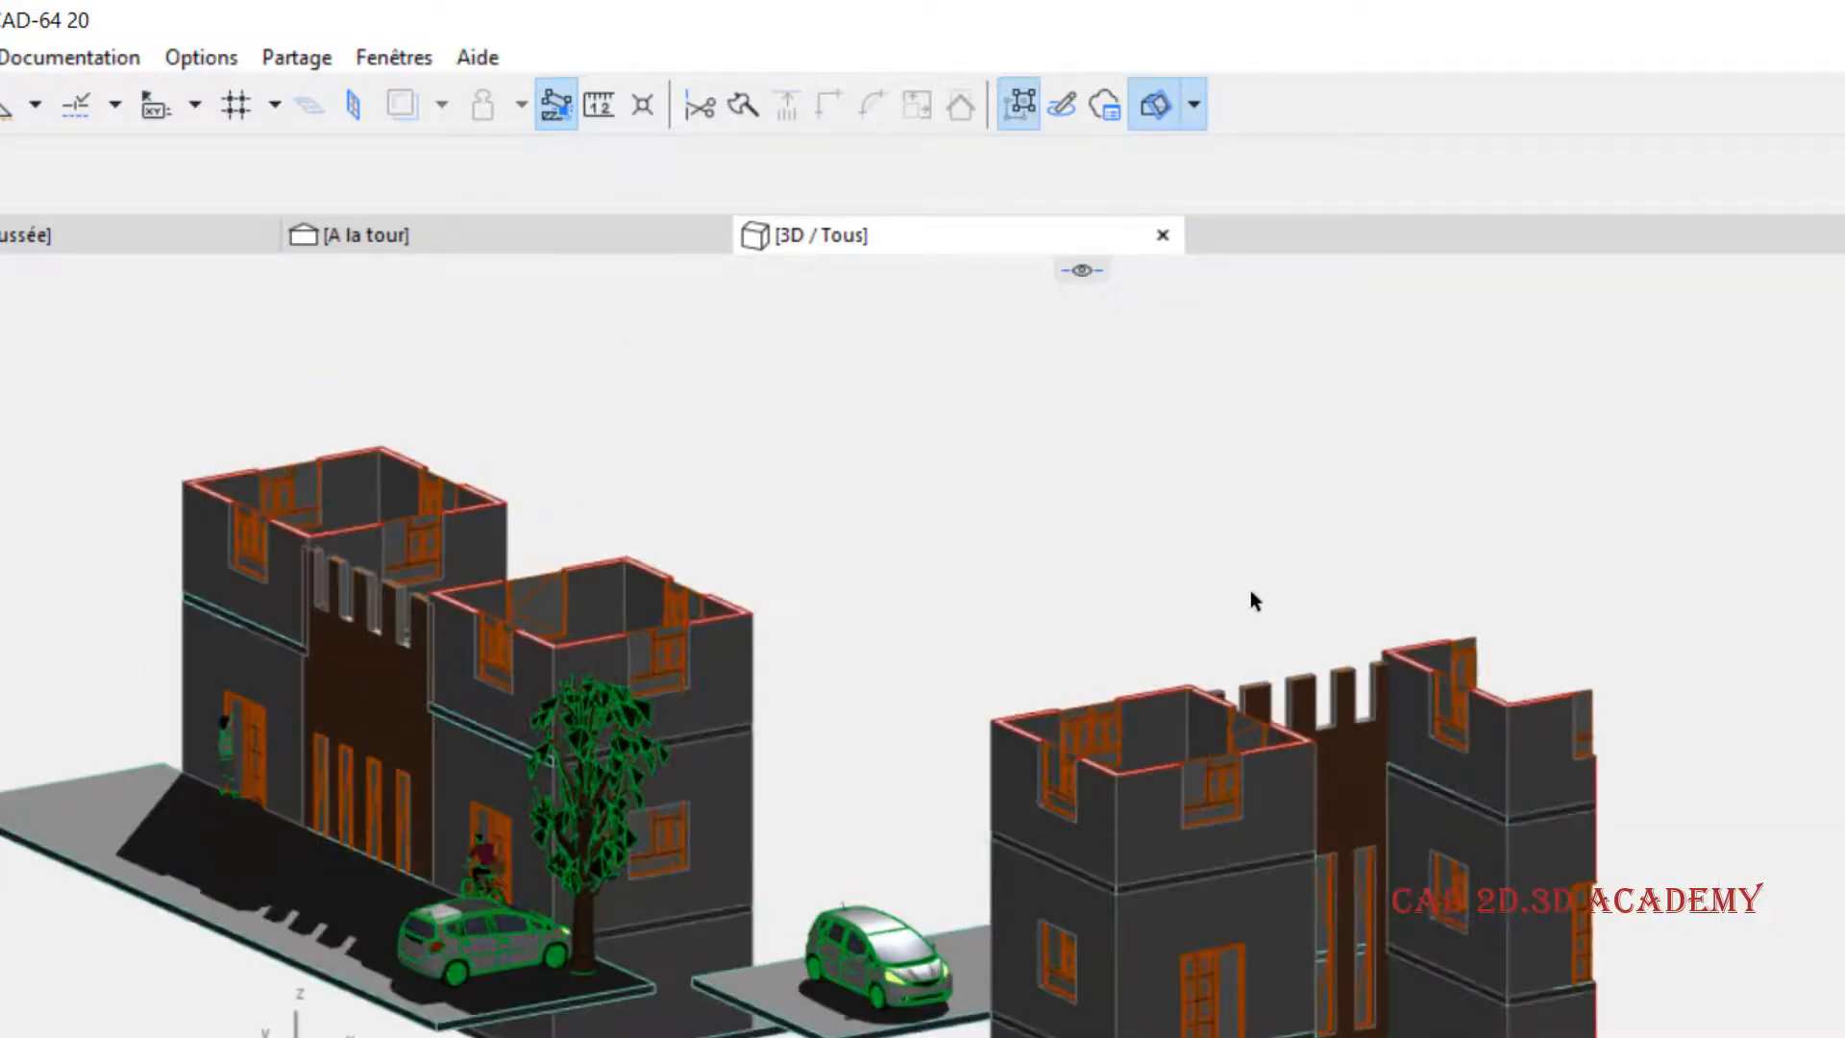
{"action": "middle_click_drag", "start_coordinate": [1249, 589], "coordinate": [1226, 617]}
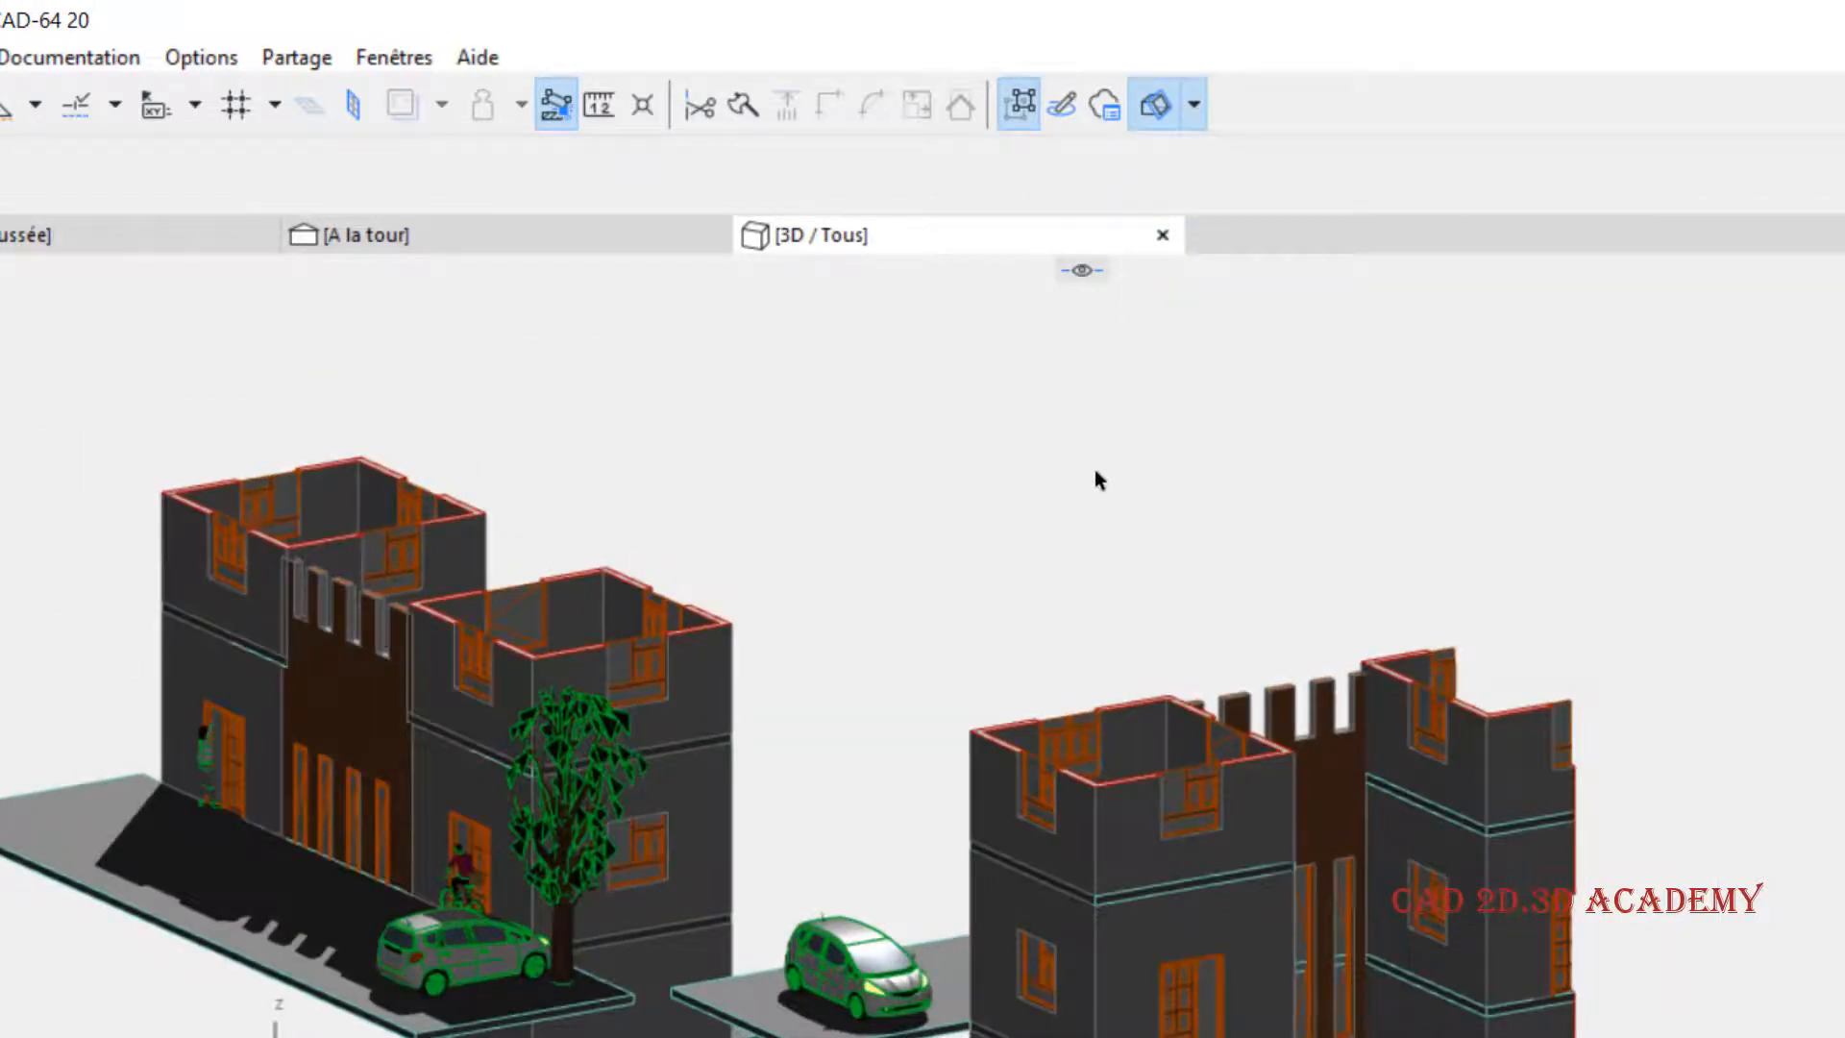
{"action": "left_click", "coordinate": [1143, 106]}
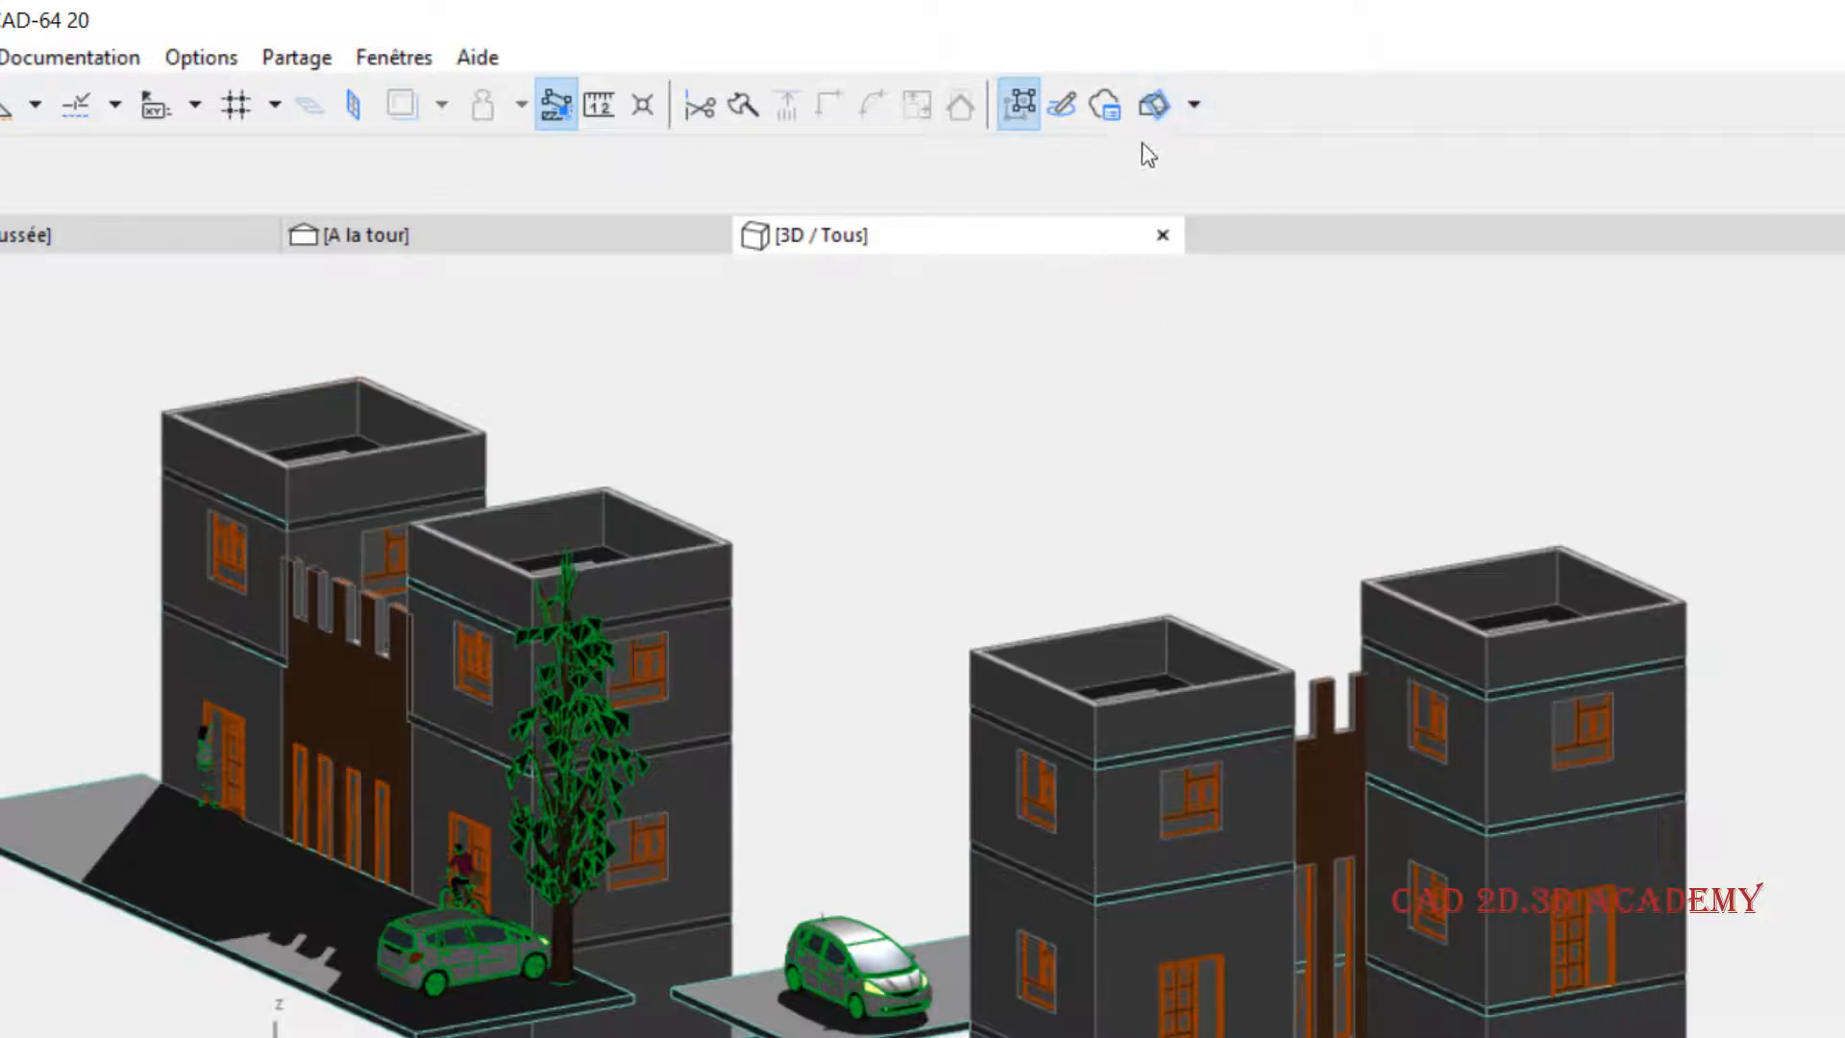
{"action": "left_click", "coordinate": [1153, 106]}
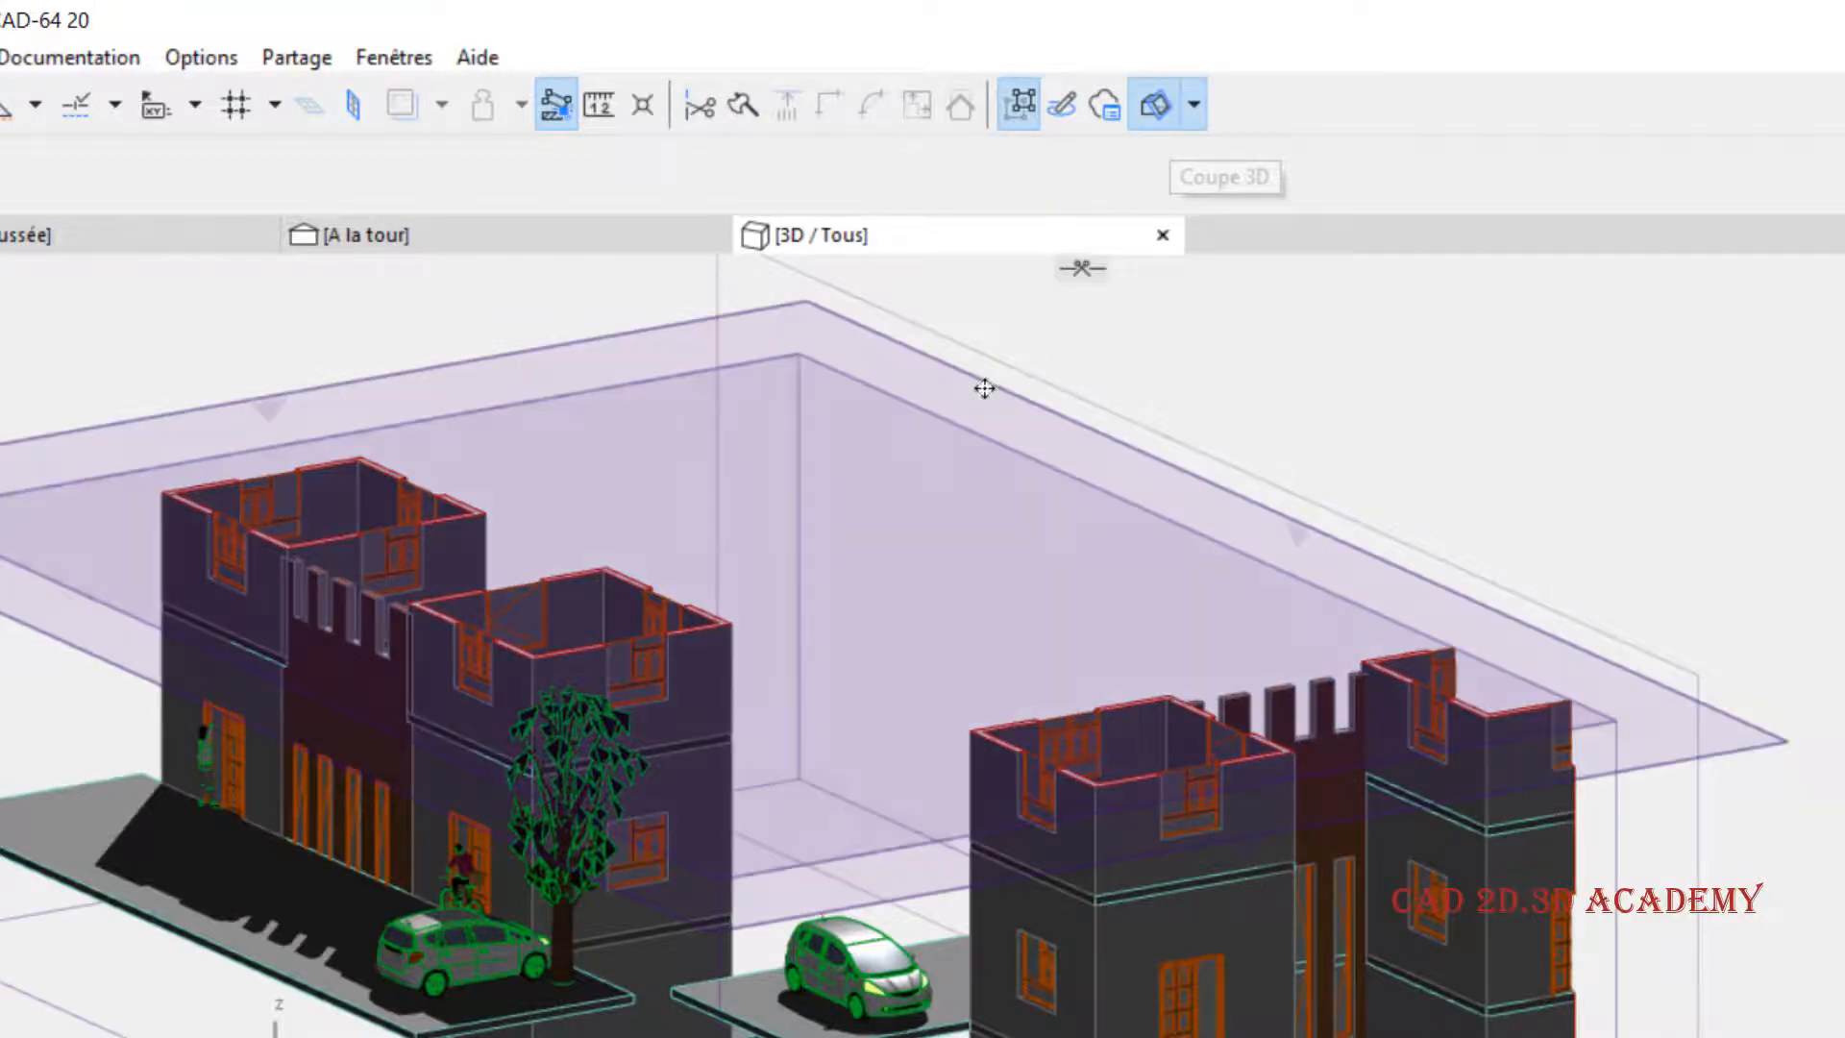
- Invert the horizontal cutting plane to keep only the tower tops, and invert it back to keep the lower part
{"action": "right_click", "coordinate": [985, 388]}
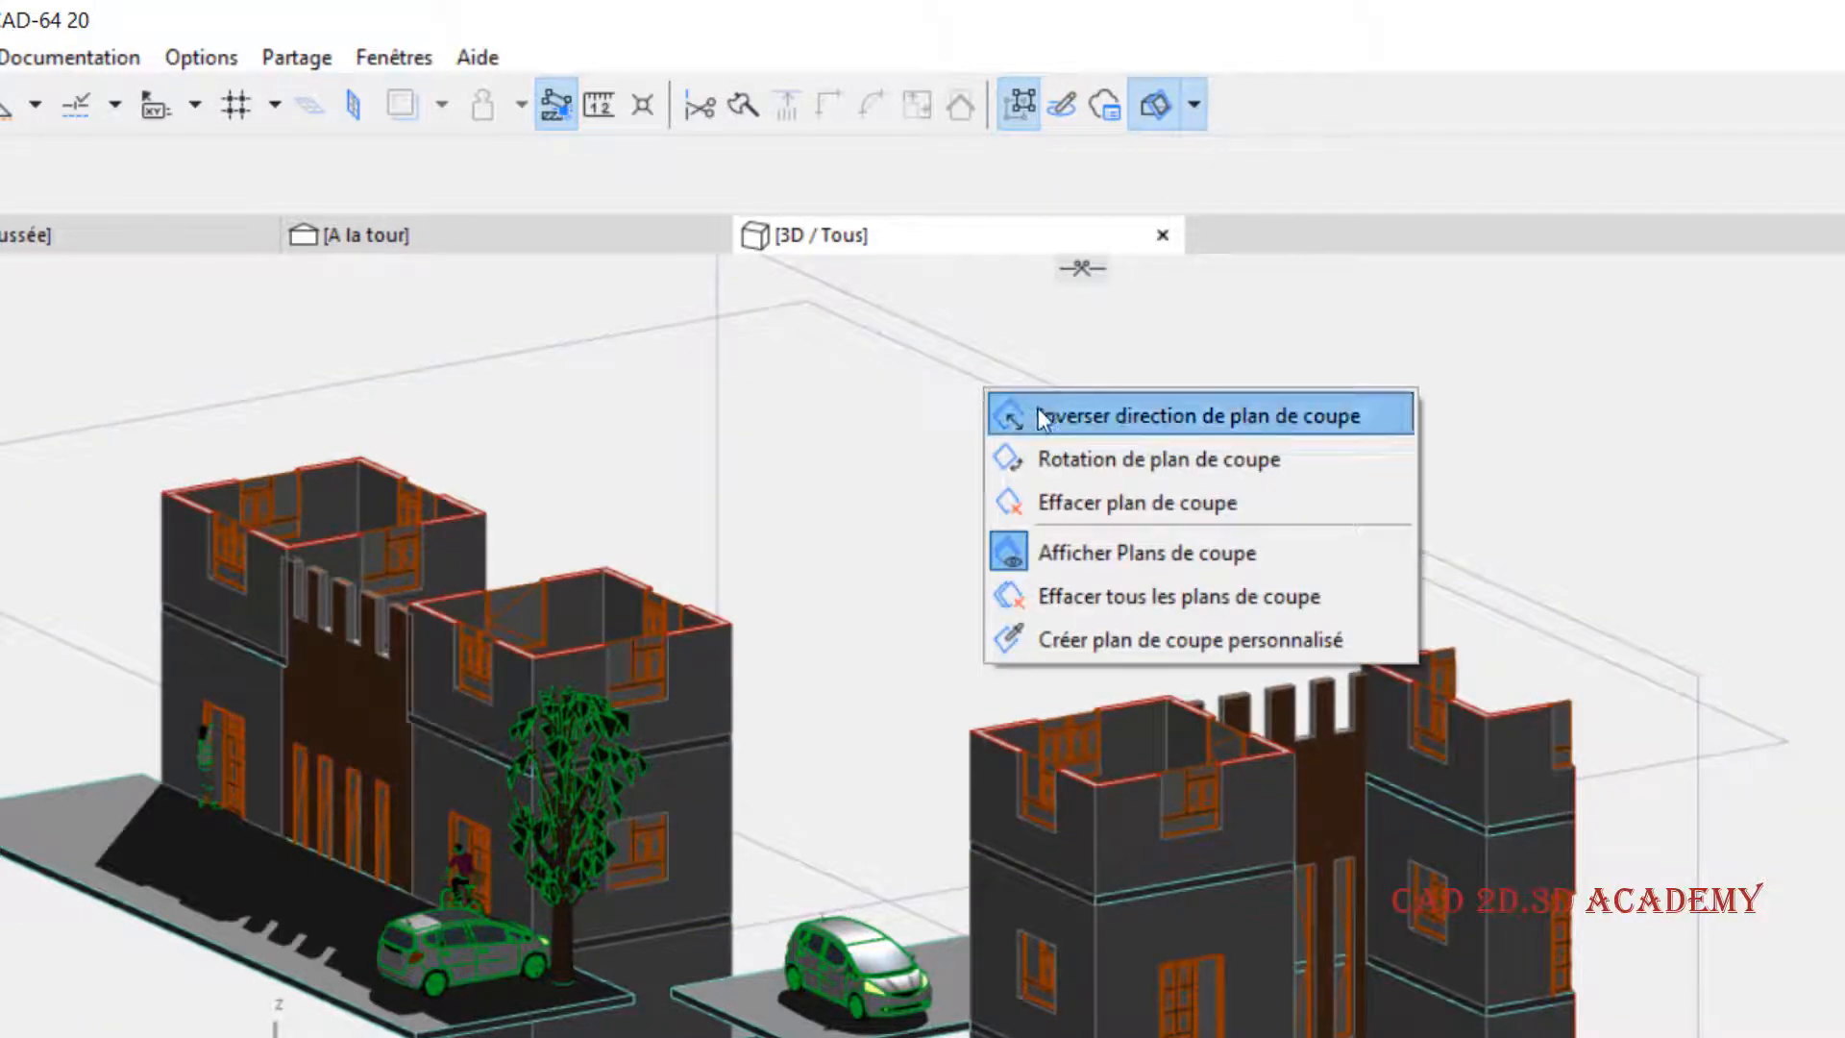
{"action": "left_click", "coordinate": [1154, 415]}
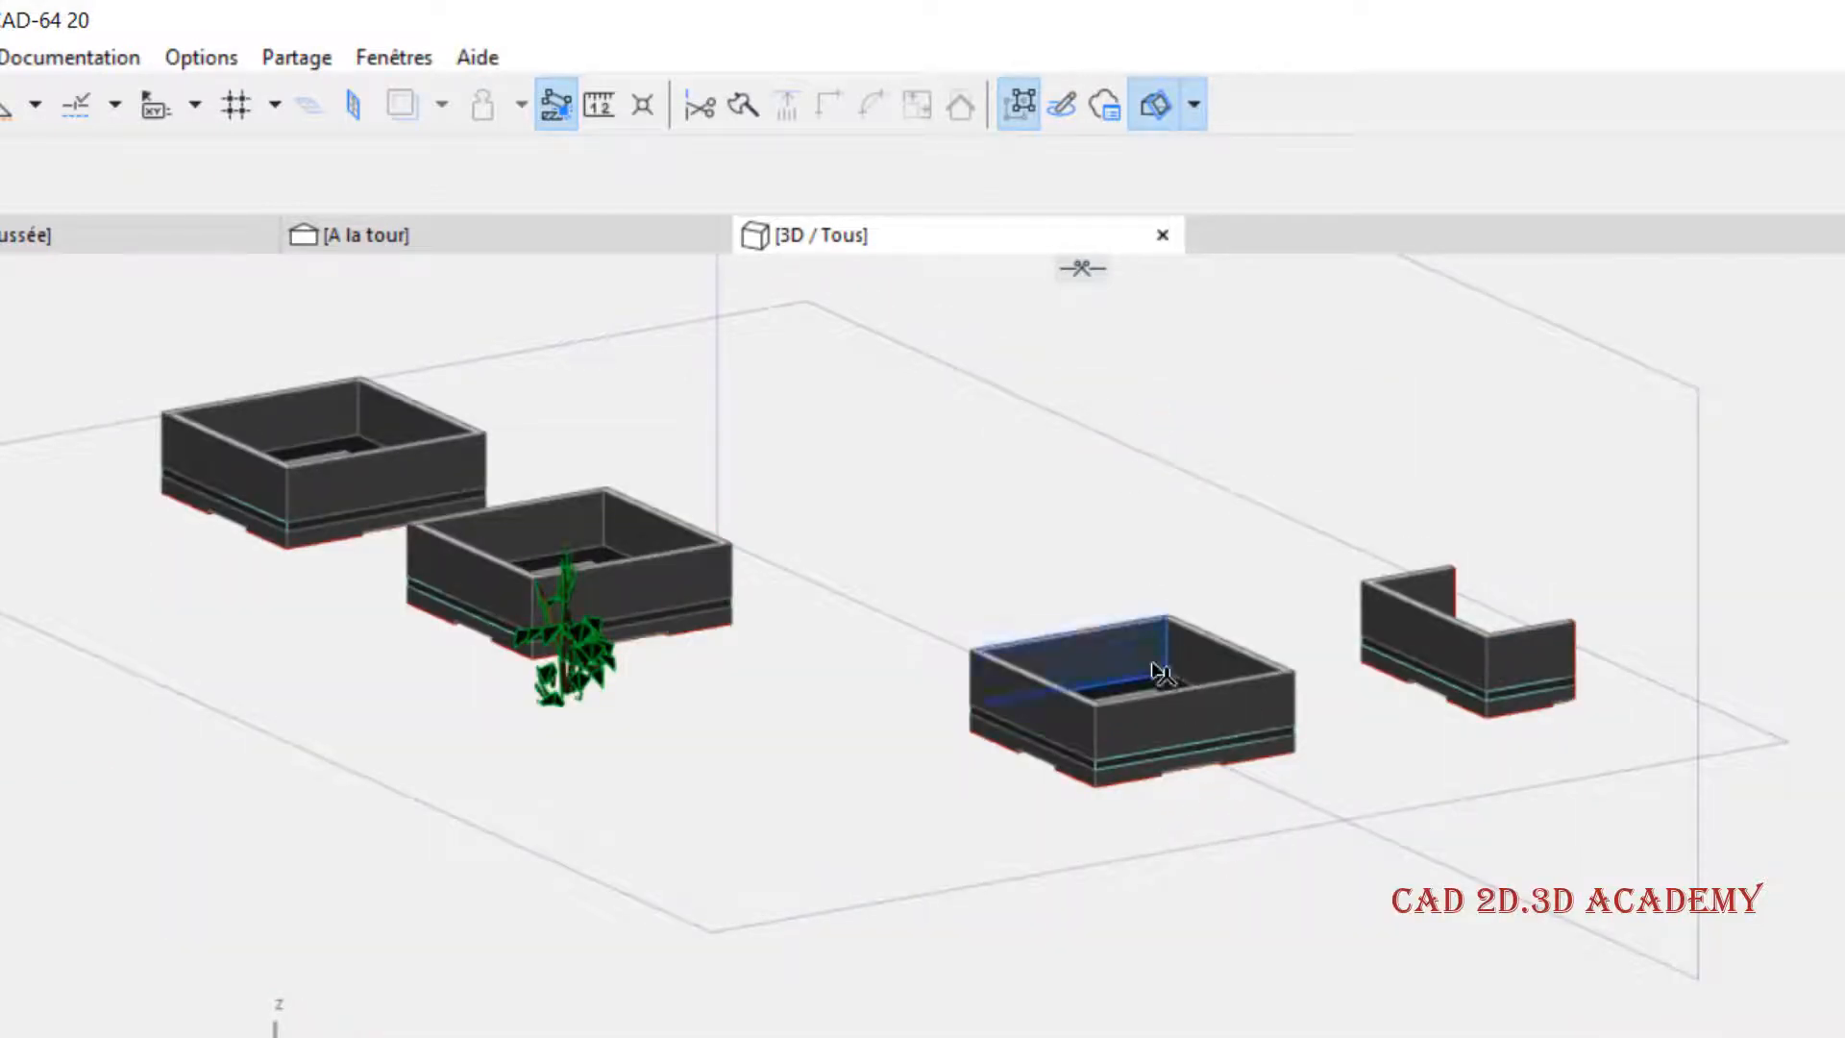
{"action": "left_click", "coordinate": [1053, 419]}
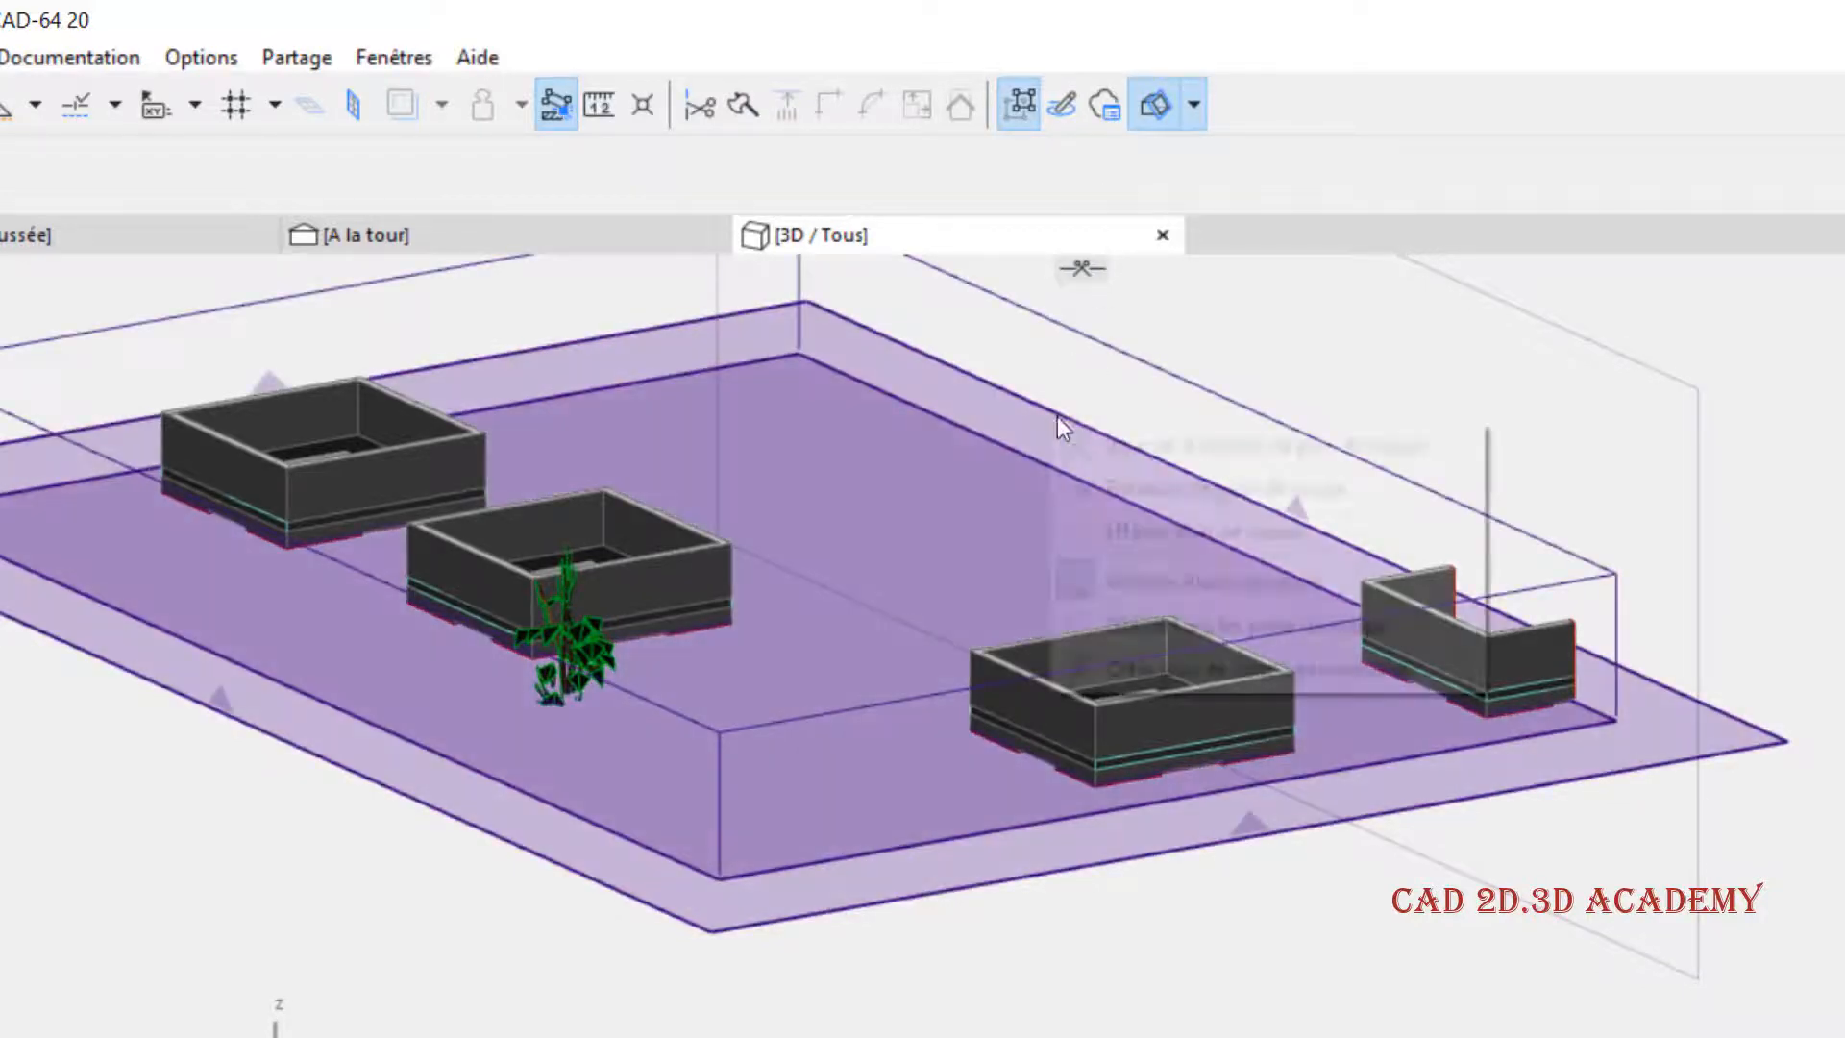
{"action": "right_click", "coordinate": [1057, 417]}
{"action": "left_click", "coordinate": [1126, 446]}
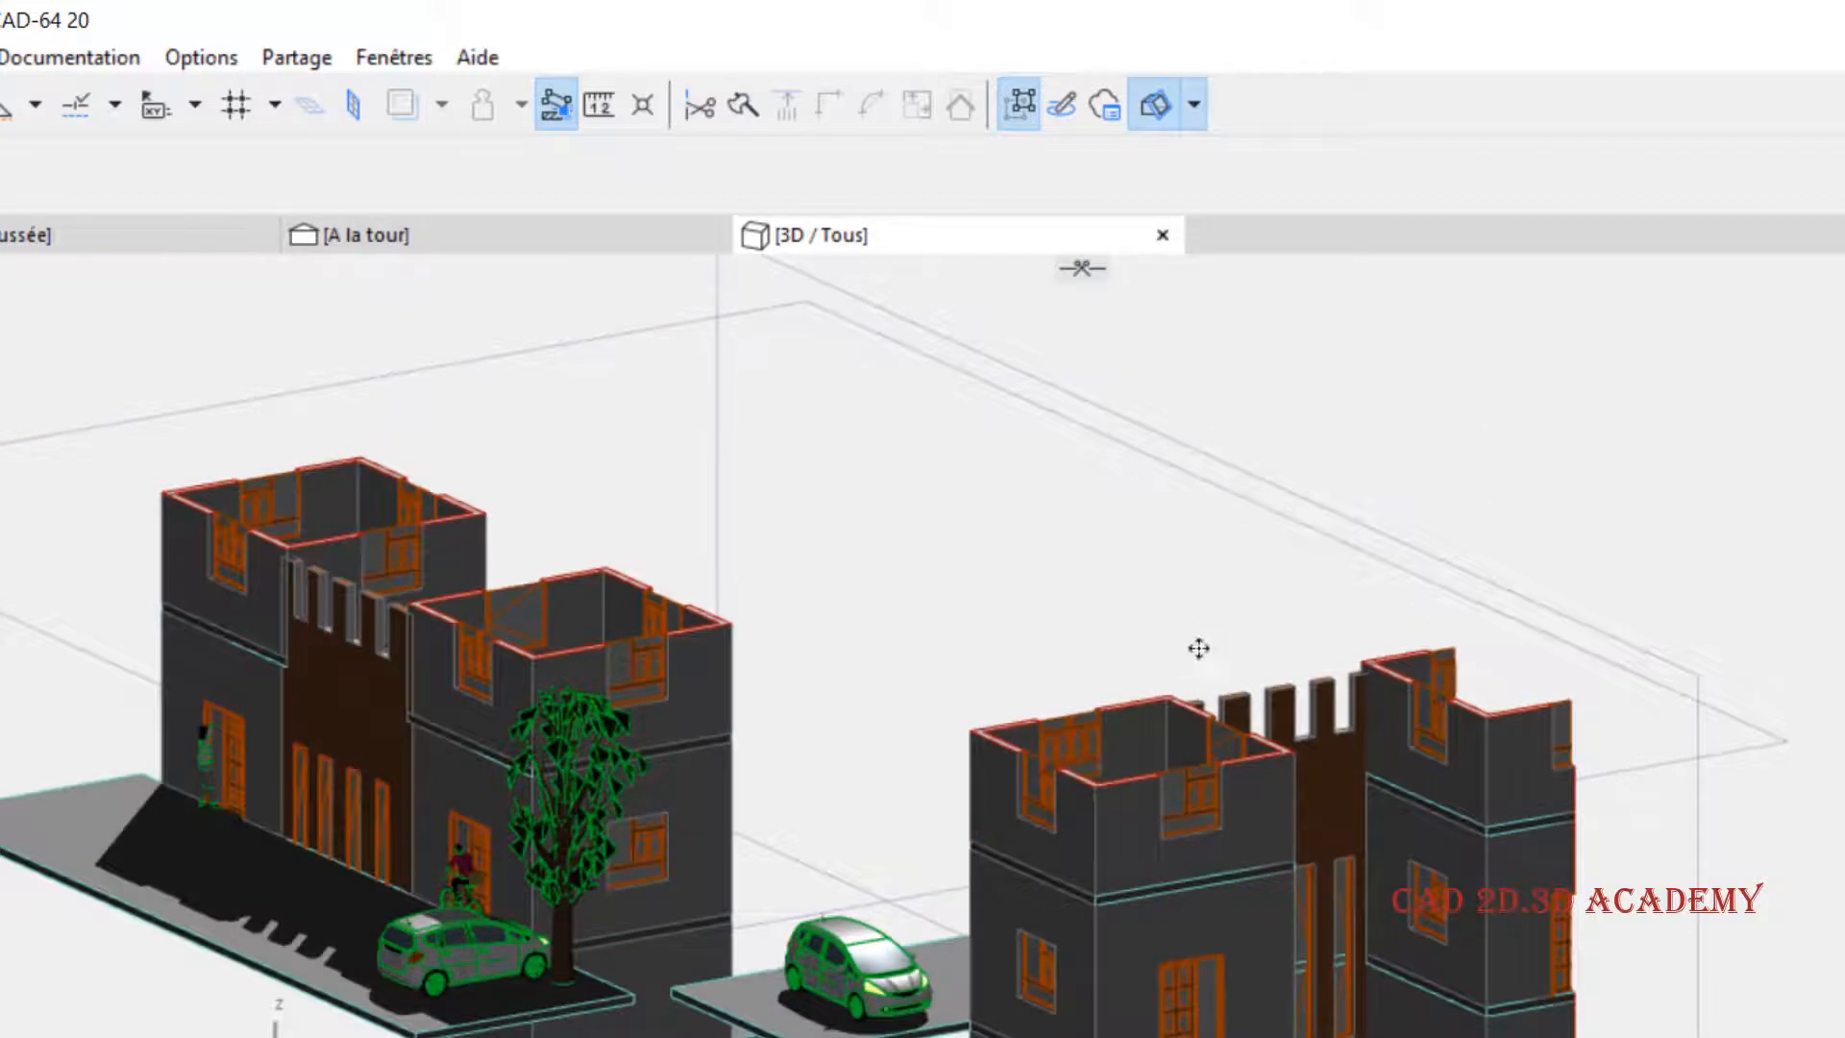
- Rotate the horizontal cutting plane about its far back corner, using the edge toward the front building as reference
{"action": "middle_click_drag", "start_coordinate": [895, 470], "coordinate": [869, 473]}
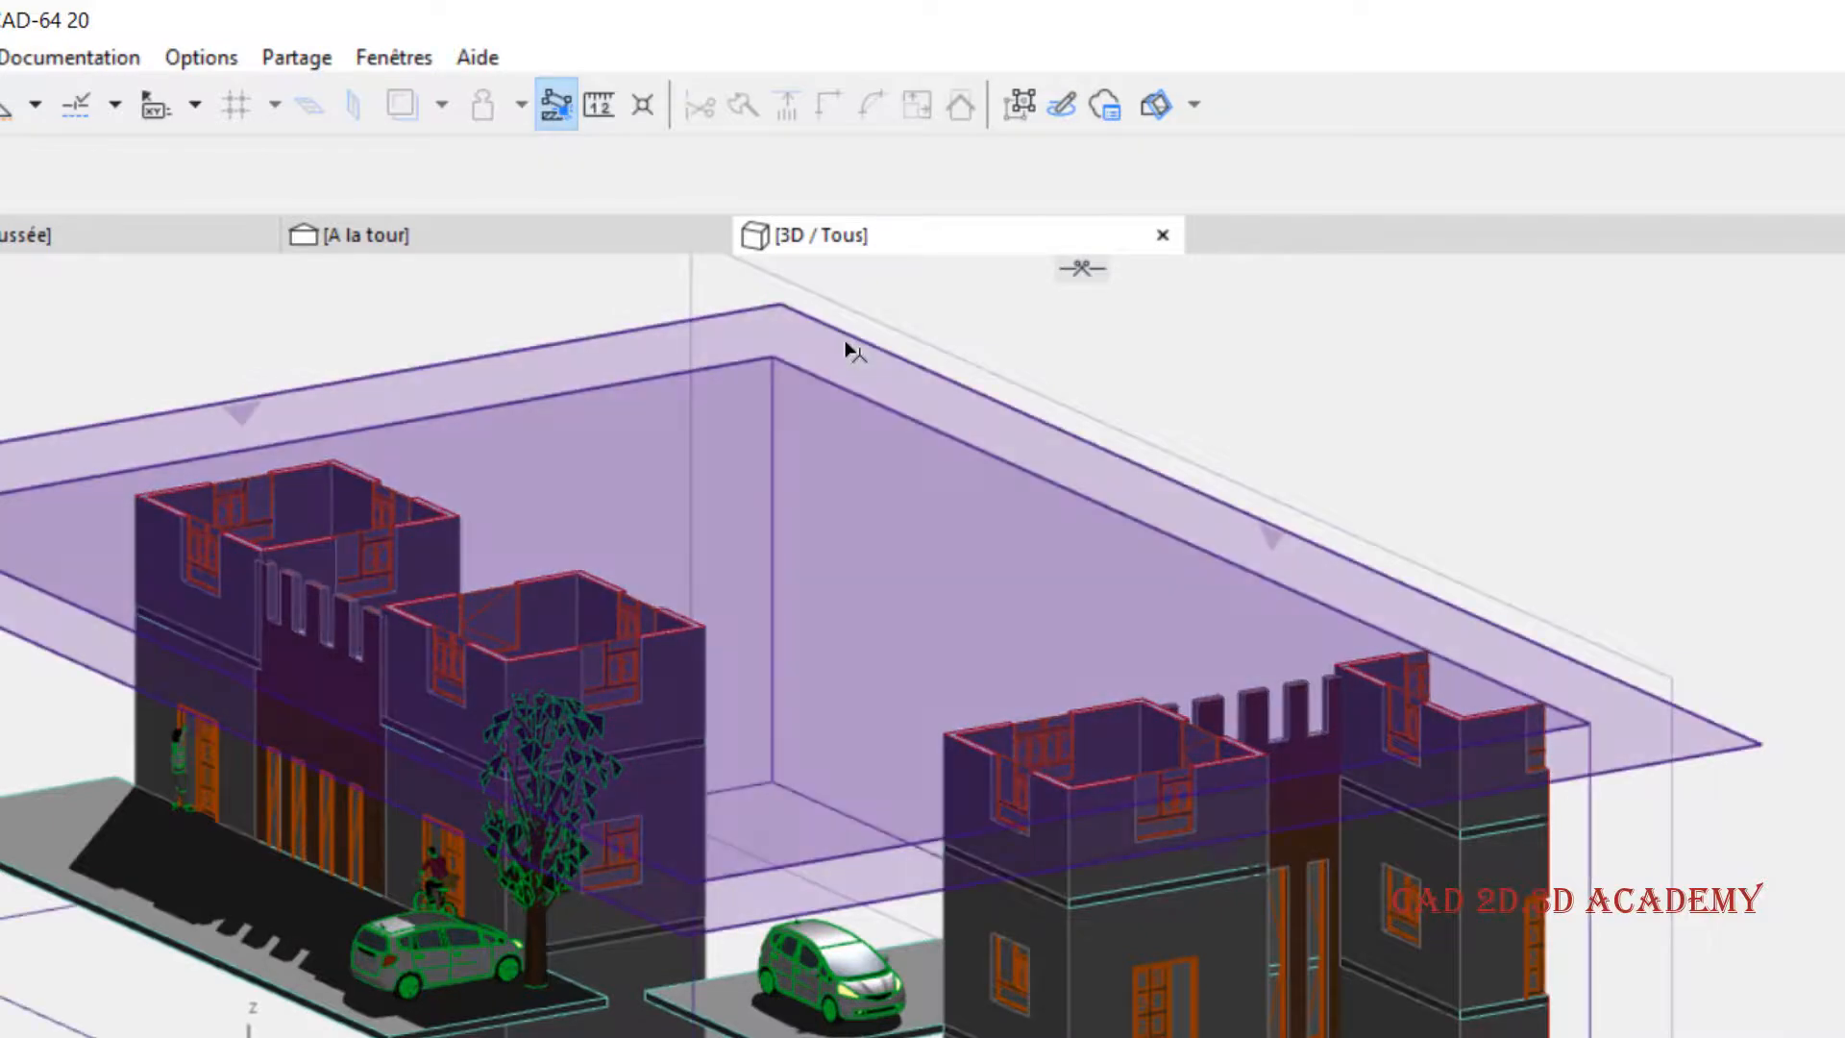
{"action": "right_click", "coordinate": [851, 338]}
{"action": "left_click", "coordinate": [853, 339]}
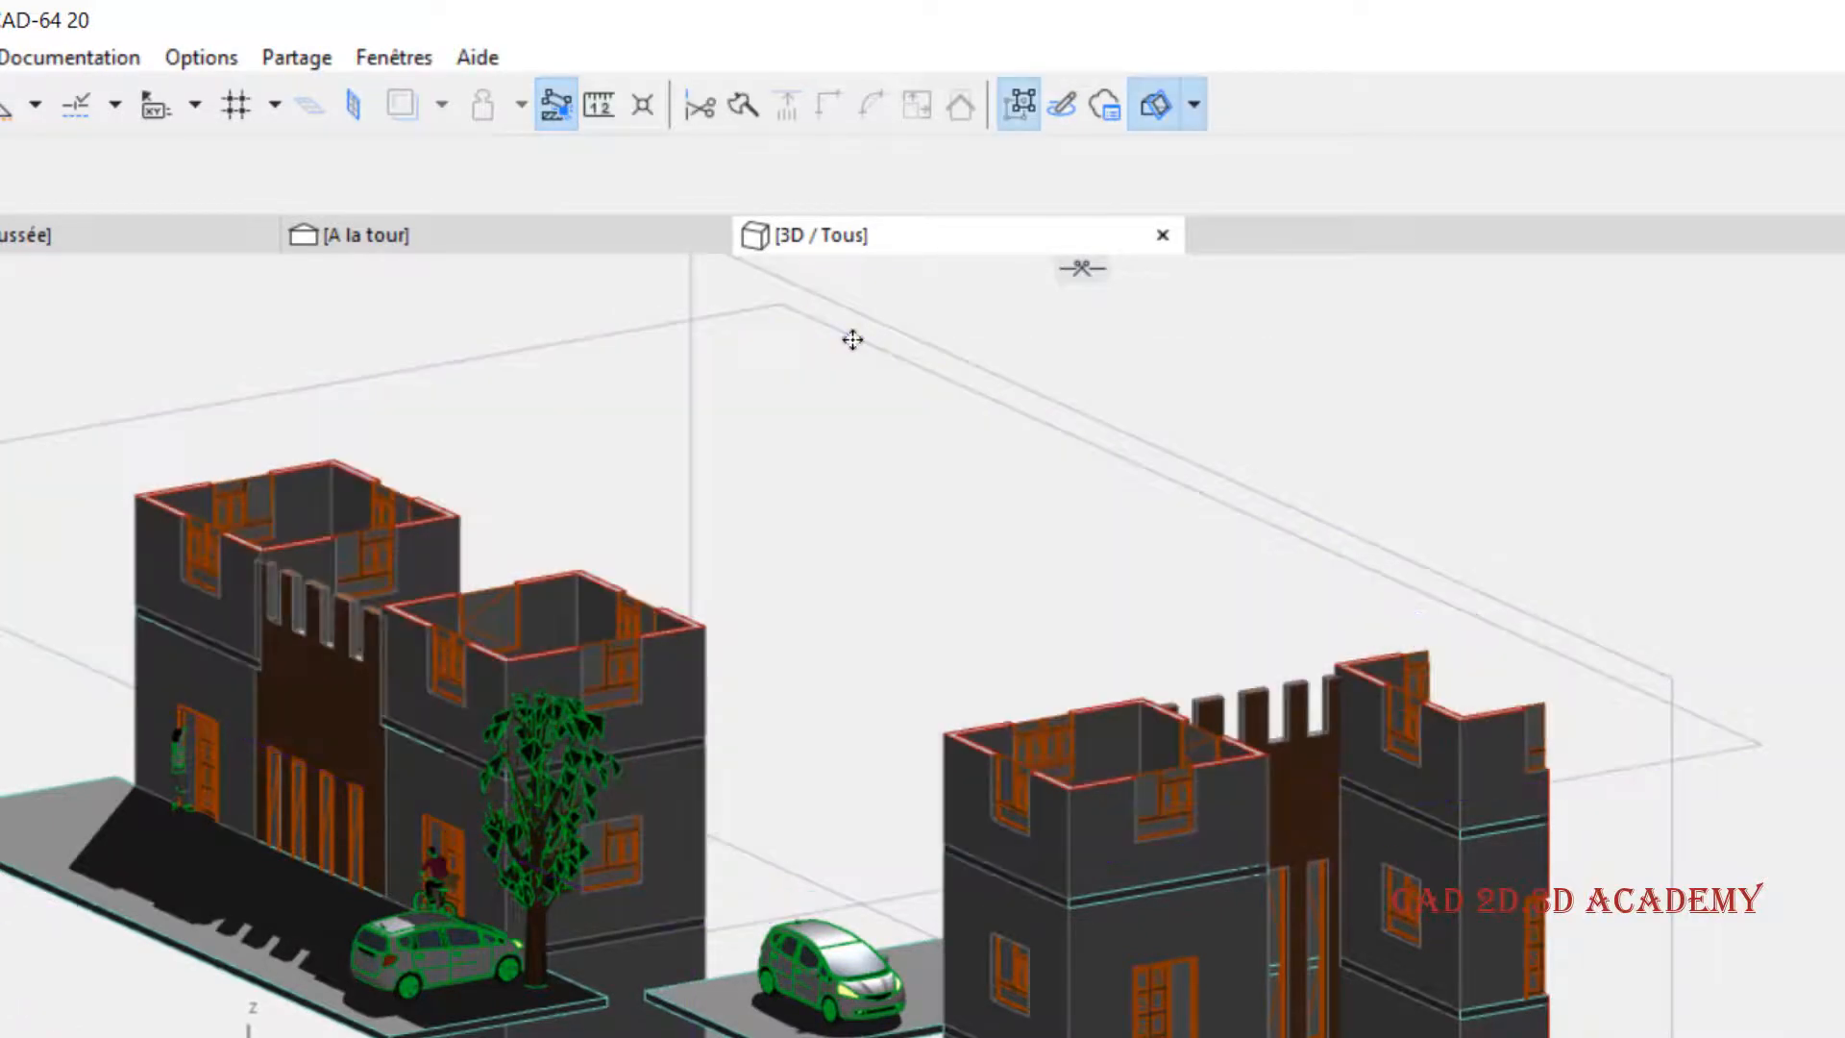
{"action": "right_click", "coordinate": [852, 339]}
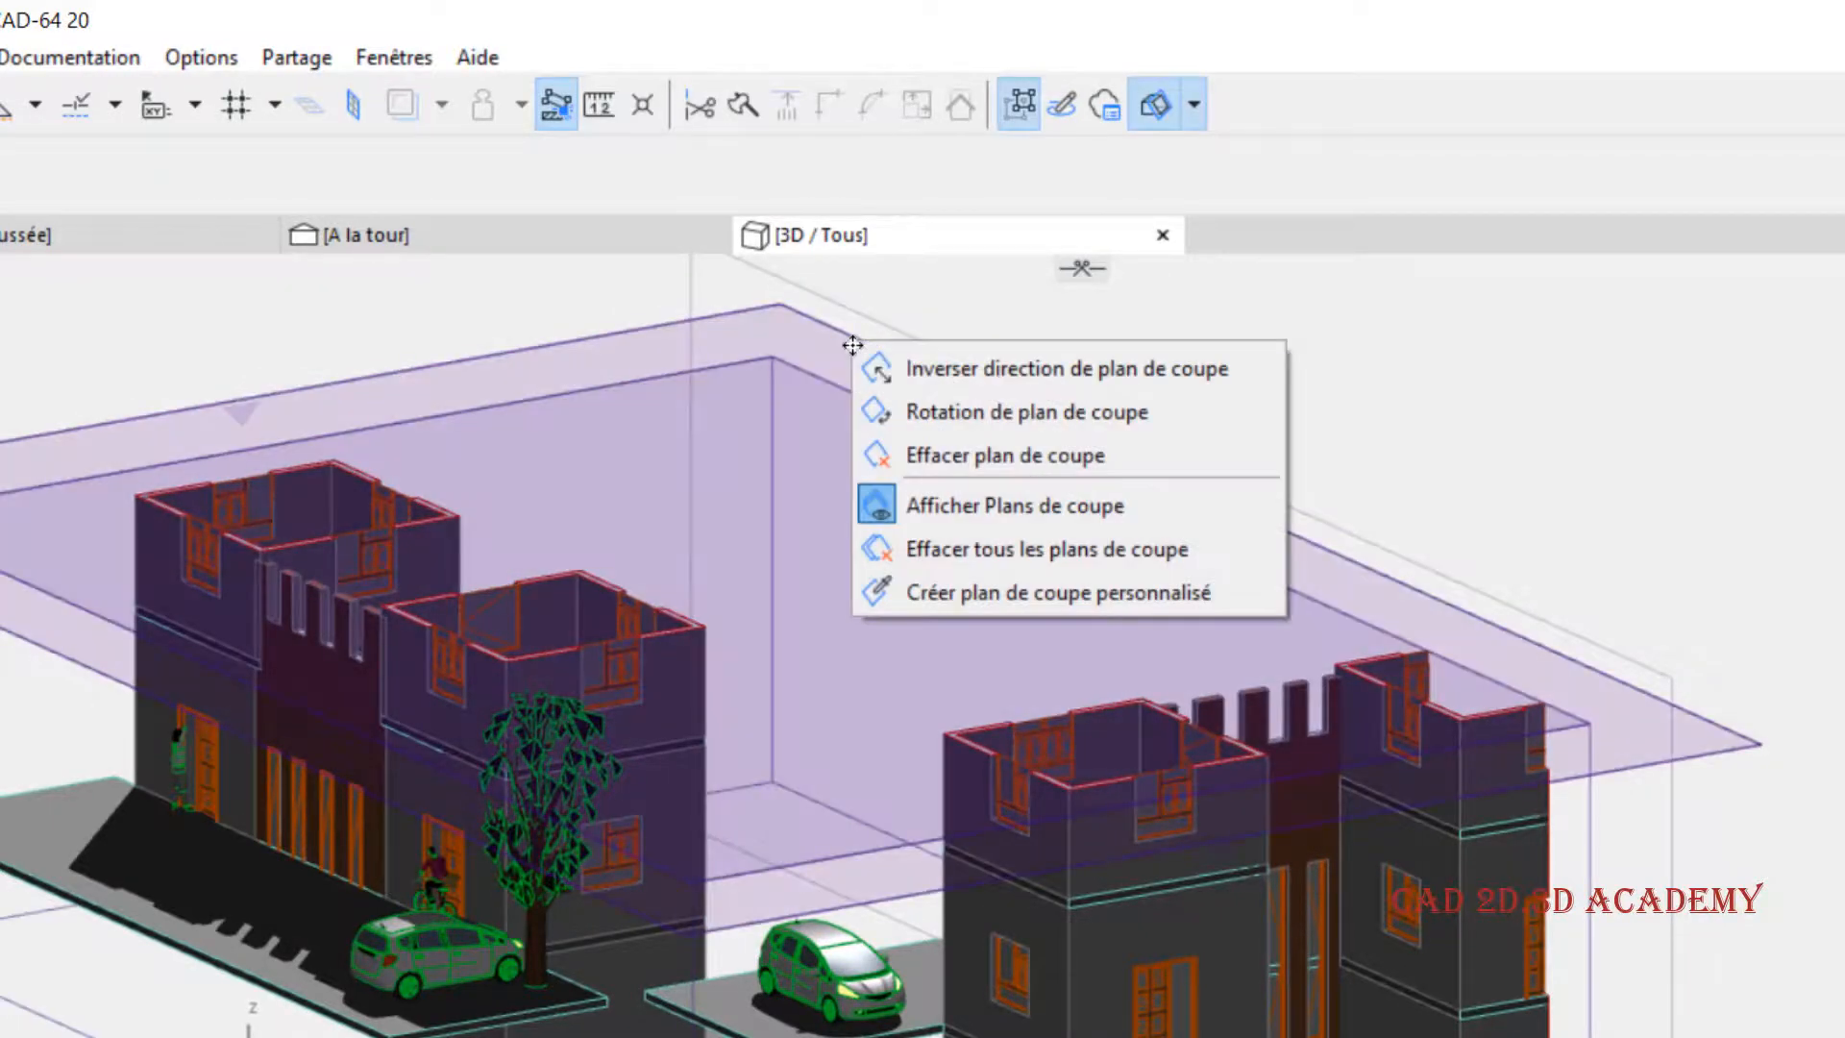
{"action": "left_click", "coordinate": [936, 411]}
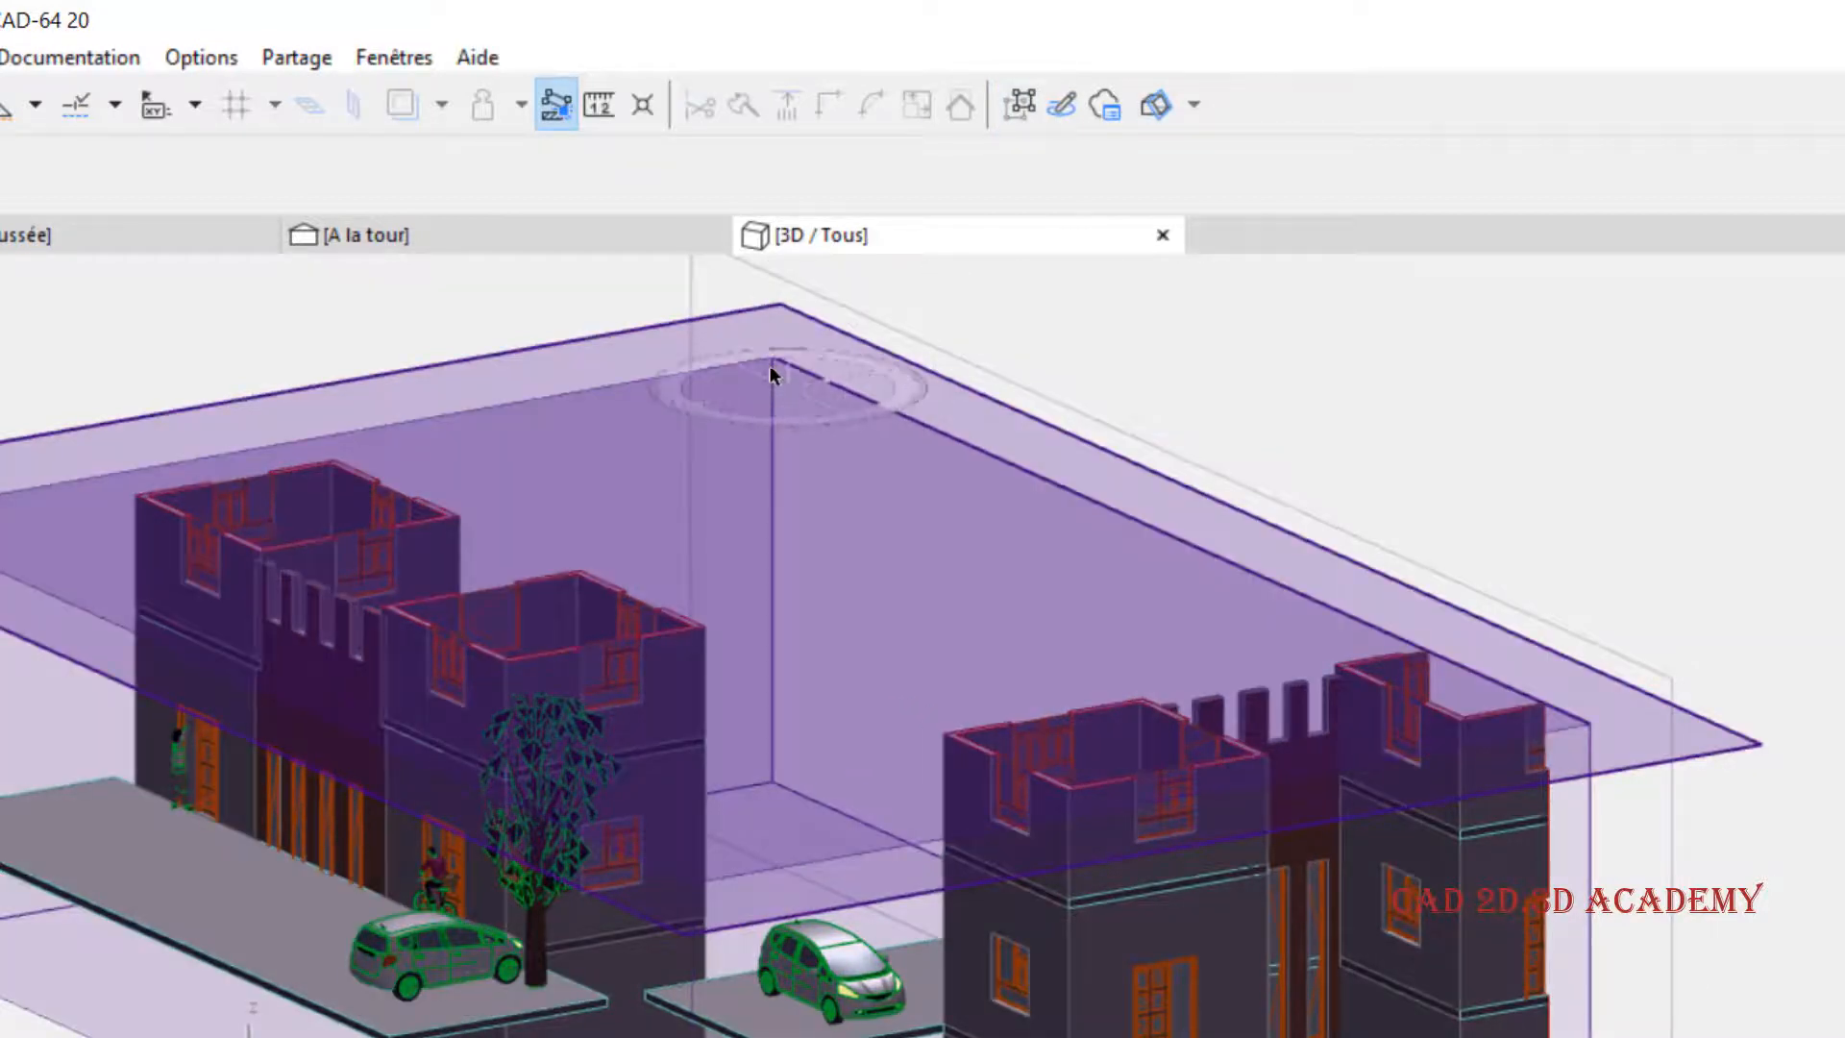
{"action": "left_click", "coordinate": [774, 360]}
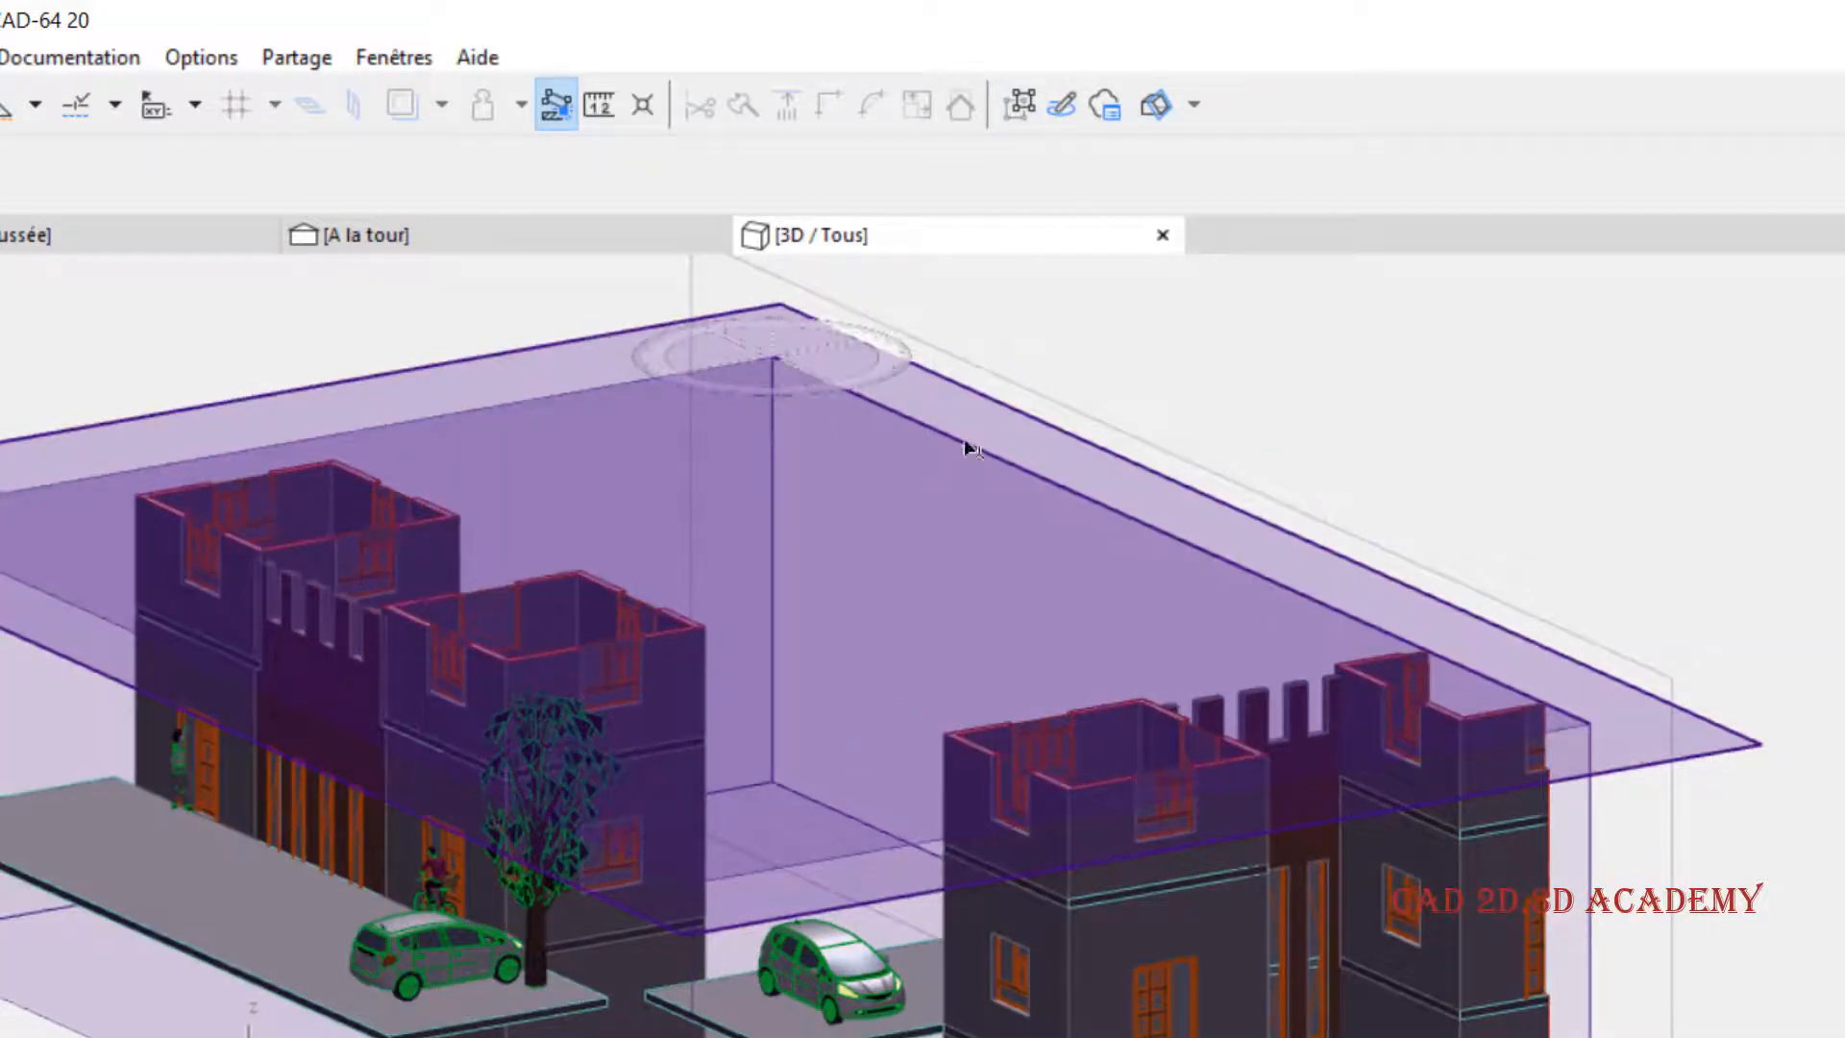
{"action": "left_click", "coordinate": [1585, 725]}
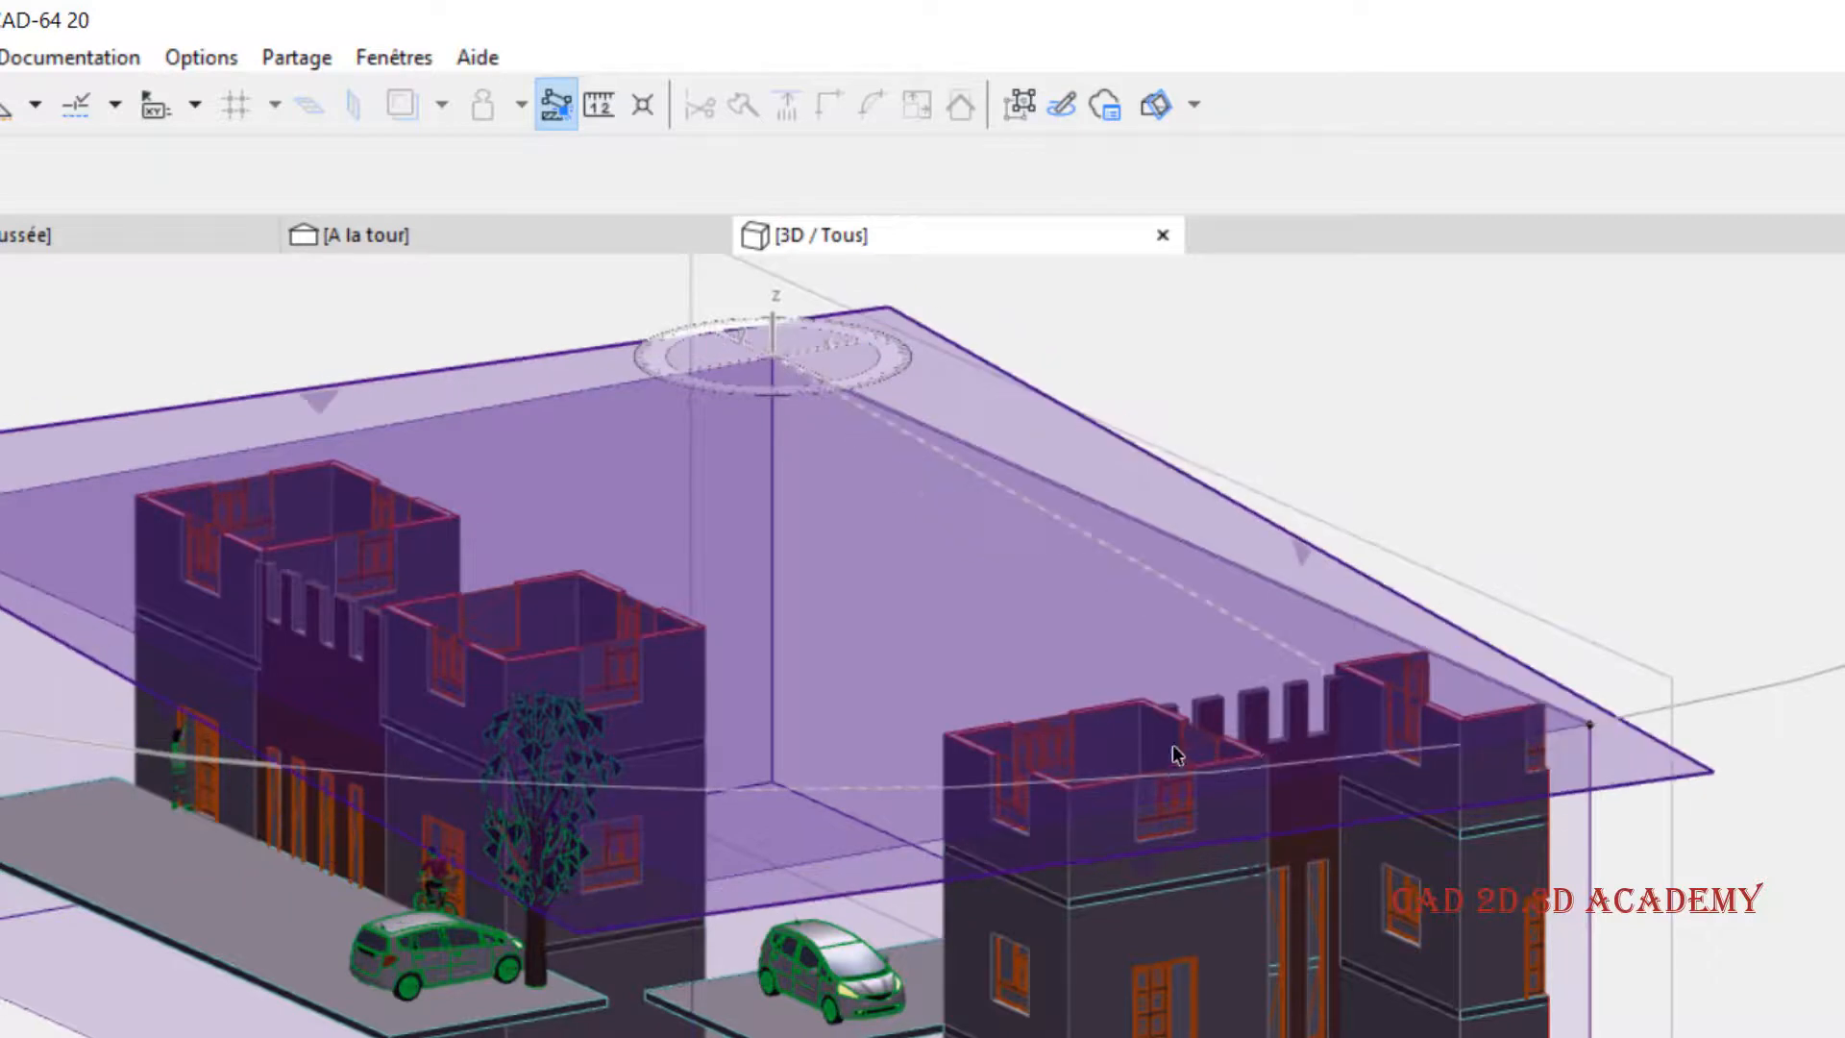
{"action": "left_click", "coordinate": [949, 713]}
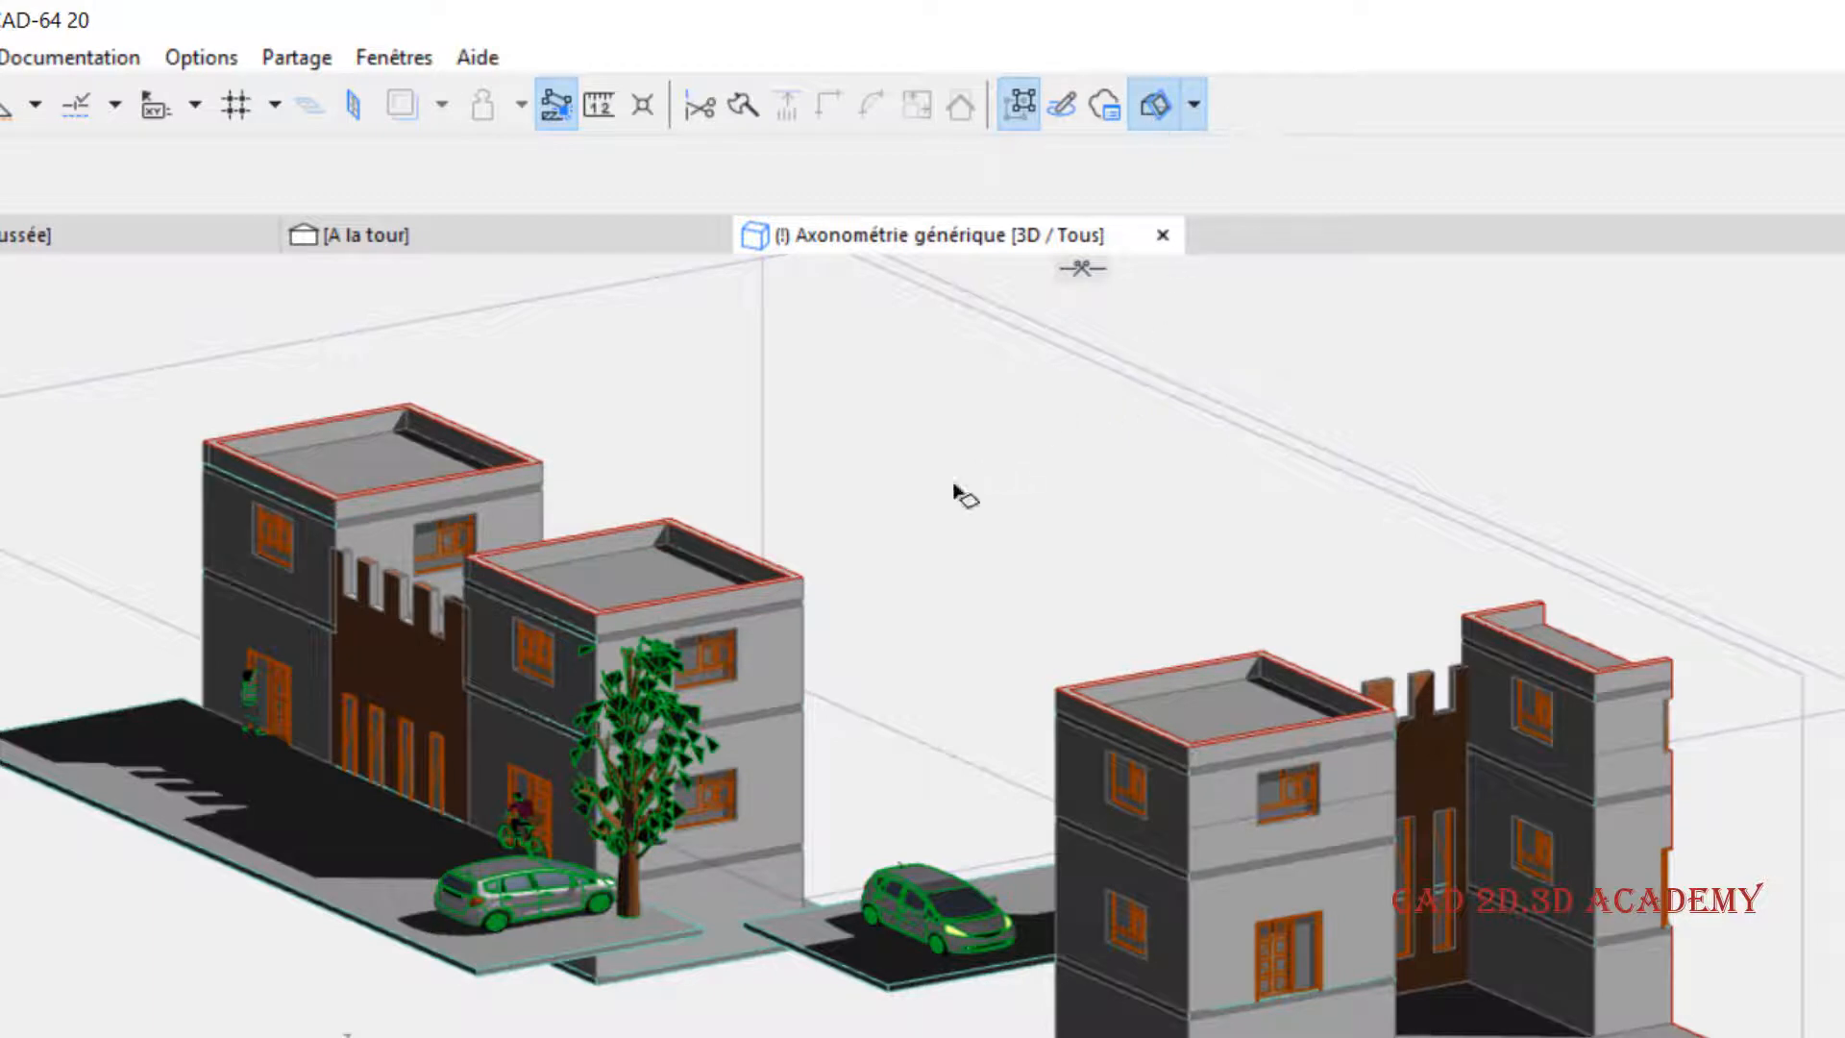
- Save the current cut 3D window settings to the Axonométrie générique view
{"action": "middle_click_drag", "start_coordinate": [1005, 486], "coordinate": [1026, 516]}
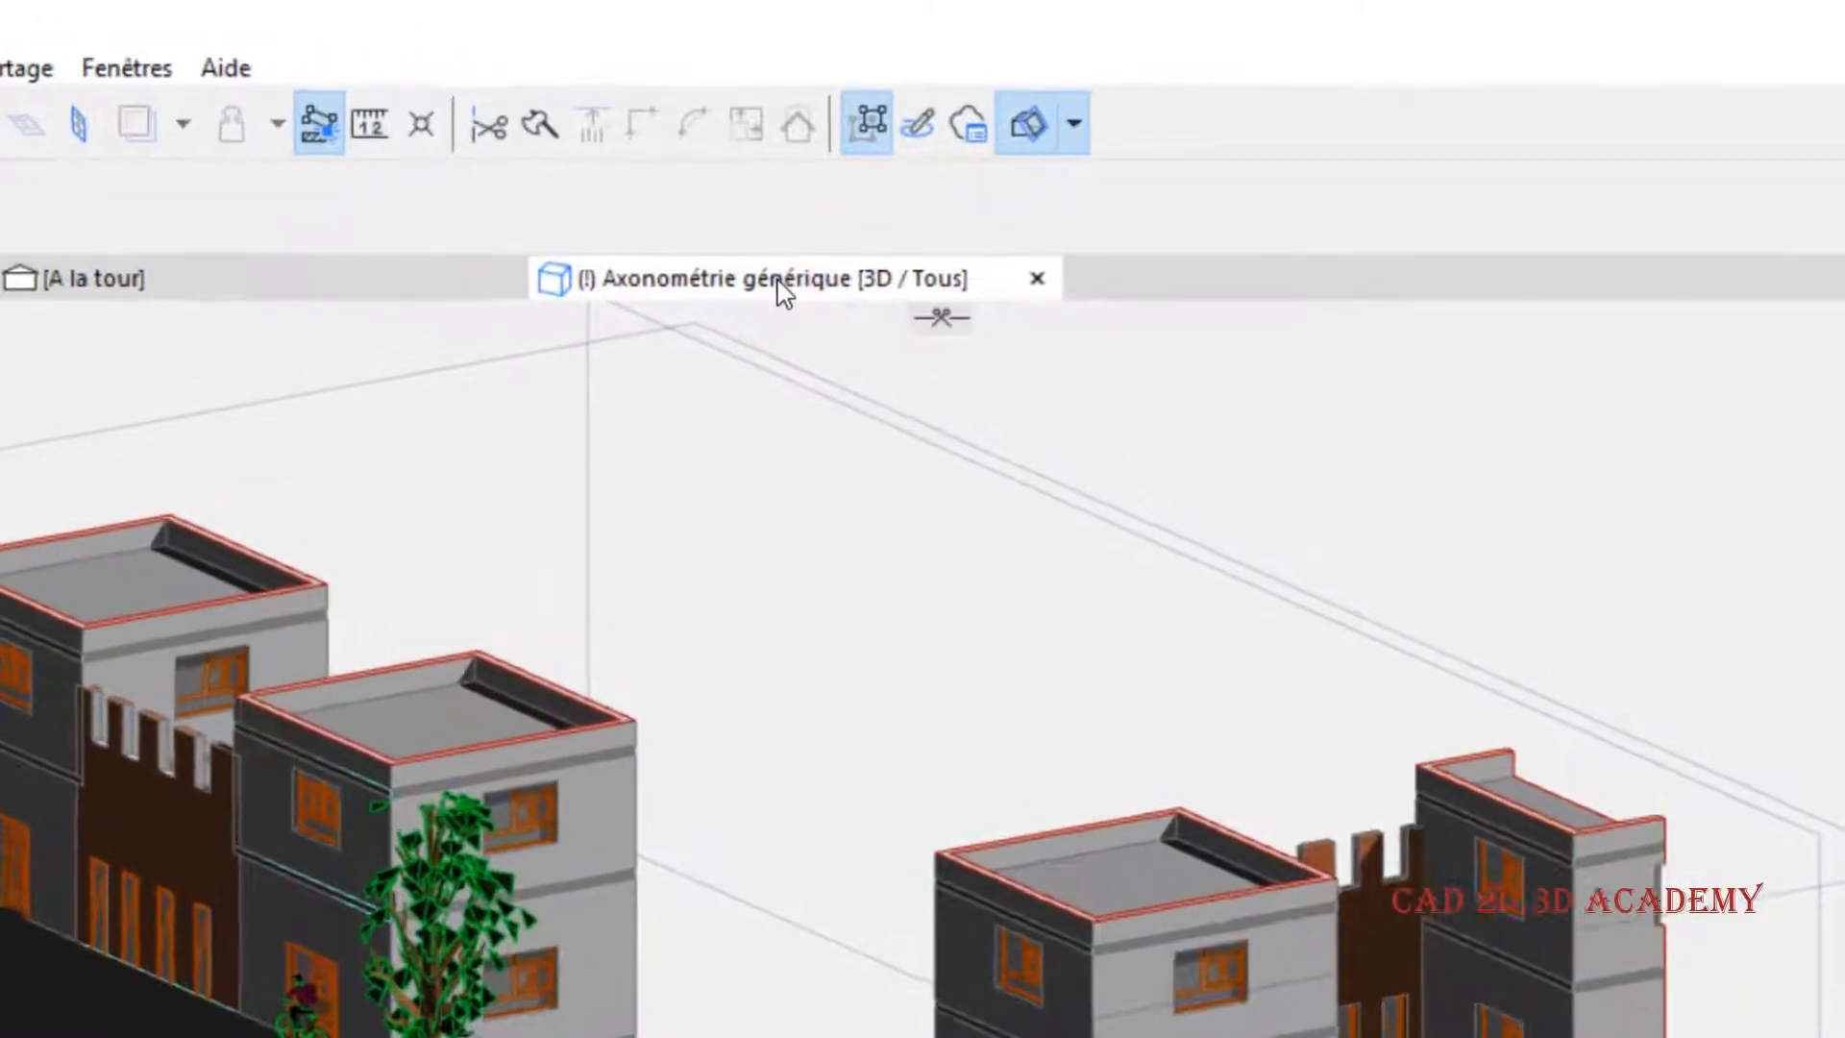
{"action": "right_click", "coordinate": [944, 237]}
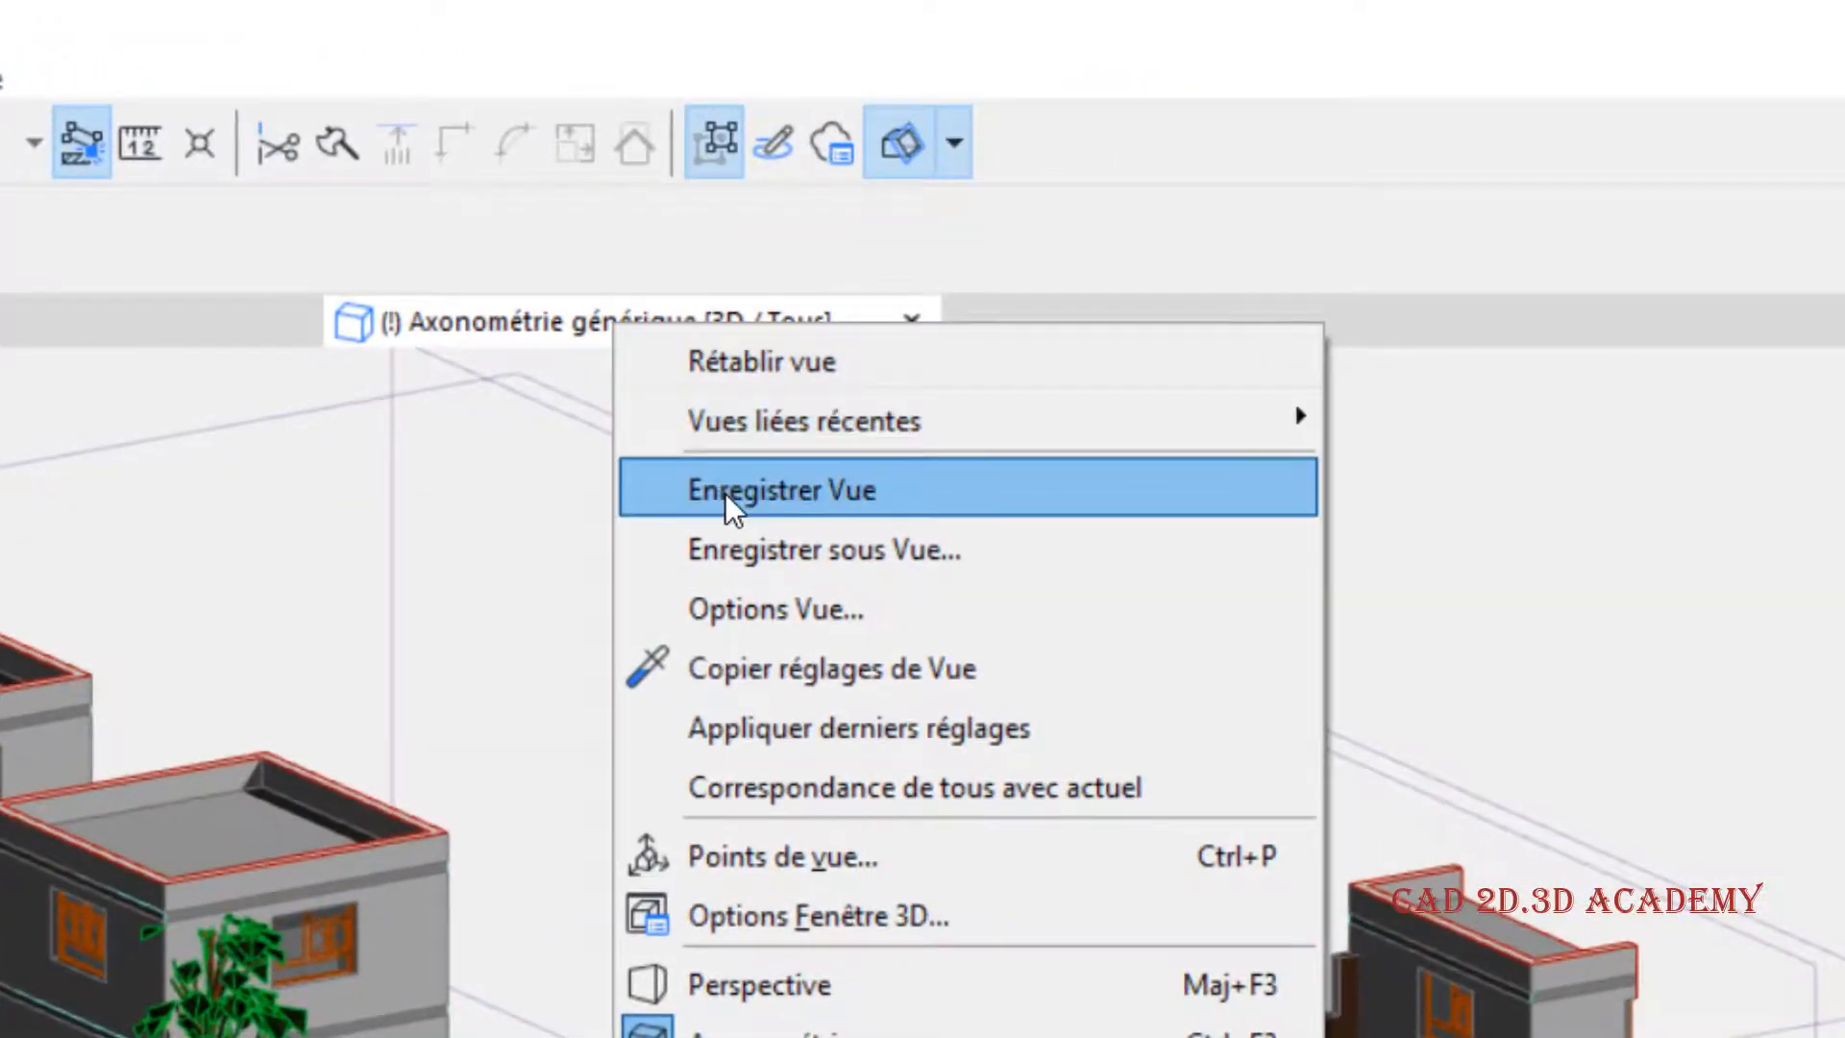
{"action": "left_click", "coordinate": [817, 487]}
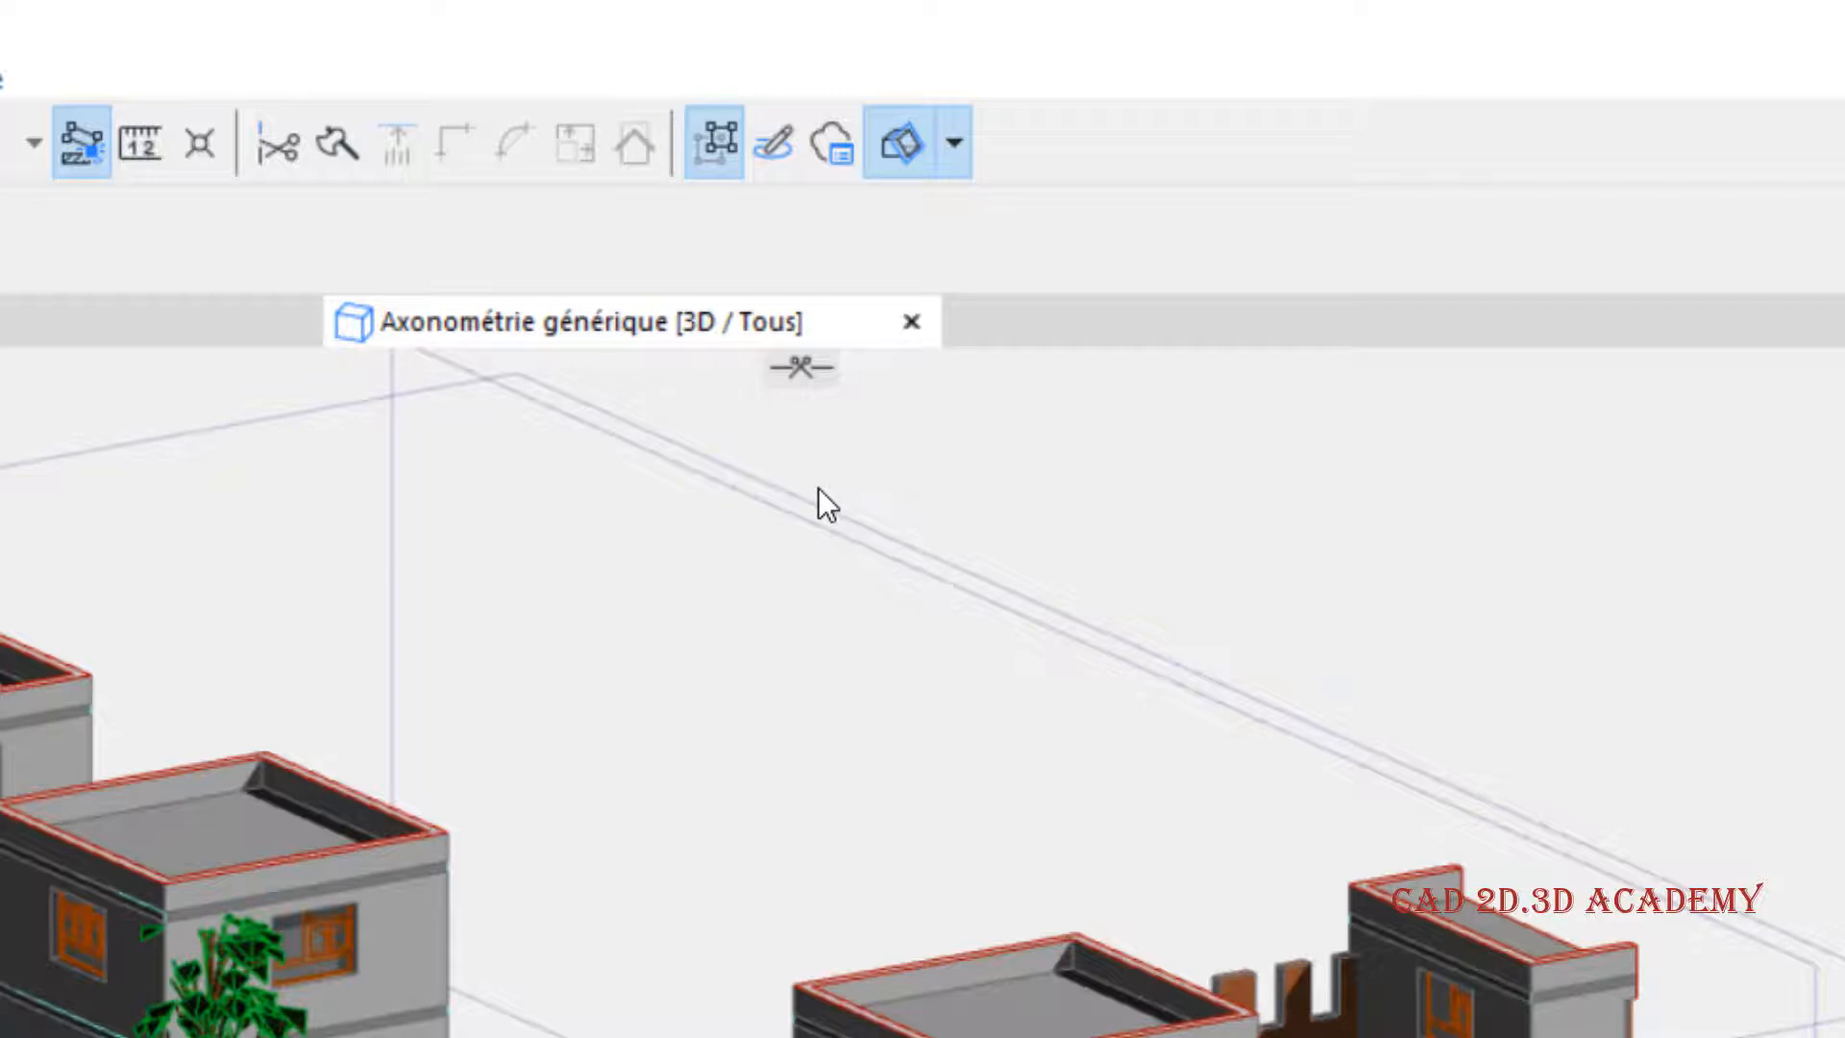
- Review the ID and name choices in the Axonométrie générique view options, keeping both on Par Plan du Projet
{"action": "right_click", "coordinate": [578, 321]}
{"action": "mouse_move", "coordinate": [707, 367]}
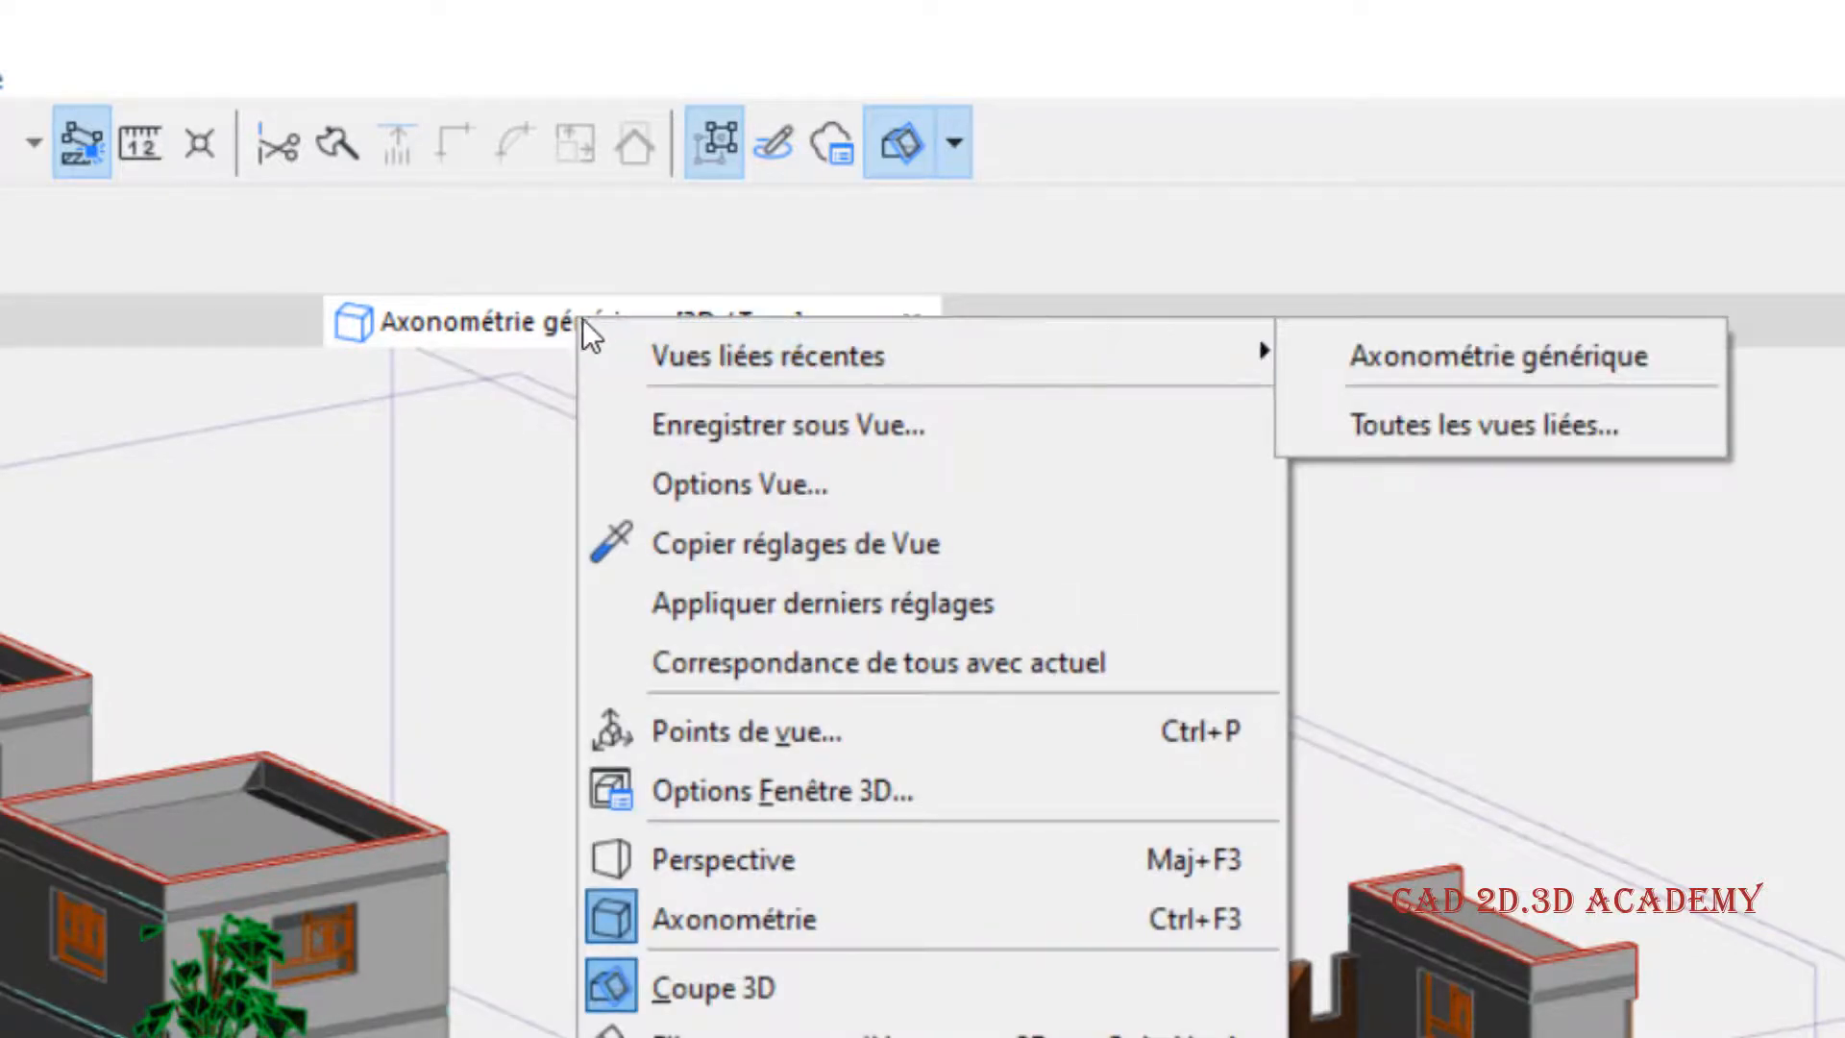
{"action": "left_click", "coordinate": [815, 481]}
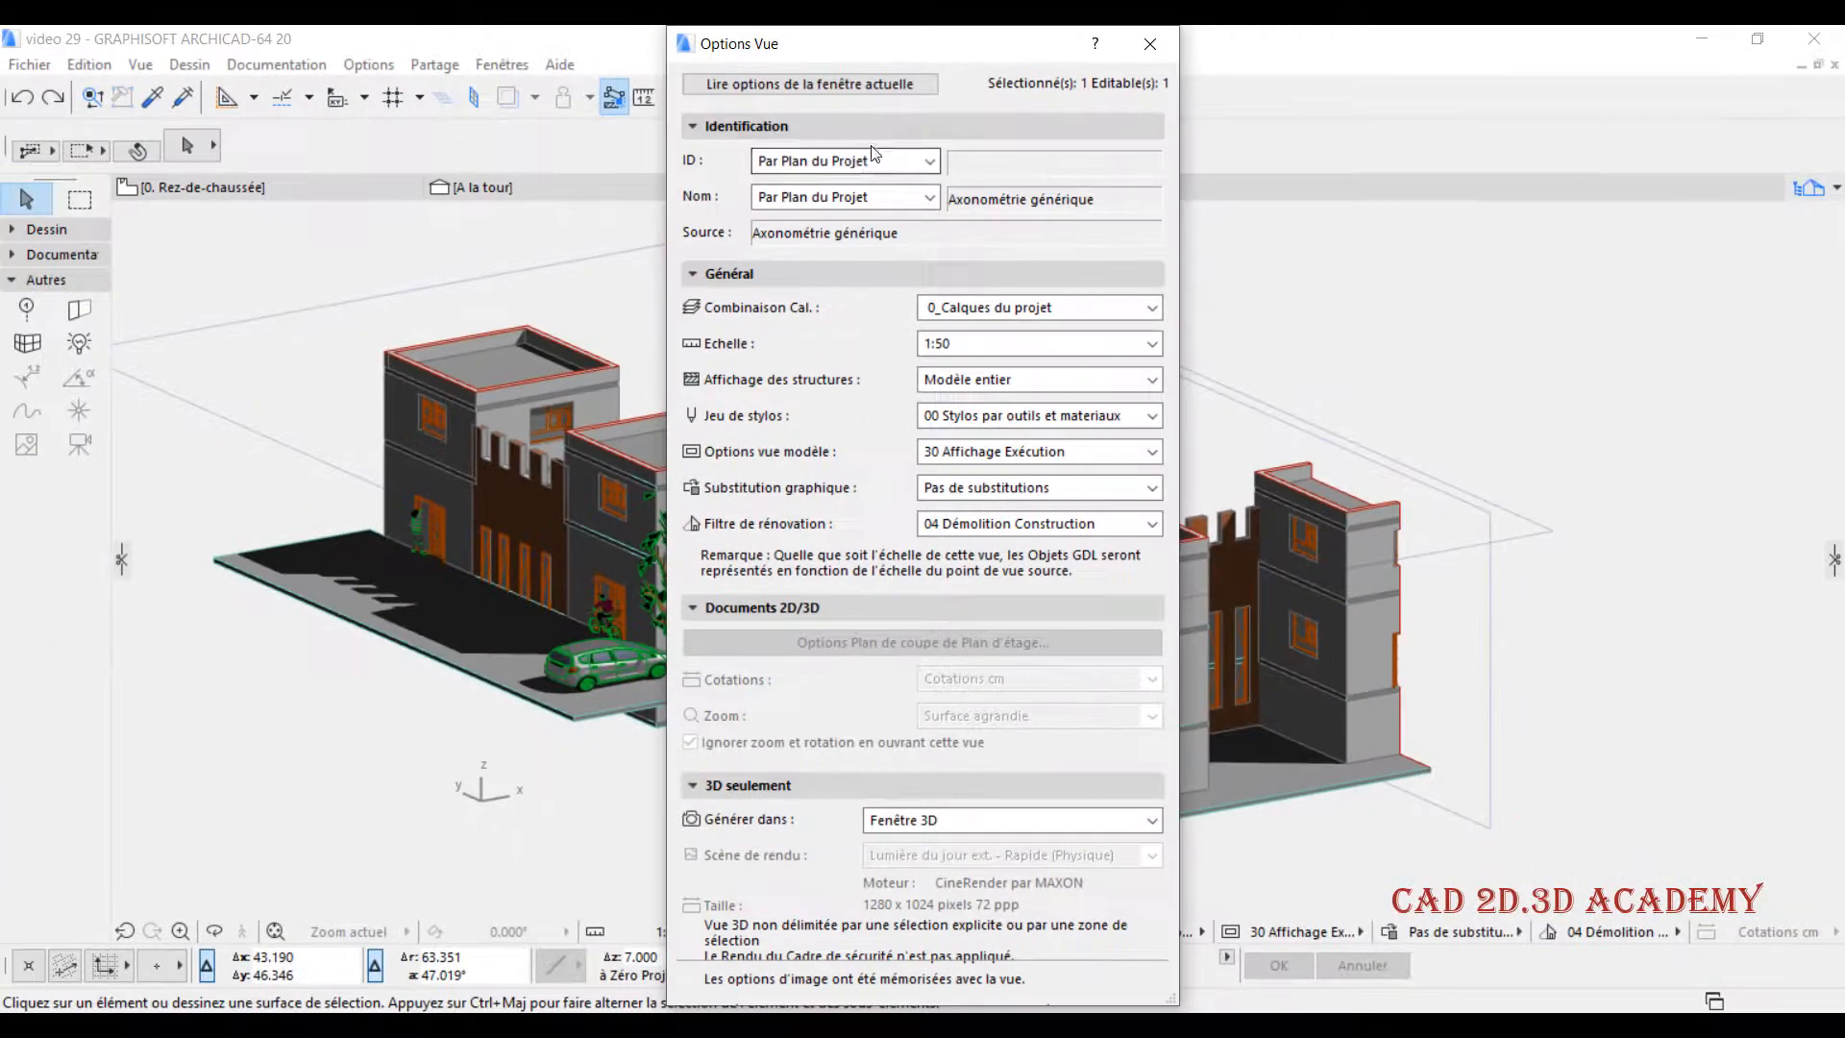
{"action": "left_click", "coordinate": [756, 209]}
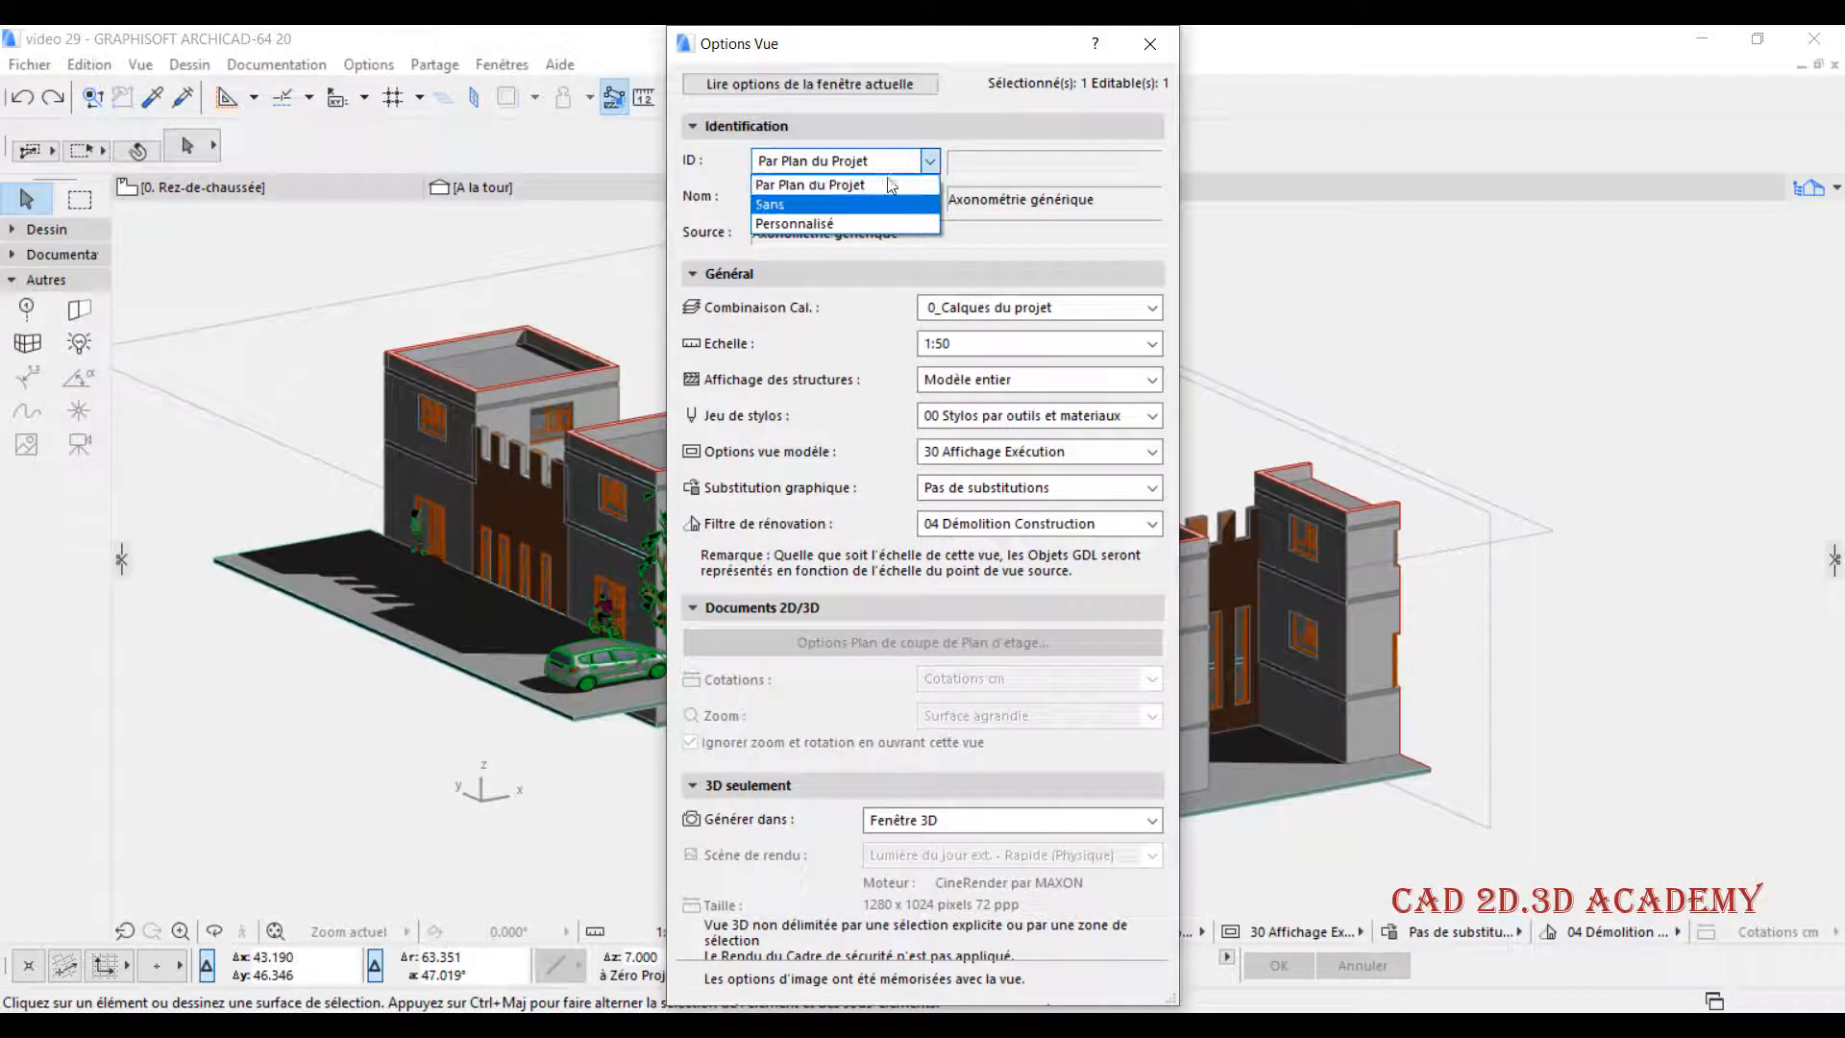
{"action": "left_click", "coordinate": [889, 162]}
{"action": "left_click", "coordinate": [850, 202]}
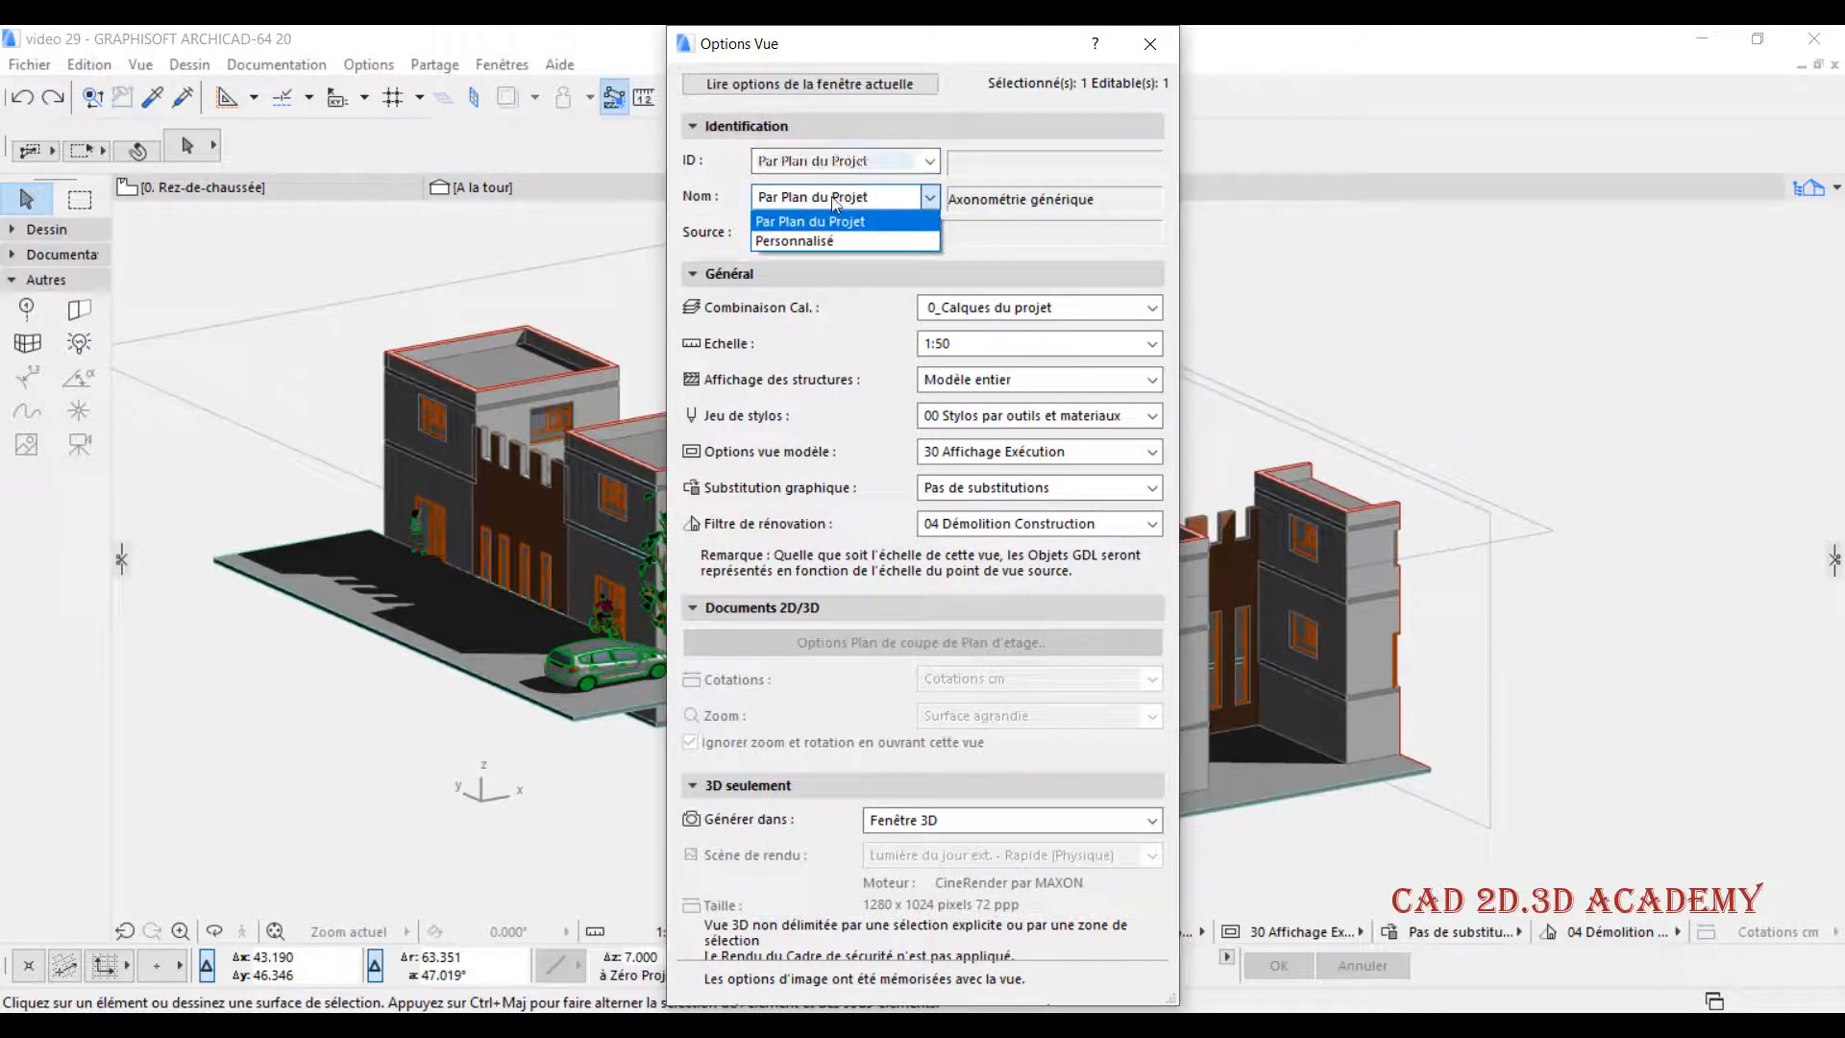
{"action": "left_click", "coordinate": [857, 199]}
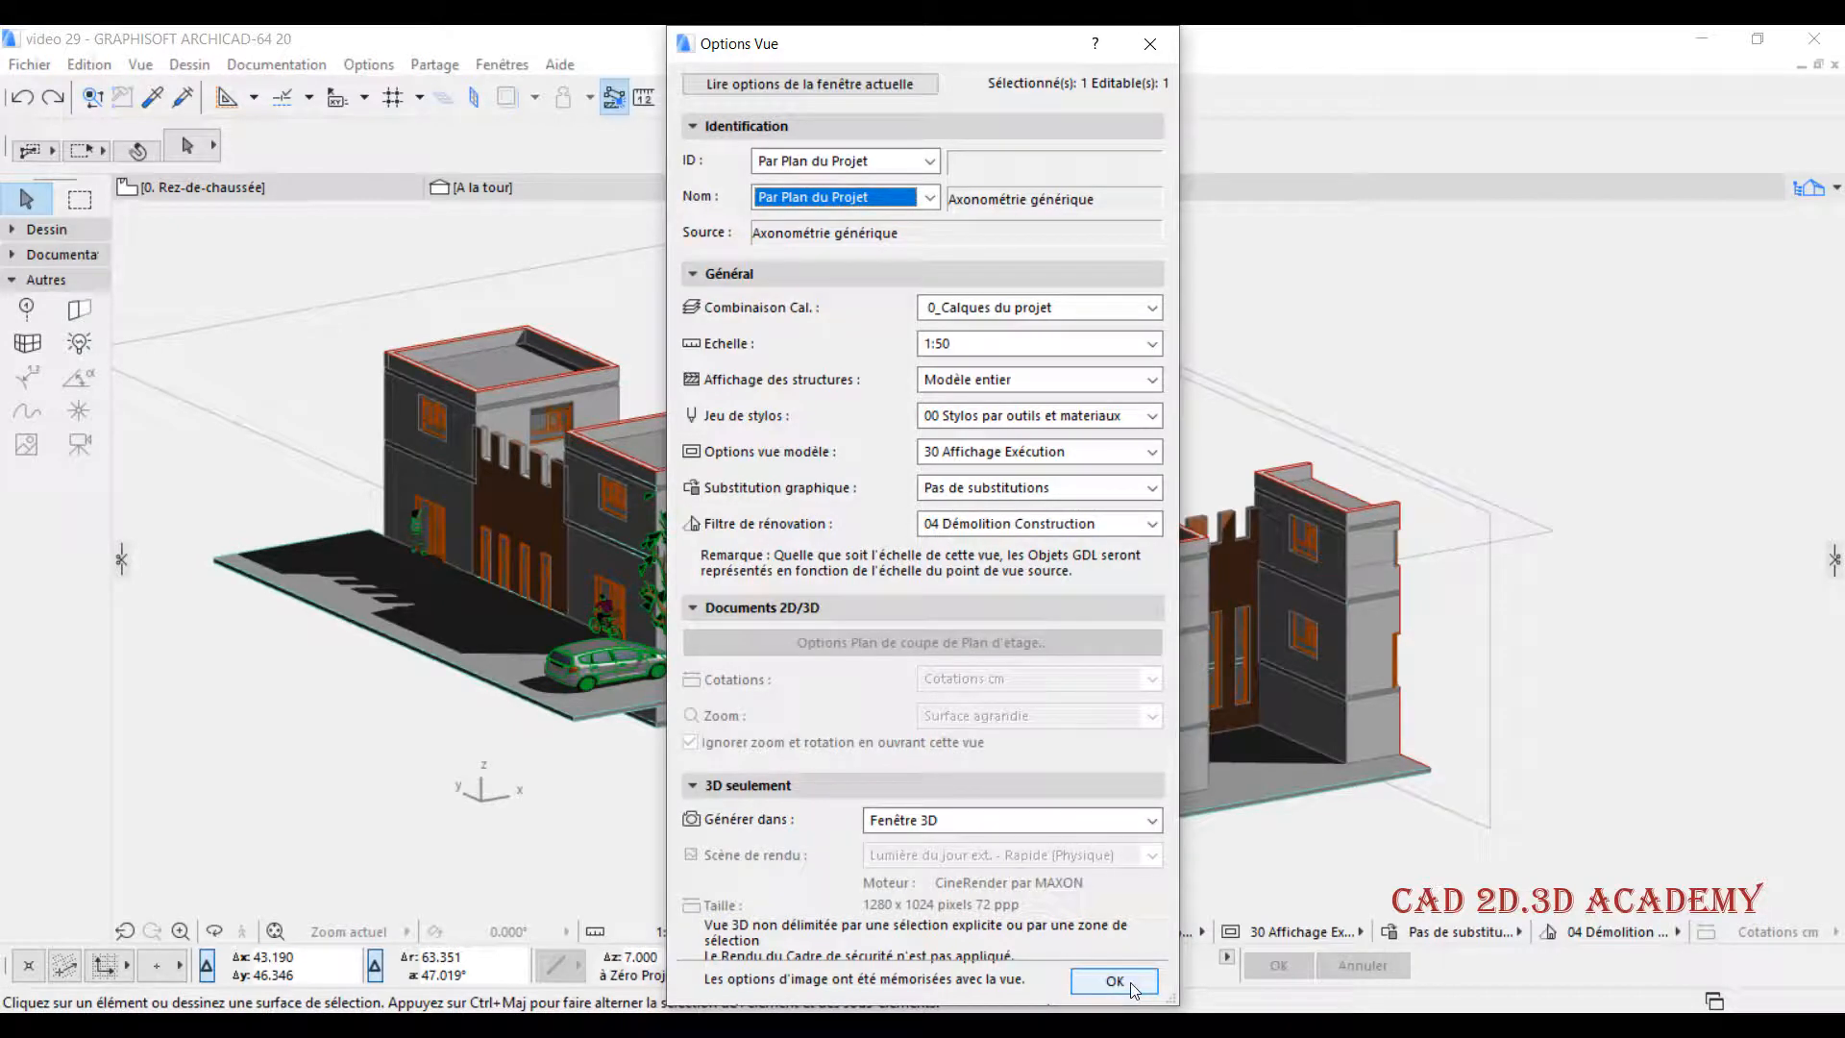
{"action": "left_click", "coordinate": [1131, 982]}
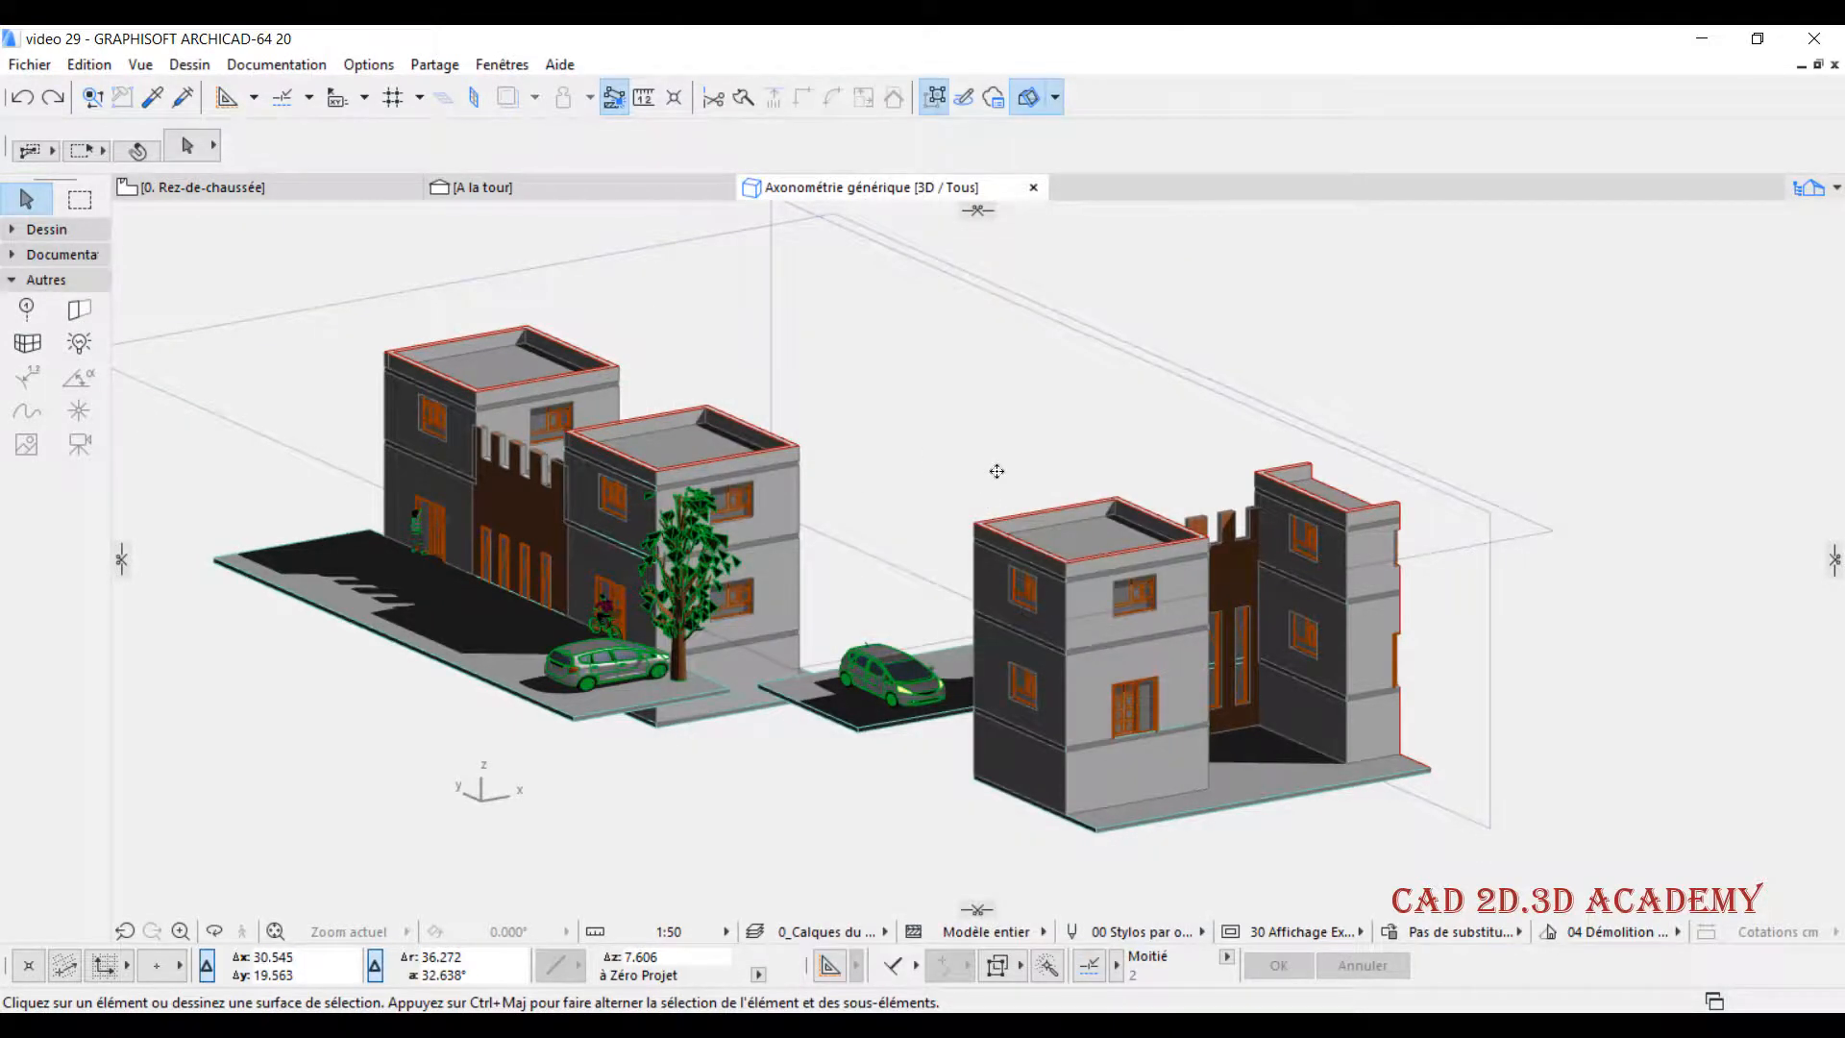
- Switch to the Rez-de-chaussée floor plan
{"action": "left_click", "coordinate": [204, 188]}
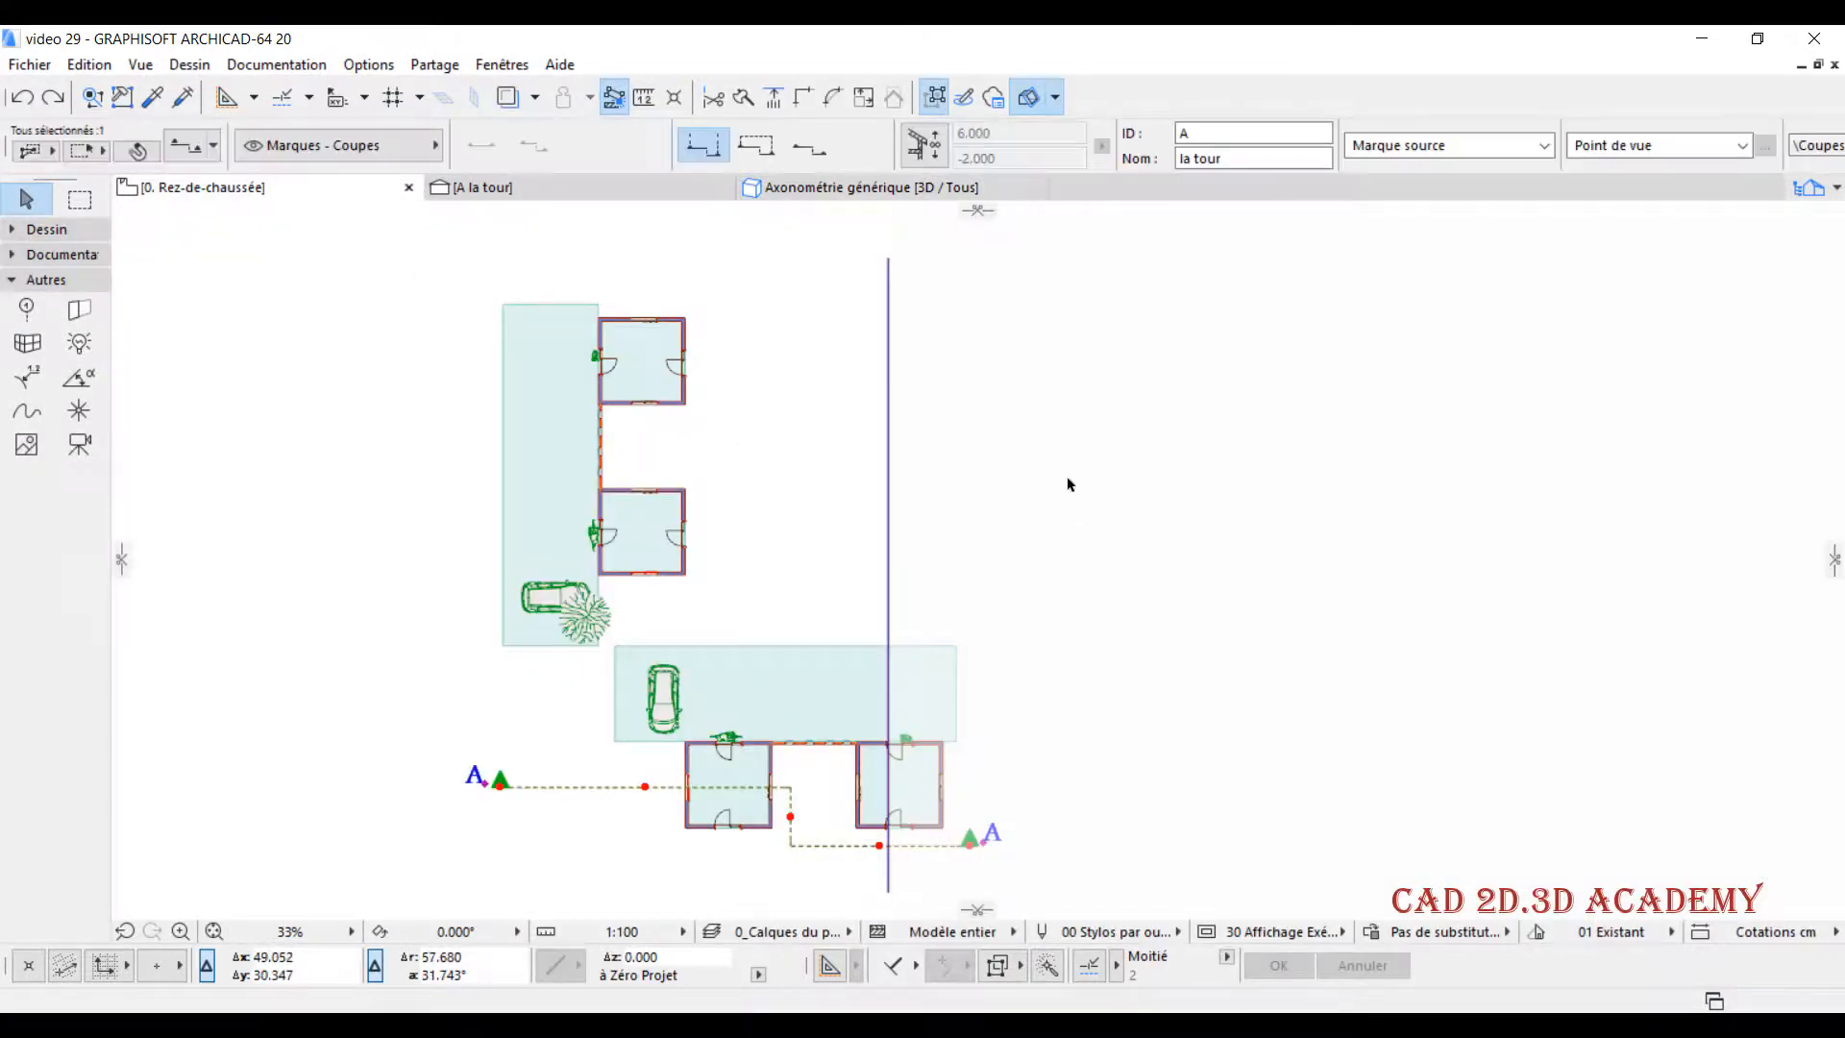
- Deselect the section marker on the floor plan and return to the Axonométrie générique 3D view
{"action": "scroll", "coordinate": [1047, 463], "scroll_direction": "down", "scroll_amount": 1}
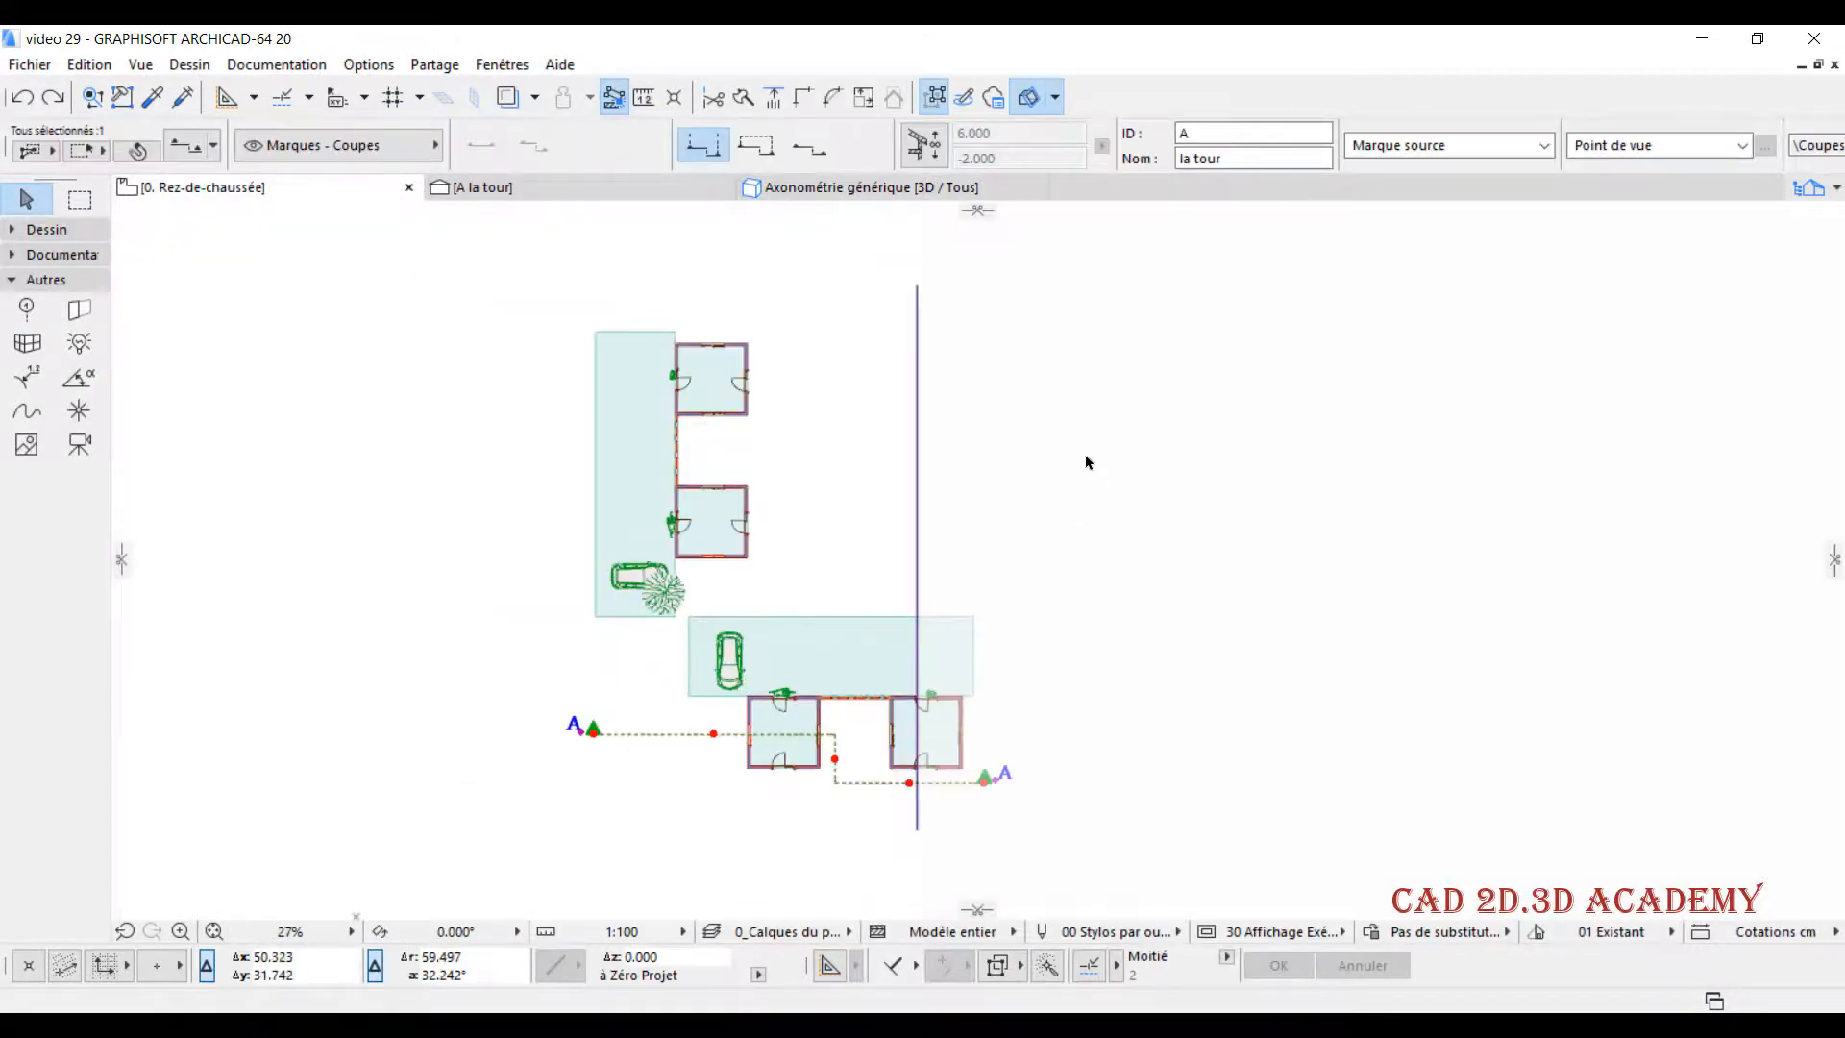
{"action": "left_click", "coordinate": [1084, 462]}
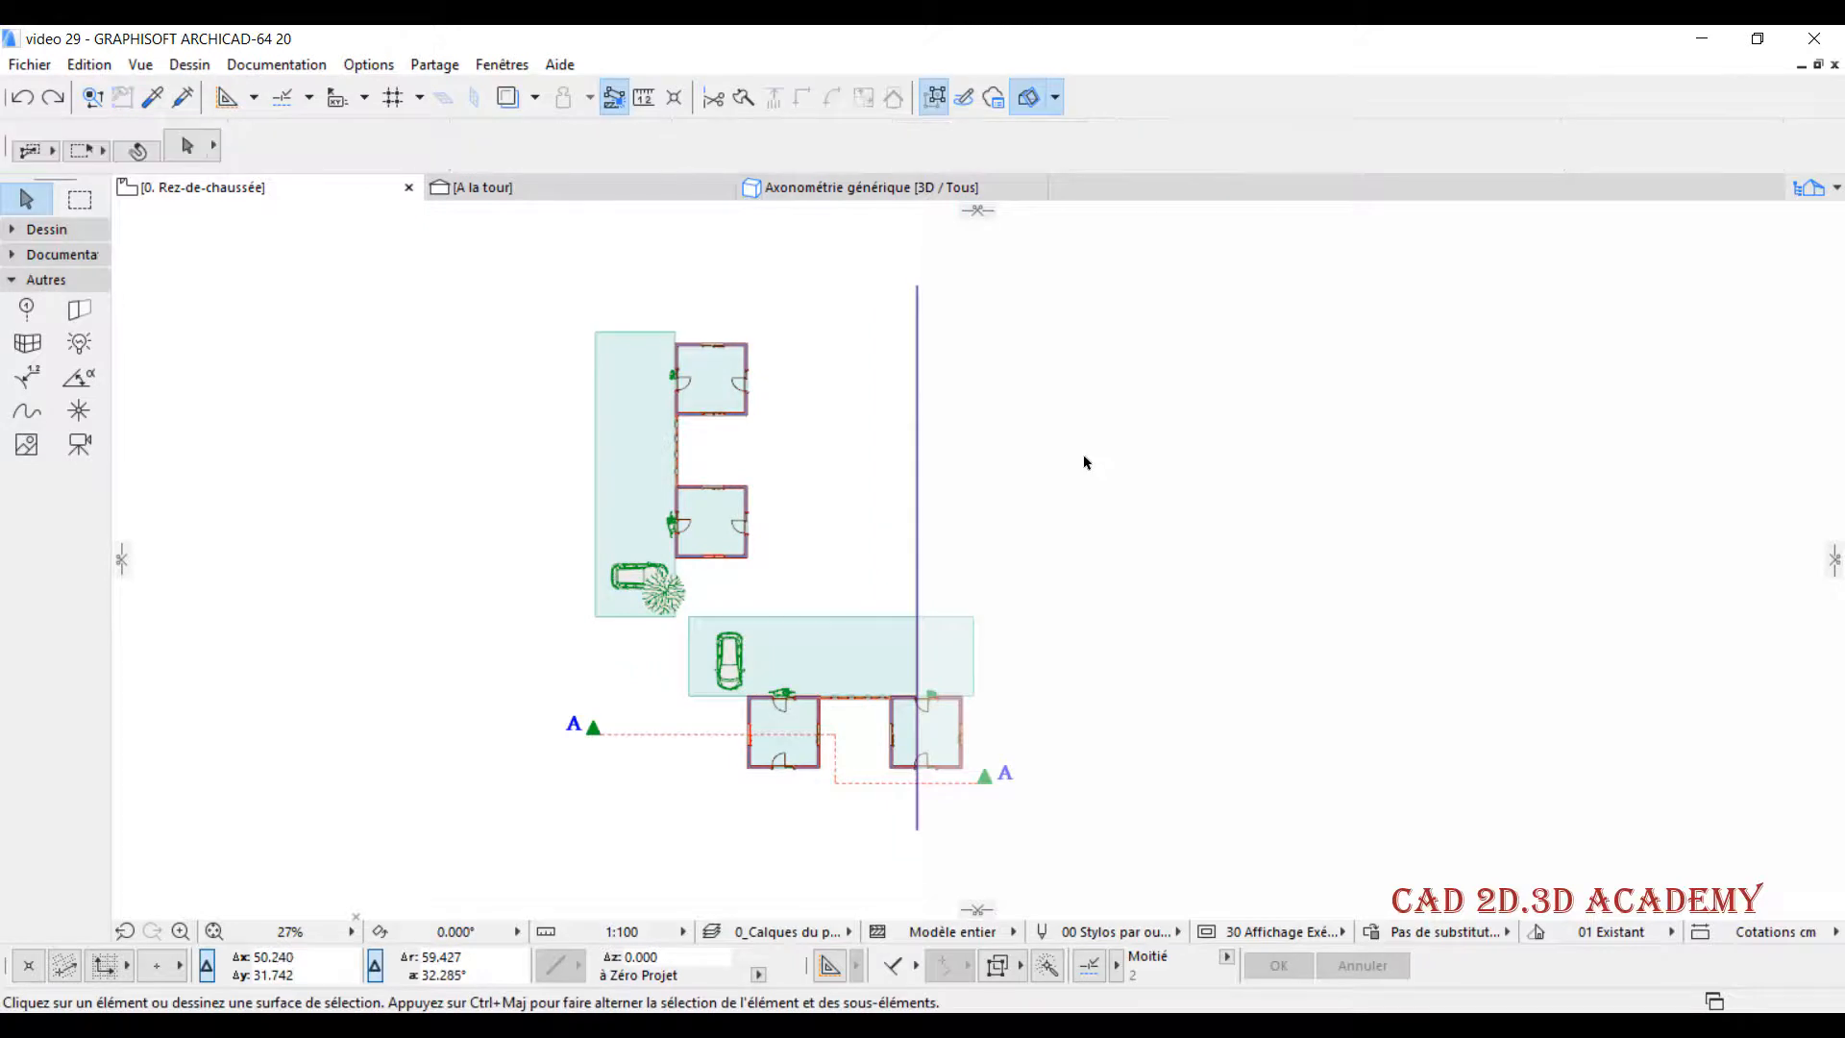
{"action": "left_click", "coordinate": [876, 190]}
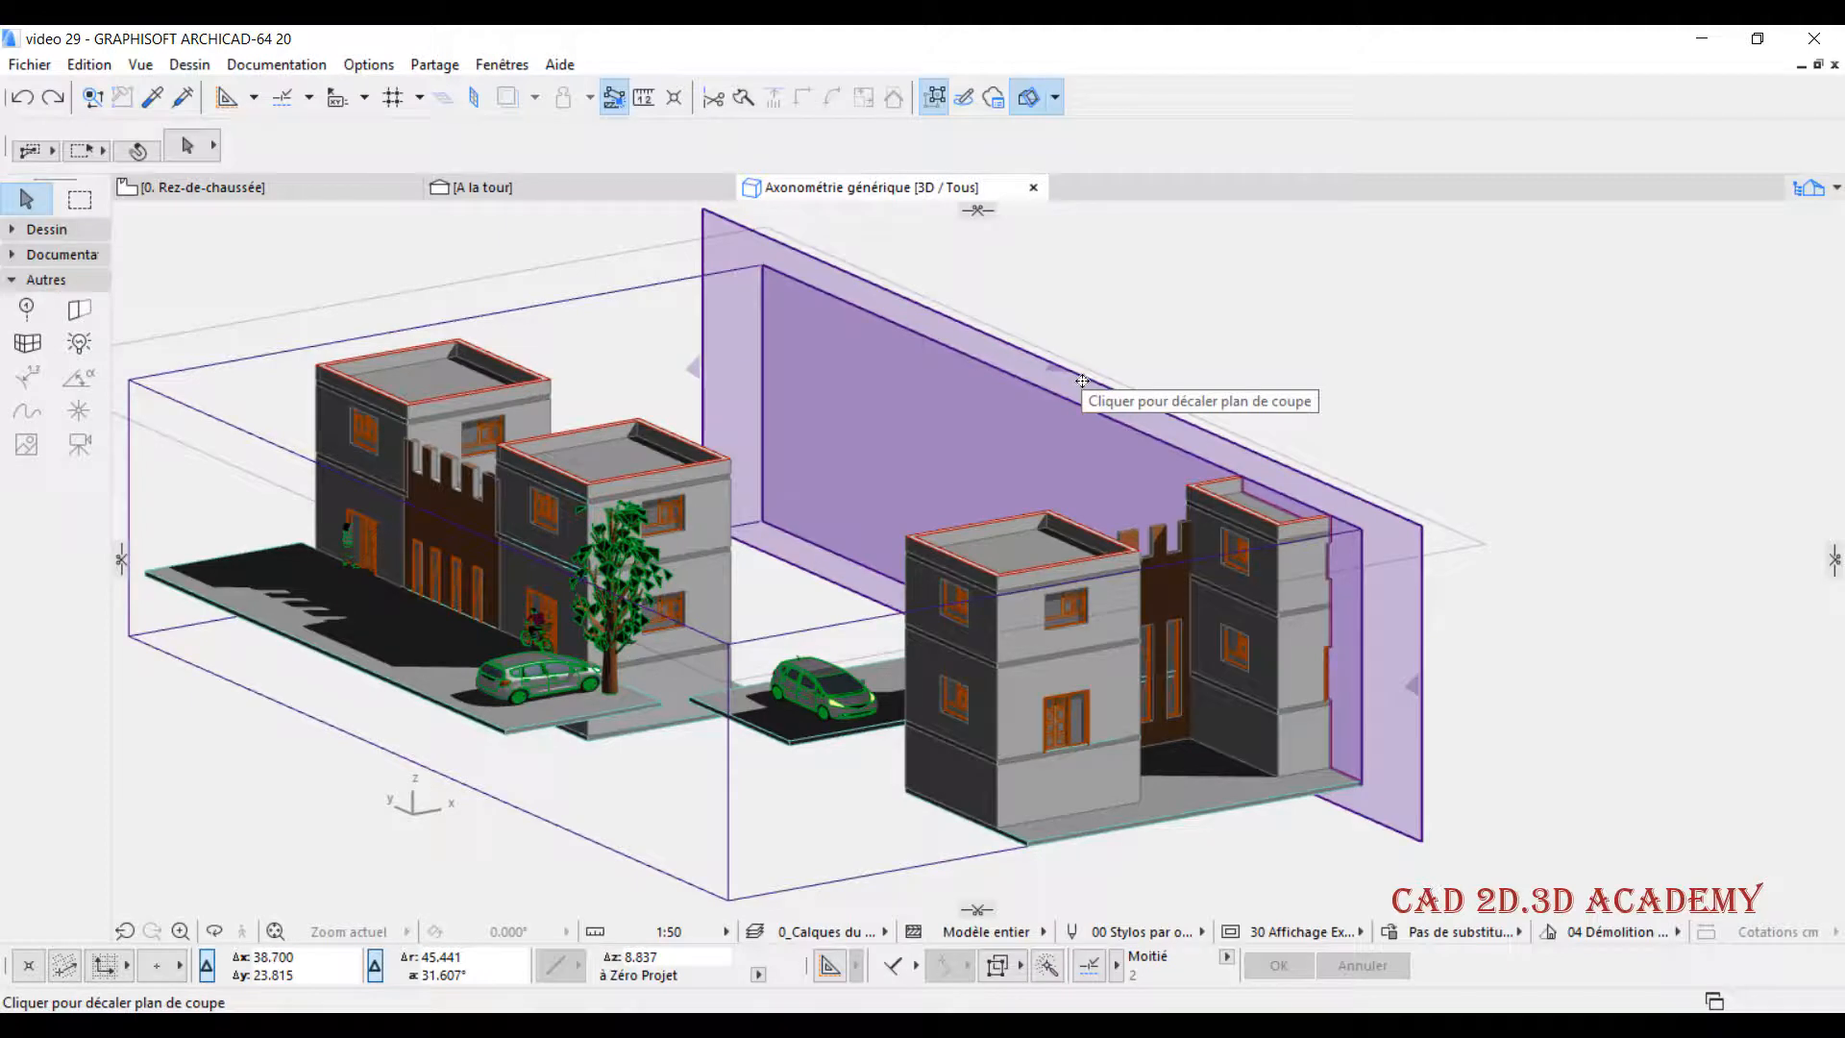
- Open the 3D element filter and cut settings and set the cut surface display to Autre
{"action": "left_click", "coordinate": [1028, 94]}
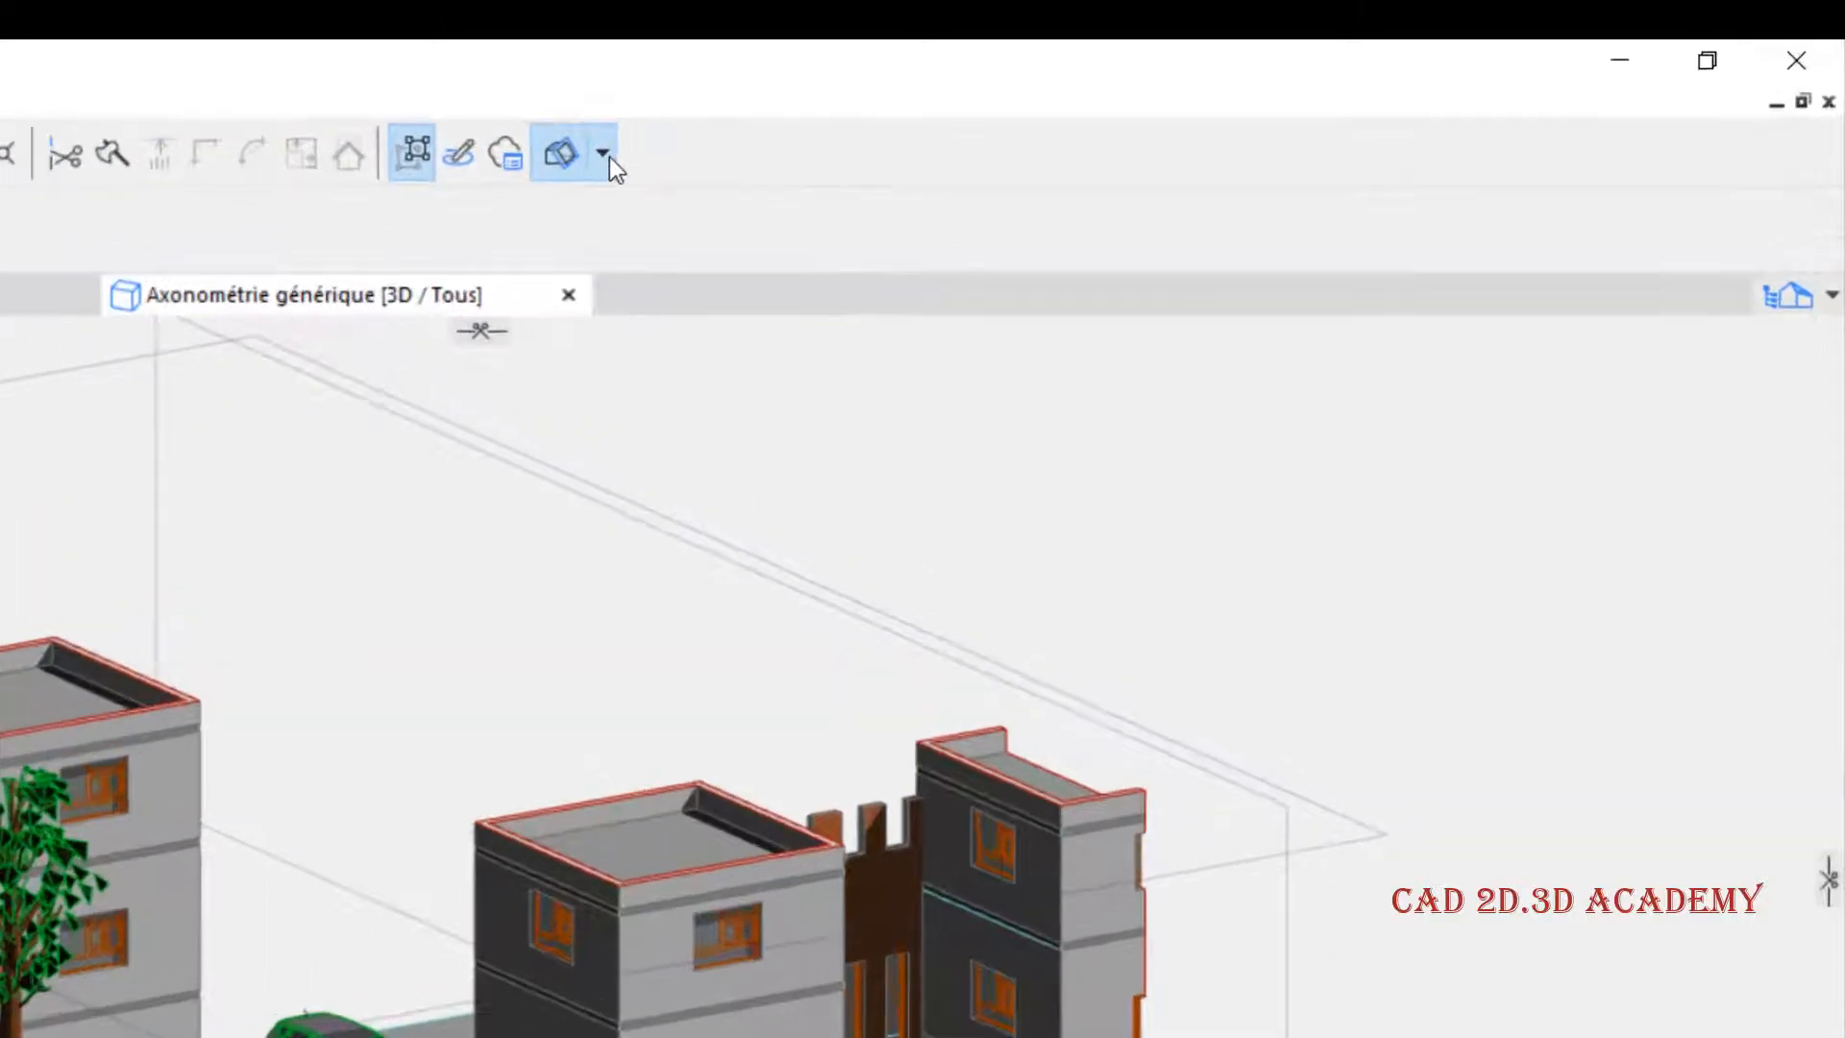
{"action": "left_click", "coordinate": [1055, 97]}
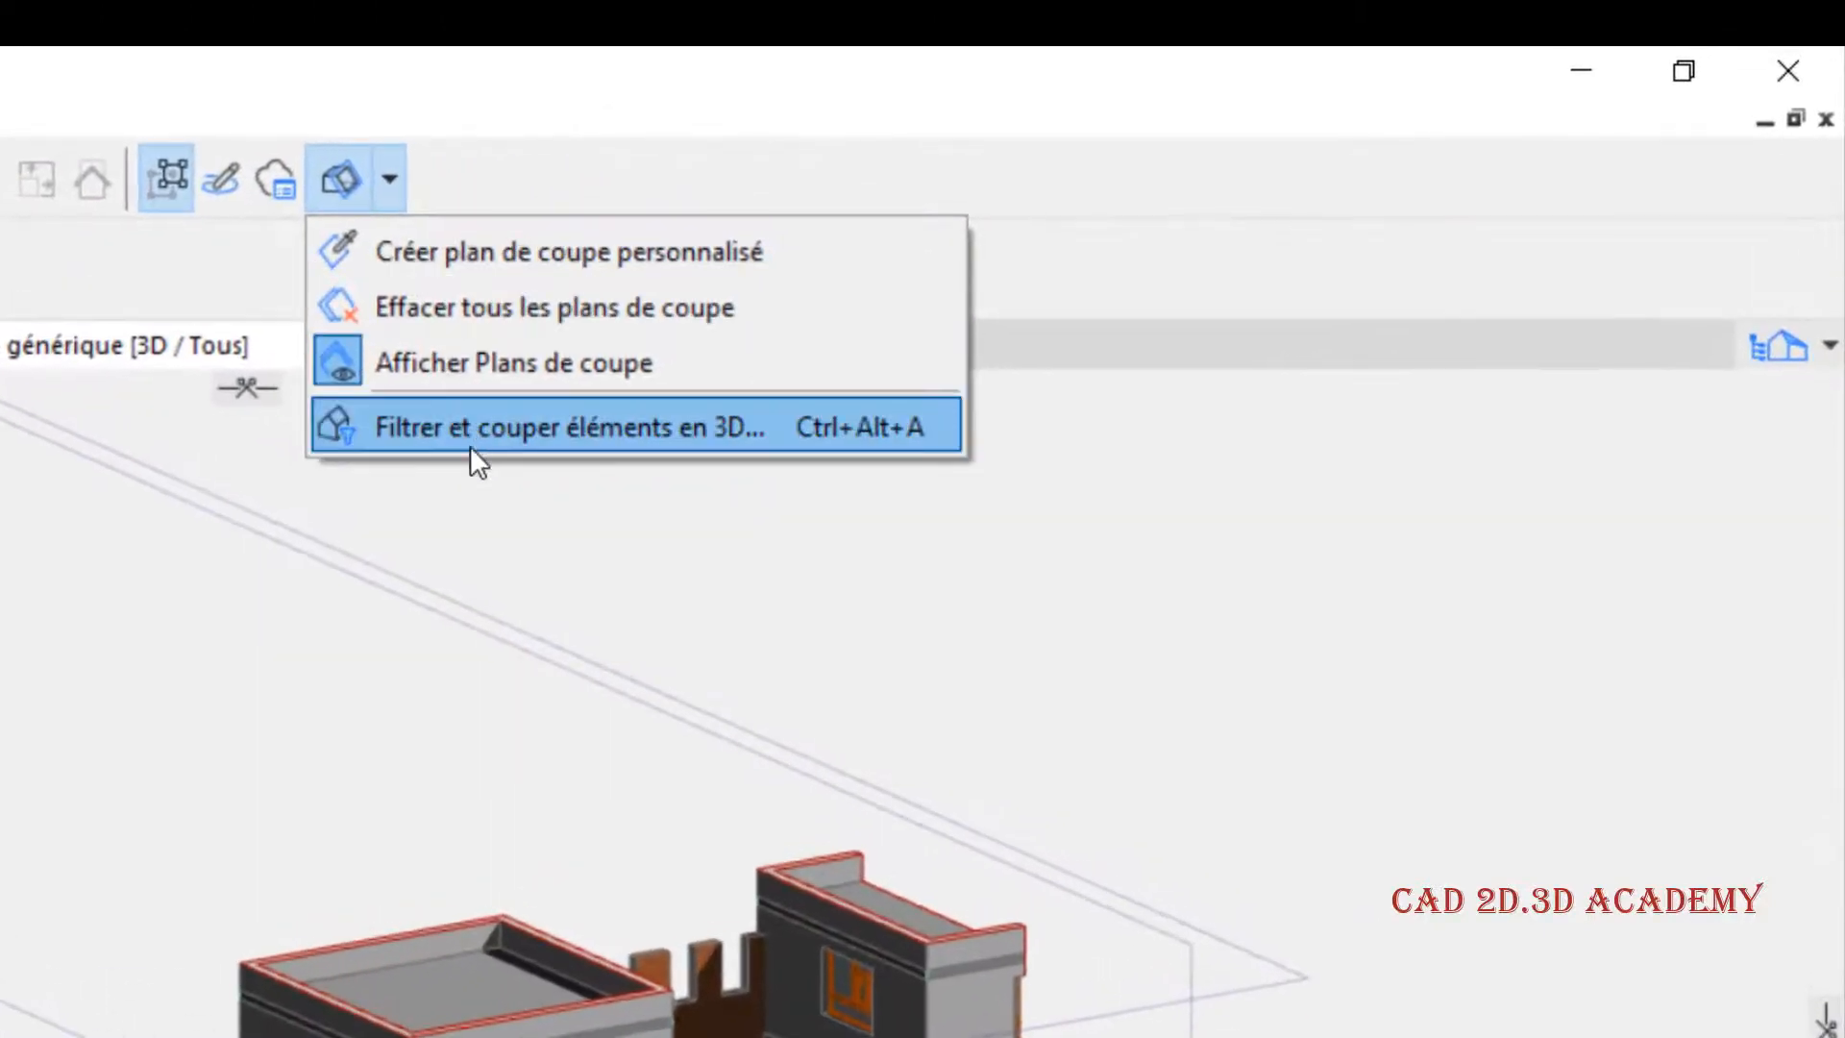
{"action": "left_click", "coordinate": [517, 428]}
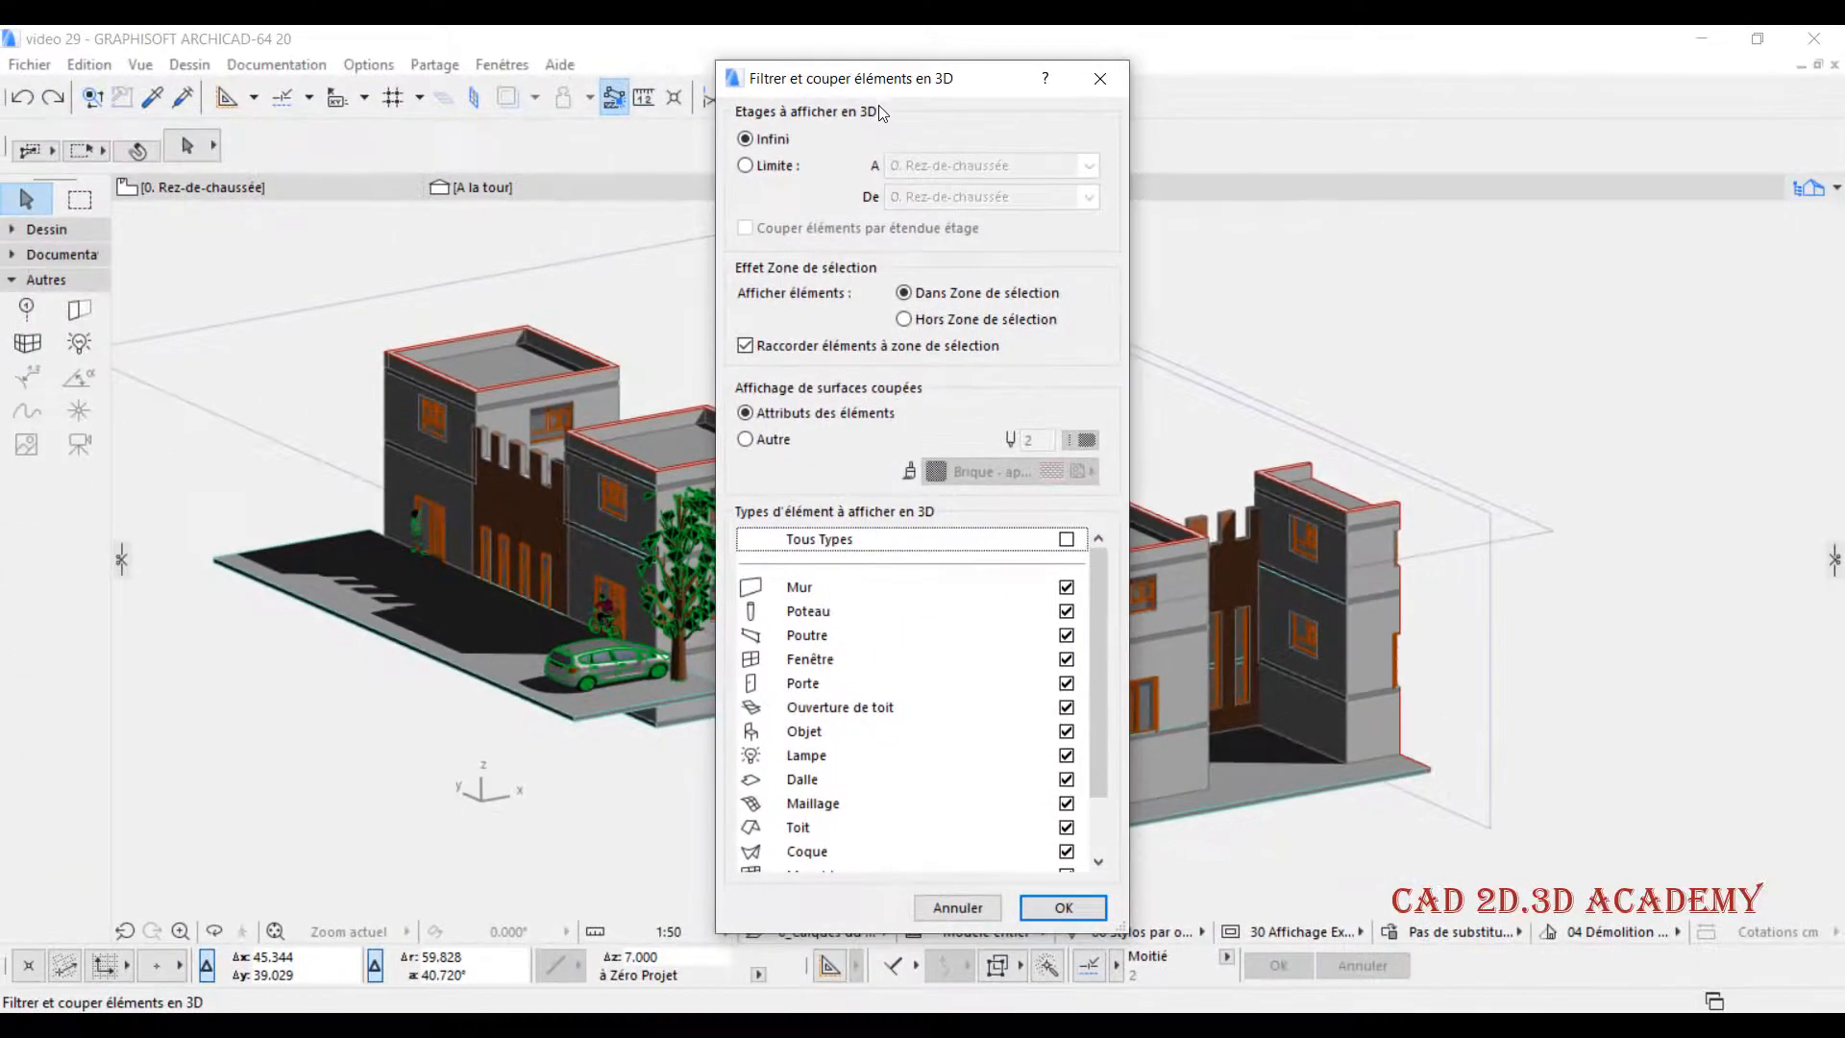
{"action": "left_click_drag", "start_coordinate": [932, 87], "coordinate": [1023, 53]}
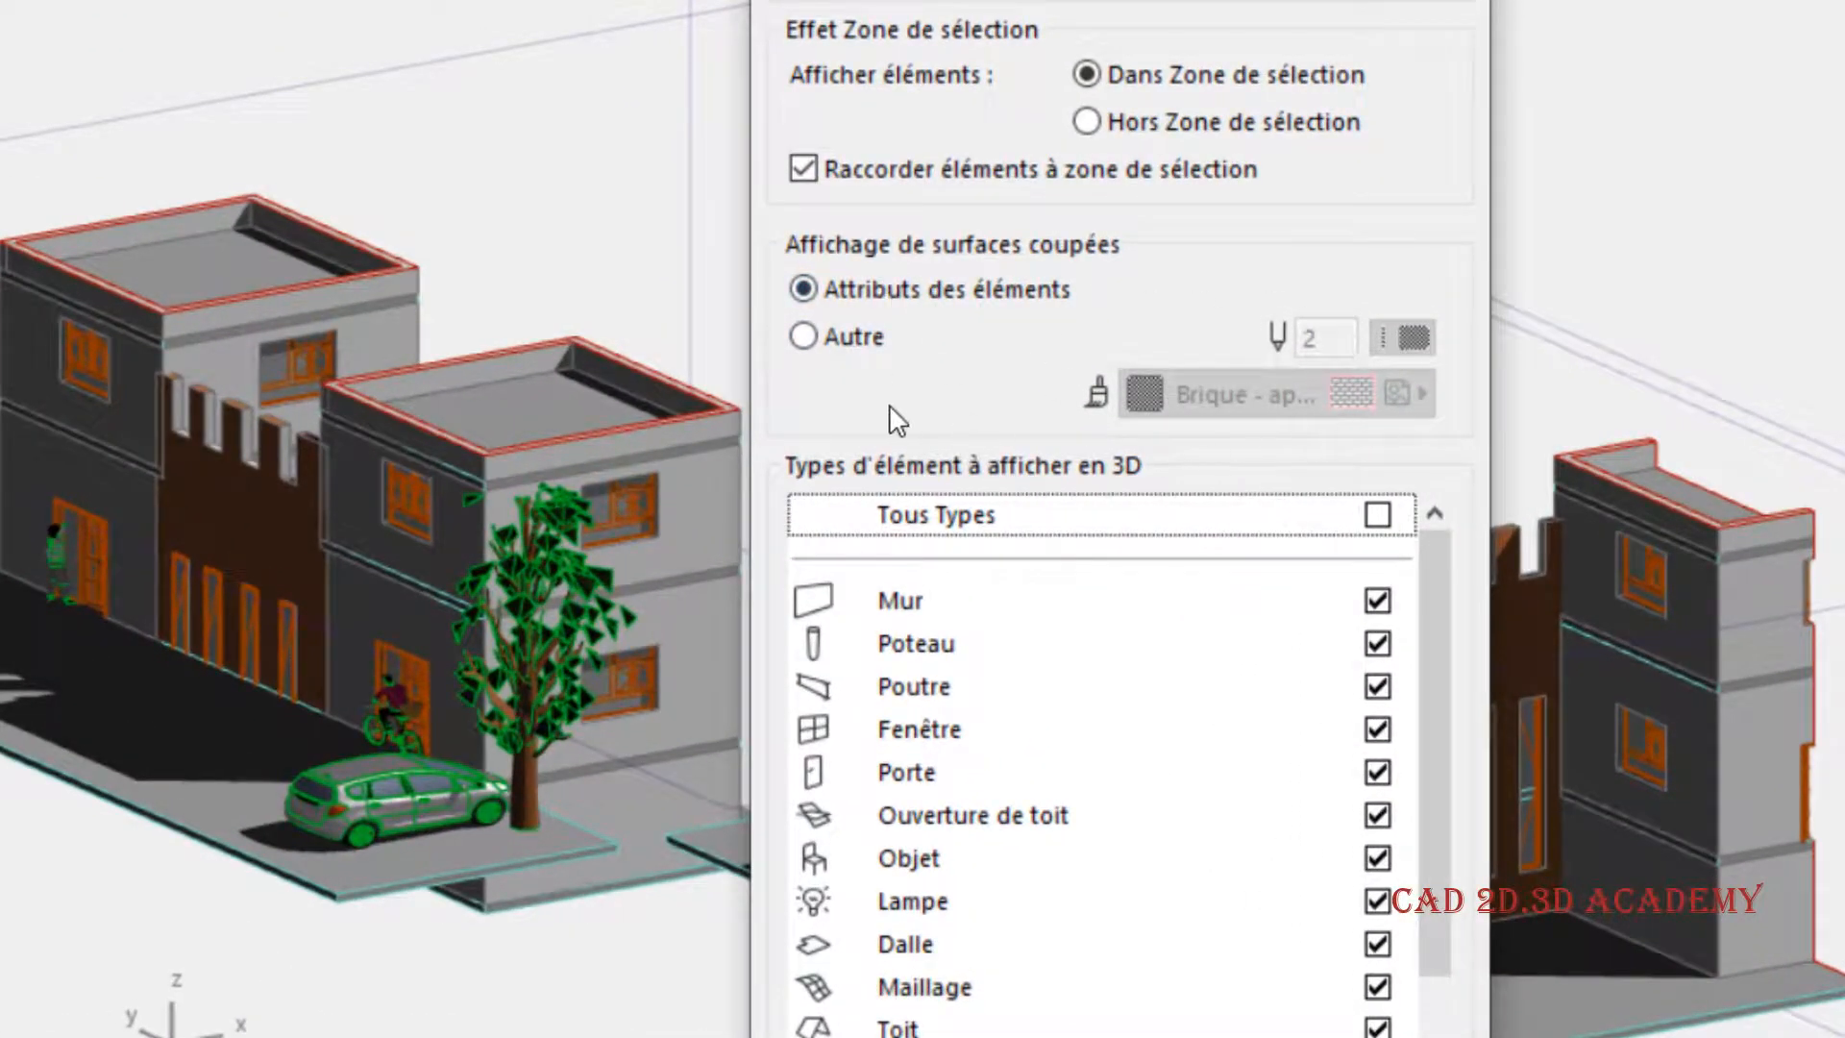
{"action": "left_click", "coordinate": [838, 344]}
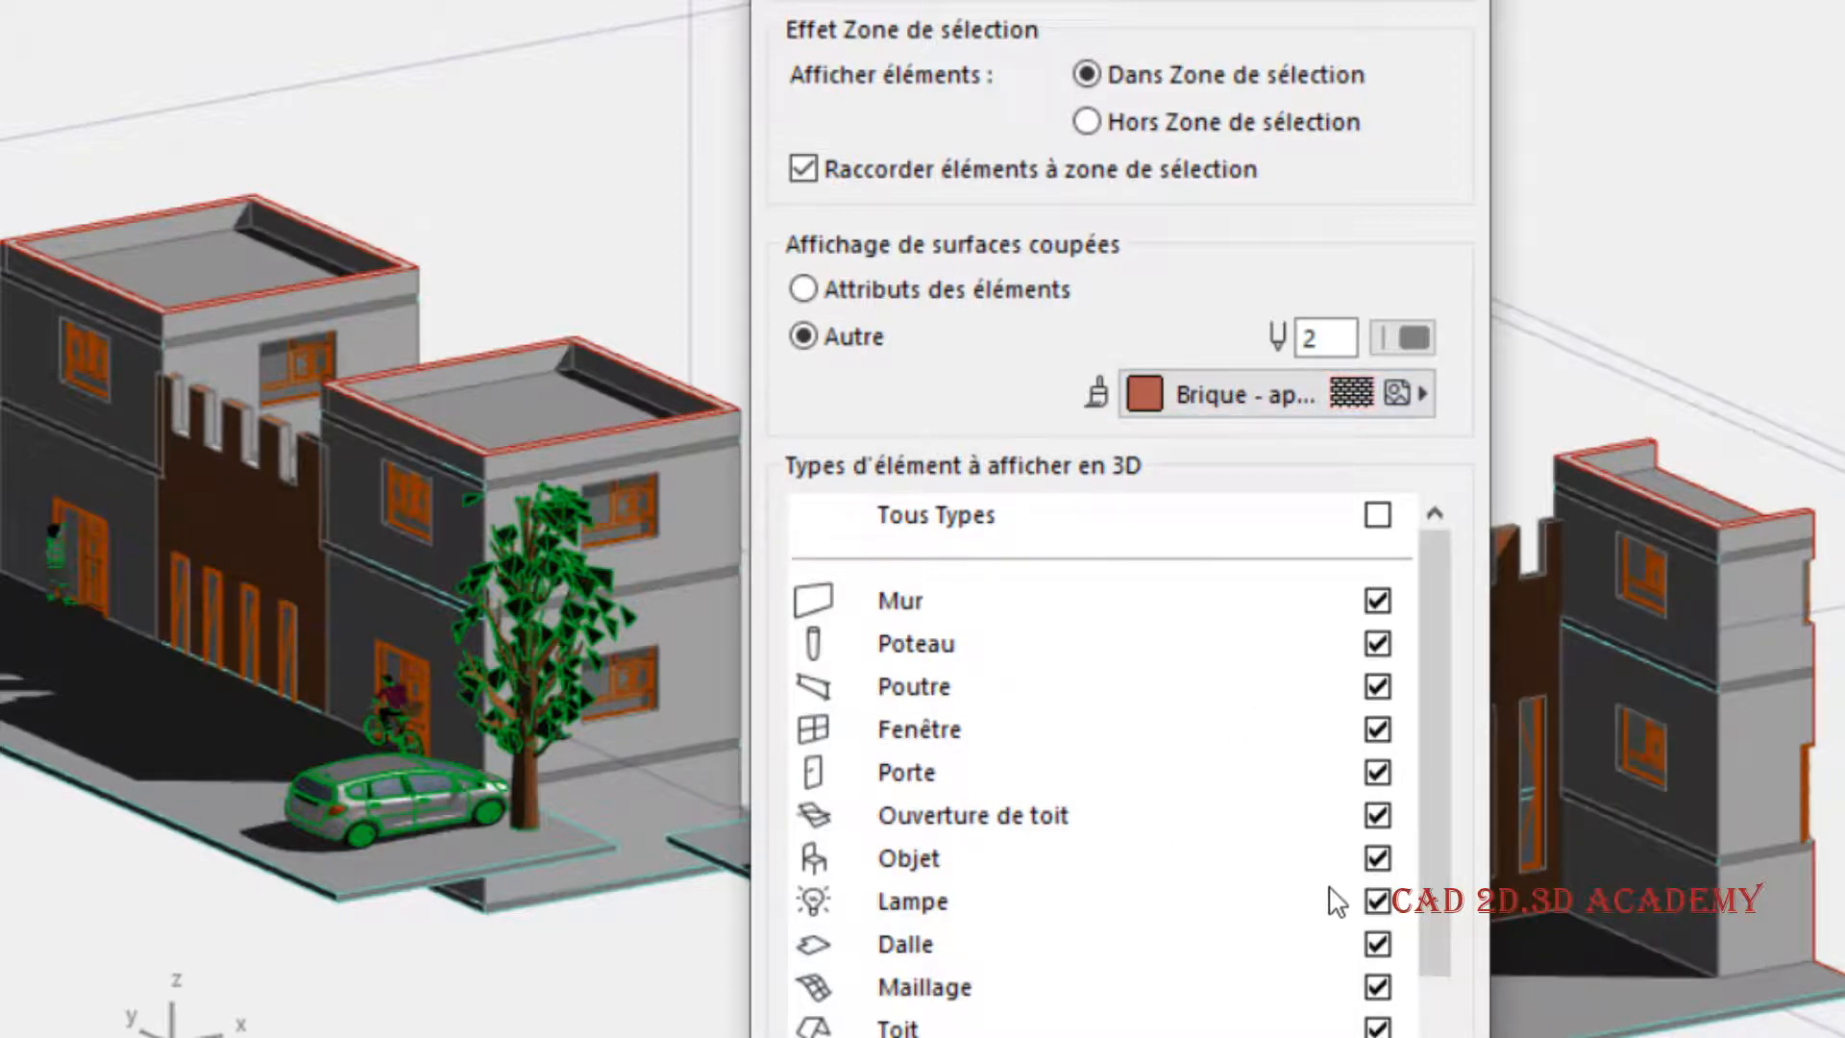
- Exclude the Fenêtre and Porte element types from the 3D view and apply the filter
{"action": "left_click", "coordinate": [1377, 729]}
{"action": "left_click", "coordinate": [1377, 773]}
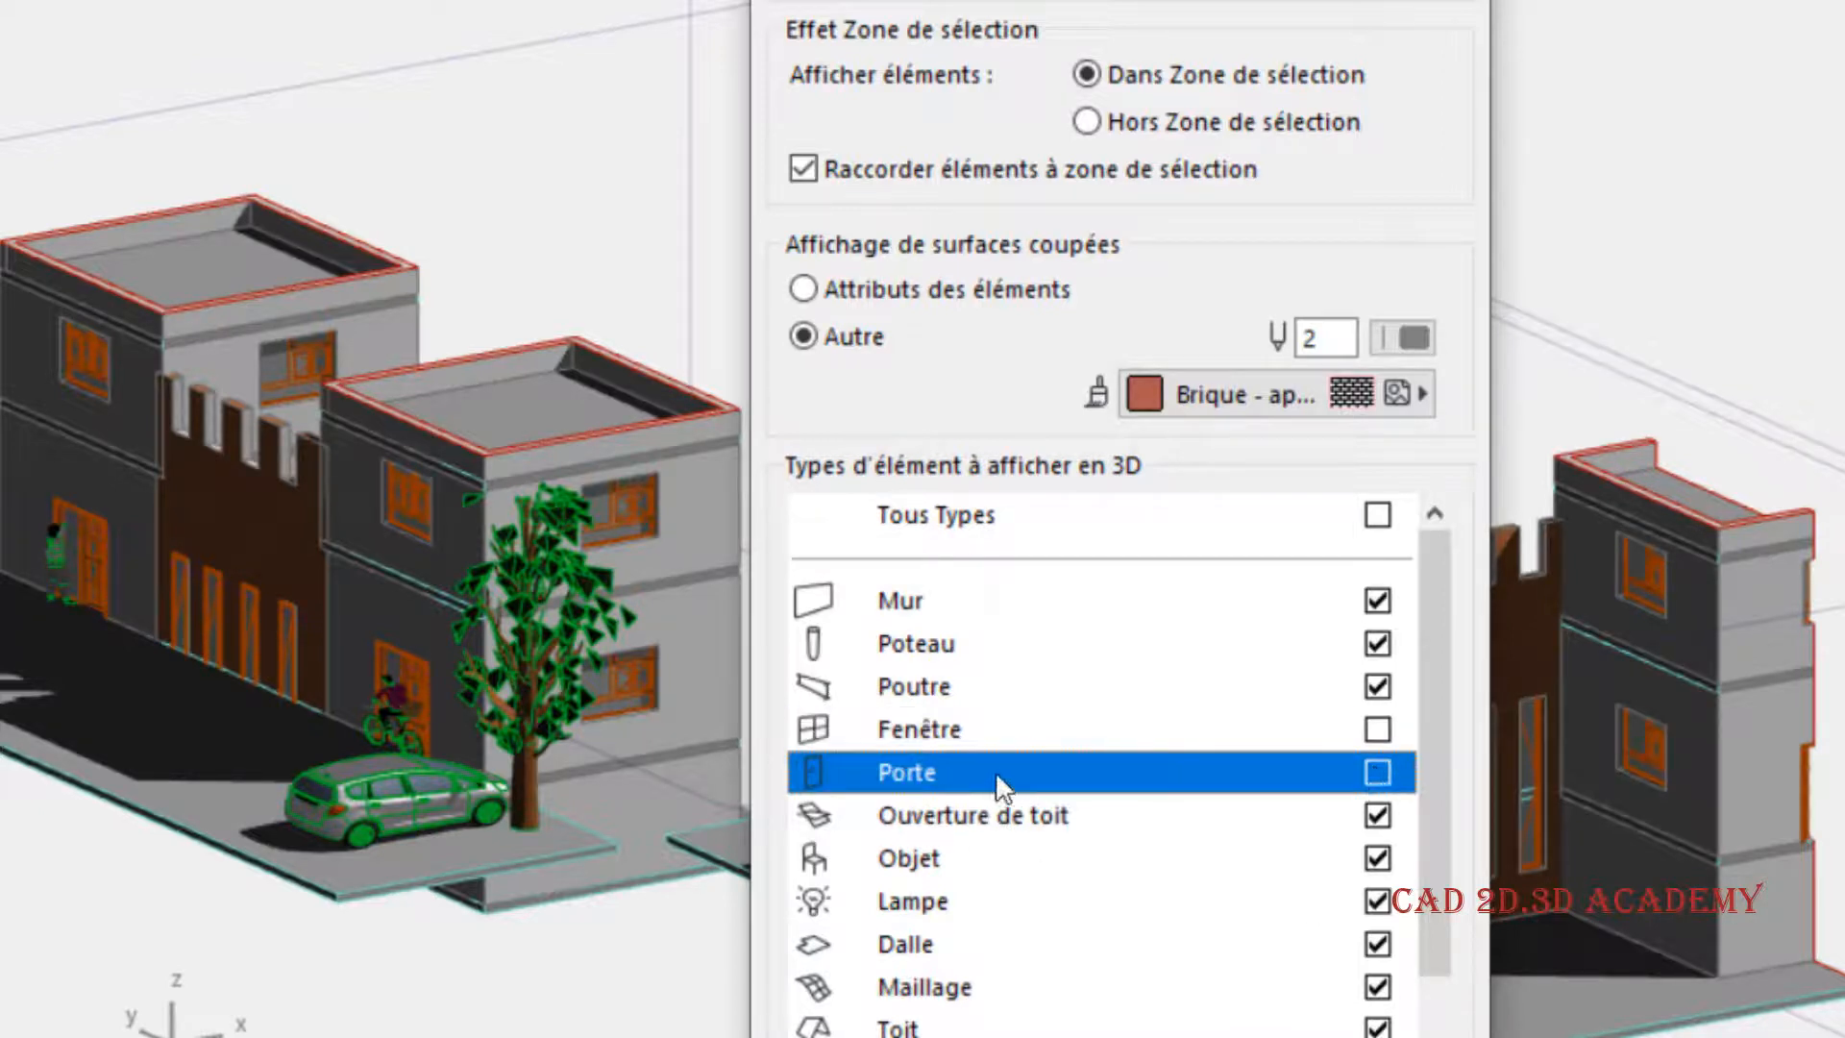
{"action": "left_click", "coordinate": [1345, 1036]}
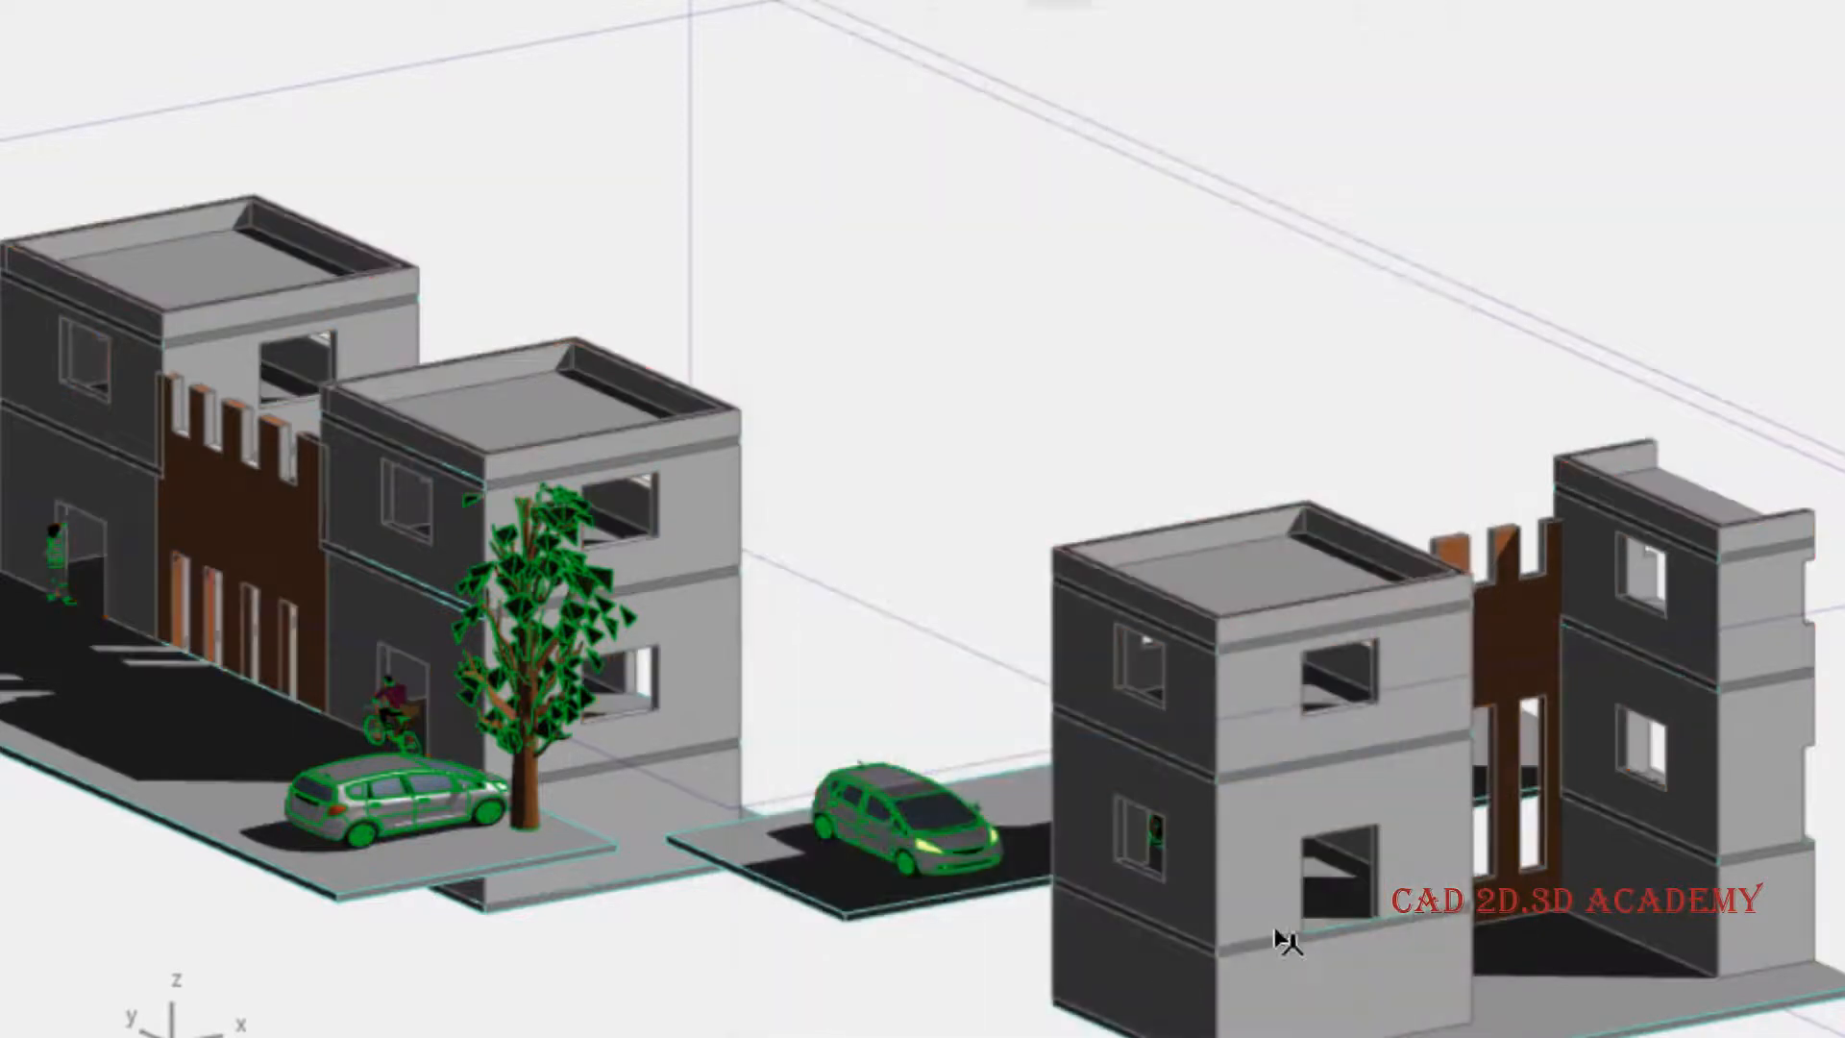
{"action": "scroll", "coordinate": [1393, 676], "scroll_direction": "up", "scroll_amount": 2}
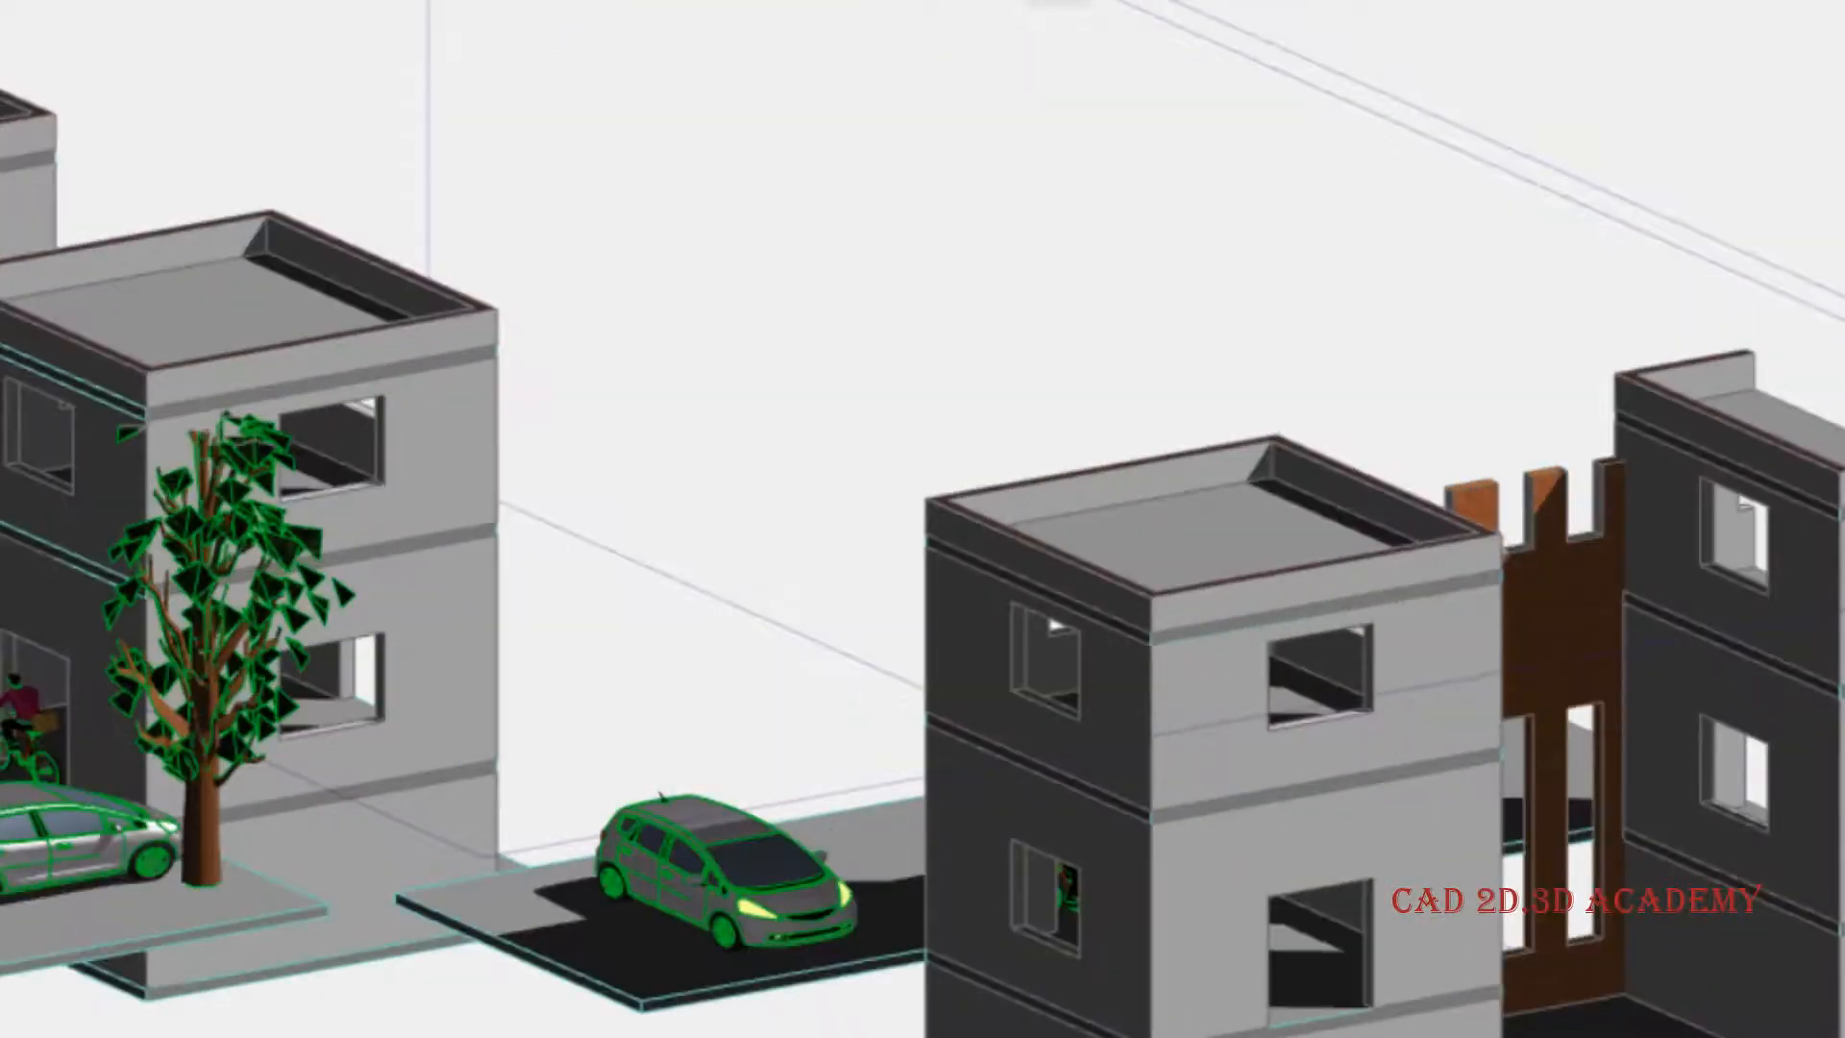
{"action": "scroll", "coordinate": [796, 474], "scroll_direction": "down", "scroll_amount": 1}
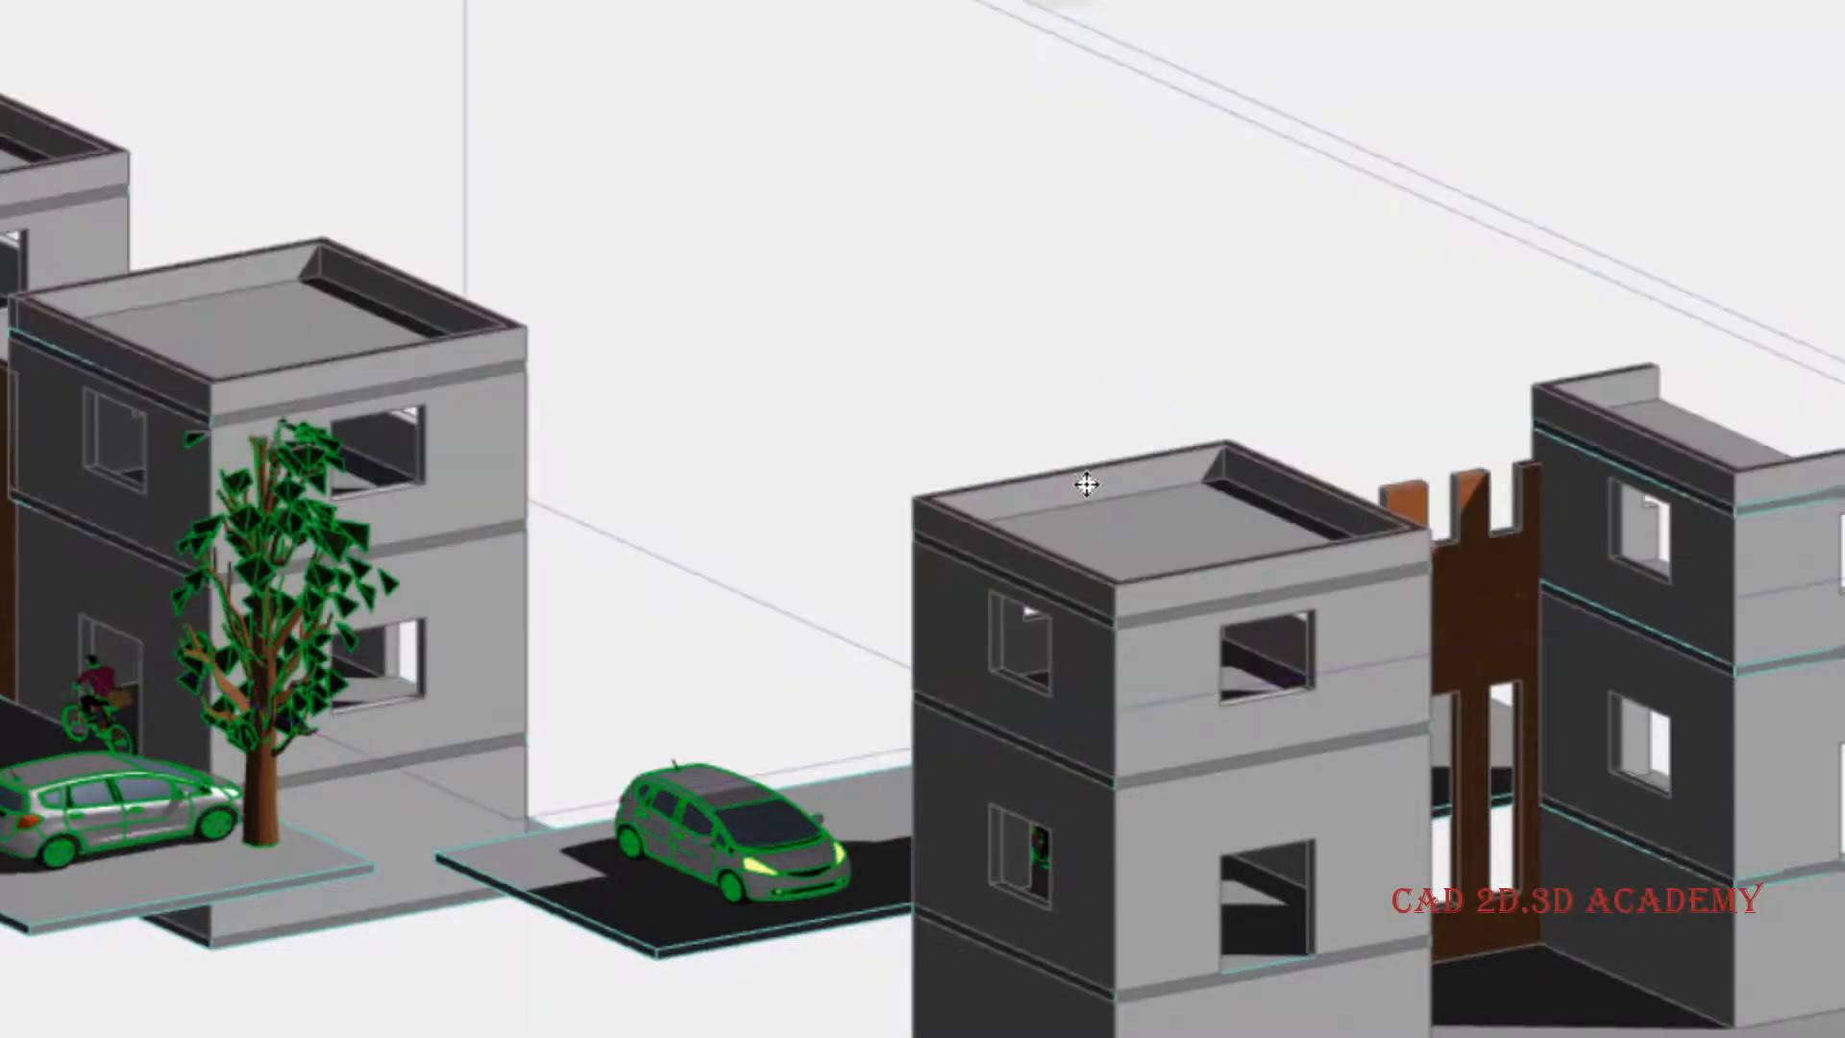
{"action": "scroll", "coordinate": [1089, 485], "scroll_direction": "down", "scroll_amount": 2}
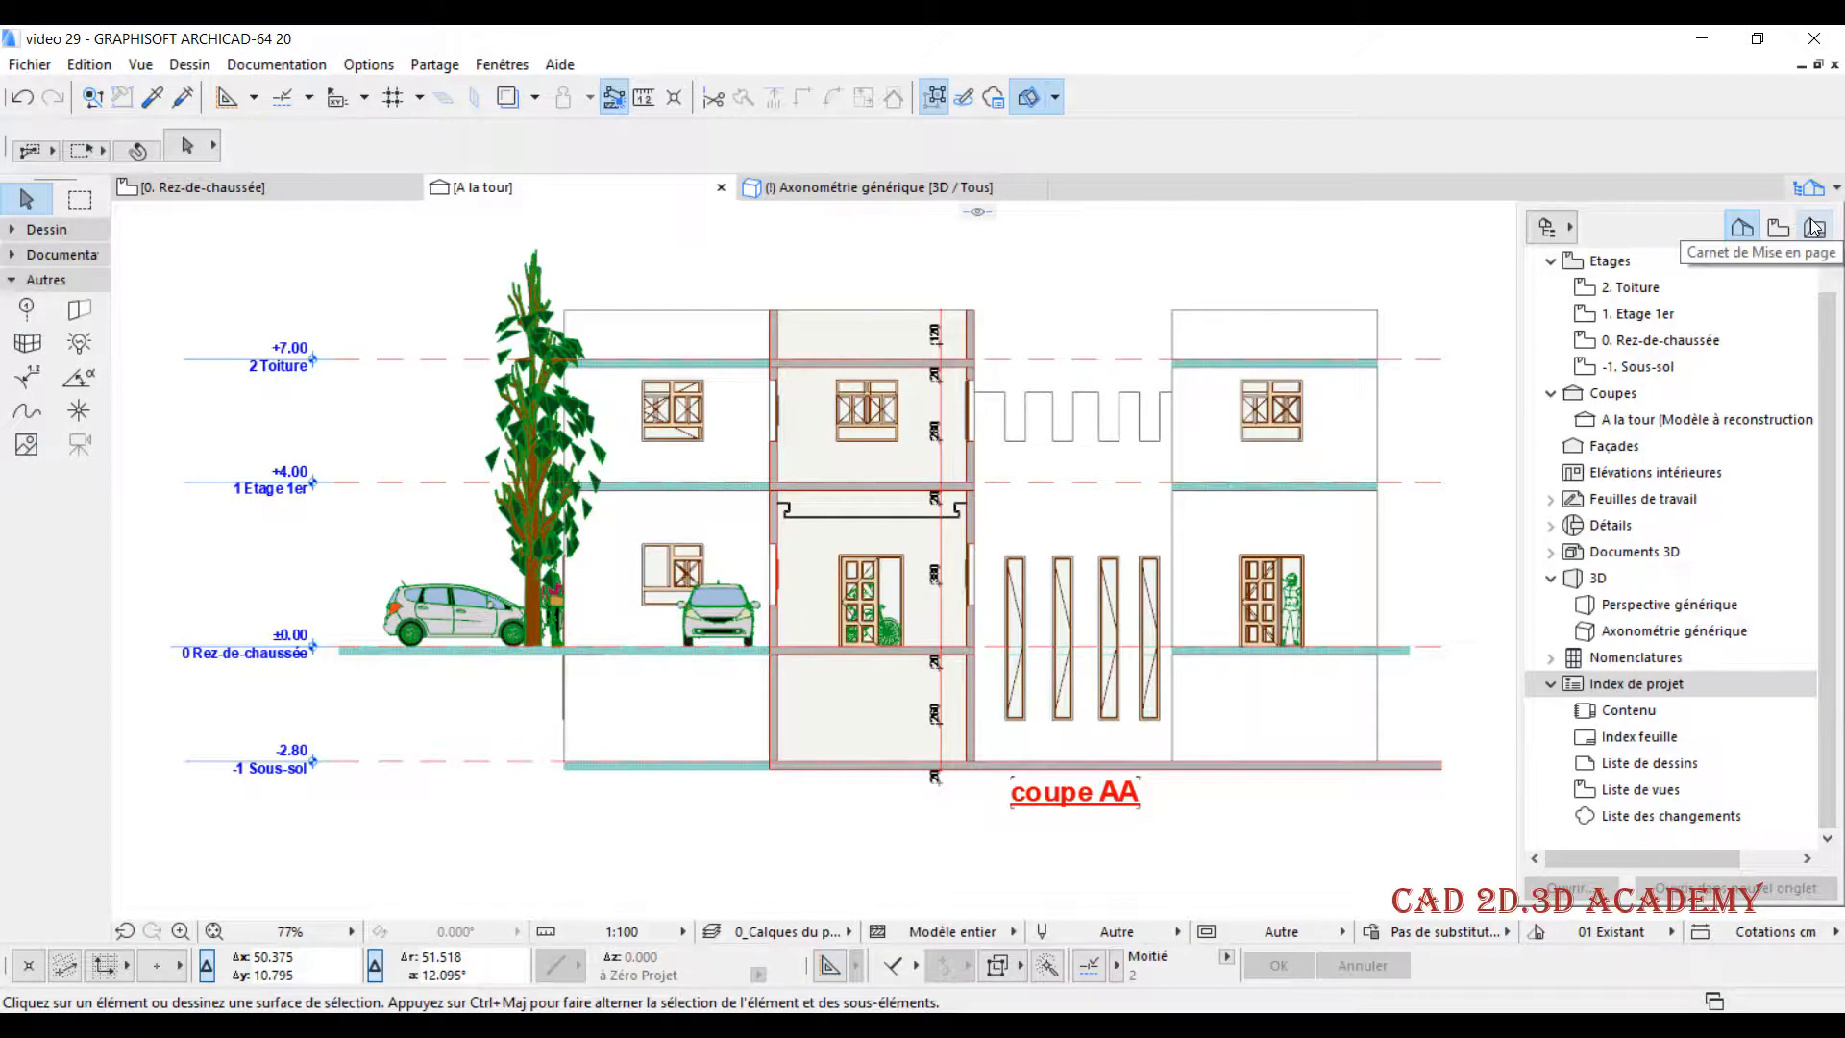
- Select the whole drawing of the A la tour section and copy it
{"action": "left_click", "coordinate": [1194, 247]}
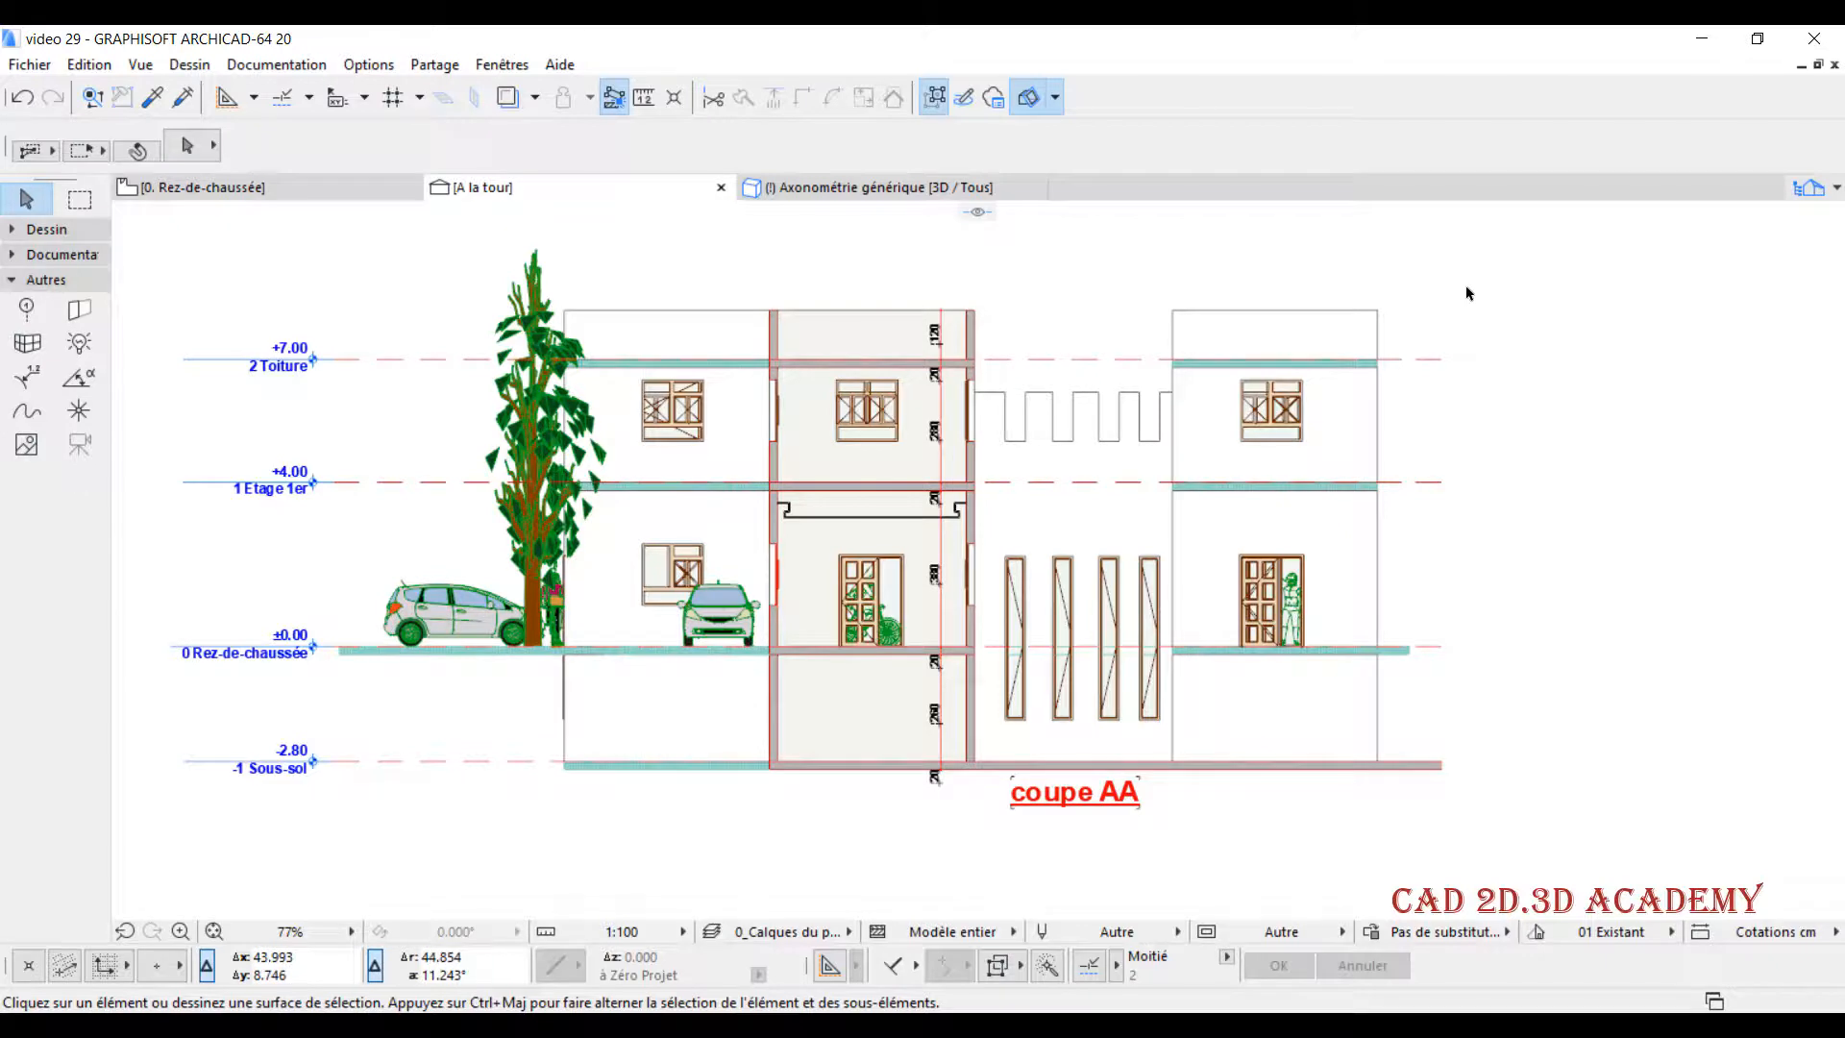
{"action": "scroll", "coordinate": [1458, 298], "scroll_direction": "down", "scroll_amount": 2}
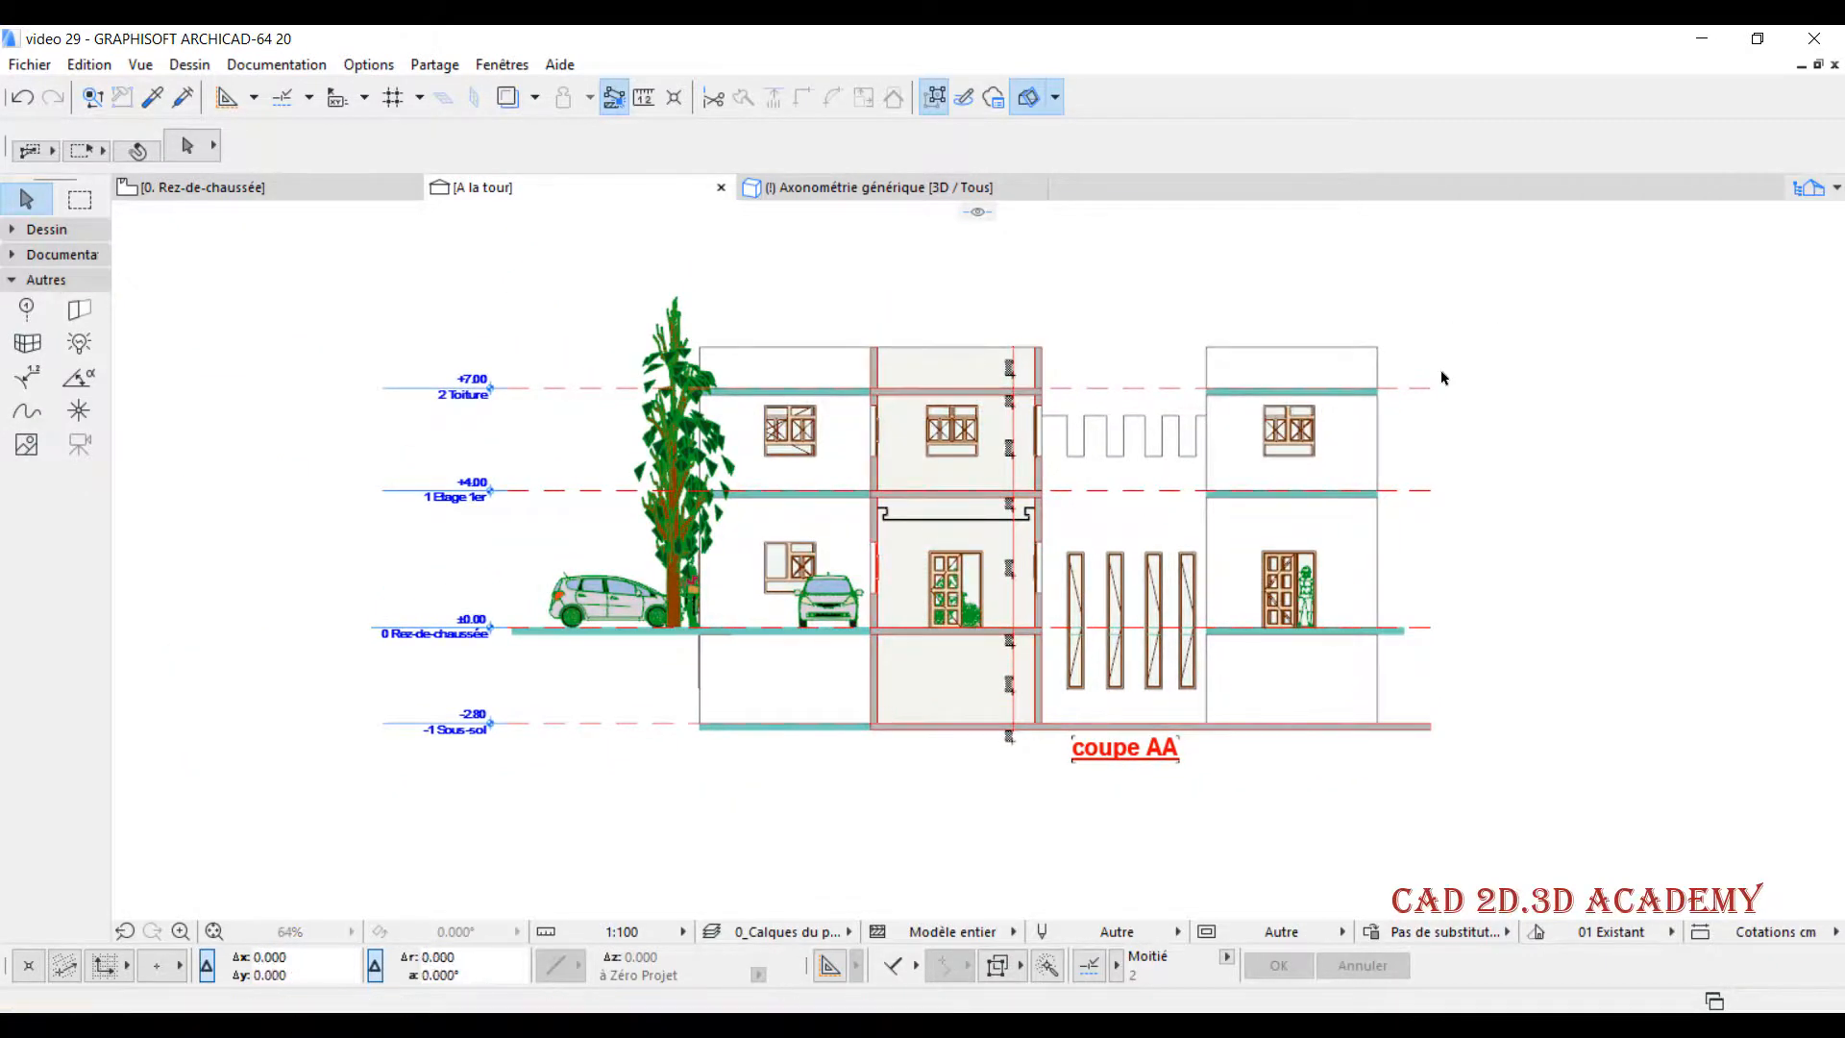
{"action": "left_click", "coordinate": [1501, 278]}
{"action": "left_click", "coordinate": [321, 829]}
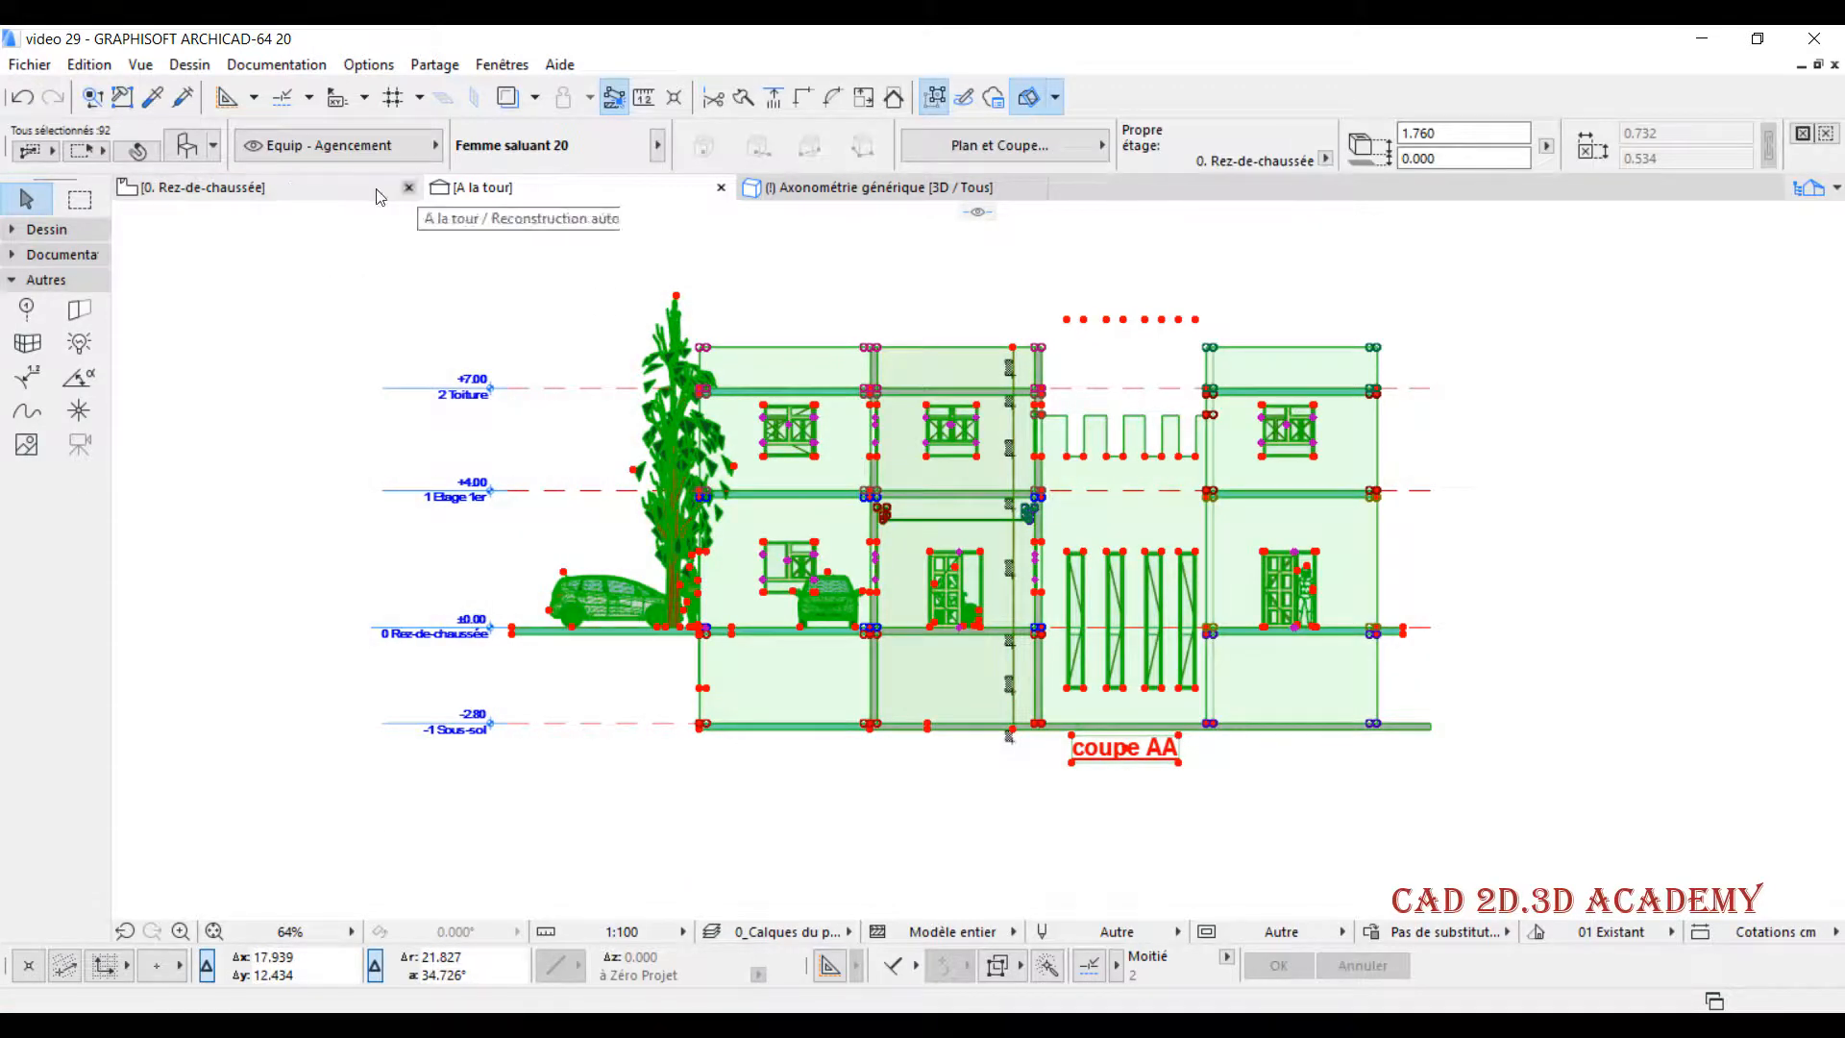
- Paste the copied section into the Rez-de-chaussée plan and place it in the empty area beside the buildings
{"action": "left_click", "coordinate": [289, 184]}
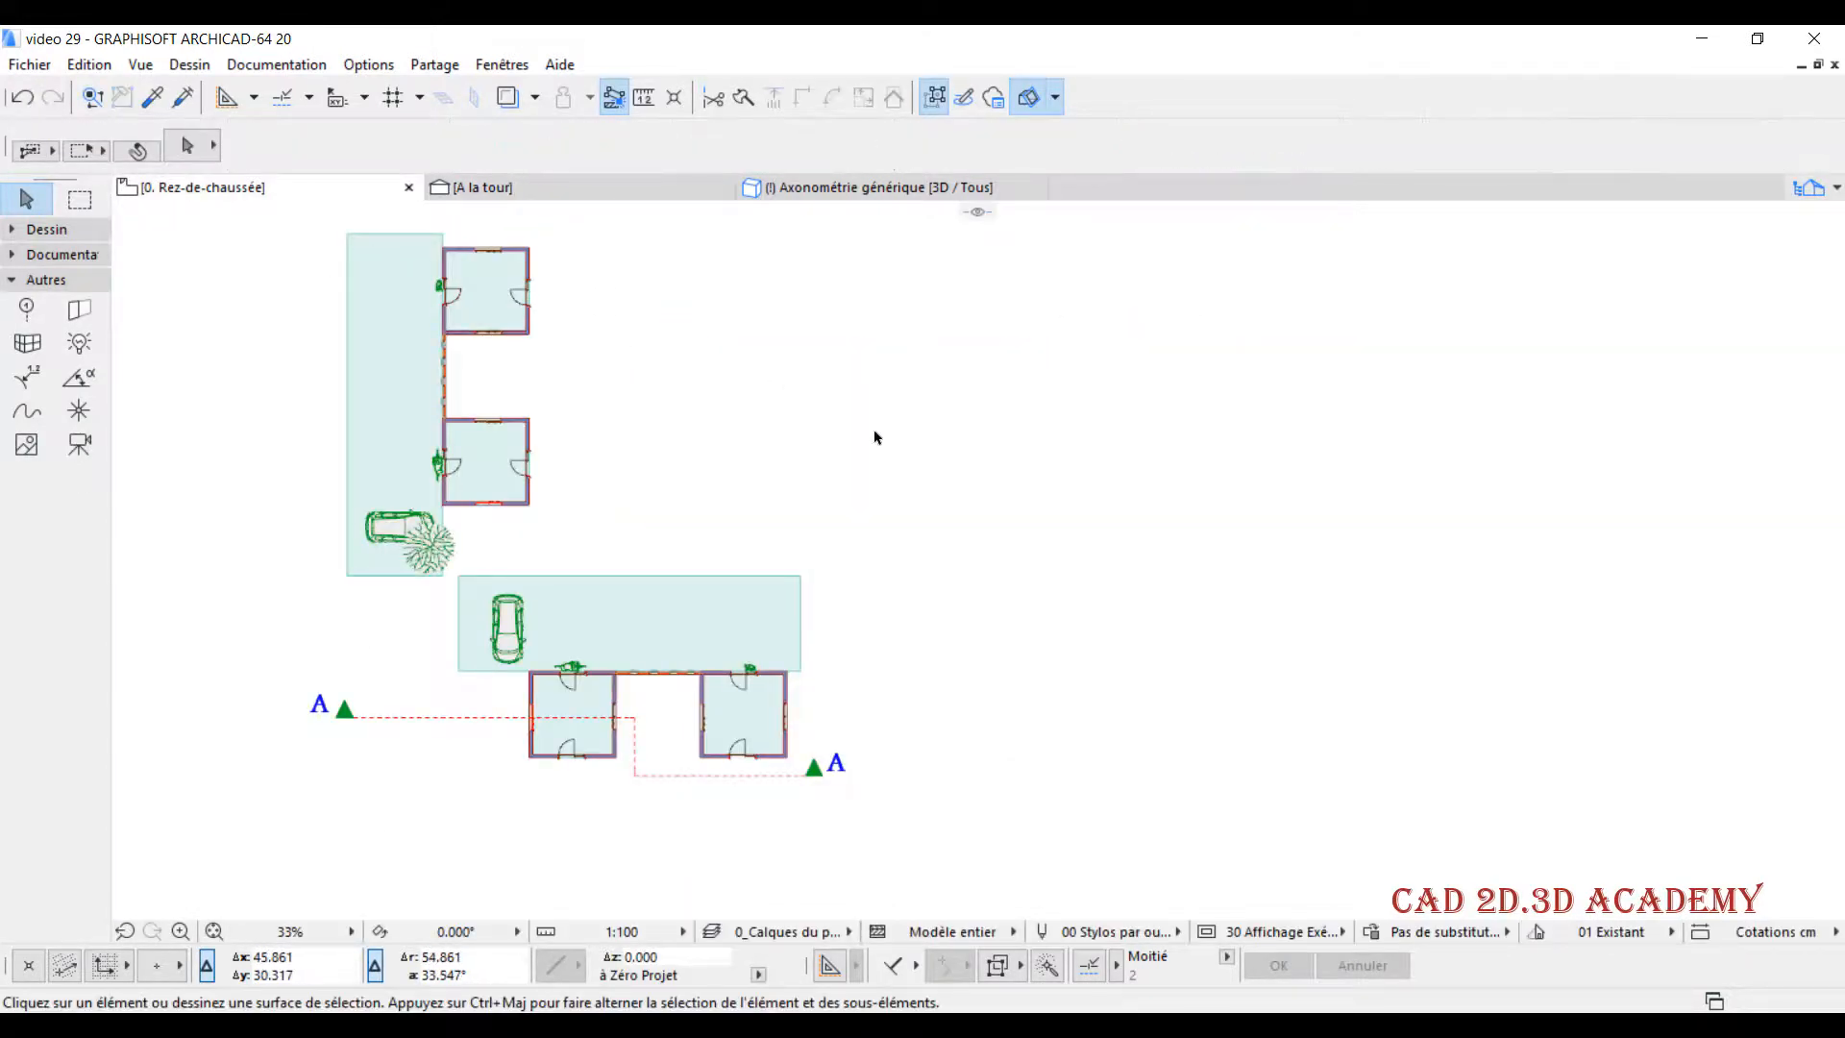
{"action": "middle_click_drag", "start_coordinate": [954, 449], "coordinate": [940, 452]}
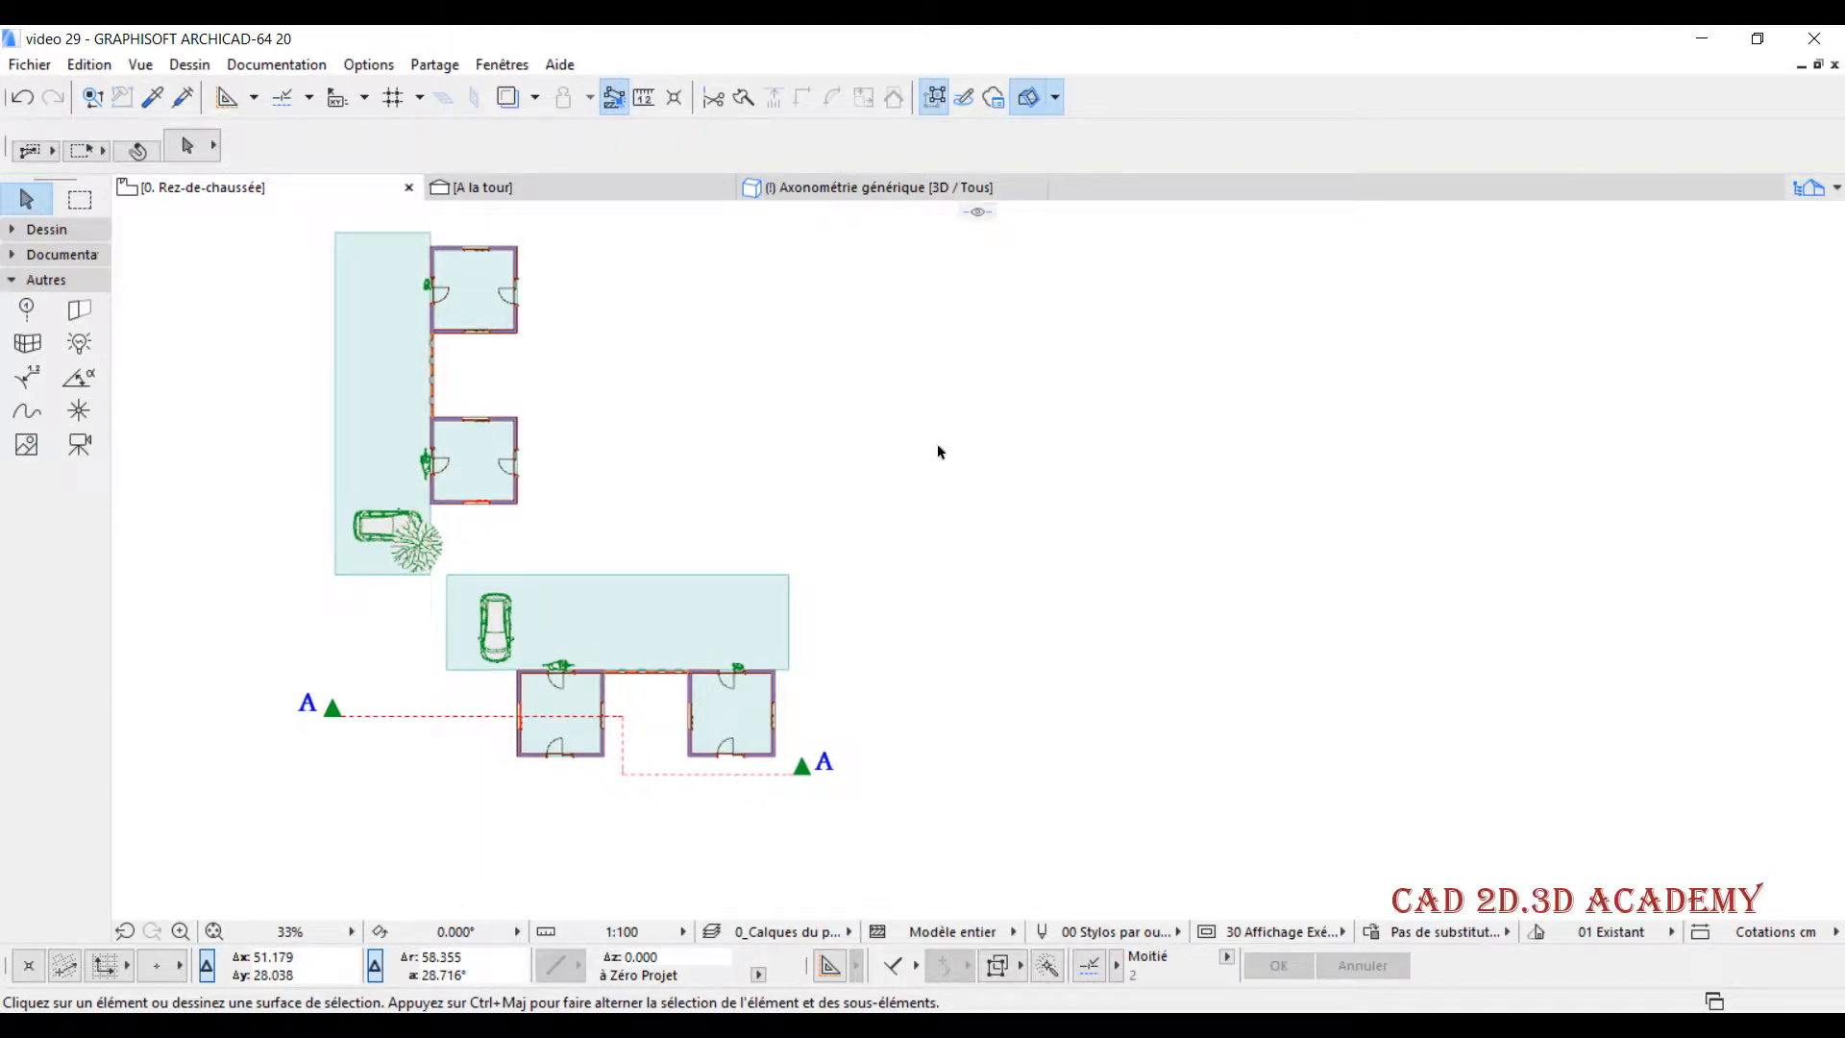
{"action": "key", "text": "ctrl+v"}
{"action": "left_click", "coordinate": [1060, 512]}
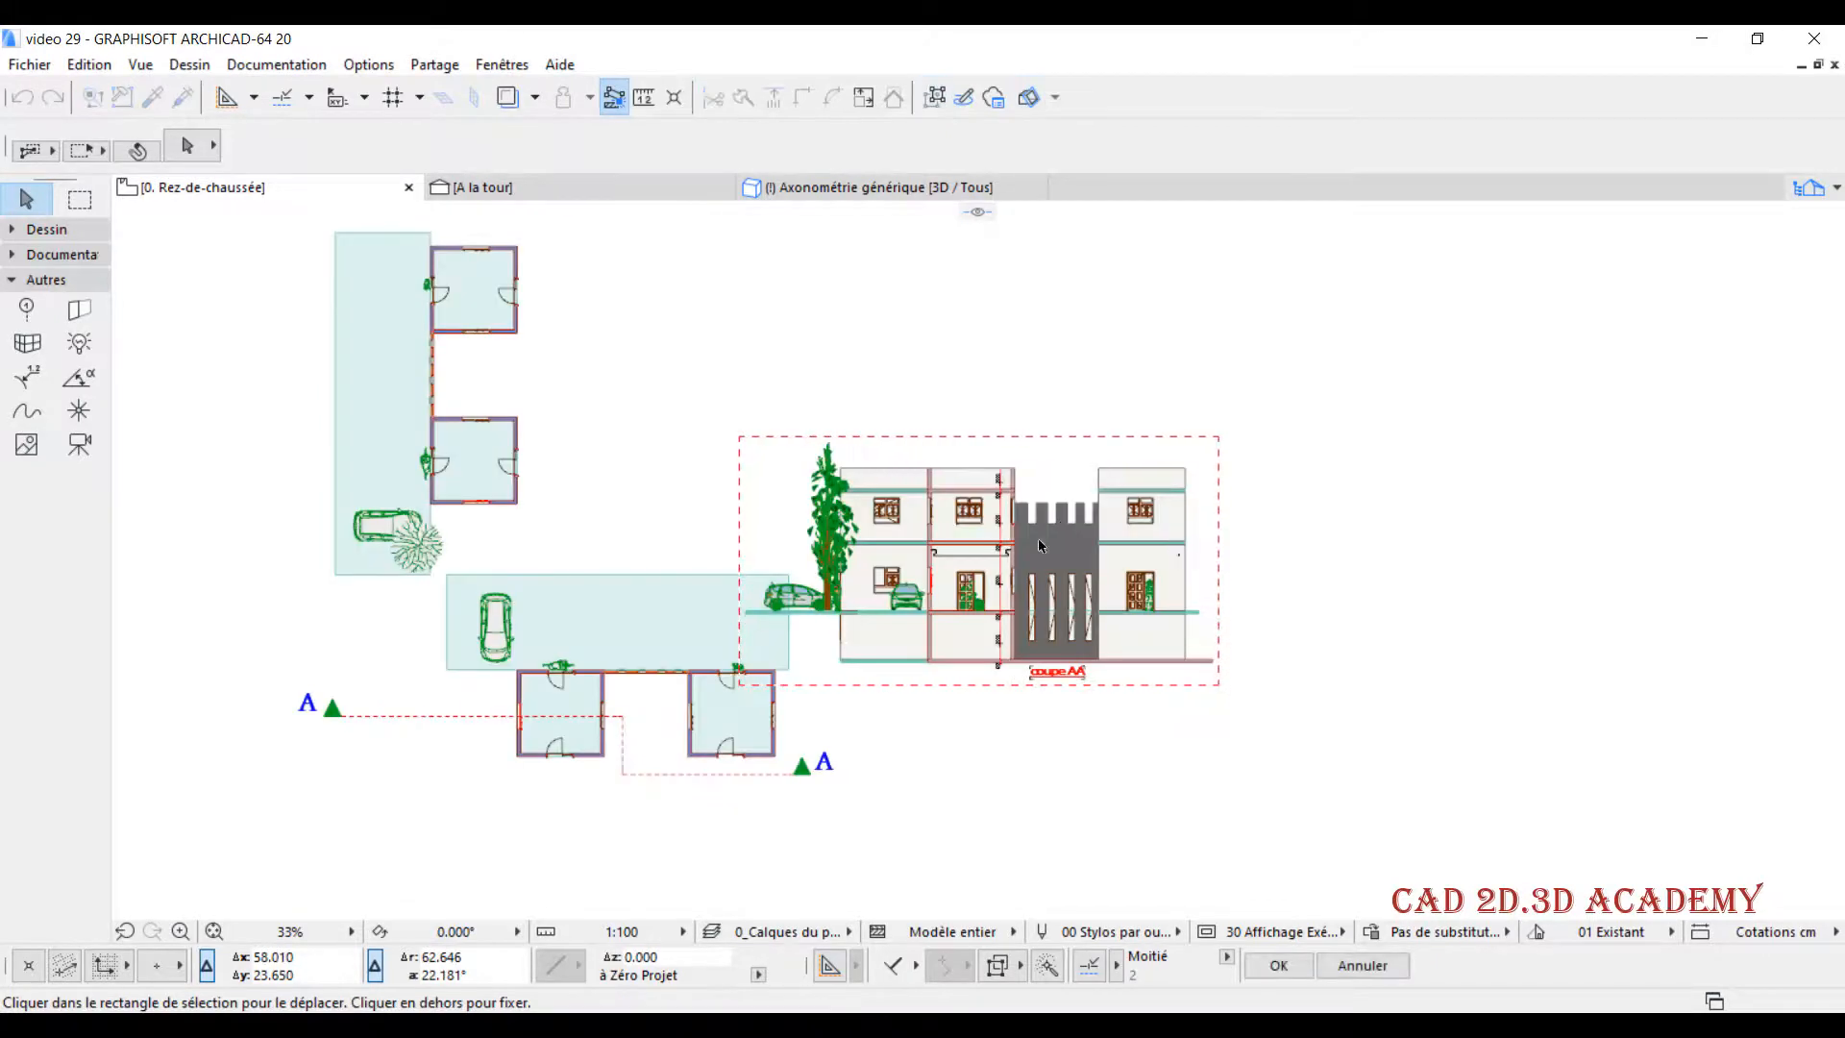
{"action": "left_click", "coordinate": [931, 574]}
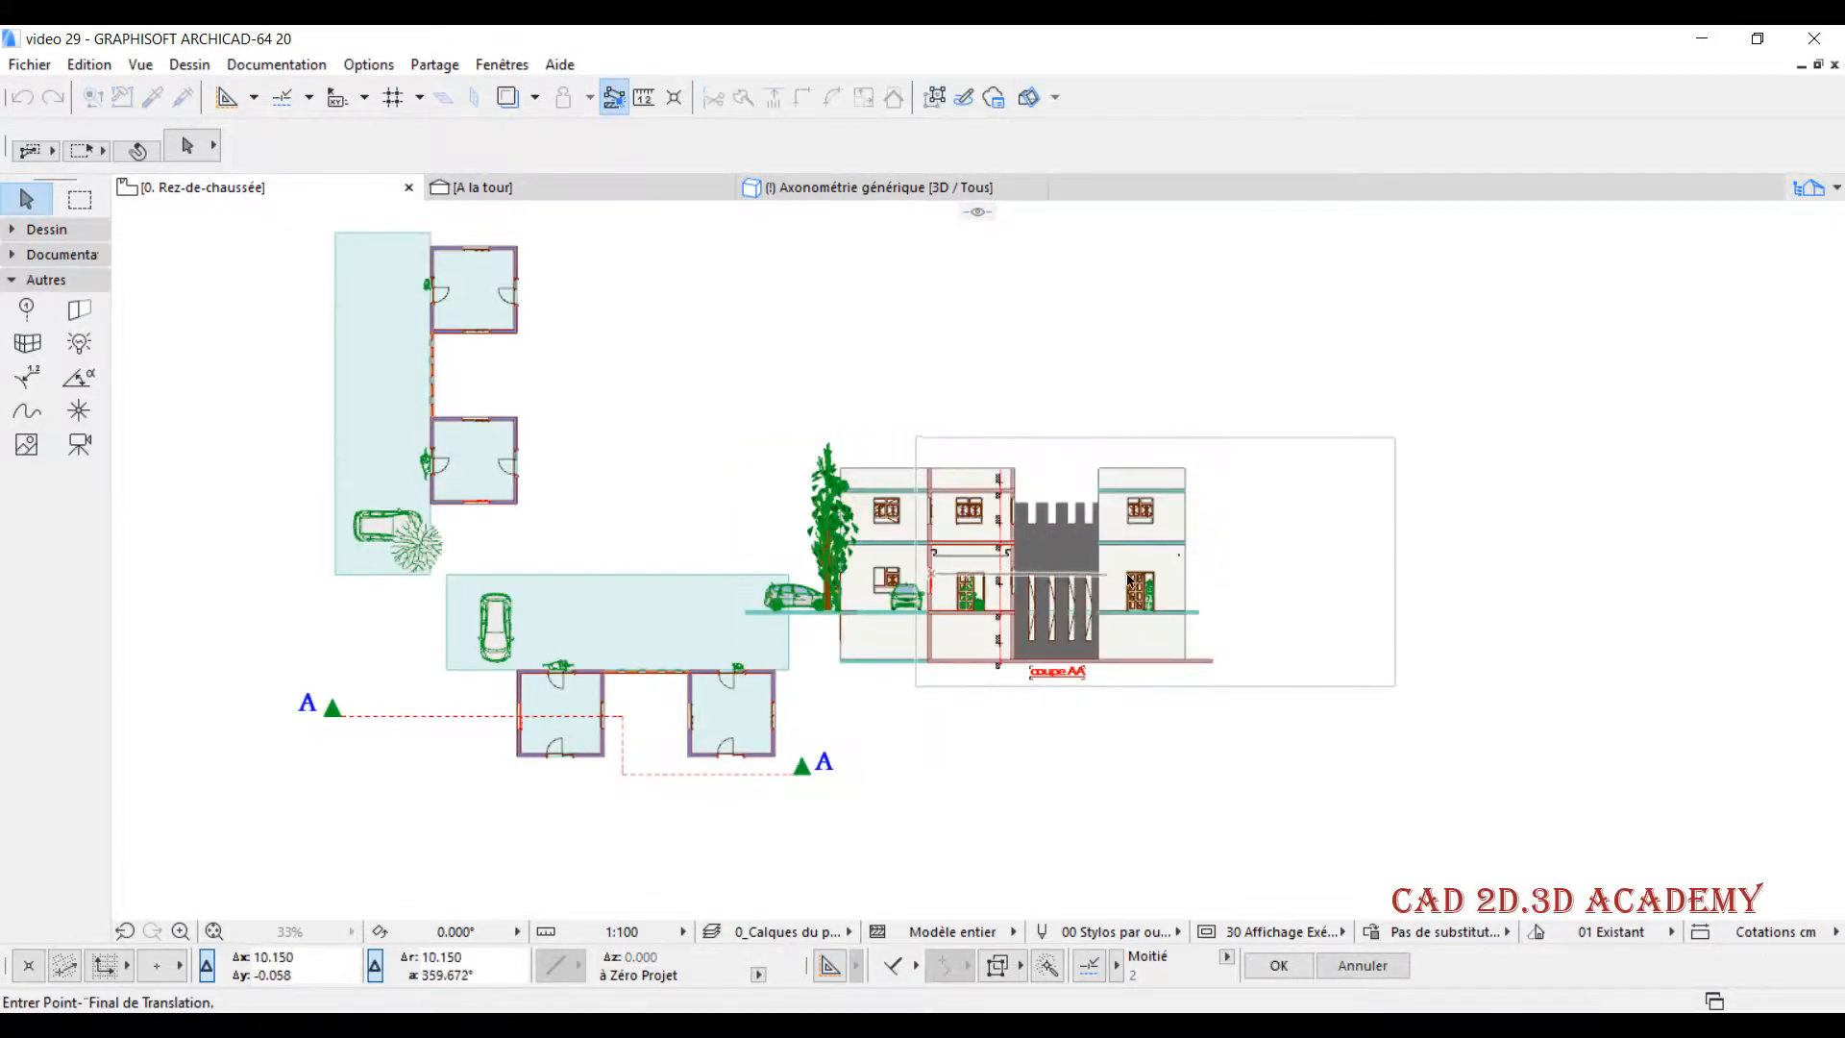
{"action": "left_click", "coordinate": [1188, 569]}
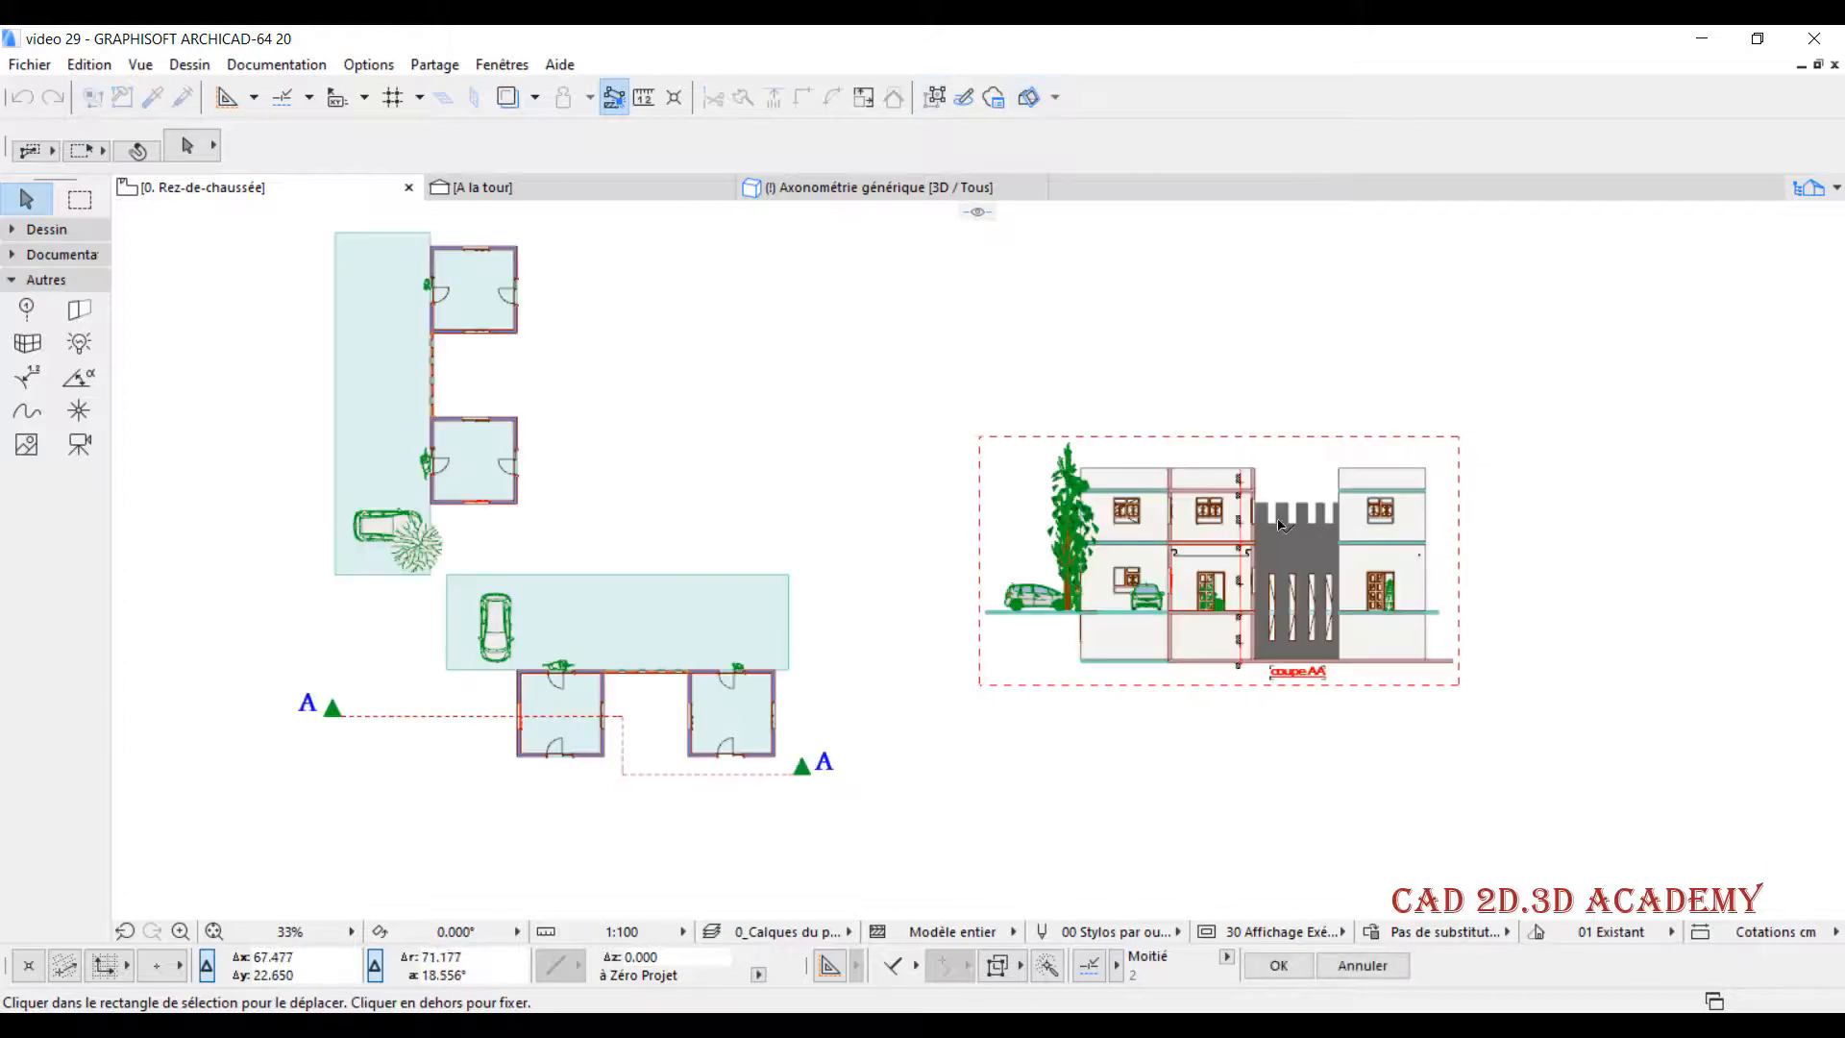
{"action": "middle_click_drag", "start_coordinate": [1352, 537], "coordinate": [1242, 551]}
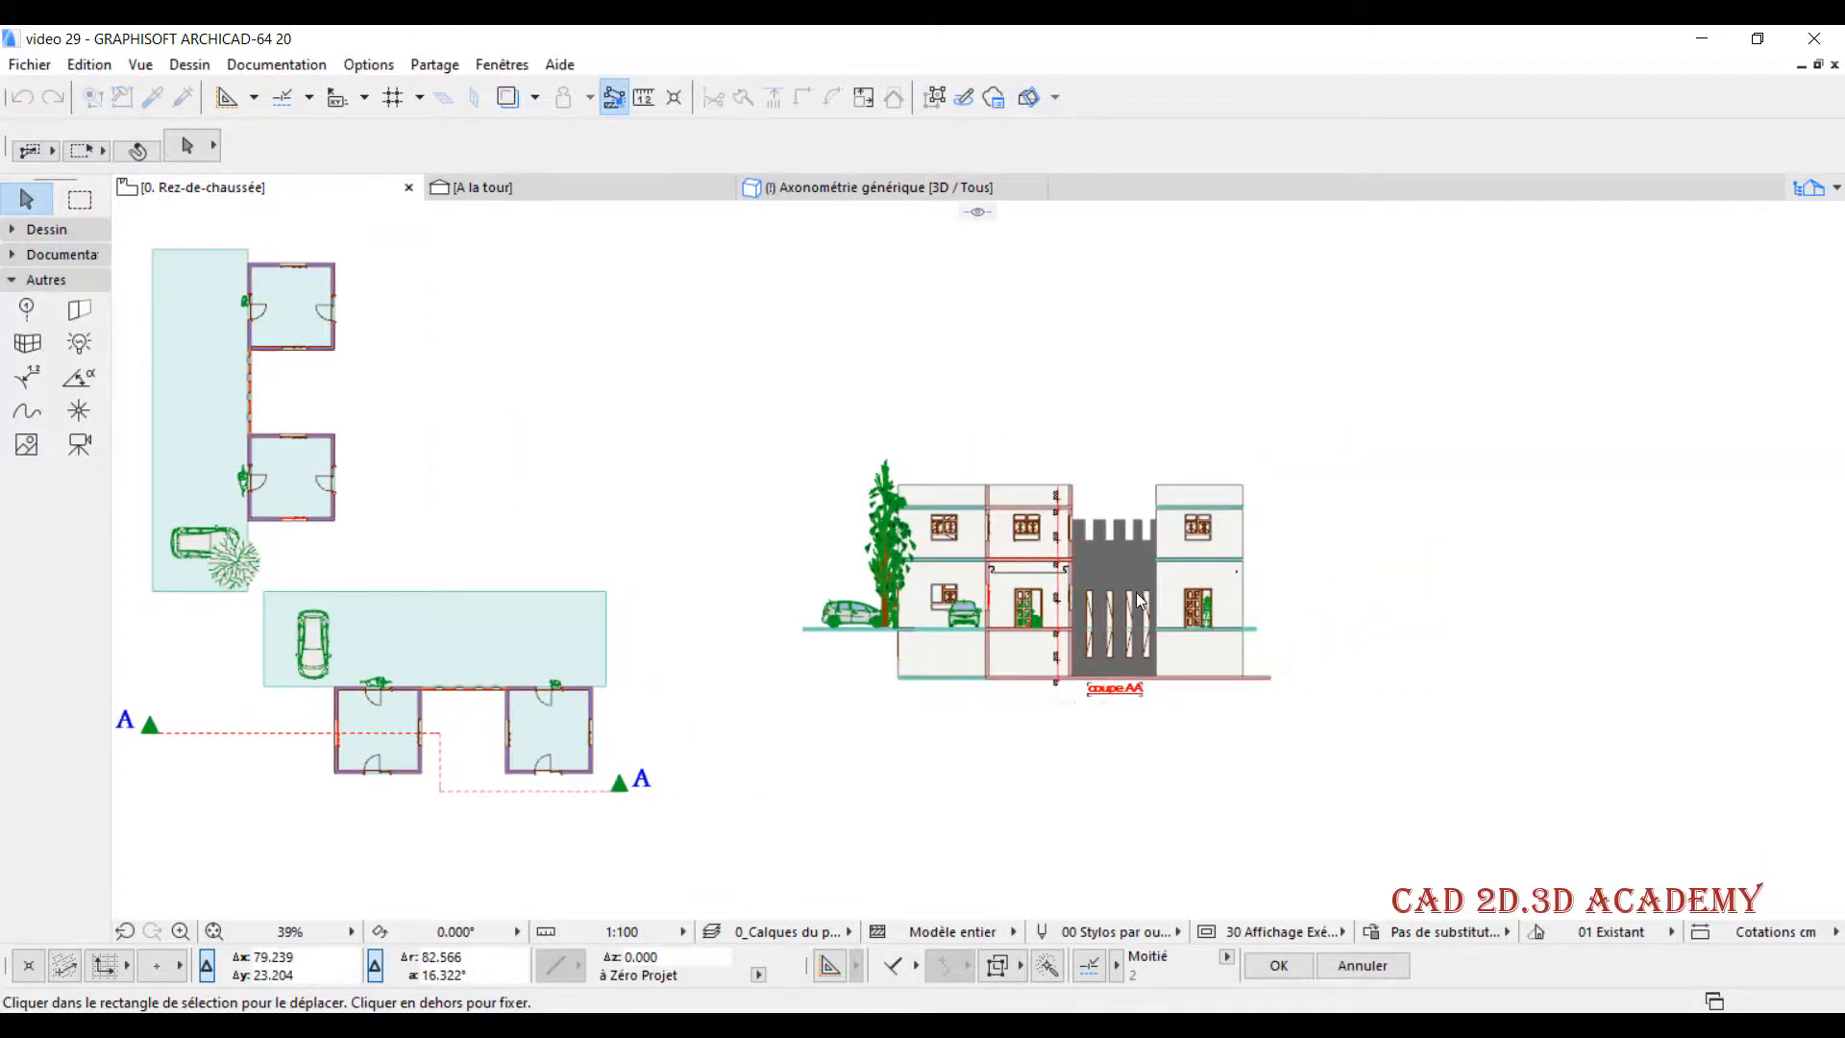
{"action": "scroll", "coordinate": [1135, 592], "scroll_direction": "up", "scroll_amount": 2}
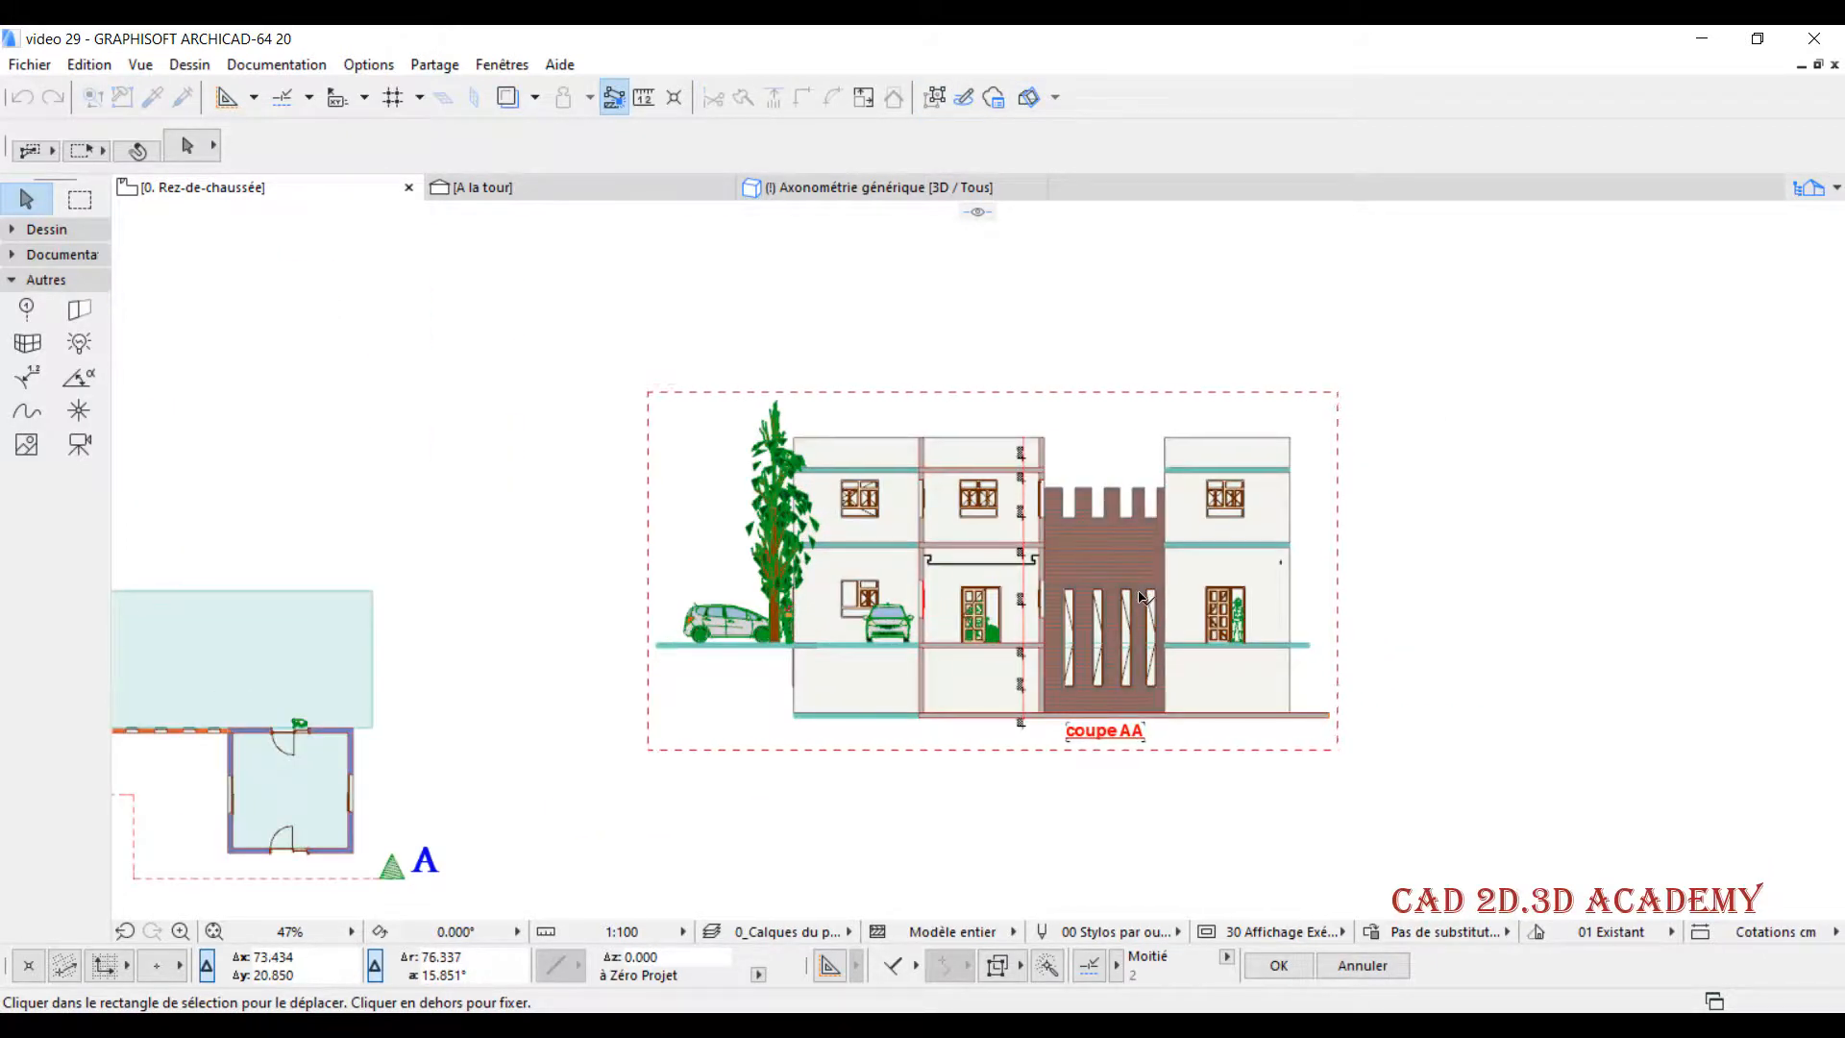
{"action": "left_click", "coordinate": [1371, 361]}
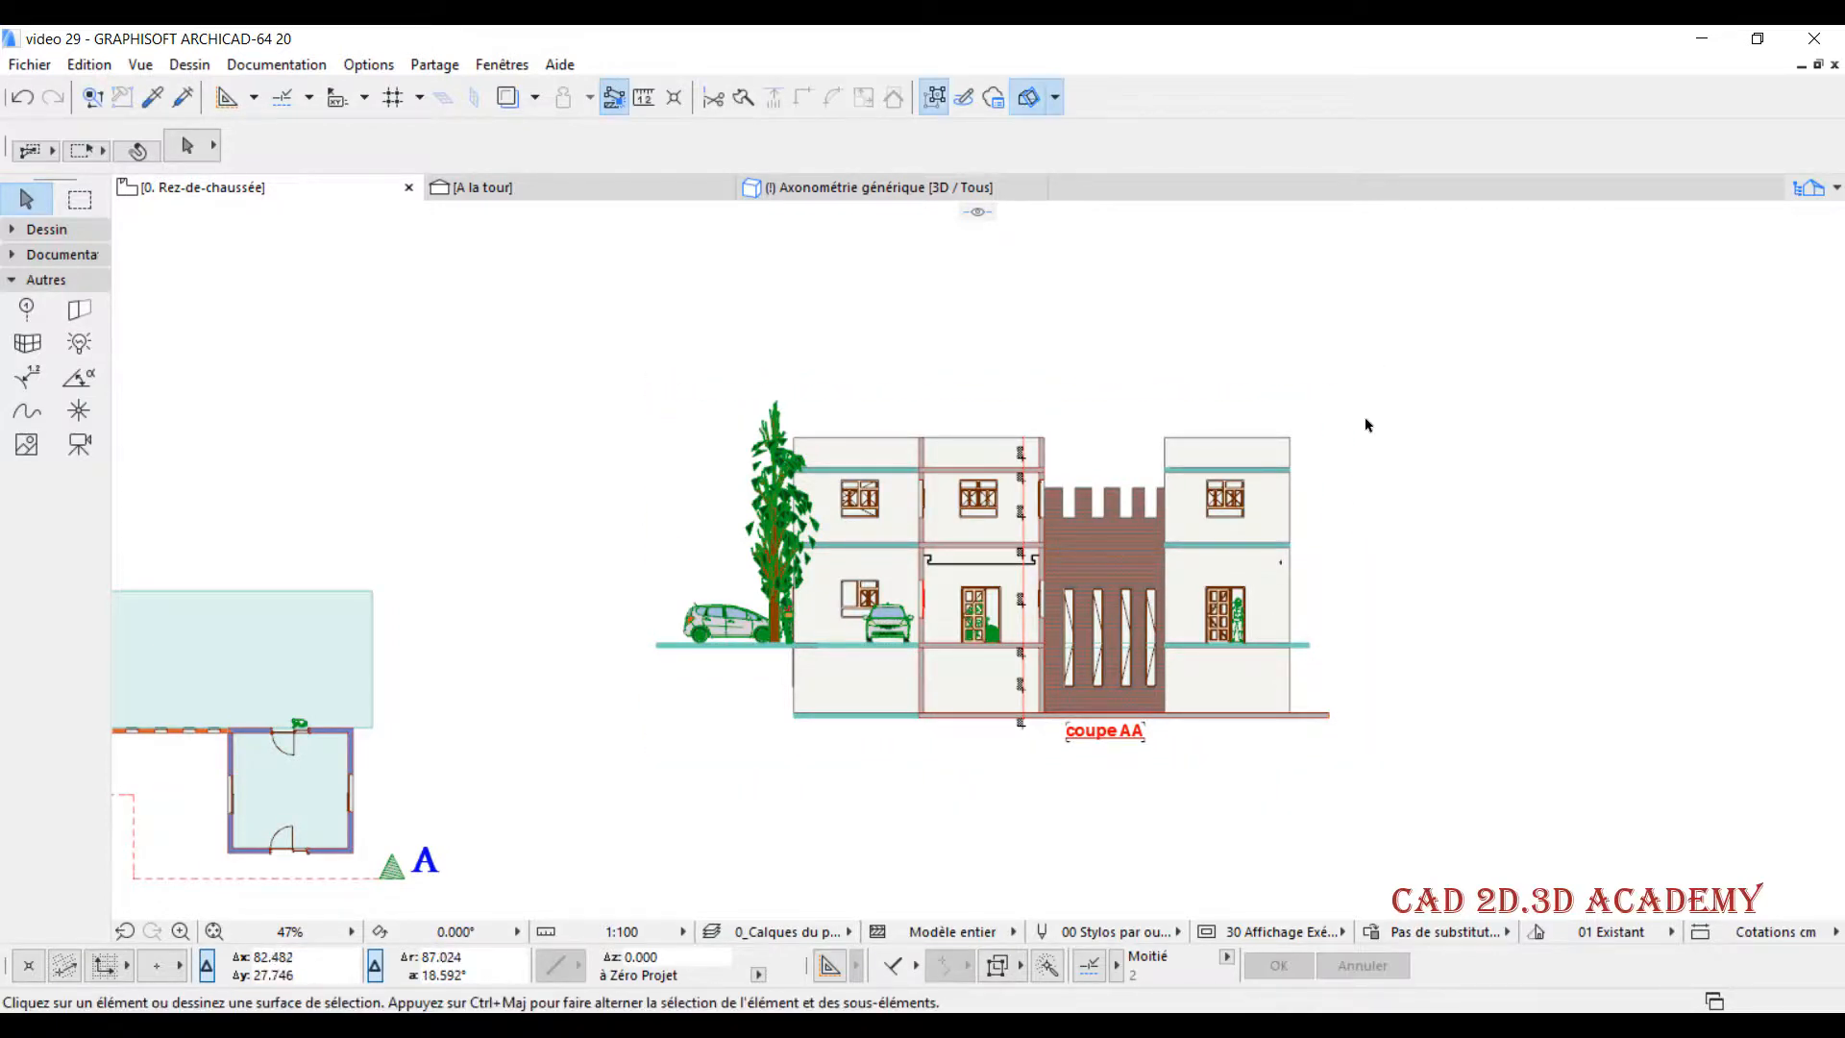
- Delete the wall and slab fills above ground level in the pasted section's block beyond the brick wall
{"action": "scroll", "coordinate": [1060, 583], "scroll_direction": "up", "scroll_amount": 2}
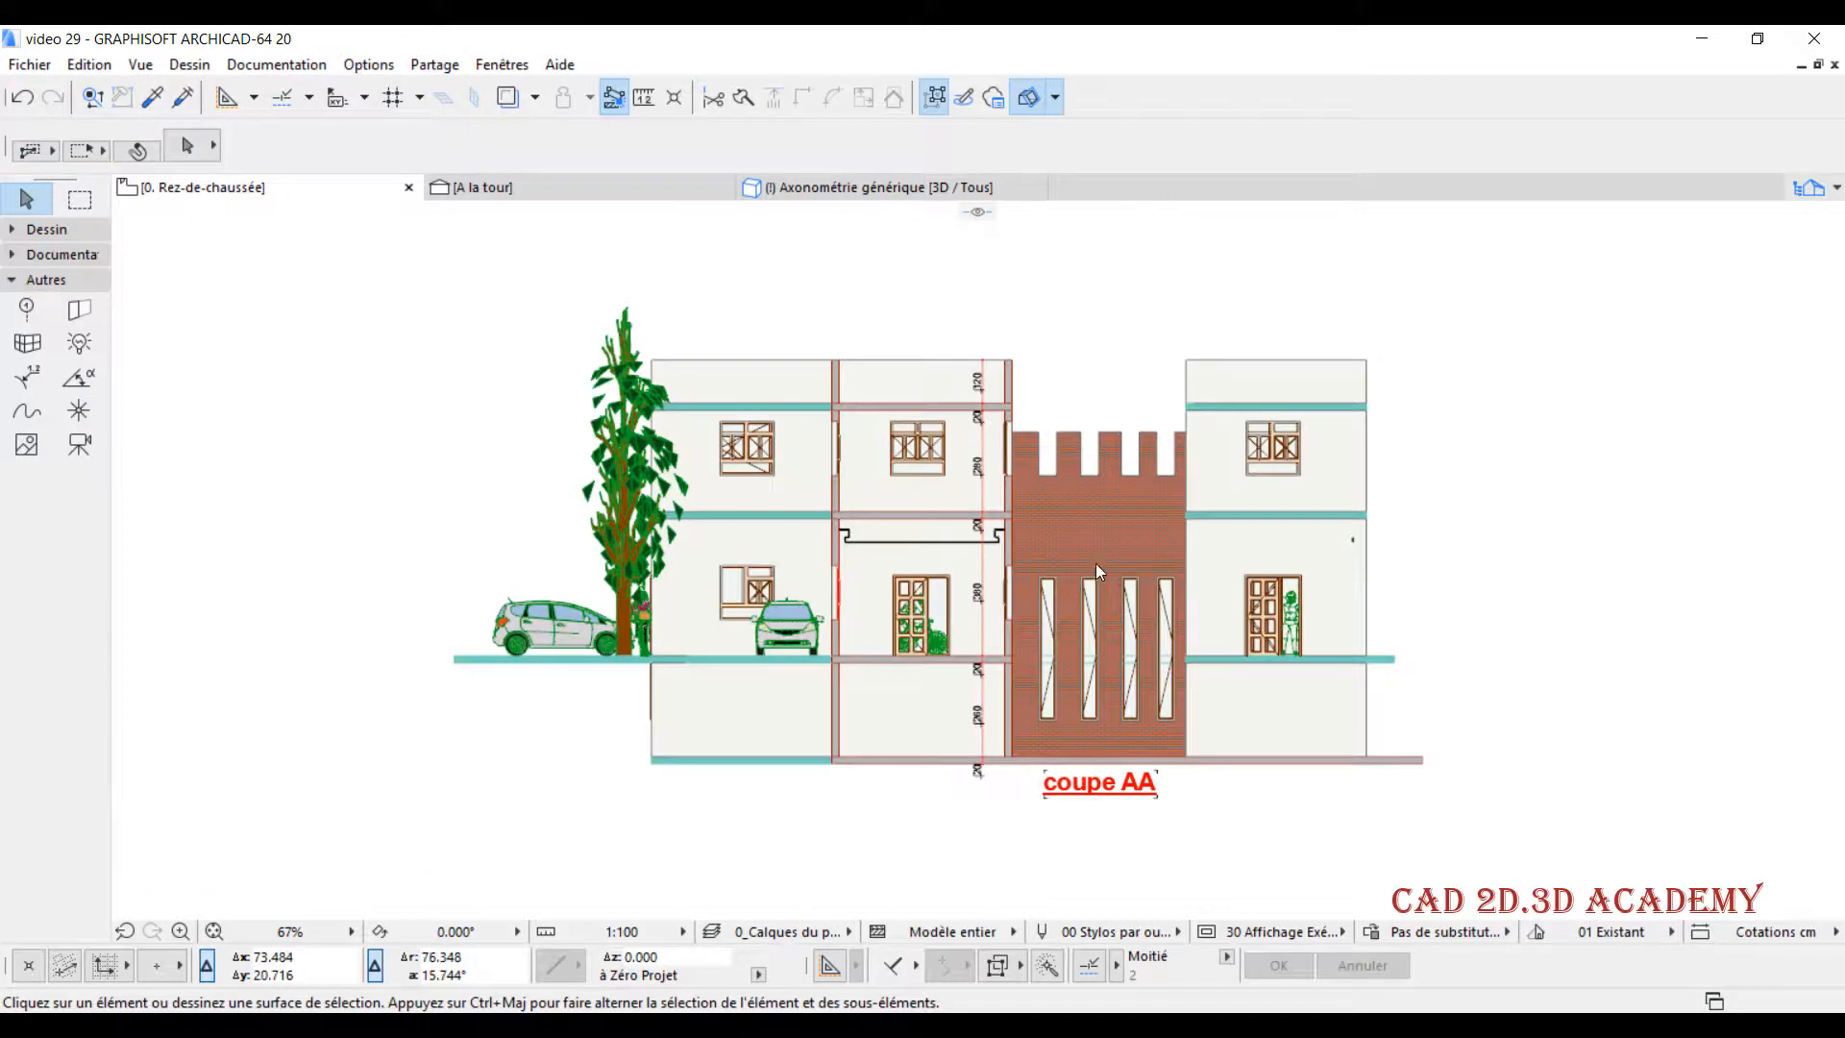
{"action": "middle_click_drag", "start_coordinate": [1095, 544], "coordinate": [1042, 542]}
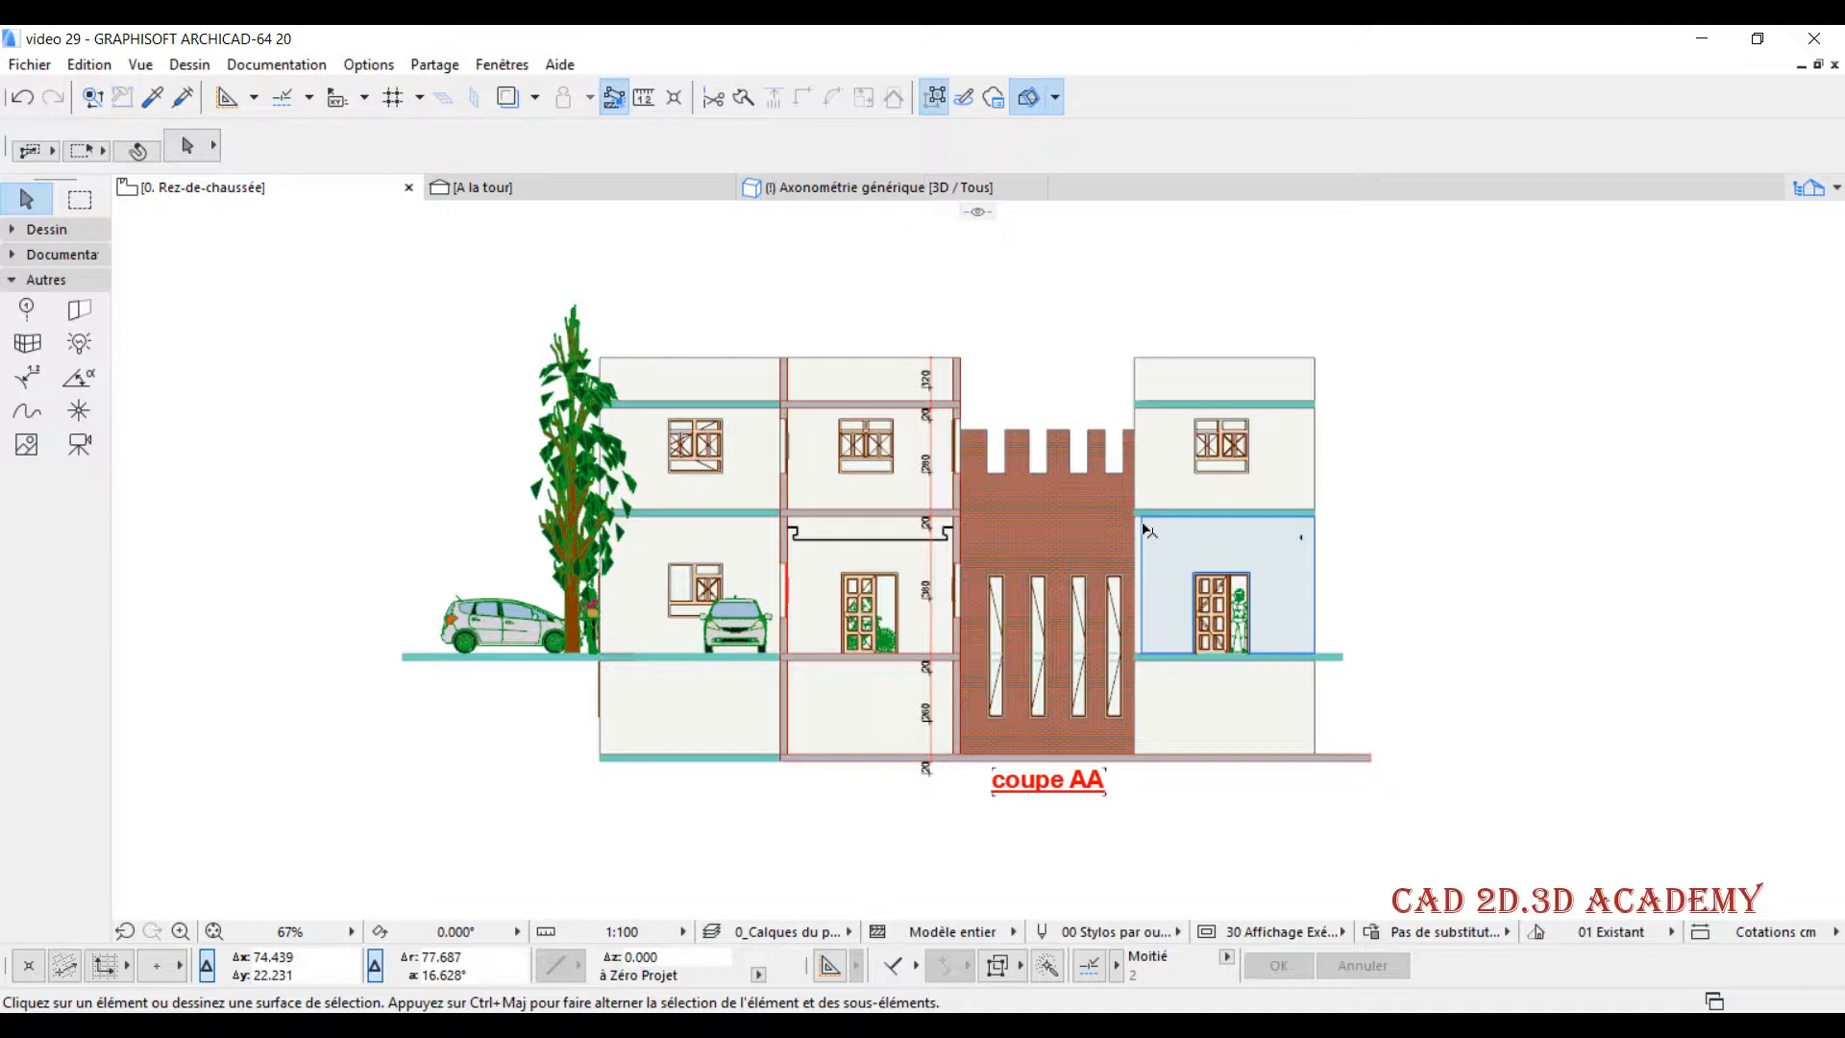
{"action": "scroll", "coordinate": [1305, 471], "scroll_direction": "up", "scroll_amount": 3}
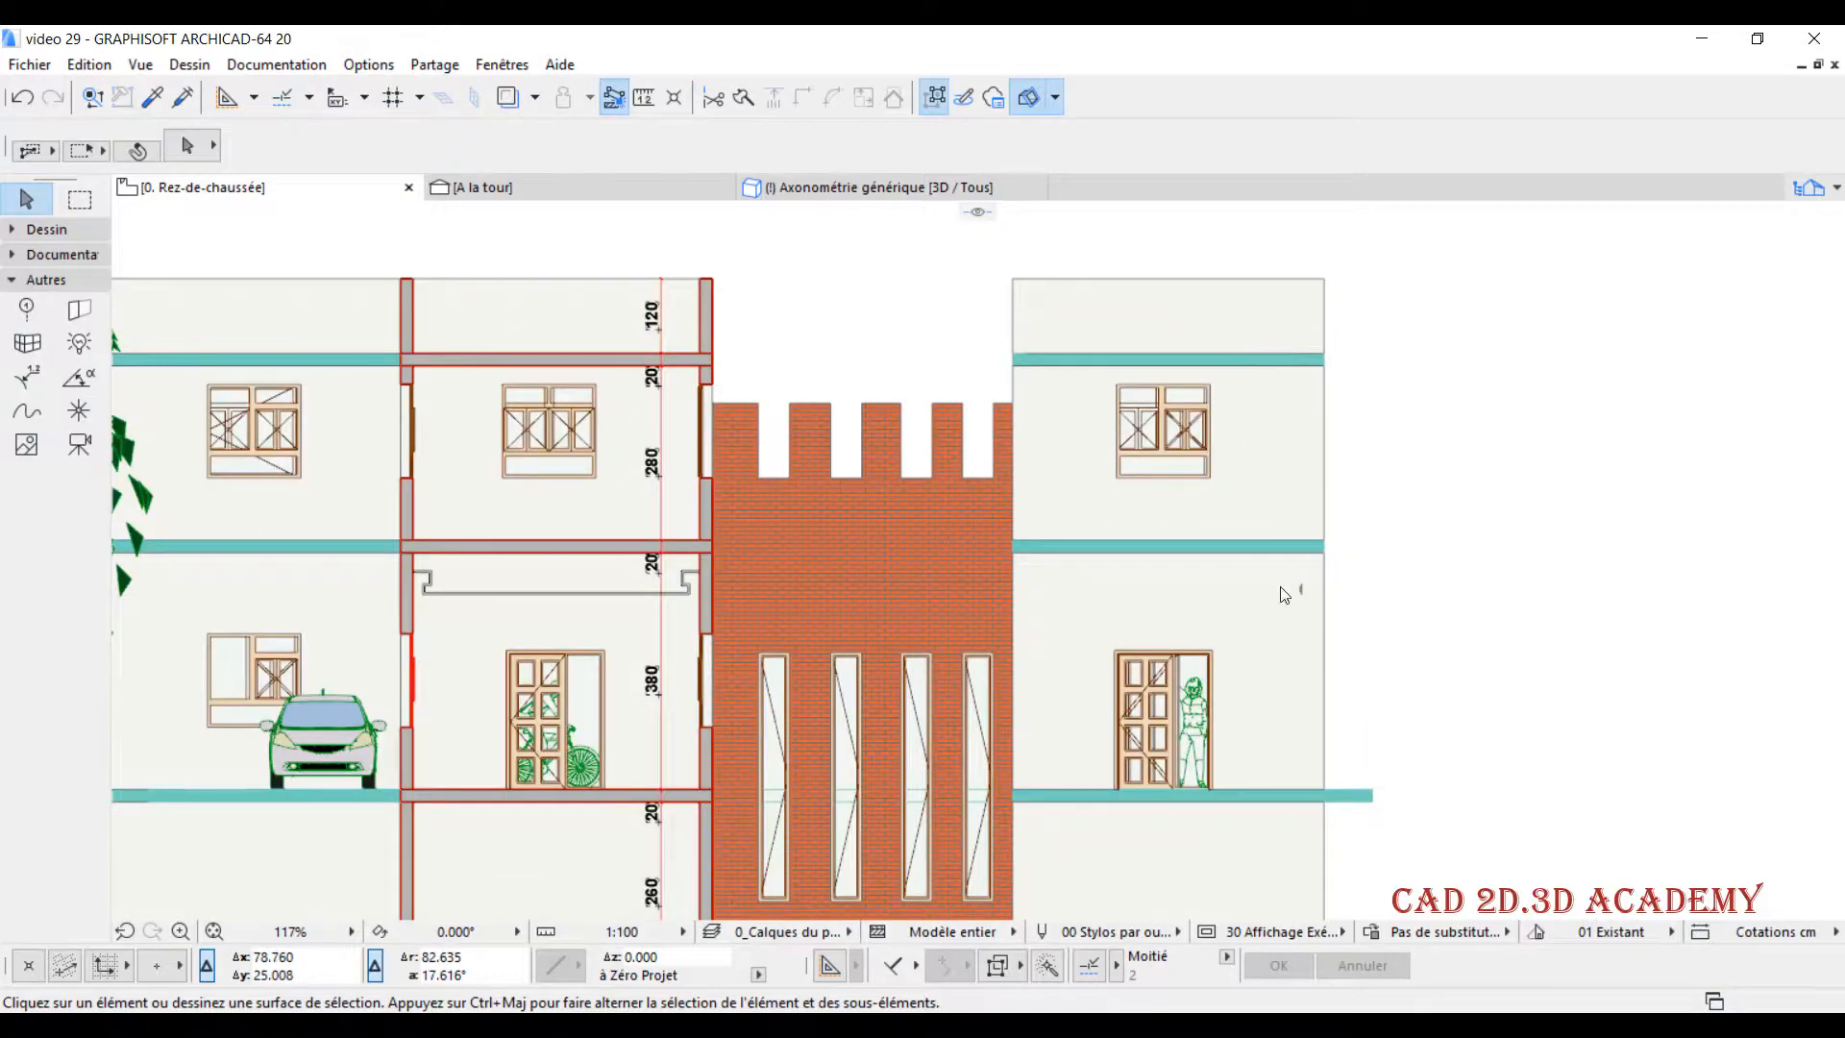
{"action": "mouse_move", "coordinate": [1278, 568]}
{"action": "left_mouse_down"}
{"action": "mouse_move", "coordinate": [1250, 329]}
{"action": "mouse_move", "coordinate": [1257, 591]}
{"action": "left_mouse_up"}
{"action": "left_click", "coordinate": [1345, 374]}
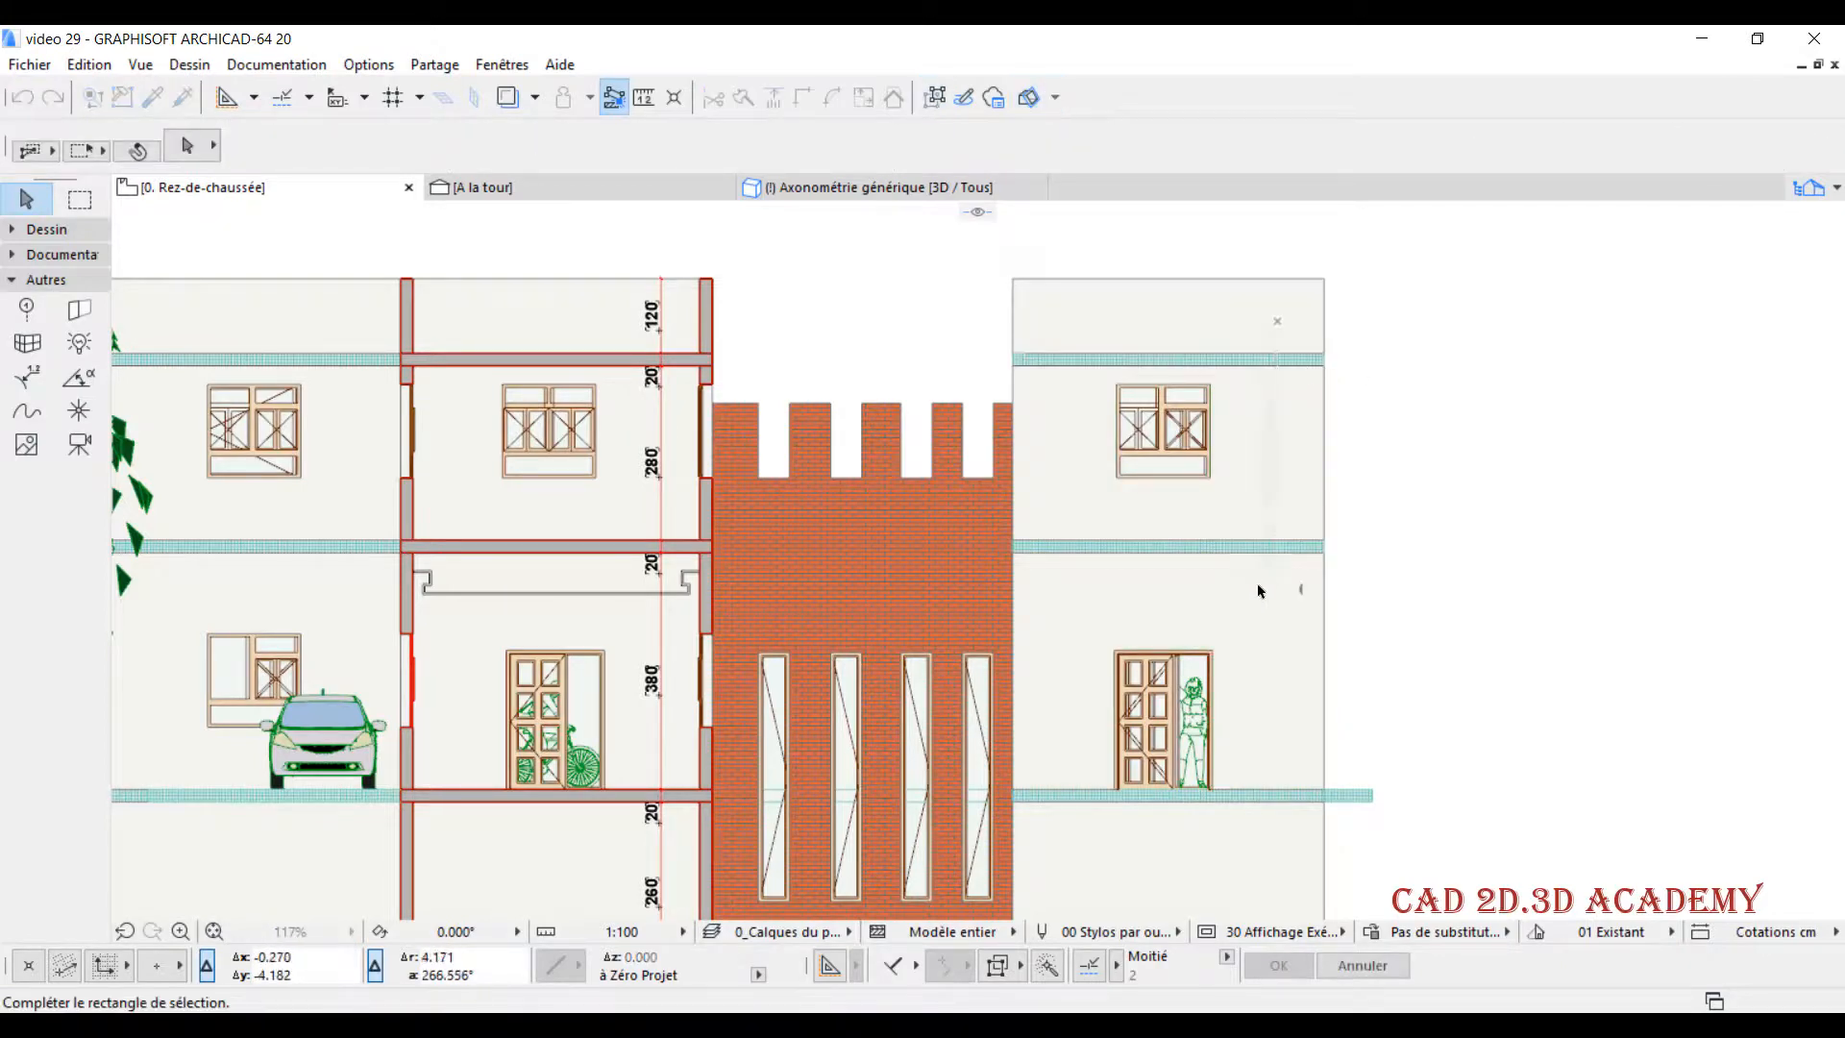
{"action": "left_click", "coordinate": [1260, 591]}
{"action": "key", "text": "Delete"}
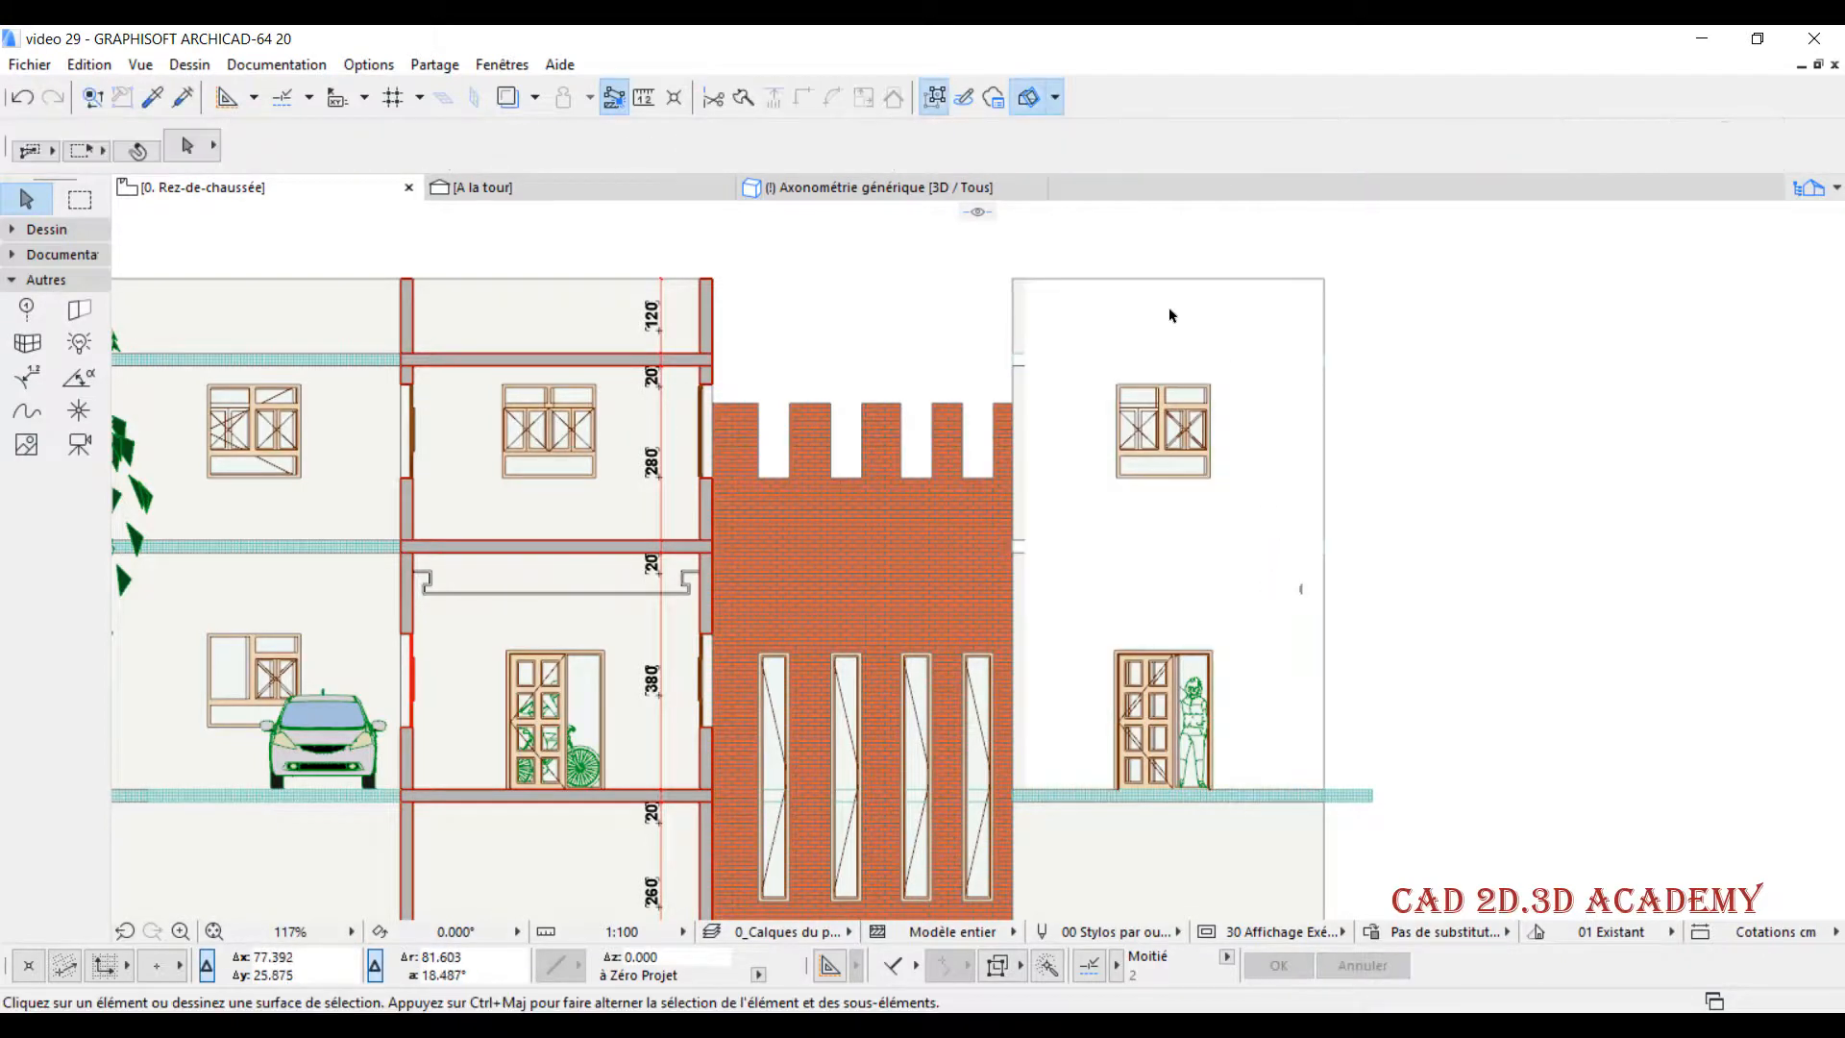
{"action": "scroll", "coordinate": [1092, 389], "scroll_direction": "down", "scroll_amount": 1}
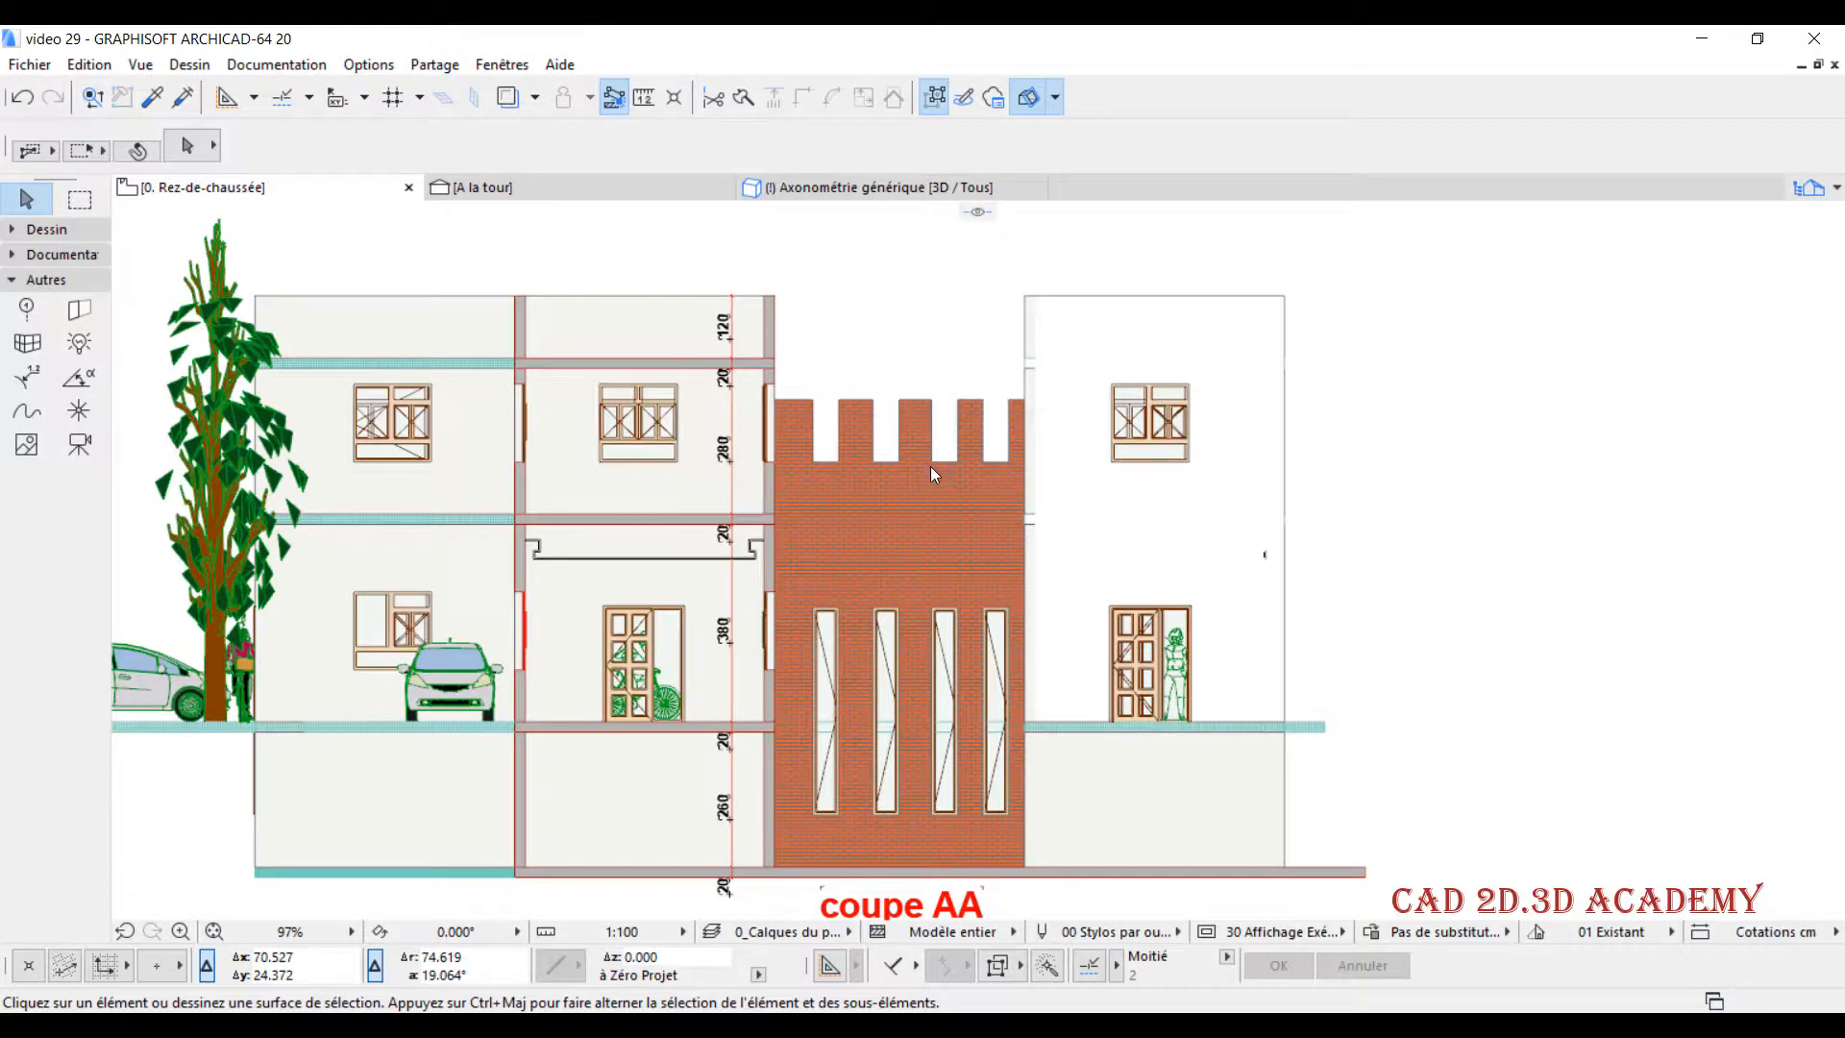
- Examine the edited section copy alongside the Rez-de-chaussée floor plan and its section line A
{"action": "scroll", "coordinate": [898, 447], "scroll_direction": "down", "scroll_amount": 2}
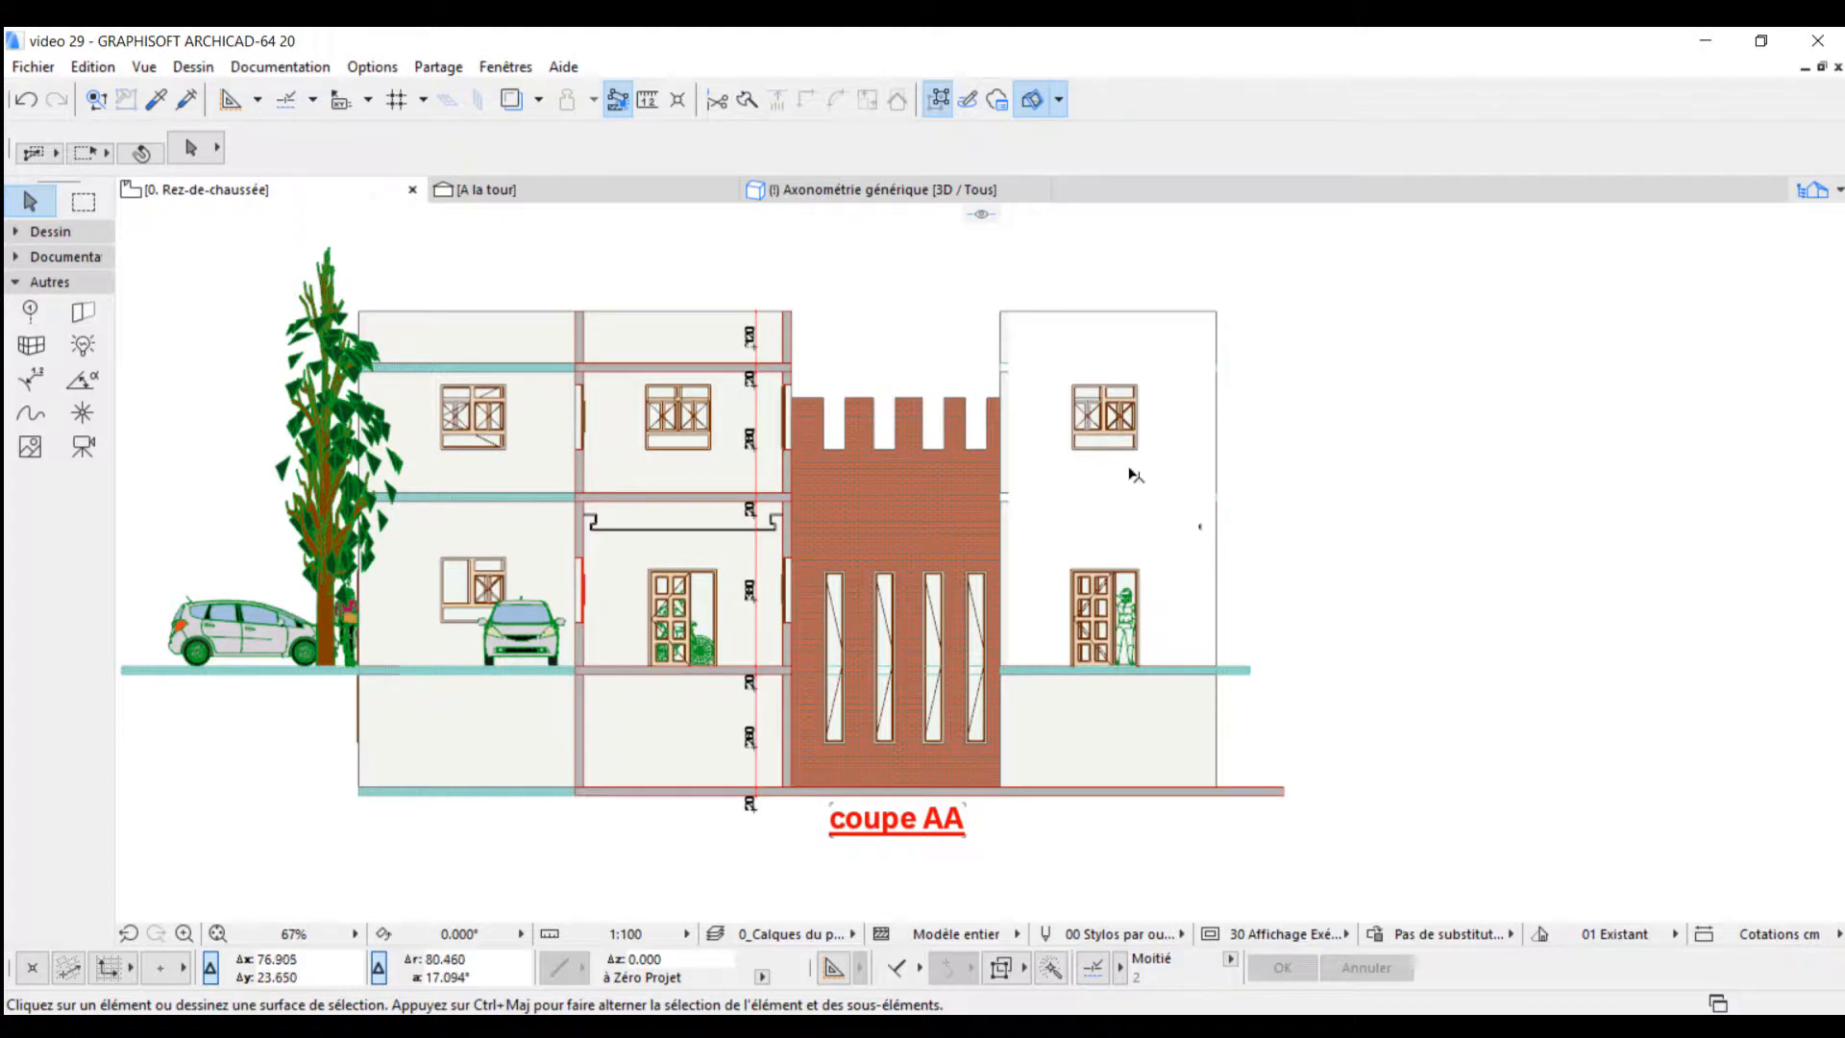
{"action": "scroll", "coordinate": [1130, 475], "scroll_direction": "down", "scroll_amount": 1}
{"action": "scroll", "coordinate": [738, 440], "scroll_direction": "down", "scroll_amount": 1}
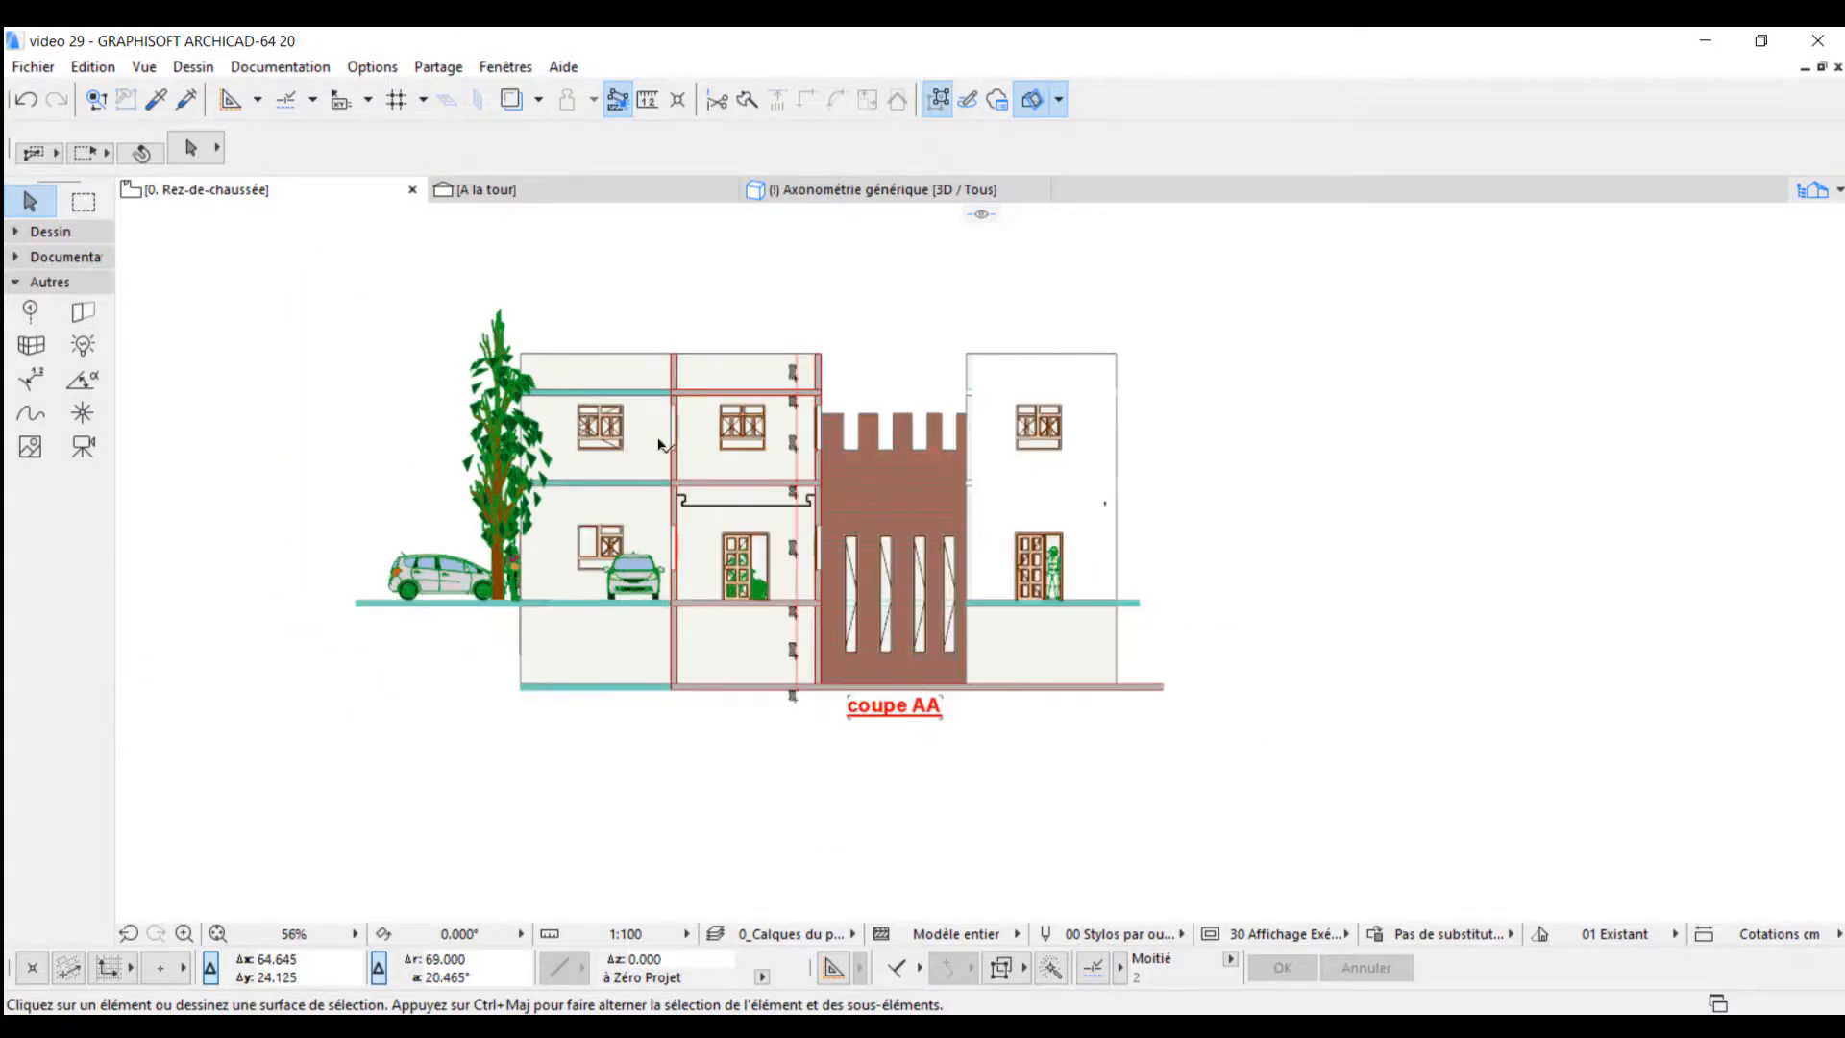
{"action": "middle_click_drag", "start_coordinate": [689, 445], "coordinate": [874, 429]}
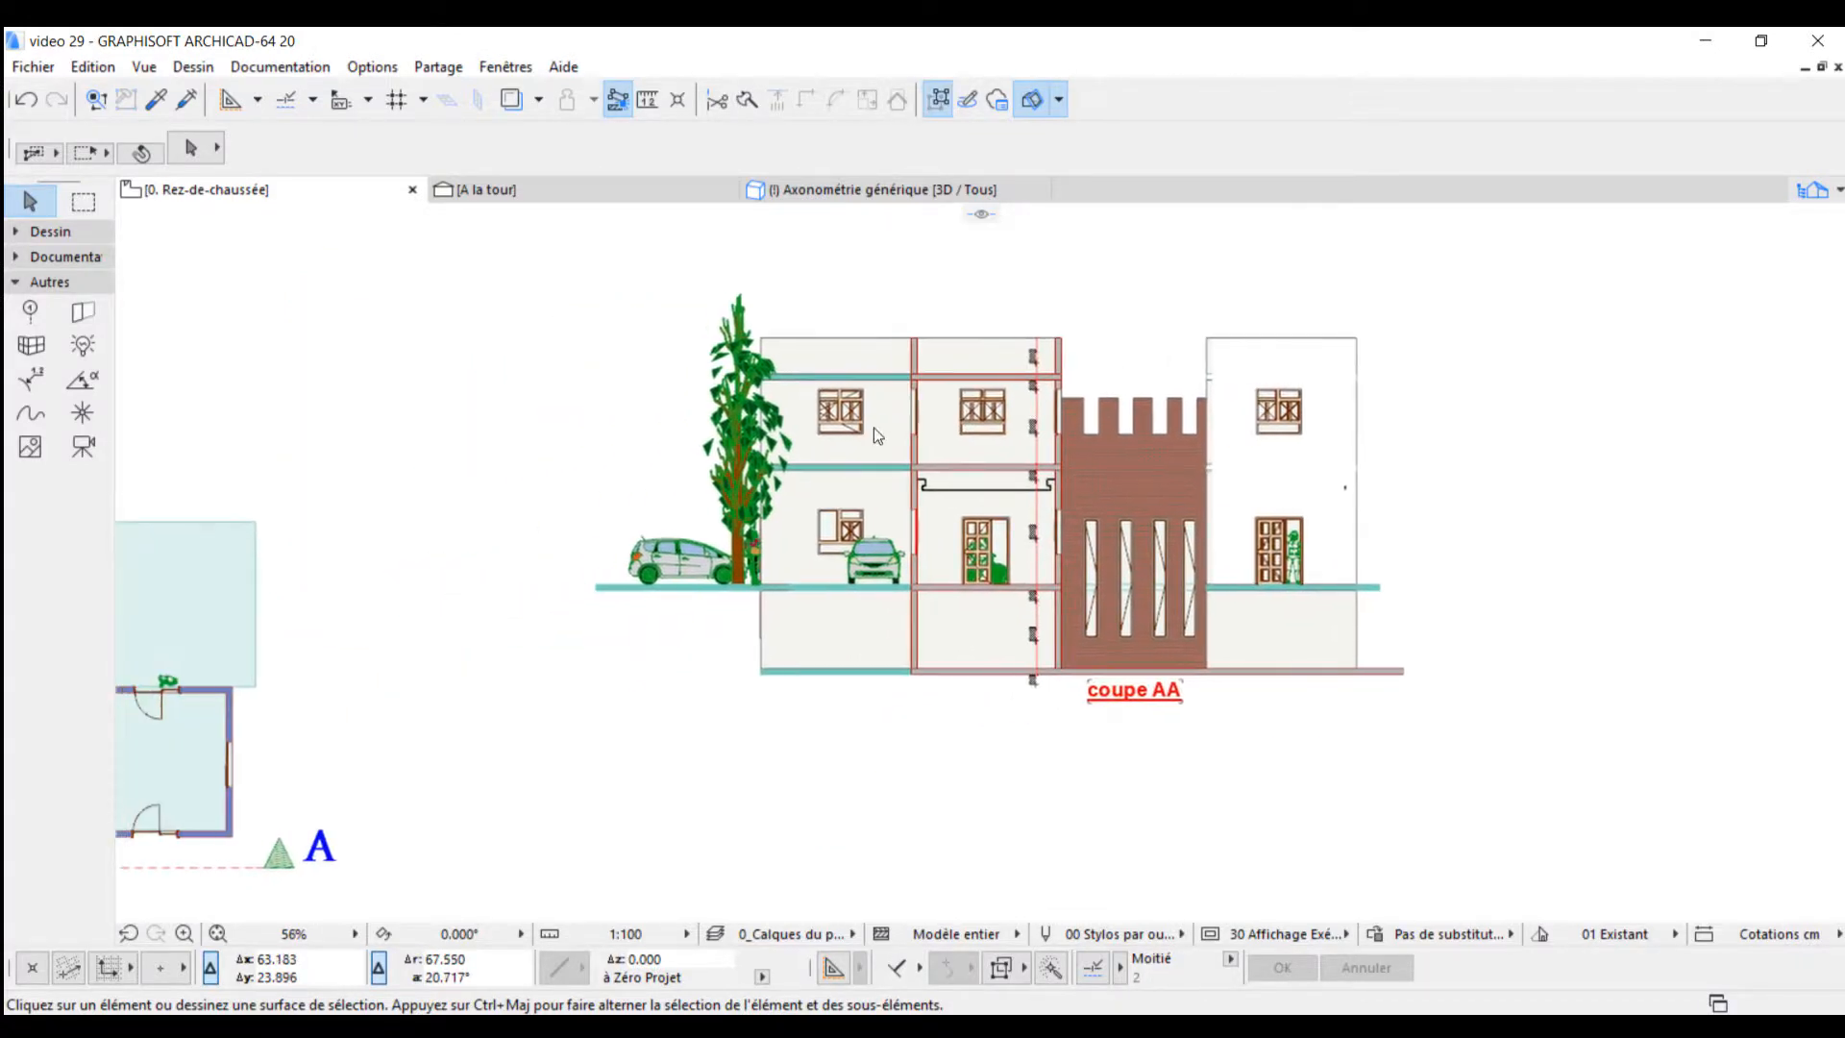
{"action": "scroll", "coordinate": [884, 424], "scroll_direction": "down", "scroll_amount": 1}
{"action": "scroll", "coordinate": [1037, 439], "scroll_direction": "down", "scroll_amount": 1}
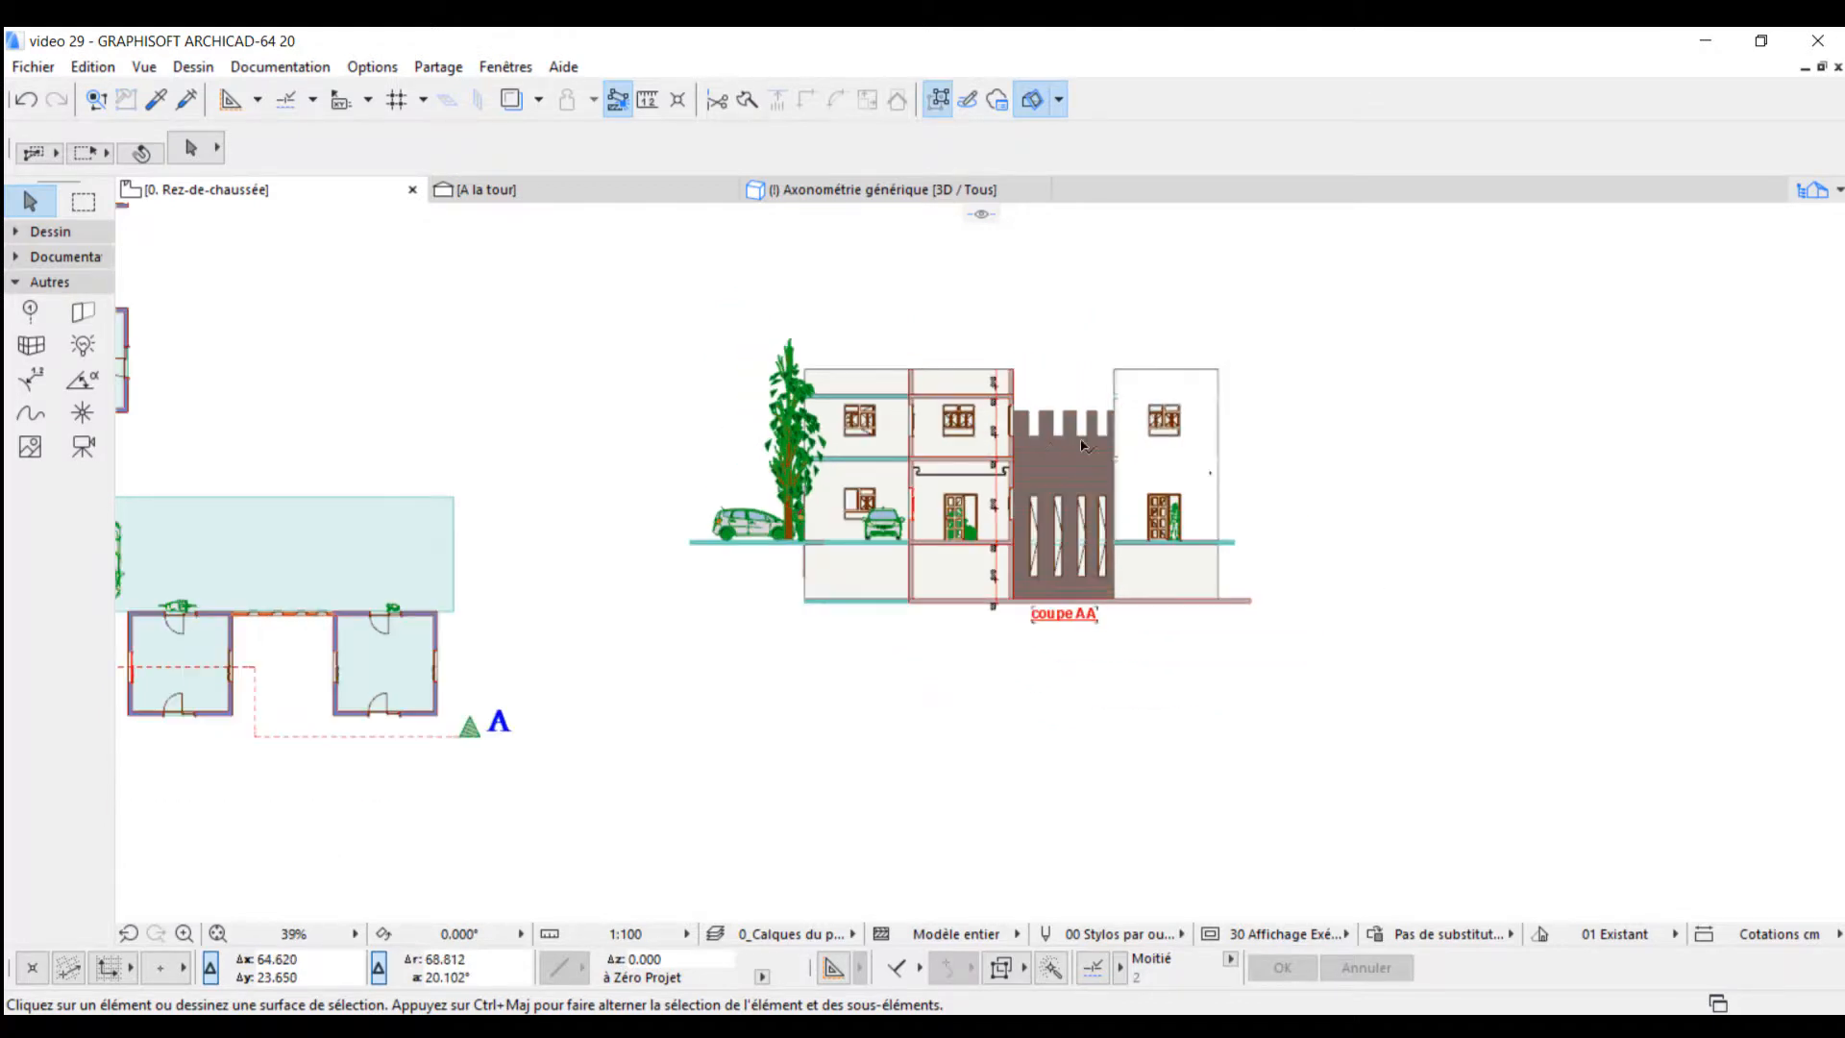
{"action": "middle_click_drag", "start_coordinate": [890, 450], "coordinate": [1097, 451]}
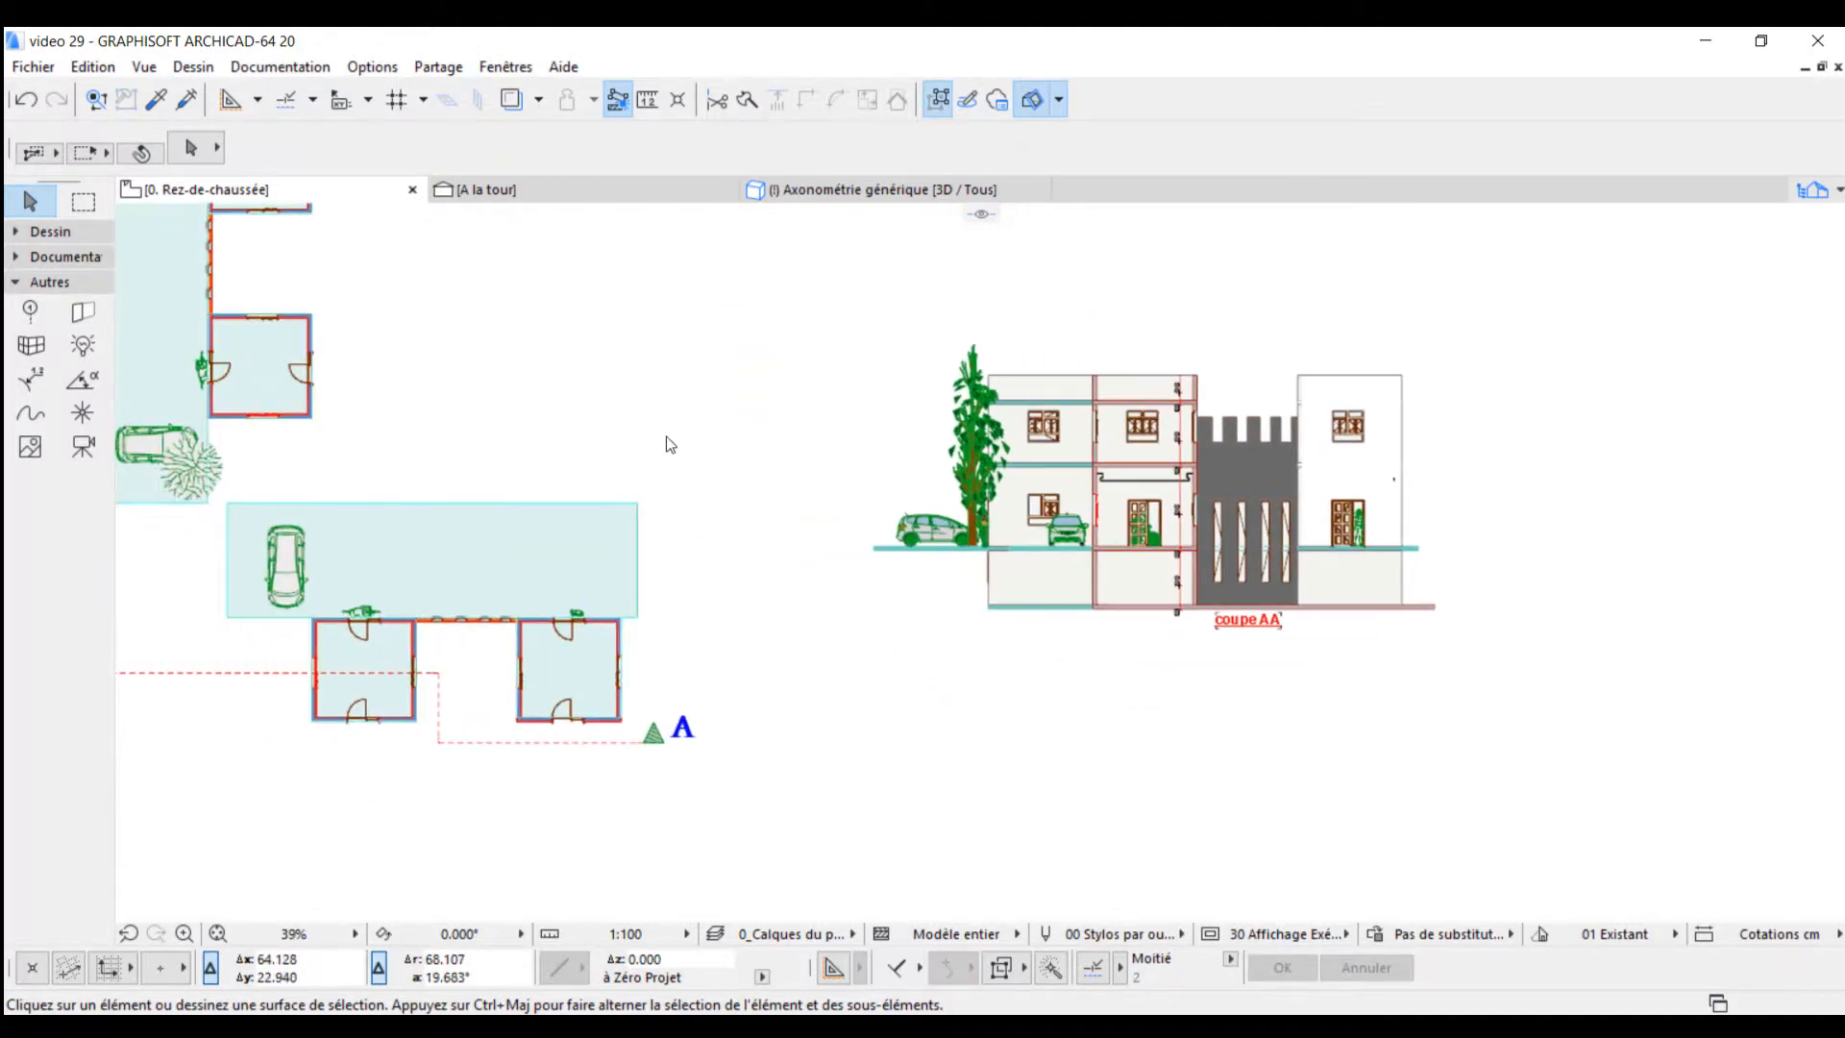
{"action": "scroll", "coordinate": [663, 441], "scroll_direction": "down", "scroll_amount": 2}
{"action": "middle_click_drag", "start_coordinate": [654, 404], "coordinate": [653, 451]}
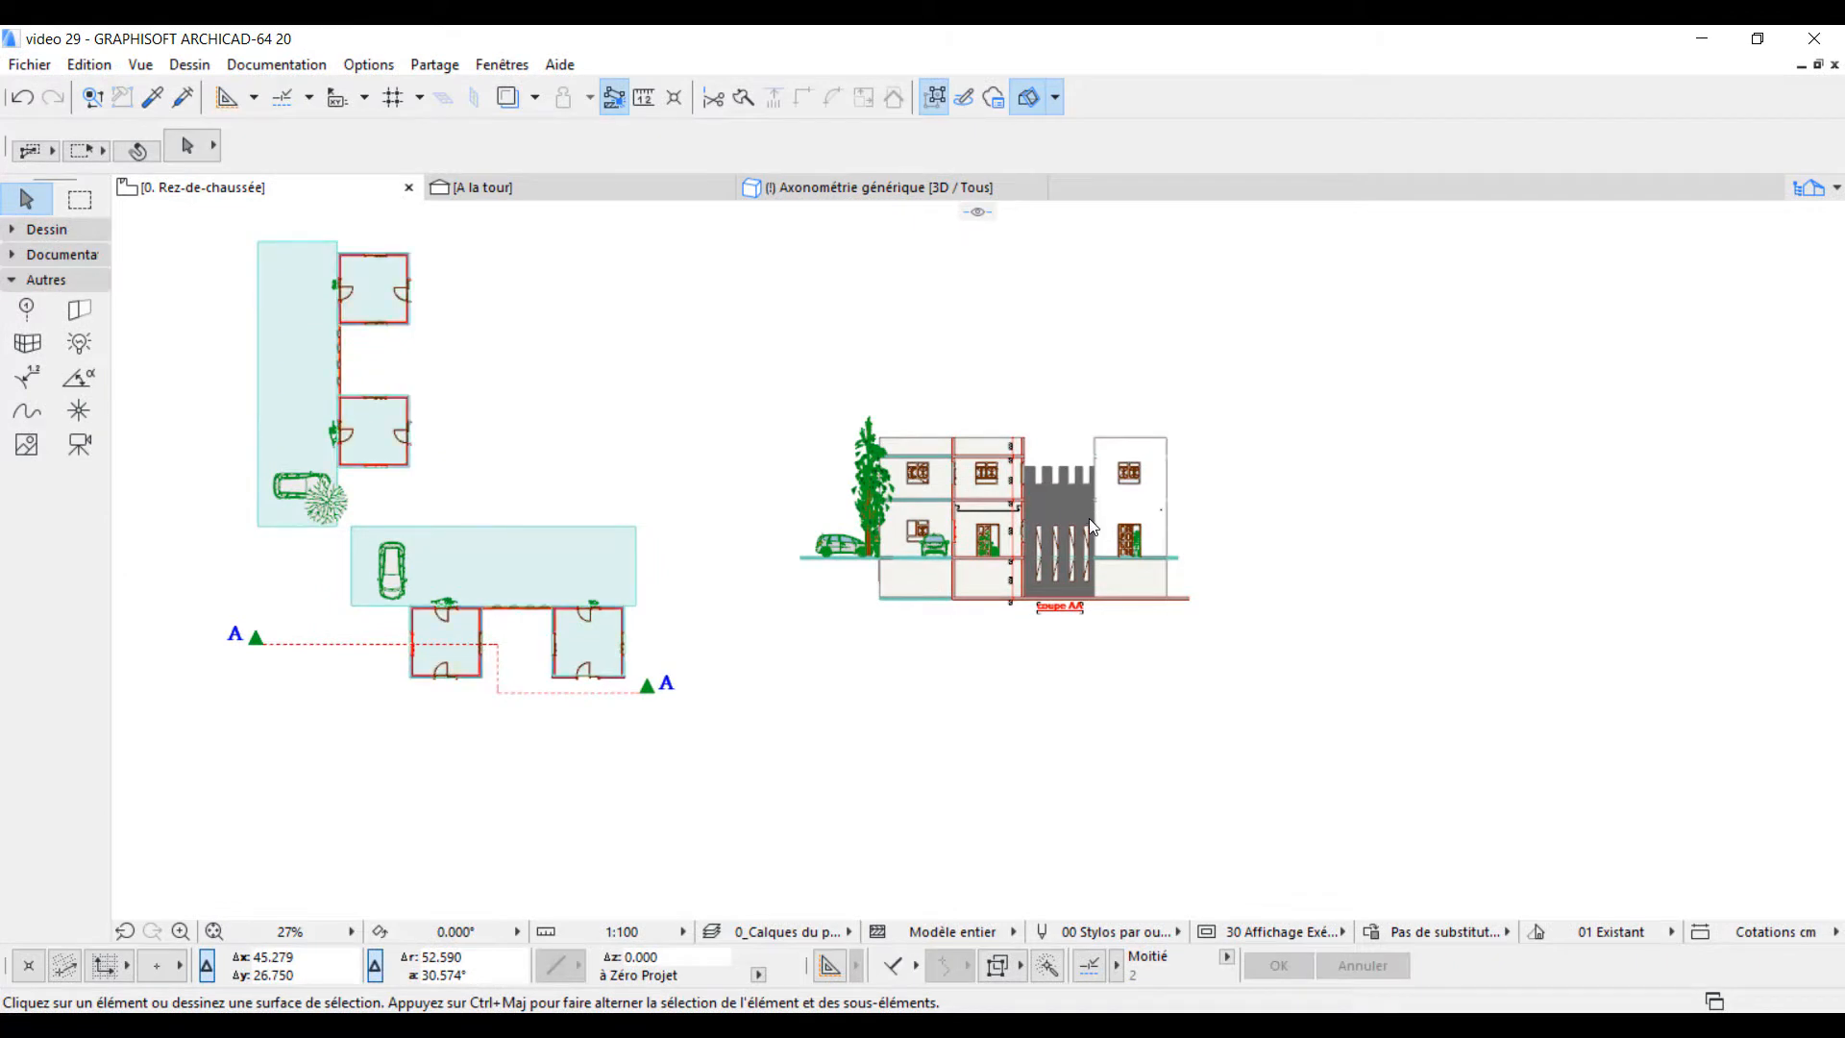
{"action": "scroll", "coordinate": [1087, 517], "scroll_direction": "up", "scroll_amount": 4}
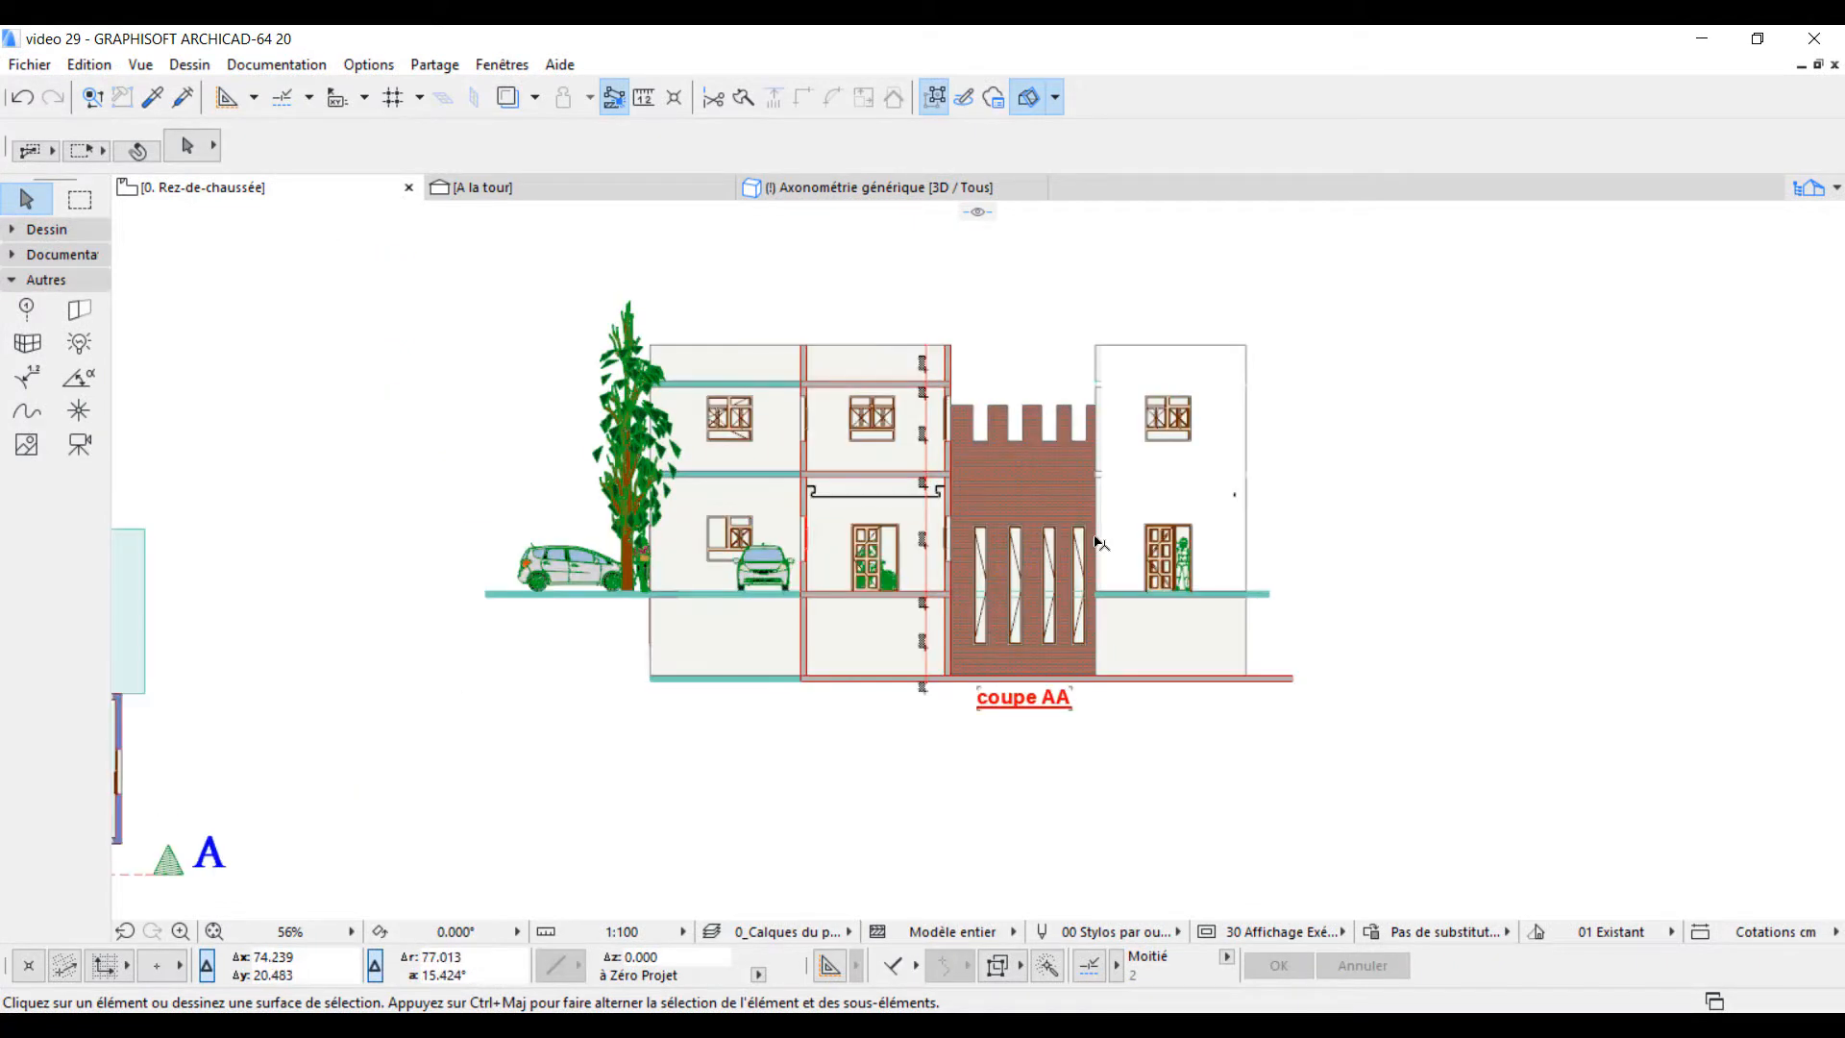